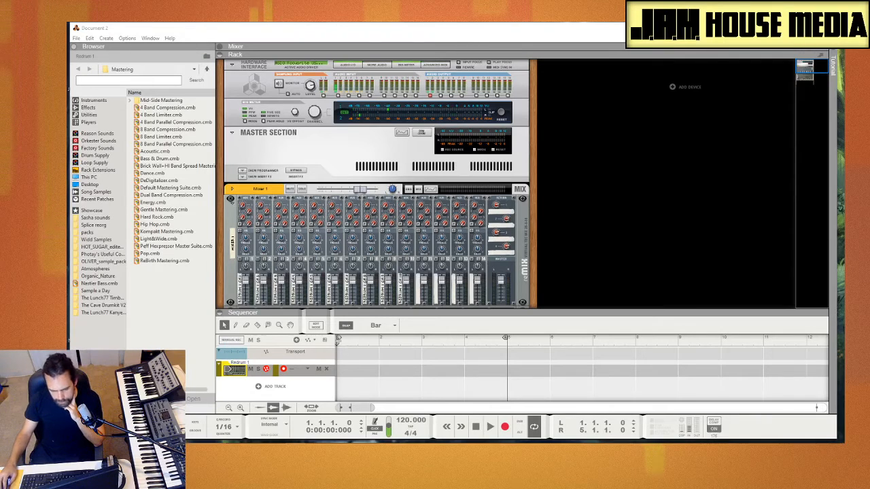
Minimize the Reason window, switch to the open REAPER project and dismiss its evaluation notice
{"action": "left_click", "coordinate": [646, 202]}
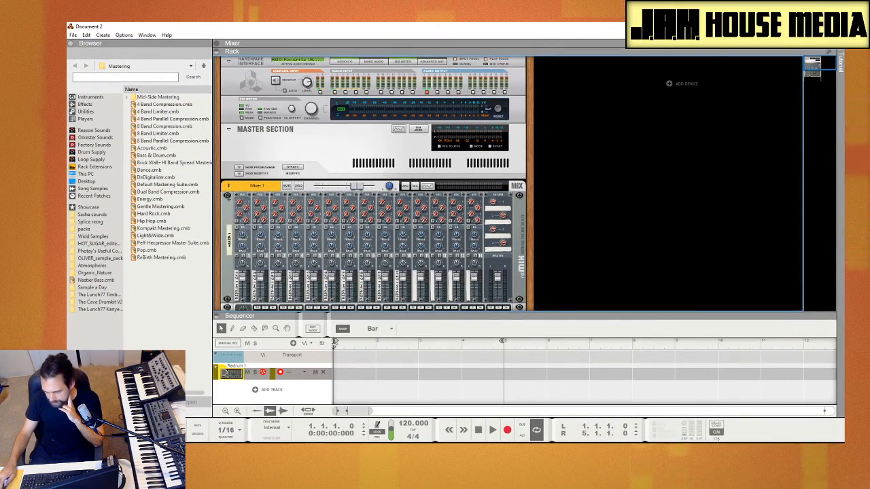
{"action": "left_click", "coordinate": [798, 26]}
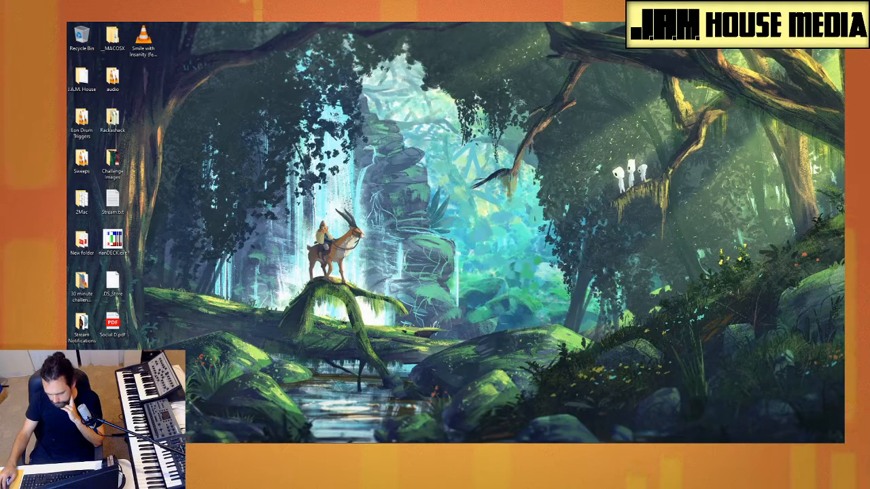
{"action": "left_click", "coordinate": [507, 445]}
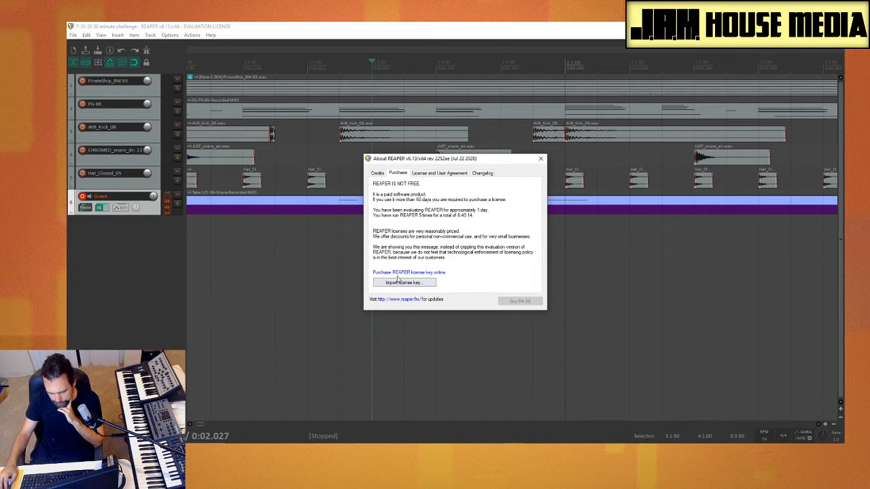
{"action": "left_click", "coordinate": [542, 160]}
{"action": "left_click", "coordinate": [559, 279]}
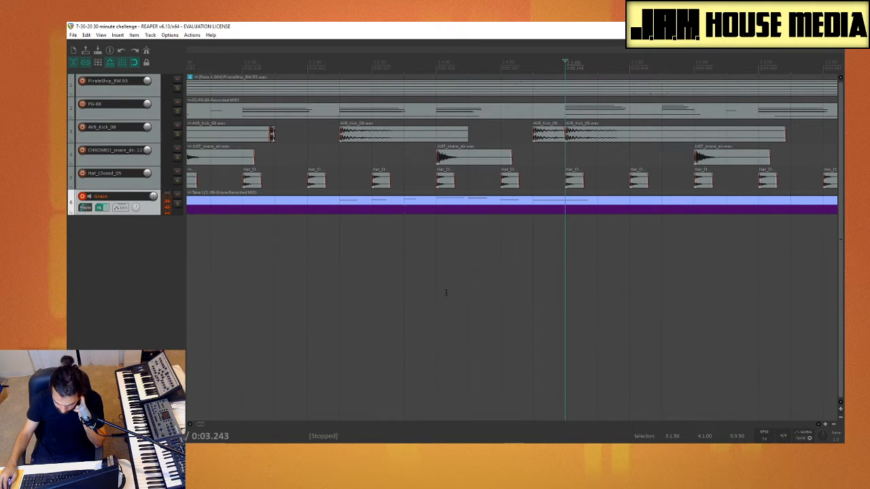
Start a new empty project and return the edit cursor to the project start
{"action": "scroll", "coordinate": [416, 286], "scroll_direction": "down", "scroll_amount": 2}
{"action": "scroll", "coordinate": [419, 280], "scroll_direction": "up", "scroll_amount": 3}
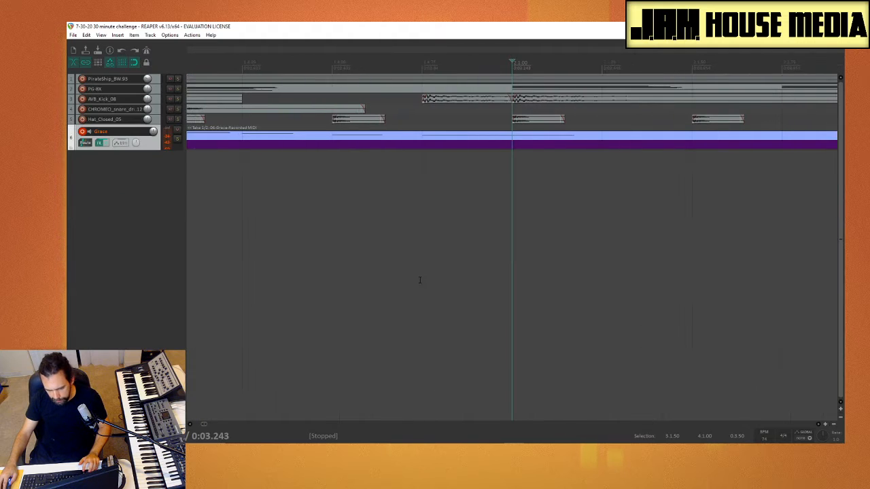
{"action": "scroll", "coordinate": [417, 284], "scroll_direction": "up", "scroll_amount": 2}
{"action": "scroll", "coordinate": [418, 283], "scroll_direction": "down", "scroll_amount": 8}
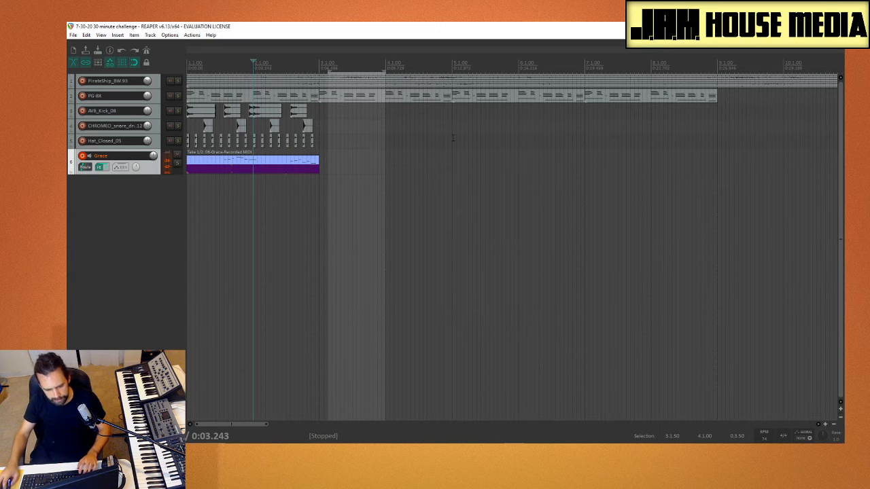
{"action": "left_click", "coordinate": [314, 236]}
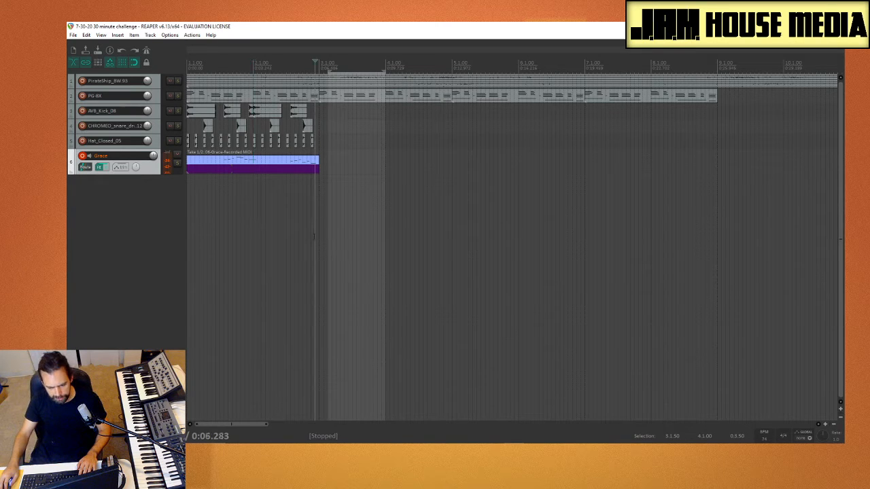
{"action": "left_click", "coordinate": [320, 236]}
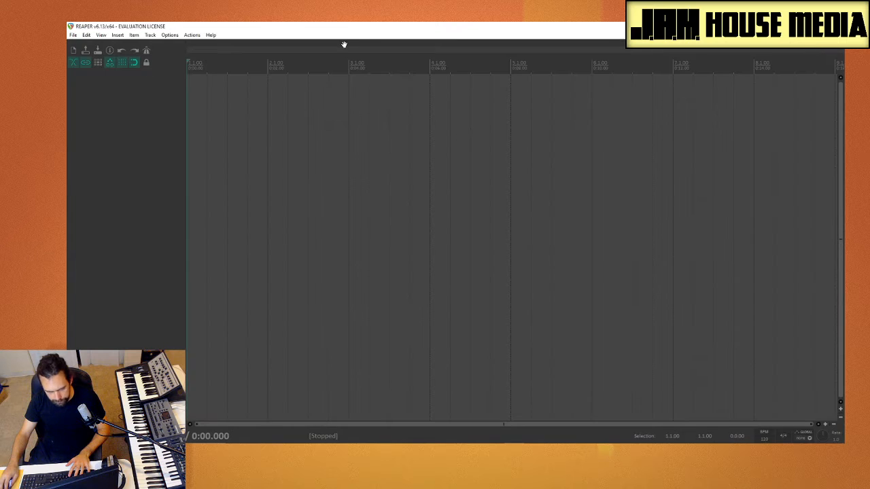
{"action": "mouse_move", "coordinate": [365, 29]}
{"action": "left_mouse_down"}
{"action": "mouse_move", "coordinate": [374, 34]}
{"action": "mouse_move", "coordinate": [369, 153]}
{"action": "mouse_move", "coordinate": [369, 21]}
{"action": "left_mouse_up"}
{"action": "left_click", "coordinate": [532, 296]}
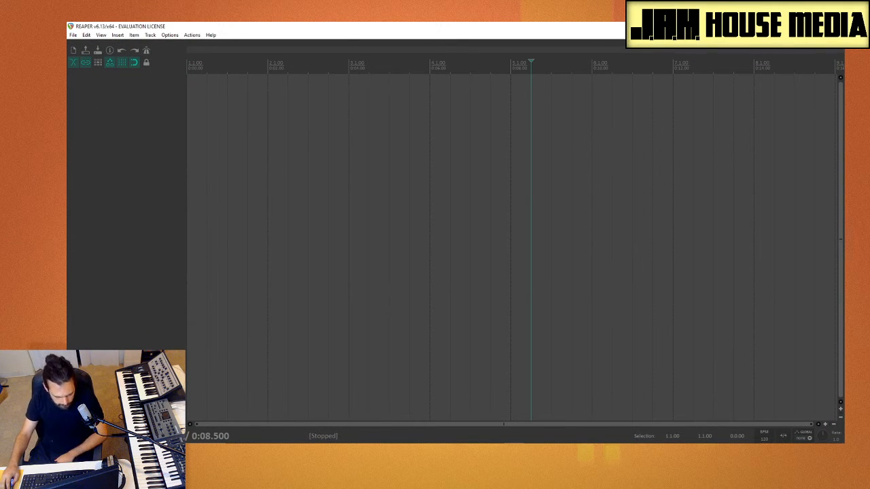
{"action": "key", "text": "Home"}
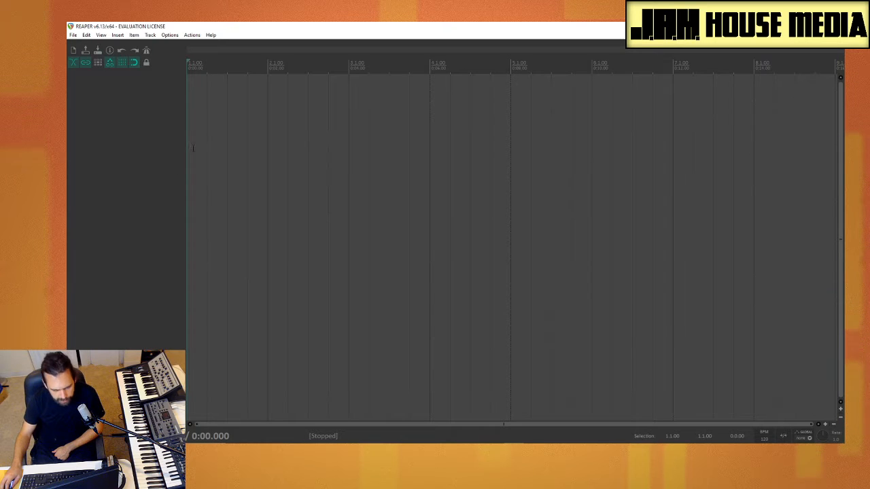
Insert the Charlatan (x86) virtual instrument on a new track
{"action": "right_click", "coordinate": [144, 120]}
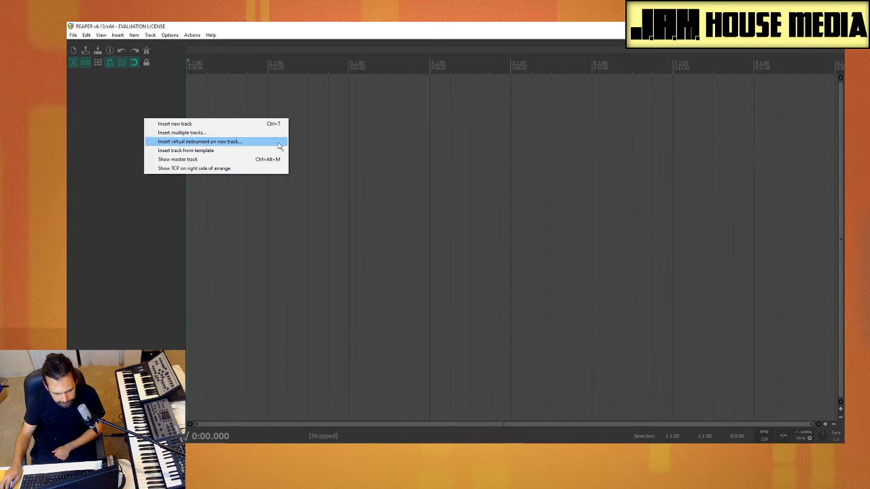
{"action": "left_click", "coordinate": [202, 141]}
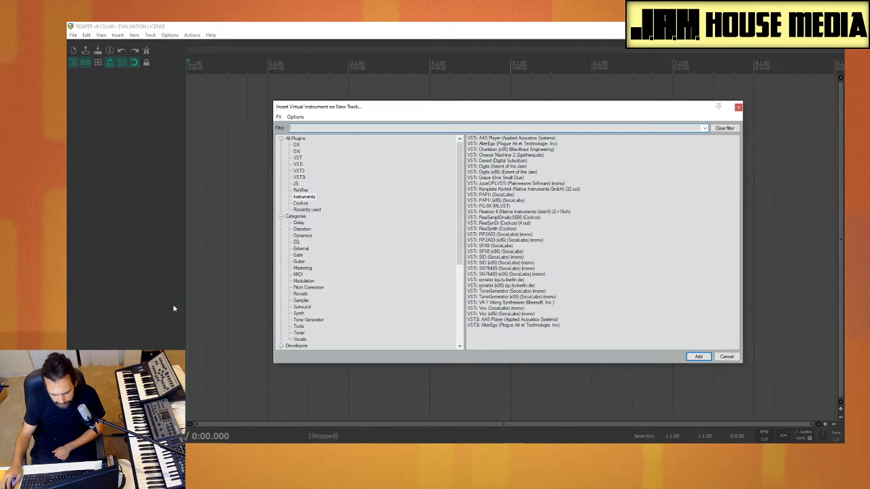
{"action": "left_click", "coordinate": [520, 150]}
{"action": "double_click", "coordinate": [520, 150]}
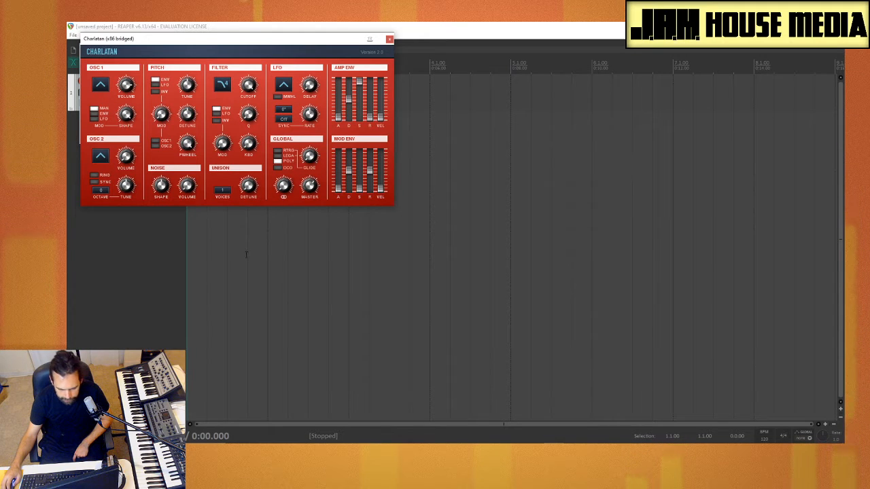
Keep the current oscillator 1 waveform in Charlatan, set its unison voices to 2, and close the plug-in windows
{"action": "left_click", "coordinate": [102, 85]}
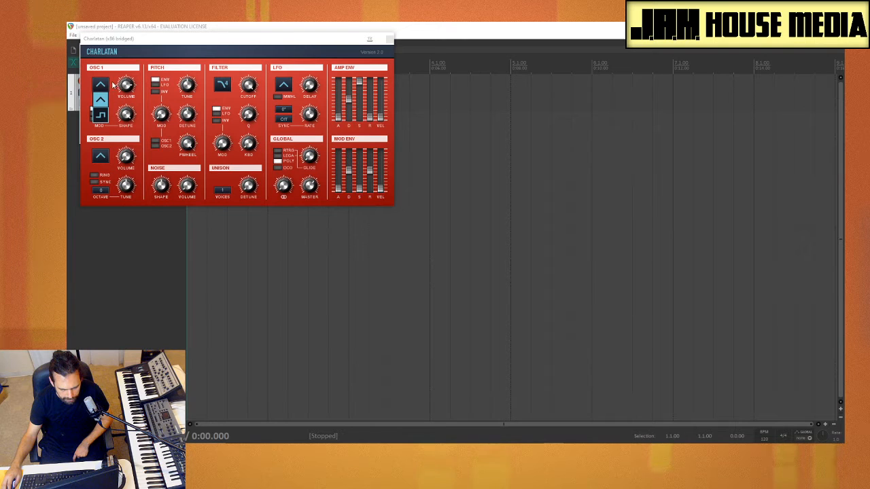
{"action": "left_click", "coordinate": [102, 86]}
{"action": "left_click", "coordinate": [102, 86]}
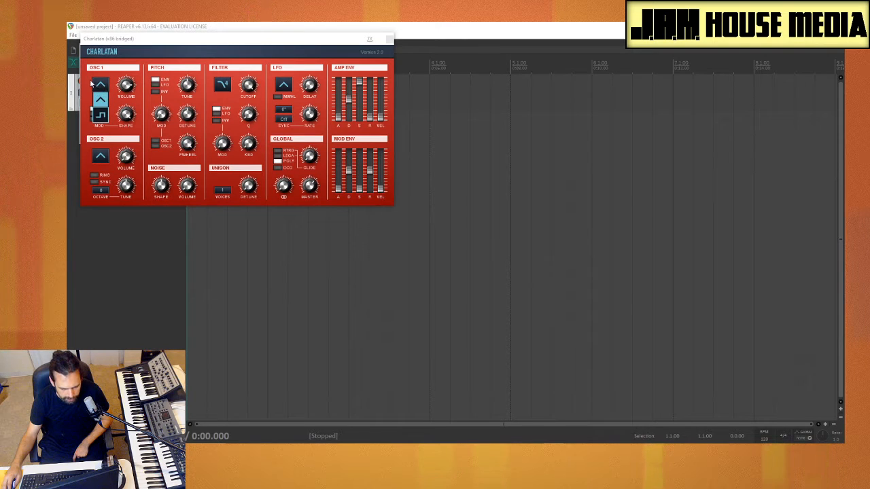
{"action": "left_click", "coordinate": [101, 98]}
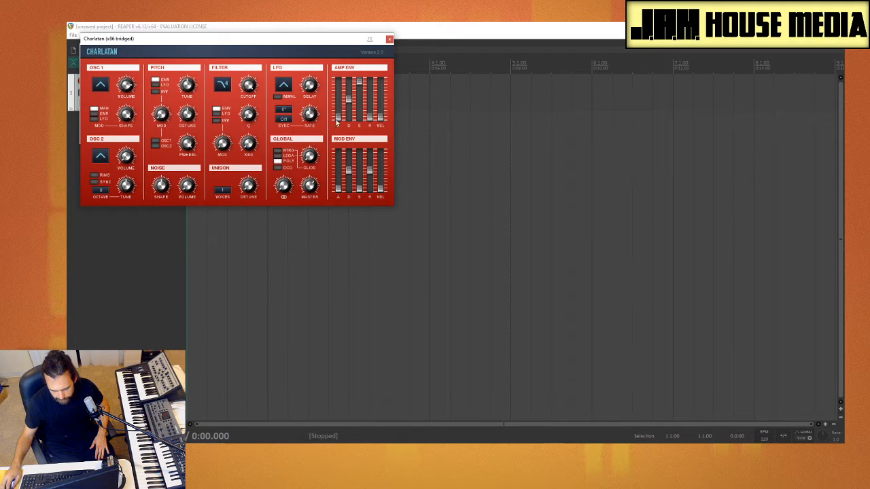
{"action": "left_click", "coordinate": [224, 188]}
{"action": "left_click", "coordinate": [233, 209]}
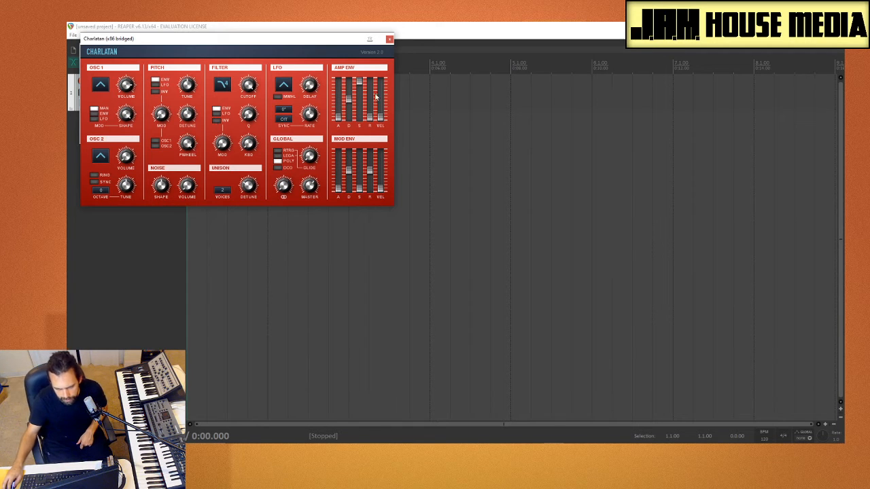
{"action": "left_click", "coordinate": [389, 39]}
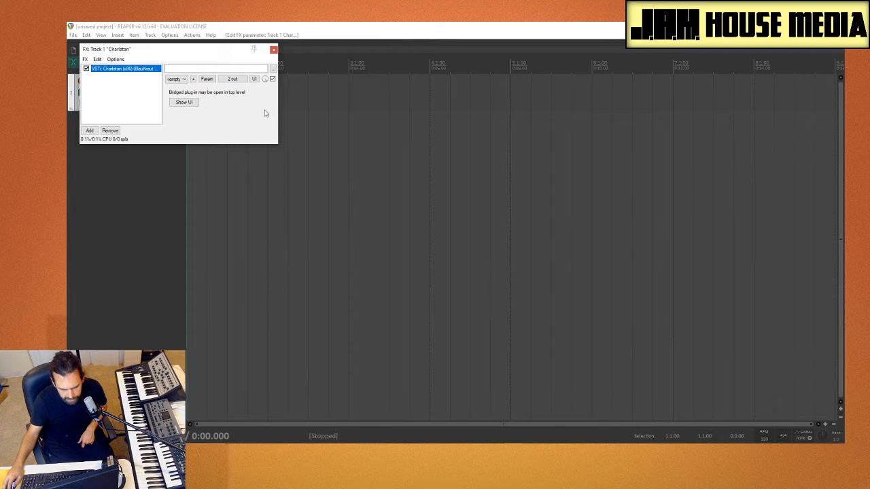
{"action": "left_click", "coordinate": [273, 51]}
Set the Scarlett 4i4 ASIO buffer size to 32 through the audio device preferences and accept them
{"action": "left_click", "coordinate": [73, 35]}
{"action": "mouse_move", "coordinate": [104, 34]}
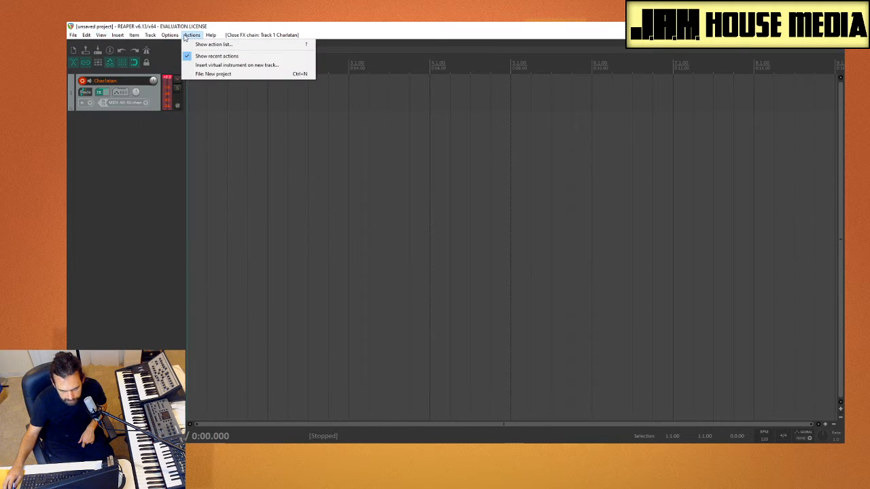
{"action": "mouse_move", "coordinate": [170, 34]}
{"action": "left_click", "coordinate": [204, 337]}
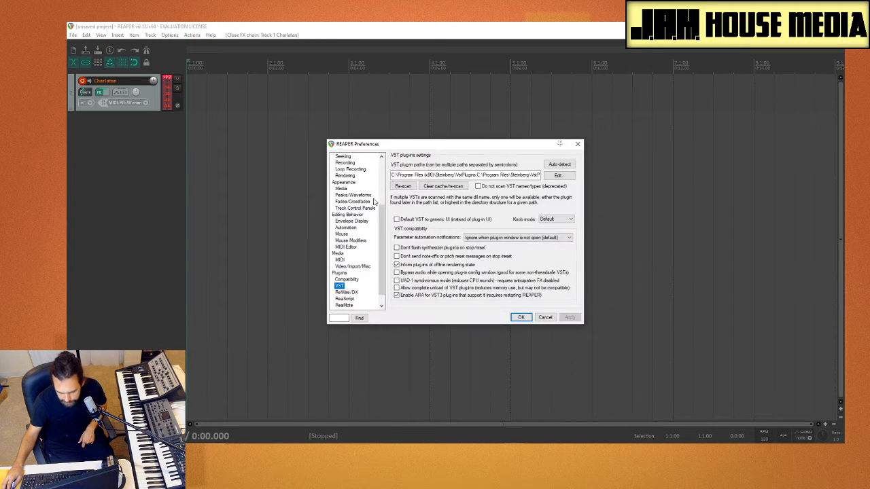
{"action": "scroll", "coordinate": [348, 248], "scroll_direction": "up", "scroll_amount": 4}
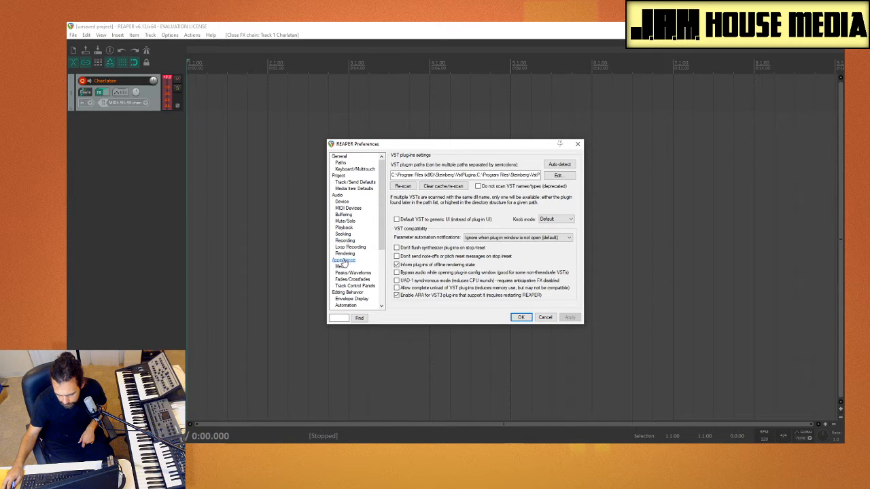
{"action": "left_click", "coordinate": [338, 196]}
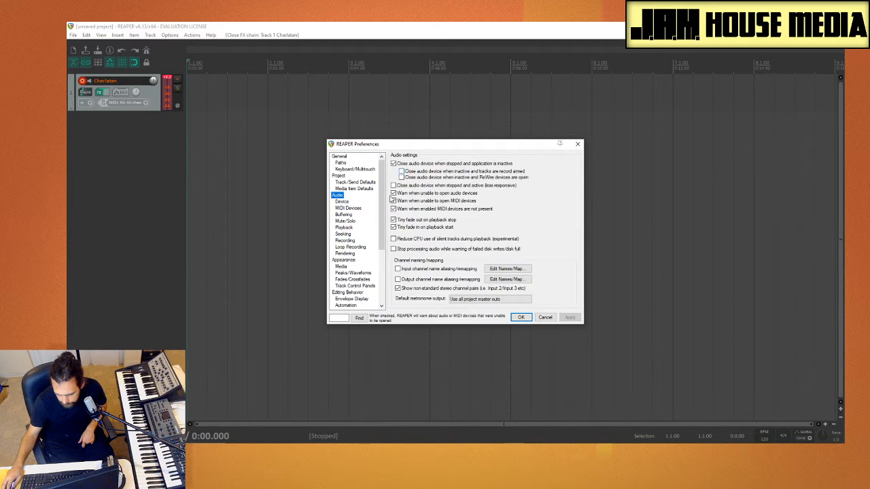
{"action": "left_click", "coordinate": [343, 203]}
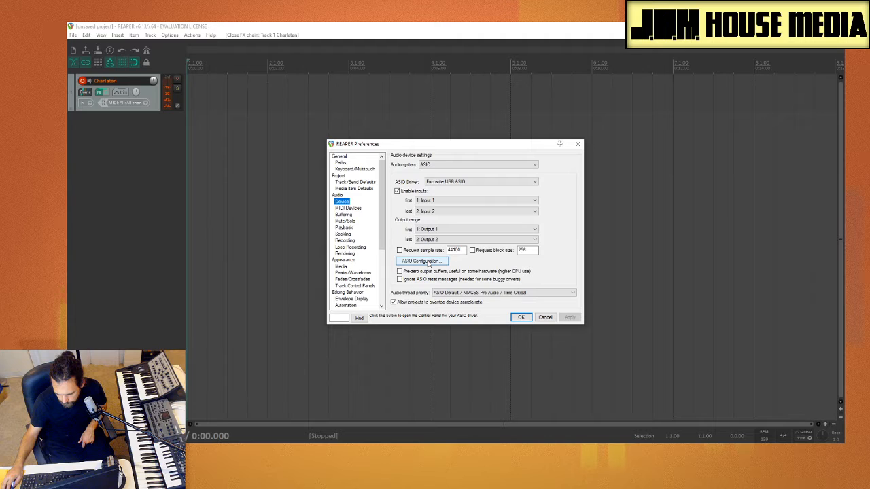
{"action": "left_click", "coordinate": [425, 263]}
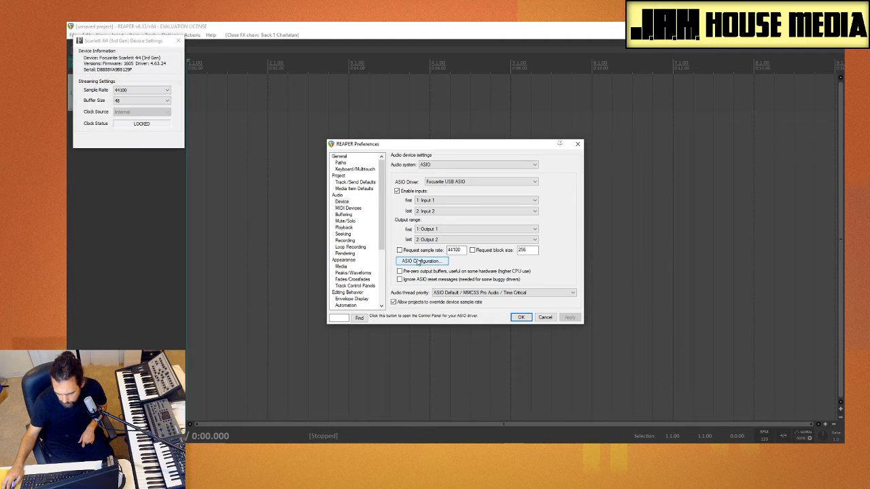
{"action": "left_click", "coordinate": [133, 103]}
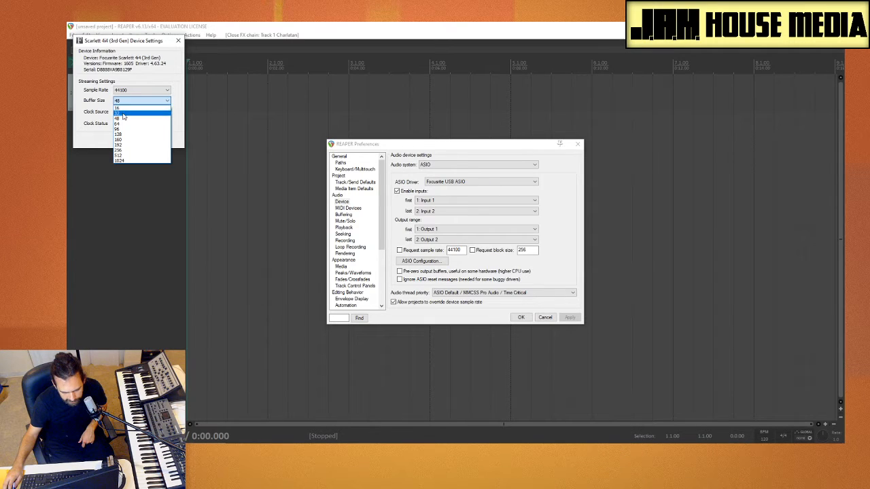
{"action": "left_click", "coordinate": [123, 113]}
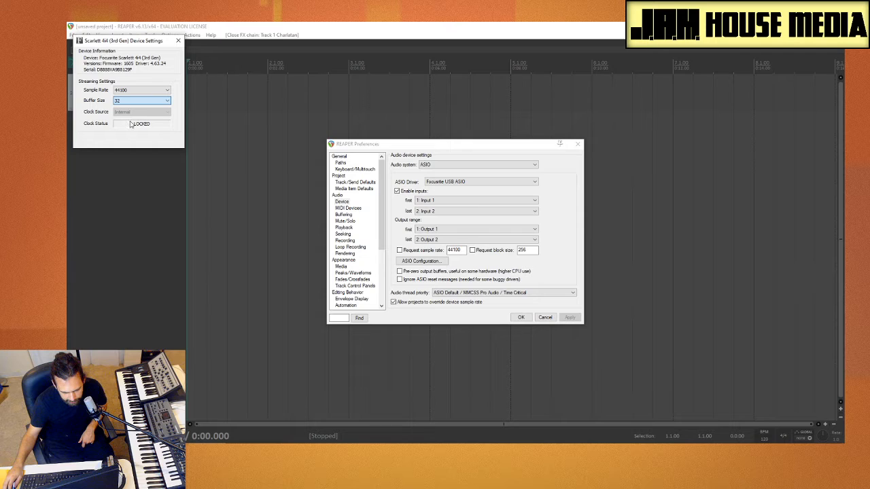
{"action": "left_click", "coordinate": [178, 41]}
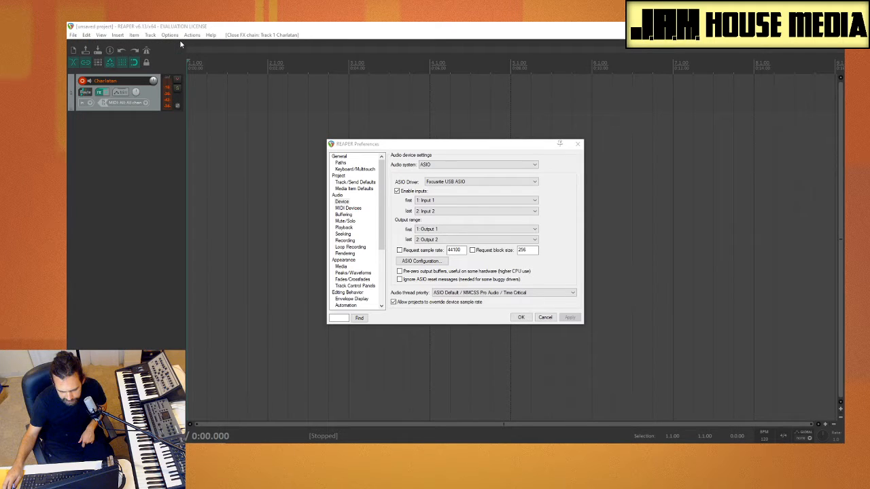
{"action": "left_click", "coordinate": [521, 318]}
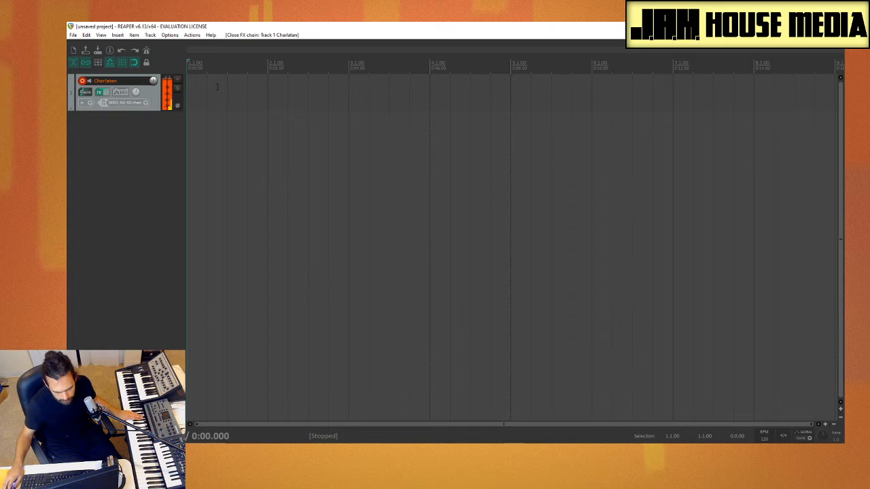
Set the Scarlett 4i4 ASIO buffer size to 96 through the audio device preferences and accept them
{"action": "left_click", "coordinate": [72, 35]}
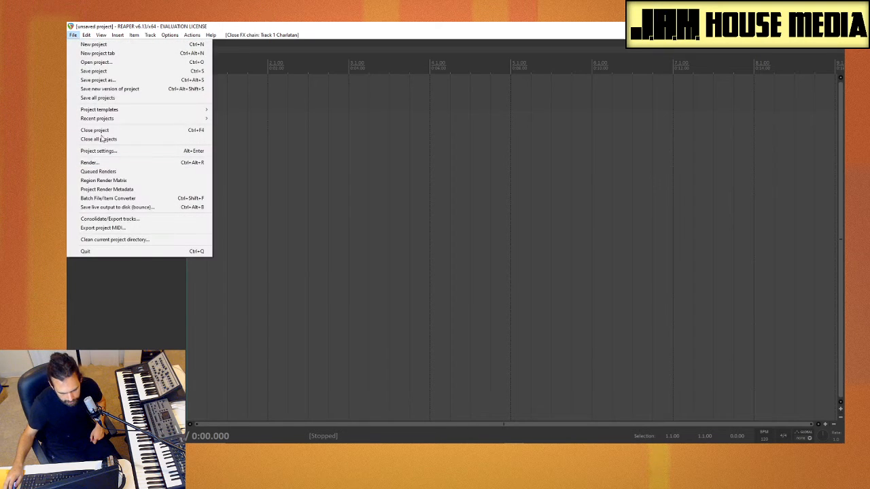
{"action": "mouse_move", "coordinate": [170, 35]}
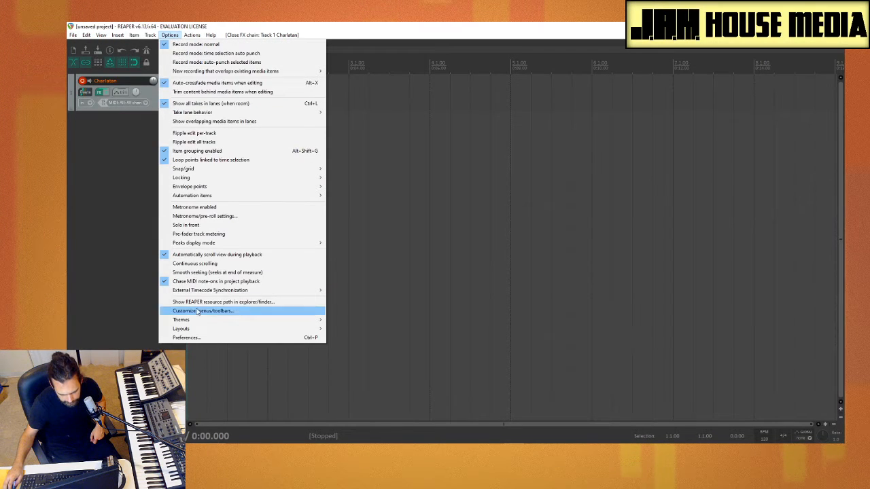
{"action": "left_click", "coordinate": [187, 338]}
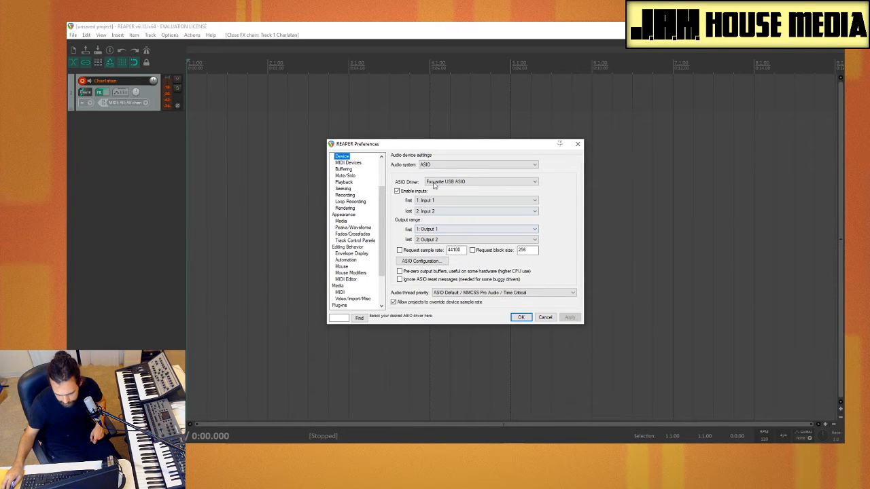
{"action": "left_click", "coordinate": [422, 261]}
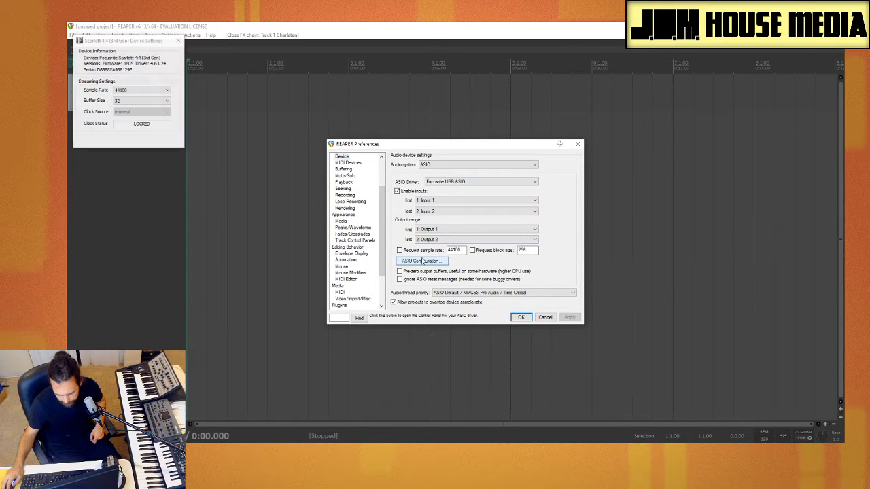
{"action": "left_click", "coordinate": [142, 101]}
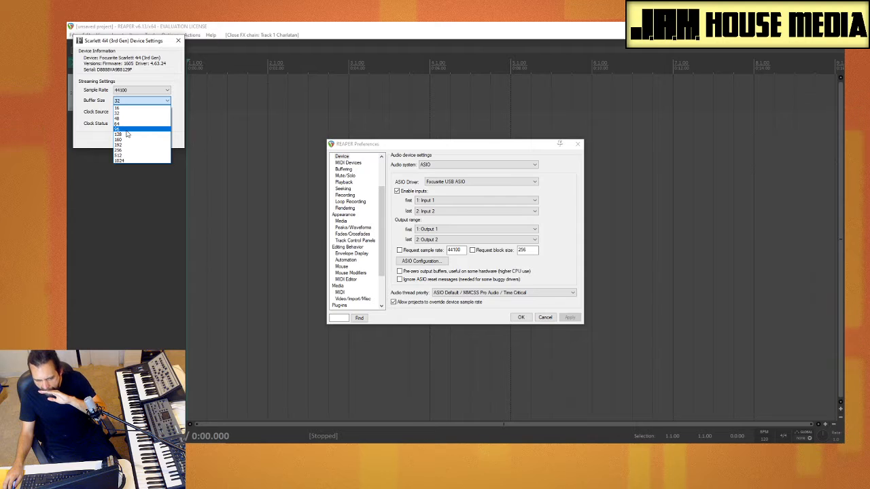
{"action": "left_click", "coordinate": [126, 130]}
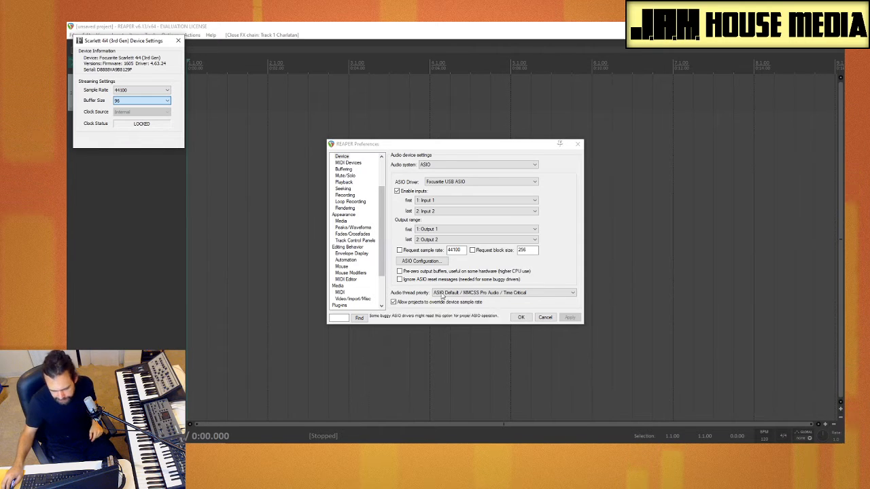
{"action": "left_click", "coordinate": [521, 317]}
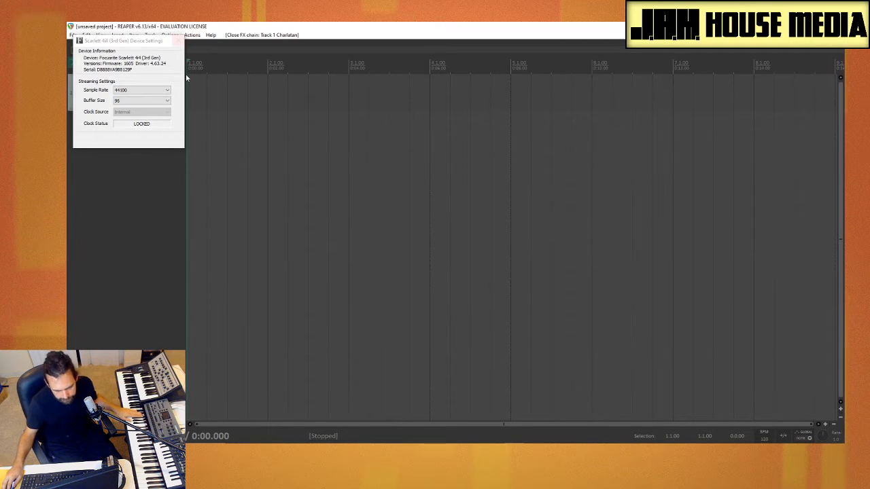
Set the Scarlett 4i4 ASIO buffer size to 1024 through the audio device preferences and accept them
{"action": "left_click", "coordinate": [178, 40]}
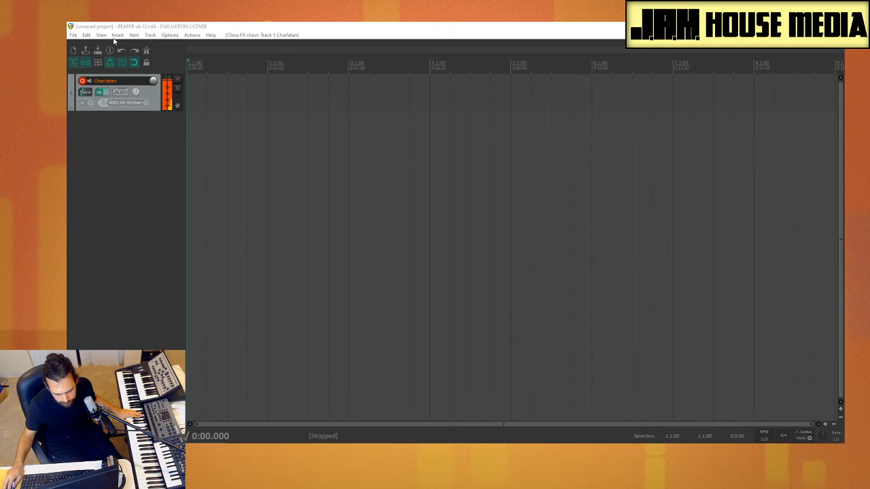
{"action": "left_click", "coordinate": [173, 37]}
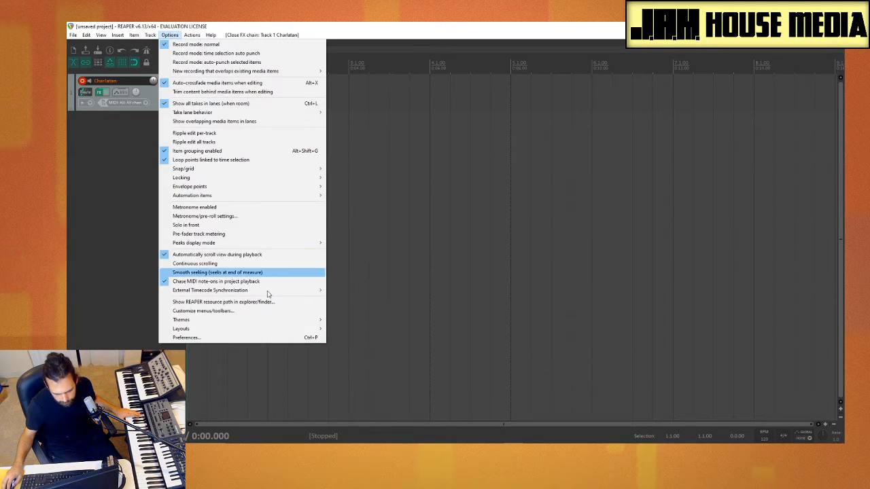
{"action": "left_click", "coordinate": [253, 338]}
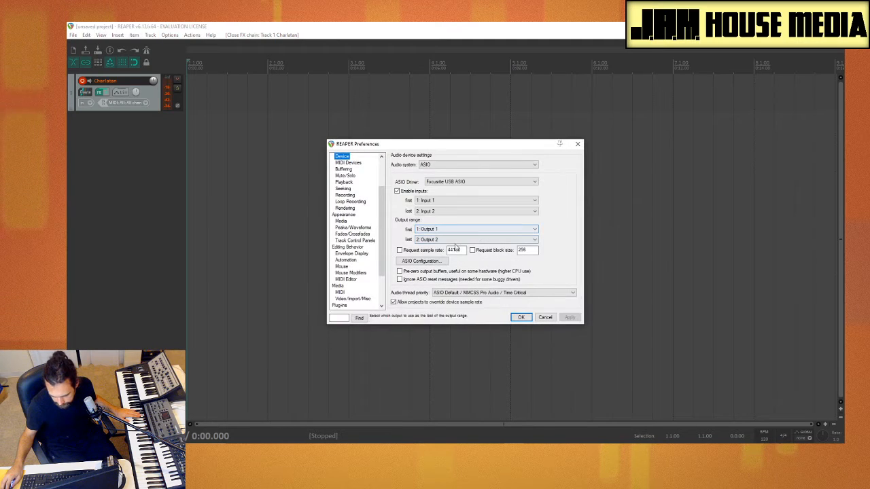
{"action": "left_click", "coordinate": [421, 261]}
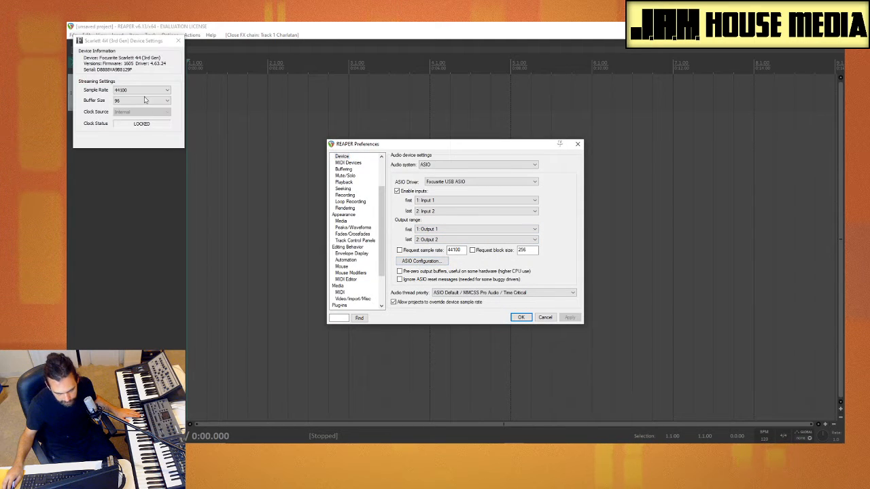
{"action": "left_click", "coordinate": [144, 101]}
{"action": "left_click", "coordinate": [150, 162]}
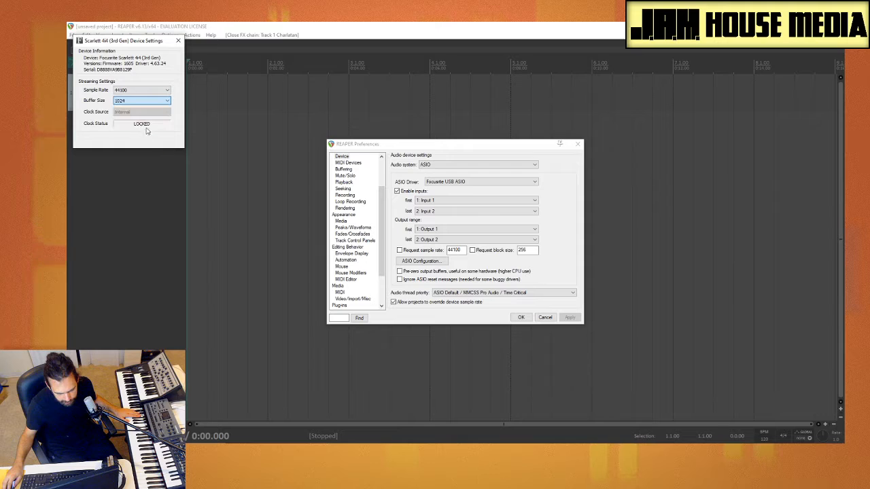
{"action": "left_click", "coordinate": [177, 41]}
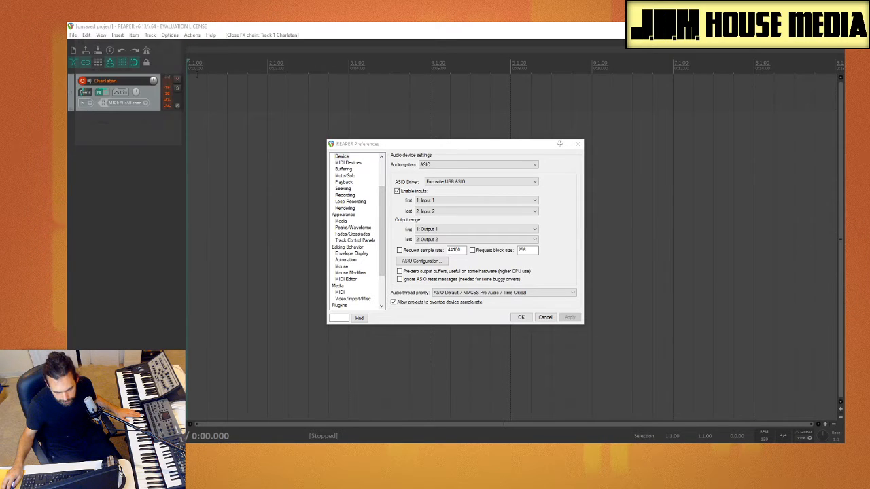
{"action": "left_click", "coordinate": [521, 318]}
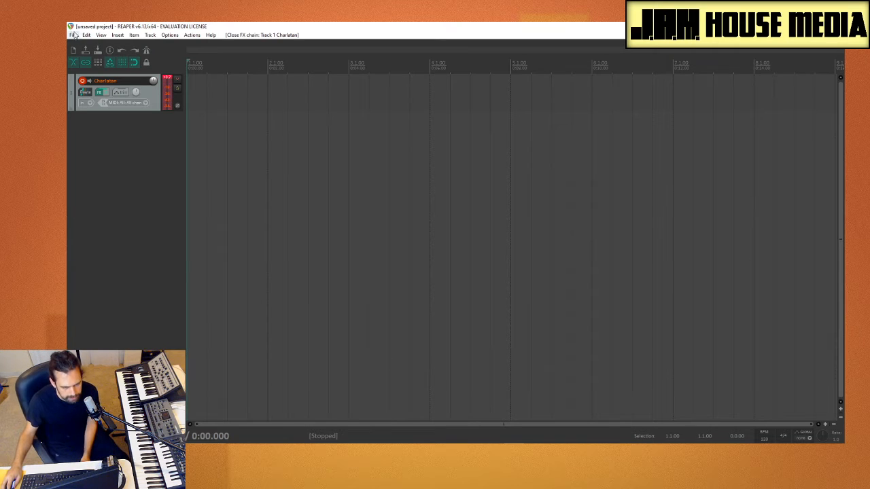
Set the Scarlett 4i4 ASIO buffer size to 160 through the audio device preferences and accept them
{"action": "left_click", "coordinate": [73, 35]}
{"action": "mouse_move", "coordinate": [169, 35]}
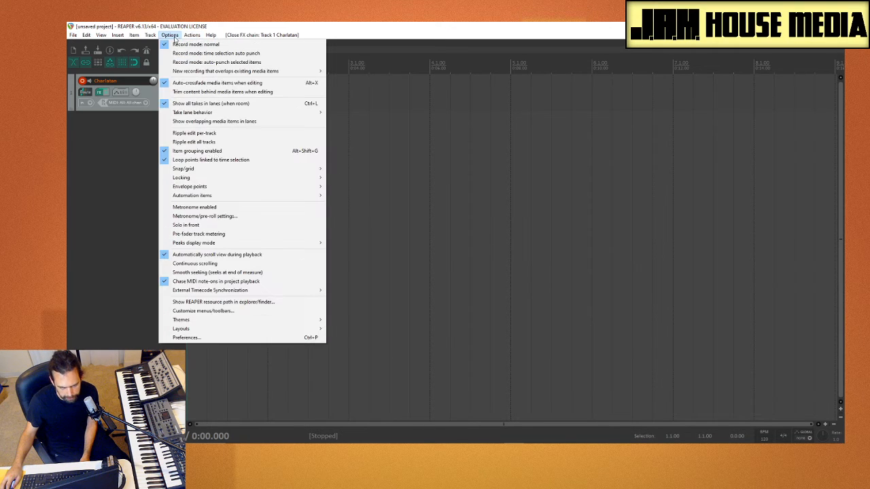
{"action": "left_click", "coordinate": [271, 337]}
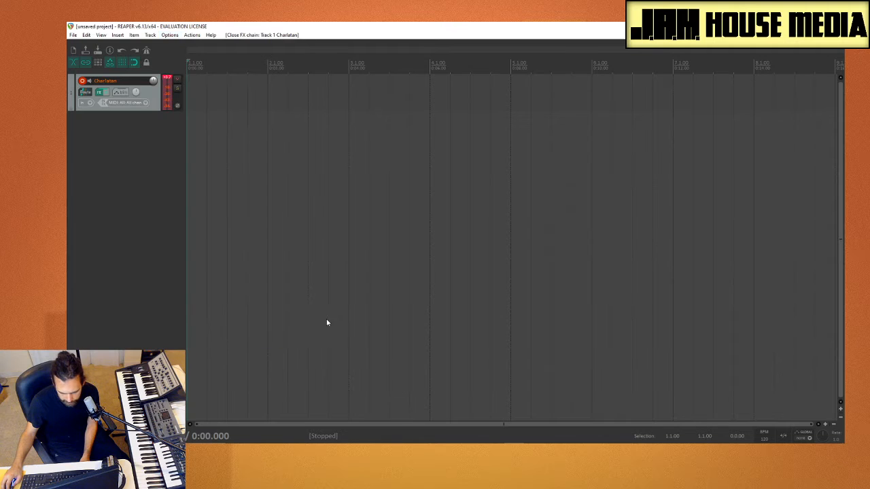
{"action": "left_click", "coordinate": [422, 261]}
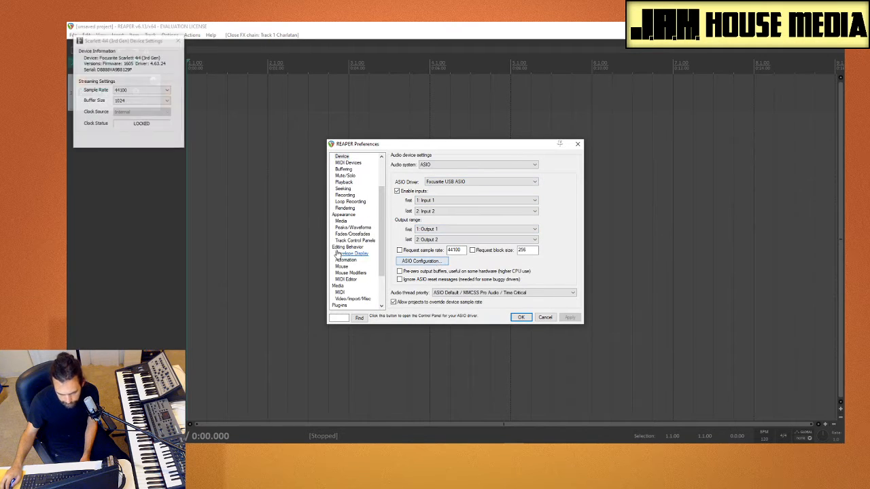
{"action": "left_click", "coordinate": [136, 101]}
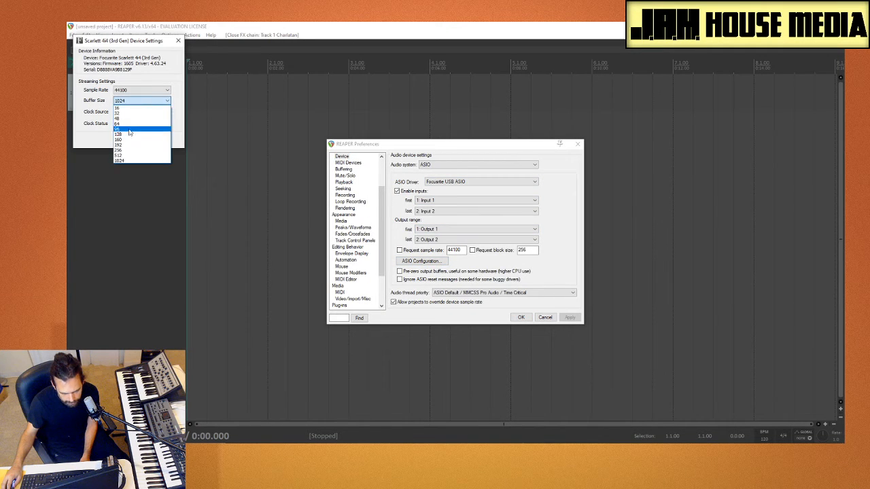
{"action": "left_click", "coordinate": [129, 140]}
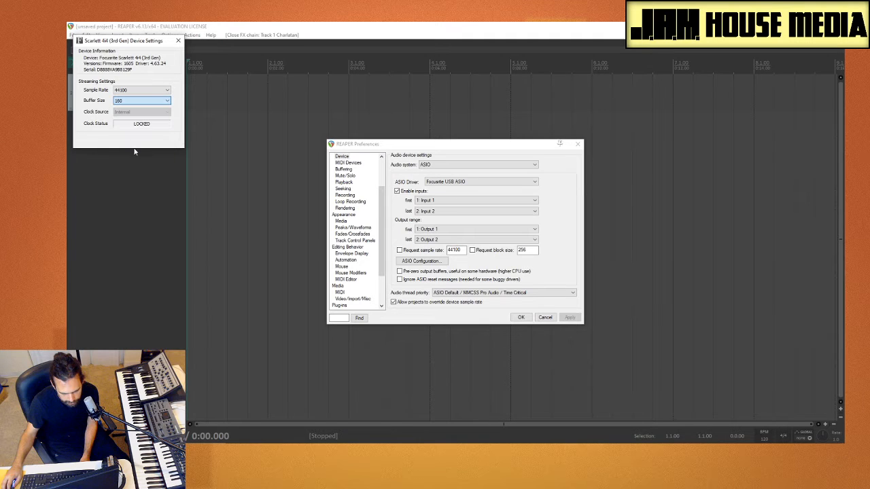
{"action": "left_click", "coordinate": [178, 42]}
{"action": "left_click", "coordinate": [520, 318]}
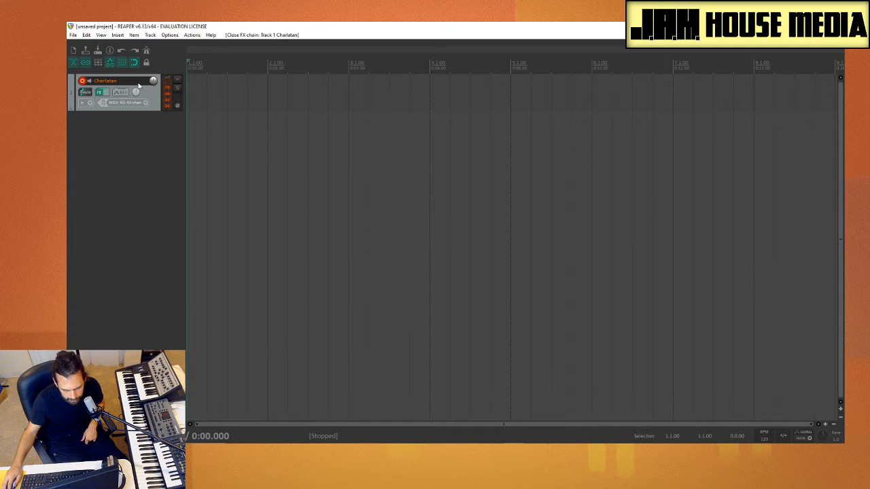
Open the Charlatan track's plug-in windows, move them apart to view the synth and the FX chain, and close both
{"action": "left_click", "coordinate": [98, 94]}
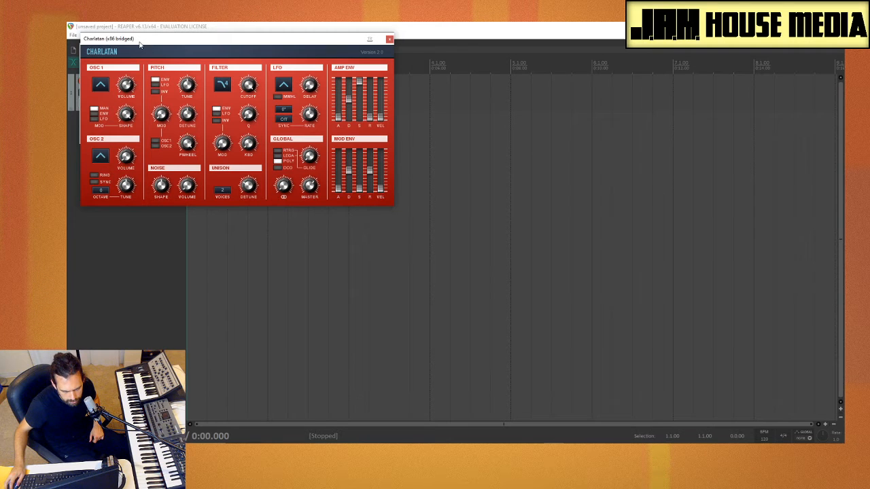
{"action": "left_click_drag", "start_coordinate": [139, 44], "coordinate": [399, 87]}
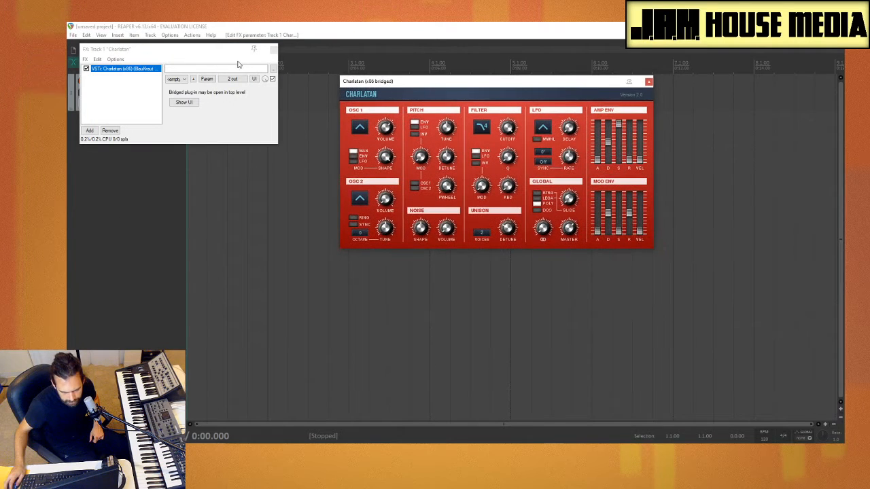
{"action": "left_click_drag", "start_coordinate": [214, 53], "coordinate": [205, 126]}
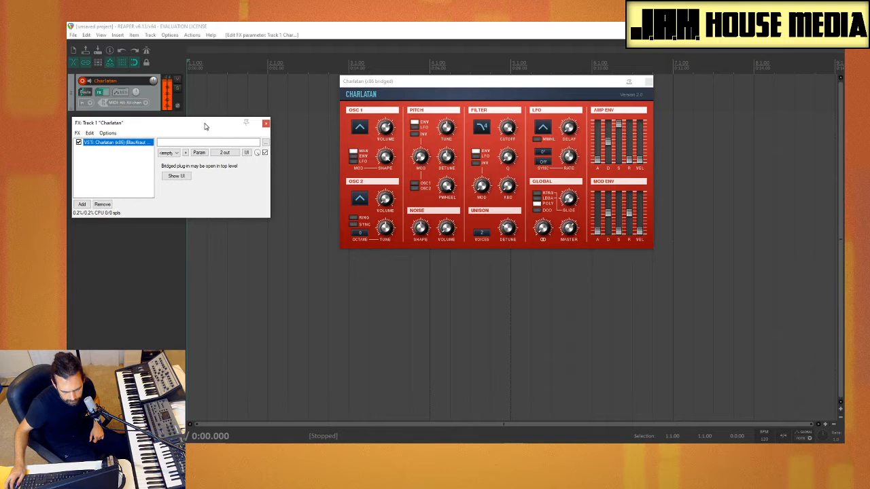
{"action": "left_click", "coordinate": [265, 123]}
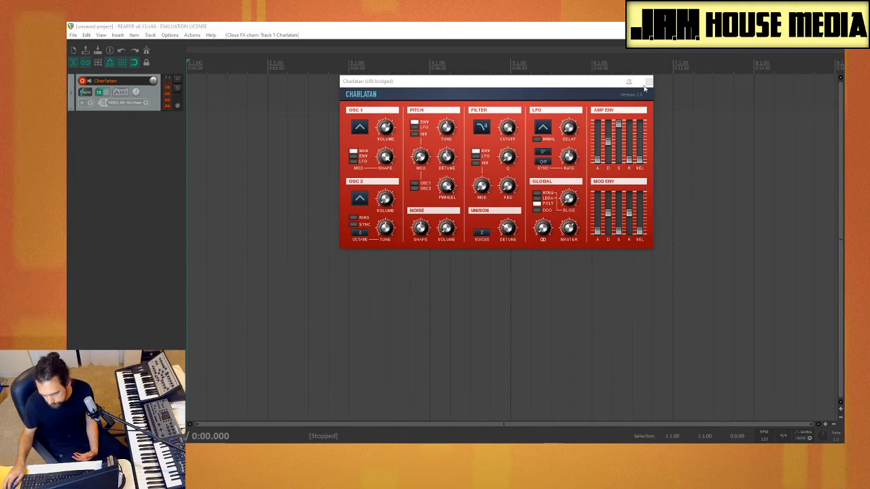
{"action": "left_click", "coordinate": [648, 81]}
Make a time selection from 3.4.00 to 4.1.00 and place the edit cursor at 2.1.00
{"action": "left_click_drag", "start_coordinate": [438, 164], "coordinate": [413, 161]}
{"action": "left_click", "coordinate": [268, 145]}
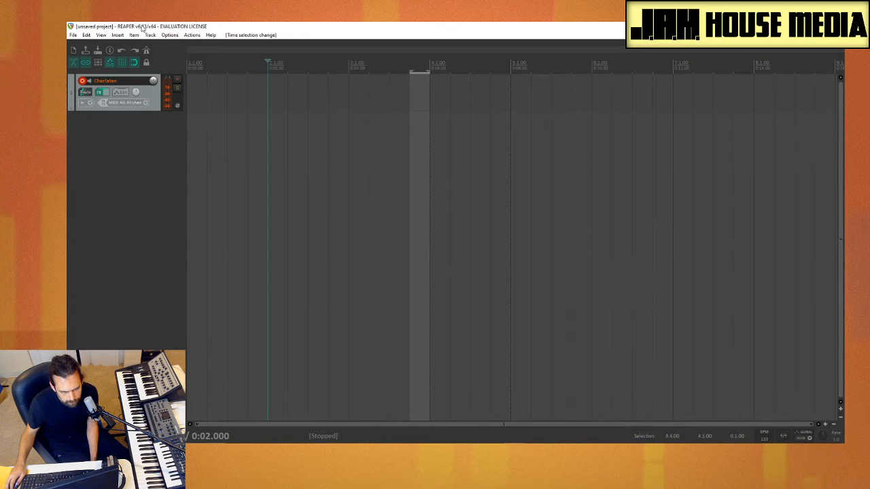
View the audio device preferences and the Charlatan track's plug-in windows, and close them without changes
{"action": "left_click", "coordinate": [170, 35]}
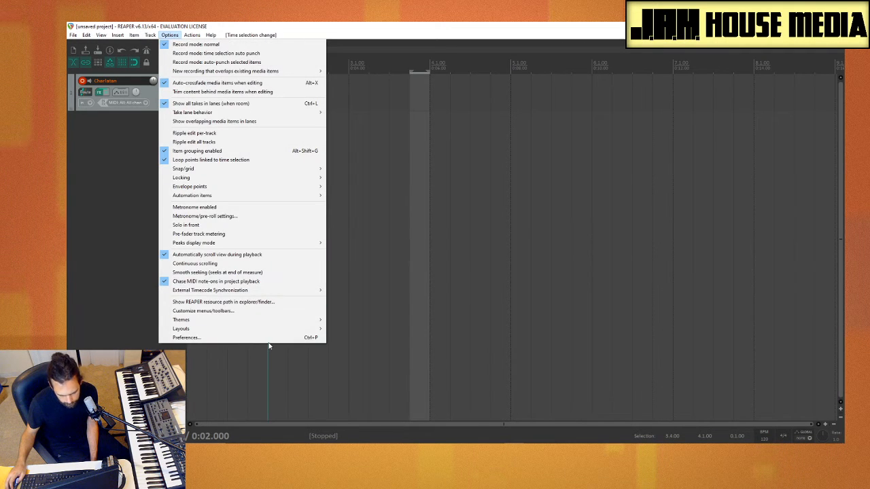
{"action": "left_click", "coordinate": [273, 338]}
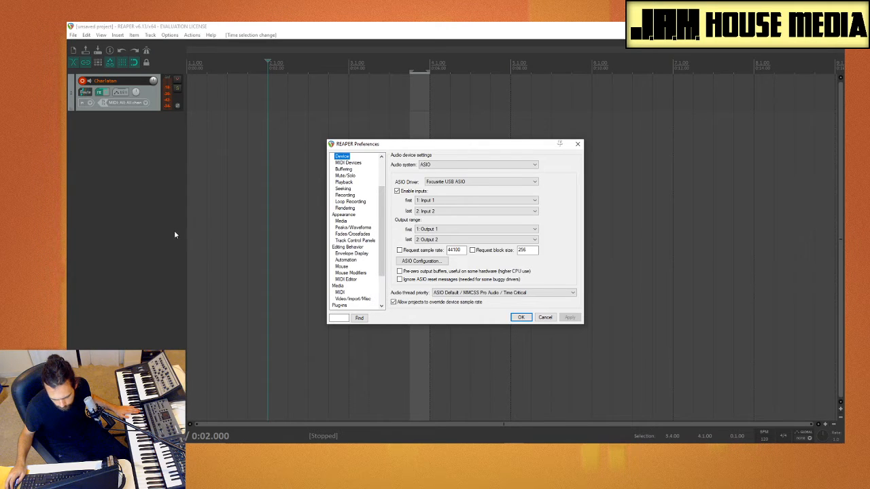
{"action": "left_click", "coordinate": [99, 92]}
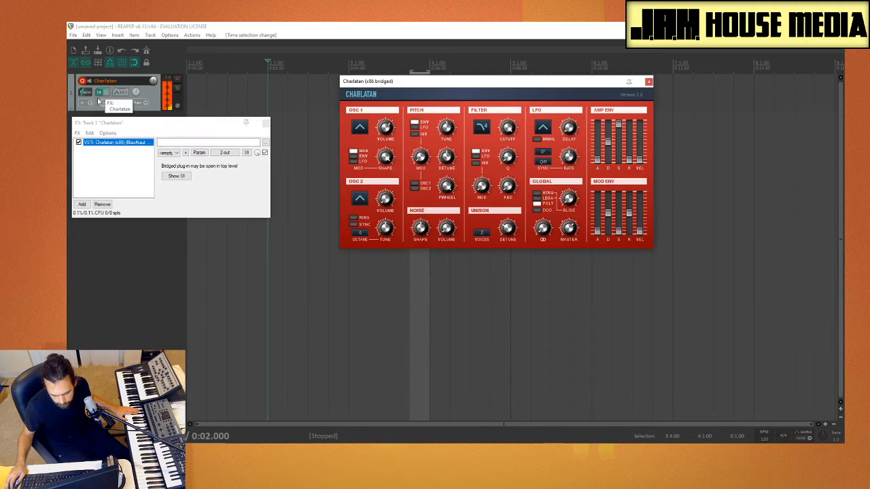
{"action": "left_click", "coordinate": [265, 123]}
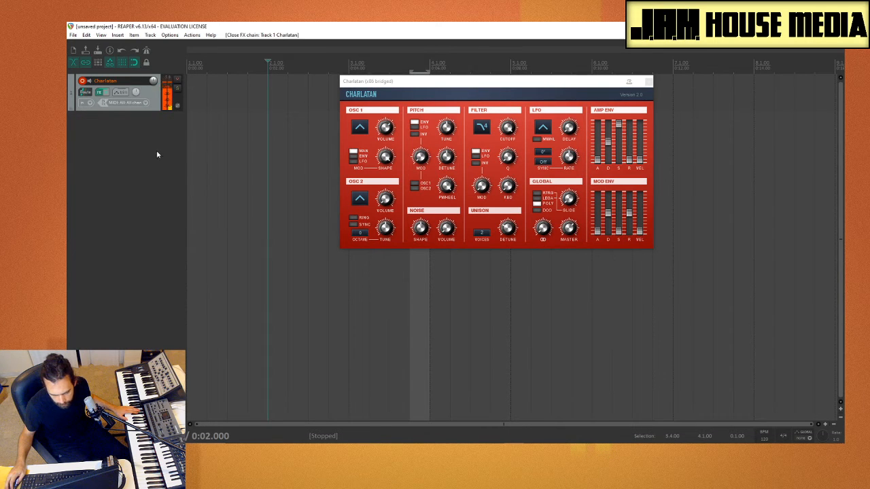
{"action": "left_click", "coordinate": [648, 82]}
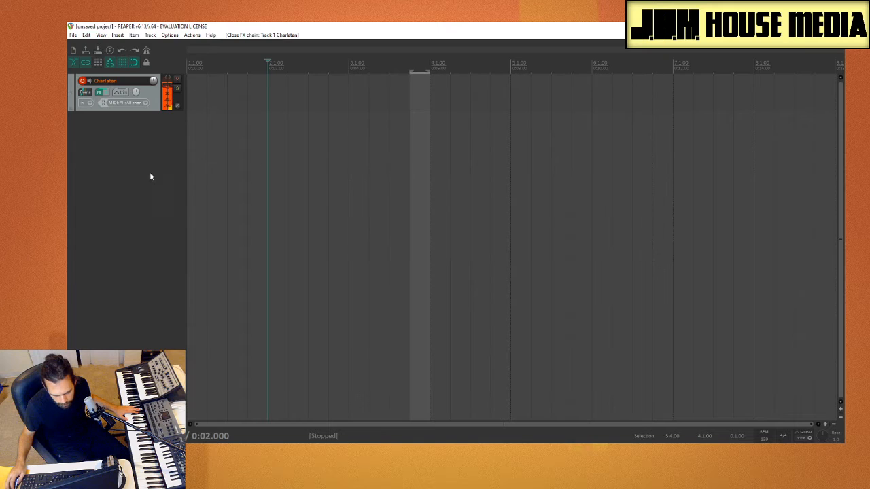
Set the audio thread priority to Above Normal in the audio device preferences and accept them
{"action": "left_click", "coordinate": [73, 34]}
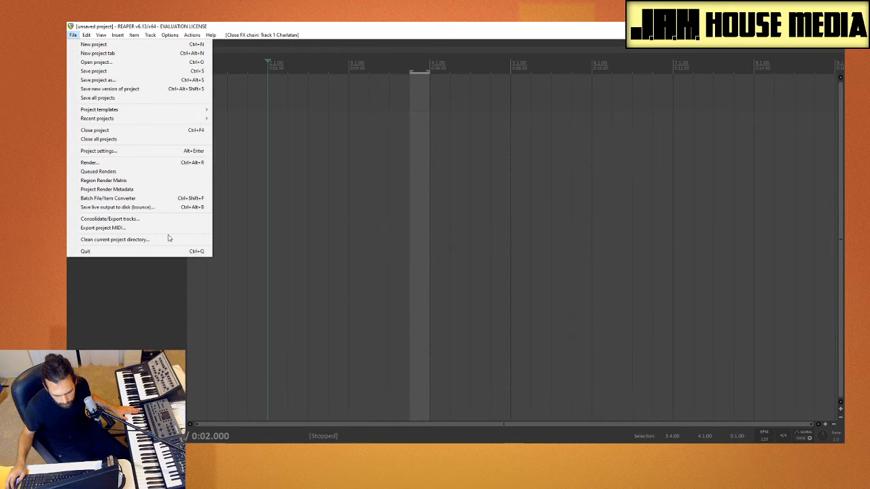
{"action": "mouse_move", "coordinate": [170, 34]}
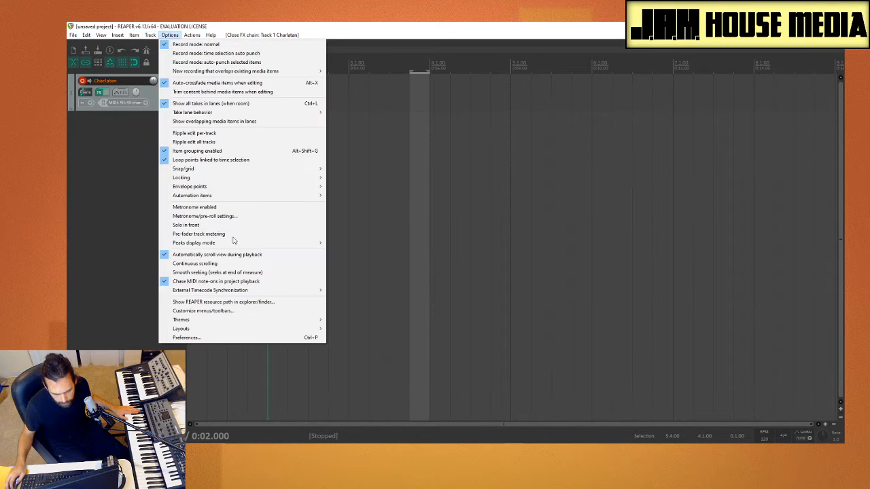
{"action": "left_click", "coordinate": [262, 338]}
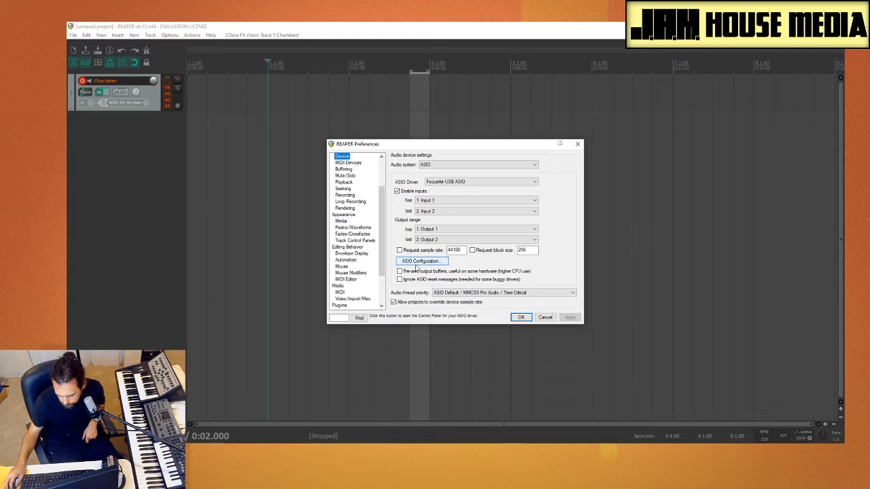
{"action": "left_click", "coordinate": [475, 293]}
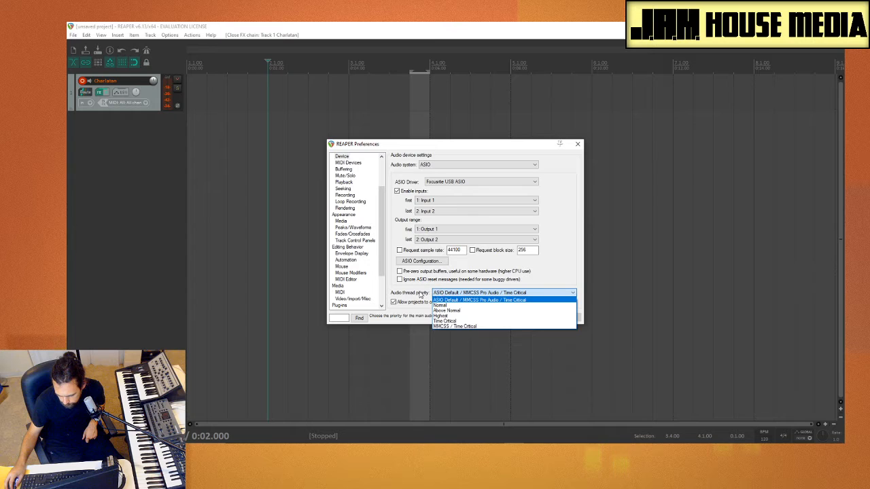
{"action": "left_click", "coordinate": [423, 295]}
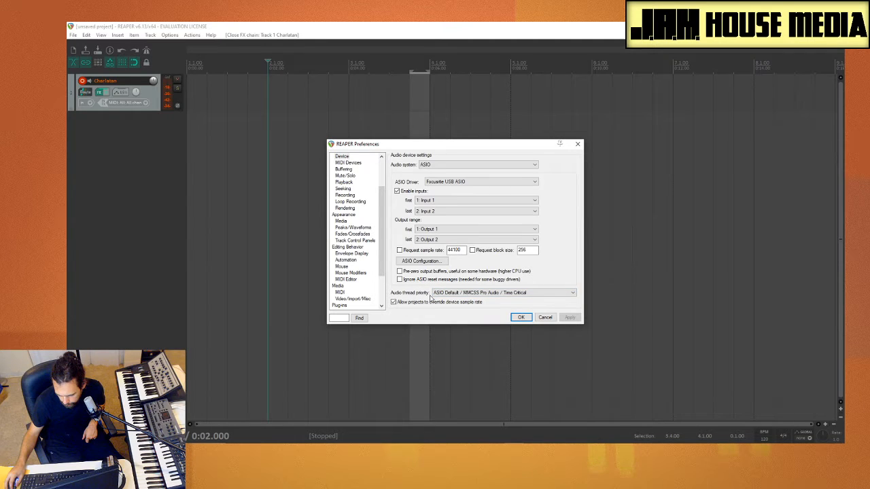
{"action": "left_click", "coordinate": [433, 294]}
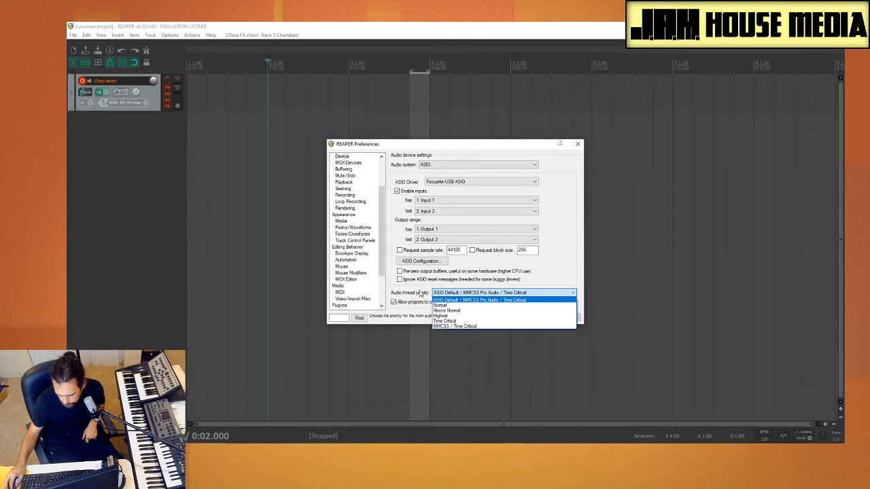
{"action": "left_click", "coordinate": [445, 310]}
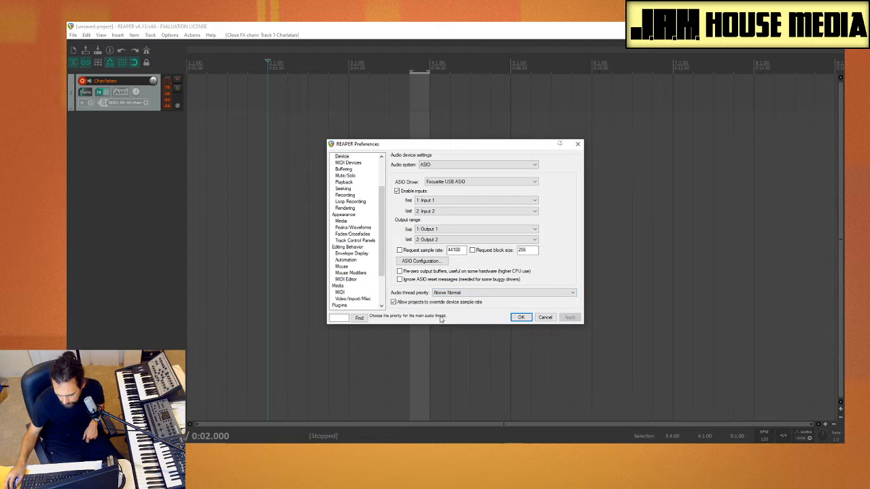
{"action": "left_click", "coordinate": [521, 318]}
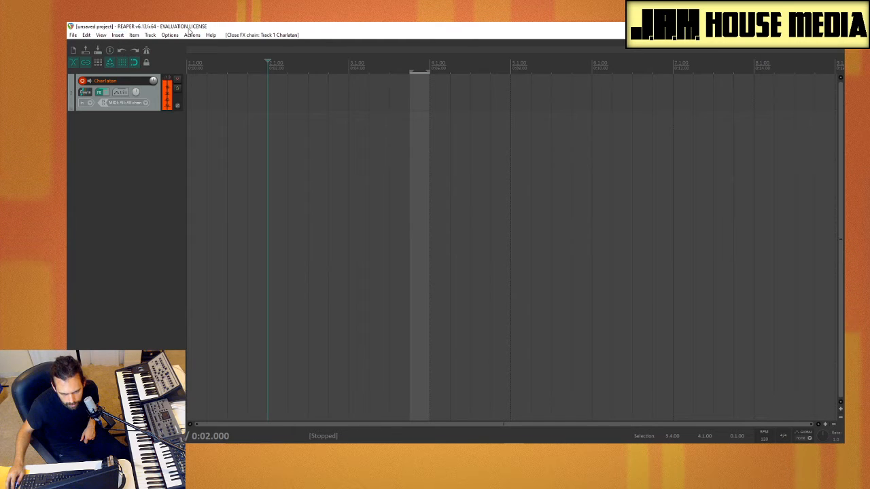
Set the audio thread priority to Highest in the audio device preferences, accept them, and select the Charlatan track
{"action": "left_click", "coordinate": [170, 35]}
{"action": "left_click", "coordinate": [252, 338]}
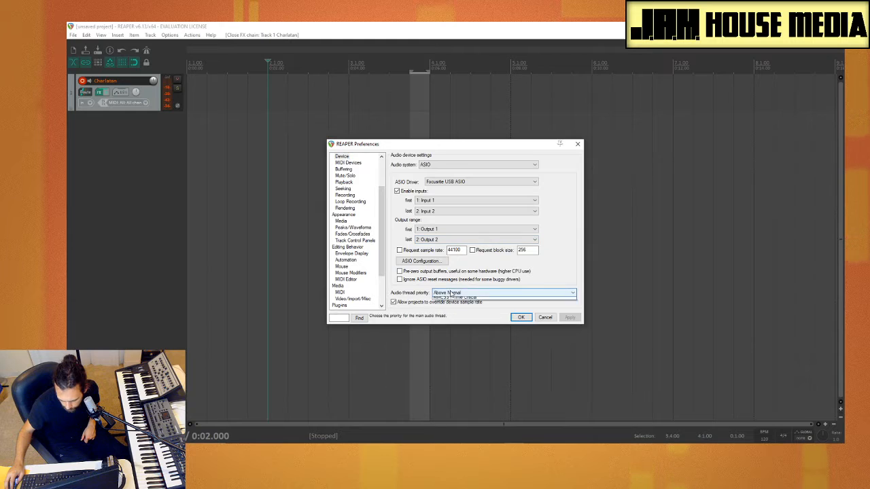
{"action": "left_click", "coordinate": [462, 293]}
{"action": "left_click", "coordinate": [460, 316]}
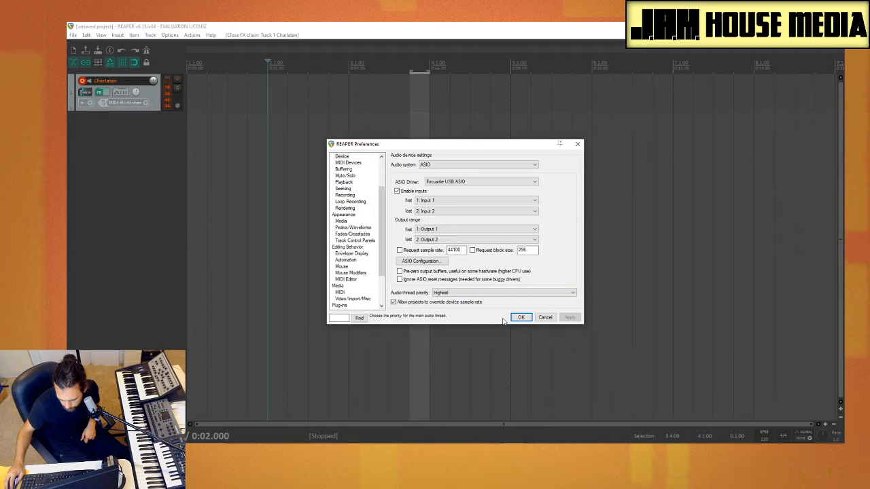
{"action": "left_click", "coordinate": [521, 317]}
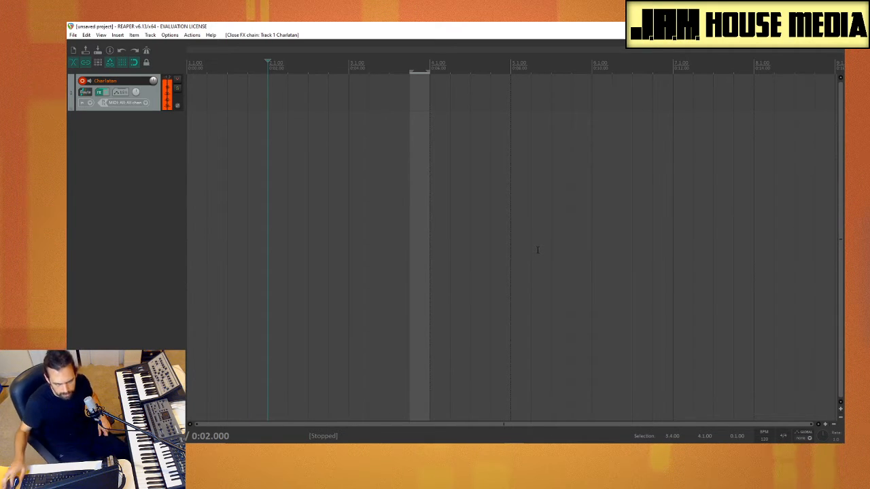
{"action": "left_click", "coordinate": [153, 102]}
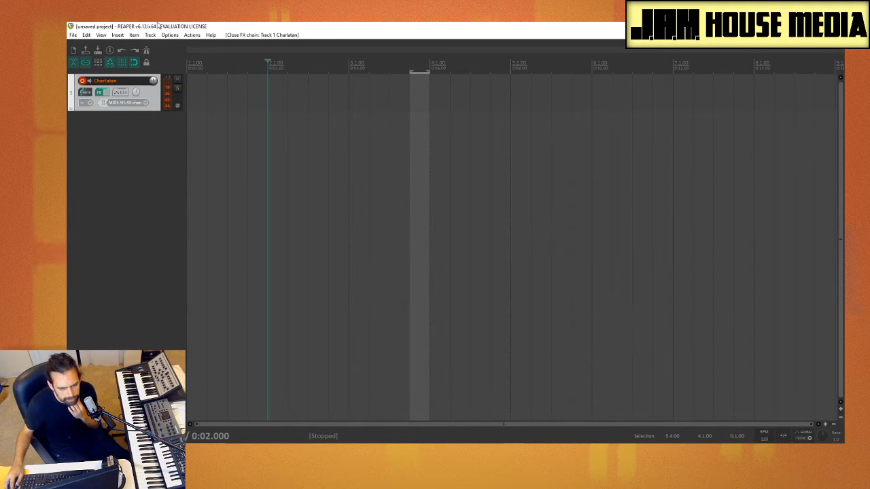
Set the audio thread priority to ASIO Default / MMCSS Pro Audio / Time Critical in the audio device preferences
{"action": "left_click", "coordinate": [170, 35]}
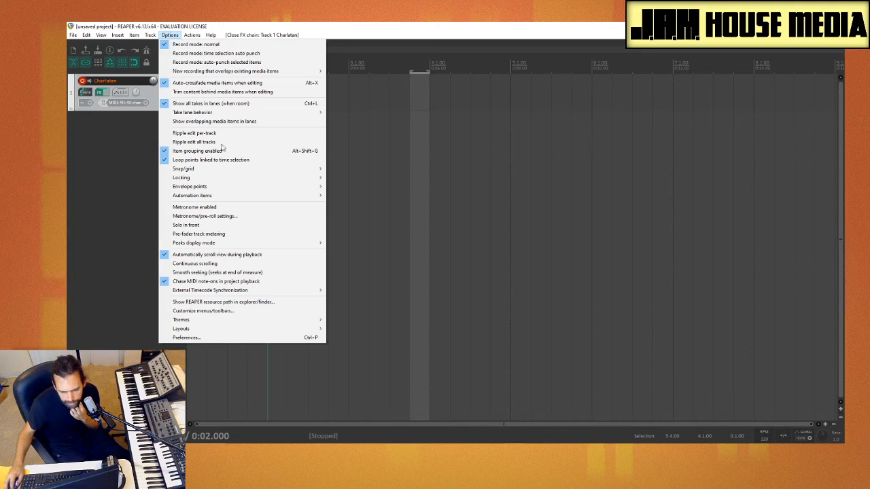
{"action": "left_click", "coordinate": [284, 338]}
{"action": "left_click", "coordinate": [475, 292]}
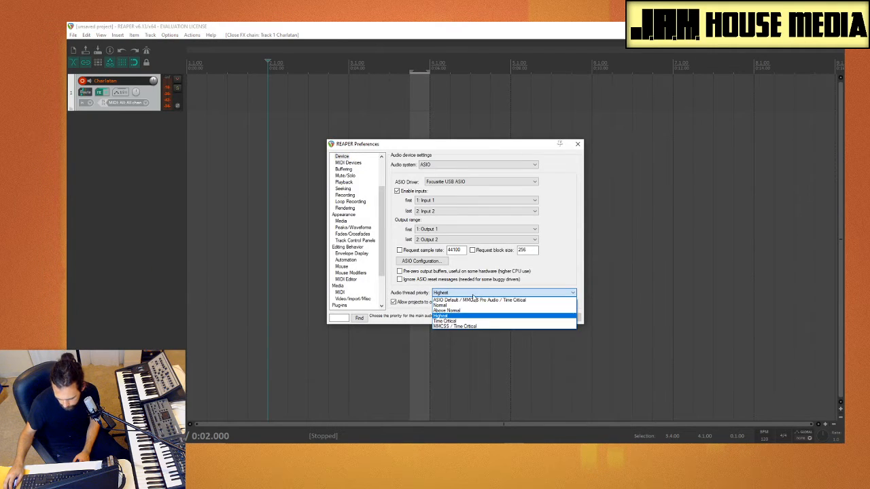
{"action": "left_click", "coordinate": [476, 312]}
Set the Scarlett 4i4 buffer size to 1024 in the ASIO configuration and accept the preferences
{"action": "left_click", "coordinate": [421, 261]}
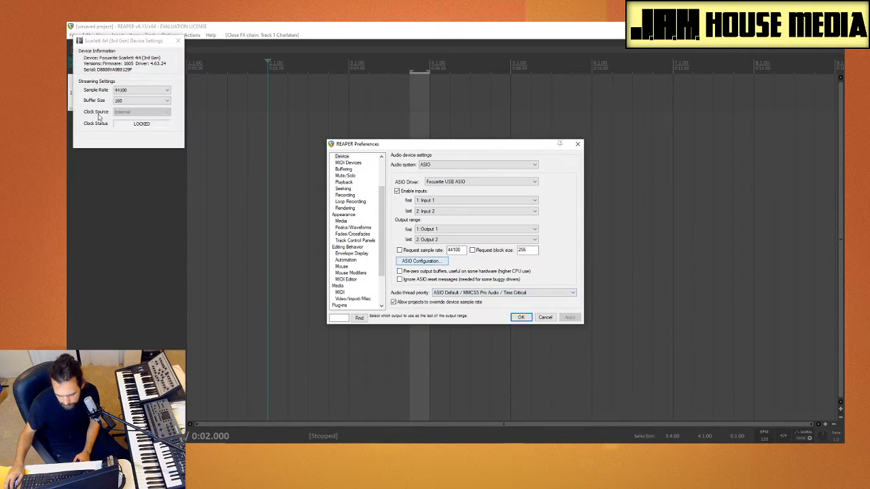
{"action": "left_click", "coordinate": [140, 102]}
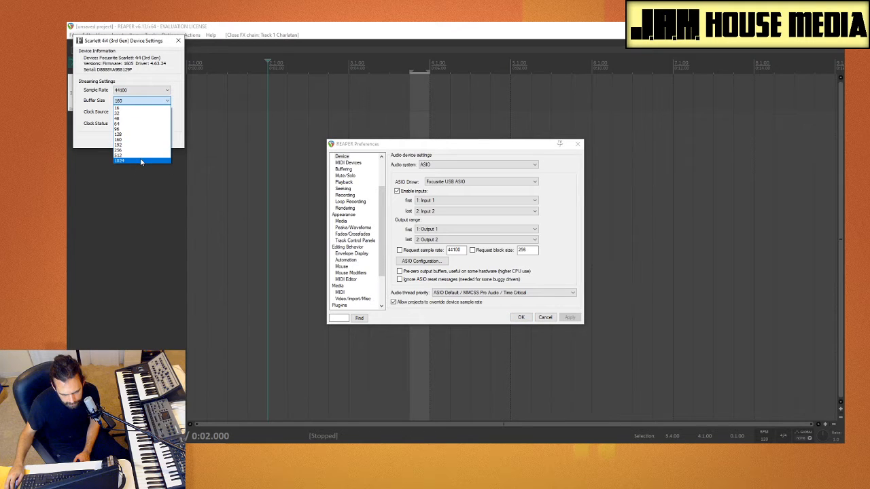
{"action": "left_click", "coordinate": [141, 161]}
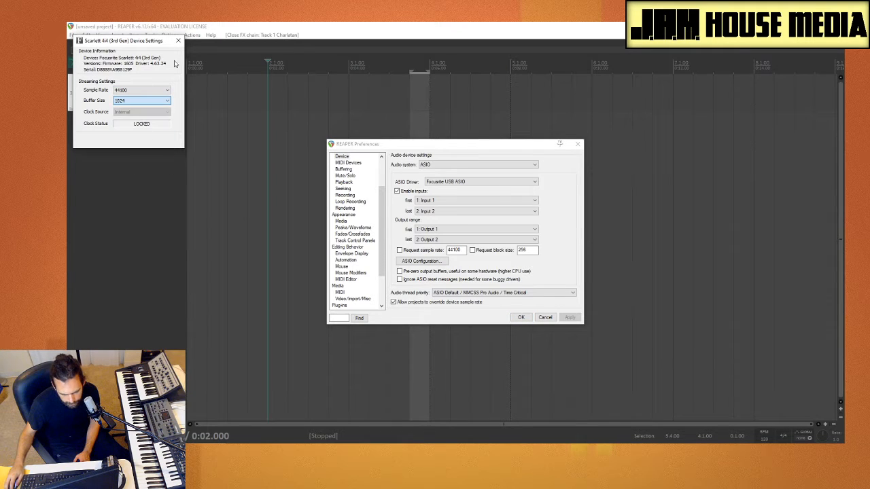
{"action": "left_click", "coordinate": [178, 42]}
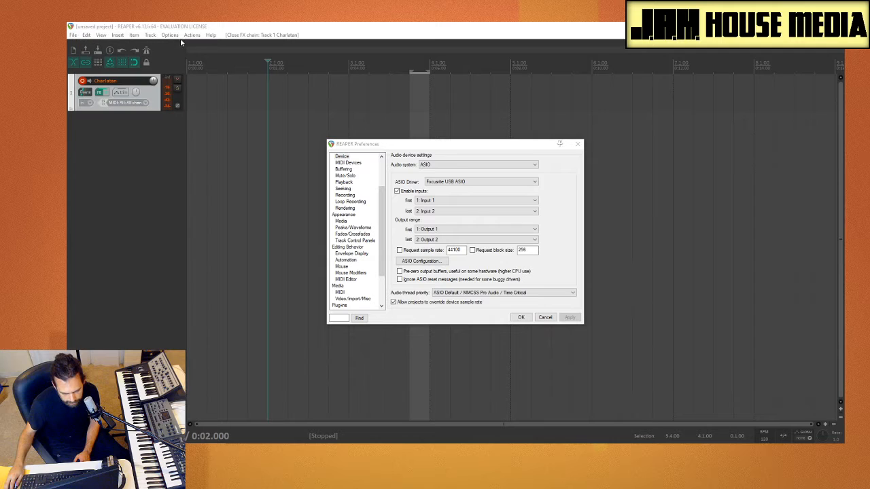
{"action": "left_click", "coordinate": [521, 318]}
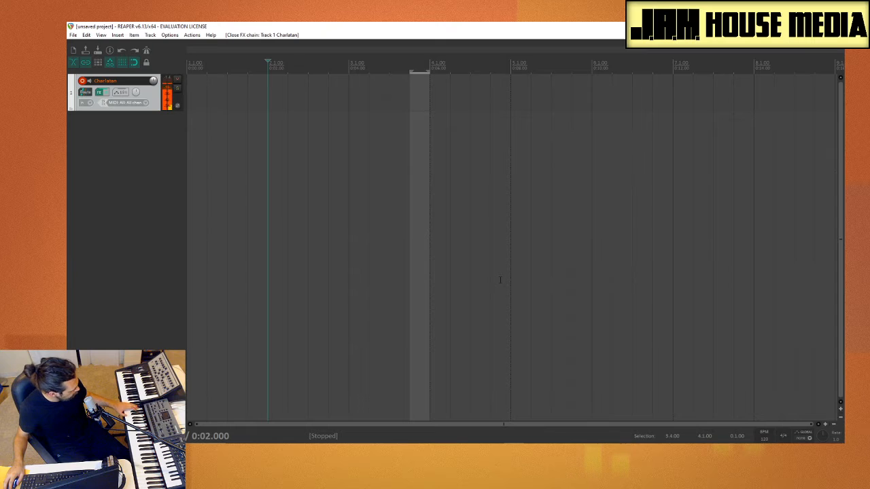
Set the audio interface's buffer size to 512 through the ASIO configuration and accept the audio device preferences
{"action": "left_click", "coordinate": [168, 36]}
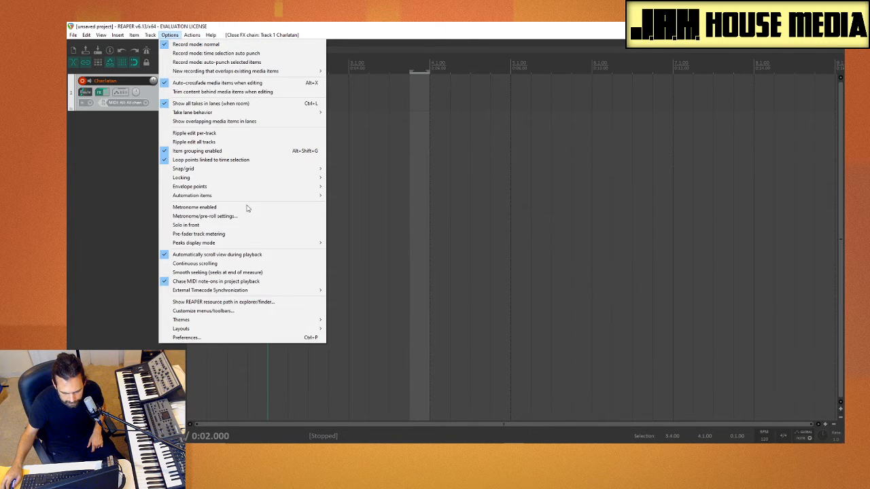
{"action": "left_click", "coordinate": [264, 338]}
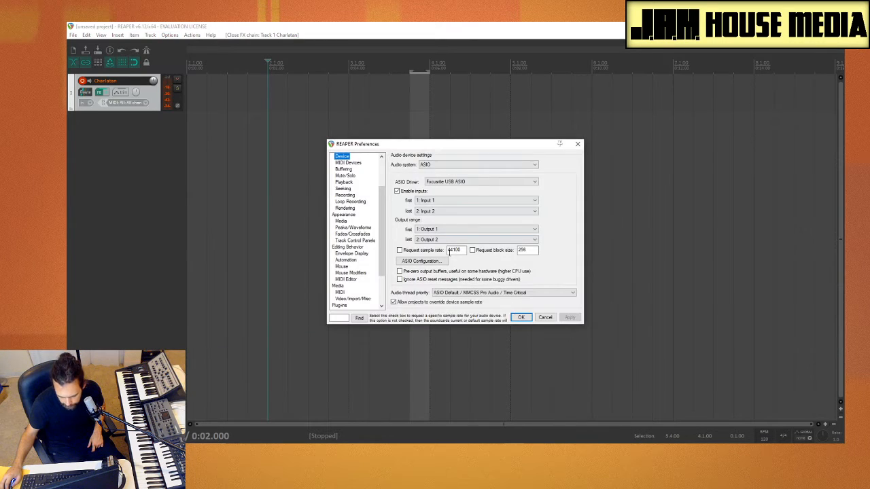
{"action": "left_click", "coordinate": [422, 261]}
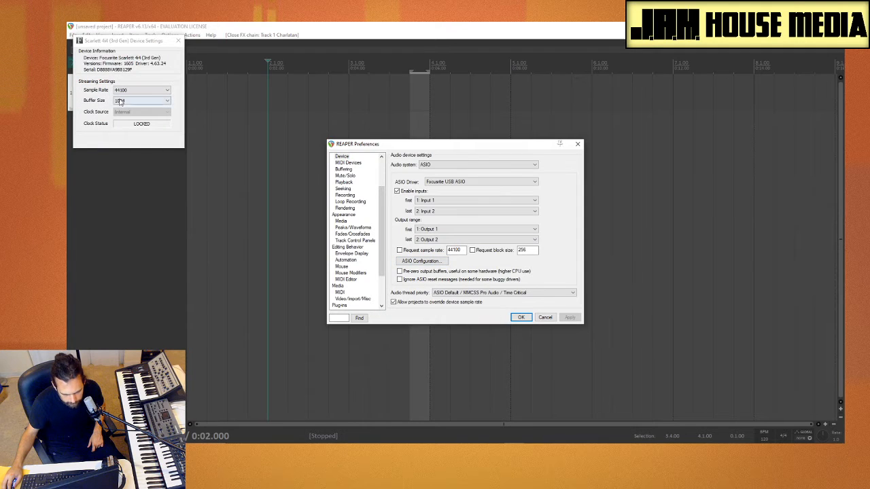
{"action": "left_click", "coordinate": [120, 102]}
{"action": "left_click", "coordinate": [161, 122]}
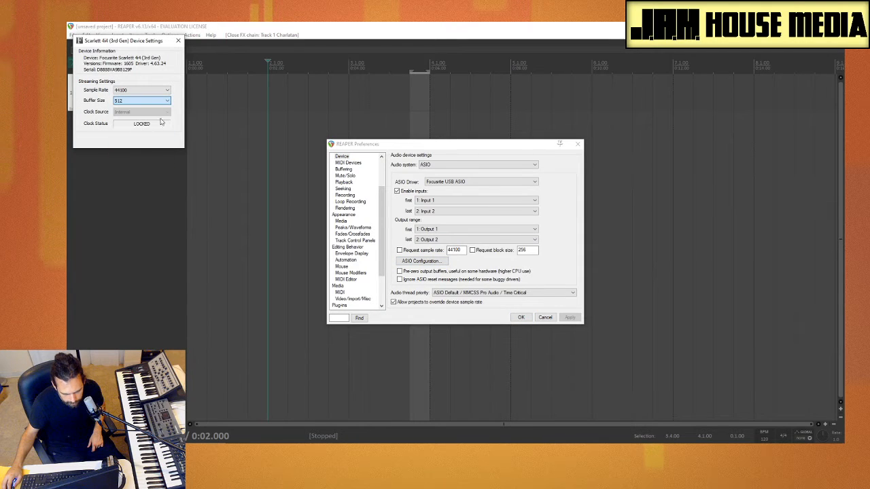
{"action": "left_click", "coordinate": [178, 41]}
{"action": "left_click", "coordinate": [521, 317]}
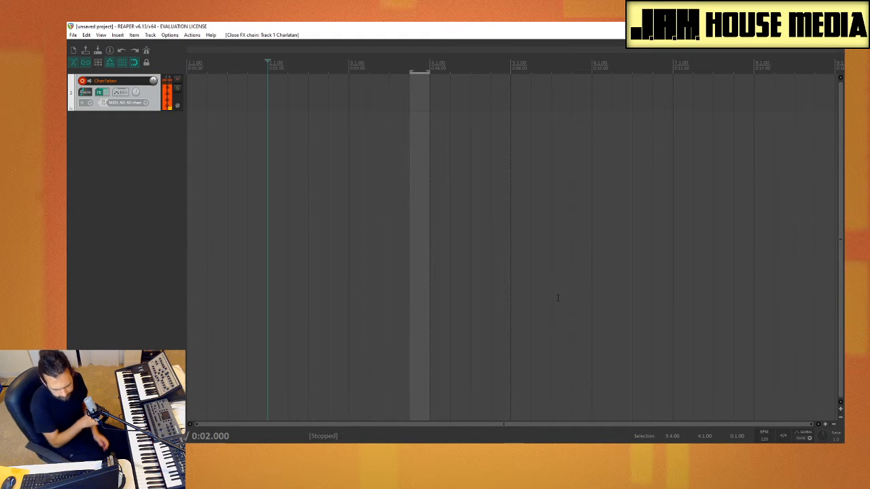
Raise the audio interface's buffer size to 1024 through the ASIO configuration and accept the audio device preferences
{"action": "left_click", "coordinate": [171, 36]}
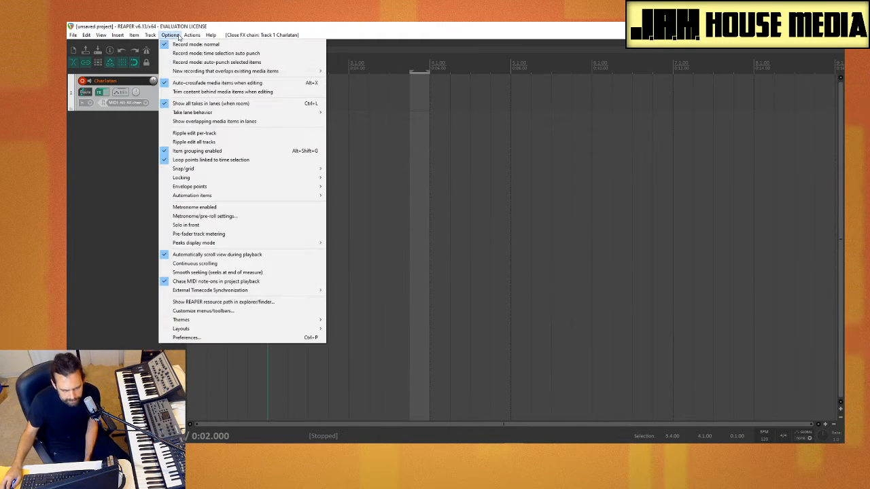
{"action": "left_click", "coordinate": [252, 339]}
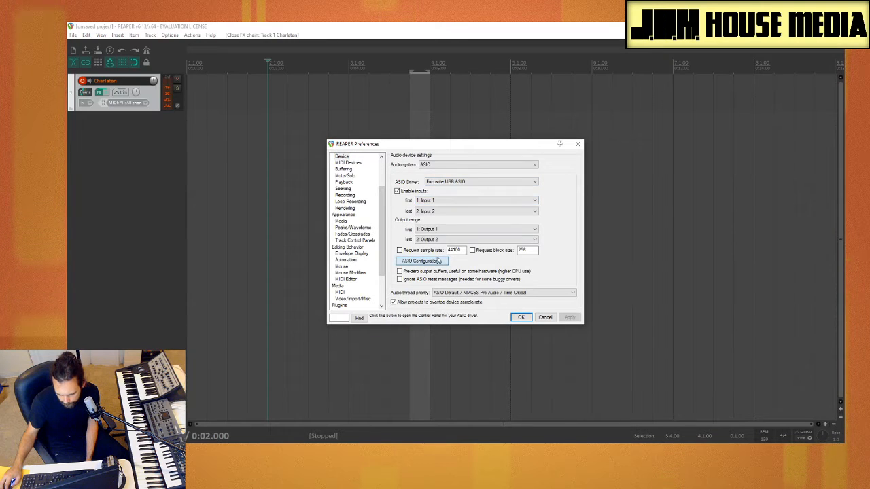
{"action": "left_click", "coordinate": [438, 261]}
{"action": "left_click", "coordinate": [141, 100]}
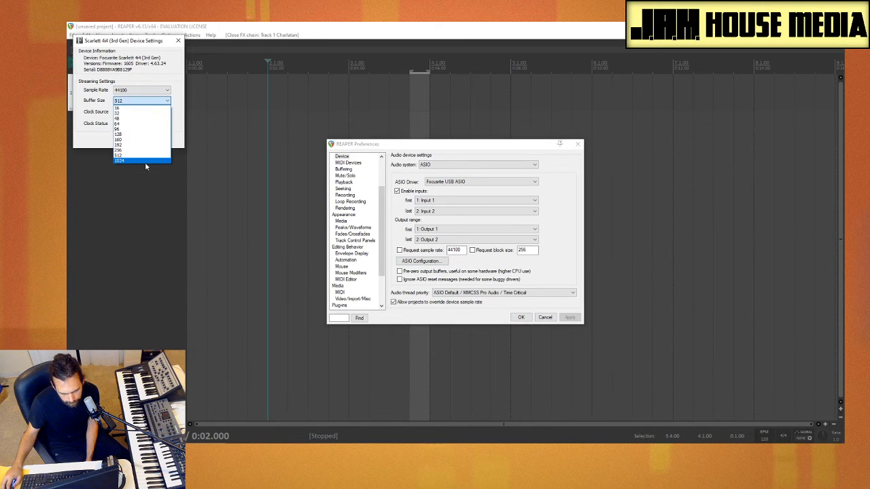
{"action": "left_click", "coordinate": [145, 162]}
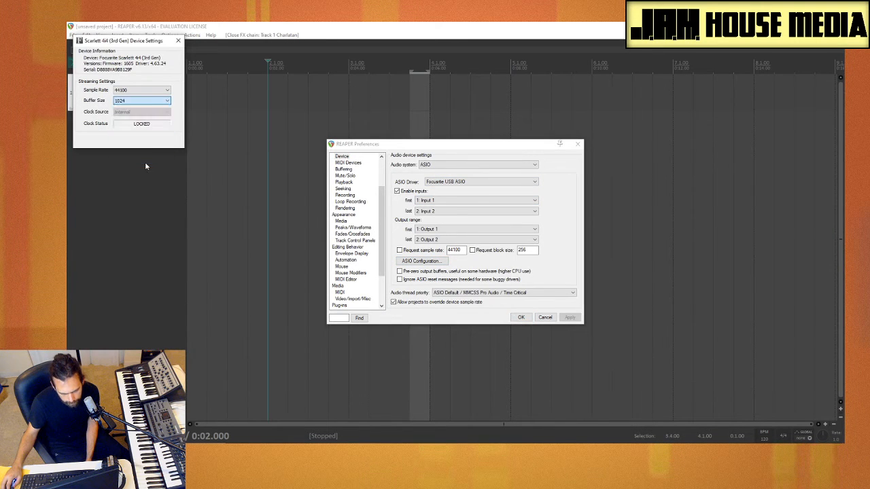
{"action": "left_click", "coordinate": [178, 41]}
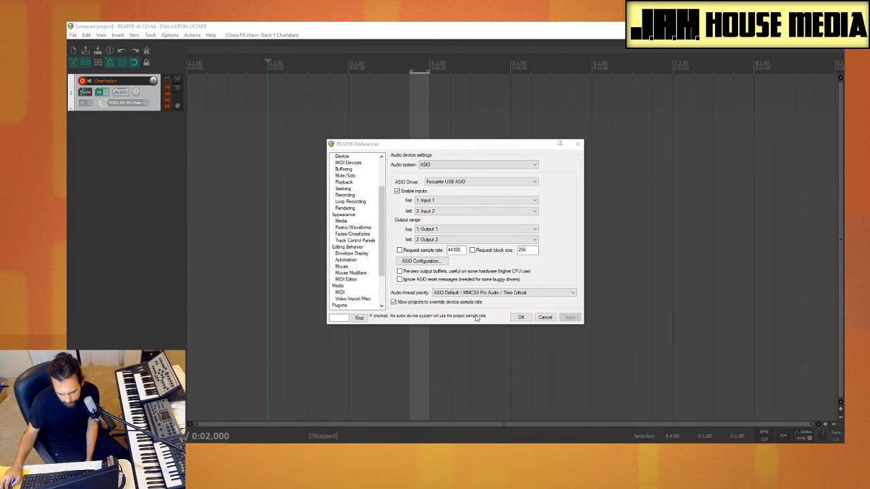
{"action": "left_click", "coordinate": [520, 318]}
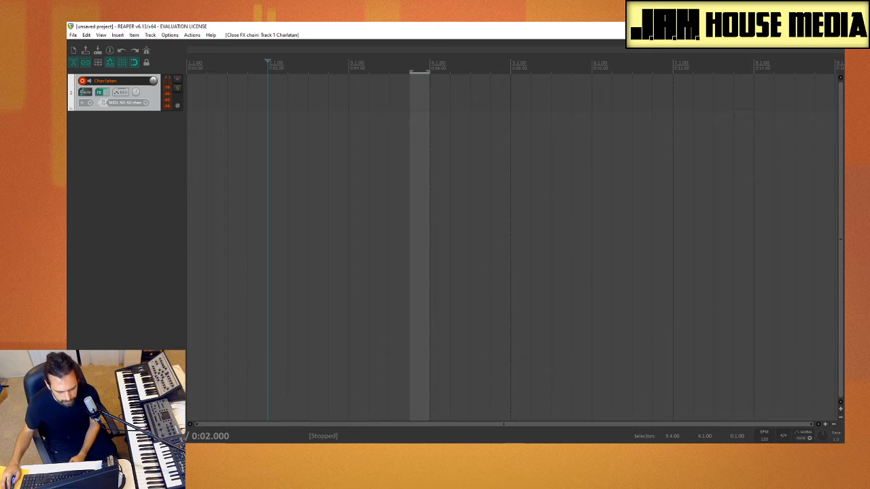
Place the edit cursor at 0:05.000 and make a time selection from 1.1.00 to 9.1.00
{"action": "key", "text": "Home"}
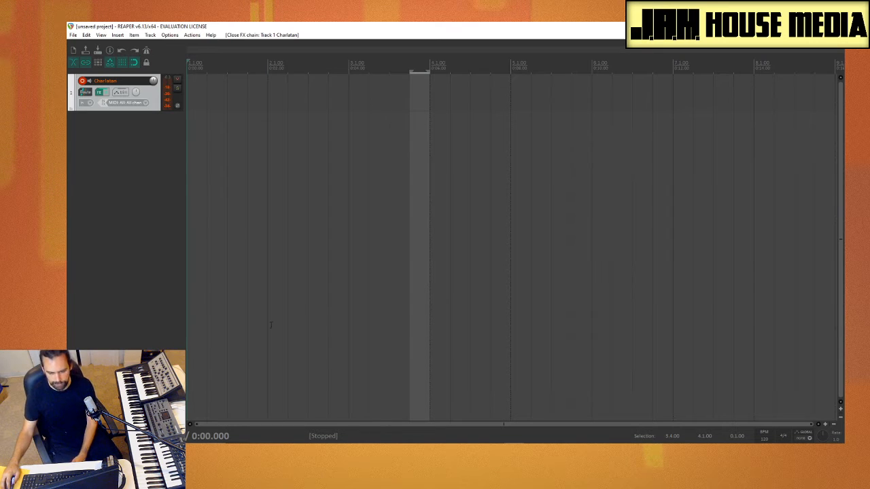
{"action": "left_click", "coordinate": [396, 311]}
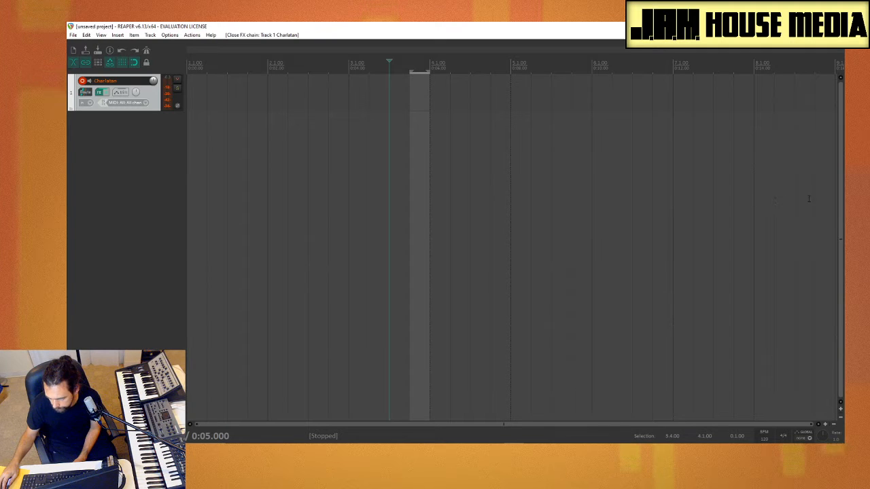
{"action": "left_click_drag", "start_coordinate": [825, 198], "coordinate": [178, 236]}
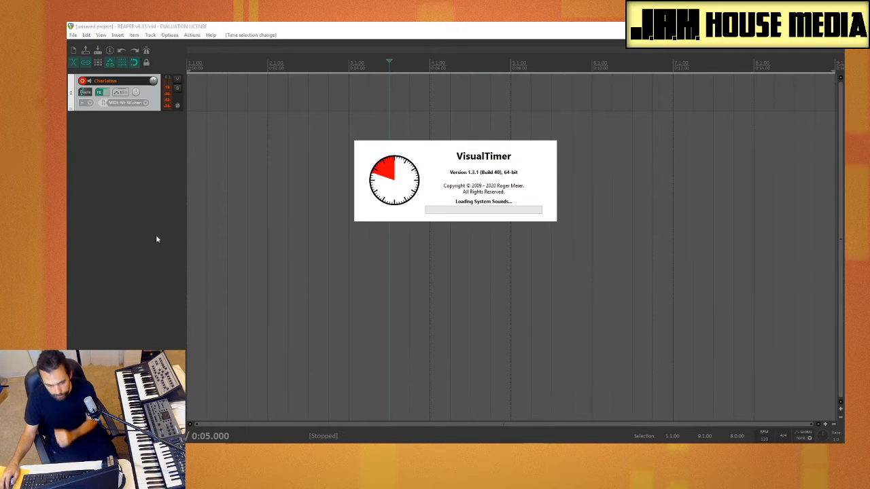
Deselect the Charlatan track and move the VisualTimer window away from the project
{"action": "left_click", "coordinate": [91, 227]}
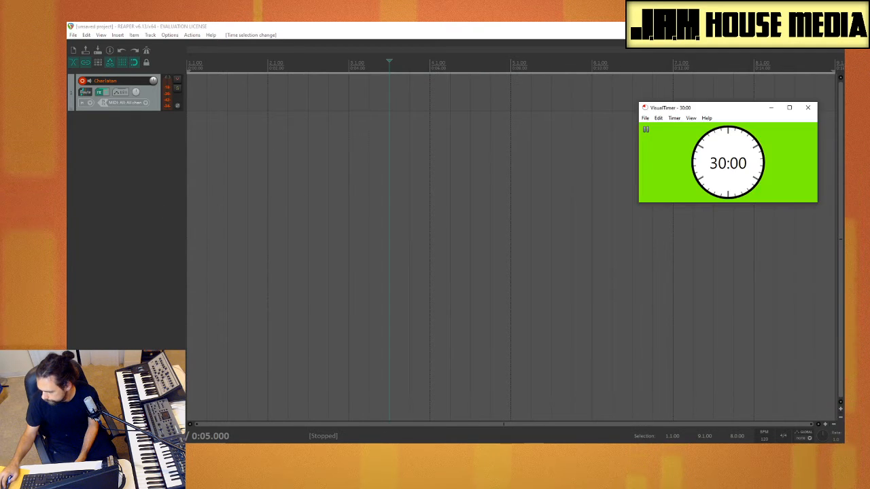
{"action": "left_click_drag", "start_coordinate": [730, 109], "coordinate": [844, 133]}
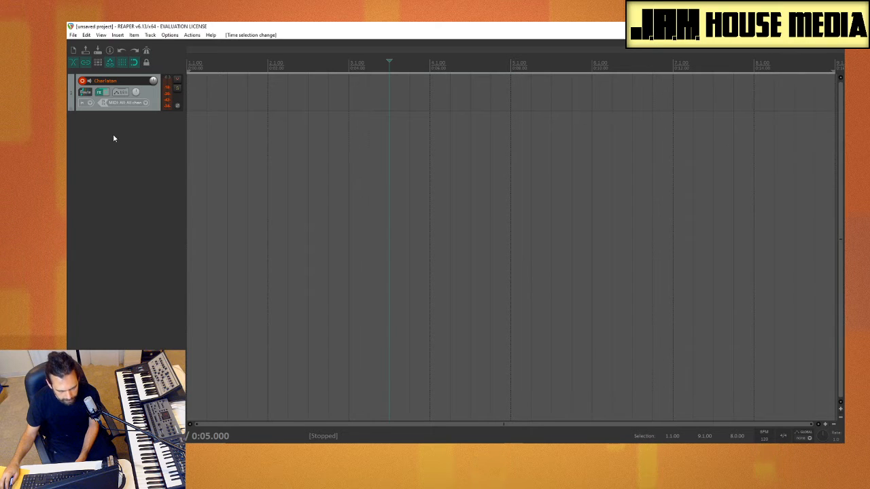
View the Charlatan track's FX chain and synth windows, and close both without changes
{"action": "left_click", "coordinate": [101, 94]}
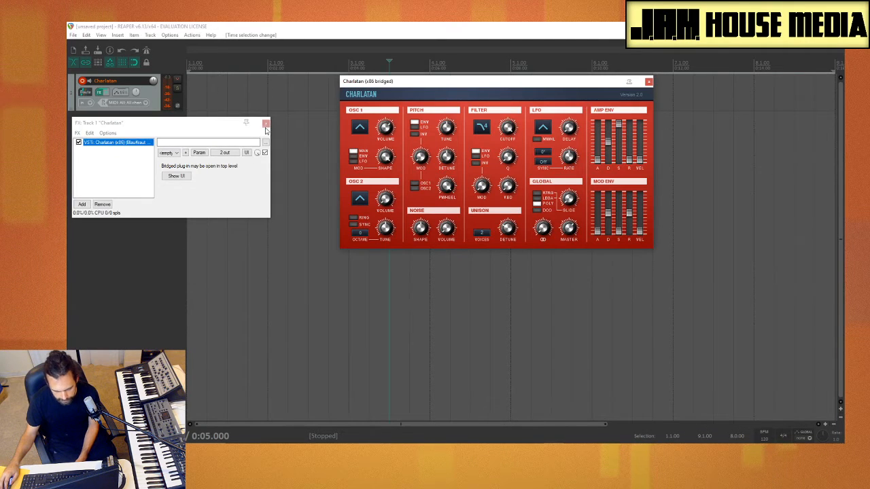
{"action": "left_click", "coordinate": [267, 123]}
{"action": "left_click", "coordinate": [649, 81]}
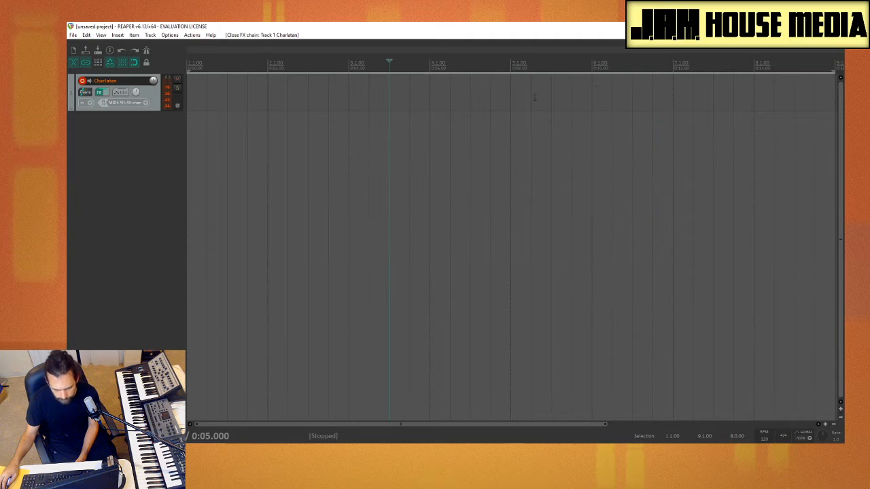
{"action": "right_click", "coordinate": [103, 140]}
{"action": "mouse_move", "coordinate": [180, 170]}
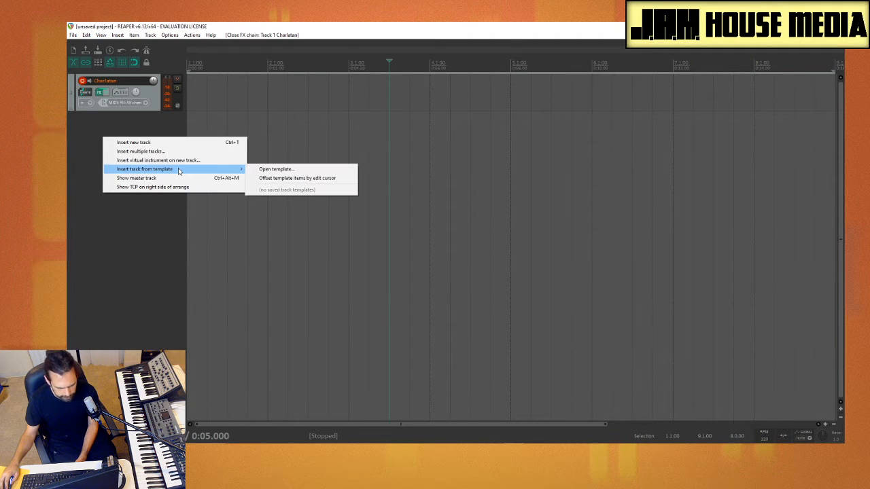
{"action": "left_click", "coordinate": [124, 257]}
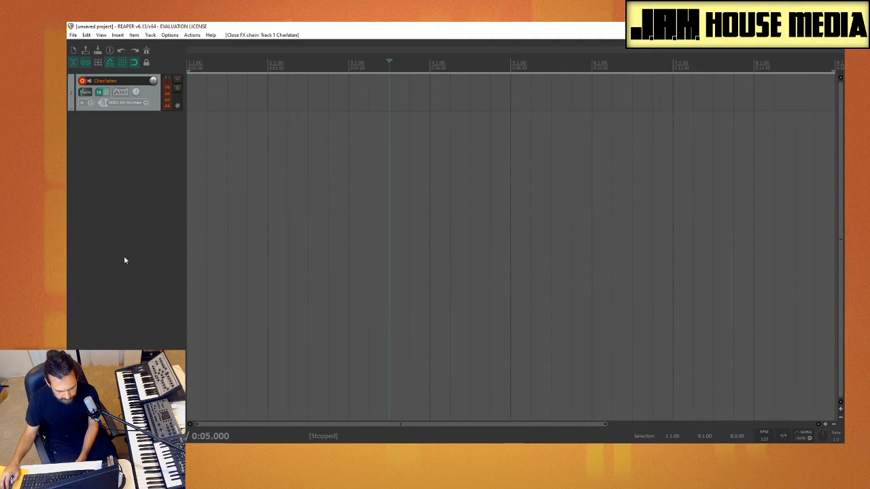
Insert the PG-8X (MLVST) virtual instrument on a new track and disarm the Charlatan track for recording
{"action": "right_click", "coordinate": [101, 134]}
{"action": "left_click", "coordinate": [136, 154]}
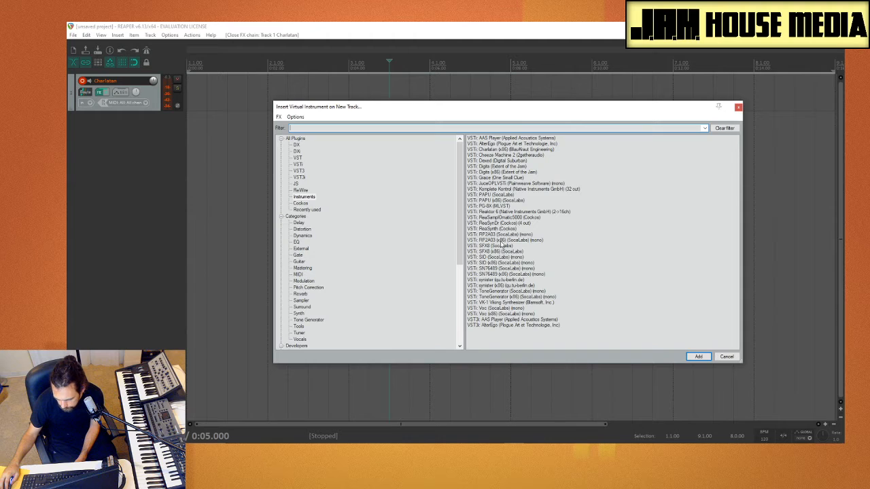
{"action": "double_click", "coordinate": [496, 207]}
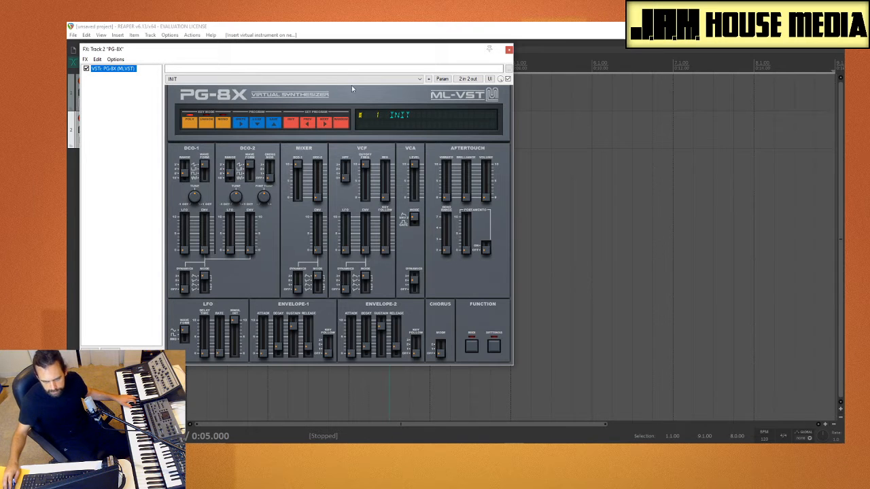
{"action": "left_click_drag", "start_coordinate": [354, 50], "coordinate": [485, 65]}
{"action": "left_click", "coordinate": [82, 81]}
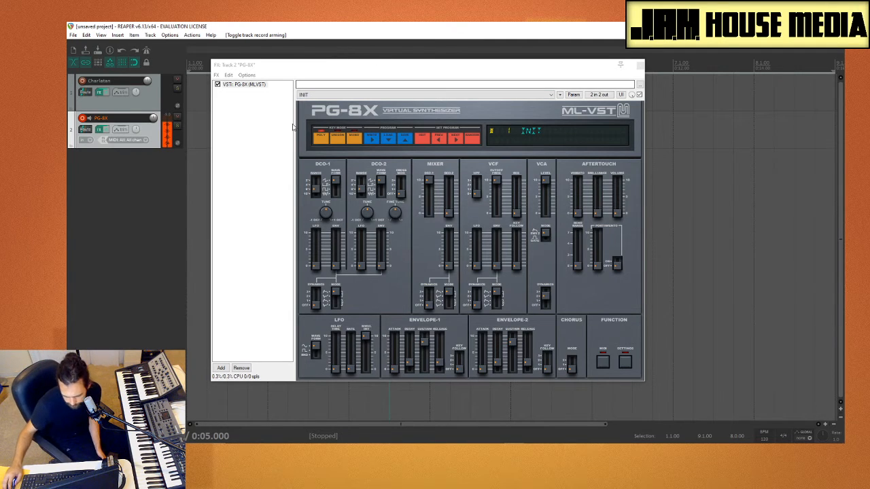
Raise the DCO-1 envelope amount slightly and change the DCO envelope mode in the PG-8X synth
{"action": "left_click", "coordinate": [338, 268]}
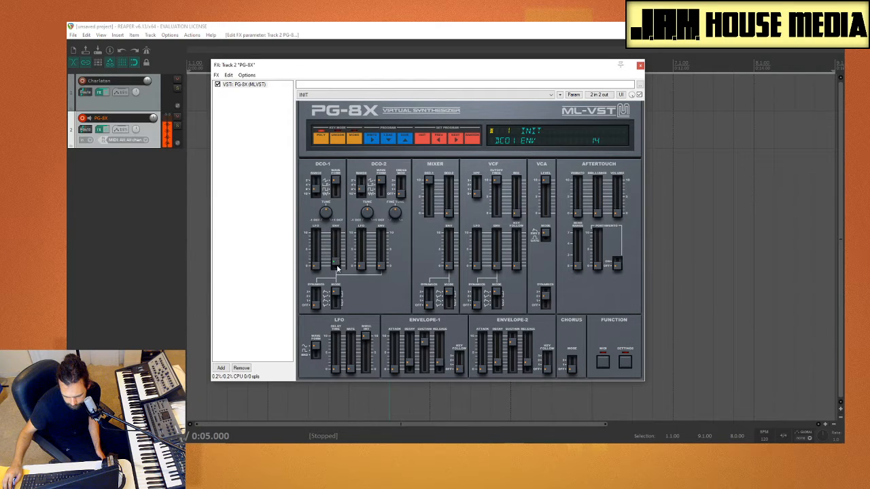
{"action": "left_click", "coordinate": [337, 294]}
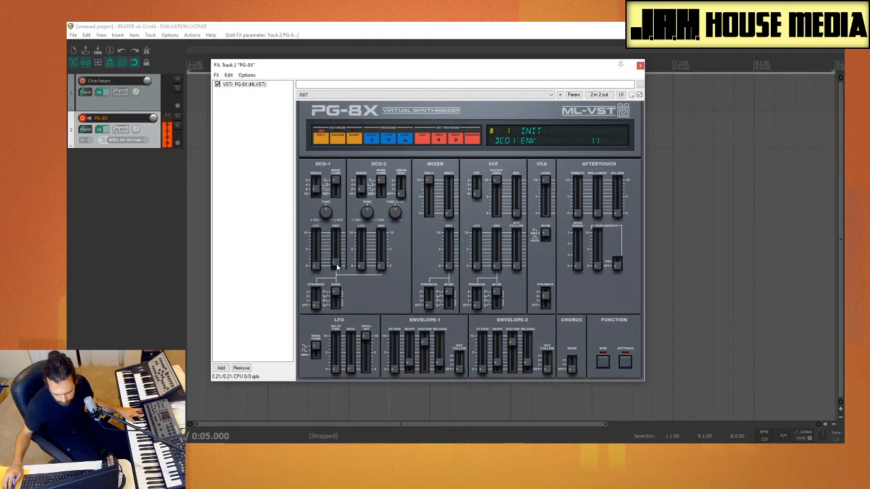
{"action": "left_click_drag", "start_coordinate": [336, 267], "coordinate": [337, 269]}
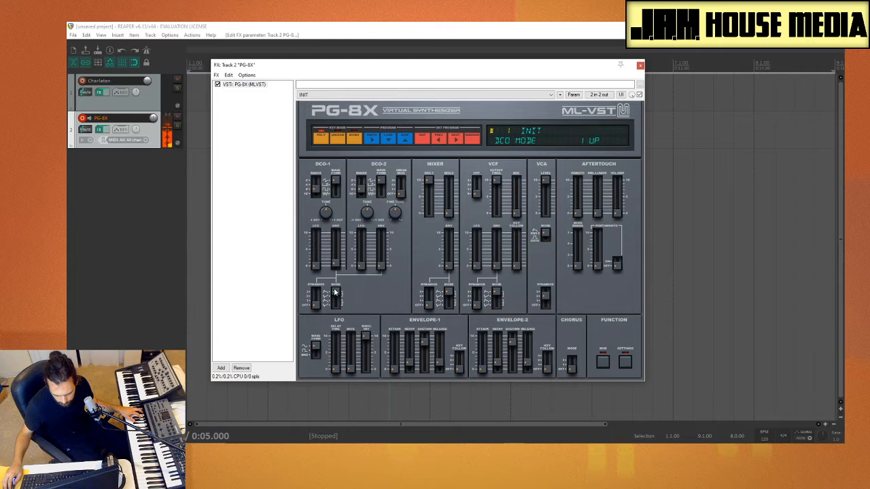
{"action": "left_click_drag", "start_coordinate": [336, 294], "coordinate": [337, 299]}
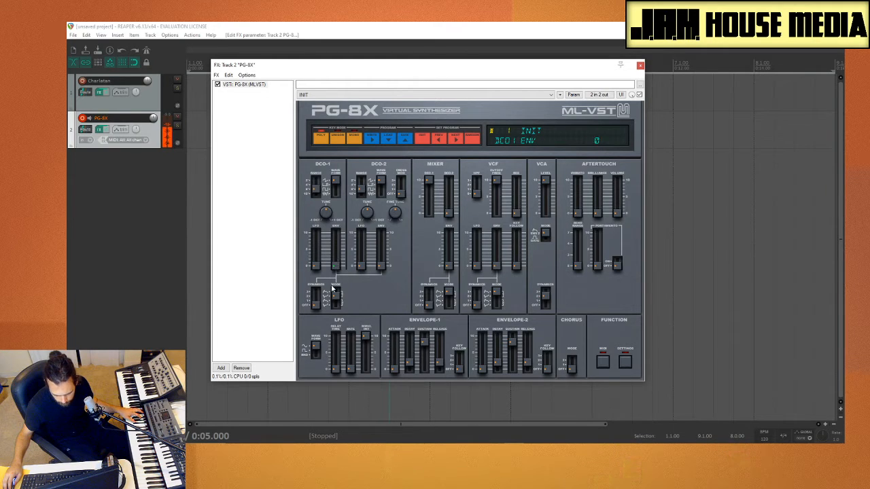
{"action": "left_click_drag", "start_coordinate": [335, 279], "coordinate": [335, 278]}
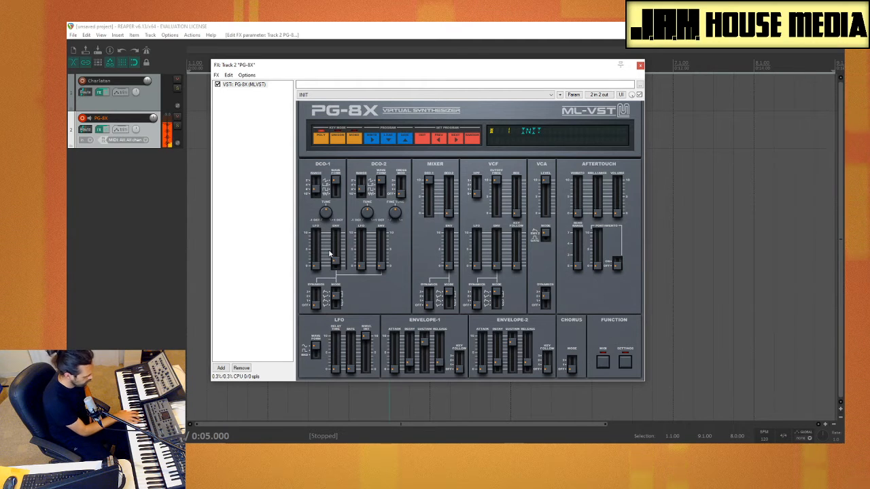
Try different DCO-1 envelope amounts in the PG-8X synth, ending at 32
{"action": "mouse_move", "coordinate": [331, 253]}
{"action": "left_mouse_down"}
{"action": "mouse_move", "coordinate": [340, 245]}
{"action": "mouse_move", "coordinate": [340, 260]}
{"action": "left_mouse_up"}
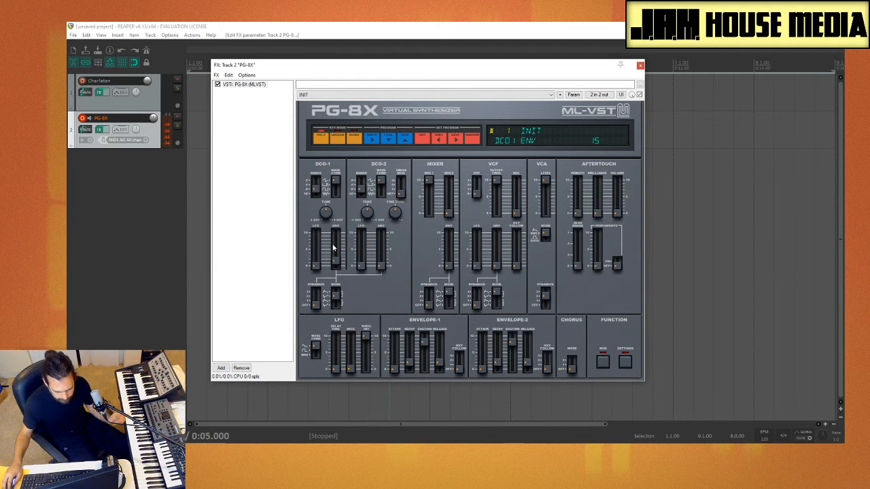
{"action": "mouse_move", "coordinate": [327, 218]}
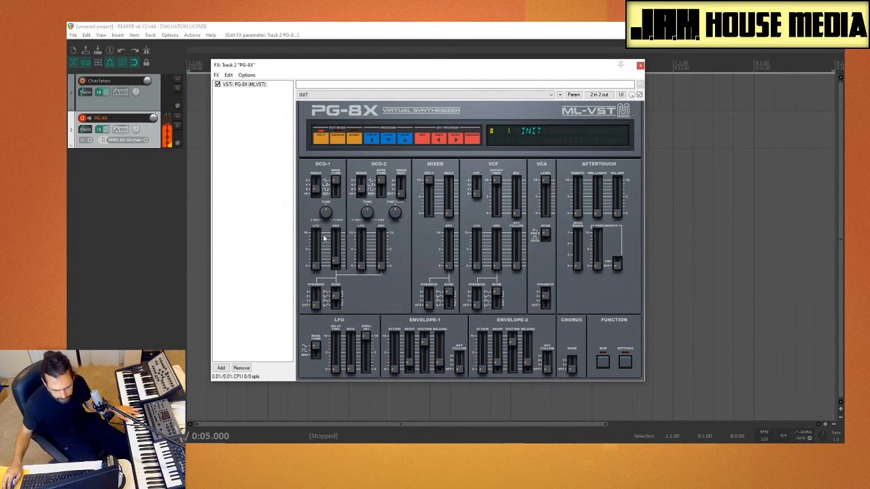
{"action": "mouse_move", "coordinate": [312, 249]}
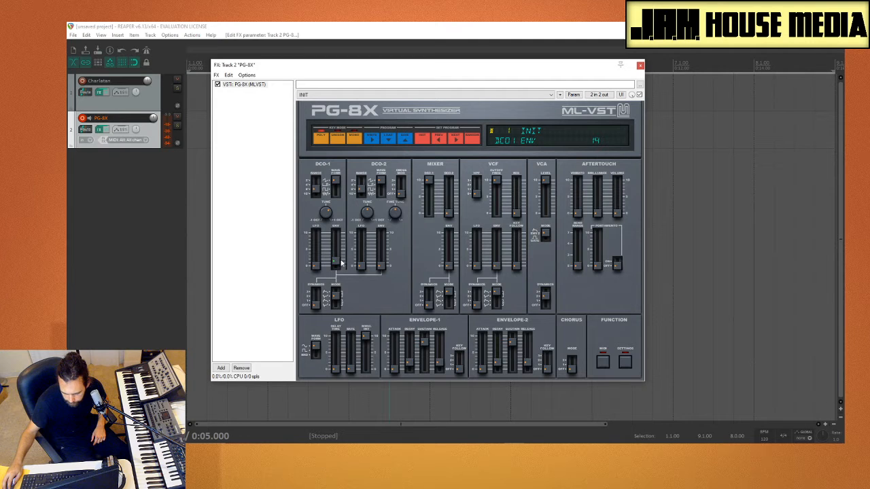
{"action": "left_click_drag", "start_coordinate": [343, 265], "coordinate": [345, 263]}
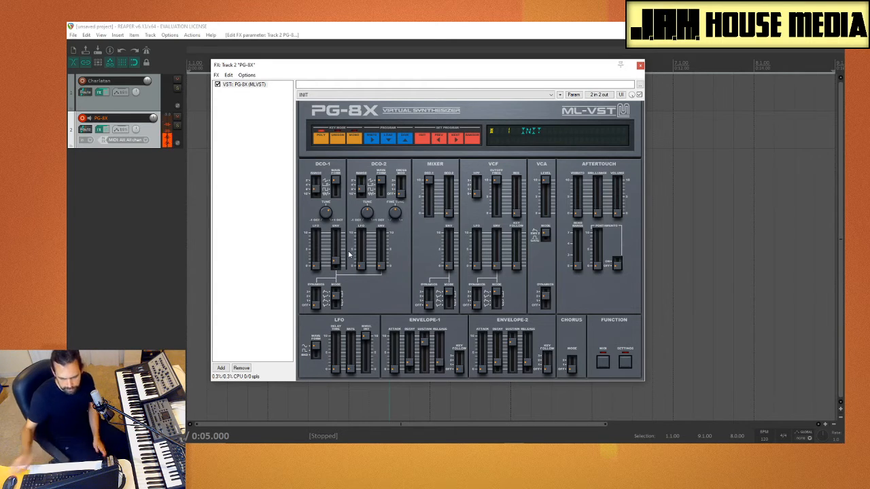
{"action": "left_click", "coordinate": [336, 263]}
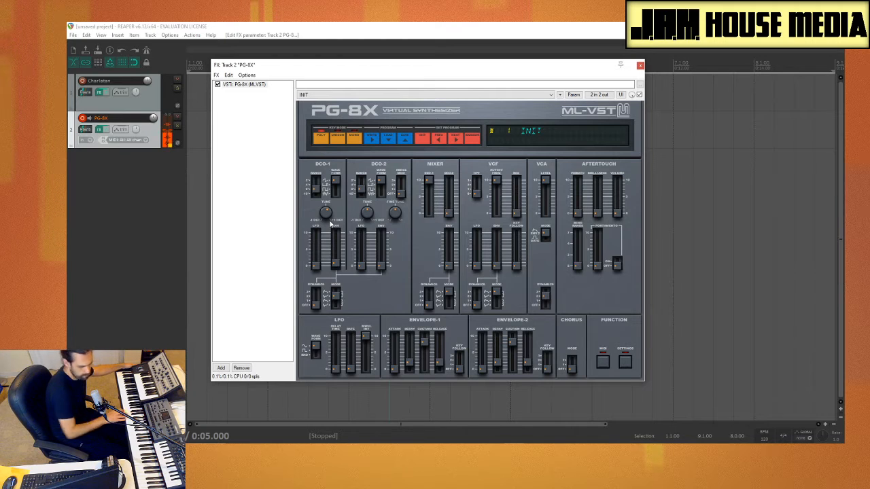
{"action": "left_click", "coordinate": [335, 264]}
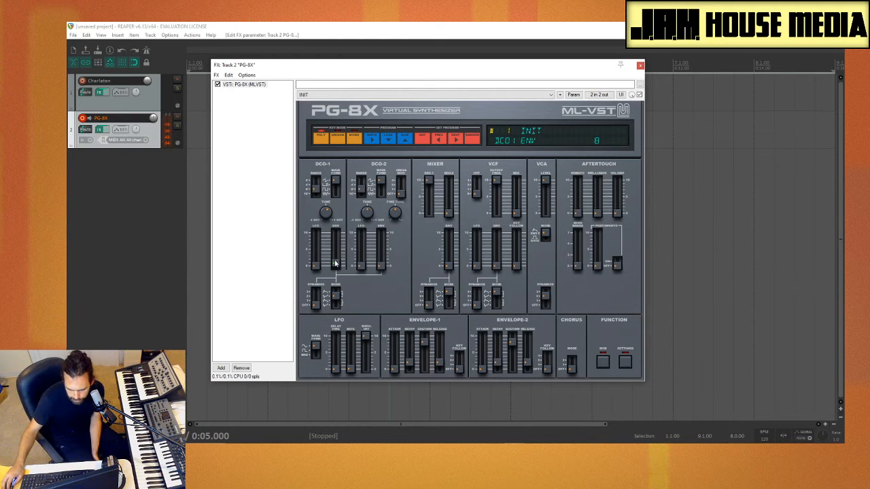
{"action": "left_click_drag", "start_coordinate": [335, 264], "coordinate": [334, 259]}
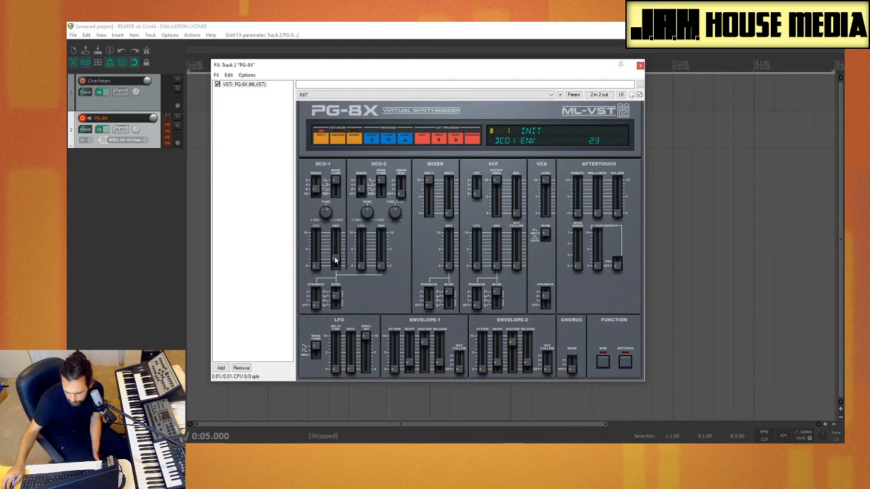
{"action": "left_click_drag", "start_coordinate": [334, 259], "coordinate": [336, 255]}
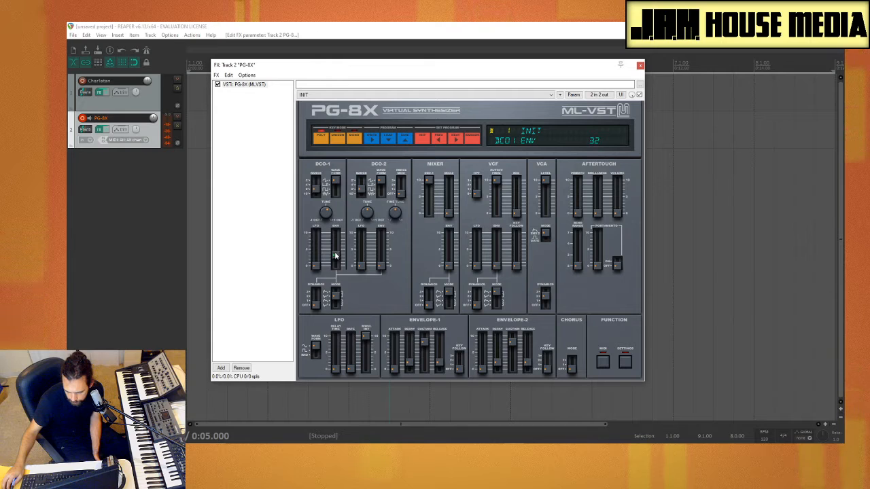
Set the DCO-1 tune to 12 and lower the DCO-1 envelope amount to zero
{"action": "left_click_drag", "start_coordinate": [328, 215], "coordinate": [329, 207]}
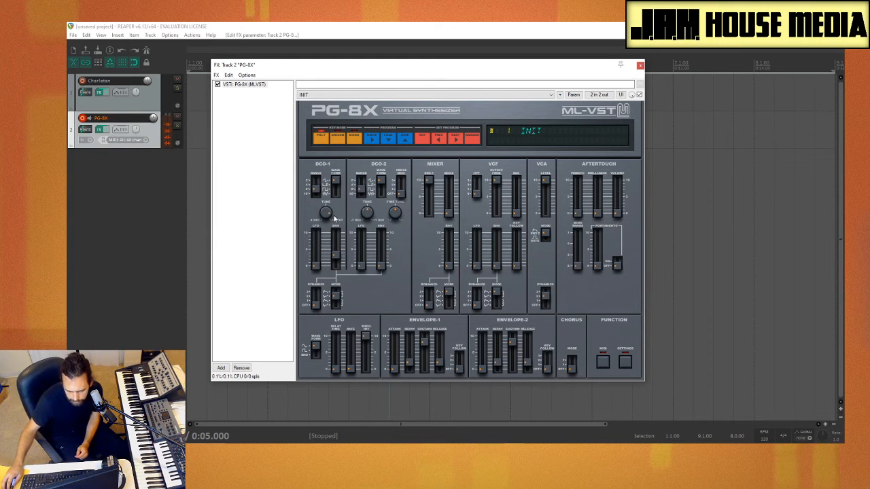
{"action": "mouse_move", "coordinate": [331, 216]}
{"action": "left_click_drag", "start_coordinate": [331, 214], "coordinate": [330, 187]}
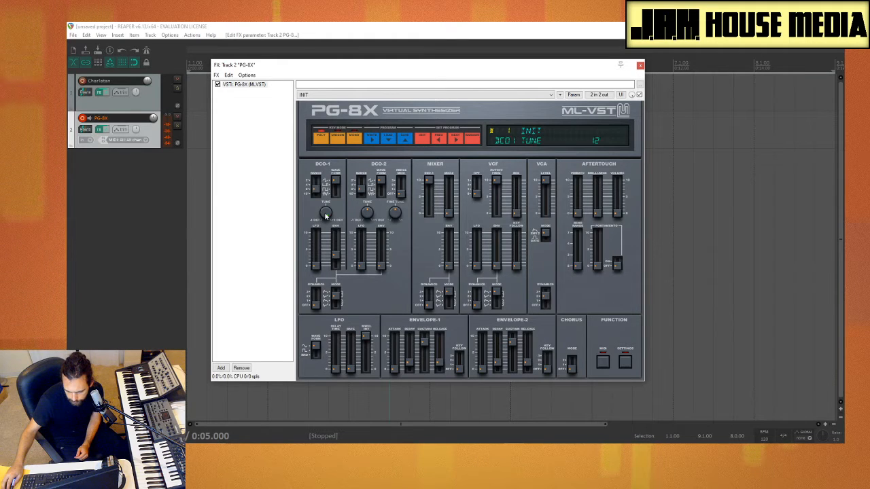
{"action": "left_click_drag", "start_coordinate": [334, 255], "coordinate": [342, 250]}
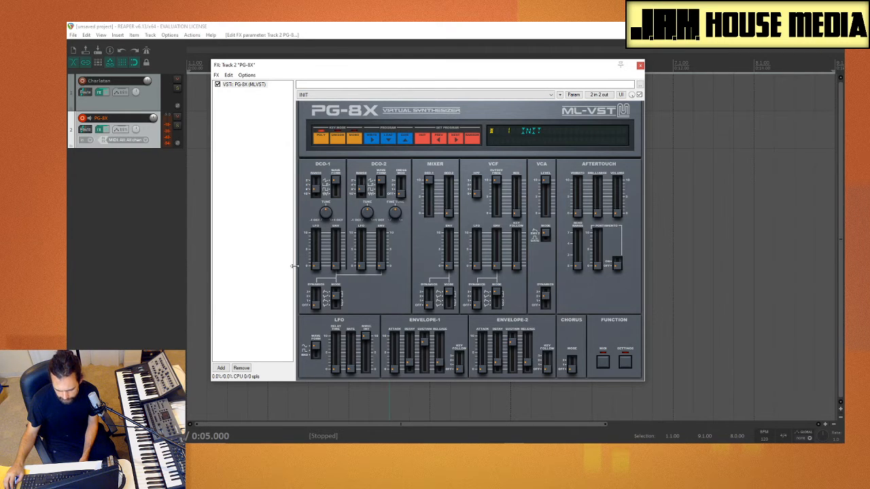
Close the PG-8X effects window and insert the Grace (One Small Clue) virtual instrument on a new track
{"action": "left_click_drag", "start_coordinate": [294, 266], "coordinate": [263, 265]}
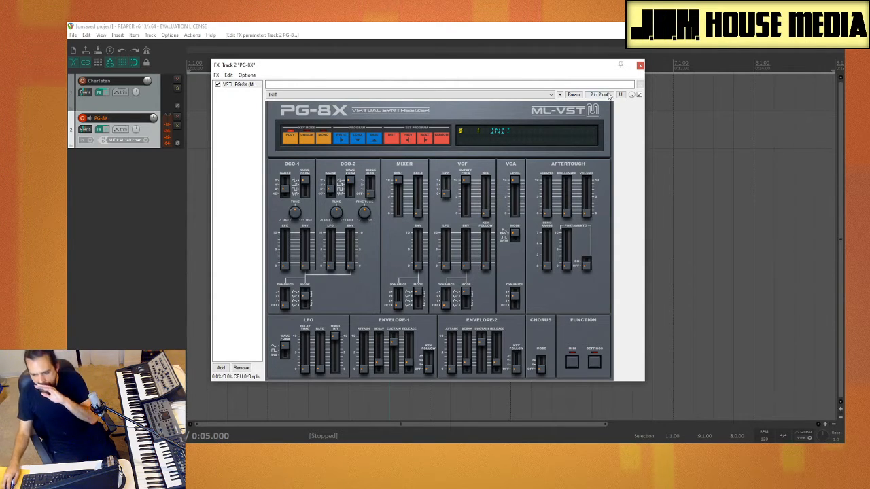
{"action": "left_click_drag", "start_coordinate": [641, 70], "coordinate": [640, 67]}
{"action": "left_click", "coordinate": [641, 64]}
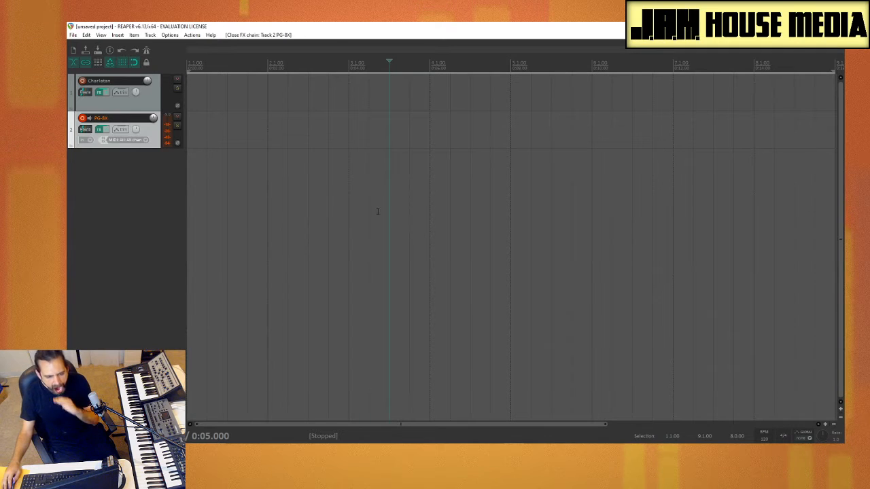
{"action": "right_click", "coordinate": [123, 191]}
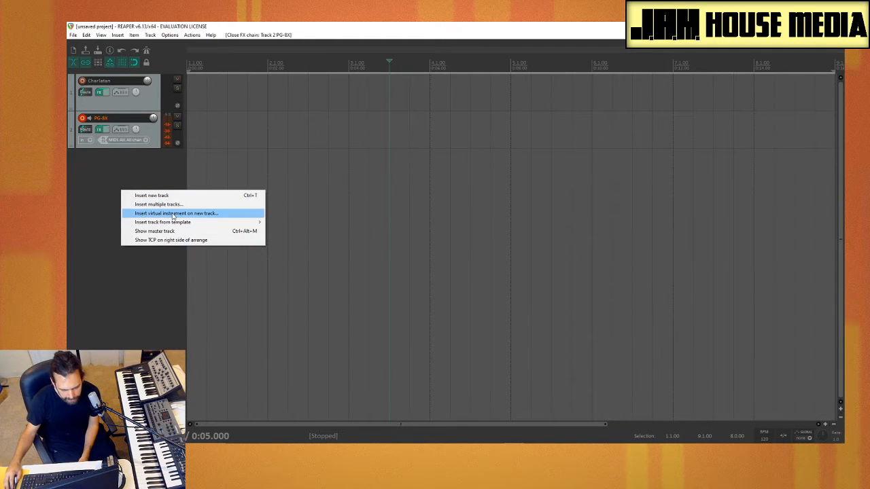
{"action": "left_click", "coordinate": [175, 214]}
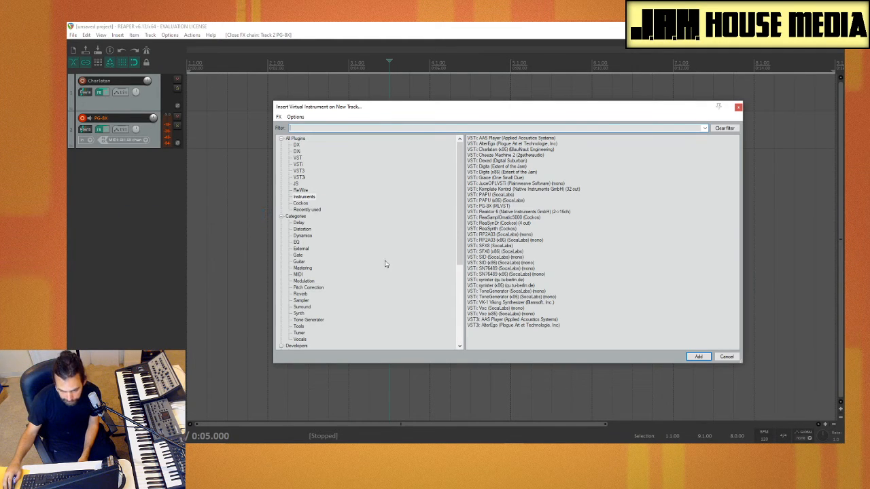
{"action": "double_click", "coordinate": [496, 177]}
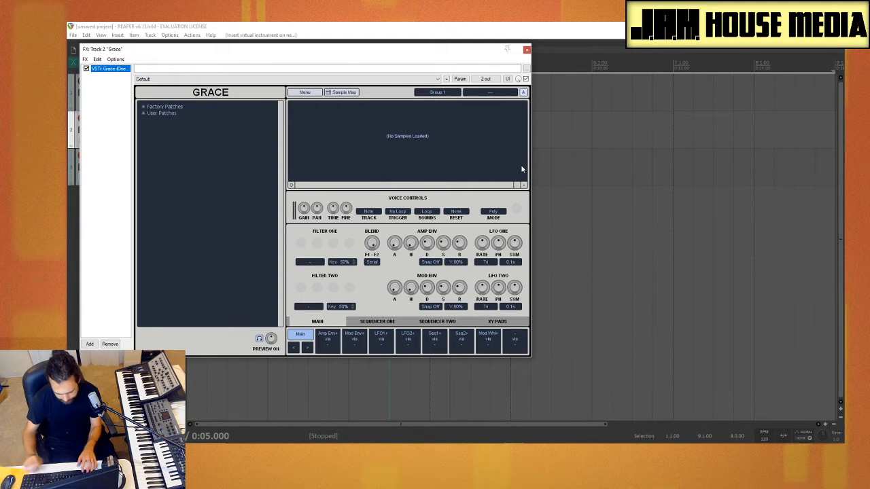
Audition several one-shot samples from the Splice reorg Tones folder in the Media Explorer
{"action": "key", "text": "ctrl+alt+x"}
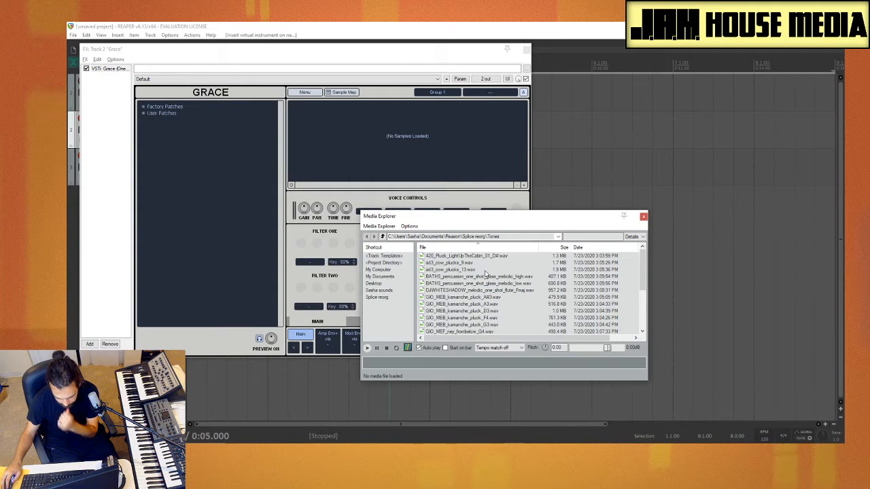
{"action": "left_click", "coordinate": [513, 277]}
{"action": "scroll", "coordinate": [511, 292], "scroll_direction": "down", "scroll_amount": 3}
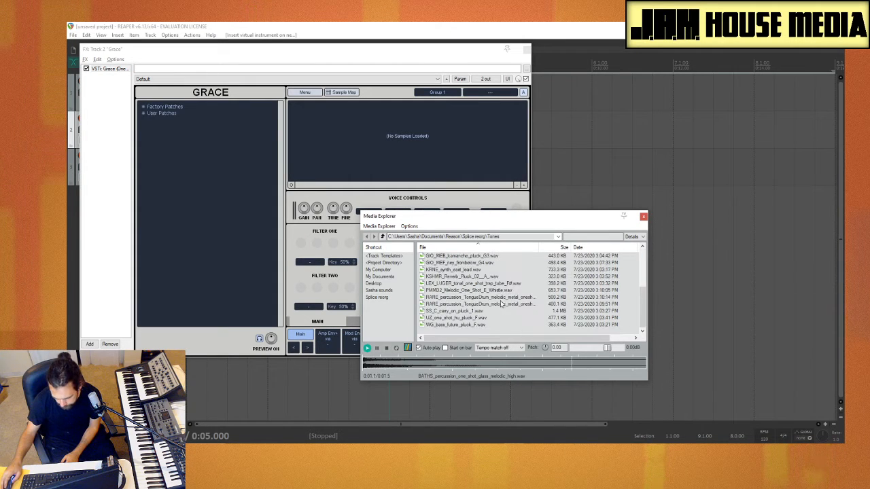
{"action": "left_click", "coordinate": [499, 304]}
{"action": "left_click", "coordinate": [497, 298]}
{"action": "left_click", "coordinate": [493, 291]}
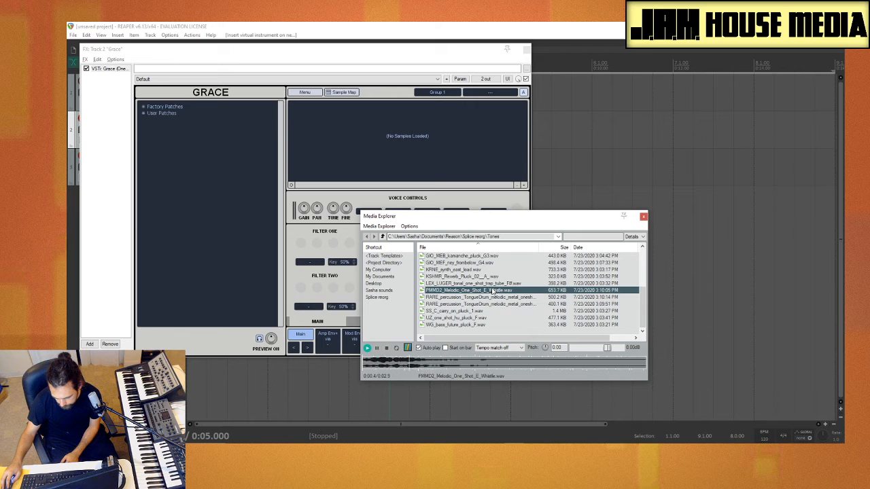
{"action": "left_click", "coordinate": [488, 284]}
{"action": "left_click", "coordinate": [485, 284]}
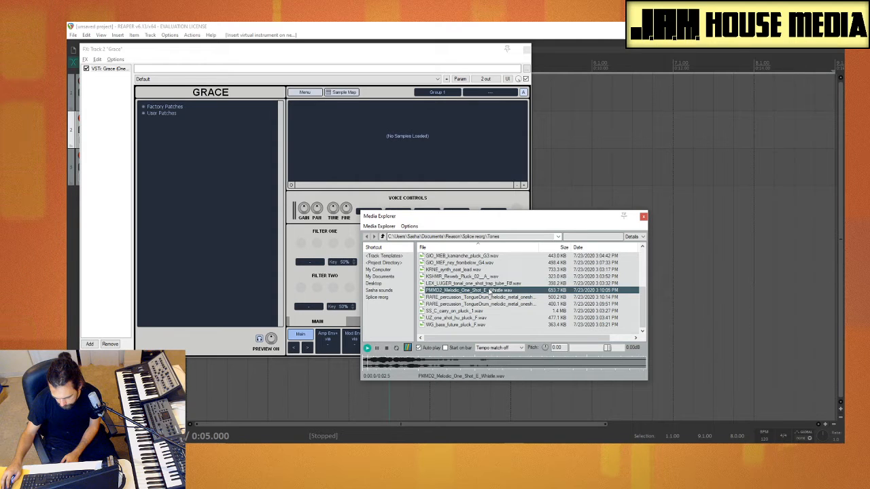
{"action": "left_click", "coordinate": [482, 285]}
{"action": "left_click", "coordinate": [479, 286]}
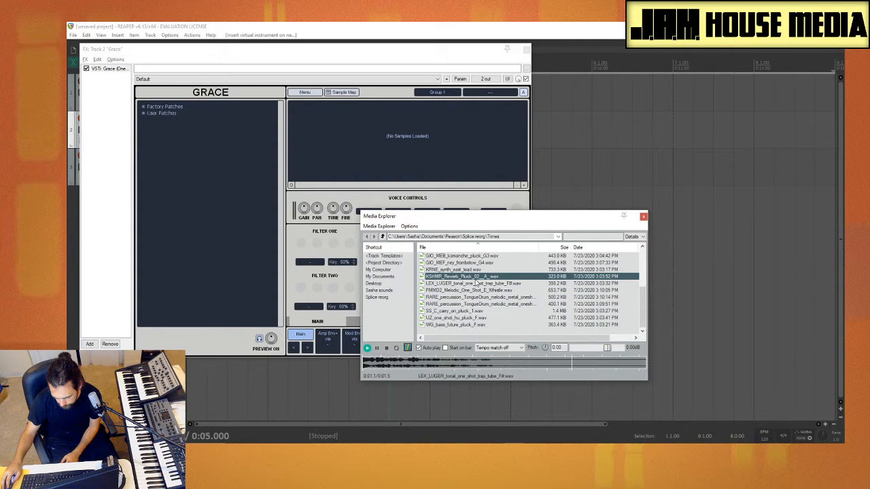
Load LEX_LUGER_tonal_one_shot_trap_tube_F#.wav into Grace and move the Media Explorer aside
{"action": "left_click", "coordinate": [476, 285]}
{"action": "left_click_drag", "start_coordinate": [476, 285], "coordinate": [414, 153]}
{"action": "left_click_drag", "start_coordinate": [446, 230], "coordinate": [595, 195]}
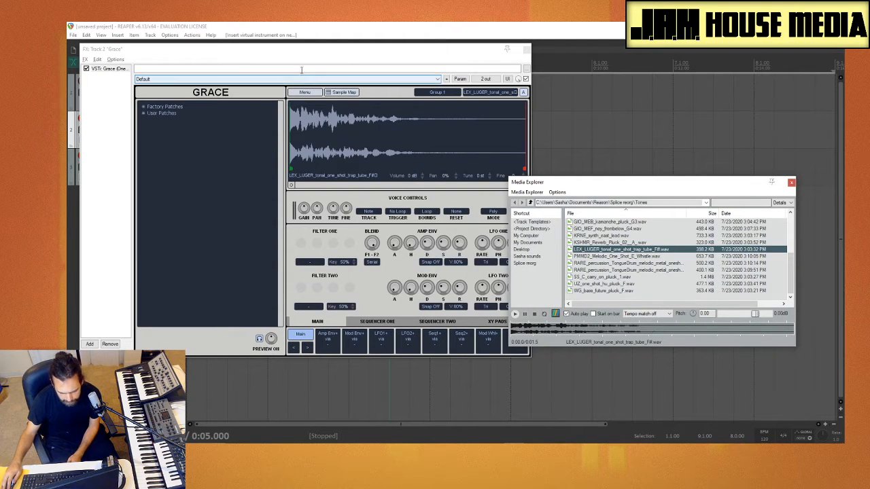
Move the Grace window clear of the track list and switch record arming from the PG-8X track to the Charlatan track
{"action": "left_click", "coordinate": [321, 51]}
{"action": "left_click_drag", "start_coordinate": [321, 51], "coordinate": [319, 51]}
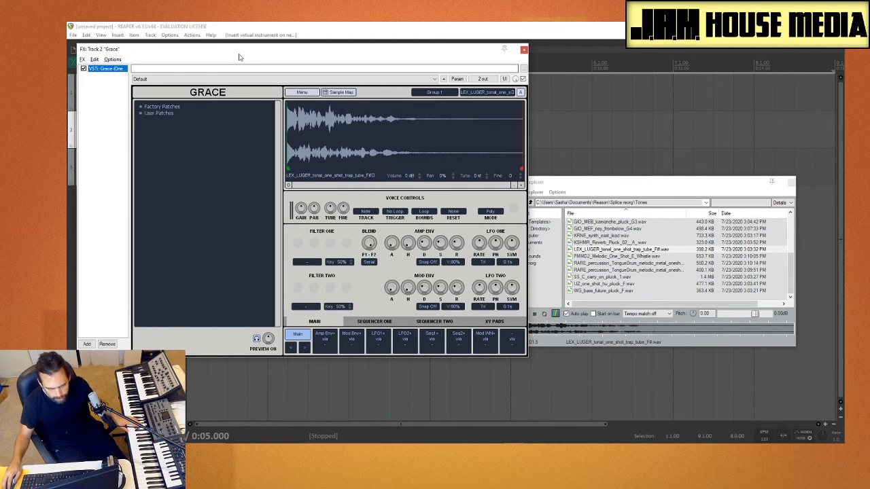
{"action": "left_click_drag", "start_coordinate": [244, 53], "coordinate": [326, 66]}
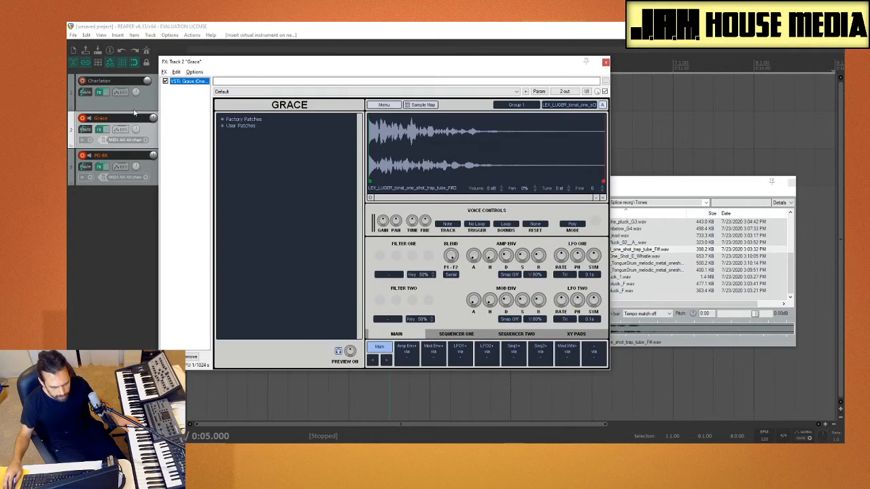
{"action": "left_click", "coordinate": [83, 156]}
{"action": "left_click", "coordinate": [83, 81]}
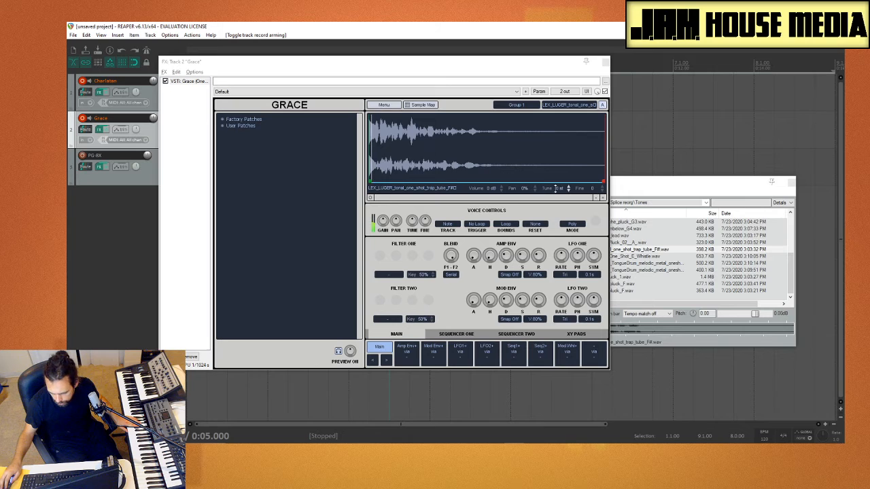
Tune the loaded tube sample to -6 semitones in Grace and disarm the Charlatan track for recording
{"action": "left_click", "coordinate": [557, 168]}
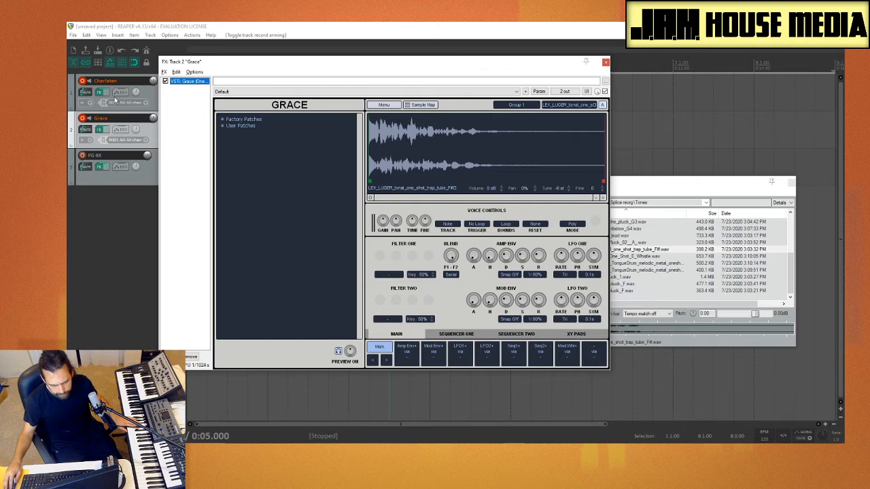
{"action": "left_click", "coordinate": [83, 81]}
{"action": "left_click", "coordinate": [83, 81]}
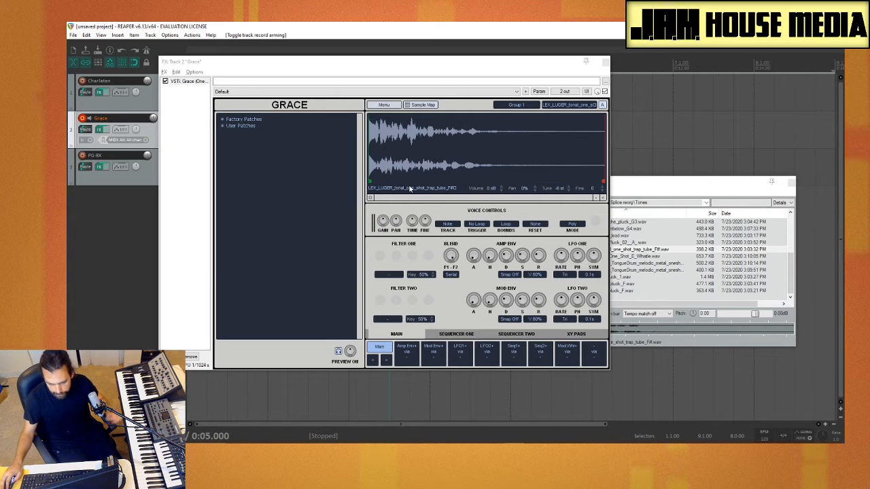
Open Grace's sample map and limit the tube sample's high velocity to 39
{"action": "left_click", "coordinate": [422, 105]}
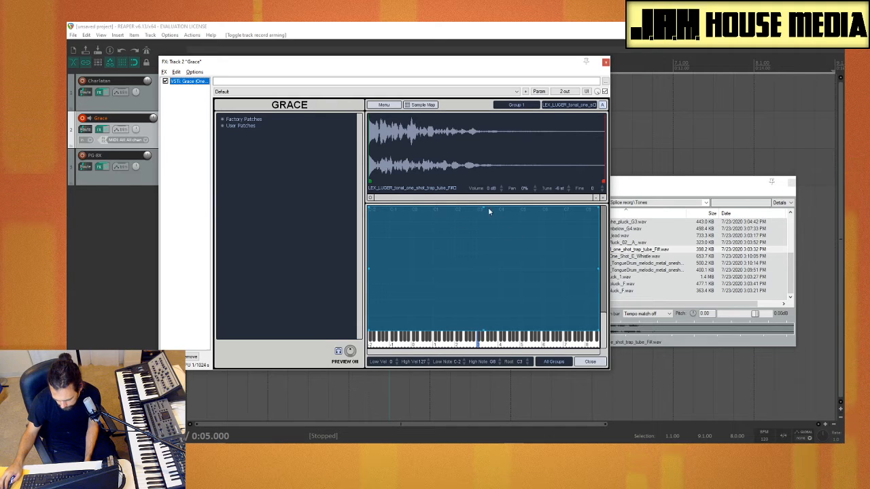
{"action": "left_click_drag", "start_coordinate": [486, 208], "coordinate": [480, 293]}
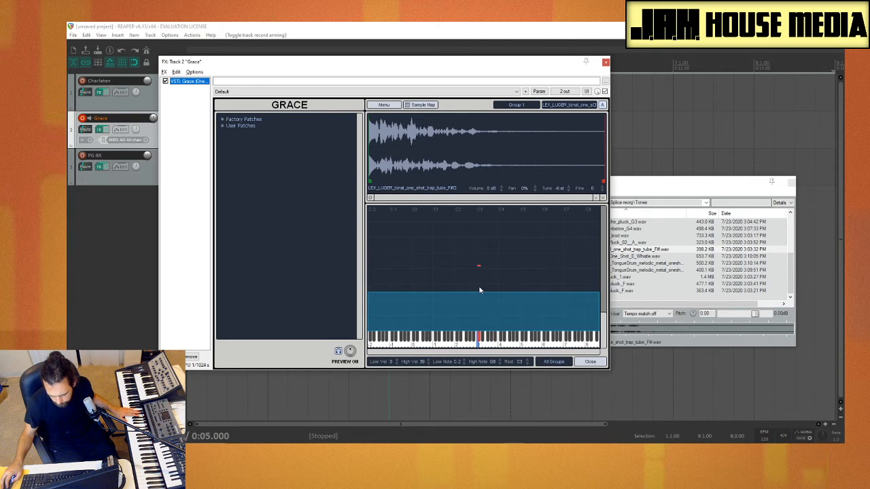
{"action": "left_click", "coordinate": [480, 293]}
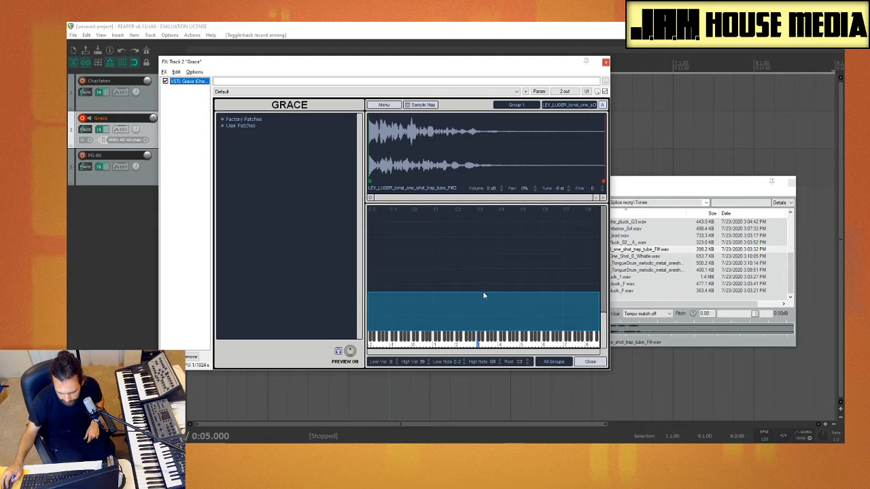
{"action": "left_click_drag", "start_coordinate": [483, 292], "coordinate": [481, 207]}
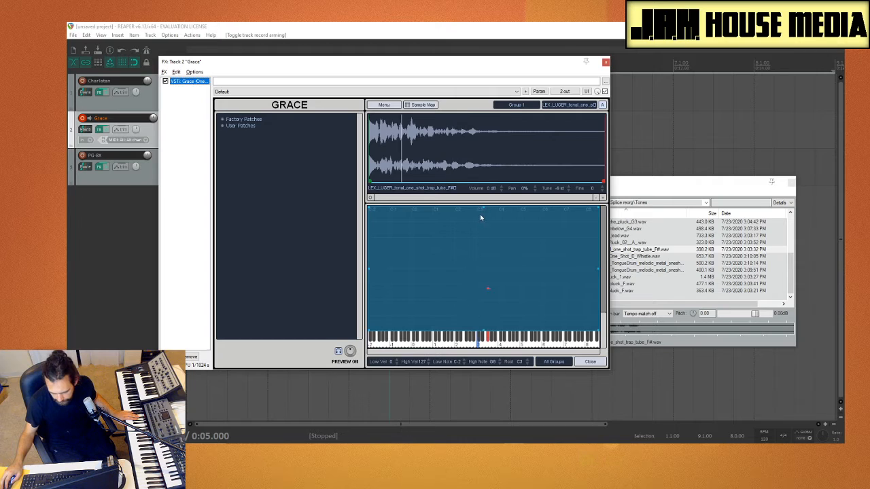
{"action": "left_click_drag", "start_coordinate": [484, 213], "coordinate": [491, 295]}
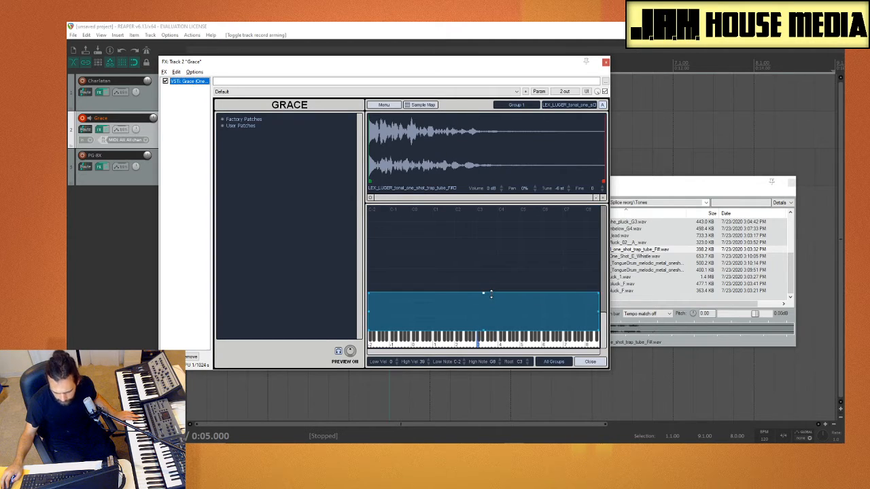
Add the 500.2 KB RARE_percussion_TongueDrum one-shot to Grace's sample map, covering velocities 40 to 127 above the tube sample
{"action": "left_click", "coordinate": [636, 265]}
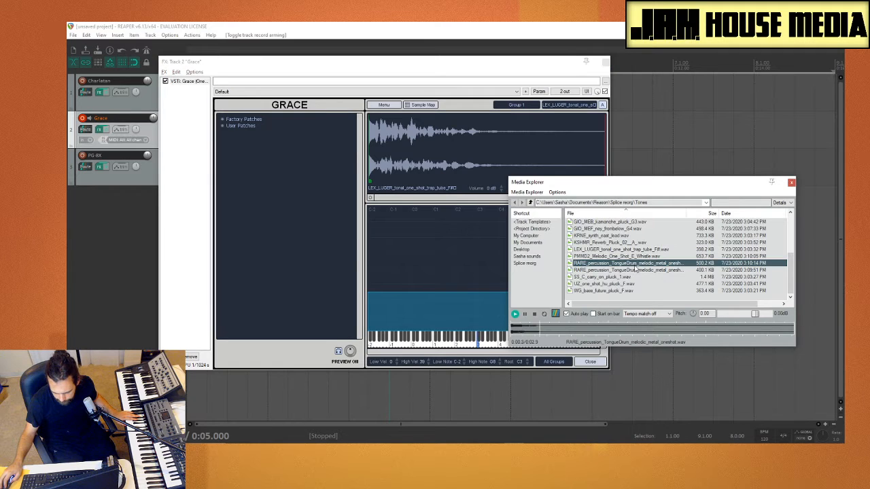
{"action": "left_click_drag", "start_coordinate": [625, 267], "coordinate": [466, 259]}
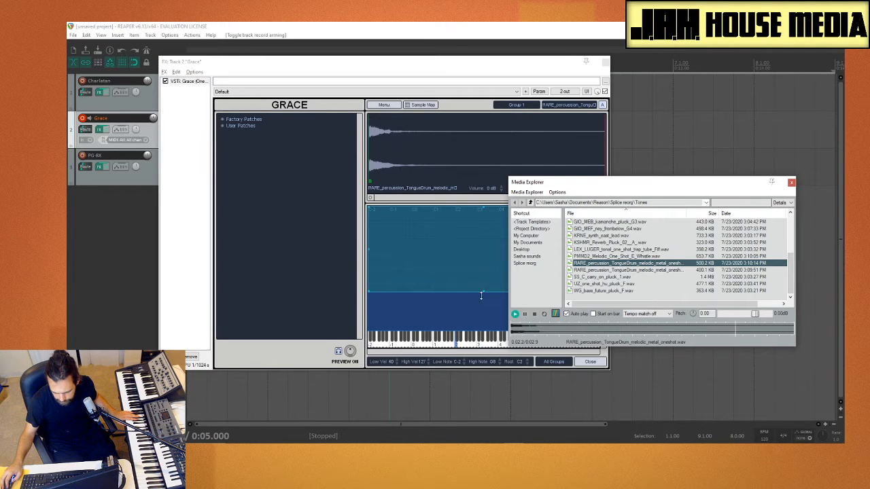
{"action": "left_click", "coordinate": [459, 329]}
{"action": "left_click_drag", "start_coordinate": [460, 328], "coordinate": [460, 325]}
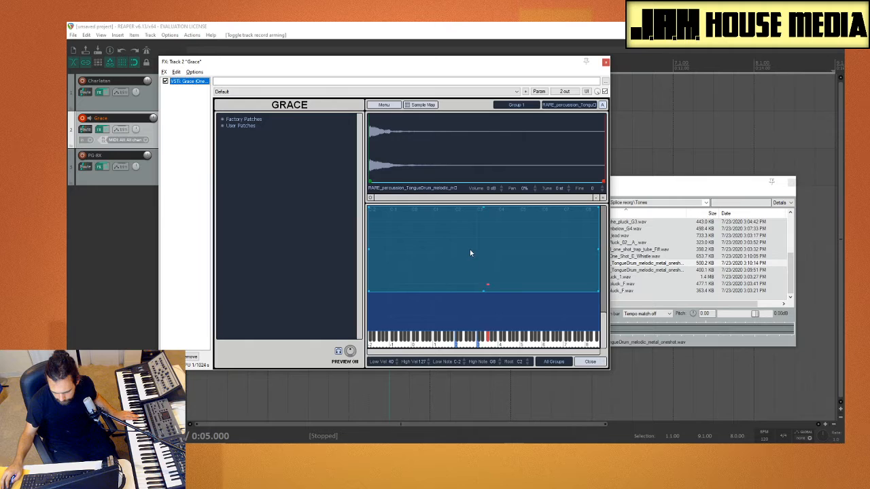
Split the sample map by key, ending the tongue drum sample at C2 and starting the tube sample at C#2
{"action": "left_click", "coordinate": [489, 296]}
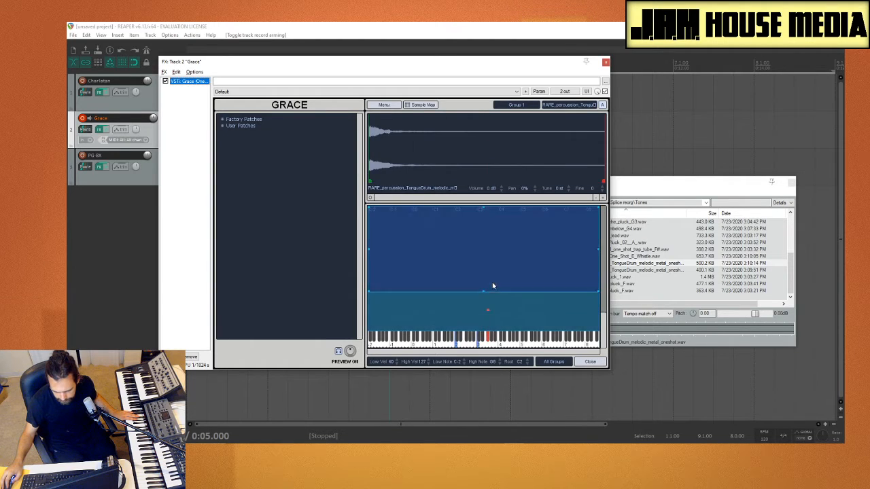
{"action": "left_click", "coordinate": [494, 287]}
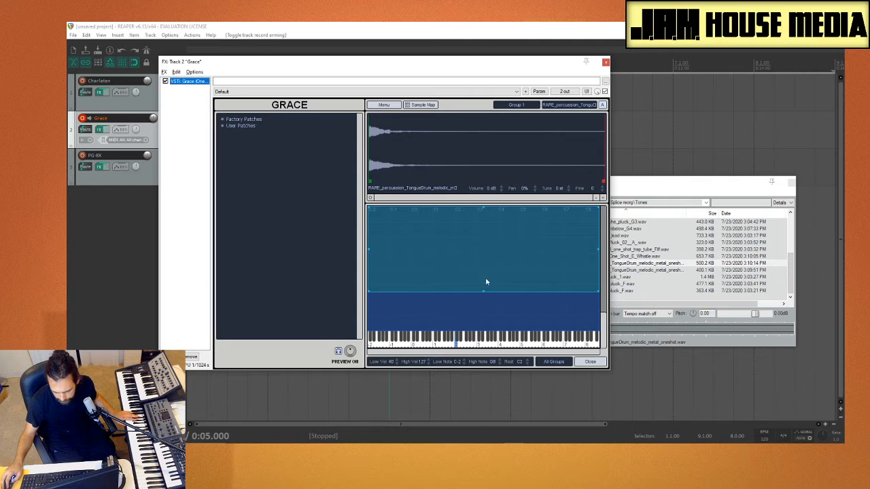
{"action": "left_click_drag", "start_coordinate": [597, 250], "coordinate": [456, 253]}
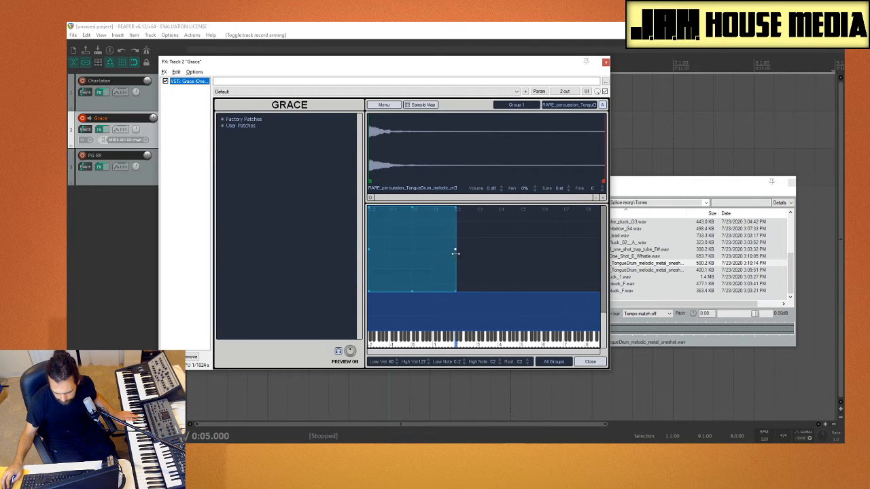
{"action": "left_click", "coordinate": [482, 299]}
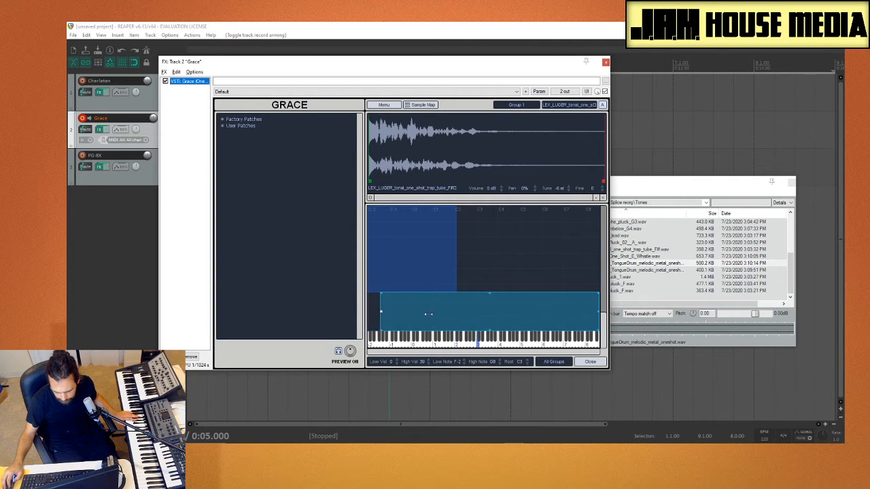
{"action": "left_click_drag", "start_coordinate": [429, 314], "coordinate": [468, 312]}
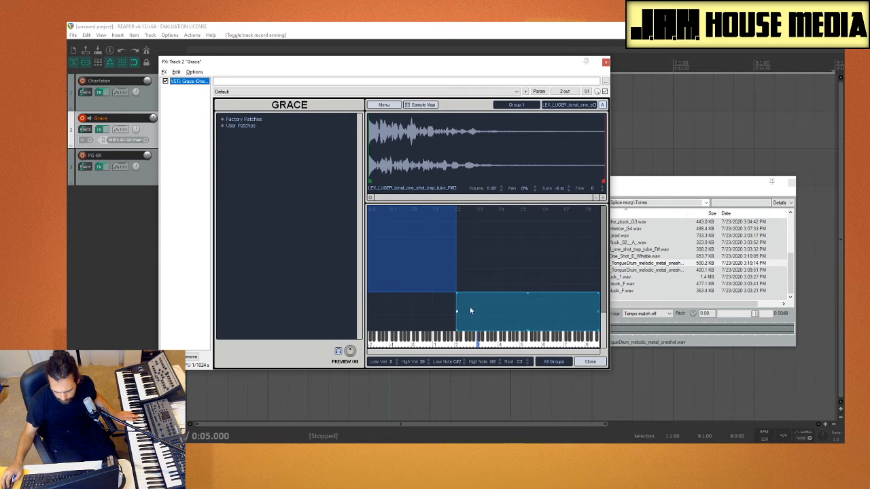
Extend the tube sample and the tongue drum sample to the full velocity range of 0 to 127
{"action": "left_click_drag", "start_coordinate": [526, 292], "coordinate": [522, 204]}
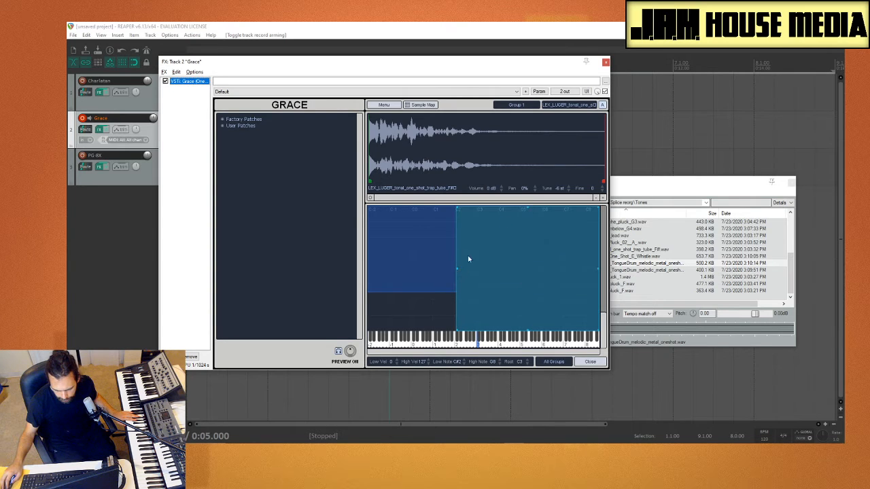
{"action": "left_click", "coordinate": [420, 293]}
{"action": "left_click_drag", "start_coordinate": [413, 291], "coordinate": [419, 335]}
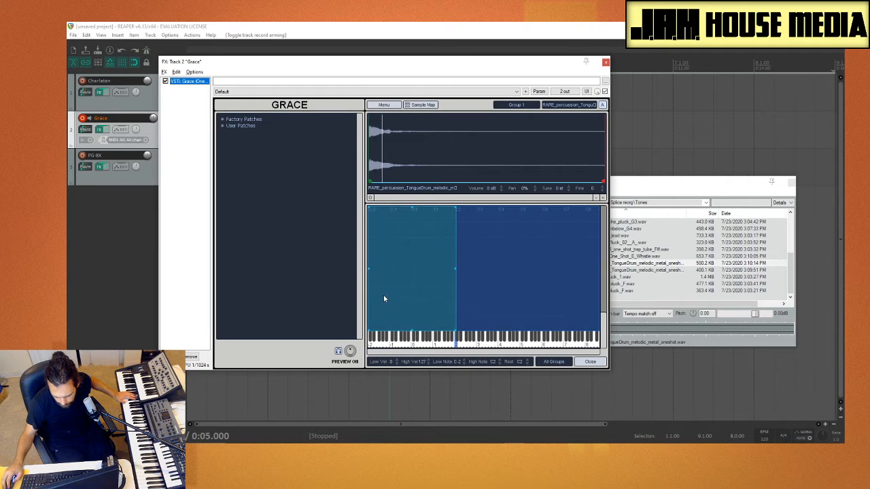
Move the tongue drum zone up to G0–G4 with root G4 so that it overlaps the tube sample
{"action": "left_click_drag", "start_coordinate": [383, 295], "coordinate": [445, 262]}
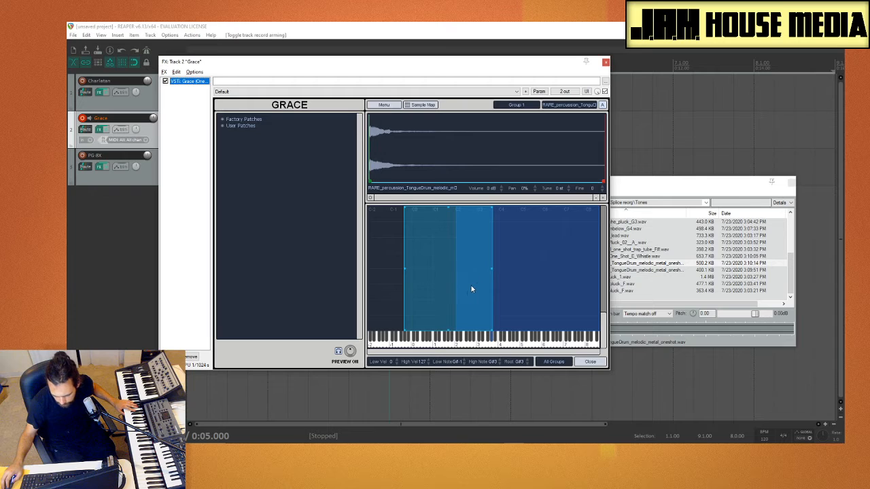
{"action": "left_click", "coordinate": [502, 252]}
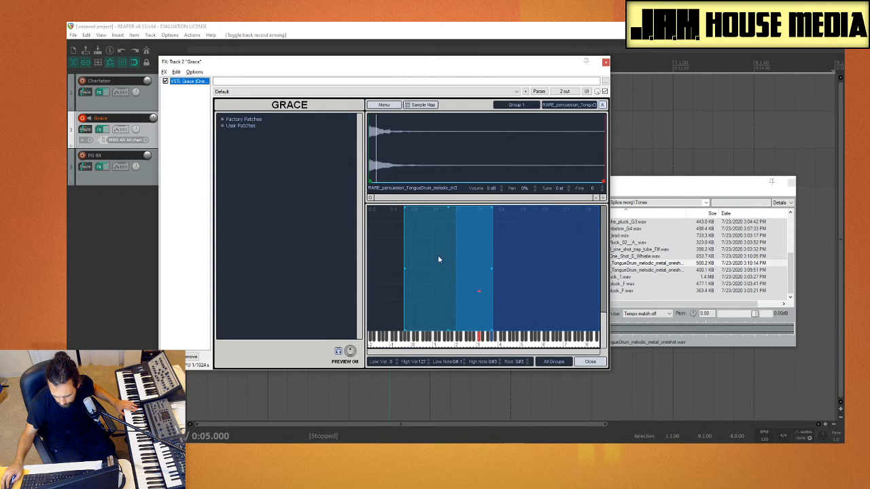
{"action": "left_click_drag", "start_coordinate": [437, 255], "coordinate": [441, 290]}
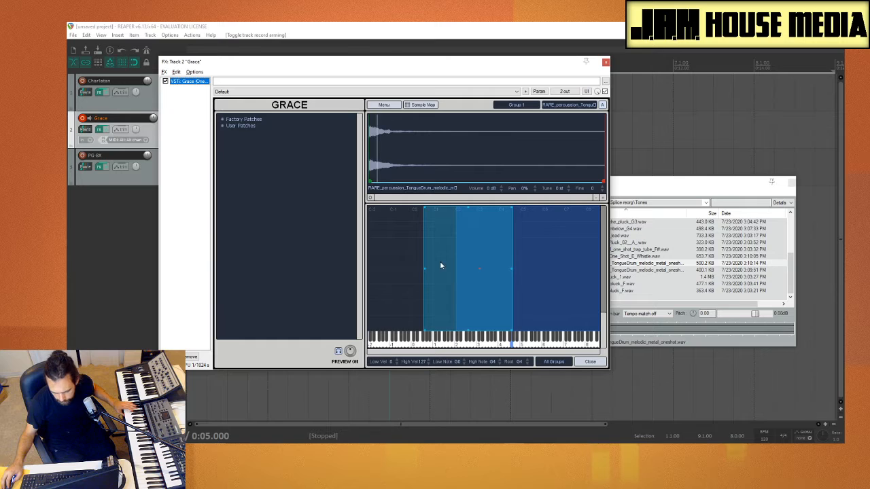
{"action": "mouse_move", "coordinate": [468, 206]}
{"action": "left_mouse_down"}
{"action": "mouse_move", "coordinate": [466, 239]}
{"action": "mouse_move", "coordinate": [467, 215]}
{"action": "left_mouse_up"}
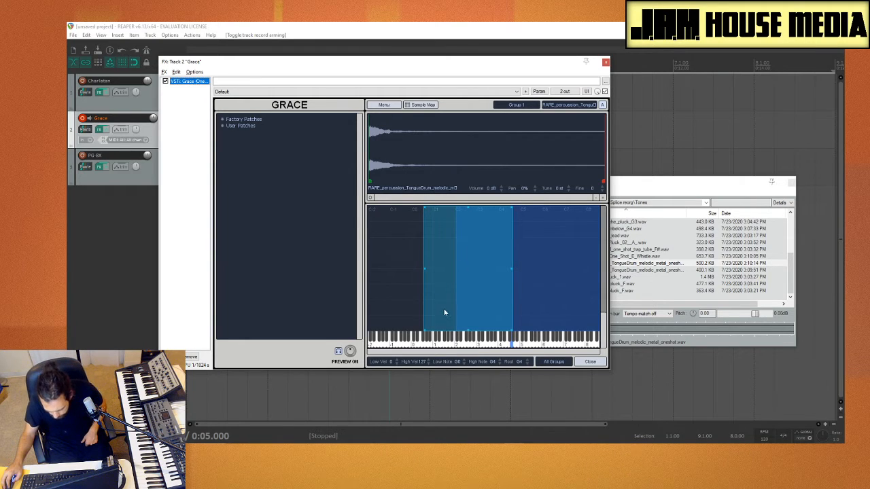
Inspect both overlapping zones in the sample map, the group's sample list and the options available for the tube sample
{"action": "left_click", "coordinate": [538, 279]}
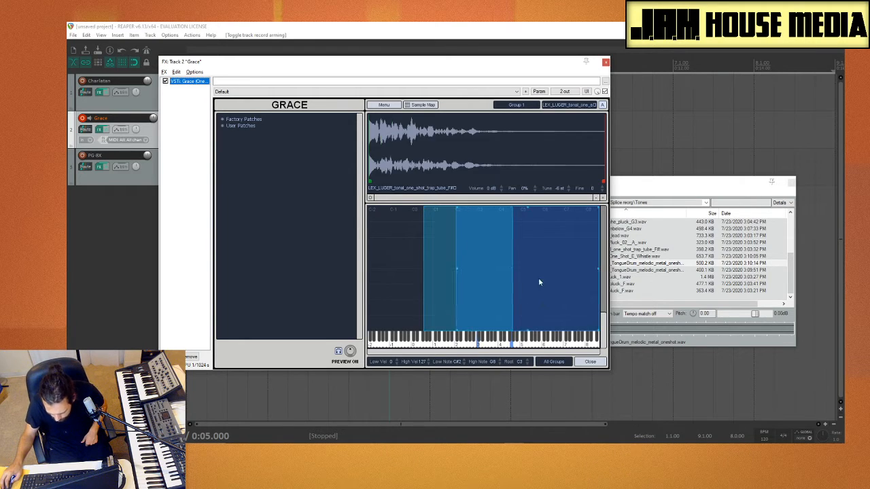
{"action": "left_click", "coordinate": [437, 279]}
{"action": "left_click", "coordinate": [442, 275]}
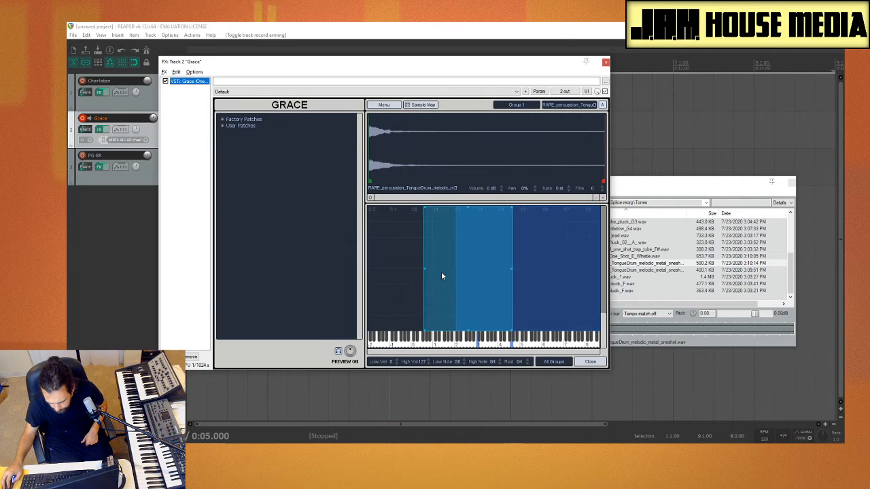
{"action": "left_click", "coordinate": [543, 277]}
{"action": "left_click", "coordinate": [573, 348]}
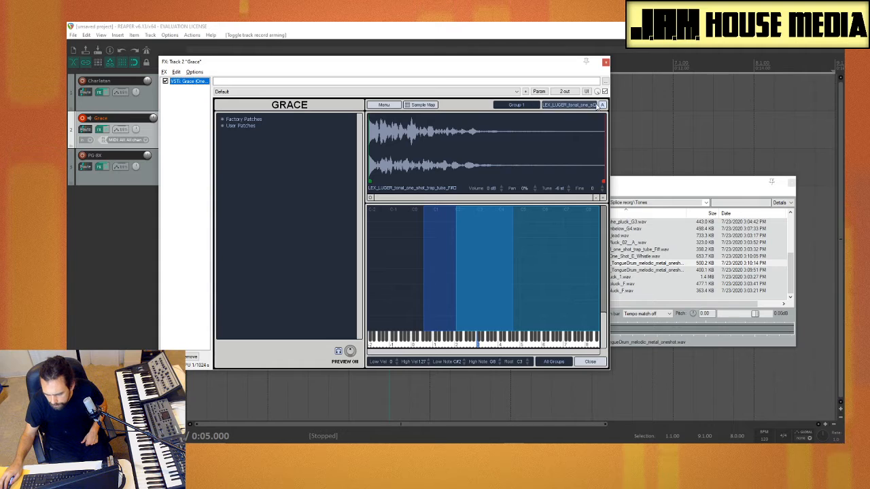
{"action": "left_click", "coordinate": [578, 106]}
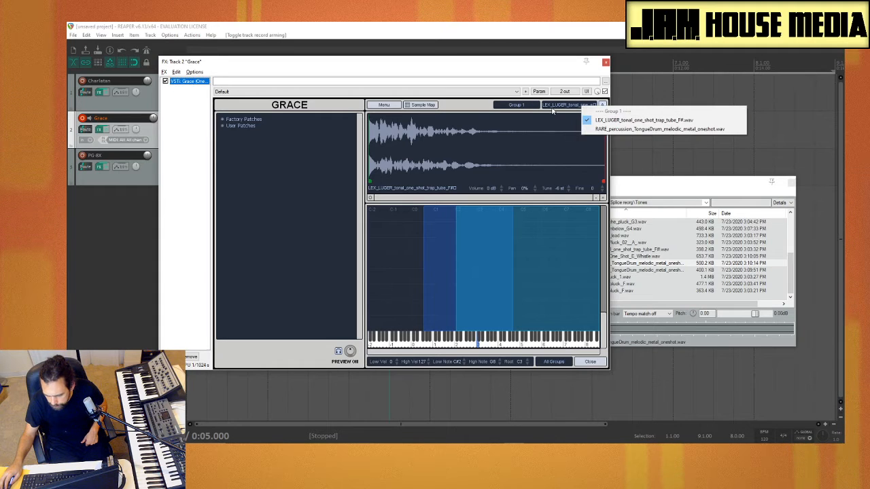
{"action": "left_click", "coordinate": [551, 107]}
{"action": "left_click", "coordinate": [552, 107]}
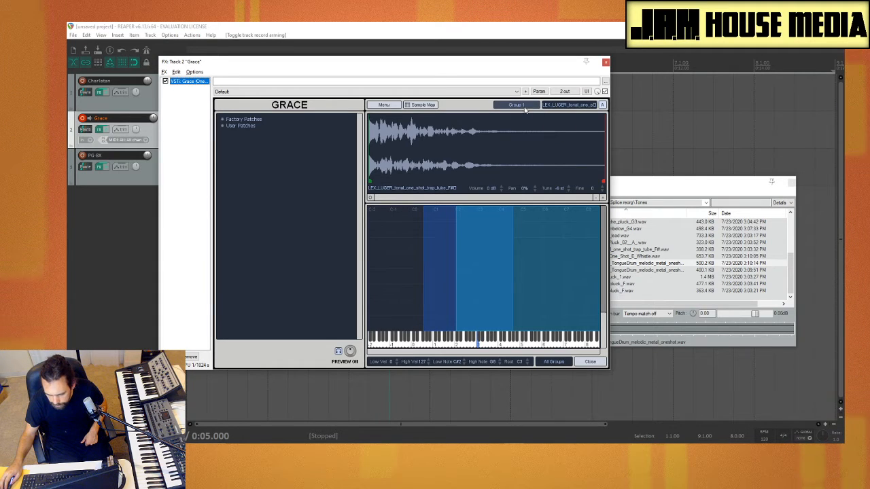
{"action": "right_click", "coordinate": [470, 135]}
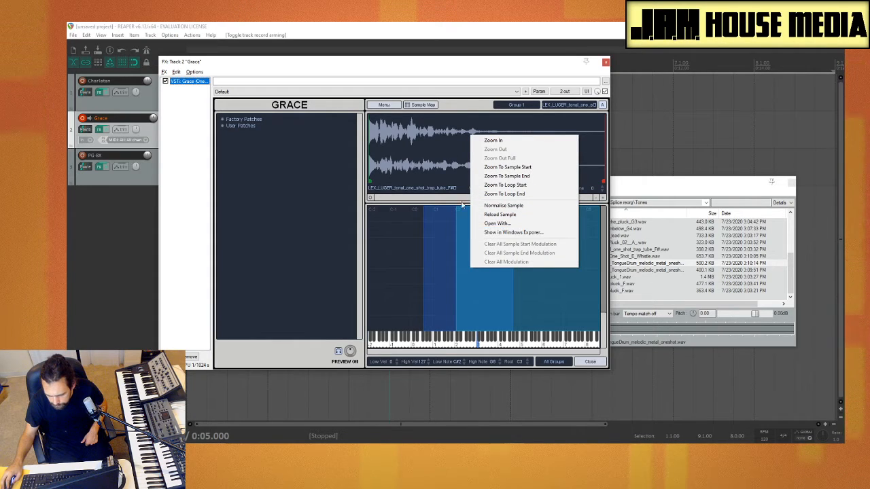
{"action": "left_click", "coordinate": [520, 233]}
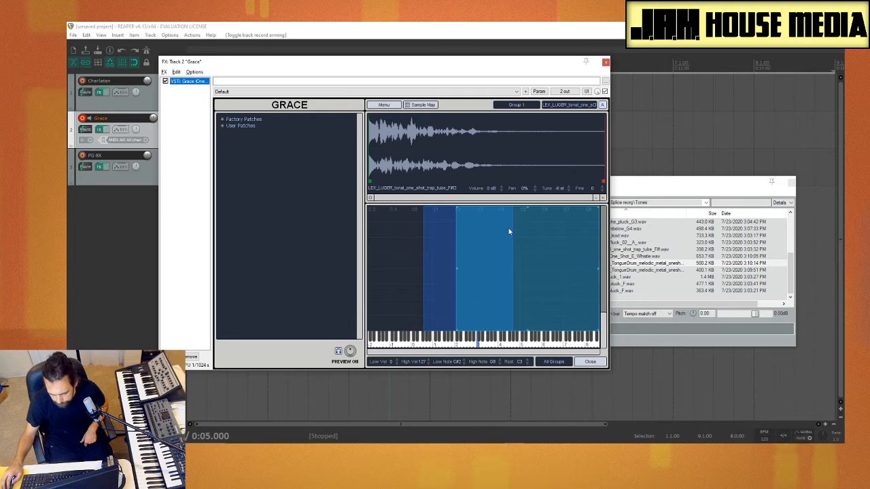
Remove the Grace plug-in from its track, close its empty effects chain and delete the Grace track
{"action": "left_click", "coordinate": [439, 266]}
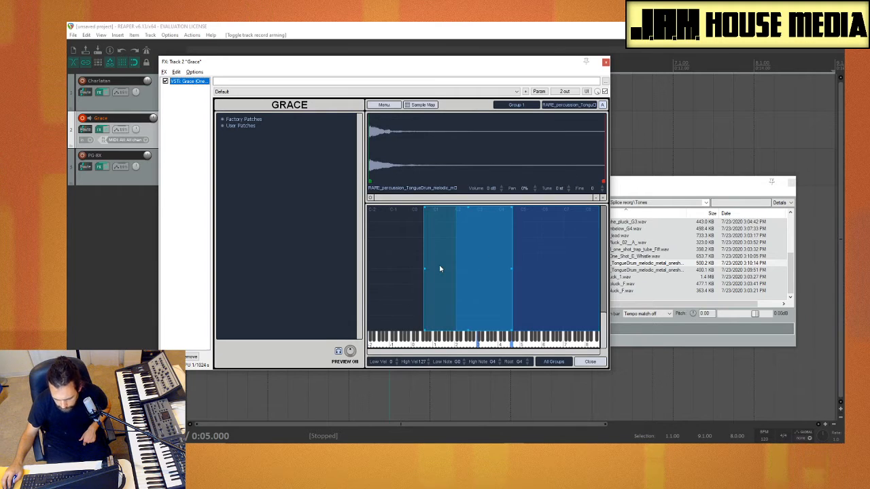
{"action": "key", "text": "Delete"}
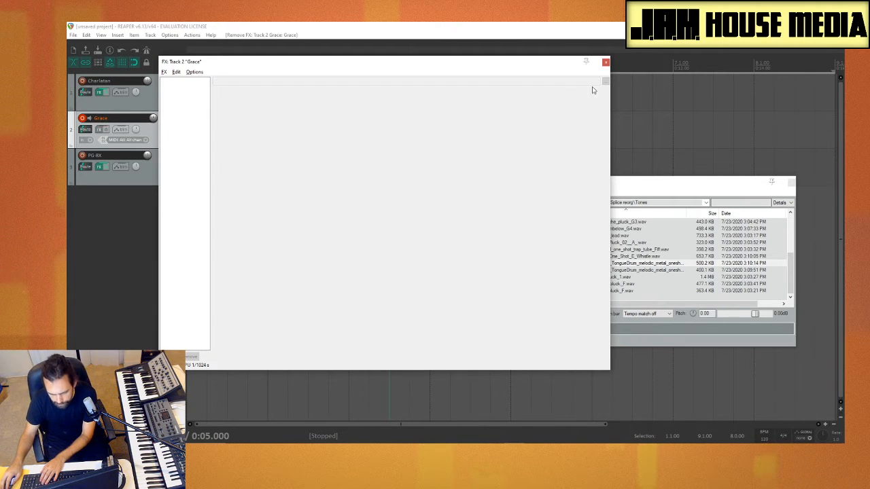
{"action": "left_click", "coordinate": [606, 62]}
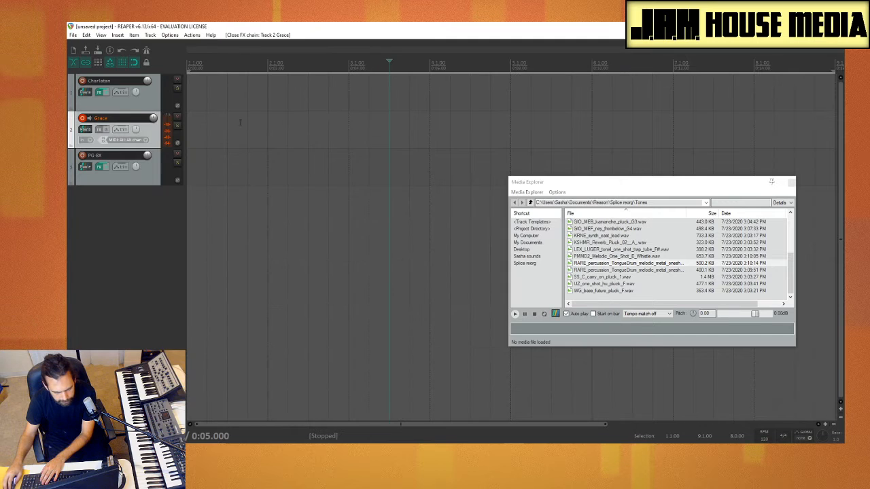
{"action": "key", "text": "Delete"}
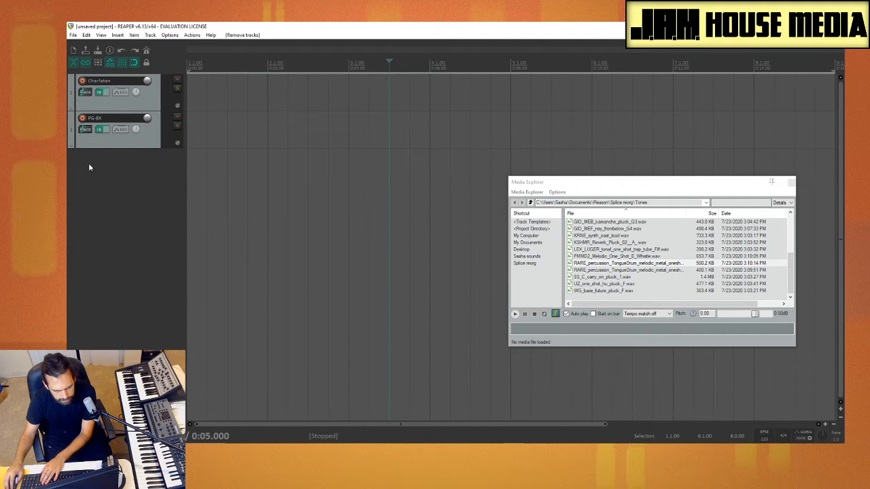
Insert the Grace virtual instrument on a new track below PG-8X
{"action": "right_click", "coordinate": [109, 198]}
{"action": "left_click", "coordinate": [173, 222]}
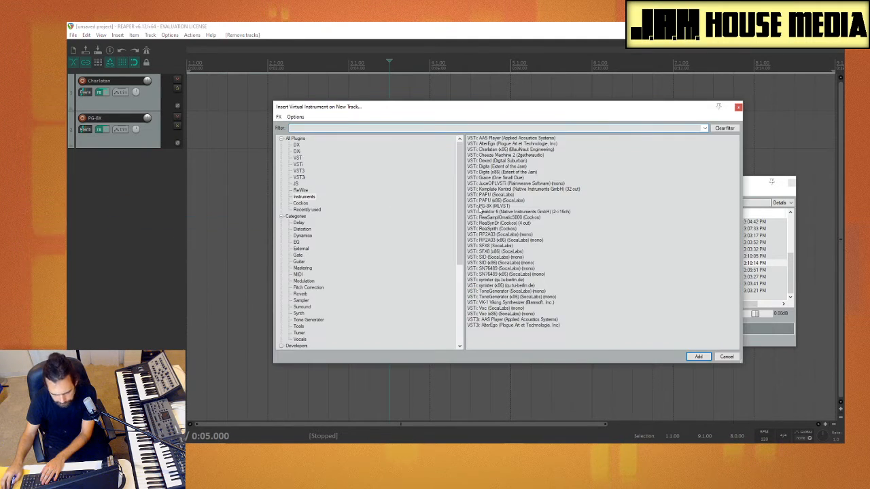
{"action": "double_click", "coordinate": [507, 178]}
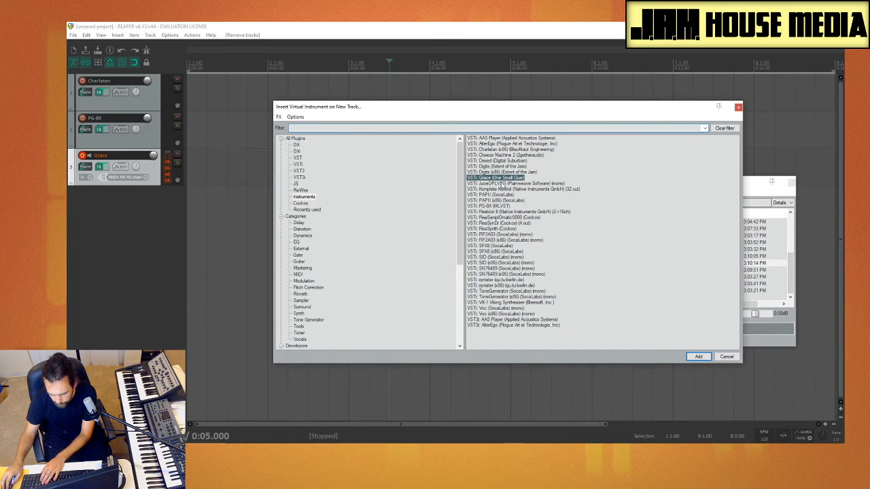
Load the 500.2 KB RARE_percussion_TongueDrum one-shot into the new Grace instance and close the Media Explorer
{"action": "left_click", "coordinate": [622, 257]}
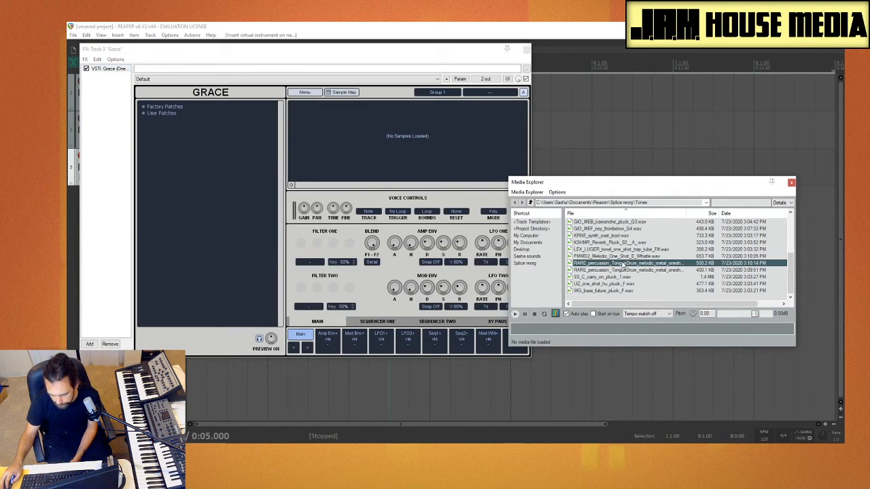
{"action": "left_click", "coordinate": [618, 263]}
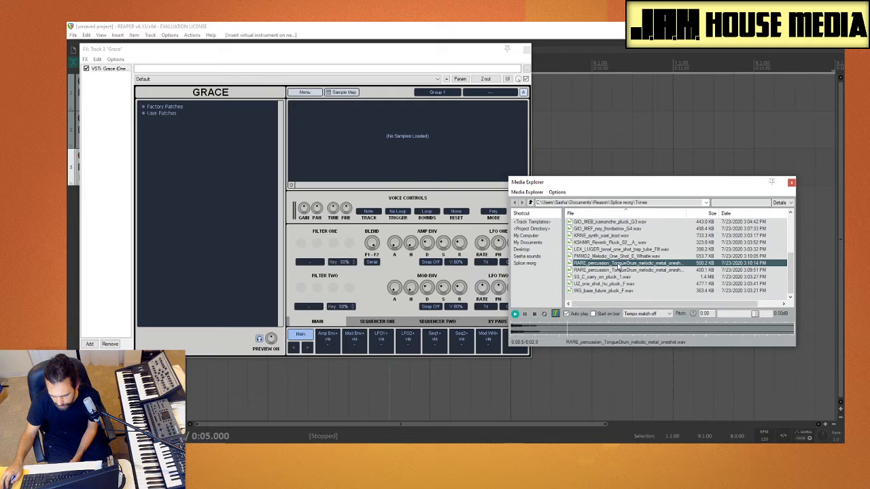
{"action": "left_click_drag", "start_coordinate": [431, 158], "coordinate": [432, 160]}
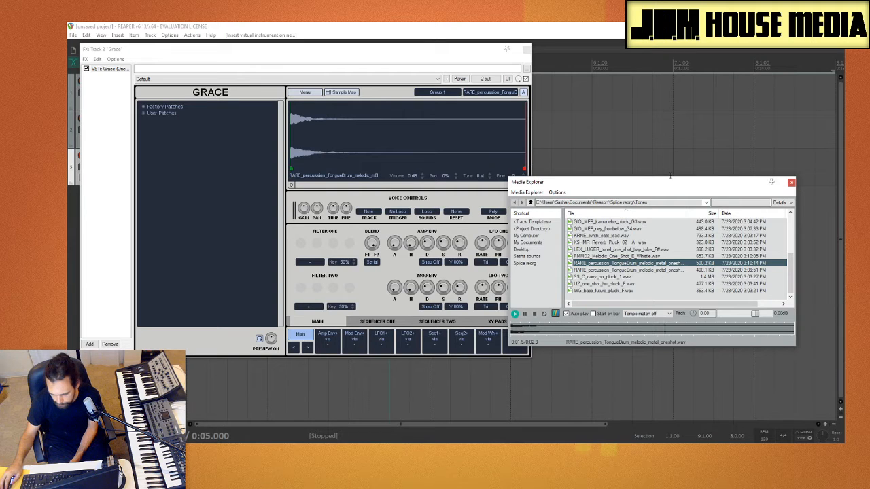
{"action": "left_click", "coordinate": [791, 182]}
Clear the Grace window off the track list, arm Charlatan as a pitch reference, tune the tongue drum sample to -10 semitones and disarm Charlatan
{"action": "left_click_drag", "start_coordinate": [292, 50], "coordinate": [368, 55]}
{"action": "left_click", "coordinate": [83, 80]}
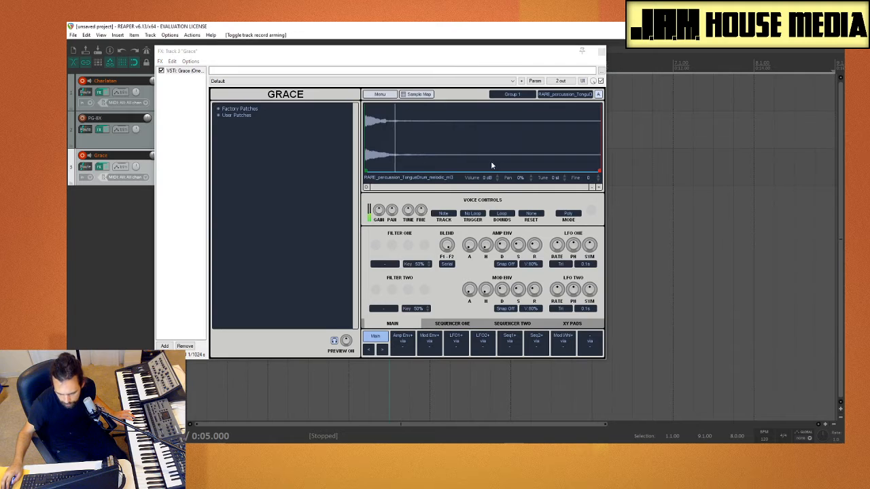
{"action": "left_click_drag", "start_coordinate": [556, 179], "coordinate": [557, 176]}
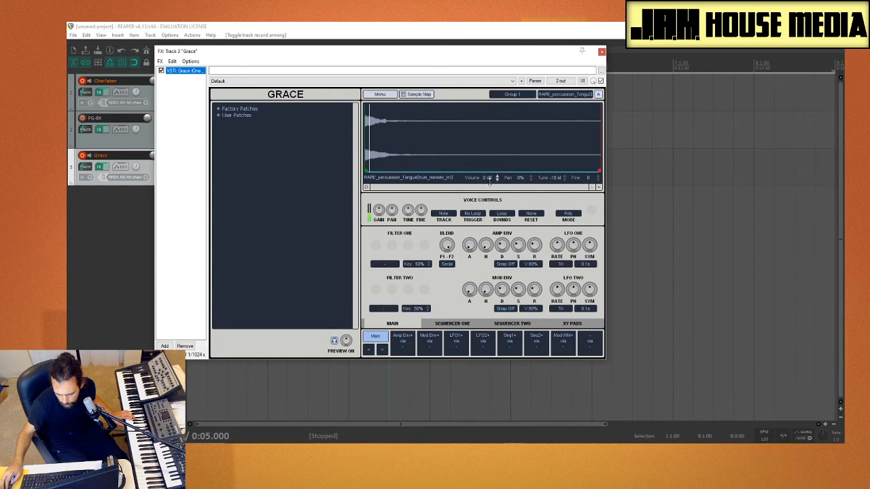
{"action": "left_click", "coordinate": [85, 89]}
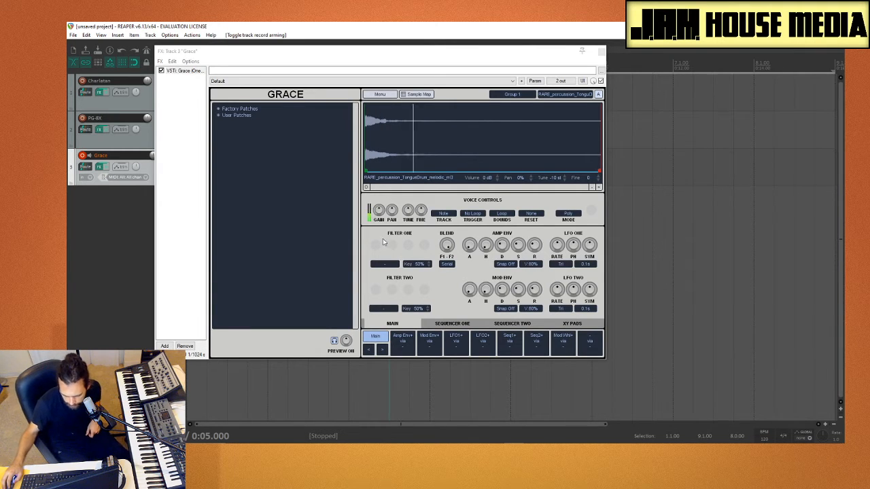
Set Grace's Filter One to the LoFi type
{"action": "left_click", "coordinate": [391, 266]}
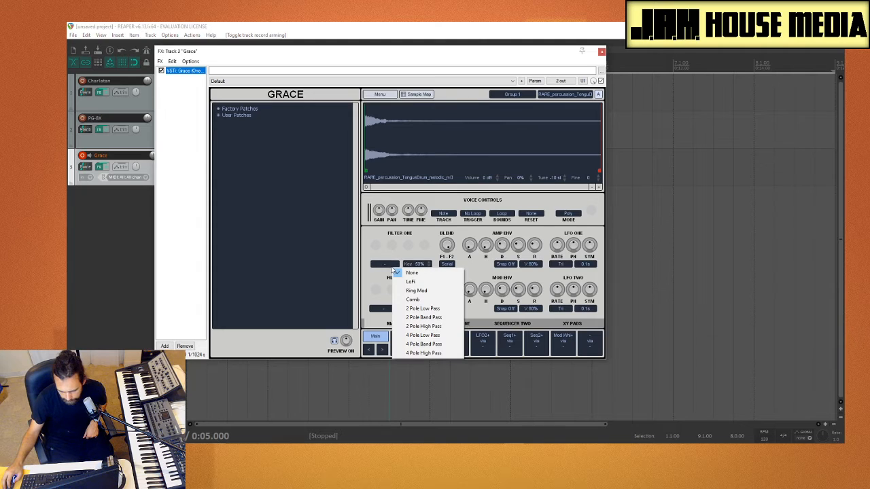
{"action": "left_click", "coordinate": [445, 285]}
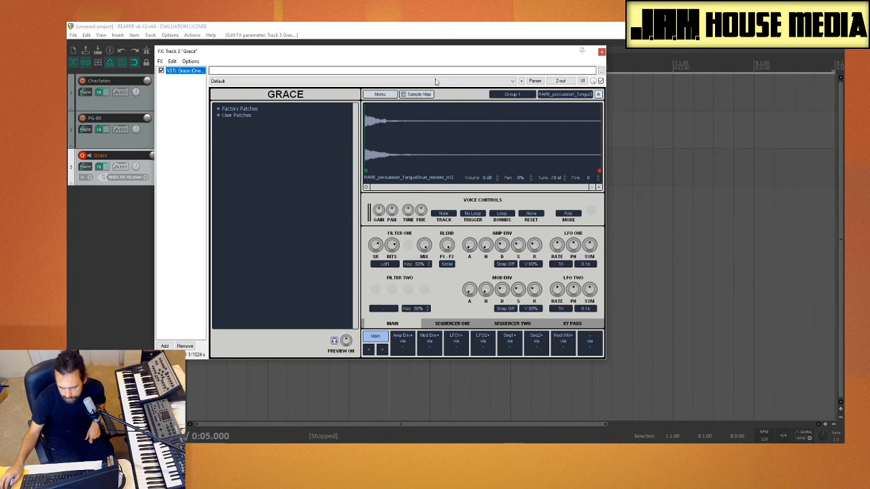
Add the Mverb2020 (x86) reverb to the Grace track's effects, filtering all plugins for "verb"
{"action": "left_click", "coordinate": [165, 345]}
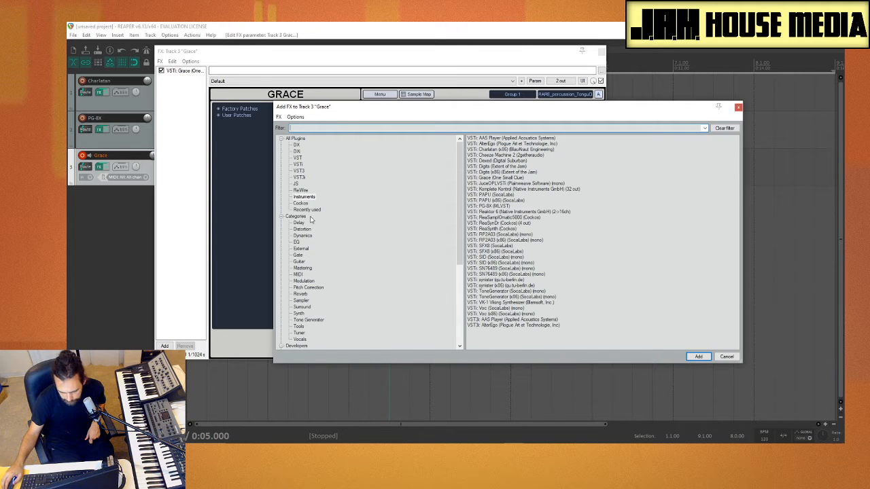
{"action": "left_click", "coordinate": [300, 293]}
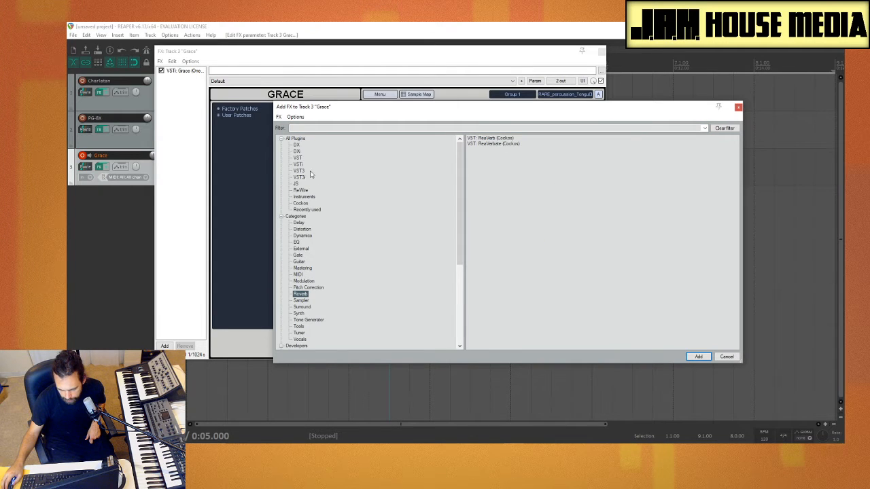
{"action": "left_click", "coordinate": [295, 138]}
{"action": "left_click", "coordinate": [356, 129]}
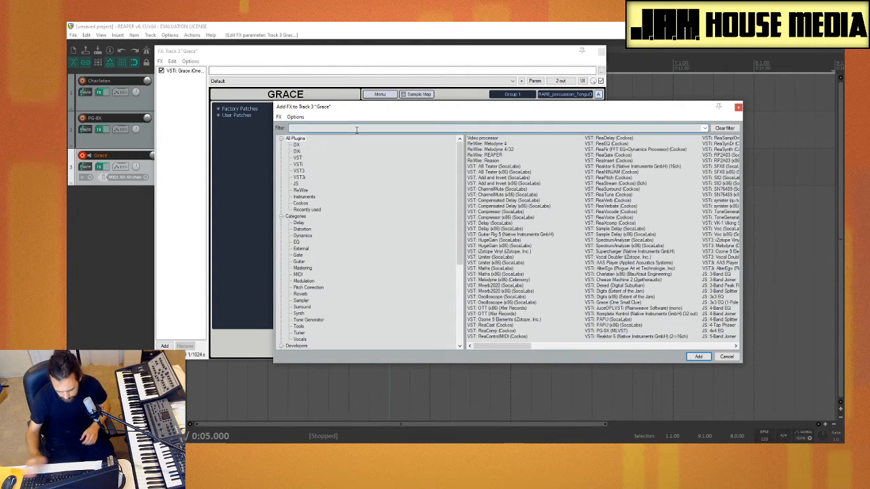
{"action": "type", "text": "verb"}
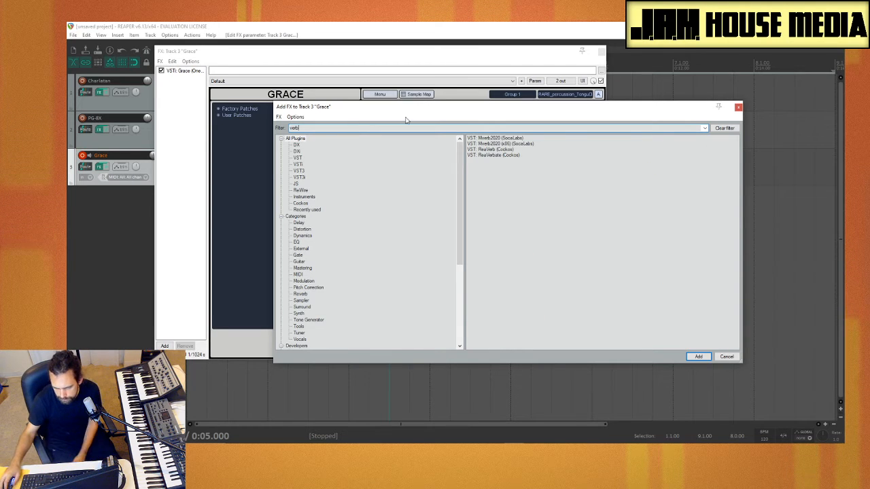
{"action": "left_click", "coordinate": [525, 144]}
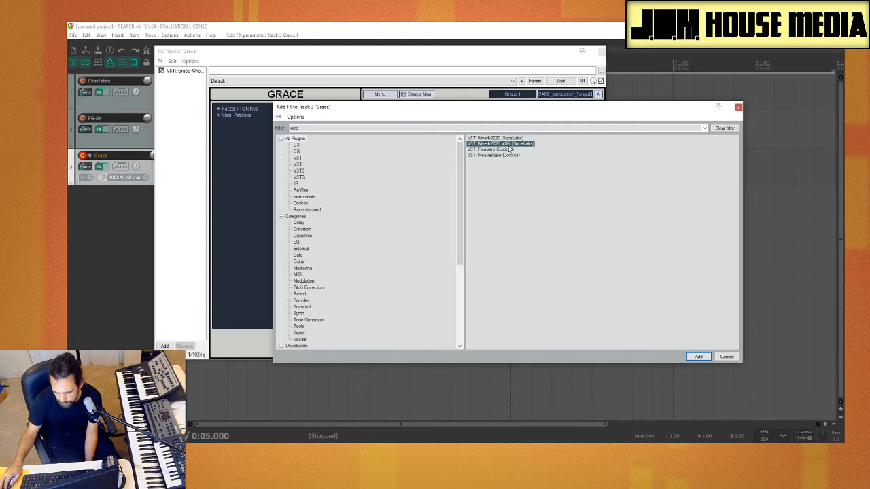
Set Mverb2020's Mix to about 24.8 and close the reverb, effects chain and plugin browser windows
{"action": "left_click_drag", "start_coordinate": [173, 151], "coordinate": [174, 151]}
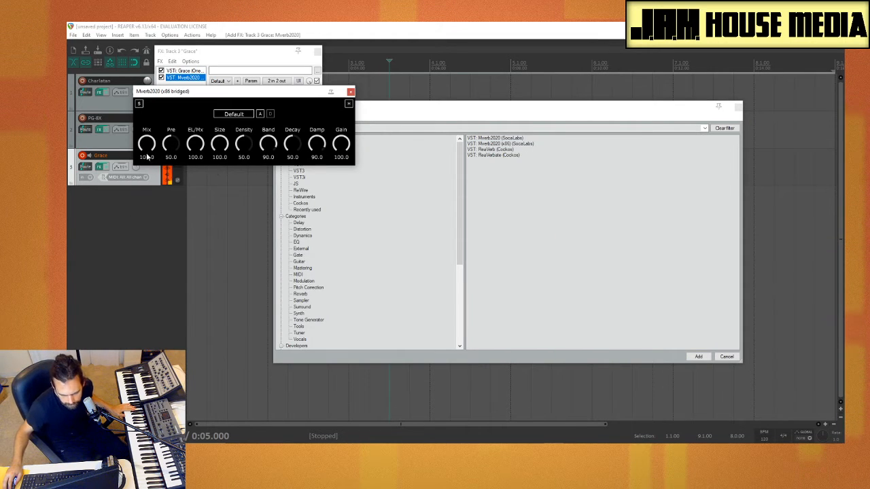
{"action": "left_click_drag", "start_coordinate": [148, 149], "coordinate": [178, 246]}
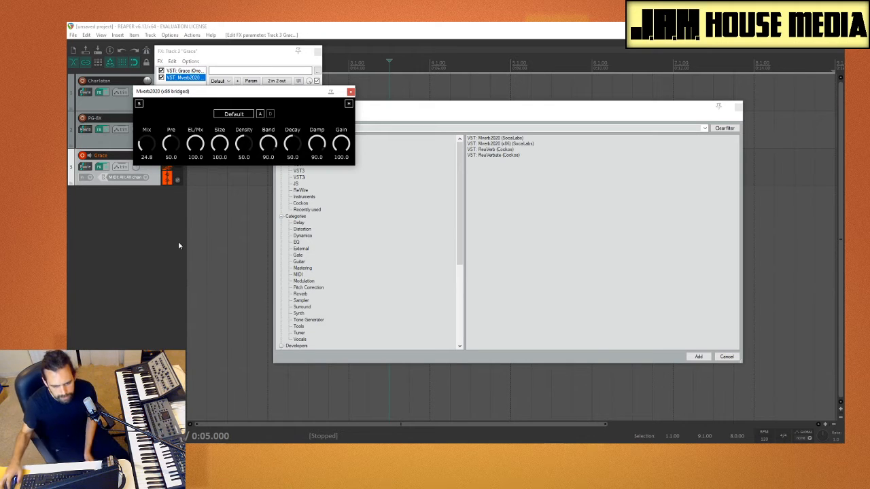
{"action": "left_click", "coordinate": [351, 93]}
{"action": "left_click", "coordinate": [188, 102]}
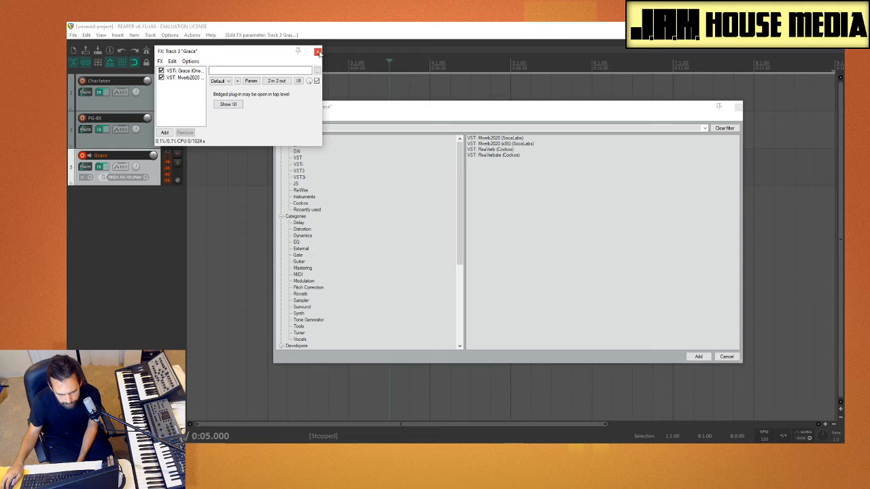
{"action": "left_click", "coordinate": [318, 52]}
{"action": "left_click", "coordinate": [739, 107]}
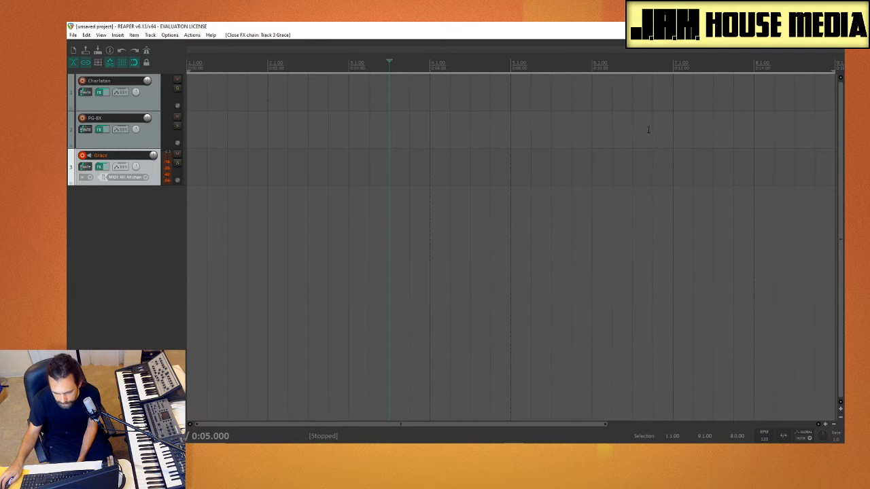
Open the browser for inserting a virtual instrument on a new track and filter the instruments for "soca"
{"action": "left_click", "coordinate": [181, 246]}
{"action": "right_click", "coordinate": [115, 228]}
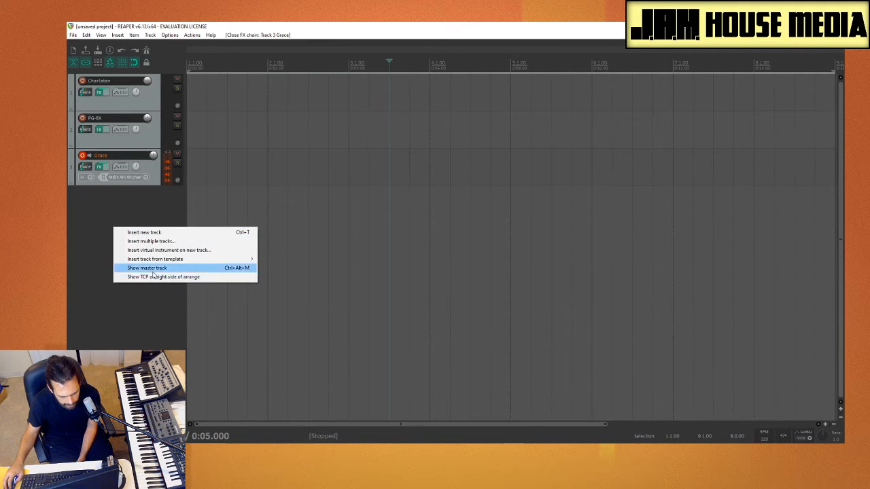
{"action": "left_click", "coordinate": [179, 250]}
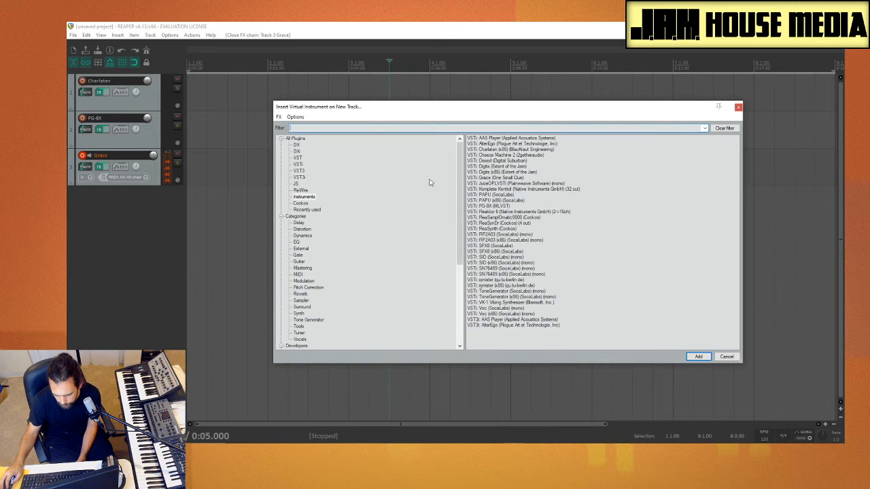
{"action": "left_click_drag", "start_coordinate": [441, 115], "coordinate": [365, 91]}
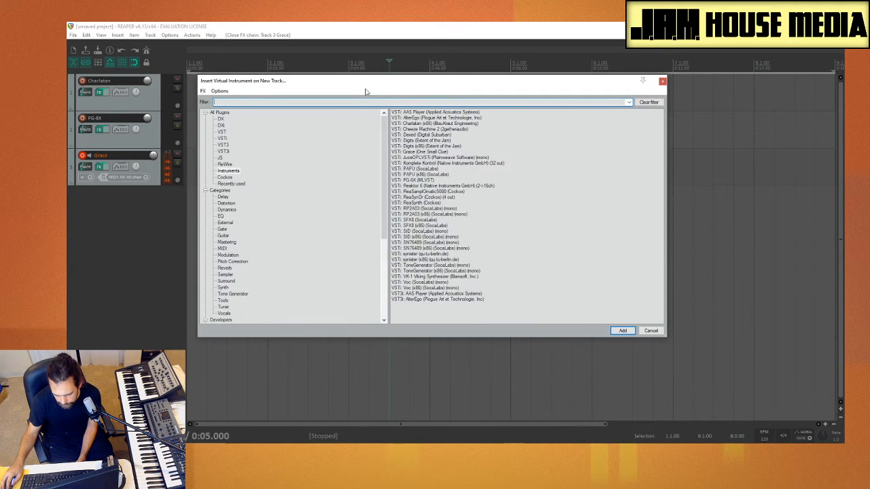
{"action": "left_click", "coordinate": [429, 169]}
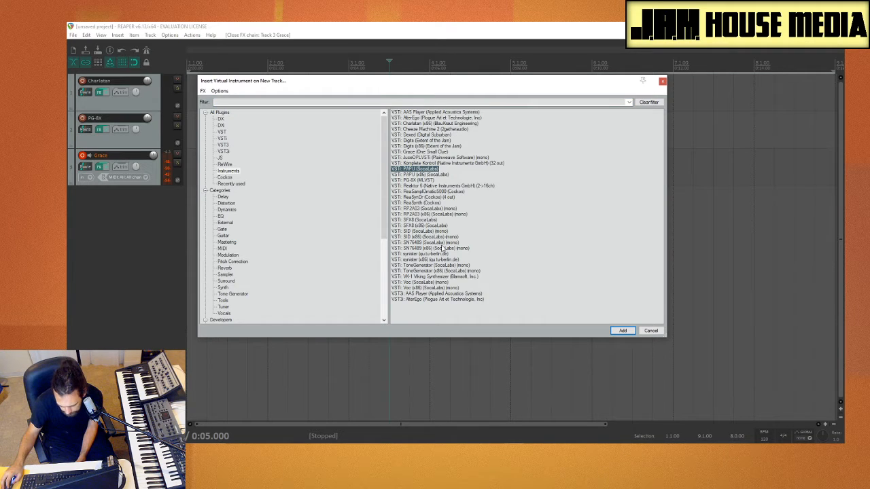
{"action": "left_click", "coordinate": [429, 300]}
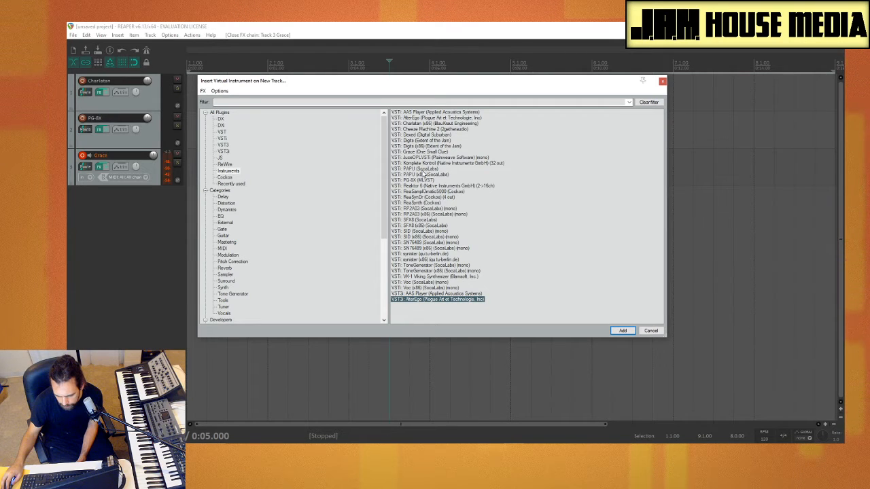
{"action": "left_click", "coordinate": [454, 175]}
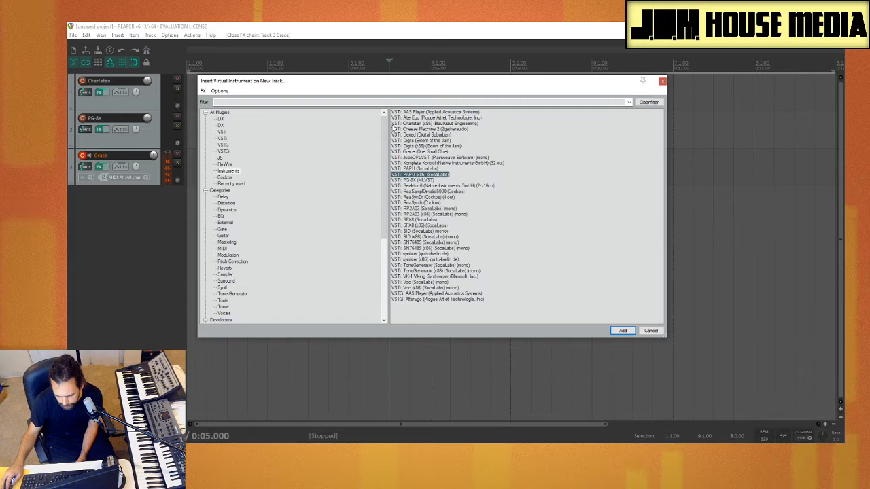
{"action": "left_click", "coordinate": [385, 103]}
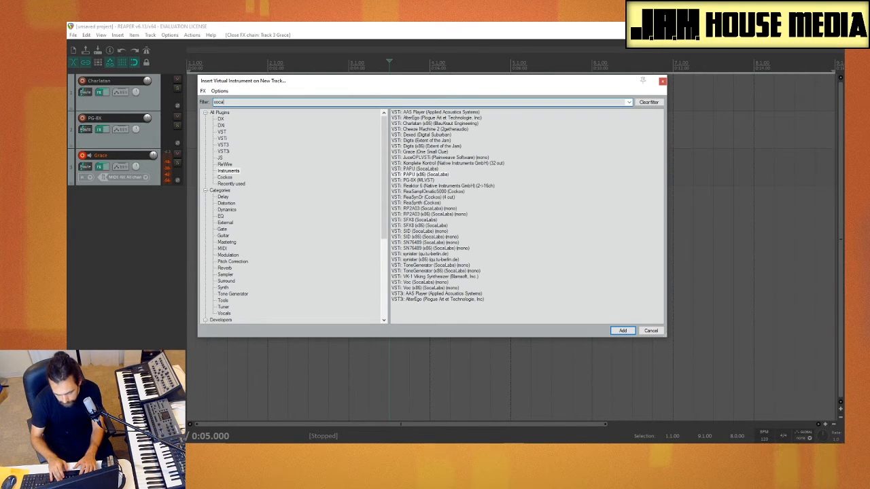
{"action": "type", "text": "soca"}
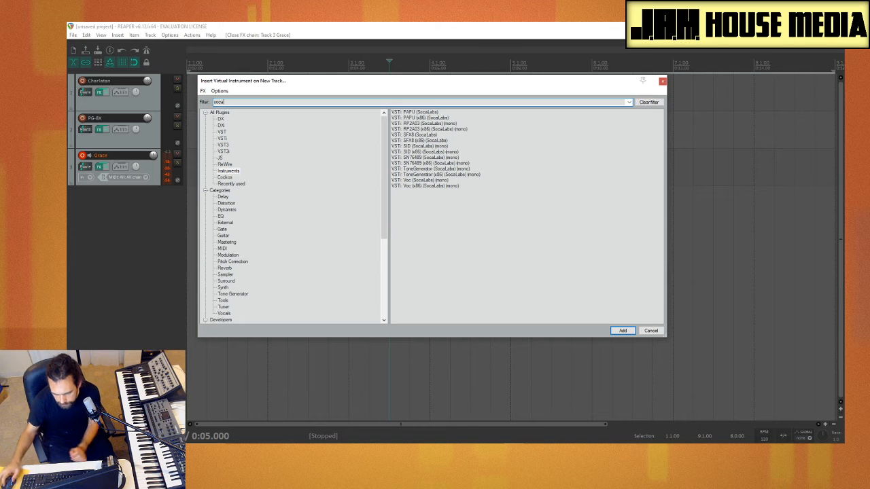
Insert the SN76489 (x86) SocaLabs instrument on a new track below Grace
{"action": "left_click", "coordinate": [426, 165]}
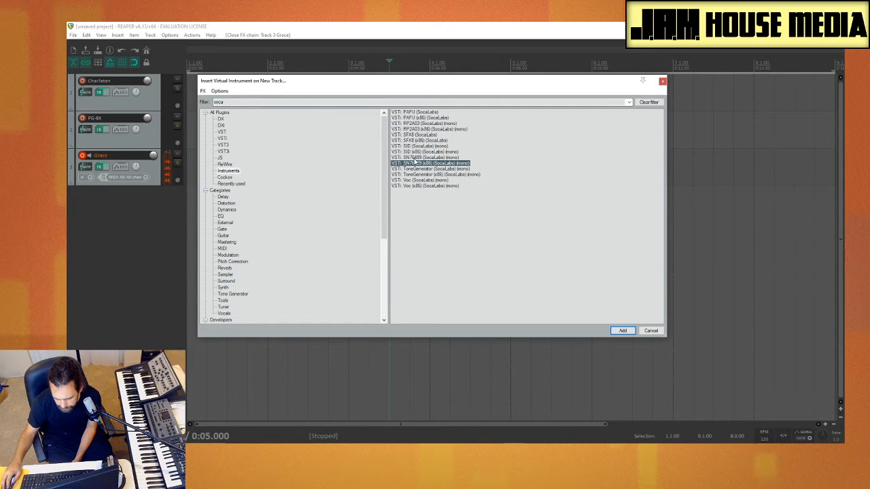
{"action": "left_click", "coordinate": [413, 149]}
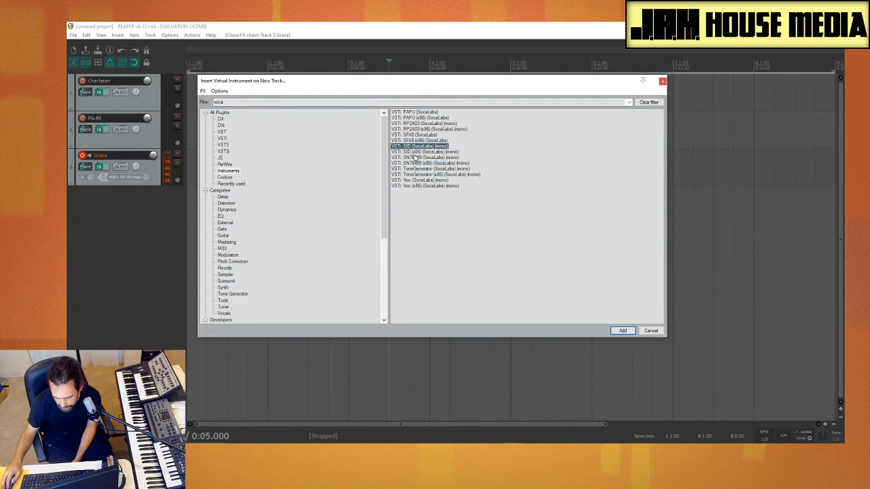
{"action": "left_click", "coordinate": [426, 157]}
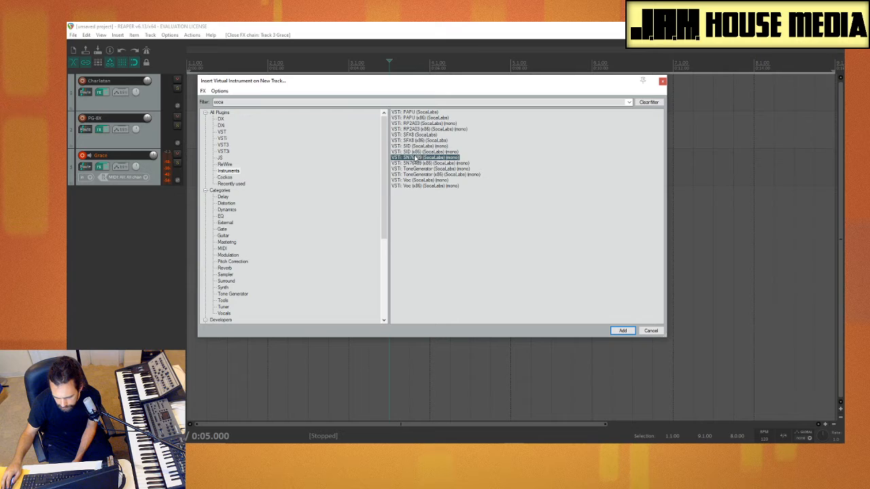
{"action": "left_click", "coordinate": [452, 163]}
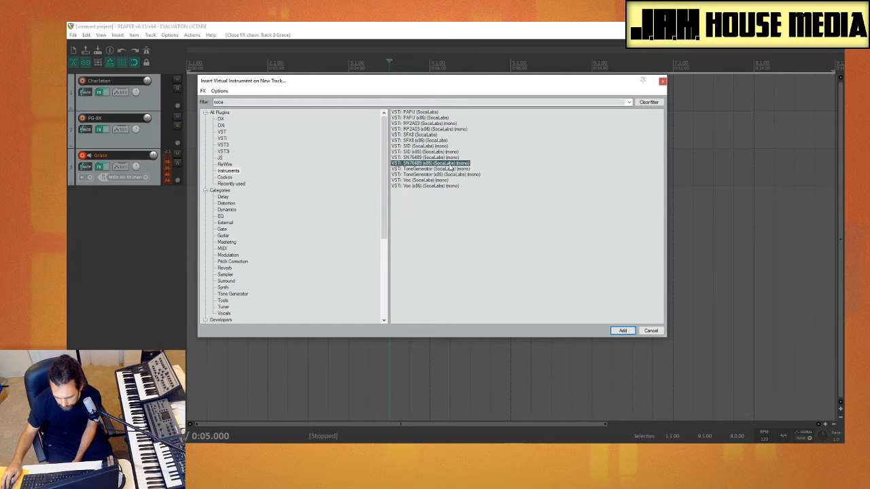
{"action": "key", "text": "Return"}
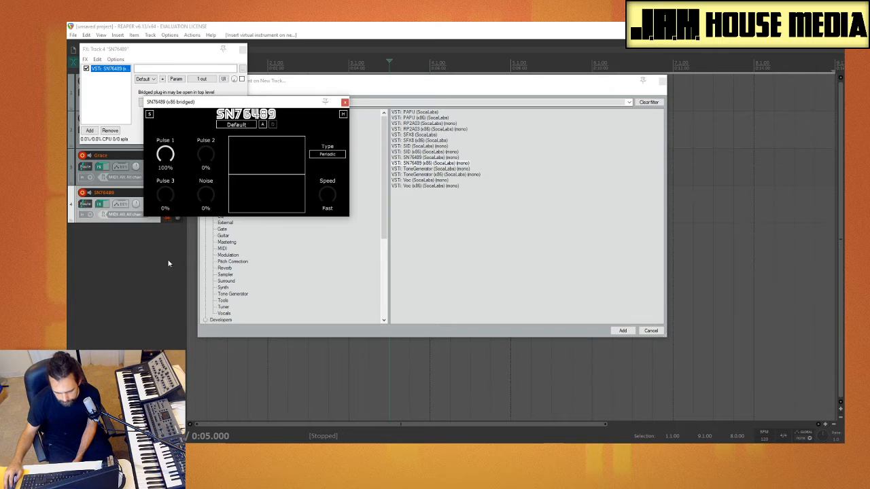
Close the SN76489 plugin windows and delete its track
{"action": "left_click", "coordinate": [345, 102]}
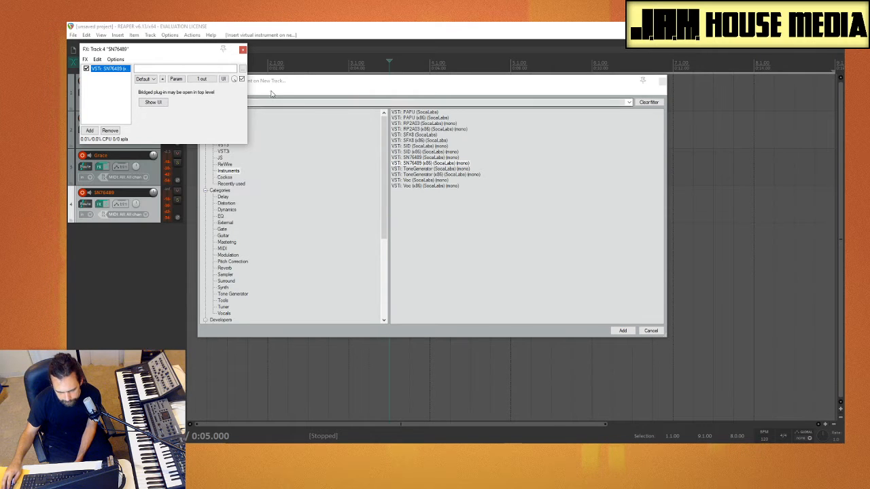
{"action": "left_click", "coordinate": [243, 50]}
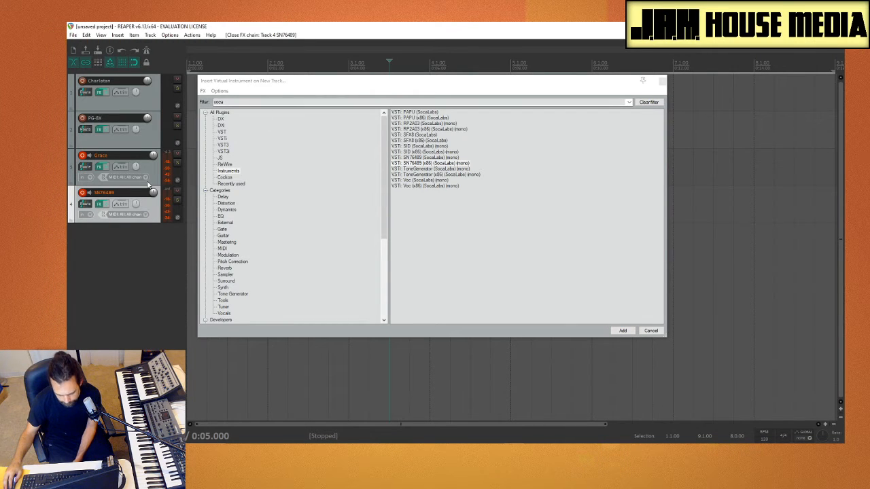
{"action": "key", "text": "Delete"}
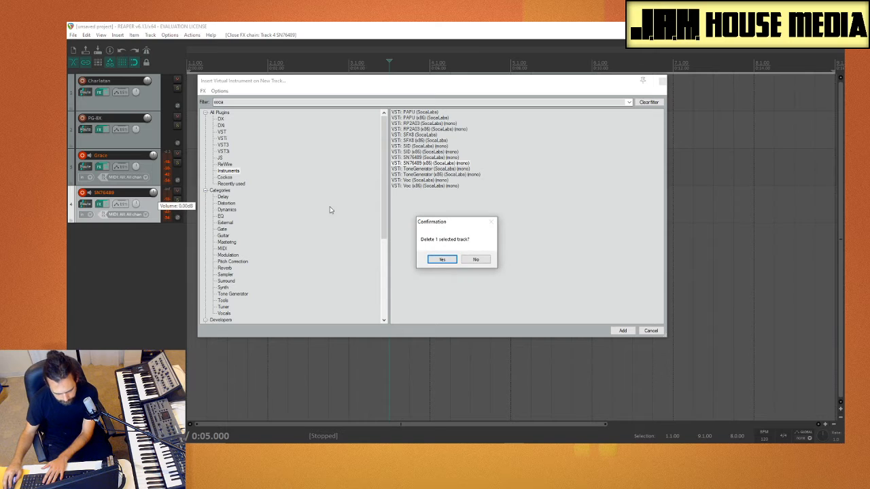
{"action": "left_click", "coordinate": [440, 260]}
Insert the SID (x86) SocaLabs instrument on a new track and disarm the Grace track
{"action": "left_click", "coordinate": [444, 152]}
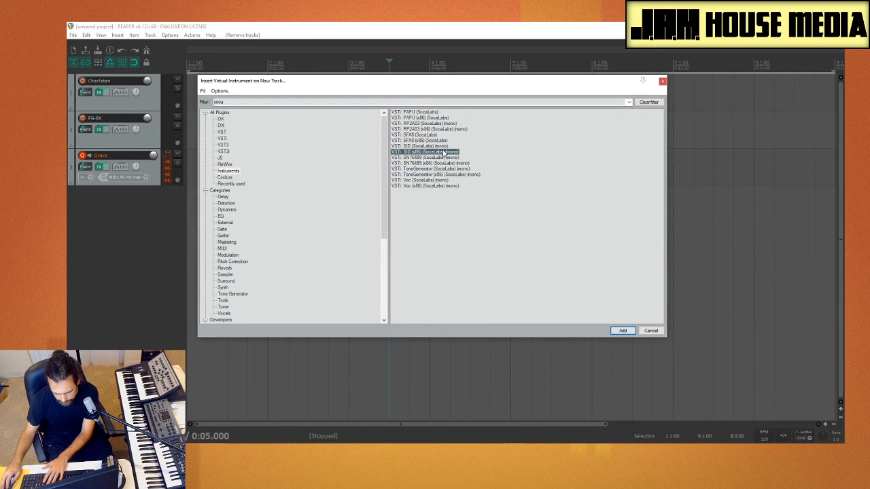
{"action": "key", "text": "Return"}
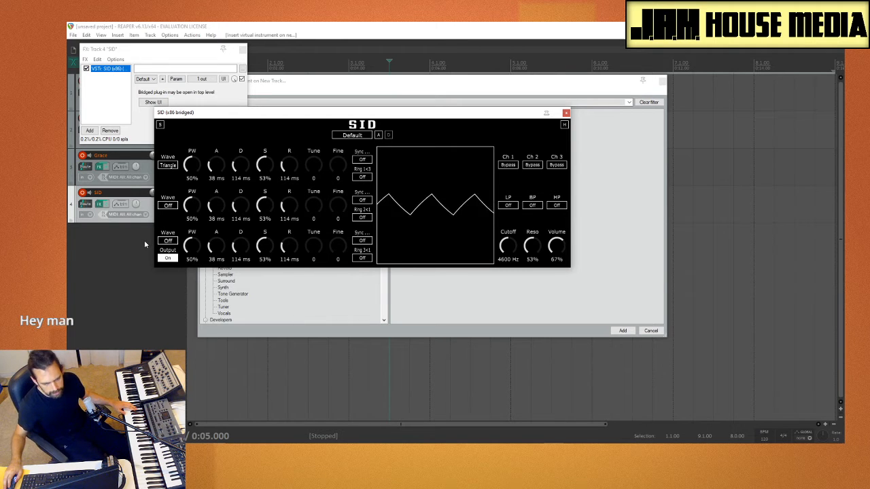
{"action": "left_click", "coordinate": [82, 155]}
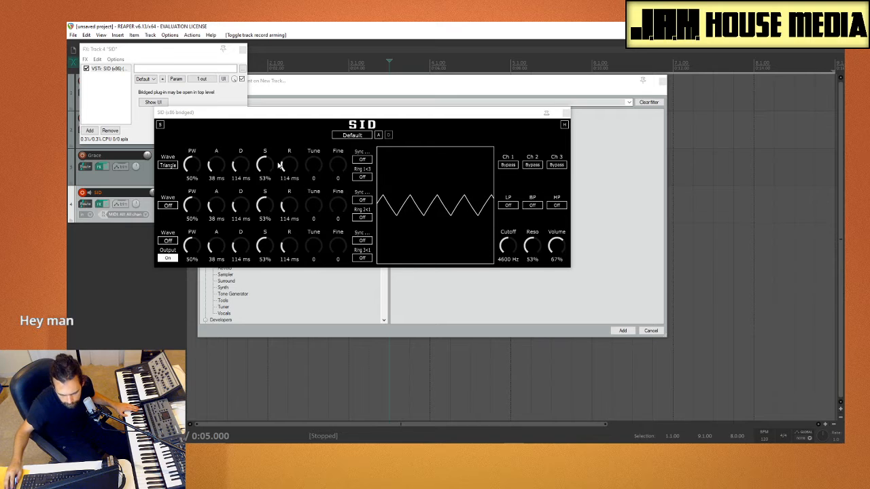
Set SID's first oscillator to 85% pulse width, 56 ms attack and a Saw wave, and close its plugin windows
{"action": "left_click_drag", "start_coordinate": [192, 168], "coordinate": [218, 167]}
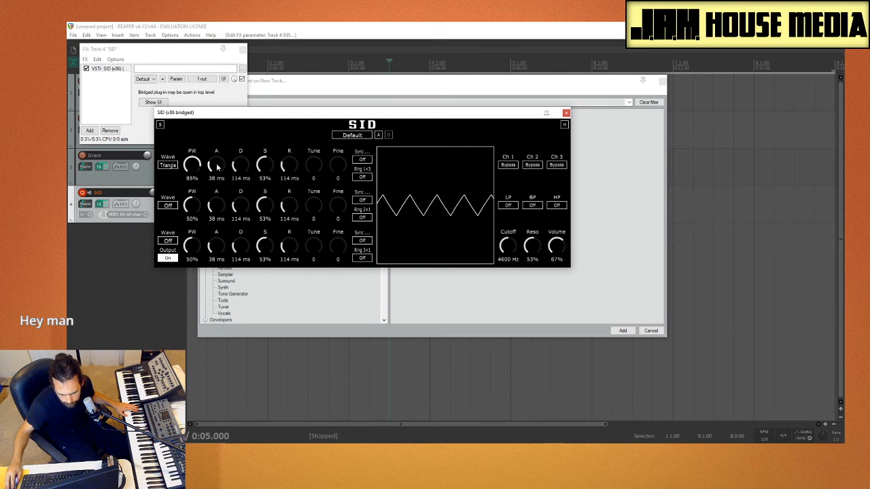
{"action": "left_click", "coordinate": [181, 163]}
{"action": "left_click", "coordinate": [176, 197]}
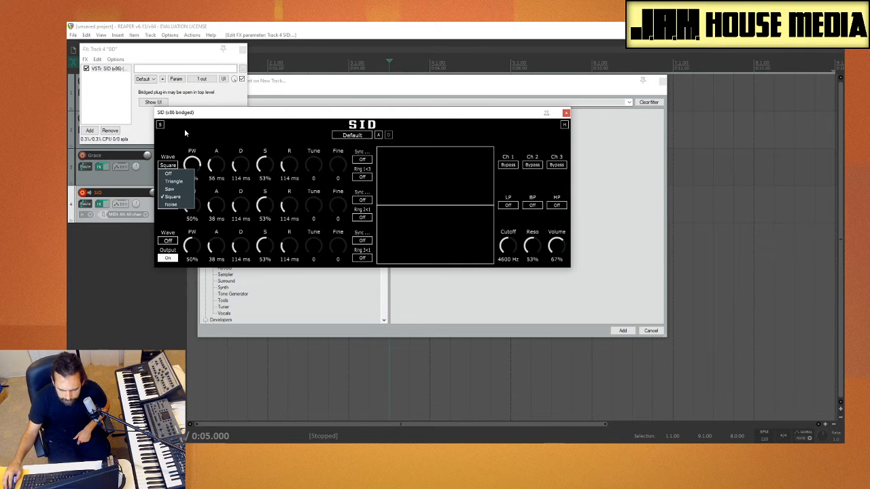
{"action": "left_click", "coordinate": [184, 130]}
{"action": "left_click", "coordinate": [173, 165]}
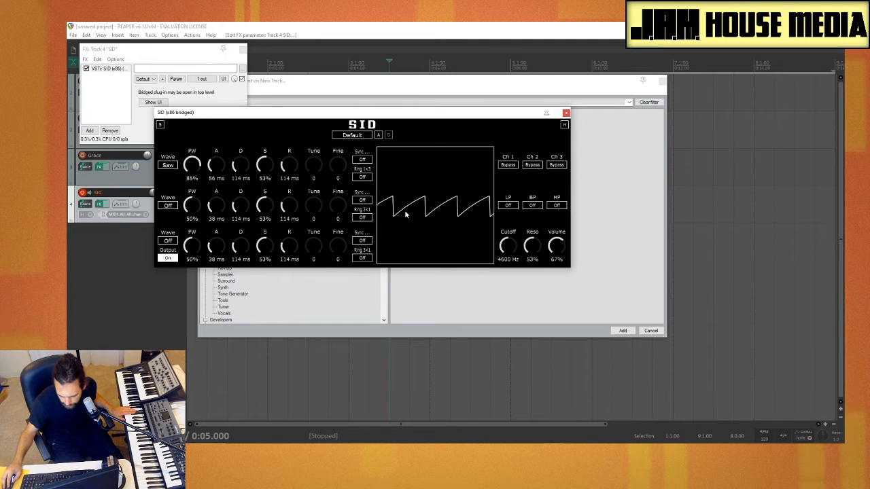
{"action": "left_click", "coordinate": [566, 114]}
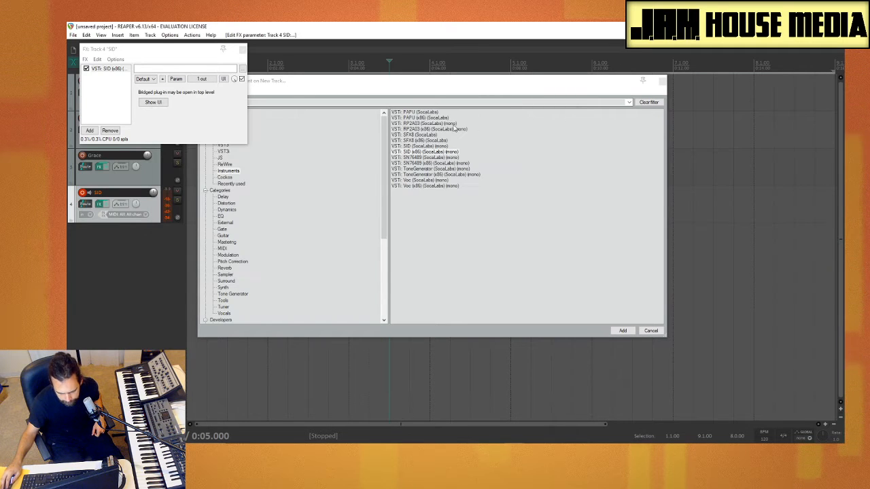
{"action": "left_click", "coordinate": [241, 50]}
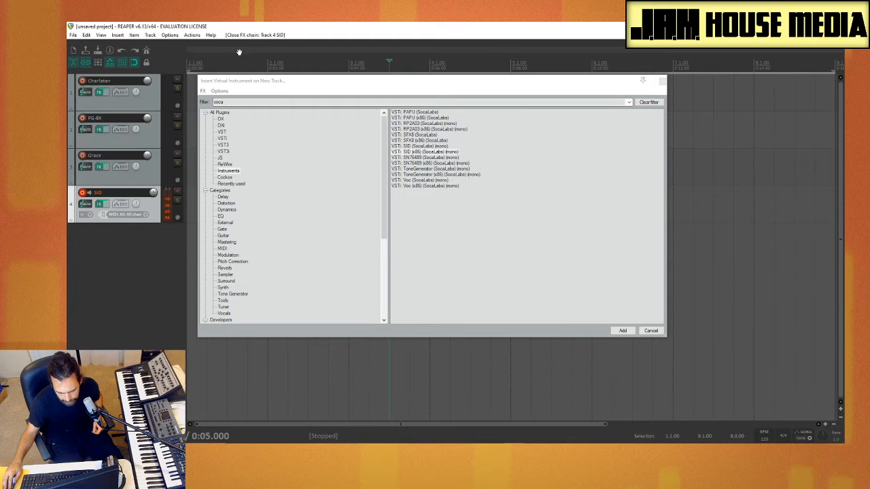
Insert the PAPU (x86) SocaLabs instrument on a new track below SID and disarm the SID track
{"action": "left_click", "coordinate": [151, 256]}
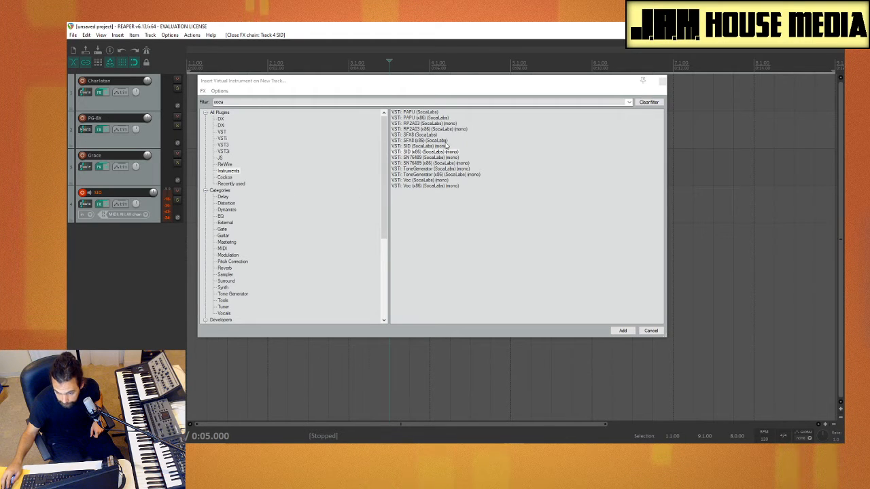
{"action": "left_click", "coordinate": [425, 112]}
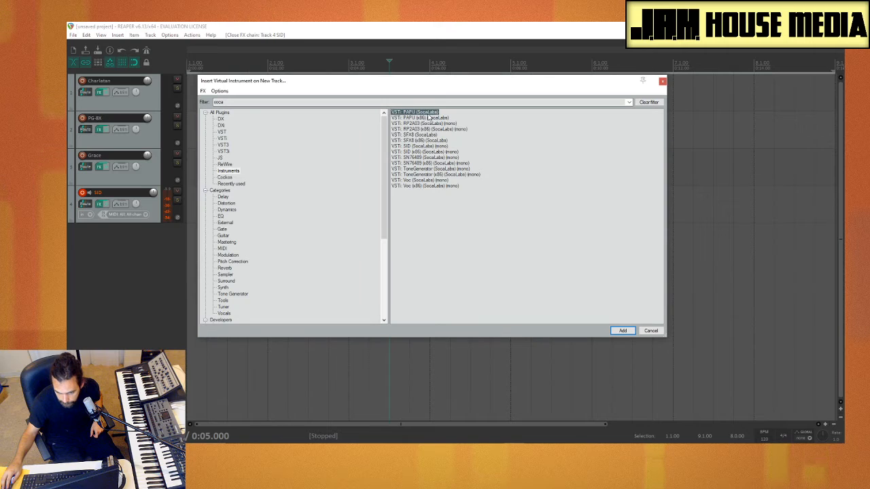
{"action": "left_click_drag", "start_coordinate": [425, 118], "coordinate": [132, 261]}
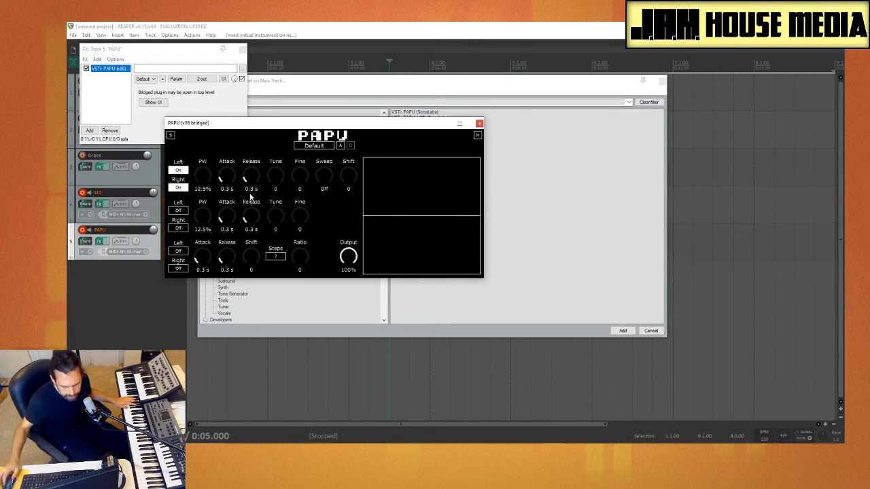
{"action": "left_click", "coordinate": [82, 193]}
{"action": "left_click", "coordinate": [82, 193]}
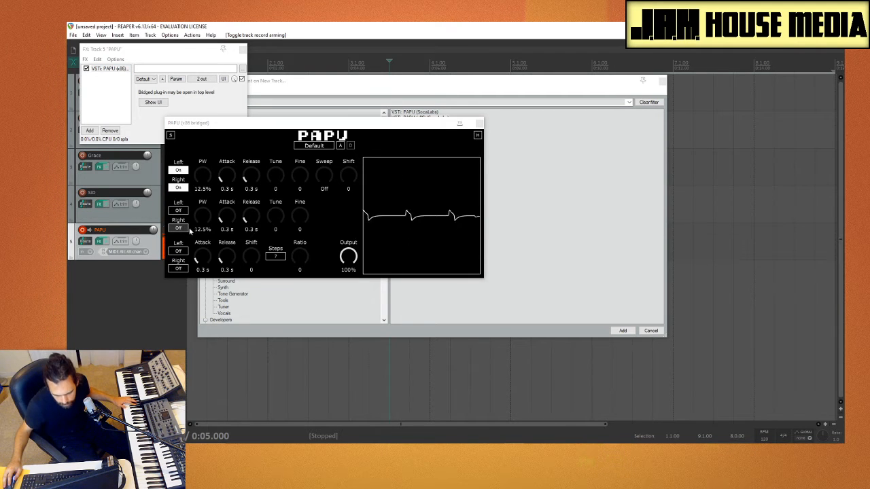
Try several Sweep and Shift settings on PAPU's first channel, ending with Sweep at -46.9 ms and Shift at 5
{"action": "left_click", "coordinate": [326, 175]}
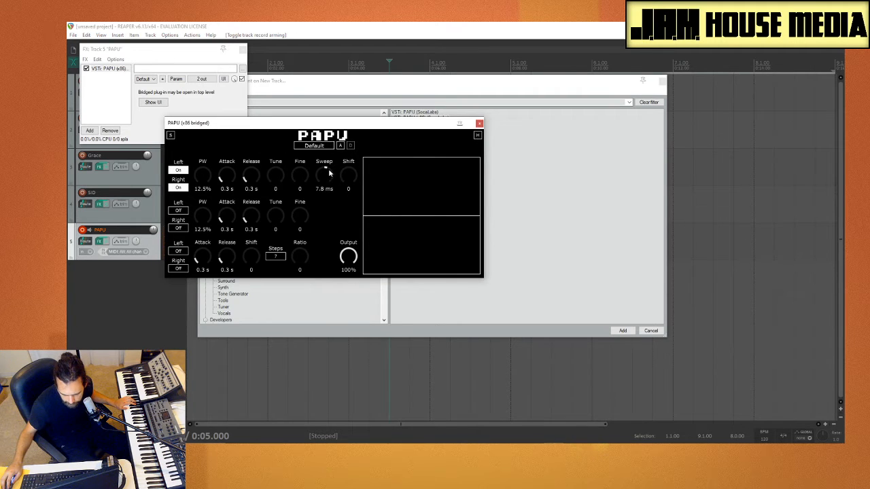
{"action": "left_click_drag", "start_coordinate": [326, 173], "coordinate": [364, 146]}
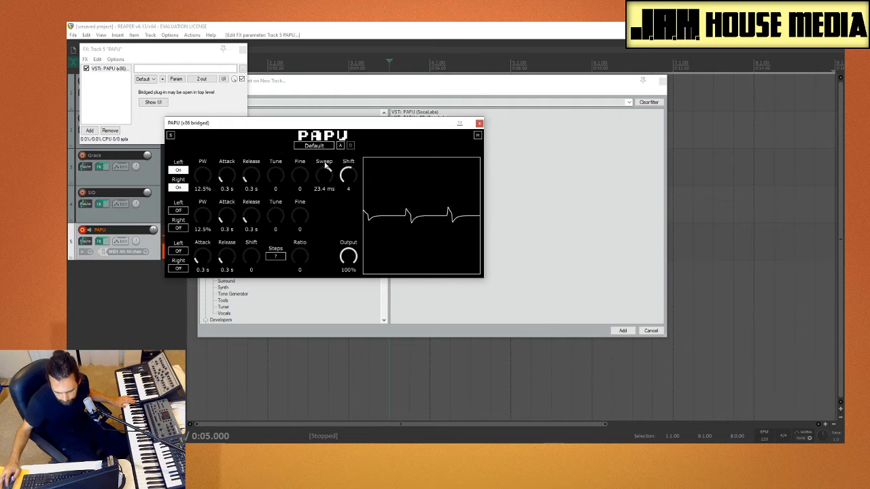
{"action": "left_click_drag", "start_coordinate": [332, 174], "coordinate": [334, 154]}
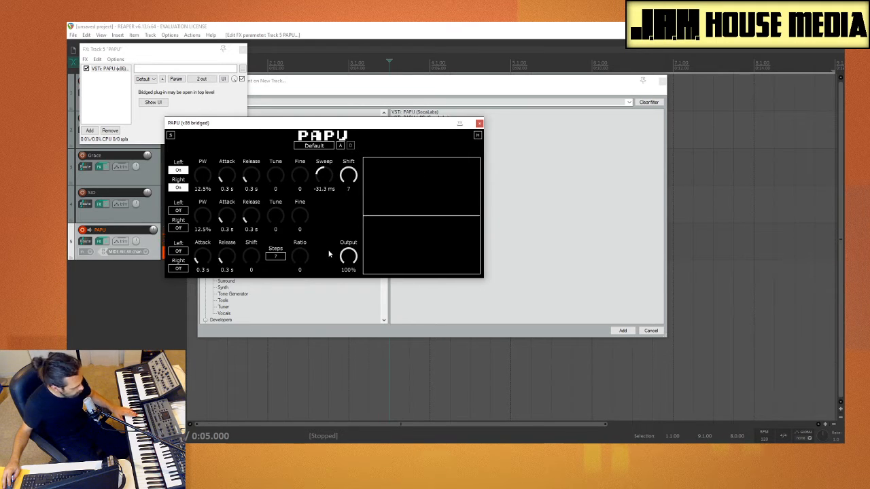
{"action": "left_click_drag", "start_coordinate": [354, 179], "coordinate": [358, 198]}
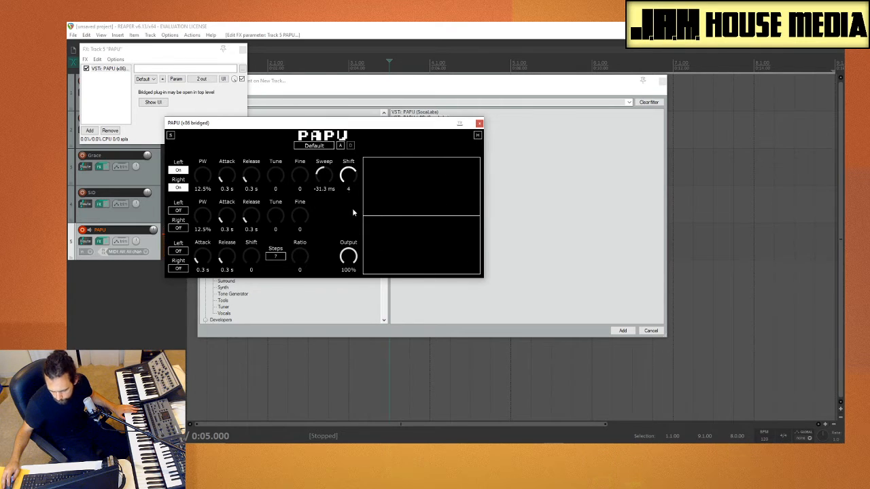
{"action": "left_click_drag", "start_coordinate": [352, 213], "coordinate": [352, 201]}
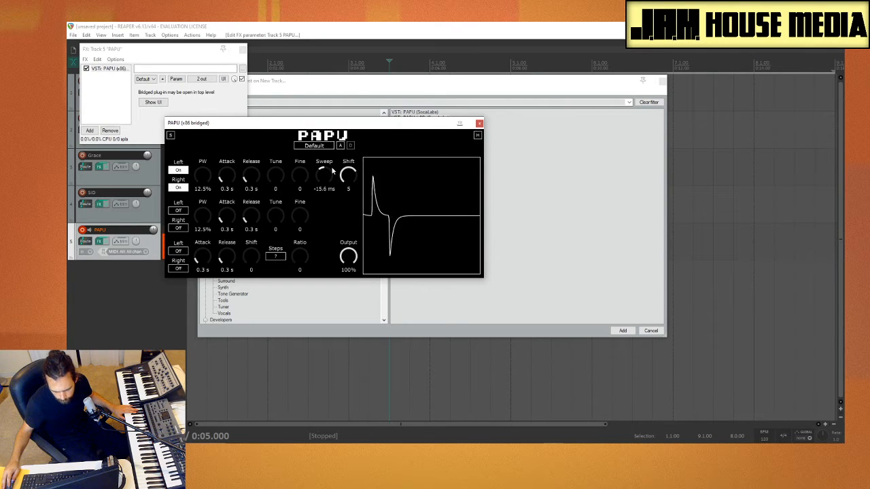
{"action": "left_click_drag", "start_coordinate": [320, 175], "coordinate": [334, 200]}
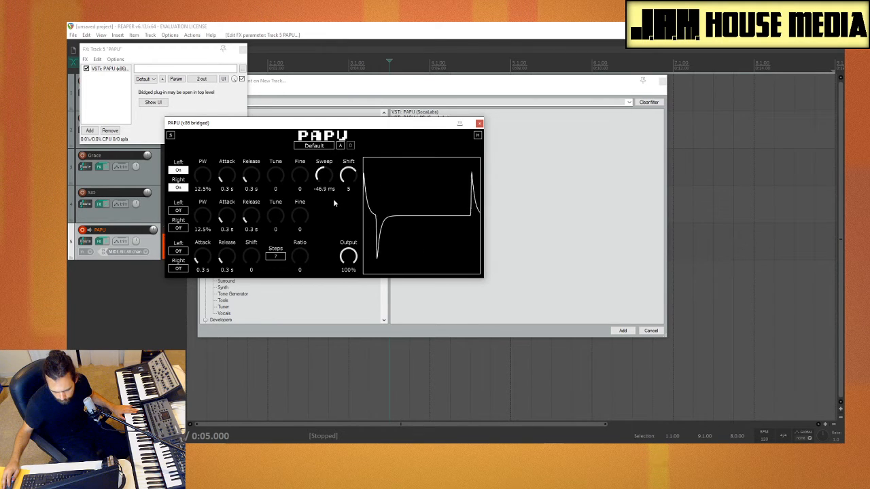
Try a 54.7 ms Sweep with Shift at 1 and 4 on PAPU's first channel, and reset Sweep to Off and Shift to 0
{"action": "left_click_drag", "start_coordinate": [350, 179], "coordinate": [348, 232]}
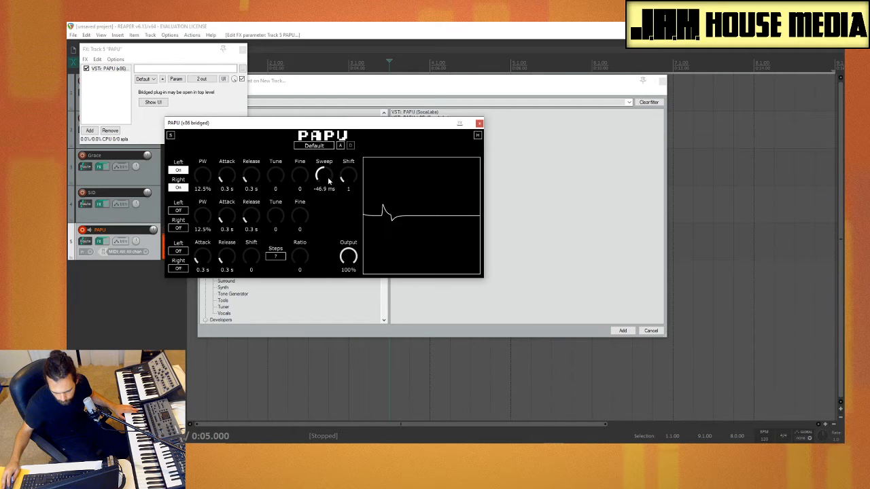
{"action": "left_click_drag", "start_coordinate": [330, 179], "coordinate": [346, 60]}
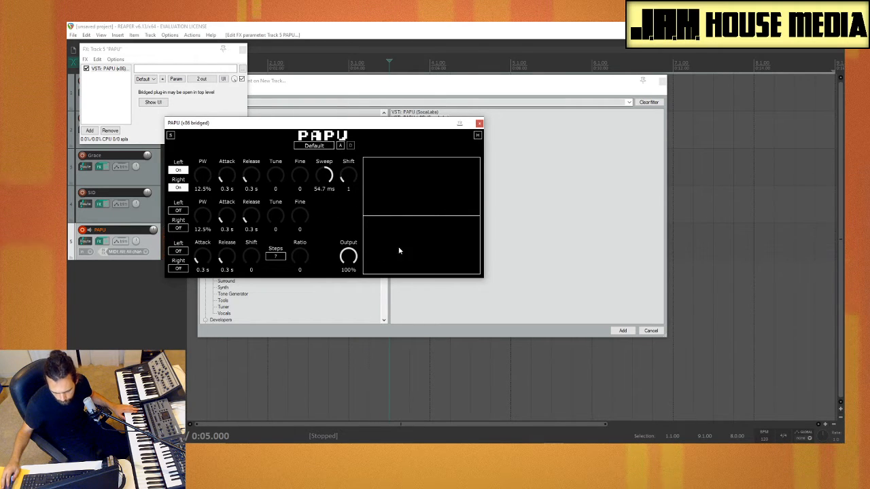
{"action": "left_click_drag", "start_coordinate": [353, 179], "coordinate": [361, 142]}
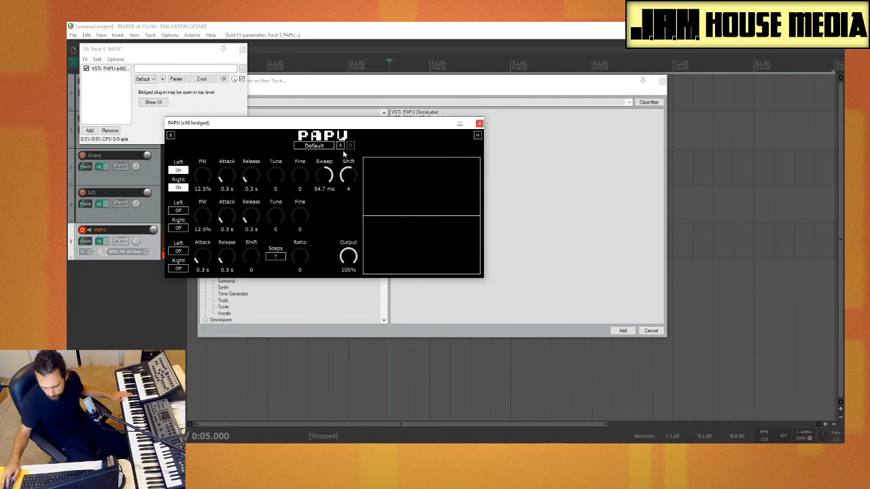
{"action": "left_click_drag", "start_coordinate": [351, 183], "coordinate": [346, 207]}
{"action": "left_click_drag", "start_coordinate": [329, 175], "coordinate": [334, 199]}
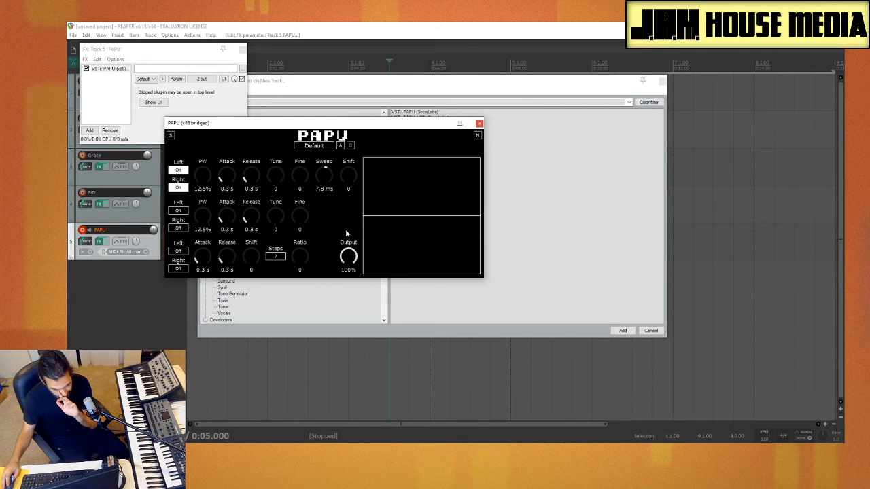
{"action": "left_click_drag", "start_coordinate": [333, 176], "coordinate": [335, 182]}
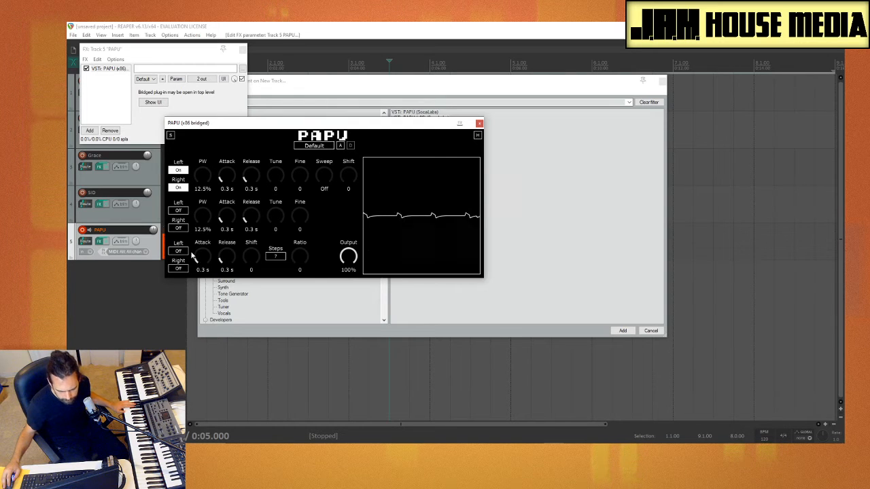
Set the first channel's pulse width to 50% in PAPU and close the instrument browser and FX chain windows
{"action": "left_click_drag", "start_coordinate": [199, 178], "coordinate": [203, 162]}
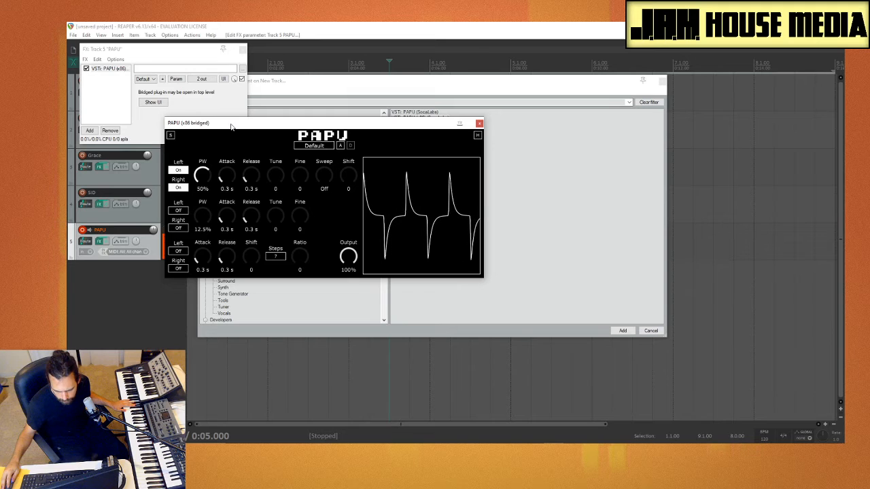
{"action": "left_click_drag", "start_coordinate": [232, 126], "coordinate": [241, 106]}
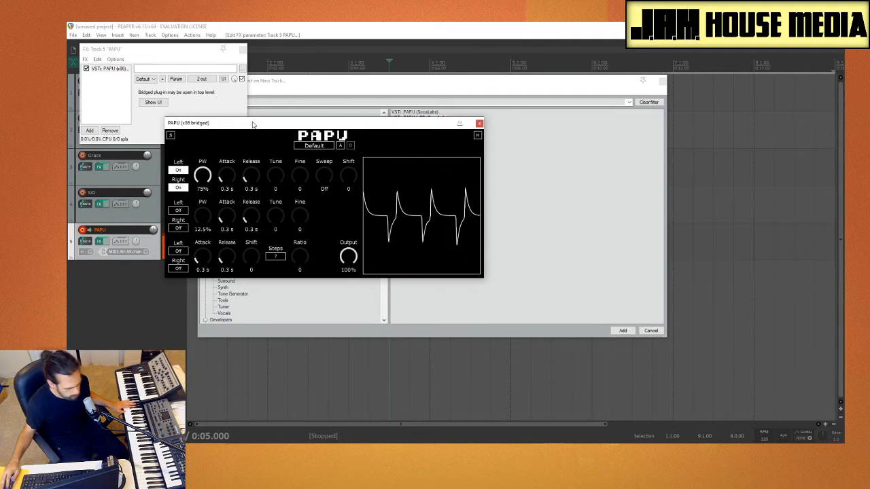
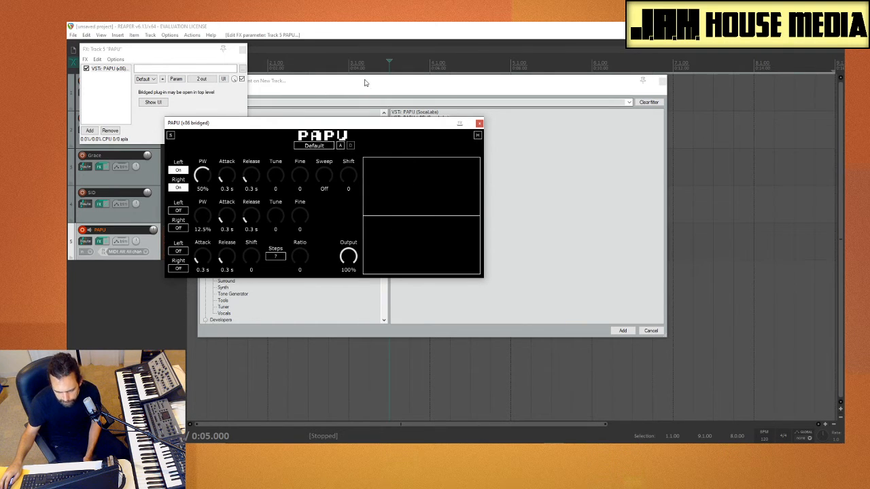
{"action": "left_click_drag", "start_coordinate": [365, 82], "coordinate": [235, 272]}
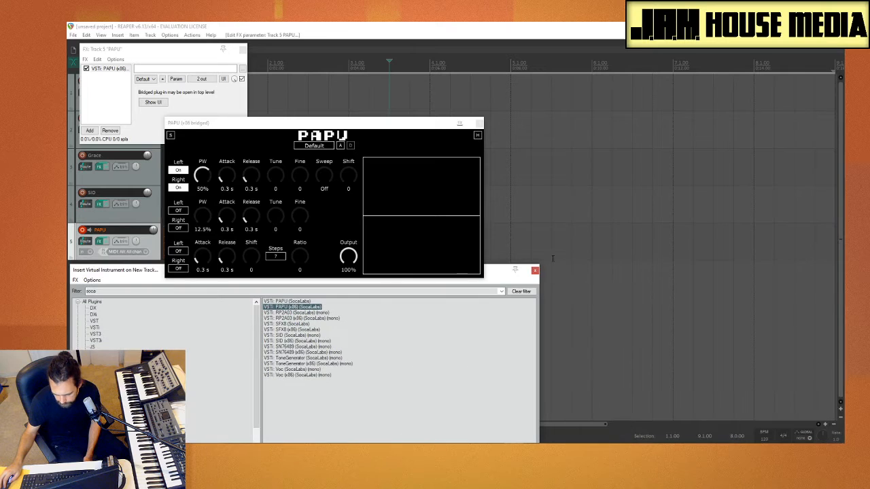
{"action": "left_click", "coordinate": [535, 272]}
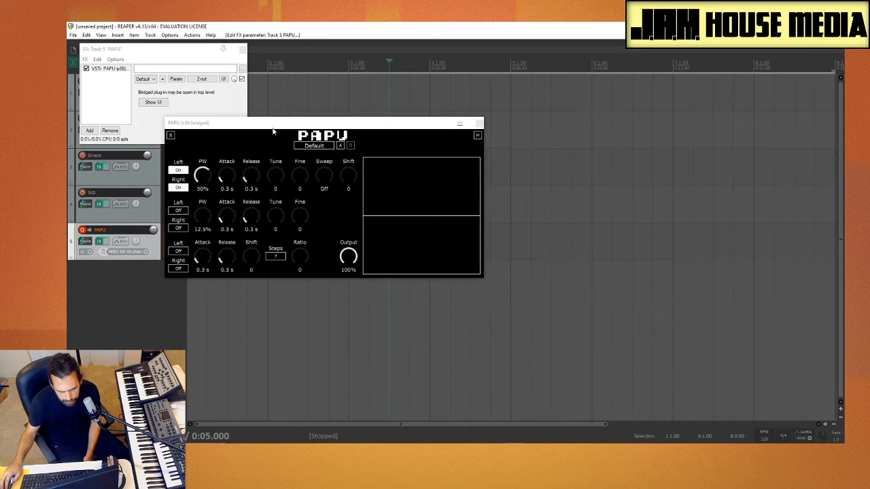
{"action": "left_click", "coordinate": [243, 49]}
{"action": "left_click_drag", "start_coordinate": [244, 127], "coordinate": [451, 112]}
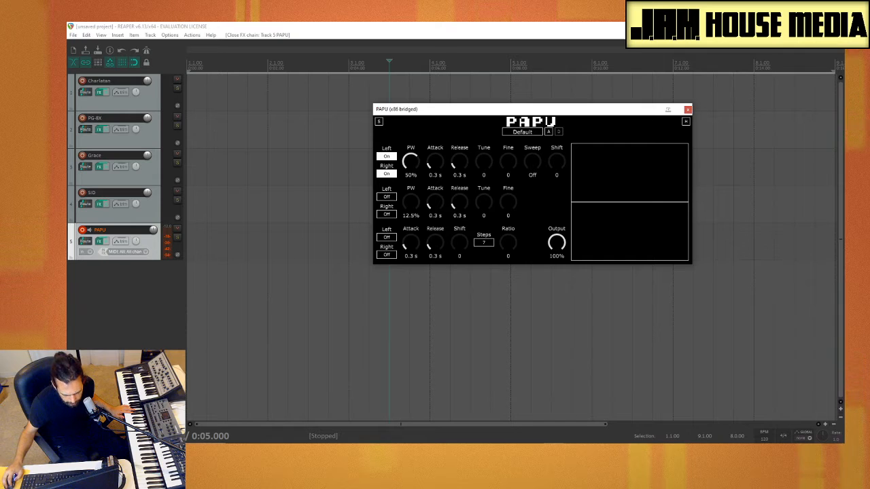
Record a MIDI take on the PAPU track from the project start with the metronome on, and save the recorded file
{"action": "left_click", "coordinate": [77, 436]}
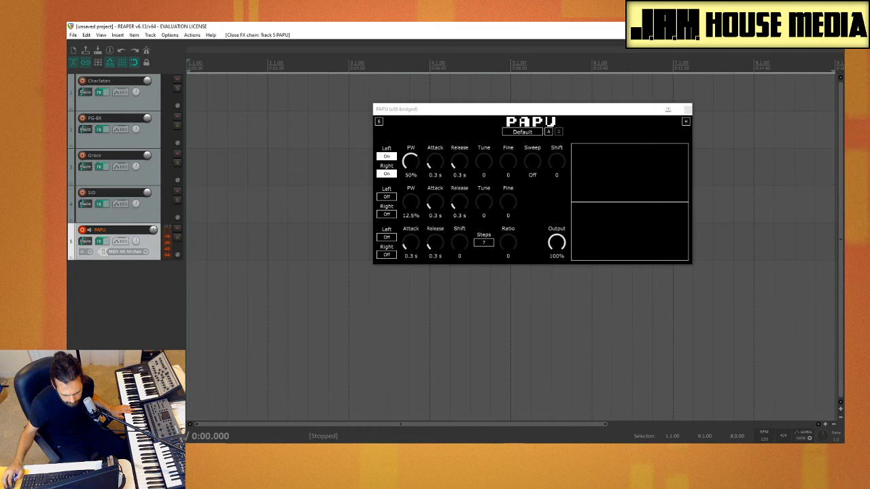
{"action": "left_click", "coordinate": [146, 50]}
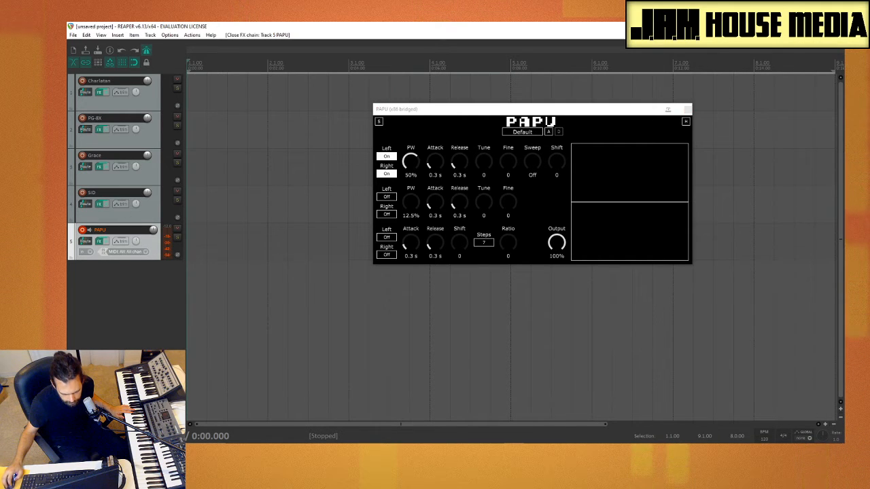
{"action": "key", "text": "ctrl+r"}
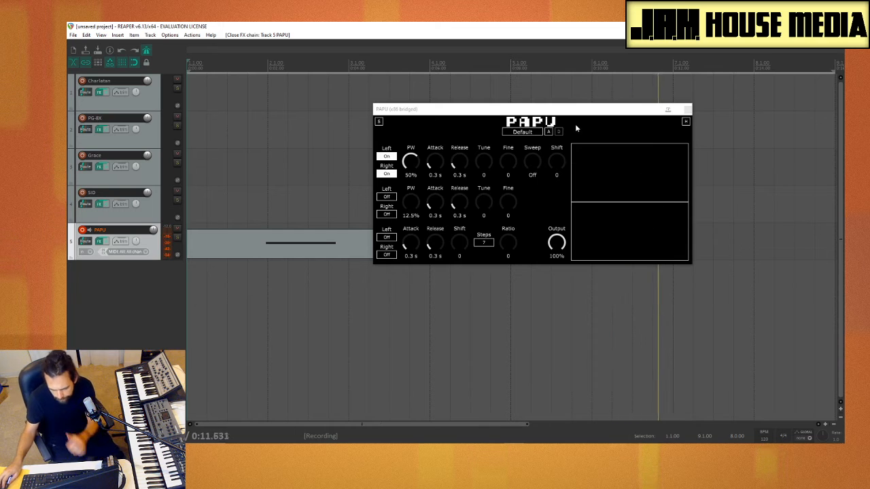
{"action": "key", "text": "space"}
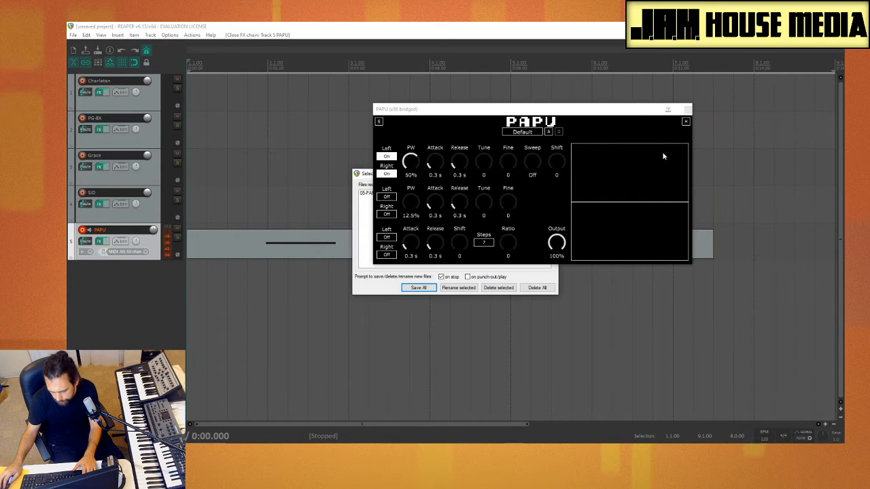
{"action": "left_click", "coordinate": [687, 109]}
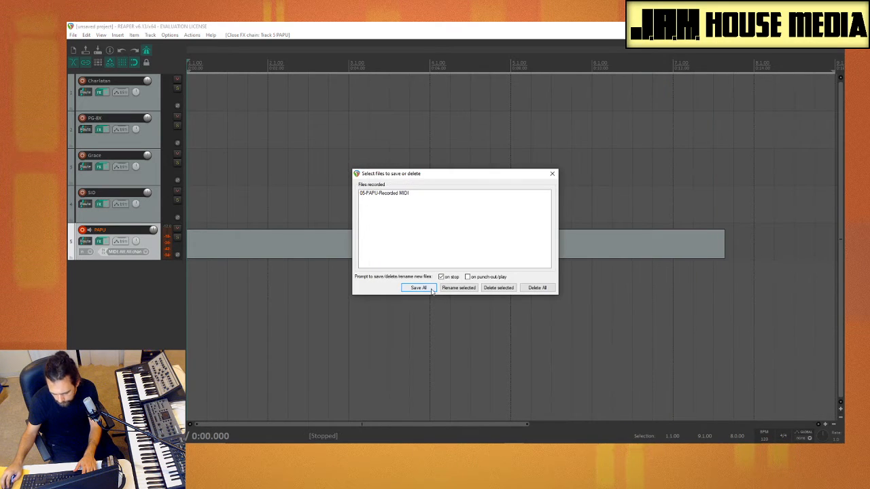
{"action": "key", "text": "Return"}
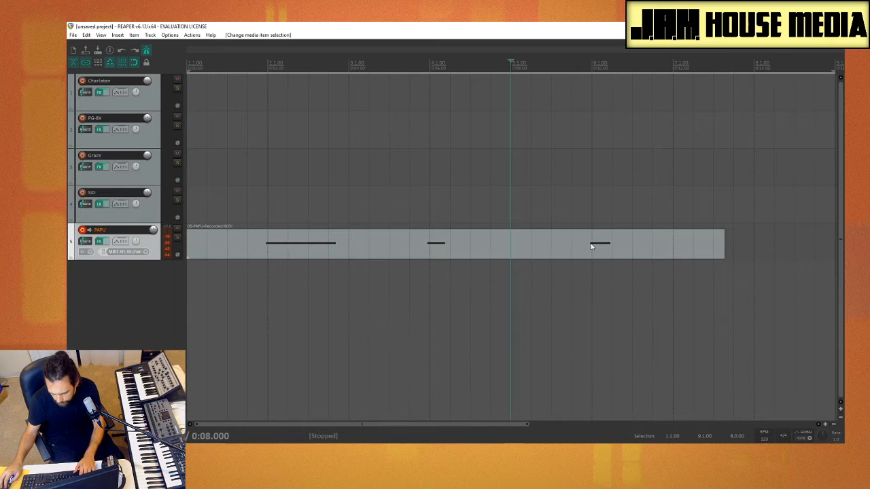
Open the recorded PAPU item in the MIDI editor, move its first note to C4 at bar 1 and shorten it to half a bar
{"action": "left_click", "coordinate": [303, 247]}
{"action": "double_click", "coordinate": [302, 246]}
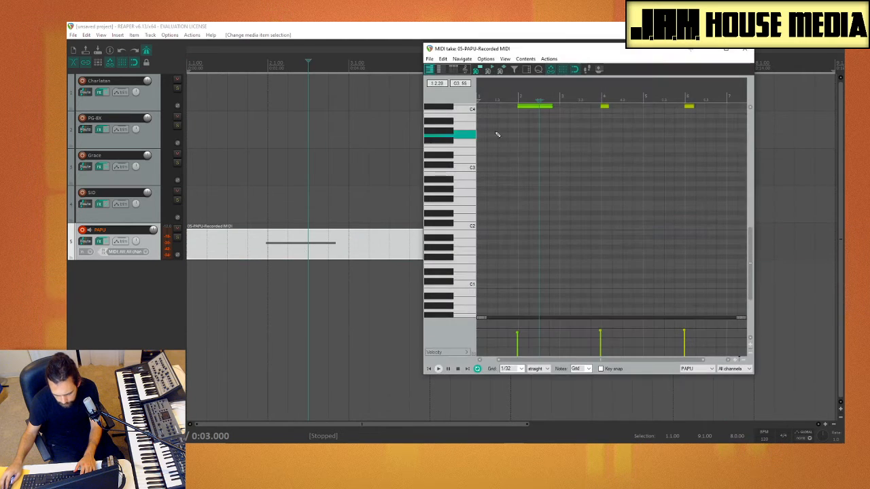
{"action": "left_click", "coordinate": [493, 109]}
{"action": "mouse_move", "coordinate": [492, 109]}
{"action": "left_mouse_down"}
{"action": "mouse_move", "coordinate": [484, 113]}
{"action": "mouse_move", "coordinate": [495, 119]}
{"action": "left_mouse_up"}
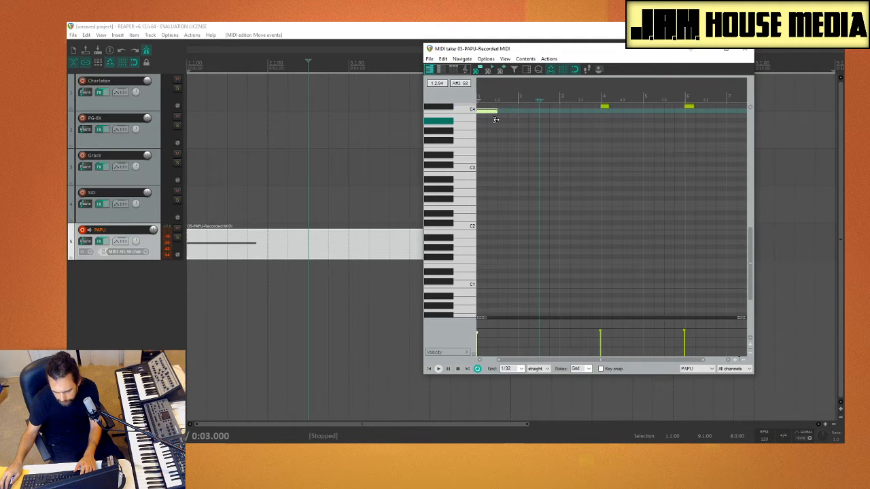
{"action": "key", "text": "ctrl+q"}
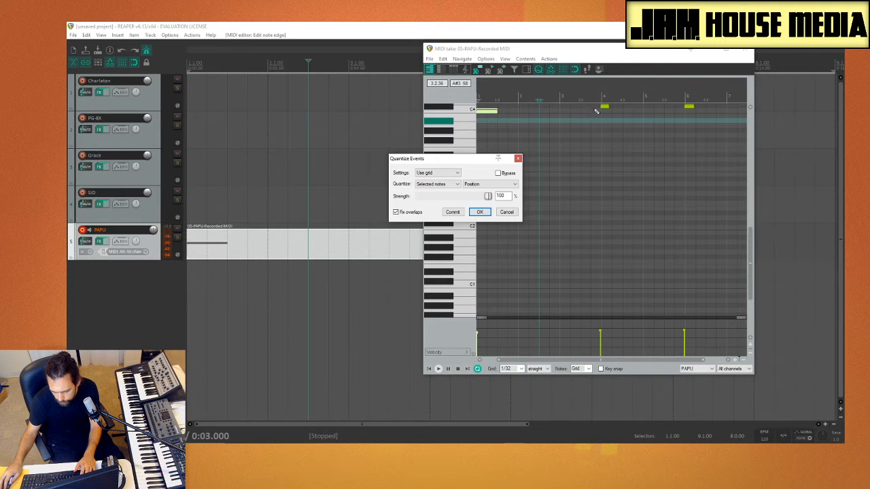
{"action": "left_click", "coordinate": [518, 159]}
{"action": "left_click", "coordinate": [606, 107]}
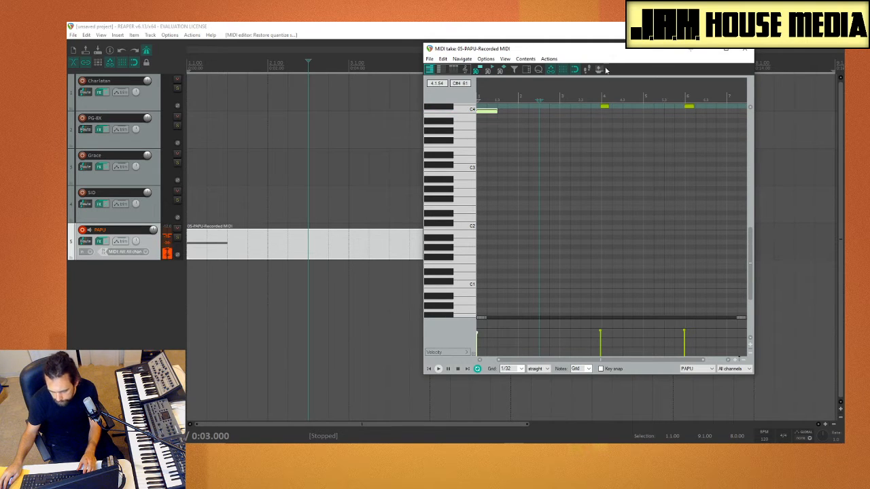
Delete the two remaining recorded notes at bars 4 and 6 of the PAPU MIDI take
{"action": "scroll", "coordinate": [598, 196], "scroll_direction": "down", "scroll_amount": 3}
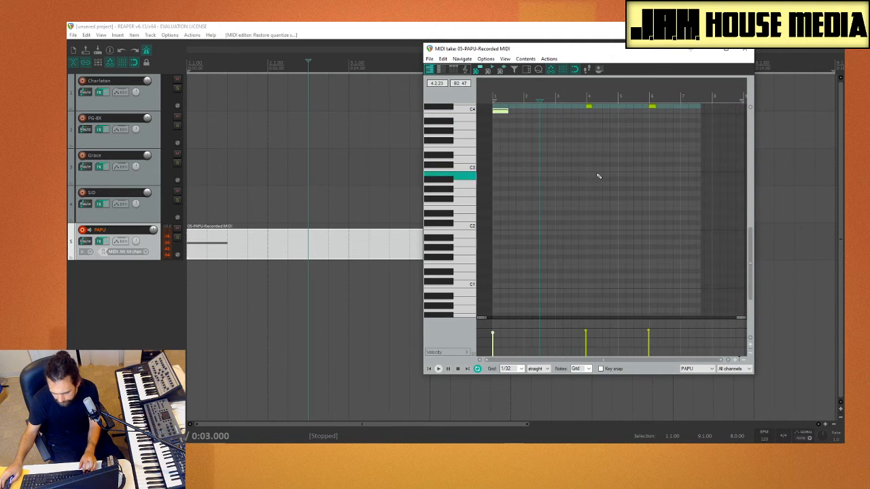
{"action": "scroll", "coordinate": [596, 173], "scroll_direction": "right", "scroll_amount": 1}
{"action": "scroll", "coordinate": [581, 174], "scroll_direction": "up", "scroll_amount": 3}
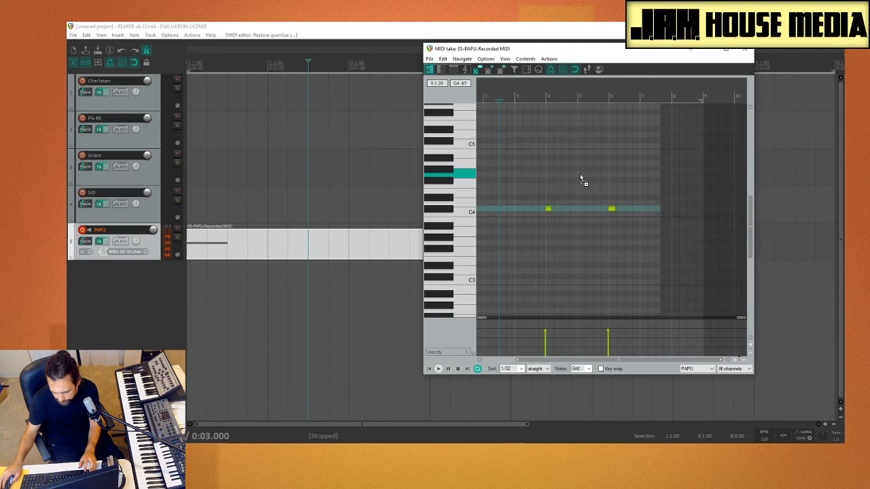
{"action": "double_click", "coordinate": [549, 209]}
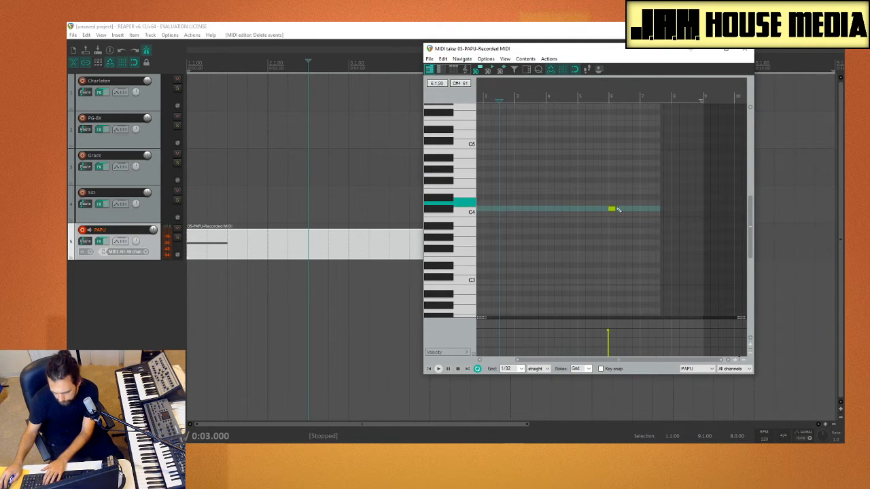
{"action": "double_click", "coordinate": [611, 210]}
{"action": "scroll", "coordinate": [527, 246], "scroll_direction": "down", "scroll_amount": 3}
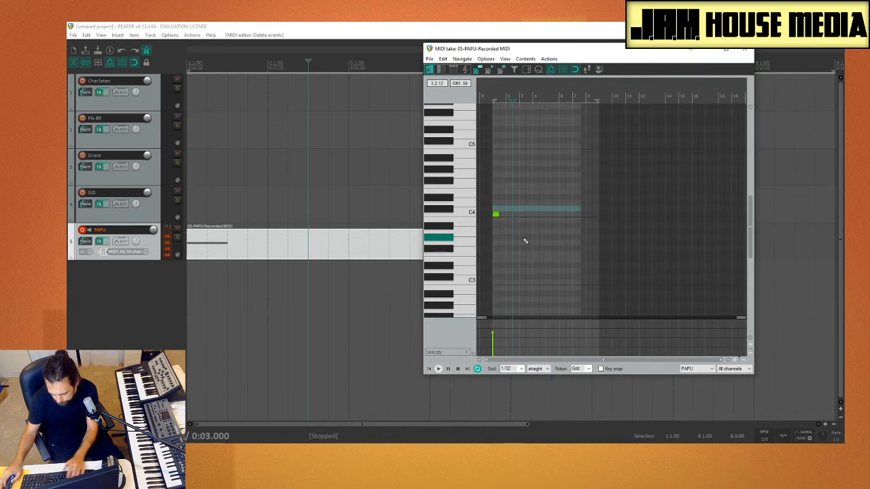
Select and reposition the C4 note at bar 1 of the PAPU MIDI take, and close the MIDI editor
{"action": "left_click", "coordinate": [496, 216]}
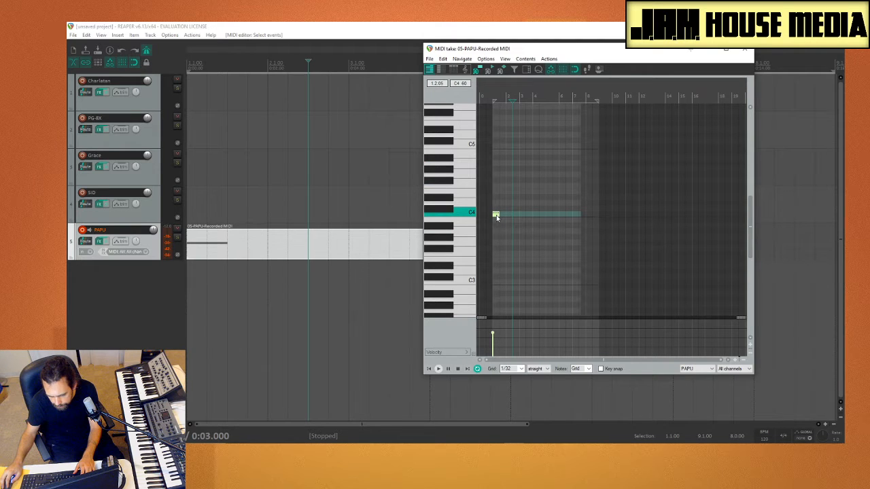
{"action": "left_click_drag", "start_coordinate": [489, 219], "coordinate": [489, 219]}
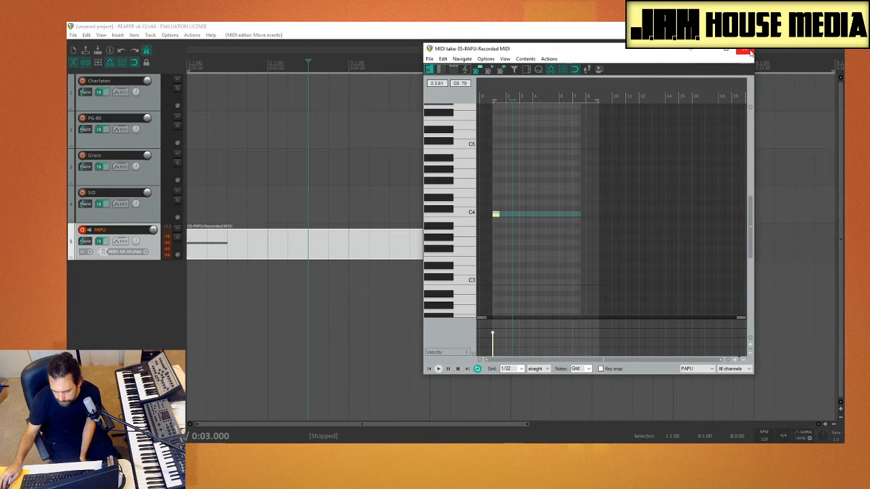
{"action": "left_click", "coordinate": [745, 51]}
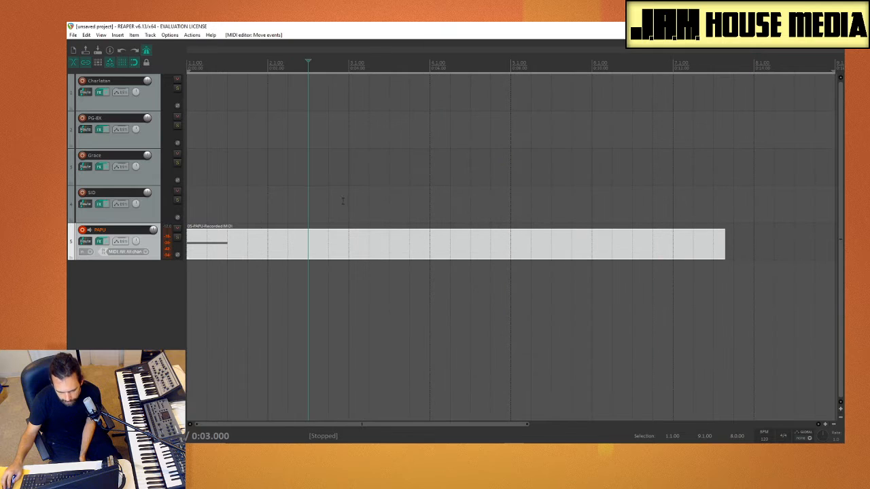
Try rendering the PAPU MIDI item as a new take
{"action": "right_click", "coordinate": [203, 235]}
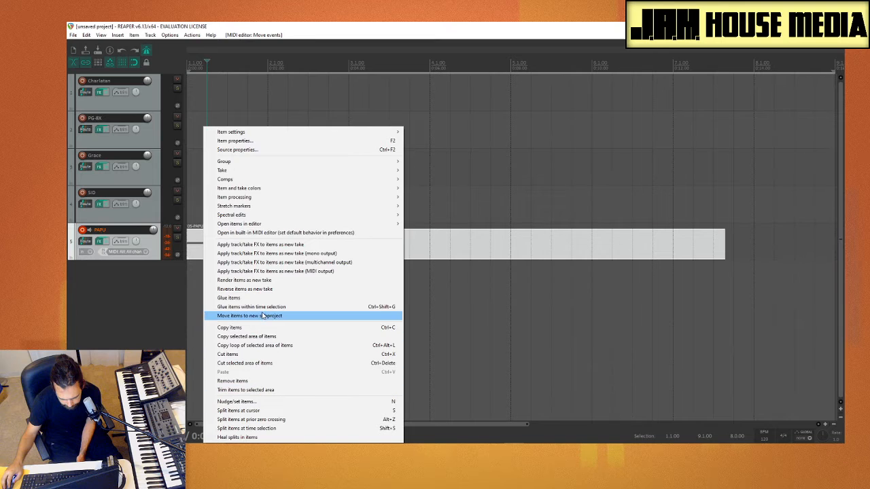
{"action": "left_click", "coordinate": [299, 283]}
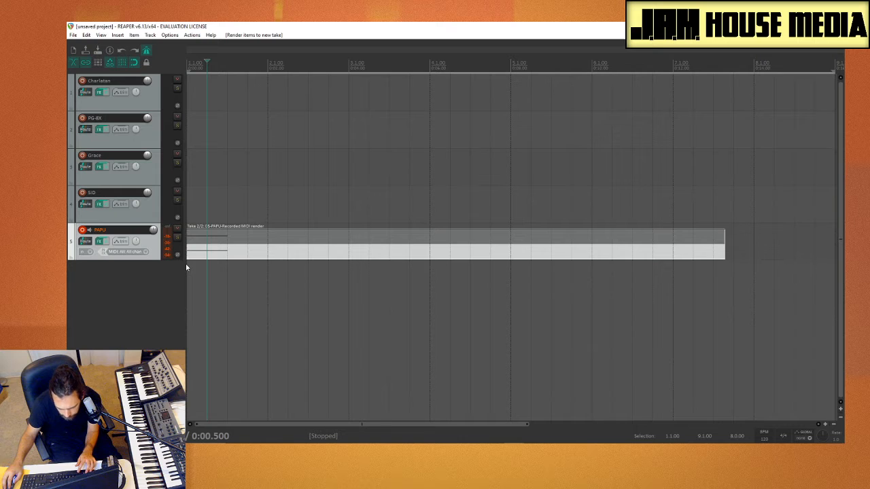
{"action": "left_click", "coordinate": [210, 248]}
Apply the track FX to the PAPU MIDI item as a new take, and make the rendered audio take active
{"action": "right_click", "coordinate": [210, 249]}
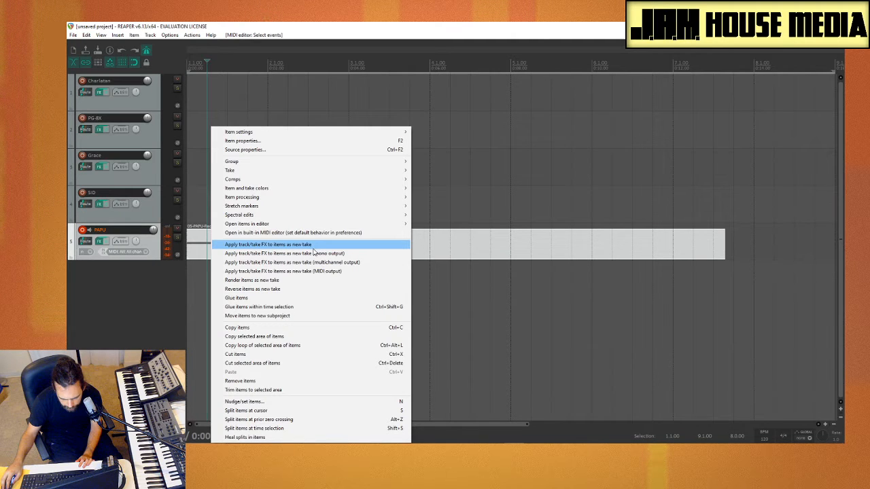
{"action": "left_click", "coordinate": [349, 258]}
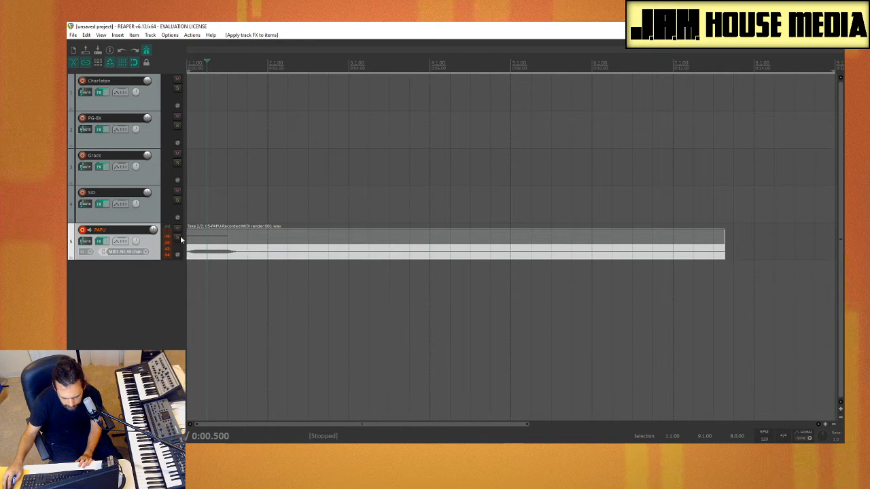
{"action": "left_click", "coordinate": [215, 238]}
{"action": "left_click", "coordinate": [207, 253]}
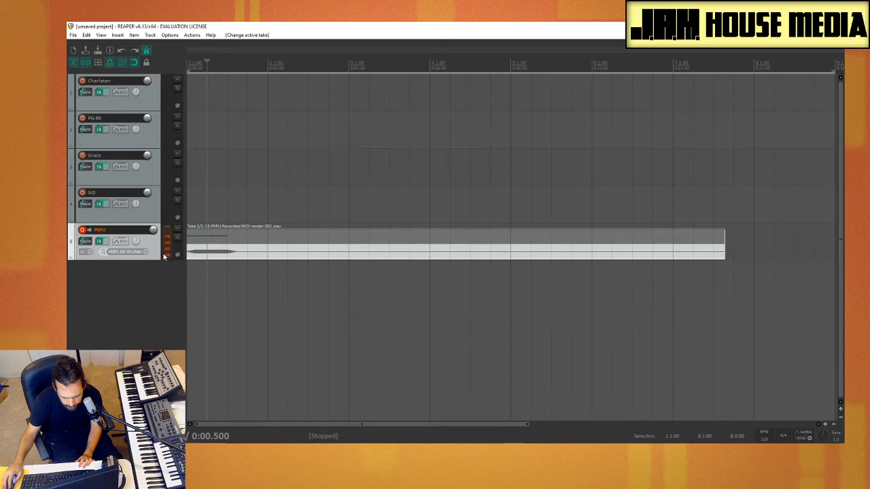
Move the rendered PAPU item along its track to beat 2 of bar 5
{"action": "right_click", "coordinate": [205, 255]}
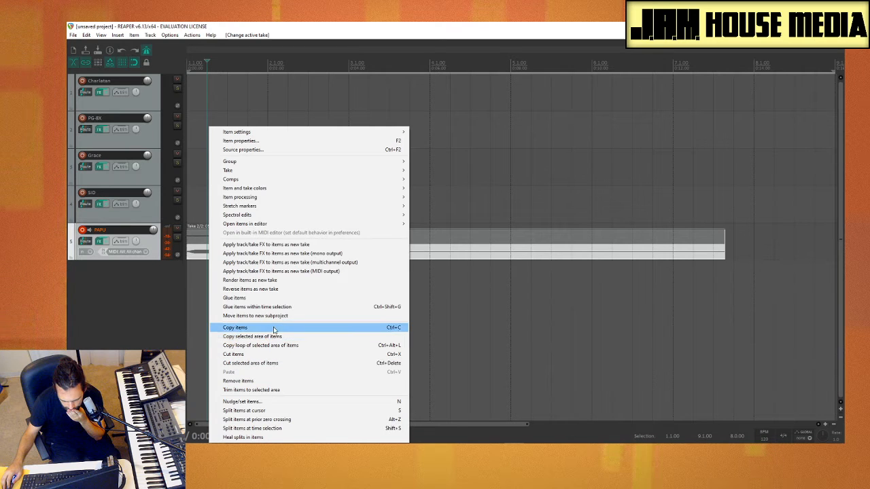
{"action": "left_click", "coordinate": [573, 291]}
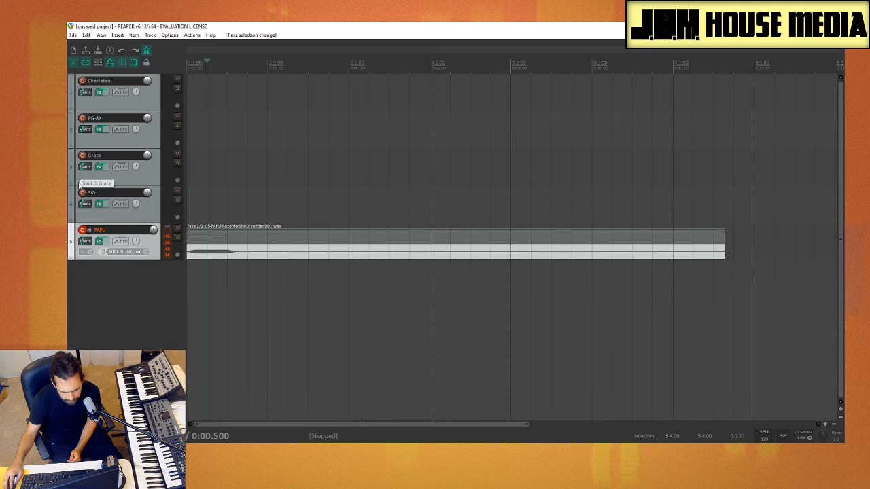
{"action": "left_click_drag", "start_coordinate": [230, 248], "coordinate": [574, 249]}
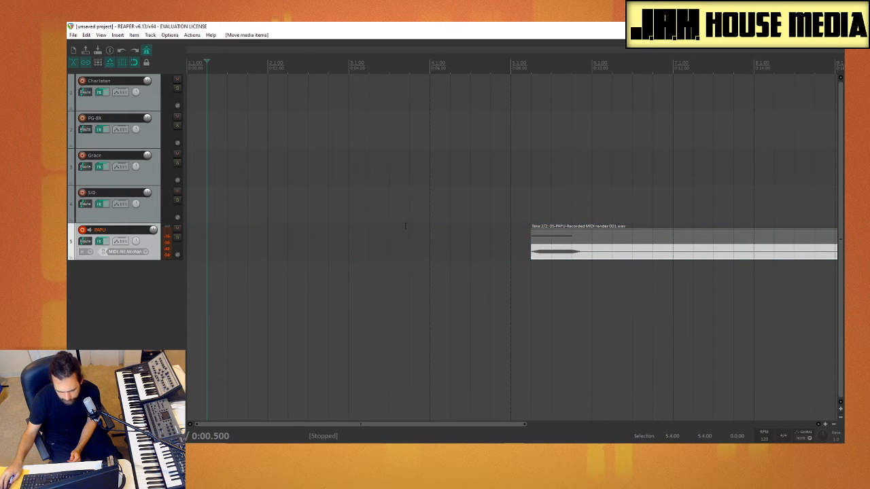
Open the Grace track's FX chain, close the Mverb2020 window and show the Grace instrument's interface
{"action": "left_click", "coordinate": [84, 183]}
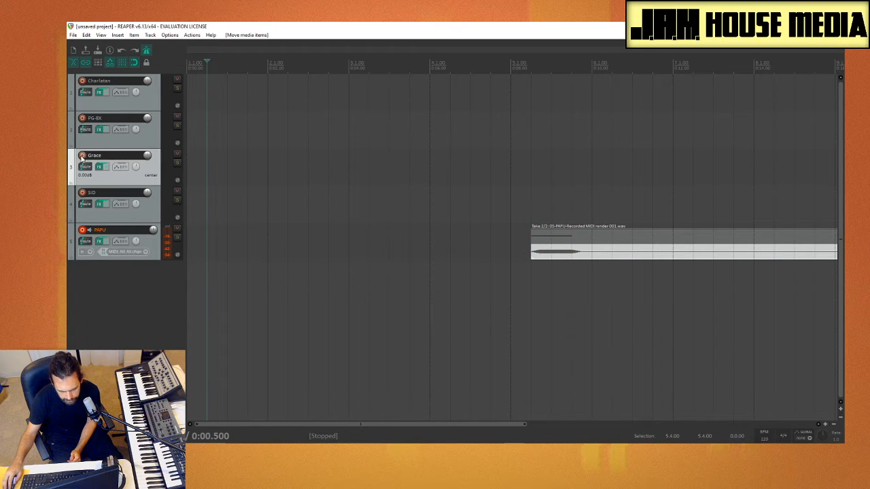
{"action": "left_click", "coordinate": [98, 167]}
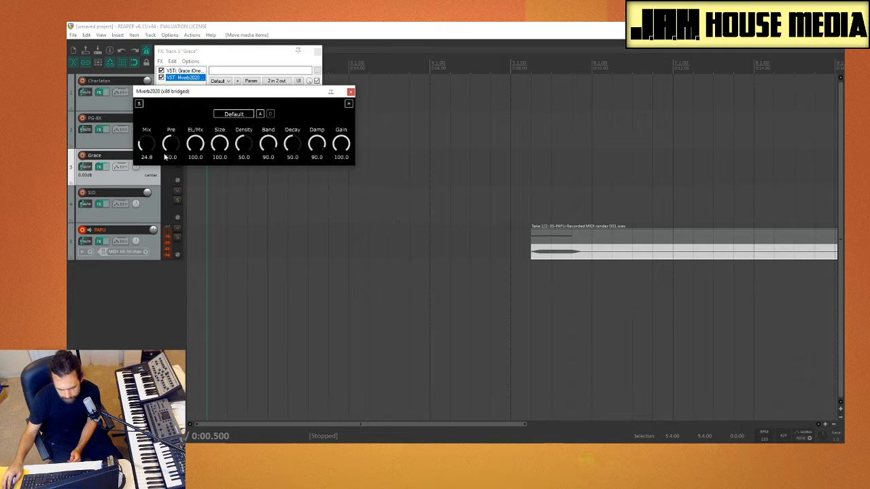
{"action": "left_click", "coordinate": [350, 91]}
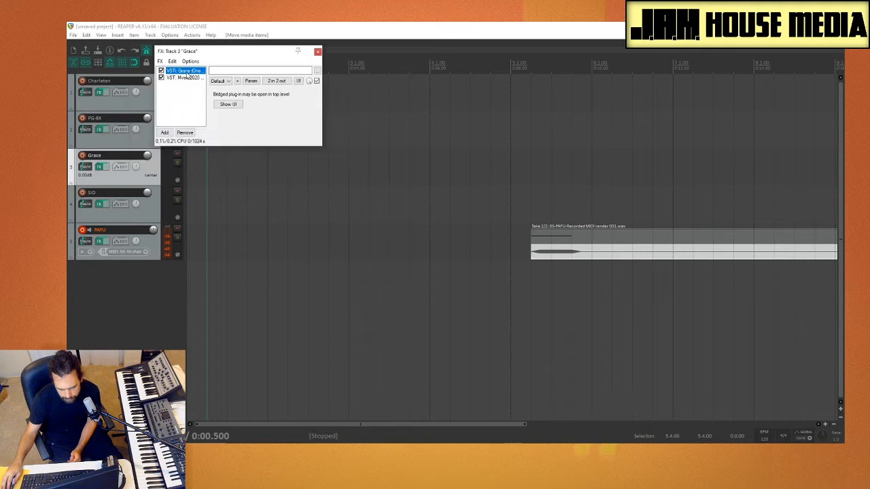
{"action": "left_click", "coordinate": [185, 72]}
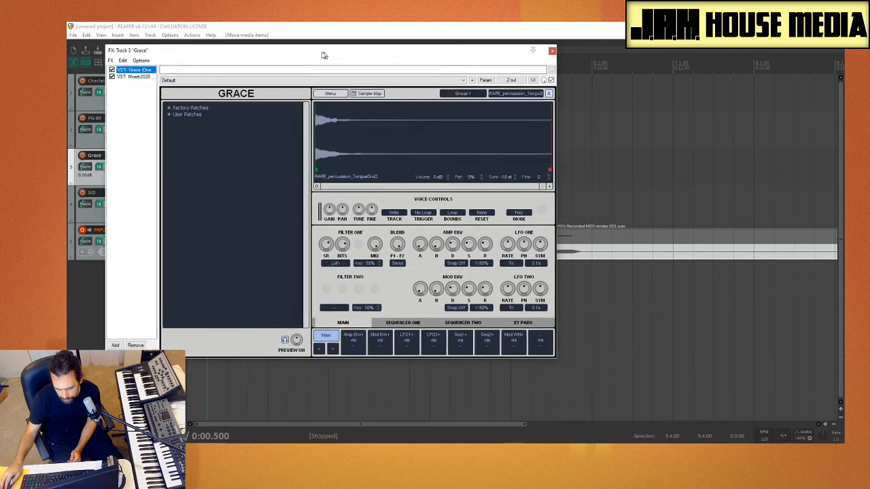
Try to drop the rendered PAPU audio item onto Grace's sample display, and return it to the PAPU track
{"action": "left_click_drag", "start_coordinate": [573, 253], "coordinate": [370, 146]}
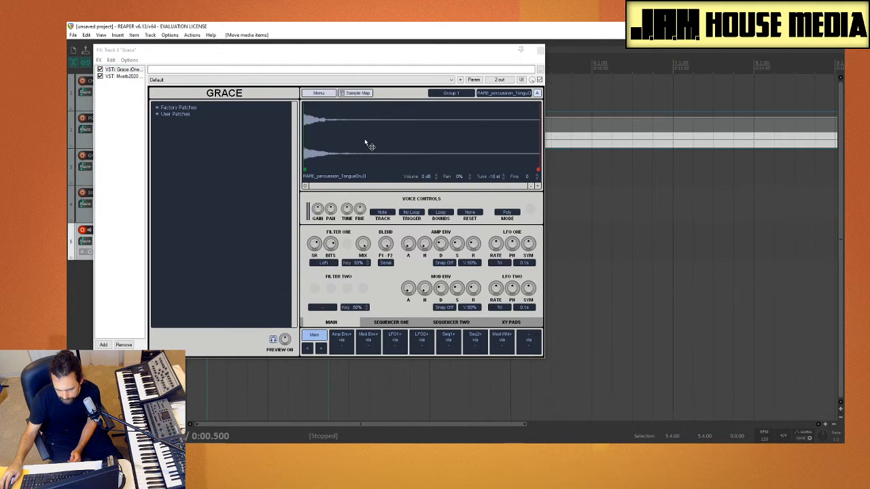
{"action": "left_click_drag", "start_coordinate": [571, 143], "coordinate": [615, 250]}
{"action": "left_click_drag", "start_coordinate": [563, 256], "coordinate": [622, 254]}
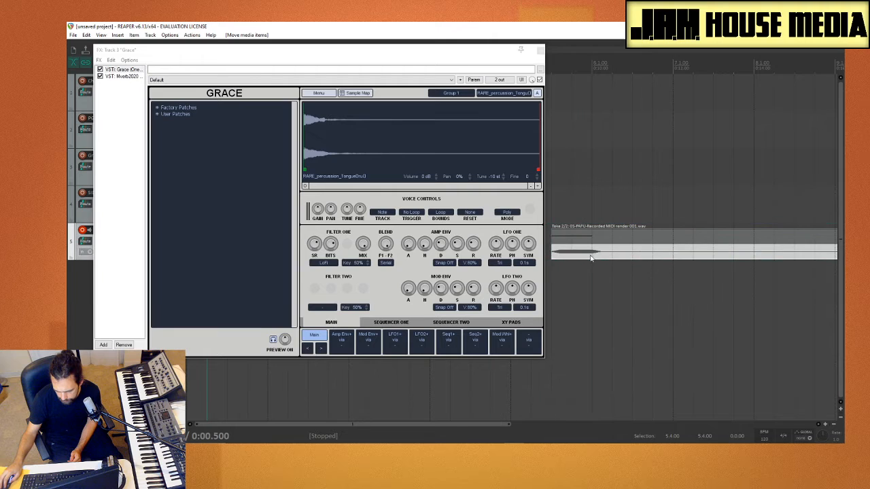
{"action": "right_click", "coordinate": [584, 256]}
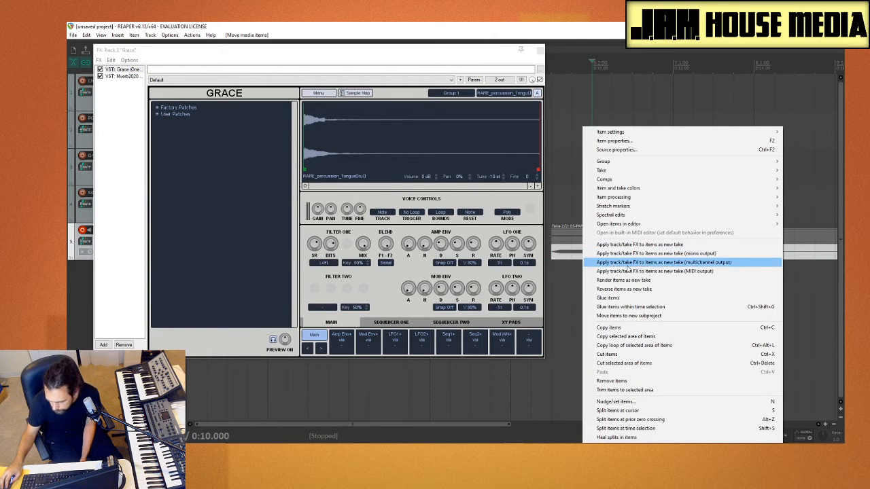
{"action": "mouse_move", "coordinate": [647, 228]}
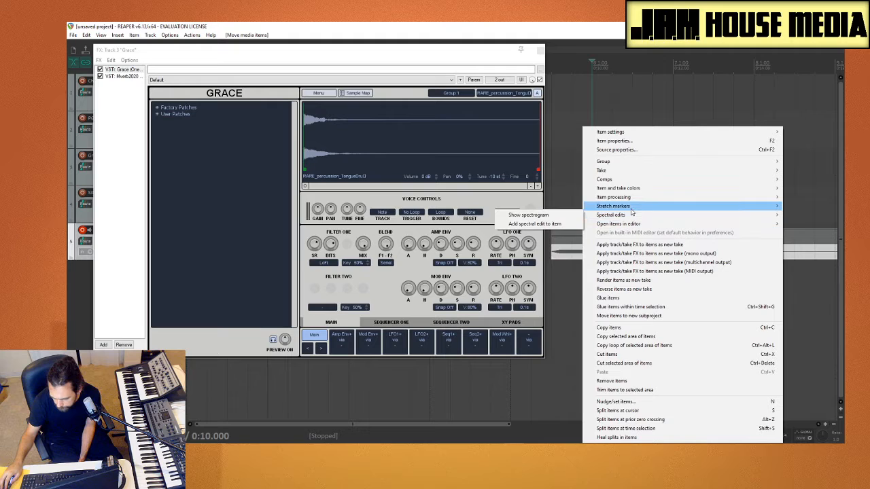
{"action": "mouse_move", "coordinate": [631, 199]}
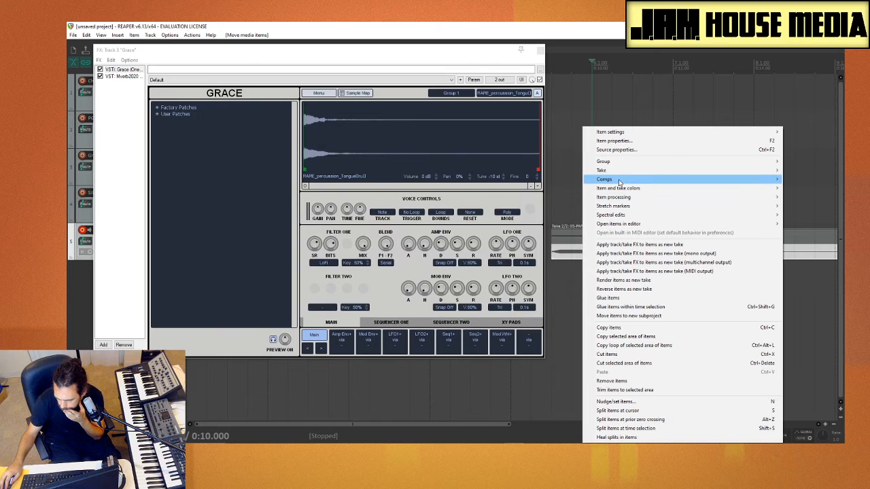
{"action": "mouse_move", "coordinate": [620, 172]}
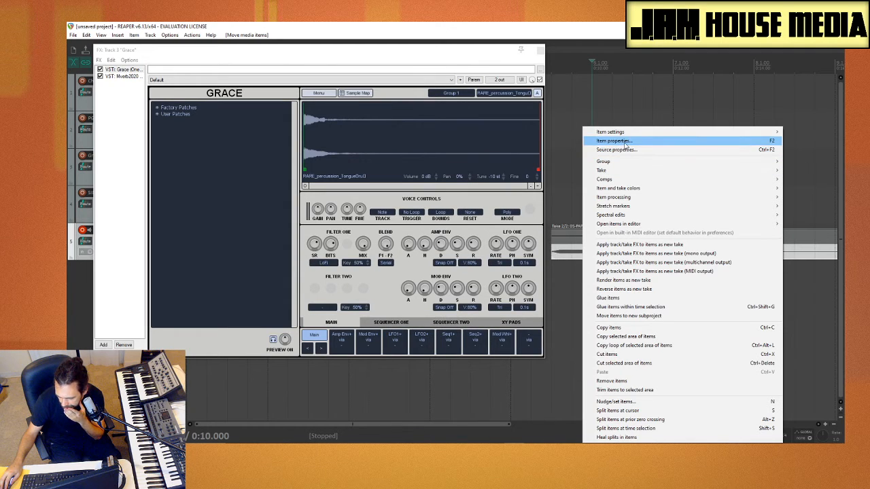
{"action": "mouse_move", "coordinate": [623, 133]}
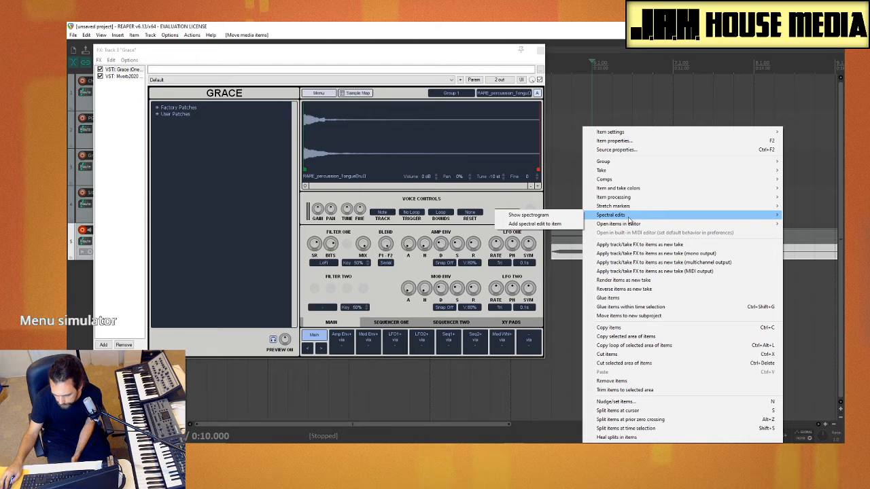
{"action": "left_click", "coordinate": [591, 263]}
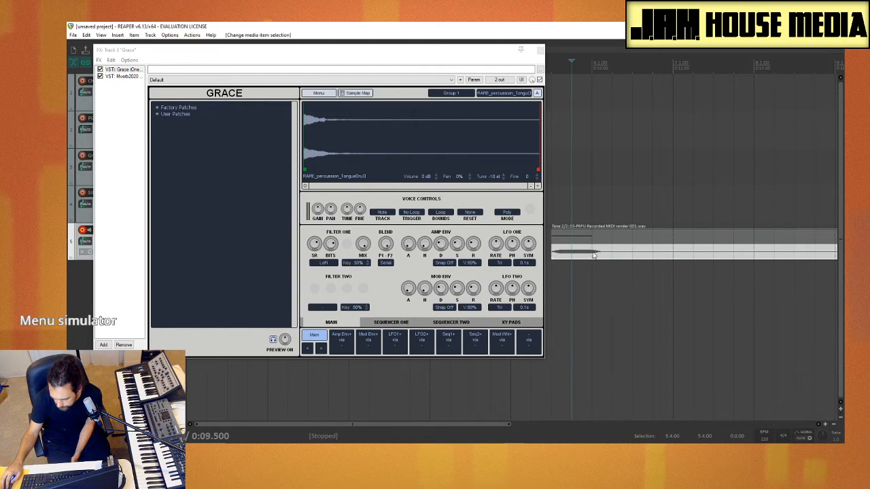
Glue the rendered PAPU item into a single audio item
{"action": "left_click", "coordinate": [583, 258]}
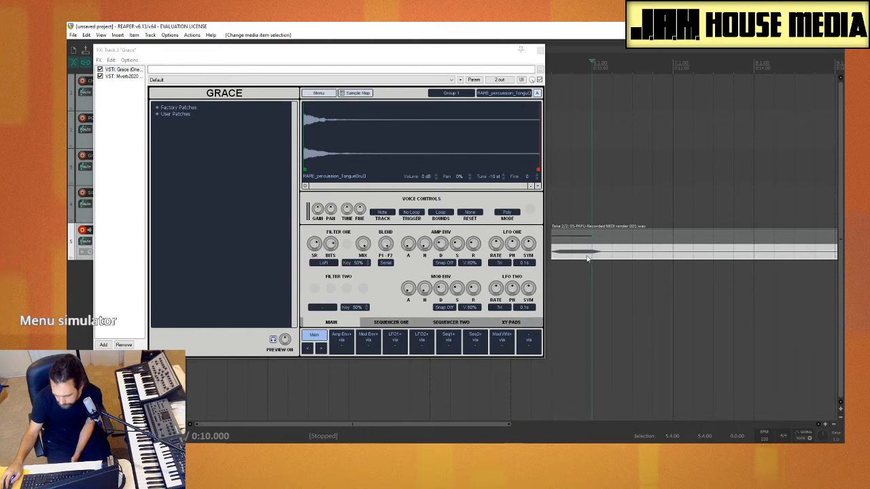
{"action": "mouse_move", "coordinate": [590, 254]}
{"action": "left_mouse_down"}
{"action": "mouse_move", "coordinate": [586, 260]}
{"action": "mouse_move", "coordinate": [429, 146]}
{"action": "mouse_move", "coordinate": [575, 239]}
{"action": "mouse_move", "coordinate": [578, 253]}
{"action": "left_mouse_up"}
{"action": "right_click", "coordinate": [581, 252]}
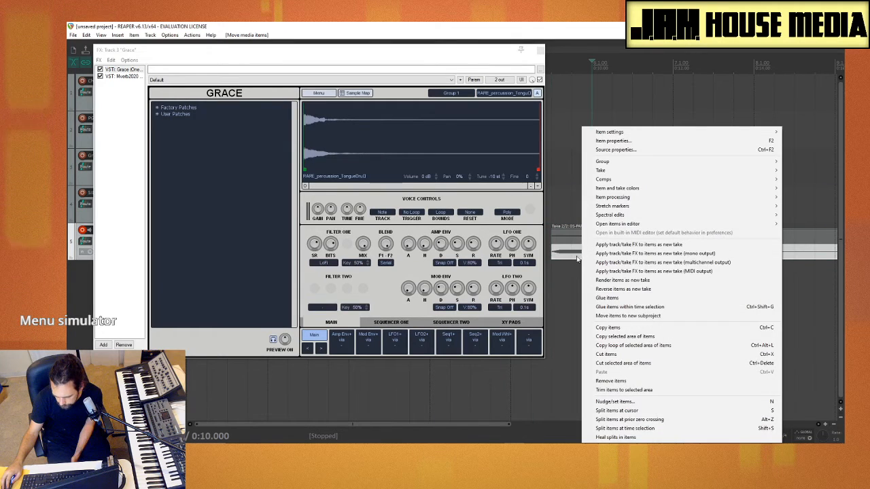
{"action": "left_click", "coordinate": [663, 298]}
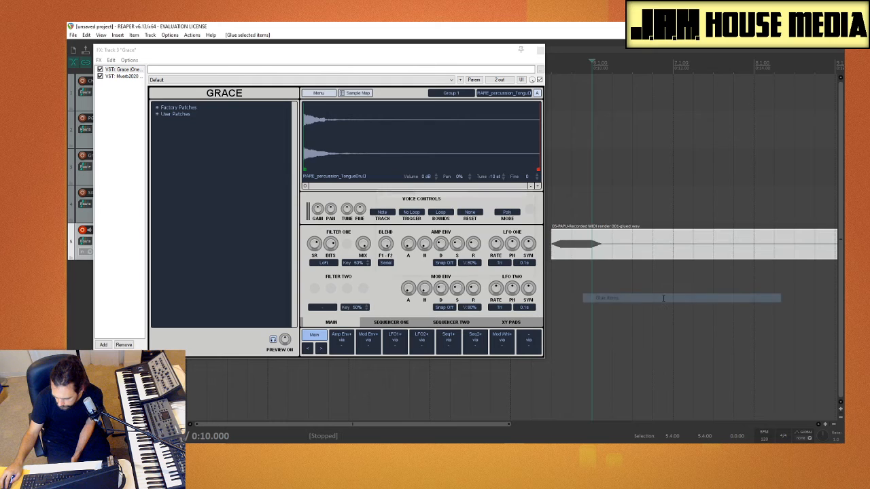
{"action": "right_click", "coordinate": [579, 247]}
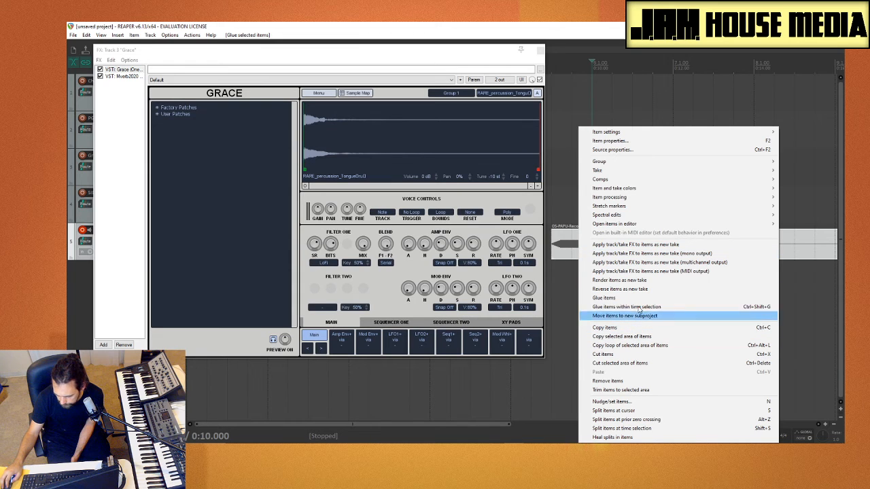
{"action": "mouse_move", "coordinate": [615, 225]}
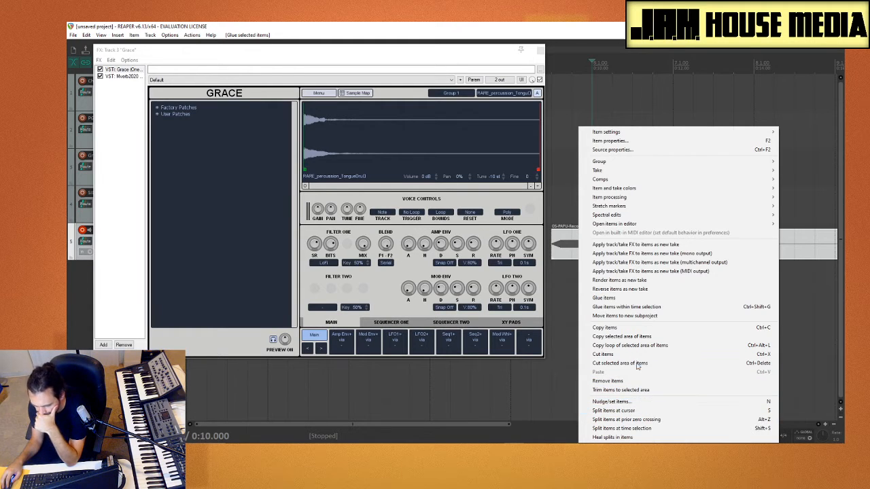
{"action": "mouse_move", "coordinate": [653, 216]}
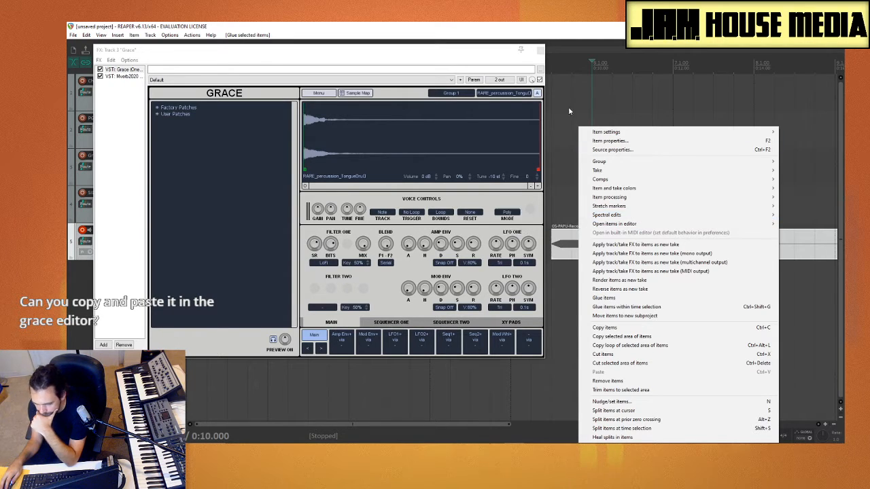
{"action": "left_click", "coordinate": [569, 111]}
Copy the glued PAPU audio item and try to paste it into Grace's sample display
{"action": "right_click", "coordinate": [577, 245]}
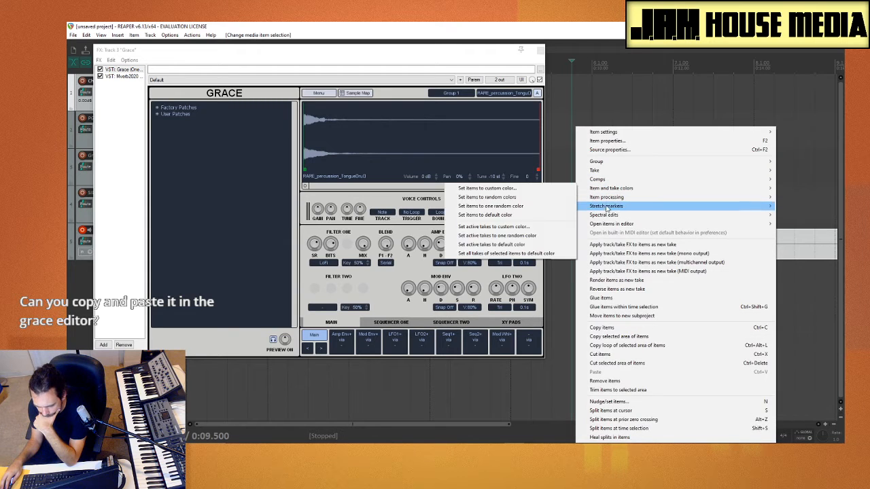
{"action": "left_click", "coordinate": [614, 328]}
{"action": "right_click", "coordinate": [395, 133]}
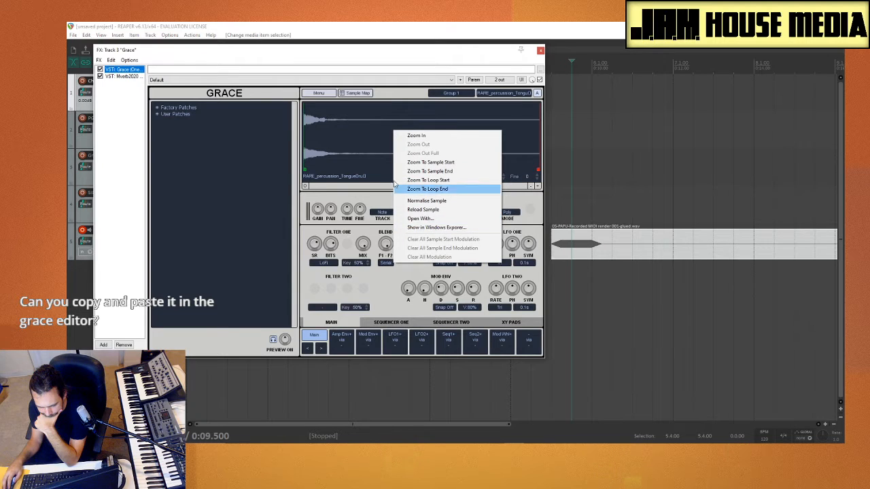
{"action": "left_click", "coordinate": [374, 140]}
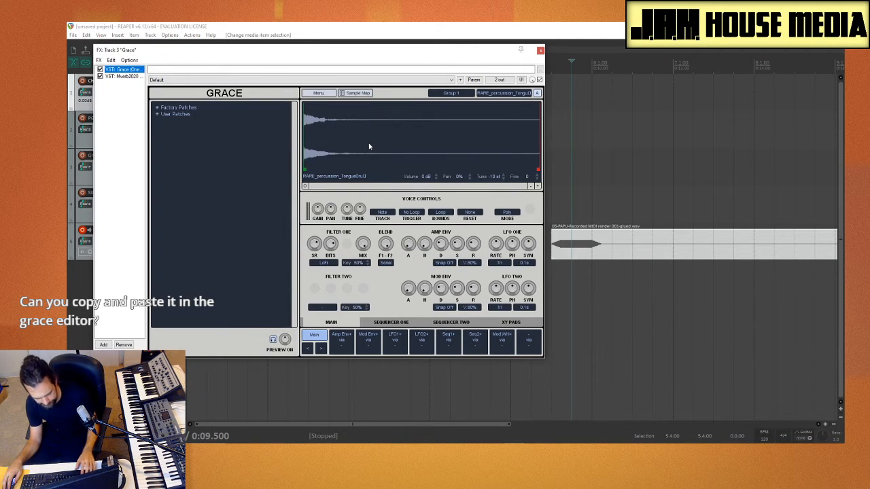
{"action": "key", "text": "ctrl+v"}
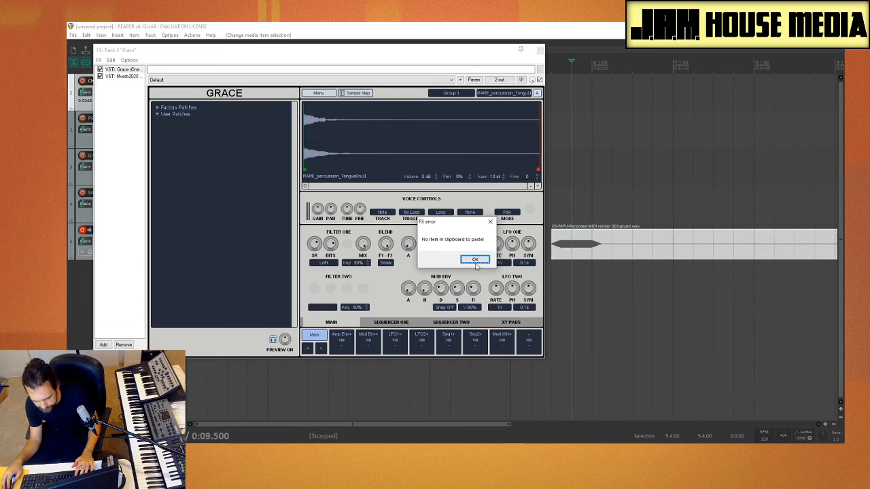
Examine the glued PAPU item's properties and its source WAV file's location and format info
{"action": "right_click", "coordinate": [623, 242]}
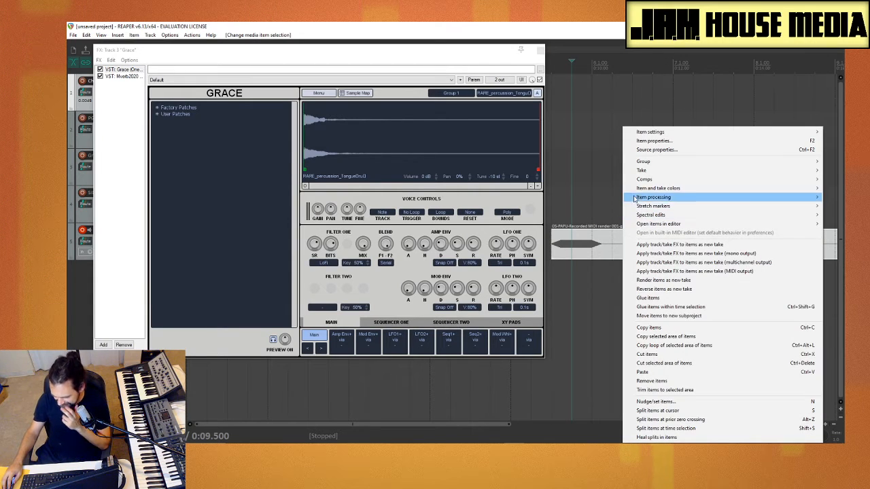
{"action": "mouse_move", "coordinate": [635, 189]}
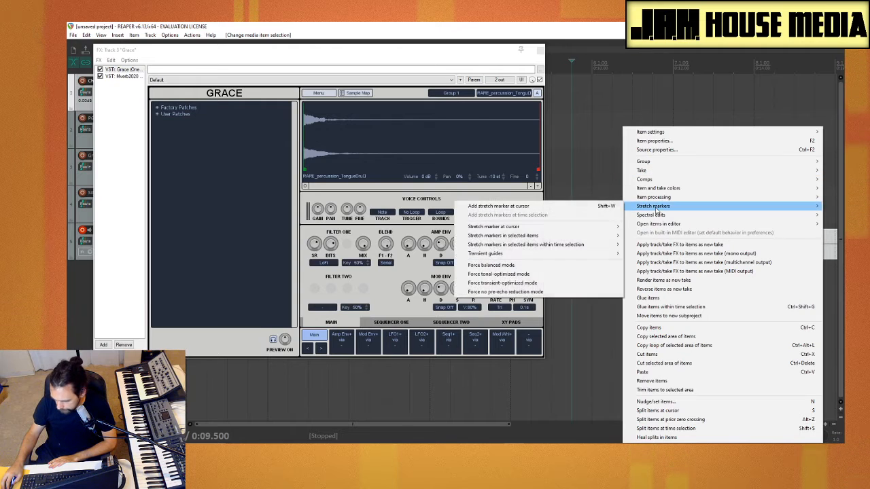
{"action": "mouse_move", "coordinate": [659, 222]}
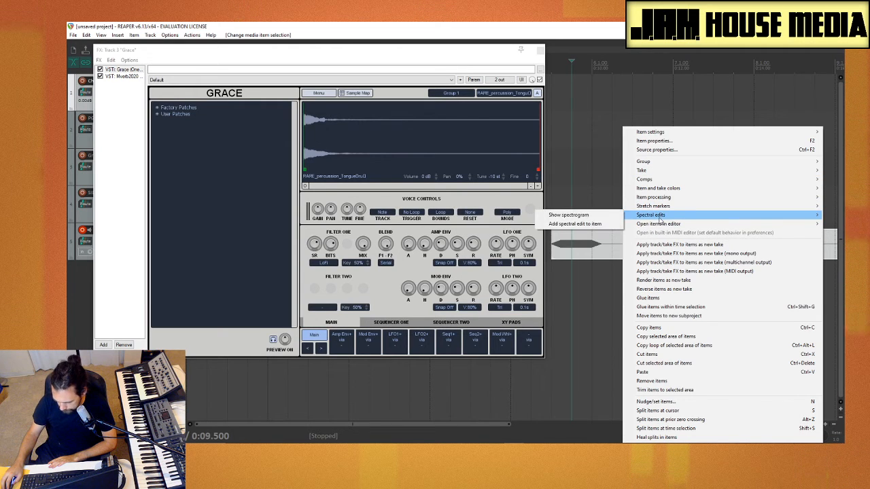
{"action": "mouse_move", "coordinate": [658, 207]}
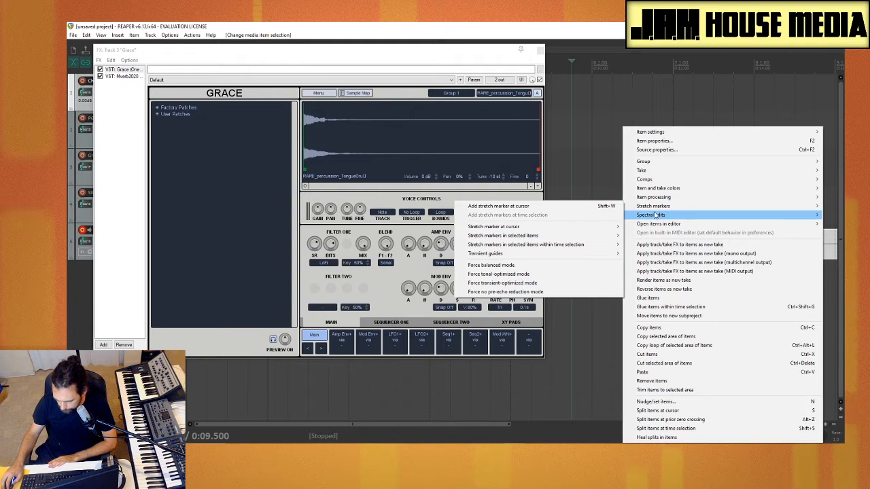
{"action": "mouse_move", "coordinate": [586, 238]}
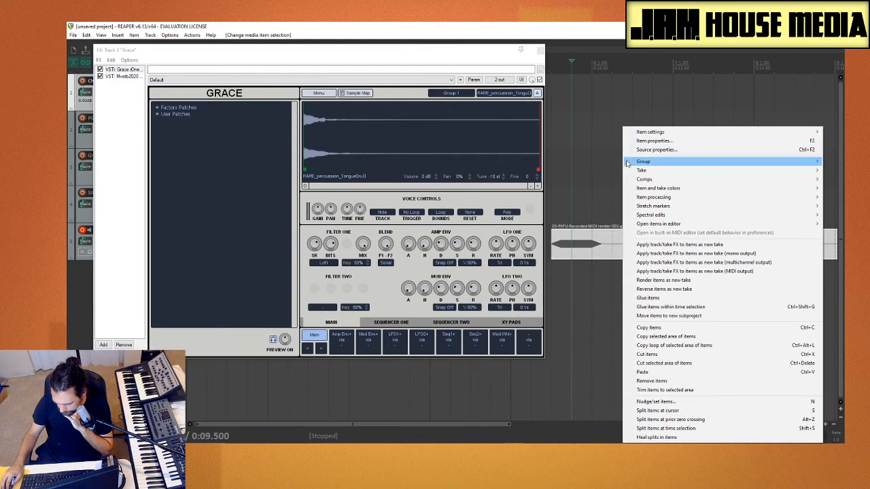
{"action": "left_click", "coordinate": [649, 141]}
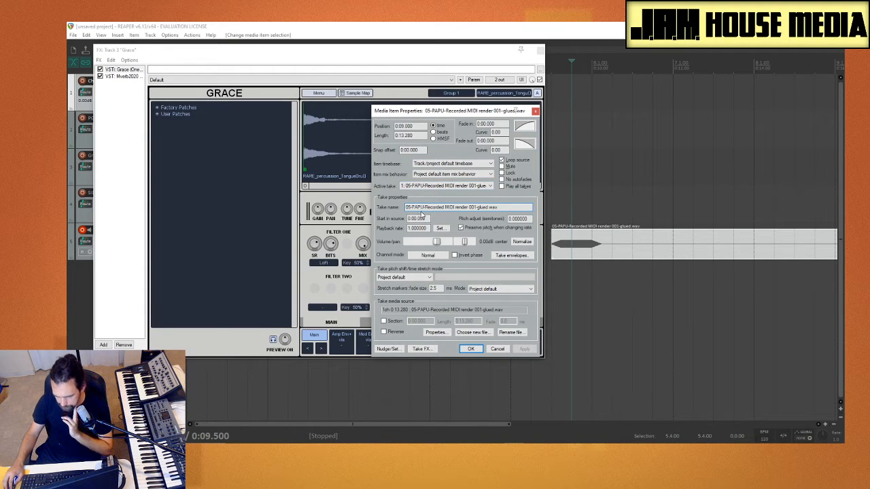
{"action": "left_click_drag", "start_coordinate": [323, 53], "coordinate": [302, 40]}
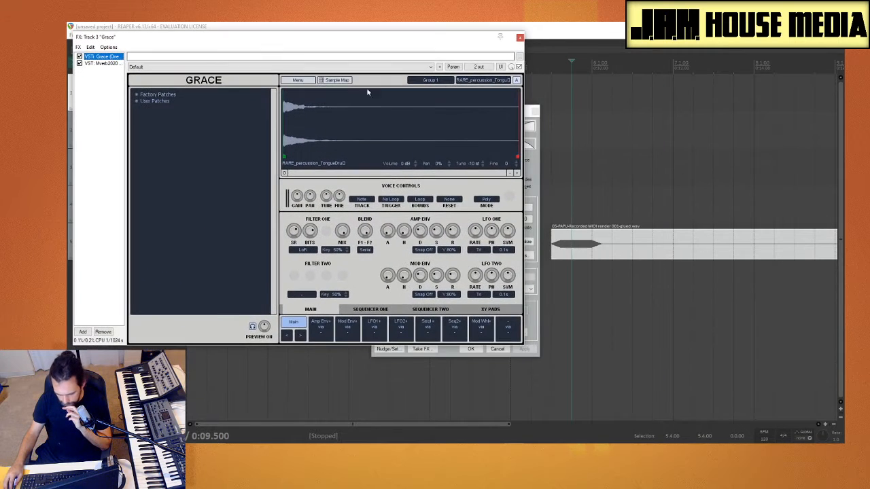
{"action": "left_click", "coordinate": [530, 119]}
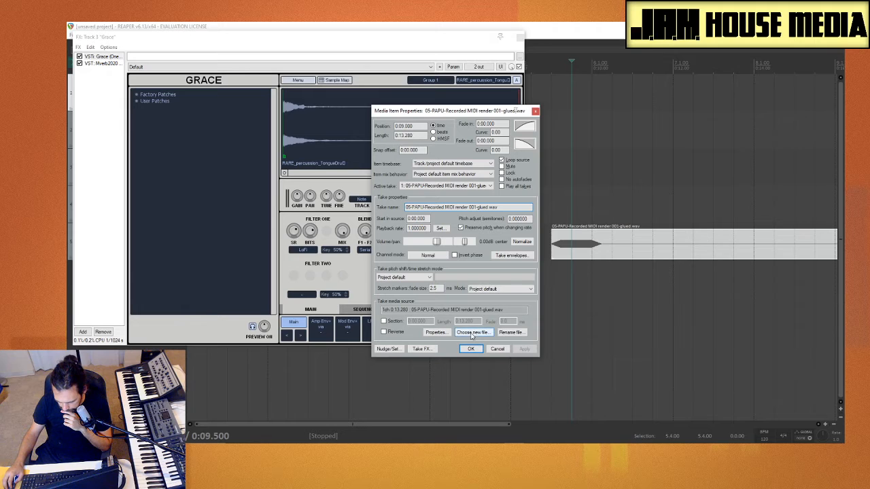
{"action": "left_click", "coordinate": [436, 333]}
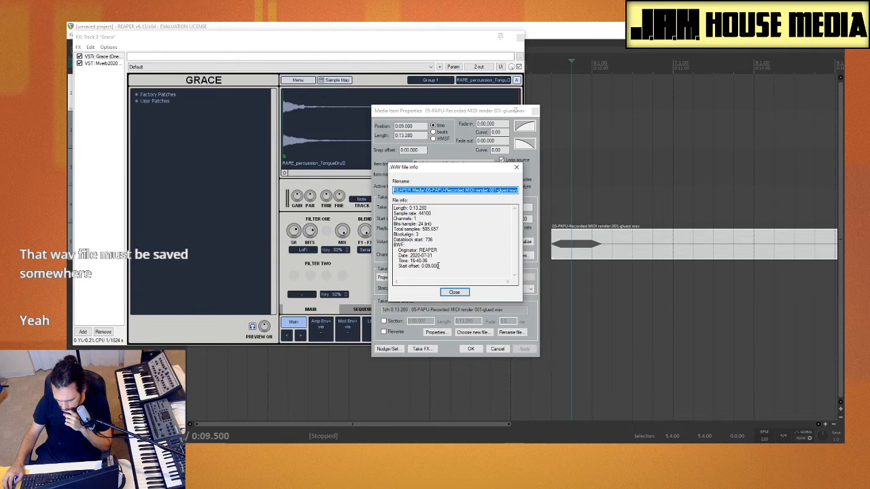
{"action": "left_click", "coordinate": [454, 293]}
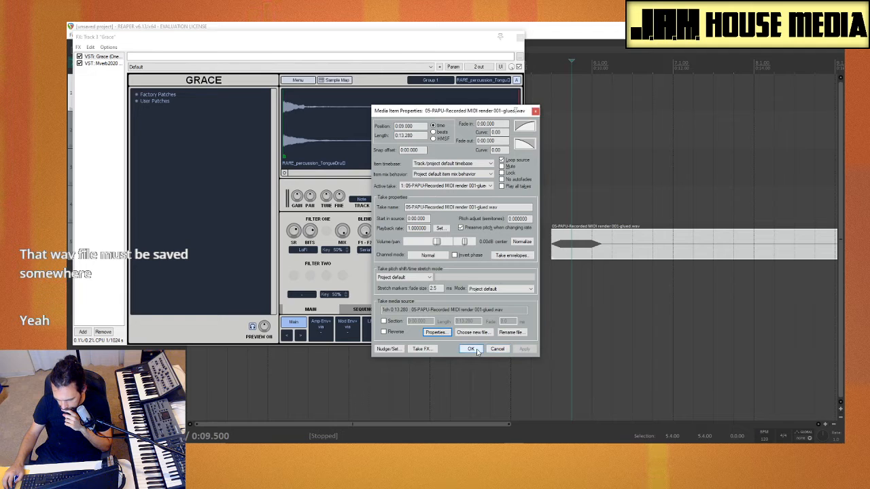
{"action": "left_click", "coordinate": [471, 349]}
Find 05-PAPU-Recorded MIDI render 001-glued.wav in the project directory with the Media Explorer and load it as Grace's sample
{"action": "left_click", "coordinate": [596, 320]}
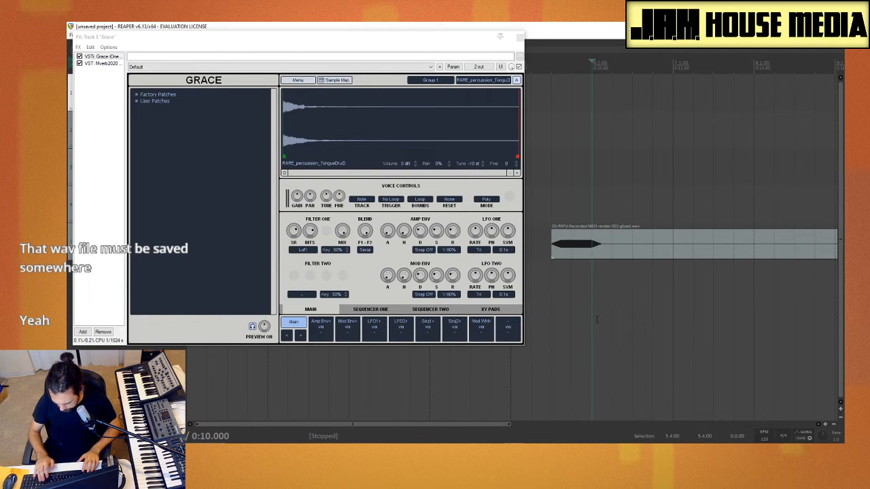
{"action": "key", "text": "ctrl+alt+x"}
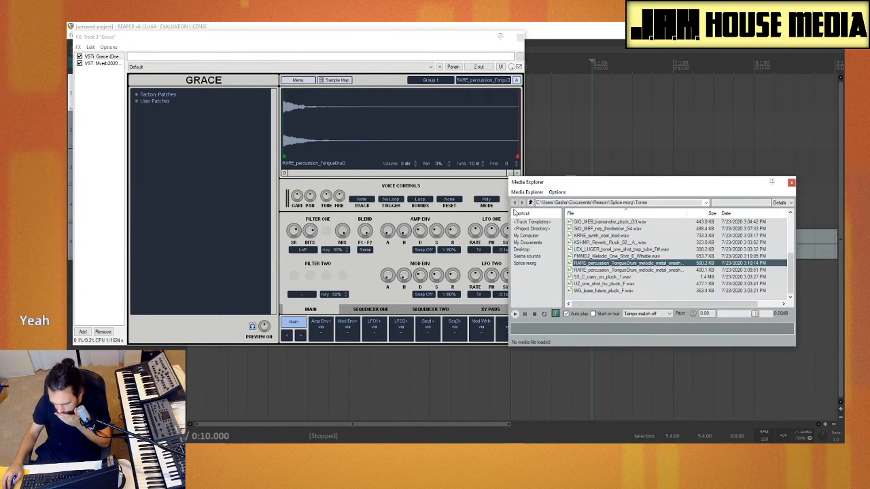
{"action": "left_click", "coordinate": [546, 228]}
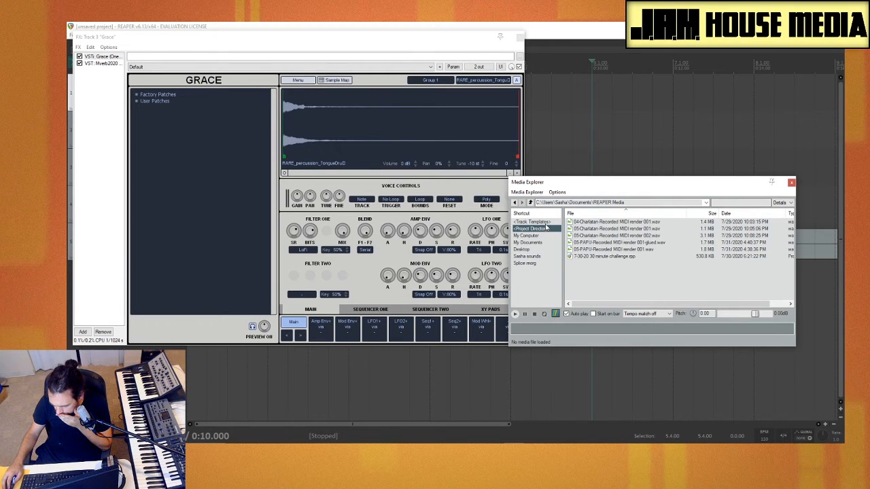
{"action": "left_click", "coordinate": [620, 244]}
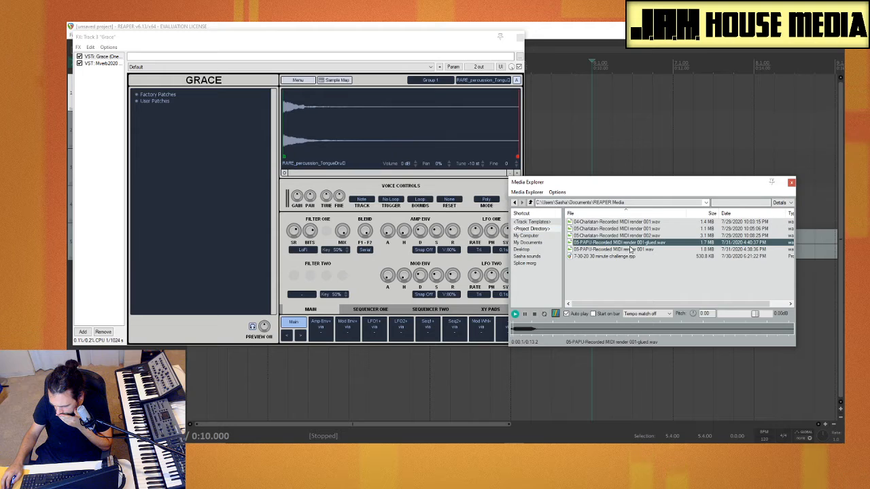
{"action": "left_click", "coordinate": [624, 249]}
{"action": "left_click", "coordinate": [621, 244]}
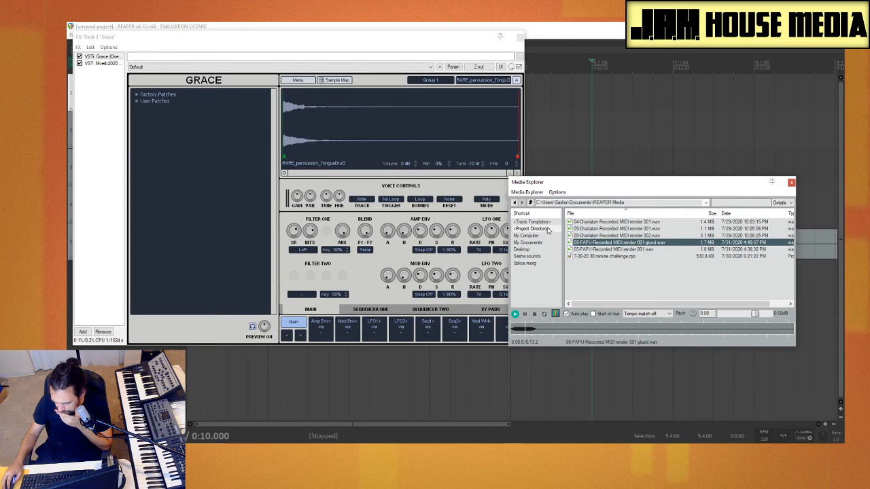
{"action": "left_click", "coordinate": [602, 244]}
{"action": "left_click", "coordinate": [603, 250]}
{"action": "left_click", "coordinate": [603, 245]}
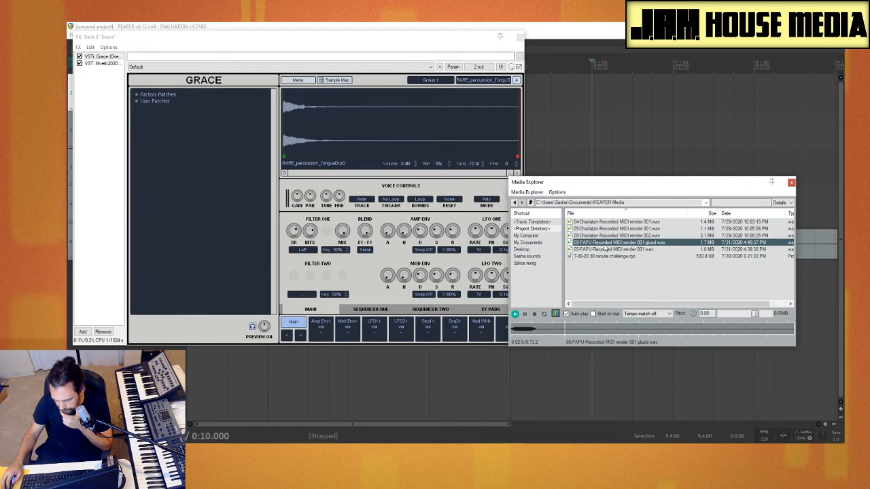
{"action": "left_click_drag", "start_coordinate": [605, 243], "coordinate": [345, 136]}
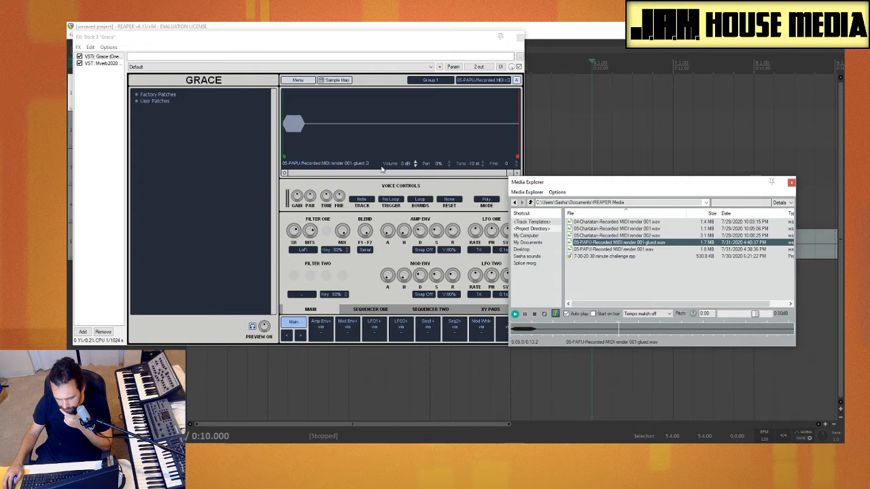
Normalize the glued PAPU audio item and return it to its track after trying to drop it onto Grace's sample display
{"action": "left_click", "coordinate": [791, 182]}
{"action": "right_click", "coordinate": [575, 243]}
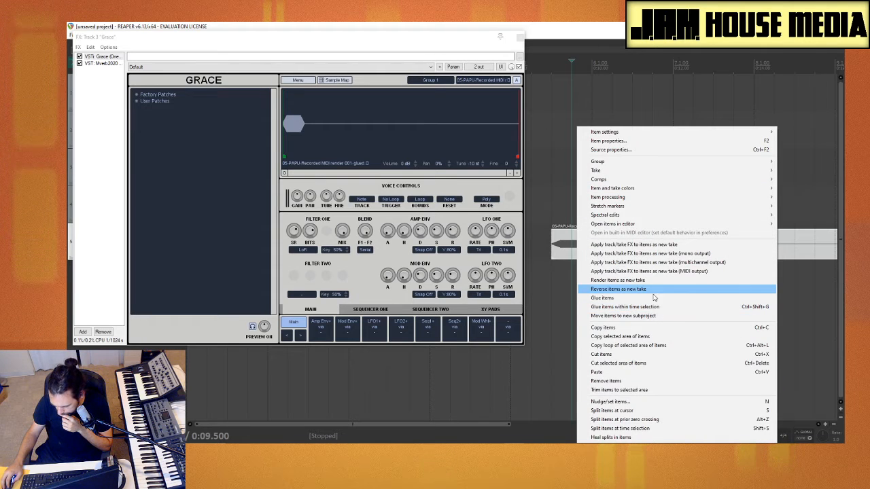
{"action": "mouse_move", "coordinate": [615, 197]}
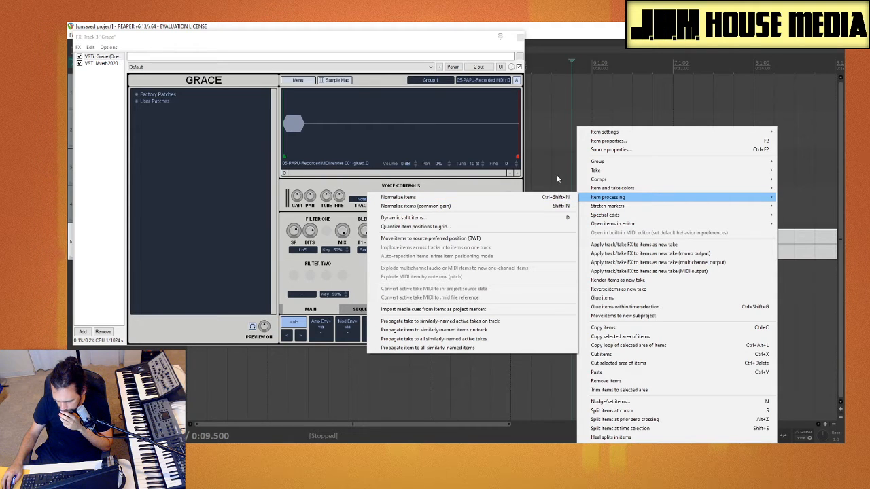
{"action": "left_click", "coordinate": [556, 179]}
{"action": "left_click", "coordinate": [590, 243]}
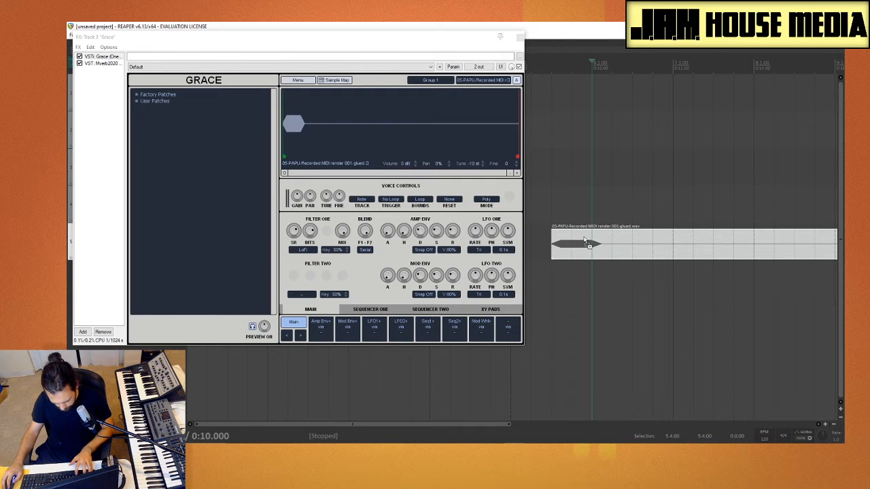
{"action": "left_click_drag", "start_coordinate": [626, 237], "coordinate": [306, 134]}
{"action": "left_click_drag", "start_coordinate": [507, 151], "coordinate": [651, 252]}
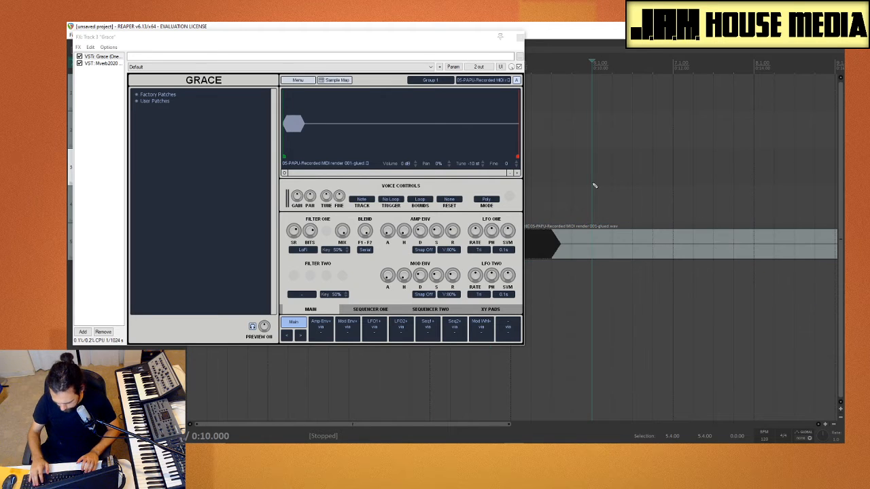
Audition the project folder's rendered files in the Media Explorer and glue the normalized PAPU item into a new audio file
{"action": "key", "text": "ctrl+alt+x"}
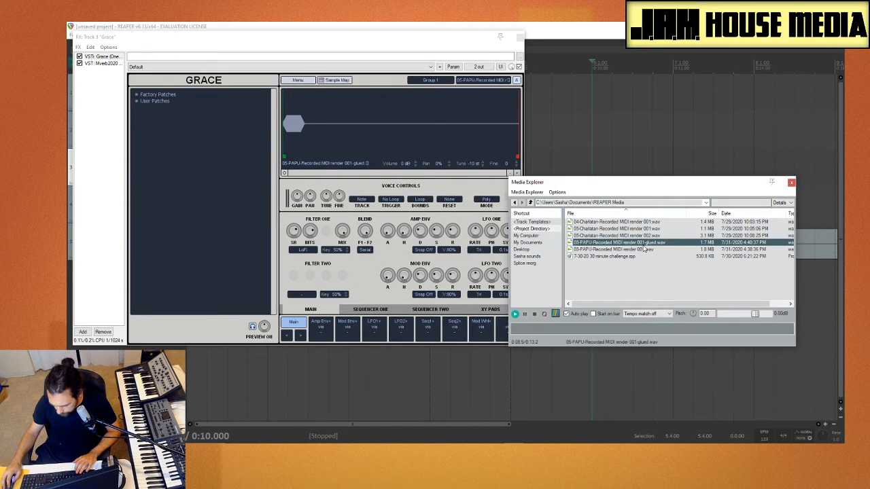
{"action": "left_click", "coordinate": [644, 250]}
{"action": "left_click", "coordinate": [645, 245]}
{"action": "left_click", "coordinate": [643, 235]}
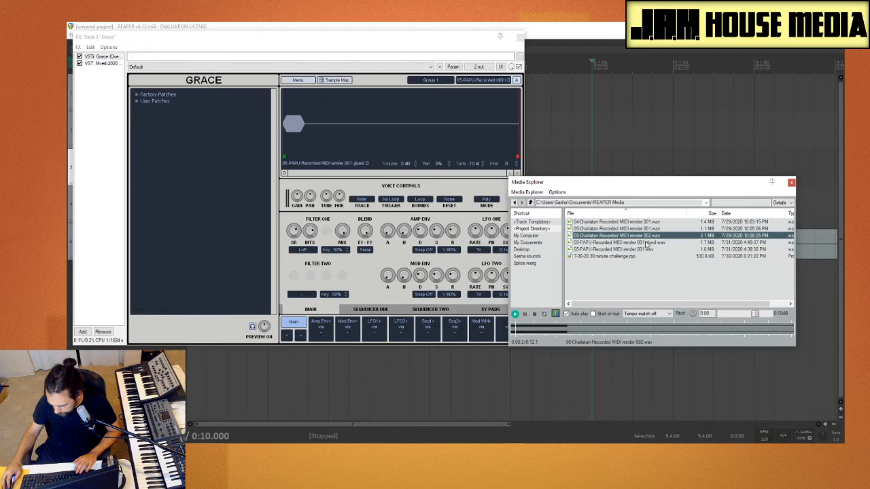
{"action": "left_click", "coordinate": [647, 249]}
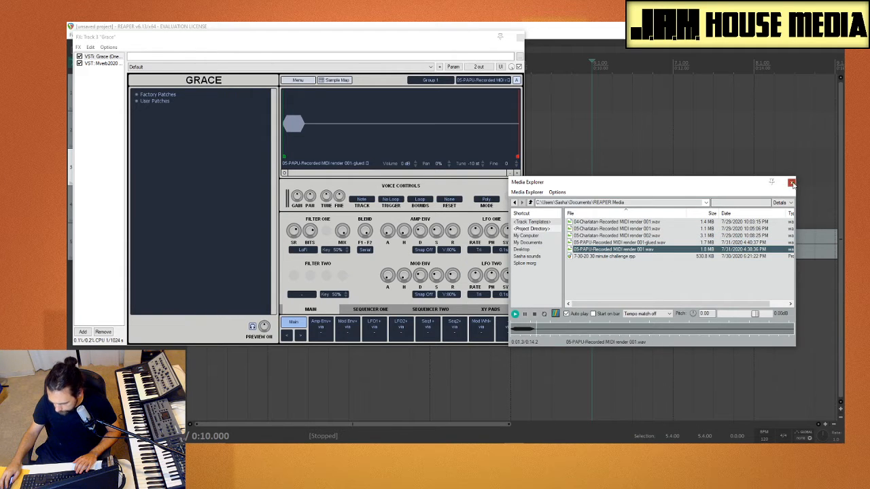
{"action": "left_click", "coordinate": [792, 183]}
{"action": "right_click", "coordinate": [557, 248]}
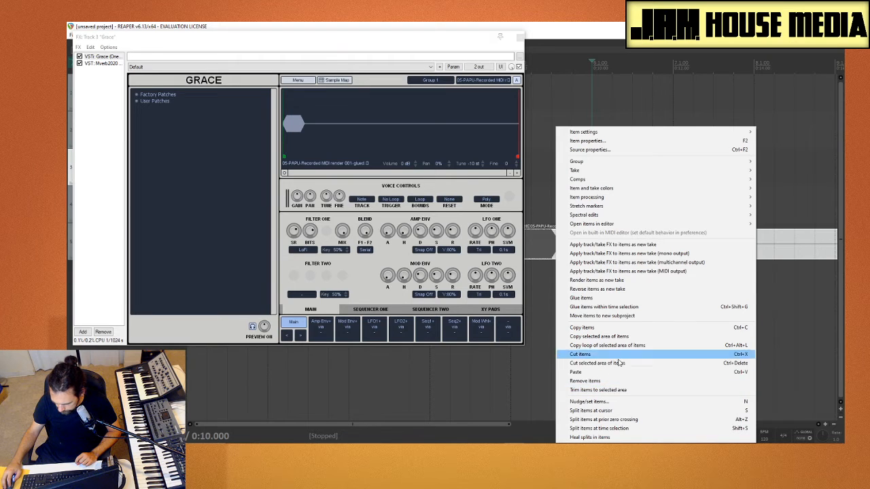
{"action": "left_click", "coordinate": [583, 298]}
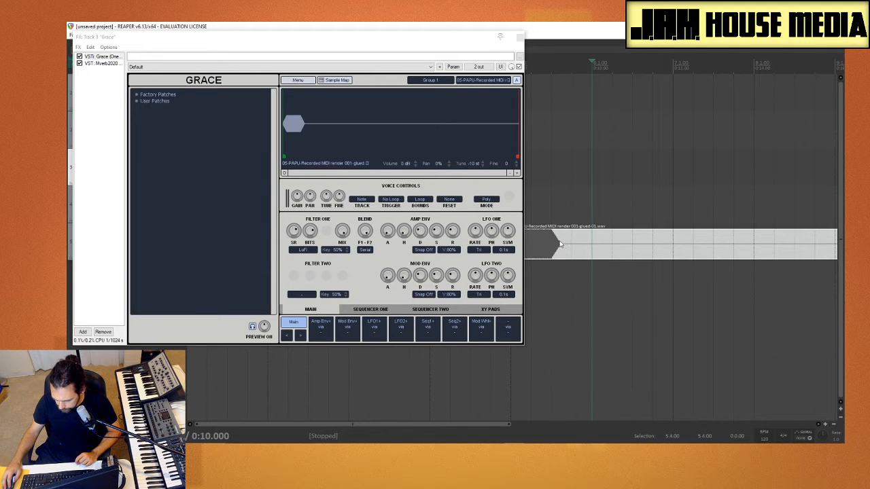
Replace Grace's sample with 05-PAPU-Recorded MIDI render 001-glued-01.wav from the project directory and pull its end marker in to just after the note
{"action": "key", "text": "ctrl+alt+x"}
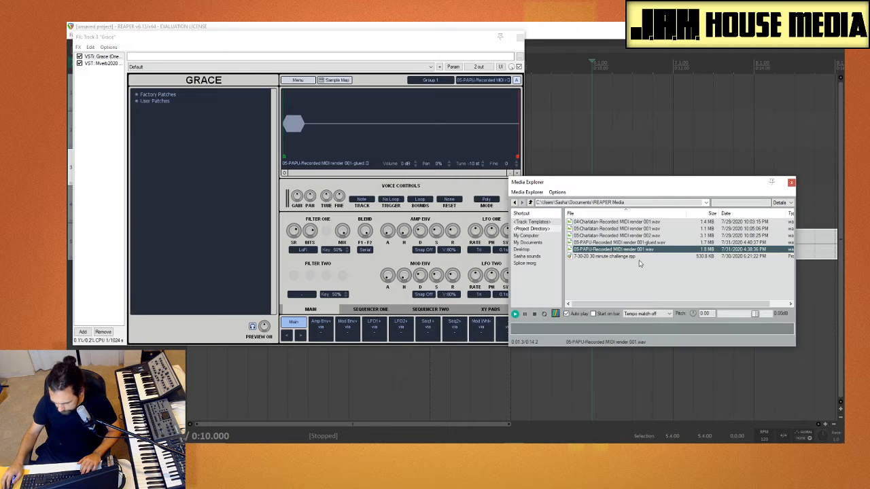
{"action": "key", "text": "Up"}
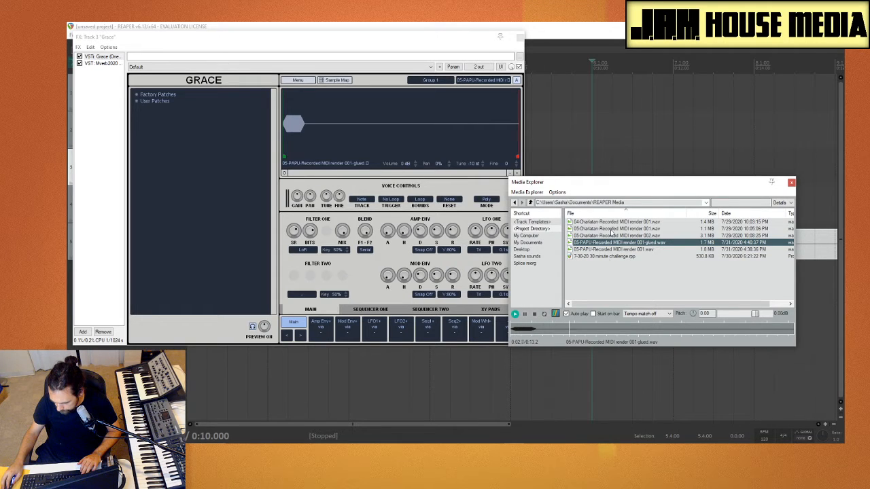
{"action": "left_click", "coordinate": [534, 230]}
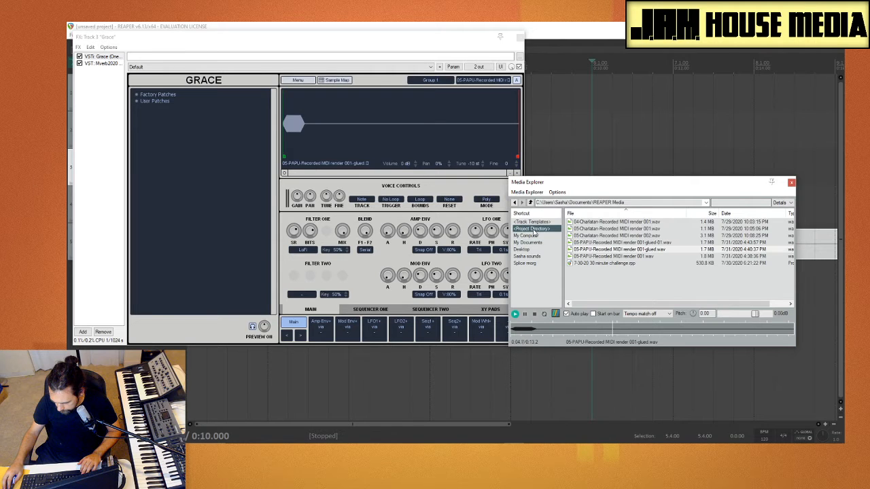
{"action": "left_click", "coordinate": [626, 243]}
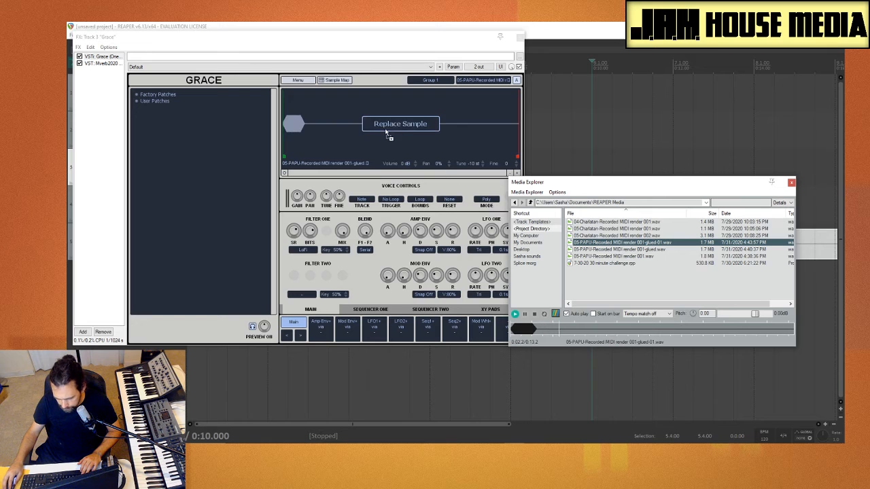
{"action": "left_click_drag", "start_coordinate": [386, 134], "coordinate": [388, 135]}
{"action": "left_click", "coordinate": [790, 183]}
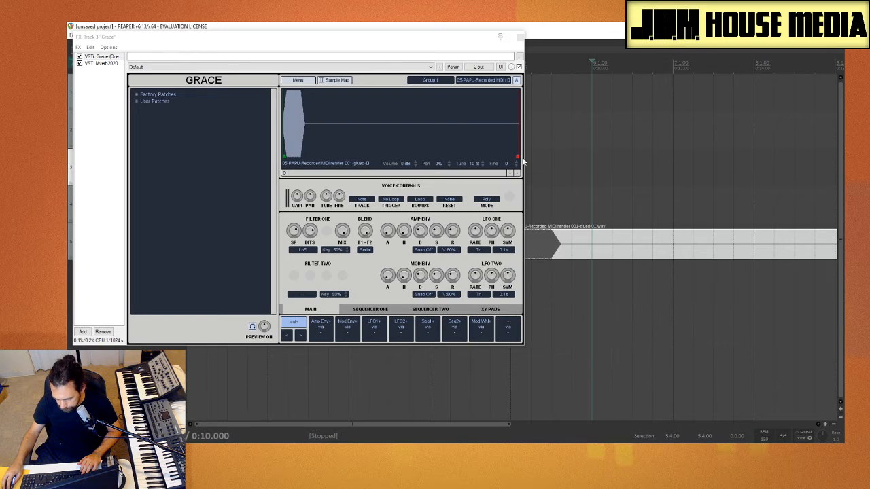
{"action": "left_click_drag", "start_coordinate": [516, 157], "coordinate": [309, 156]}
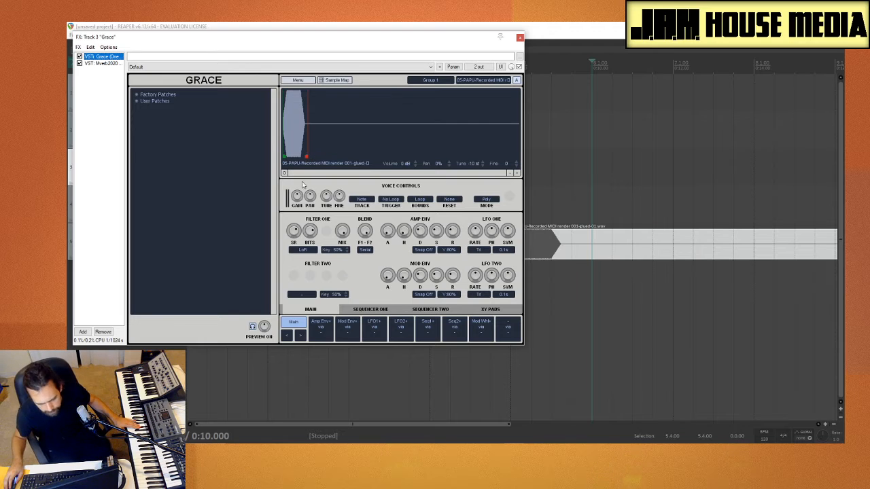
Arm the Grace track for recording and set the loaded sample's Tune to 0 st
{"action": "left_click_drag", "start_coordinate": [278, 36], "coordinate": [439, 66]}
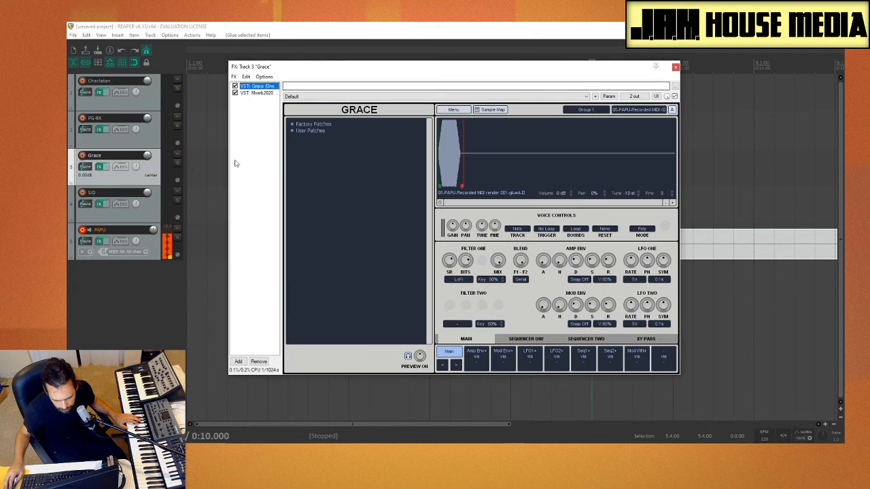
{"action": "left_click", "coordinate": [82, 156]}
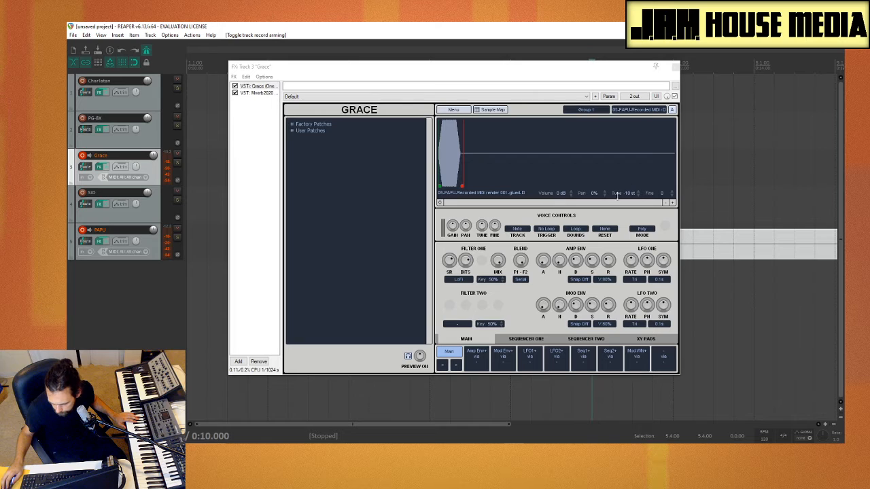
{"action": "left_click_drag", "start_coordinate": [638, 194], "coordinate": [639, 188]}
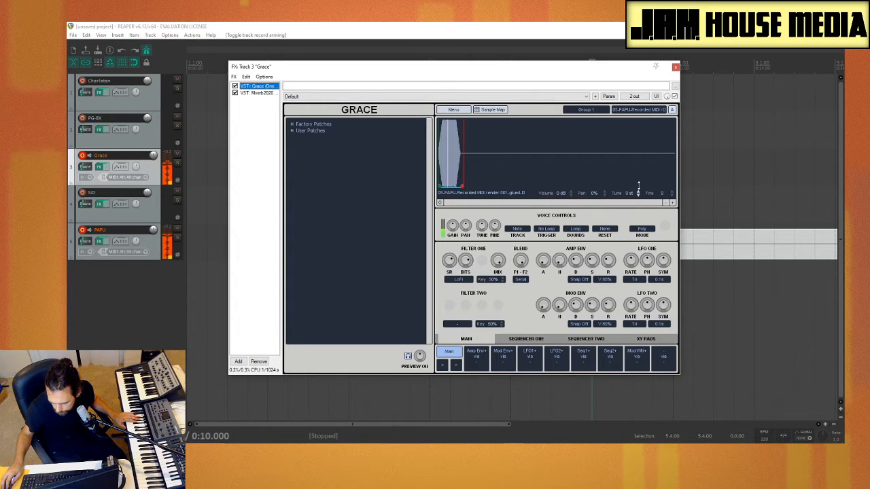
Disarm the PAPU track and set Grace's Filter One type to None
{"action": "left_click", "coordinate": [83, 230]}
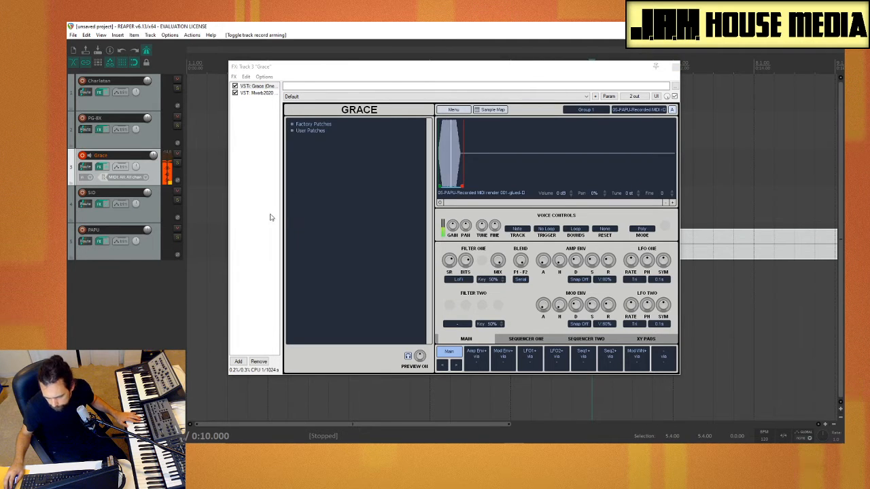
{"action": "left_click", "coordinate": [468, 280]}
{"action": "left_click", "coordinate": [476, 285]}
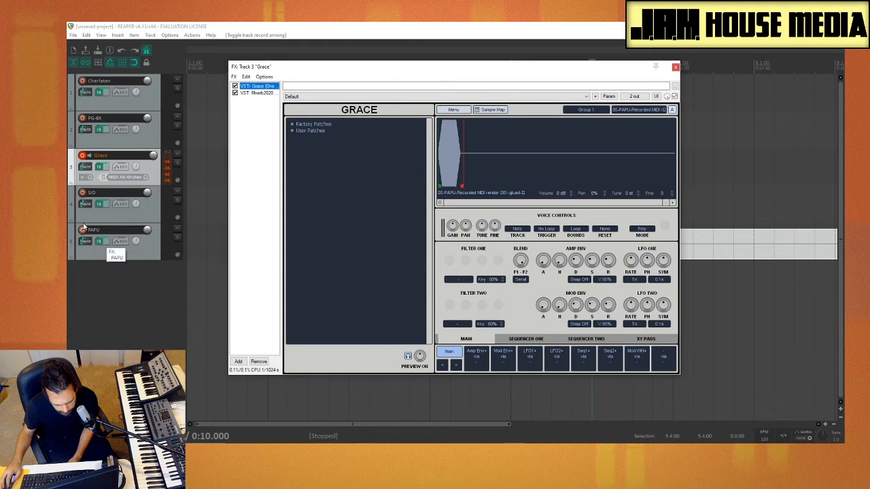
Check the PAPU plug-in's interface and close it, and set Grace's Filter One type to LoFi
{"action": "left_click", "coordinate": [100, 243]}
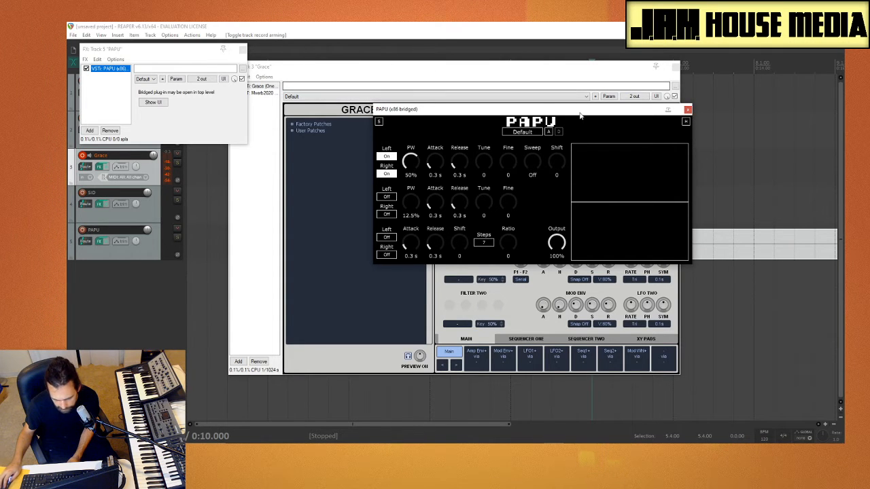
{"action": "left_click", "coordinate": [687, 110]}
{"action": "left_click", "coordinate": [344, 233]}
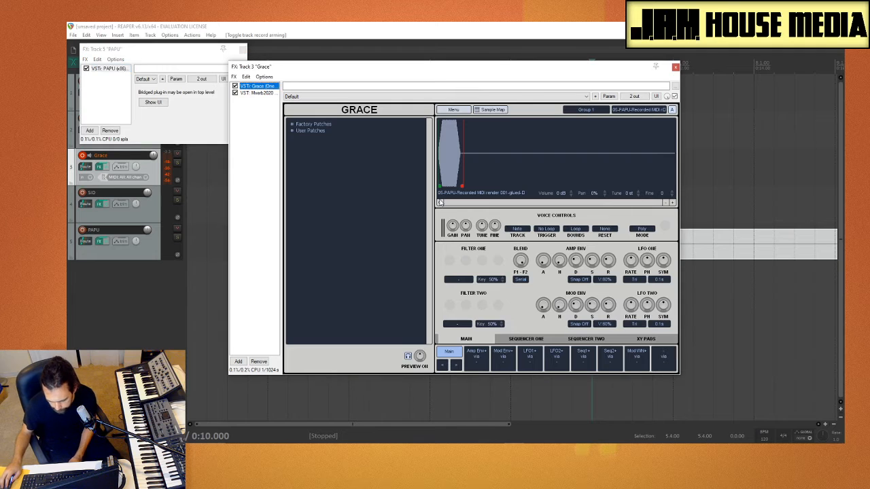
{"action": "left_click", "coordinate": [466, 280]}
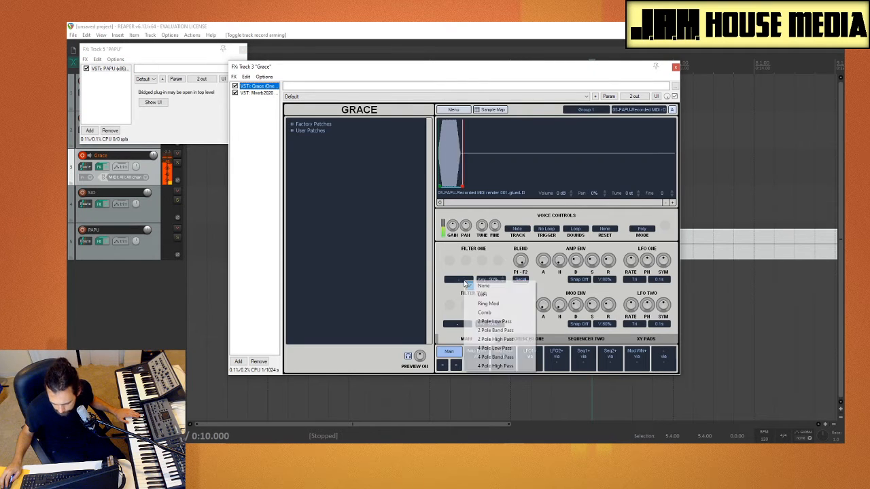
{"action": "left_click", "coordinate": [489, 294]}
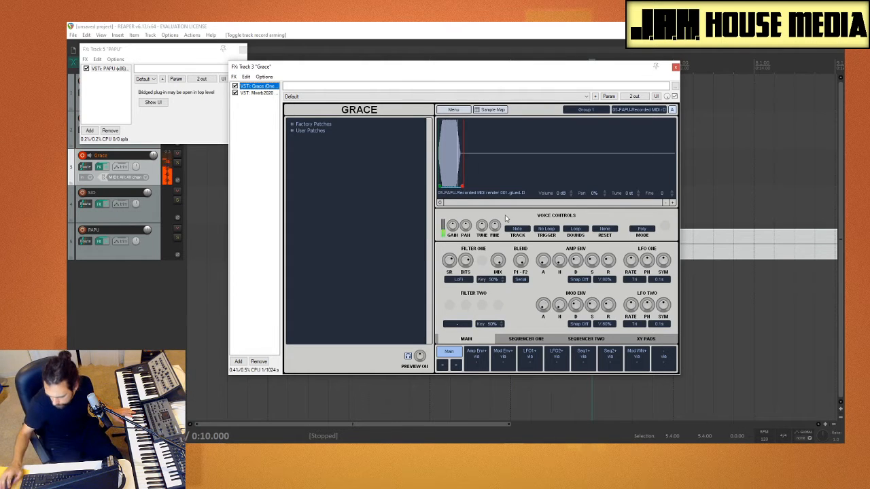
Look through Grace's XY Pads, Sequencer Two and Sequencer One pages, return to Main, and close the Grace and PAPU effect windows
{"action": "left_click", "coordinate": [626, 341]}
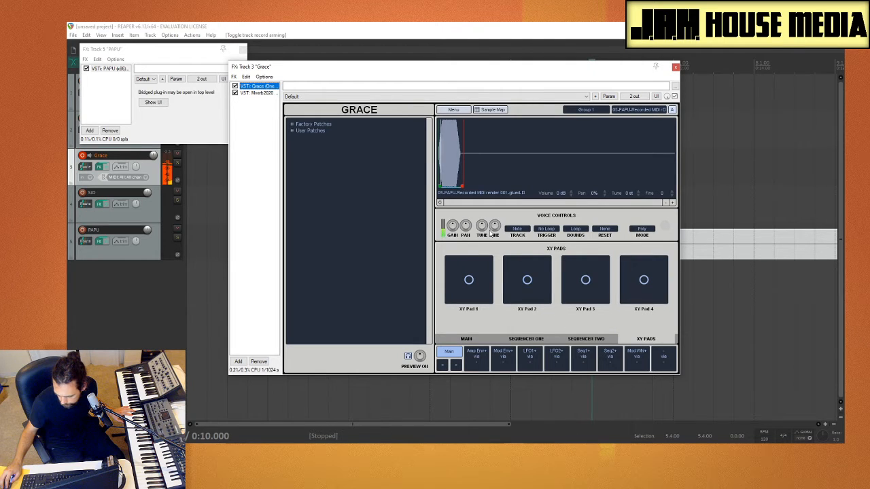
{"action": "left_click", "coordinate": [591, 341]}
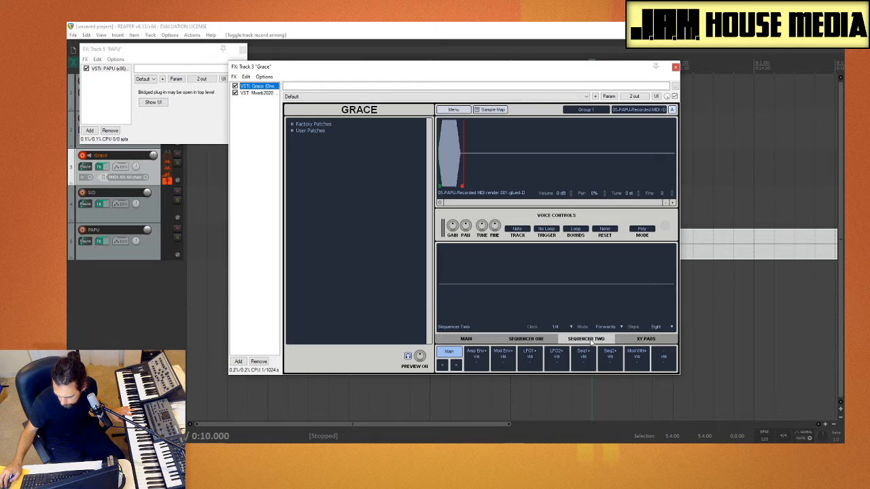
{"action": "left_click", "coordinate": [545, 340]}
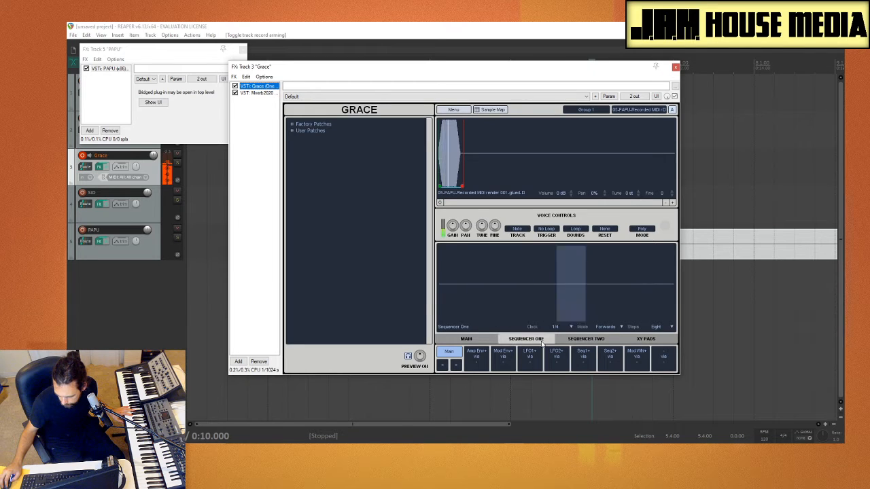
{"action": "left_click", "coordinate": [480, 340]}
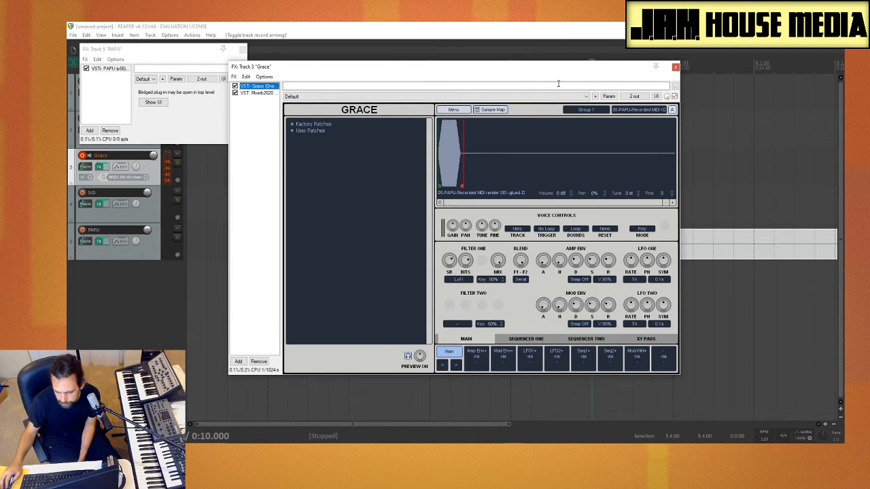
{"action": "left_click", "coordinate": [676, 67]}
{"action": "left_click", "coordinate": [243, 49]}
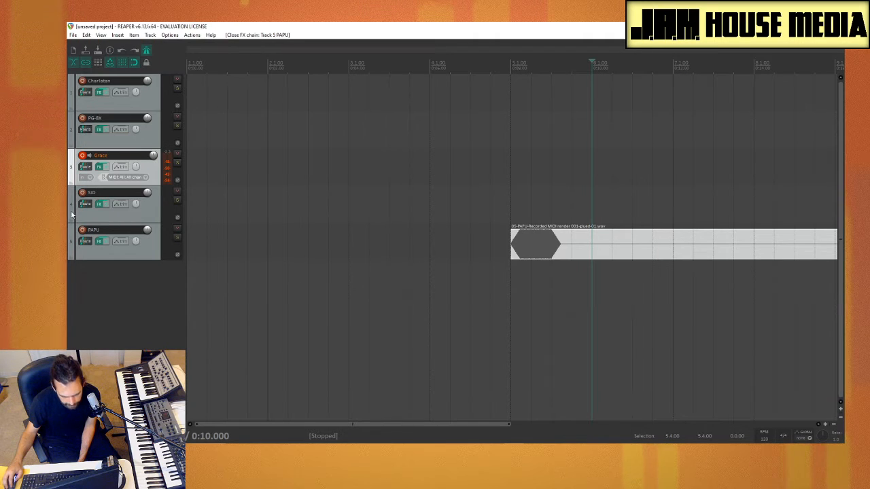
Highlight "pi" in the Grace track's envelope list and show the Pitch Tk automation envelope
{"action": "left_click", "coordinate": [119, 167]}
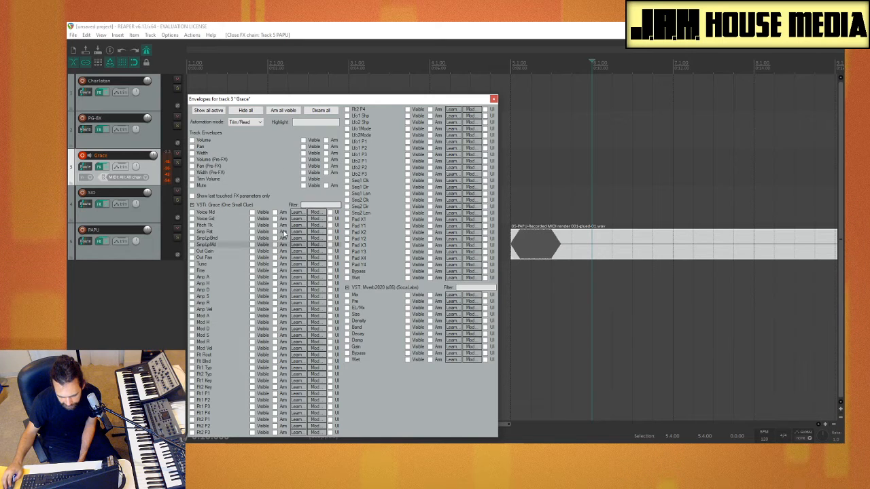
{"action": "left_click", "coordinate": [305, 121]}
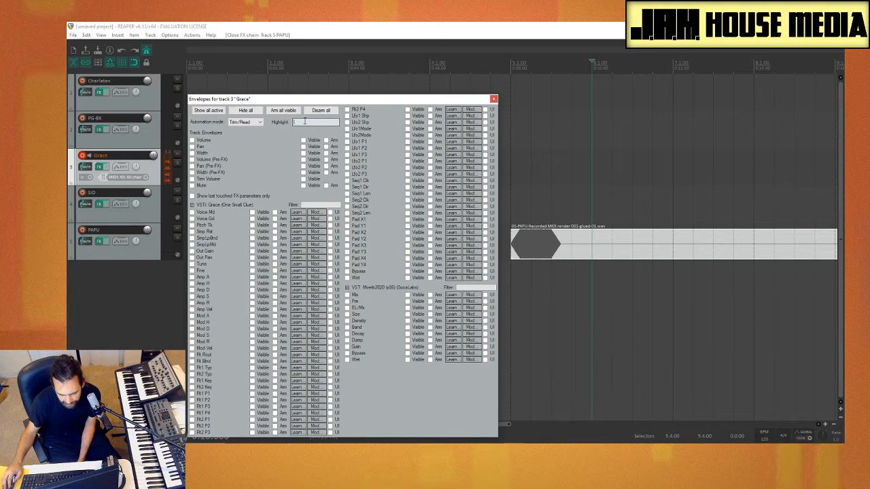
{"action": "type", "text": "pi"}
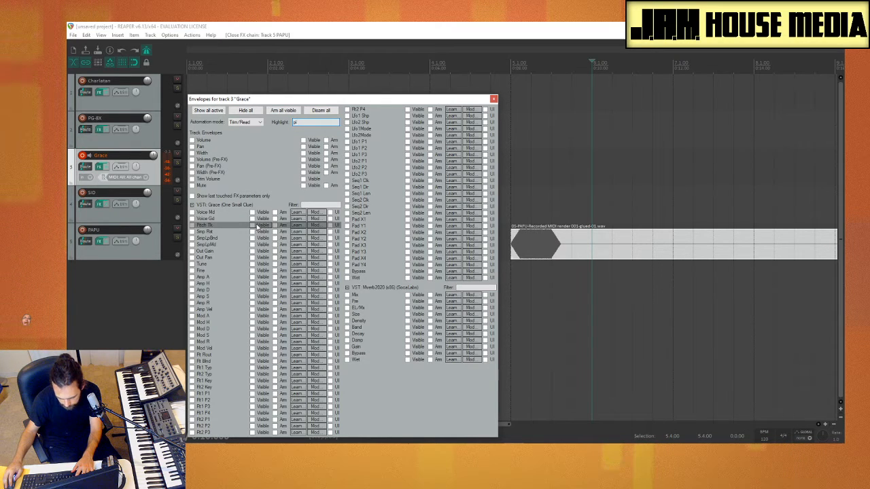
{"action": "left_click", "coordinate": [252, 225]}
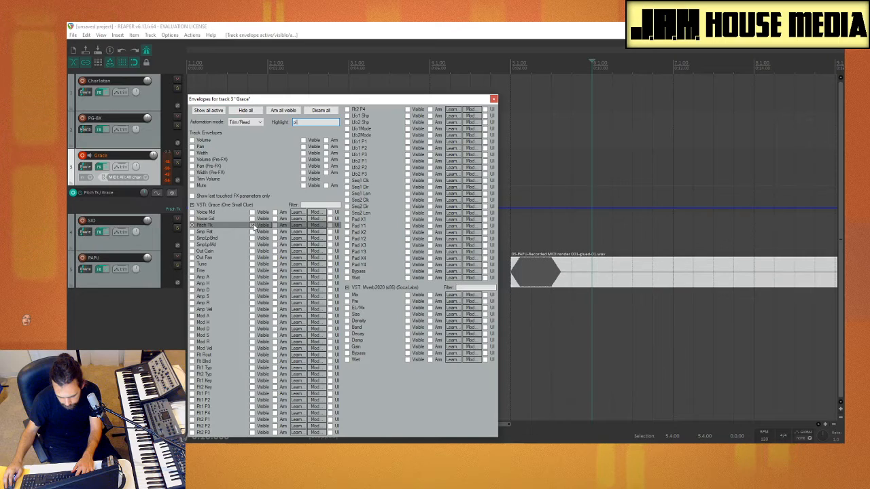
{"action": "key", "text": "Escape"}
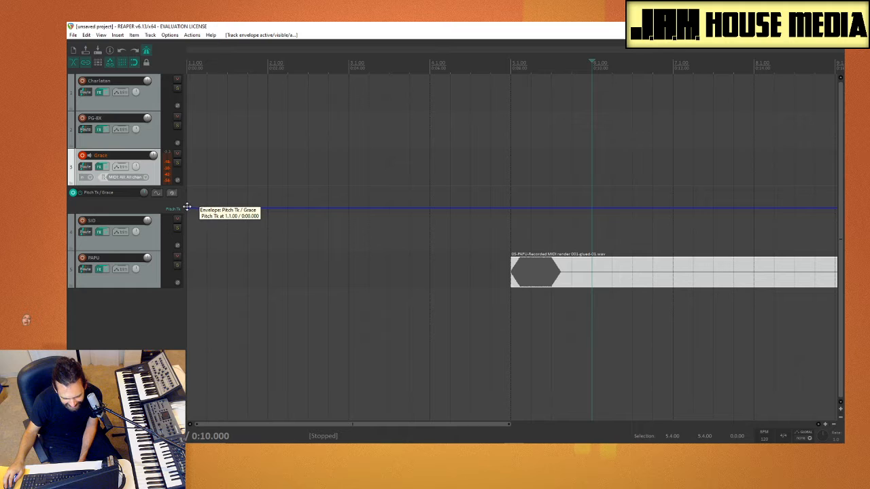
Add a Pitch Tk envelope point at 1.2.00 and test it in playback at about 0.24, lowering it close to its minimum
{"action": "left_click_drag", "start_coordinate": [187, 207], "coordinate": [207, 216]}
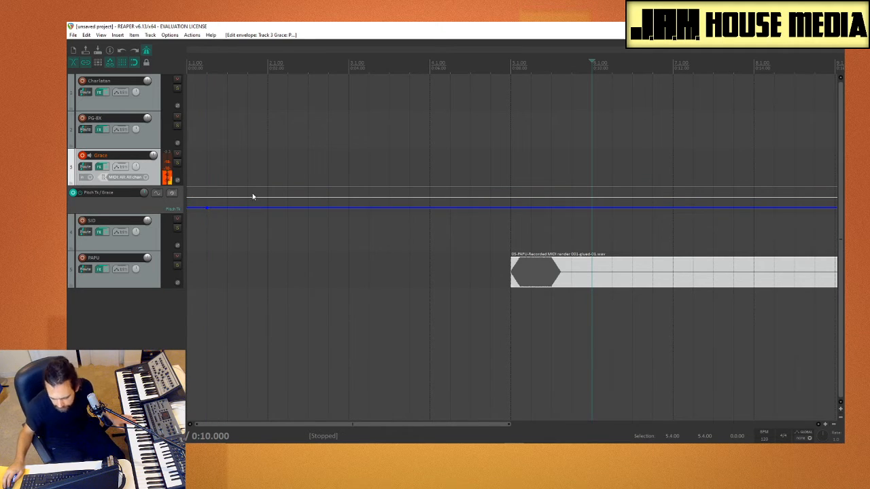
{"action": "left_click", "coordinate": [207, 206]}
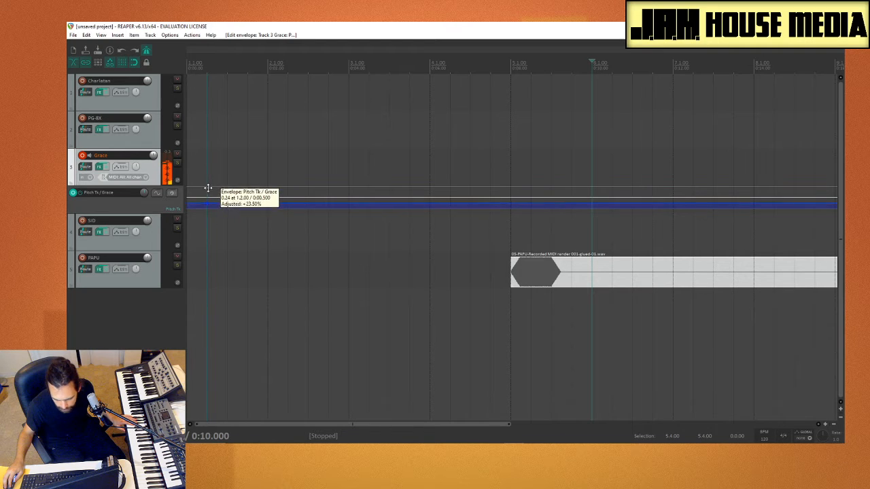
{"action": "left_click", "coordinate": [392, 97]}
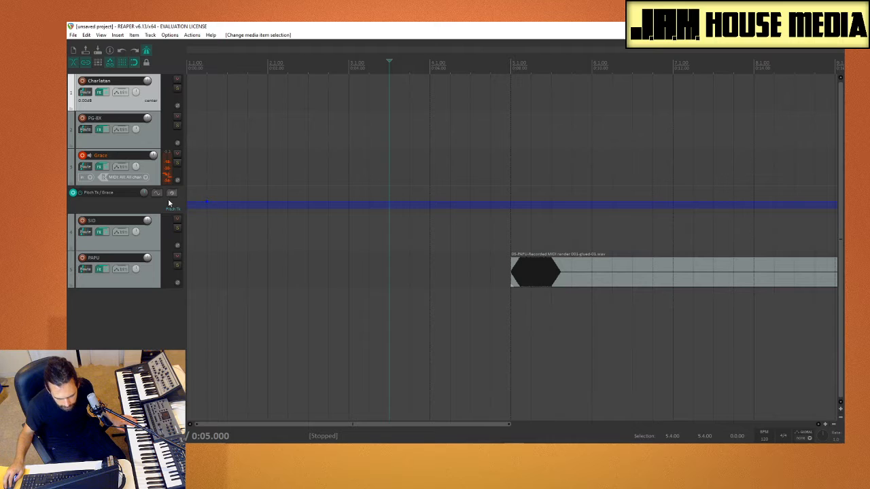
{"action": "key", "text": "space"}
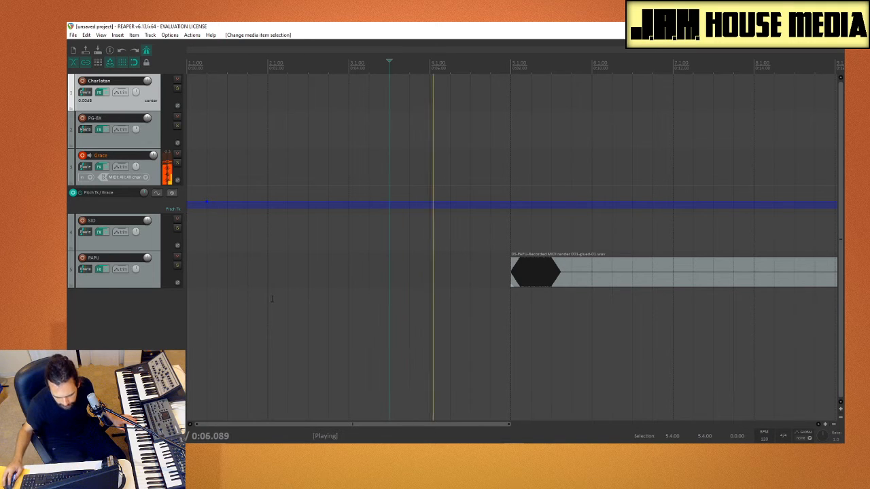
{"action": "left_click", "coordinate": [227, 136]}
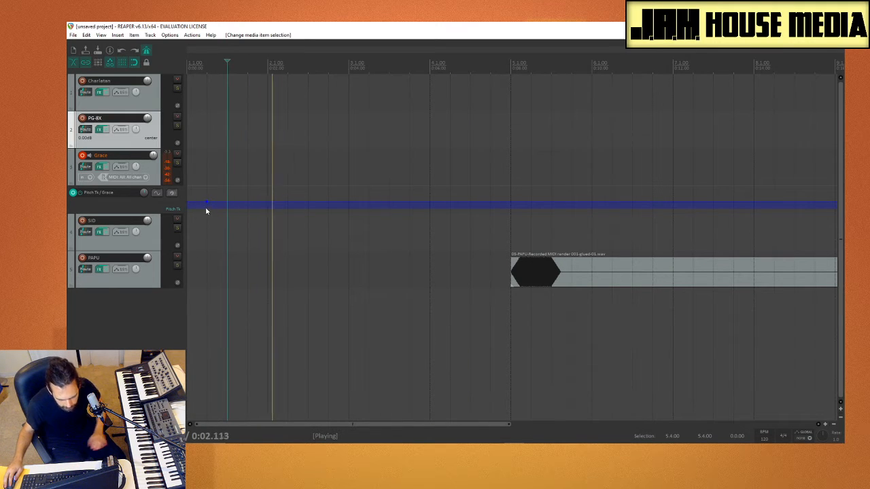
{"action": "key", "text": "space"}
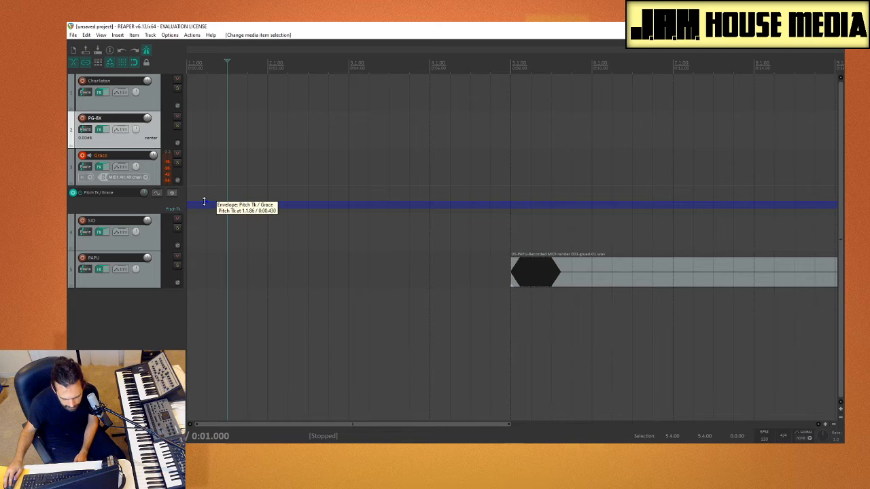
{"action": "left_click_drag", "start_coordinate": [205, 202], "coordinate": [203, 207]}
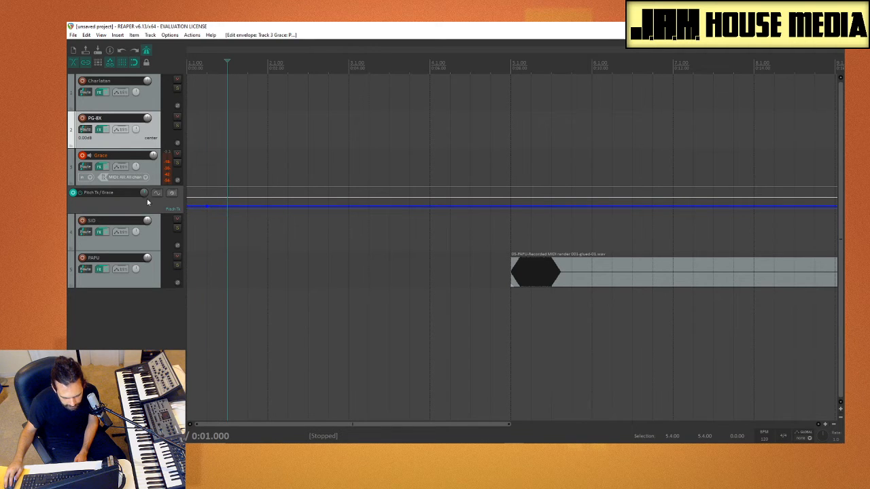
Switch the Grace track's automation lane from Pitch Tk to the Voice Md parameter
{"action": "right_click", "coordinate": [112, 195]}
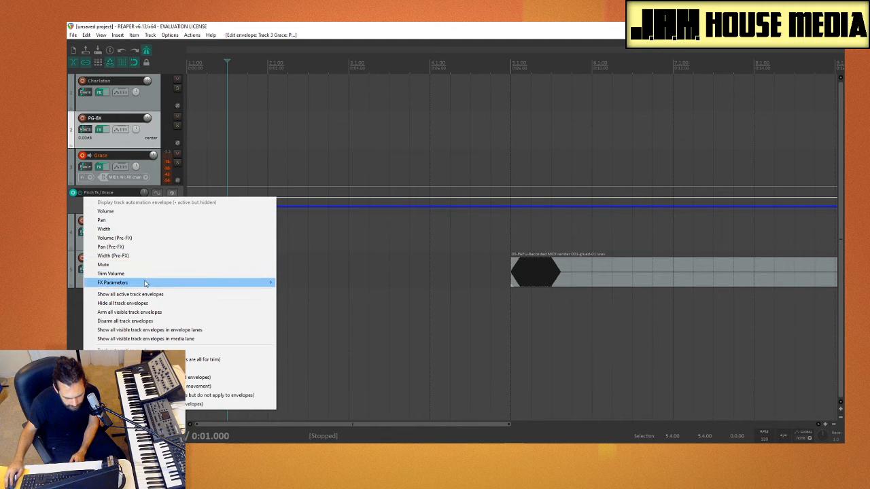
{"action": "mouse_move", "coordinate": [145, 283]}
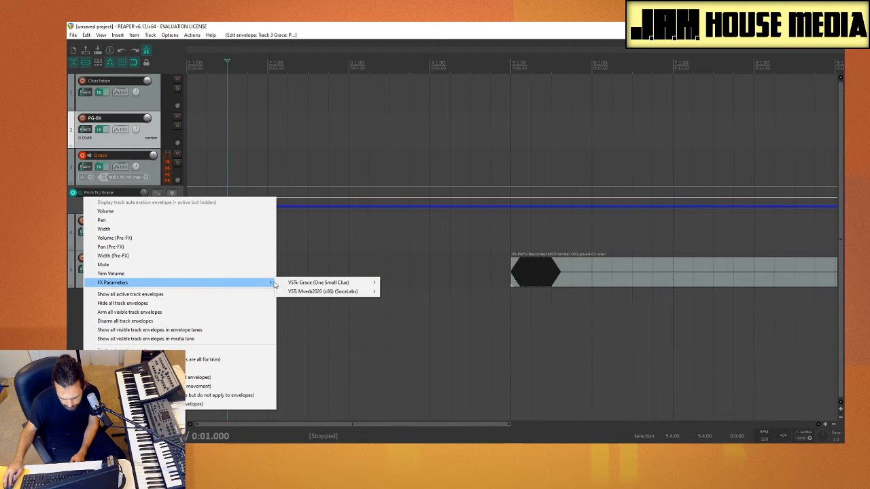
{"action": "mouse_move", "coordinate": [320, 283]}
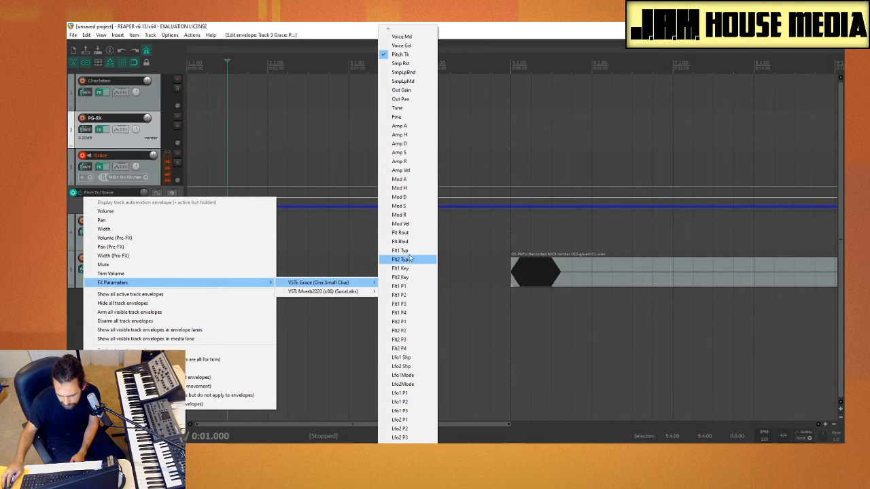
{"action": "left_click", "coordinate": [403, 36]}
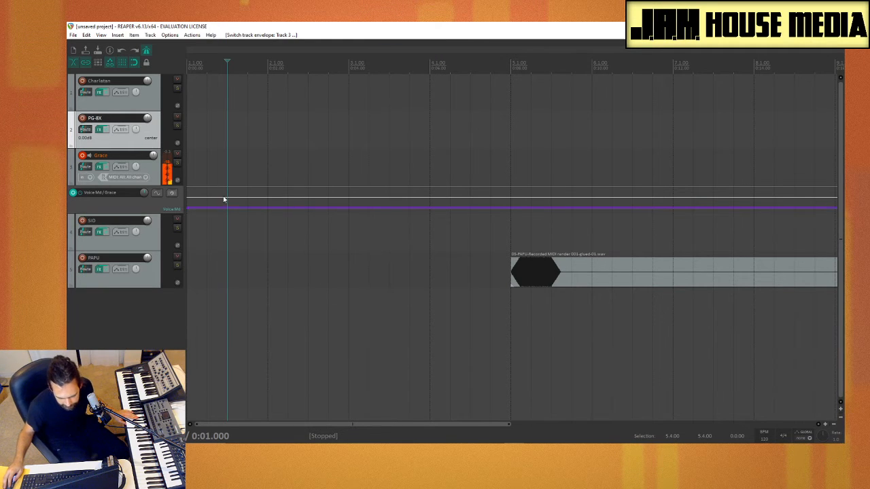
Try the Voice Md envelope at its maximum level and lower it back to its minimum
{"action": "left_click_drag", "start_coordinate": [218, 204], "coordinate": [220, 194]}
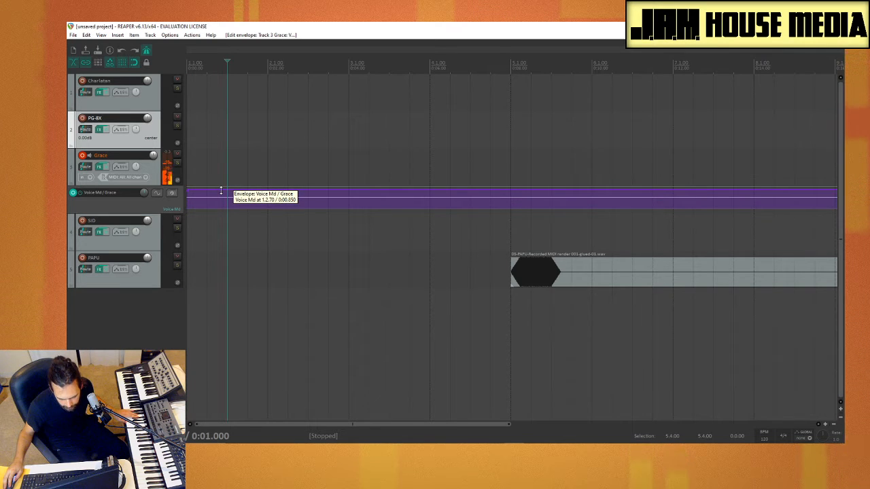
{"action": "left_click_drag", "start_coordinate": [221, 191], "coordinate": [208, 288]}
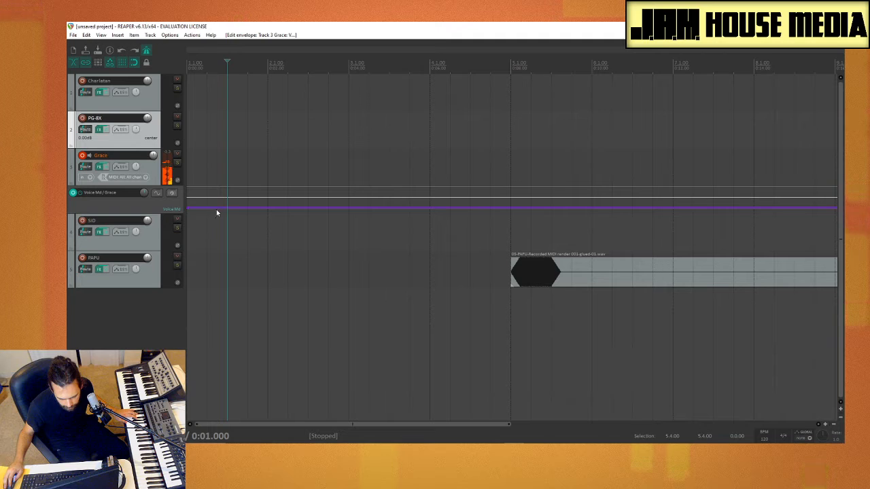
{"action": "left_click_drag", "start_coordinate": [215, 209], "coordinate": [211, 276]}
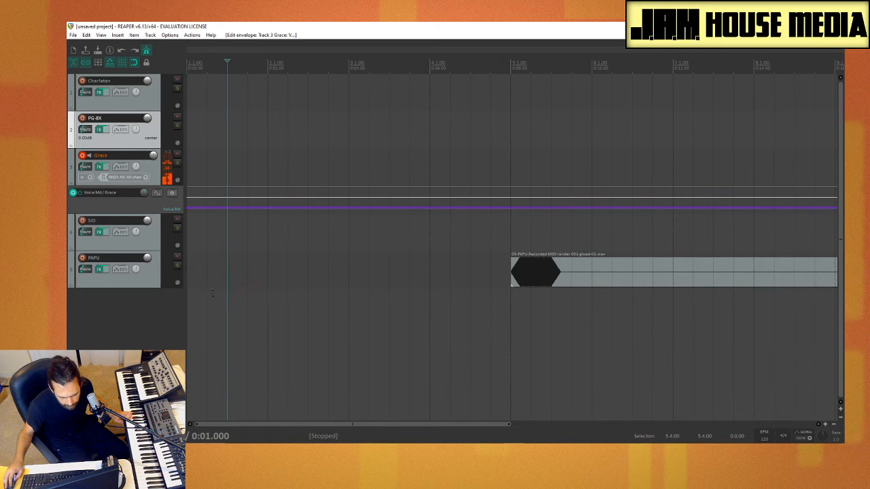
Inspect the Voice Md envelope's parameter modulation, MIDI/OSC learn and track envelope options, dismissing each without assigning a controller
{"action": "left_click", "coordinate": [156, 194]}
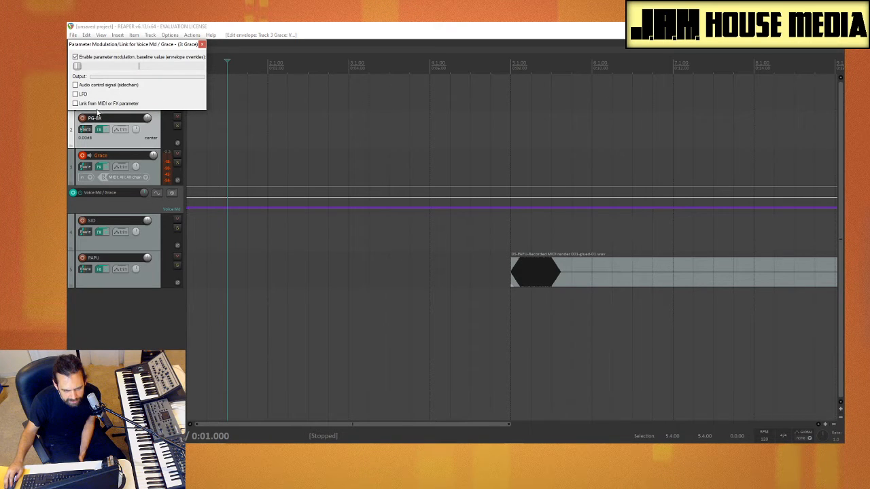
{"action": "left_click", "coordinate": [202, 45]}
{"action": "left_click", "coordinate": [174, 193]}
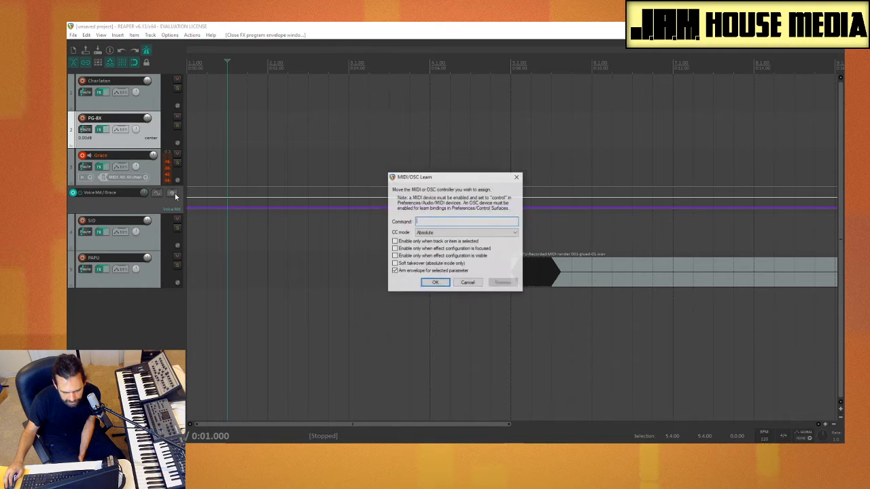
{"action": "left_click", "coordinate": [517, 179]}
{"action": "right_click", "coordinate": [84, 197]}
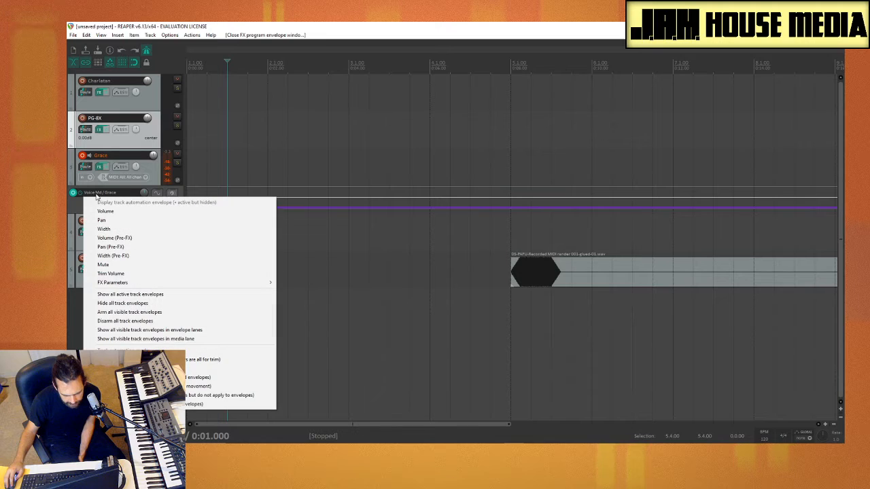
{"action": "left_click", "coordinate": [83, 215]}
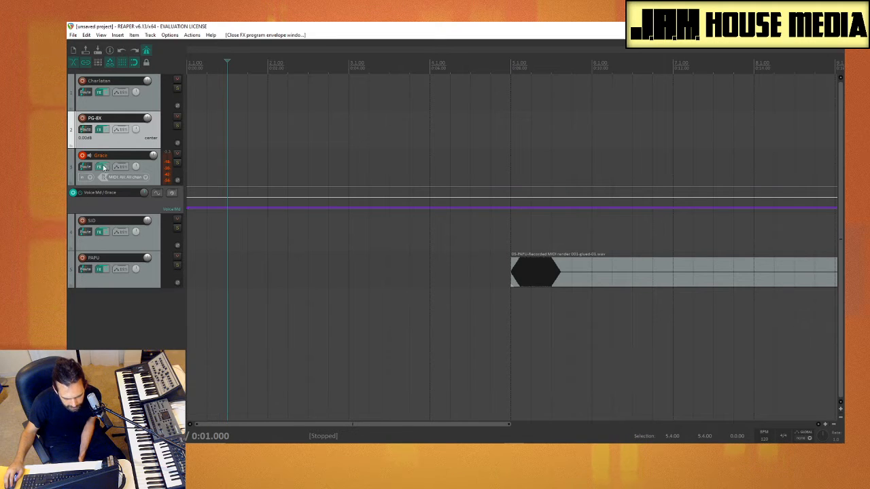
Open Grace's plugin window and deactivate the Voice Md envelope on the Grace track
{"action": "left_click", "coordinate": [98, 167]}
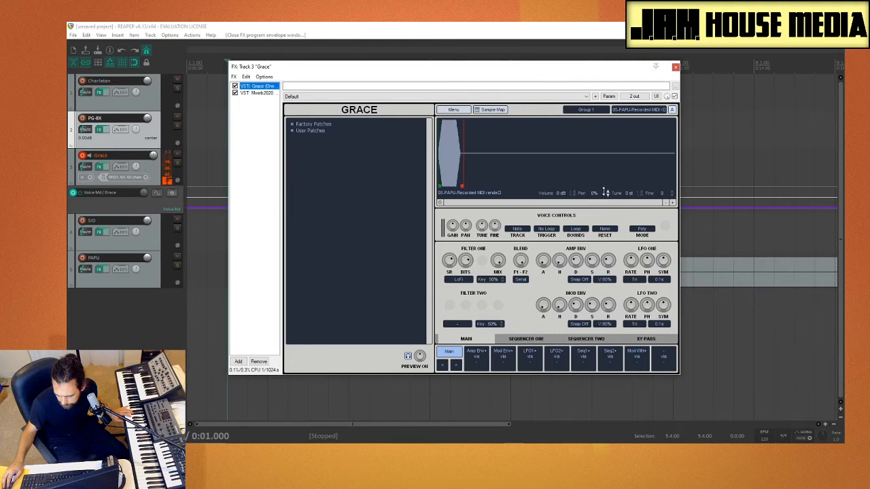
{"action": "left_click", "coordinate": [194, 206]}
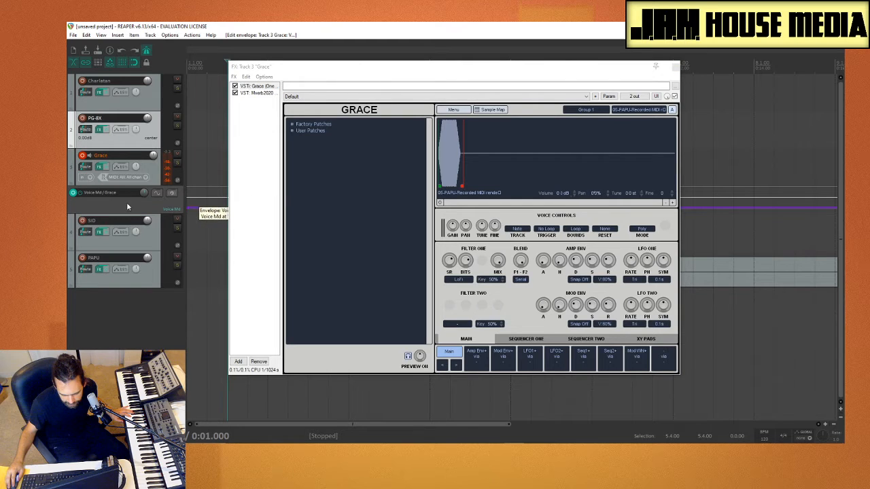
{"action": "left_click", "coordinate": [81, 195]}
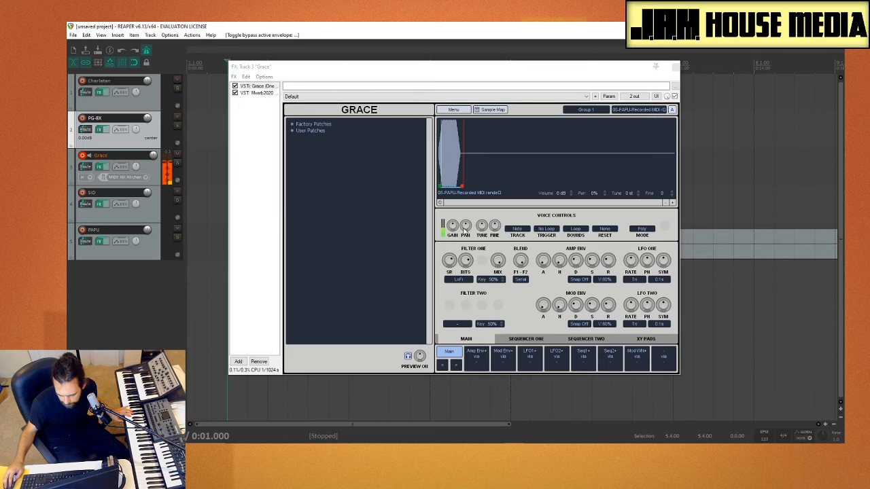
Try turning Grace's Tune control while playing notes and inspect its MIDI learn options without assigning a controller
{"action": "left_click_drag", "start_coordinate": [481, 227], "coordinate": [488, 189]}
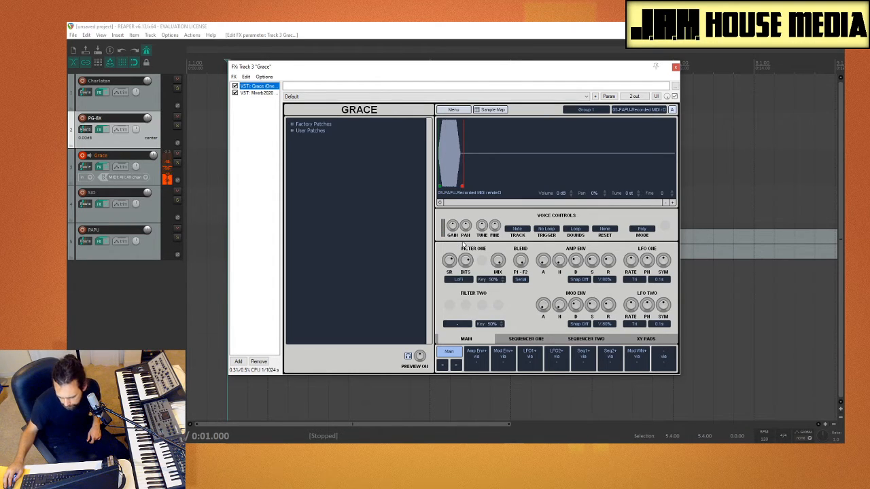
{"action": "right_click", "coordinate": [483, 227]}
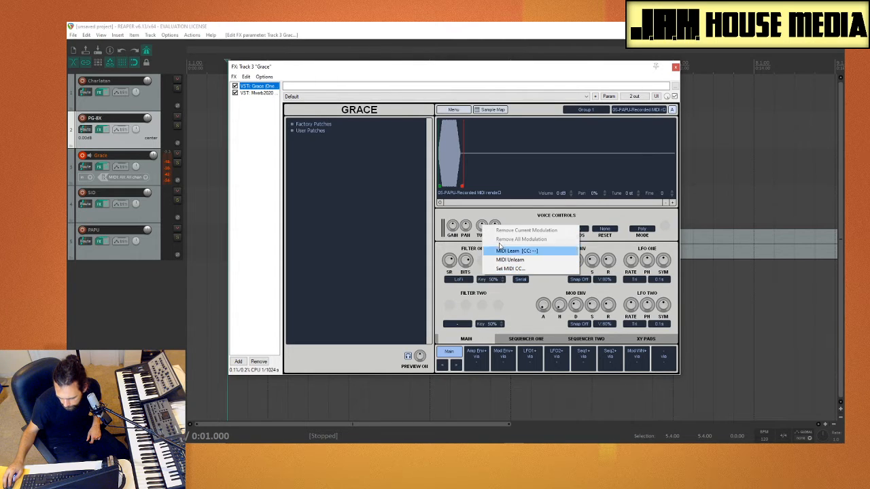
{"action": "left_click", "coordinate": [482, 269]}
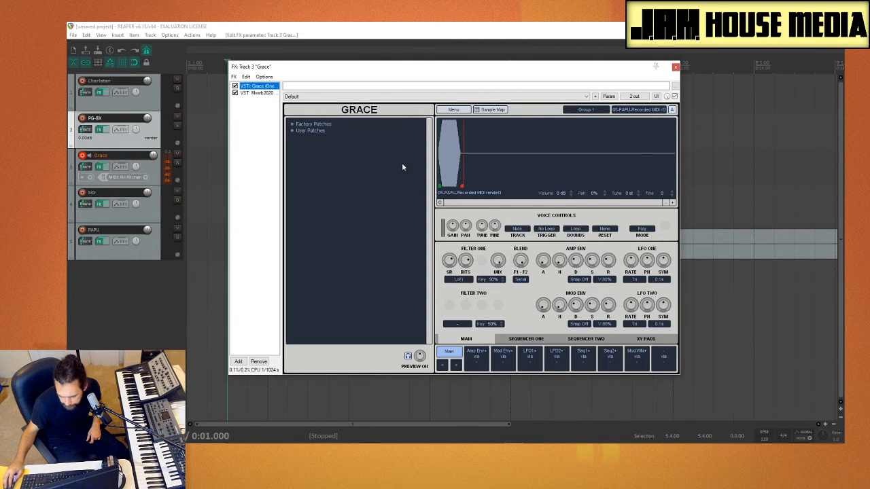
Show the Tune parameter's envelope on the Grace track and close the envelope list and Grace's plugin window
{"action": "left_click_drag", "start_coordinate": [375, 69], "coordinate": [456, 53]}
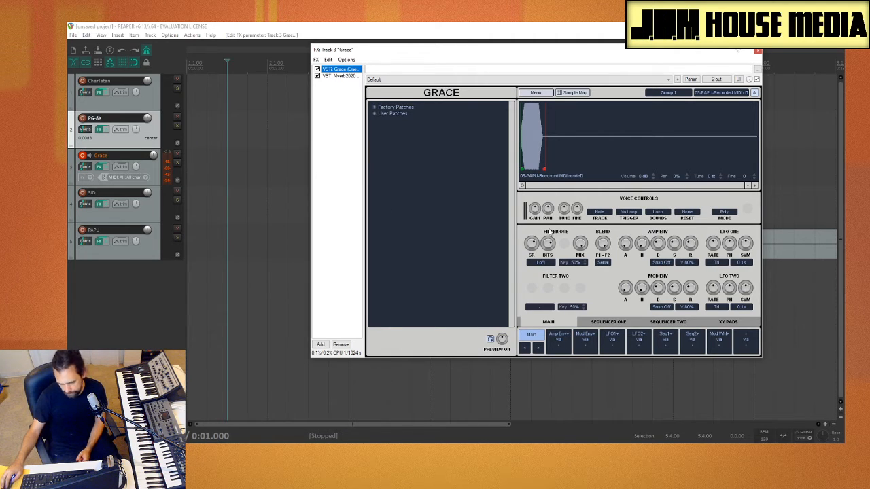
{"action": "left_click", "coordinate": [126, 169]}
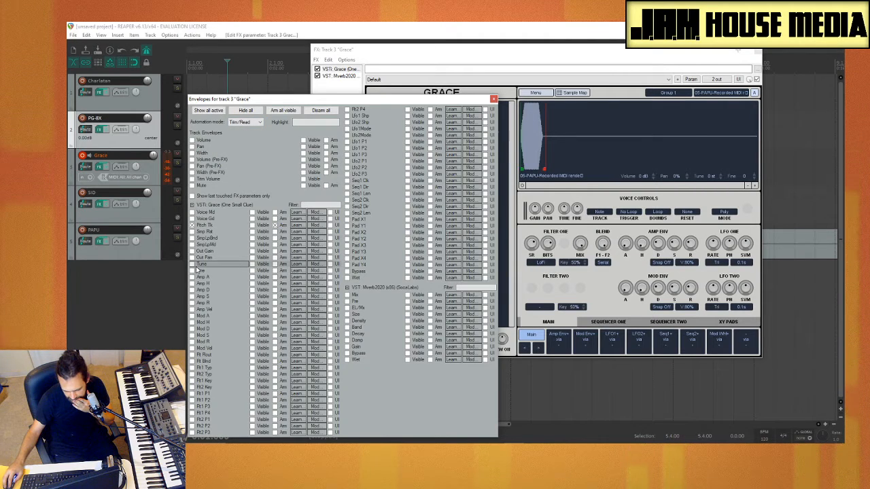
{"action": "left_click", "coordinate": [253, 264]}
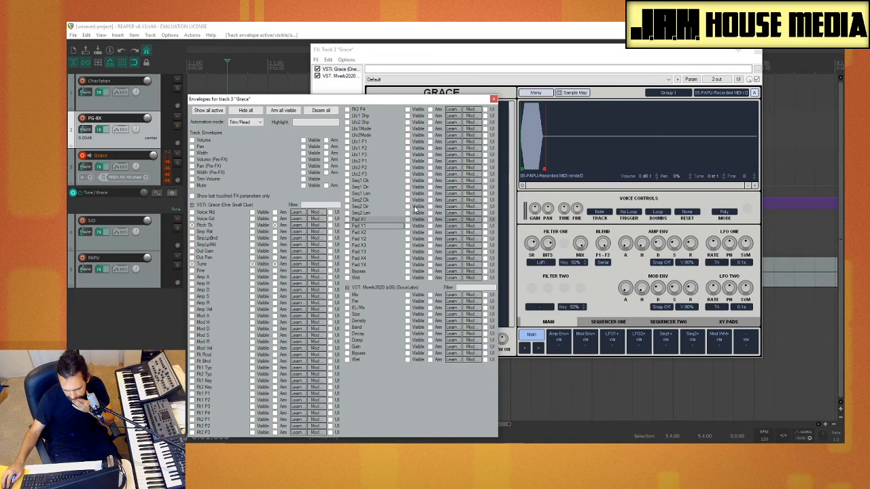
{"action": "left_click", "coordinate": [493, 99]}
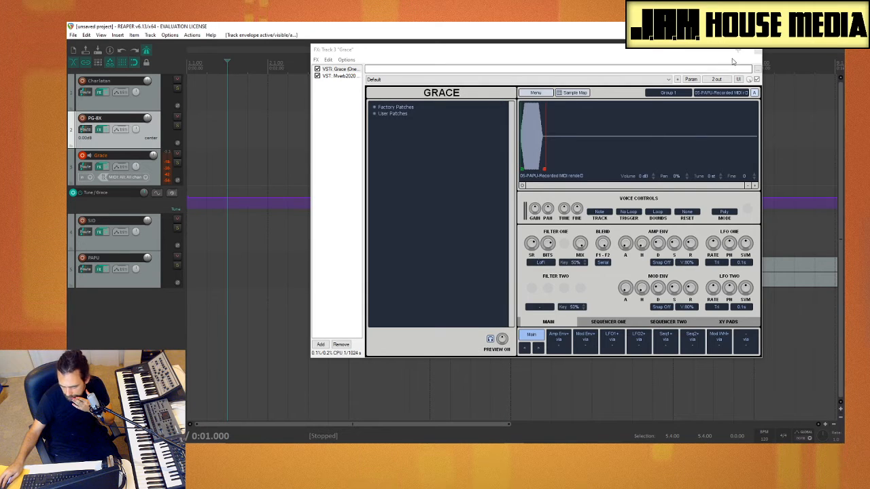
{"action": "left_click", "coordinate": [252, 145]}
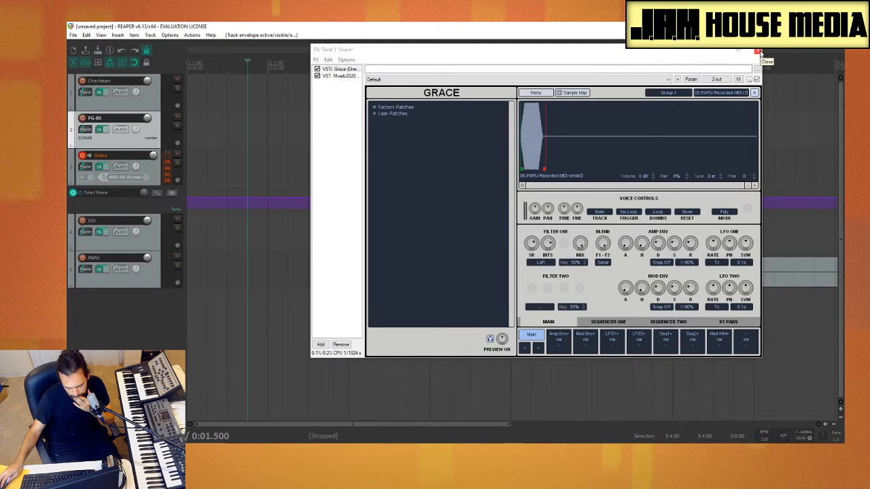
{"action": "left_click", "coordinate": [760, 51]}
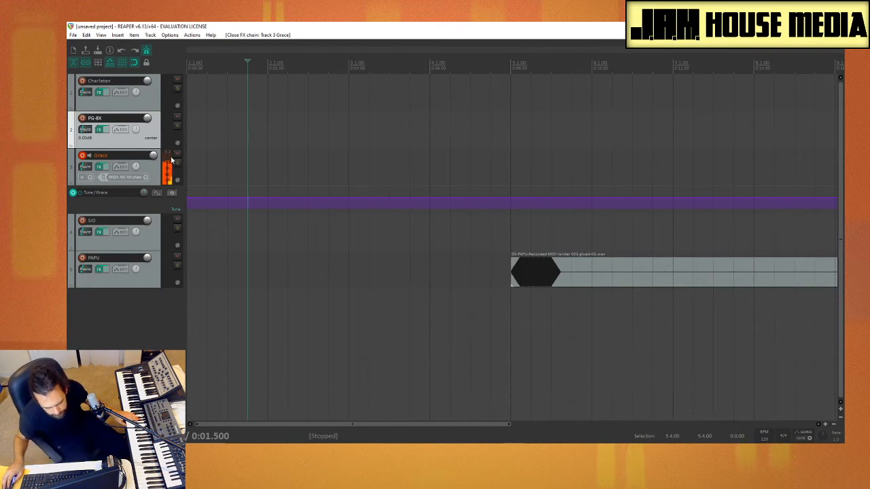
Delete the rendered audio item from the PAPU track and return the edit cursor to the project start
{"action": "left_click", "coordinate": [533, 275]}
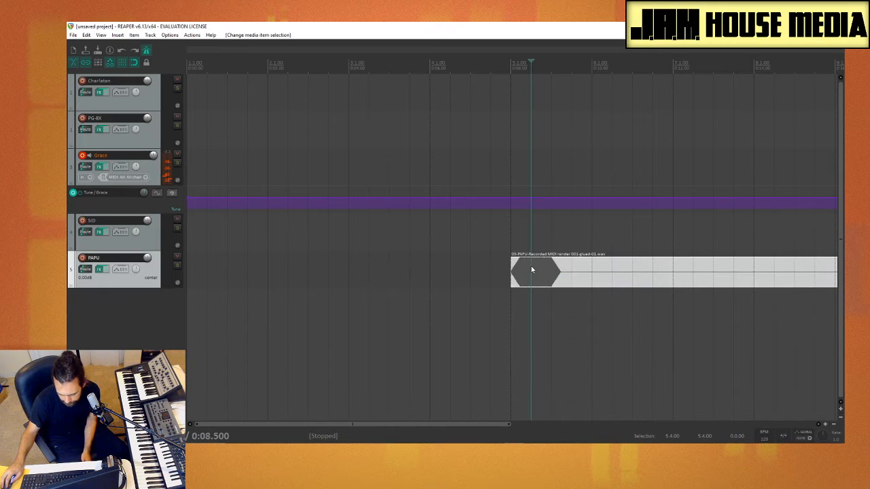
{"action": "key", "text": "Delete"}
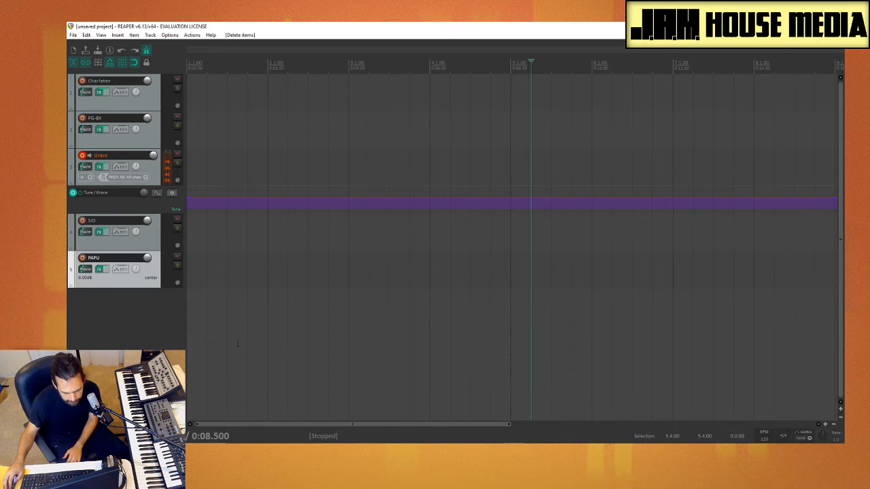
{"action": "key", "text": "Home"}
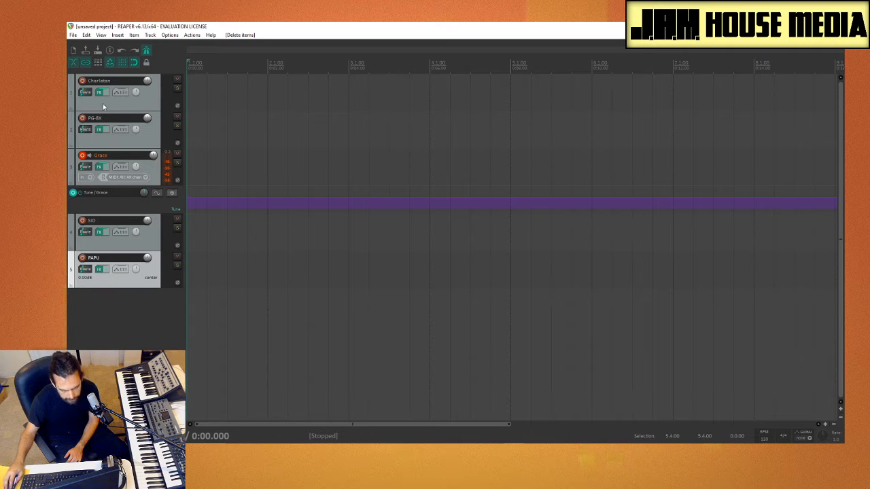
Check the metronome's count-in settings, record a MIDI melody about 8.6 seconds long on the Grace track and save the recording
{"action": "right_click", "coordinate": [145, 51]}
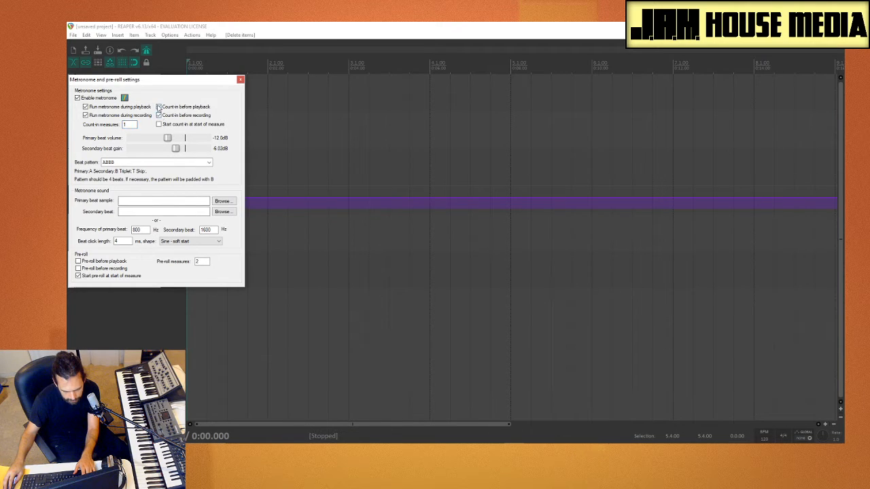
{"action": "left_click", "coordinate": [240, 81]}
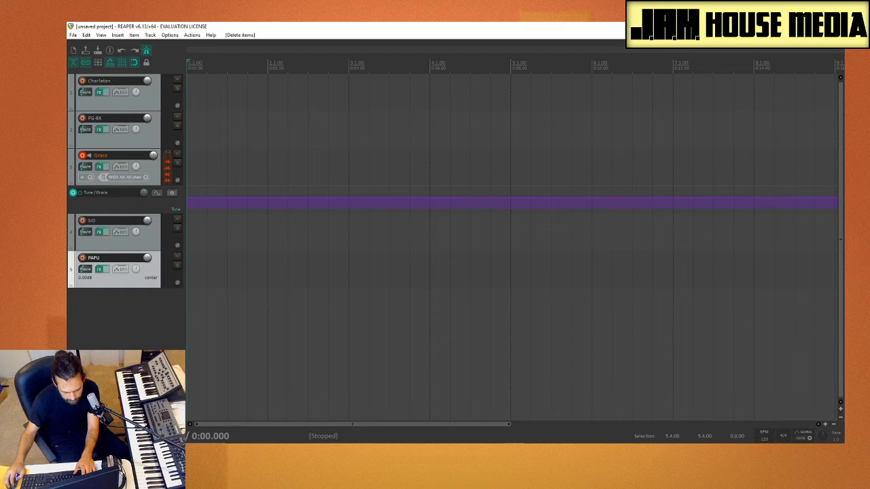
{"action": "key", "text": "ctrl+r"}
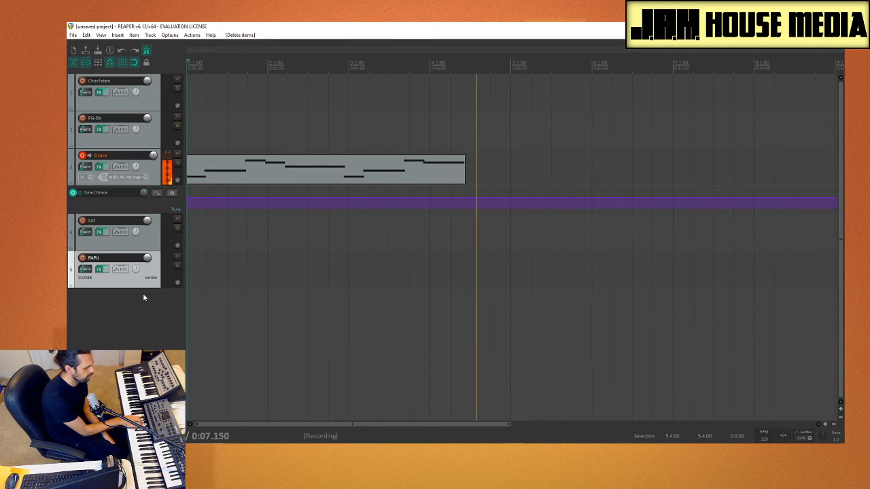
{"action": "key", "text": "space"}
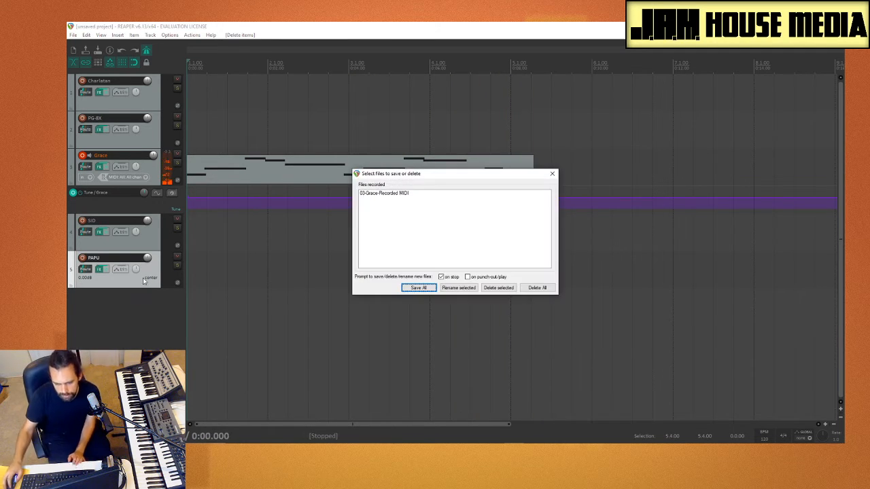
{"action": "left_click", "coordinate": [418, 287]}
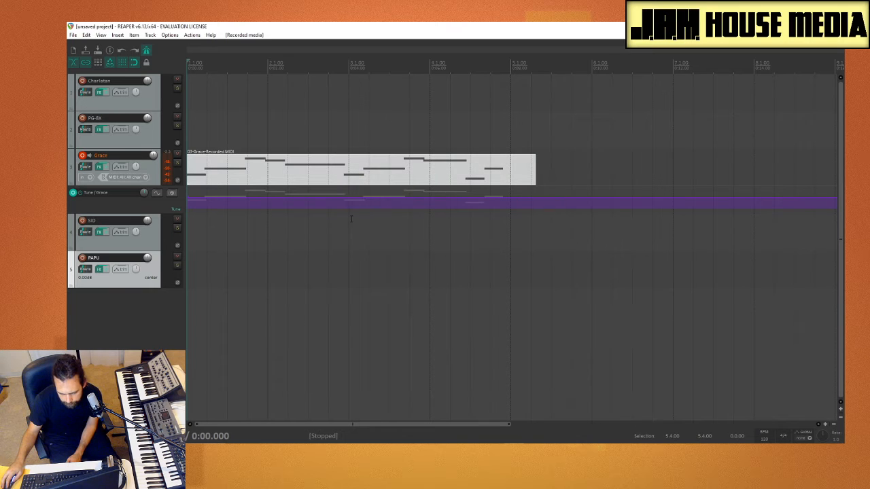
Select the recorded MIDI item on the Grace track
{"action": "right_click", "coordinate": [313, 178]}
{"action": "left_click", "coordinate": [286, 174]}
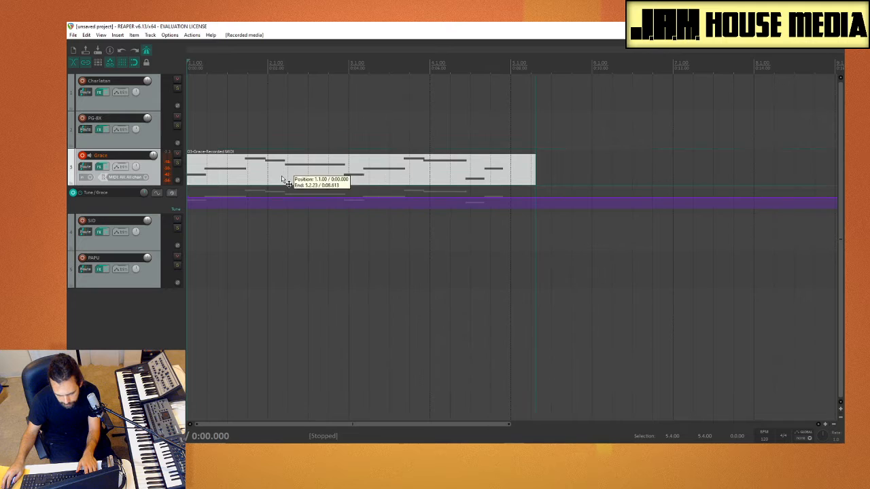
Open the Grace track's recorded MIDI item, quantize its note positions to the grid at 100% strength, and play it back
{"action": "double_click", "coordinate": [283, 179]}
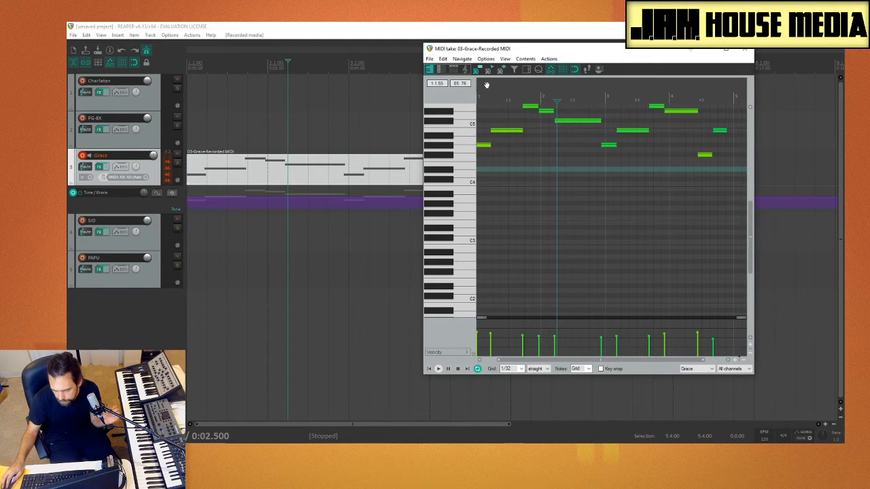
{"action": "left_click", "coordinate": [539, 69]}
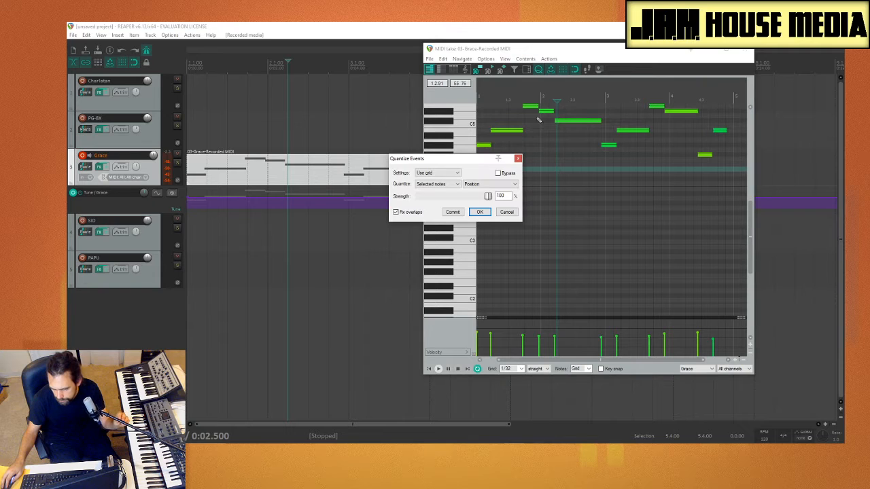
{"action": "left_click", "coordinate": [479, 212]}
{"action": "key", "text": "space"}
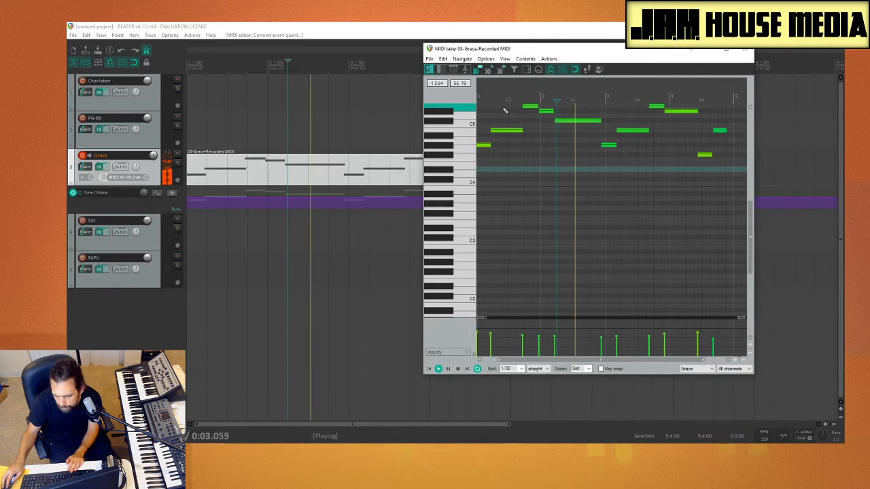
{"action": "key", "text": "space"}
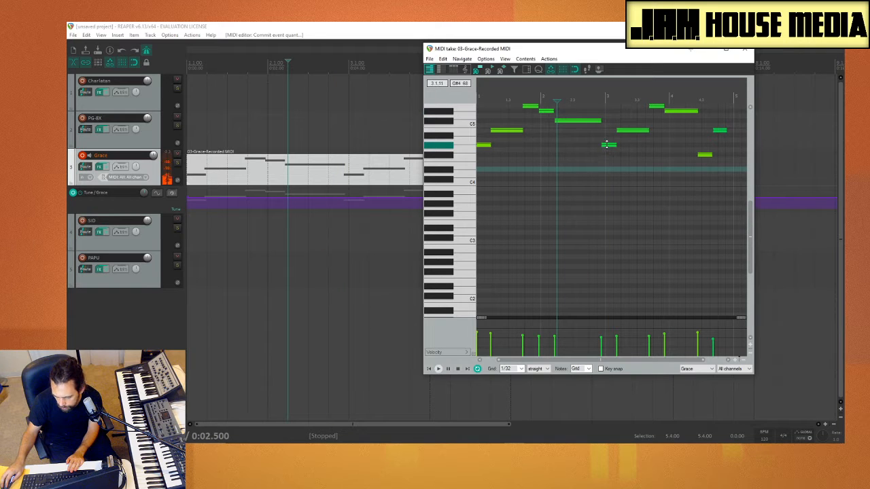
Select the G#4 note near measure 3 and nudge it right until it starts on the downbeat of measure 3
{"action": "right_click", "coordinate": [608, 145]}
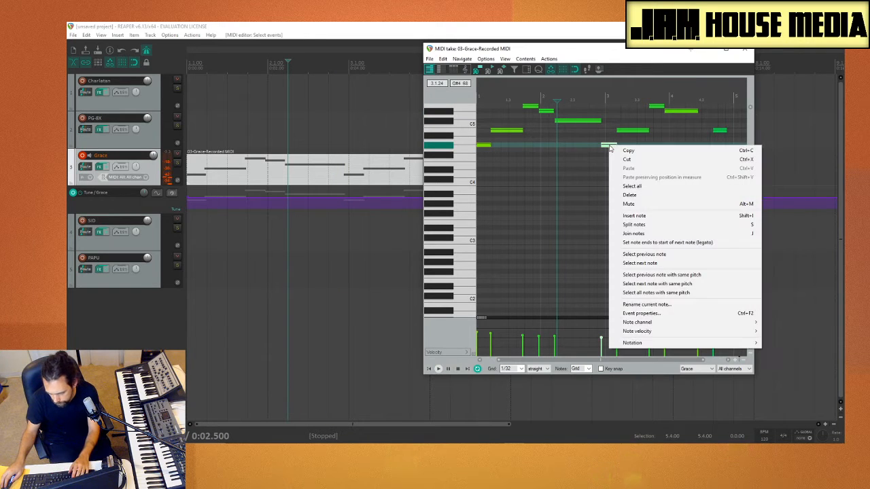
{"action": "key", "text": "Escape"}
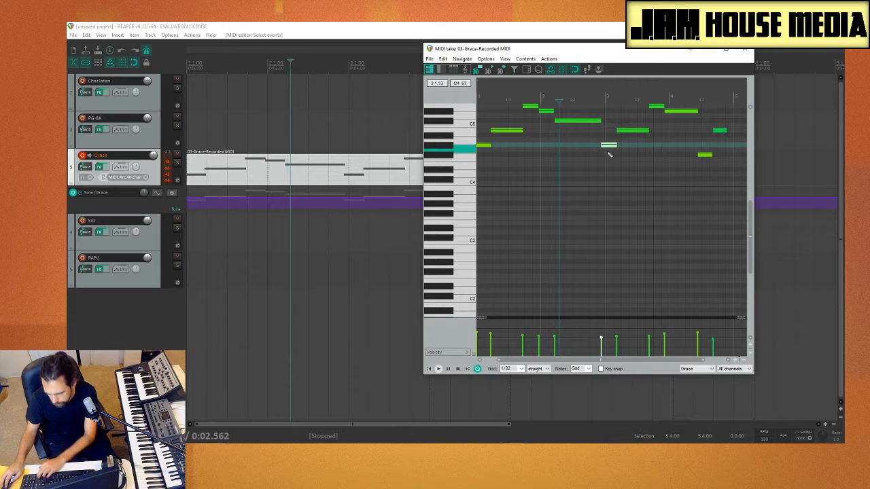
{"action": "key", "text": "Right"}
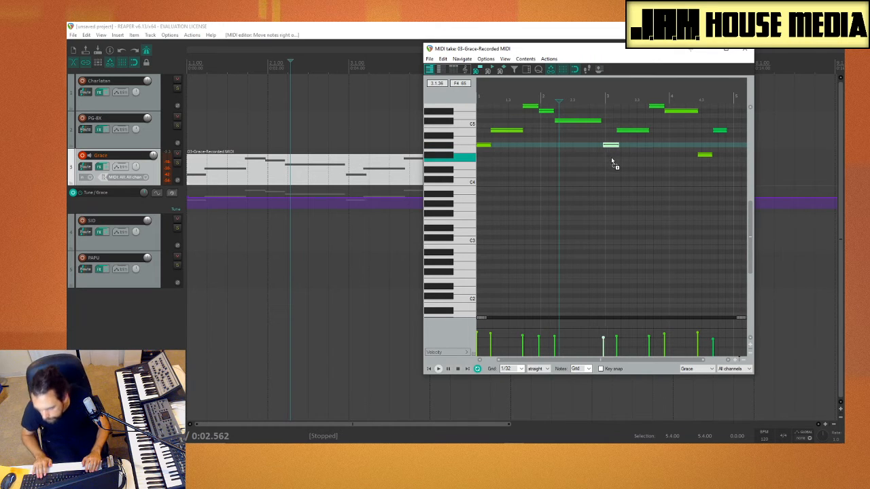
{"action": "scroll", "coordinate": [614, 161], "scroll_direction": "down", "scroll_amount": 4}
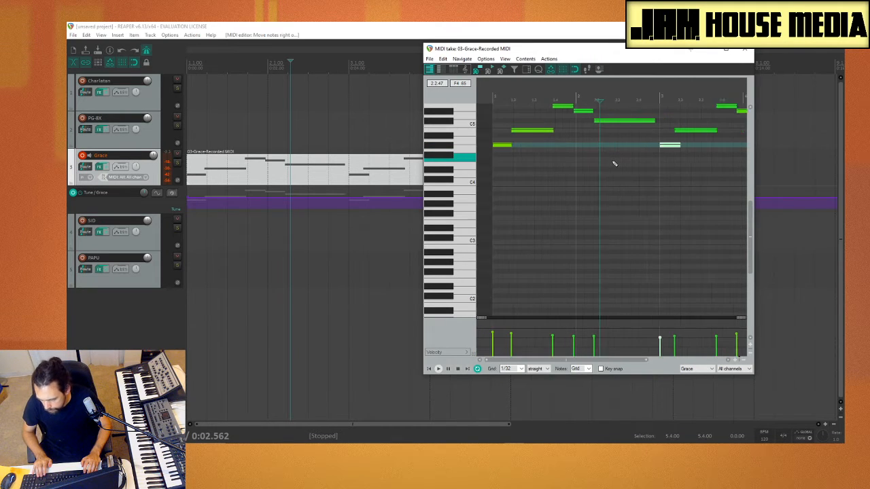
{"action": "key", "text": "Up"}
{"action": "key", "text": "Up"}
{"action": "key", "text": "Up"}
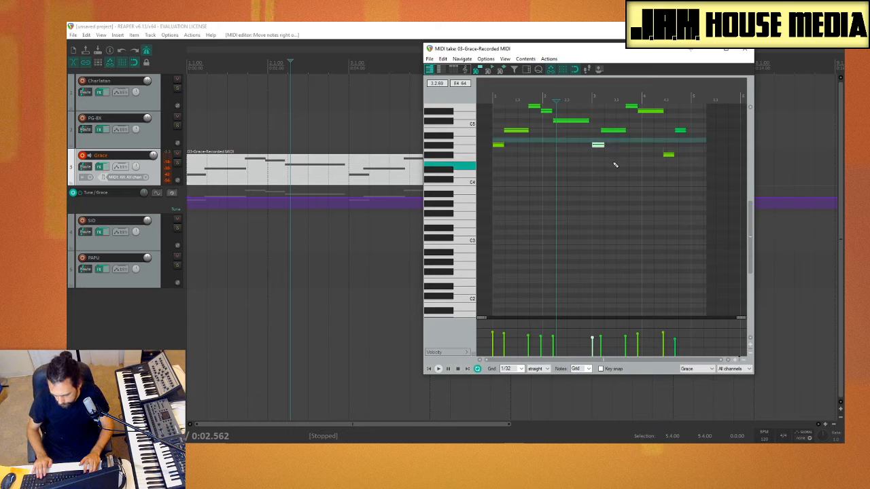
{"action": "key", "text": "Right"}
{"action": "key", "text": "Right"}
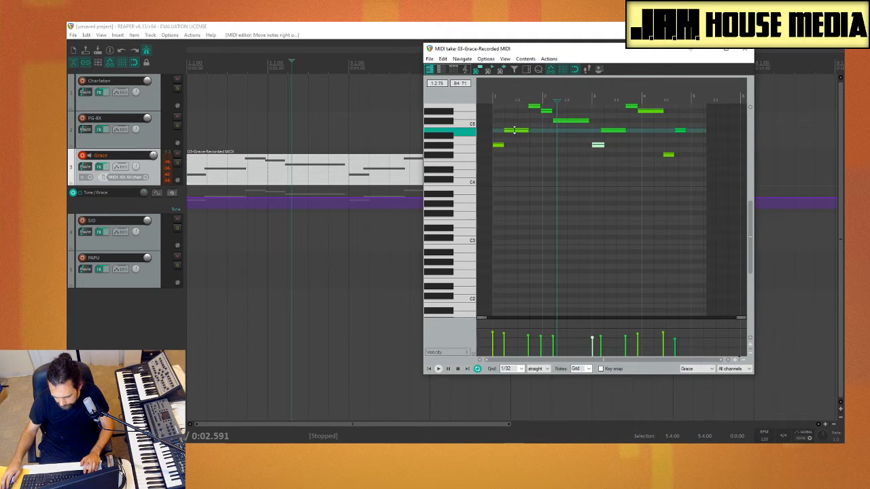
Nudge the B4 note in measure 1 right onto the second beat, and play the take from the beginning
{"action": "left_click", "coordinate": [518, 131]}
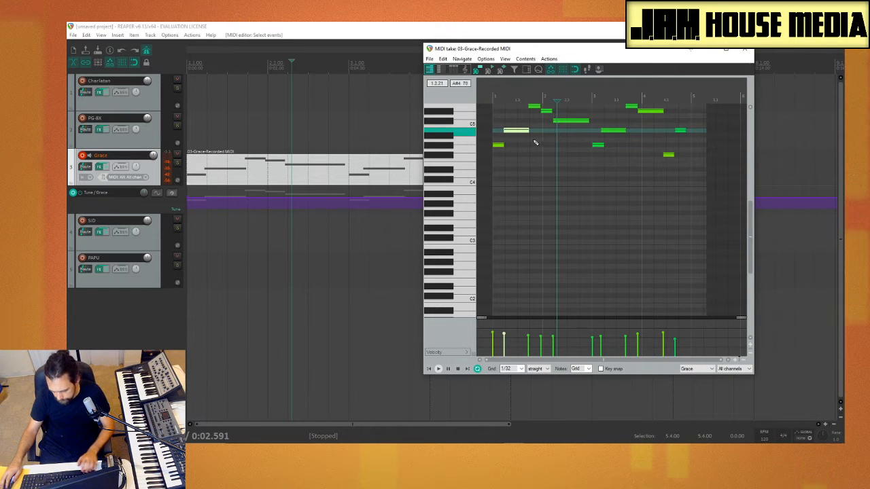
{"action": "key", "text": "alt+KP_6"}
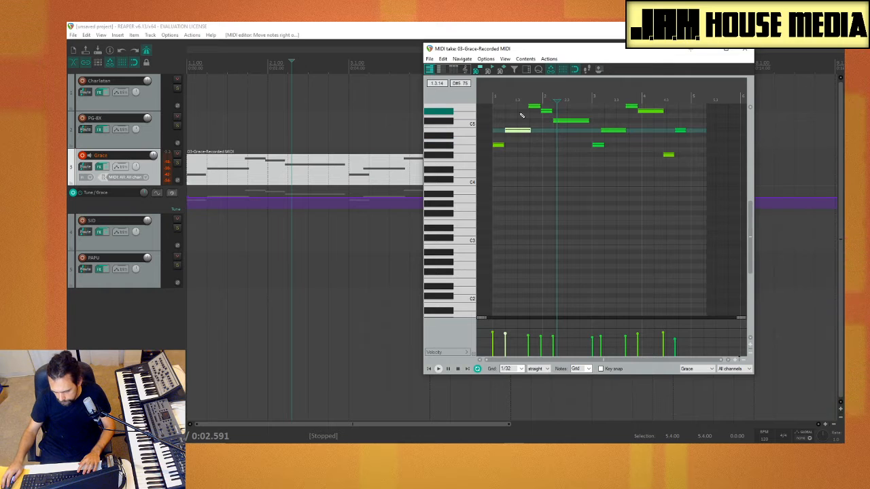
{"action": "key", "text": "Home"}
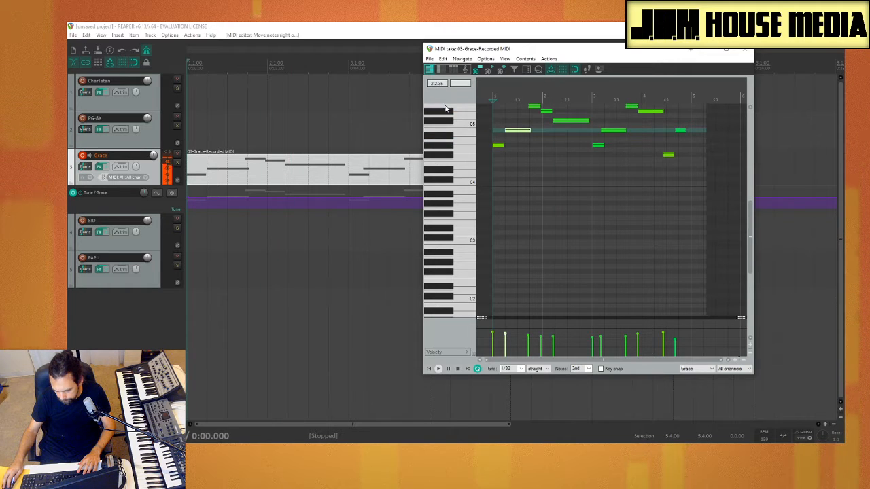
{"action": "key", "text": "space"}
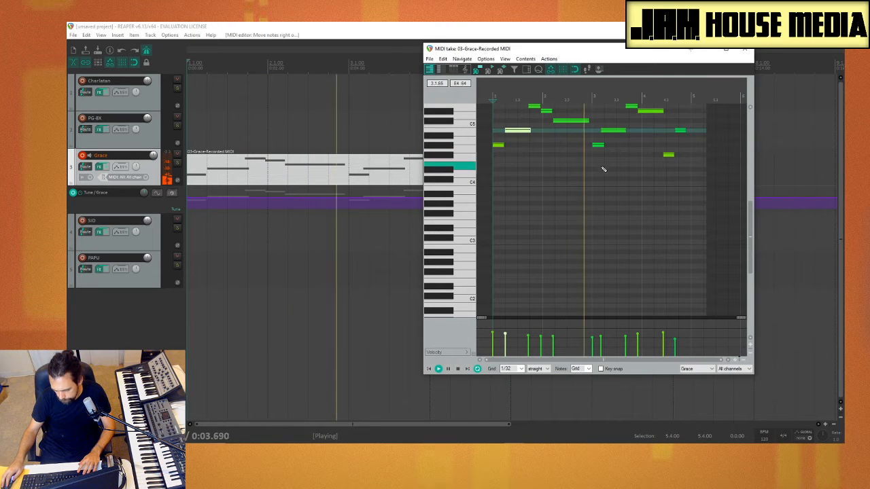
{"action": "key", "text": "space"}
Nudge the B4 note in measure 3 right onto the second beat, and play briefly from within that note
{"action": "left_click", "coordinate": [615, 131]}
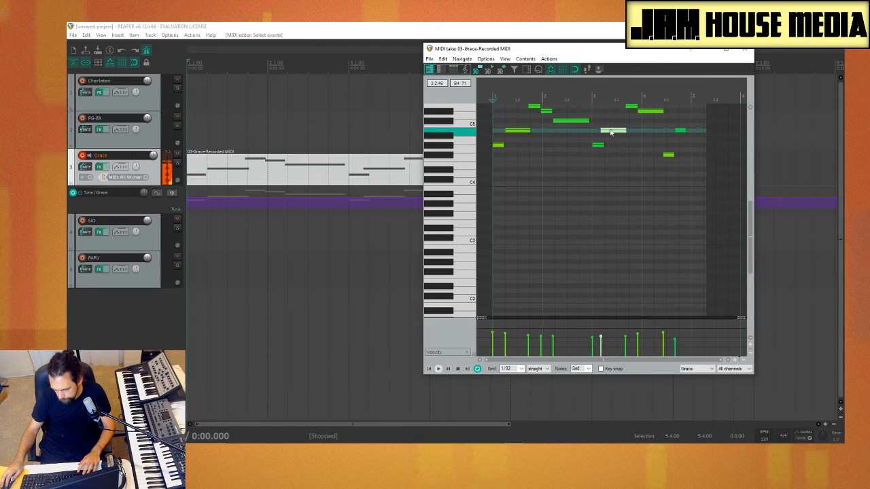
{"action": "key", "text": "Right"}
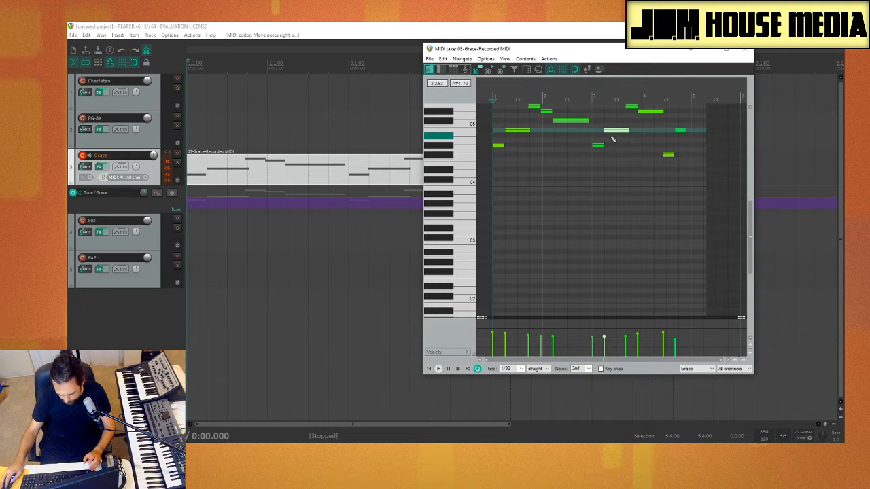
{"action": "left_click", "coordinate": [611, 100]}
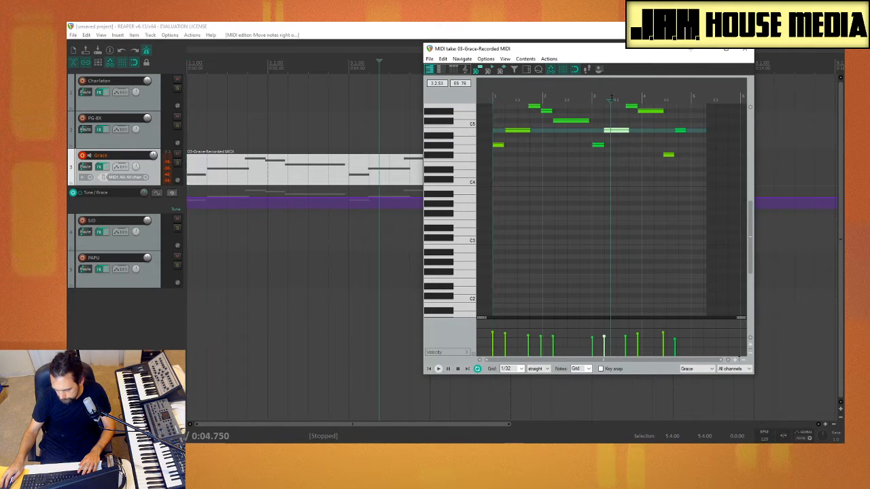
{"action": "key", "text": "space"}
{"action": "key", "text": "space"}
Nudge the last E5 note right to beat 3.4 and the D#5 note after it right to measure 4, checking by playback
{"action": "left_click", "coordinate": [633, 106]}
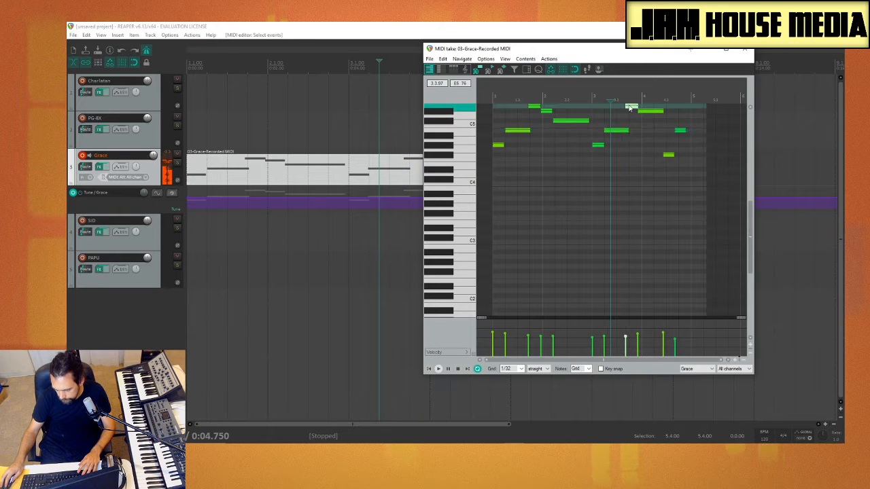
{"action": "key", "text": "KP_6"}
{"action": "key", "text": "KP_6"}
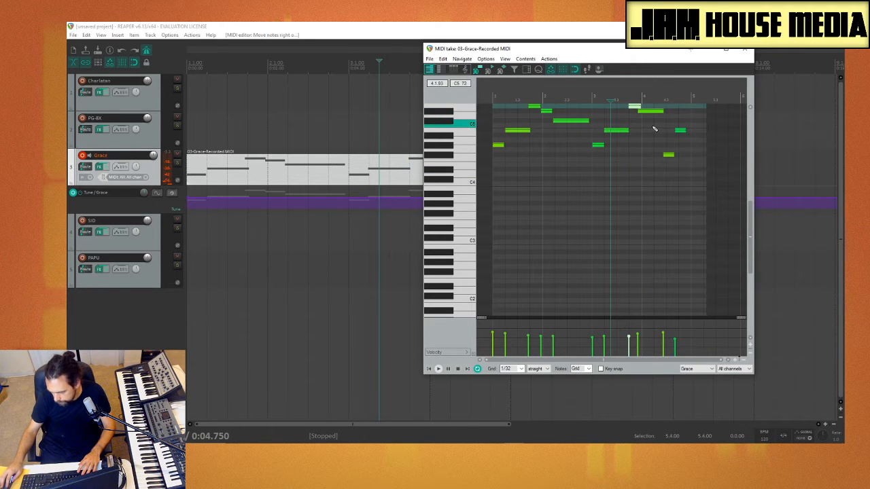
{"action": "left_click", "coordinate": [651, 111]}
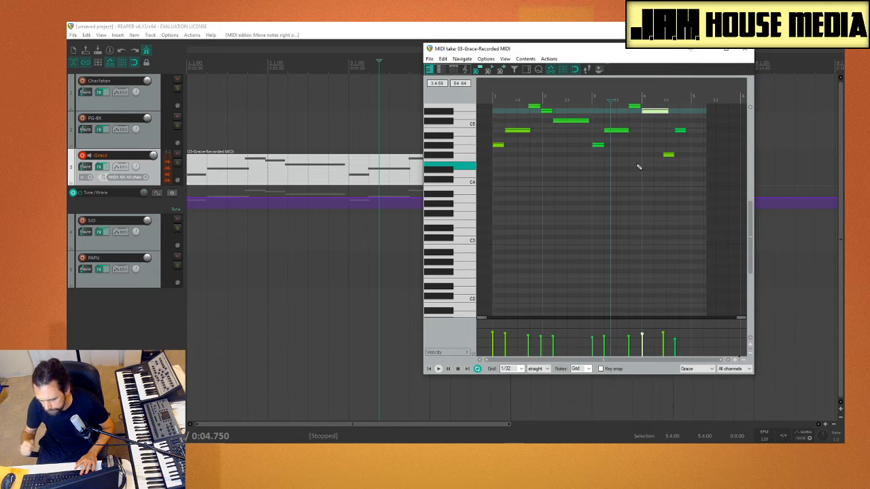
{"action": "key", "text": "space"}
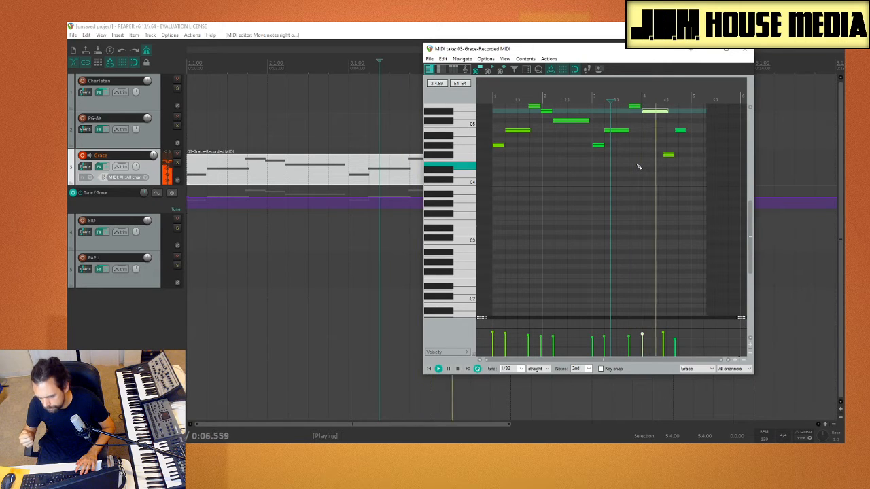
{"action": "key", "text": "space"}
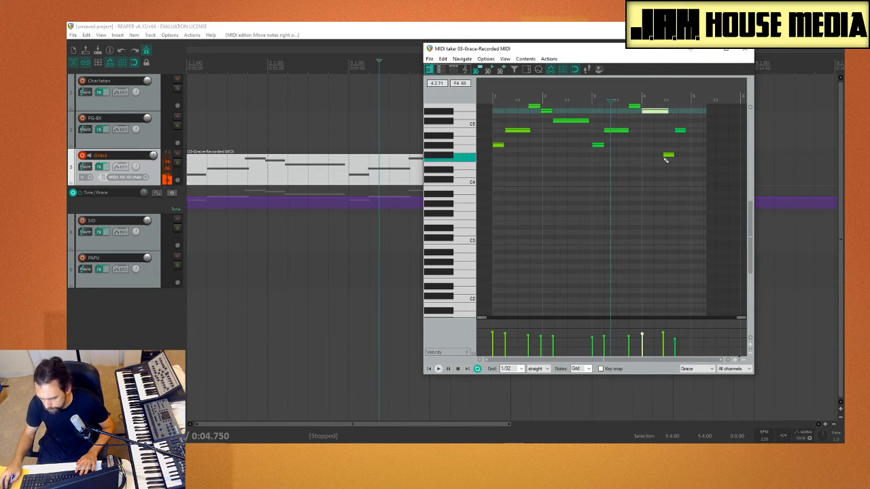
Nudge the F#4 note in measure 4 to beat 4.3 and the final B4 note to beat 4.4, play back, and close the MIDI editor
{"action": "left_click", "coordinate": [668, 156]}
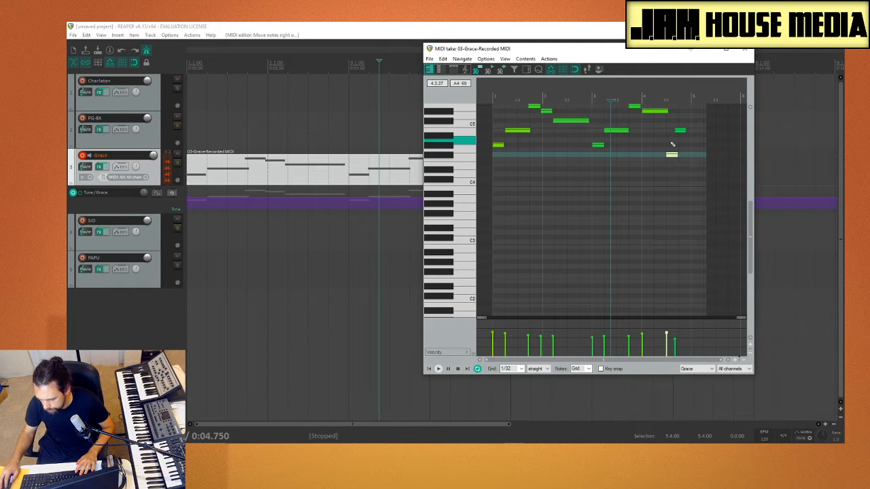
{"action": "left_click", "coordinate": [680, 132]}
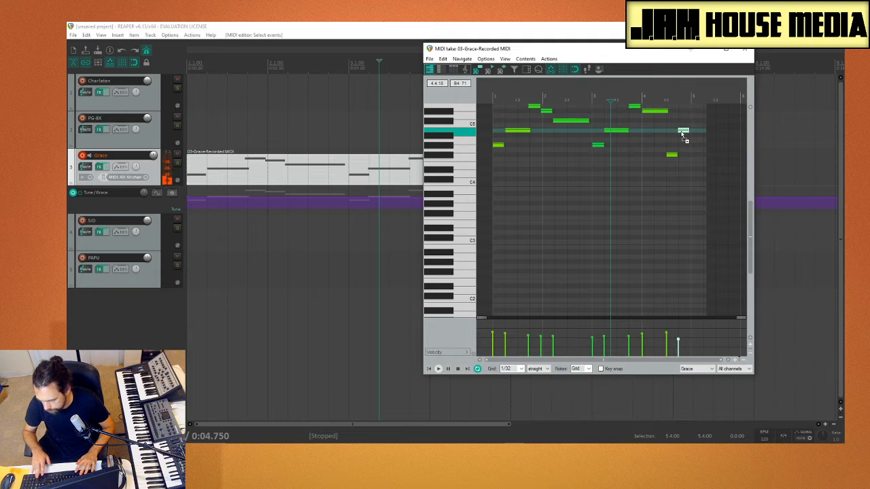
{"action": "key", "text": "space"}
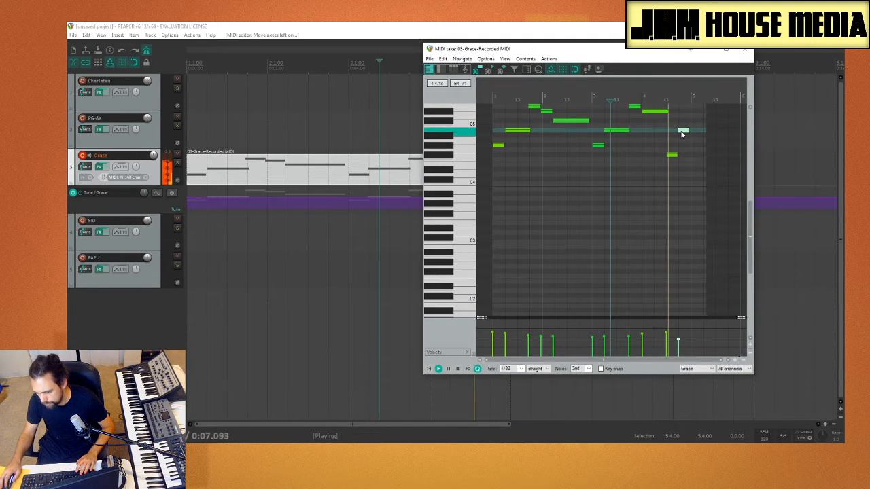
{"action": "key", "text": "space"}
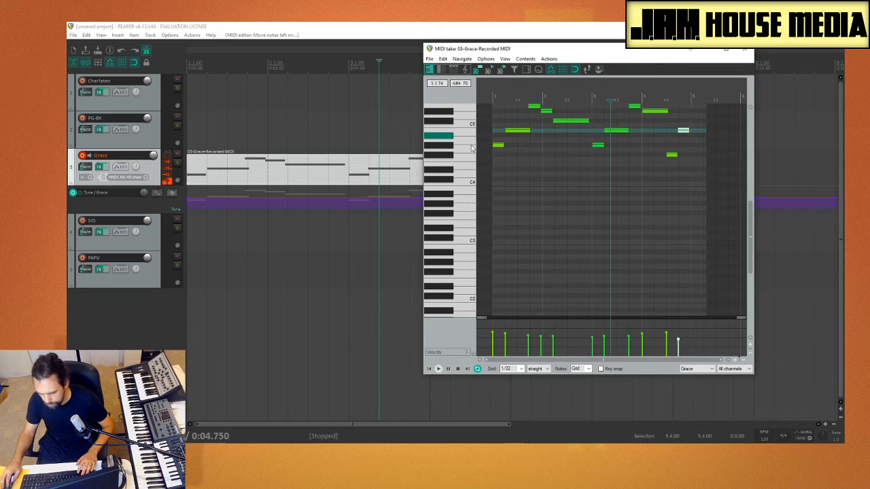
{"action": "left_click", "coordinate": [742, 52]}
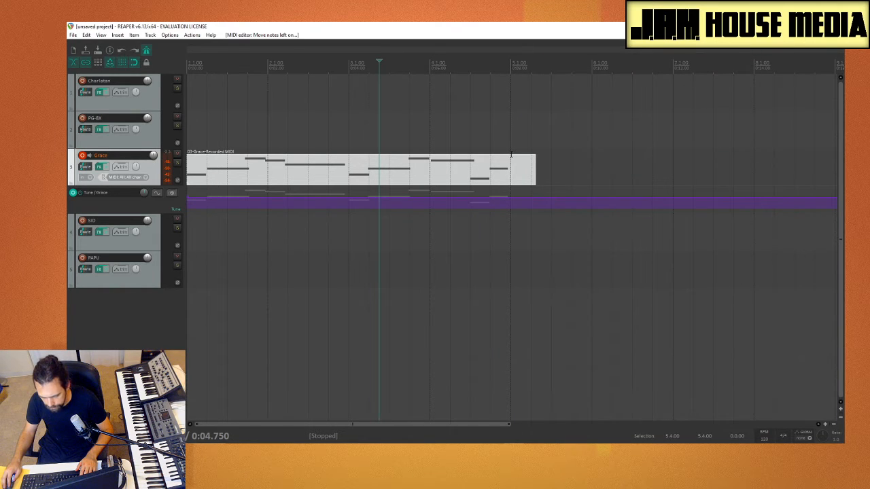
{"action": "left_click_drag", "start_coordinate": [511, 155], "coordinate": [189, 168]}
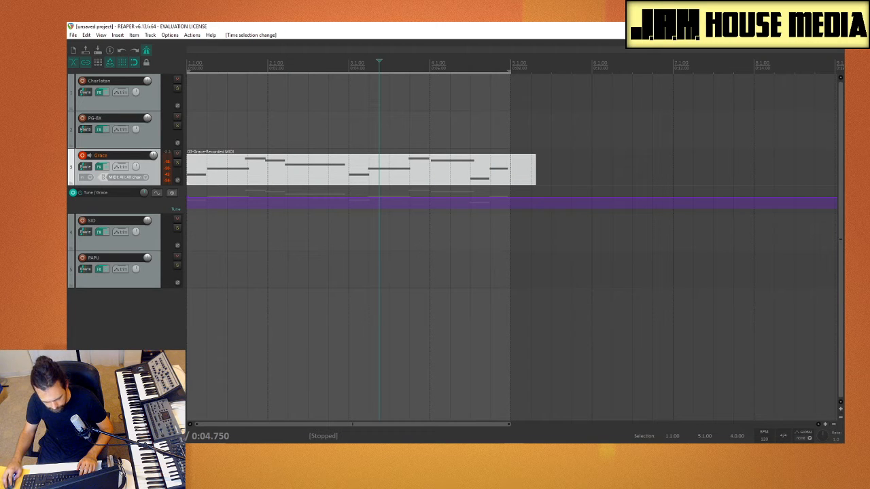
{"action": "key", "text": "space"}
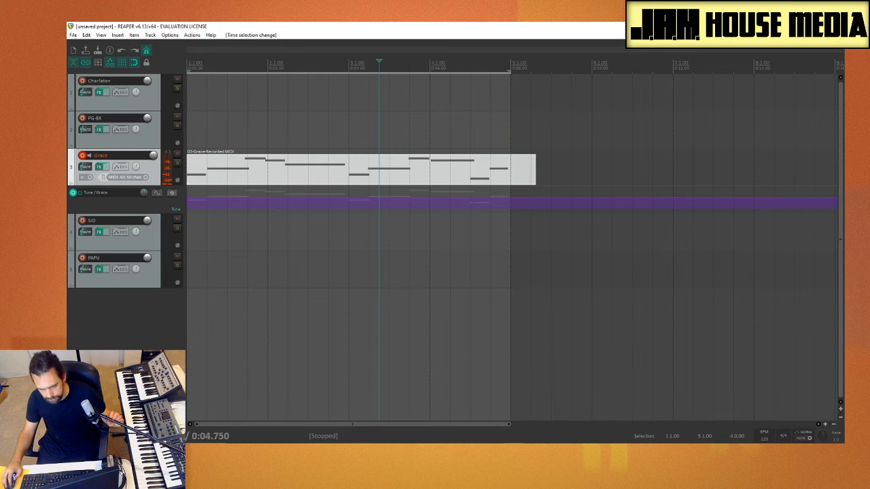
{"action": "key", "text": "space"}
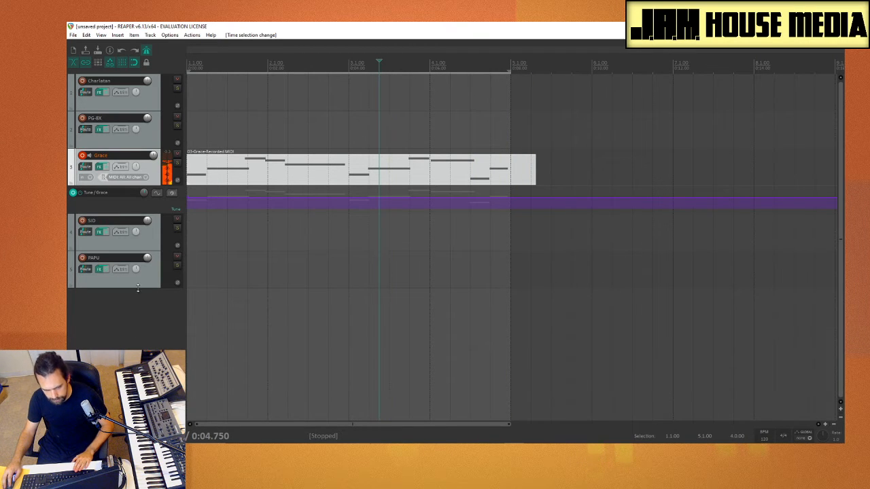
{"action": "key", "text": "Escape"}
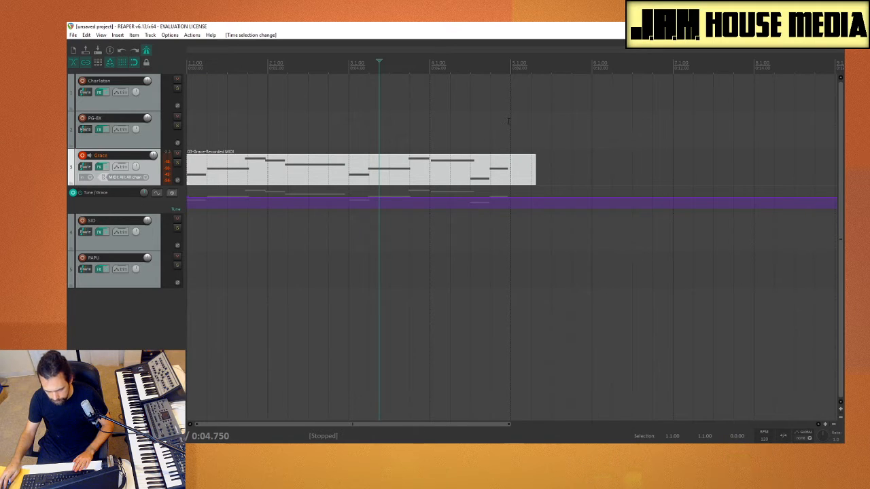
Set a time selection from 1.1.00 to 5.1.00 and play it, repeatedly restarting playback from the project start
{"action": "left_click_drag", "start_coordinate": [508, 121], "coordinate": [194, 139]}
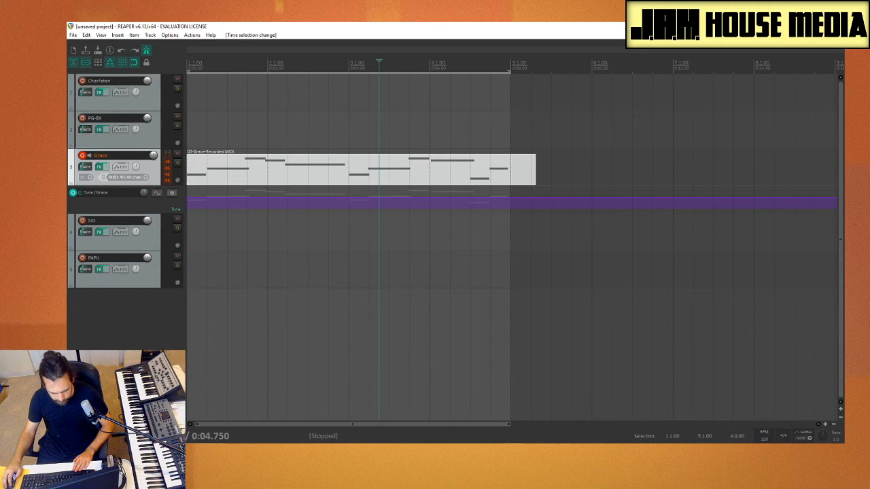
{"action": "key", "text": "space"}
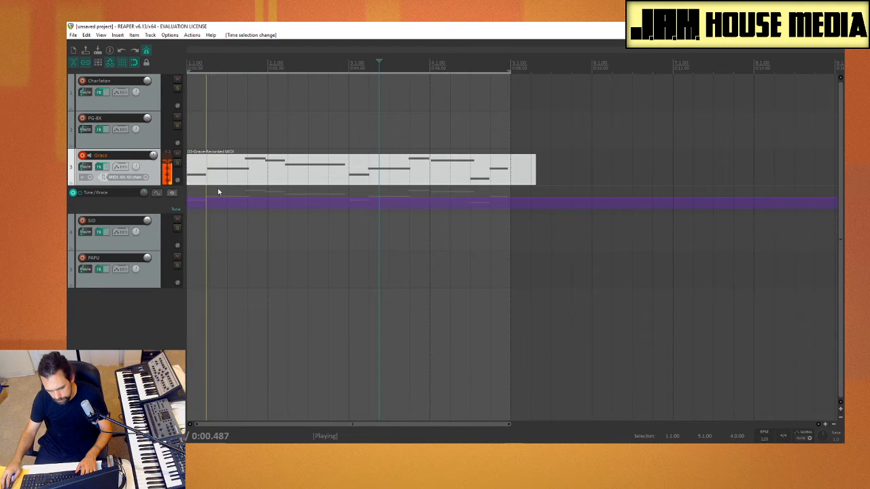
{"action": "left_click", "coordinate": [188, 203]}
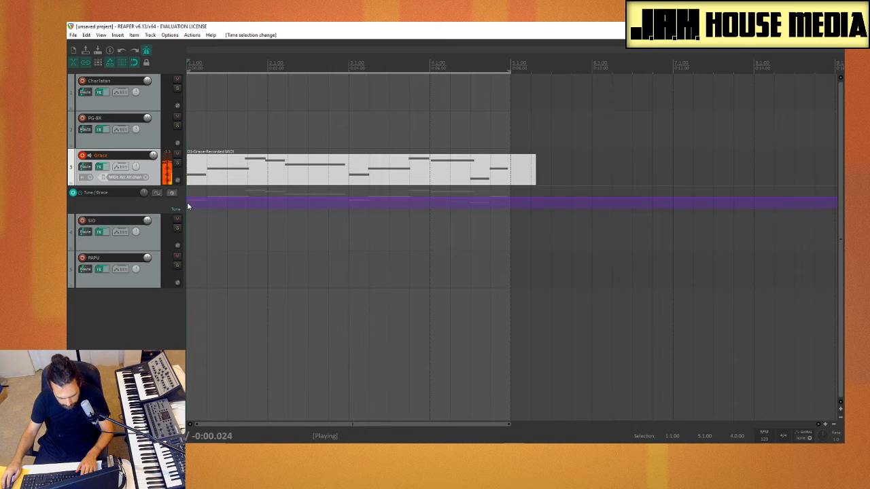
{"action": "left_click", "coordinate": [188, 204]}
{"action": "left_click", "coordinate": [188, 204]}
{"action": "left_click", "coordinate": [187, 203]}
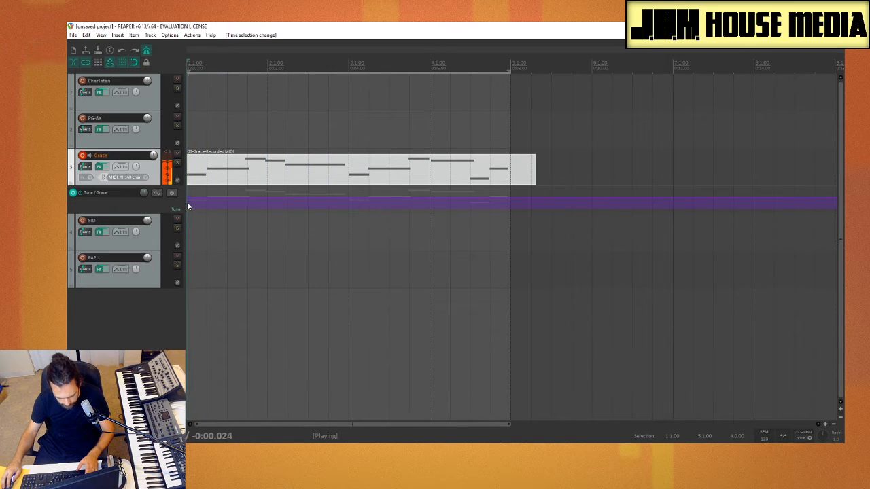
Stop playback and add a point to the Grace track's Tune envelope about halfway through the first beat
{"action": "key", "text": "space"}
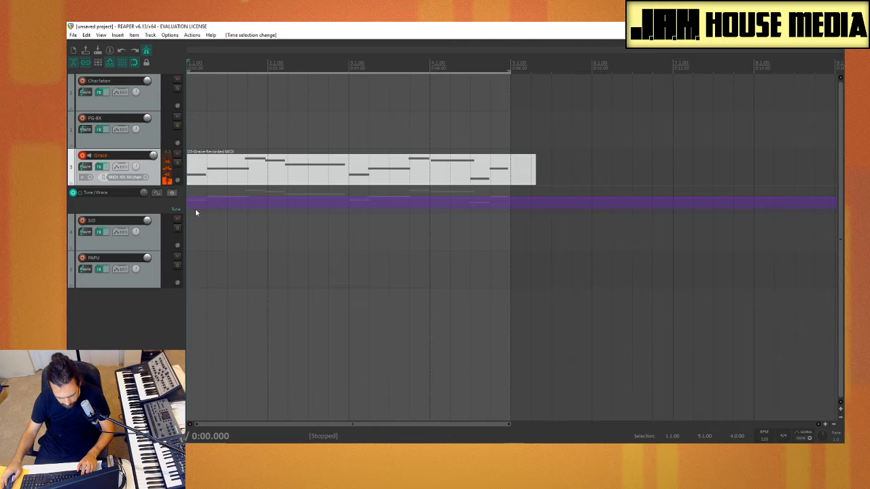
{"action": "scroll", "coordinate": [195, 213], "scroll_direction": "up", "scroll_amount": 5}
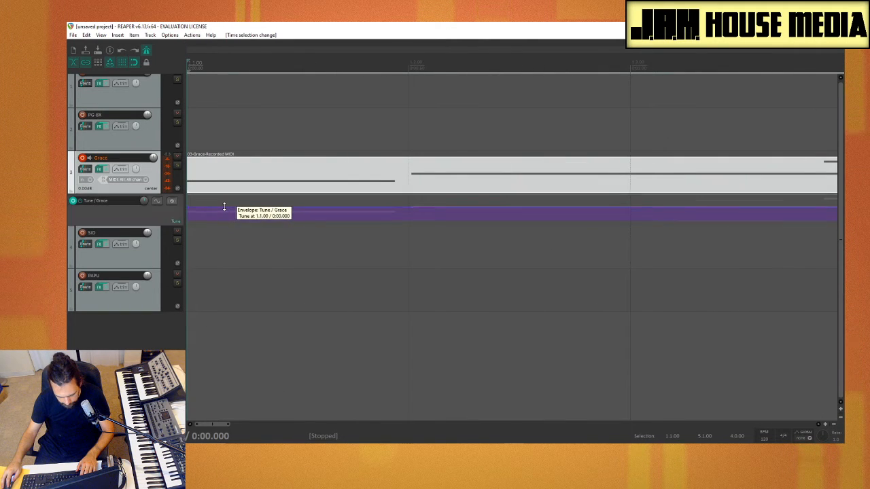
{"action": "left_click", "coordinate": [225, 206]}
{"action": "right_click", "coordinate": [226, 207]}
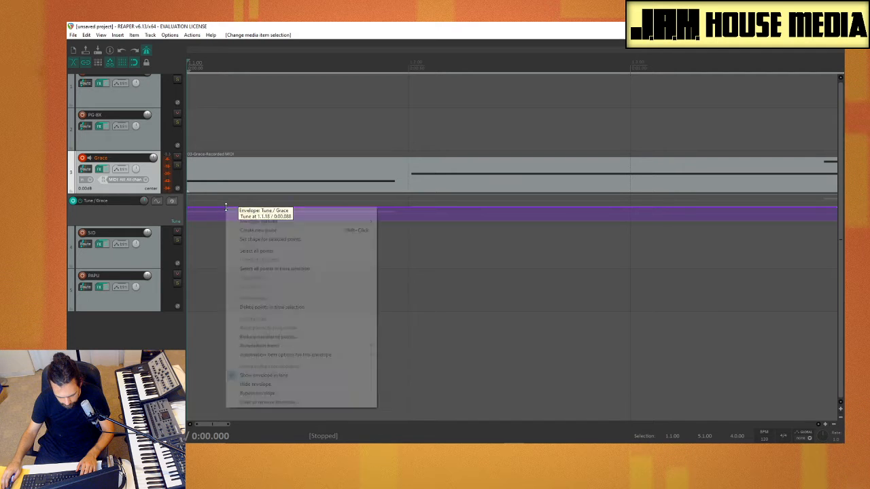
{"action": "left_click", "coordinate": [204, 212]}
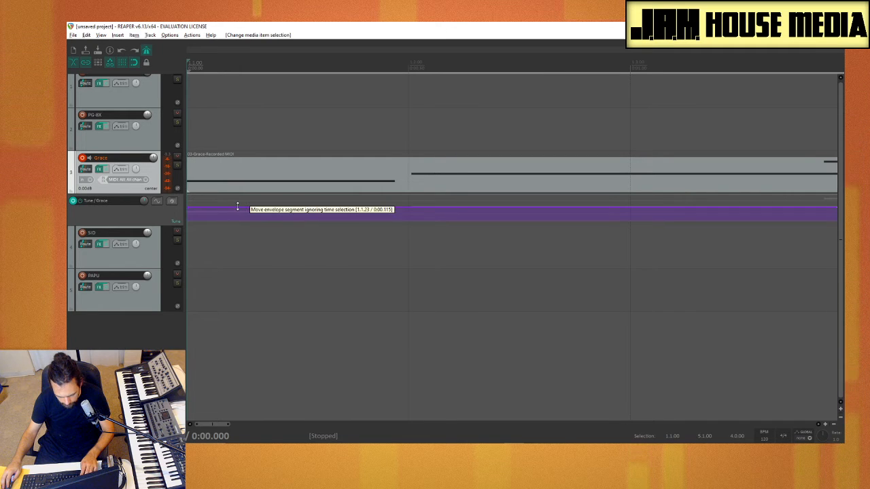
{"action": "key", "text": "alt"}
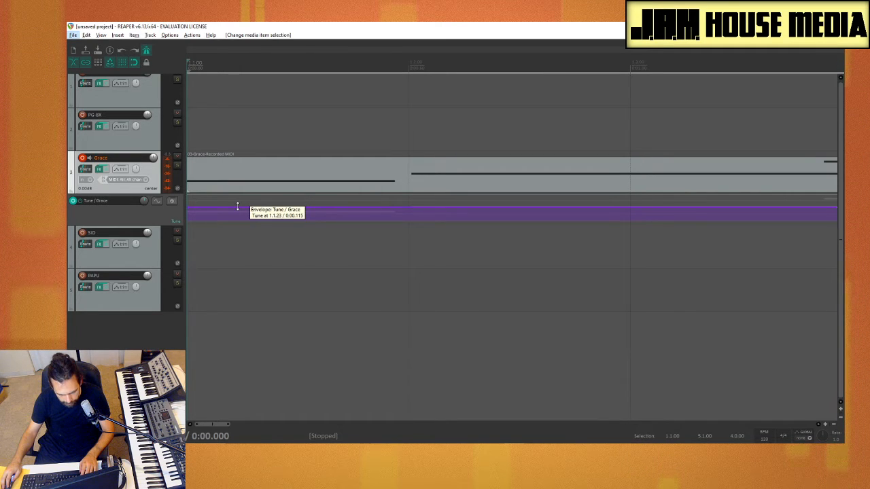
{"action": "right_click", "coordinate": [312, 207]}
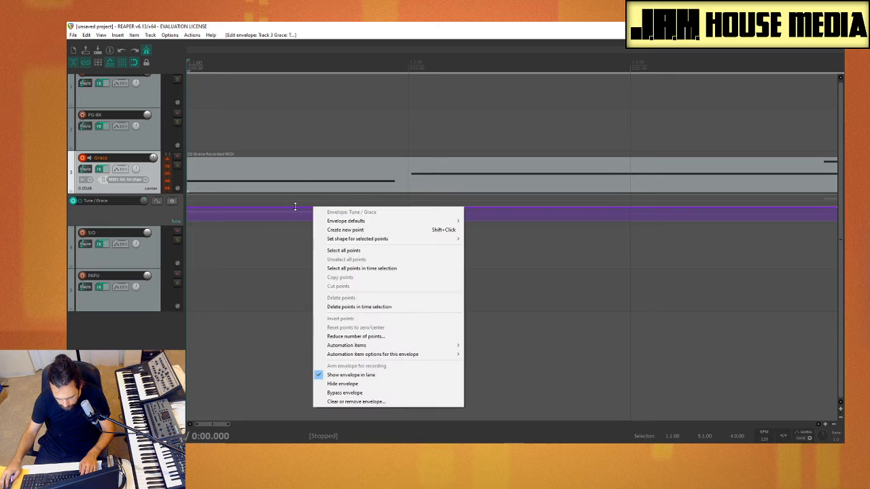
{"action": "left_click", "coordinate": [293, 206]}
{"action": "left_click_drag", "start_coordinate": [295, 207], "coordinate": [301, 207]}
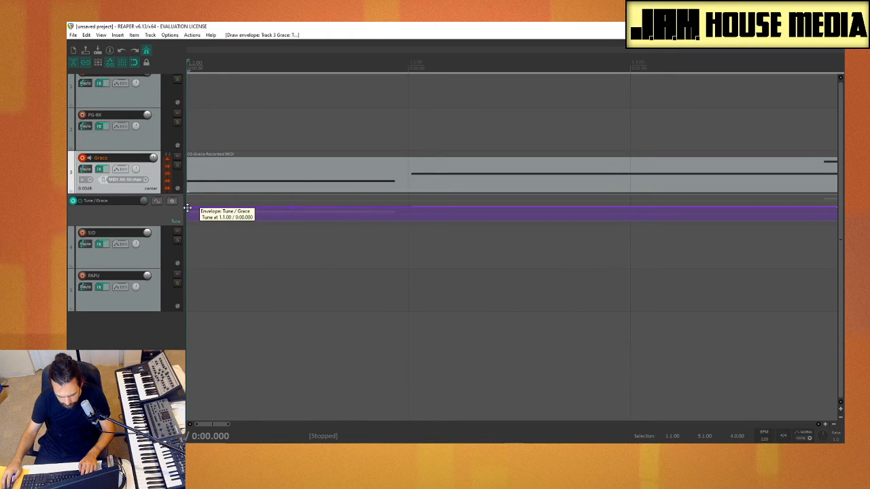
Try lowering the Tune envelope's first point at 1.1.00 to the minimum, and play the opening briefly
{"action": "left_click_drag", "start_coordinate": [188, 207], "coordinate": [201, 243]}
{"action": "key", "text": "space"}
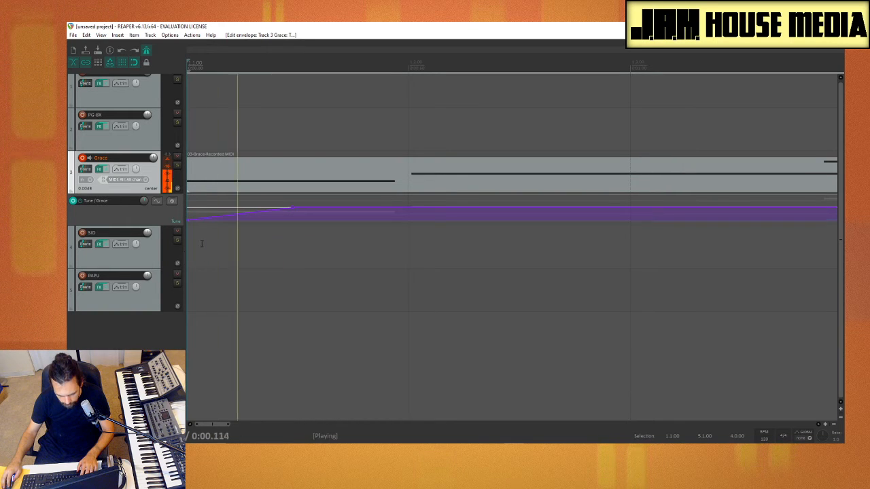
{"action": "key", "text": "space"}
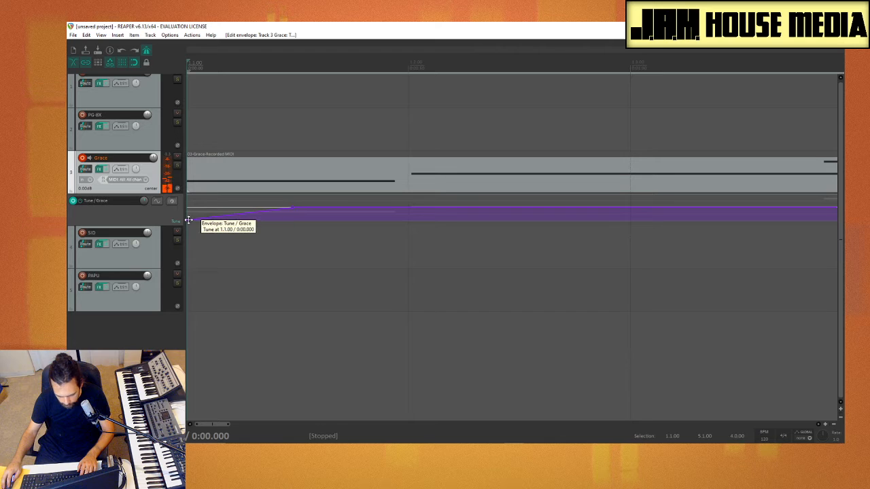
Raise the Tune envelope's first point at 1.1.00 to about 0.385 and play the opening notes
{"action": "left_click_drag", "start_coordinate": [188, 220], "coordinate": [184, 189]}
{"action": "key", "text": "space"}
{"action": "key", "text": "space"}
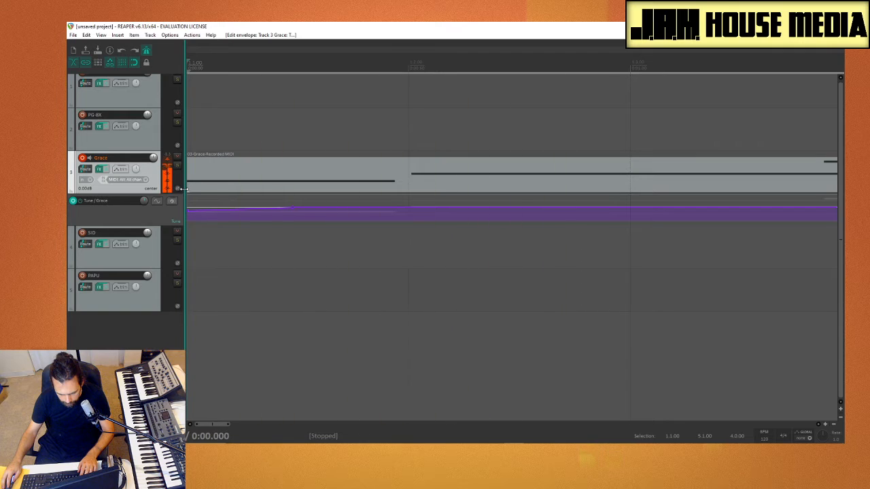
{"action": "key", "text": "space"}
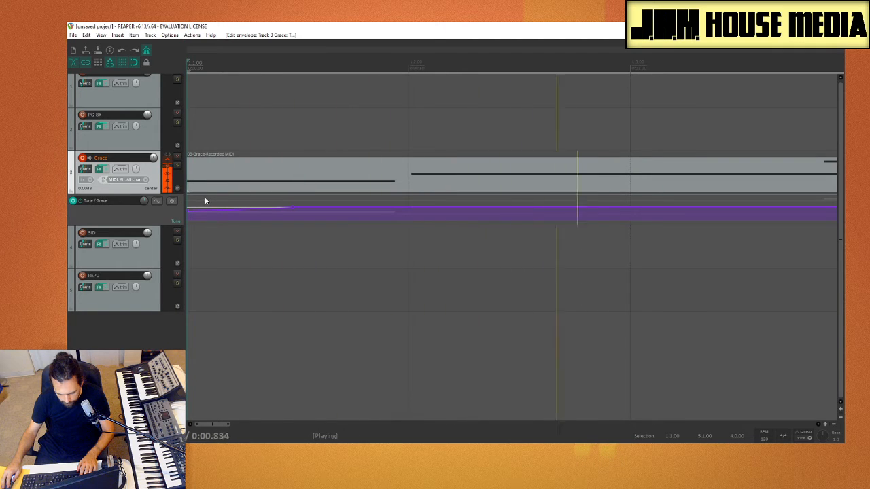
{"action": "key", "text": "space"}
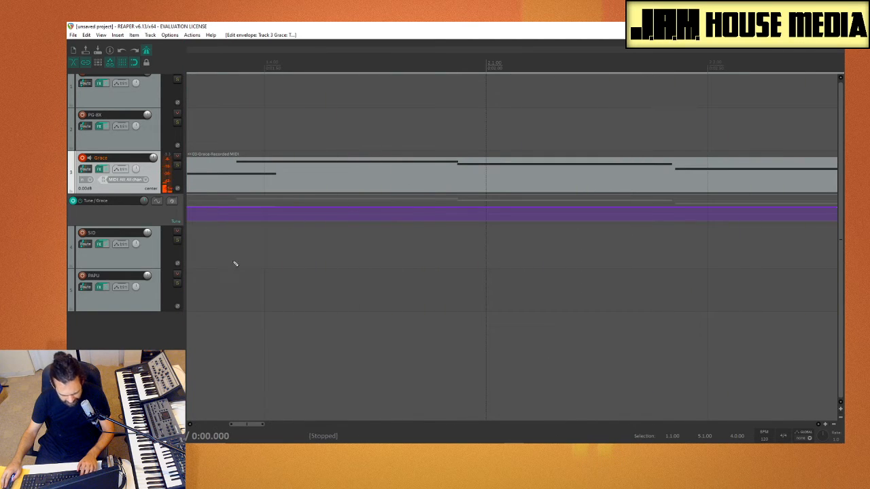
Examine the value and shape options of the Tune envelope's first point at 1.1.00
{"action": "scroll", "coordinate": [231, 259], "scroll_direction": "down", "scroll_amount": 2}
{"action": "scroll", "coordinate": [230, 256], "scroll_direction": "up", "scroll_amount": 3}
{"action": "scroll", "coordinate": [225, 250], "scroll_direction": "up", "scroll_amount": 3}
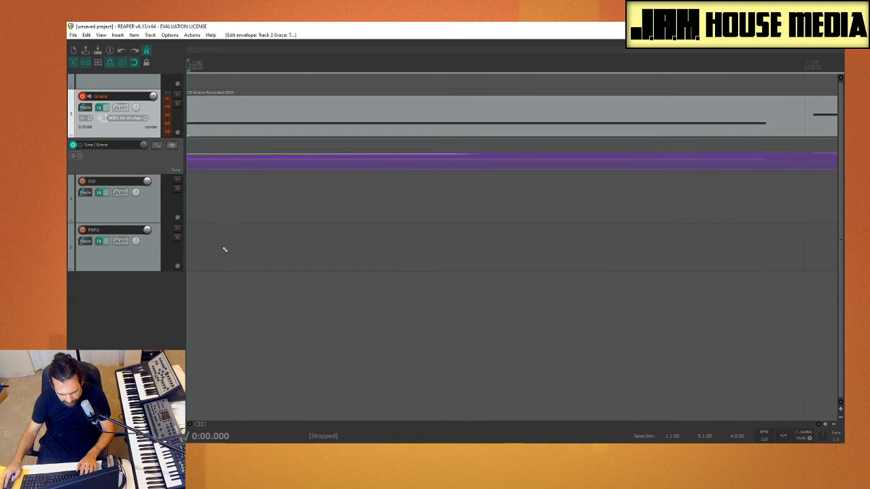
{"action": "scroll", "coordinate": [219, 242], "scroll_direction": "up", "scroll_amount": 1}
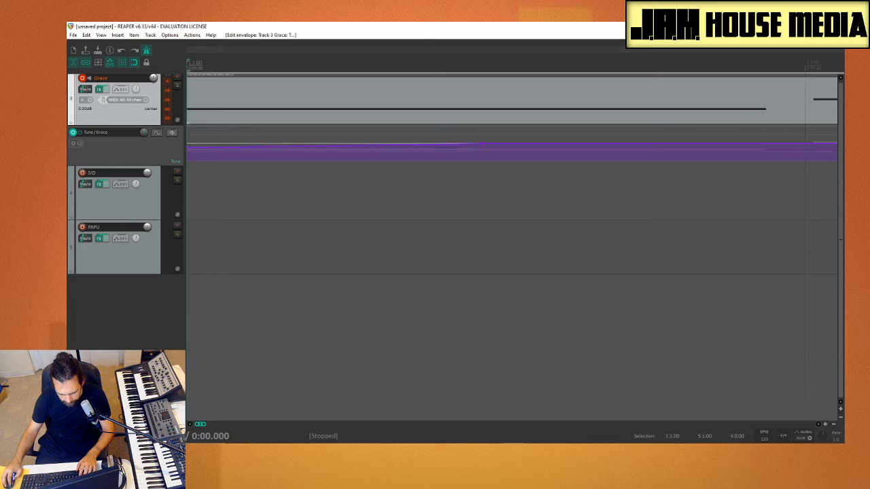
{"action": "right_click", "coordinate": [188, 151]}
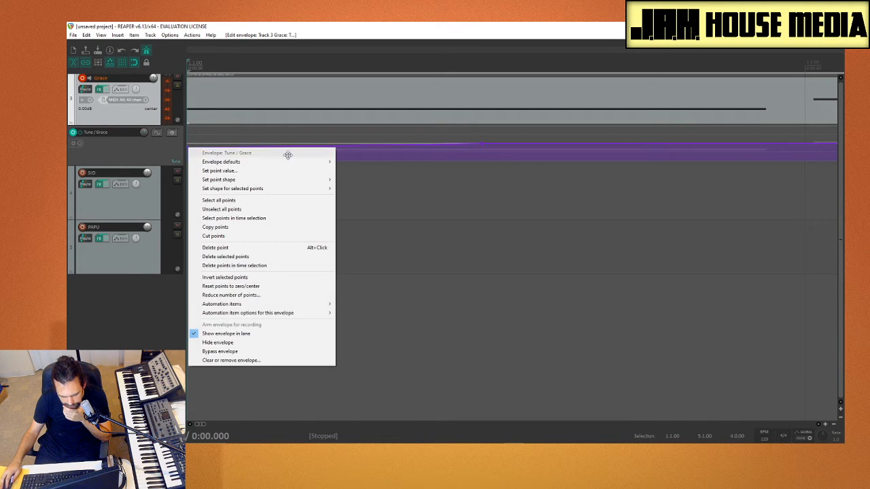
{"action": "left_click", "coordinate": [294, 172]}
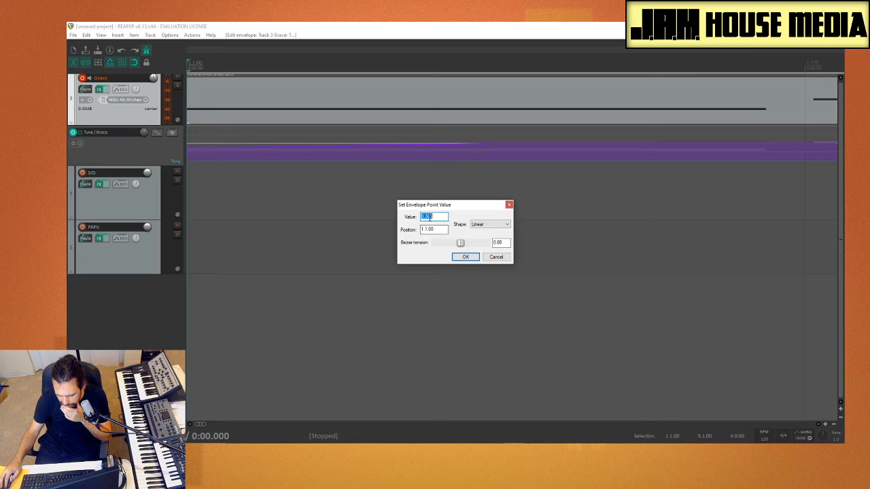
{"action": "left_click", "coordinate": [489, 225]}
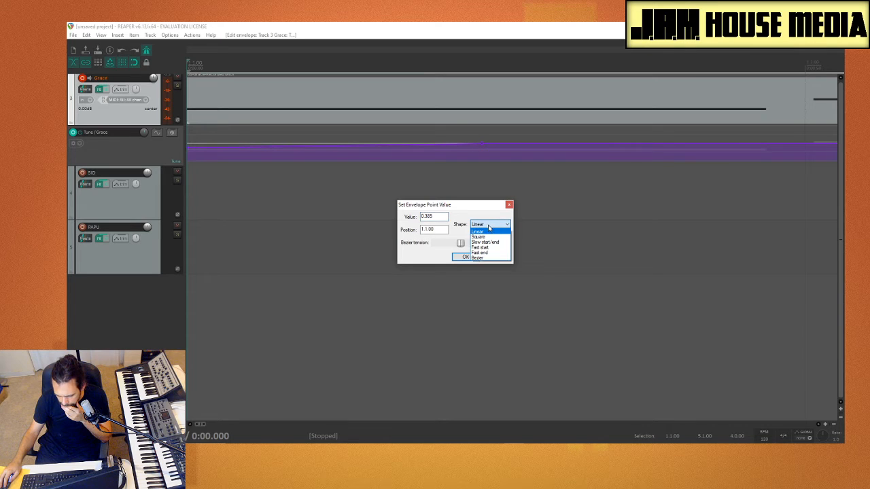
{"action": "left_click", "coordinate": [460, 222]}
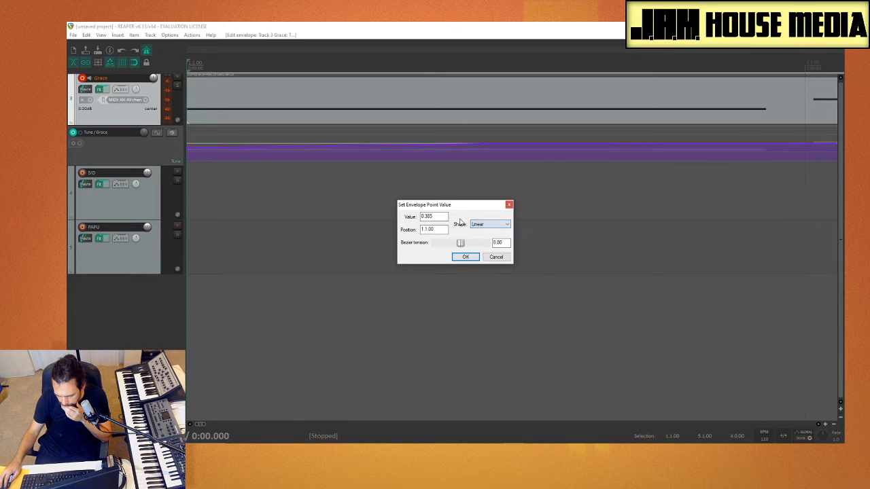
{"action": "left_click", "coordinate": [466, 257]}
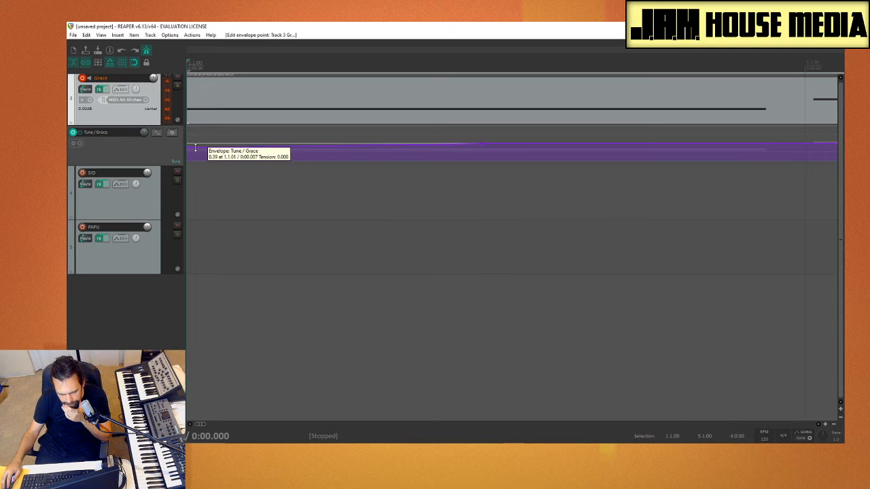
Raise the Tune envelope's first point at 1.1.00 slightly and audition the pitch slide from the project start
{"action": "left_click_drag", "start_coordinate": [187, 147], "coordinate": [184, 142]}
{"action": "key", "text": "space"}
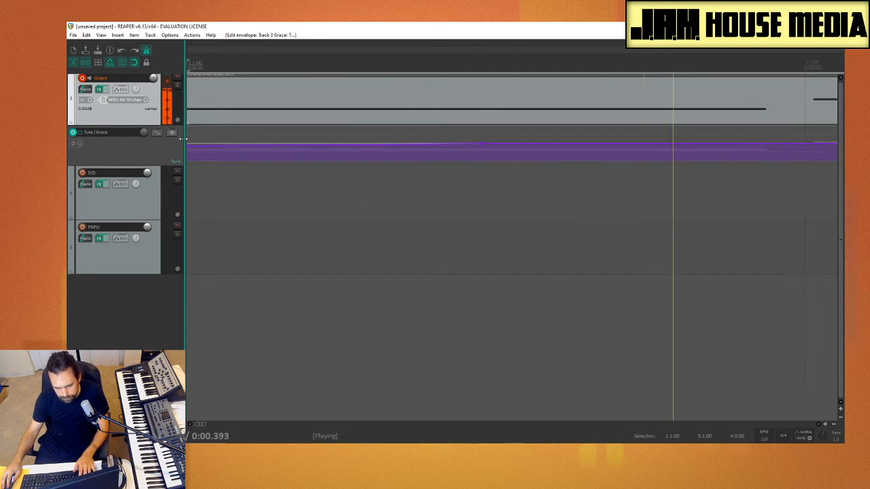
{"action": "key", "text": "space"}
{"action": "key", "text": "space"}
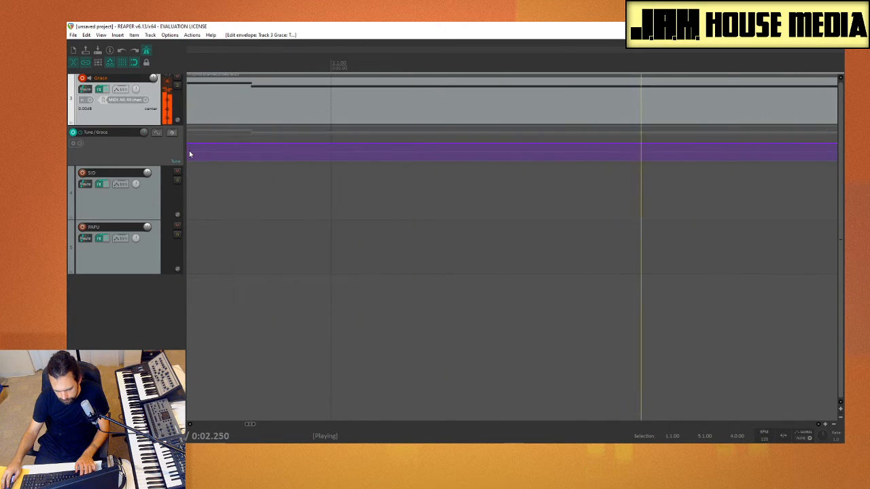
{"action": "key", "text": "space"}
Play the Grace melody from the start once more, stop it, and place the edit cursor at 0:10.000
{"action": "scroll", "coordinate": [287, 218], "scroll_direction": "down", "scroll_amount": 5}
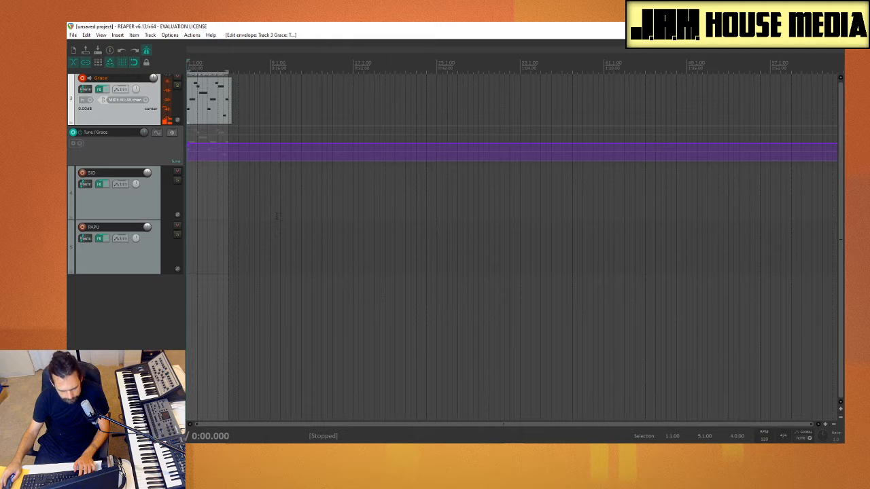
{"action": "key", "text": "space"}
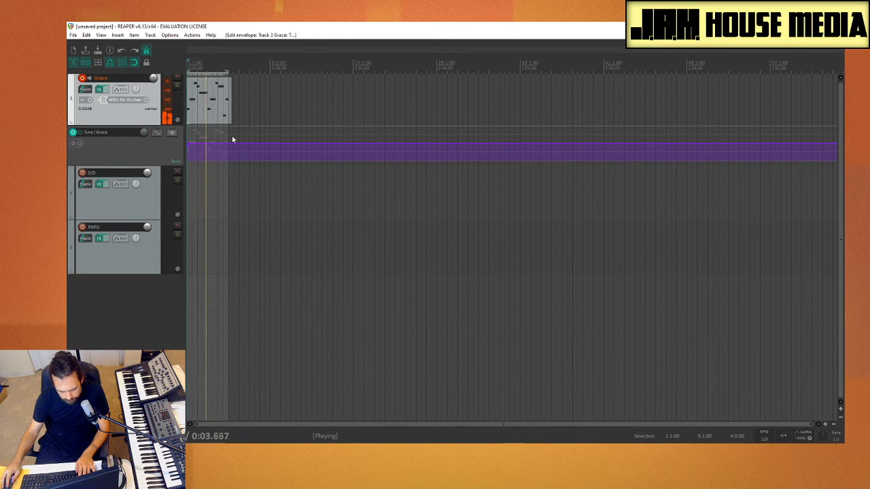
{"action": "key", "text": "space"}
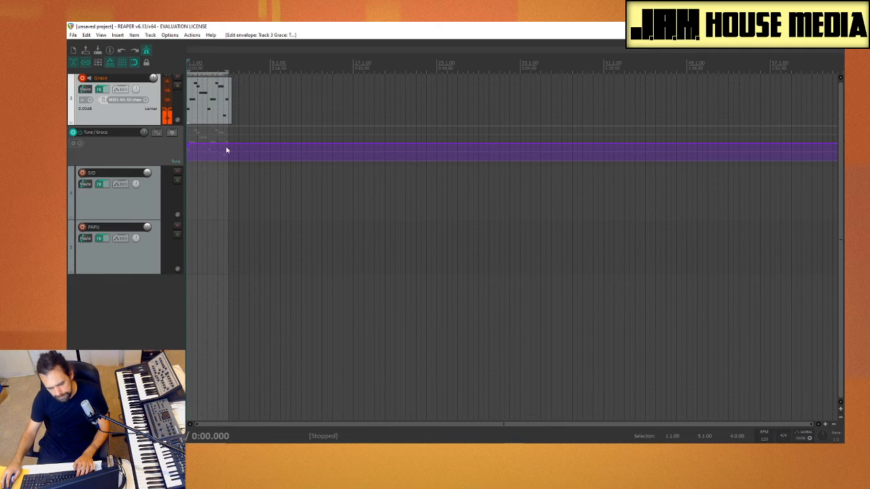
{"action": "left_click", "coordinate": [239, 143]}
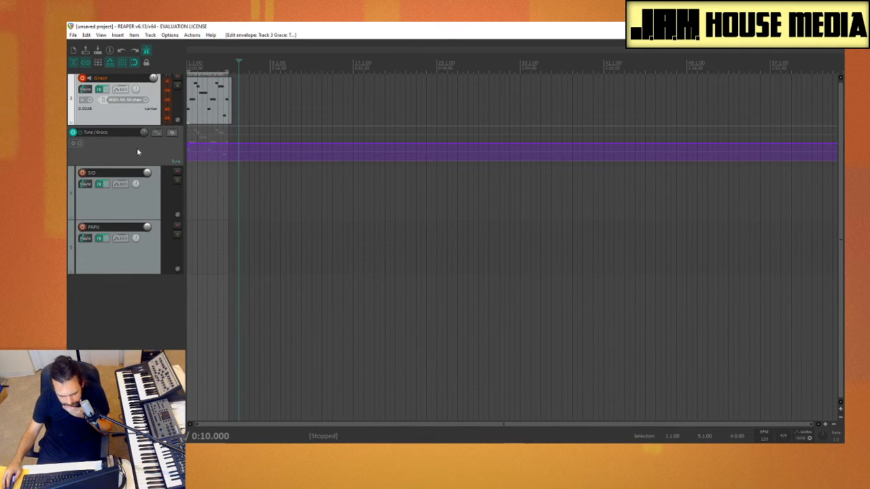
{"action": "scroll", "coordinate": [119, 180], "scroll_direction": "up", "scroll_amount": 2}
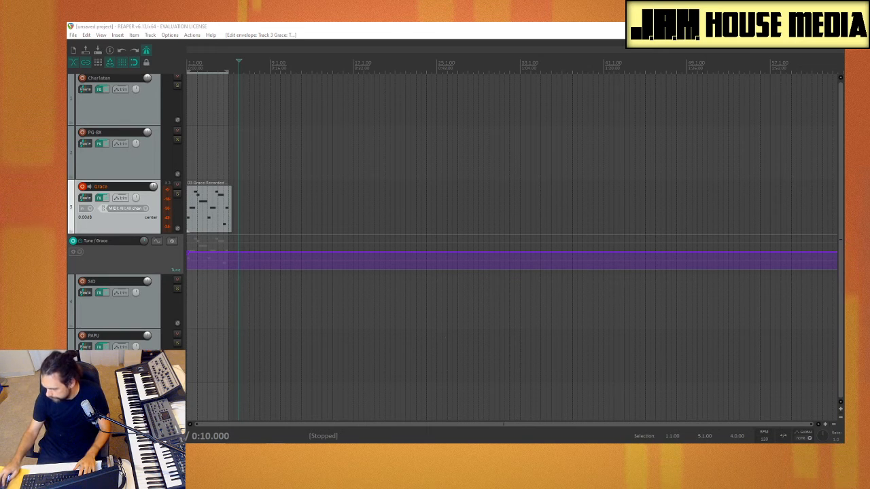
Switch to the Chrome browser and search Google for "grace vst pitch wheel"
{"action": "left_click_drag", "start_coordinate": [845, 201], "coordinate": [378, 97]}
{"action": "type", "text": "g"}
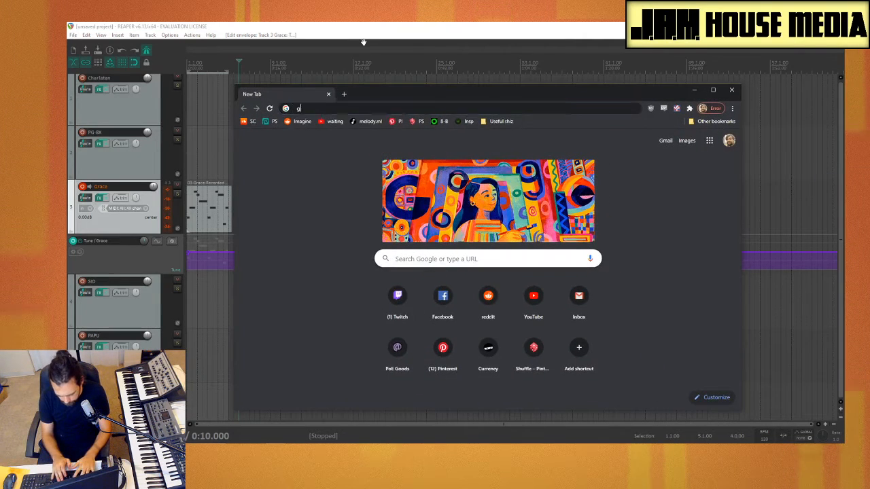
{"action": "type", "text": "race vst "}
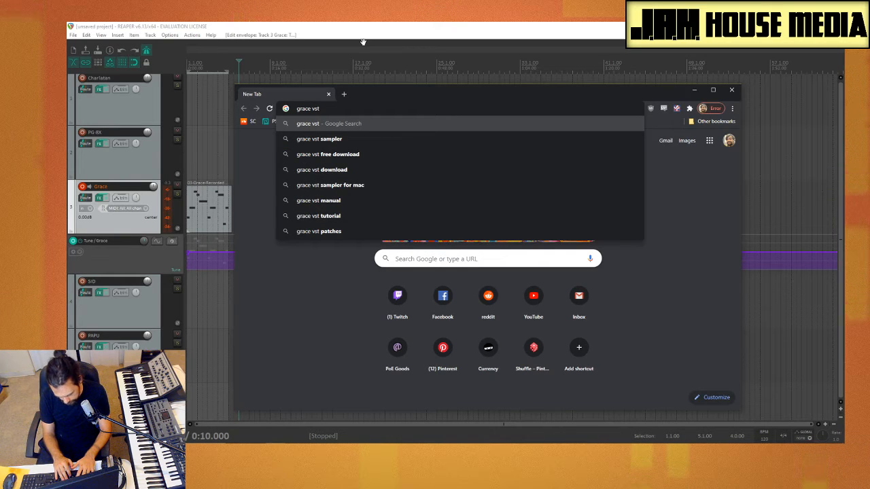
{"action": "type", "text": "pitch"}
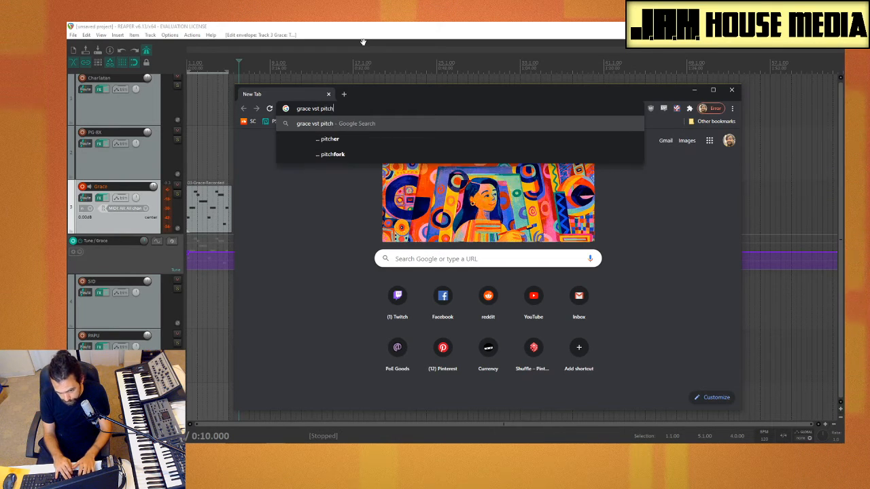
{"action": "type", "text": " w"}
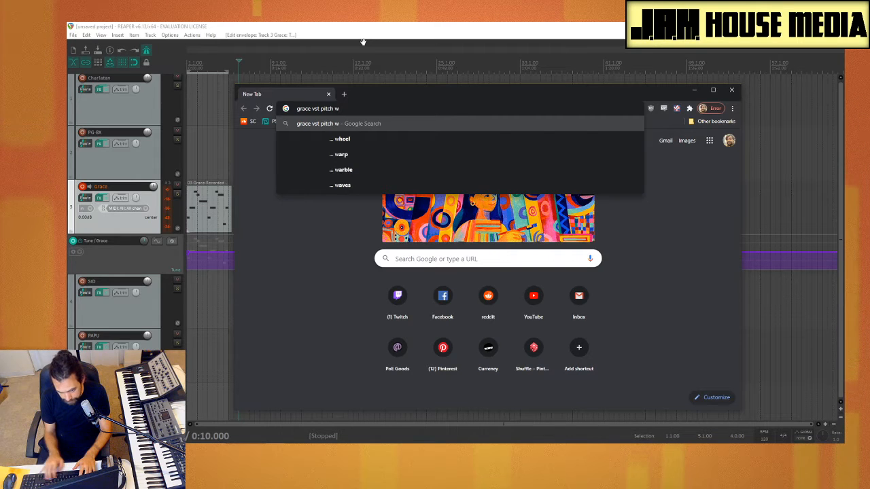
{"action": "key", "text": "Down"}
{"action": "key", "text": "Return"}
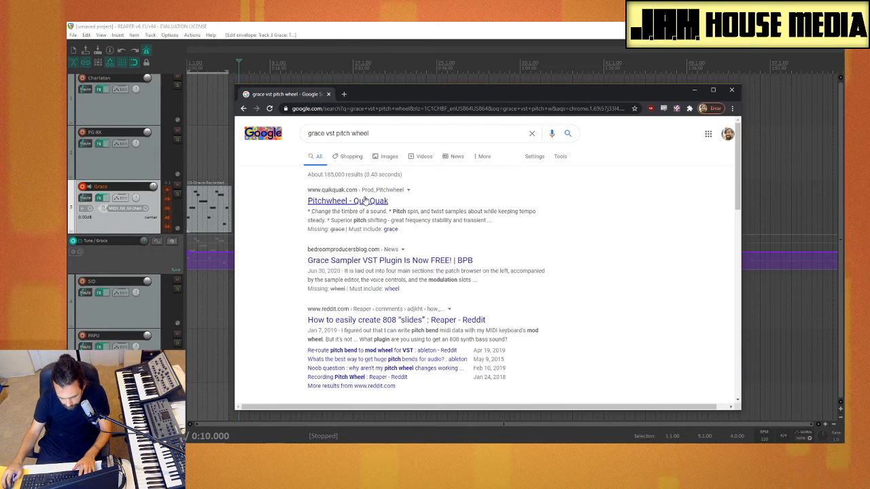
Open the Grace Sampler VST article in a new tab and the Reddit thread on 808 "slides" in a new window
{"action": "right_click", "coordinate": [338, 261]}
{"action": "left_click", "coordinate": [359, 267]}
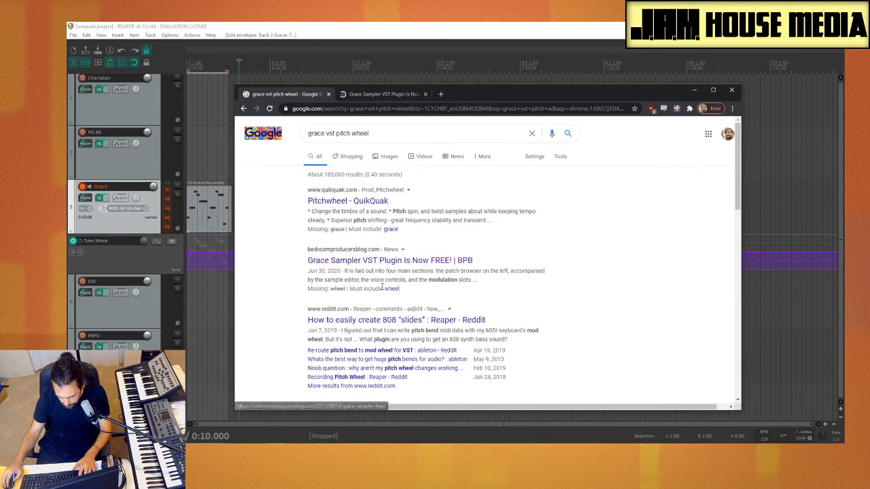
{"action": "scroll", "coordinate": [418, 291], "scroll_direction": "down", "scroll_amount": 2}
{"action": "scroll", "coordinate": [389, 285], "scroll_direction": "down", "scroll_amount": 3}
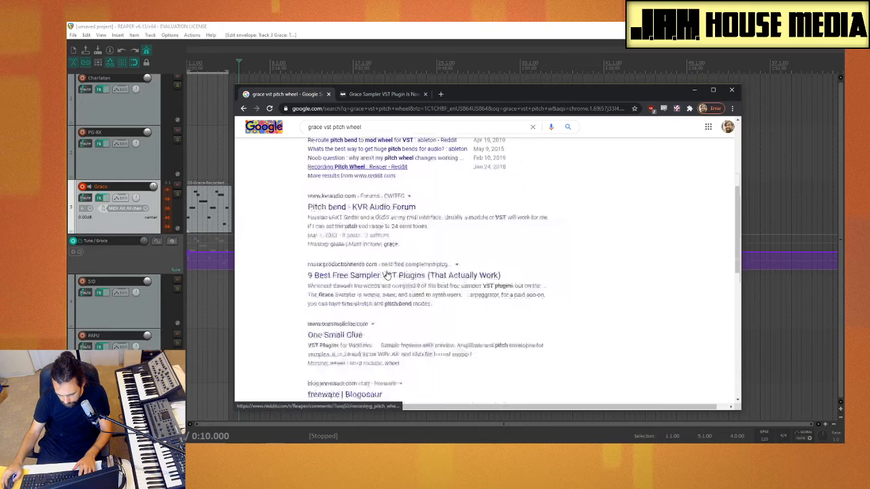
{"action": "scroll", "coordinate": [387, 275], "scroll_direction": "up", "scroll_amount": 2}
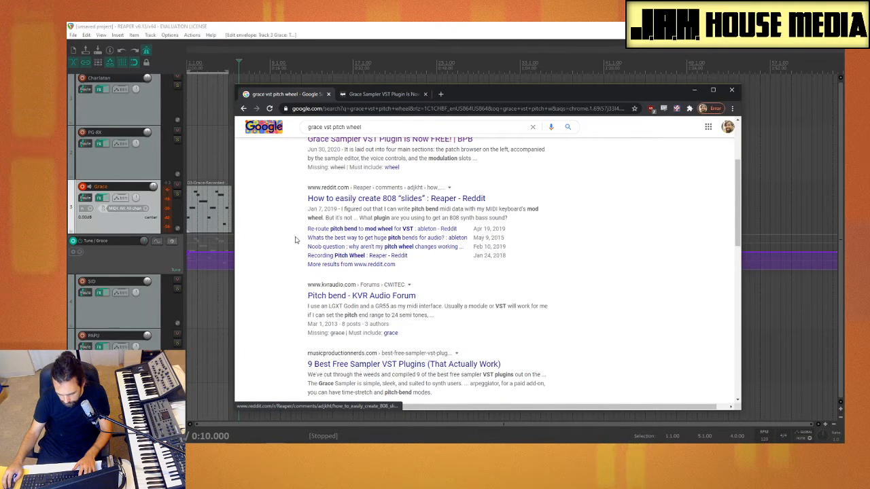
{"action": "right_click", "coordinate": [344, 199]}
{"action": "left_click", "coordinate": [360, 213]}
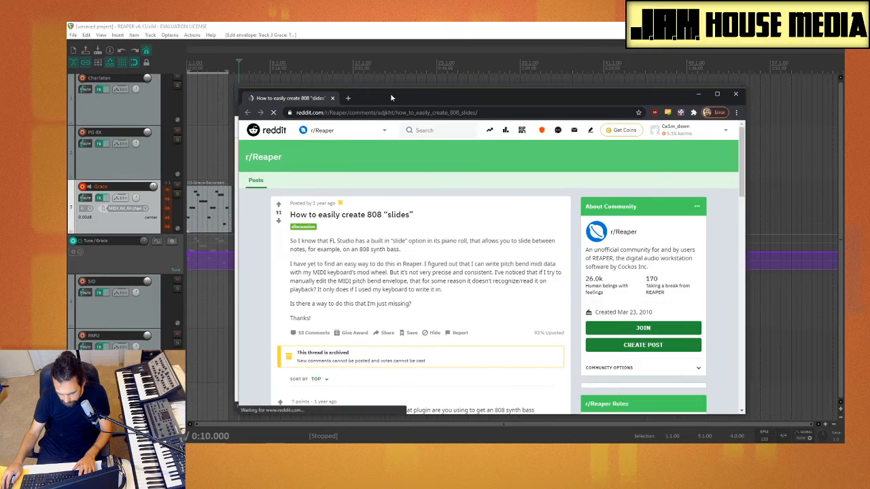
Search the Reddit thread on 808 slides for "gra", read the comment about Grace, and close the thread's window
{"action": "left_click_drag", "start_coordinate": [390, 94], "coordinate": [329, 79]}
{"action": "scroll", "coordinate": [332, 263], "scroll_direction": "down", "scroll_amount": 3}
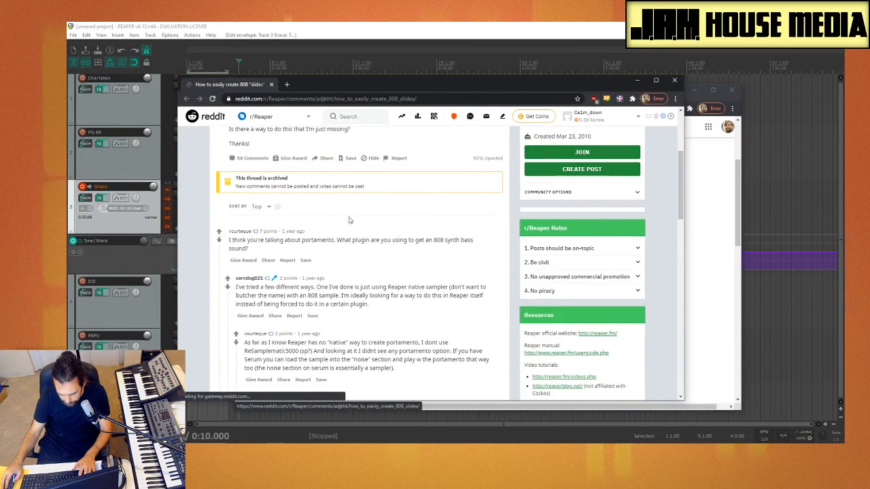
{"action": "scroll", "coordinate": [333, 260], "scroll_direction": "up", "scroll_amount": 4}
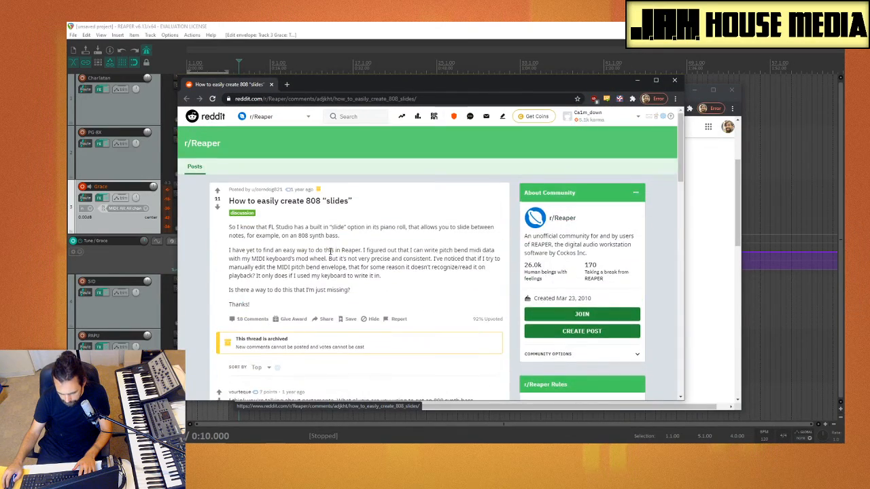
{"action": "scroll", "coordinate": [329, 251], "scroll_direction": "down", "scroll_amount": 5}
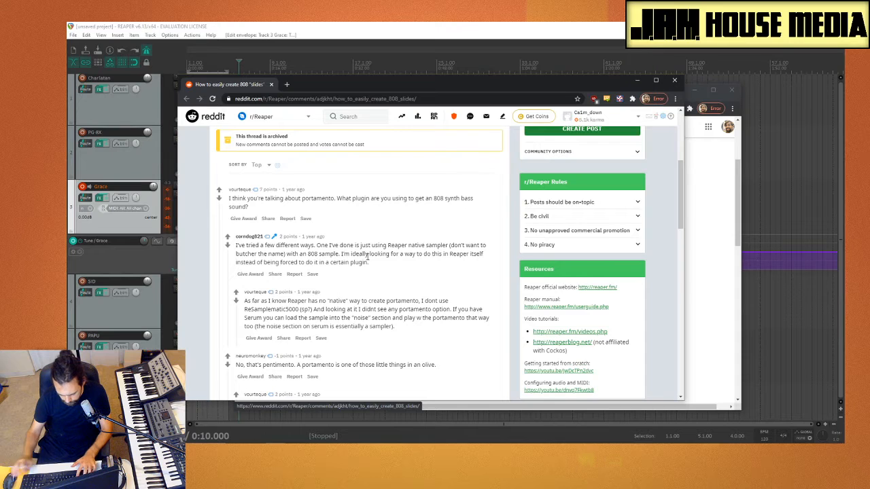
{"action": "key", "text": "ctrl+f"}
{"action": "type", "text": "gra"}
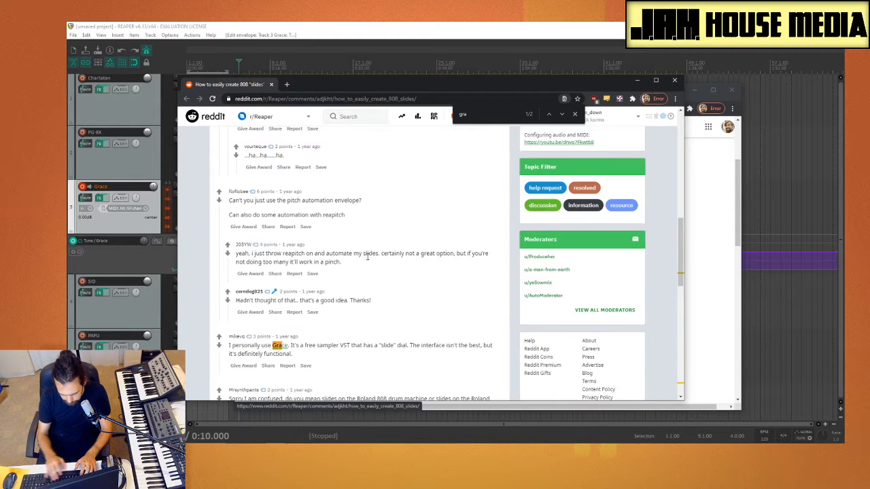
{"action": "scroll", "coordinate": [330, 346], "scroll_direction": "down", "scroll_amount": 1}
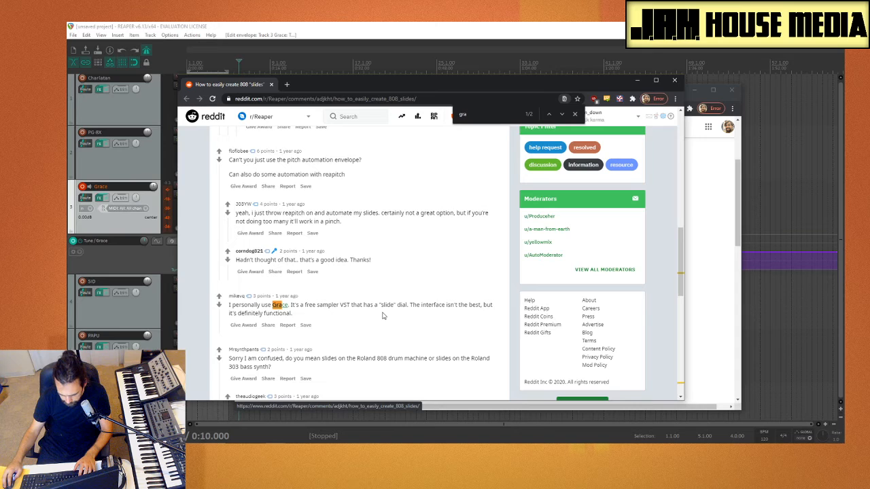
{"action": "left_click", "coordinate": [677, 80]}
Read the Grace Sampler article's interface, workflow and features sections for information on pitch control
{"action": "scroll", "coordinate": [297, 237], "scroll_direction": "down", "scroll_amount": 2}
{"action": "scroll", "coordinate": [300, 231], "scroll_direction": "up", "scroll_amount": 5}
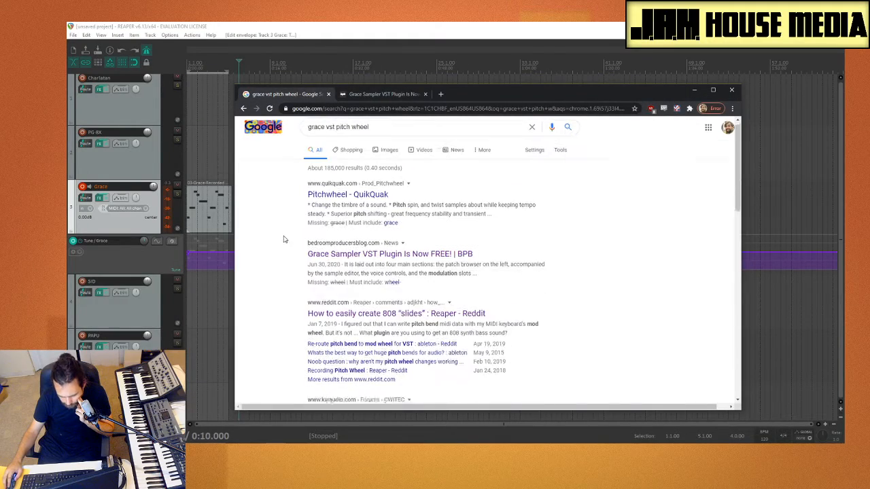
{"action": "left_click", "coordinate": [390, 94]}
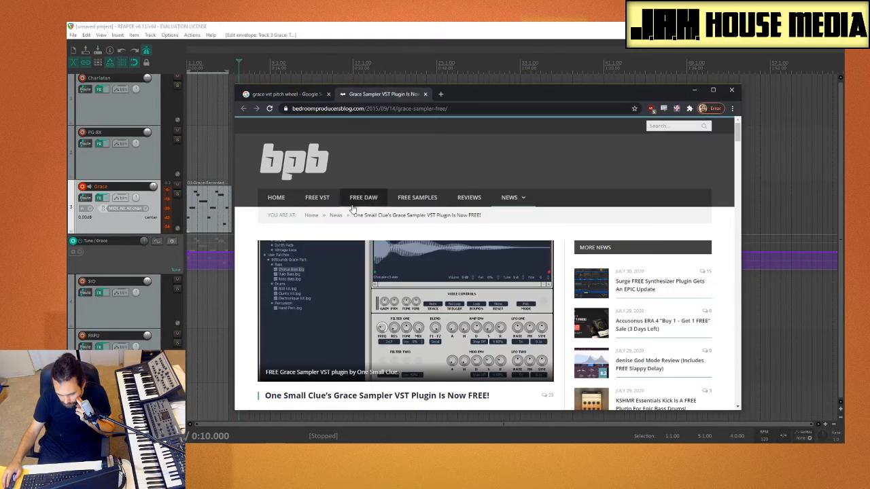
{"action": "scroll", "coordinate": [409, 260], "scroll_direction": "down", "scroll_amount": 3}
{"action": "scroll", "coordinate": [372, 264], "scroll_direction": "down", "scroll_amount": 3}
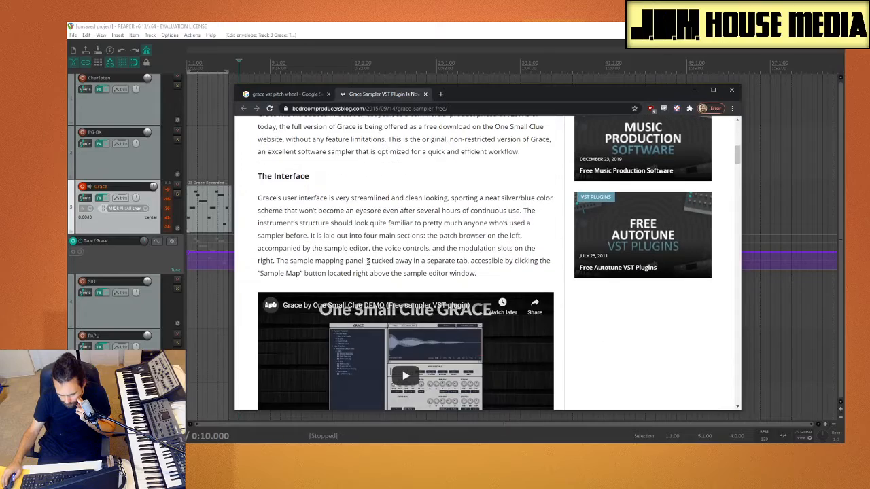
{"action": "scroll", "coordinate": [364, 260], "scroll_direction": "down", "scroll_amount": 6}
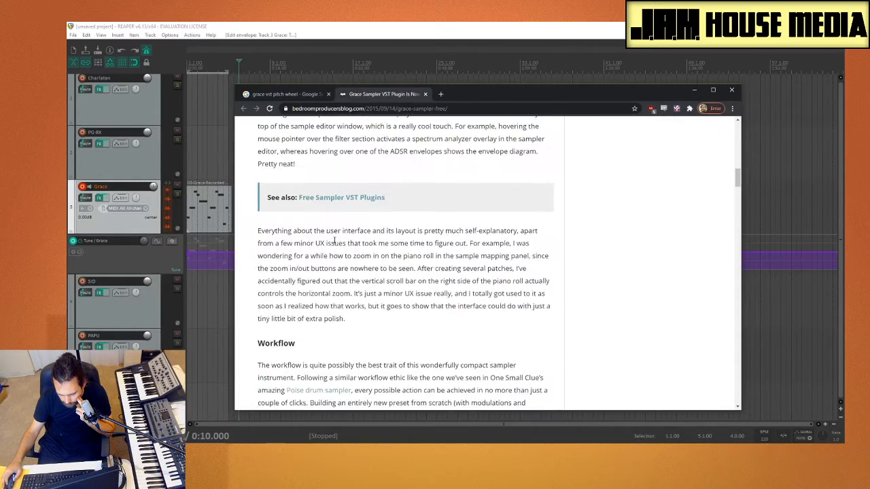
{"action": "scroll", "coordinate": [334, 244], "scroll_direction": "up", "scroll_amount": 3}
{"action": "scroll", "coordinate": [346, 215], "scroll_direction": "down", "scroll_amount": 5}
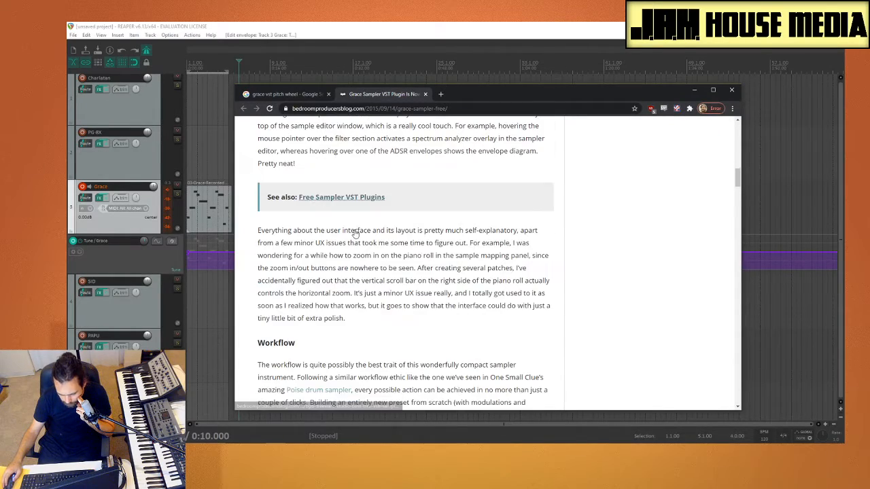
{"action": "scroll", "coordinate": [354, 233], "scroll_direction": "down", "scroll_amount": 3}
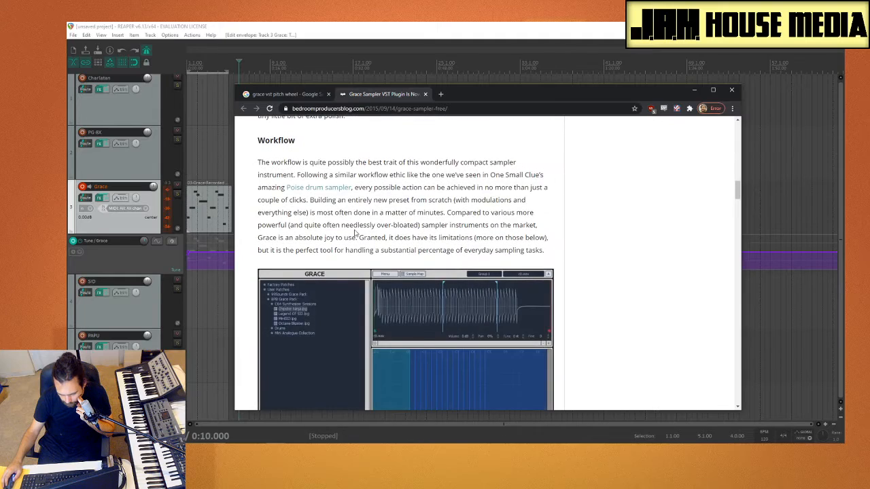
{"action": "scroll", "coordinate": [354, 230], "scroll_direction": "down", "scroll_amount": 3}
{"action": "scroll", "coordinate": [354, 232], "scroll_direction": "up", "scroll_amount": 2}
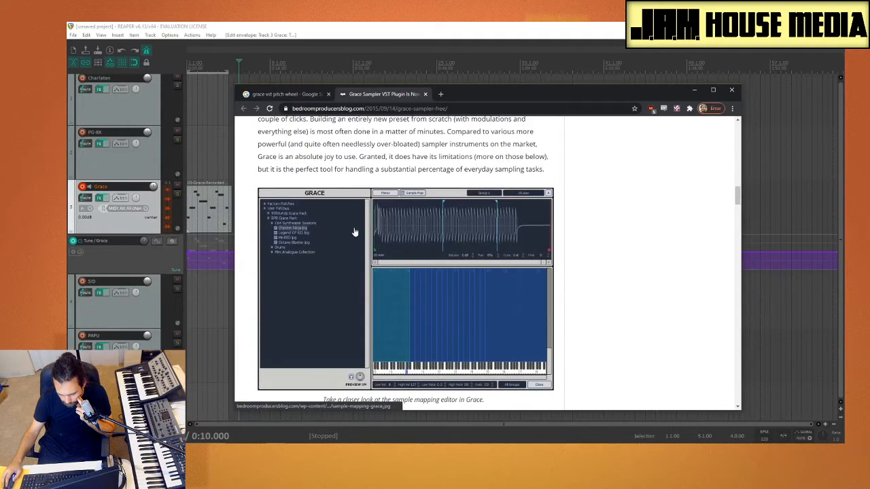
{"action": "scroll", "coordinate": [355, 232], "scroll_direction": "down", "scroll_amount": 4}
{"action": "scroll", "coordinate": [354, 233], "scroll_direction": "up", "scroll_amount": 4}
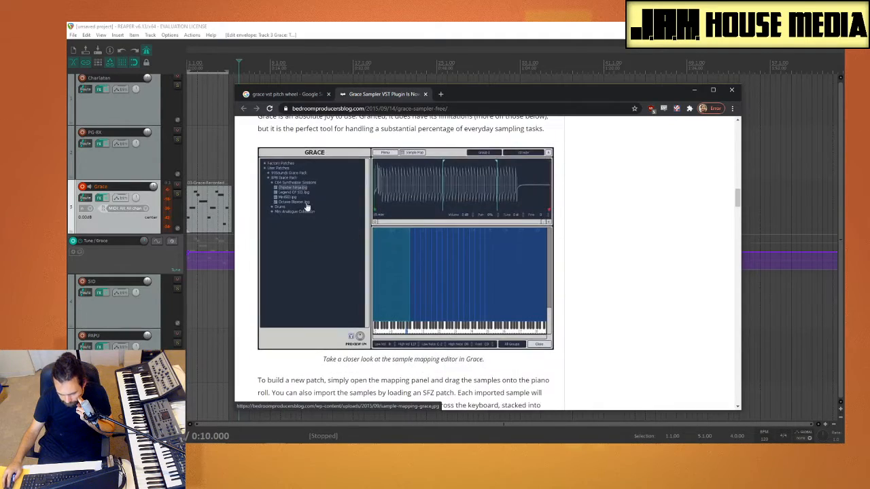
{"action": "scroll", "coordinate": [303, 204], "scroll_direction": "down", "scroll_amount": 4}
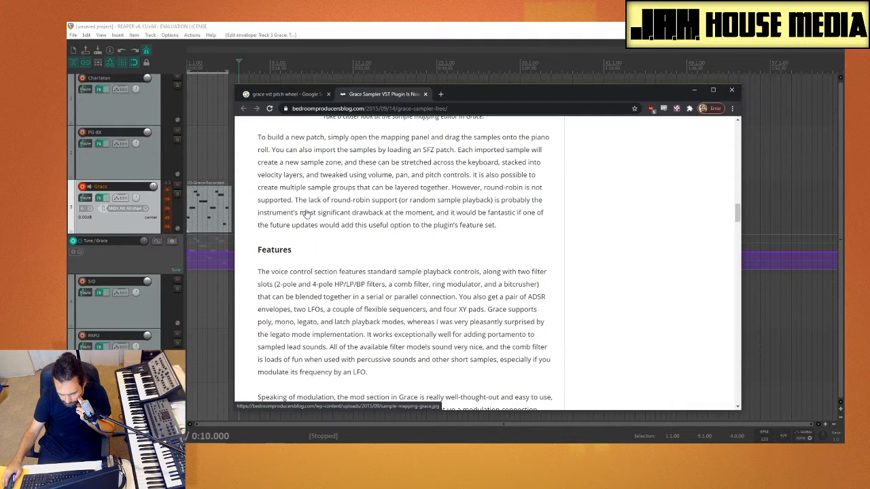
{"action": "scroll", "coordinate": [307, 210], "scroll_direction": "down", "scroll_amount": 2}
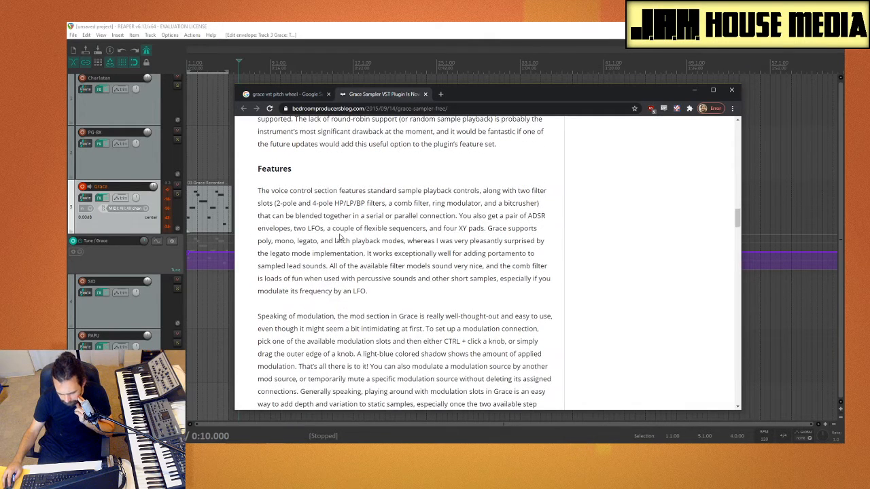
Find "pitch" within the Grace Sampler article, check its matches, and close the article
{"action": "key", "text": "ctrl+f"}
{"action": "type", "text": "pitch"}
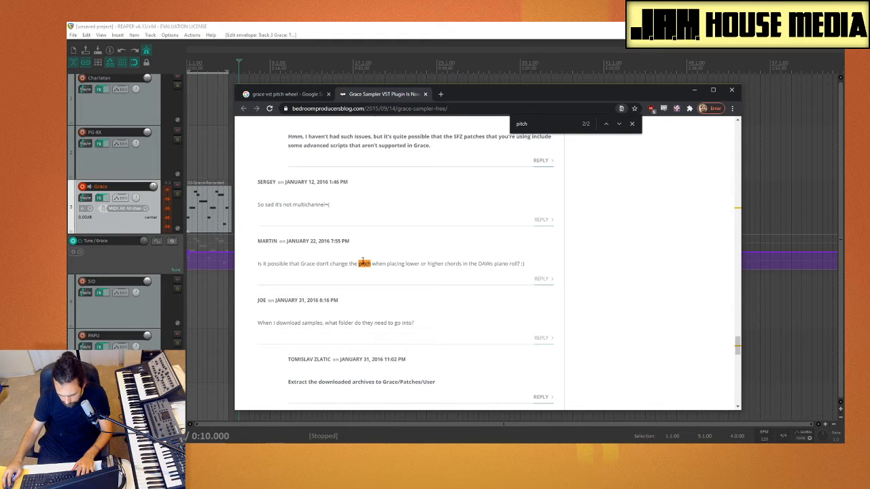
{"action": "left_click", "coordinate": [618, 124]}
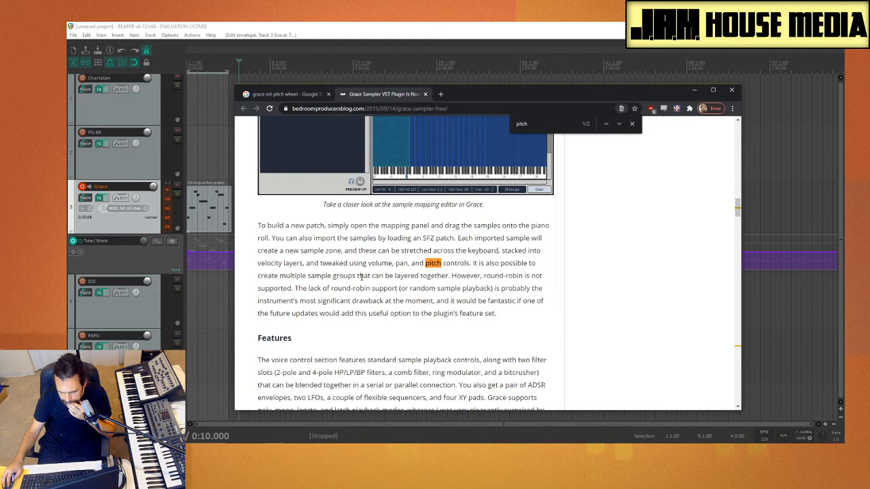
{"action": "scroll", "coordinate": [471, 297], "scroll_direction": "up", "scroll_amount": 3}
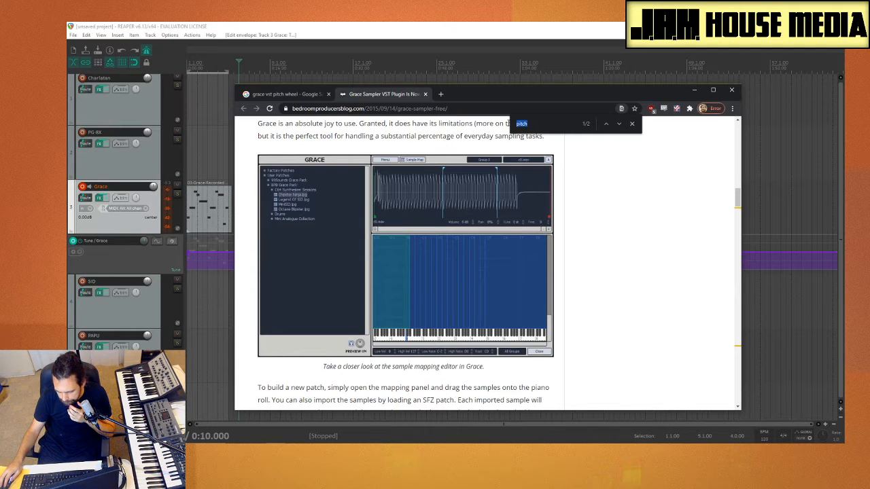
{"action": "left_click", "coordinate": [426, 94]}
Shorten the Google query to "grace vst" and look through the results for pitch information
{"action": "scroll", "coordinate": [306, 225], "scroll_direction": "down", "scroll_amount": 3}
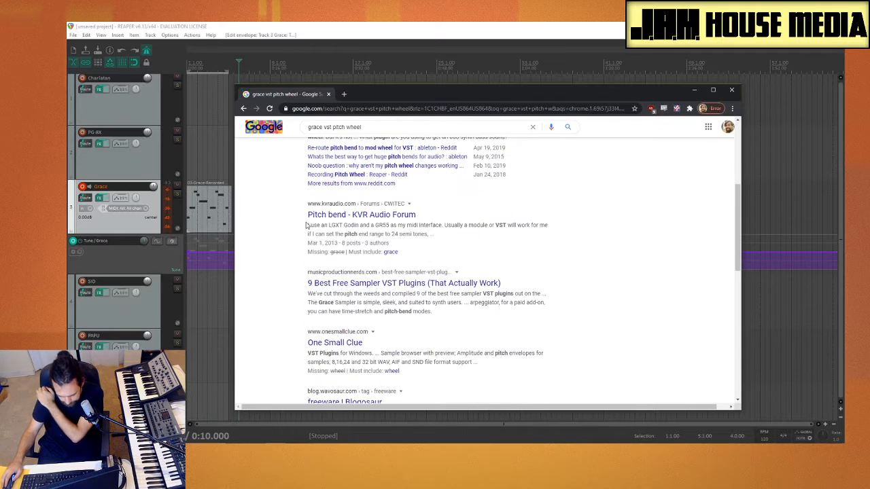
{"action": "scroll", "coordinate": [306, 225], "scroll_direction": "up", "scroll_amount": 4}
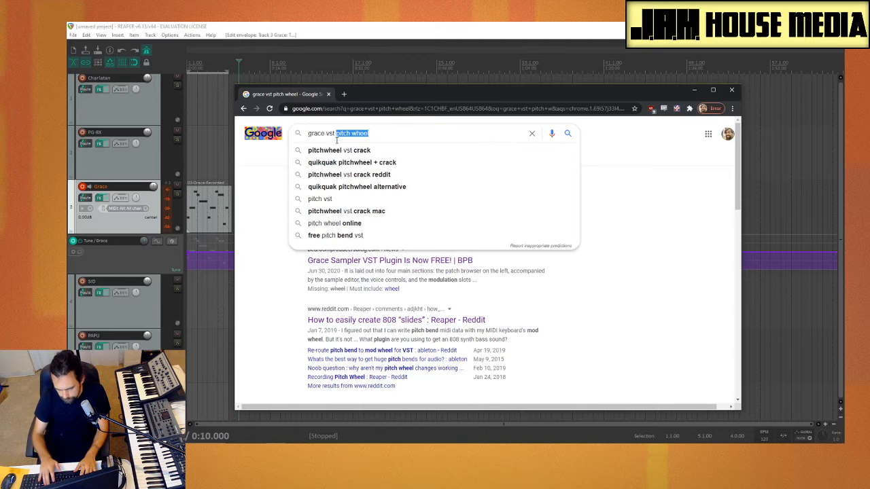
{"action": "key", "text": "BackSpace"}
{"action": "key", "text": "Return"}
{"action": "scroll", "coordinate": [279, 225], "scroll_direction": "down", "scroll_amount": 5}
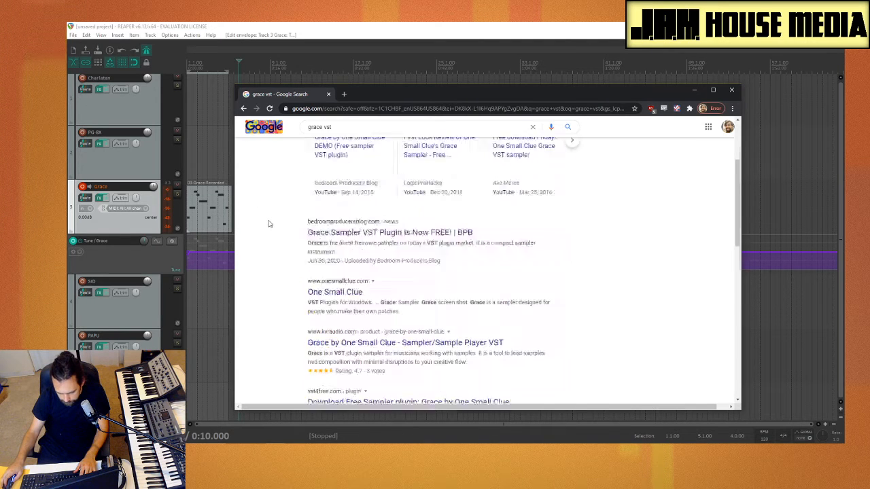
{"action": "scroll", "coordinate": [341, 224], "scroll_direction": "up", "scroll_amount": 1}
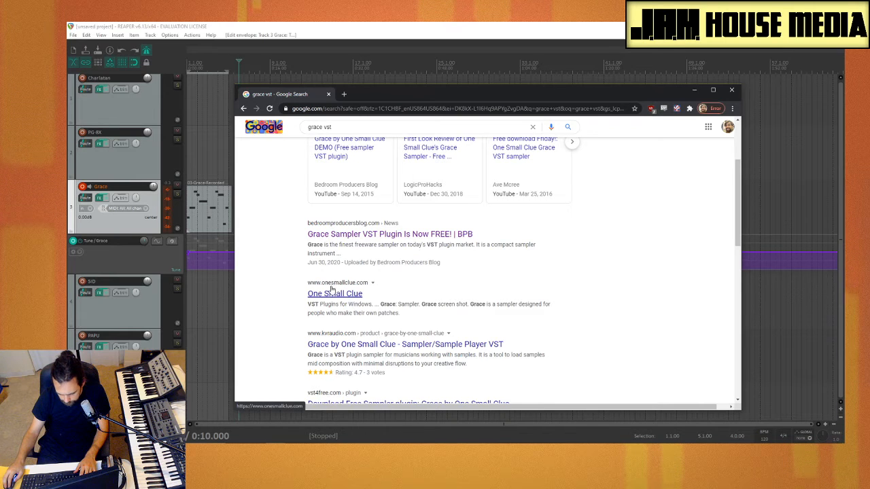
{"action": "scroll", "coordinate": [294, 278], "scroll_direction": "down", "scroll_amount": 2}
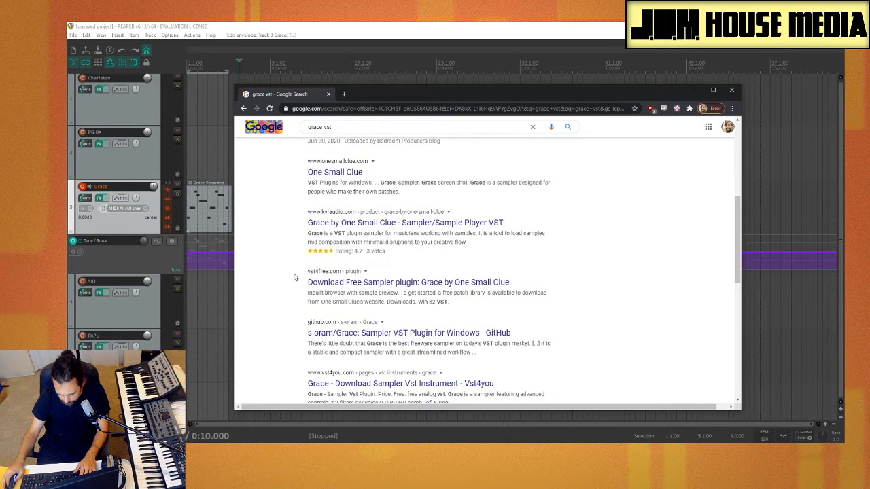
{"action": "scroll", "coordinate": [295, 277], "scroll_direction": "up", "scroll_amount": 1}
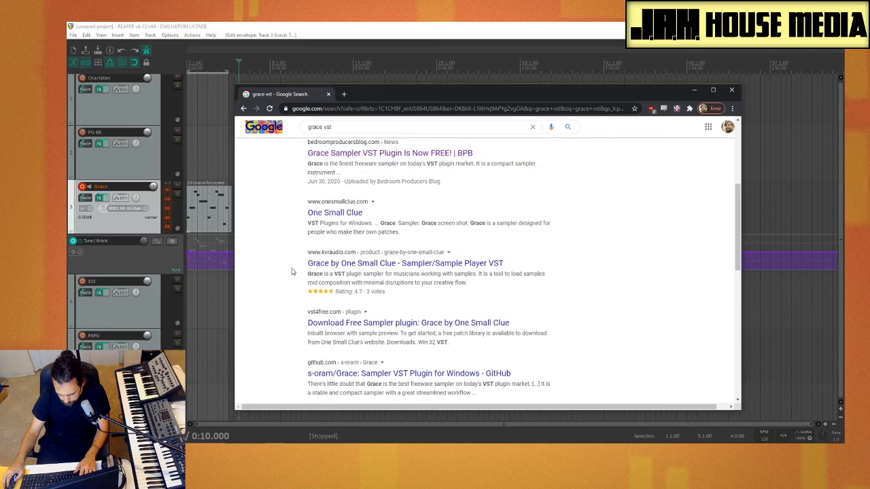
{"action": "scroll", "coordinate": [291, 265], "scroll_direction": "up", "scroll_amount": 3}
Extend the query with pitch terms and search Google for "grace vst pitch wheel" again
{"action": "left_click", "coordinate": [392, 136]}
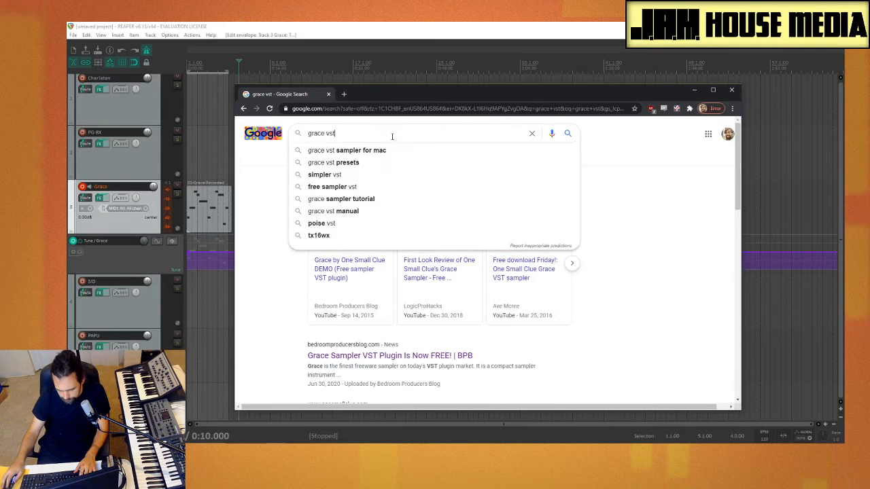
{"action": "type", "text": "pit"}
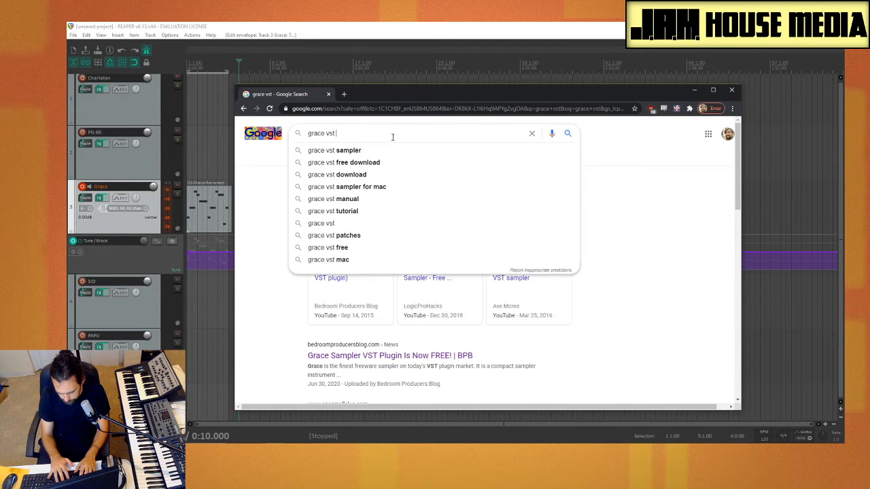
{"action": "type", "text": "ch"}
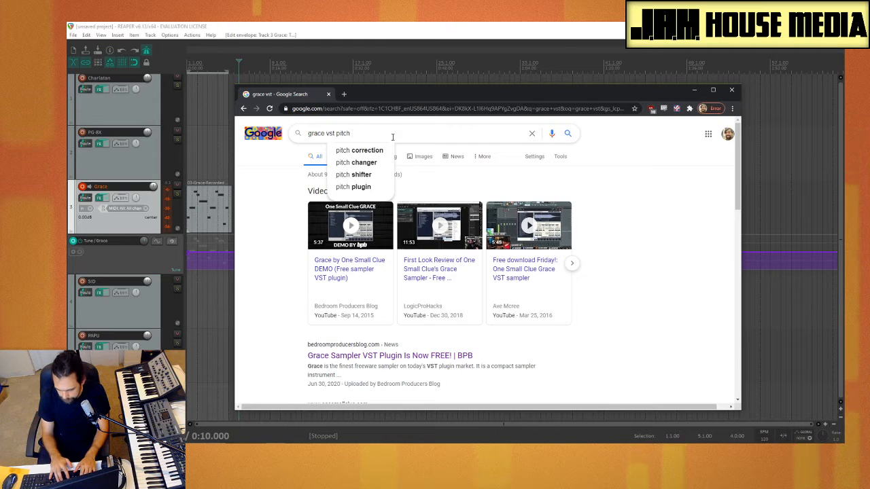
{"action": "key", "text": "Down"}
{"action": "key", "text": "Down"}
{"action": "key", "text": "Down"}
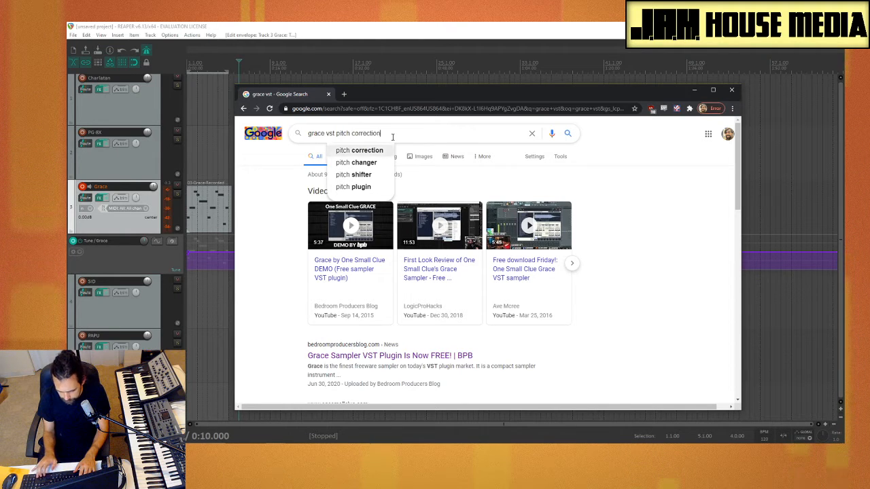
{"action": "key", "text": "Up"}
{"action": "key", "text": "Up"}
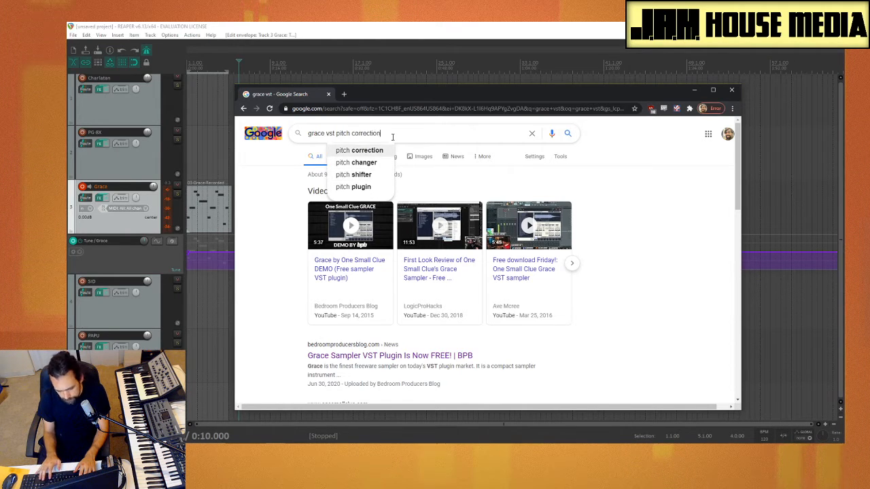
{"action": "key", "text": "BackSpace"}
{"action": "key", "text": "BackSpace"}
{"action": "key", "text": "BackSpace"}
{"action": "key", "text": "BackSpace"}
{"action": "key", "text": "BackSpace"}
{"action": "key", "text": "BackSpace"}
{"action": "key", "text": "BackSpace"}
{"action": "key", "text": "BackSpace"}
{"action": "key", "text": "BackSpace"}
{"action": "key", "text": "BackSpace"}
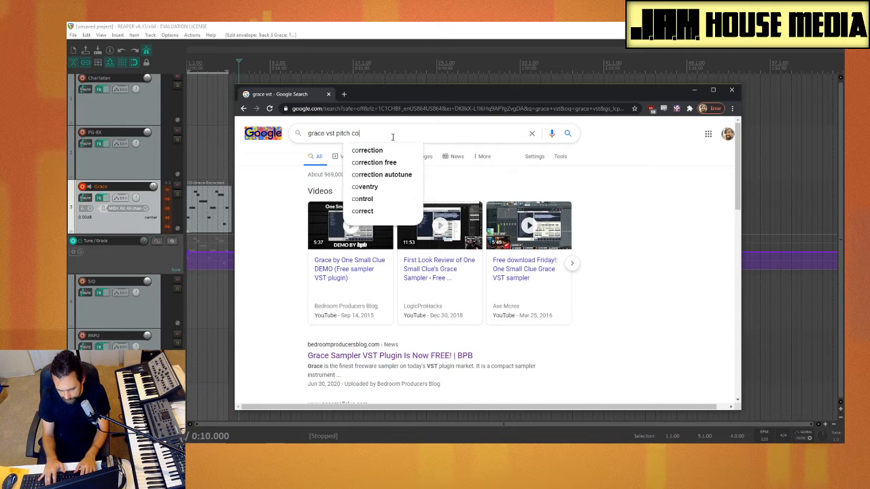
{"action": "type", "text": "whee"}
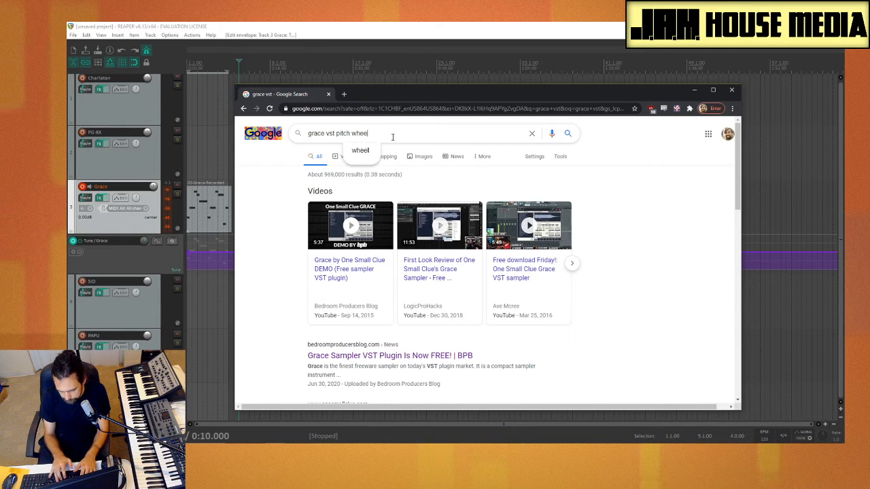
{"action": "key", "text": "Return"}
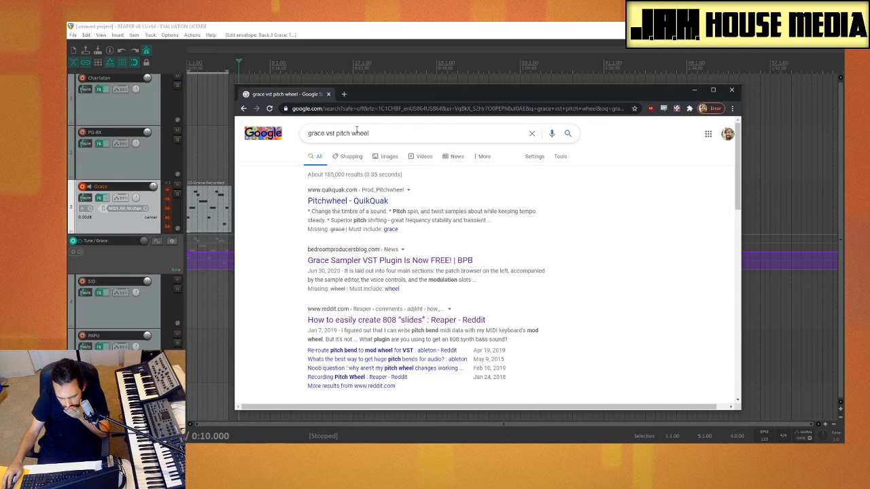
Replace "wheel" with "automation" to search Google for "grace vst pitch automation", and look through the results
{"action": "double_click", "coordinate": [360, 133]}
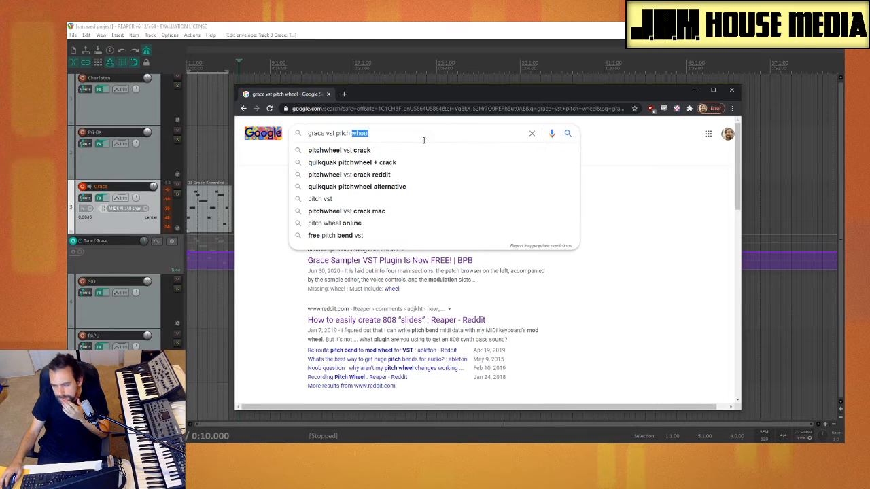
{"action": "type", "text": "automat"}
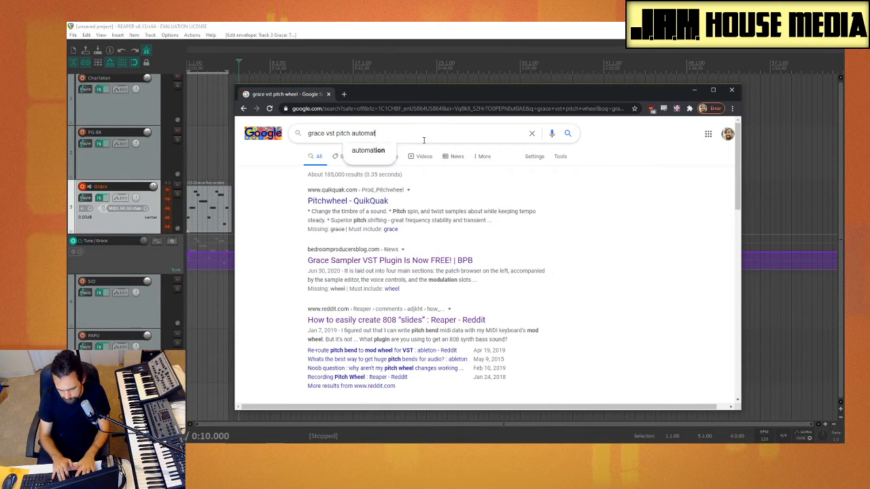
{"action": "type", "text": "ion"}
{"action": "key", "text": "Return"}
{"action": "scroll", "coordinate": [285, 233], "scroll_direction": "down", "scroll_amount": 2}
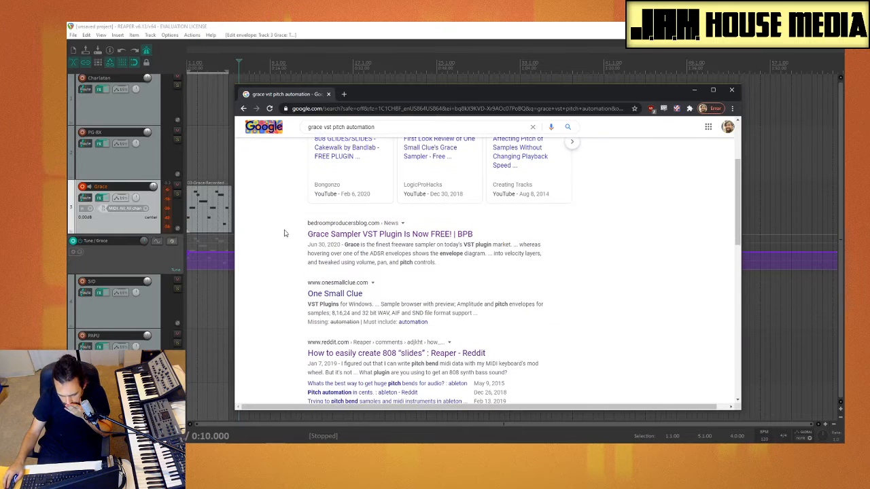
Look further through the "grace vst pitch automation" search results and close the browser to return to REAPER
{"action": "scroll", "coordinate": [287, 231], "scroll_direction": "down", "scroll_amount": 1}
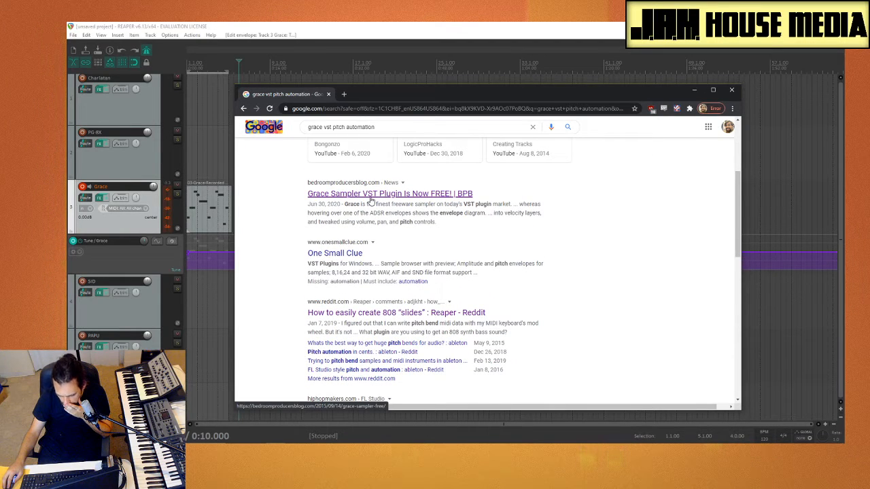
{"action": "scroll", "coordinate": [371, 200], "scroll_direction": "down", "scroll_amount": 3}
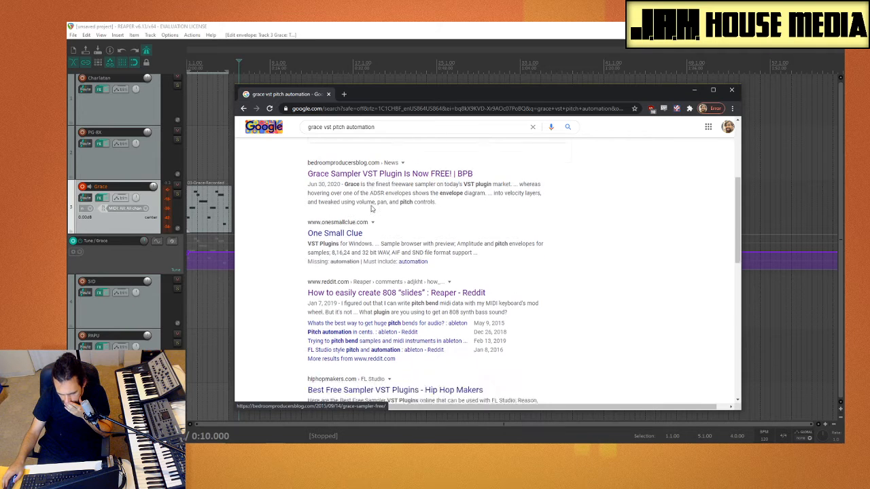
{"action": "left_click", "coordinate": [731, 91]}
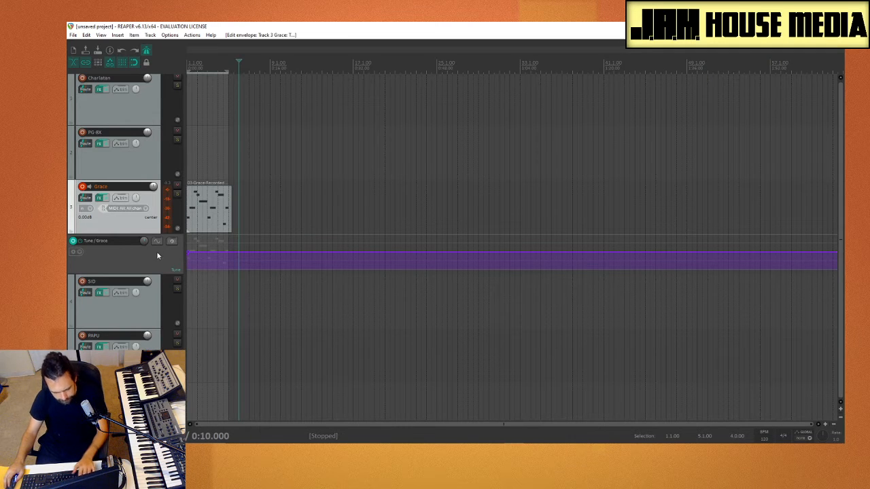
Review the Grace track's list of automation envelopes, with the Grace plugin window open for comparison
{"action": "left_click", "coordinate": [93, 240]}
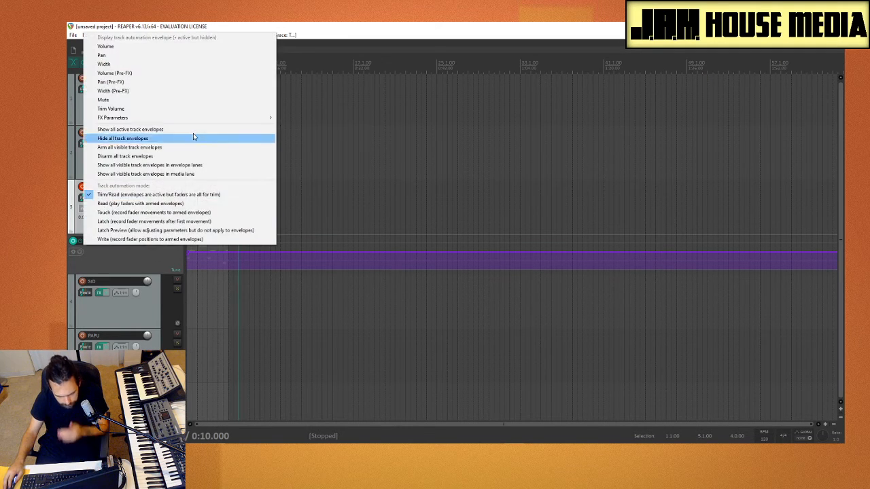
{"action": "left_click", "coordinate": [150, 267]}
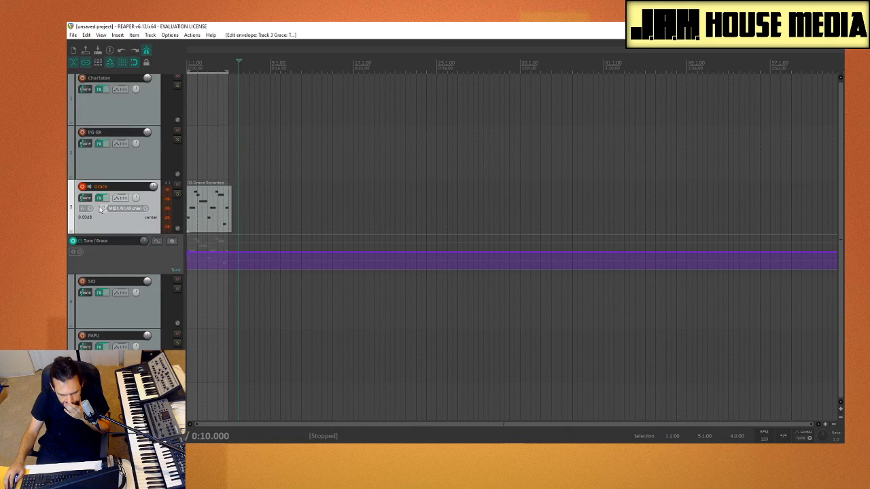
{"action": "left_click", "coordinate": [120, 199]}
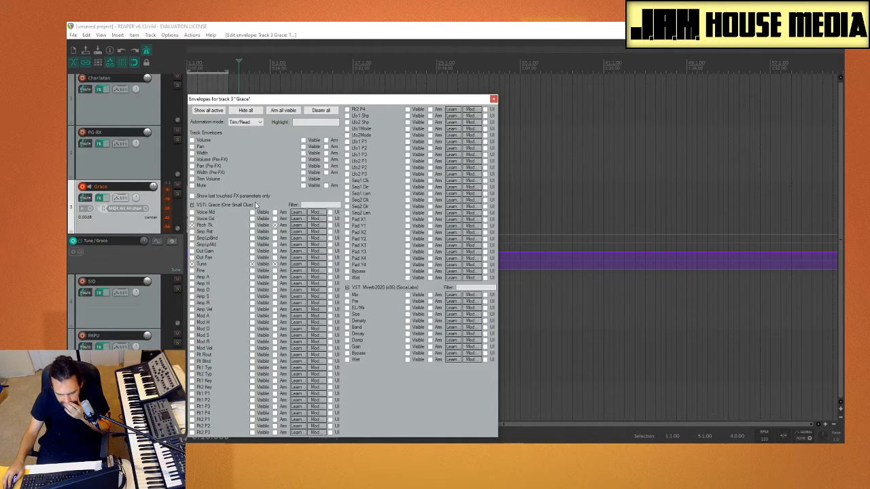
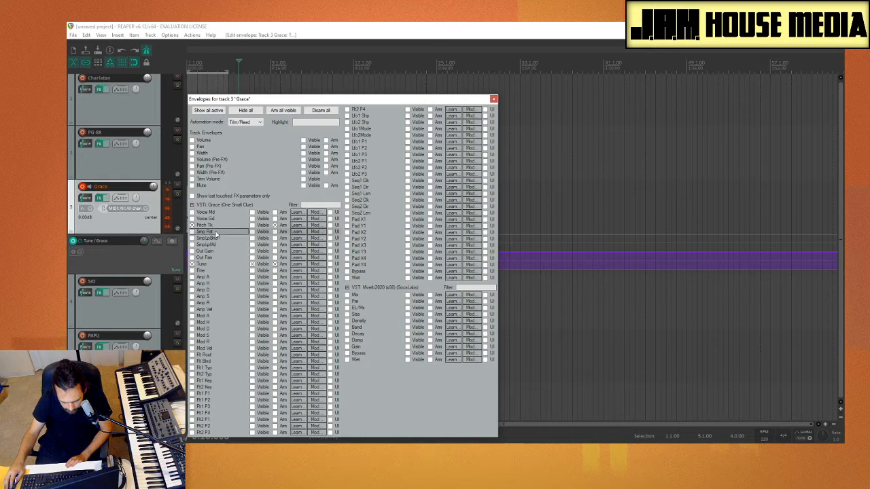
{"action": "left_click", "coordinate": [101, 198]}
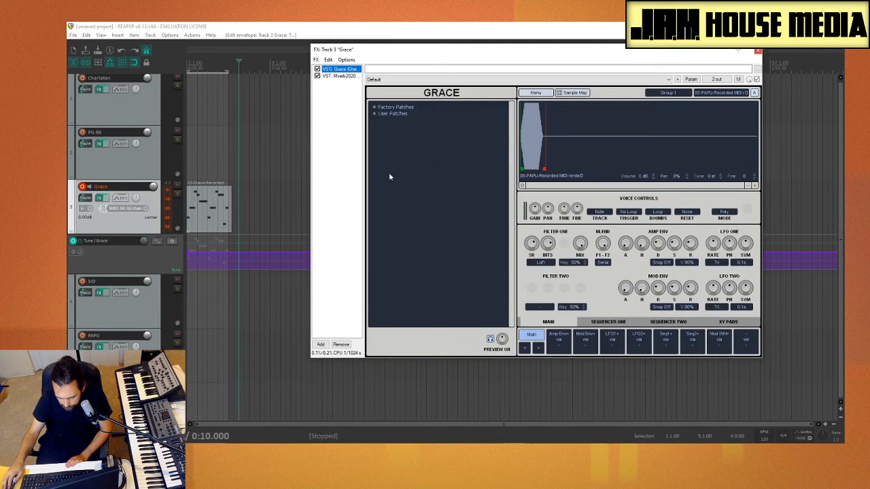
{"action": "left_click", "coordinate": [121, 200]}
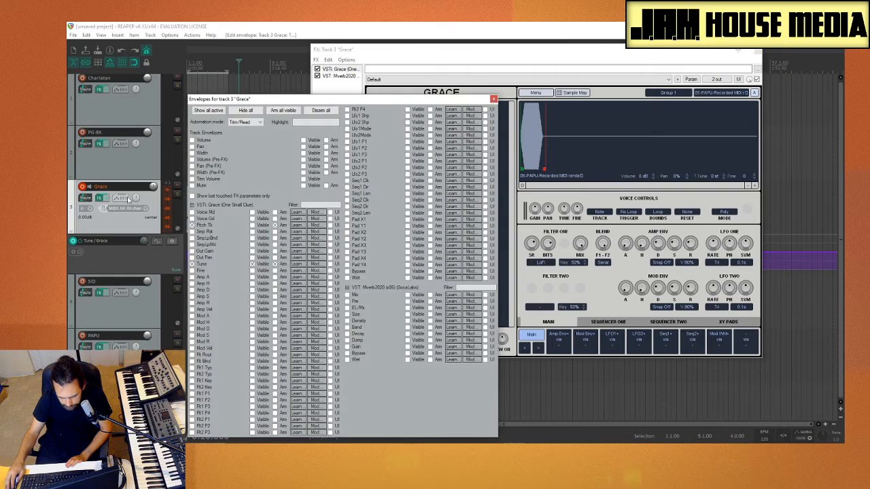
Activate the Voice Md and Voice Gd envelopes on the Grace track, moving the envelope window clear of the track lanes
{"action": "left_click_drag", "start_coordinate": [335, 103], "coordinate": [279, 69]}
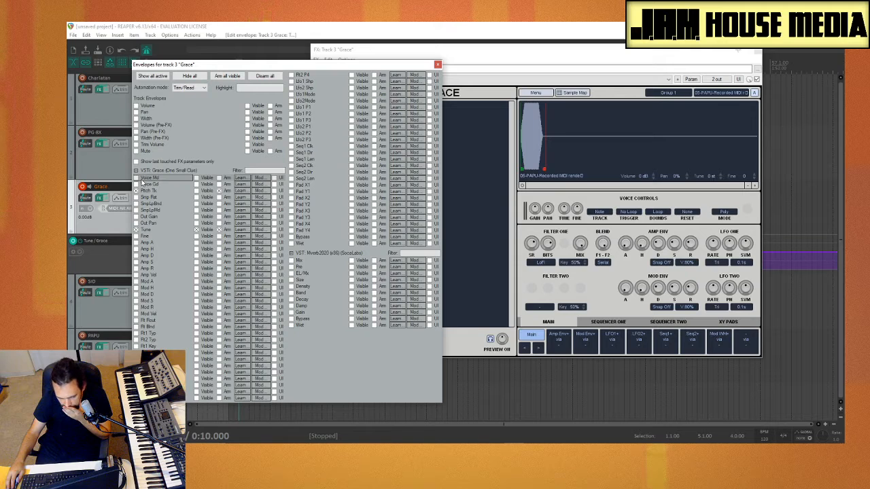
{"action": "left_click", "coordinate": [136, 177]}
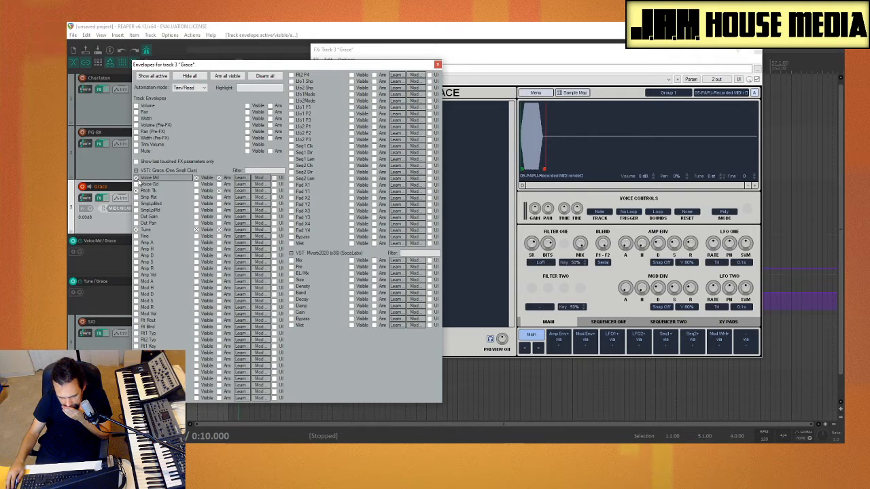
{"action": "left_click", "coordinate": [136, 184]}
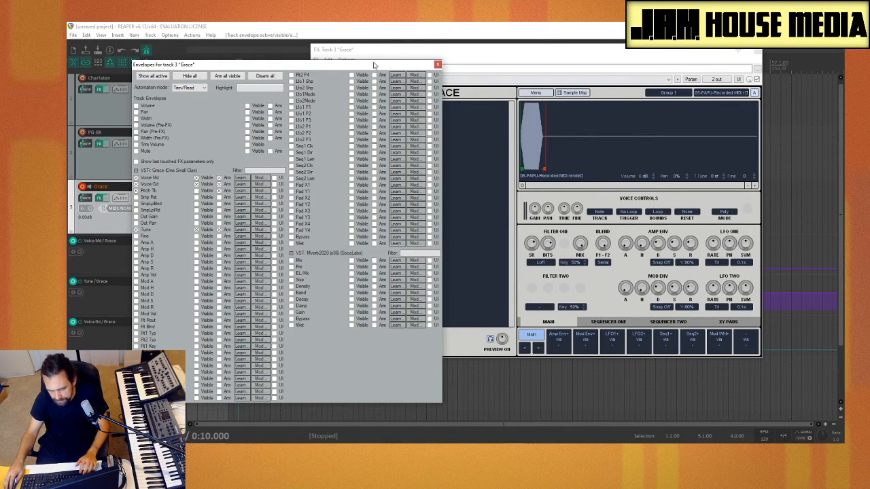
{"action": "left_click_drag", "start_coordinate": [375, 64], "coordinate": [693, 55]}
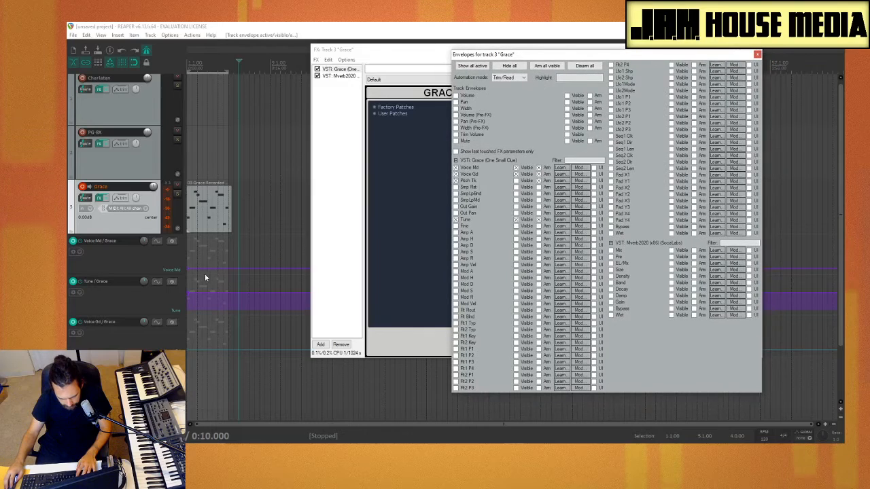
Bypass the Tune envelope and raise the Voice Md envelope during playback to try the Mono and Latch voice modes
{"action": "left_click", "coordinate": [73, 281]}
{"action": "key", "text": "space"}
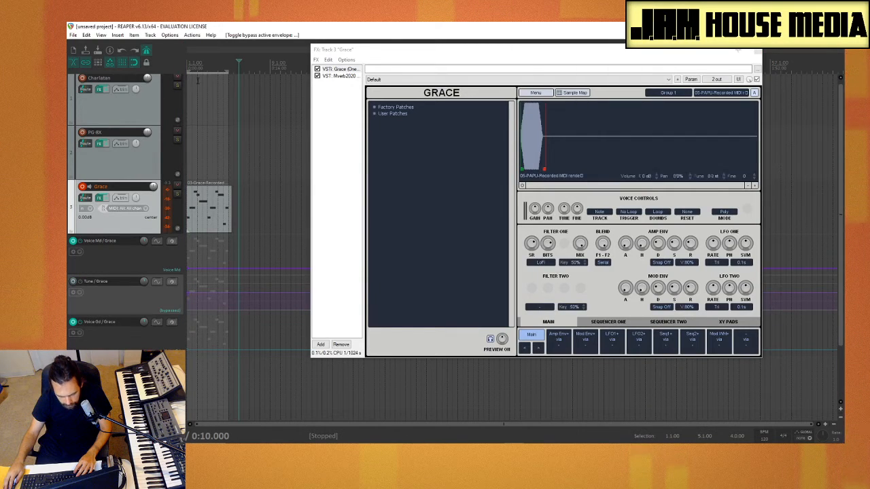
{"action": "left_click", "coordinate": [191, 269]}
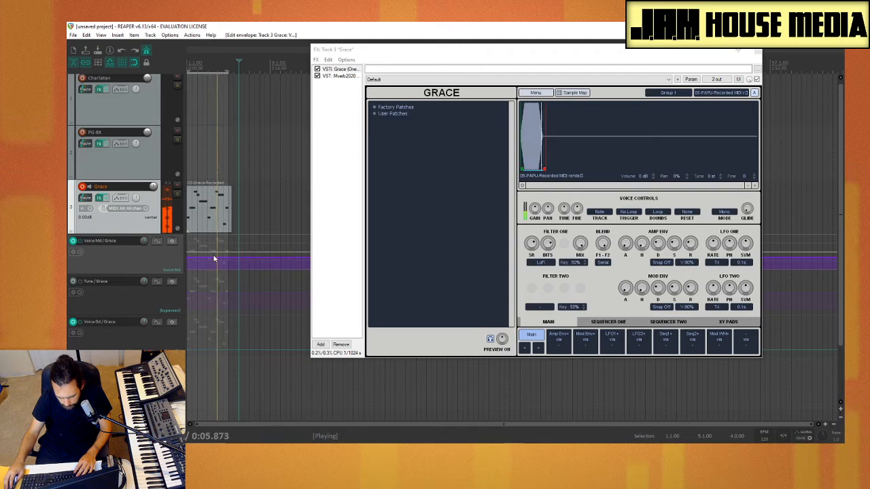
{"action": "left_click_drag", "start_coordinate": [212, 257], "coordinate": [206, 200]}
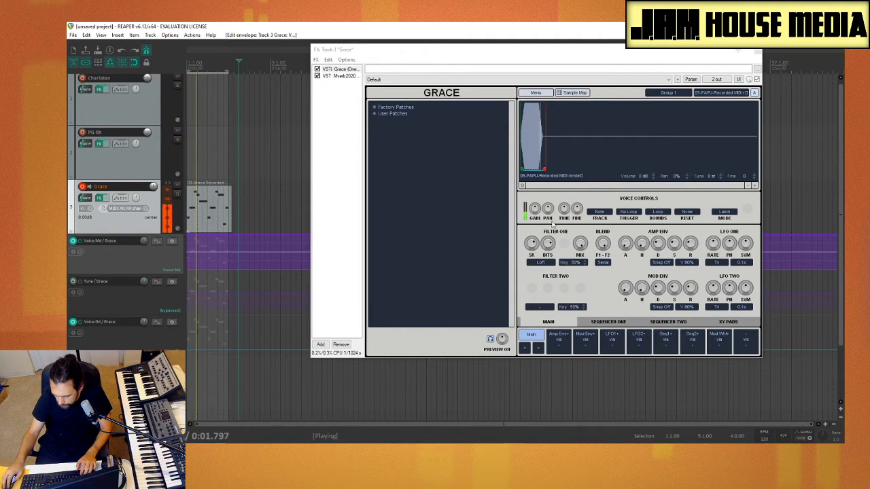
Undo the trial level changes on the Voice Md and Voice Gd envelopes
{"action": "key", "text": "ctrl+z"}
{"action": "key", "text": "ctrl+z"}
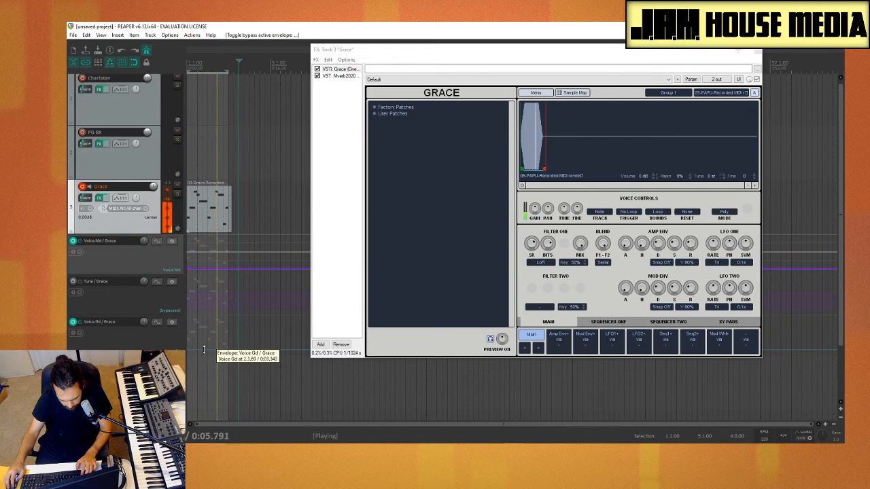
{"action": "key", "text": "ctrl+z"}
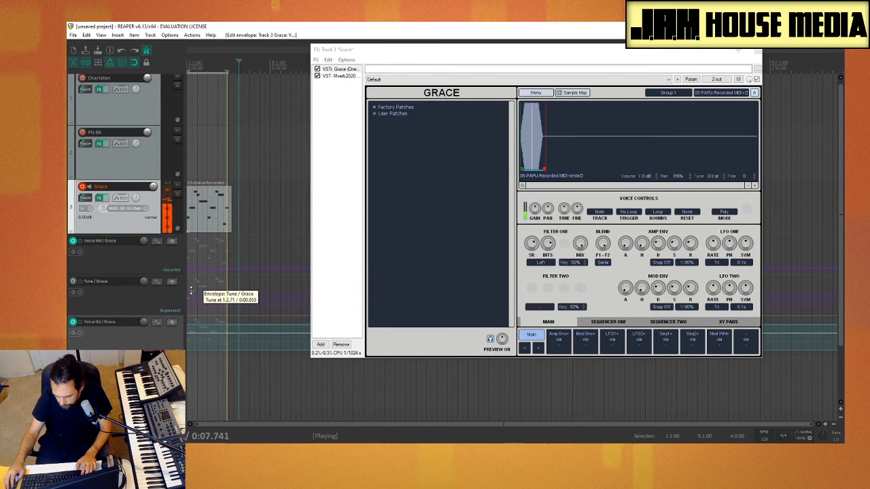
{"action": "key", "text": "ctrl+z"}
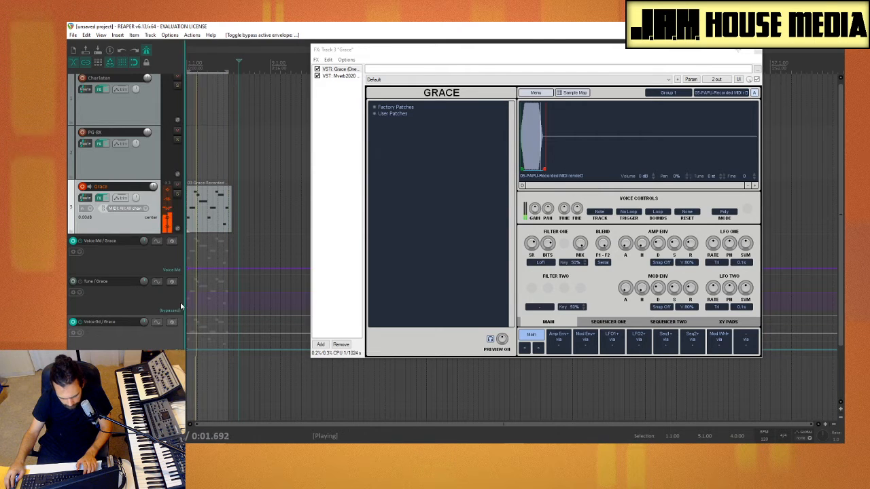
Deactivate and hide the Voice Gd and Voice Md envelopes on the Grace track
{"action": "left_click", "coordinate": [73, 322]}
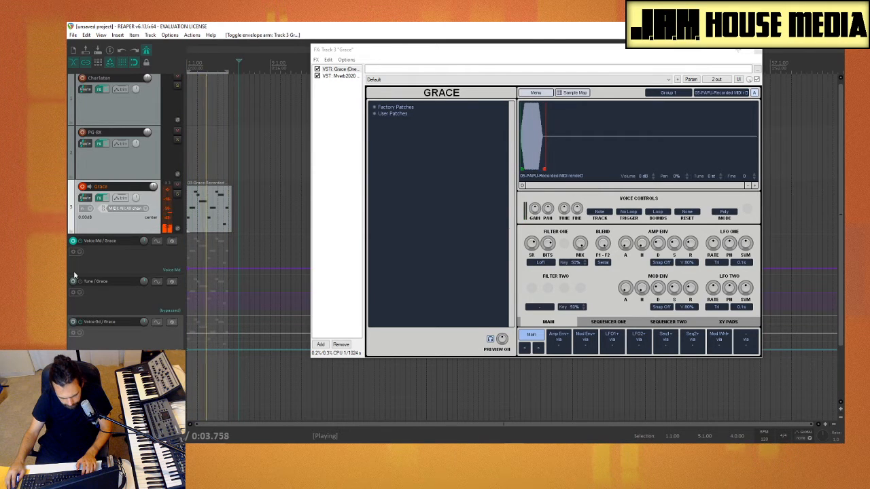
{"action": "left_click", "coordinate": [73, 322]}
{"action": "left_click", "coordinate": [79, 323]}
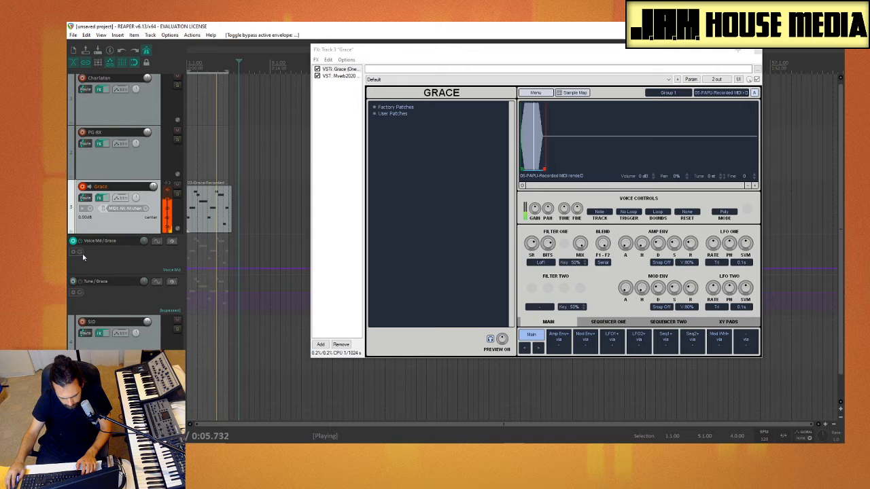
{"action": "left_click", "coordinate": [80, 242]}
{"action": "left_click", "coordinate": [80, 242]}
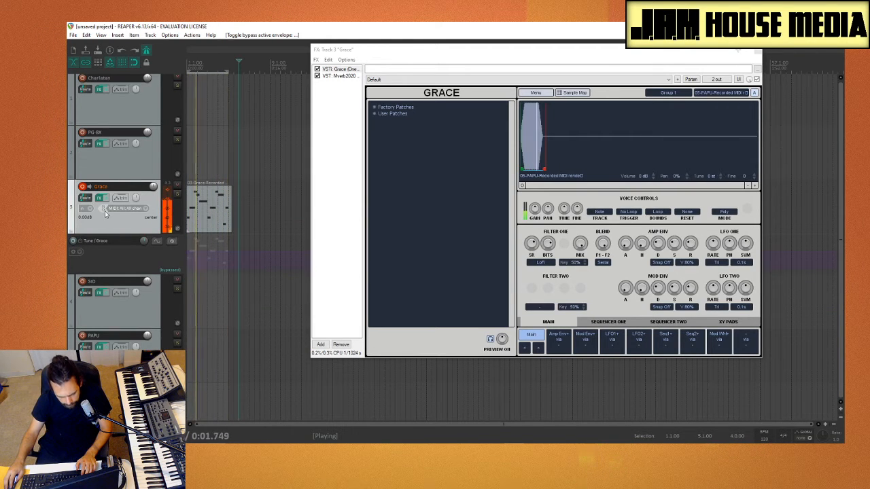
Activate Grace's Fine envelope in place of Tune and Pitch Tk, and stop the playback
{"action": "left_click", "coordinate": [121, 197]}
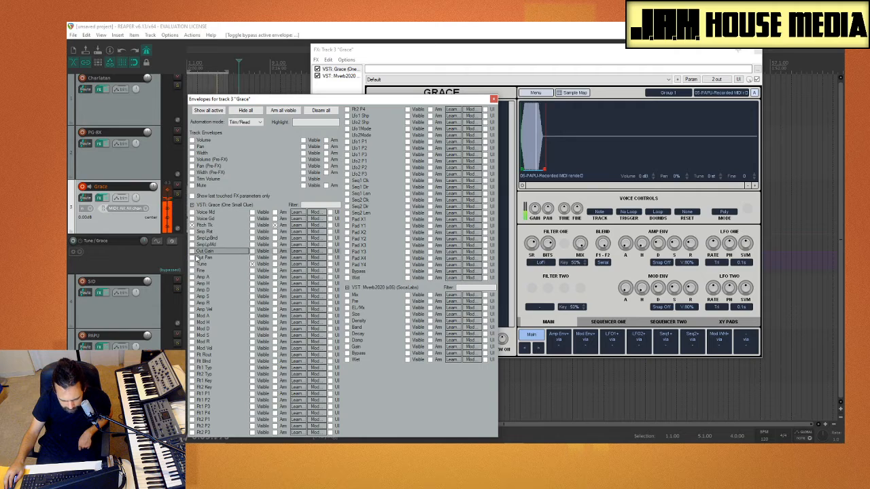
{"action": "left_click", "coordinate": [193, 271]}
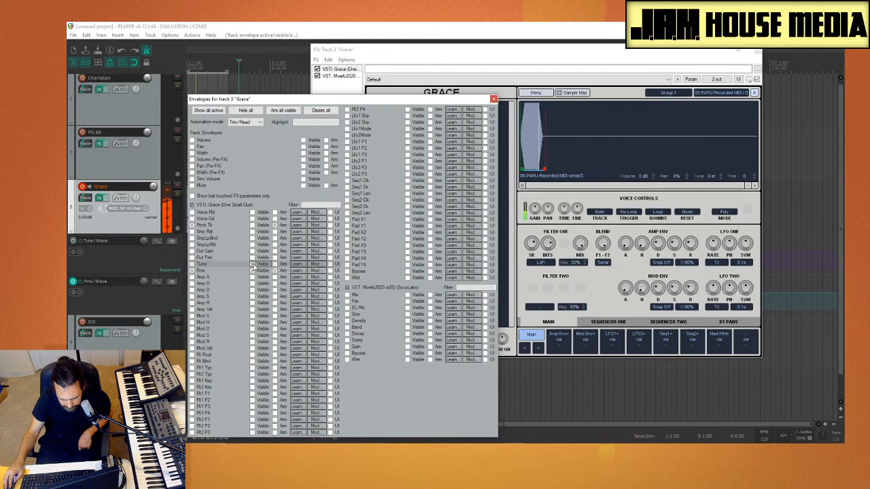
{"action": "left_click", "coordinate": [253, 264]}
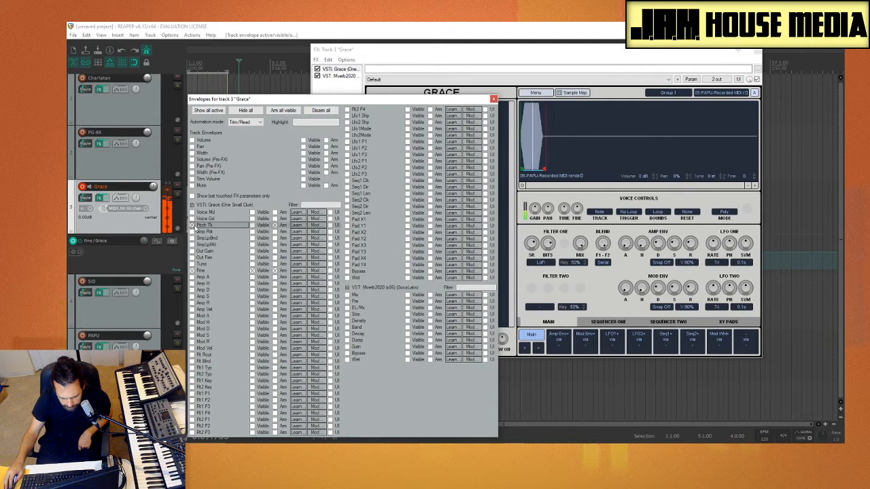
{"action": "left_click", "coordinate": [191, 225]}
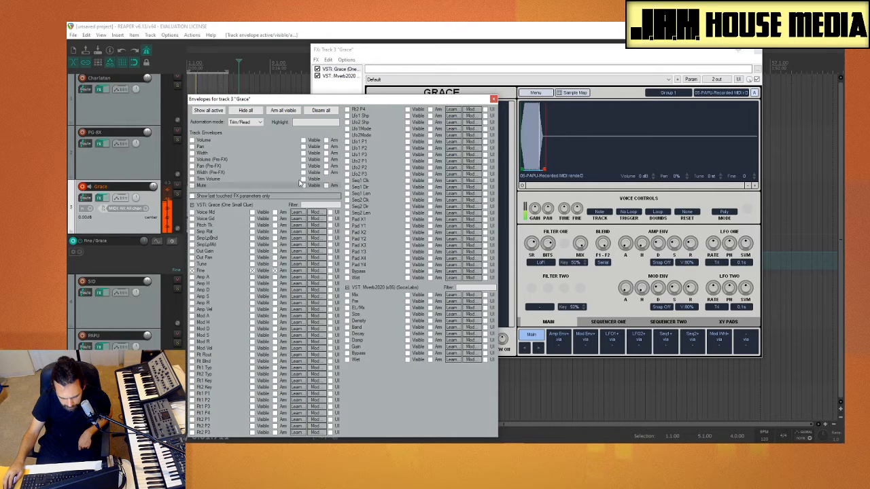
{"action": "left_click", "coordinate": [494, 100]}
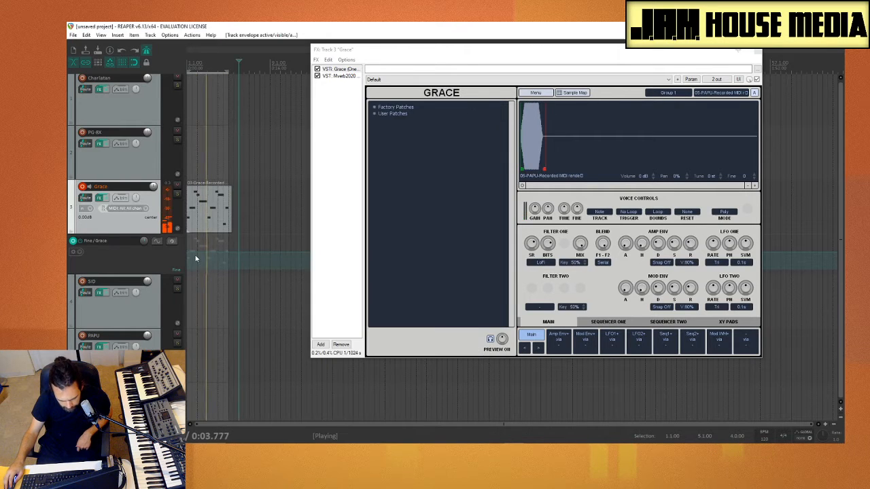
{"action": "key", "text": "space"}
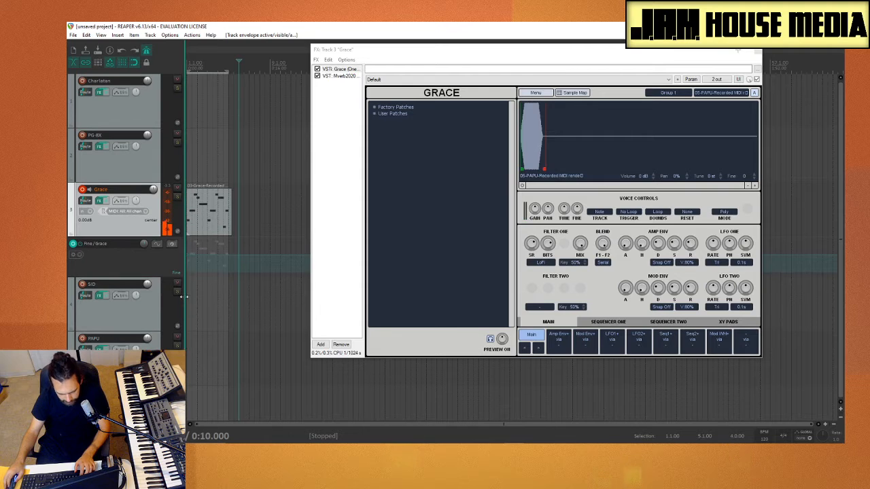
Shape a rising ramp in the Fine envelope at the melody's start, ending at about 1.1.64, and play it with the Grace plugin window closed
{"action": "scroll", "coordinate": [187, 285], "scroll_direction": "up", "scroll_amount": 3}
{"action": "scroll", "coordinate": [197, 272], "scroll_direction": "up", "scroll_amount": 2}
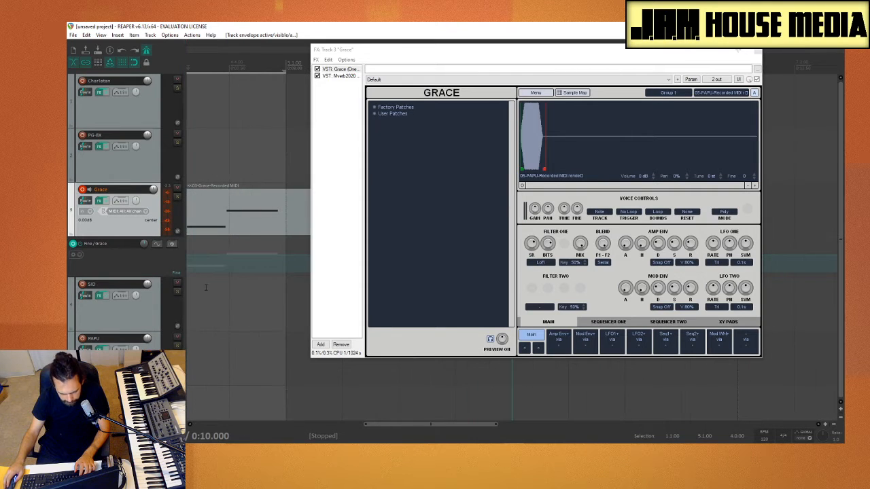
{"action": "scroll", "coordinate": [292, 292], "scroll_direction": "down", "scroll_amount": 3}
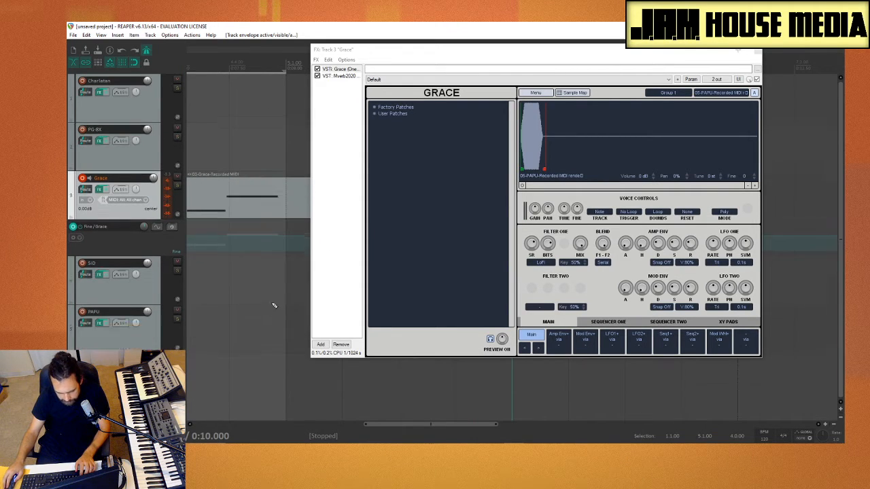
{"action": "scroll", "coordinate": [279, 308], "scroll_direction": "down", "scroll_amount": 3}
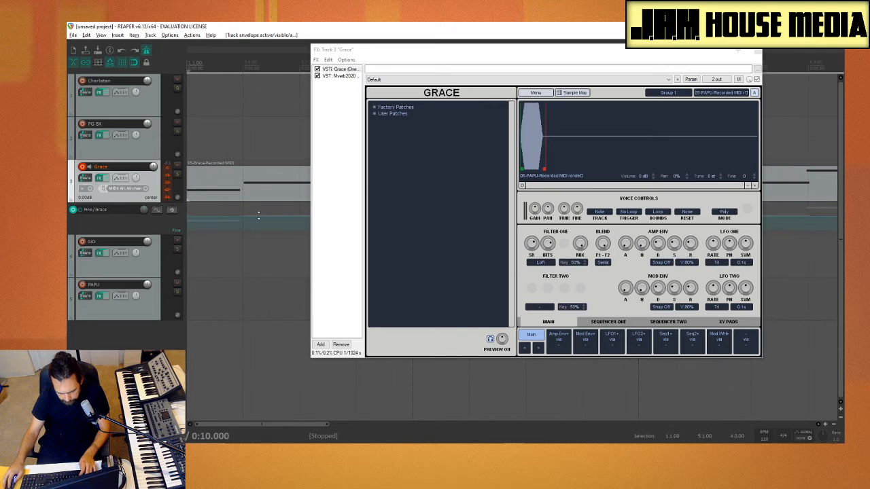
{"action": "left_click", "coordinate": [759, 50]}
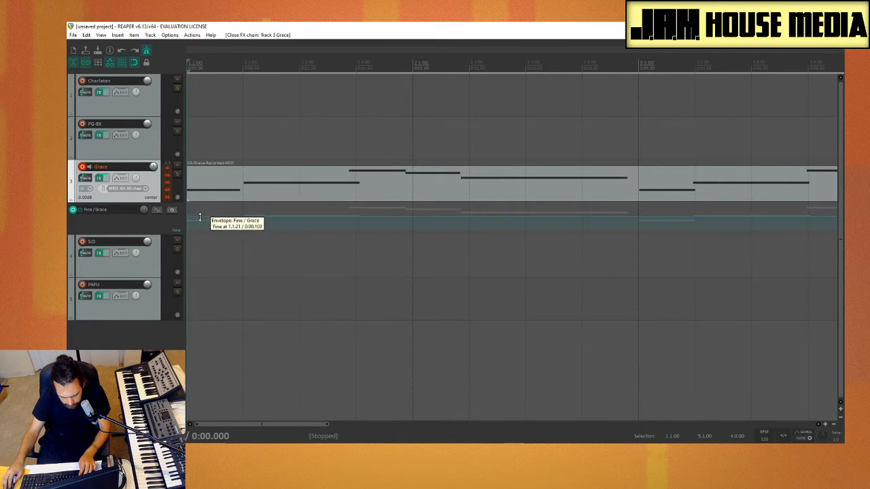
{"action": "left_click", "coordinate": [223, 218], "text": "ctrl"}
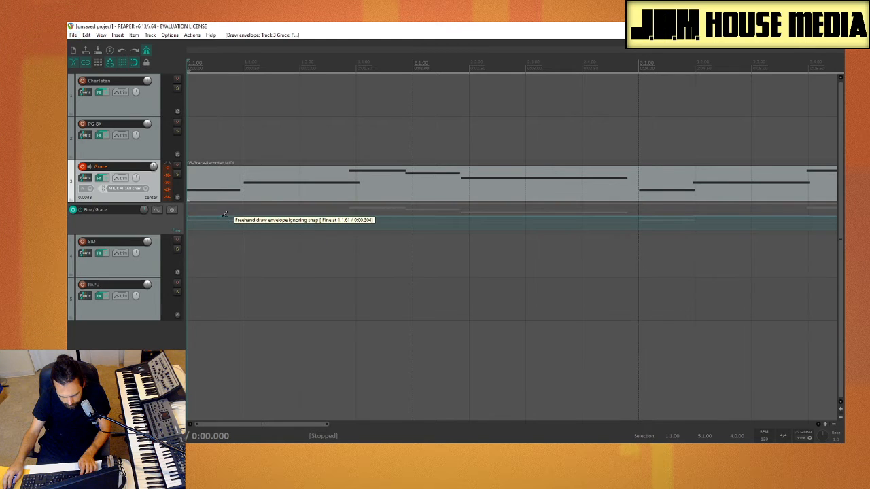
{"action": "left_click_drag", "start_coordinate": [187, 216], "coordinate": [162, 265]}
{"action": "key", "text": "space"}
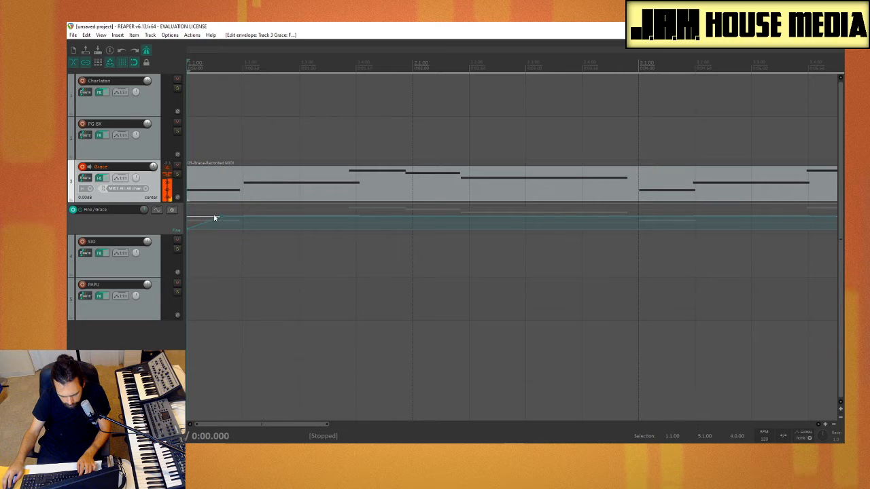
Try extending the Fine ramp by moving its end point later along the timeline, and undo the move
{"action": "left_click_drag", "start_coordinate": [223, 216], "coordinate": [292, 215]}
{"action": "key", "text": "ctrl+z"}
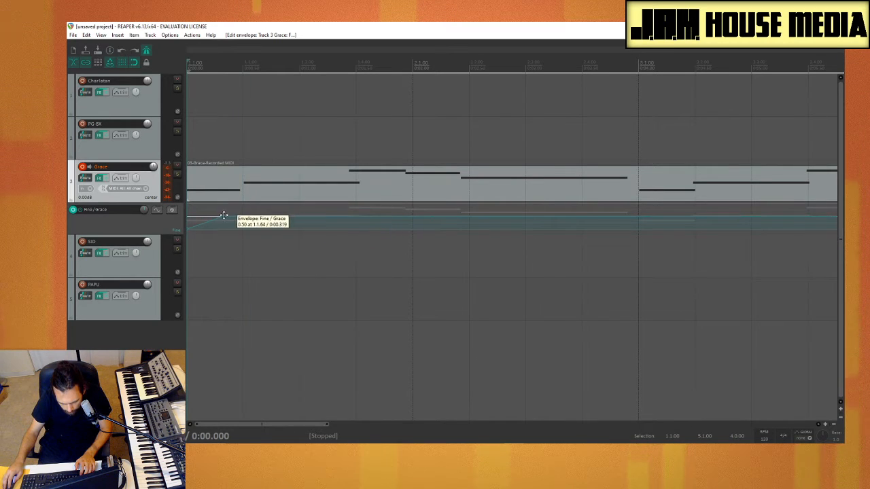
Move the end point of the Grace track's Fine ramp to 1.2.00, with a value of about 0.47
{"action": "left_click_drag", "start_coordinate": [224, 215], "coordinate": [243, 217]}
{"action": "scroll", "coordinate": [222, 238], "scroll_direction": "down", "scroll_amount": 2}
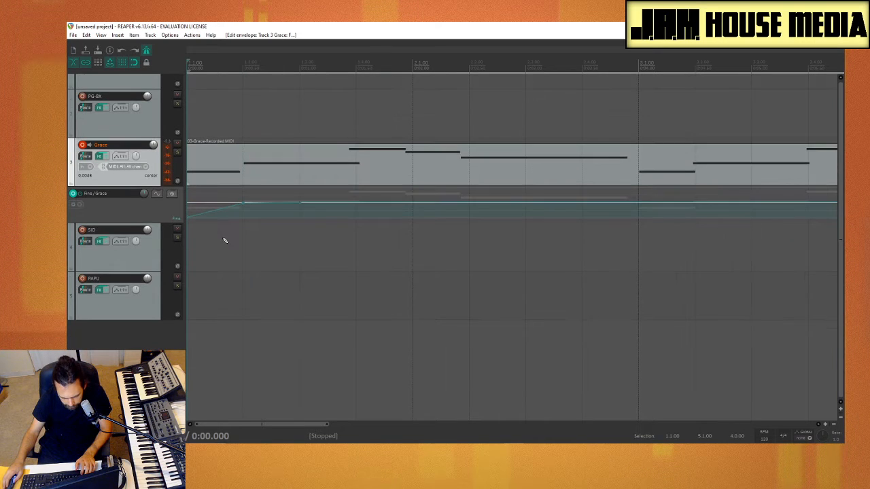
{"action": "scroll", "coordinate": [234, 213], "scroll_direction": "right", "scroll_amount": 3}
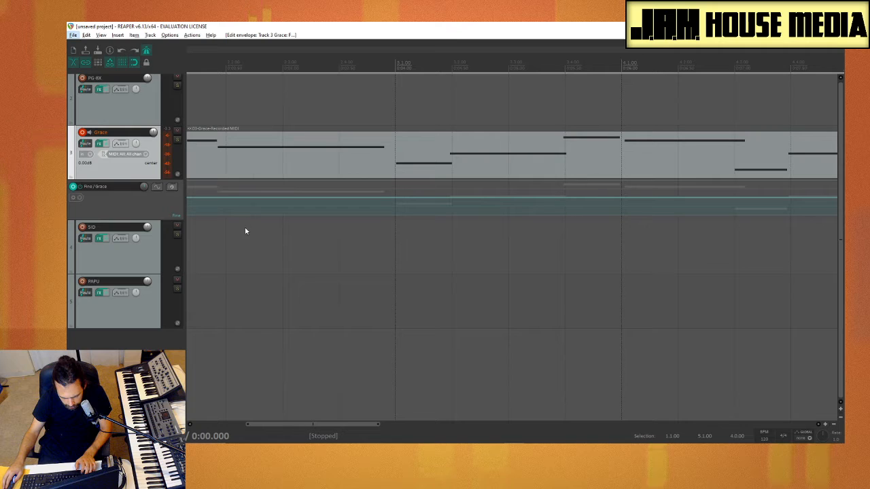
{"action": "left_click", "coordinate": [320, 268]}
{"action": "scroll", "coordinate": [220, 239], "scroll_direction": "up", "scroll_amount": 4}
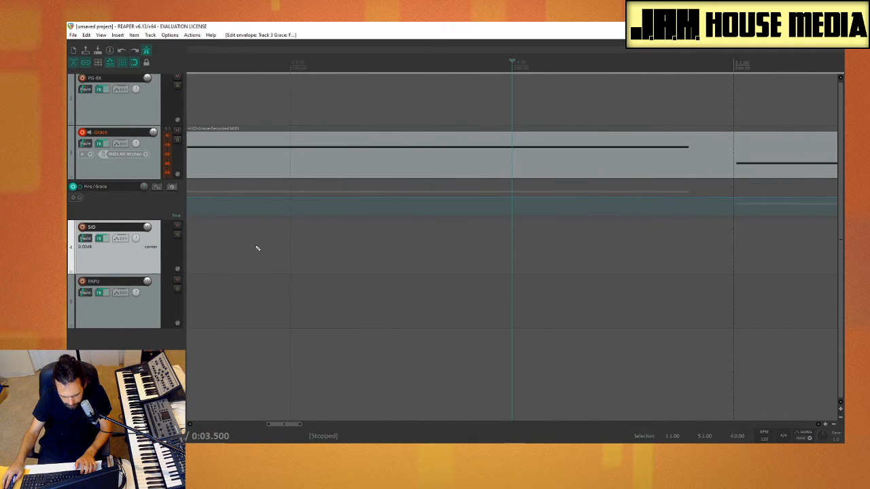
{"action": "scroll", "coordinate": [256, 246], "scroll_direction": "down", "scroll_amount": 2}
{"action": "scroll", "coordinate": [255, 238], "scroll_direction": "right", "scroll_amount": 3}
{"action": "scroll", "coordinate": [255, 236], "scroll_direction": "right", "scroll_amount": 3}
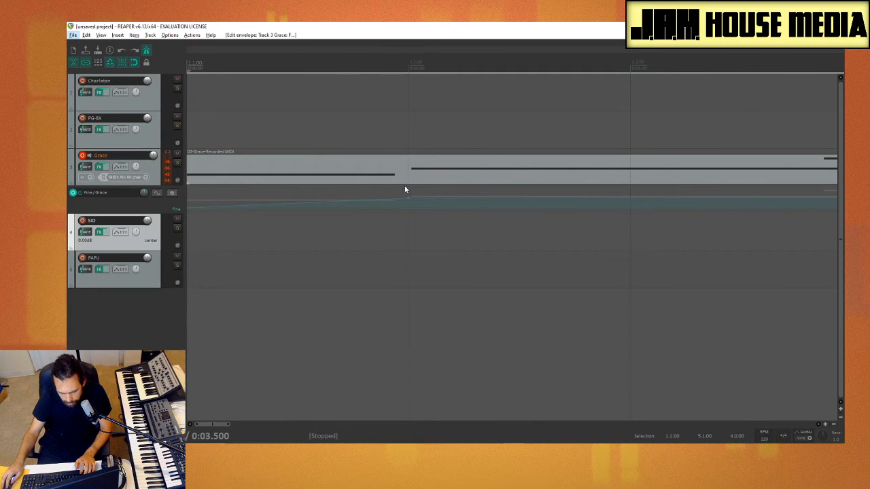
{"action": "left_click_drag", "start_coordinate": [410, 200], "coordinate": [384, 197]}
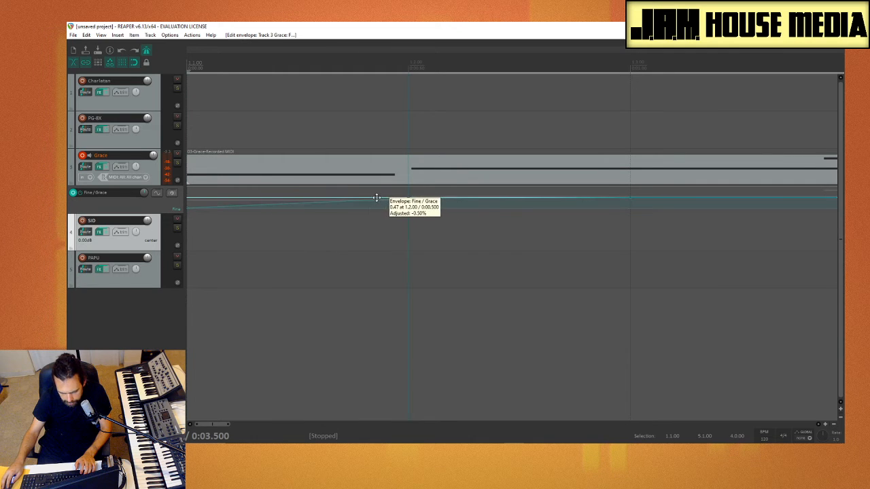
Set the snap grid's line spacing to 1/16
{"action": "right_click", "coordinate": [122, 62]}
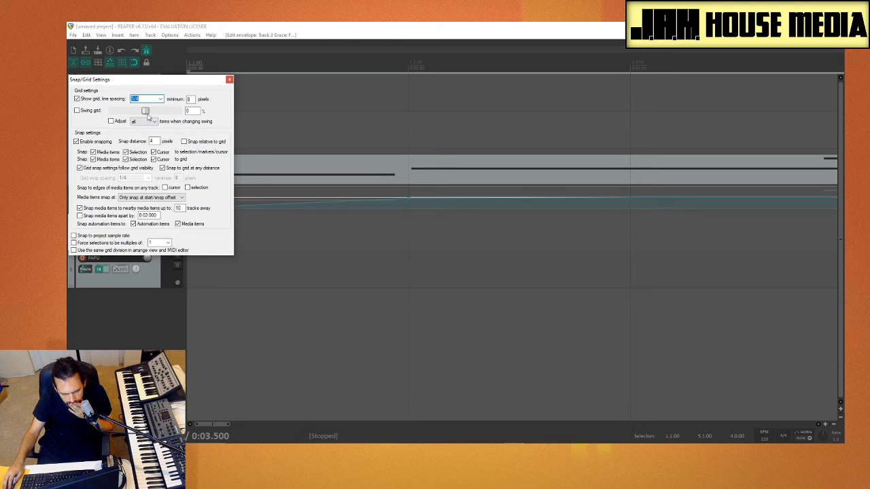
{"action": "left_click", "coordinate": [160, 100]}
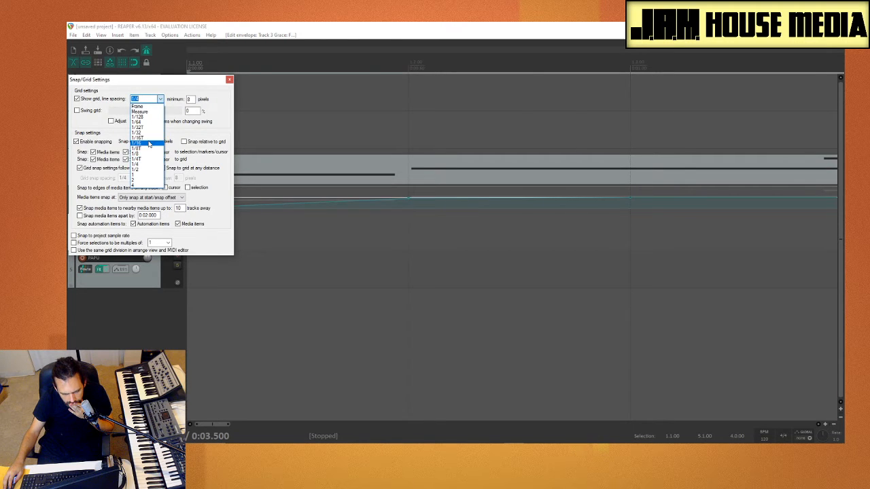
{"action": "left_click", "coordinate": [150, 143]}
{"action": "left_click", "coordinate": [229, 80]}
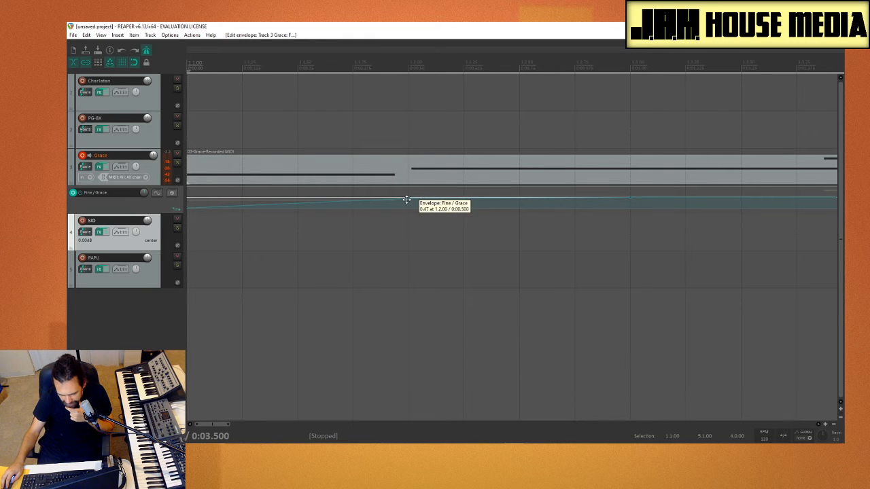
Move the end point of the Fine ramp back to 1.1.50, with a value of about 0.53
{"action": "left_click_drag", "start_coordinate": [408, 200], "coordinate": [298, 197]}
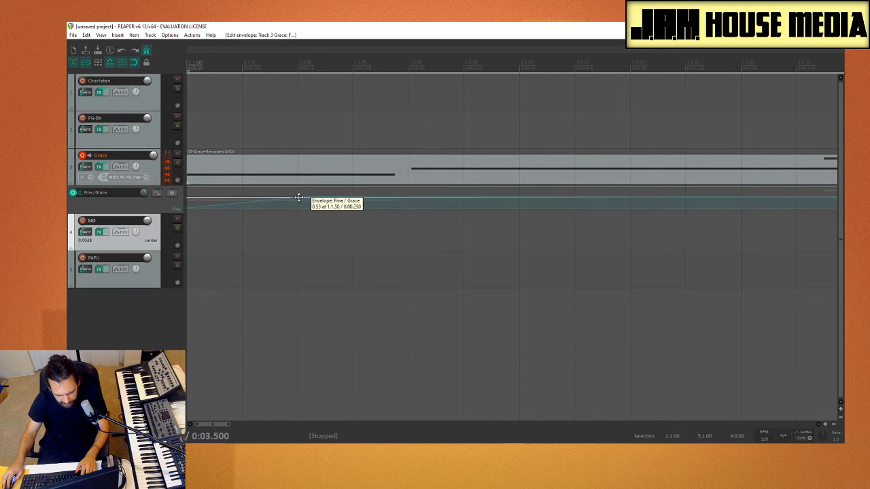
{"action": "scroll", "coordinate": [298, 197], "scroll_direction": "right", "scroll_amount": 3}
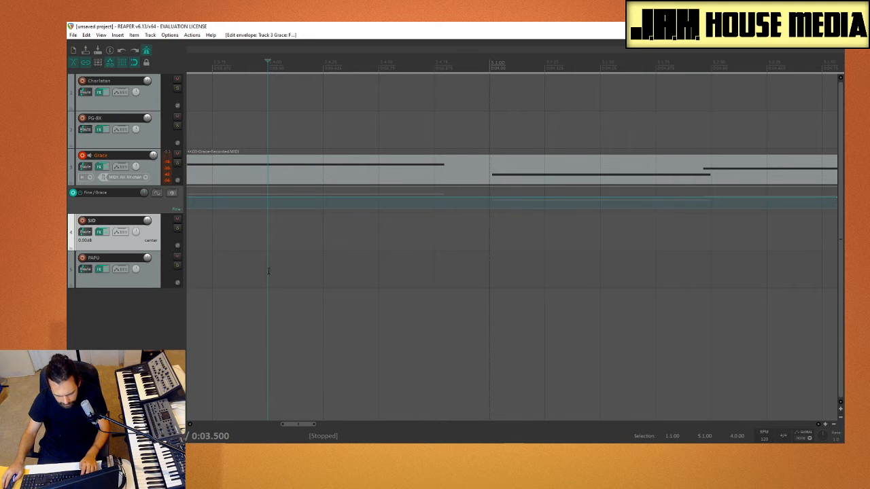
{"action": "scroll", "coordinate": [269, 271], "scroll_direction": "down", "scroll_amount": 2}
{"action": "scroll", "coordinate": [269, 271], "scroll_direction": "left", "scroll_amount": 5}
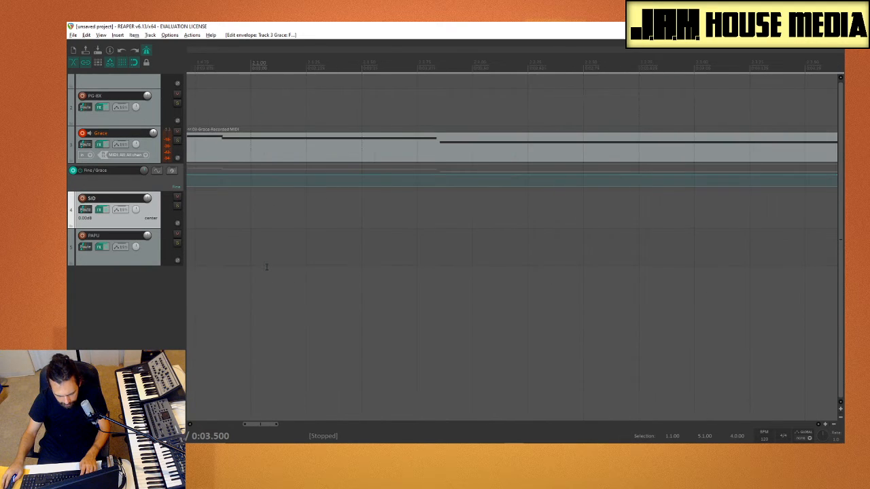
{"action": "scroll", "coordinate": [267, 267], "scroll_direction": "right", "scroll_amount": 8}
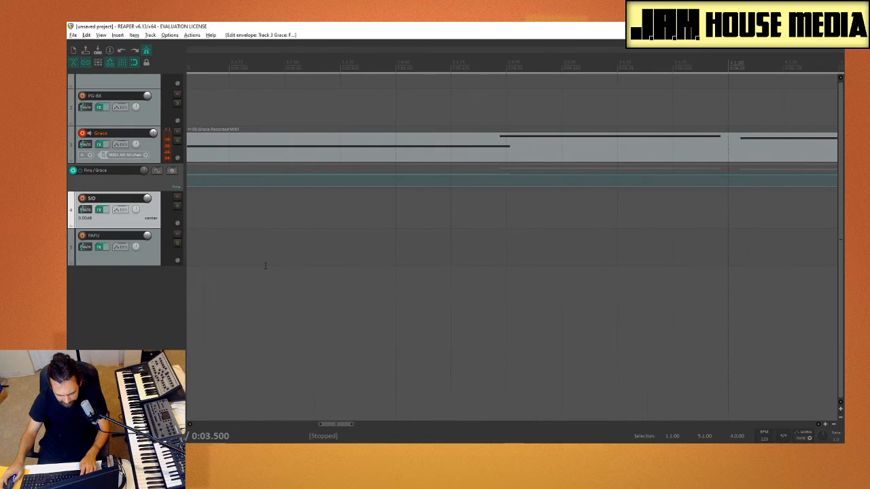
{"action": "scroll", "coordinate": [265, 266], "scroll_direction": "left", "scroll_amount": 8}
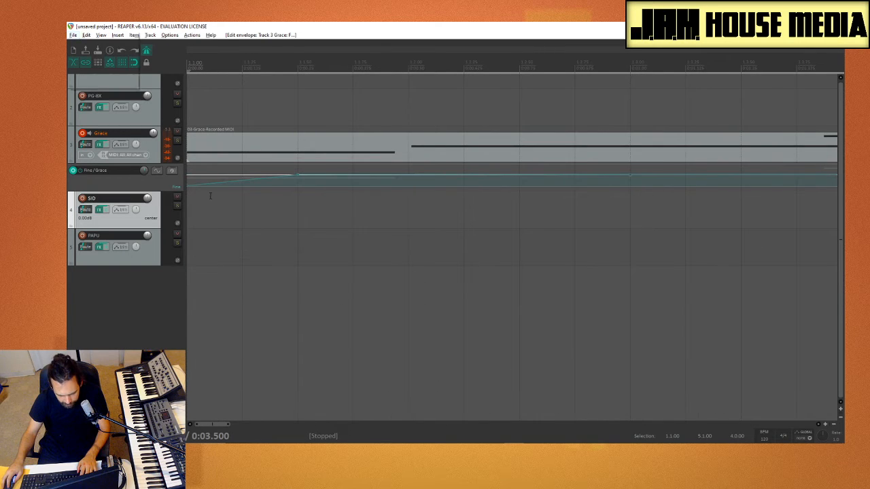
Play the start of the Grace melody to hear the shortened Fine ramp, and stop the playback
{"action": "key", "text": "alt+space"}
{"action": "left_click", "coordinate": [266, 231]}
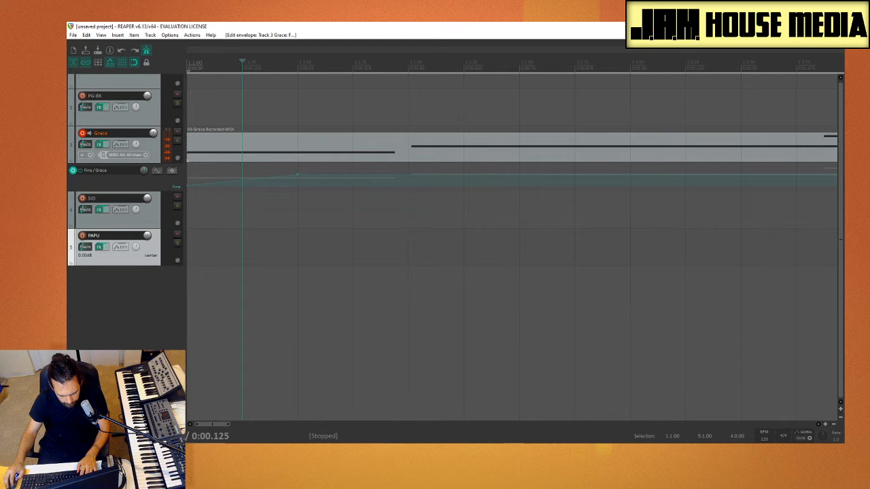
{"action": "key", "text": "space"}
{"action": "key", "text": "space"}
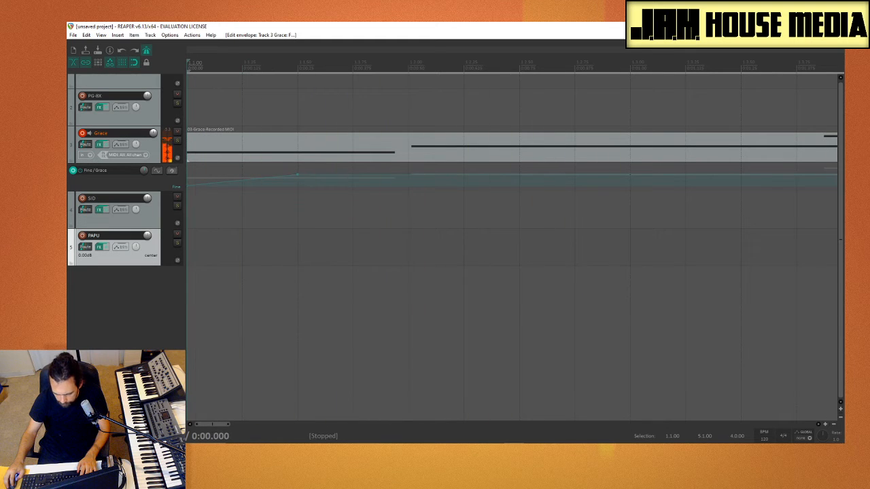
{"action": "key", "text": "space"}
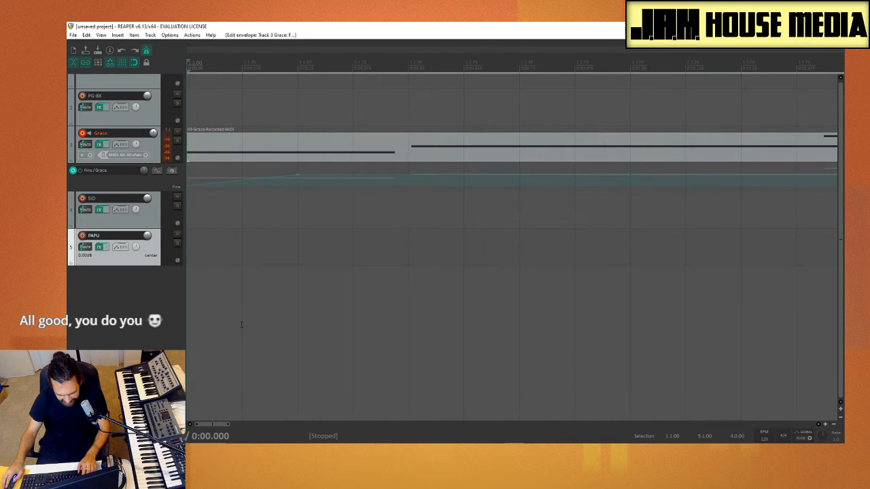
Delete the SID and PAPU tracks from the project
{"action": "scroll", "coordinate": [243, 322], "scroll_direction": "down", "scroll_amount": 3}
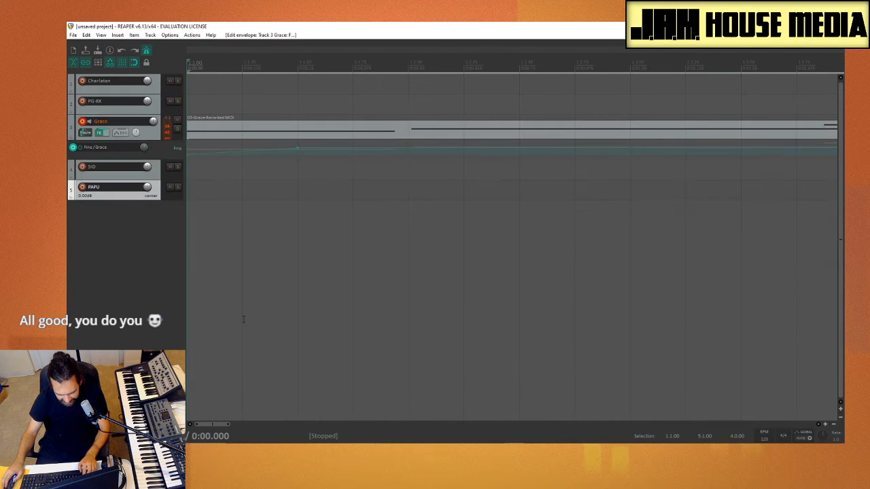
{"action": "left_click", "coordinate": [295, 248]}
{"action": "scroll", "coordinate": [295, 259], "scroll_direction": "down", "scroll_amount": 5}
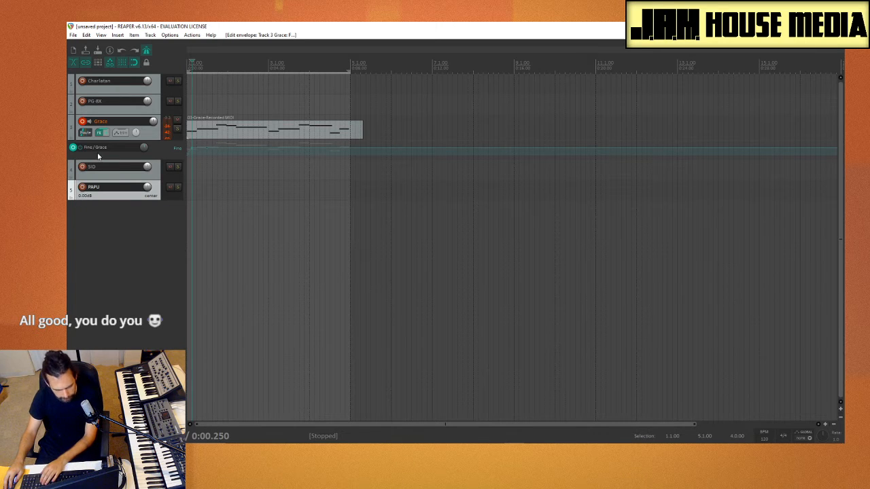
{"action": "left_click", "coordinate": [86, 175]}
{"action": "key", "text": "Delete"}
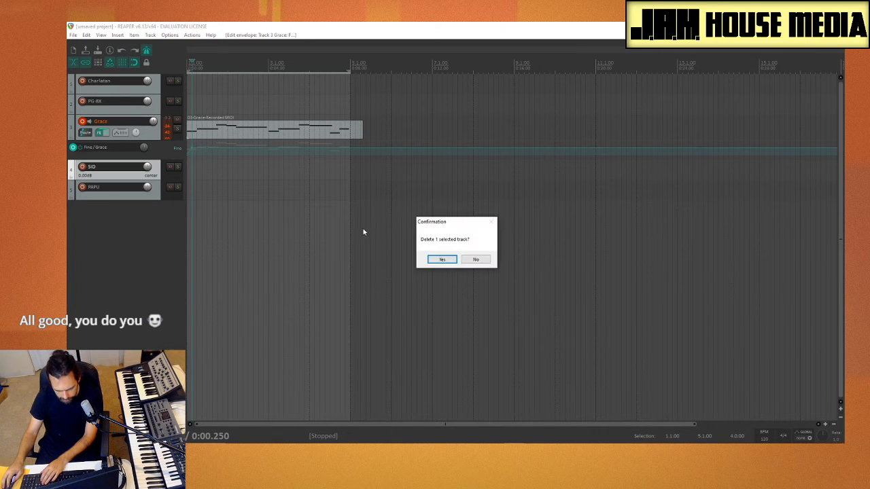
{"action": "key", "text": "Return"}
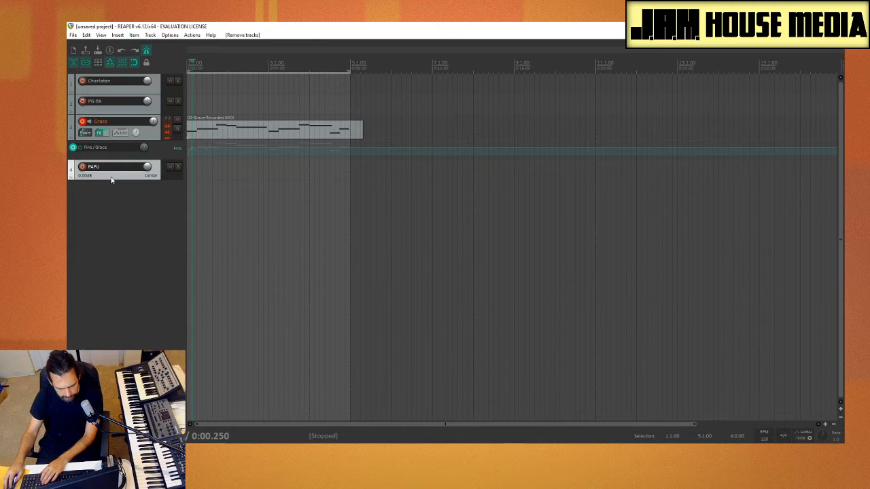
{"action": "key", "text": "Delete"}
{"action": "key", "text": "Return"}
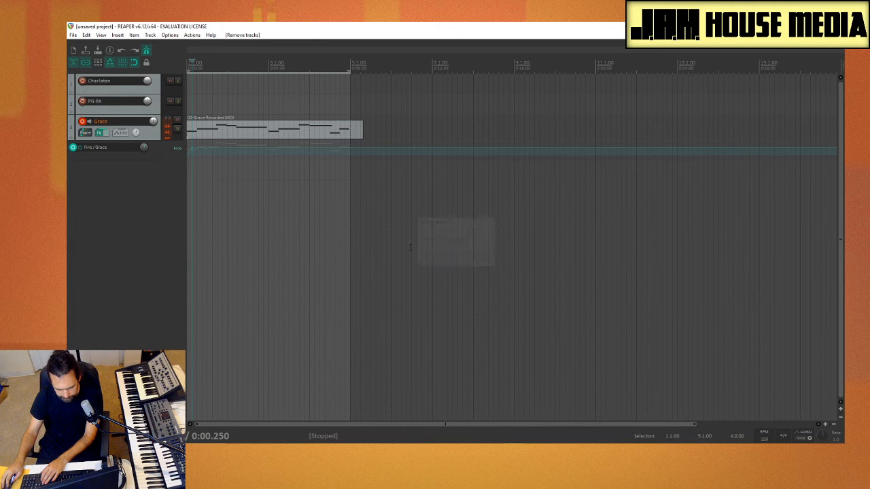
Delete the Grace and PG-8X tracks, leaving only Charlatan
{"action": "left_click", "coordinate": [79, 130]}
{"action": "key", "text": "Delete"}
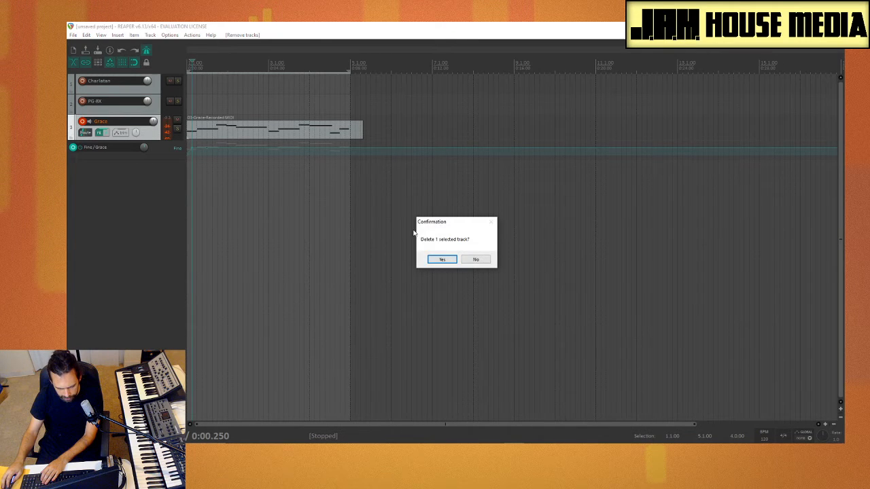
{"action": "left_click", "coordinate": [447, 259]}
{"action": "left_click", "coordinate": [101, 113]}
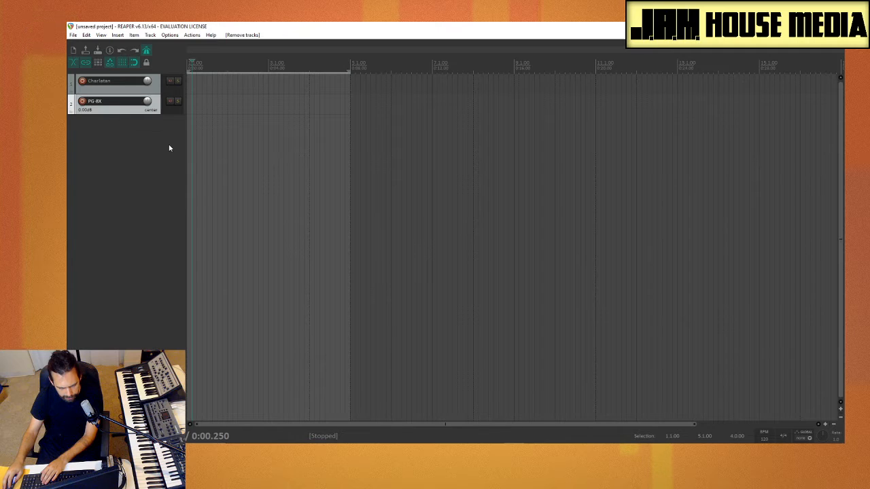
{"action": "key", "text": "Delete"}
{"action": "key", "text": "Return"}
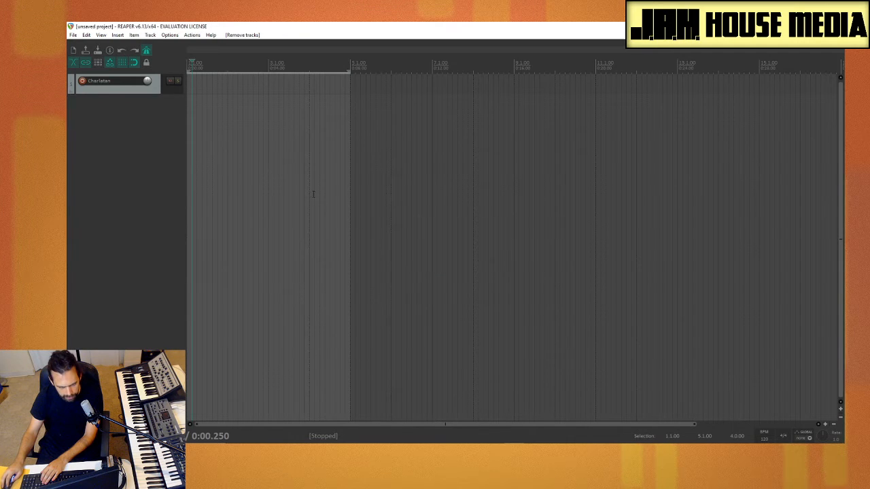
Open the project "7-30-20 30 minute challenge.rpp" from the REAPER Media folder, discarding the current unsaved project
{"action": "left_click", "coordinate": [73, 35]}
{"action": "left_click", "coordinate": [94, 63]}
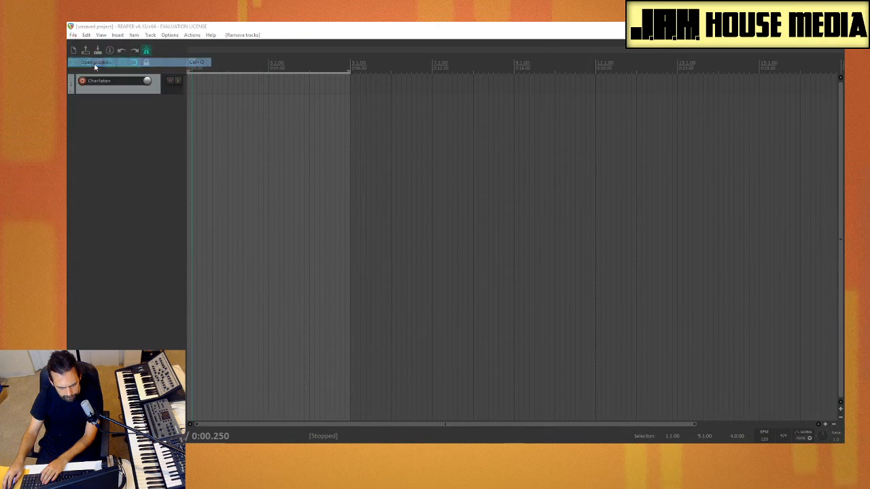
{"action": "left_click", "coordinate": [273, 95]}
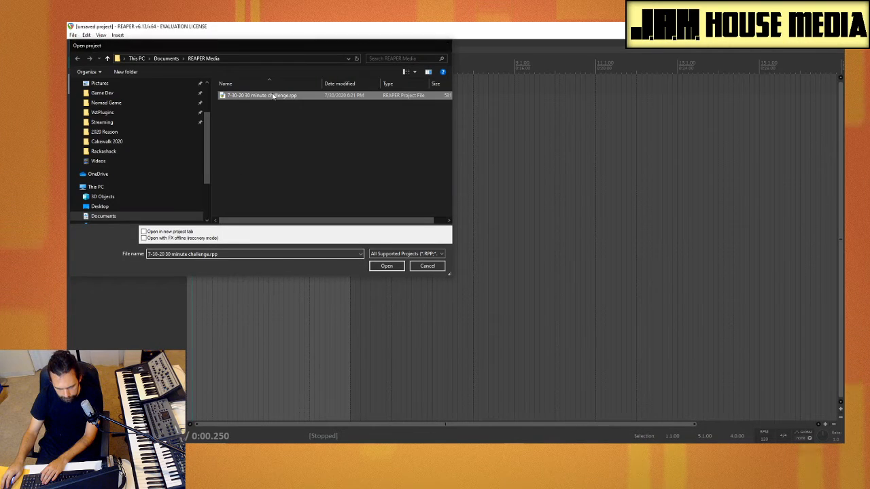
{"action": "double_click", "coordinate": [273, 96]}
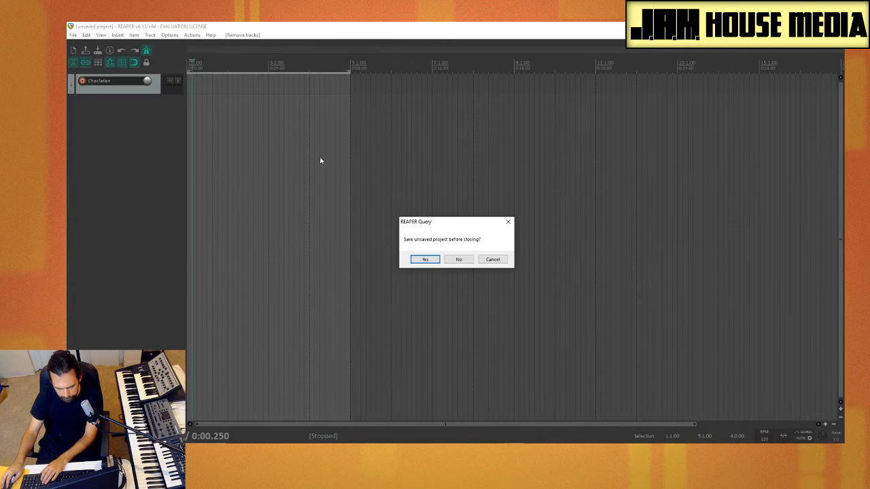
{"action": "left_click", "coordinate": [457, 262]}
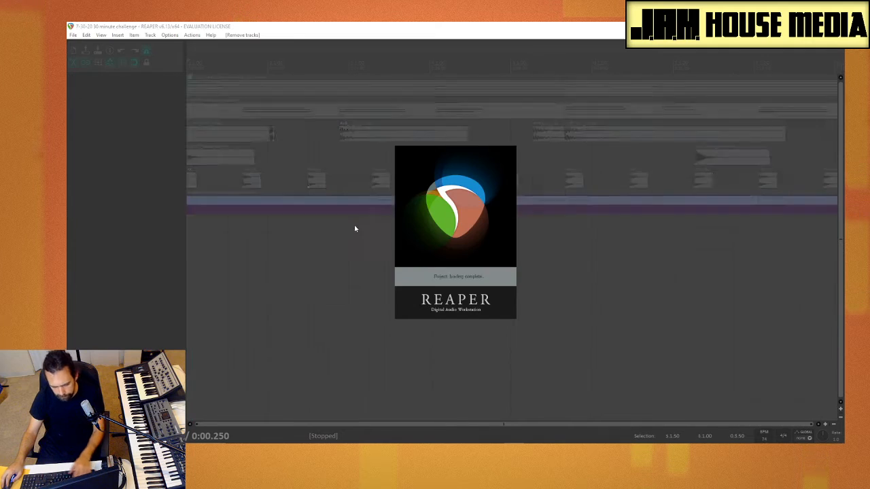
Play the opened project, stop it, and bring the whole arrangement into view
{"action": "key", "text": "space"}
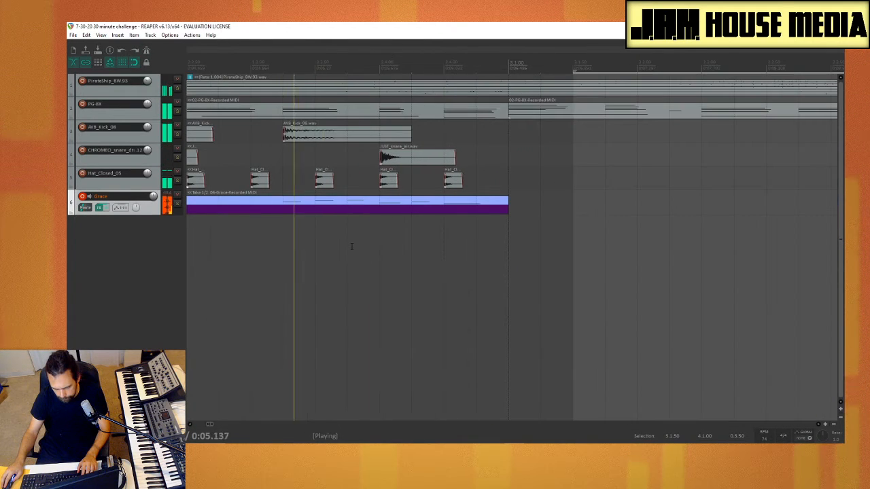
{"action": "scroll", "coordinate": [352, 246], "scroll_direction": "down", "scroll_amount": 8}
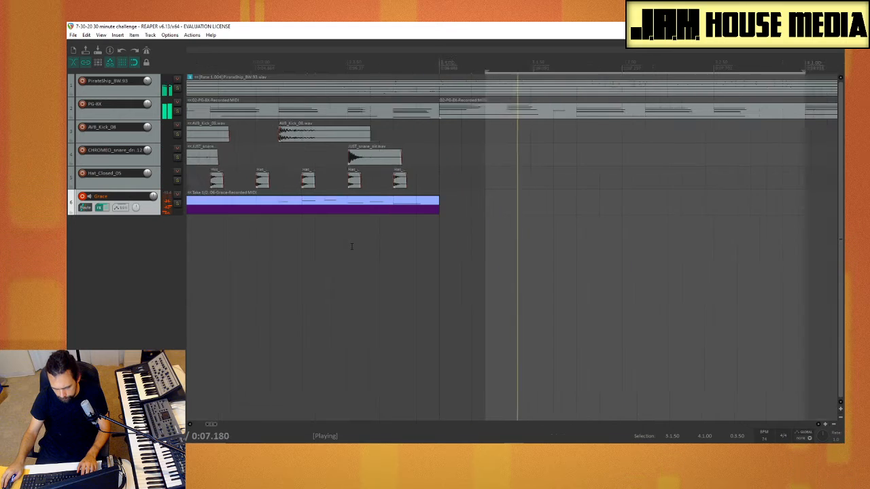
{"action": "key", "text": "space"}
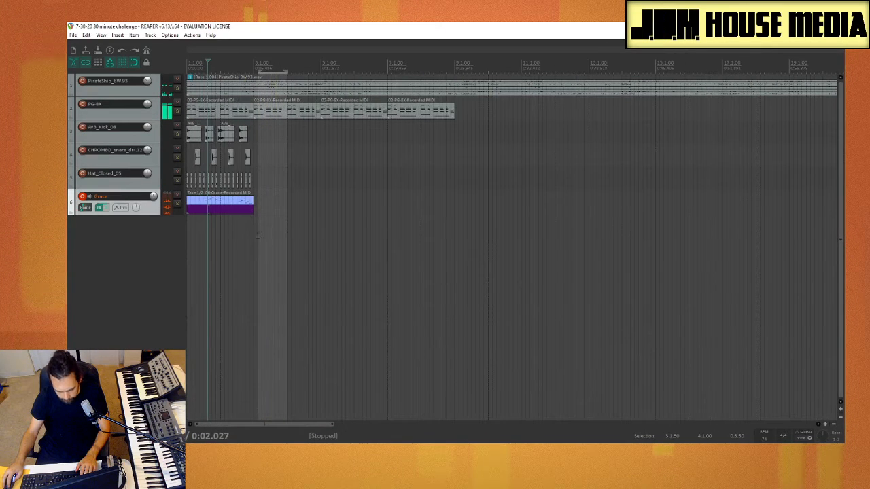
Set the time selection from 1.1.00 to 3.1.00, play that section in a loop, and stop the playback
{"action": "left_click_drag", "start_coordinate": [252, 236], "coordinate": [187, 233]}
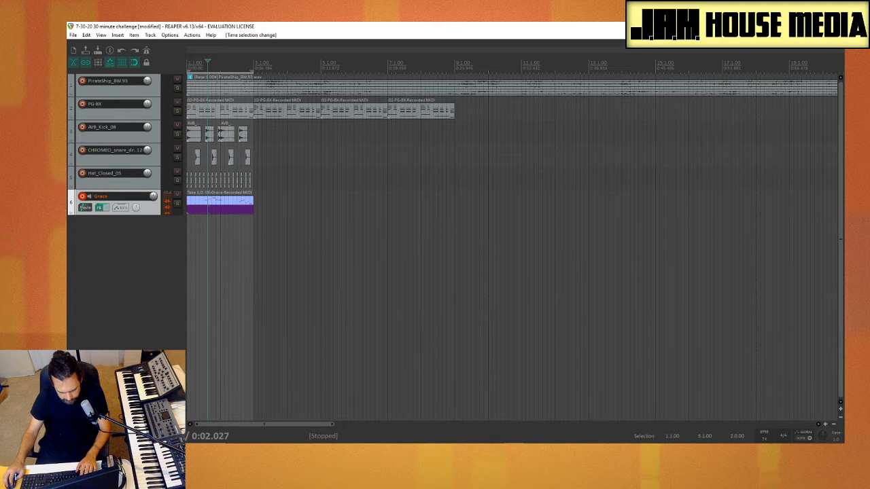
{"action": "key", "text": "space"}
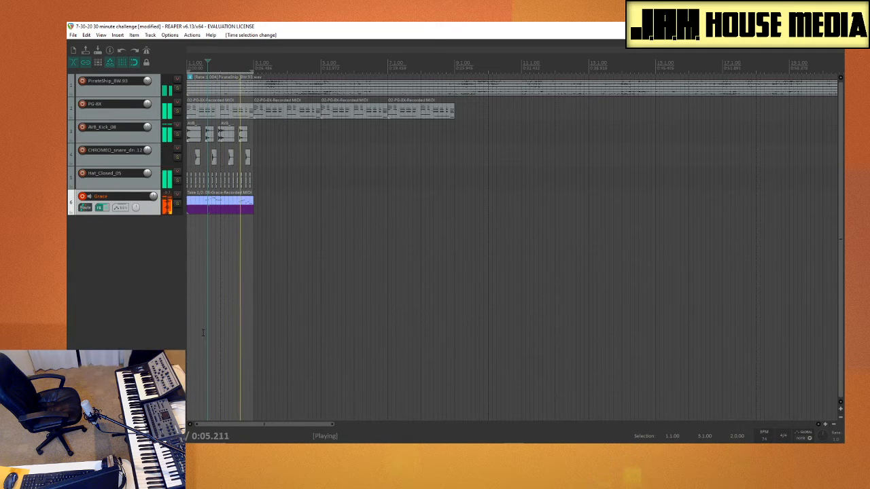
{"action": "key", "text": "space"}
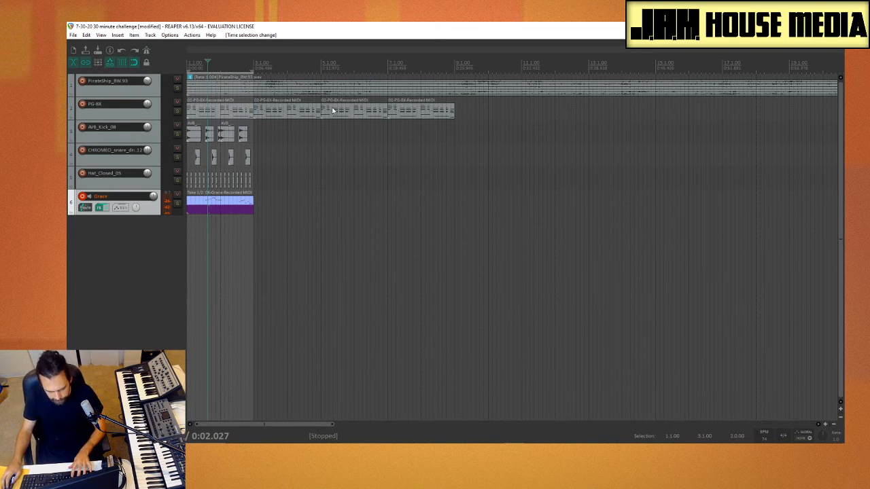
Quit the program without saving the changes to the 7-30-20 30 minute challenge project
{"action": "key", "text": "ctrl+q"}
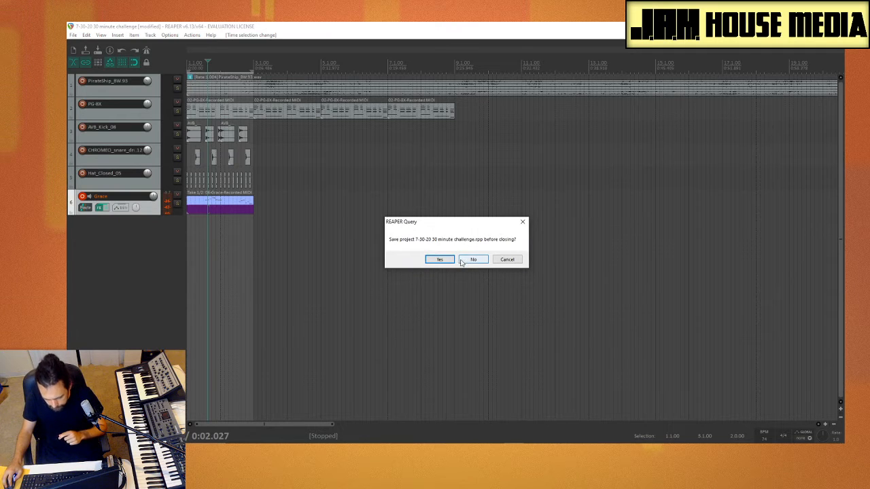
{"action": "left_click", "coordinate": [462, 261]}
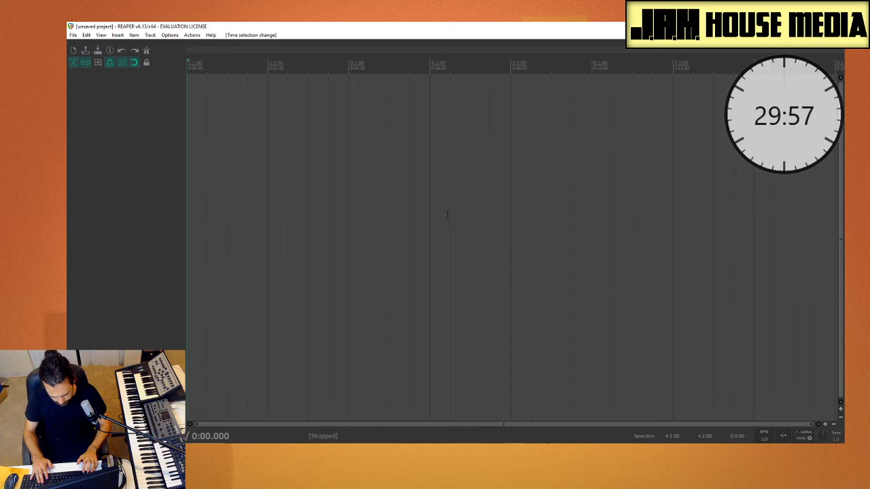
Browse the Media Explorer to Splice reorg > Drum Loops > Top and preview FF_HQ_140_cheese_grater_rhythm_top.wav
{"action": "key", "text": "ctrl+alt+x"}
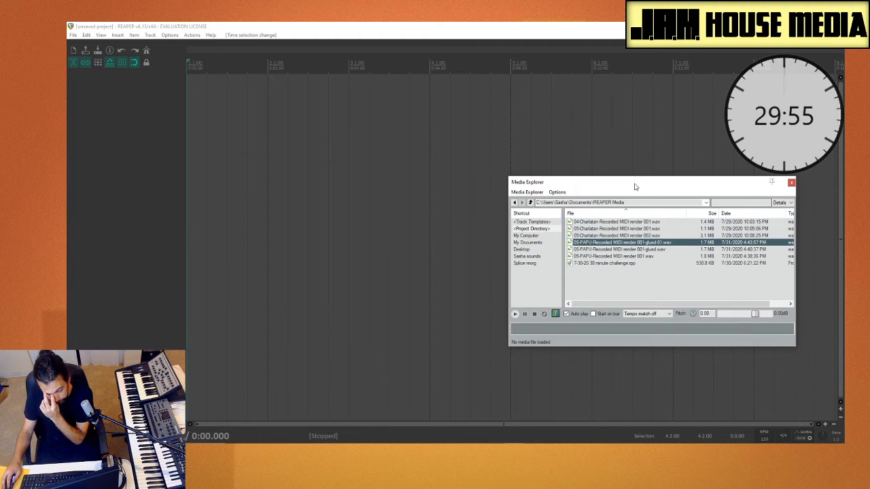
{"action": "left_click_drag", "start_coordinate": [635, 187], "coordinate": [340, 112]}
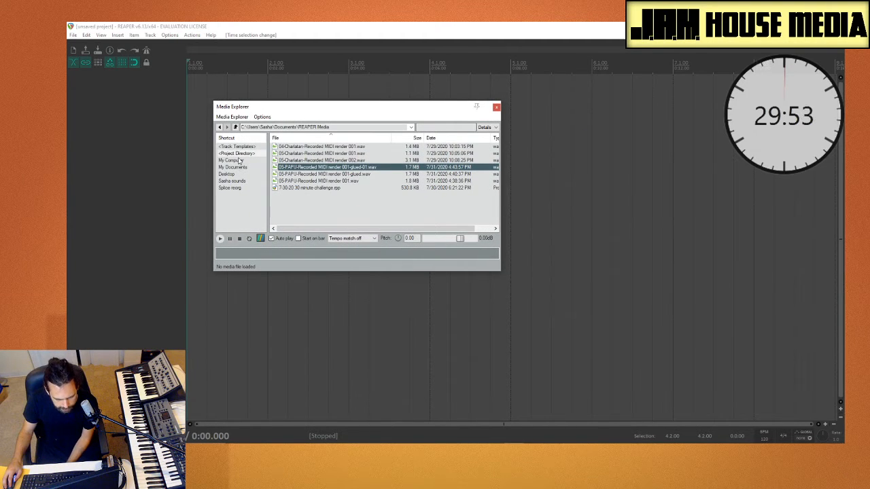
{"action": "left_click", "coordinate": [237, 189]}
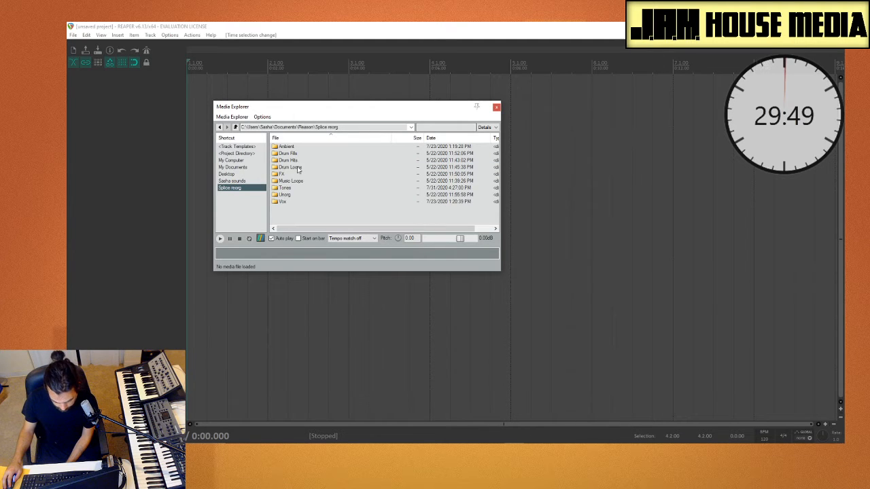
{"action": "double_click", "coordinate": [290, 167]}
{"action": "double_click", "coordinate": [295, 174]}
{"action": "scroll", "coordinate": [316, 197], "scroll_direction": "down", "scroll_amount": 5}
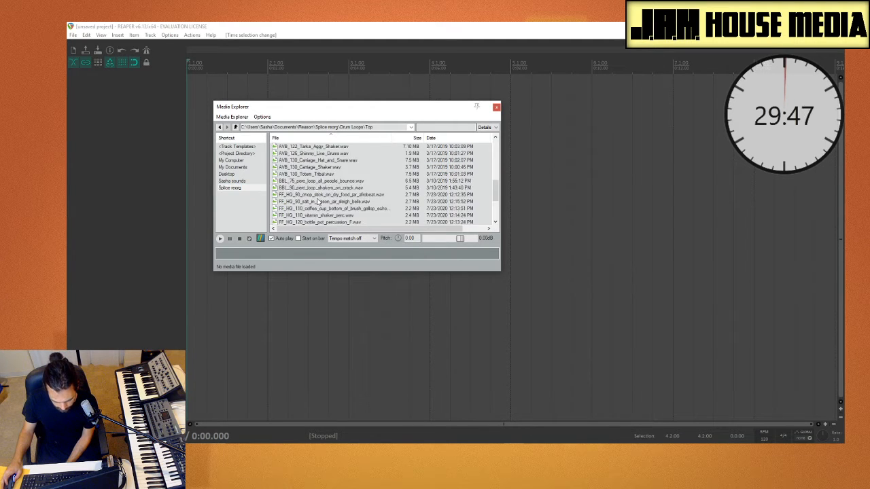
{"action": "left_click", "coordinate": [344, 188]}
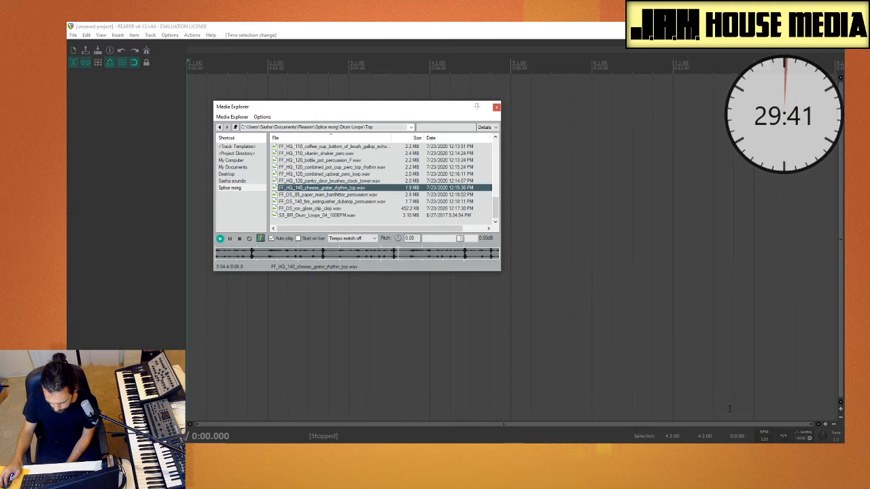
Set the project tempo to 140 BPM
{"action": "left_click", "coordinate": [764, 438]}
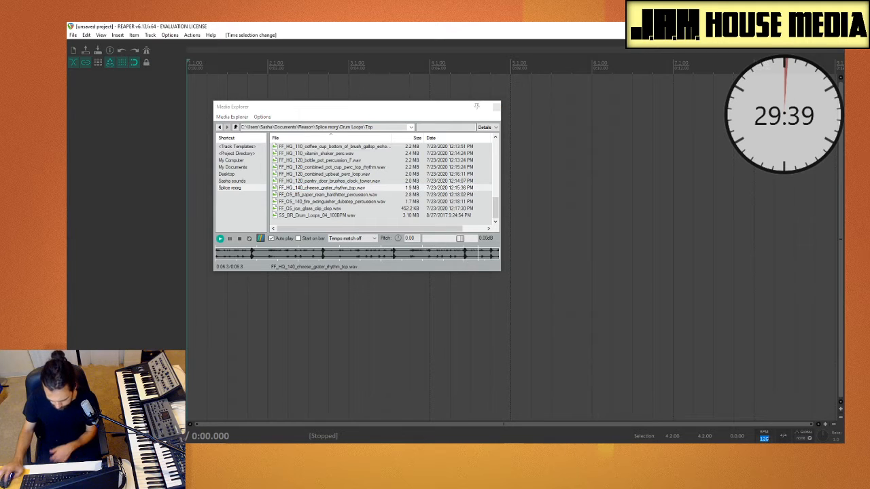
{"action": "type", "text": "140"}
{"action": "key", "text": "Return"}
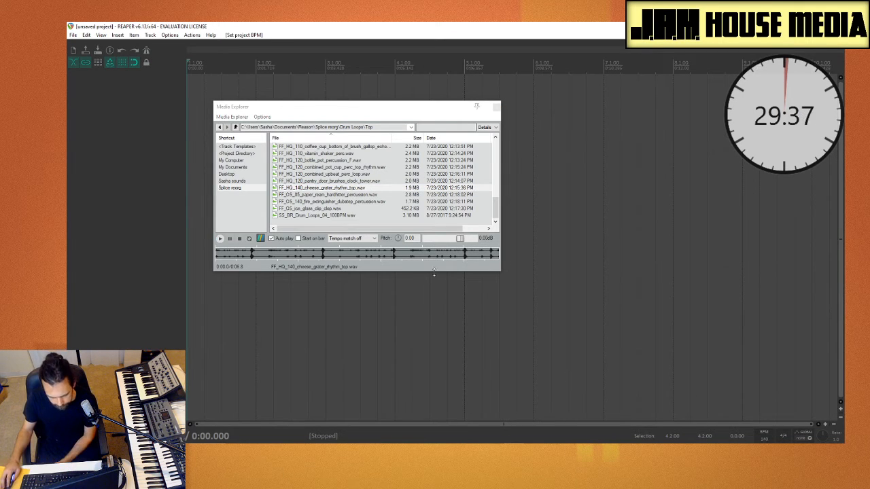
Insert FF_HQ_140_cheese_grater_rhythm_top.wav on a new track at 1.1.00 and close the Media Explorer
{"action": "left_click_drag", "start_coordinate": [308, 108], "coordinate": [487, 114]}
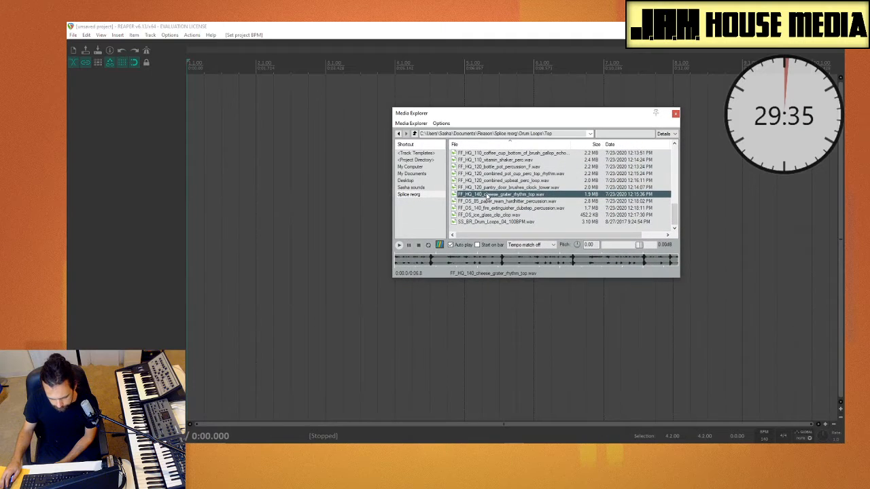
{"action": "left_click_drag", "start_coordinate": [486, 197], "coordinate": [193, 111]}
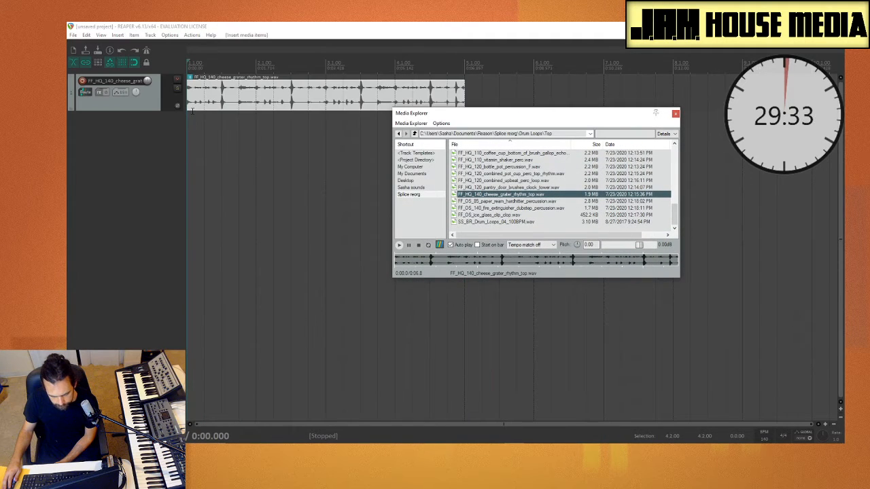
{"action": "left_click", "coordinate": [676, 113]}
Duplicate the cheese grater loop once and set the time selection from 1.1.00 to 9.1.00 over both copies
{"action": "left_click", "coordinate": [336, 107]}
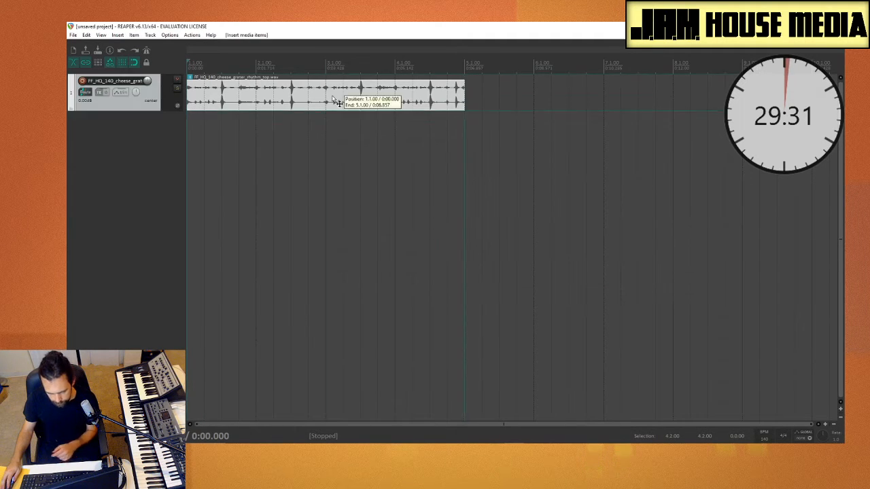
{"action": "key", "text": "ctrl+d"}
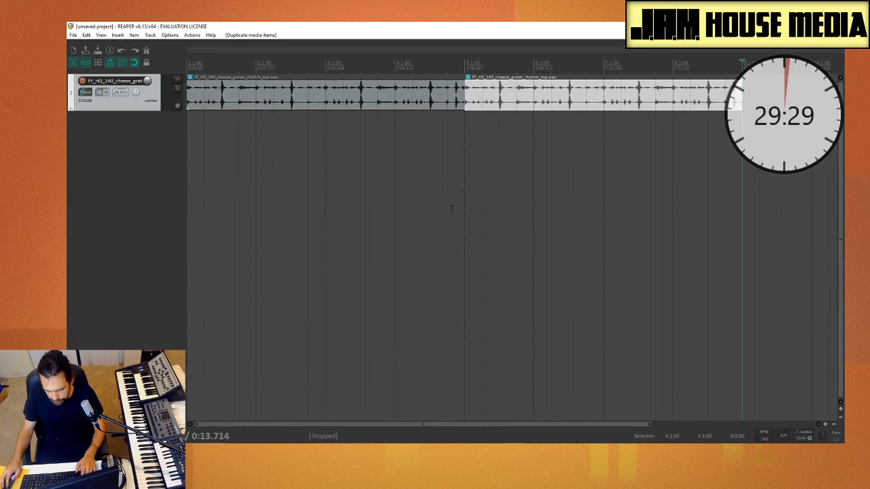
{"action": "left_click_drag", "start_coordinate": [739, 209], "coordinate": [186, 172]}
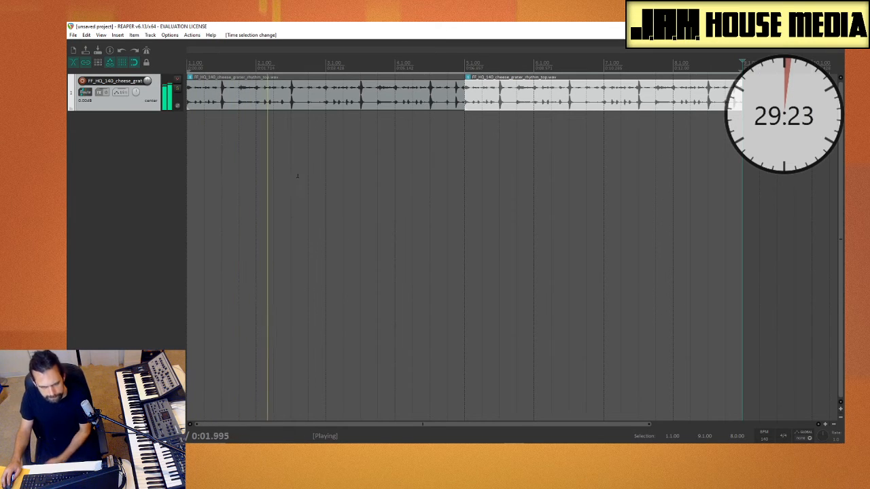
Select both cheese grater loop items and nudge the track volume down slightly in four increments
{"action": "left_click", "coordinate": [317, 91]}
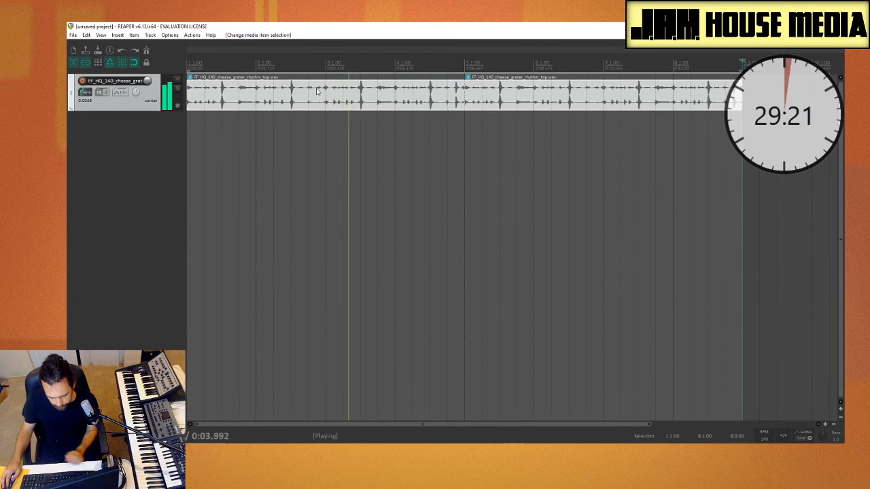
{"action": "right_click", "coordinate": [317, 91]}
{"action": "left_click", "coordinate": [290, 127]}
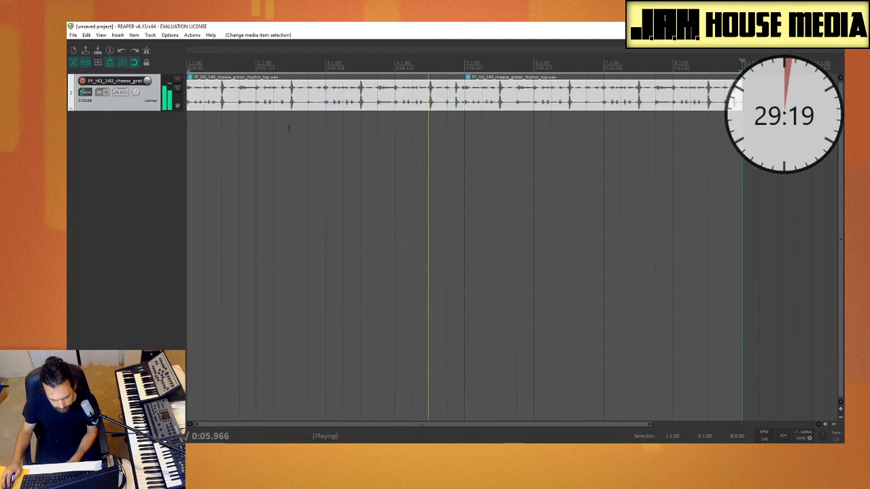
{"action": "left_click", "coordinate": [395, 102]}
{"action": "left_click", "coordinate": [493, 101], "text": "ctrl"}
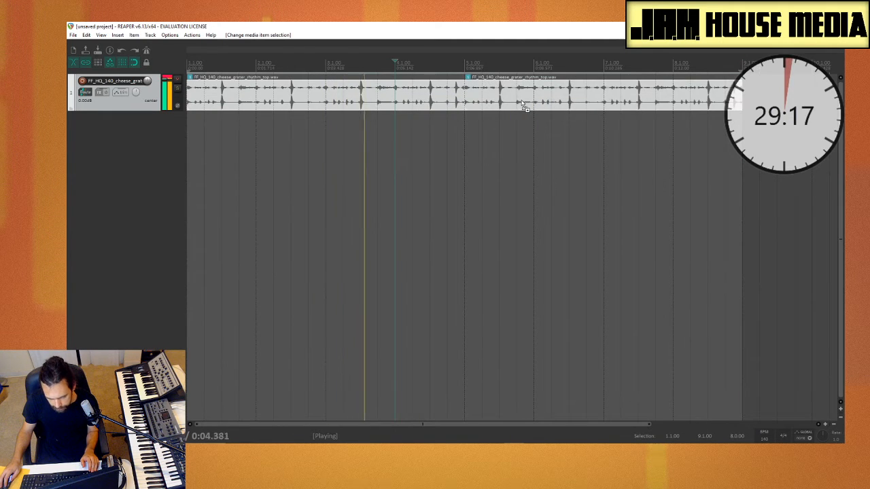
{"action": "key", "text": "ctrl+shift+Down"}
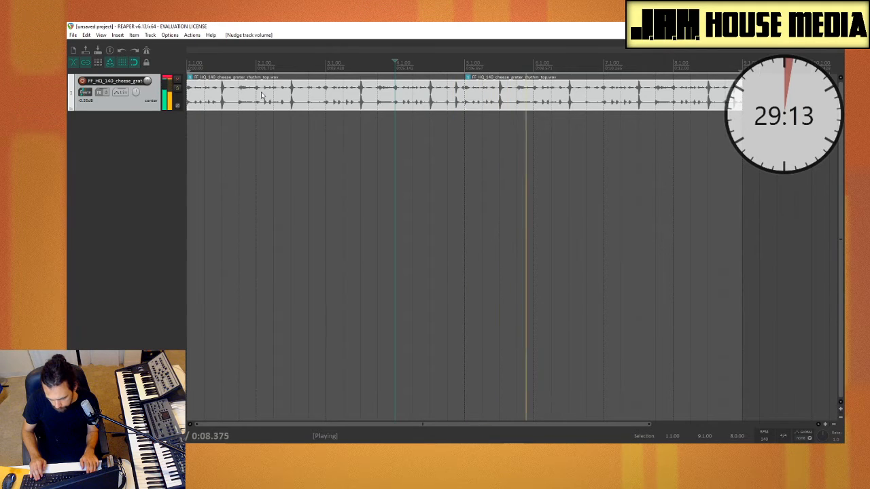
{"action": "key", "text": "ctrl+shift+Down"}
{"action": "key", "text": "ctrl+shift+Down"}
{"action": "key", "text": "ctrl+shift+Down"}
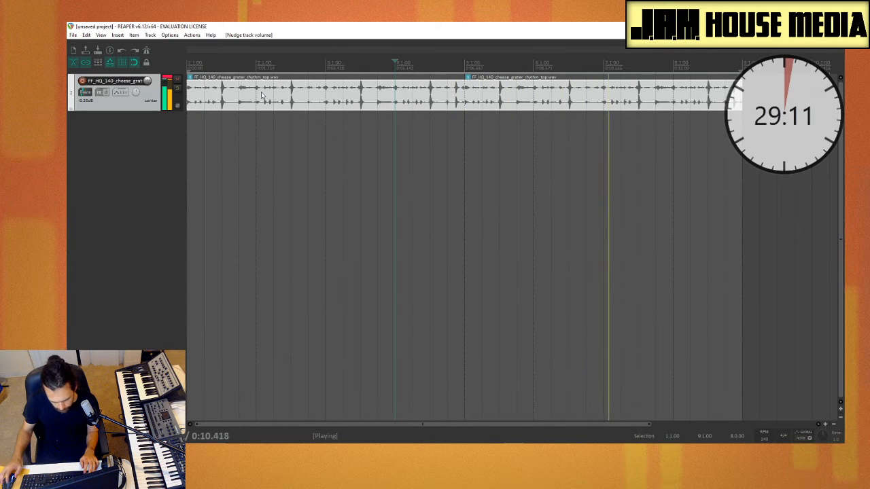
Set the pitch adjustment of both selected loop items to -6 semitones in their item properties
{"action": "right_click", "coordinate": [262, 89]}
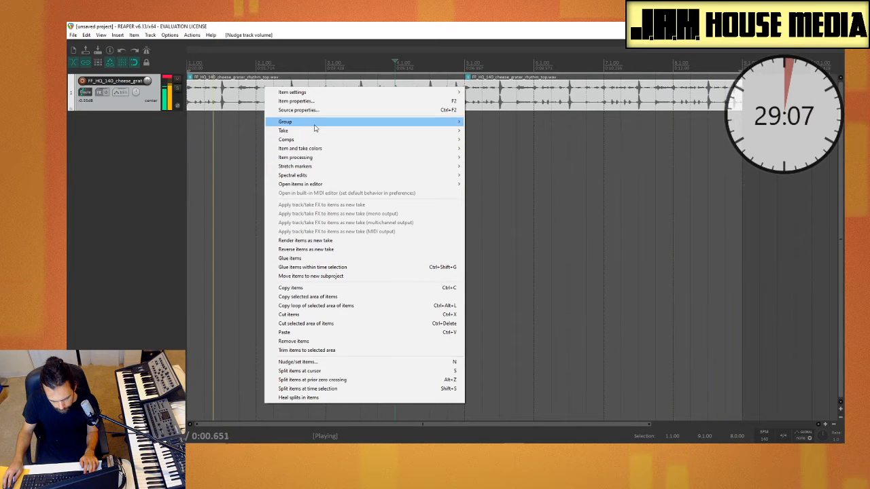
{"action": "mouse_move", "coordinate": [317, 141]}
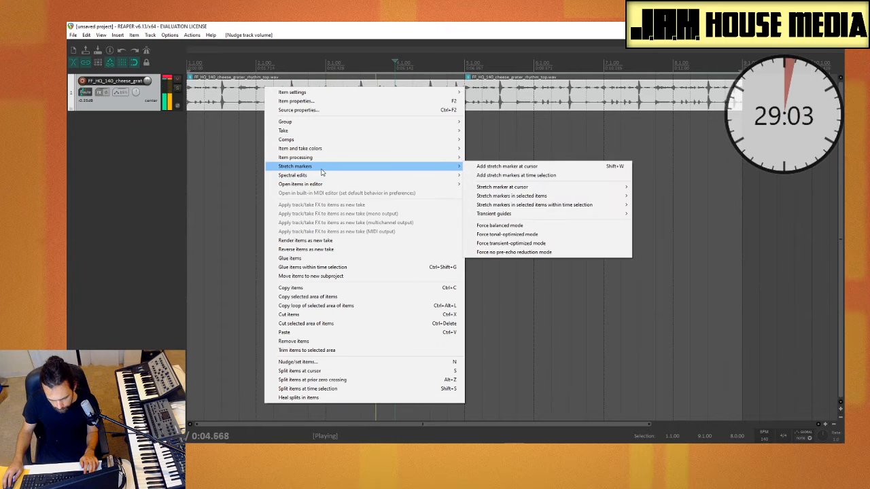
{"action": "mouse_move", "coordinate": [318, 158]}
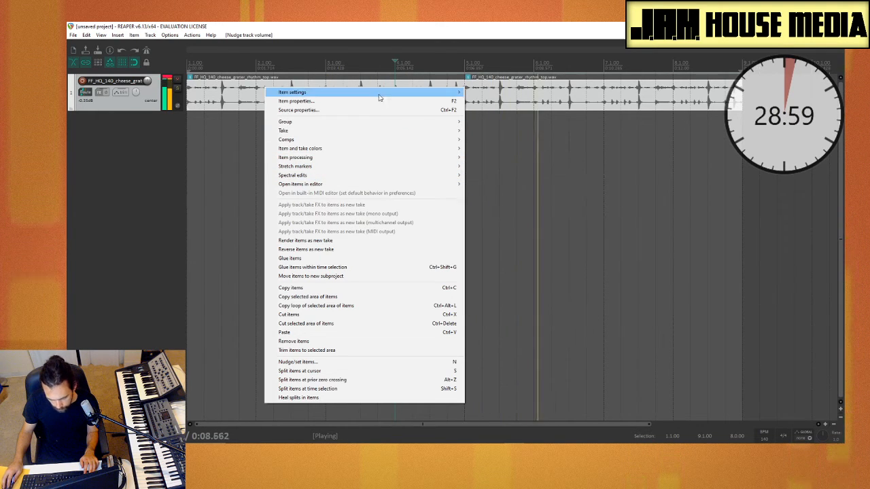
{"action": "mouse_move", "coordinate": [407, 92]}
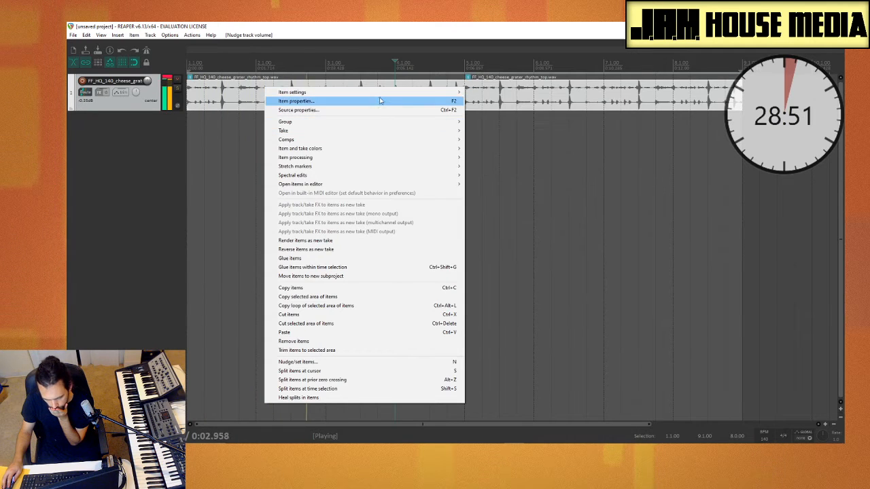
{"action": "left_click", "coordinate": [379, 105]}
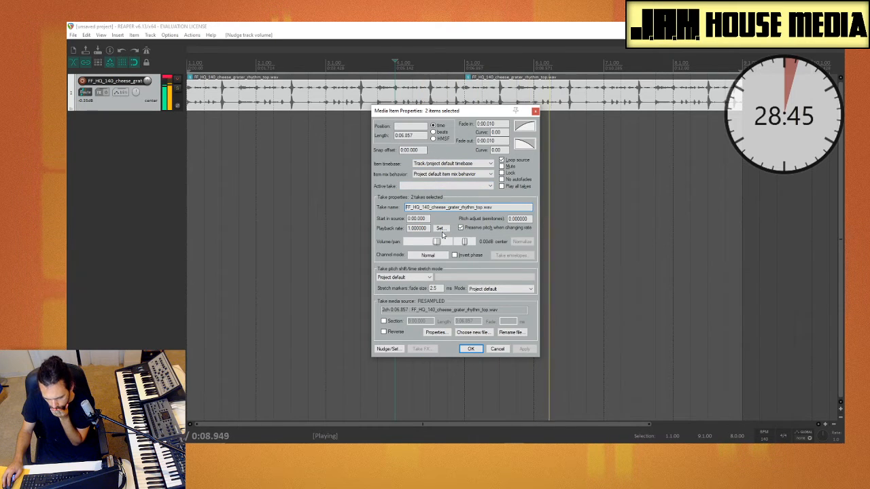
{"action": "left_click_drag", "start_coordinate": [530, 219], "coordinate": [494, 219]}
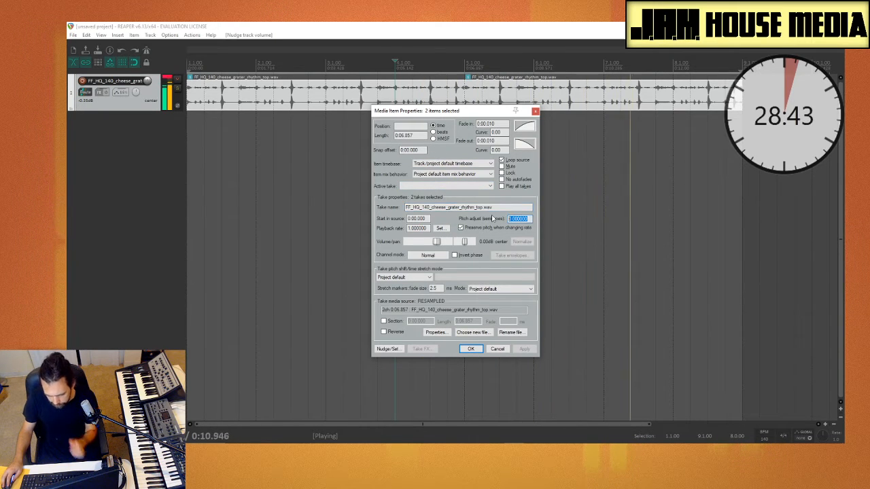
{"action": "type", "text": "-"}
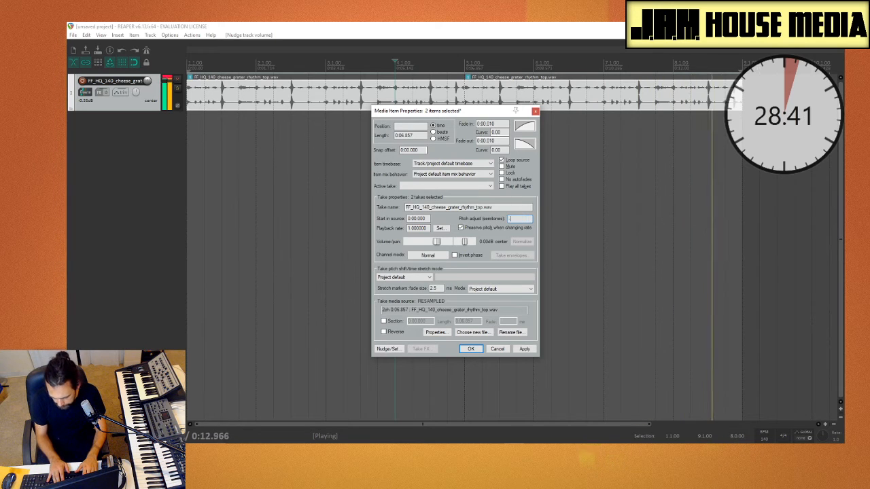
{"action": "type", "text": "6"}
{"action": "key", "text": "Return"}
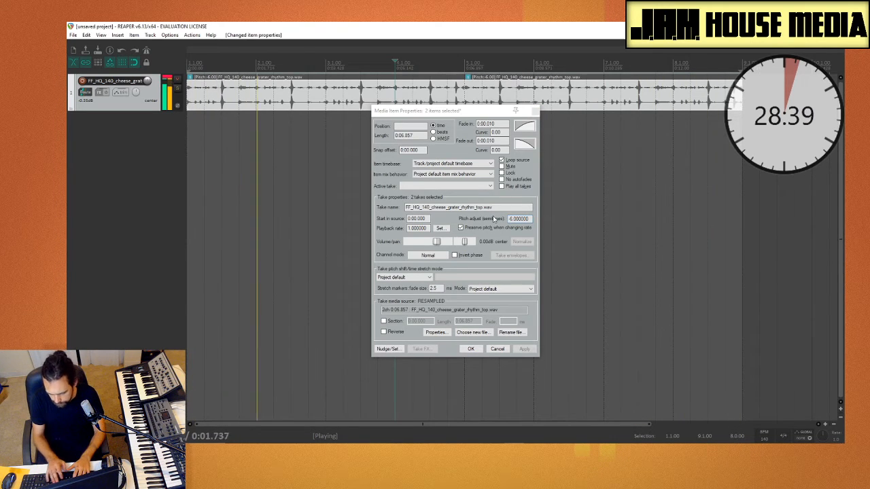
{"action": "left_click", "coordinate": [476, 350]}
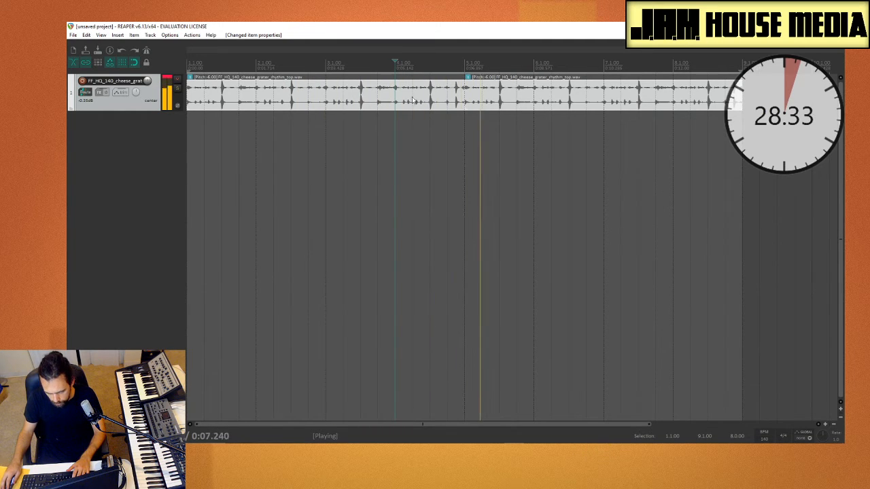
Review the item properties of the two pitched loops, stop the playback, and select both loops again
{"action": "right_click", "coordinate": [453, 101]}
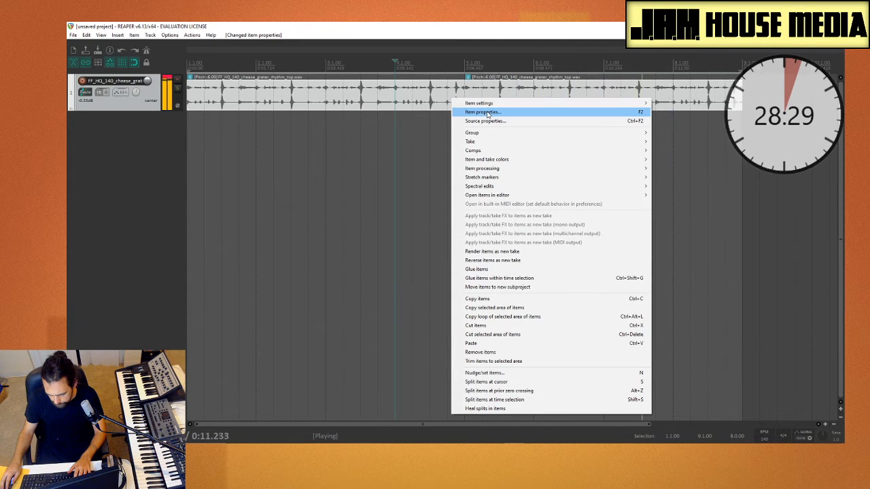
{"action": "left_click", "coordinate": [487, 113]}
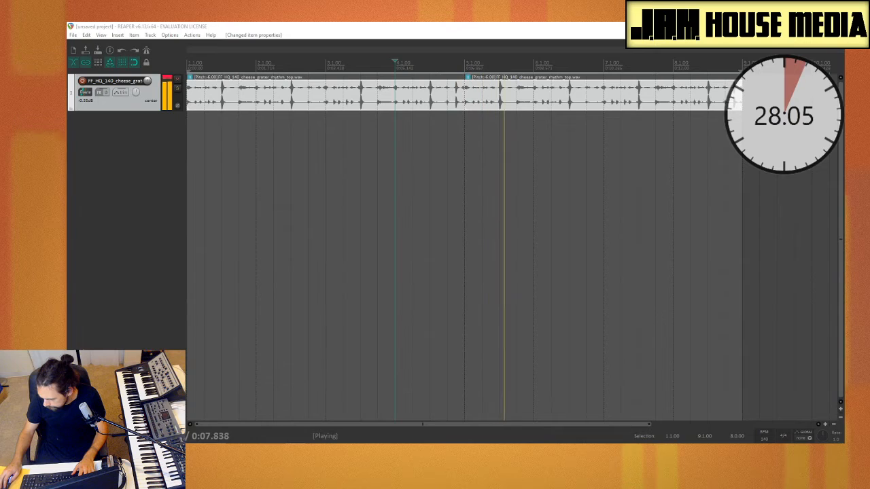
{"action": "left_click", "coordinate": [483, 203]}
{"action": "key", "text": "space"}
{"action": "left_click", "coordinate": [395, 96]}
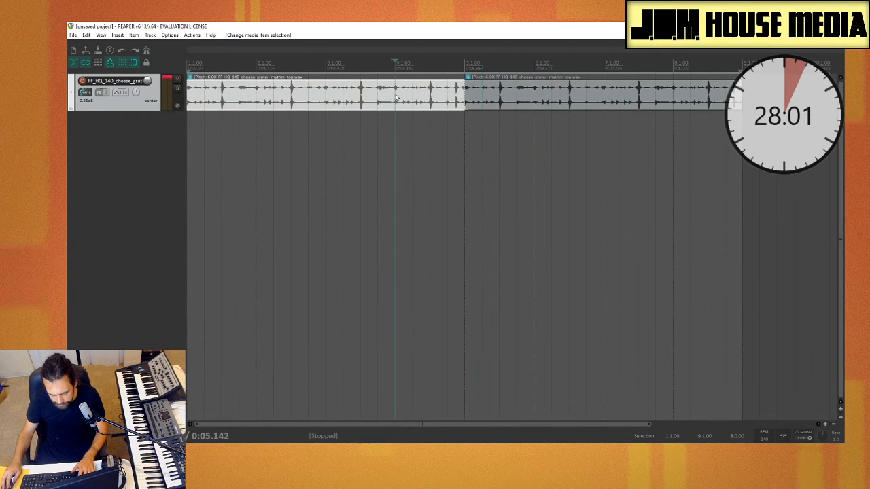
{"action": "left_click", "coordinate": [570, 96], "text": "ctrl"}
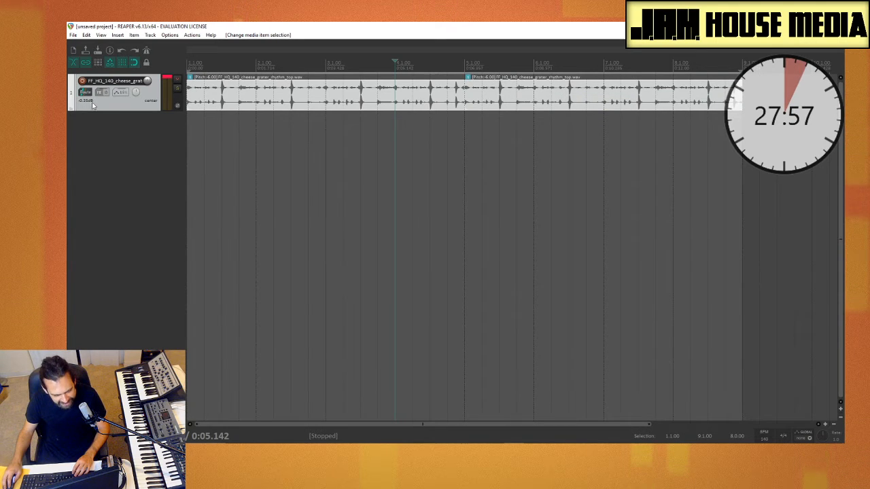
Try the PG-8X virtual instrument on a new track, clearing the plugin filter to find it, and remove that track
{"action": "right_click", "coordinate": [100, 152]}
{"action": "left_click", "coordinate": [178, 175]}
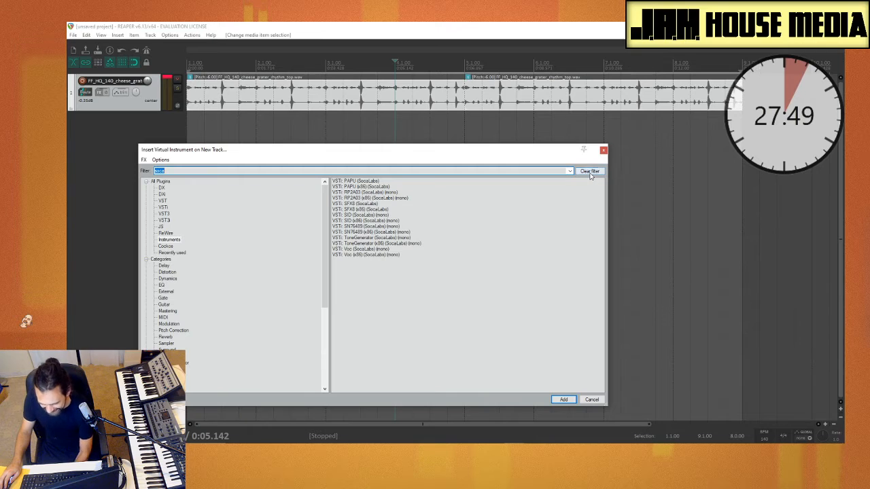
{"action": "left_click", "coordinate": [590, 171]}
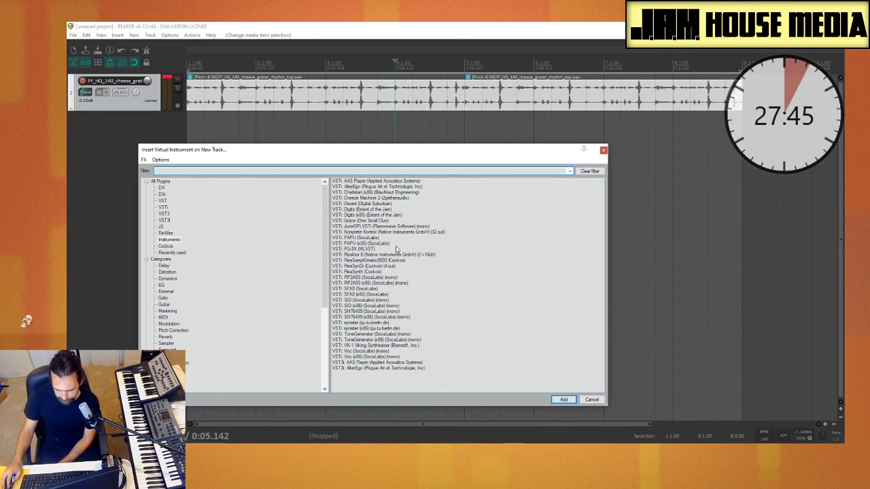
{"action": "left_click", "coordinate": [391, 249]}
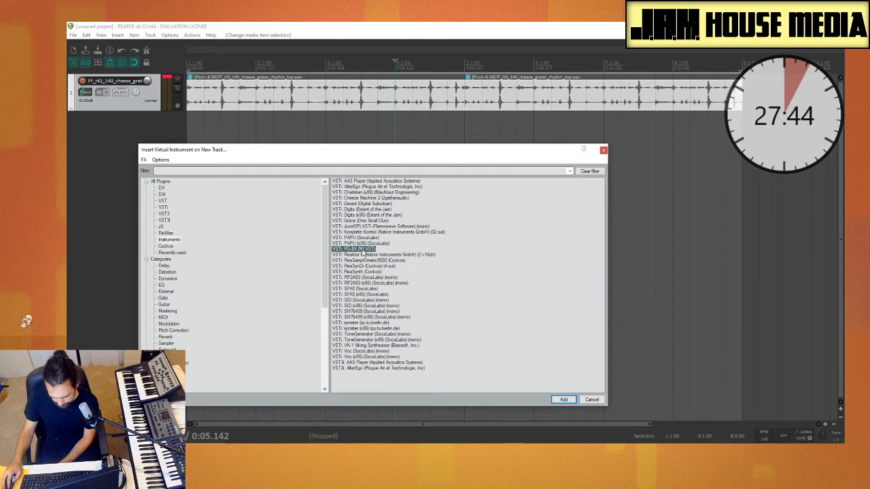
{"action": "left_click", "coordinate": [564, 400]}
{"action": "left_click_drag", "start_coordinate": [245, 45], "coordinate": [432, 56]}
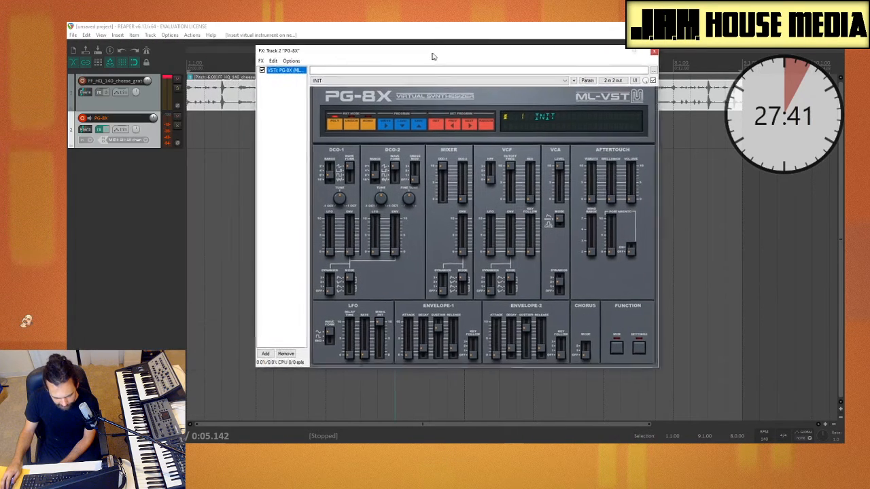
{"action": "left_click", "coordinate": [654, 51]}
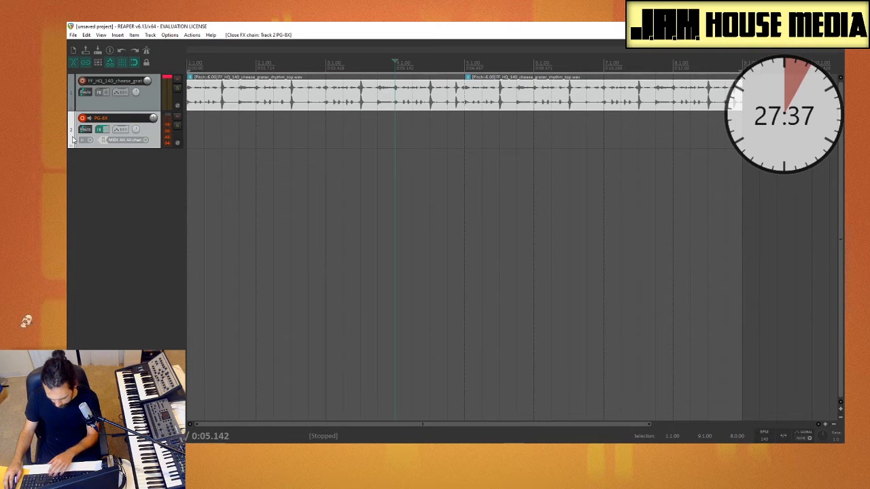
{"action": "key", "text": "Delete"}
{"action": "left_click", "coordinate": [442, 259]}
Insert the Grace sampler as a virtual instrument on a new track below the cheese grater loop
{"action": "right_click", "coordinate": [121, 162]}
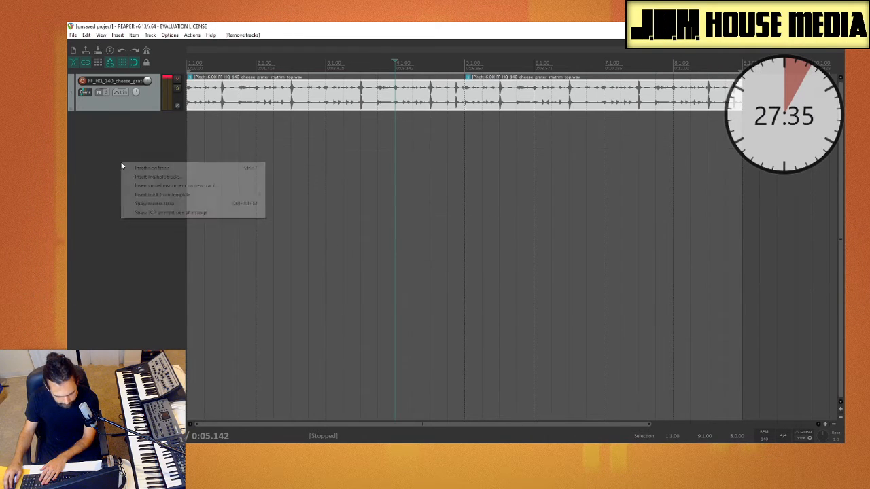
{"action": "left_click", "coordinate": [229, 184]}
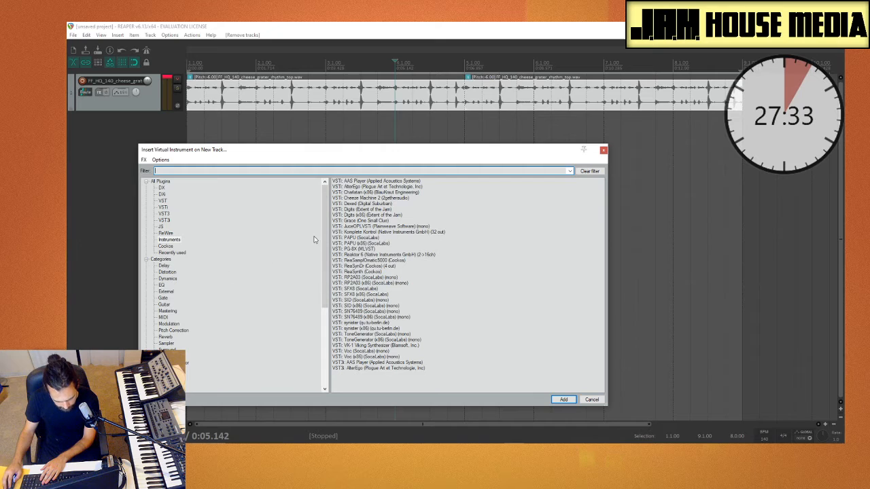
{"action": "double_click", "coordinate": [369, 223]}
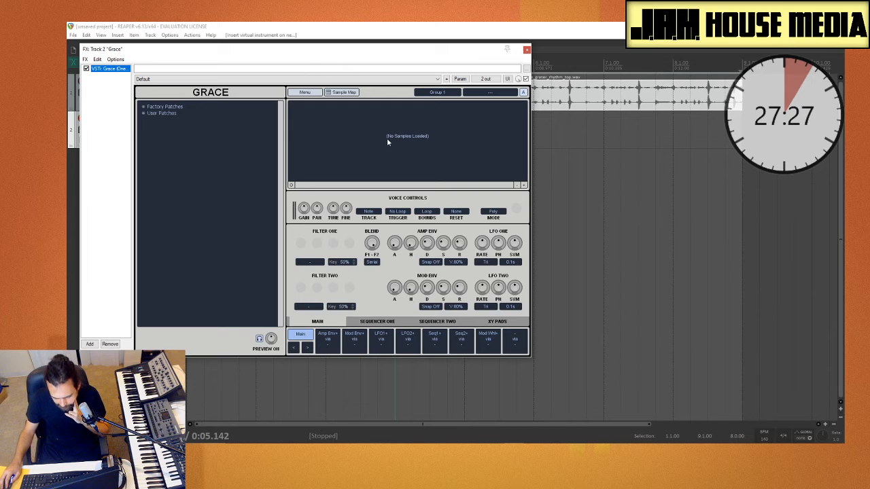
Open the Media Explorer and browse from the drum loops to the Tones folder of the Splice samples
{"action": "key", "text": "ctrl+alt+x"}
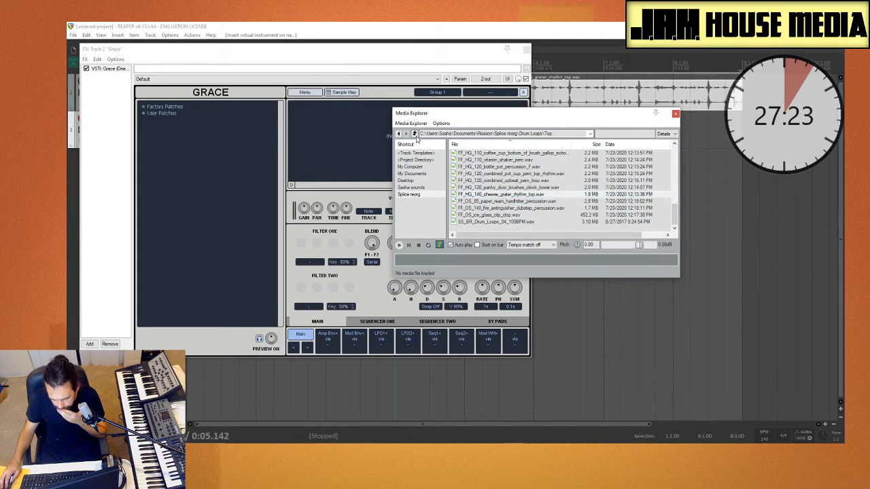
{"action": "left_click", "coordinate": [414, 134]}
{"action": "left_click", "coordinate": [415, 134]}
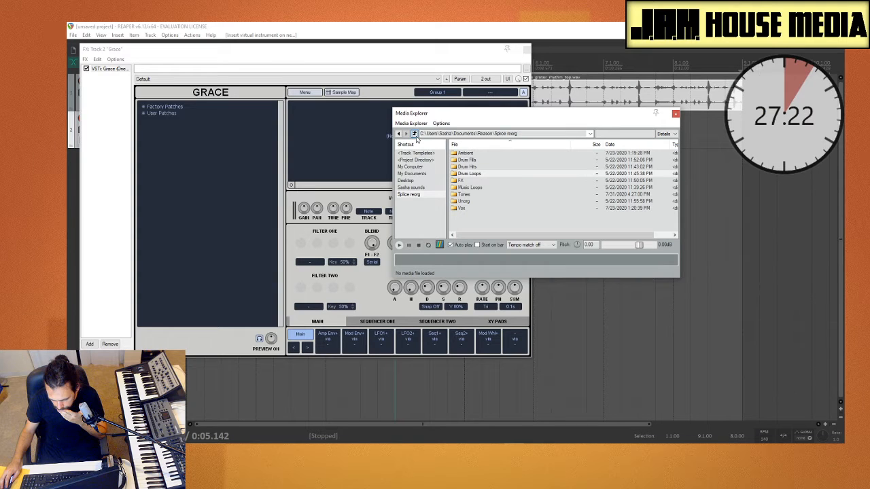
{"action": "double_click", "coordinate": [477, 195]}
Audition the pluck, tongue drum, whistle, synth and other one-shot samples in the Tones folder
{"action": "left_click", "coordinate": [515, 181]}
{"action": "scroll", "coordinate": [527, 201], "scroll_direction": "down", "scroll_amount": 2}
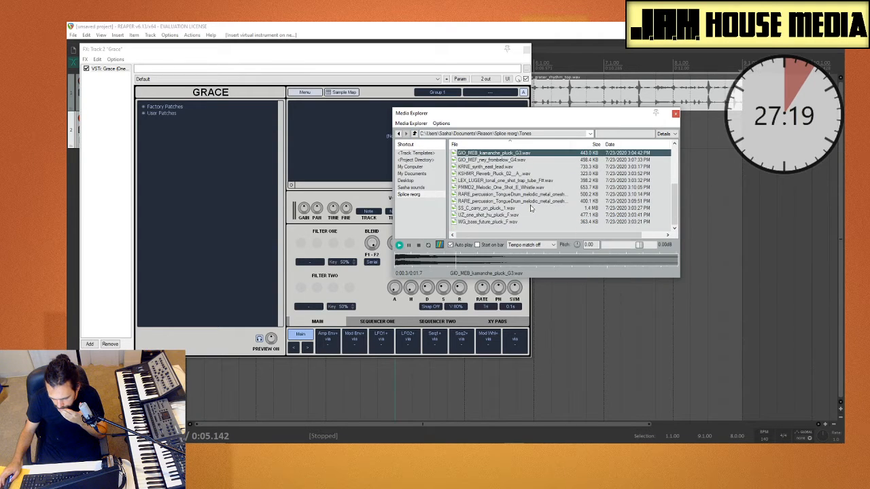
{"action": "left_click", "coordinate": [531, 210]}
{"action": "left_click", "coordinate": [531, 215]}
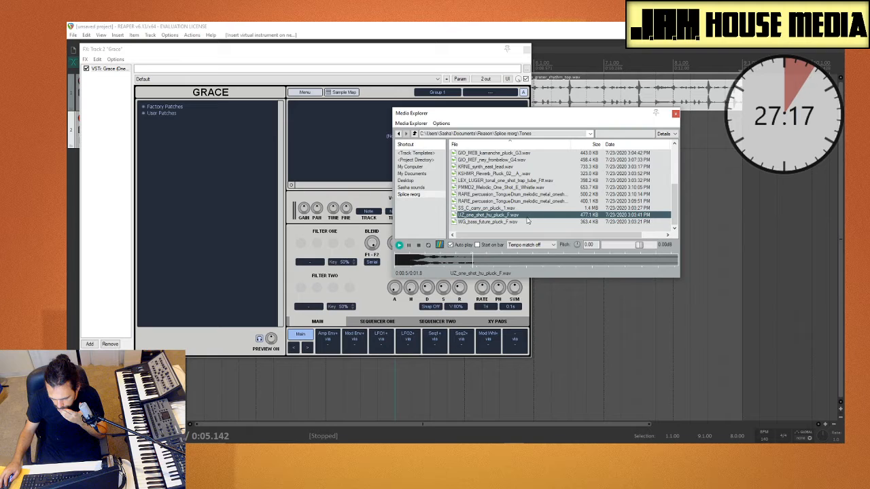
{"action": "left_click", "coordinate": [526, 222]}
{"action": "left_click", "coordinate": [520, 208]}
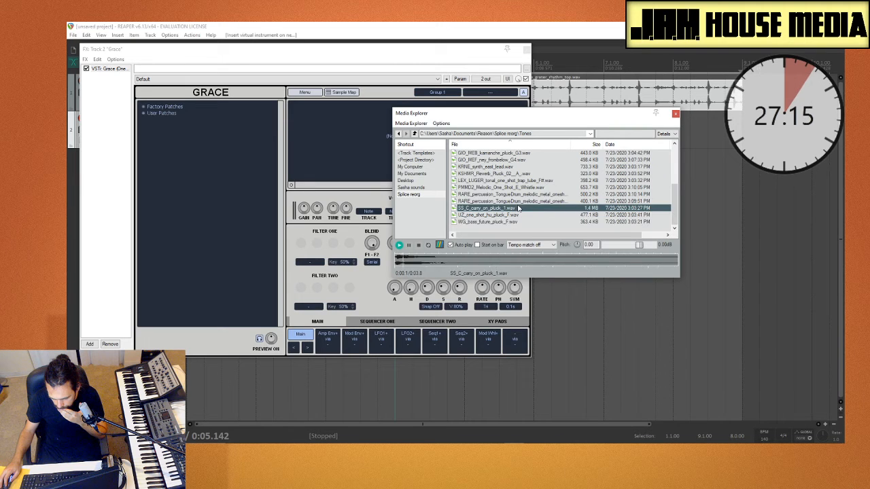
{"action": "left_click", "coordinate": [520, 202]}
{"action": "left_click", "coordinate": [519, 195]}
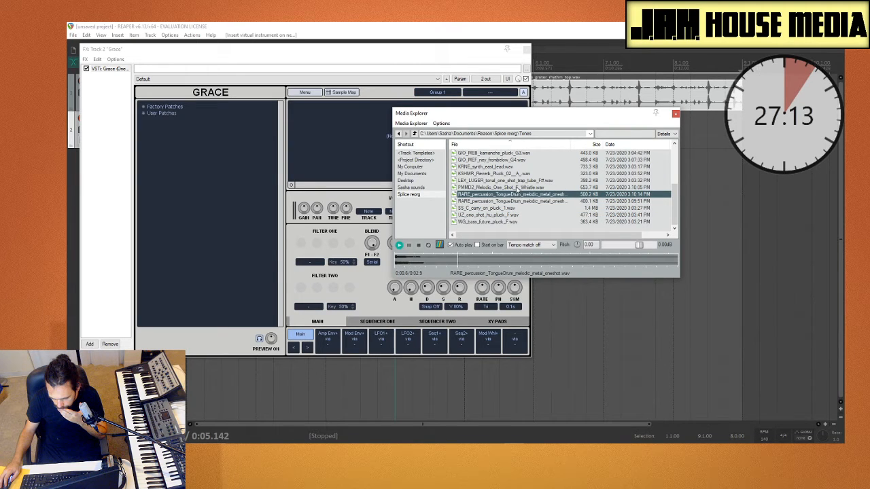
{"action": "left_click", "coordinate": [517, 188]}
{"action": "left_click", "coordinate": [518, 180]}
{"action": "left_click", "coordinate": [516, 174]}
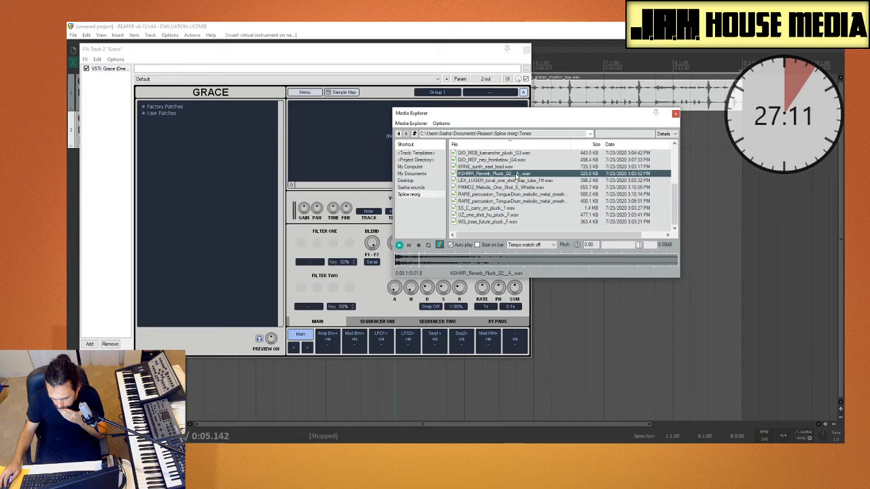
{"action": "left_click", "coordinate": [513, 167]}
{"action": "key", "text": "Up"}
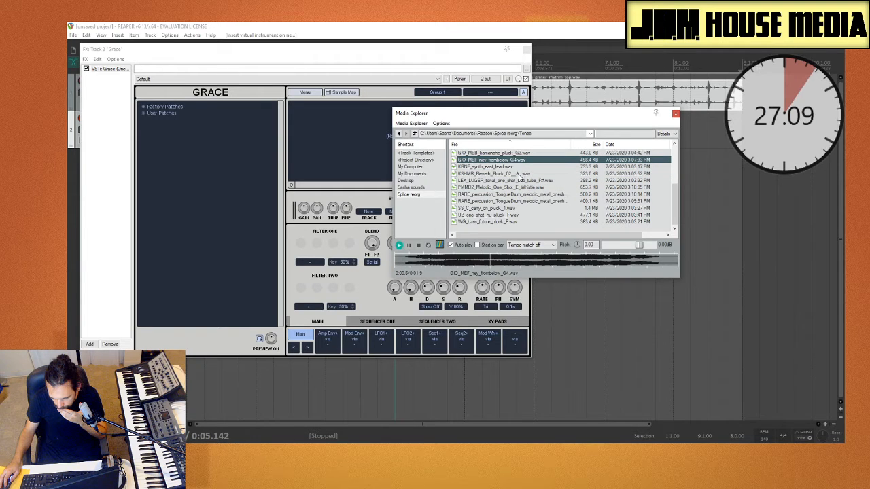
Load LEX_LUGER_tonal_one_shot_trap_tube_F#.wav from the Tones folder into Grace and close the Media Explorer
{"action": "left_click", "coordinate": [518, 174]}
{"action": "left_click", "coordinate": [522, 181]}
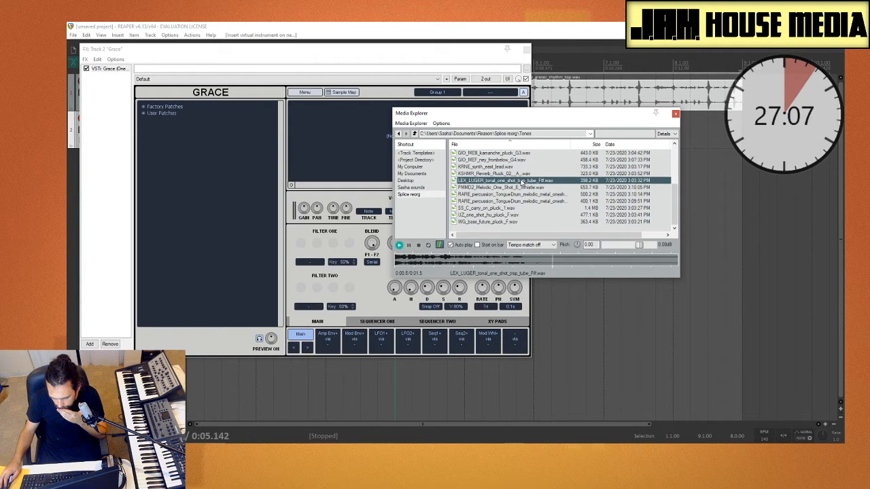
{"action": "left_click_drag", "start_coordinate": [297, 148], "coordinate": [299, 148]}
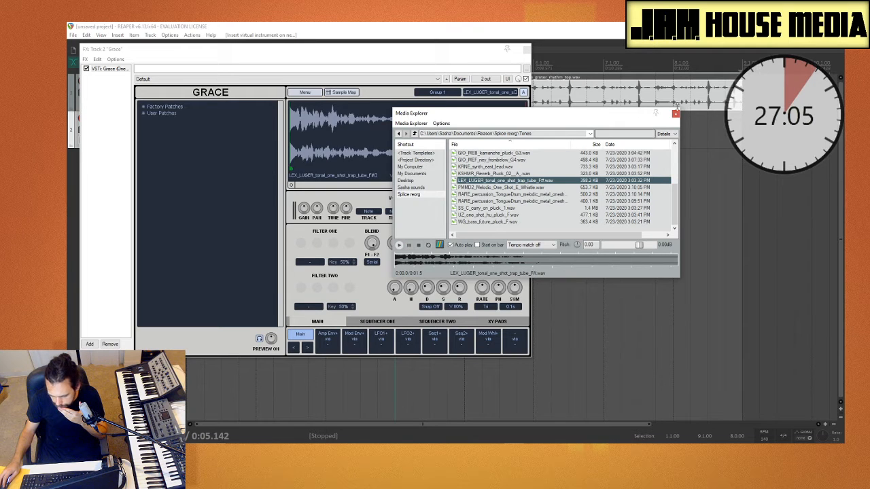
{"action": "left_click", "coordinate": [676, 114]}
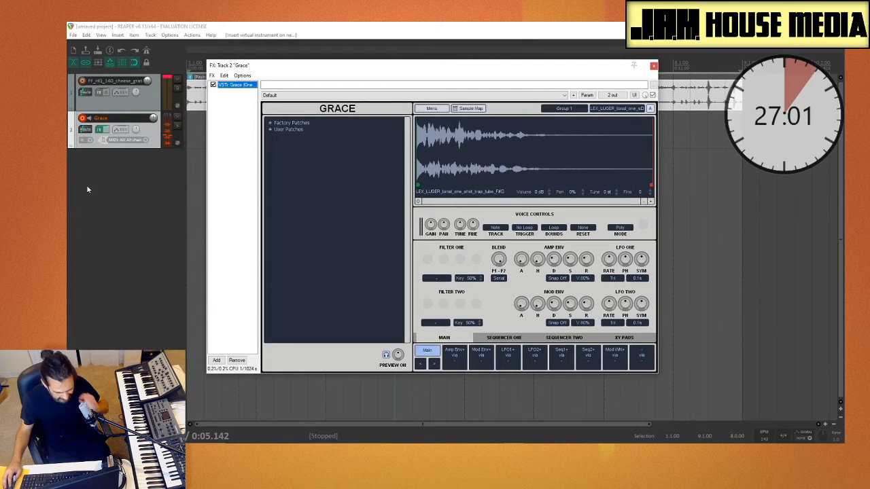
Insert Charlatan (x86) on a new track as a virtual instrument and move the Grace window clear of it
{"action": "right_click", "coordinate": [480, 169]}
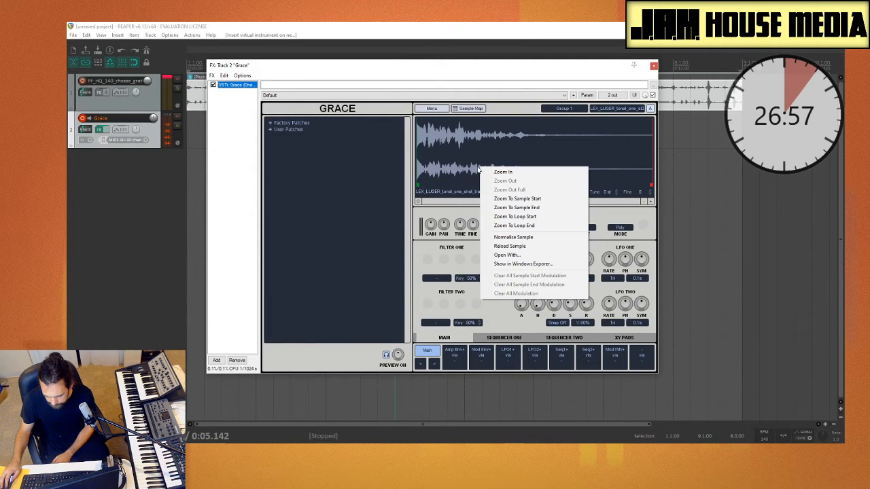
{"action": "left_click", "coordinate": [160, 185]}
{"action": "right_click", "coordinate": [104, 178]}
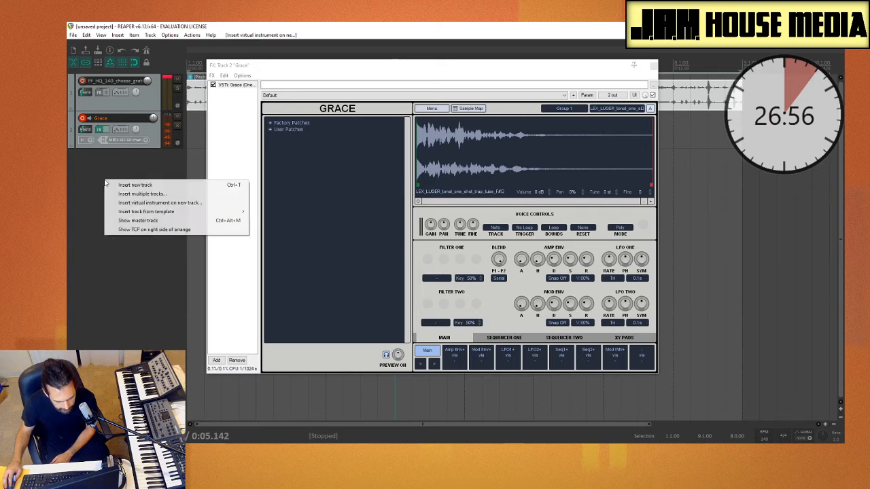
{"action": "left_click", "coordinate": [166, 203]}
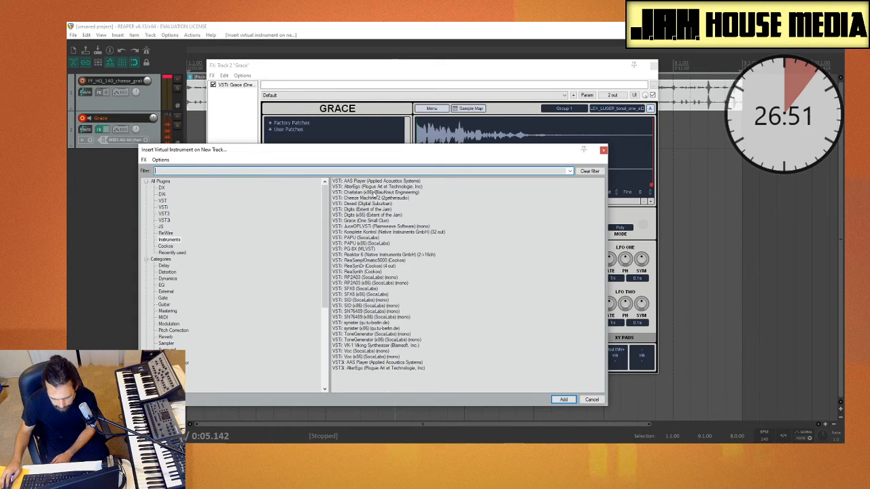
{"action": "double_click", "coordinate": [374, 193]}
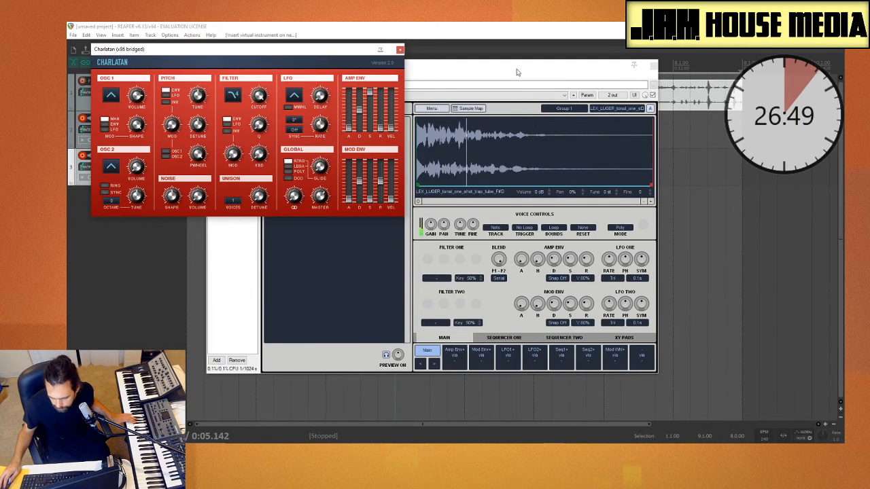
{"action": "left_click_drag", "start_coordinate": [517, 72], "coordinate": [600, 79]}
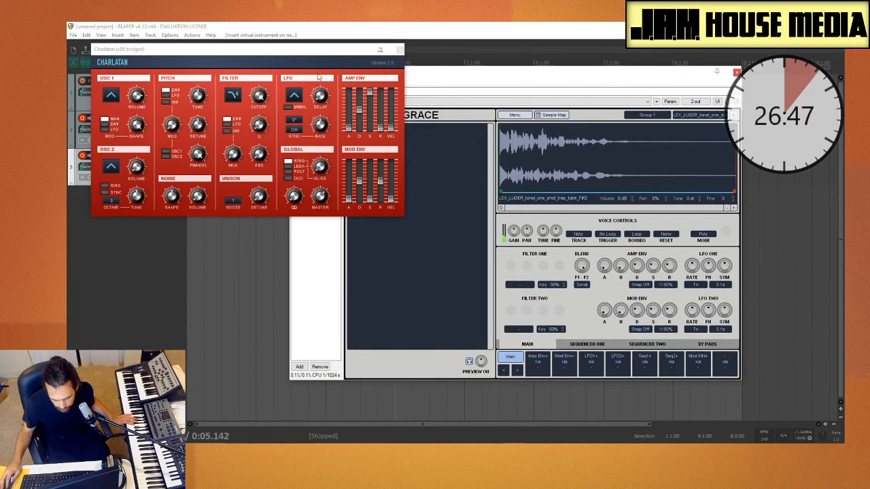
Tune the trap tube sample in Grace to -7 st against Charlatan, and disarm the Charlatan track
{"action": "left_click", "coordinate": [143, 120]}
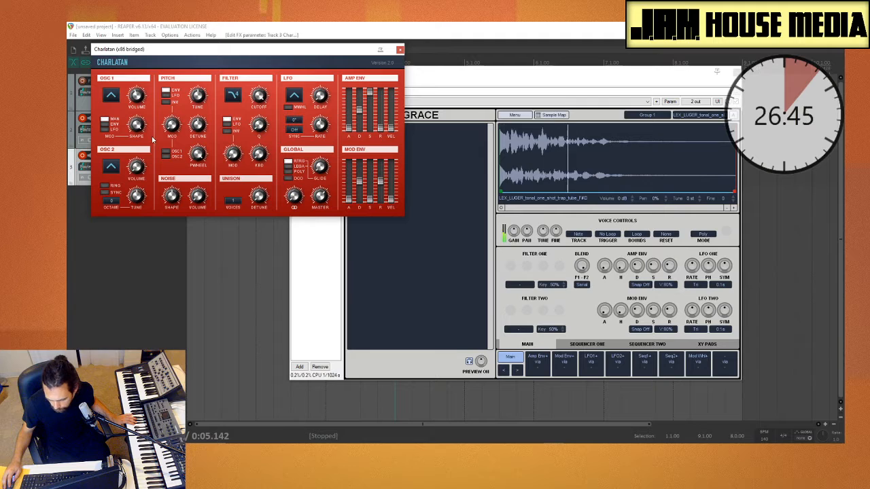
{"action": "left_click", "coordinate": [693, 198]}
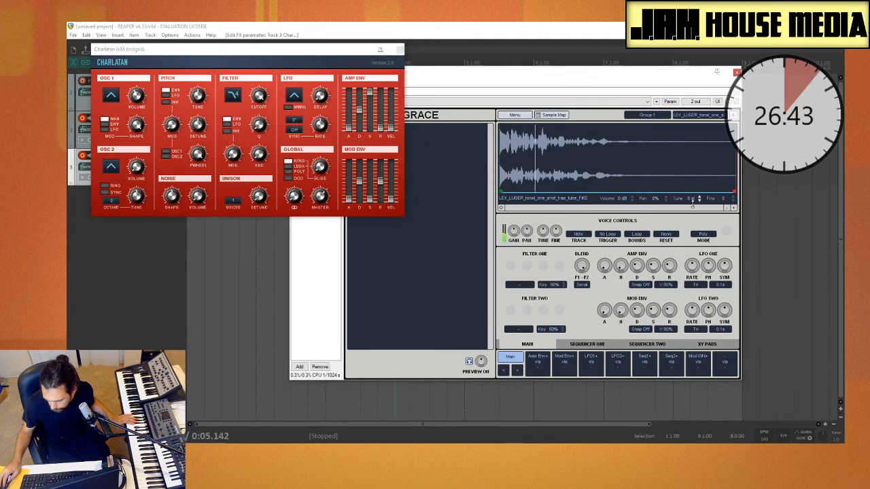
{"action": "left_click_drag", "start_coordinate": [694, 206], "coordinate": [694, 205]}
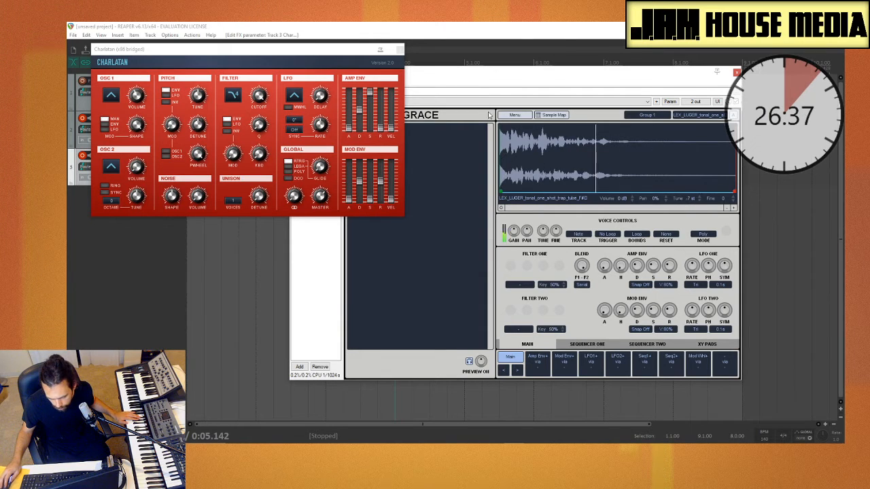
{"action": "left_click", "coordinate": [128, 157]}
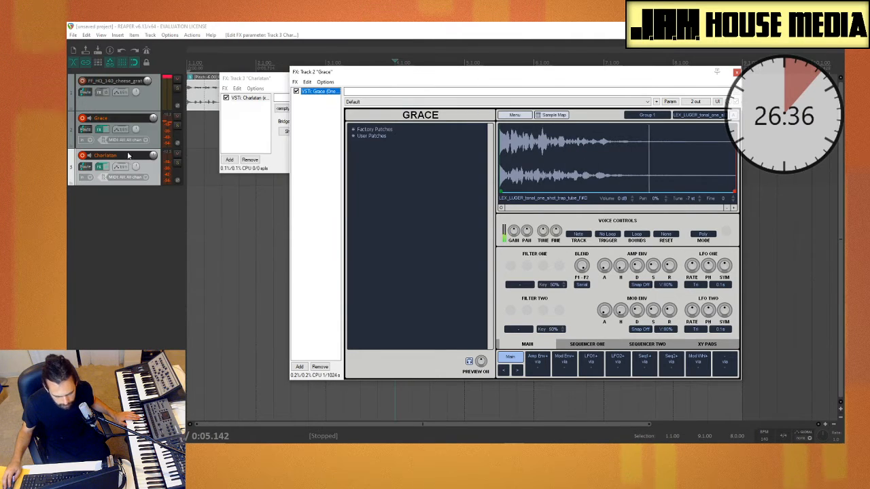
{"action": "left_click", "coordinate": [82, 156]}
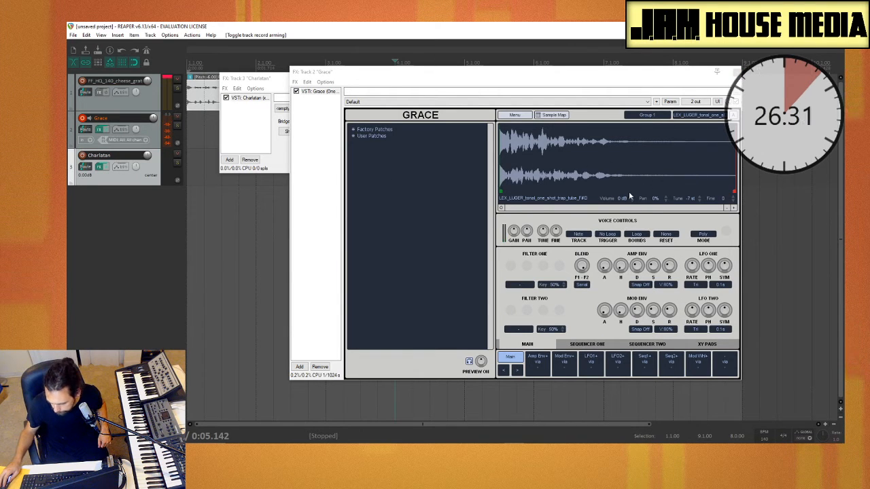
Set the trap tube sample's volume in Grace to 1 dB and play the project briefly to hear it with the loop
{"action": "mouse_move", "coordinate": [627, 198]}
{"action": "left_mouse_down"}
{"action": "mouse_move", "coordinate": [627, 184]}
{"action": "mouse_move", "coordinate": [632, 199]}
{"action": "left_mouse_up"}
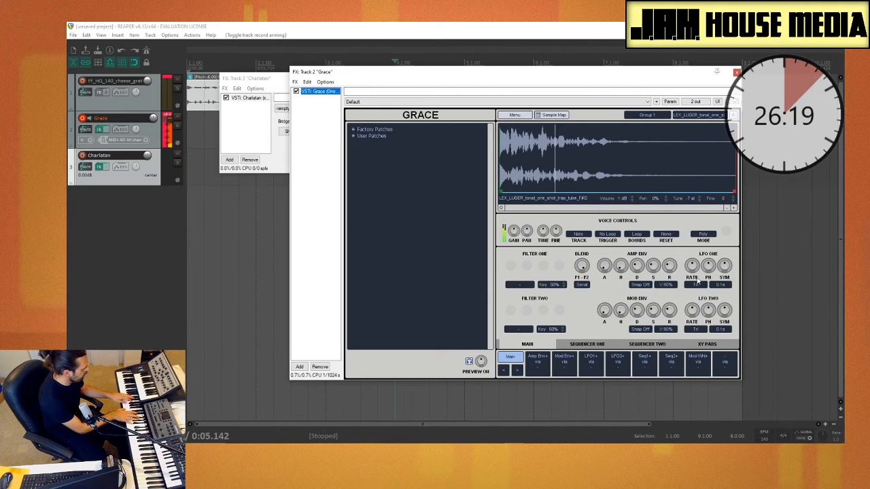
{"action": "key", "text": "space"}
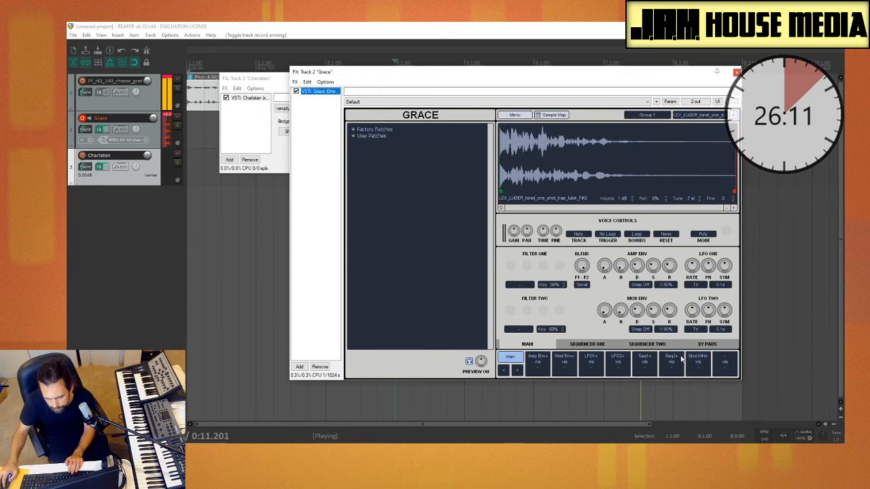
{"action": "key", "text": "space"}
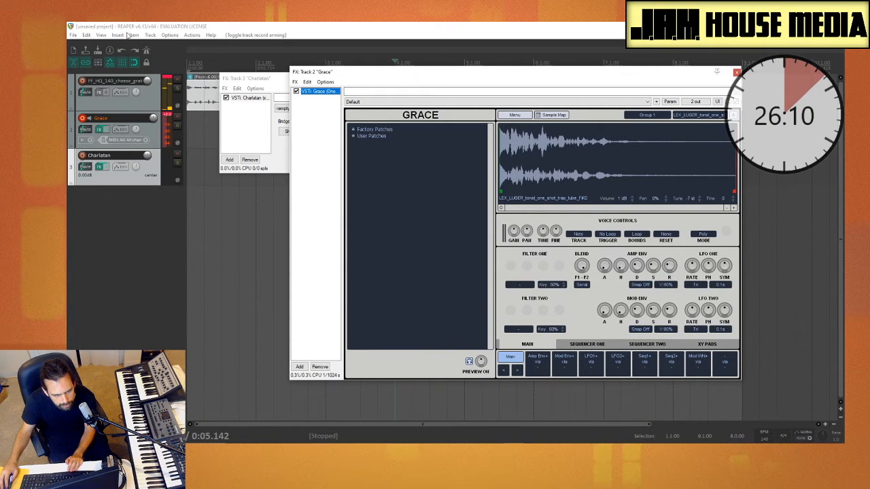
Set the Scarlett 4i4 buffer size to 192 through the ASIO configuration and confirm the audio device preferences
{"action": "left_click", "coordinate": [73, 35]}
{"action": "mouse_move", "coordinate": [151, 35]}
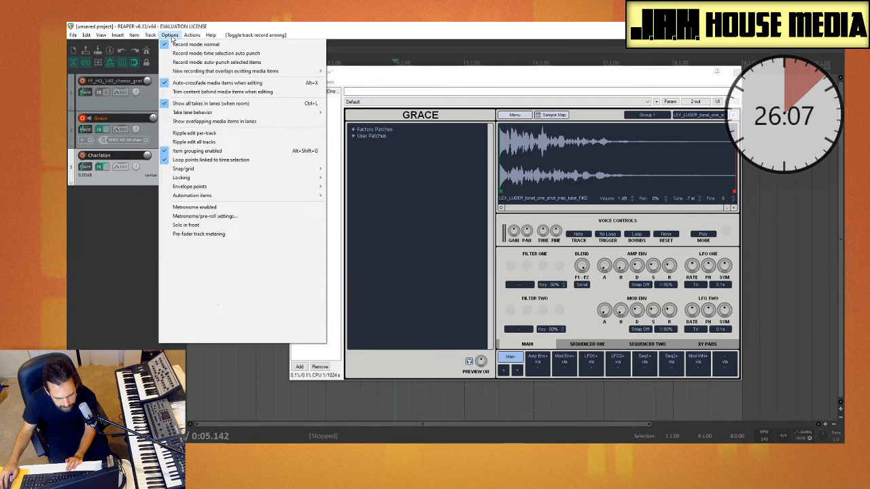
{"action": "left_click", "coordinate": [224, 338]}
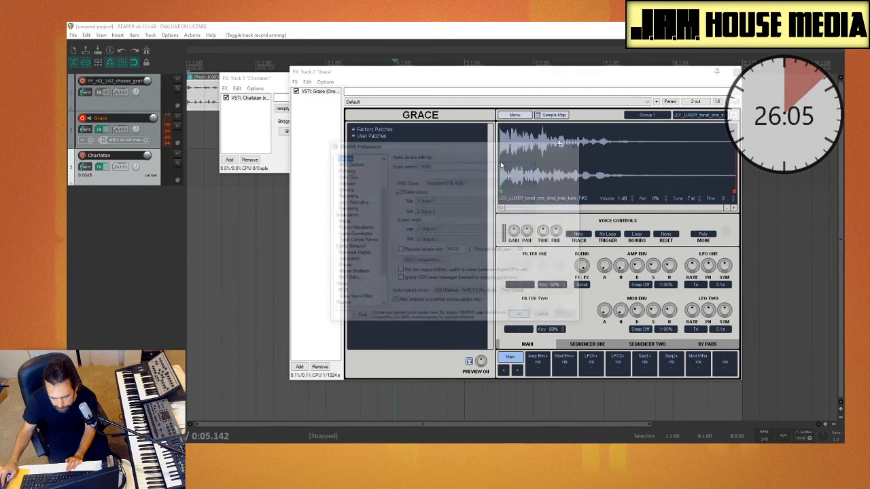
{"action": "left_click", "coordinate": [427, 262]}
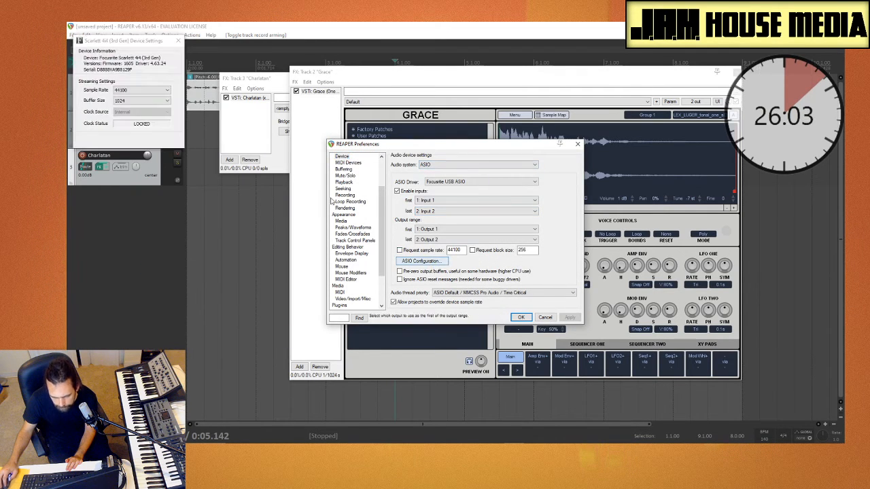
{"action": "left_click", "coordinate": [146, 100]}
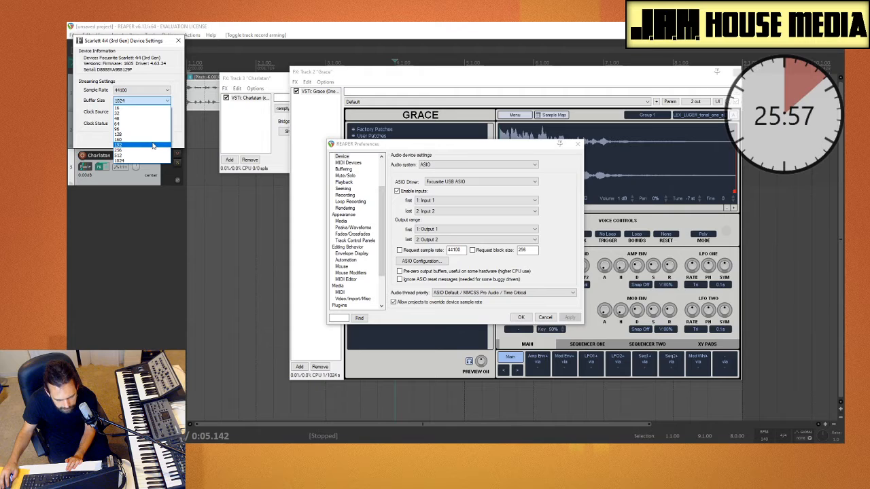
{"action": "left_click", "coordinate": [154, 146]}
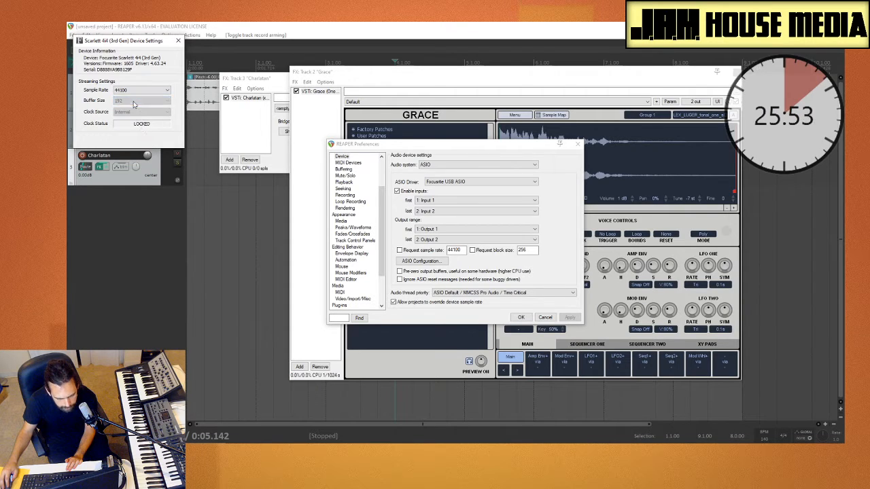
{"action": "left_click", "coordinate": [175, 43]}
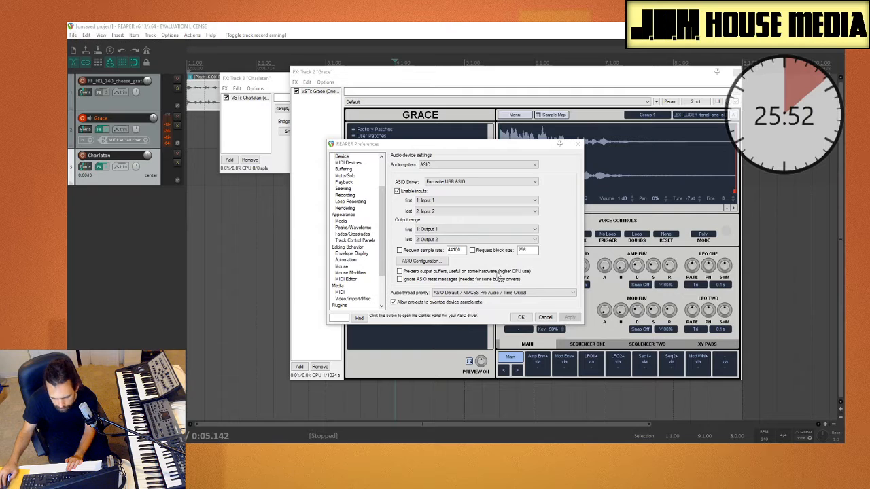
{"action": "left_click", "coordinate": [526, 321]}
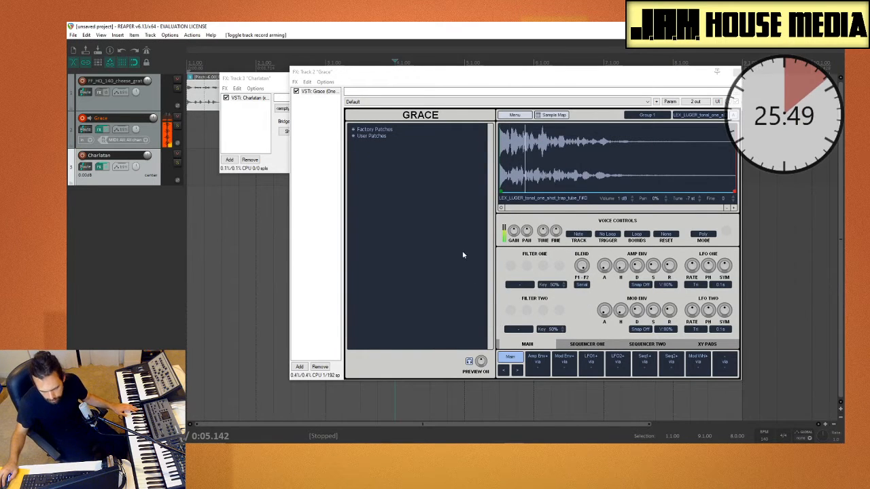
Play the loop and record a looped MIDI performance of the trap tube on the Grace track
{"action": "key", "text": "space"}
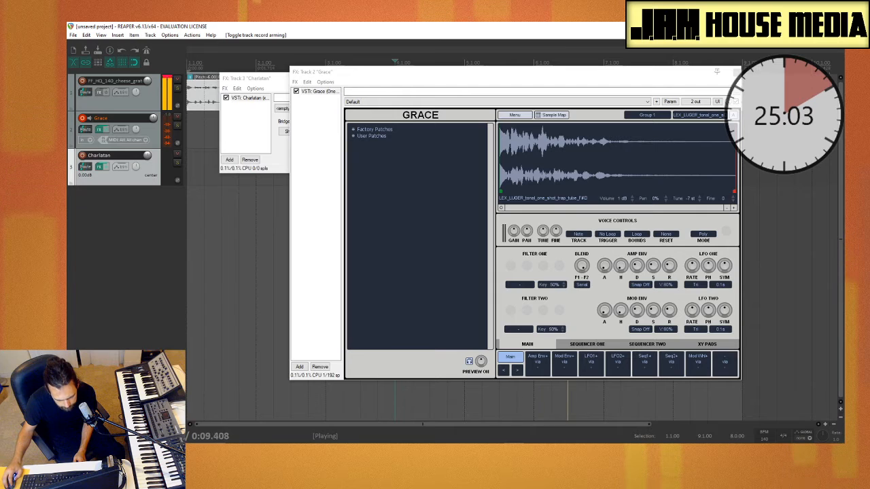
{"action": "key", "text": "ctrl+r"}
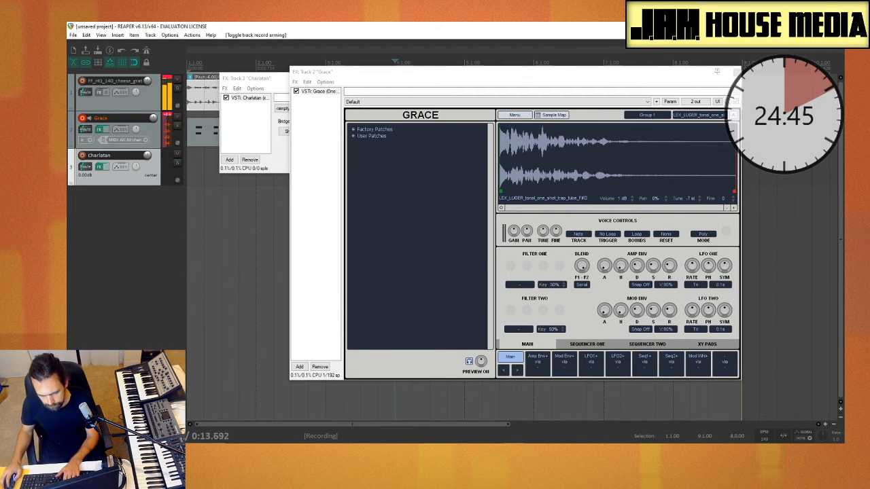
{"action": "key", "text": "ctrl+r"}
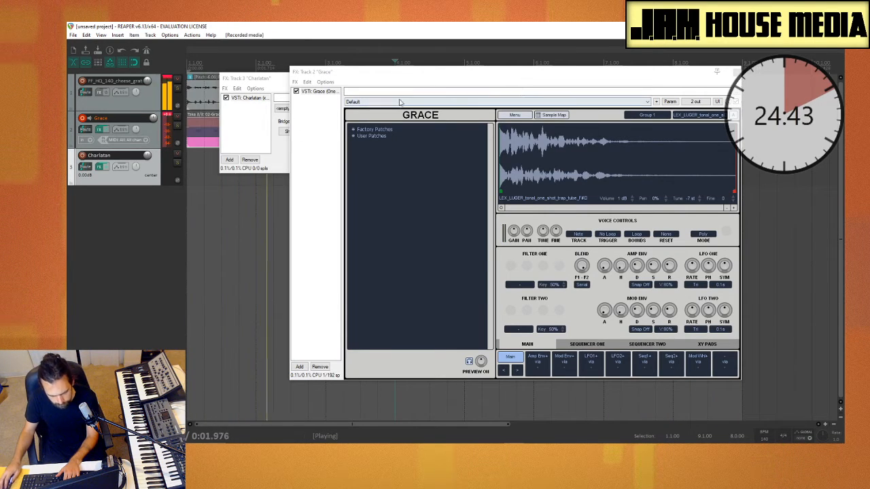
Move the Grace and Charlatan windows below the tracks and audition the recorded Grace takes, leaving take 2 active
{"action": "left_click_drag", "start_coordinate": [721, 78], "coordinate": [790, 205]}
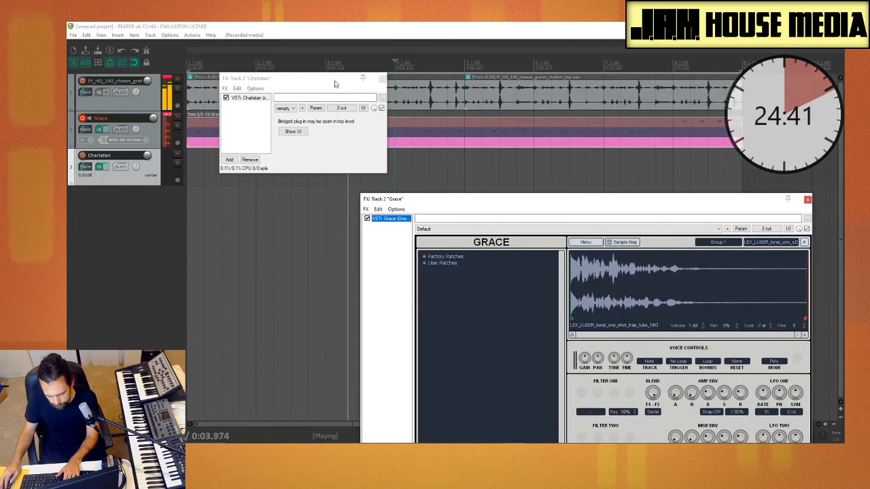
{"action": "left_click_drag", "start_coordinate": [326, 84], "coordinate": [199, 236]}
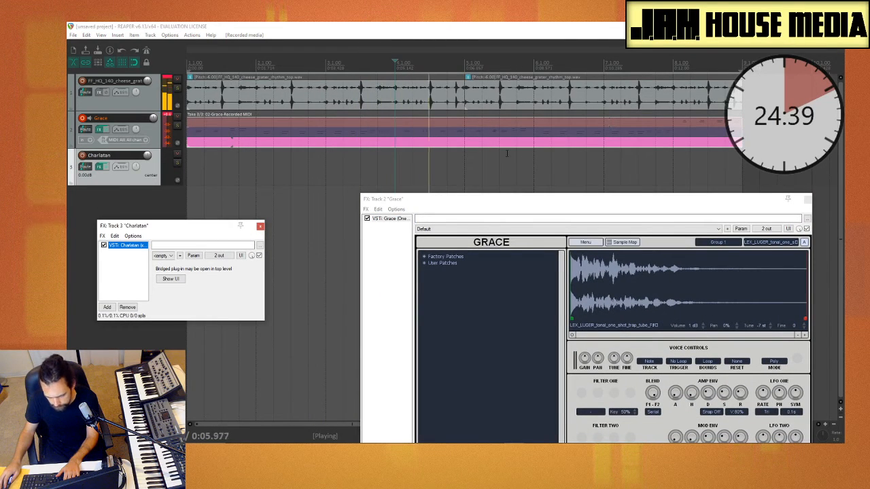
{"action": "left_click", "coordinate": [550, 133]}
{"action": "left_click", "coordinate": [553, 130]}
{"action": "left_click", "coordinate": [556, 129]}
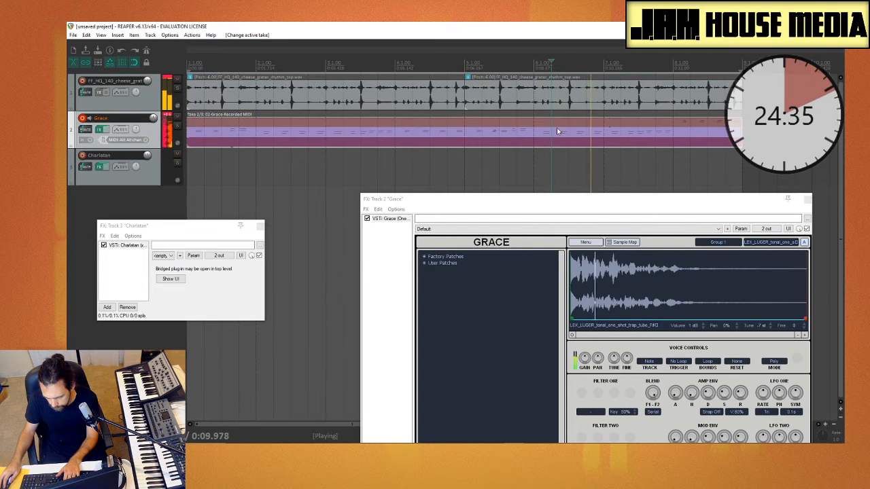
{"action": "left_click", "coordinate": [559, 131]}
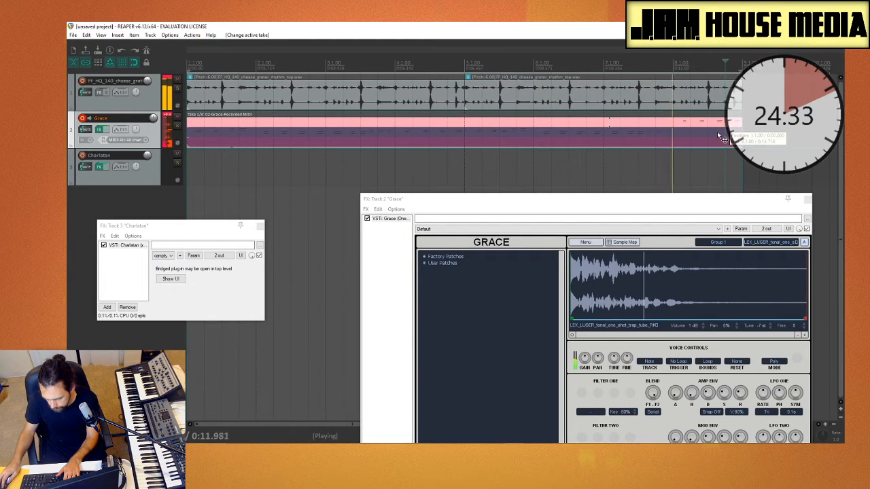
{"action": "left_click", "coordinate": [696, 126]}
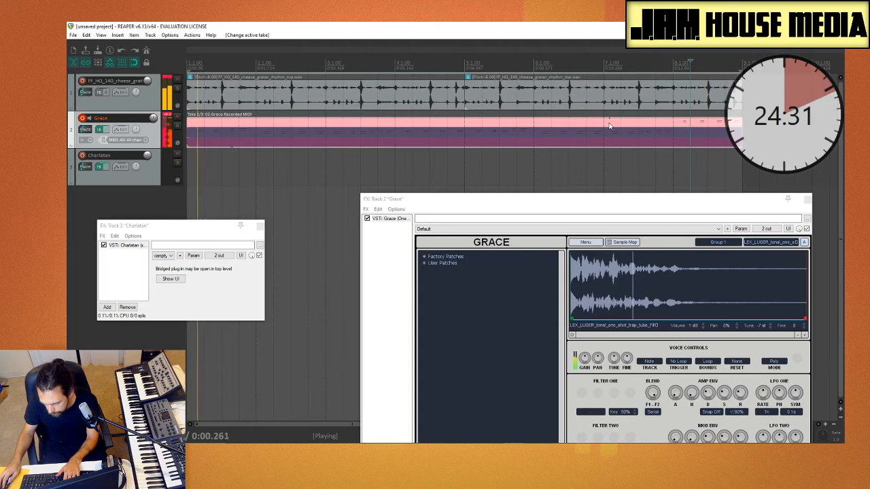
{"action": "left_click_drag", "start_coordinate": [610, 123], "coordinate": [529, 129]}
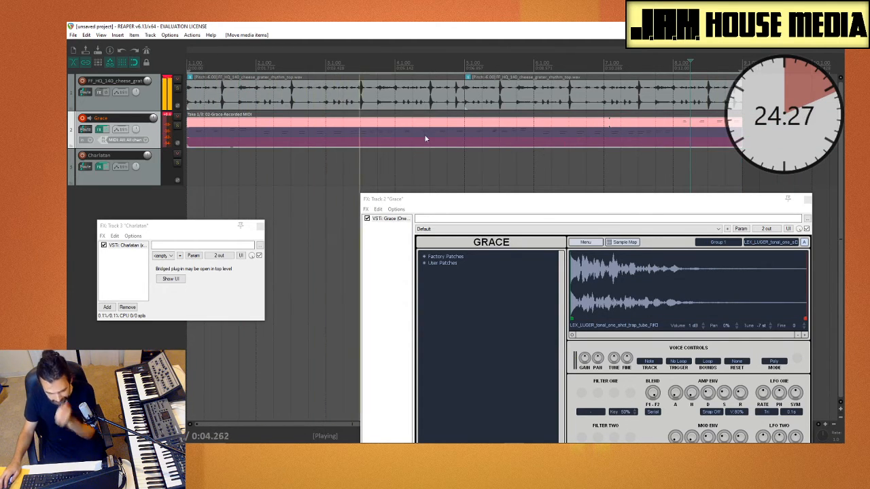
{"action": "left_click", "coordinate": [381, 141]}
{"action": "right_click", "coordinate": [698, 124]}
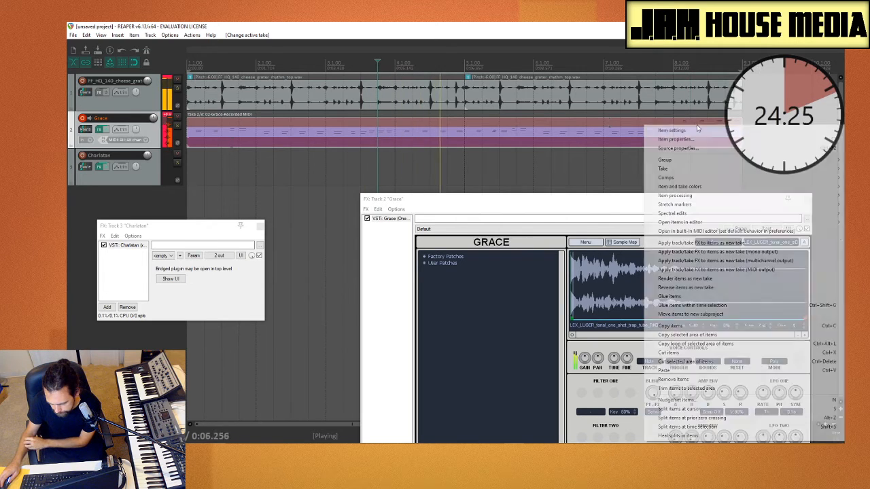
{"action": "mouse_move", "coordinate": [656, 173]}
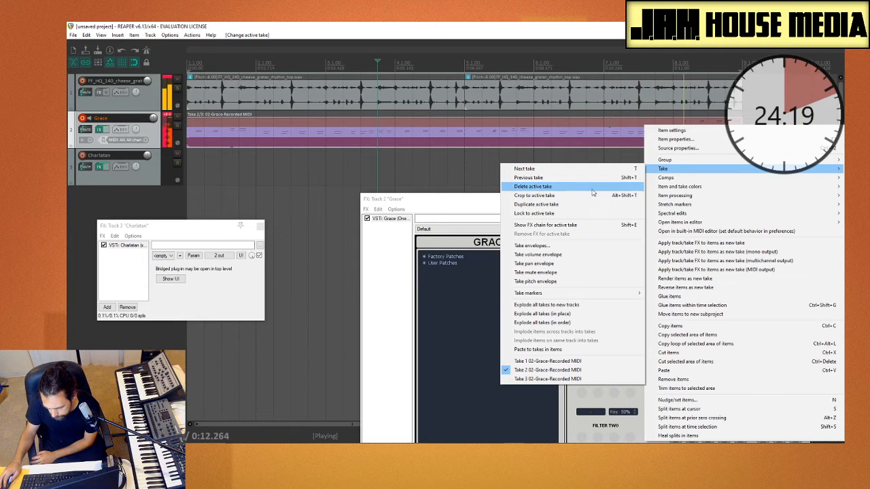
{"action": "left_click", "coordinate": [482, 165]}
{"action": "left_click", "coordinate": [593, 137]}
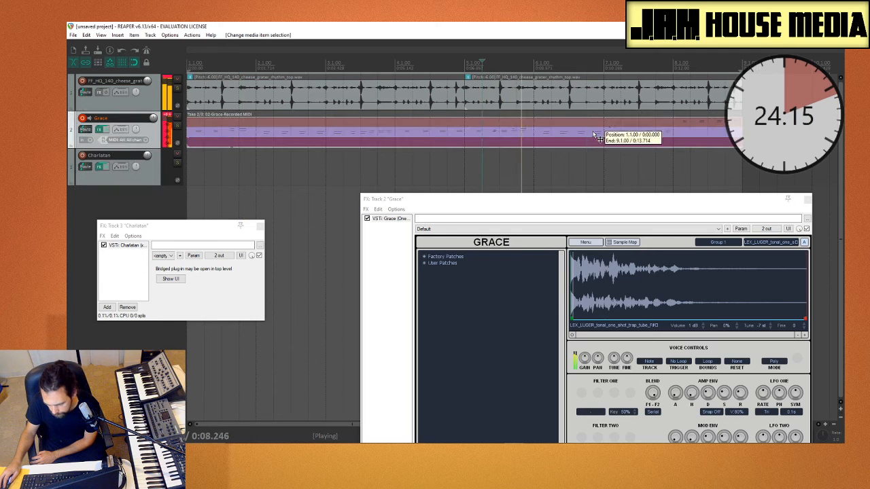
{"action": "right_click", "coordinate": [592, 138]}
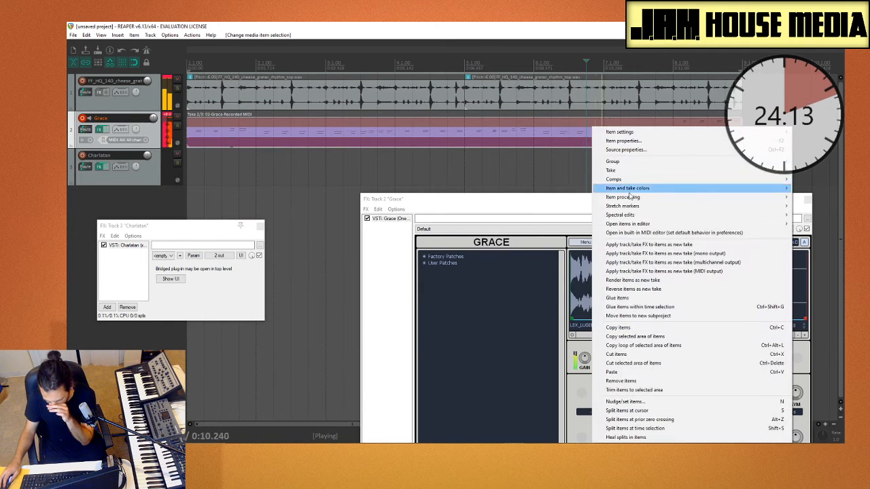
{"action": "left_click", "coordinate": [494, 181]}
Stop playback, select the recorded Grace item's take 2, close the Charlatan FX window and move the Grace window further aside
{"action": "key", "text": "space"}
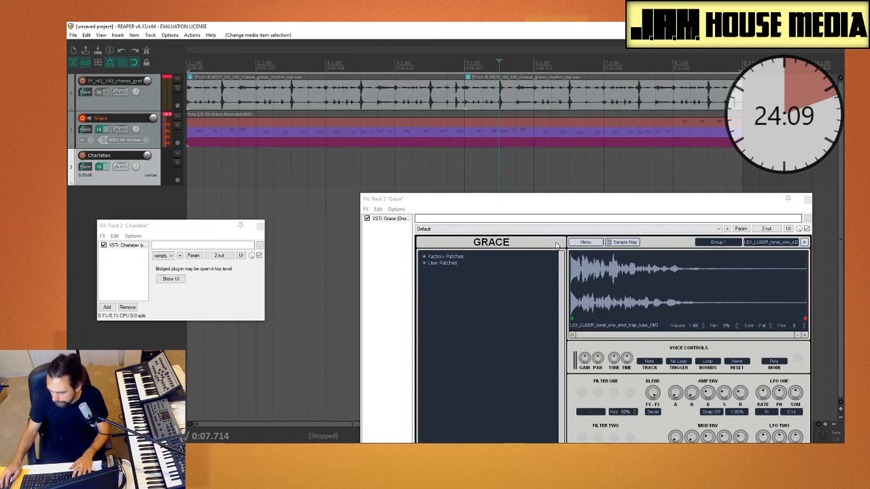
{"action": "left_click", "coordinate": [203, 139]}
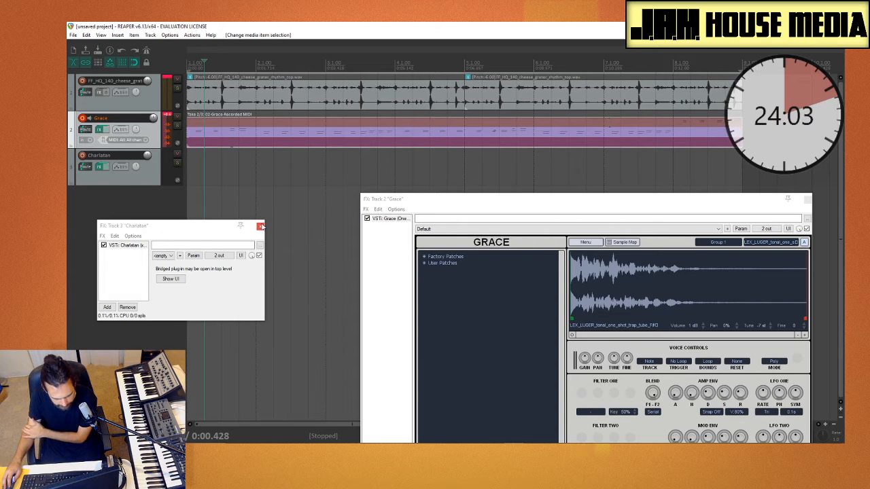
{"action": "left_click", "coordinate": [260, 226]}
{"action": "left_click_drag", "start_coordinate": [515, 199], "coordinate": [563, 221]}
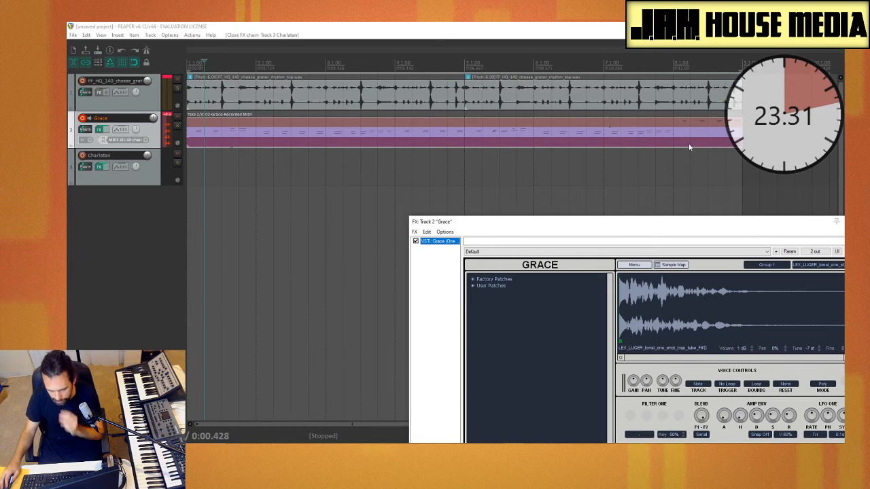
{"action": "left_click", "coordinate": [691, 123]}
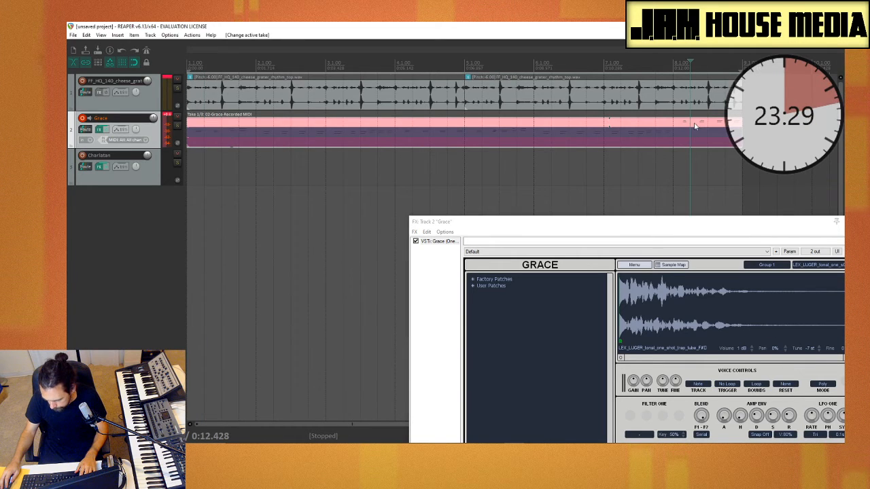
{"action": "right_click", "coordinate": [673, 126]}
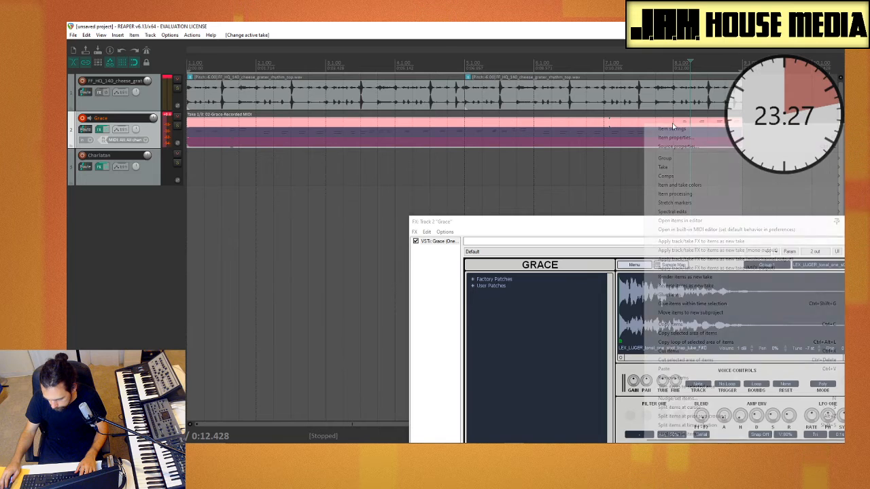
{"action": "left_click", "coordinate": [676, 124]}
{"action": "right_click", "coordinate": [677, 125]}
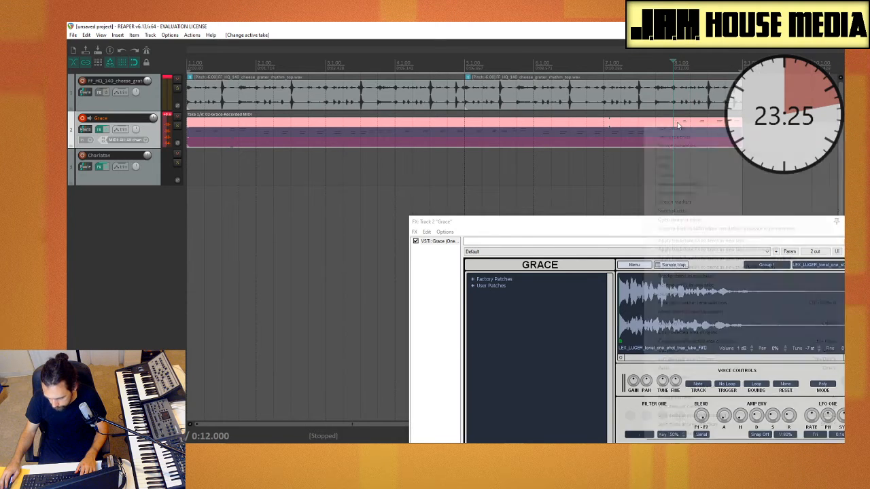
{"action": "mouse_move", "coordinate": [700, 195]}
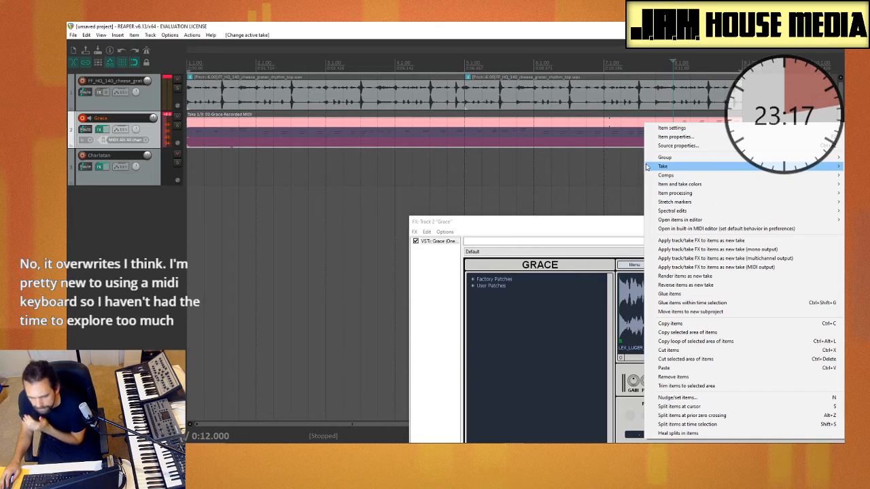
{"action": "left_click", "coordinate": [579, 178]}
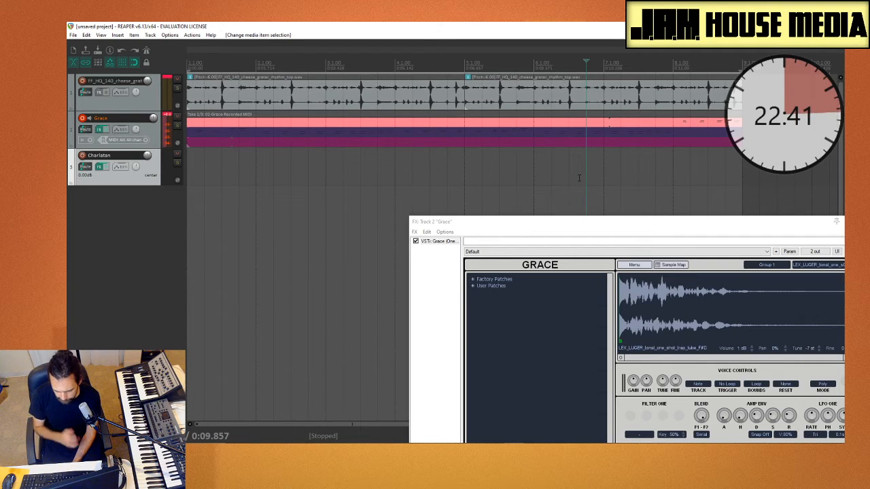
Make take 2 of the Grace recording active, open it in the MIDI editor and move the editor window clear of Grace
{"action": "left_click", "coordinate": [520, 136]}
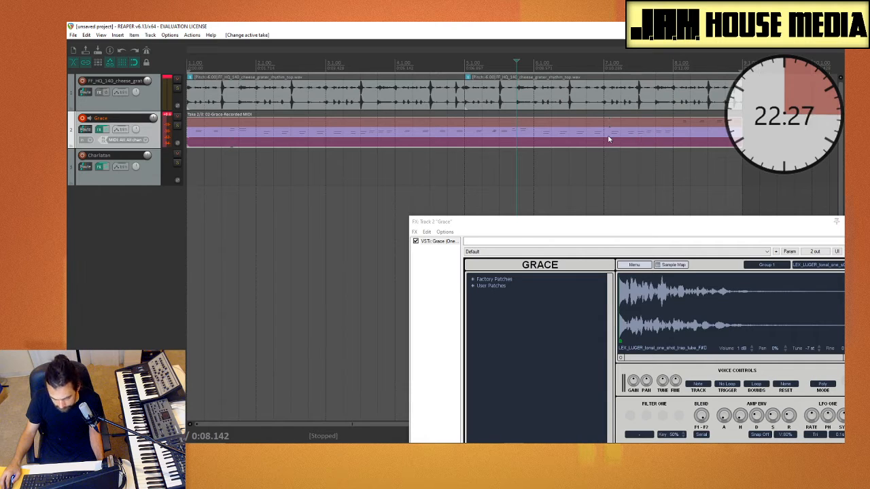
{"action": "double_click", "coordinate": [518, 134]}
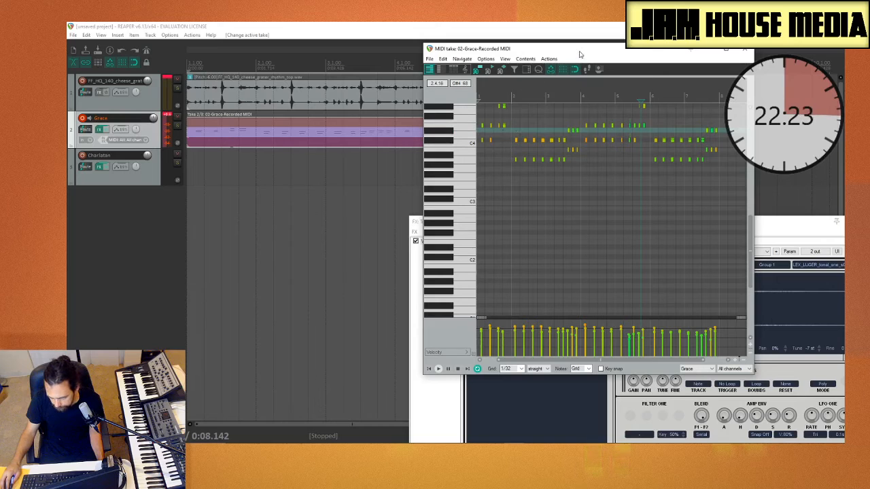
{"action": "left_click_drag", "start_coordinate": [580, 55], "coordinate": [357, 56]}
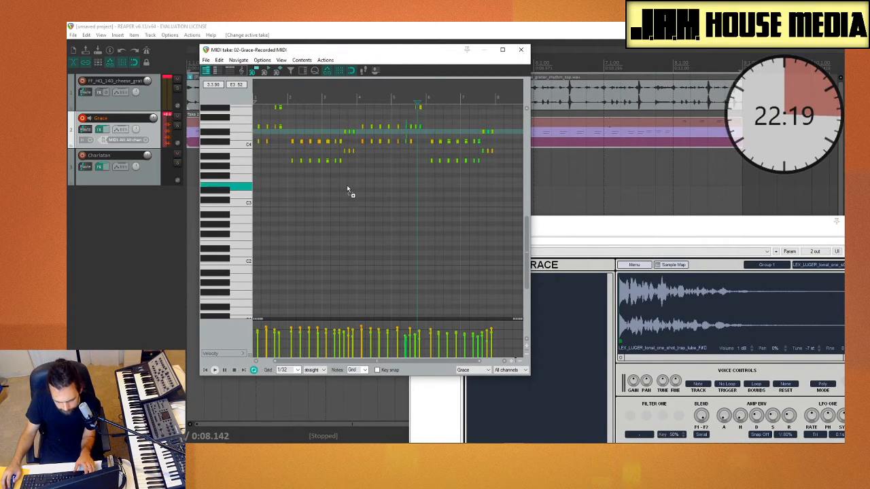
Quantize the position of all notes in the take to the 1/32 grid at 100% strength and play it back briefly
{"action": "key", "text": "ctrl+a"}
{"action": "left_click", "coordinate": [316, 72]}
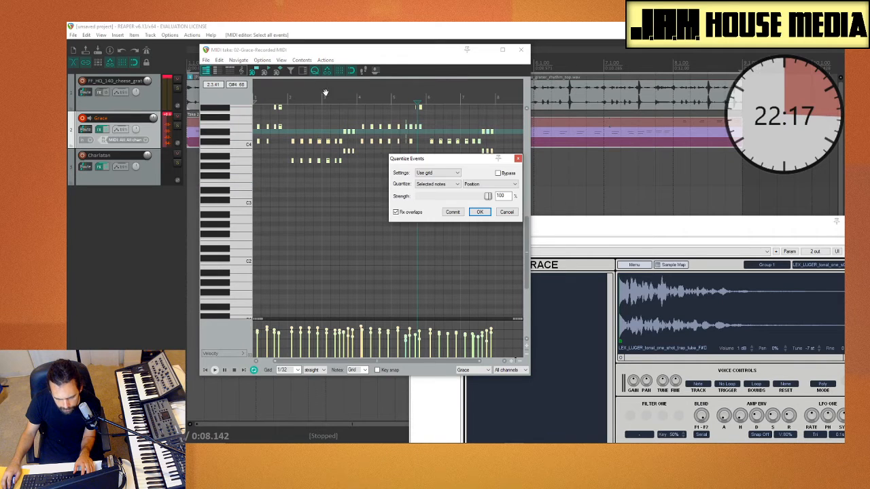
{"action": "left_click", "coordinate": [479, 212]}
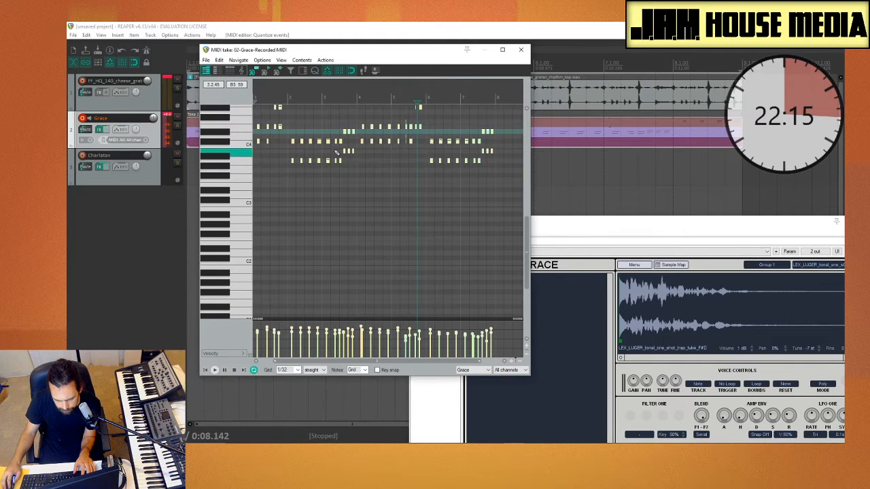
{"action": "key", "text": "space"}
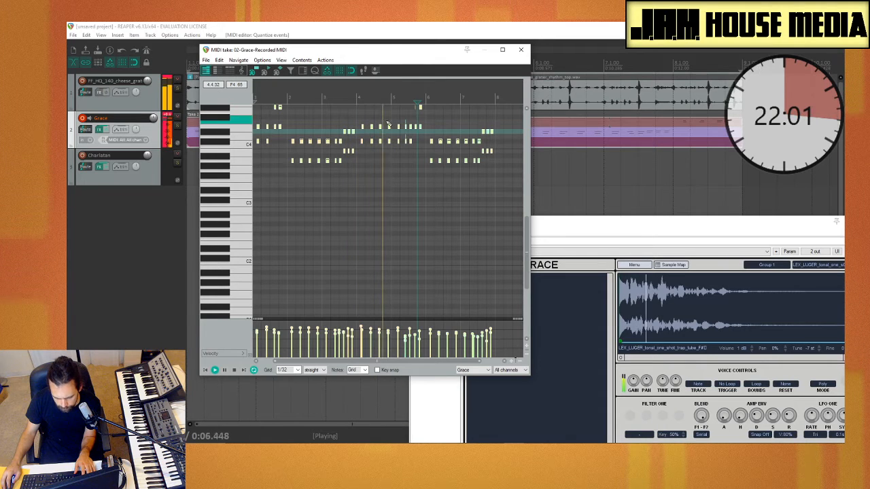
{"action": "key", "text": "space"}
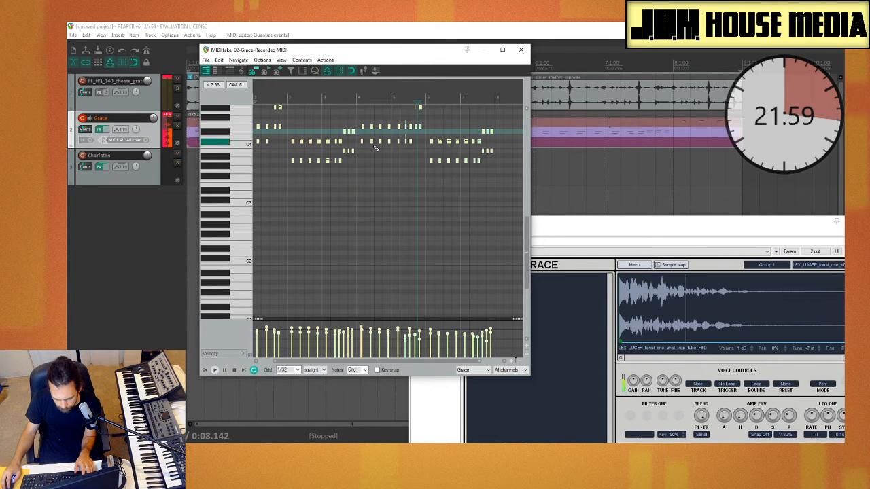
Nudge the upper note of bar 4's first chord earlier to line up with its lower note, and play back from bar 4
{"action": "scroll", "coordinate": [363, 153], "scroll_direction": "up", "scroll_amount": 1}
{"action": "scroll", "coordinate": [386, 231], "scroll_direction": "up", "scroll_amount": 2}
{"action": "scroll", "coordinate": [388, 240], "scroll_direction": "up", "scroll_amount": 2}
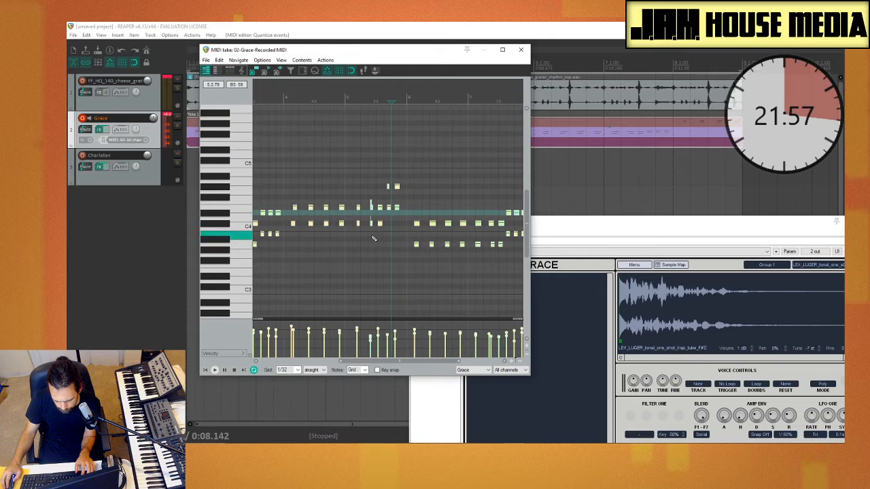
{"action": "left_click", "coordinate": [299, 208]}
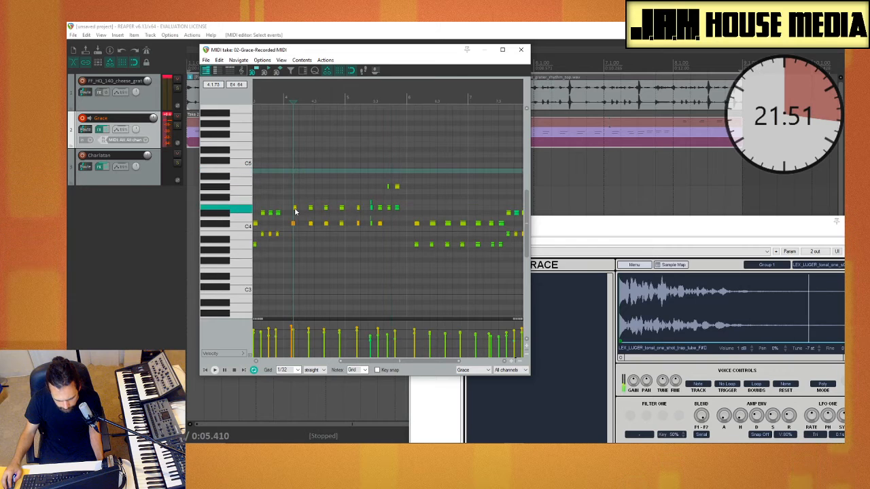
{"action": "left_click", "coordinate": [293, 208]}
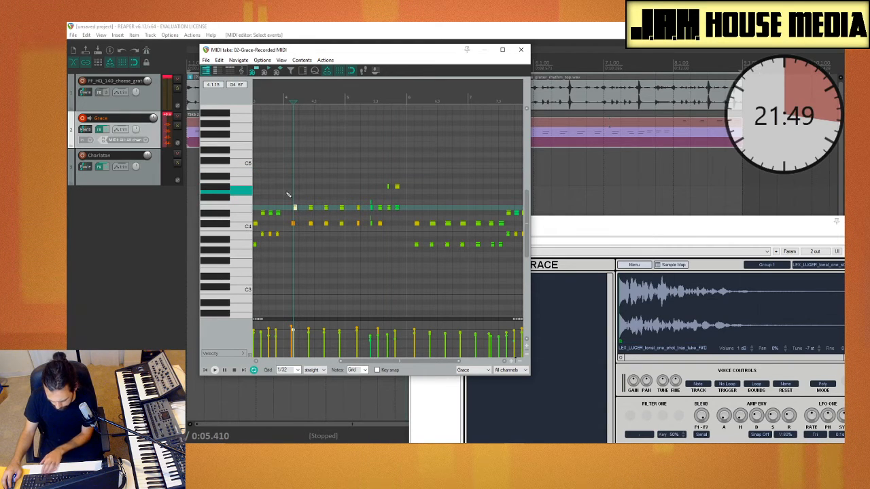
{"action": "key", "text": "Left"}
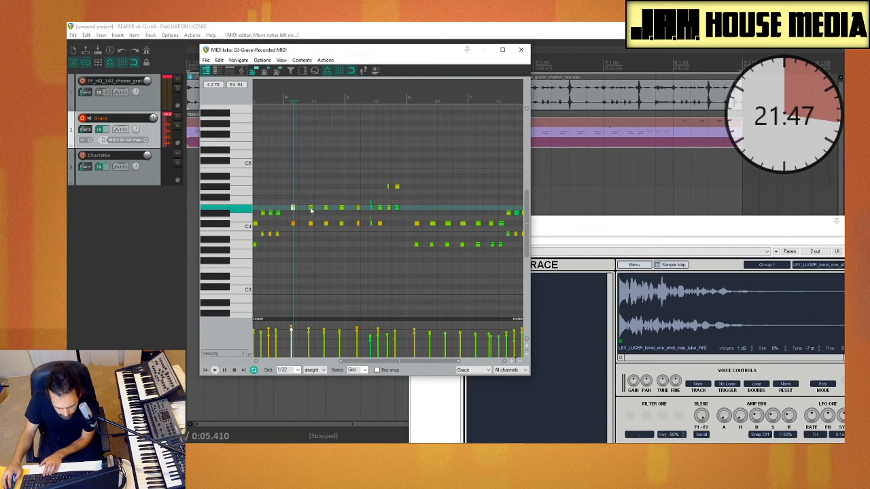
{"action": "left_click", "coordinate": [285, 119]}
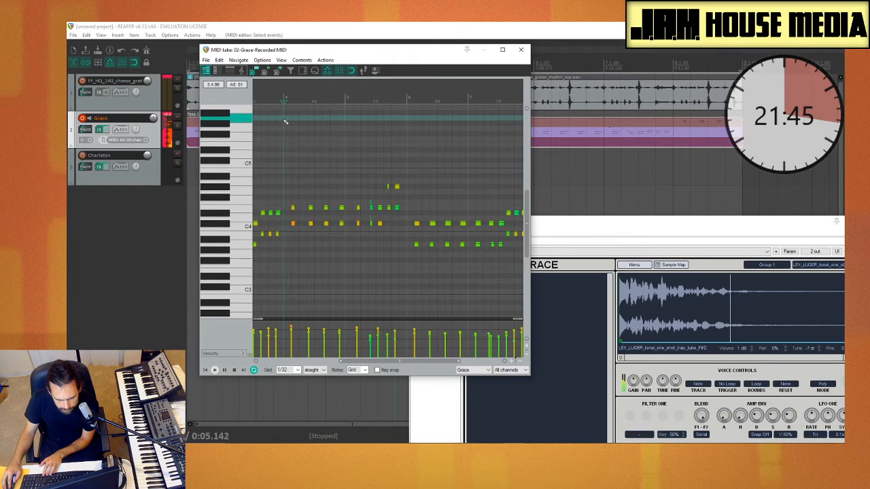
{"action": "key", "text": "space"}
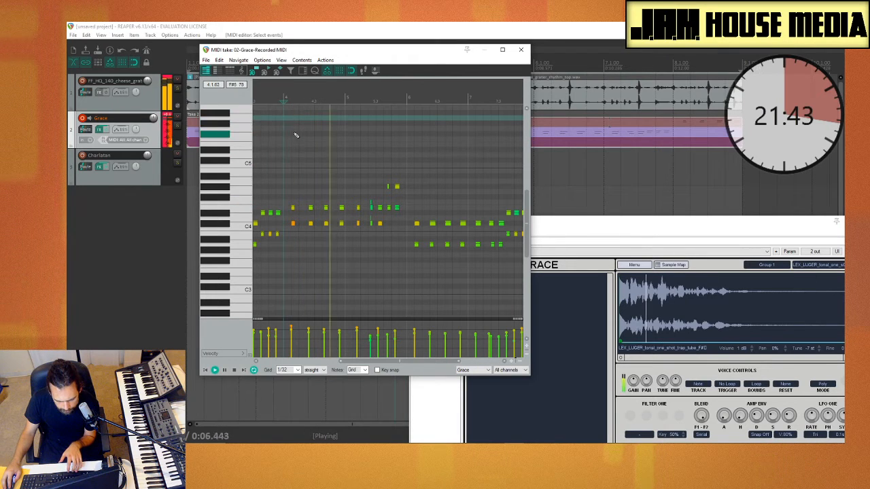
{"action": "key", "text": "space"}
Try to quantize the position of all notes in the take to the grid again at 100% strength
{"action": "left_click", "coordinate": [311, 209]}
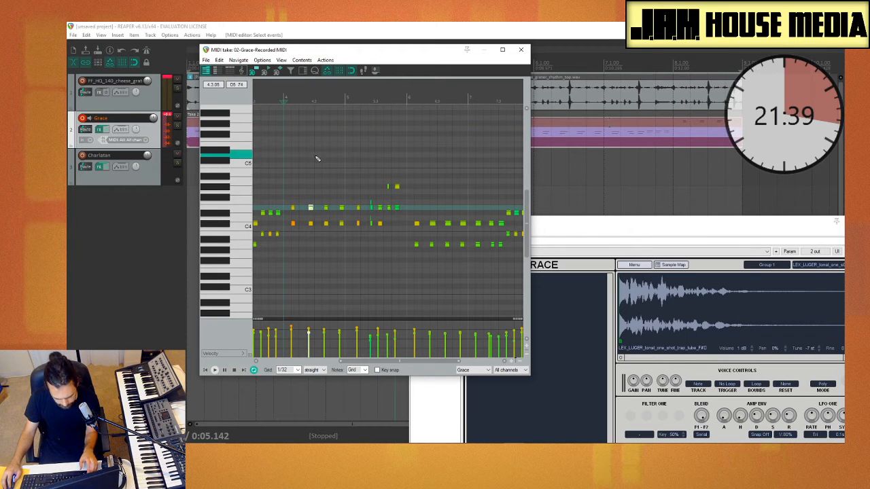
{"action": "key", "text": "ctrl+a"}
{"action": "key", "text": "ctrl+q"}
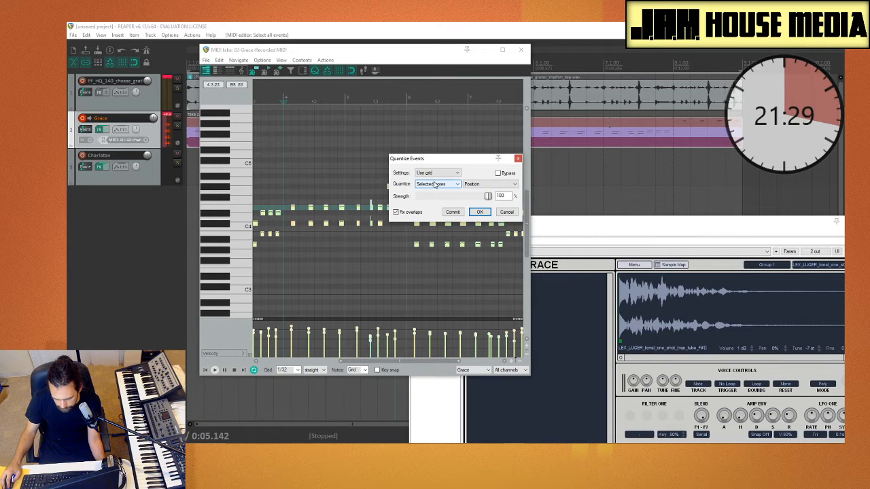
{"action": "left_click", "coordinate": [480, 212]}
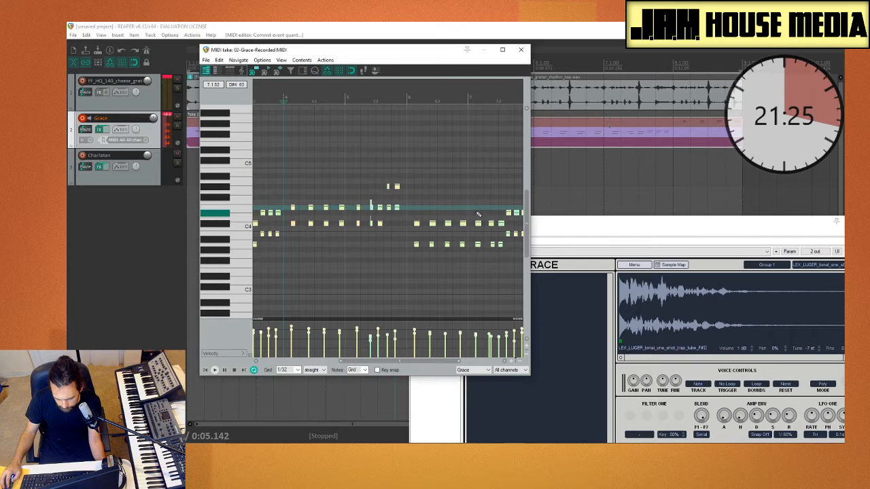
{"action": "left_click", "coordinate": [315, 71]}
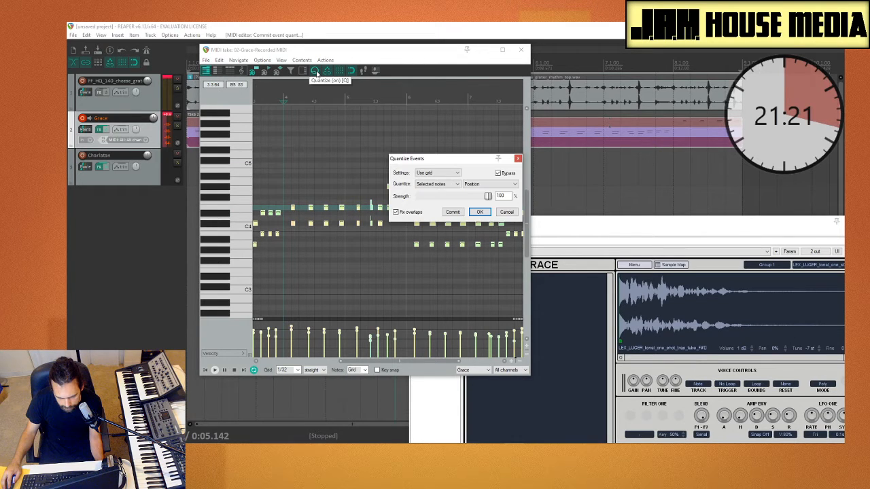
{"action": "left_click", "coordinate": [480, 212]}
{"action": "left_click", "coordinate": [315, 71]}
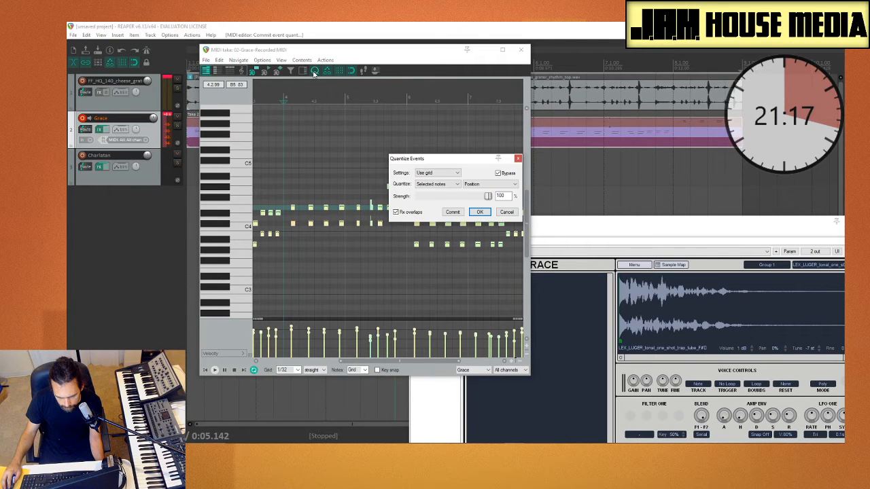
{"action": "left_click", "coordinate": [477, 213]}
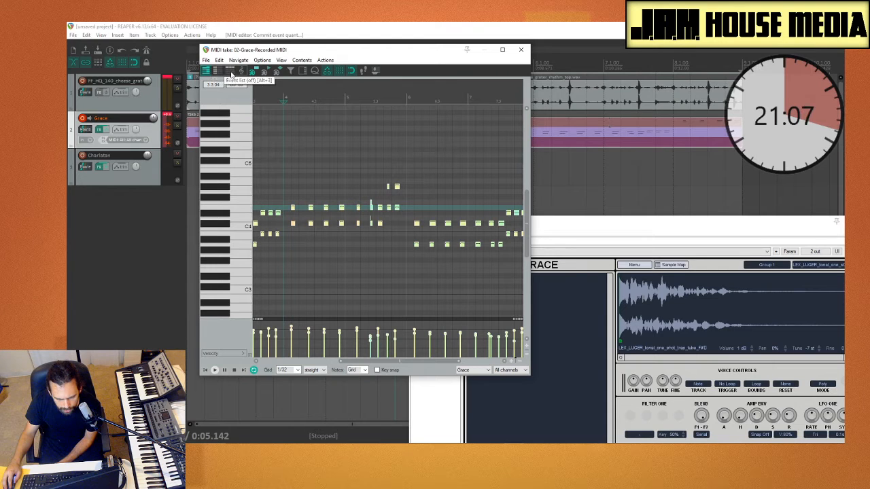
Check the project's Snap/Grid settings and undo the stray note drawn near bar 4's second chord
{"action": "right_click", "coordinate": [118, 64]}
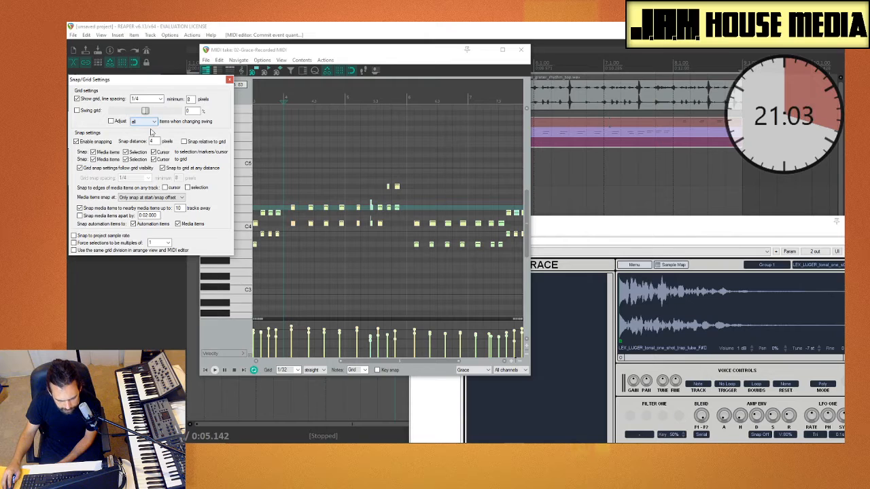
{"action": "left_click", "coordinate": [229, 80]}
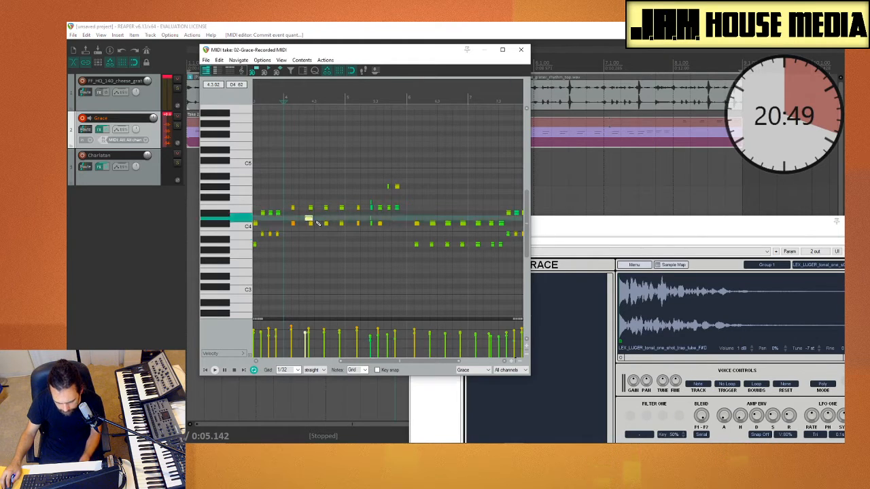
{"action": "left_click_drag", "start_coordinate": [306, 234], "coordinate": [324, 235]}
{"action": "key", "text": "ctrl+z"}
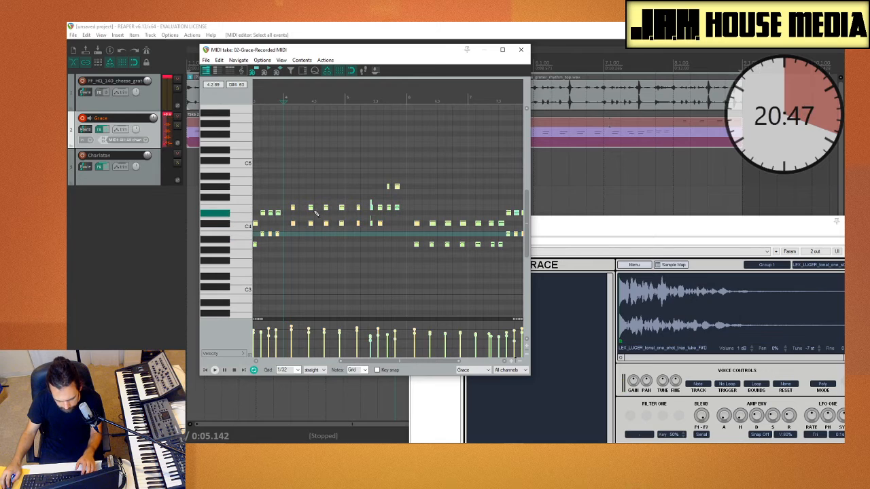
Nudge both notes of bar 4's second, third and fourth chords earlier and play back from bar 4
{"action": "left_click", "coordinate": [313, 196]}
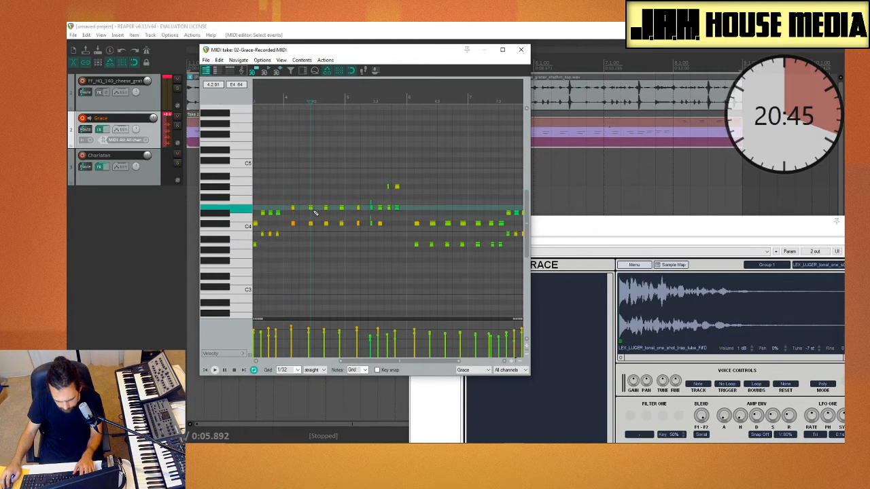
{"action": "left_click", "coordinate": [310, 208]}
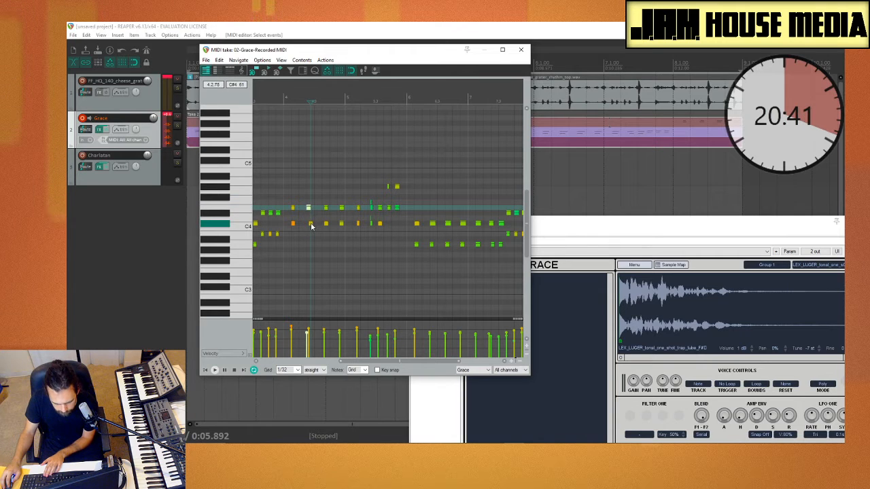
{"action": "left_click", "coordinate": [310, 224]}
{"action": "left_click_drag", "start_coordinate": [327, 225], "coordinate": [332, 213]}
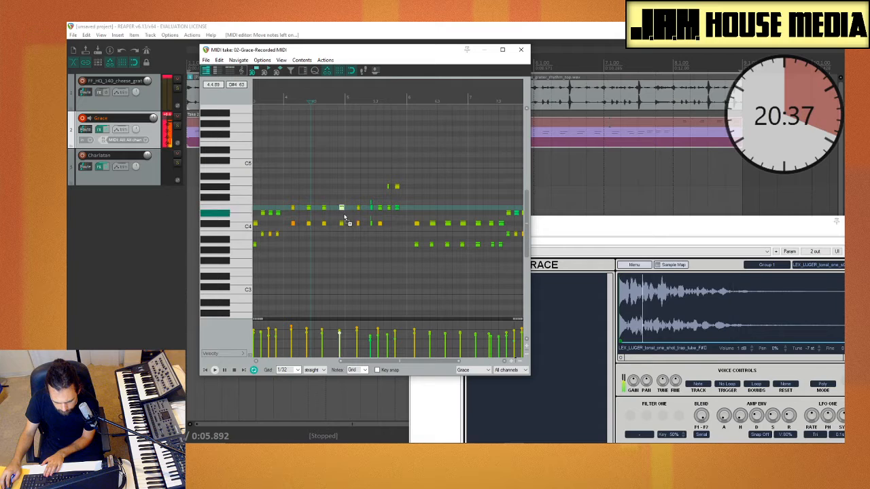
{"action": "left_click", "coordinate": [341, 224]}
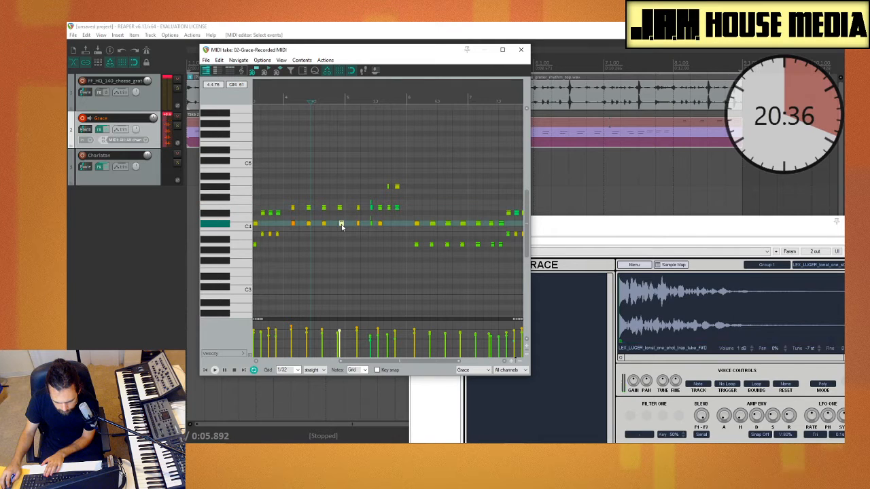
{"action": "left_click", "coordinate": [286, 118]}
{"action": "key", "text": "space"}
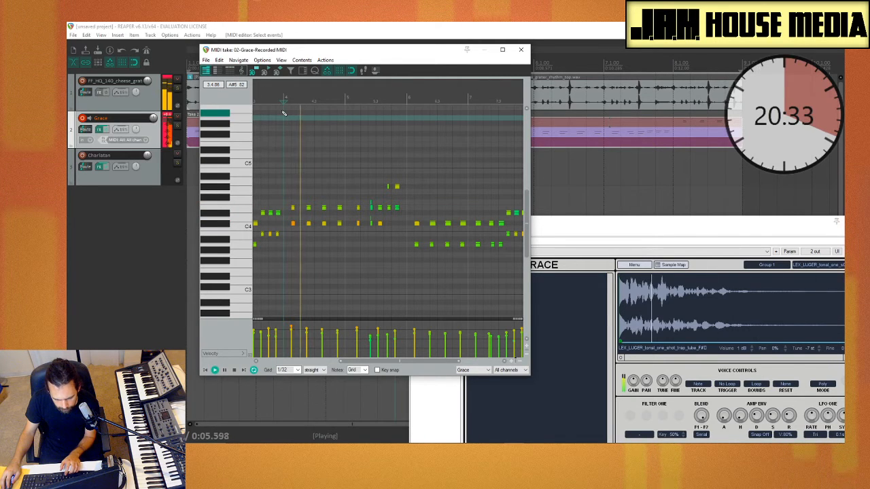
{"action": "key", "text": "space"}
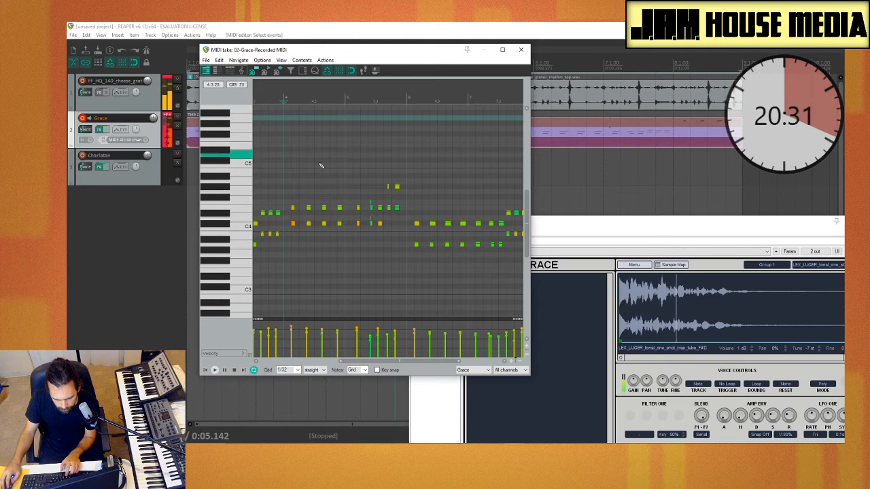
Nudge both notes of bar 5's first chord earlier and delete the tiny stray note just above the second chord
{"action": "left_click", "coordinate": [358, 208]}
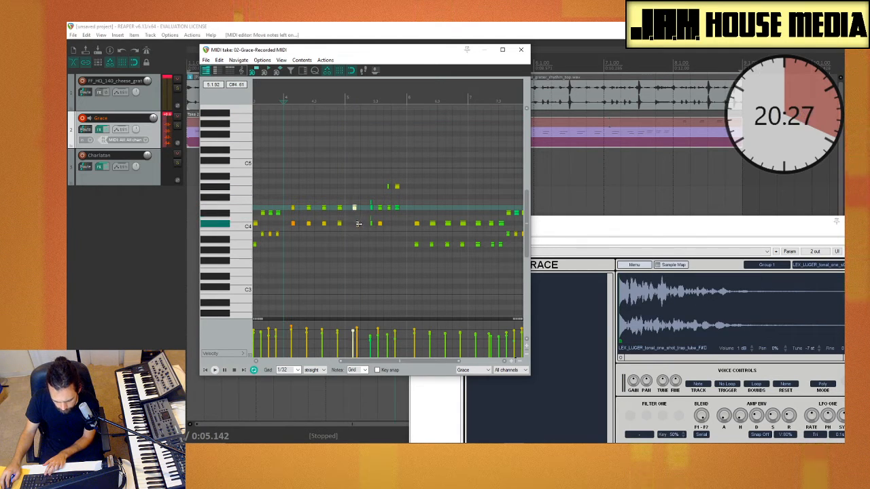
{"action": "key", "text": "ctrl+Left"}
{"action": "left_click", "coordinate": [357, 223]}
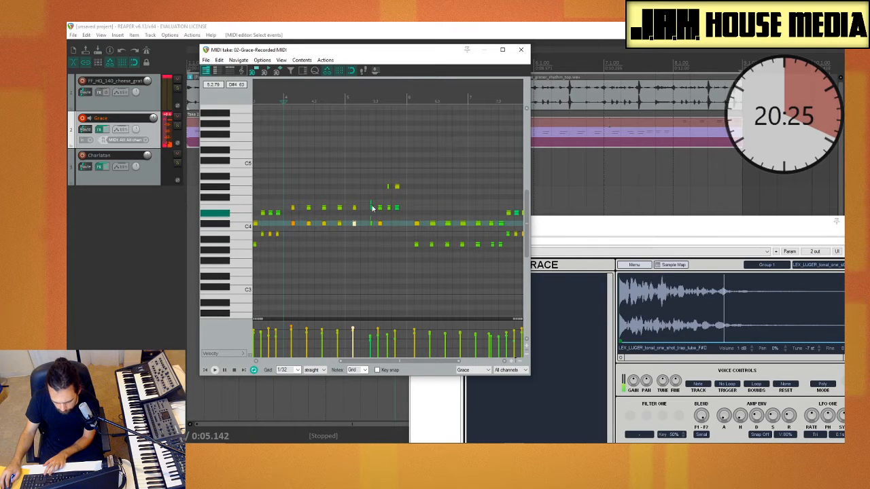
{"action": "key", "text": "Delete"}
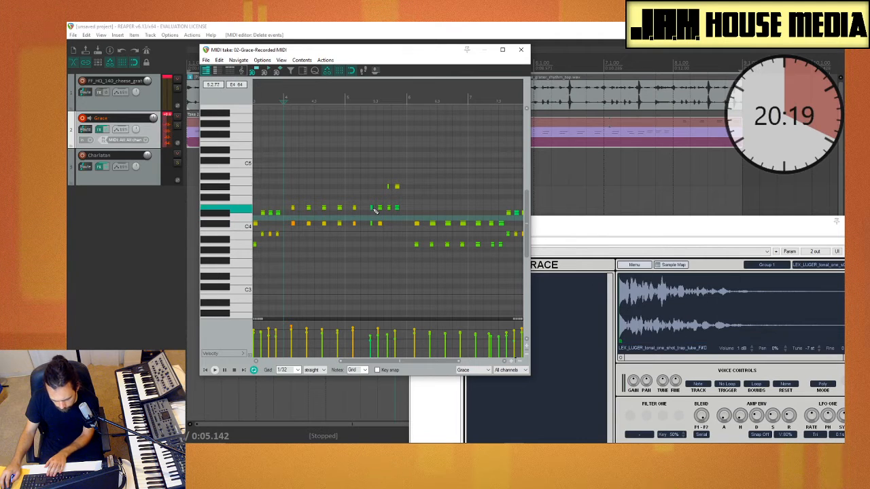
Nudge both notes of bar 5's second chord earlier and play back from the start of bar 4
{"action": "left_click", "coordinate": [374, 212]}
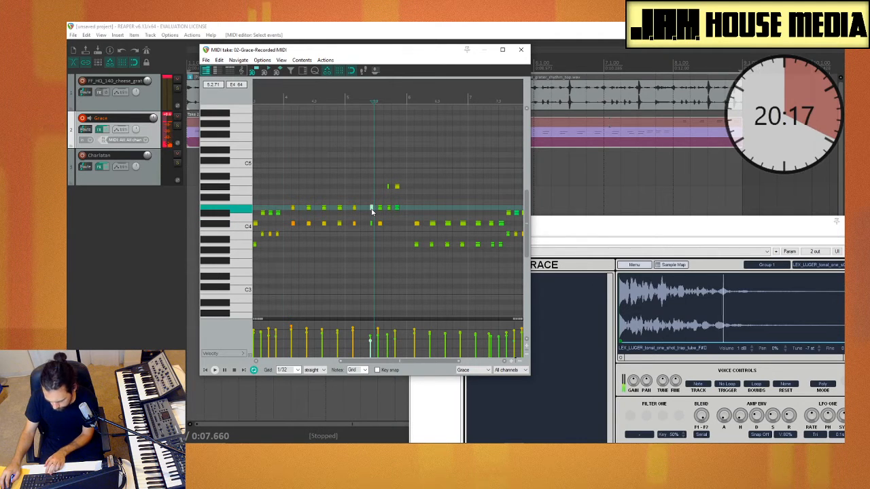
{"action": "key", "text": "Left"}
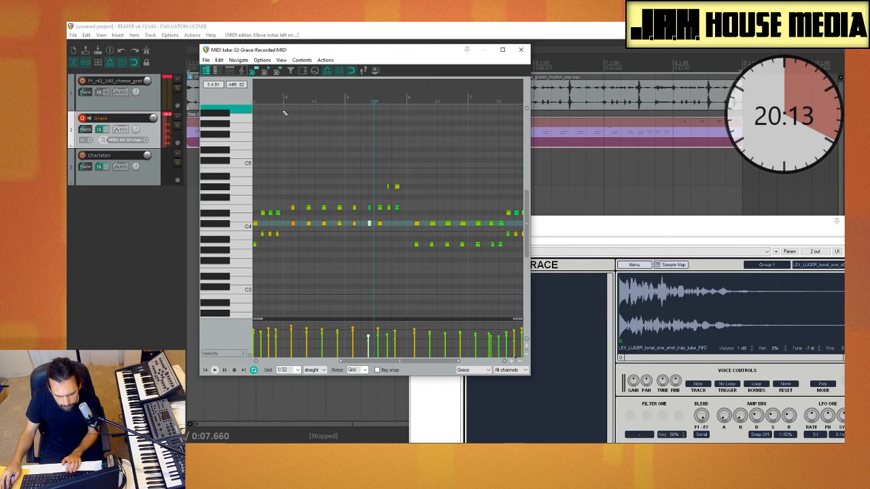
{"action": "left_click", "coordinate": [285, 114]}
{"action": "key", "text": "space"}
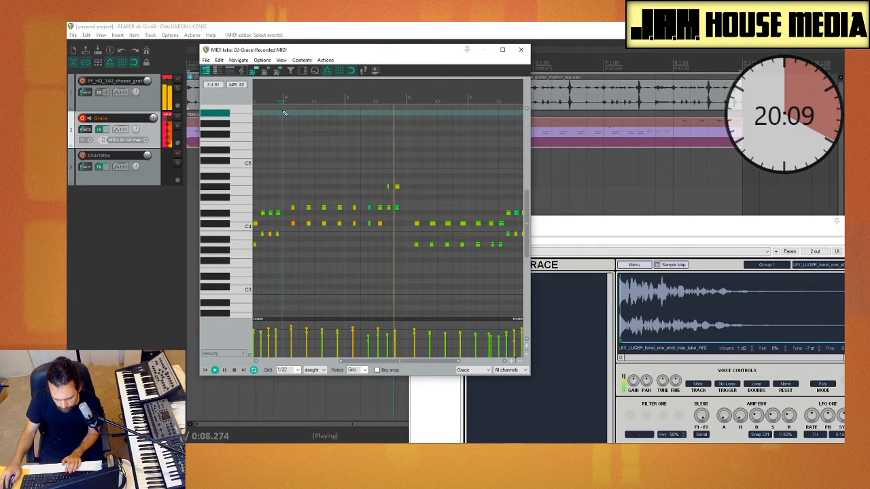
{"action": "key", "text": "space"}
Nudge both notes of bar 5's third, fourth and fifth chords earlier
{"action": "left_click", "coordinate": [380, 208]}
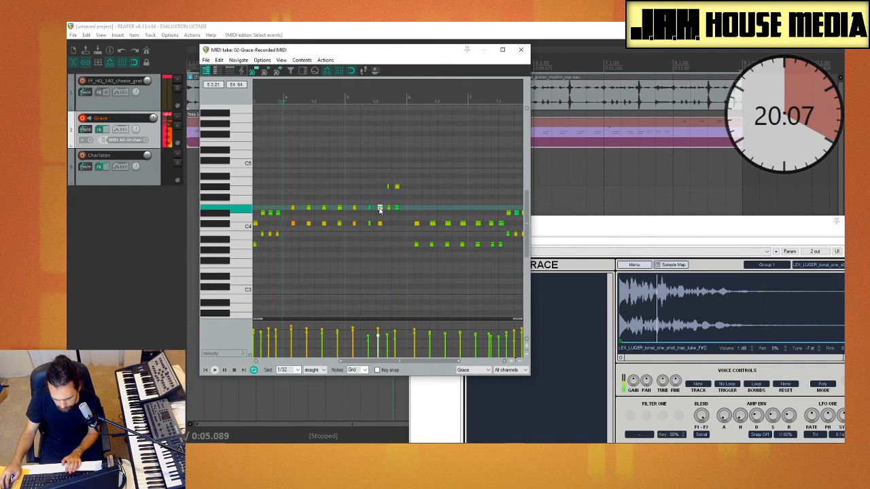
{"action": "left_click_drag", "start_coordinate": [380, 209], "coordinate": [378, 210]}
{"action": "left_click", "coordinate": [380, 225]}
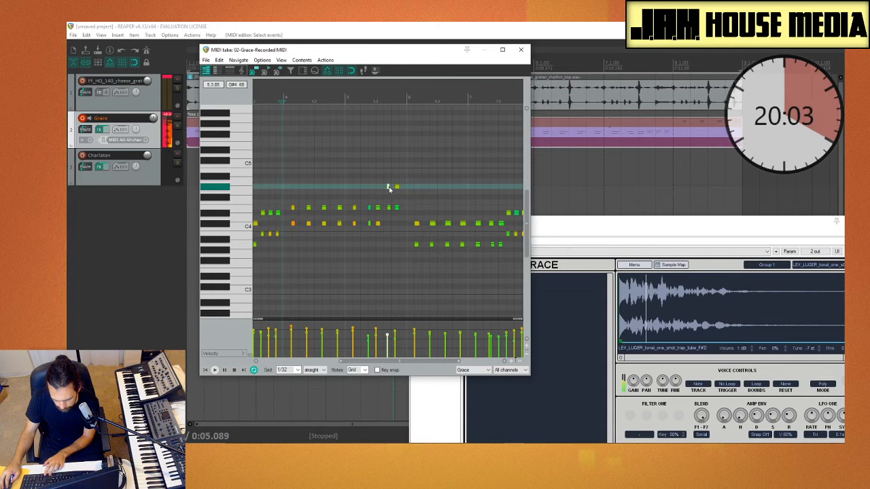
{"action": "left_click", "coordinate": [389, 208]}
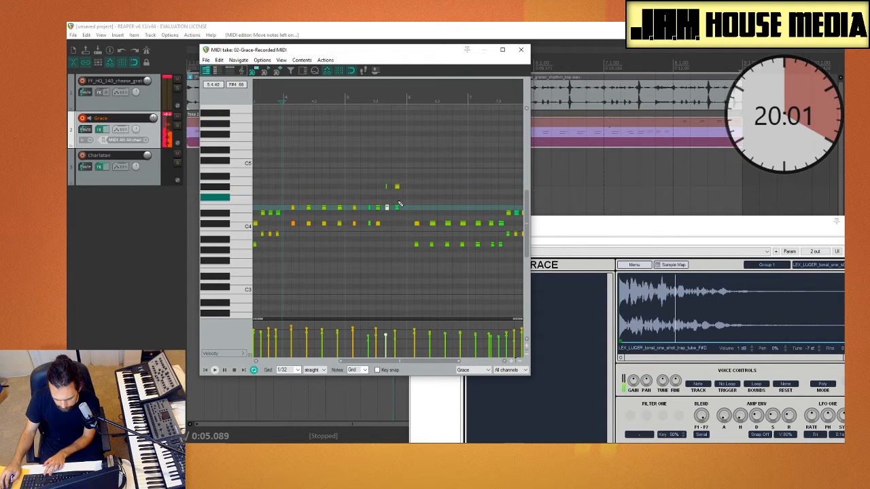
{"action": "left_click", "coordinate": [397, 187]}
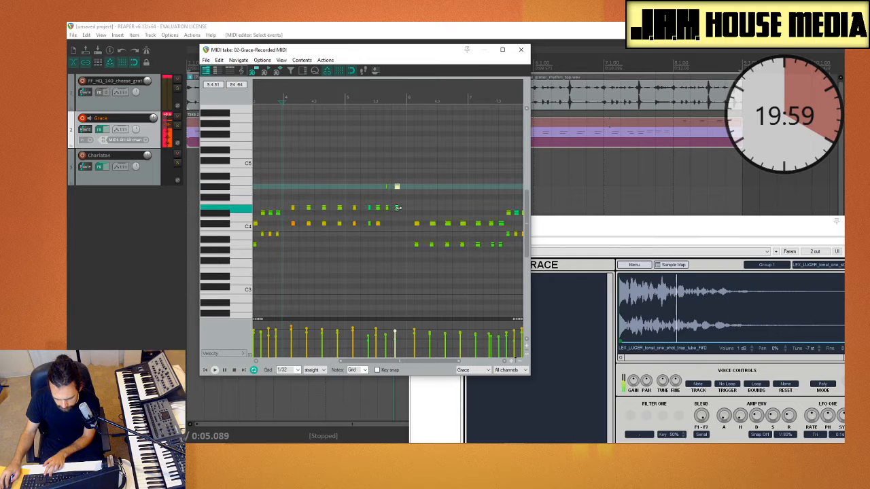
{"action": "left_click", "coordinate": [397, 208]}
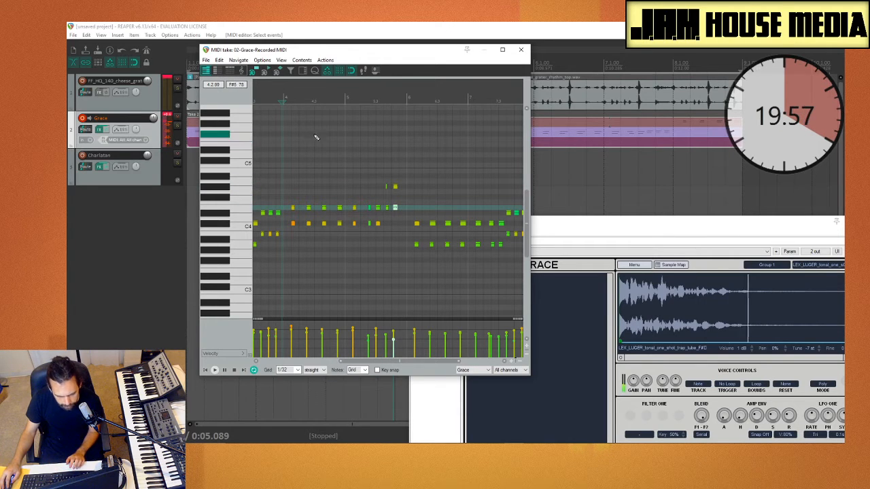
Nudge the last two chords of bar 5 earlier once more and play back the result from just before bar 4
{"action": "left_click", "coordinate": [386, 187]}
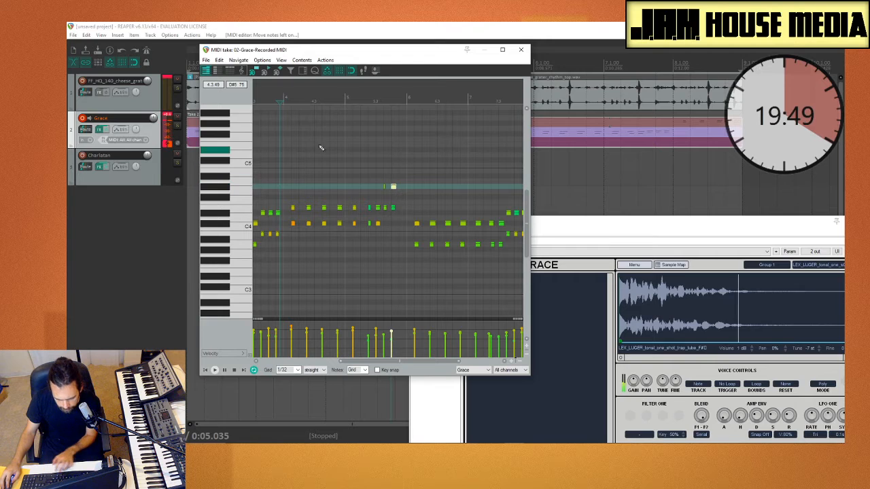
{"action": "key", "text": "space"}
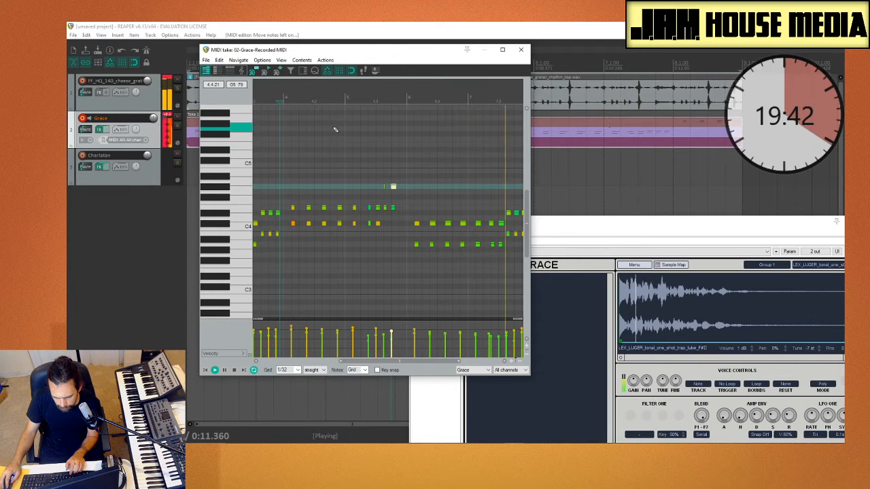
{"action": "key", "text": "space"}
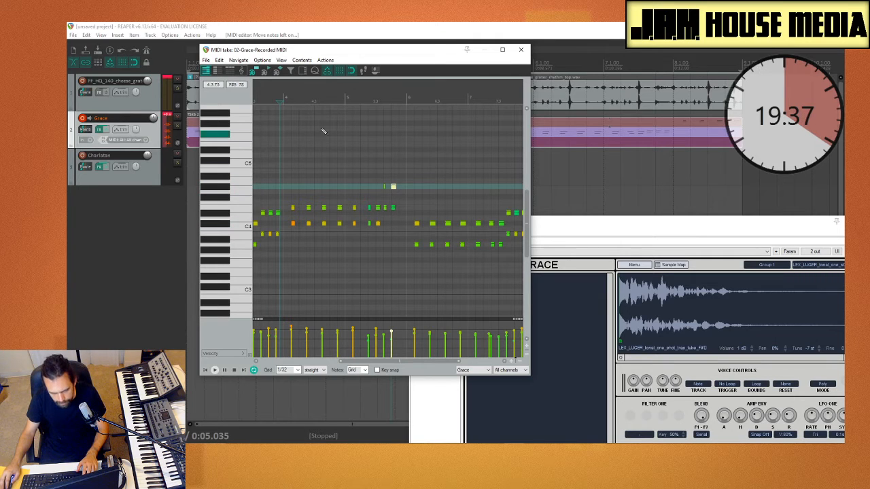
Close the MIDI editor, play the arrangement from bar 2, and set the time selection from bar 4 to bar 8
{"action": "left_click", "coordinate": [520, 50]}
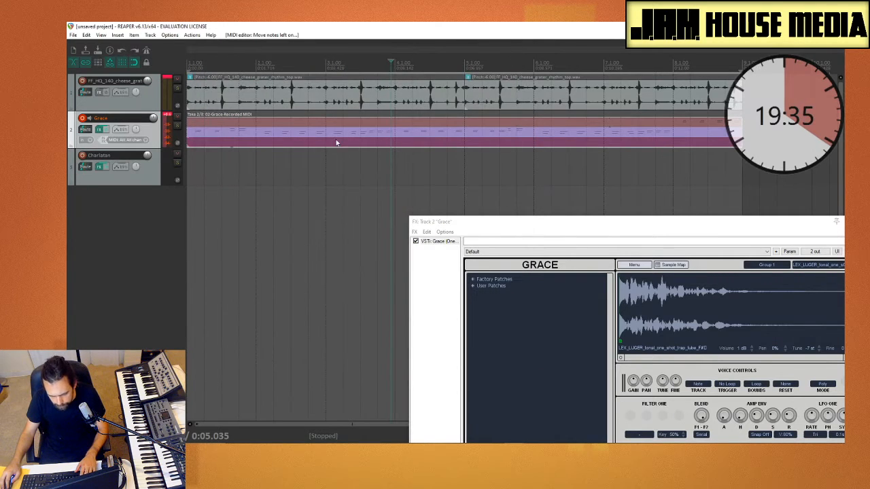
{"action": "left_click", "coordinate": [256, 178]}
{"action": "key", "text": "space"}
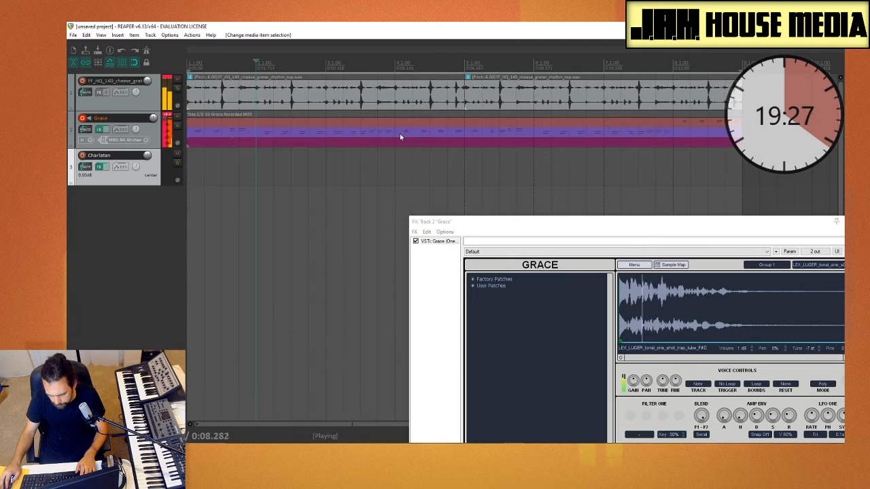
{"action": "left_click", "coordinate": [397, 165]}
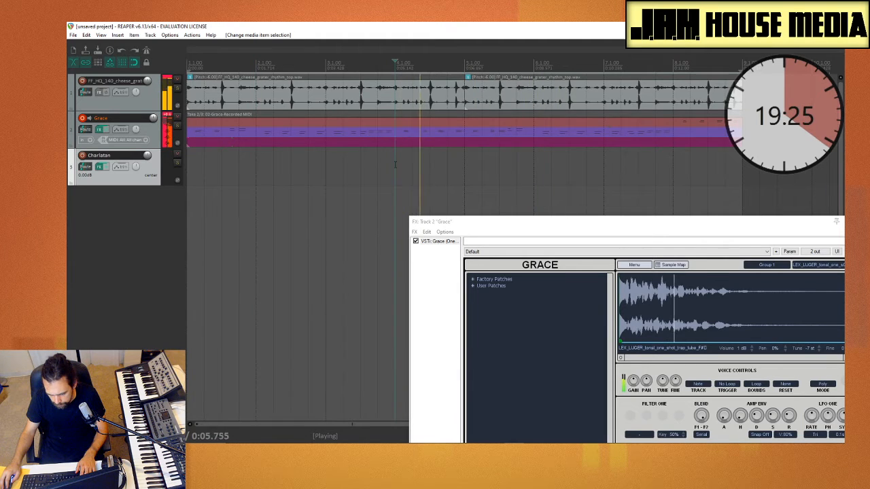
{"action": "left_click_drag", "start_coordinate": [396, 166], "coordinate": [668, 172]}
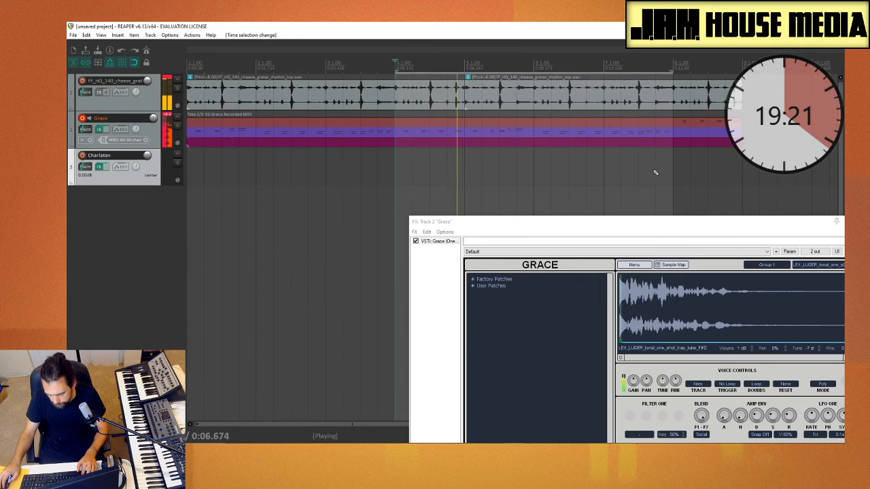
{"action": "left_click", "coordinate": [531, 138]}
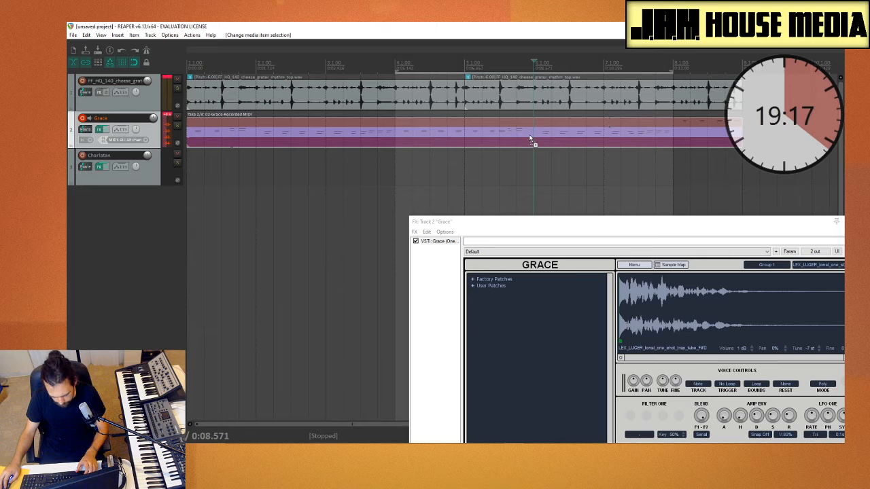
{"action": "key", "text": "ctrl+x"}
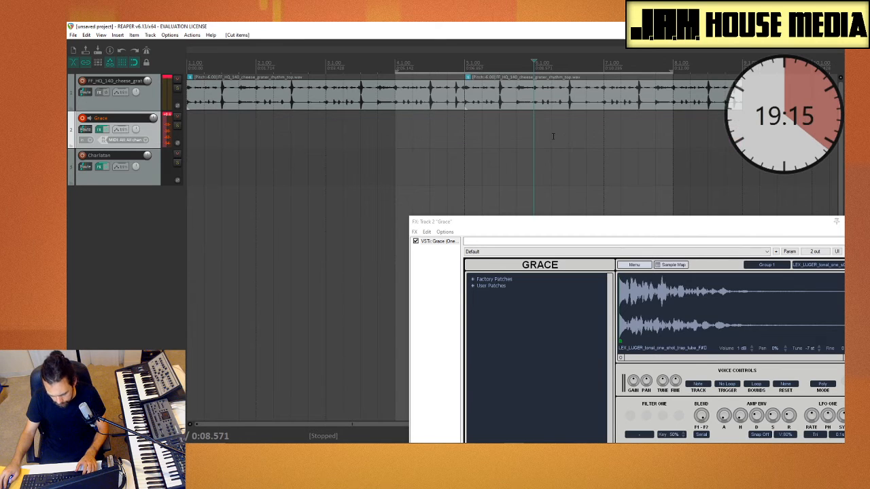
{"action": "key", "text": "ctrl+v"}
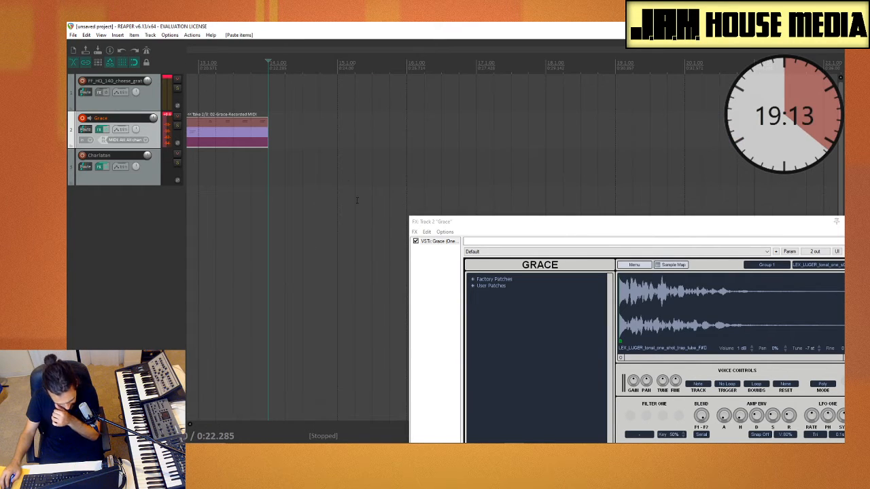
{"action": "key", "text": "ctrl+x"}
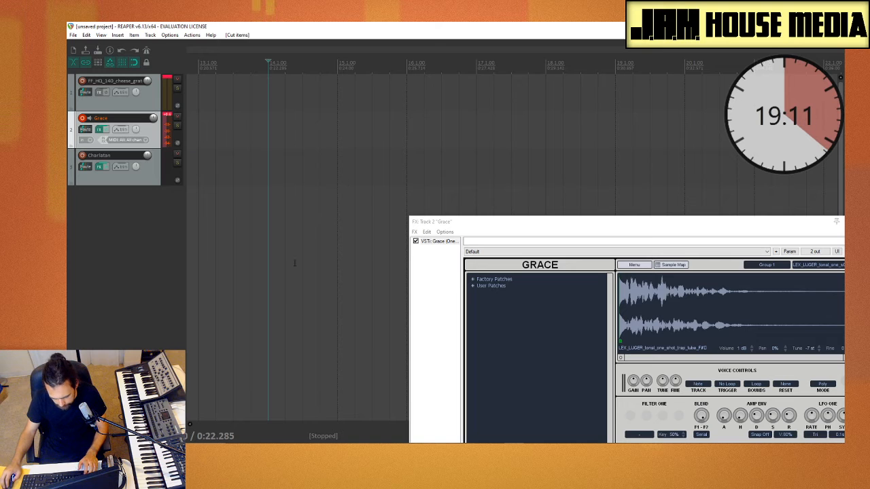
{"action": "scroll", "coordinate": [294, 263], "scroll_direction": "down", "scroll_amount": 4}
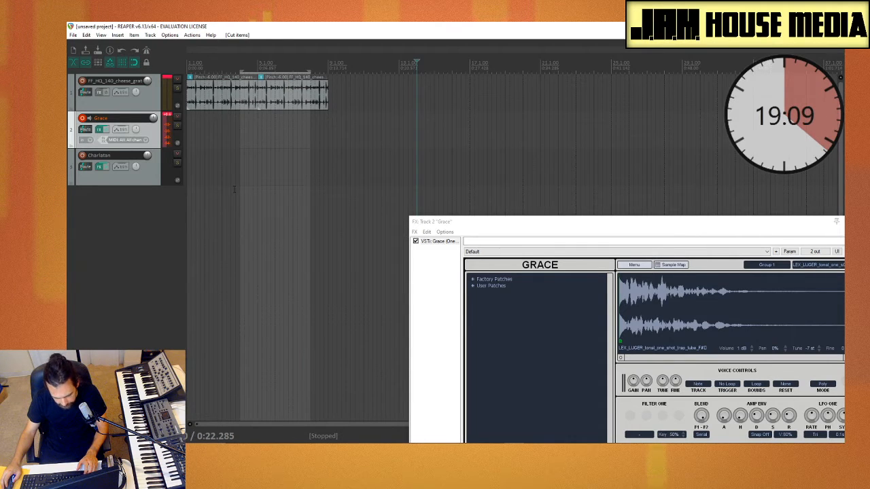
{"action": "key", "text": "ctrl+z"}
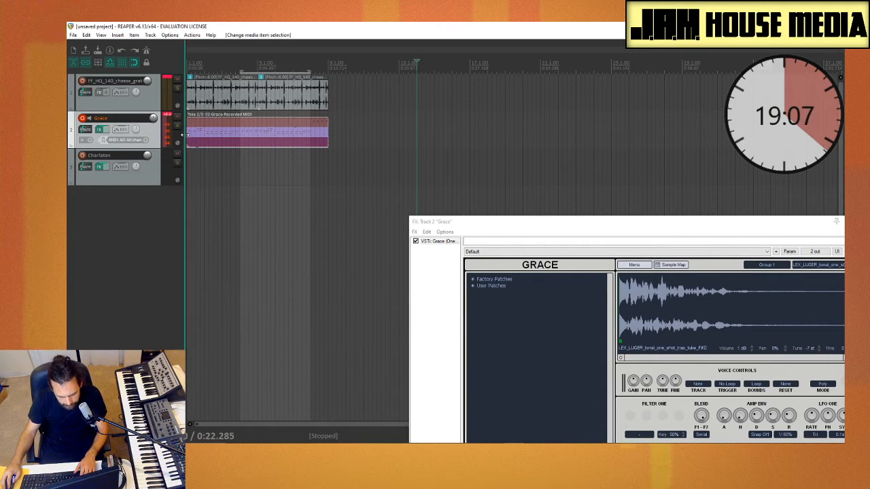
Trim the recorded Grace item to the range from bar 4 to bar 8 and move it to the project start
{"action": "left_click", "coordinate": [240, 136]}
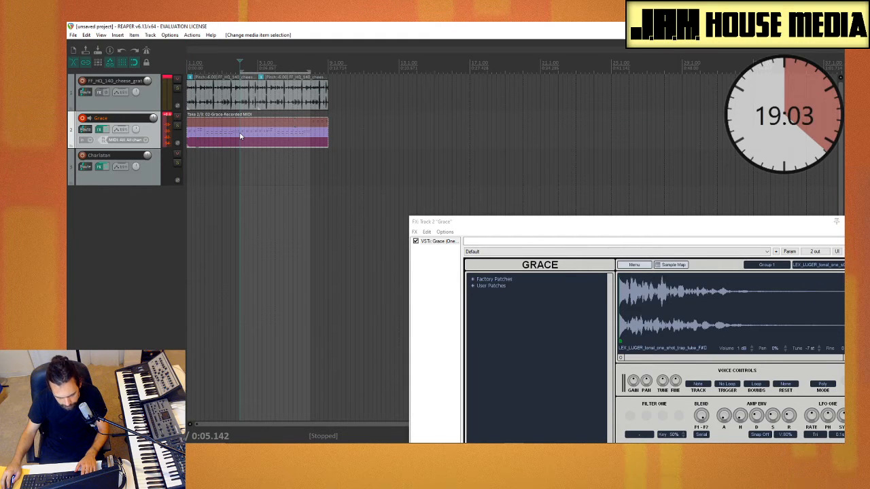
{"action": "left_click_drag", "start_coordinate": [326, 132], "coordinate": [310, 132]}
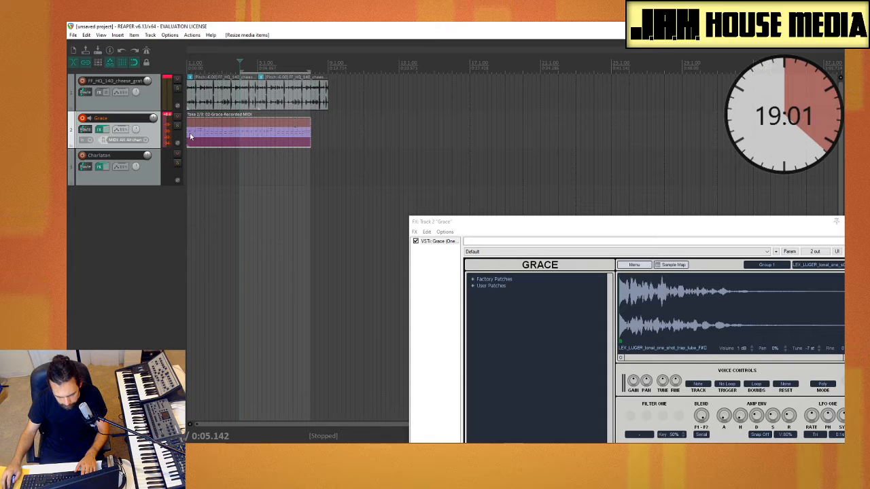
{"action": "left_click_drag", "start_coordinate": [189, 133], "coordinate": [240, 133]}
{"action": "left_click_drag", "start_coordinate": [303, 133], "coordinate": [249, 132]}
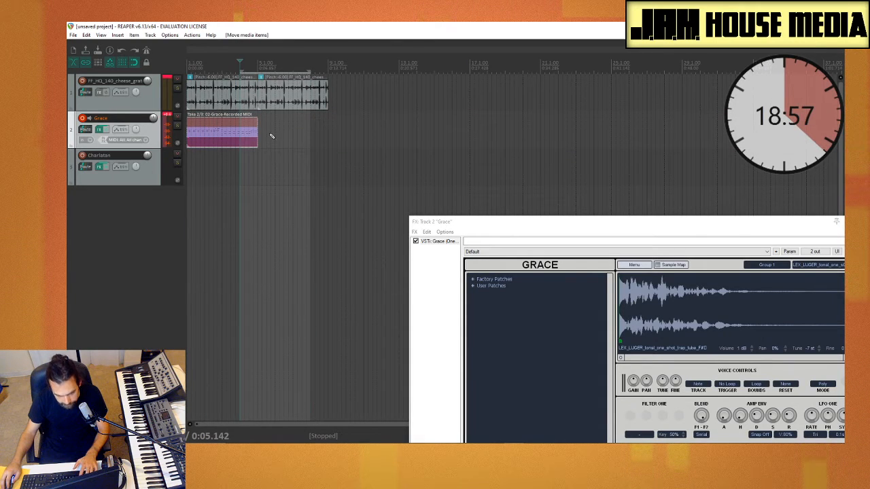
Duplicate the Grace item right behind itself and play back with bars 1 to 9 as the time selection
{"action": "key", "text": "ctrl+d"}
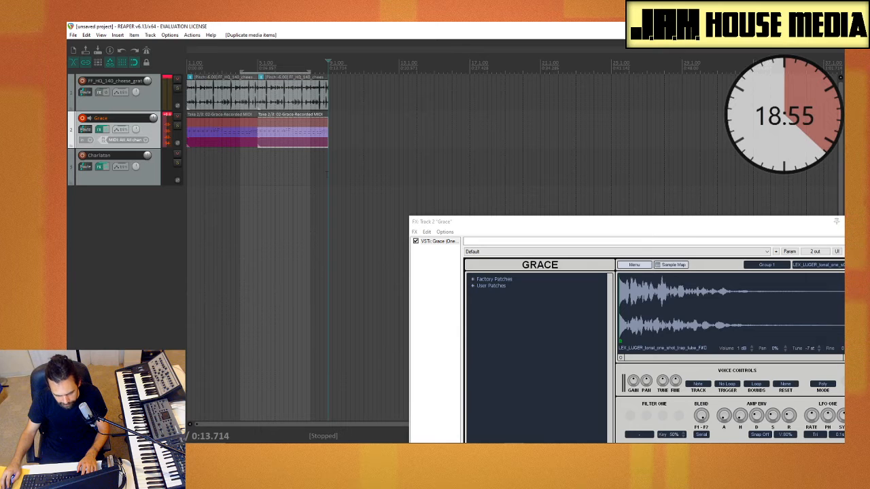
{"action": "left_click_drag", "start_coordinate": [327, 175], "coordinate": [185, 178]}
{"action": "key", "text": "space"}
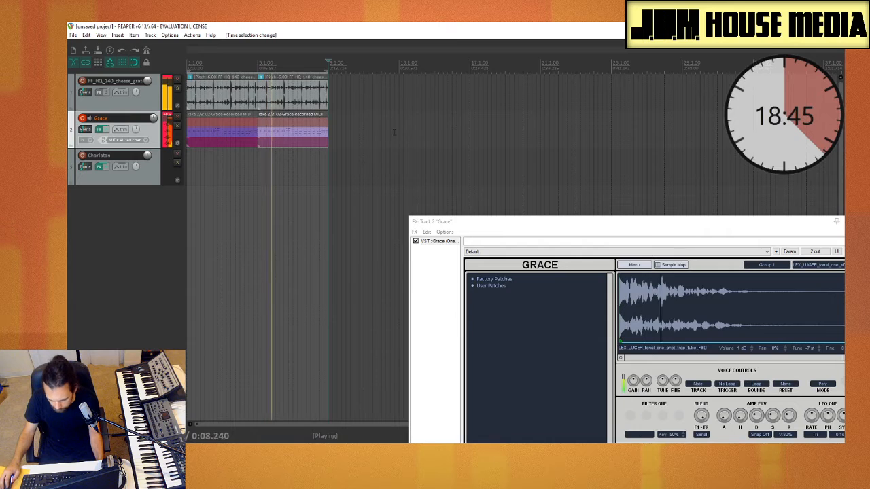
Set Filter One of the Grace instrument to LoFi and try out its sample rate (SR) setting during playback
{"action": "left_click_drag", "start_coordinate": [590, 223], "coordinate": [520, 91]}
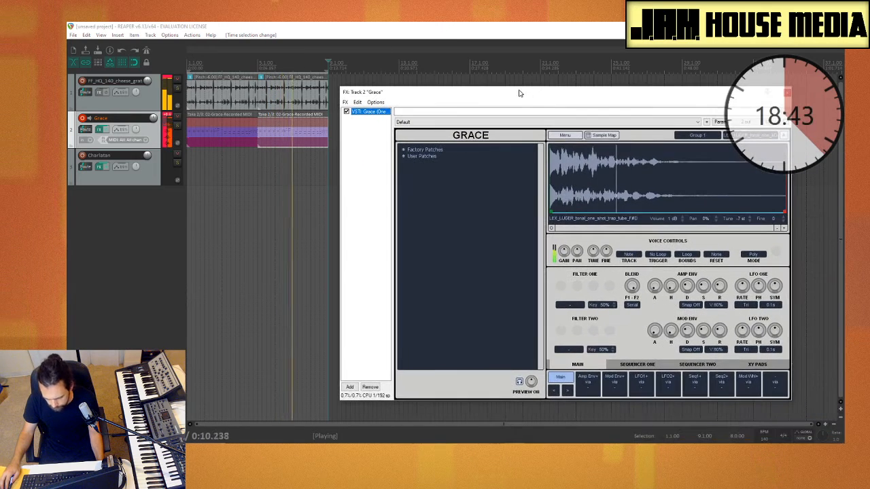
{"action": "left_click", "coordinate": [570, 305]}
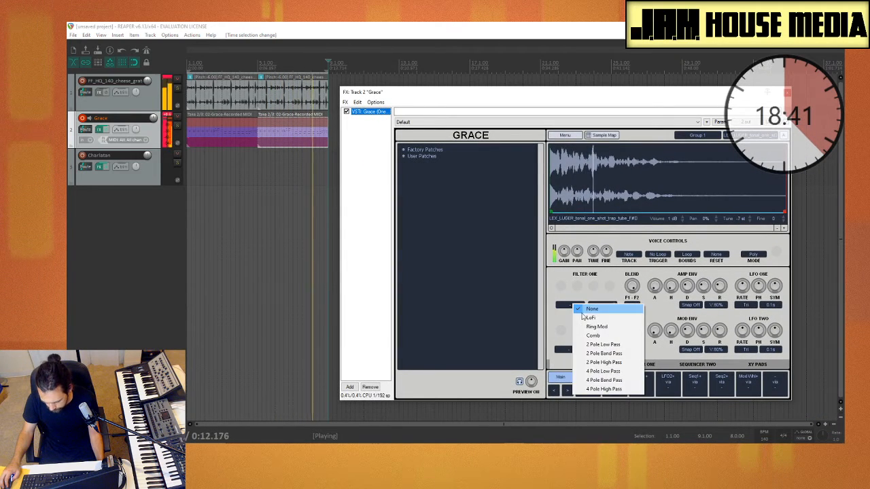
{"action": "left_click", "coordinate": [578, 315]}
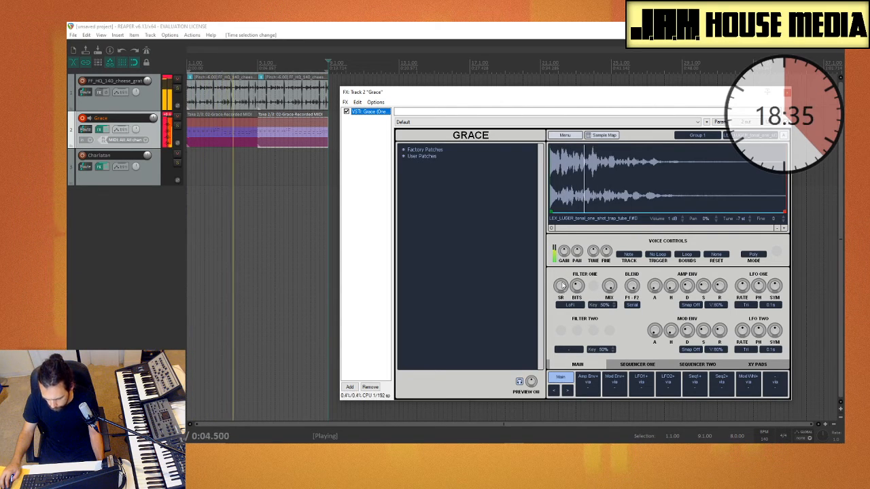
{"action": "left_click_drag", "start_coordinate": [562, 286], "coordinate": [565, 274]}
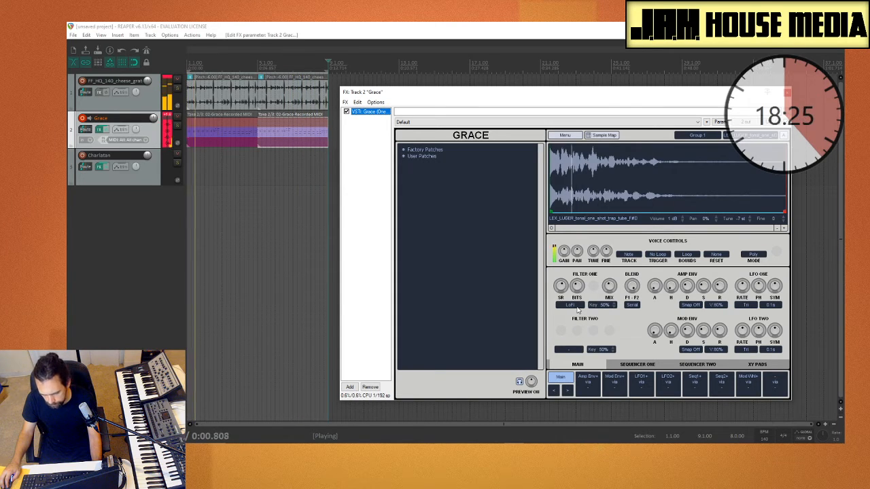
Find the reverb plugins with "verb" and add Mverb2020 (x86) to the Grace track's effects
{"action": "left_click", "coordinate": [363, 155]}
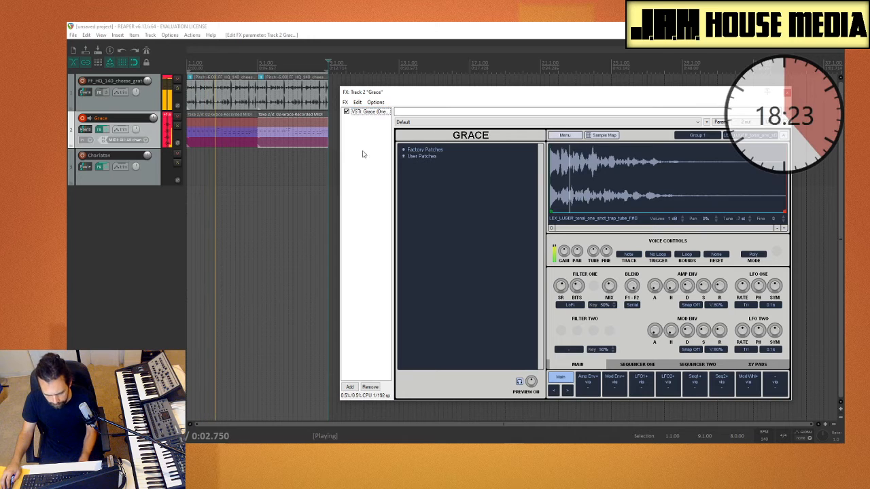
{"action": "left_click", "coordinate": [351, 387]}
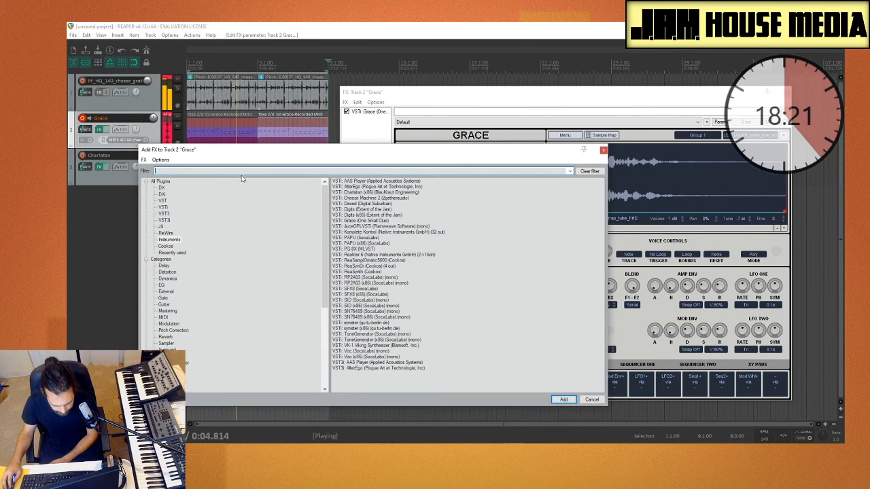
{"action": "left_click", "coordinate": [163, 181]}
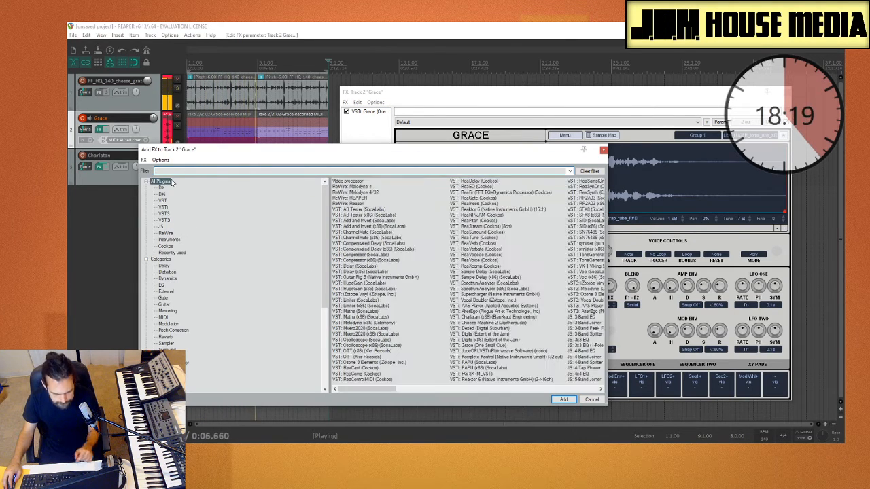
{"action": "type", "text": "verb"}
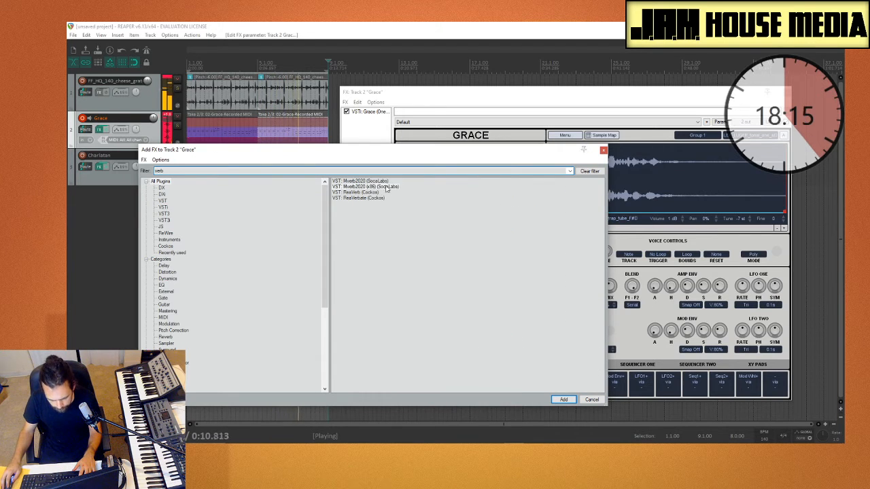
{"action": "left_click", "coordinate": [386, 187]}
{"action": "left_click", "coordinate": [564, 400]}
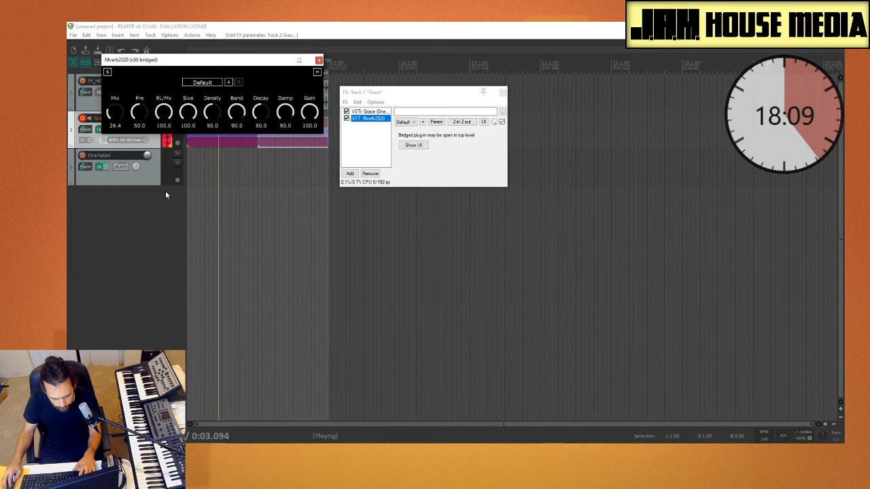
Set the Mverb2020 reverb to Mix 20.4, Pre 32.8, Size 33.6, Density 28.0, Decay 32.0 and Gain 80.0, and stop playback
{"action": "left_click_drag", "start_coordinate": [186, 113], "coordinate": [191, 123]}
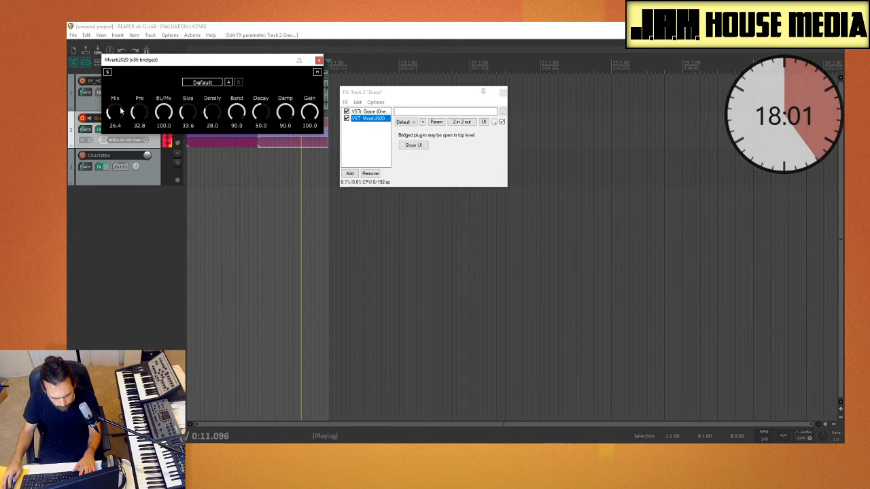
{"action": "left_click_drag", "start_coordinate": [267, 128], "coordinate": [264, 124]}
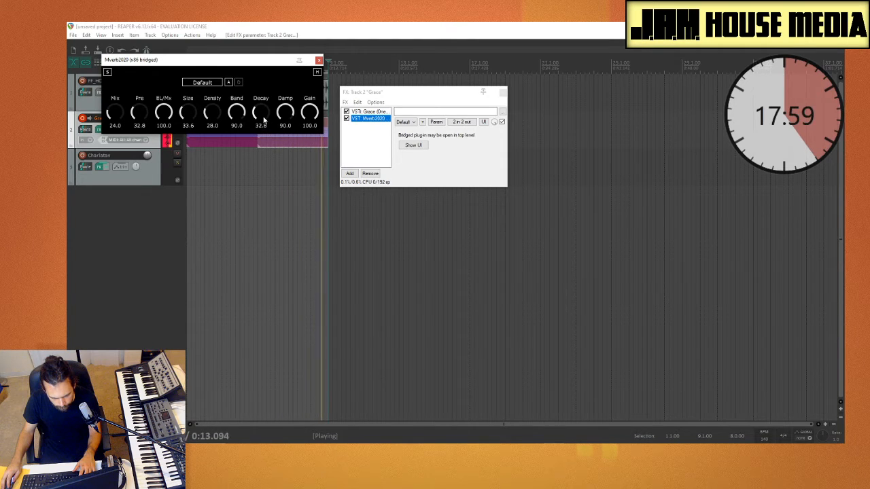
{"action": "left_click_drag", "start_coordinate": [312, 158], "coordinate": [311, 136]}
{"action": "left_click_drag", "start_coordinate": [122, 117], "coordinate": [118, 127]}
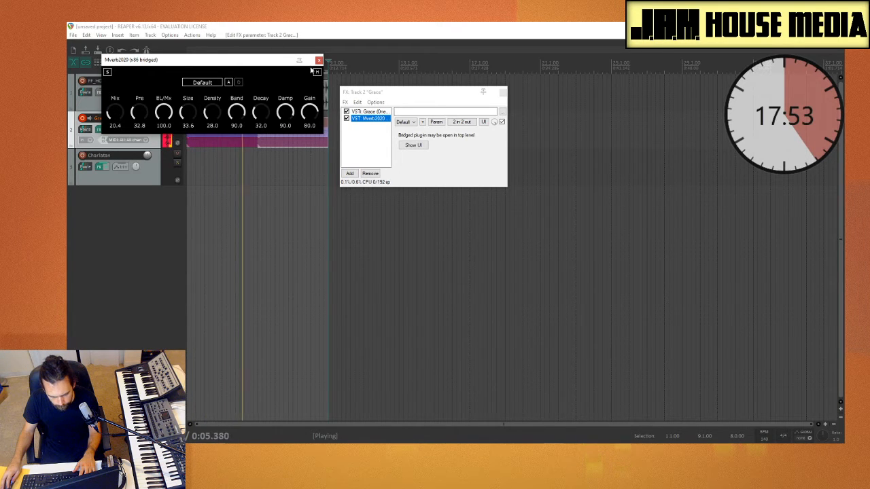
{"action": "left_click", "coordinate": [319, 60]}
{"action": "left_click", "coordinate": [502, 91]}
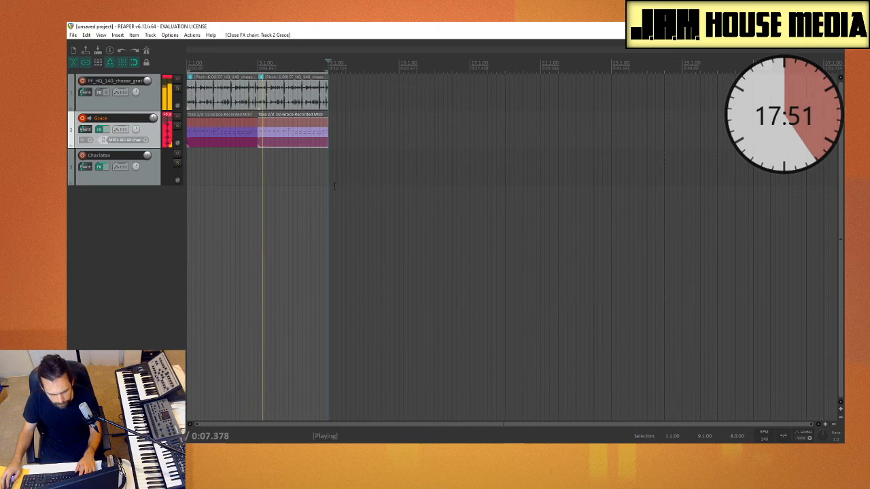
{"action": "key", "text": "space"}
Delete the unused Charlatan track from the project
{"action": "left_click", "coordinate": [124, 181]}
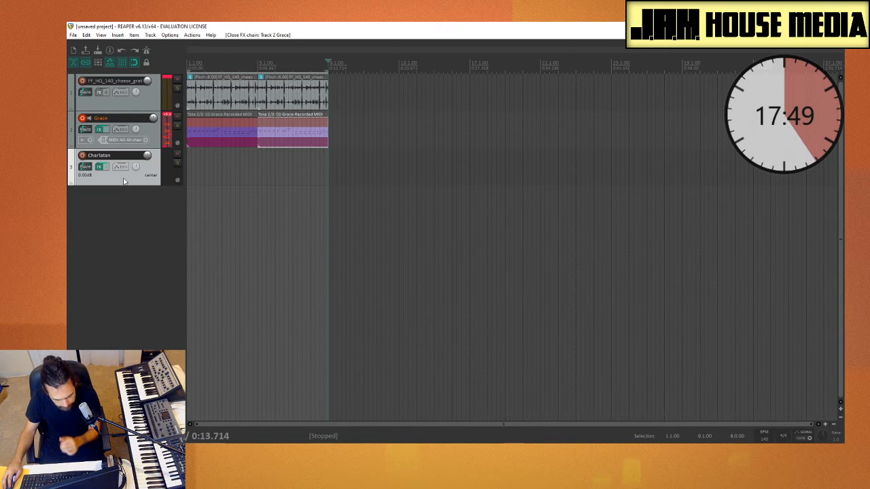
{"action": "key", "text": "Delete"}
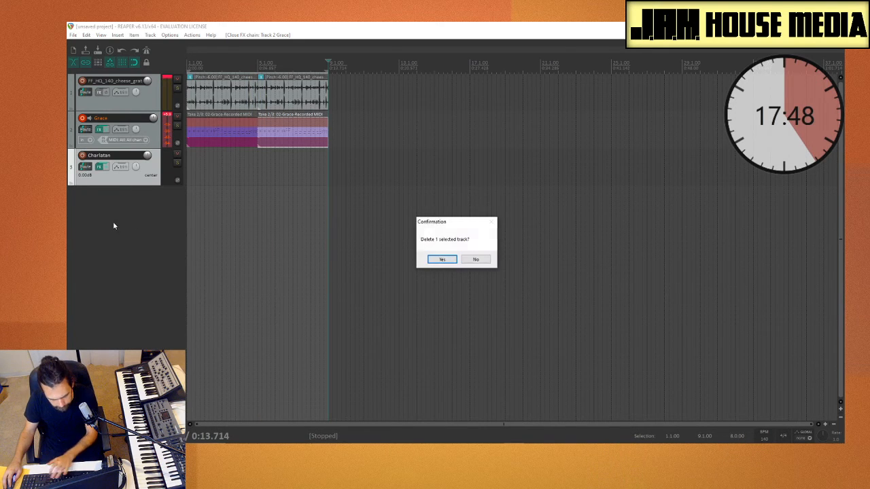
{"action": "left_click", "coordinate": [445, 259]}
{"action": "right_click", "coordinate": [95, 191]}
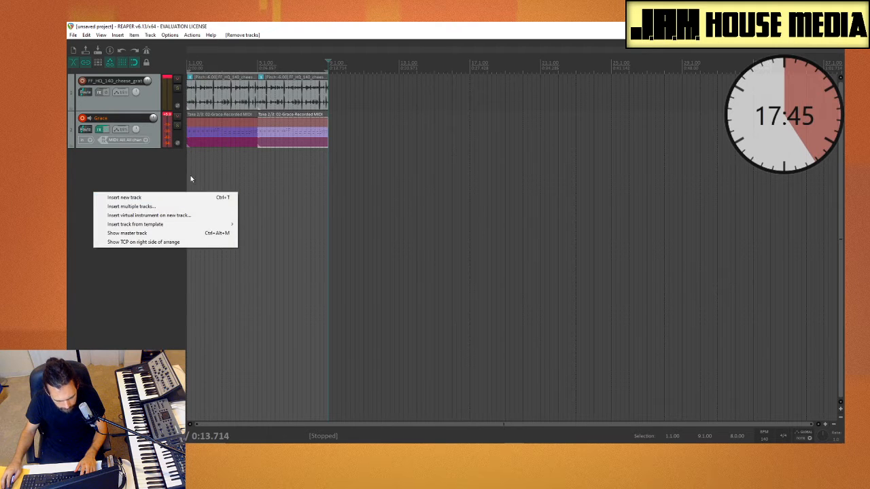
{"action": "left_click", "coordinate": [158, 189]}
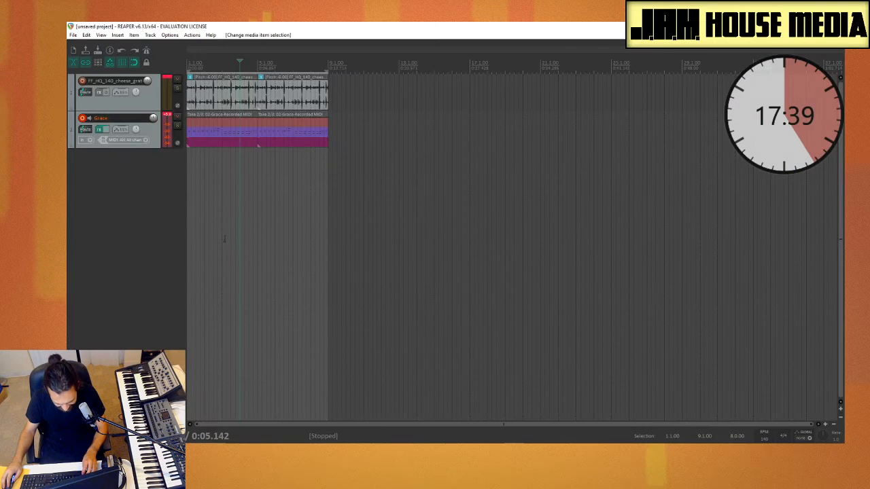
Open the Media Explorer and browse the Splice reorg samples to the Drum Hits\Kick\Medium folder
{"action": "key", "text": "ctrl+alt+x"}
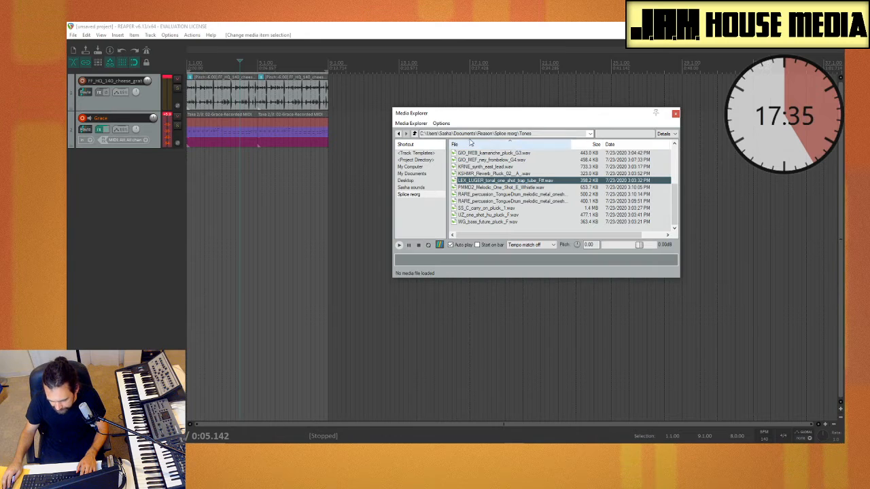
{"action": "left_click", "coordinate": [415, 133]}
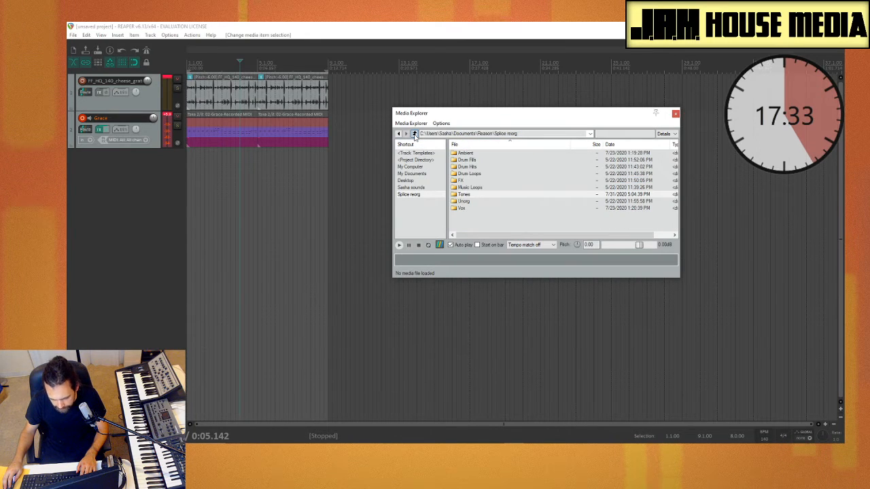
{"action": "double_click", "coordinate": [476, 167]}
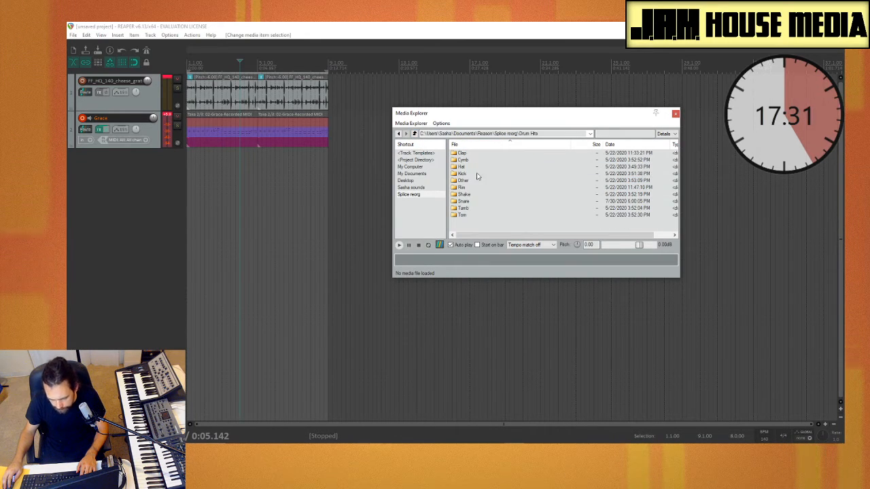
{"action": "double_click", "coordinate": [475, 174]}
{"action": "left_click", "coordinate": [474, 160]}
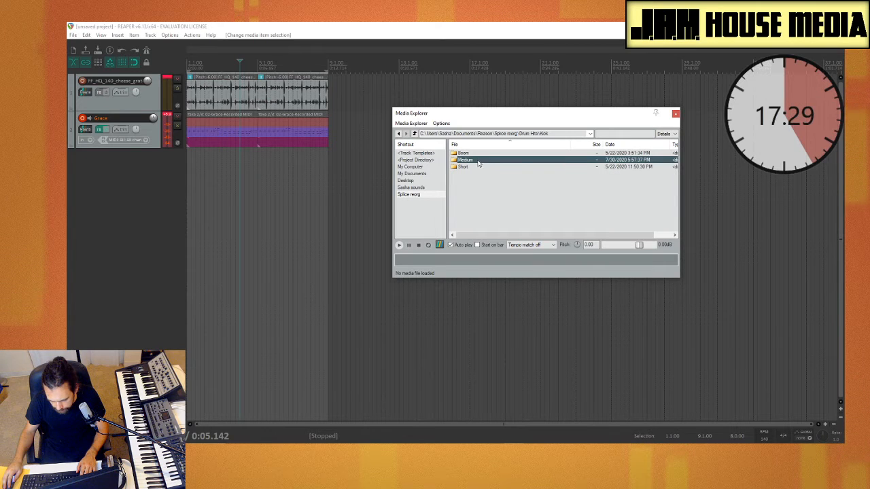
{"action": "double_click", "coordinate": [478, 161]}
Audition the medium kick samples and place DM2_KICK_2.wav on a new track at the project start
{"action": "left_click", "coordinate": [476, 187]}
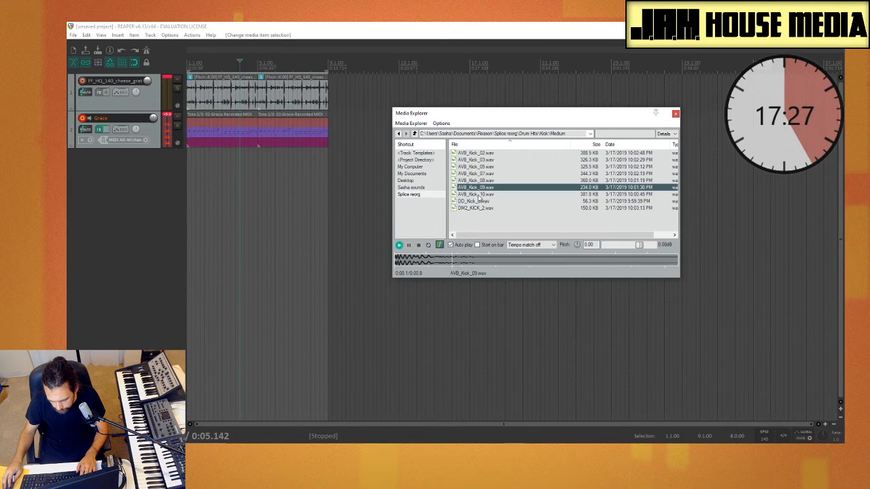
{"action": "left_click", "coordinate": [476, 195]}
{"action": "left_click", "coordinate": [476, 208]}
{"action": "left_click", "coordinate": [477, 202]}
{"action": "left_click", "coordinate": [476, 195]}
{"action": "left_click", "coordinate": [479, 208]}
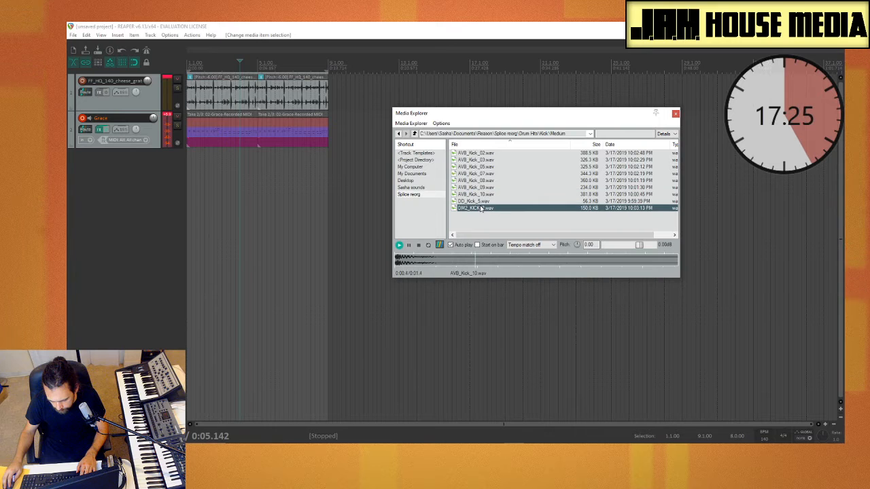
{"action": "left_click_drag", "start_coordinate": [480, 208], "coordinate": [187, 175]}
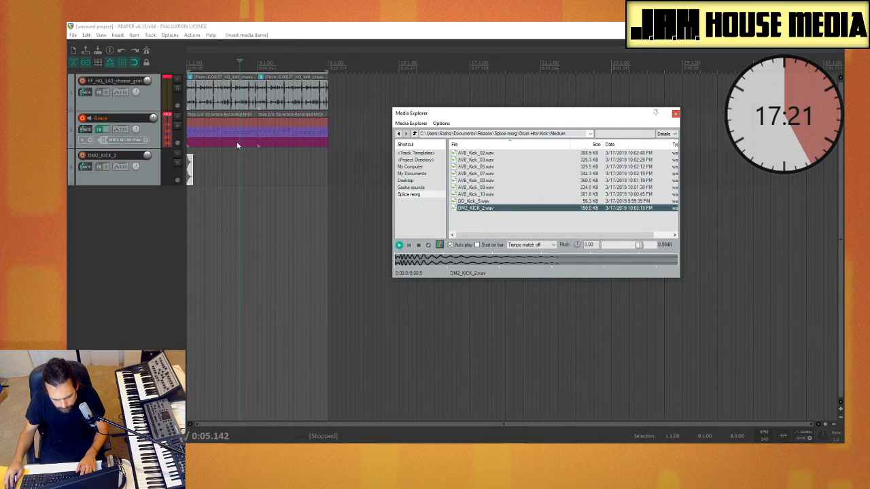
Audition more of the kicks, add DD_Kick_5.wav on a new track at the project start, and mute that track
{"action": "left_click", "coordinate": [502, 168]}
{"action": "left_click", "coordinate": [500, 153]}
{"action": "left_click", "coordinate": [496, 161]}
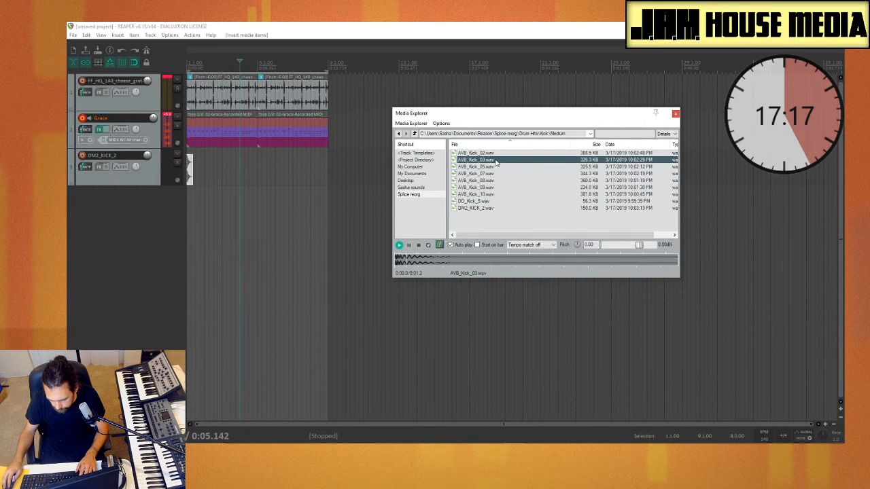
{"action": "left_click", "coordinate": [497, 180]}
{"action": "left_click", "coordinate": [496, 188]}
{"action": "left_click", "coordinate": [495, 195]}
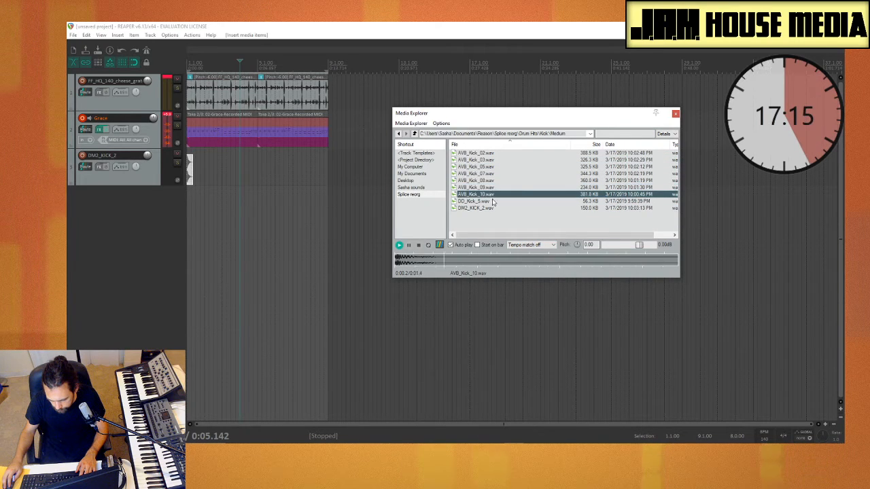
{"action": "left_click", "coordinate": [493, 201]}
{"action": "left_click_drag", "start_coordinate": [493, 203], "coordinate": [187, 220]}
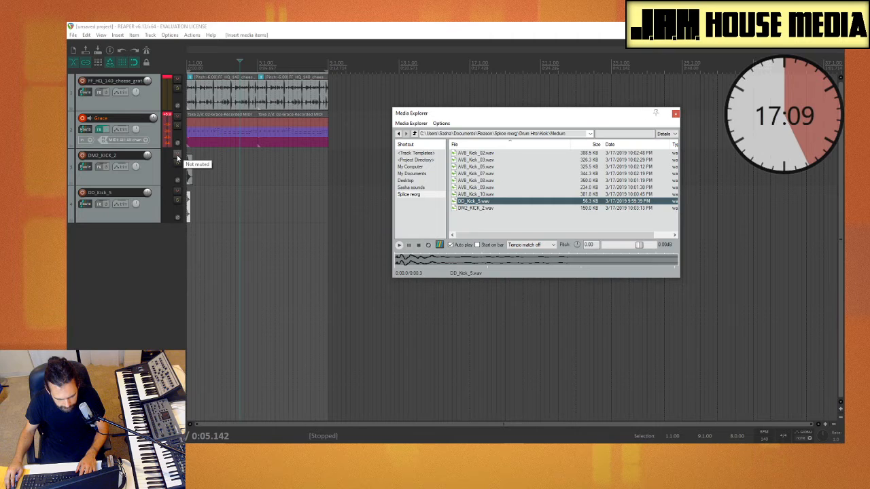
{"action": "left_click", "coordinate": [178, 191]}
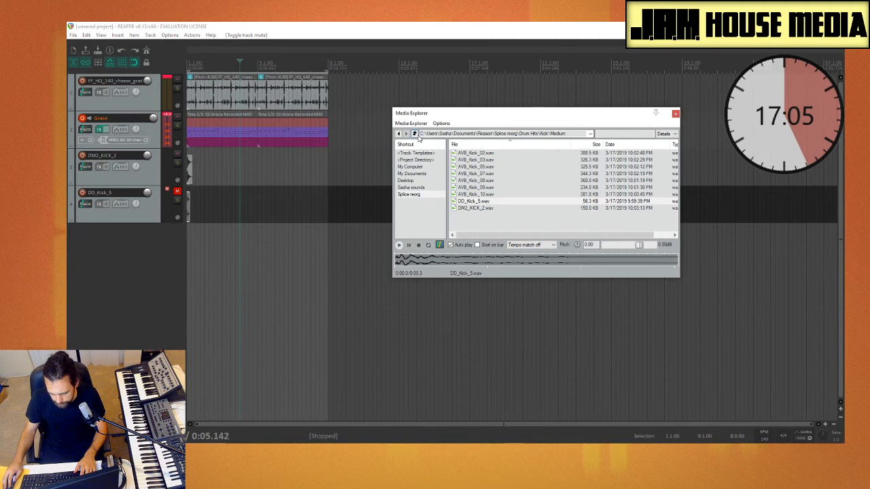
Browse back up to Drum Hits and open the Snare folder
{"action": "key", "text": "BackSpace"}
{"action": "left_click", "coordinate": [413, 135]}
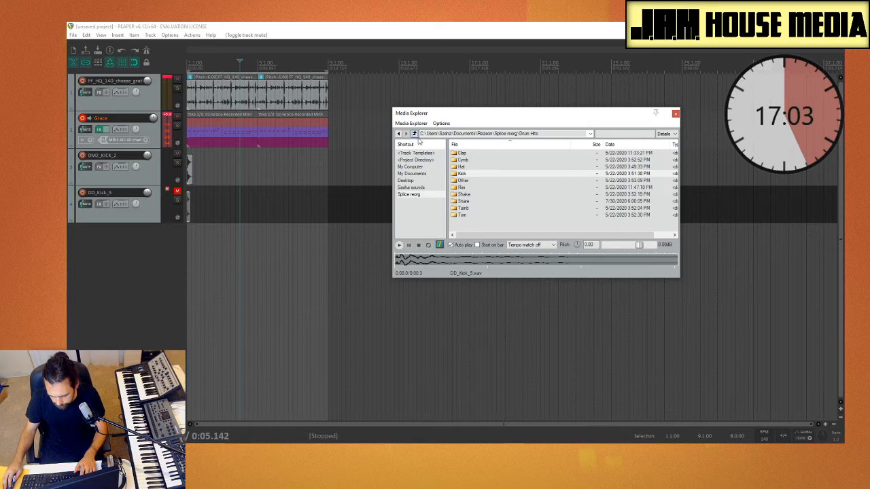
{"action": "double_click", "coordinate": [469, 203]}
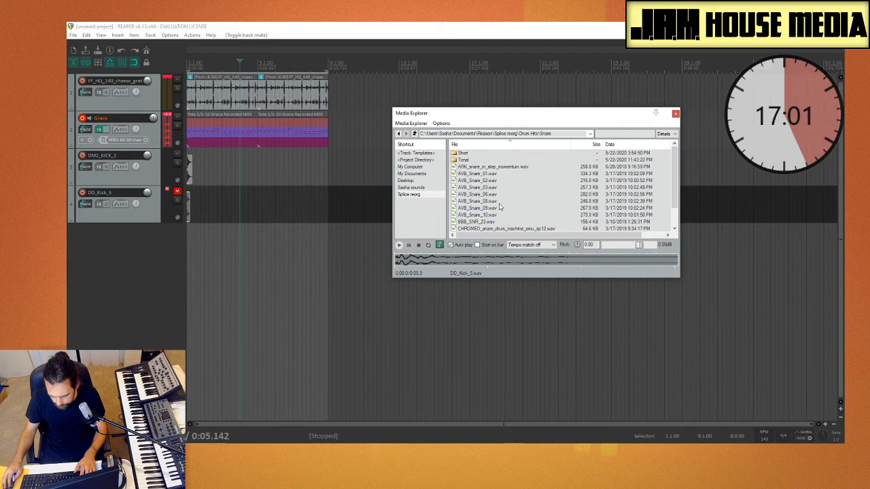
Audition the AVB snare samples and place AVB_Snare_09.wav on a new track within bar 1
{"action": "left_click", "coordinate": [470, 201]}
{"action": "left_click", "coordinate": [490, 215]}
{"action": "key", "text": "Up"}
{"action": "left_click", "coordinate": [491, 214]}
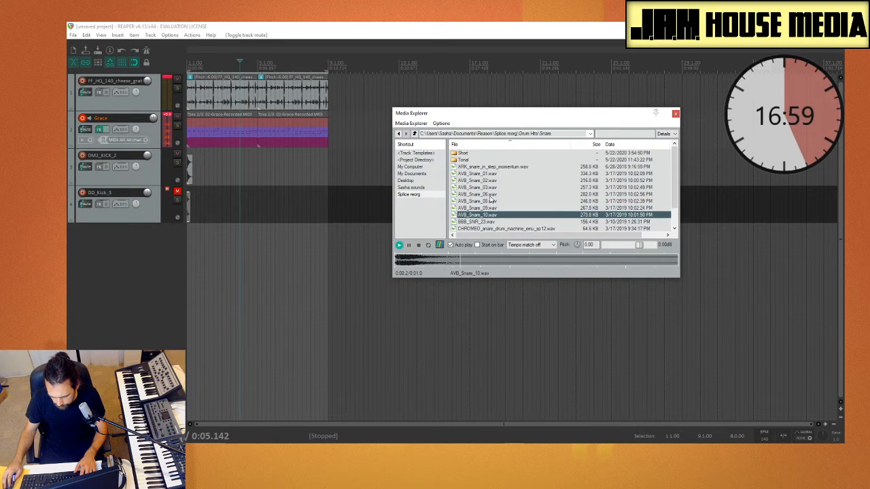
{"action": "left_click", "coordinate": [491, 196]}
{"action": "left_click", "coordinate": [489, 182]}
{"action": "left_click", "coordinate": [490, 193]}
{"action": "left_click", "coordinate": [491, 188]}
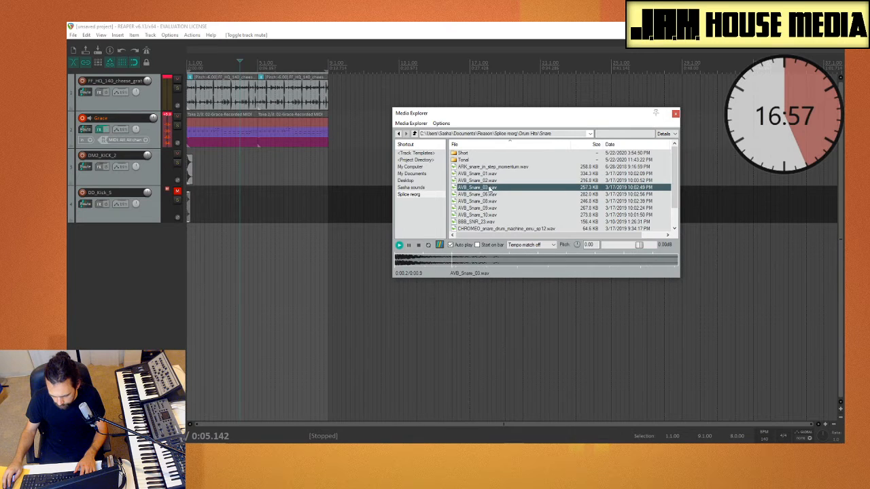
{"action": "left_click", "coordinate": [490, 175]}
{"action": "left_click", "coordinate": [496, 208]}
{"action": "left_click", "coordinate": [497, 215]}
{"action": "left_click", "coordinate": [493, 208]}
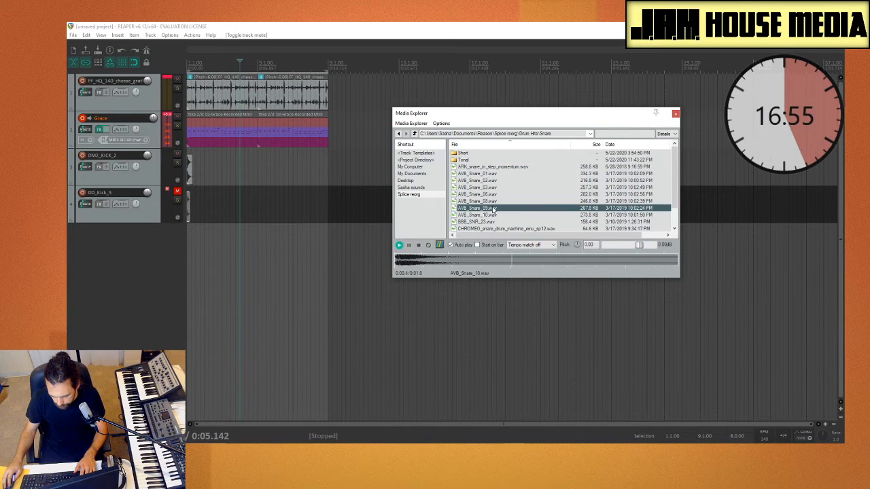
{"action": "left_click_drag", "start_coordinate": [192, 246], "coordinate": [194, 246]}
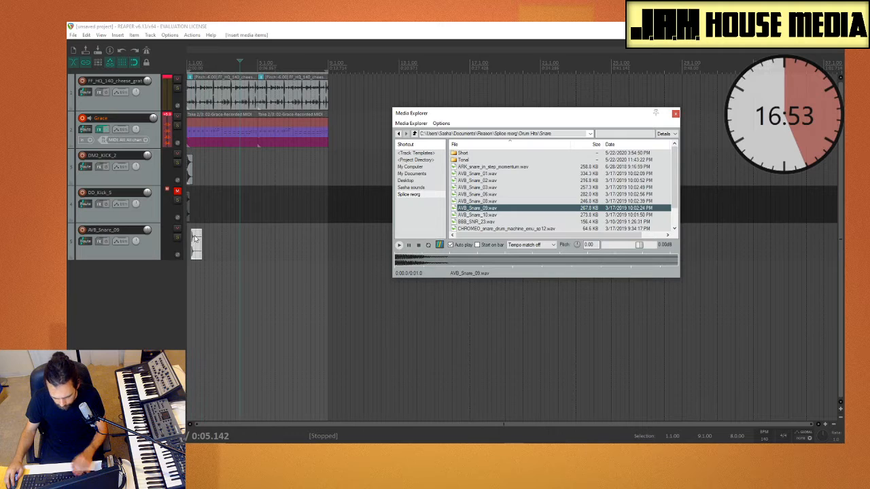
Audition the remaining snares down to FF_HQ_crunchy_tupperware_salt_clap_thick.wav and open the Short snare subfolder
{"action": "scroll", "coordinate": [503, 204], "scroll_direction": "down", "scroll_amount": 1}
{"action": "left_click", "coordinate": [501, 202]}
{"action": "left_click", "coordinate": [504, 208]}
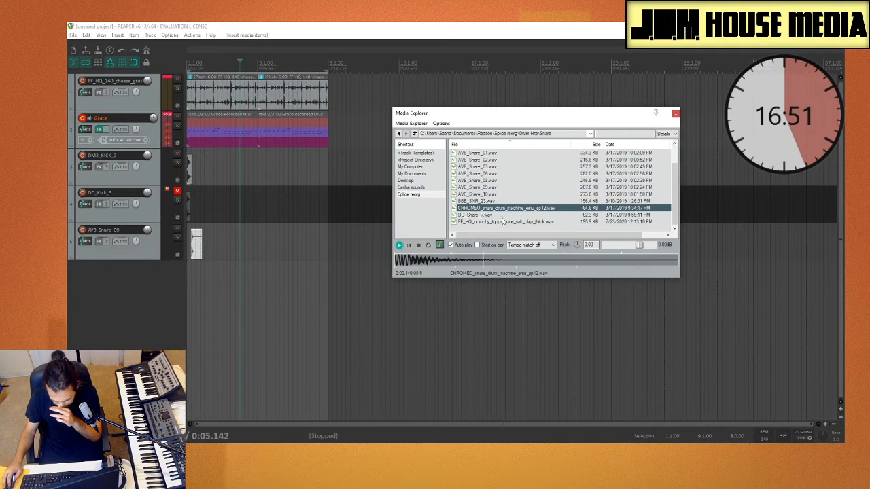
{"action": "left_click", "coordinate": [504, 215]}
{"action": "left_click", "coordinate": [503, 223]}
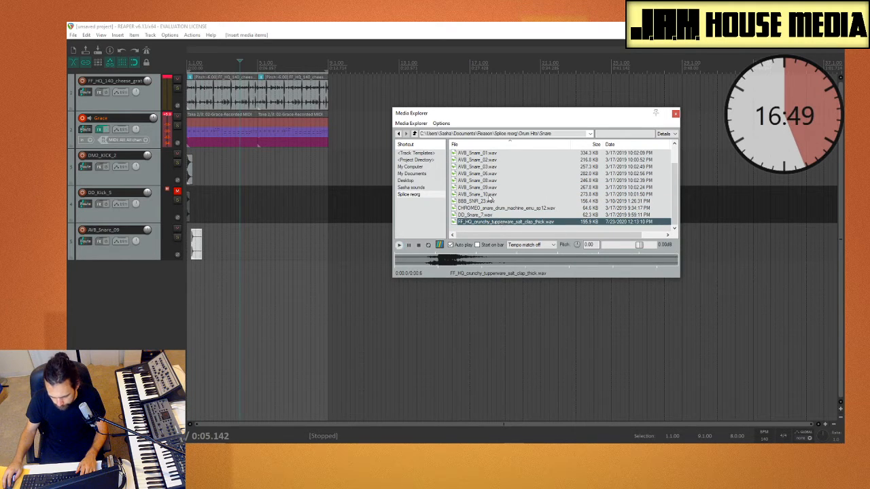
{"action": "scroll", "coordinate": [494, 174], "scroll_direction": "up", "scroll_amount": 1}
{"action": "double_click", "coordinate": [480, 156]}
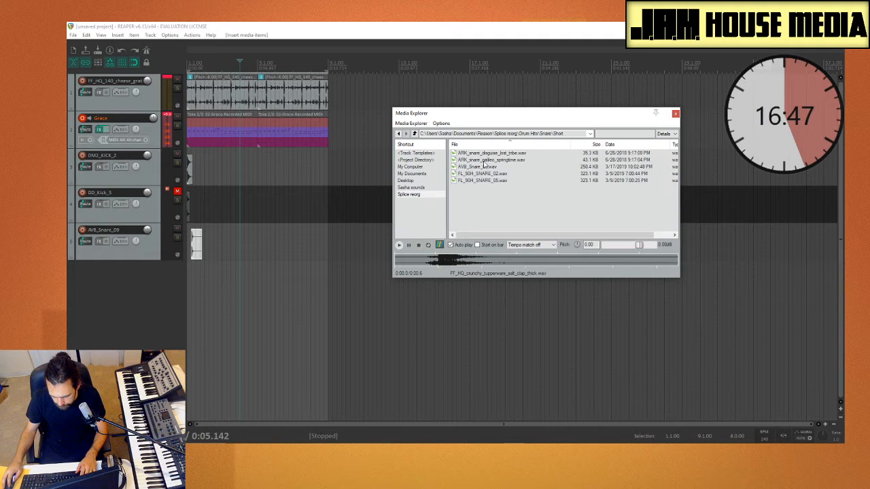
Audition the short snares, add ARK_snare_disguise_lost_tribe.wav on a new track, and mute the AVB_Snare_09 track
{"action": "left_click", "coordinate": [488, 175]}
{"action": "left_click", "coordinate": [488, 180]}
{"action": "left_click", "coordinate": [487, 168]}
{"action": "left_click", "coordinate": [489, 160]}
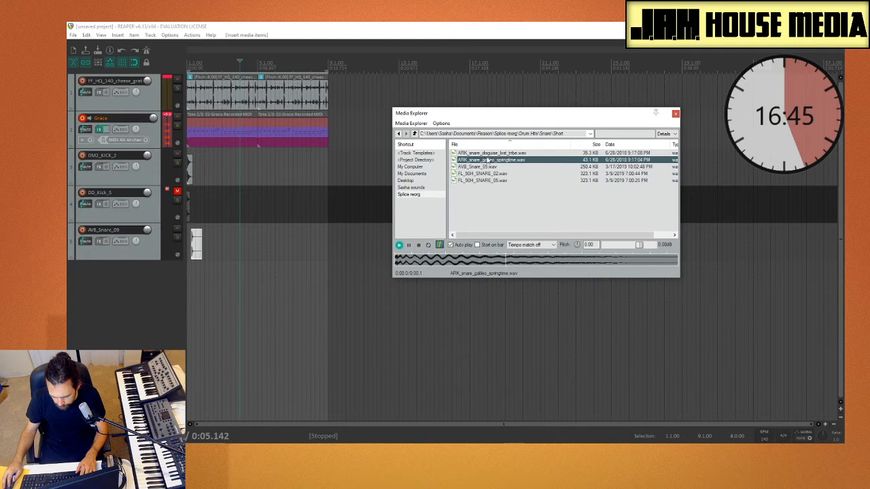
{"action": "left_click", "coordinate": [489, 154]}
{"action": "left_click", "coordinate": [491, 168]}
{"action": "left_click", "coordinate": [493, 174]}
{"action": "left_click", "coordinate": [488, 155]}
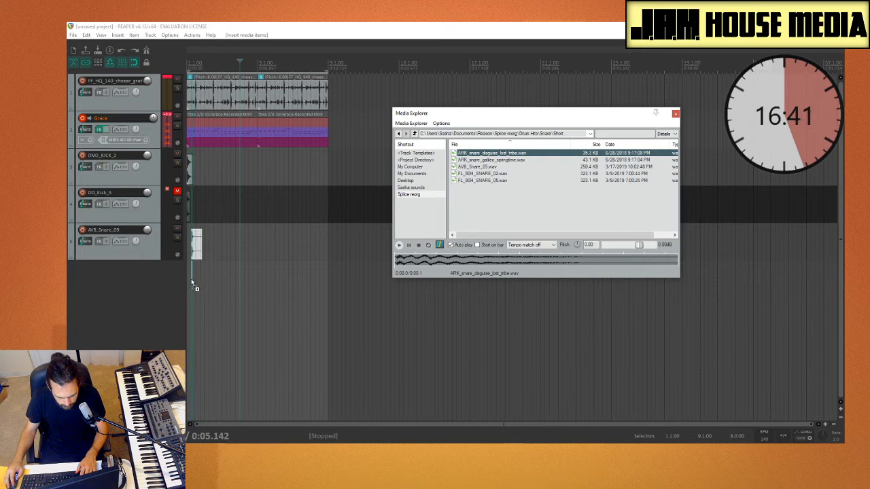
{"action": "left_click_drag", "start_coordinate": [192, 284], "coordinate": [193, 285]}
{"action": "left_click", "coordinate": [177, 229]}
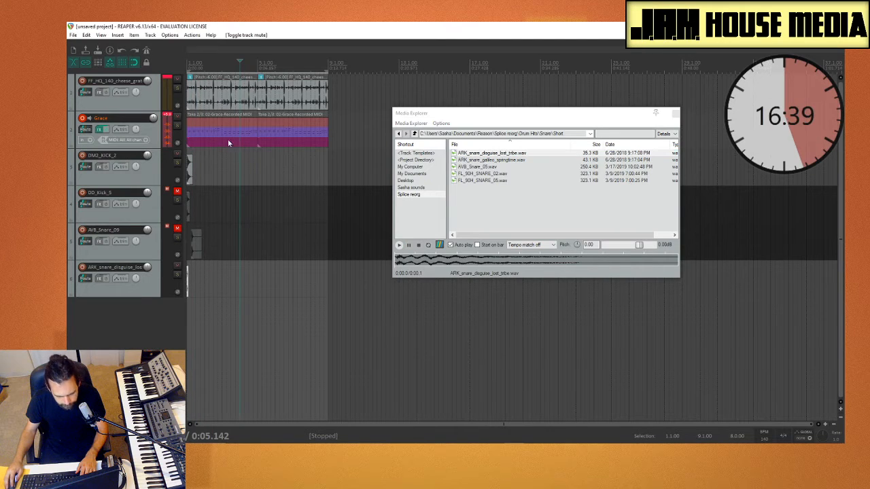
Move the ARK_snare_disguise hit from the project start to beat 3 of bar 1 and play it back
{"action": "scroll", "coordinate": [288, 287], "scroll_direction": "up", "scroll_amount": 4}
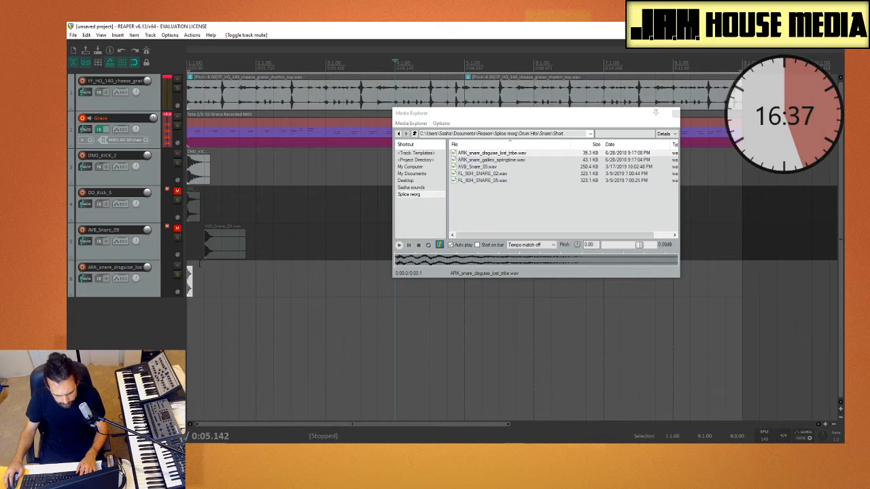
{"action": "left_click_drag", "start_coordinate": [189, 284], "coordinate": [207, 285]}
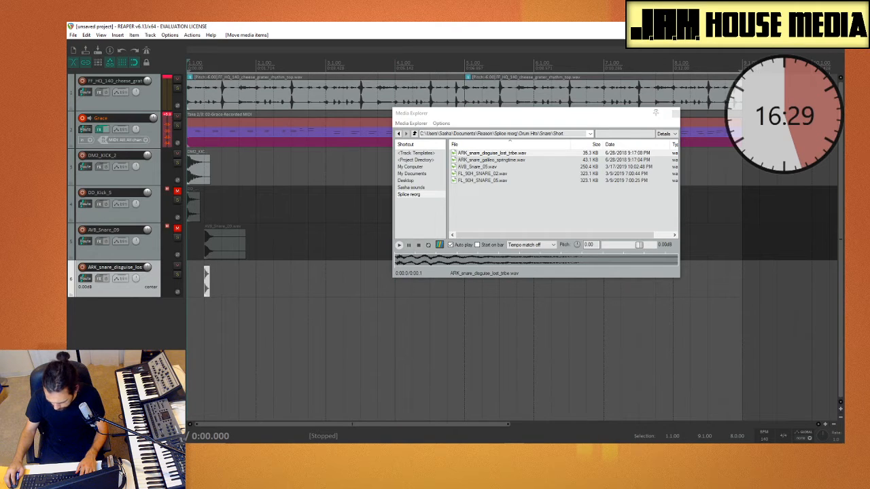
{"action": "key", "text": "space"}
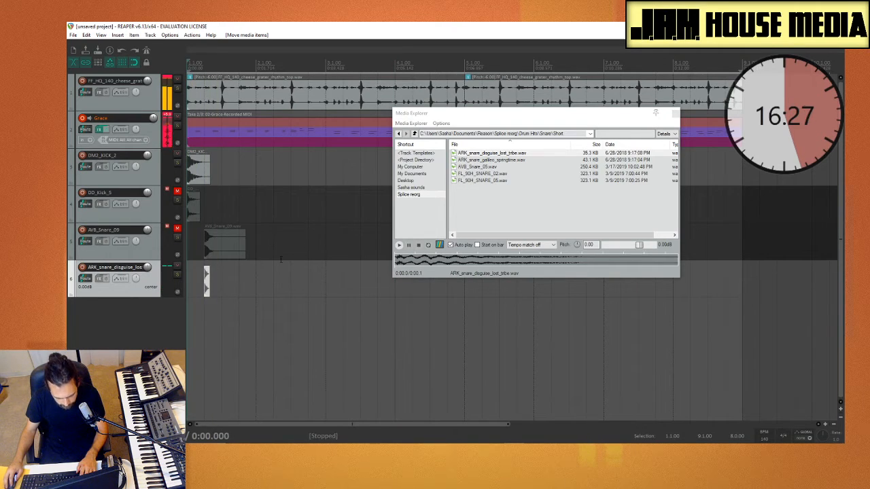
{"action": "left_click", "coordinate": [274, 255]}
{"action": "left_click_drag", "start_coordinate": [207, 286], "coordinate": [224, 281]}
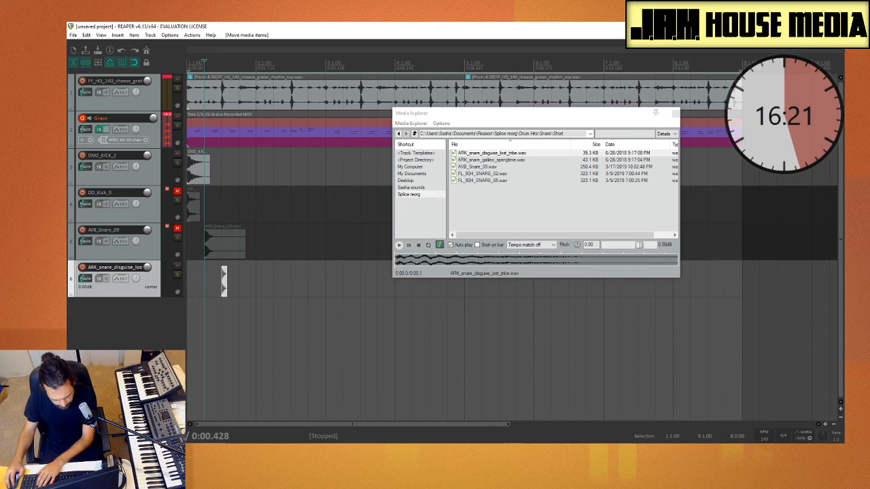
{"action": "key", "text": "space"}
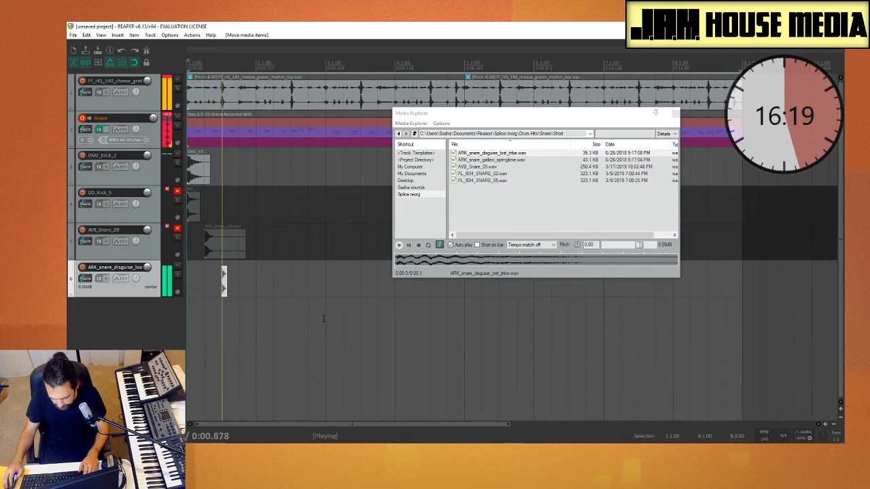
{"action": "key", "text": "space"}
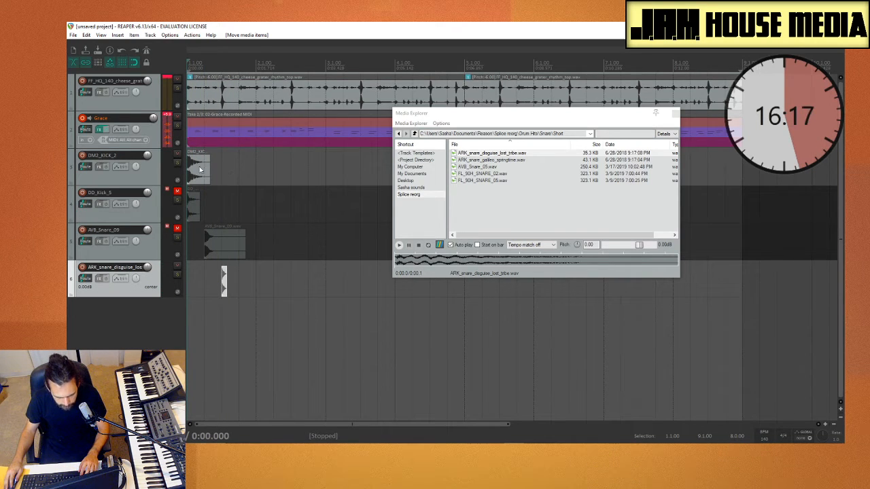
Copy the DM2_KICK_2 hit to the start of bar 2 and place a shortened copy directly before it, auditioning from the start
{"action": "left_click_drag", "start_coordinate": [197, 175], "coordinate": [247, 174]}
{"action": "left_click", "coordinate": [271, 196]}
{"action": "left_click", "coordinate": [264, 171]}
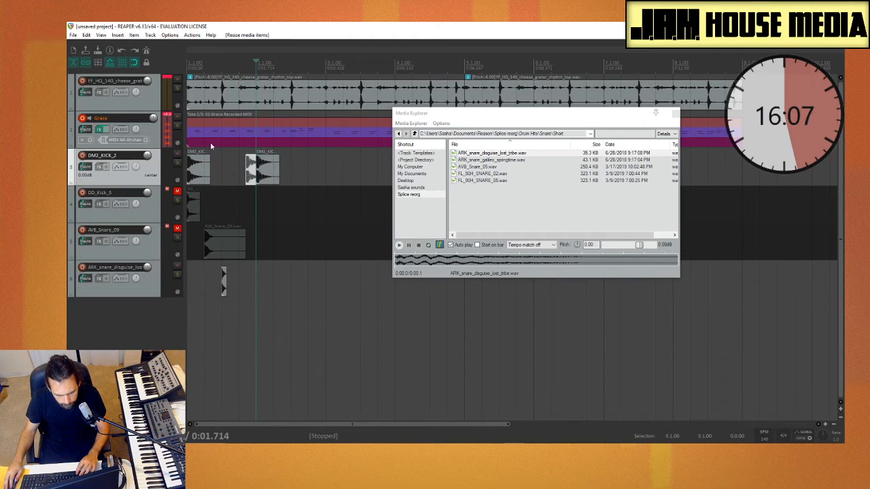
{"action": "scroll", "coordinate": [230, 180], "scroll_direction": "up", "scroll_amount": 1}
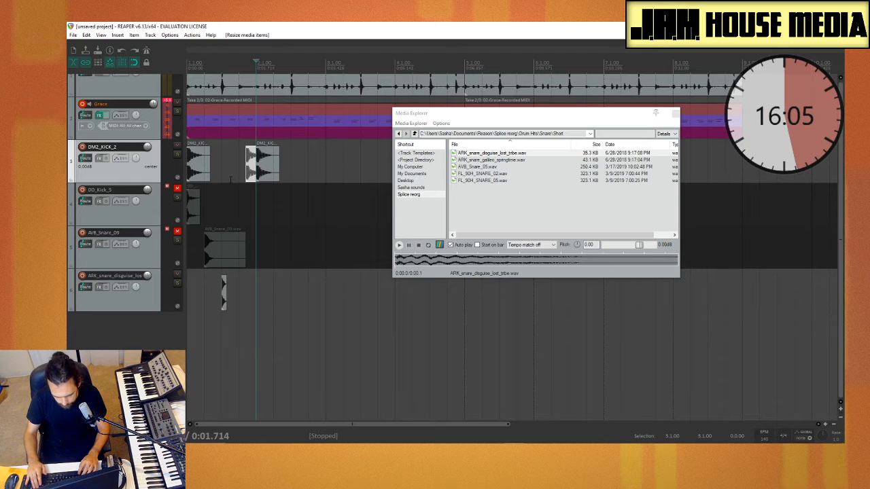
{"action": "key", "text": "Home"}
{"action": "key", "text": "space"}
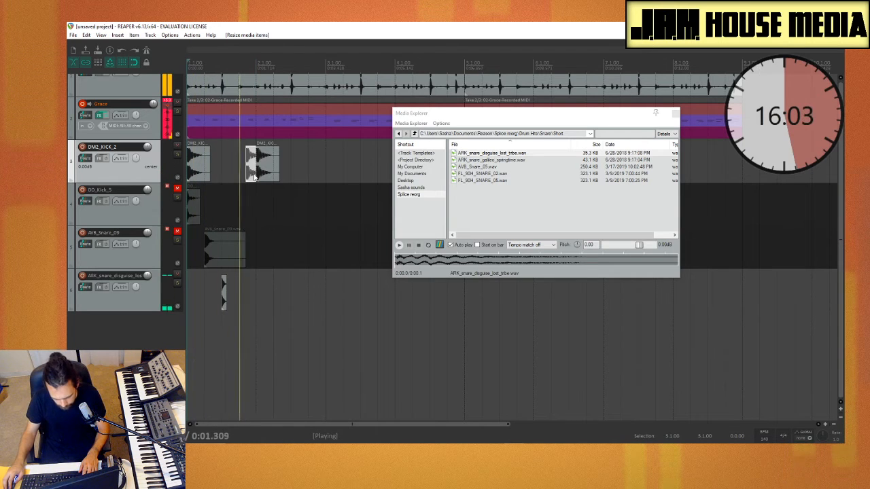
{"action": "key", "text": "space"}
Try to shift the shortened DM2_KICK_2 hit slightly later, towards the start of bar 2
{"action": "left_click", "coordinate": [306, 196]}
{"action": "scroll", "coordinate": [224, 194], "scroll_direction": "up", "scroll_amount": 2}
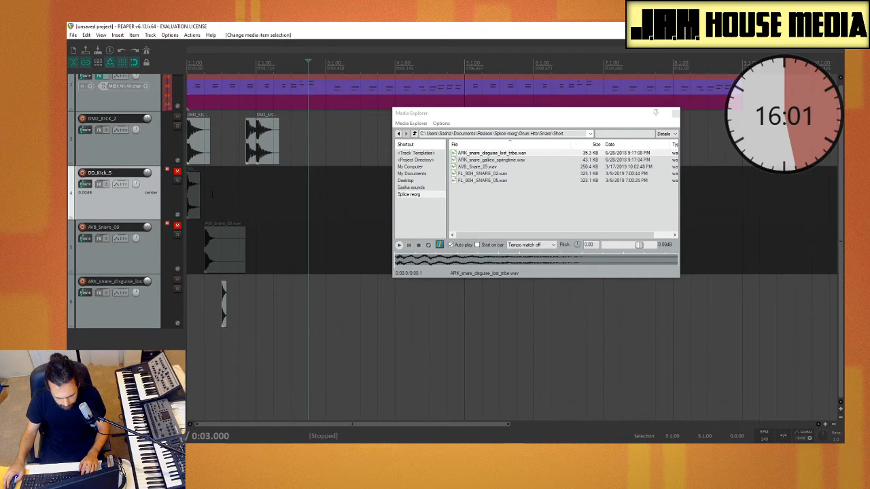
{"action": "scroll", "coordinate": [218, 193], "scroll_direction": "up", "scroll_amount": 4}
{"action": "scroll", "coordinate": [218, 193], "scroll_direction": "up", "scroll_amount": 2}
{"action": "left_click", "coordinate": [289, 145]}
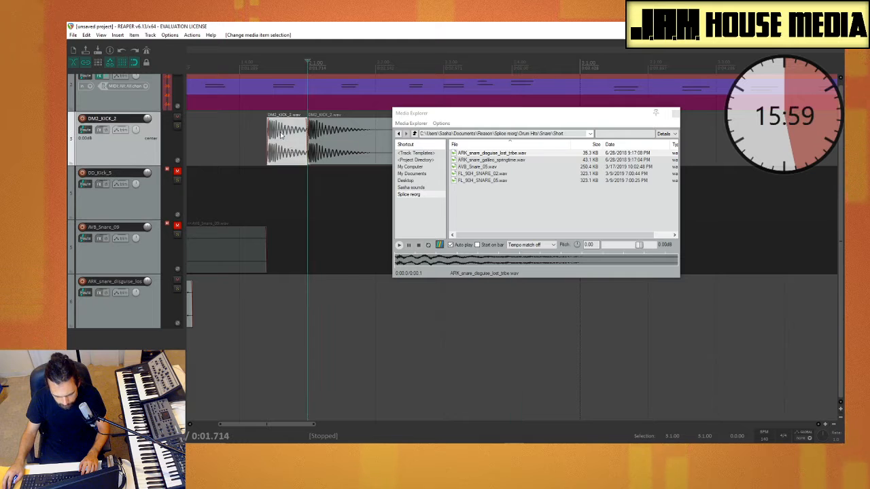
{"action": "left_click_drag", "start_coordinate": [286, 135], "coordinate": [305, 144]}
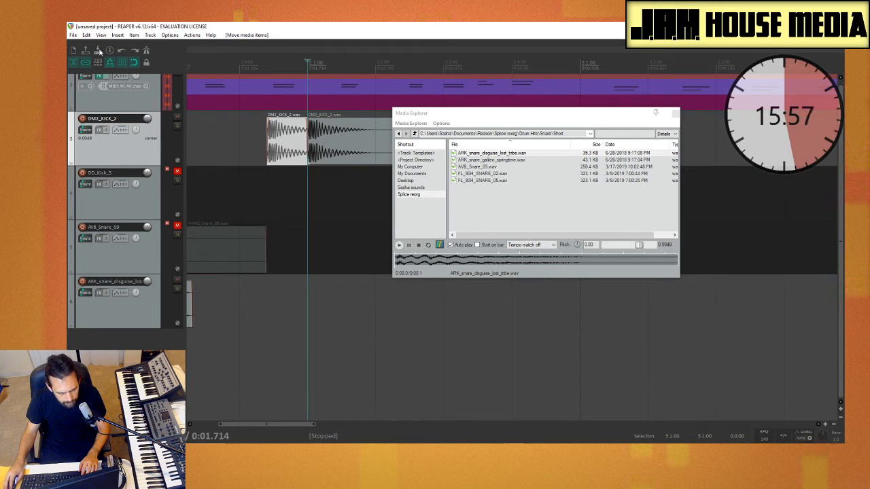
Set the grid line spacing to Frame
{"action": "right_click", "coordinate": [123, 62]}
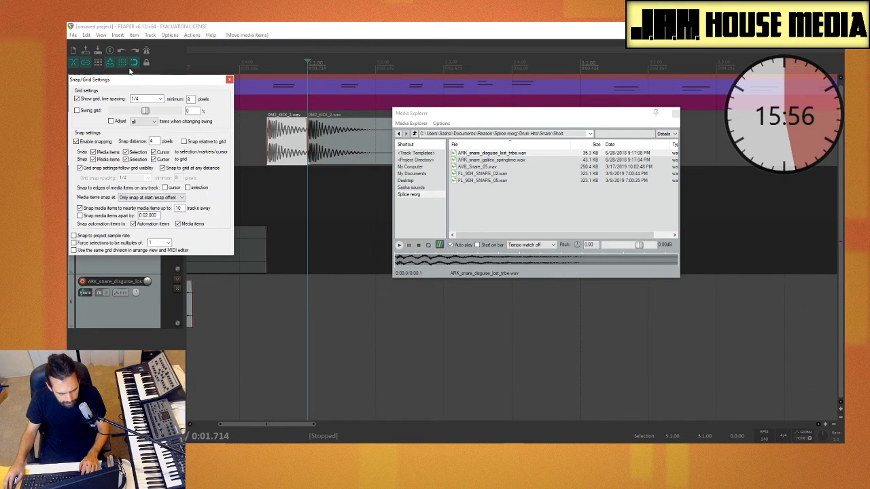
{"action": "left_click", "coordinate": [151, 99]}
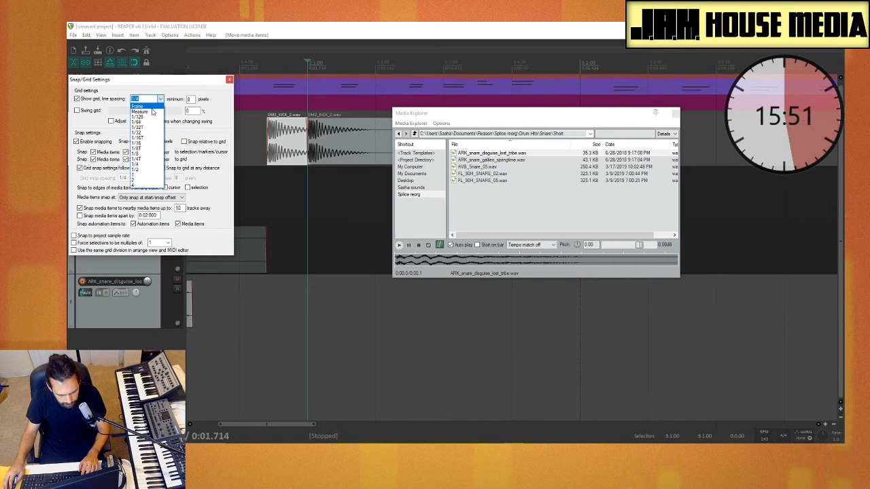
{"action": "left_click", "coordinate": [152, 108]}
{"action": "left_click", "coordinate": [229, 79]}
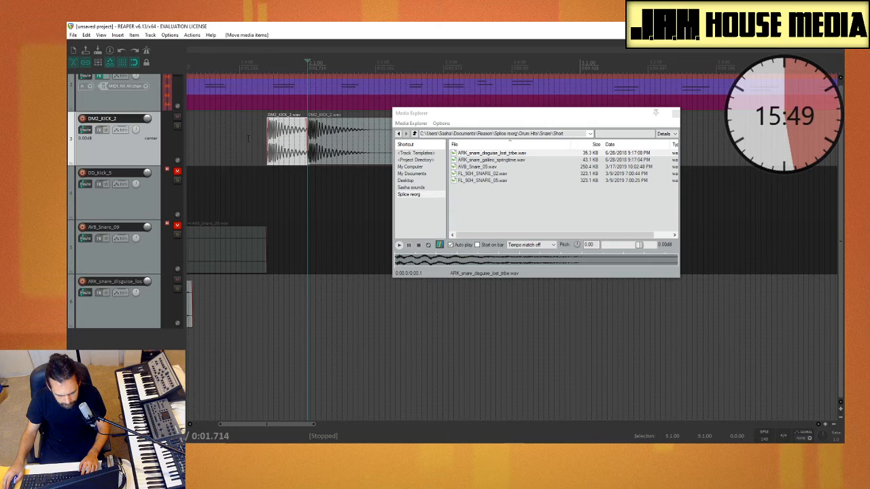
{"action": "scroll", "coordinate": [248, 138], "scroll_direction": "down", "scroll_amount": 8}
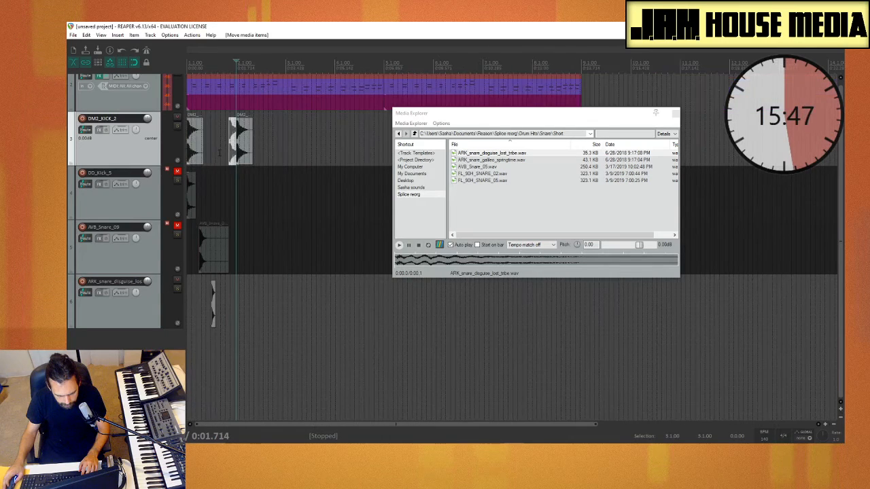
{"action": "scroll", "coordinate": [220, 152], "scroll_direction": "up", "scroll_amount": 6}
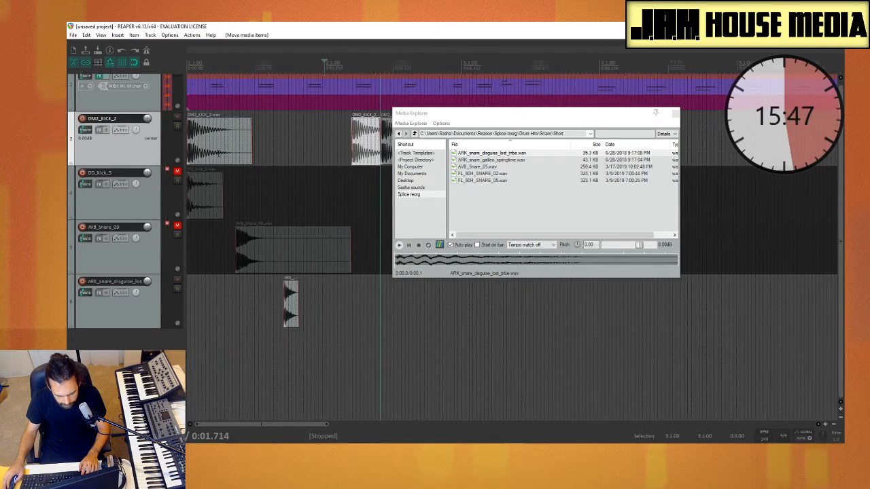
Set the minimum grid line spacing to 16 pixels and close the Media Explorer
{"action": "right_click", "coordinate": [124, 66]}
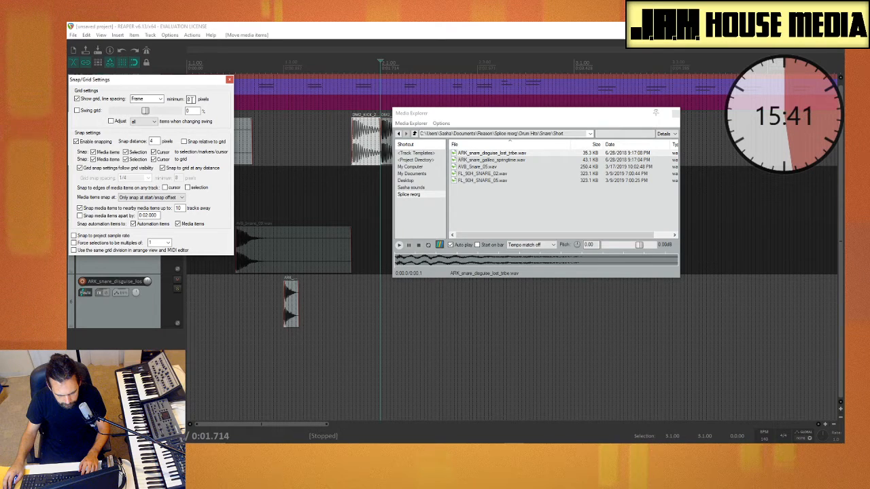
{"action": "type", "text": "4"}
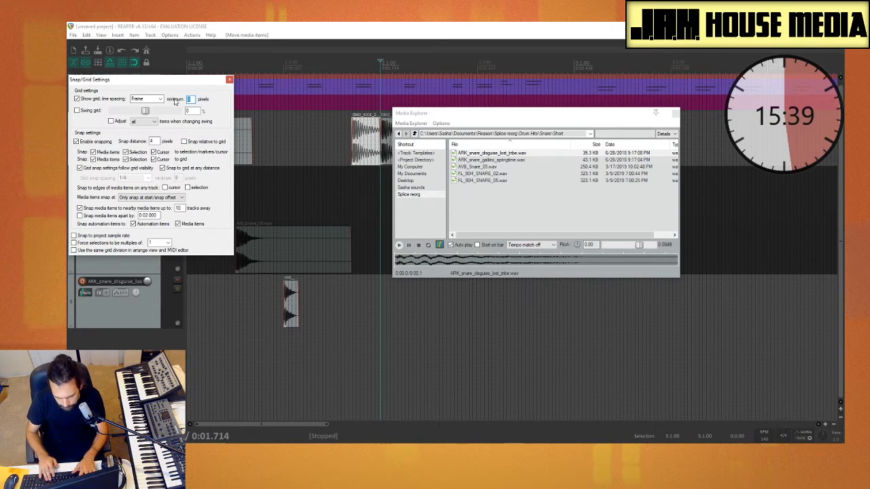
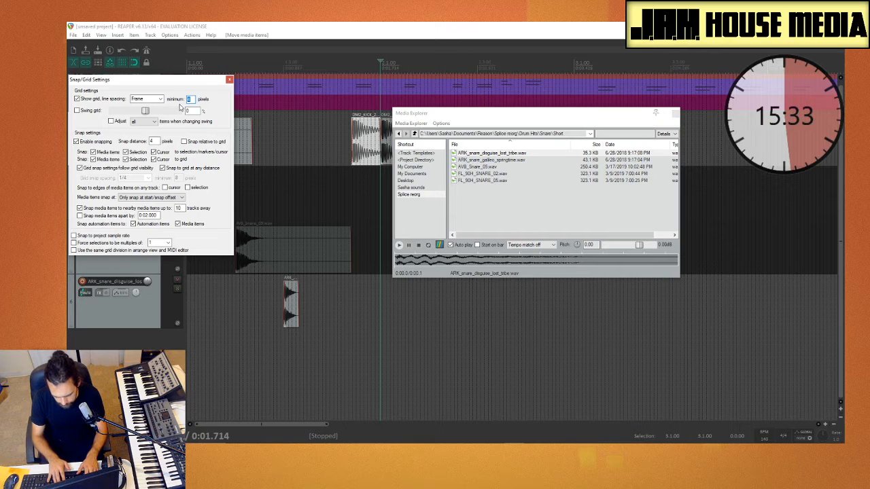
{"action": "type", "text": "16"}
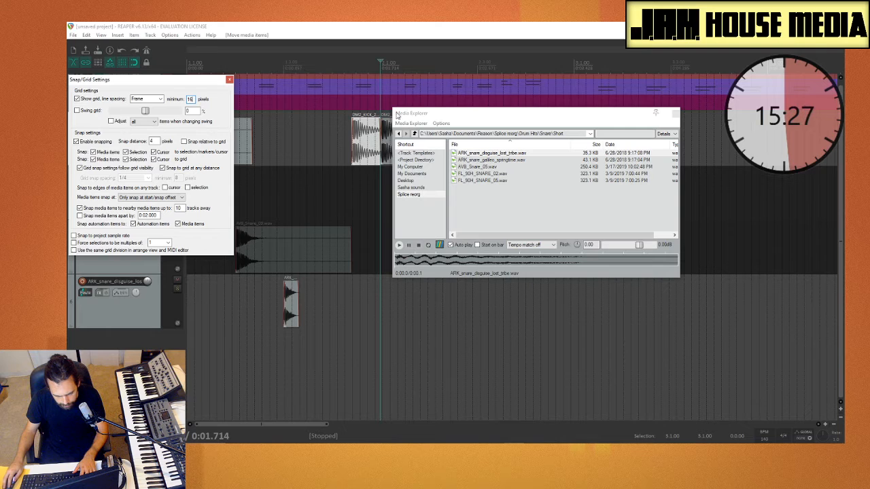
{"action": "left_click", "coordinate": [674, 113]}
{"action": "key", "text": "Escape"}
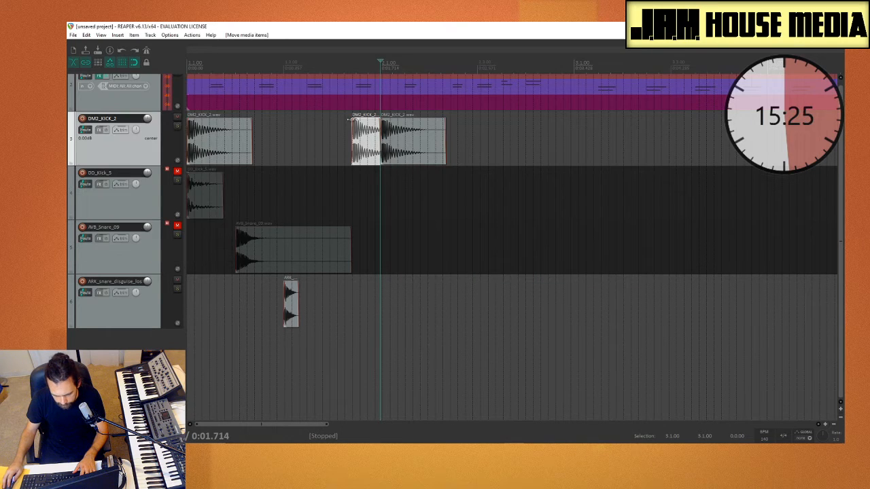
Move the shortened kick slightly later, trim its end to meet the kick at bar 2, and audition it
{"action": "left_click_drag", "start_coordinate": [366, 144], "coordinate": [387, 143]}
{"action": "left_click", "coordinate": [396, 132]}
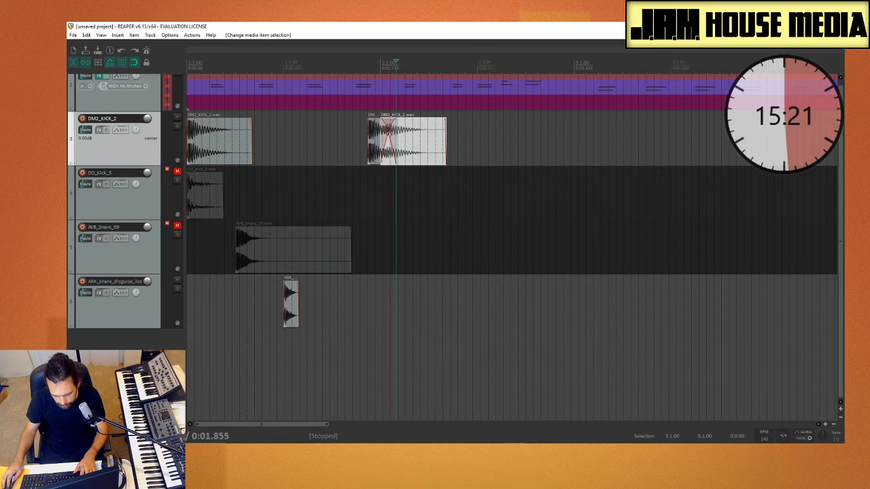
{"action": "left_click", "coordinate": [376, 136]}
{"action": "left_click_drag", "start_coordinate": [394, 135], "coordinate": [380, 137]}
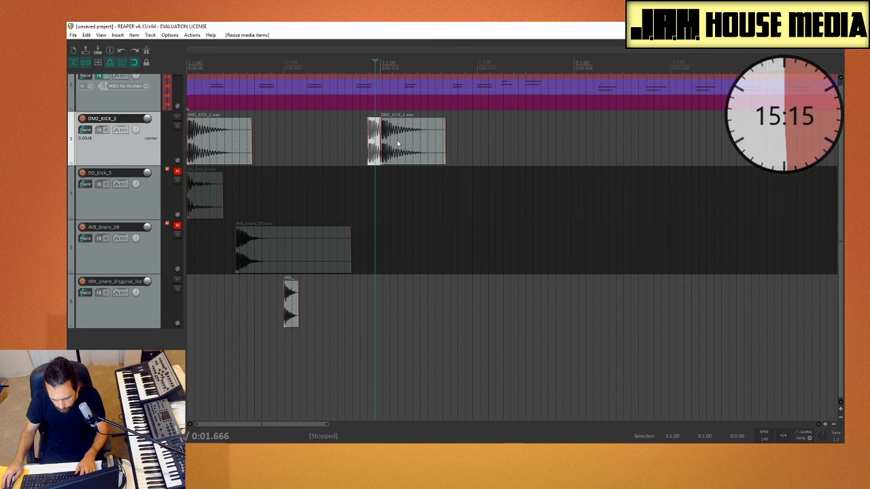
{"action": "key", "text": "space"}
{"action": "key", "text": "space"}
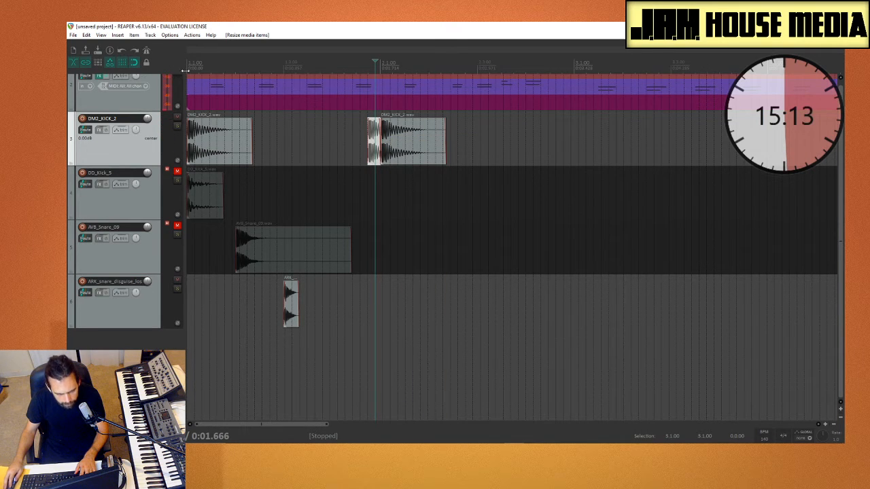
Play the beat from the project start, and extend the shortened kick so it begins slightly earlier and still ends at bar 2
{"action": "key", "text": "Home"}
{"action": "key", "text": "space"}
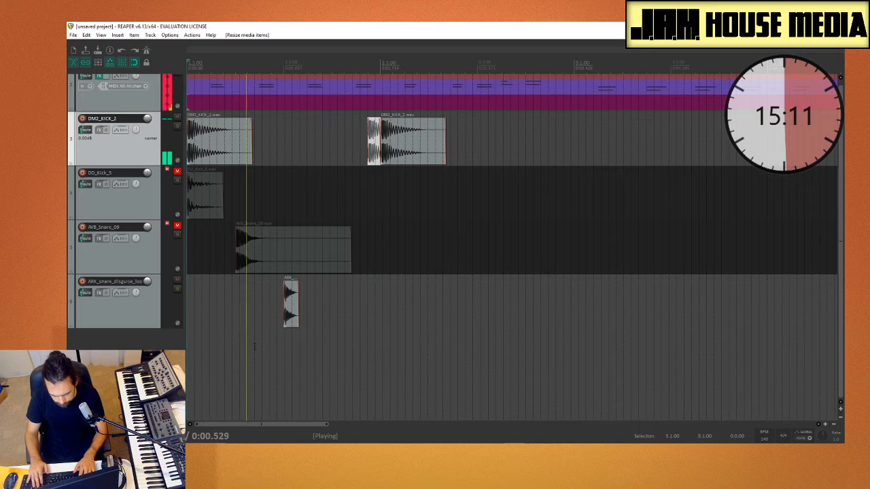
{"action": "key", "text": "space"}
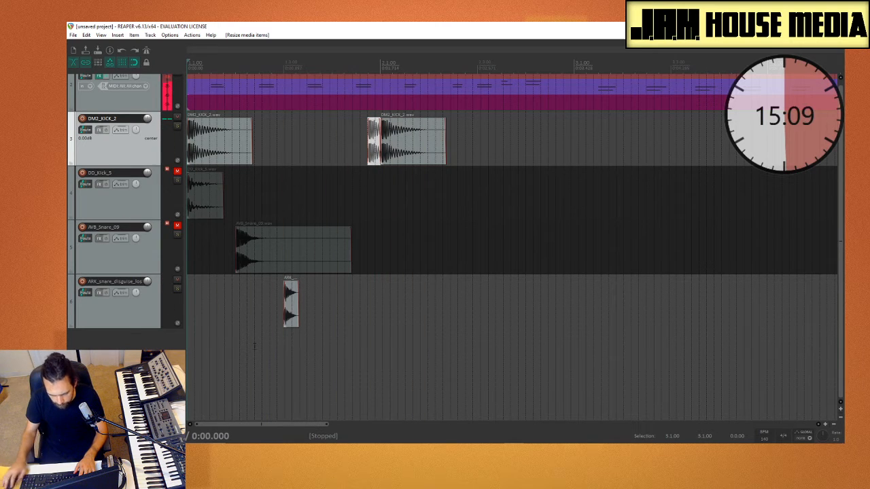
{"action": "mouse_move", "coordinate": [375, 163]}
{"action": "left_mouse_down"}
{"action": "mouse_move", "coordinate": [367, 161]}
{"action": "mouse_move", "coordinate": [379, 150]}
{"action": "left_mouse_up"}
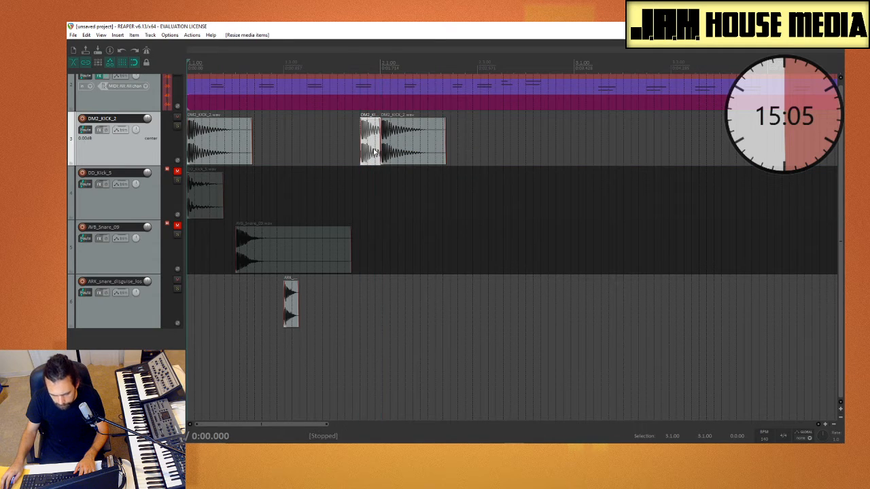
{"action": "key", "text": "space"}
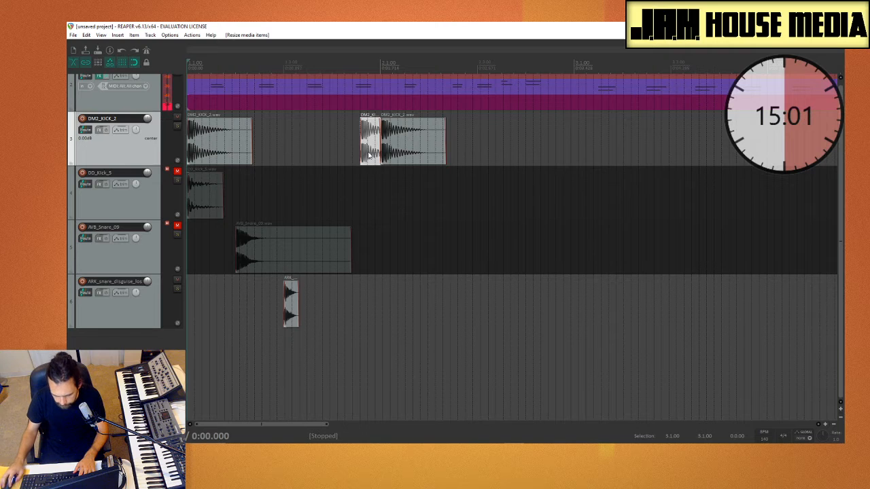
Move the shortened kick slightly earlier, leaving a small gap before the bar 2 kick, and play from the start
{"action": "left_click", "coordinate": [369, 155]}
{"action": "left_click_drag", "start_coordinate": [372, 160], "coordinate": [363, 163]}
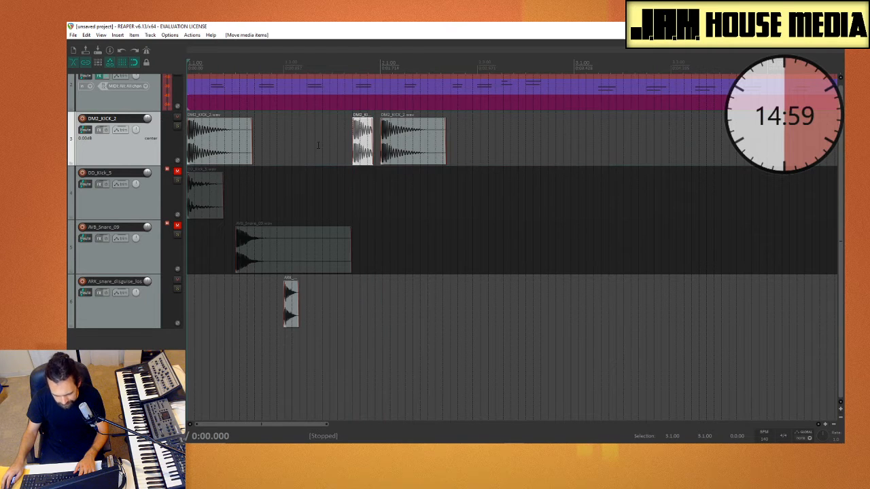
{"action": "key", "text": "space"}
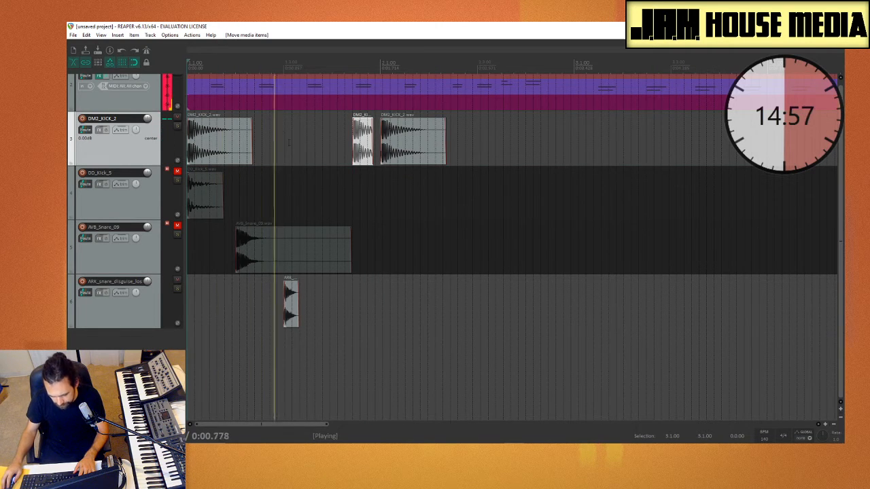
{"action": "key", "text": "space"}
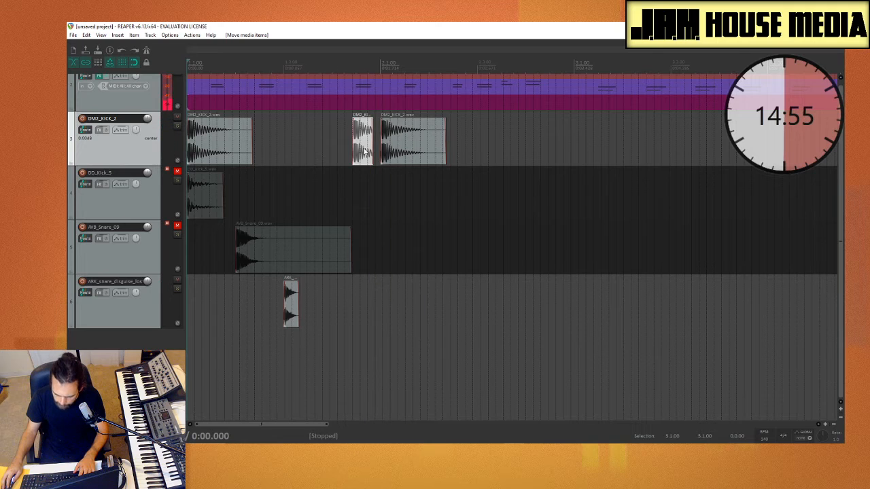
Set the grid line spacing to 1/8T
{"action": "right_click", "coordinate": [125, 65]}
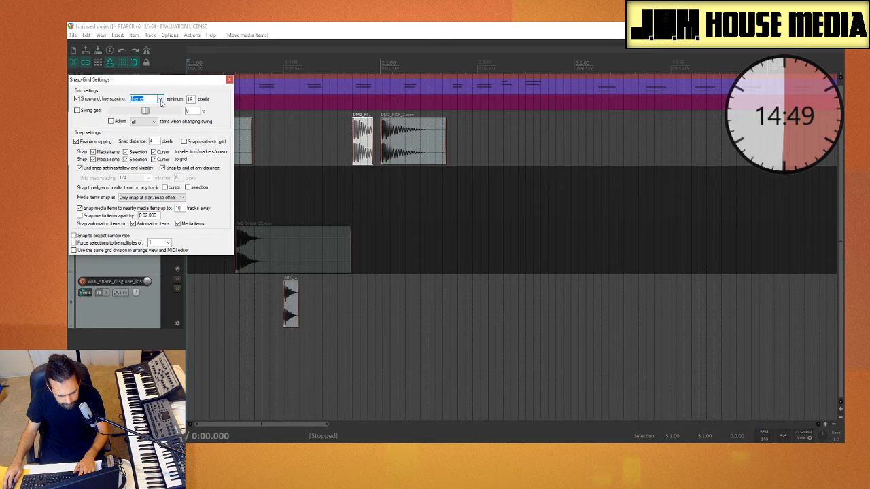
{"action": "left_click", "coordinate": [161, 100]}
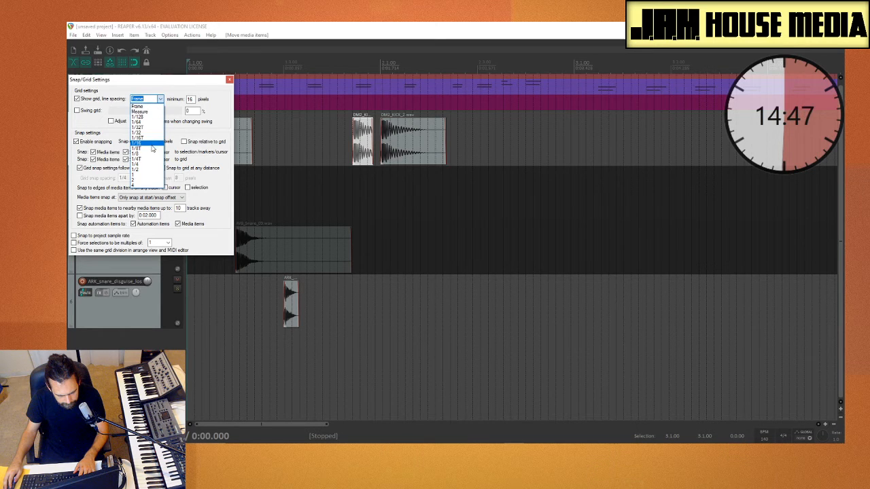
{"action": "left_click", "coordinate": [153, 150]}
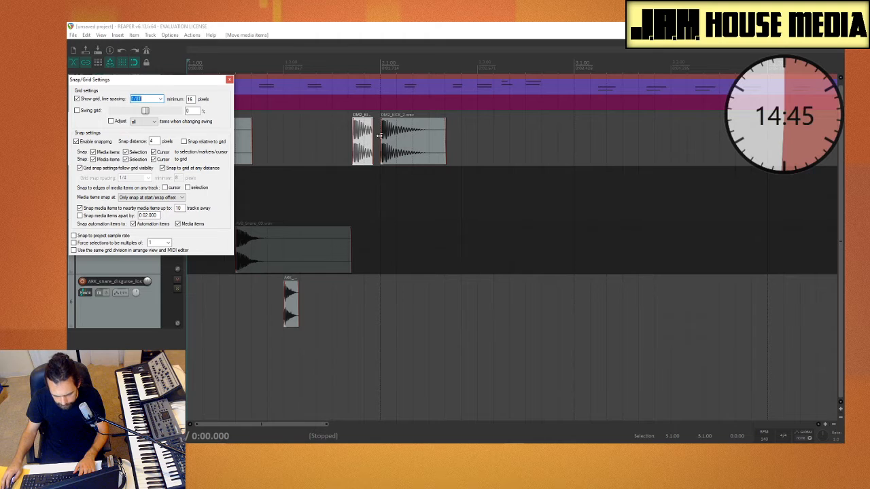
Shorten the kick before bar 2 further so it fills the last gap up to the bar 2 kick, and play from the start
{"action": "left_click_drag", "start_coordinate": [357, 141], "coordinate": [380, 133]}
{"action": "key", "text": "space"}
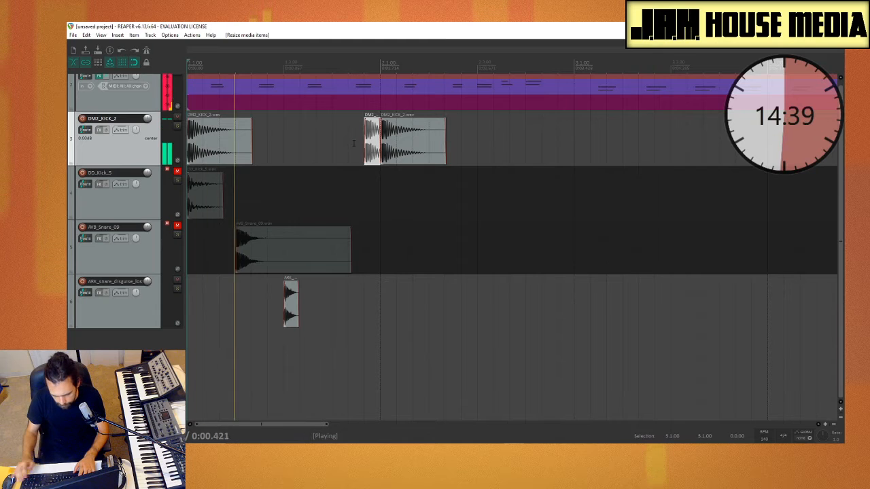
{"action": "key", "text": "space"}
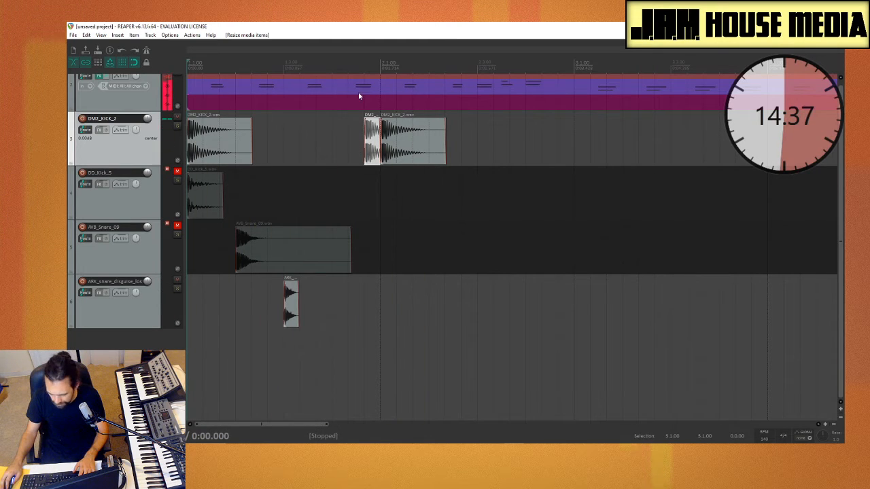
Delete the kick at bar 2 and the shortened kick just before it
{"action": "left_click", "coordinate": [410, 142]}
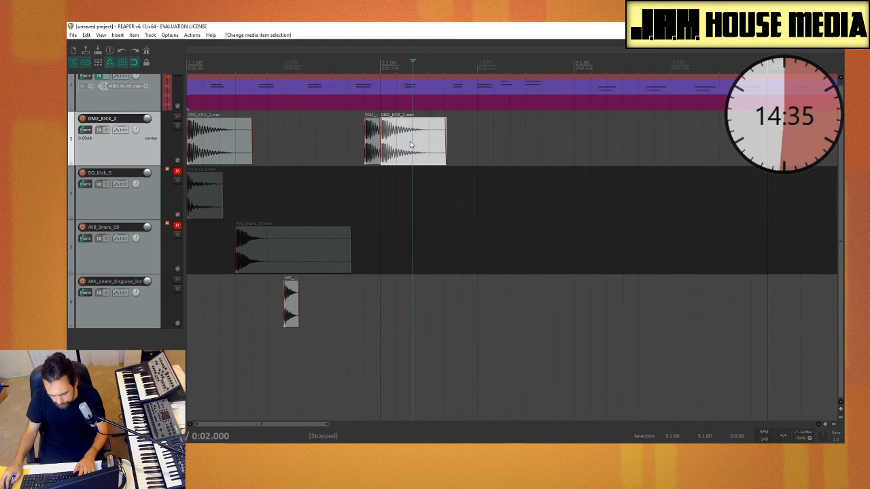
{"action": "key", "text": "Delete"}
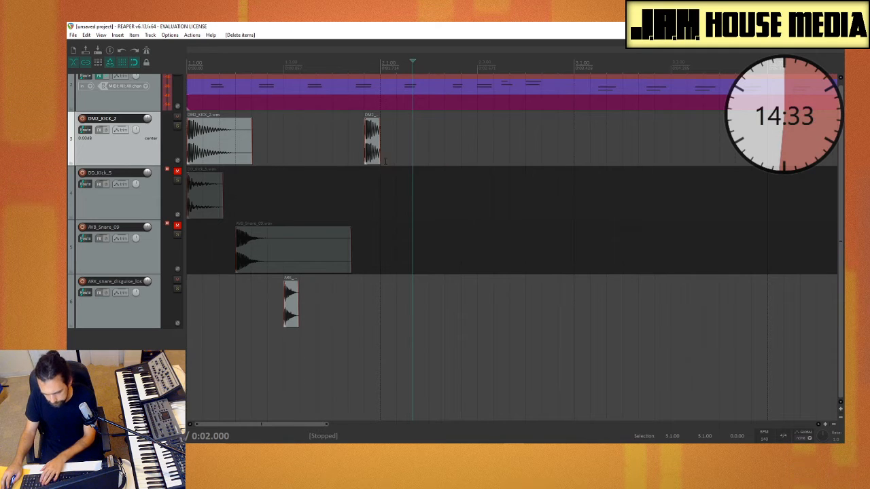
{"action": "left_click", "coordinate": [371, 143]}
{"action": "key", "text": "Delete"}
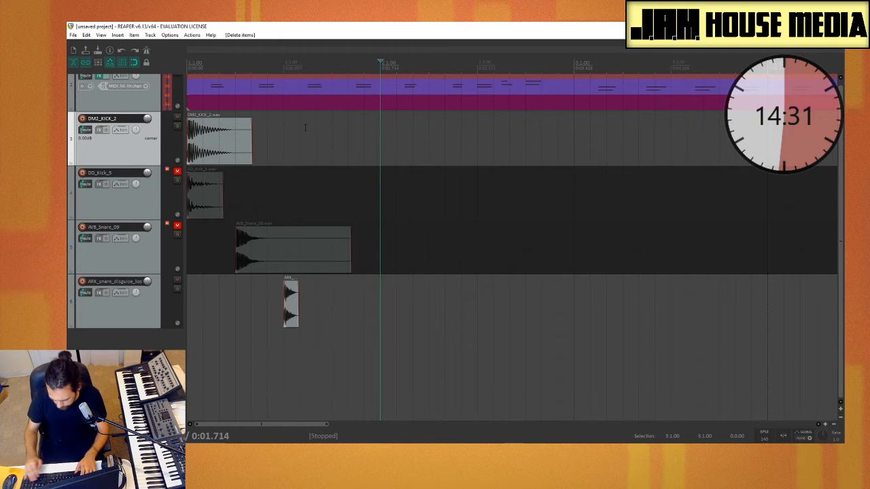
Copy the opening kick and the short snare together two bars later, with the kick on bar 3, and audition the beat
{"action": "left_click", "coordinate": [254, 114]}
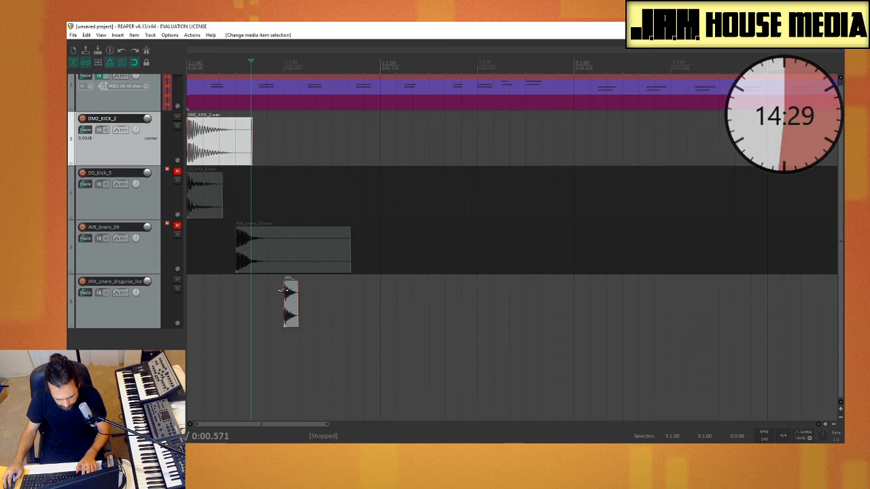
{"action": "left_click", "coordinate": [293, 310]}
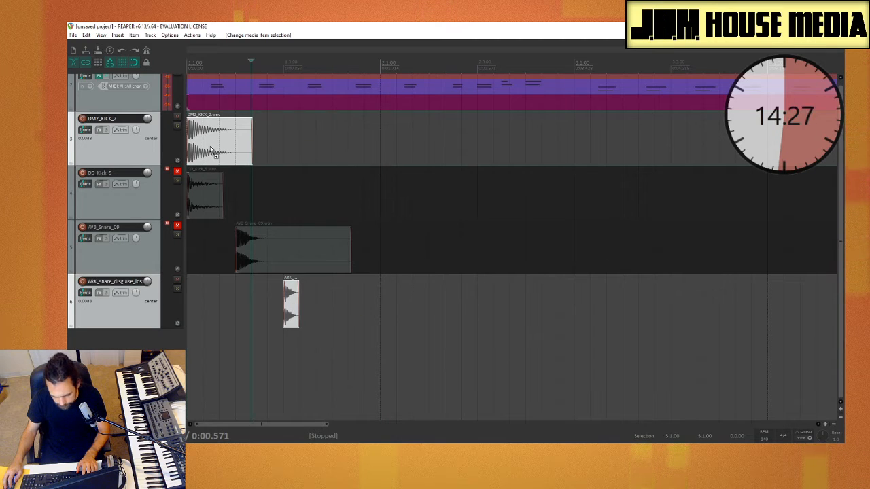
{"action": "left_click_drag", "start_coordinate": [216, 146], "coordinate": [597, 165]}
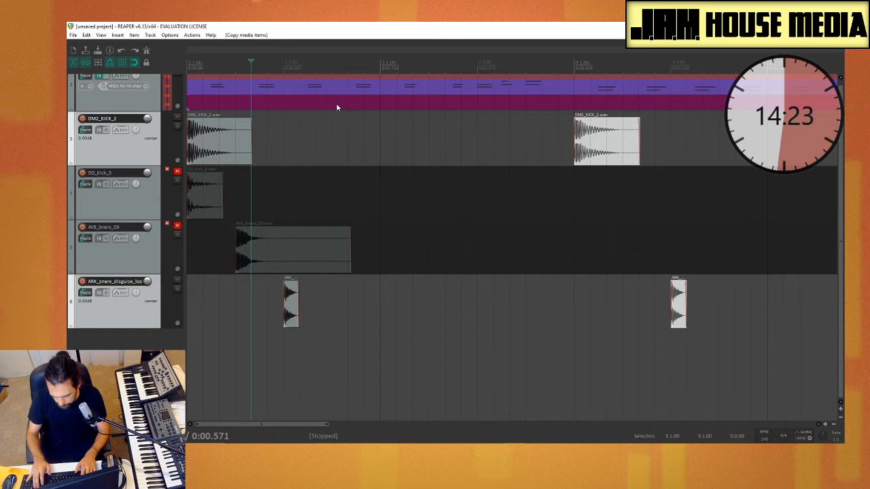
{"action": "key", "text": "space"}
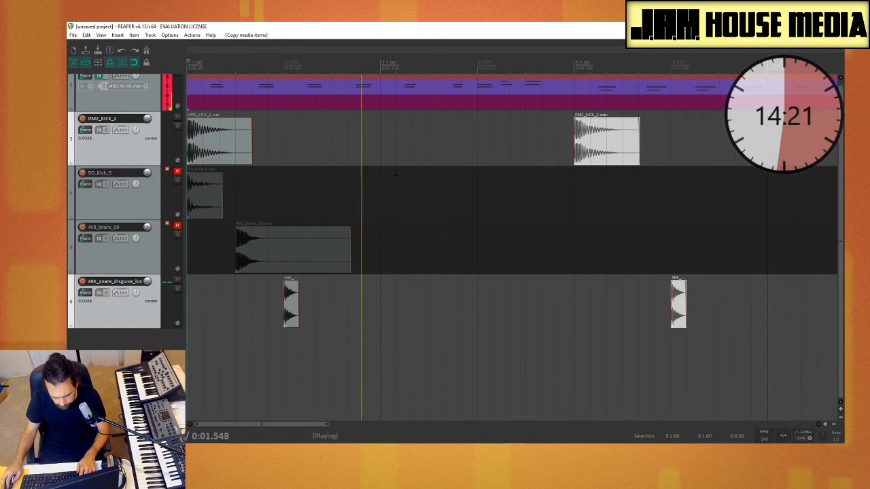
{"action": "key", "text": "space"}
Place two copies of the opening kick from bar 2, the first shortened to meet the second, and play from the start
{"action": "left_click", "coordinate": [347, 194]}
{"action": "left_click_drag", "start_coordinate": [219, 140], "coordinate": [409, 144]}
{"action": "mouse_move", "coordinate": [400, 145]}
{"action": "left_mouse_down"}
{"action": "mouse_move", "coordinate": [437, 150]}
{"action": "mouse_move", "coordinate": [401, 144]}
{"action": "mouse_move", "coordinate": [412, 136]}
{"action": "left_mouse_up"}
{"action": "key", "text": "Home"}
{"action": "key", "text": "space"}
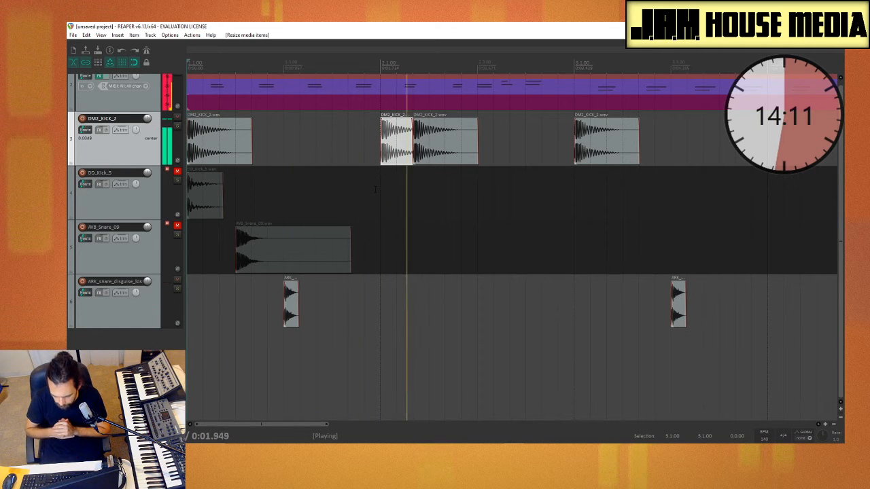
{"action": "key", "text": "space"}
Shift both bar 2 kicks one grid division later, audition the beat, and delete the shortened first one
{"action": "left_click_drag", "start_coordinate": [443, 148], "coordinate": [459, 155]}
{"action": "left_click_drag", "start_coordinate": [398, 153], "coordinate": [415, 155]}
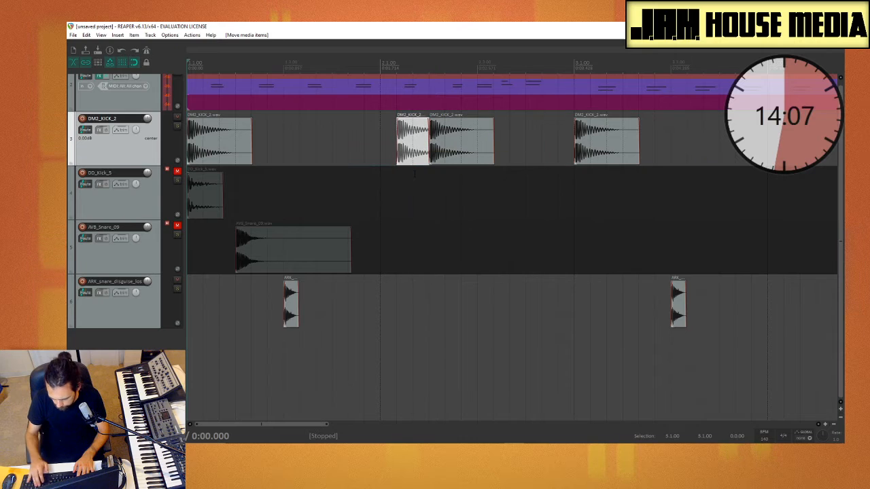
{"action": "key", "text": "space"}
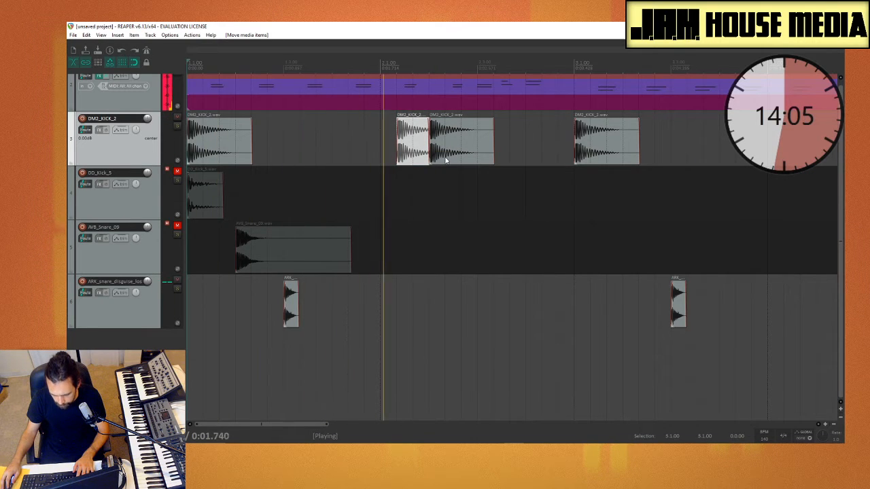
{"action": "key", "text": "space"}
{"action": "mouse_move", "coordinate": [427, 158]}
{"action": "left_mouse_down"}
{"action": "mouse_move", "coordinate": [443, 161]}
{"action": "mouse_move", "coordinate": [443, 144]}
{"action": "mouse_move", "coordinate": [425, 144]}
{"action": "left_mouse_up"}
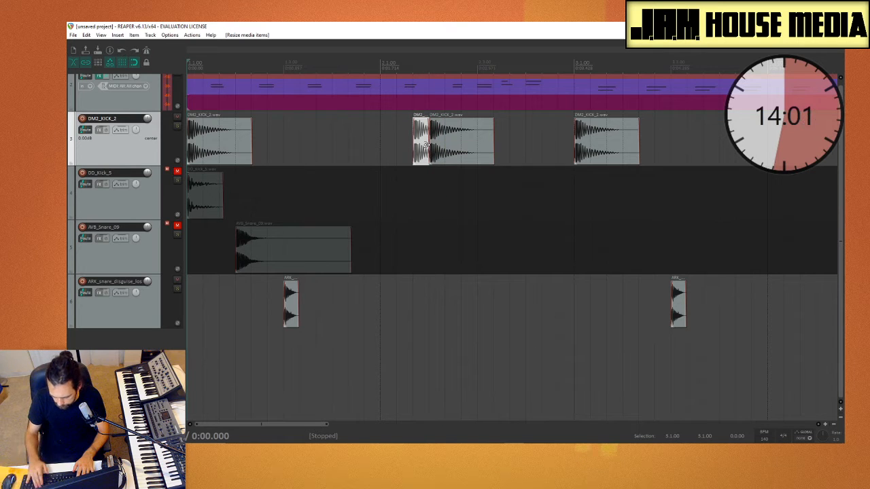
{"action": "key", "text": "space"}
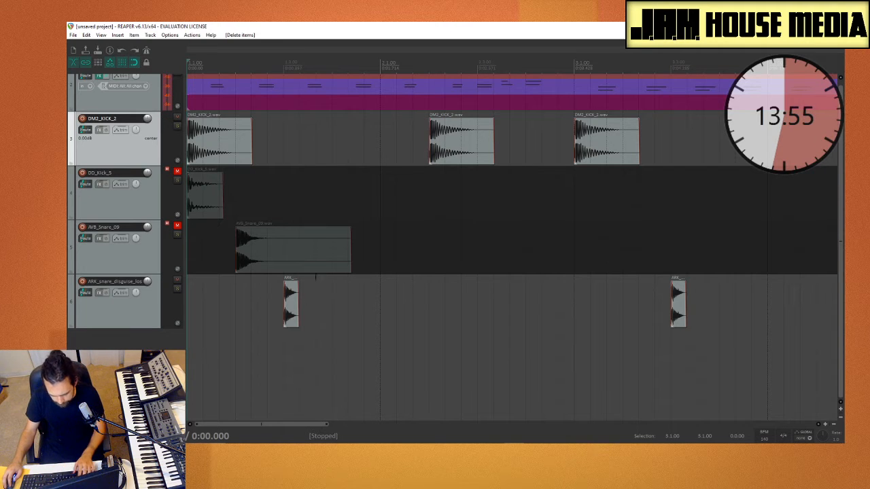
Copy the short snare from bar 1 to beat 3 of bar 2 and play the beat from the start
{"action": "left_click", "coordinate": [295, 319]}
{"action": "left_click_drag", "start_coordinate": [295, 318], "coordinate": [485, 319]}
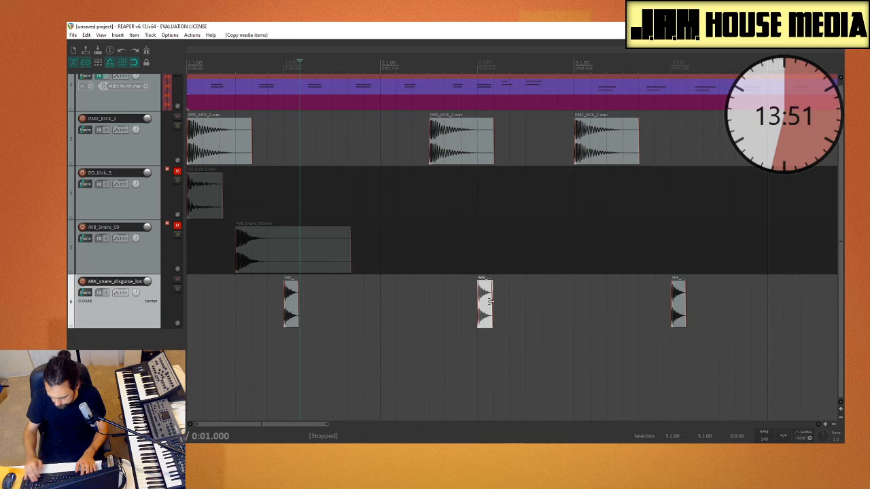
{"action": "key", "text": "space"}
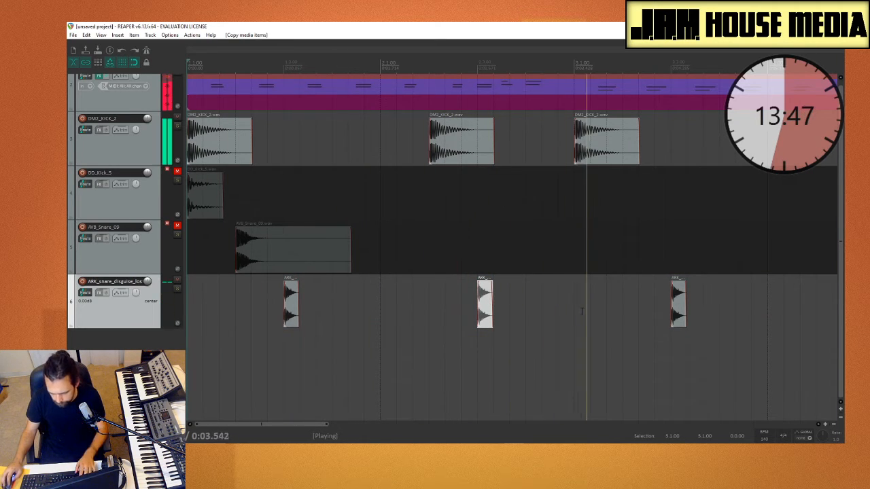
{"action": "key", "text": "space"}
Copy the short snare from bar 2 to beat 3 of bar 4
{"action": "scroll", "coordinate": [599, 315], "scroll_direction": "down", "scroll_amount": 3}
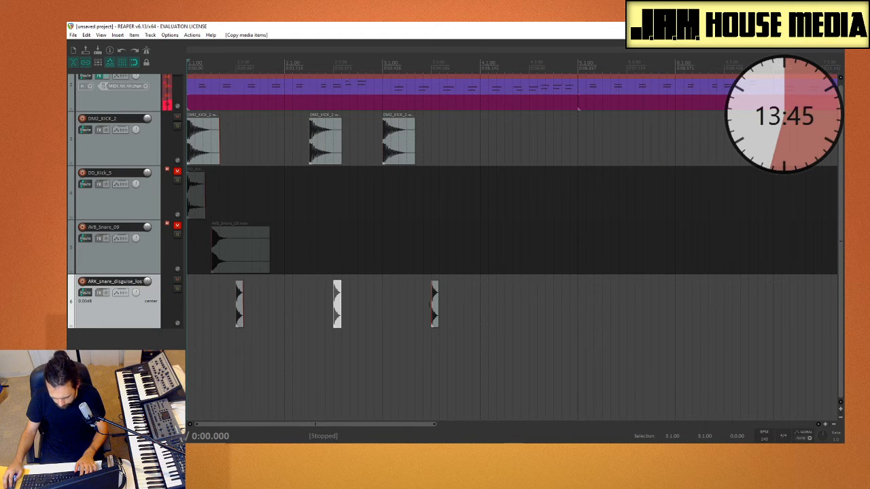
{"action": "left_click_drag", "start_coordinate": [337, 324], "coordinate": [528, 328]}
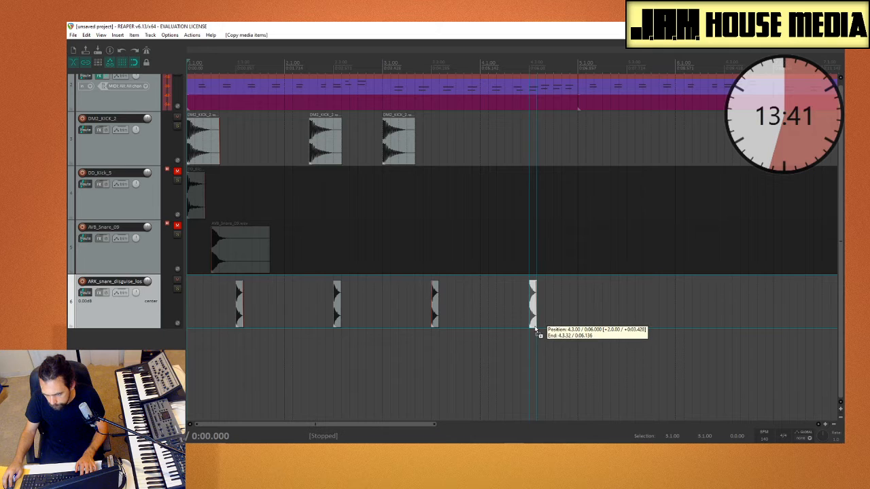
{"action": "left_click_drag", "start_coordinate": [535, 330], "coordinate": [535, 330]}
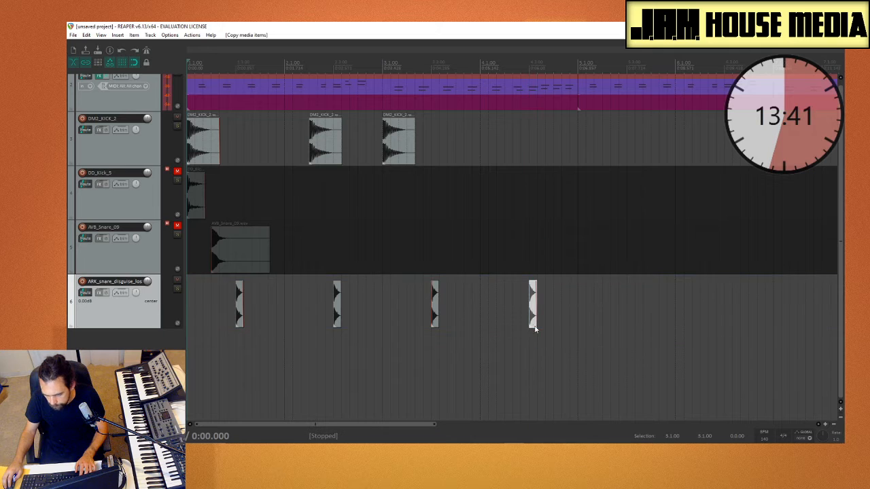
Copy the bar 3 kick twice into bar 4, just before the snare and on beat 4, and play the beat
{"action": "left_click", "coordinate": [401, 147]}
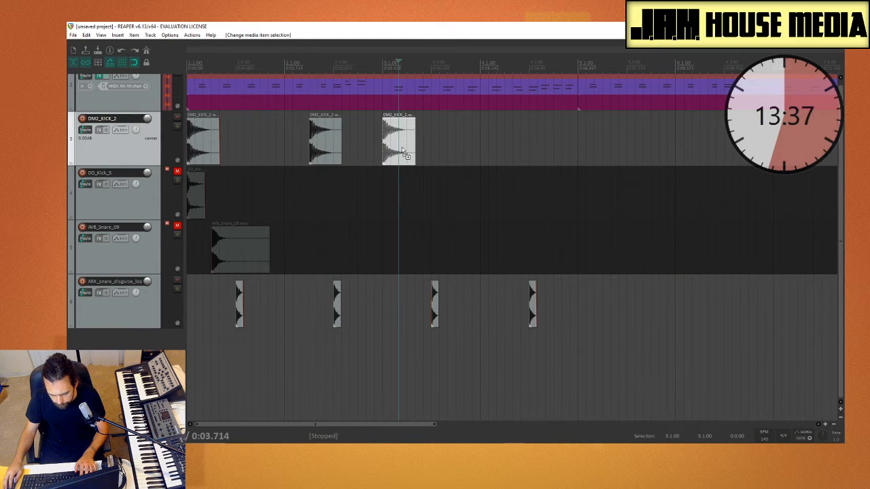
{"action": "left_click_drag", "start_coordinate": [402, 150], "coordinate": [575, 163]}
{"action": "key", "text": "space"}
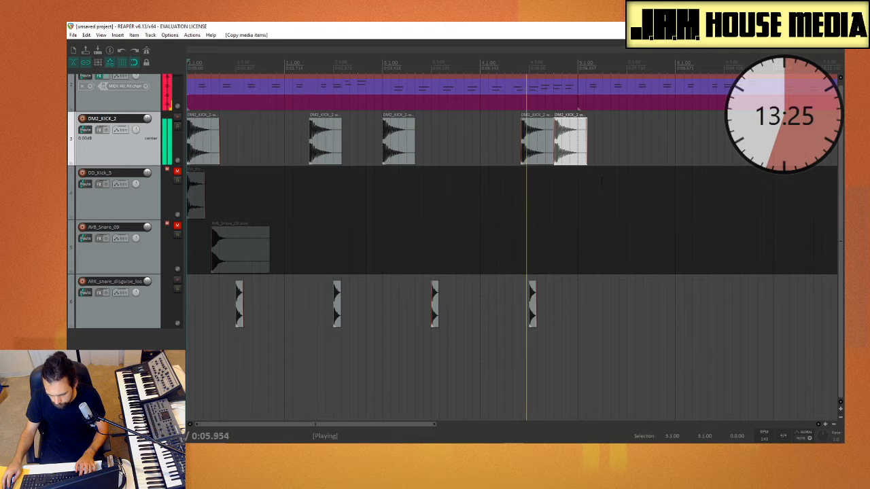
Try the first bar 4 kick one grid division earlier, move it back, and play bar 4
{"action": "left_click_drag", "start_coordinate": [535, 155], "coordinate": [528, 164]}
{"action": "key", "text": "space"}
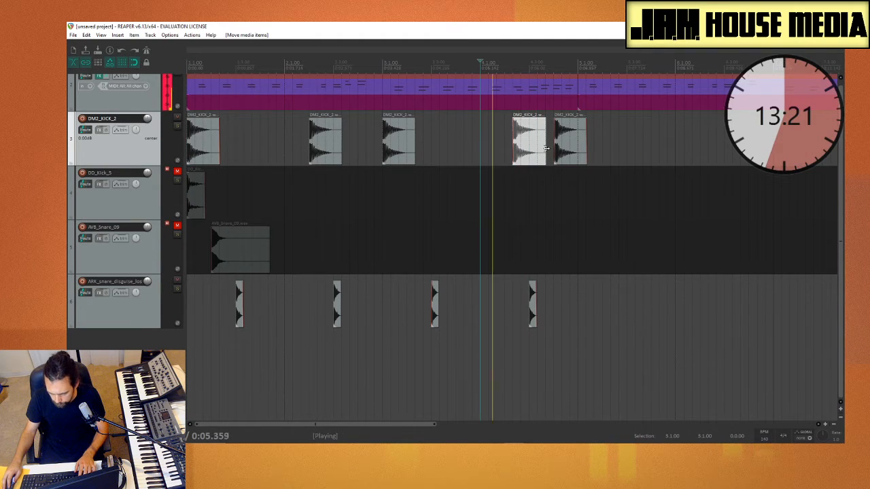
{"action": "left_click", "coordinate": [534, 309]}
{"action": "left_click_drag", "start_coordinate": [532, 313], "coordinate": [529, 313]}
{"action": "left_click", "coordinate": [488, 129]}
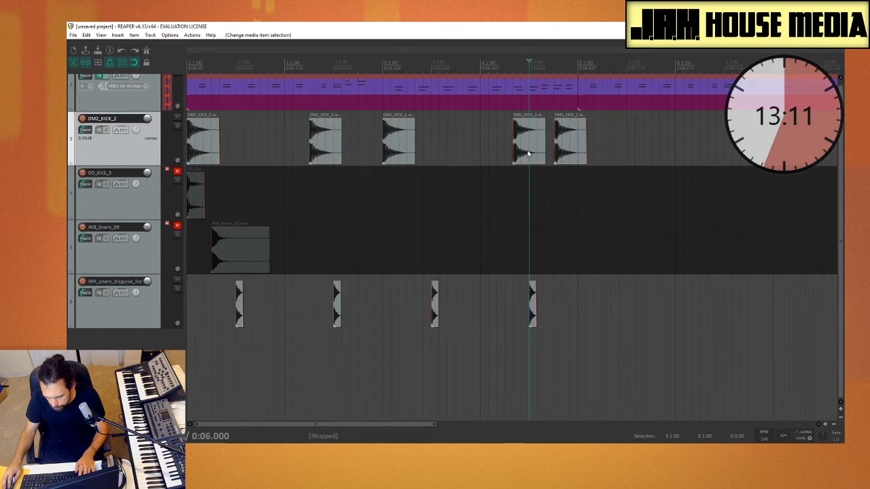
{"action": "left_click_drag", "start_coordinate": [530, 143], "coordinate": [538, 144]}
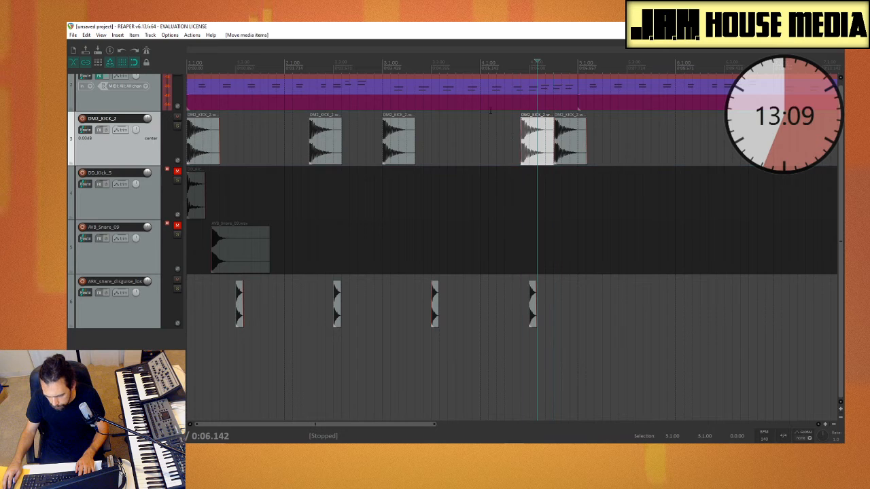
{"action": "left_click", "coordinate": [496, 130]}
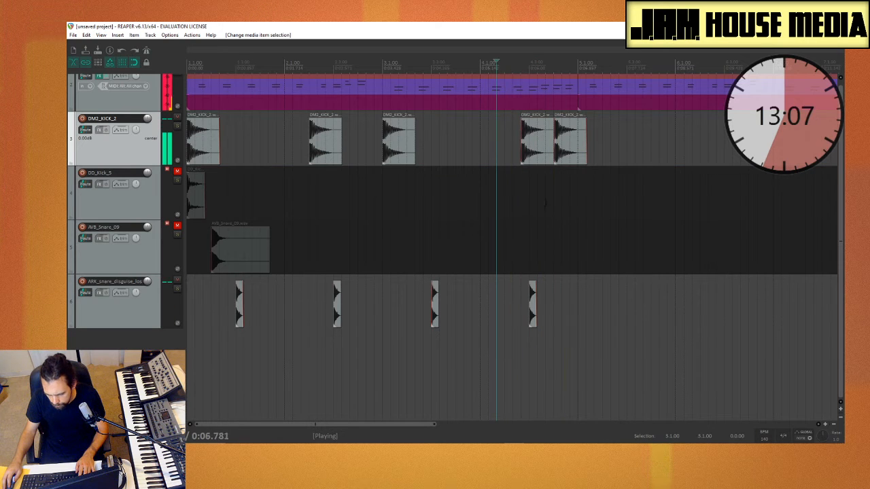
Move the first bar 4 kick two grid divisions earlier to beat 2 and play from the start of bar 4
{"action": "mouse_move", "coordinate": [534, 151]}
{"action": "left_mouse_down"}
{"action": "mouse_move", "coordinate": [509, 152]}
{"action": "mouse_move", "coordinate": [532, 155]}
{"action": "left_mouse_up"}
{"action": "key", "text": "space"}
{"action": "key", "text": "space"}
{"action": "left_click", "coordinate": [480, 154]}
{"action": "key", "text": "space"}
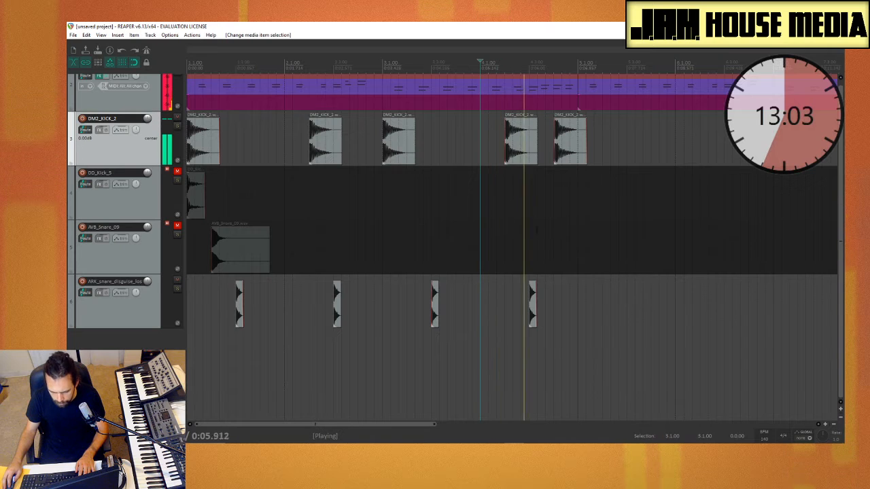
{"action": "key", "text": "space"}
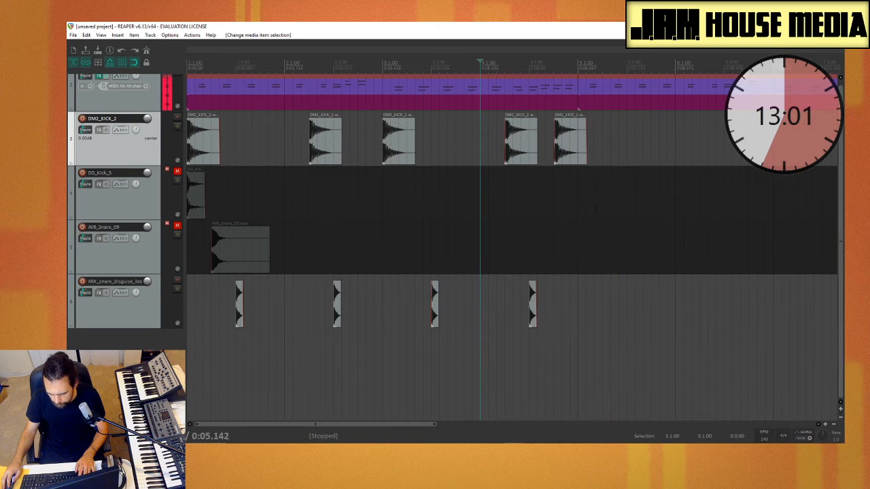
Set the time selection from 1.1.00 to 5.1.00 and play the four-bar beat as a loop
{"action": "left_click_drag", "start_coordinate": [580, 231], "coordinate": [214, 229]}
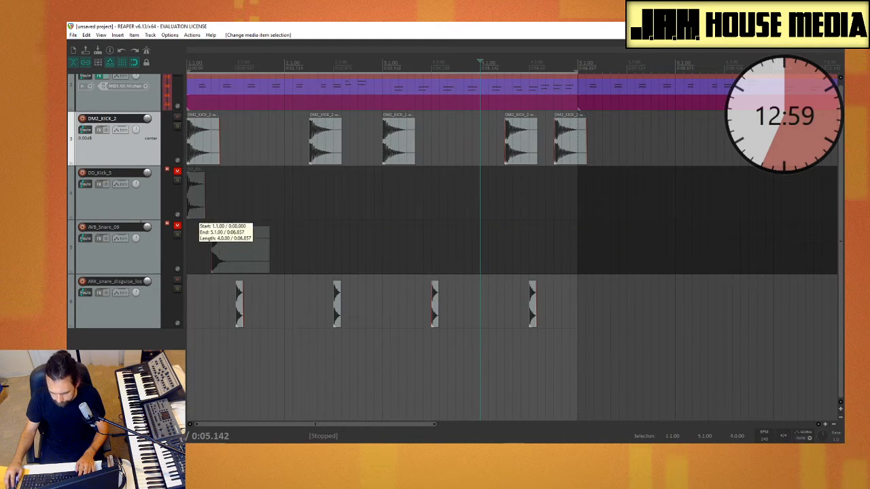
{"action": "key", "text": "space"}
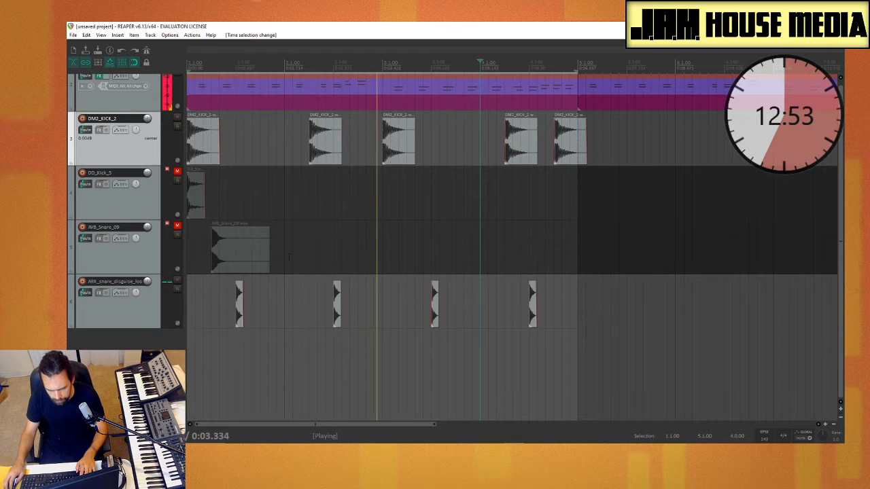
{"action": "left_click", "coordinate": [553, 233]}
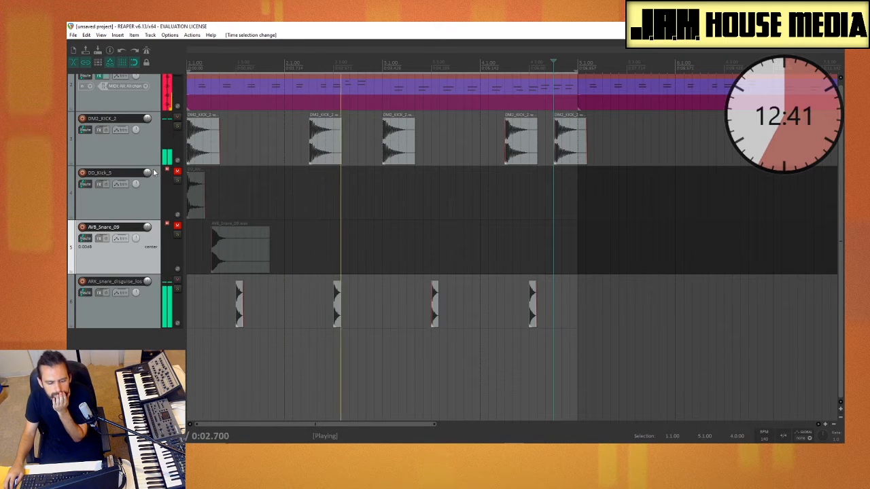
Unmute the AVB_Snare_09 track and move its snare hit to beat 3 of bar 1, aligned with the short snare
{"action": "left_click", "coordinate": [233, 233]}
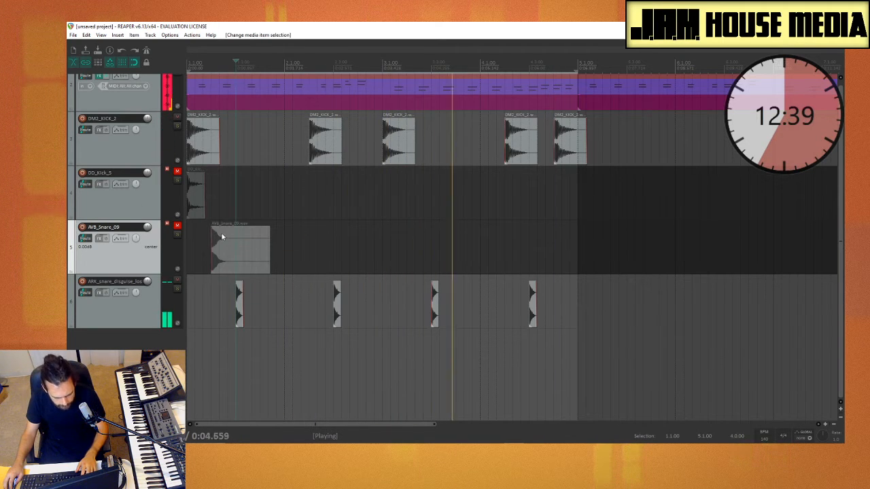
{"action": "left_click", "coordinate": [177, 225]}
{"action": "left_click_drag", "start_coordinate": [229, 237], "coordinate": [253, 243]}
{"action": "key", "text": "space"}
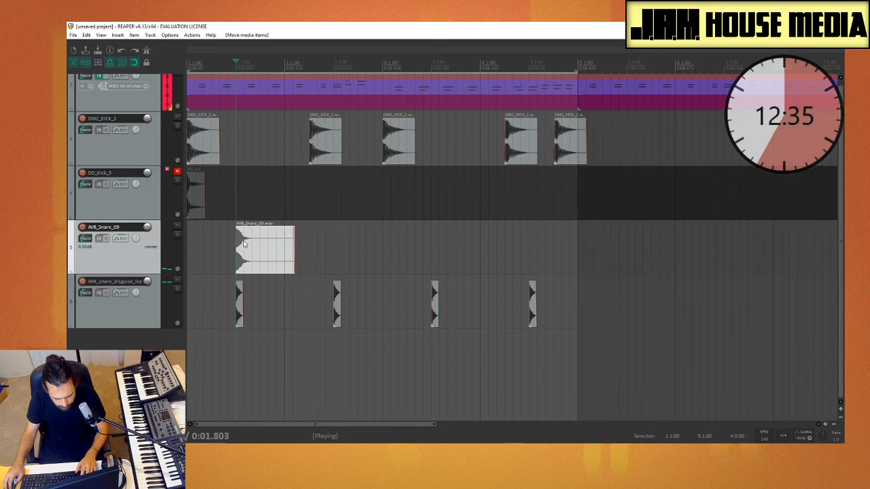
Copy the AVB_Snare_09 hit to beat 3 of bars 2, 3 and 4 while the loop plays
{"action": "key", "text": "space"}
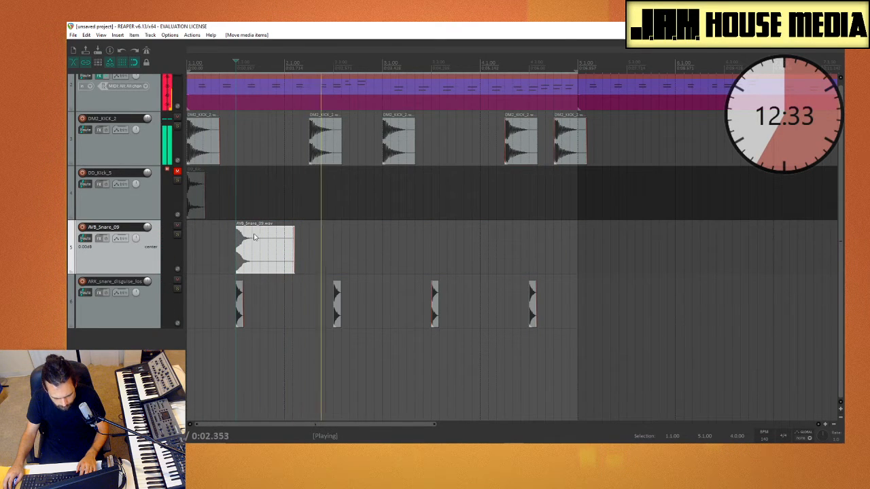
{"action": "left_click_drag", "start_coordinate": [254, 237], "coordinate": [555, 251]}
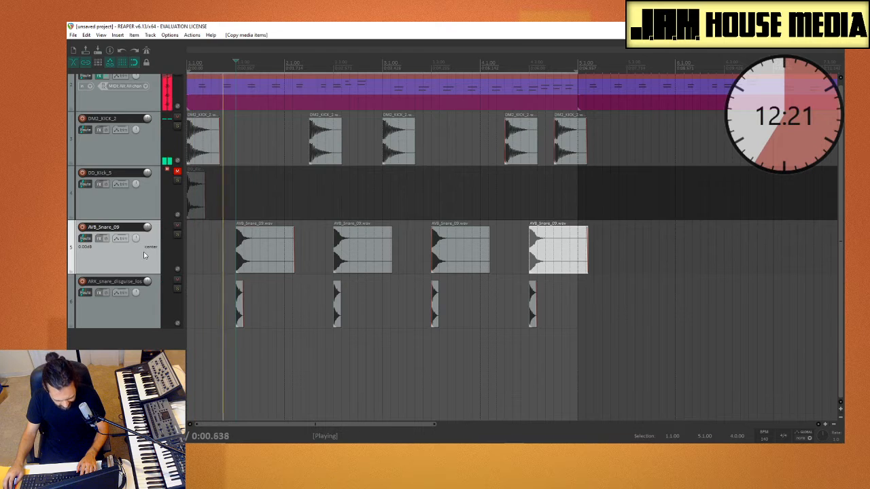
{"action": "mouse_move", "coordinate": [135, 239]}
{"action": "left_mouse_down"}
{"action": "mouse_move", "coordinate": [135, 272]}
{"action": "mouse_move", "coordinate": [136, 239]}
{"action": "left_mouse_up"}
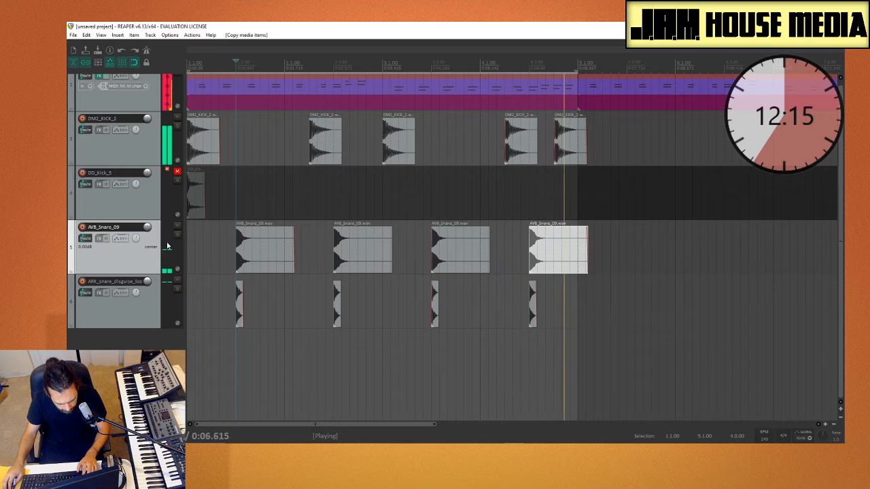
Lower the AVB_Snare_09 track volume to -4.87 dB in the mixer while the loop plays
{"action": "key", "text": "space"}
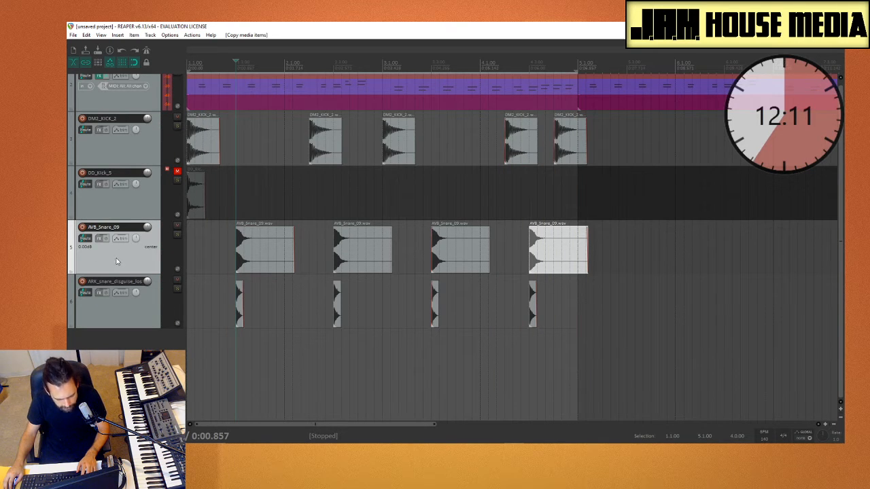
{"action": "right_click", "coordinate": [116, 261]}
{"action": "left_click", "coordinate": [93, 265]}
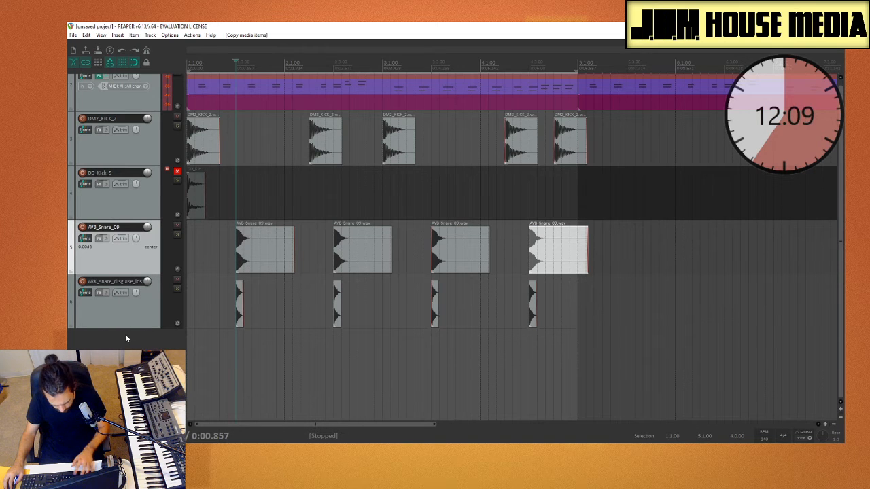
{"action": "key", "text": "ctrl+m"}
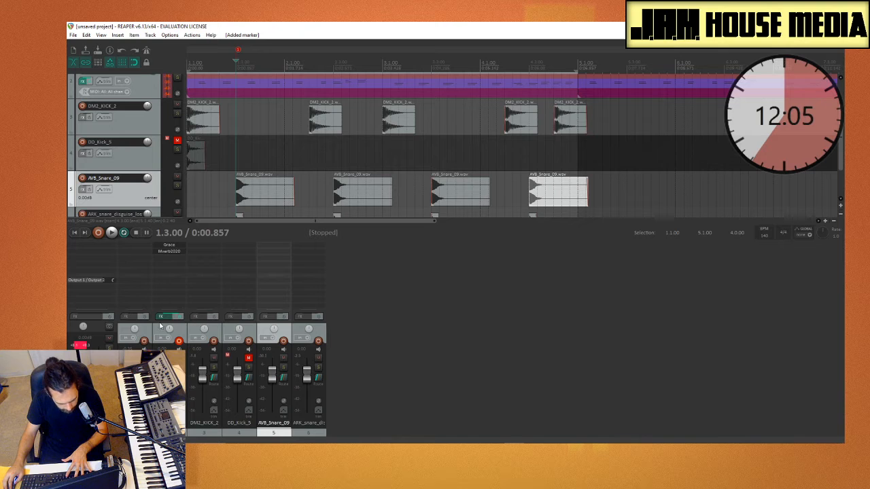
{"action": "key", "text": "space"}
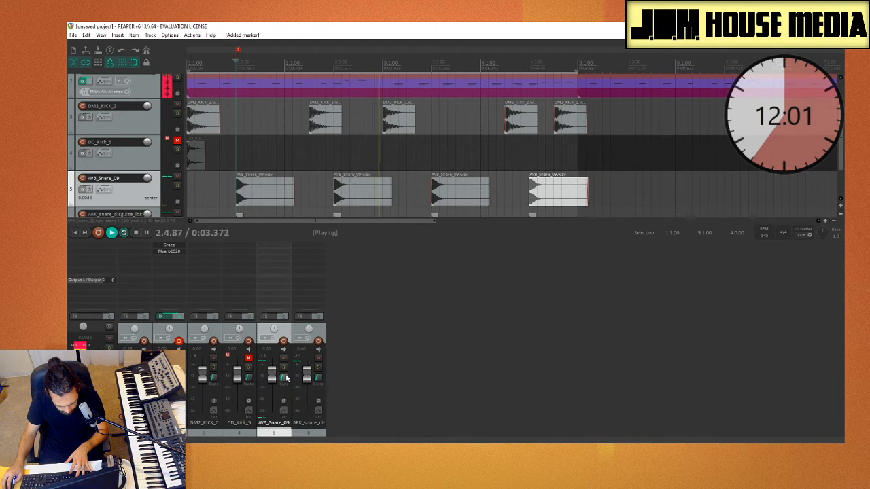
{"action": "left_click_drag", "start_coordinate": [272, 374], "coordinate": [272, 385]}
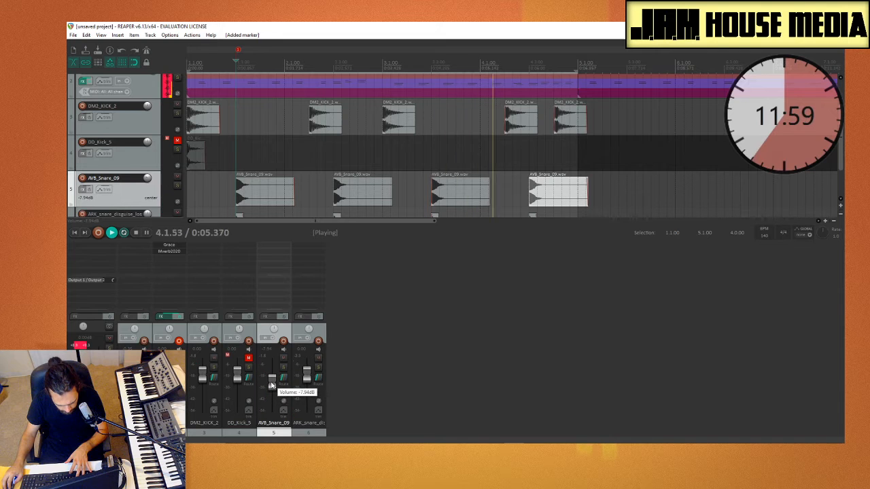
{"action": "scroll", "coordinate": [272, 386], "scroll_direction": "up", "scroll_amount": 3}
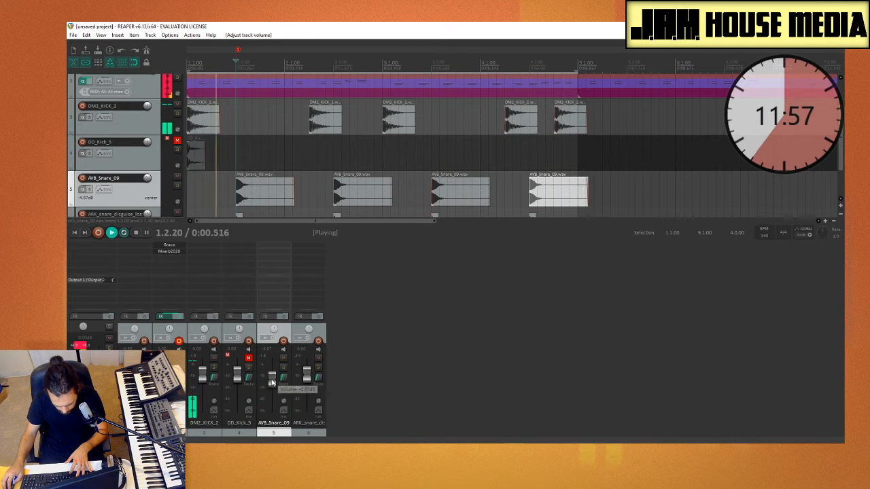
{"action": "key", "text": "ctrl+m"}
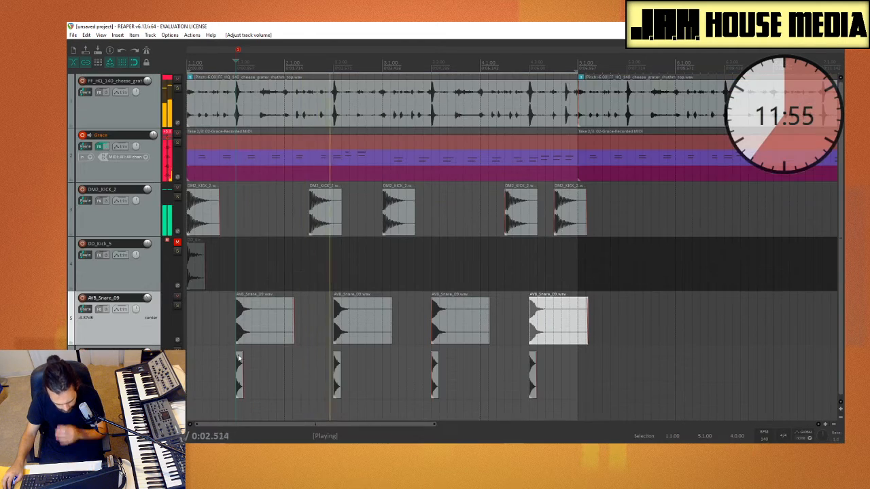
Shift the selected C4 note in bar 4 of the first Grace MIDI item to the right and play the result
{"action": "scroll", "coordinate": [224, 310], "scroll_direction": "down", "scroll_amount": 2}
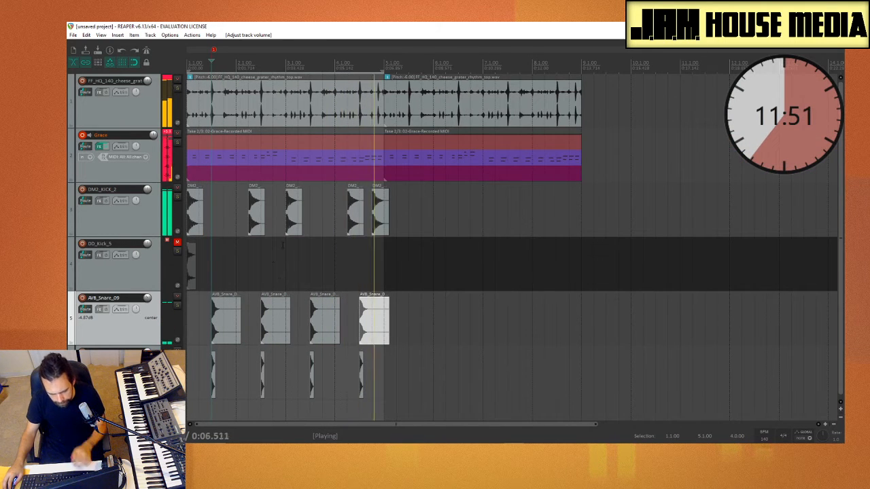
{"action": "key", "text": "space"}
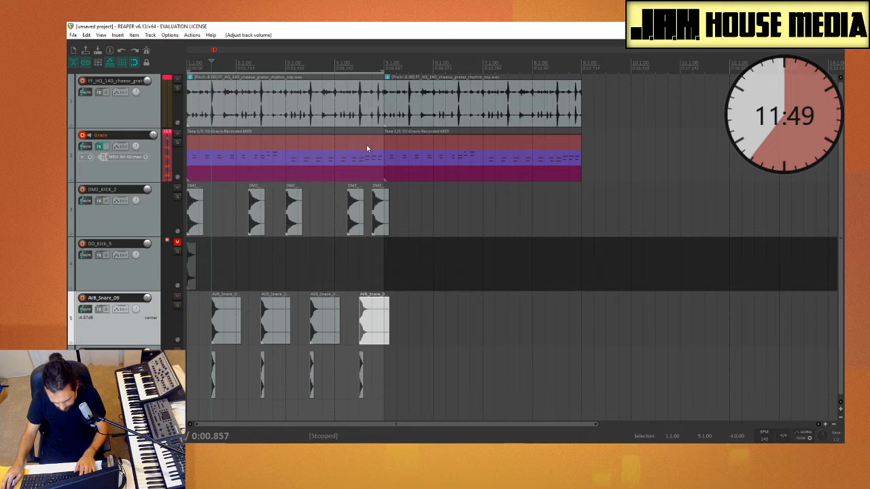
{"action": "left_click", "coordinate": [360, 148]}
{"action": "double_click", "coordinate": [356, 160]}
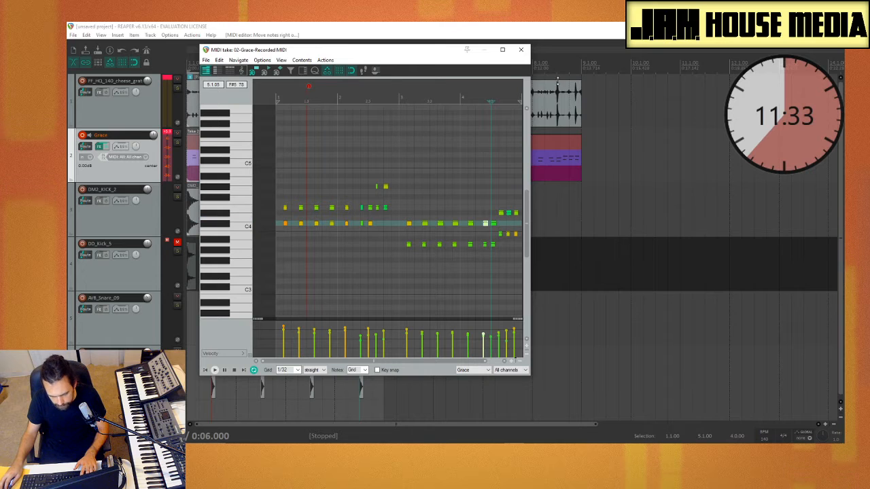
{"action": "left_click", "coordinate": [522, 51]}
{"action": "key", "text": "space"}
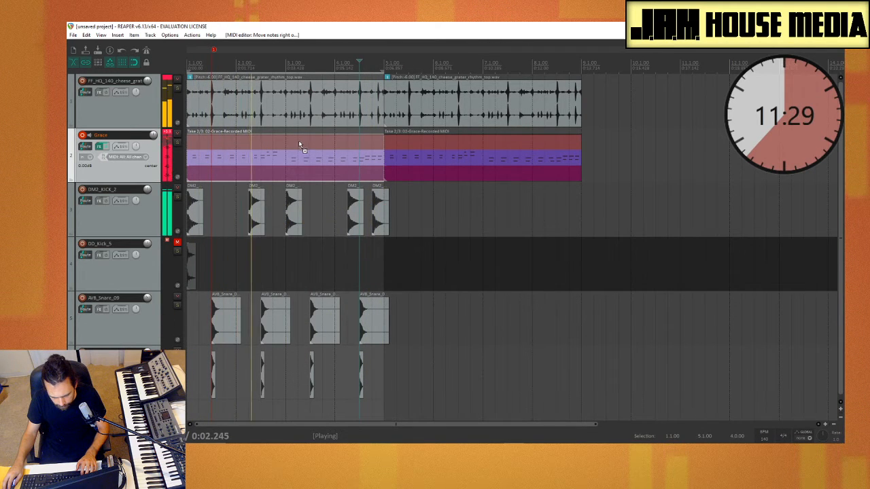
Replace the second Grace MIDI item with a copy of the edited first one, starting at 5.1.00
{"action": "left_click_drag", "start_coordinate": [299, 141], "coordinate": [740, 142]}
{"action": "left_click", "coordinate": [537, 159]}
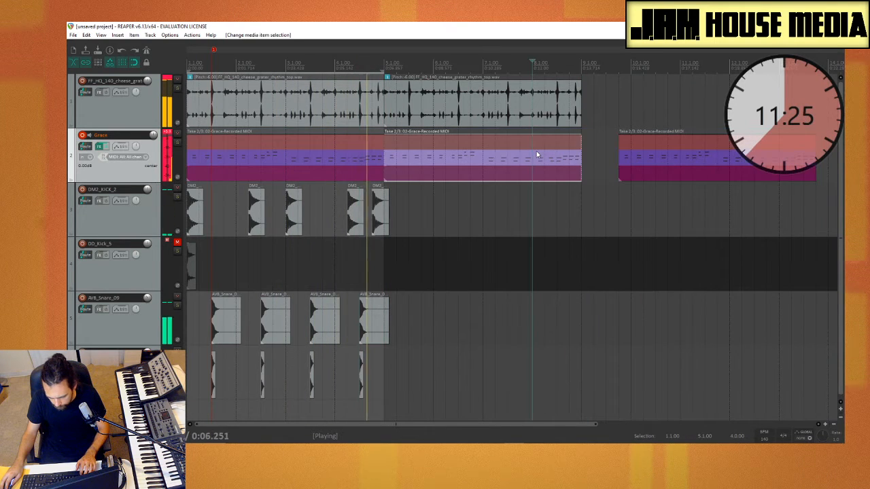
{"action": "key", "text": "Delete"}
{"action": "left_click_drag", "start_coordinate": [678, 149], "coordinate": [447, 147]}
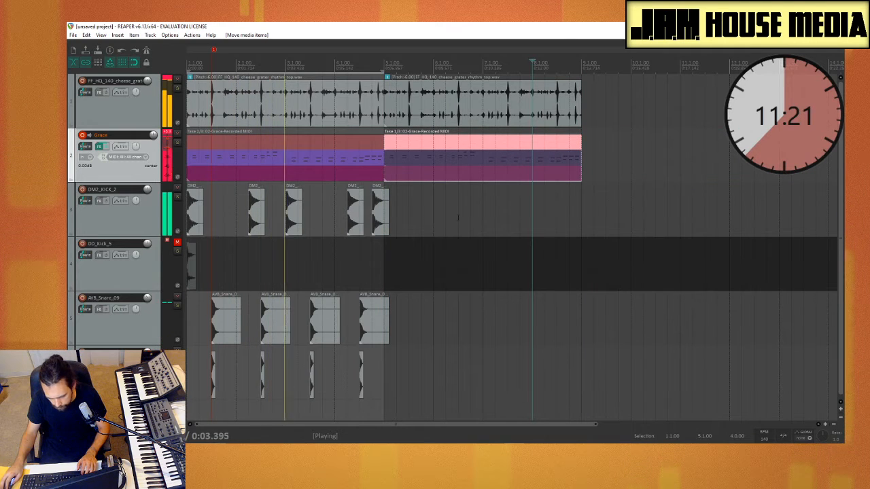
Copy all kick and snare hits from bars 1–4 to bars 5–8 and loop playback from 1.1.00 to 9.1.00
{"action": "key", "text": "space"}
{"action": "left_click_drag", "start_coordinate": [435, 388], "coordinate": [187, 389]}
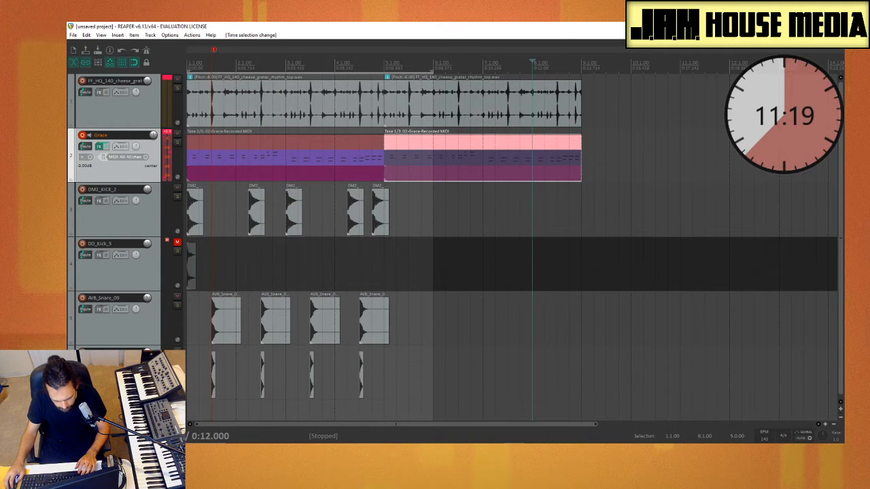
{"action": "left_click_drag", "start_coordinate": [410, 211], "coordinate": [186, 418]}
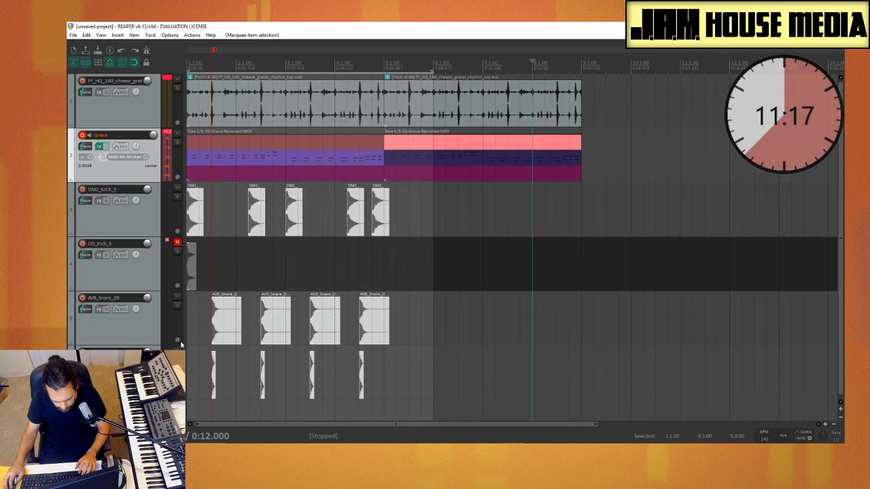
{"action": "left_click_drag", "start_coordinate": [193, 231], "coordinate": [397, 227]}
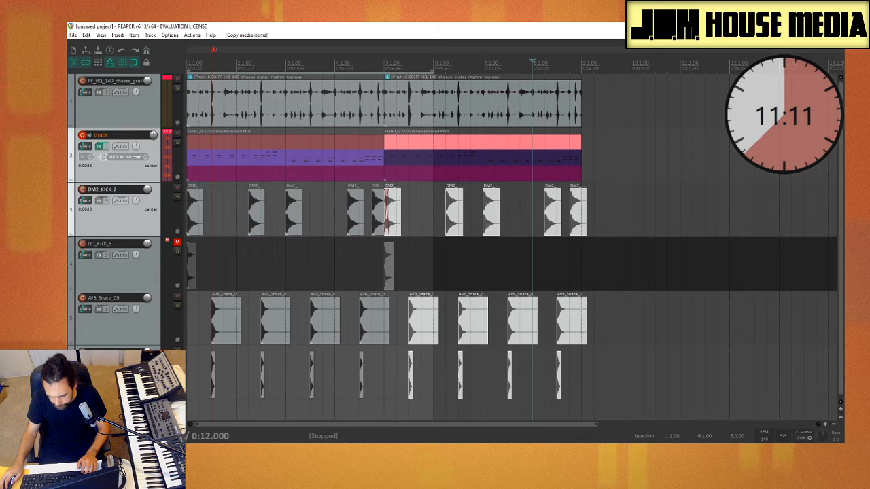
{"action": "left_click_drag", "start_coordinate": [581, 74], "coordinate": [196, 231]}
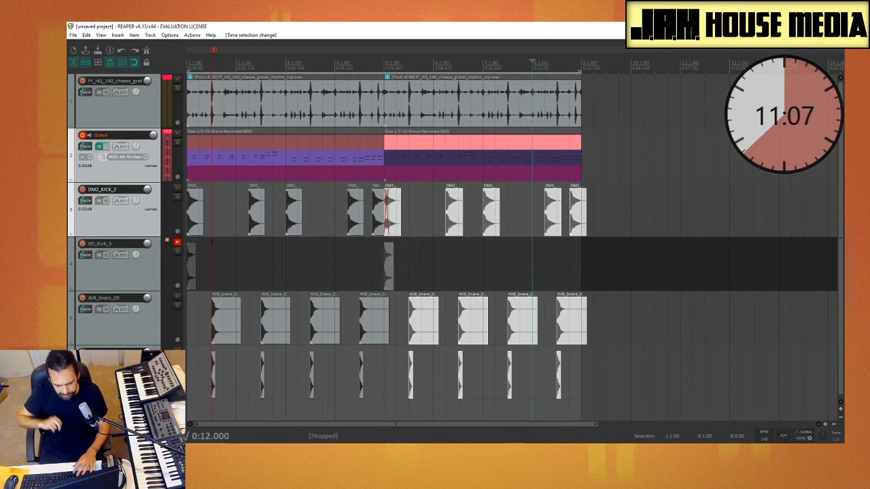
{"action": "key", "text": "space"}
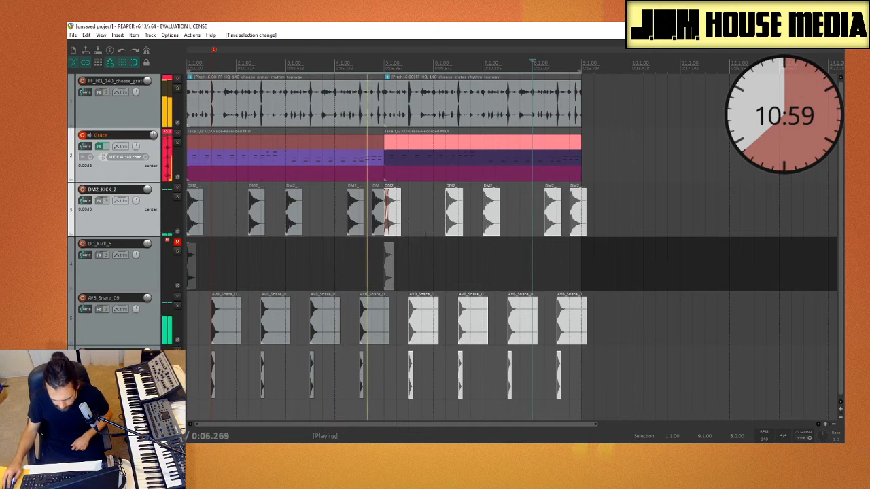
Trim the last bar 4 kick to end at 5.1.00 and make take 2 active on the second Grace MIDI item
{"action": "left_click", "coordinate": [379, 222]}
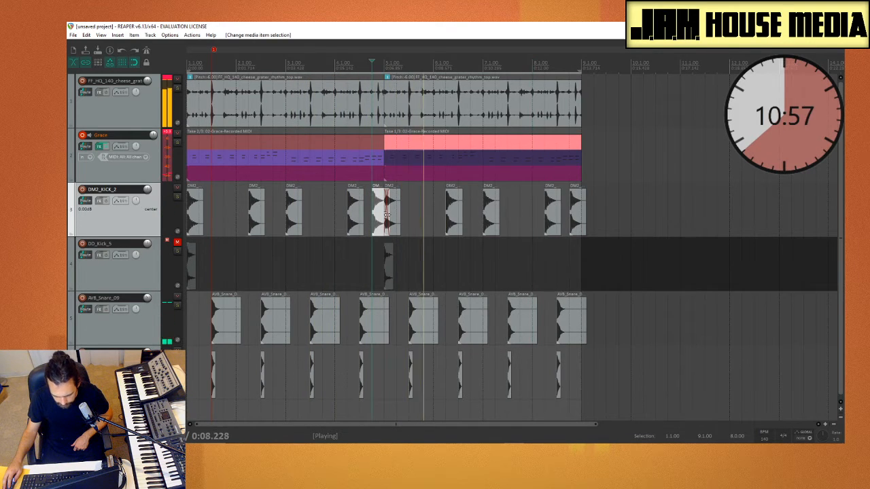
{"action": "left_click_drag", "start_coordinate": [387, 214], "coordinate": [384, 215]}
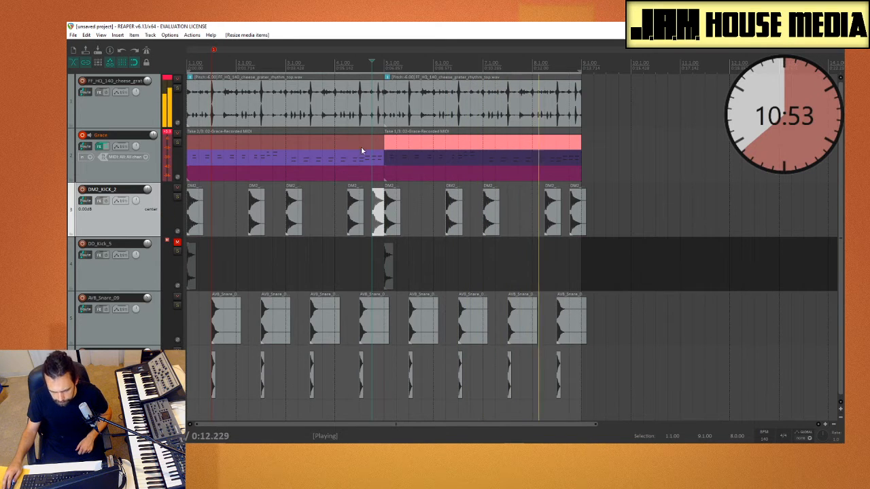
{"action": "left_click", "coordinate": [398, 157]}
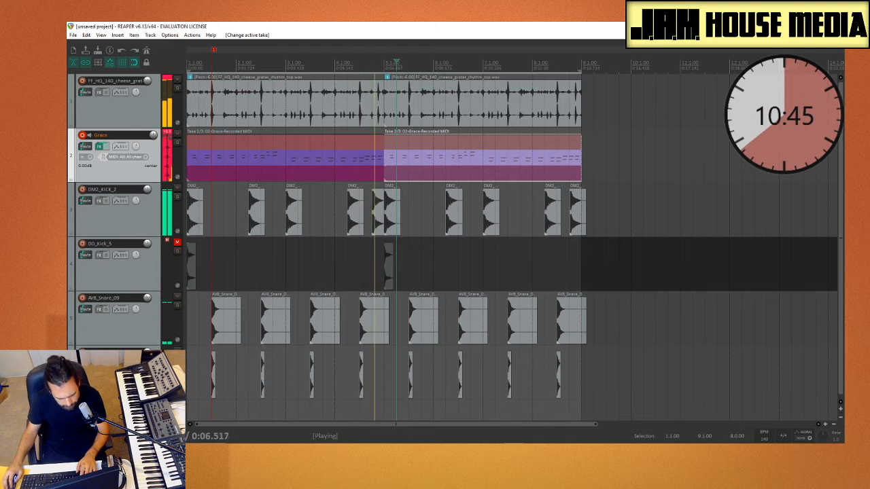
Insert the Charlatan (x86) virtual instrument on a new track below the Grace track
{"action": "double_click", "coordinate": [119, 410]}
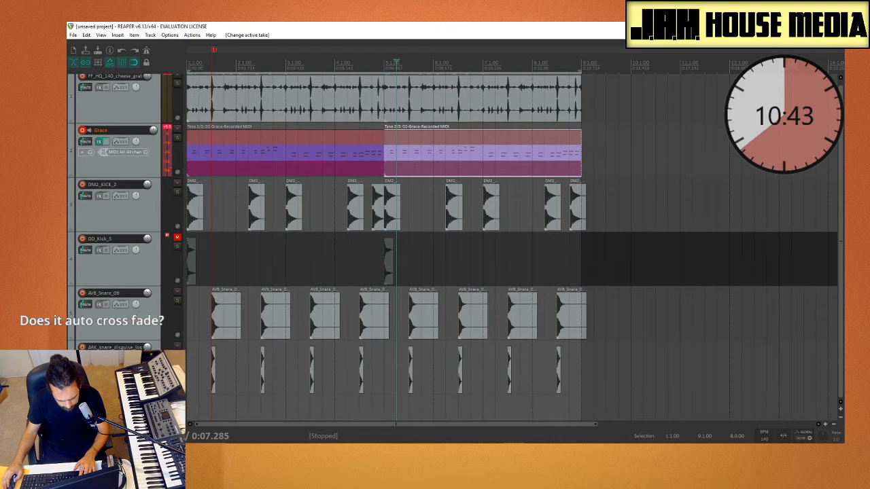
{"action": "right_click", "coordinate": [132, 408]}
{"action": "left_click", "coordinate": [199, 376]}
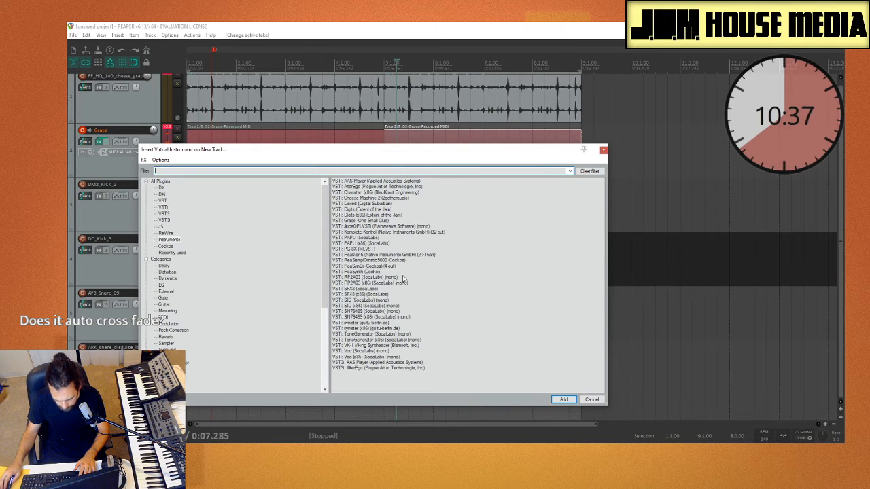
{"action": "double_click", "coordinate": [364, 193]}
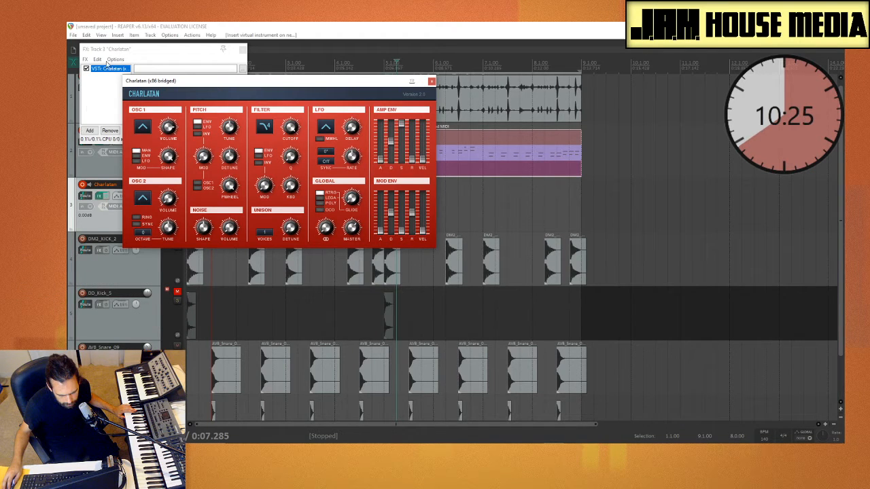
Disarm recording on the Grace track and adjust the oscillator 1 shape in the Charlatan synth
{"action": "left_click_drag", "start_coordinate": [127, 49], "coordinate": [266, 48]}
{"action": "left_click", "coordinate": [82, 130]}
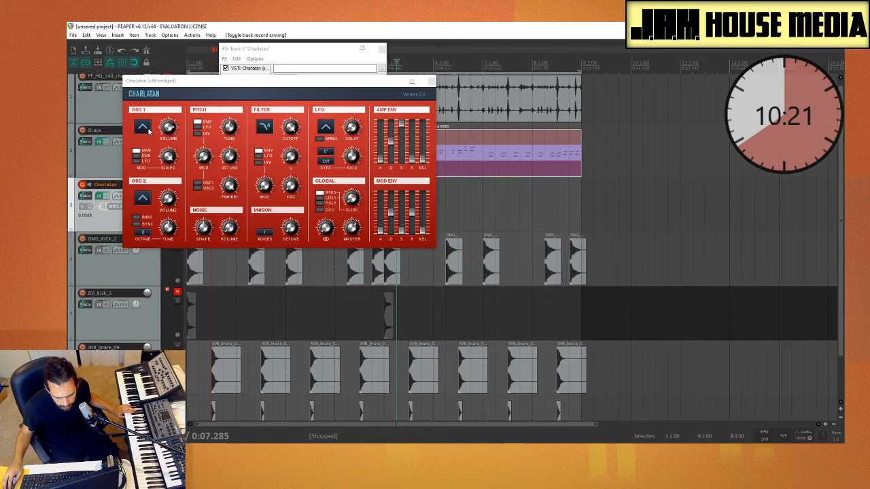
{"action": "left_click", "coordinate": [172, 155]}
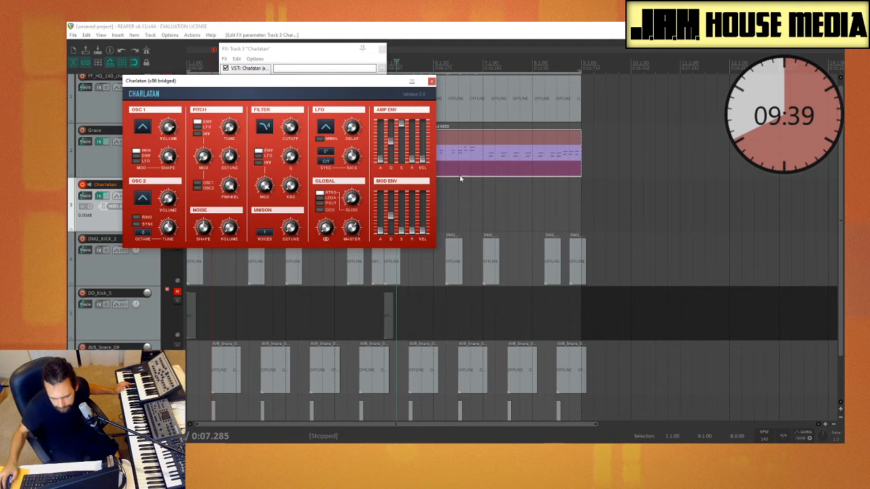
Open the effect browser for the Charlatan track and list the plugins in the Distortion category
{"action": "left_click_drag", "start_coordinate": [339, 82], "coordinate": [570, 79]}
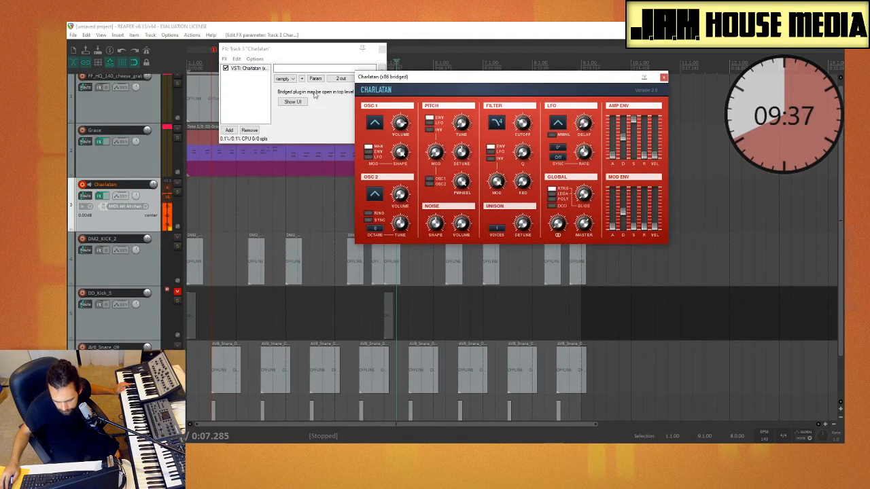
{"action": "right_click", "coordinate": [243, 92]}
{"action": "left_click", "coordinate": [231, 130]}
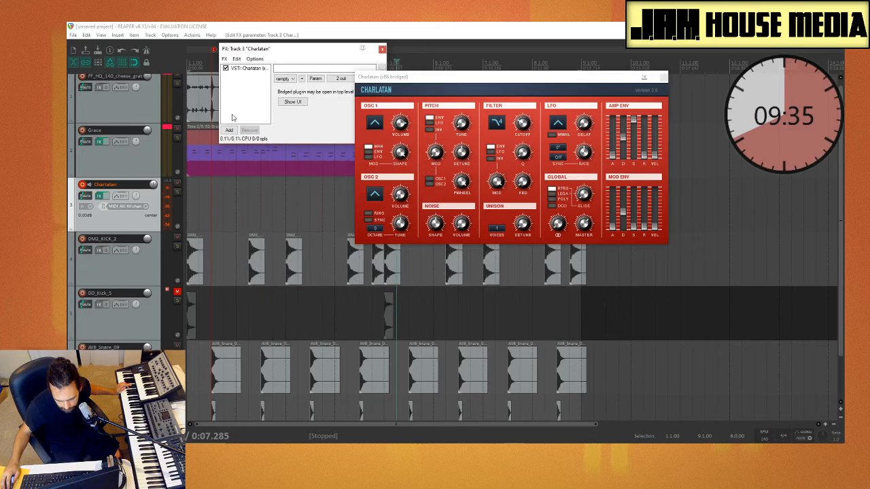
{"action": "left_click", "coordinate": [231, 130]}
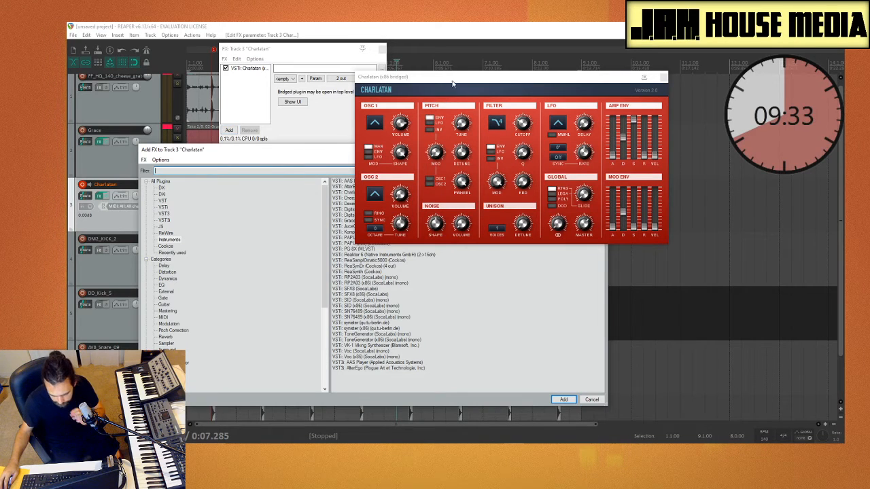
{"action": "left_click_drag", "start_coordinate": [453, 83], "coordinate": [604, 70]}
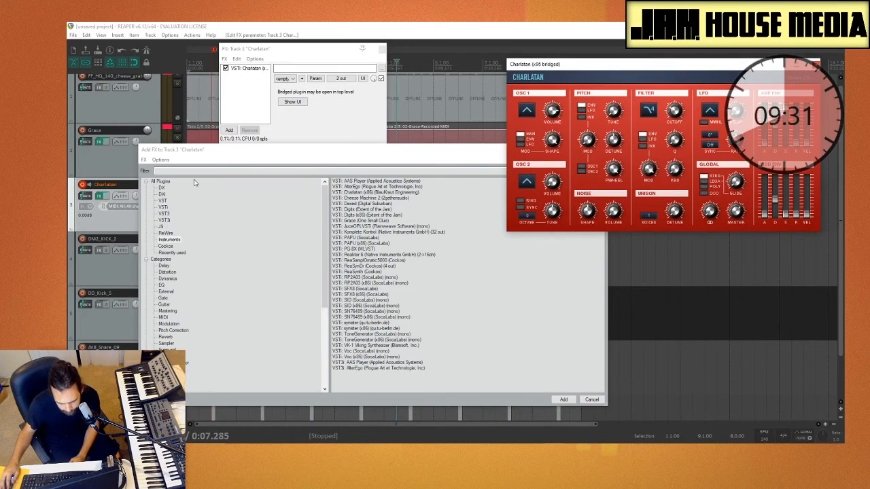
{"action": "scroll", "coordinate": [176, 311], "scroll_direction": "down", "scroll_amount": 1}
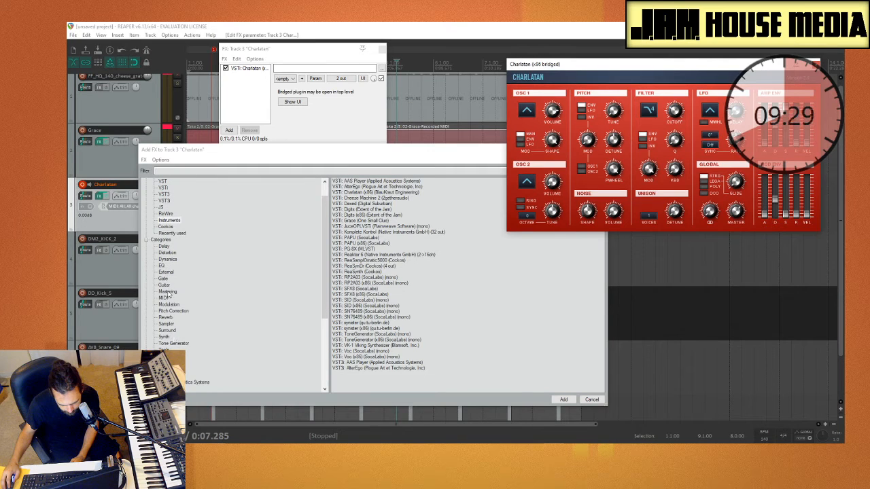
{"action": "left_click", "coordinate": [171, 254]}
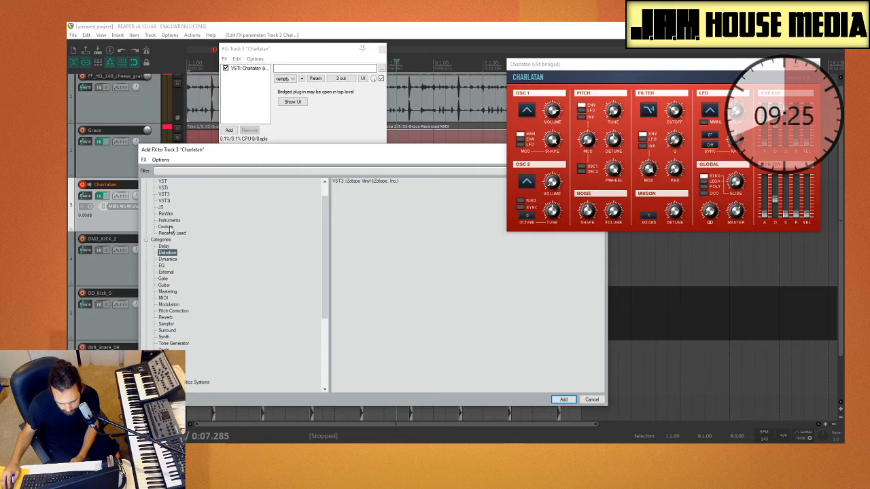
List all plugins and add the JS: Distortion (Fuzz) effect after the Charlatan synth in the track's effect chain
{"action": "scroll", "coordinate": [171, 238], "scroll_direction": "up", "scroll_amount": 1}
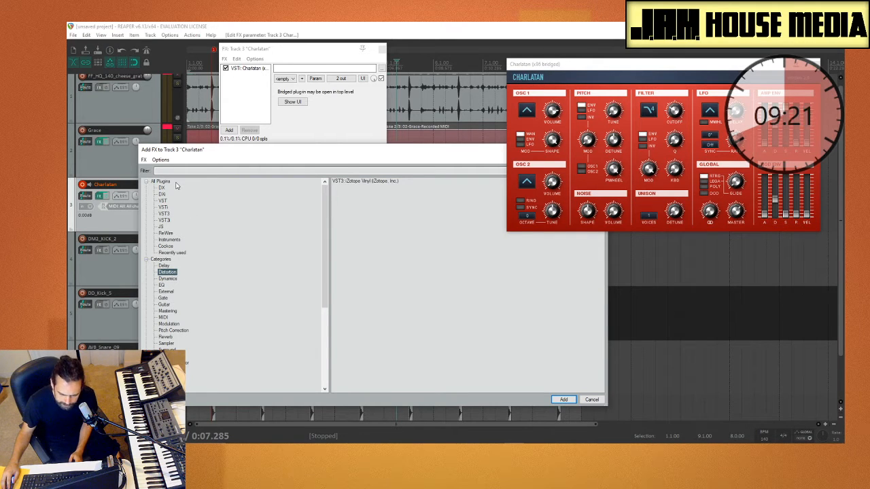
{"action": "scroll", "coordinate": [180, 210], "scroll_direction": "down", "scroll_amount": 7}
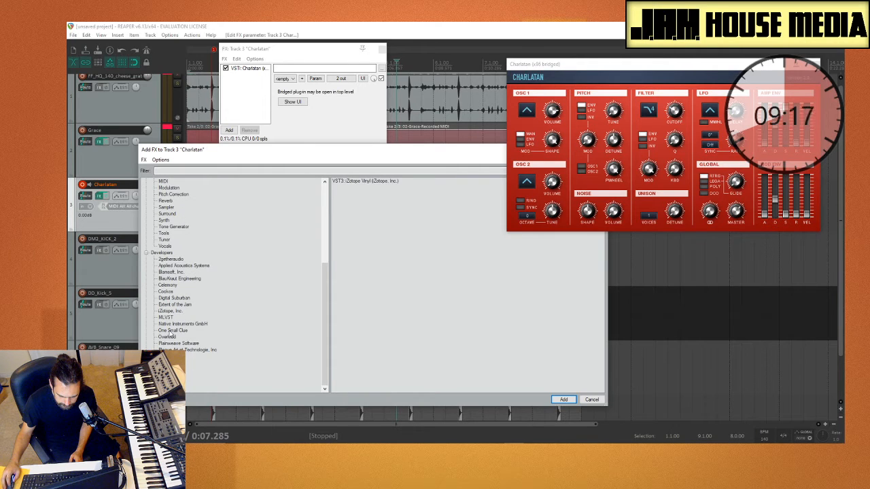
{"action": "scroll", "coordinate": [177, 251], "scroll_direction": "up", "scroll_amount": 6}
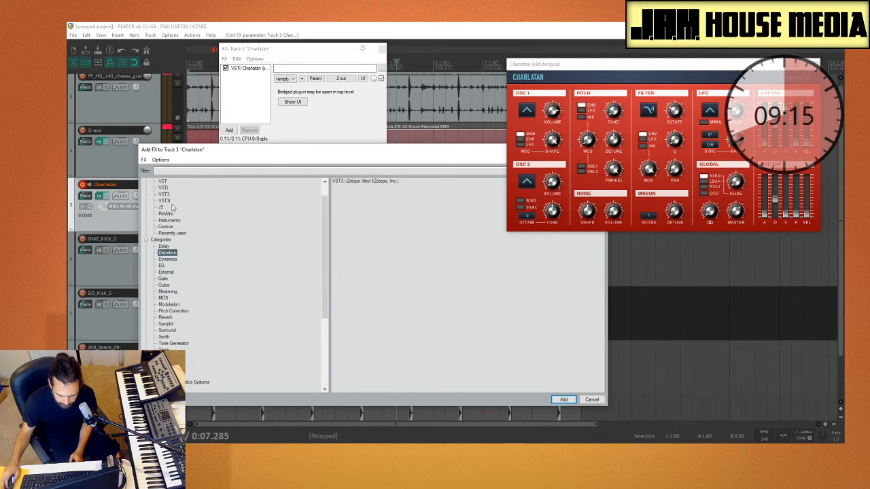
{"action": "scroll", "coordinate": [173, 206], "scroll_direction": "up", "scroll_amount": 1}
{"action": "left_click", "coordinate": [163, 182]}
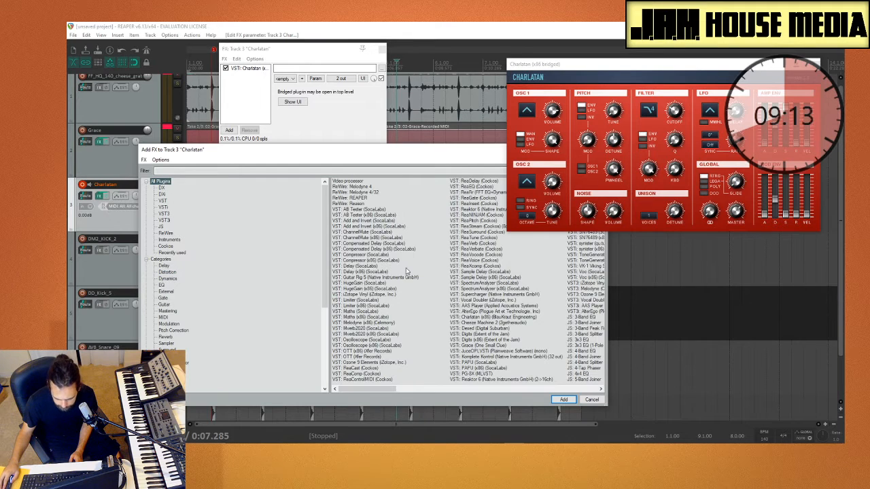
{"action": "left_click_drag", "start_coordinate": [391, 152], "coordinate": [312, 98]}
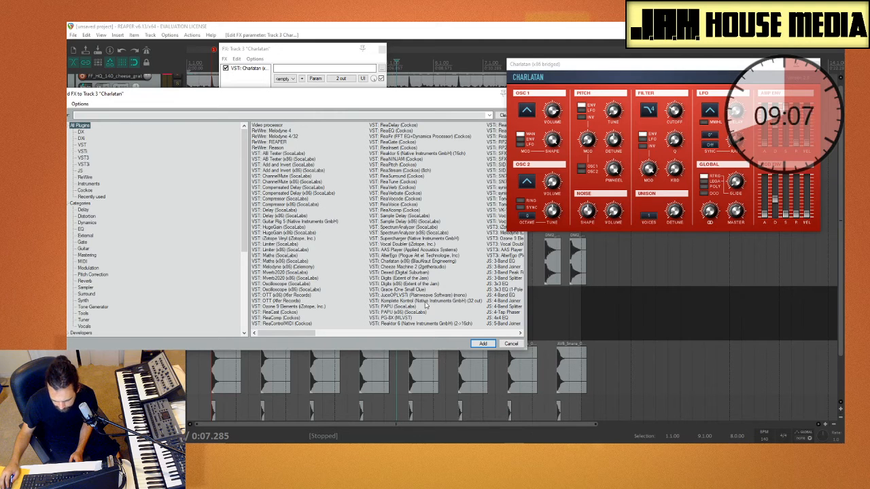
{"action": "left_click_drag", "start_coordinate": [524, 347], "coordinate": [668, 389]}
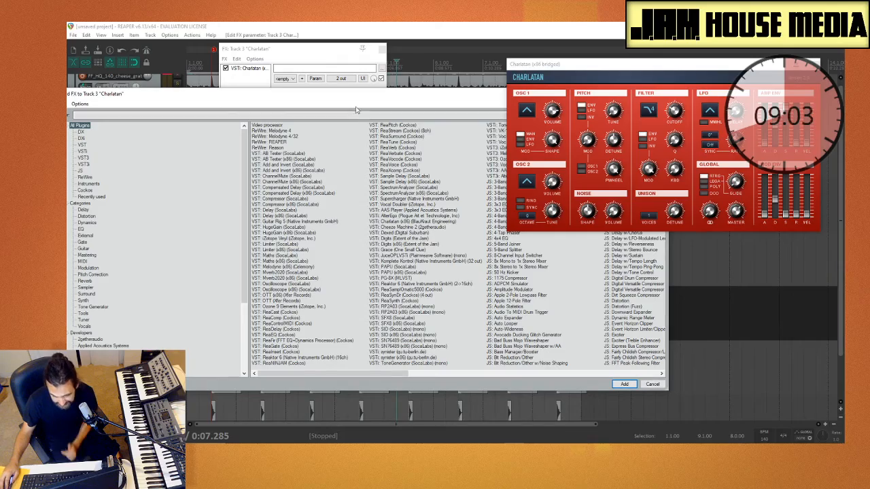
{"action": "left_click_drag", "start_coordinate": [355, 110], "coordinate": [222, 104]}
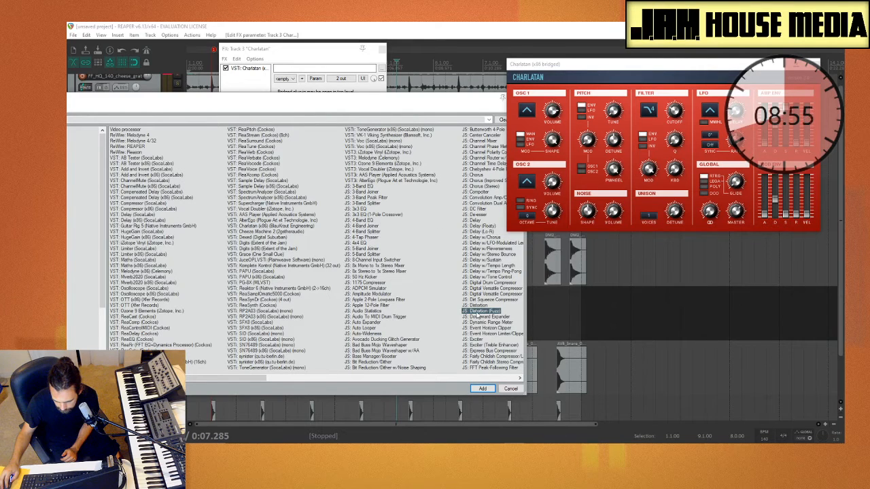
{"action": "double_click", "coordinate": [479, 312]}
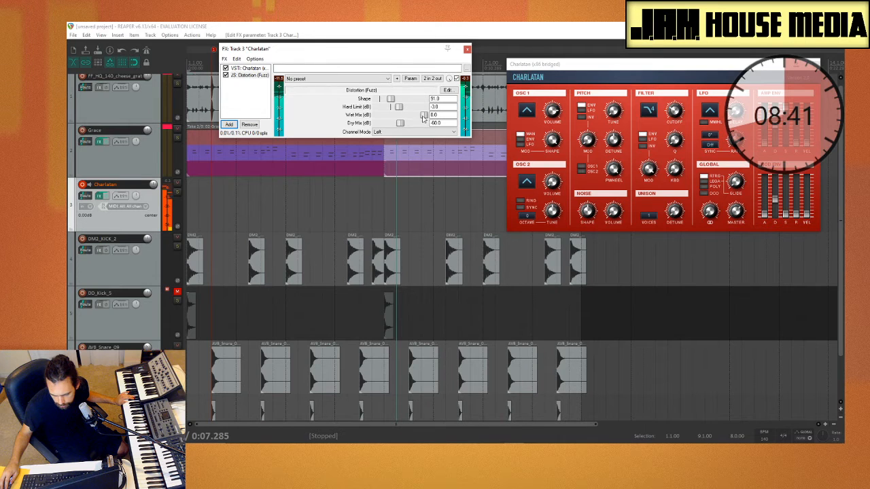
Set the fuzz distortion to a wet mix of -16.0 dB, a dry mix of -45.0 dB and Stereo channel mode
{"action": "left_click_drag", "start_coordinate": [422, 117], "coordinate": [416, 119]}
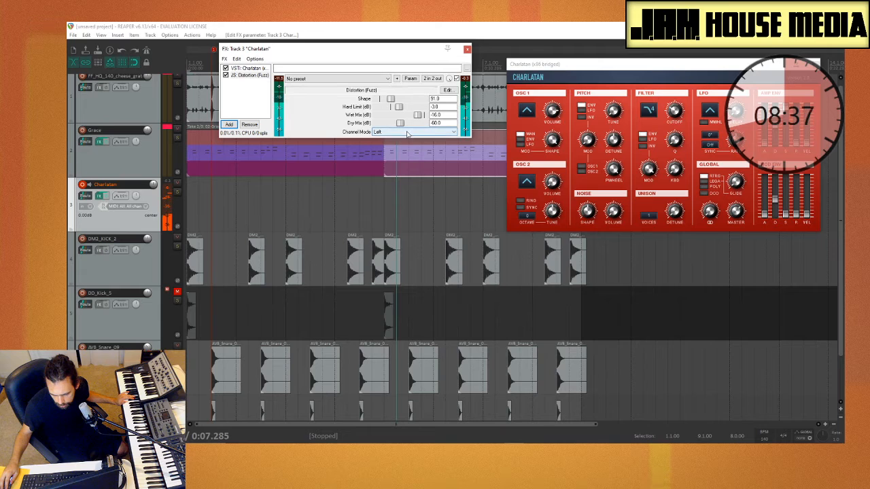
{"action": "left_click", "coordinate": [406, 133]}
{"action": "left_click", "coordinate": [405, 140]}
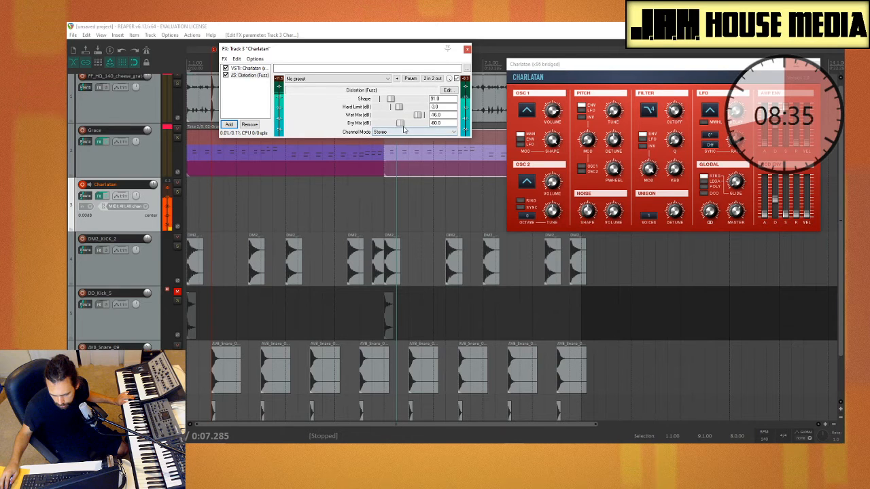
{"action": "left_click_drag", "start_coordinate": [404, 128], "coordinate": [405, 128]}
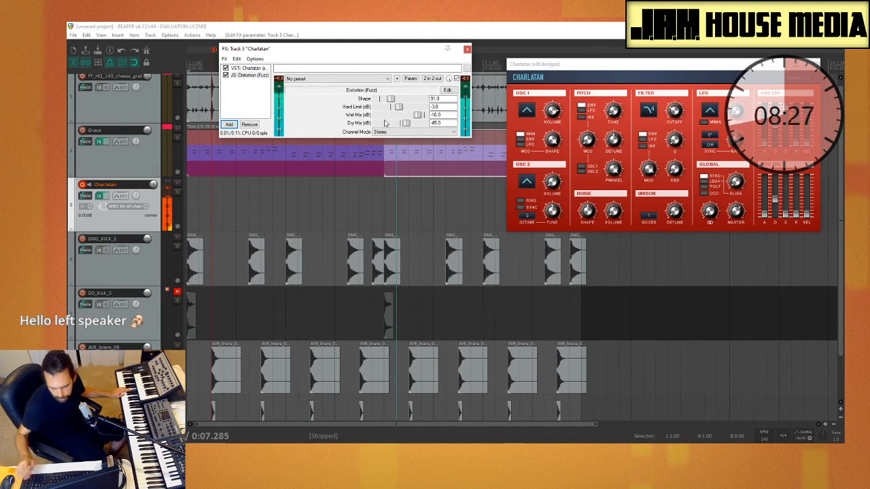
Play the looped beat to rehearse the distorted Charlatan part over it, and stop playback
{"action": "key", "text": "space"}
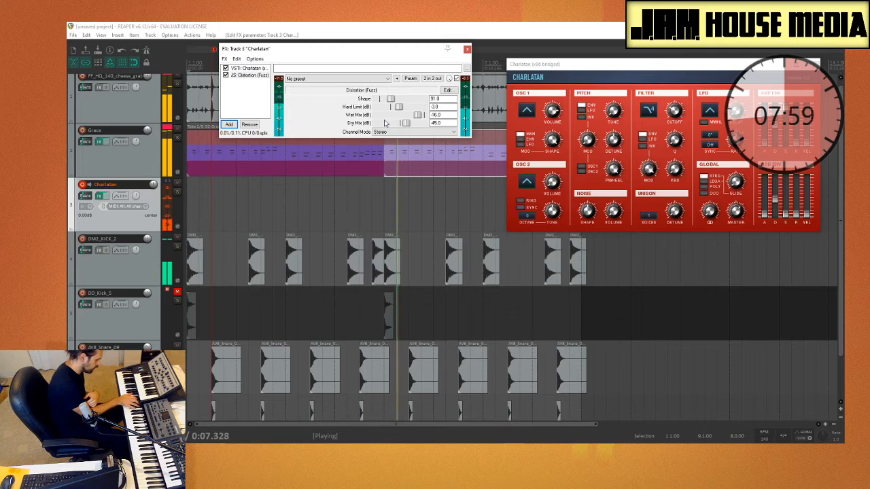
{"action": "key", "text": "space"}
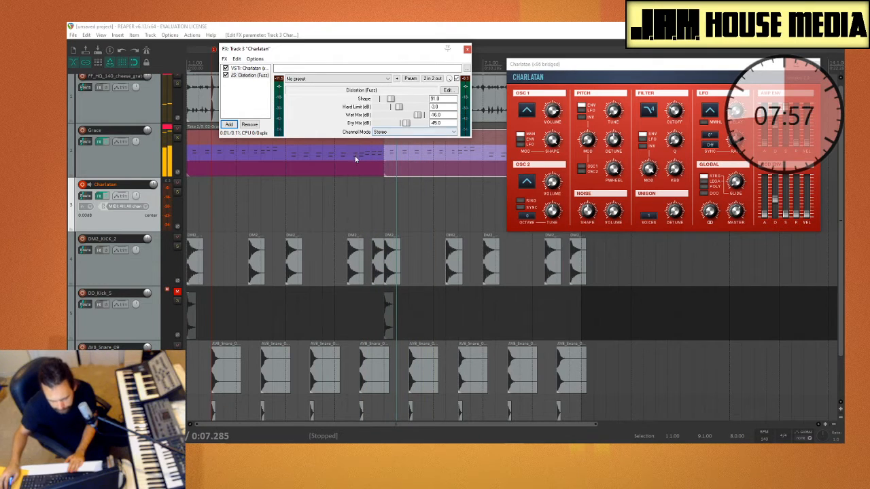
{"action": "key", "text": "Home"}
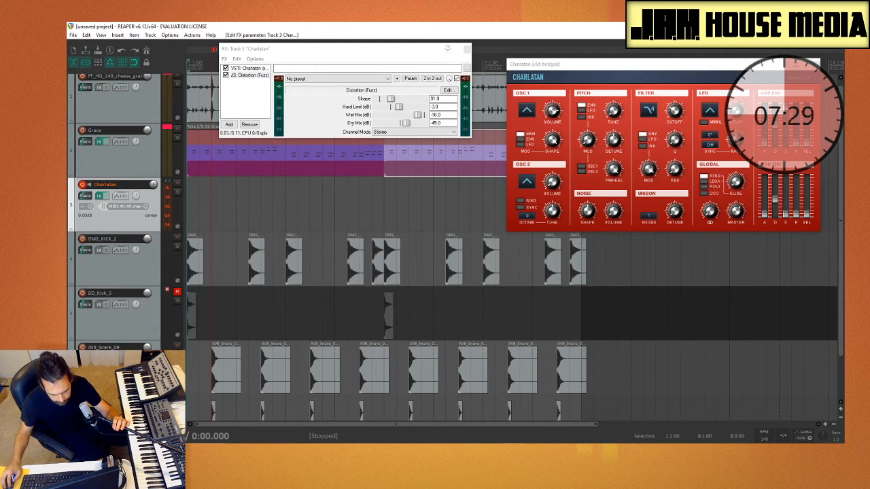
{"action": "key", "text": "ctrl+r"}
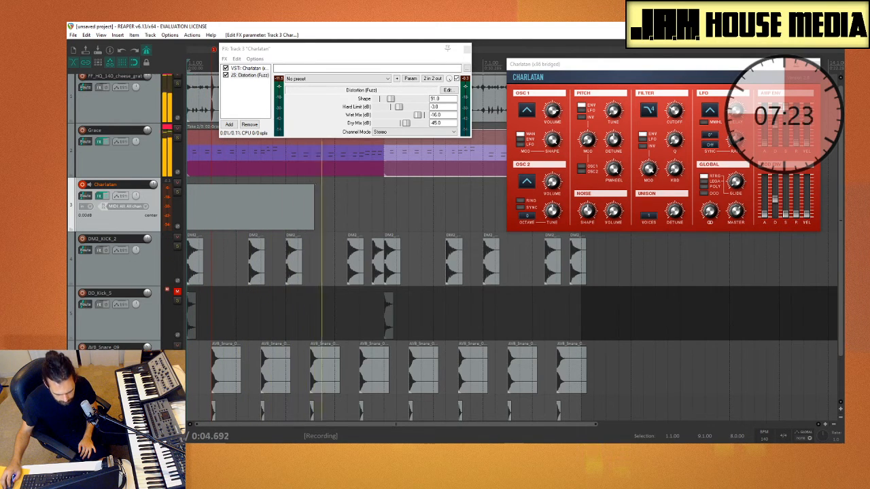
{"action": "key", "text": "space"}
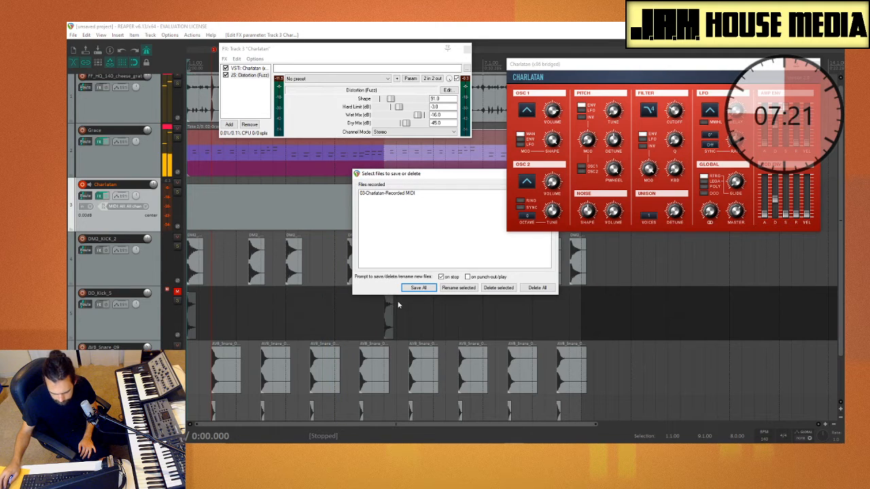
{"action": "left_click", "coordinate": [418, 288]}
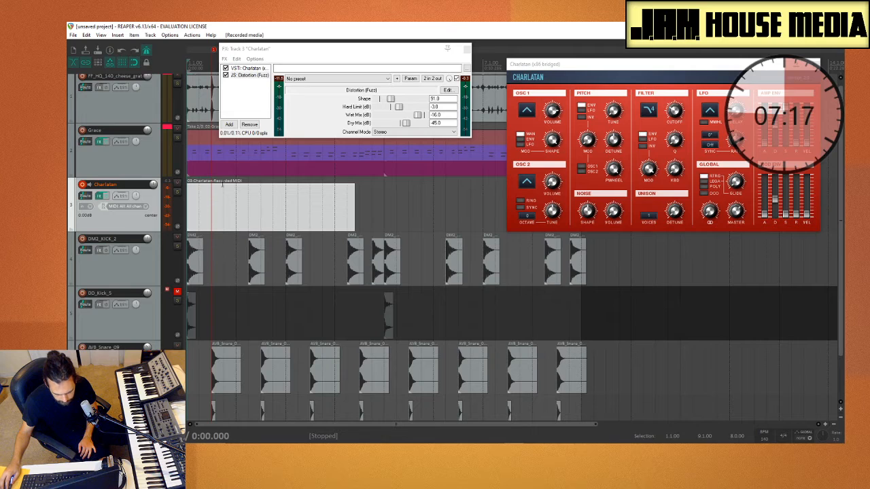
{"action": "left_click", "coordinate": [222, 184]}
{"action": "key", "text": "Delete"}
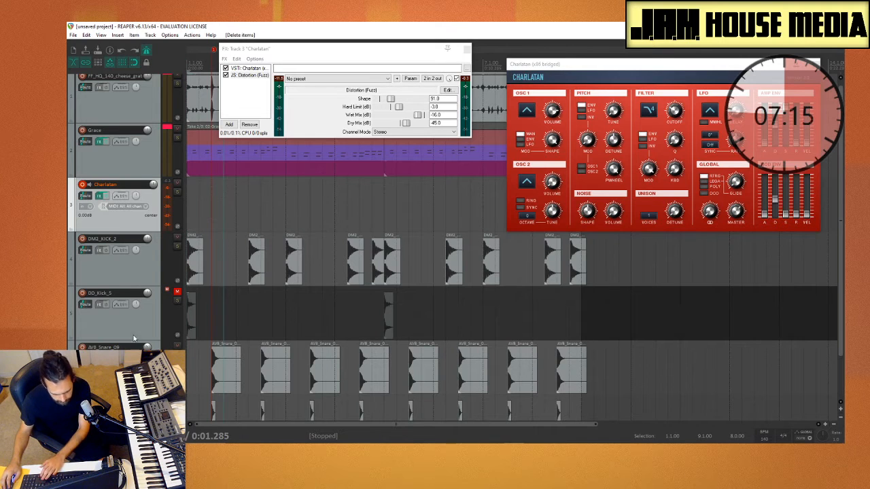
{"action": "key", "text": "Home"}
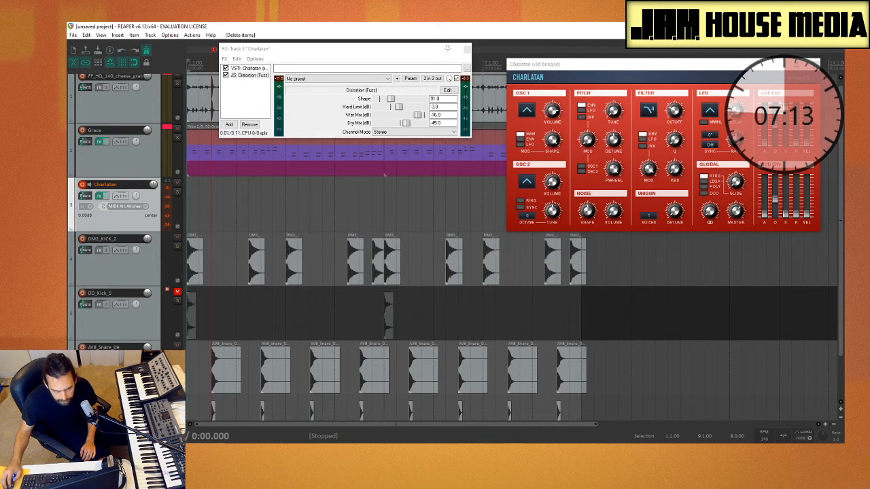
{"action": "key", "text": "ctrl+r"}
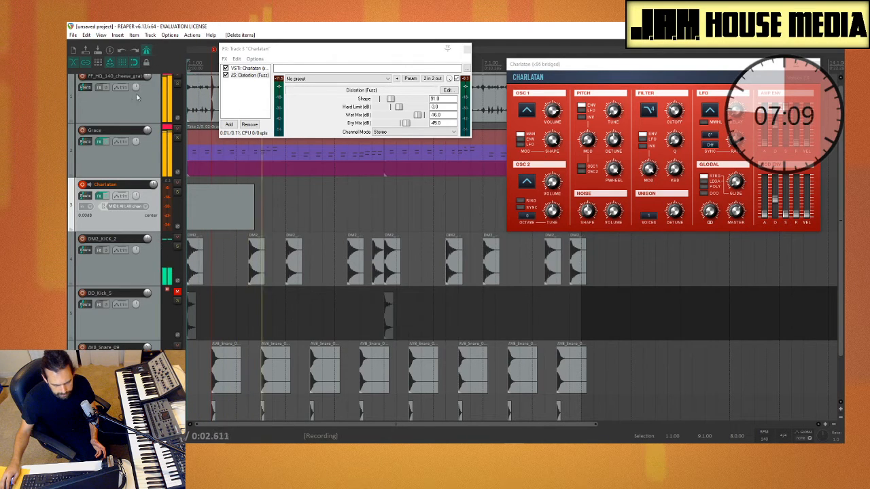
{"action": "key", "text": "space"}
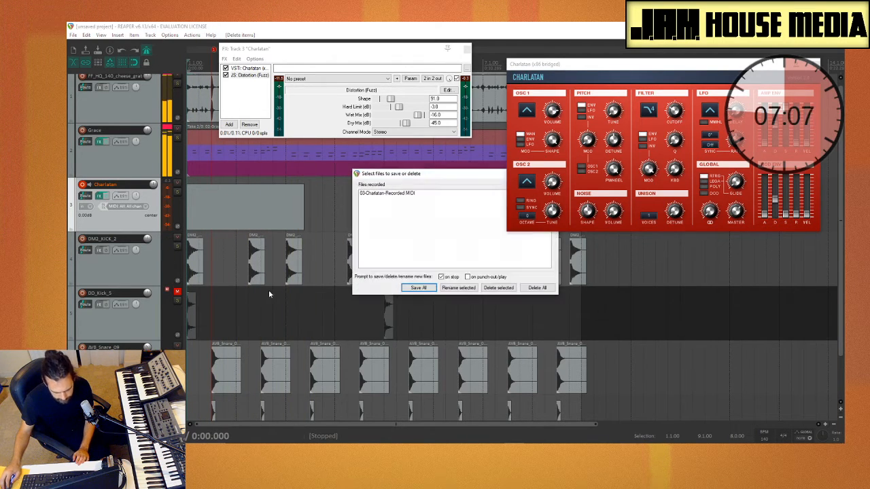
{"action": "left_click", "coordinate": [491, 288]}
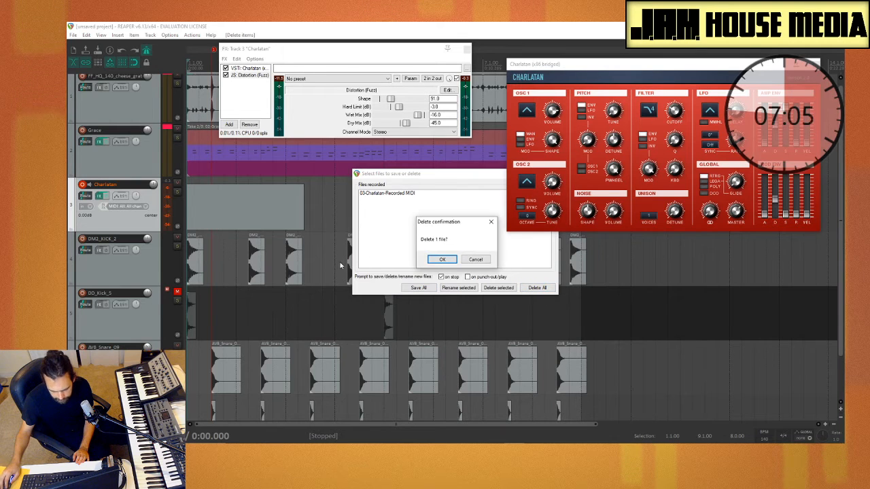
{"action": "left_click", "coordinate": [440, 261]}
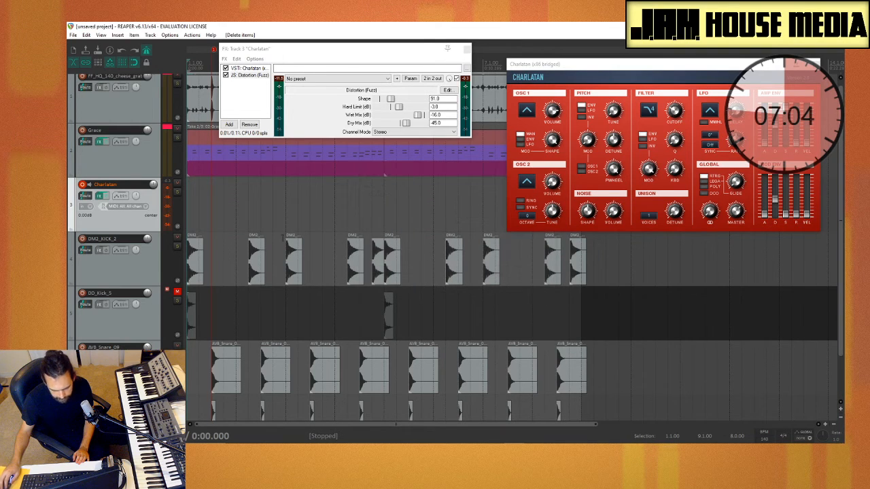
Enable the metronome count-in before recording and set the count-in to 1 measure
{"action": "right_click", "coordinate": [146, 50]}
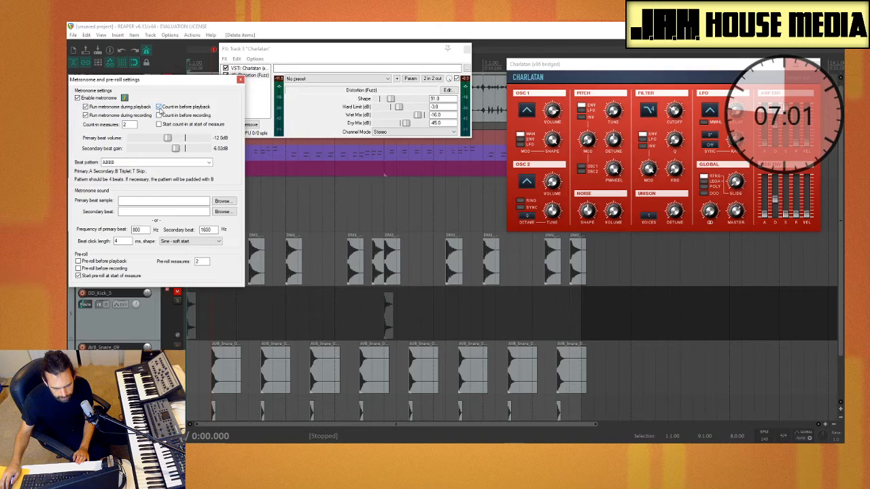
{"action": "left_click", "coordinate": [160, 116]}
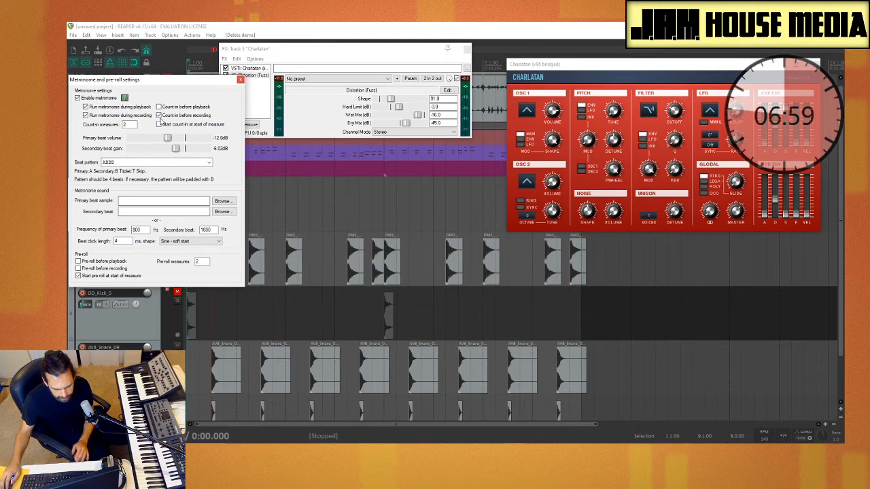
{"action": "left_click_drag", "start_coordinate": [129, 125], "coordinate": [110, 125]}
{"action": "type", "text": "1"}
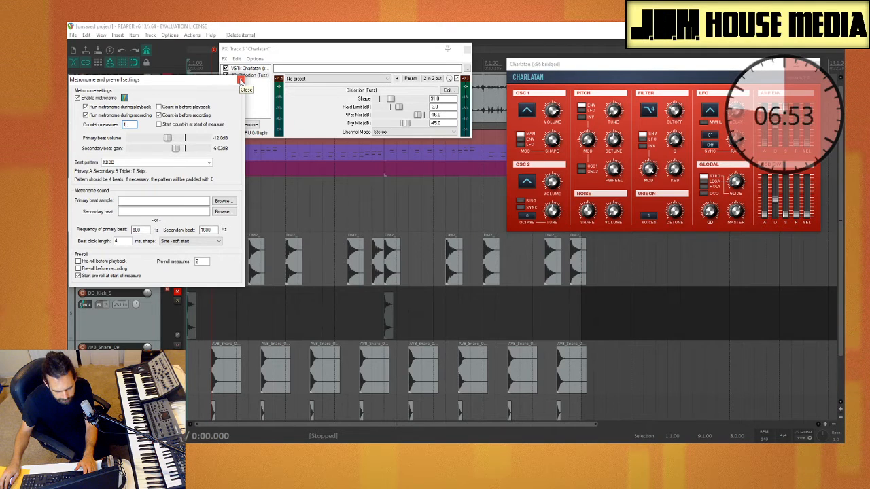
{"action": "left_click", "coordinate": [239, 80]}
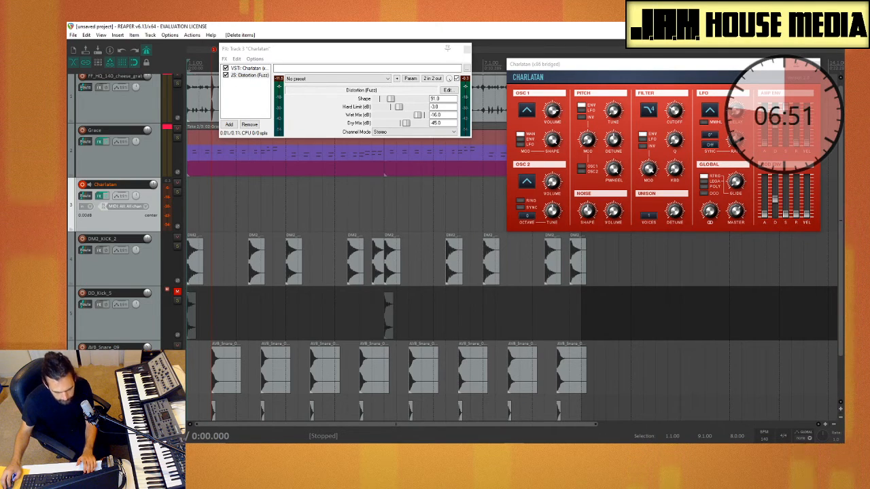
Record looped MIDI takes on the Charlatan track over the beat, save all recorded files, and make the first take active
{"action": "key", "text": "ctrl+r"}
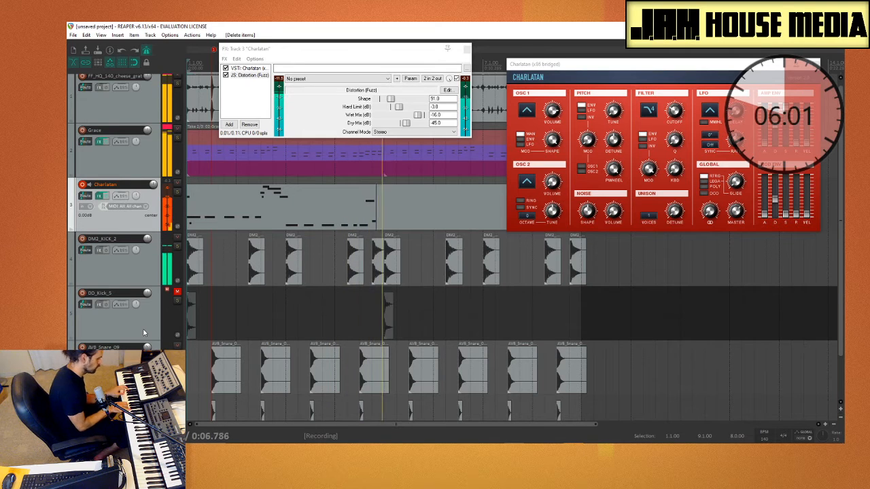
{"action": "key", "text": "space"}
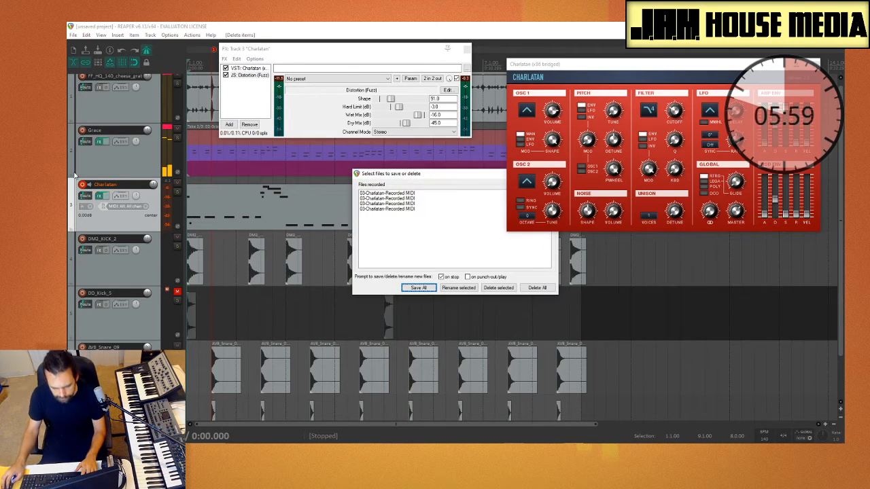
{"action": "left_click", "coordinate": [427, 289]}
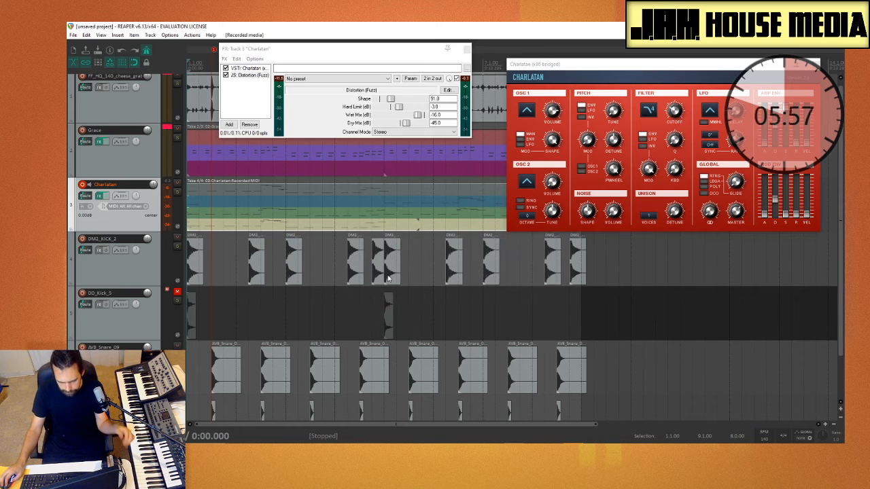
{"action": "left_click", "coordinate": [357, 197]}
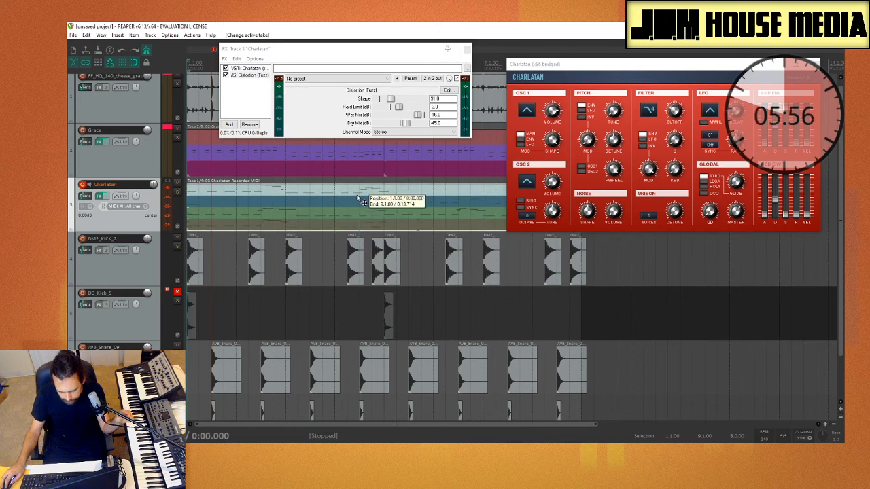
Open the first Charlatan take for MIDI editing and delete the stray short note just before bar 3
{"action": "double_click", "coordinate": [320, 190]}
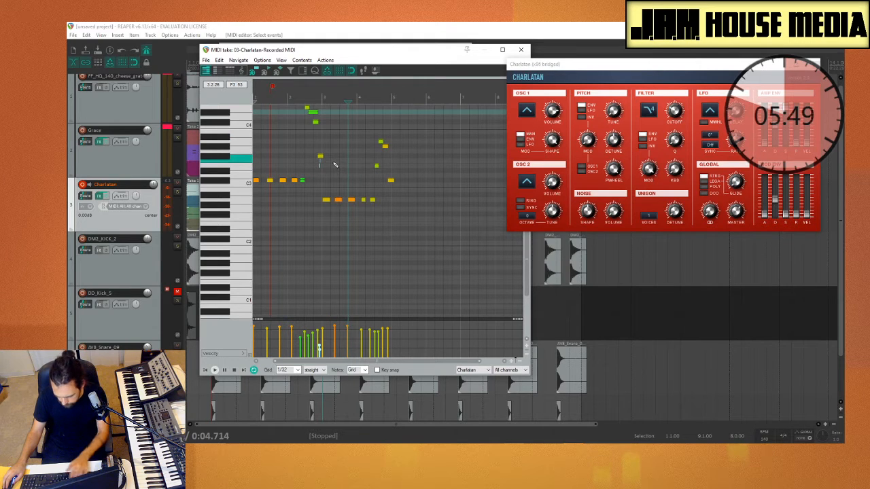
{"action": "scroll", "coordinate": [335, 165], "scroll_direction": "up", "scroll_amount": 1}
{"action": "scroll", "coordinate": [335, 165], "scroll_direction": "down", "scroll_amount": 1}
{"action": "scroll", "coordinate": [335, 165], "scroll_direction": "up", "scroll_amount": 1}
{"action": "scroll", "coordinate": [336, 165], "scroll_direction": "down", "scroll_amount": 1}
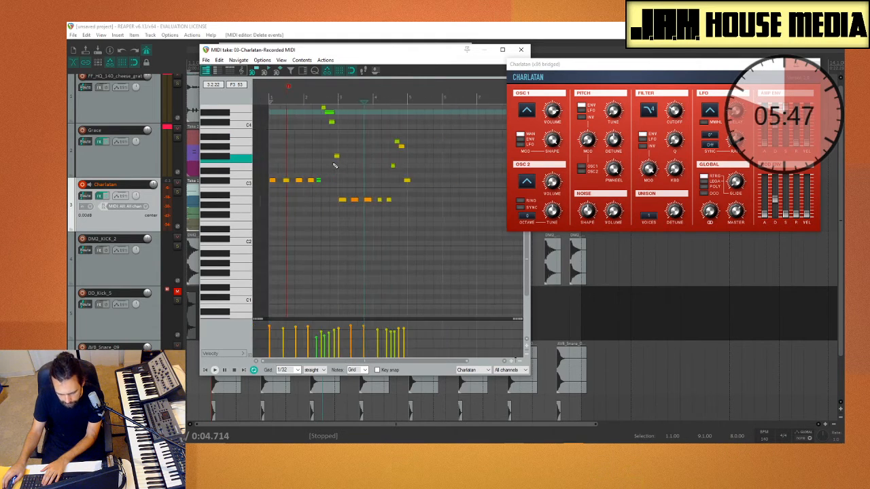
Try to quantize the positions of all notes in the take to the grid at 100 strength, auditioning the result
{"action": "key", "text": "ctrl+a"}
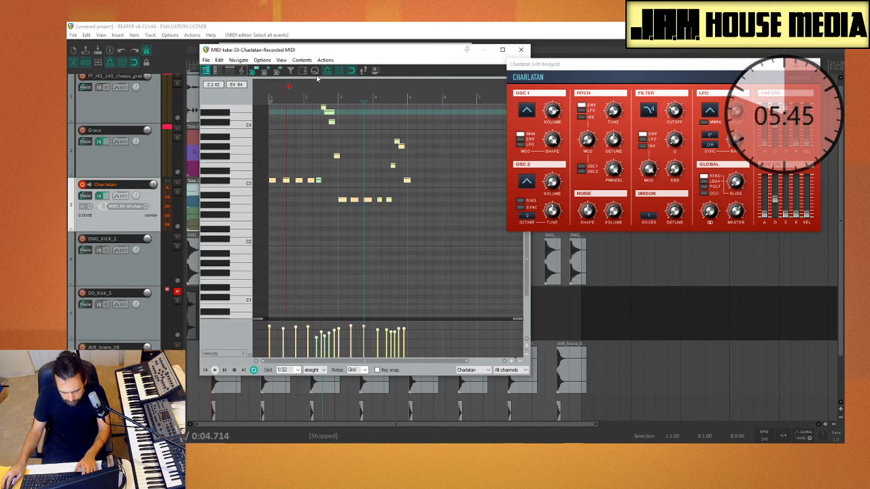
{"action": "left_click", "coordinate": [315, 71]}
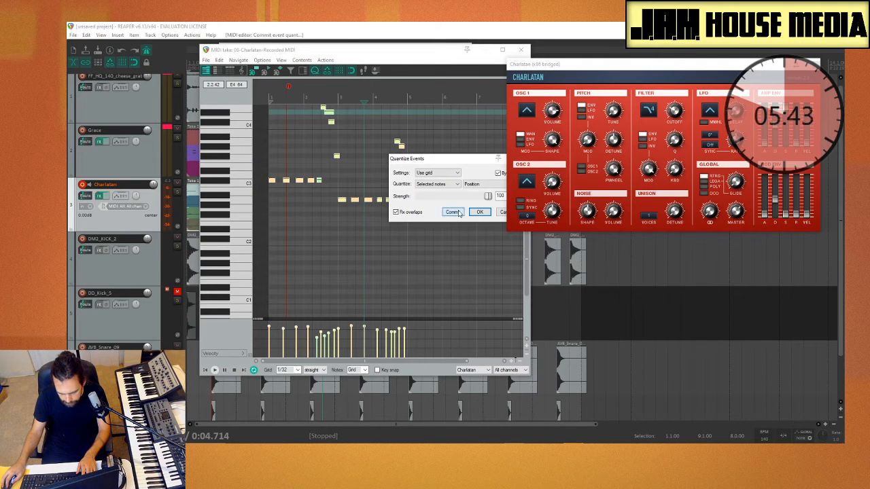
{"action": "key", "text": "space"}
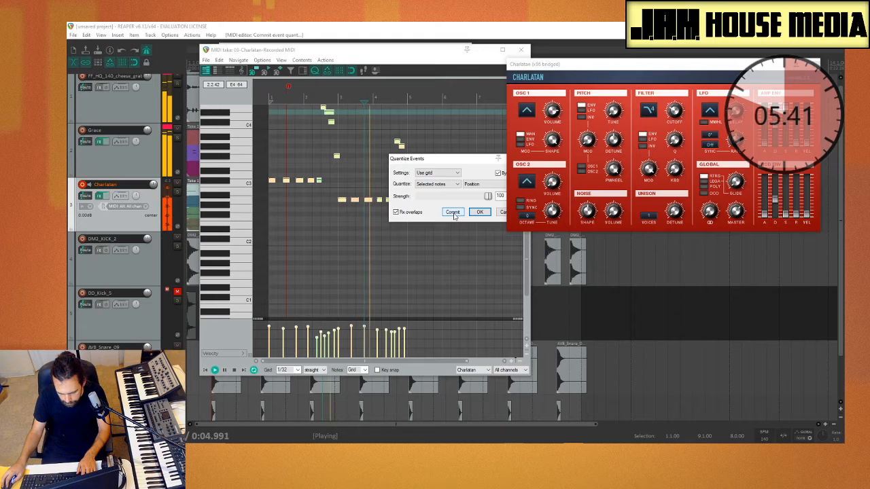
{"action": "key", "text": "space"}
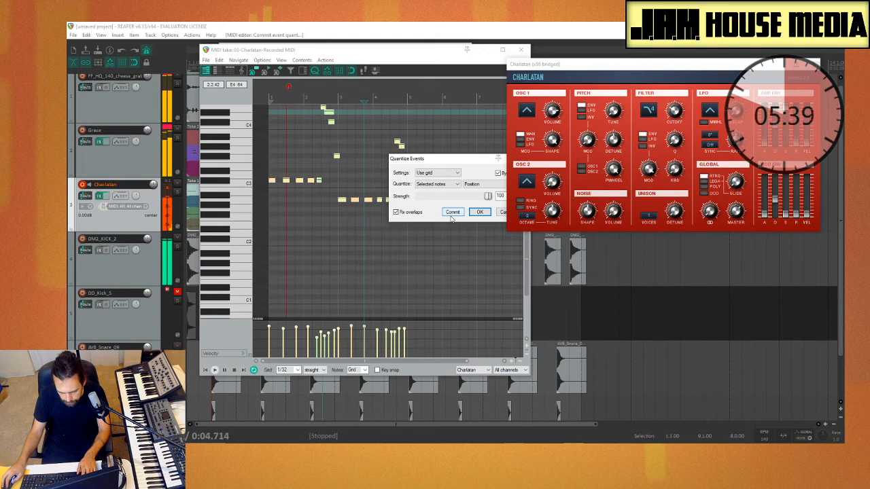
{"action": "left_click_drag", "start_coordinate": [470, 163], "coordinate": [421, 163]}
{"action": "left_click", "coordinate": [476, 160]}
Close the synth, MIDI editor and effect chain windows, and glue the Charlatan takes into a single item
{"action": "left_click", "coordinate": [810, 64]}
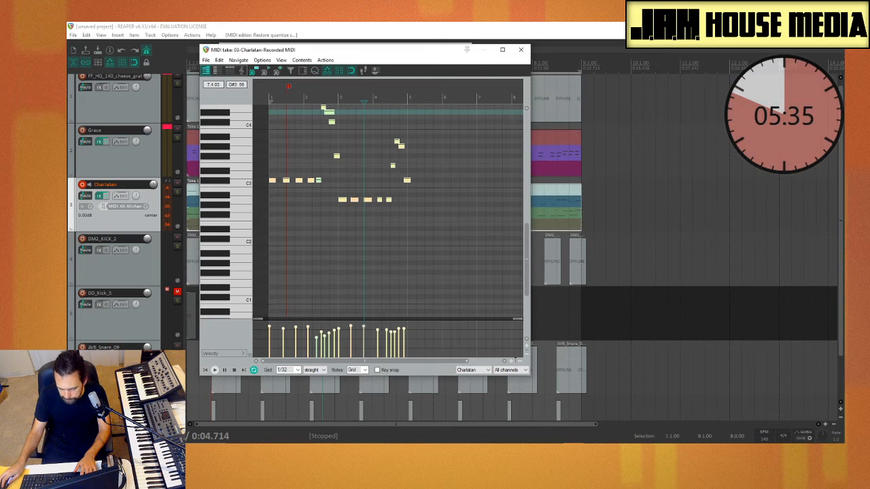
{"action": "left_click", "coordinate": [521, 50]}
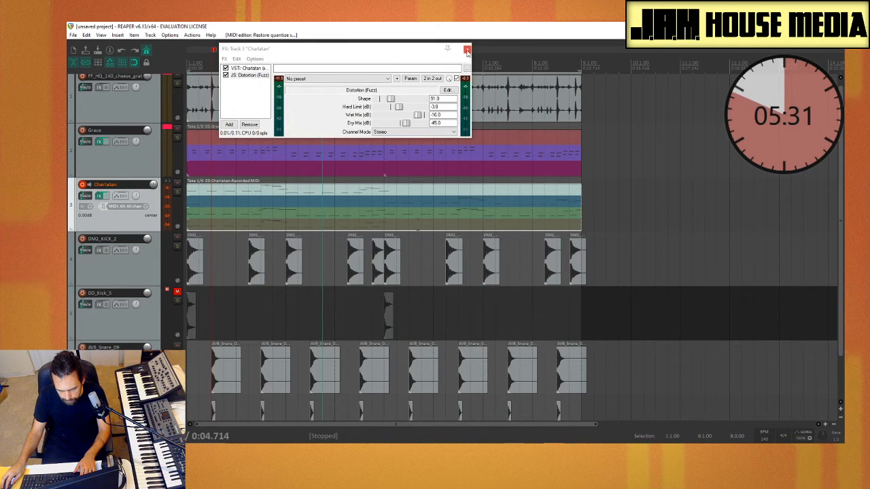
{"action": "left_click", "coordinate": [467, 50]}
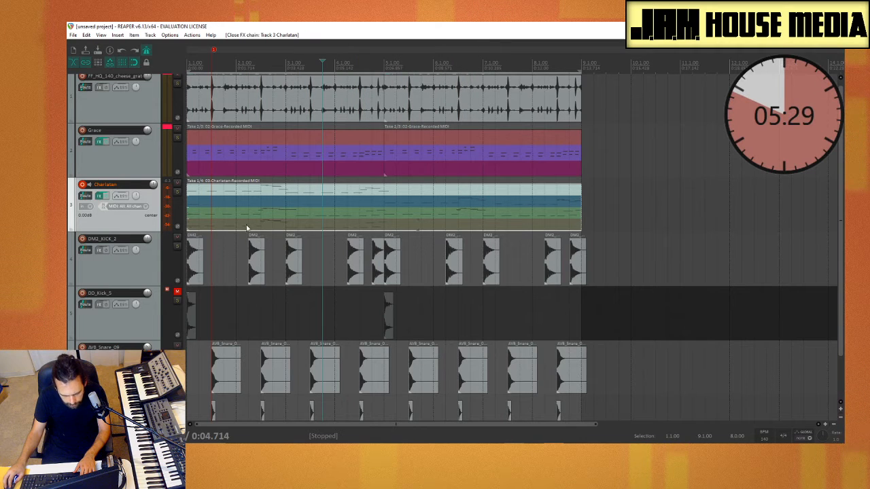
{"action": "right_click", "coordinate": [372, 197]}
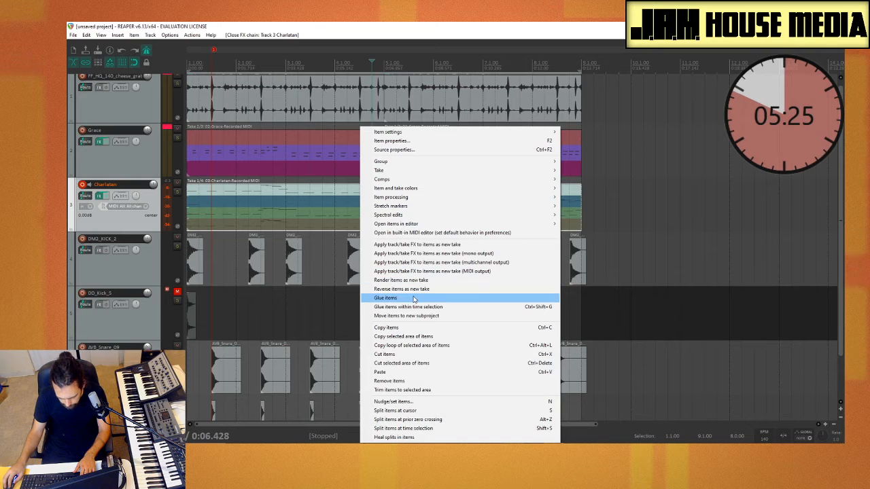
{"action": "left_click", "coordinate": [421, 298]}
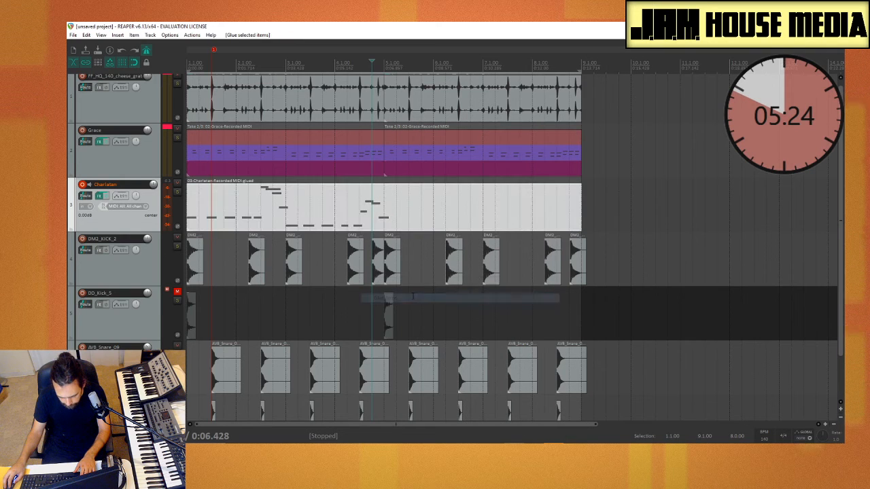
Trim the glued Charlatan item to end at bar 5 and copy it into bars 5 to 8
{"action": "left_click", "coordinate": [384, 211]}
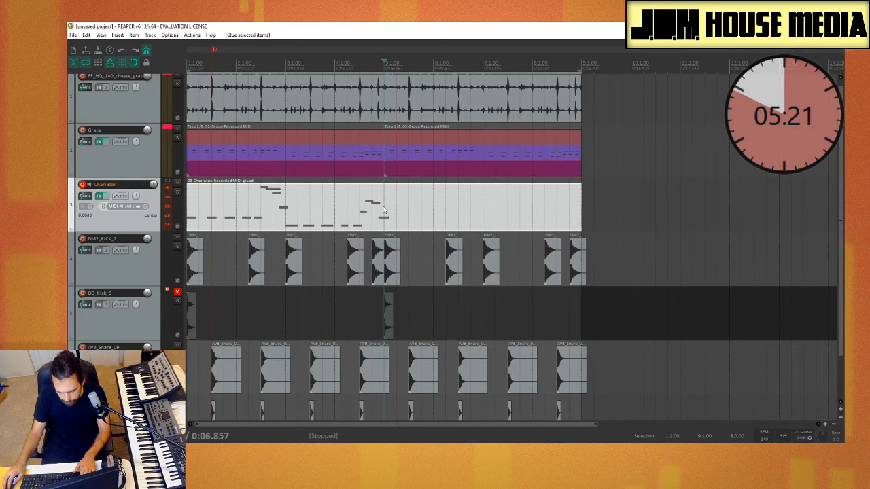
{"action": "left_click", "coordinate": [469, 212]}
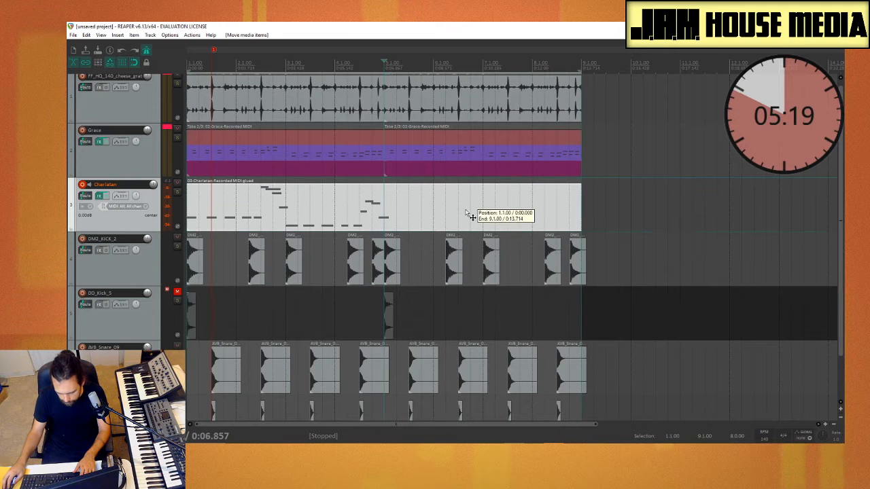
{"action": "left_click_drag", "start_coordinate": [579, 207], "coordinate": [378, 209]}
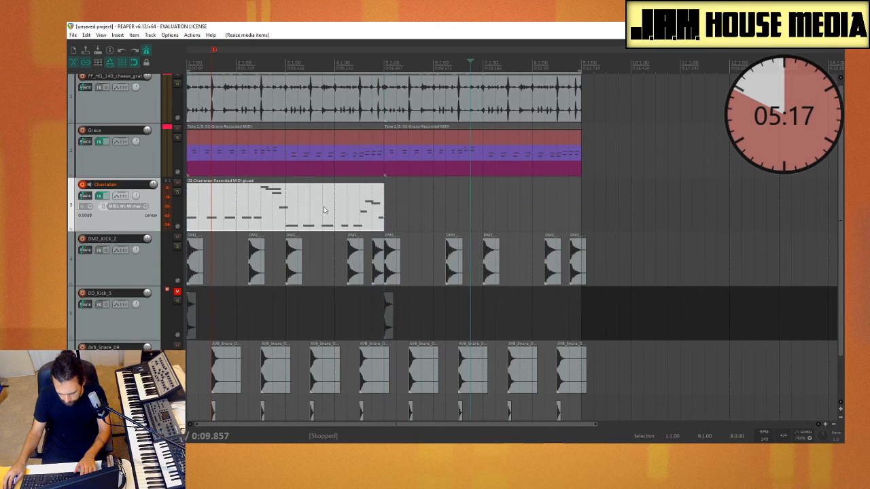
{"action": "left_click_drag", "start_coordinate": [281, 210], "coordinate": [469, 217]}
Play the loop from bar 1 to 9 to check the duplicated Charlatan part, and stop playback
{"action": "key", "text": "space"}
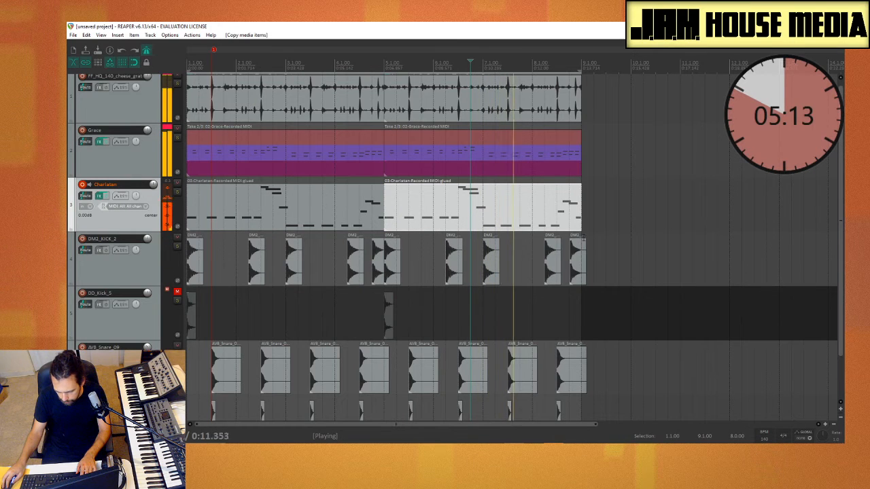
{"action": "key", "text": "space"}
{"action": "left_click_drag", "start_coordinate": [582, 230], "coordinate": [188, 223]}
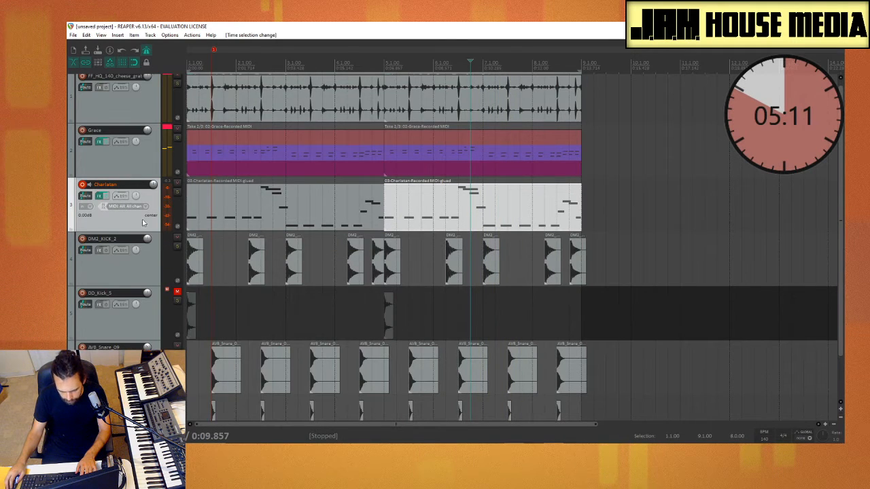
{"action": "key", "text": "space"}
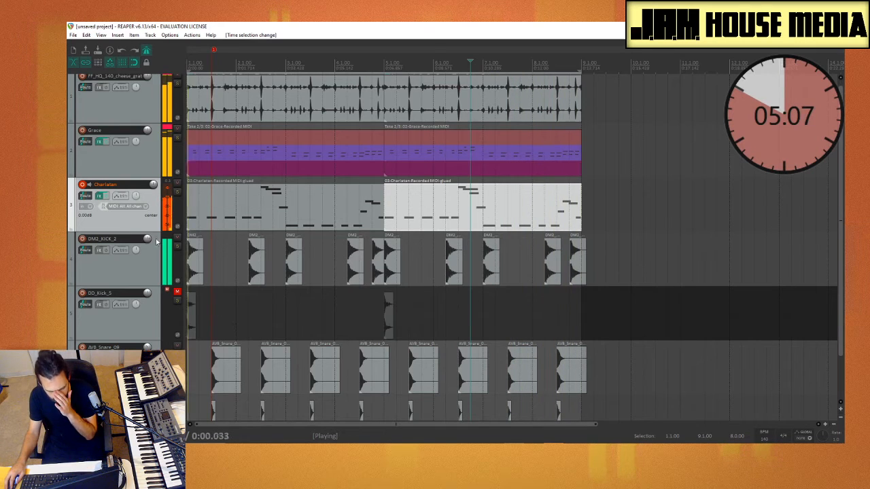
{"action": "key", "text": "space"}
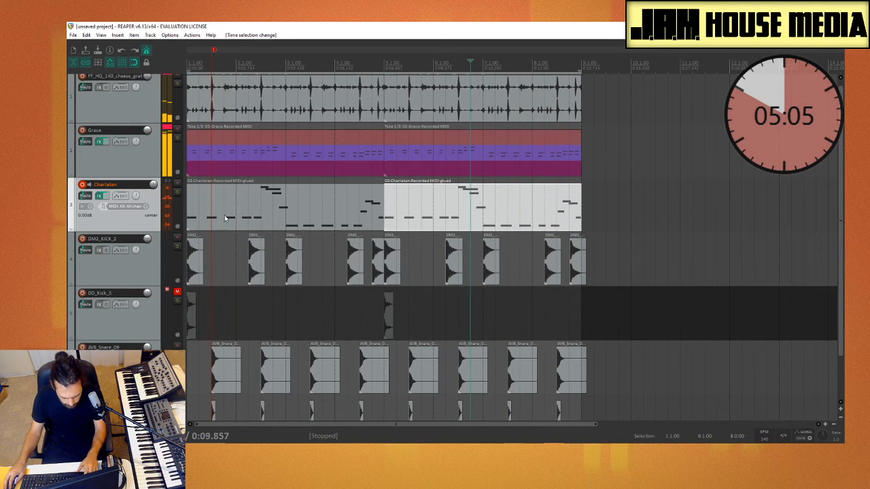
Open the first Charlatan item for MIDI editing and shift its opening bar 1 notes into time, auditioning them against the beat
{"action": "double_click", "coordinate": [221, 215]}
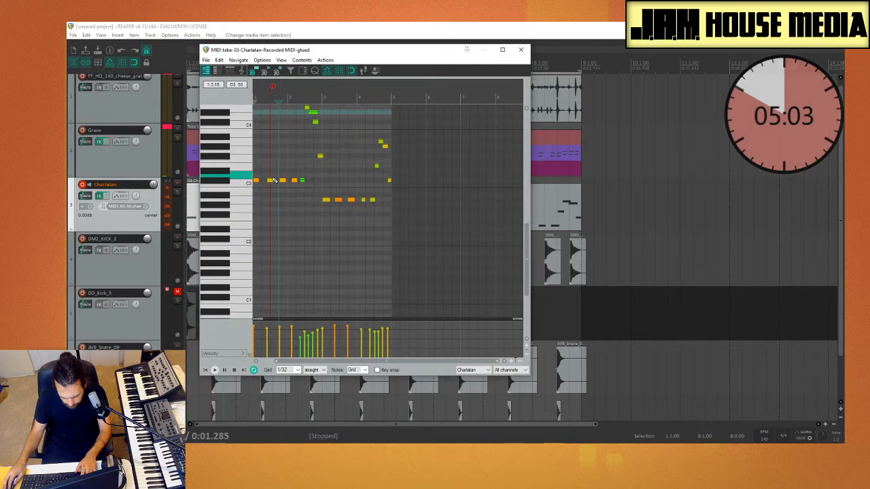
{"action": "left_click", "coordinate": [256, 182]}
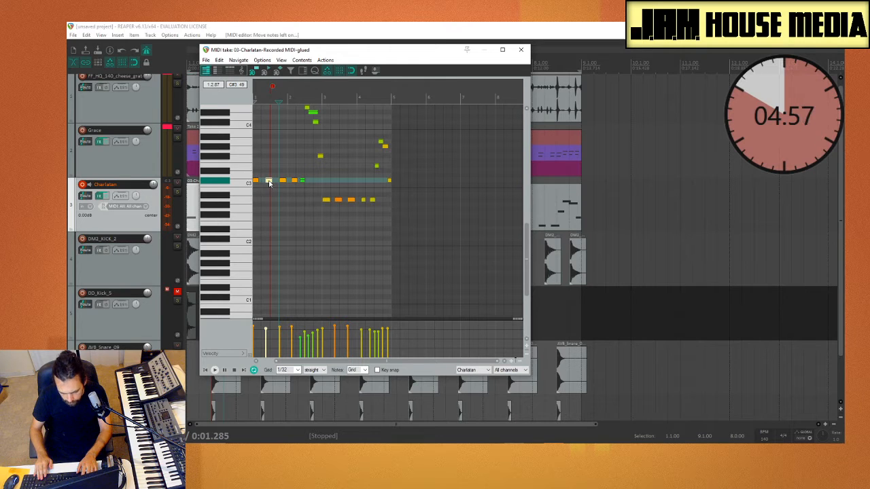
{"action": "scroll", "coordinate": [265, 216], "scroll_direction": "up", "scroll_amount": 4}
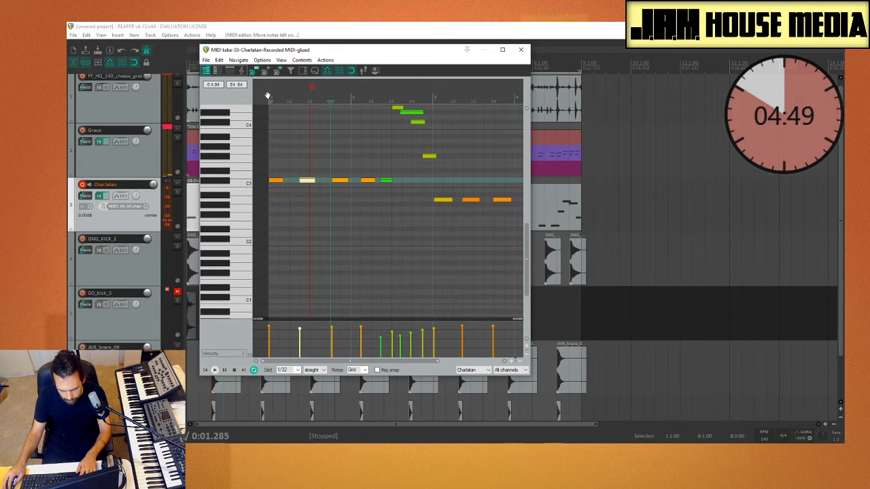
{"action": "key", "text": "space"}
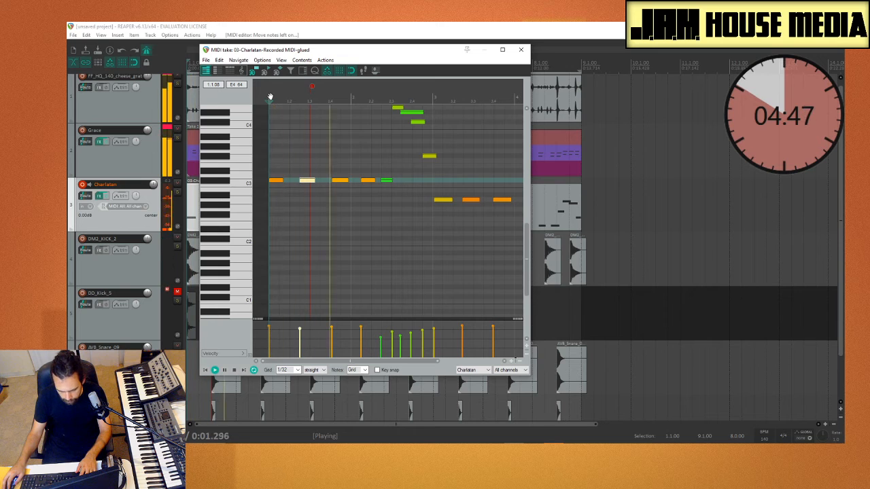
{"action": "left_click", "coordinate": [339, 181]}
{"action": "key", "text": "space"}
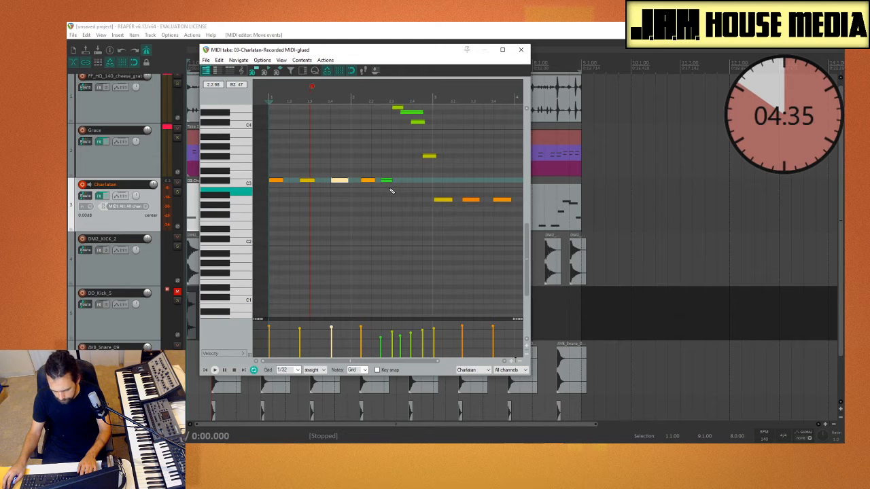
Close the MIDI editor, replace the second Charlatan item with a copy of the corrected first one, and play the loop
{"action": "left_click", "coordinate": [521, 50]}
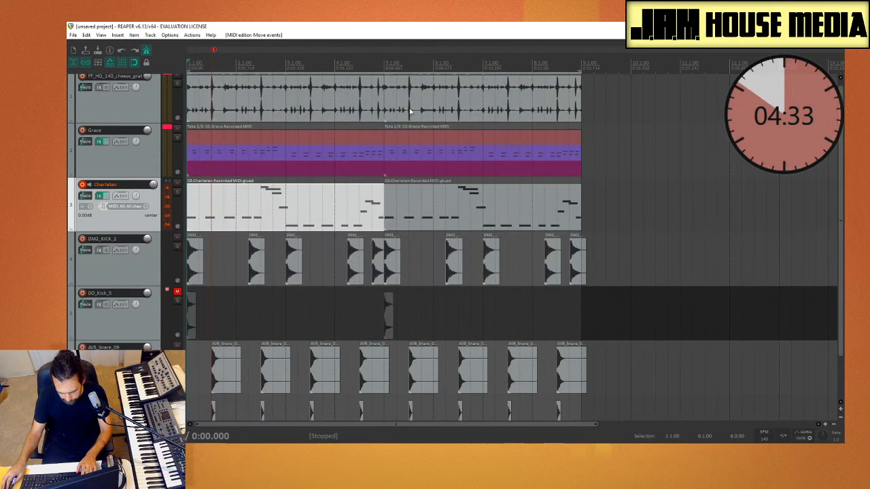
{"action": "left_click", "coordinate": [427, 198]}
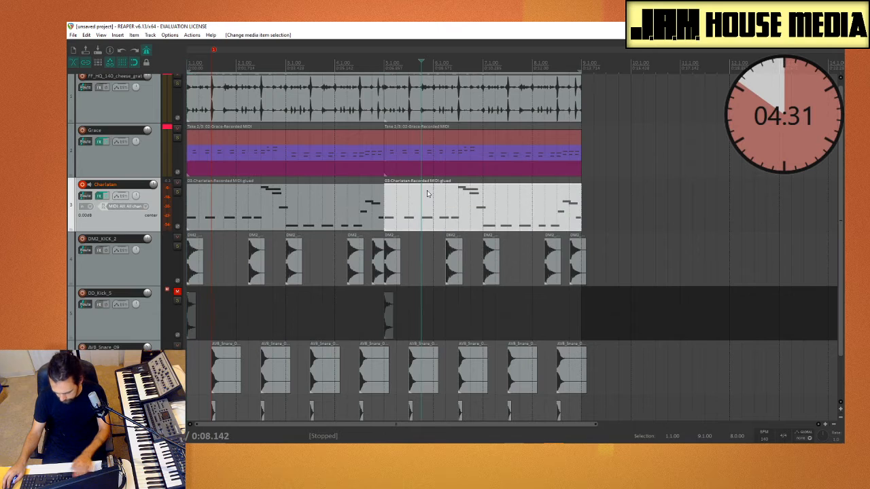
{"action": "key", "text": "Delete"}
{"action": "mouse_move", "coordinate": [312, 189]}
{"action": "left_mouse_down"}
{"action": "mouse_move", "coordinate": [356, 182]}
{"action": "mouse_move", "coordinate": [497, 202]}
{"action": "left_mouse_up"}
{"action": "left_click", "coordinate": [309, 193]}
{"action": "key", "text": "space"}
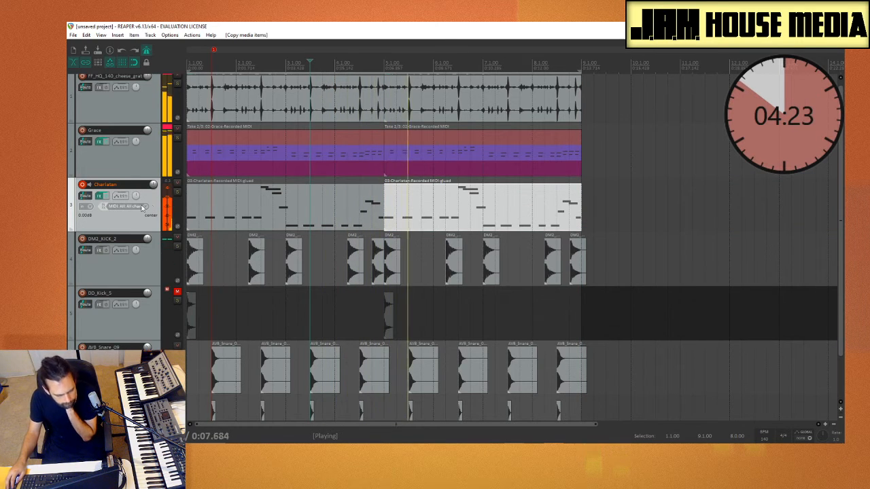
Find the OTT compressor and add its x86 version after Distortion (Fuzz) in the Charlatan track's effect chain
{"action": "left_click", "coordinate": [101, 197]}
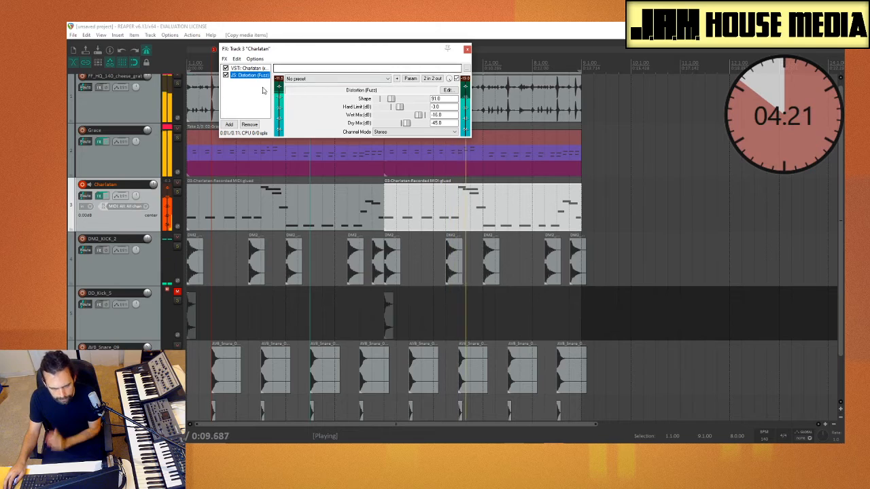
{"action": "left_click", "coordinate": [231, 124]}
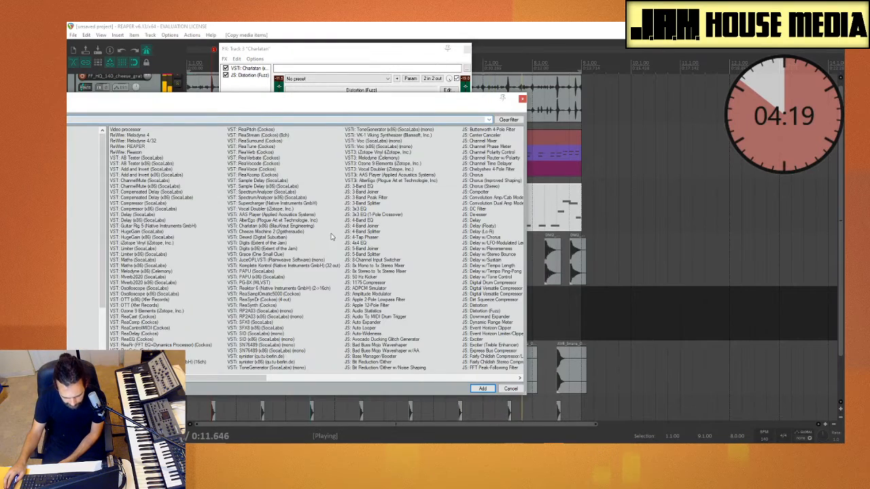
{"action": "scroll", "coordinate": [340, 273], "scroll_direction": "right", "scroll_amount": 10}
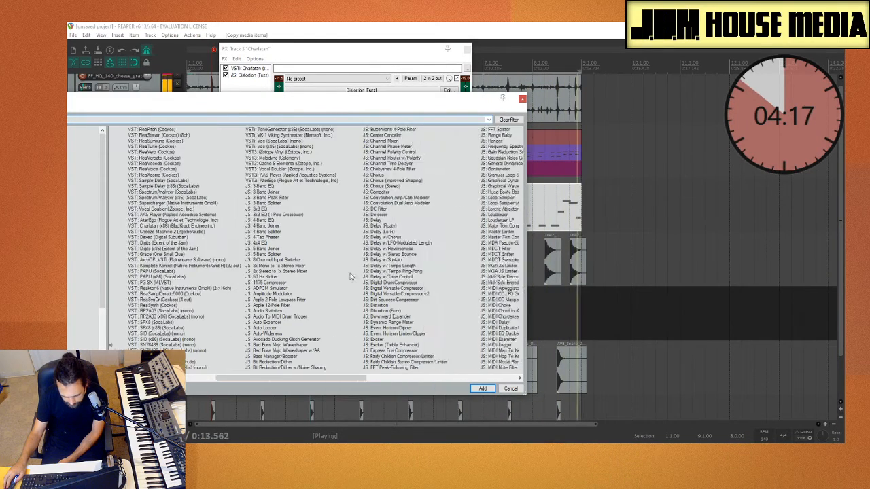
{"action": "scroll", "coordinate": [338, 272], "scroll_direction": "left", "scroll_amount": 8}
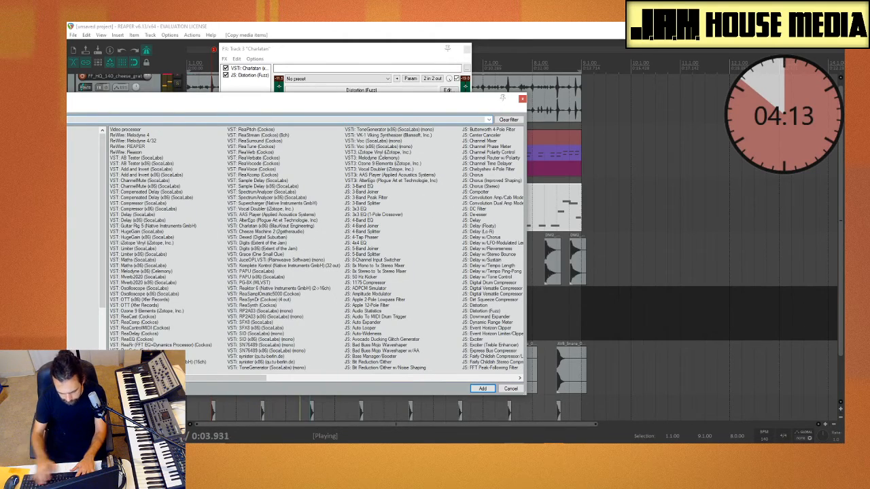
{"action": "type", "text": "ott"}
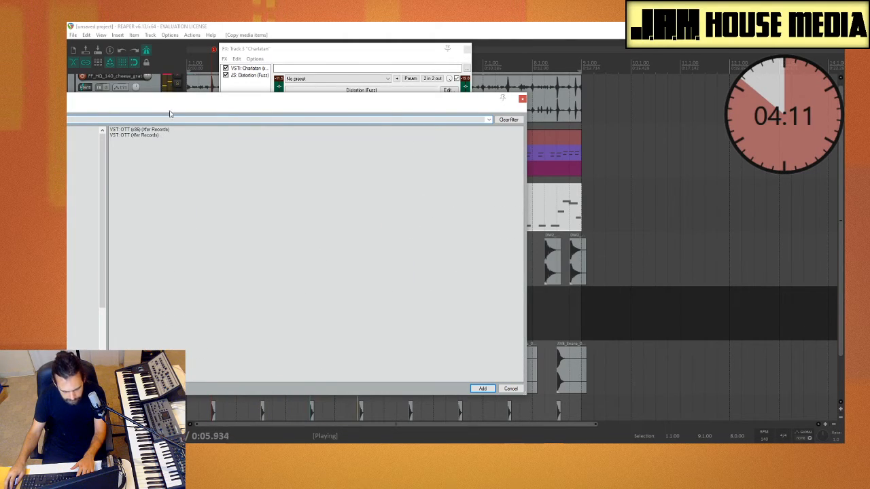
{"action": "mouse_move", "coordinate": [313, 100]}
{"action": "left_mouse_down"}
{"action": "mouse_move", "coordinate": [626, 112]}
{"action": "mouse_move", "coordinate": [594, 115]}
{"action": "left_mouse_up"}
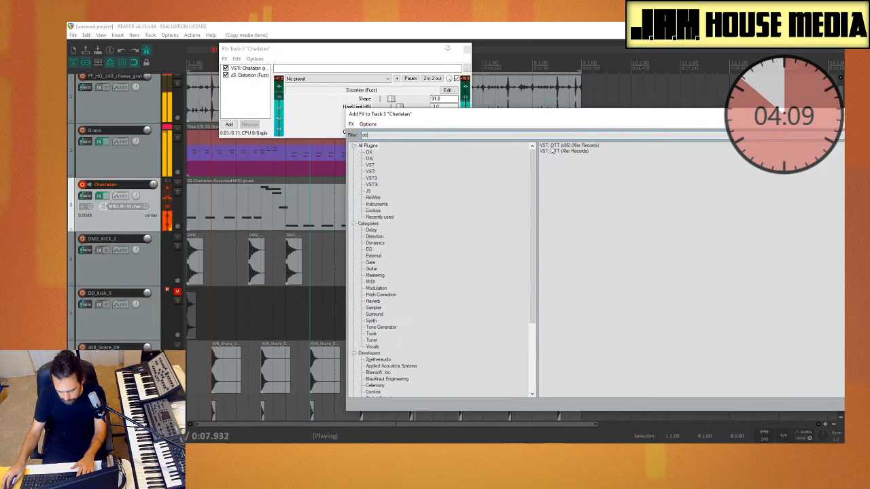
{"action": "left_click_drag", "start_coordinate": [562, 146], "coordinate": [553, 146]}
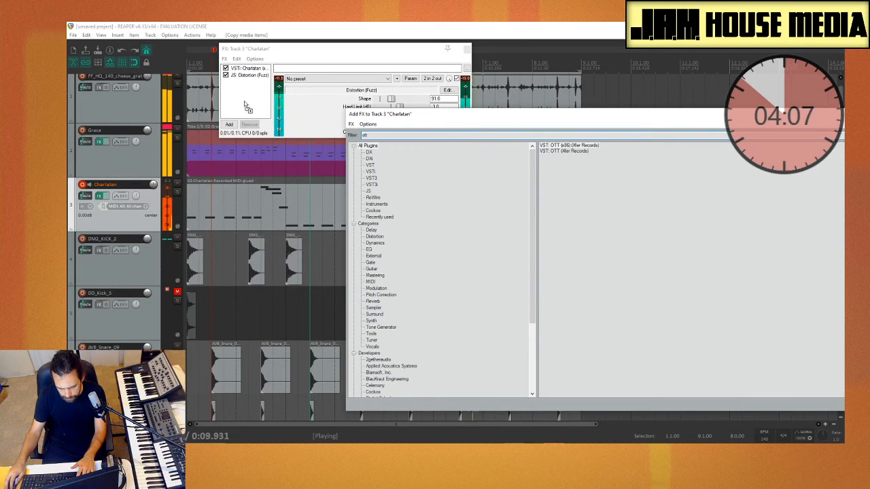
{"action": "left_click_drag", "start_coordinate": [247, 107], "coordinate": [249, 107]}
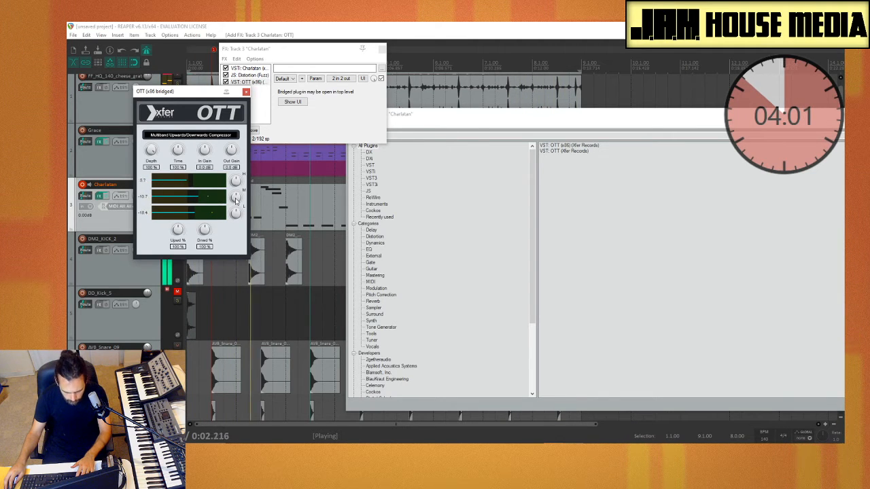
Lower OTT's high-band gain while the loop plays, and close the OTT and effect-browser windows
{"action": "left_click_drag", "start_coordinate": [236, 181], "coordinate": [242, 203]}
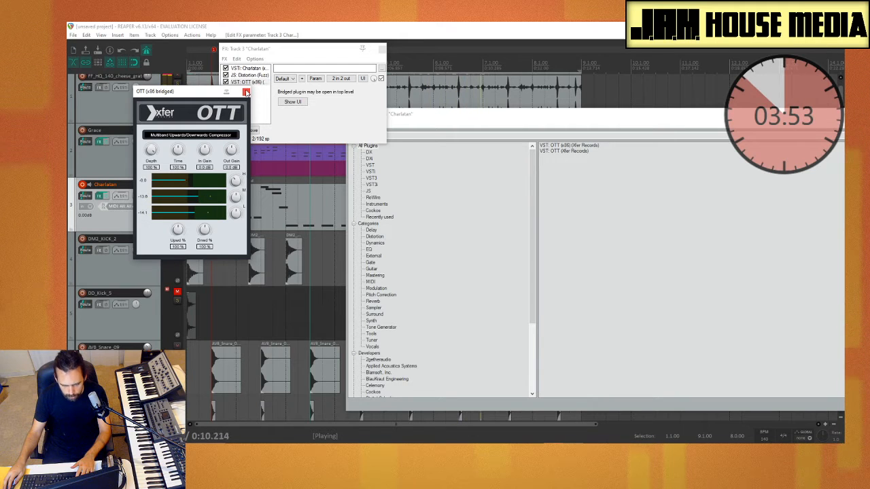
{"action": "left_click", "coordinate": [247, 93]}
{"action": "left_click_drag", "start_coordinate": [759, 120], "coordinate": [486, 132]}
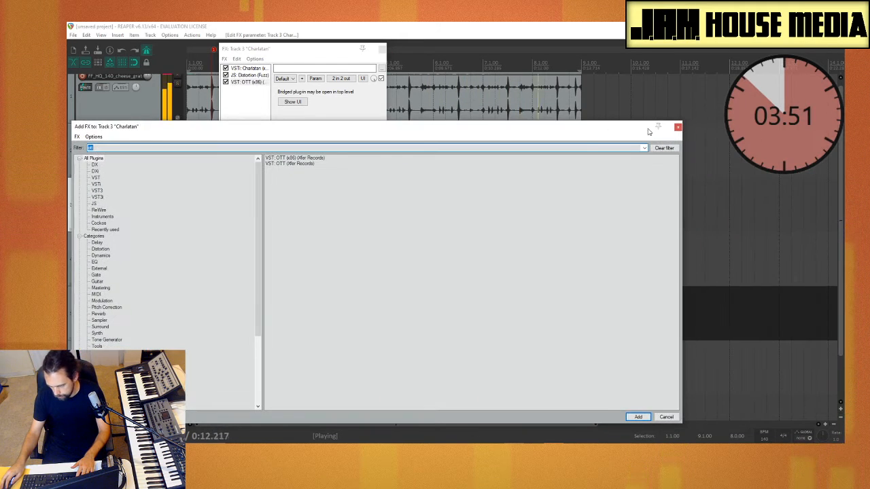
{"action": "left_click", "coordinate": [677, 128]}
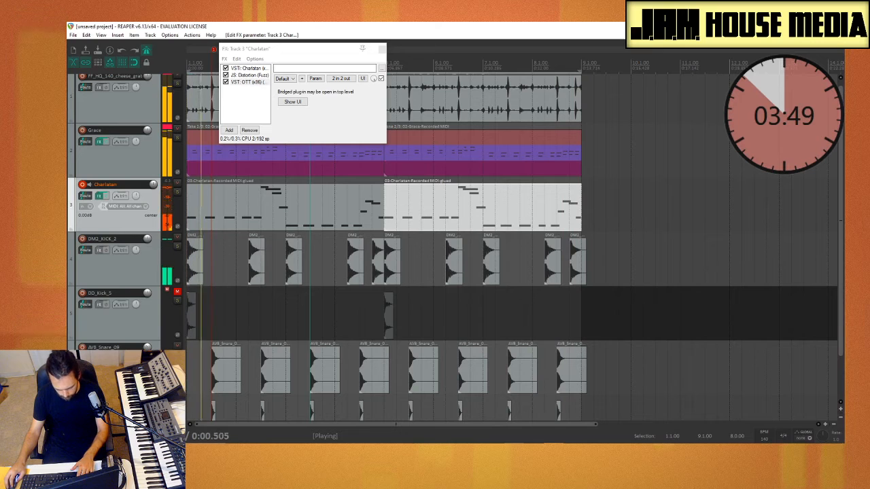
Show the mixer, briefly solo Charlatan, balance the Grace, cheese grater loop and Charlatan volumes during playback, and stop
{"action": "key", "text": "ctrl+m"}
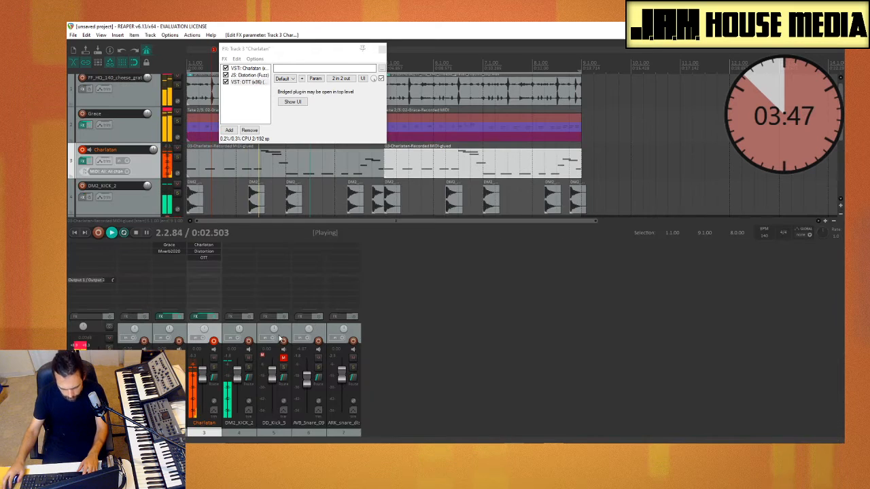
{"action": "left_click", "coordinate": [216, 369]}
{"action": "left_click", "coordinate": [216, 369]}
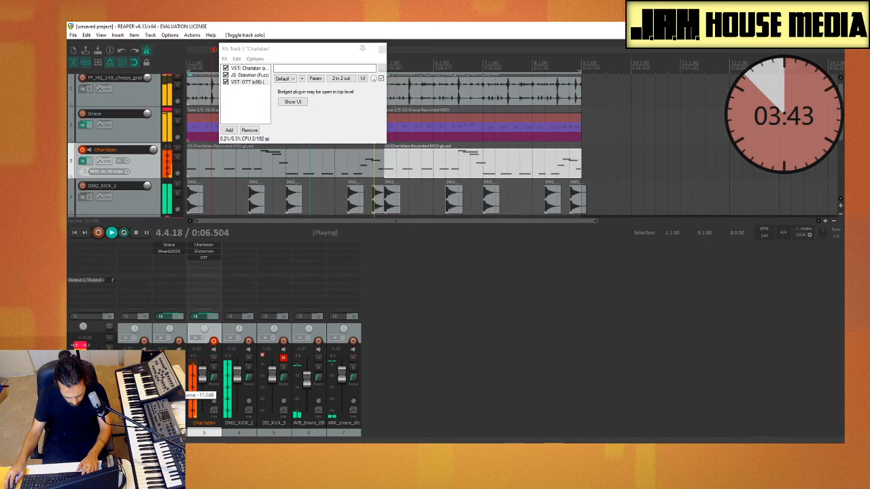
{"action": "left_click_drag", "start_coordinate": [169, 385], "coordinate": [169, 386]}
{"action": "left_click_drag", "start_coordinate": [200, 381], "coordinate": [165, 381]}
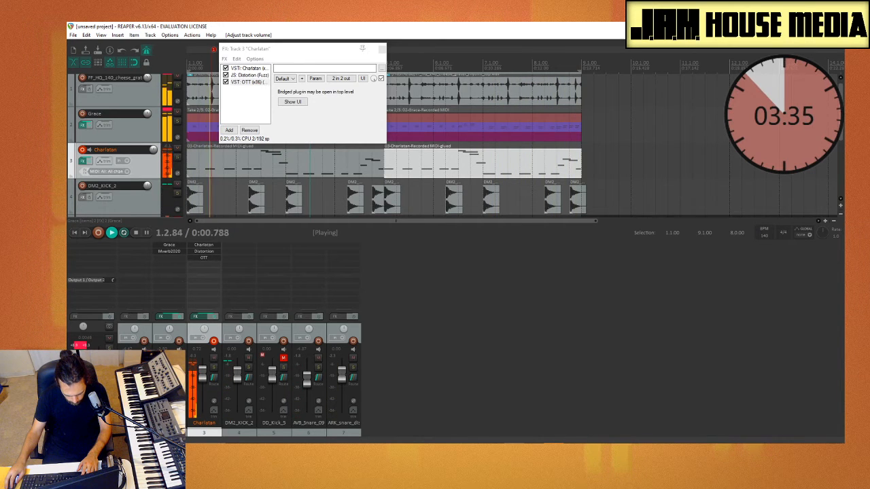
{"action": "left_click", "coordinate": [134, 376]}
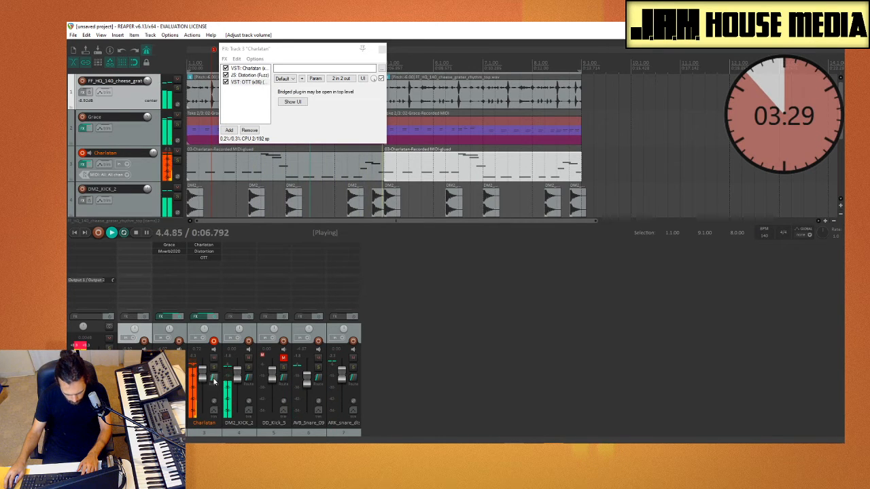
{"action": "left_click_drag", "start_coordinate": [203, 377], "coordinate": [204, 379]}
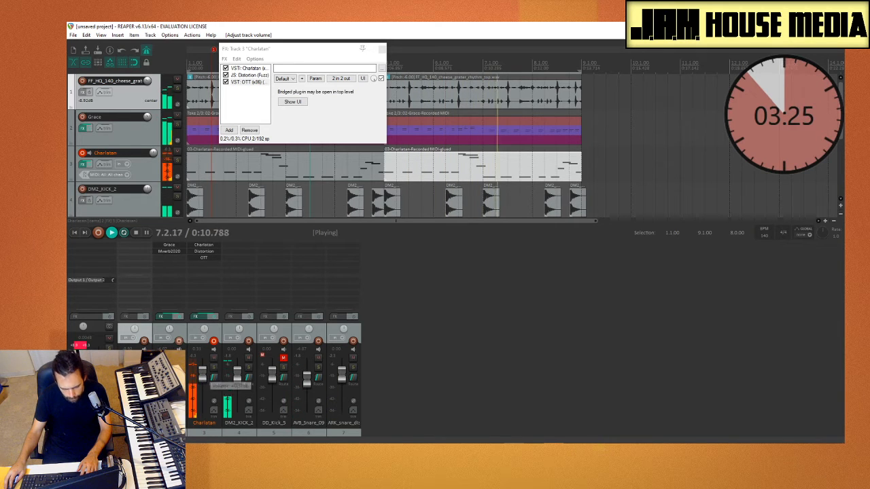
{"action": "key", "text": "space"}
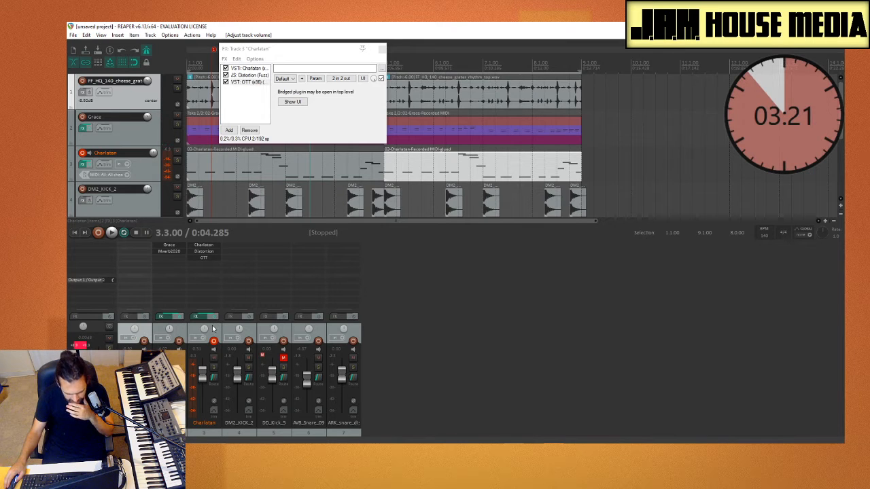
{"action": "double_click", "coordinate": [208, 268]}
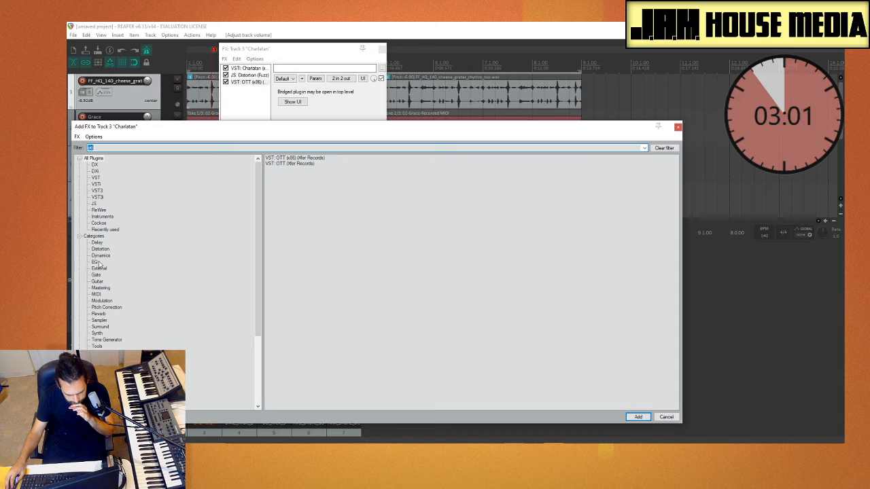
{"action": "left_click", "coordinate": [666, 417]}
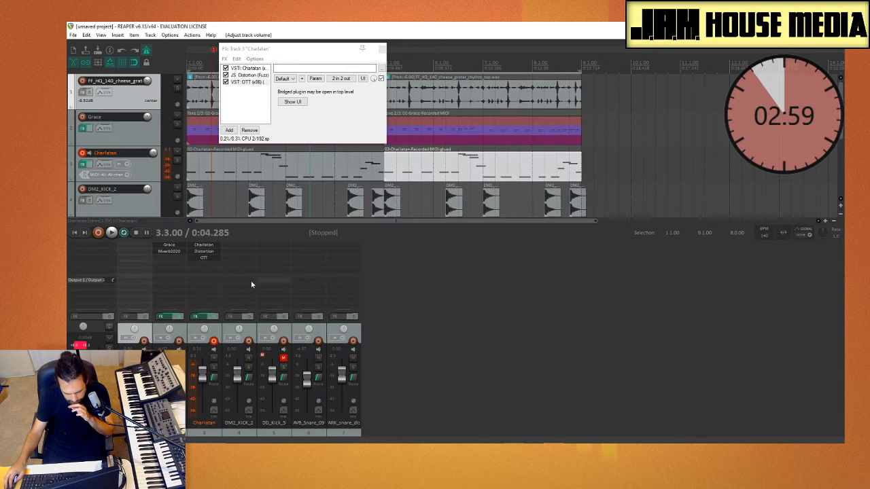
{"action": "left_click", "coordinate": [167, 261]}
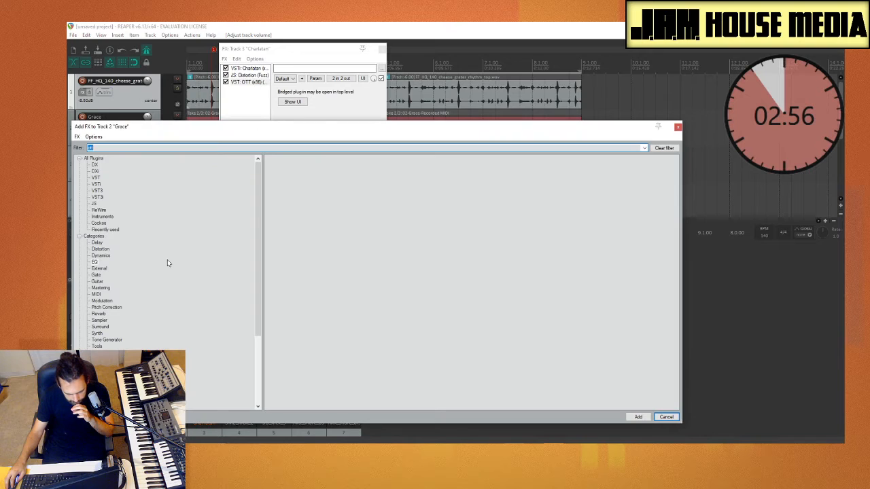
{"action": "left_click", "coordinate": [678, 127]}
Find the ReaEQ equalizer and add it after OTT on the Charlatan track
{"action": "left_click", "coordinate": [208, 269]}
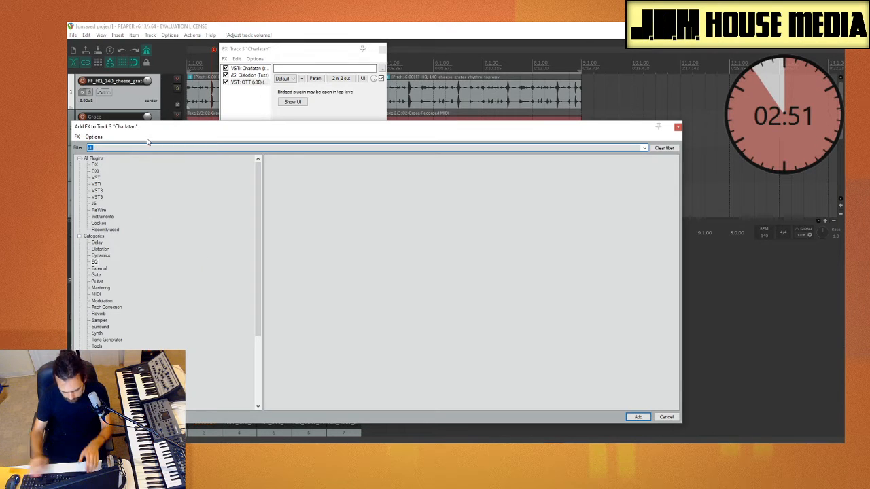
{"action": "type", "text": "eq"}
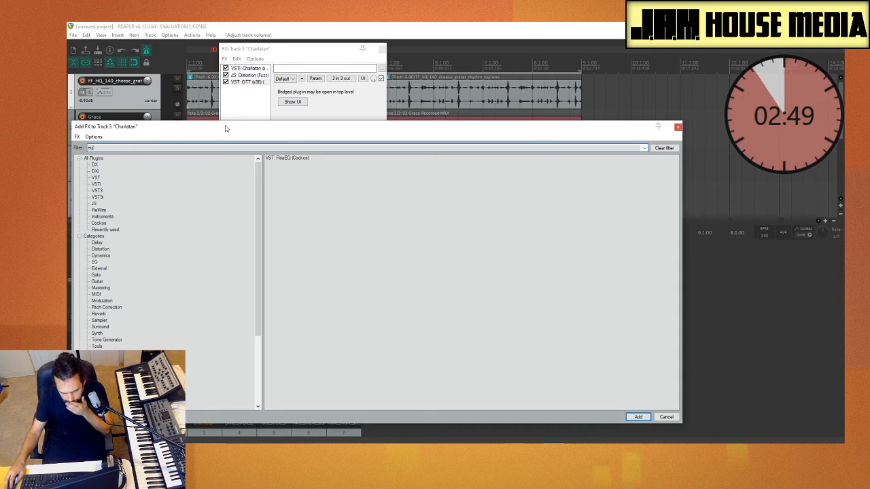
{"action": "double_click", "coordinate": [292, 158]}
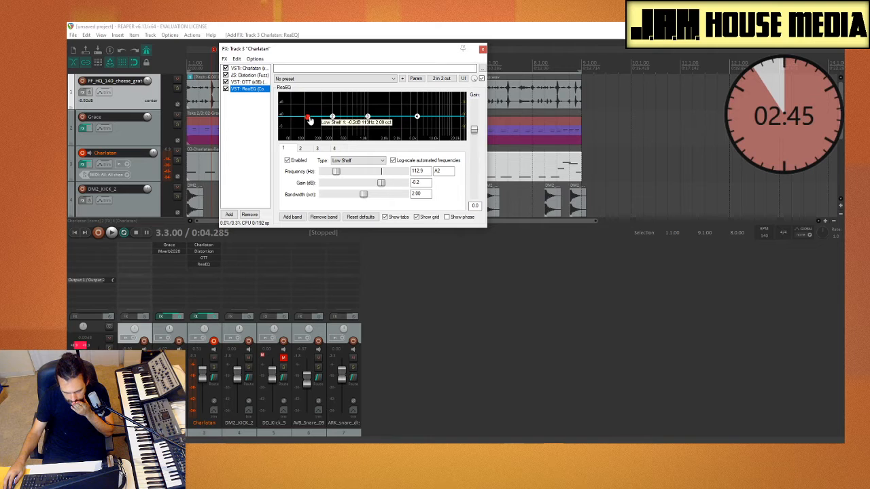
Shape Charlatan's ReaEQ during playback with band 2 at +4.2 dB, 165.8 Hz and the high shelf at -inf, 5767.9 Hz, and close the chain
{"action": "left_click_drag", "start_coordinate": [331, 118], "coordinate": [325, 110]}
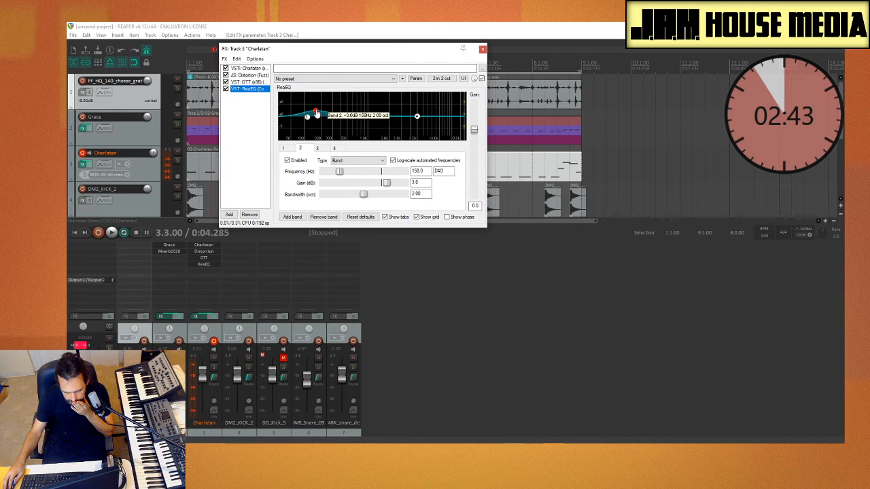
{"action": "left_click_drag", "start_coordinate": [418, 116], "coordinate": [422, 121]}
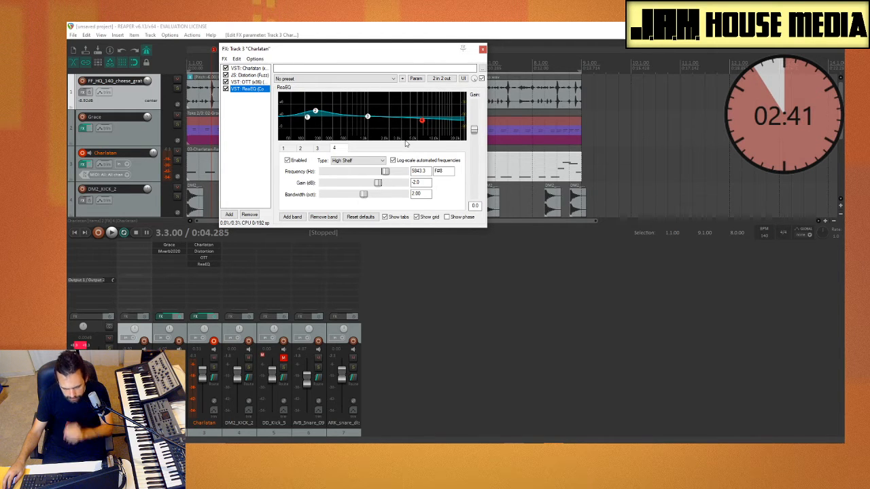
{"action": "key", "text": "space"}
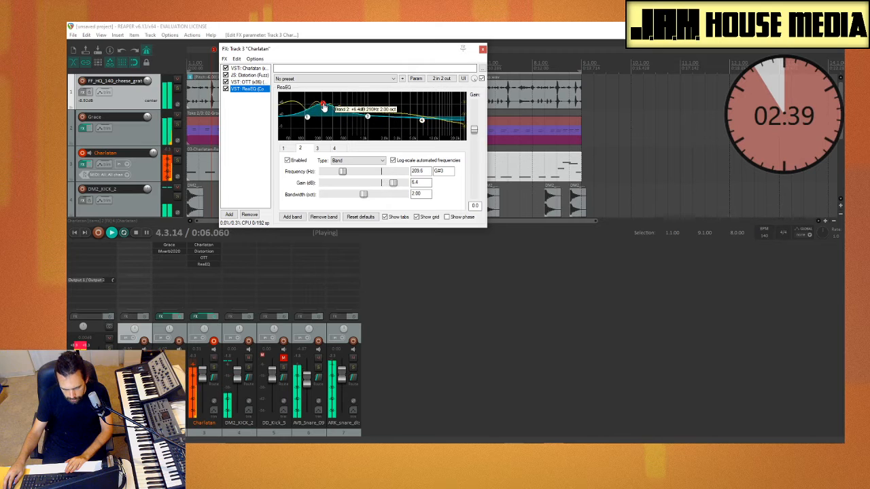
{"action": "left_click_drag", "start_coordinate": [316, 113], "coordinate": [315, 109]}
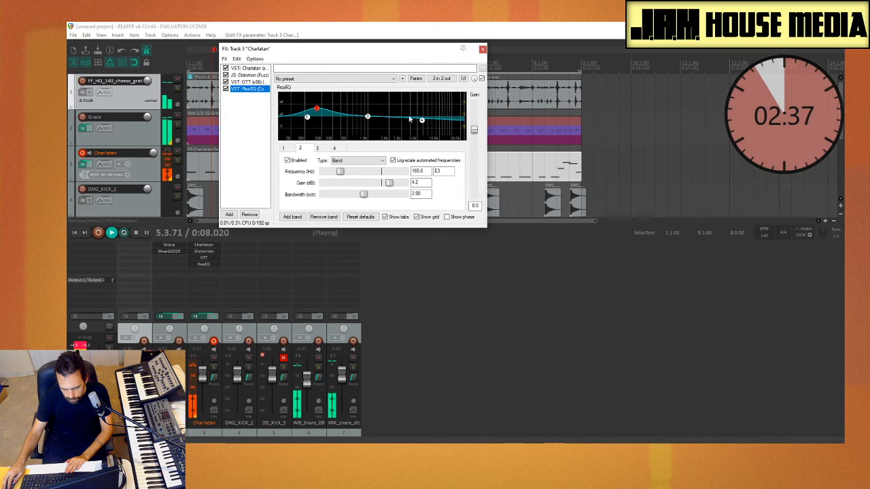
{"action": "left_click_drag", "start_coordinate": [422, 121], "coordinate": [415, 147]}
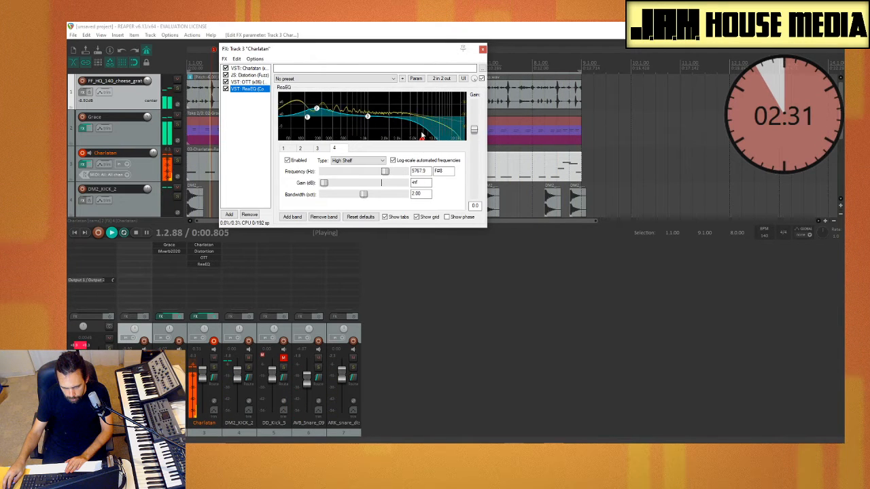
{"action": "left_click", "coordinate": [482, 49]}
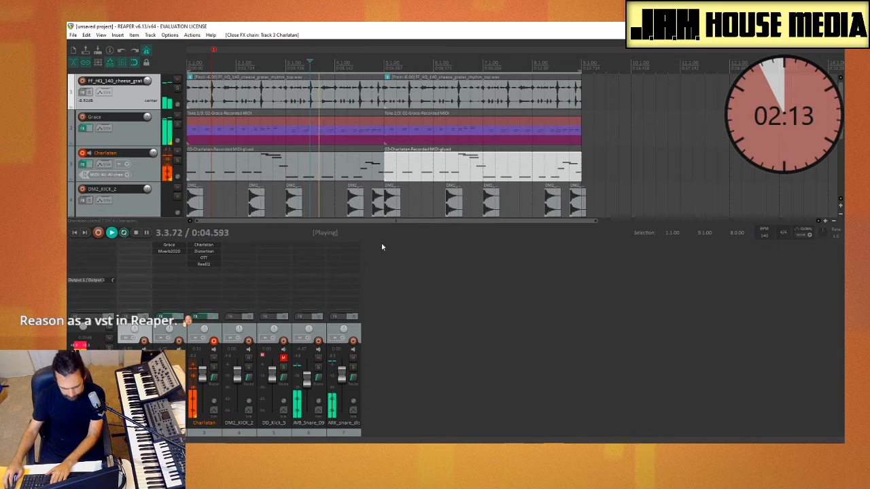
Hide the mixer, move marker 1 to the start of the project, and audition the full beat before stopping playback
{"action": "key", "text": "ctrl+m"}
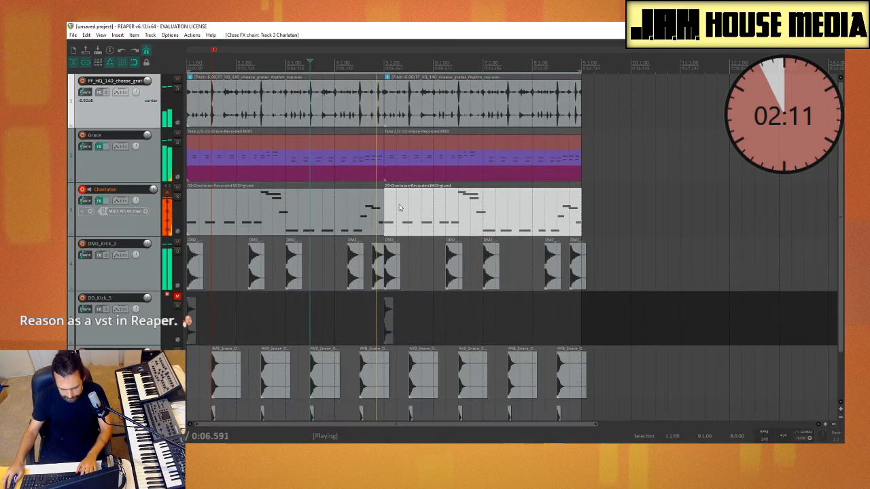
{"action": "scroll", "coordinate": [543, 248], "scroll_direction": "down", "scroll_amount": 3}
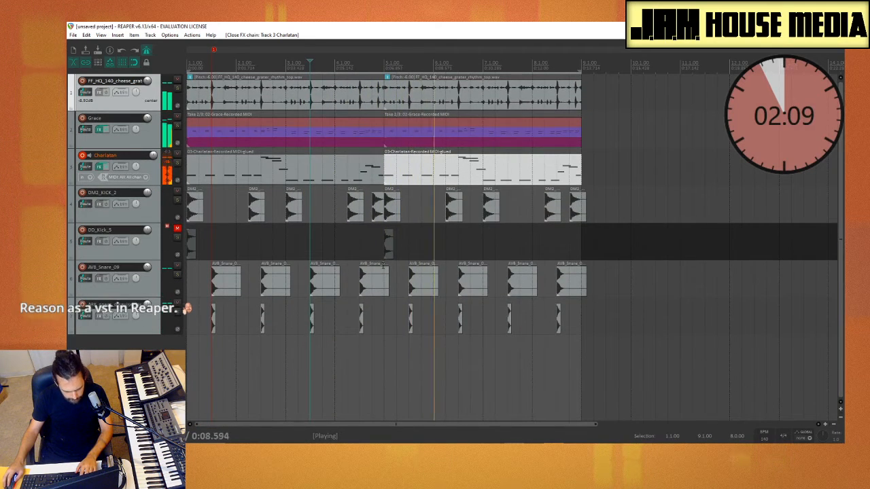
{"action": "scroll", "coordinate": [416, 246], "scroll_direction": "down", "scroll_amount": 3}
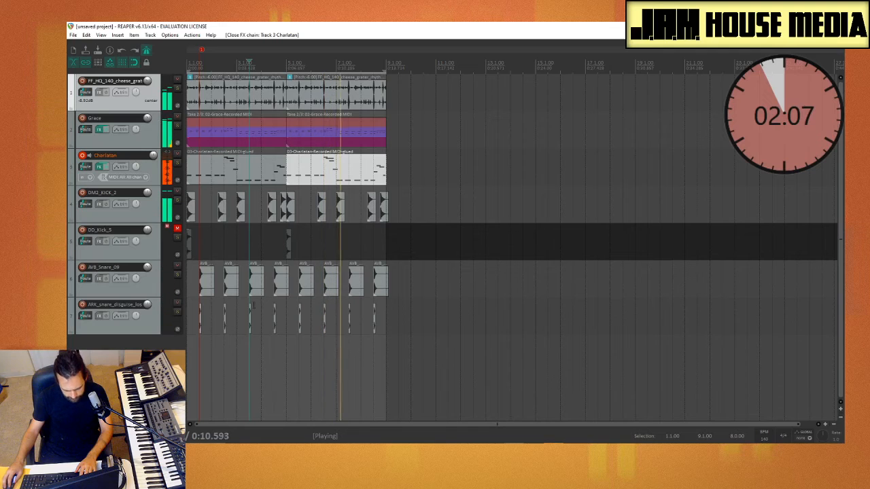
{"action": "key", "text": "space"}
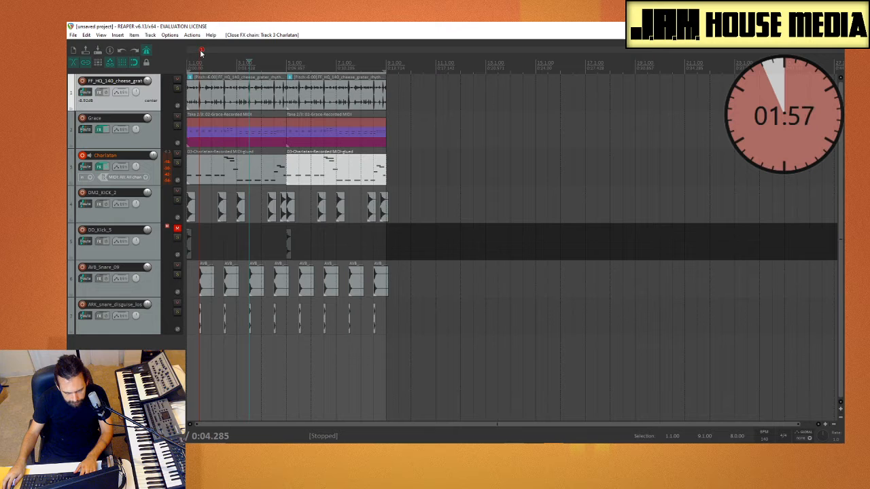
{"action": "left_click_drag", "start_coordinate": [201, 52], "coordinate": [182, 53]}
{"action": "key", "text": "space"}
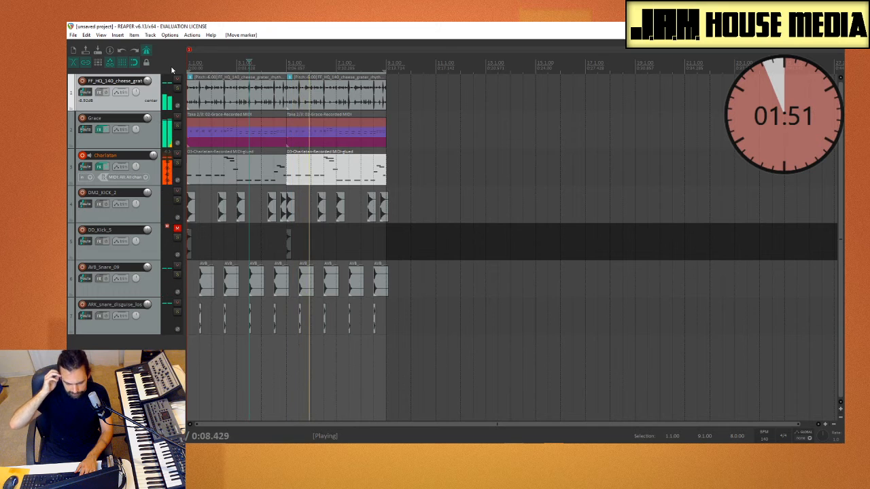
{"action": "key", "text": "space"}
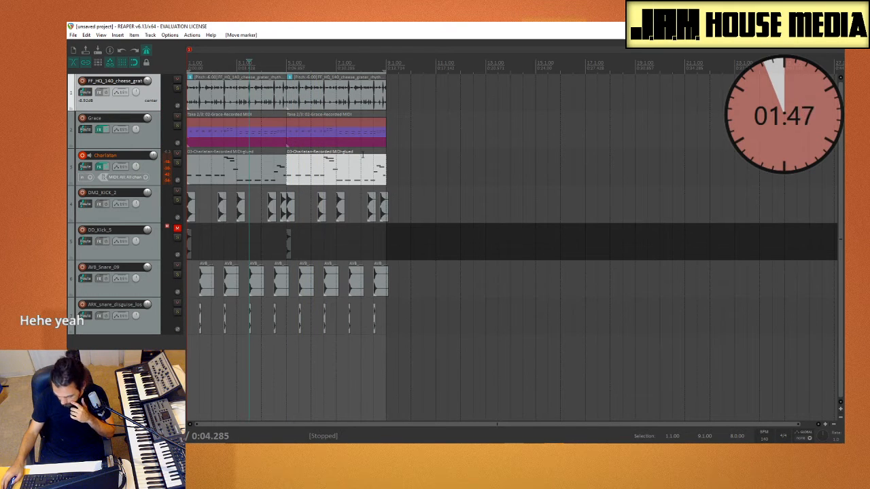
Audition the beat from the start of the project with the current mix and stop playback
{"action": "left_click", "coordinate": [146, 360]}
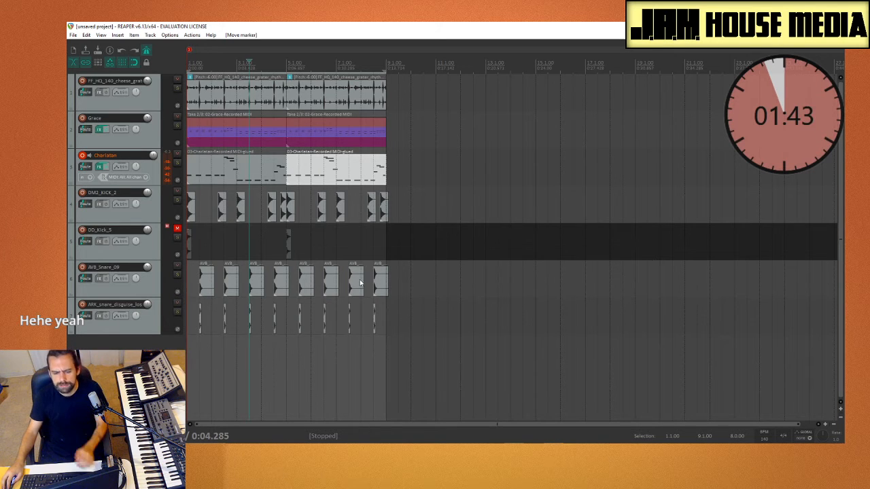
{"action": "key", "text": "space"}
{"action": "key", "text": "space"}
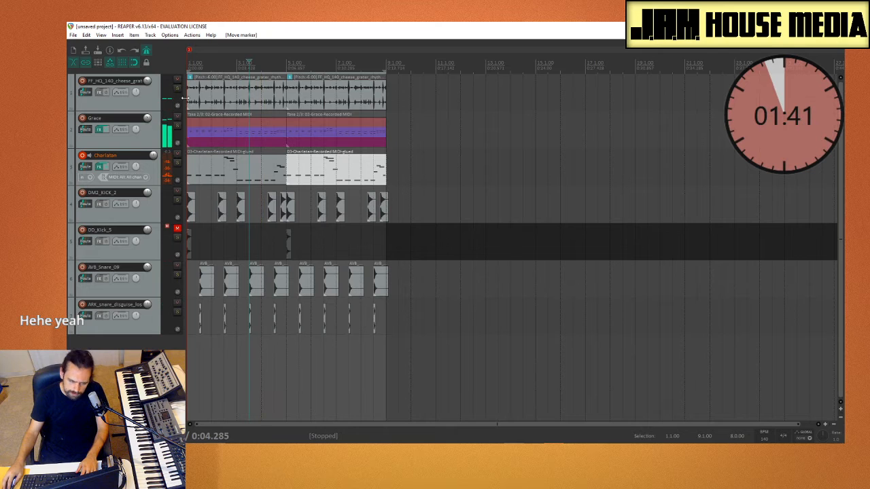
{"action": "key", "text": "Home"}
{"action": "key", "text": "space"}
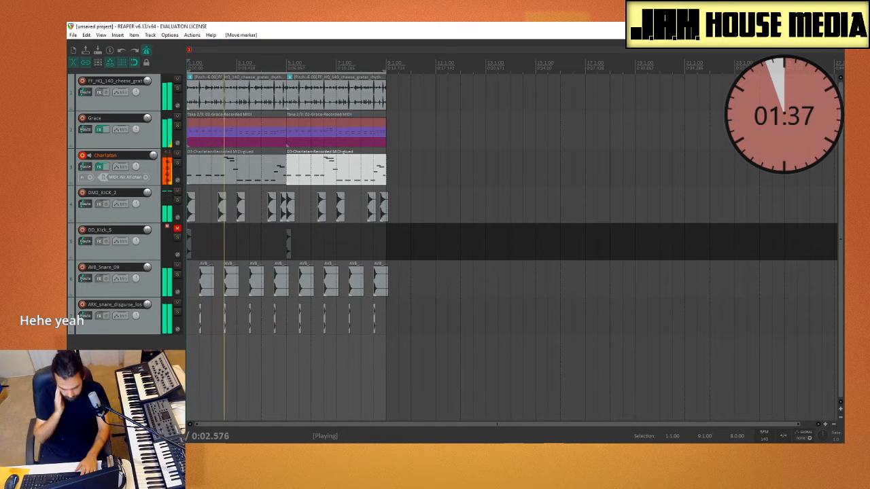
{"action": "key", "text": "space"}
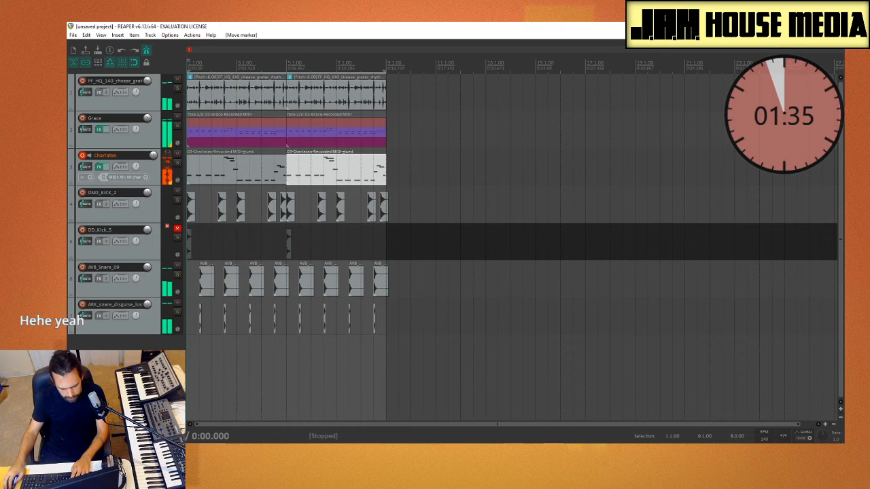
Insert the Charlatan (x86) virtual instrument on a new track below the existing Charlatan track
{"action": "right_click", "coordinate": [187, 363]}
{"action": "left_click", "coordinate": [211, 388]}
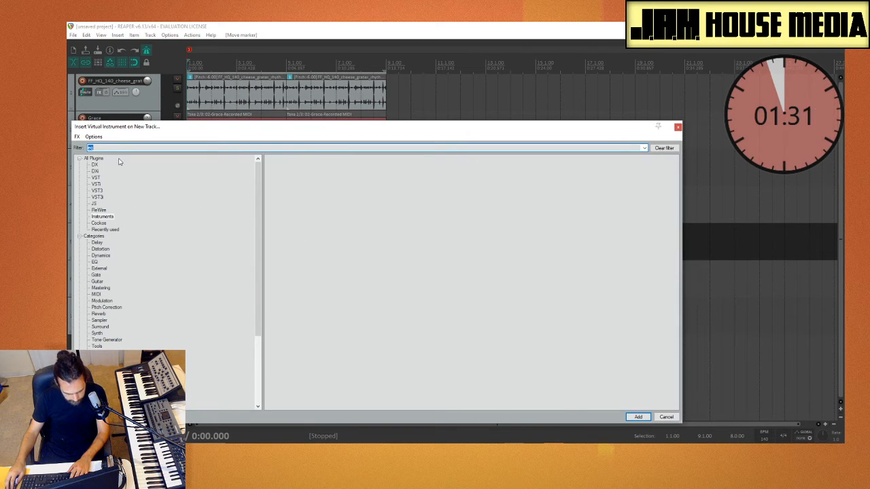
{"action": "left_click", "coordinate": [659, 149]}
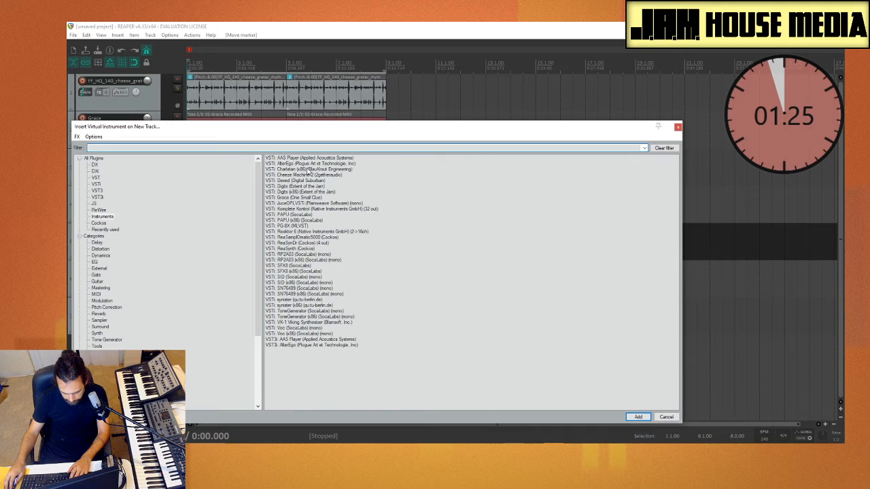
{"action": "double_click", "coordinate": [309, 170]}
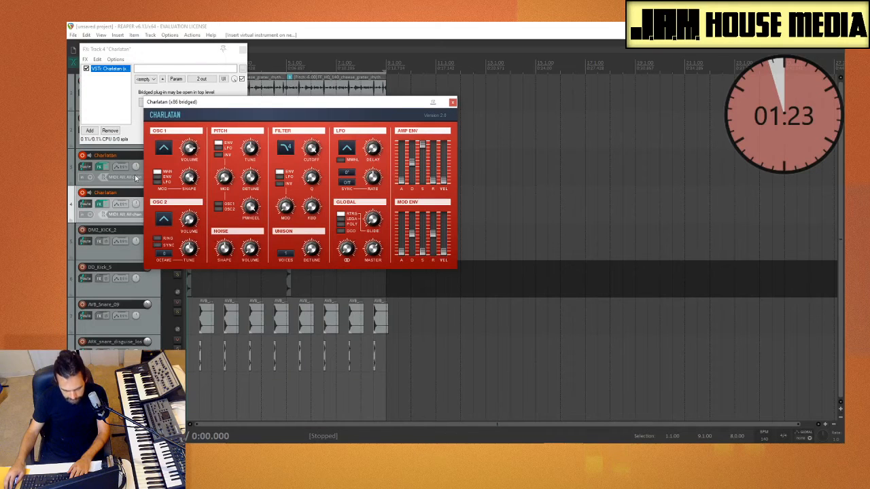
Set the new Charlatan to POLY mode with 3 unison voices
{"action": "left_click", "coordinate": [343, 227]}
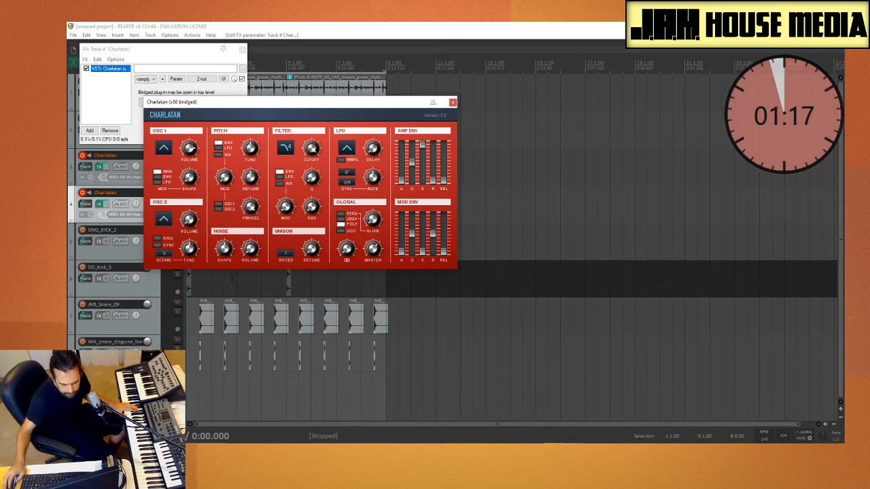
{"action": "left_click", "coordinate": [287, 258]}
{"action": "left_click", "coordinate": [297, 279]}
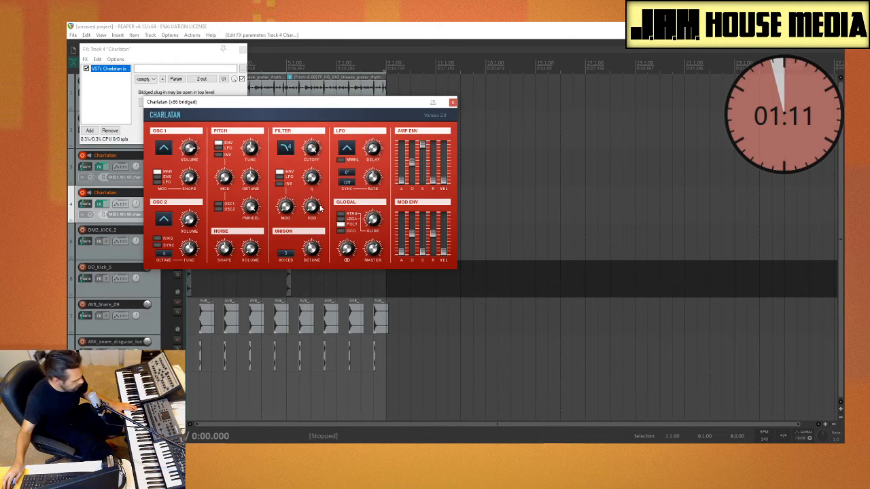
Disarm the first Charlatan track, record a MIDI chord part on the new Charlatan track during looped playback, and save the takes
{"action": "left_click", "coordinate": [83, 157]}
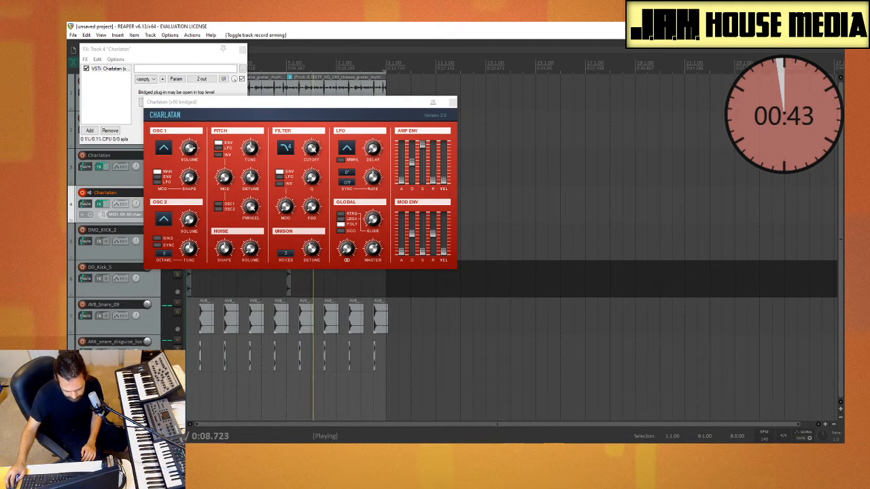
{"action": "key", "text": "ctrl+r"}
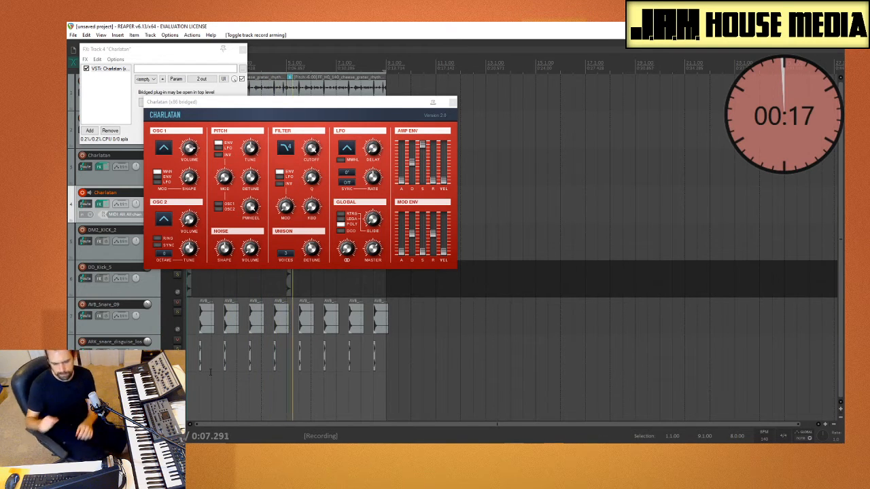
{"action": "key", "text": "space"}
{"action": "key", "text": "Return"}
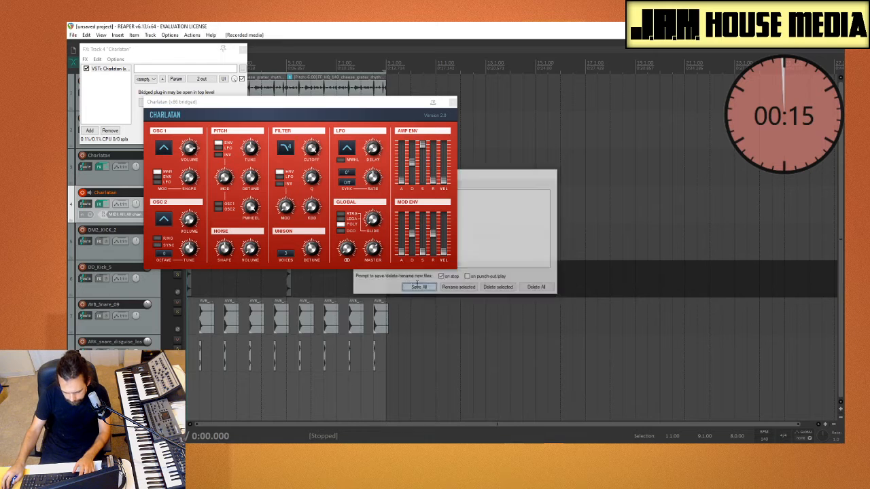
Trim the recorded Charlatan chord item to end at 5.1.00, glue it, and copy it to fill bars 5 to 8
{"action": "left_click_drag", "start_coordinate": [270, 104], "coordinate": [547, 111]}
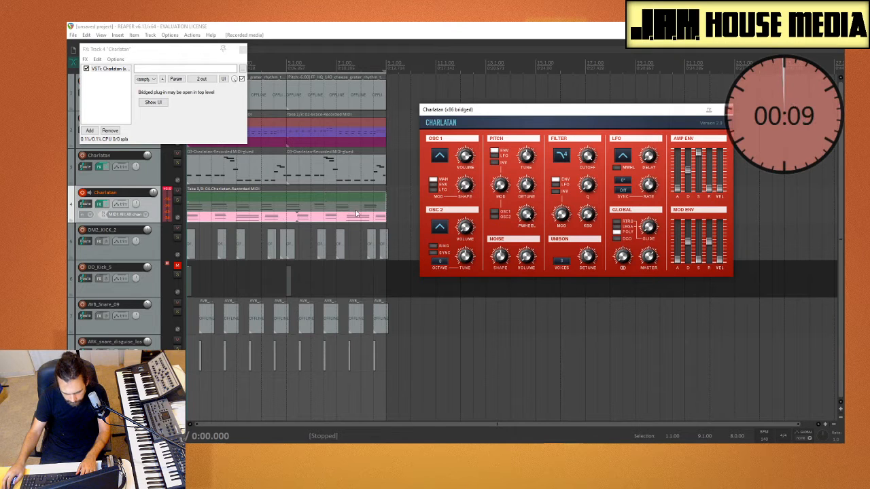
{"action": "left_click_drag", "start_coordinate": [384, 207], "coordinate": [285, 217]}
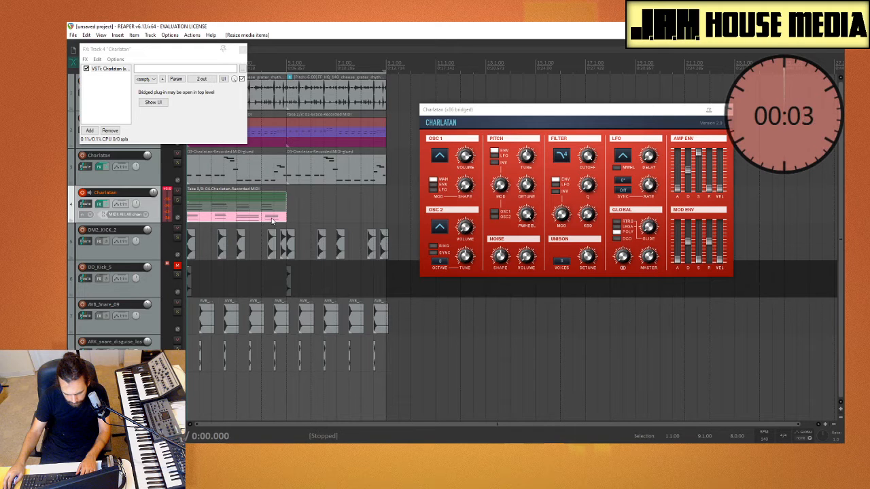
{"action": "right_click", "coordinate": [272, 219]}
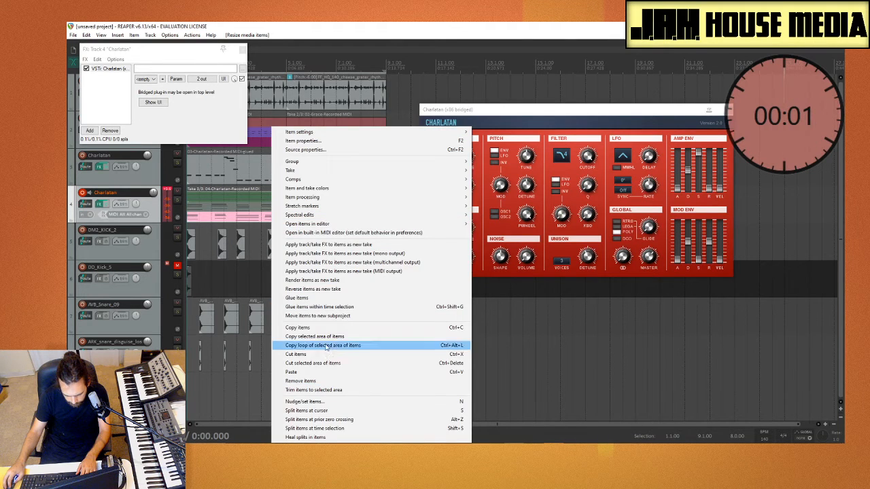
{"action": "left_click", "coordinate": [306, 298]}
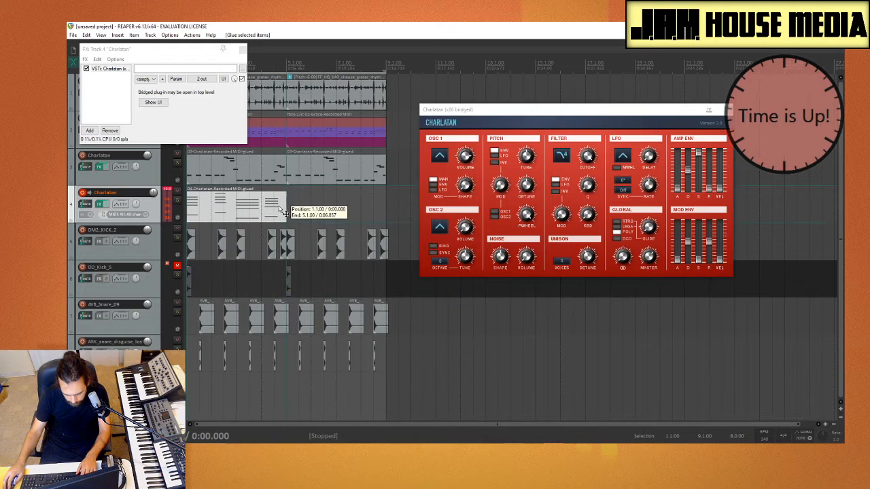
{"action": "left_click_drag", "start_coordinate": [280, 212], "coordinate": [341, 217]}
Find reverbs with the filter "verb", add Mverb2020 (x86) after Charlatan on track 4, and close the plugin windows and browser
{"action": "right_click", "coordinate": [98, 92]}
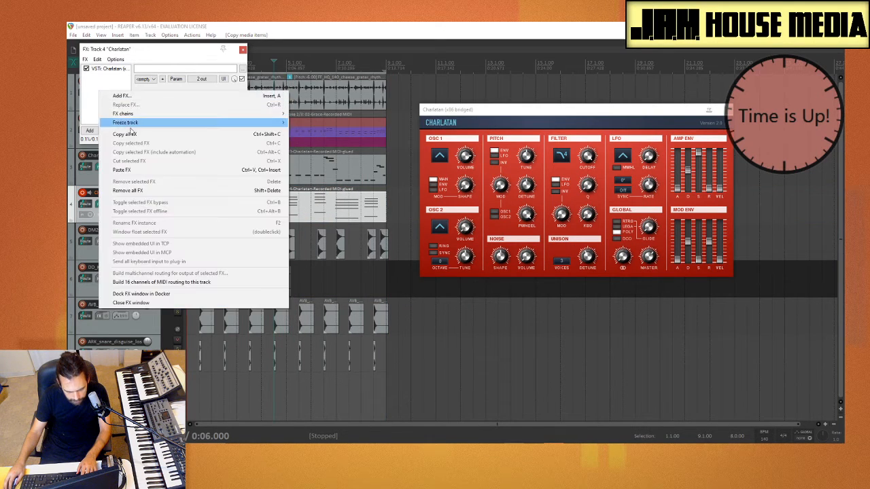
{"action": "left_click", "coordinate": [84, 90]}
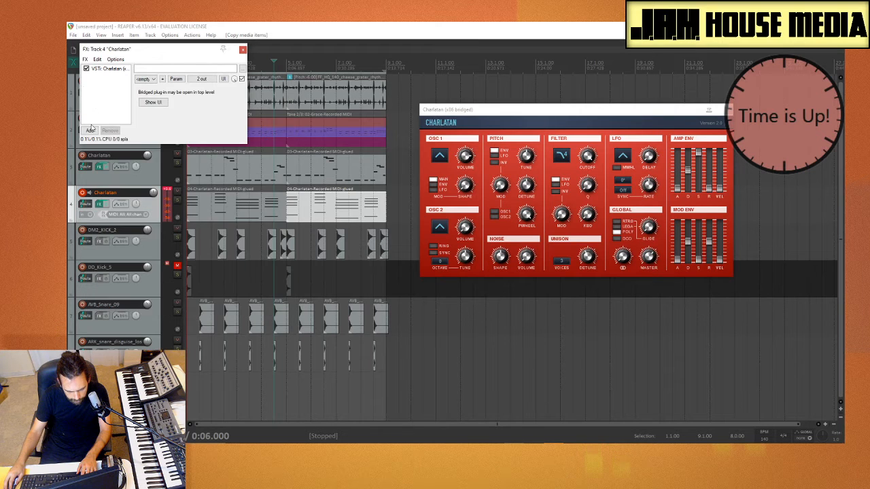
{"action": "left_click", "coordinate": [89, 130]}
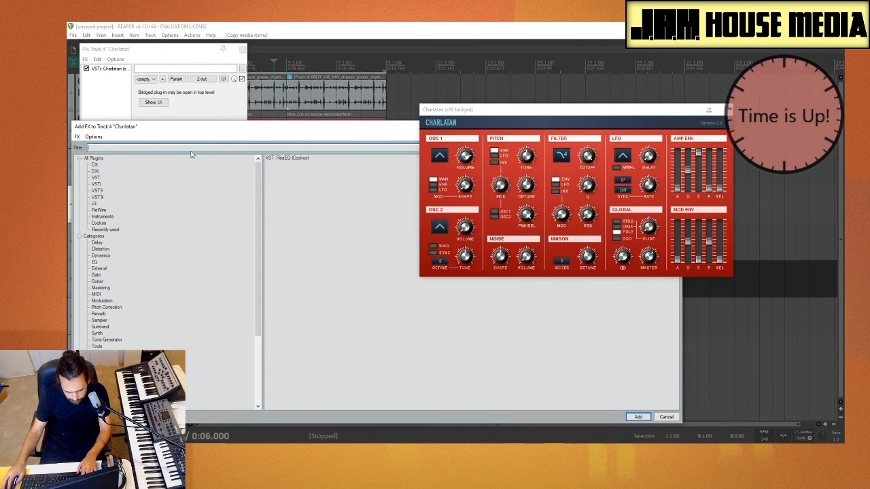
{"action": "left_click", "coordinate": [102, 160]}
{"action": "left_click", "coordinate": [106, 147]}
{"action": "type", "text": "verb"}
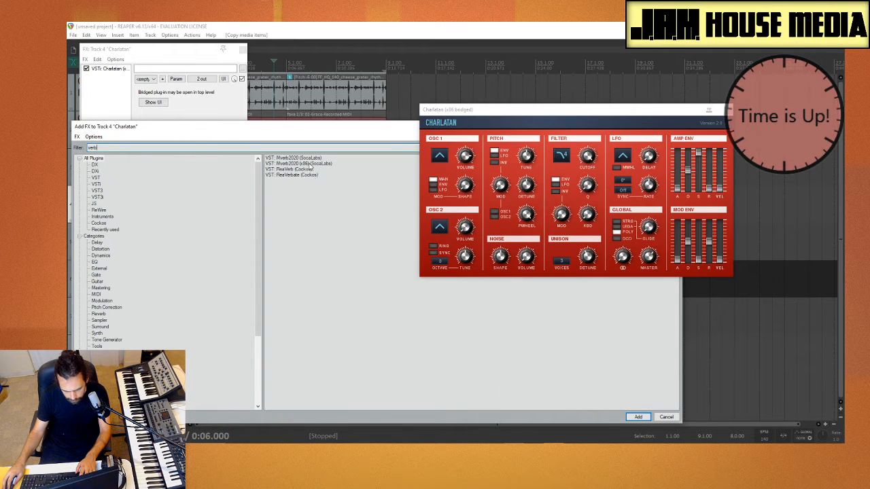
{"action": "left_click_drag", "start_coordinate": [102, 109], "coordinate": [112, 98]}
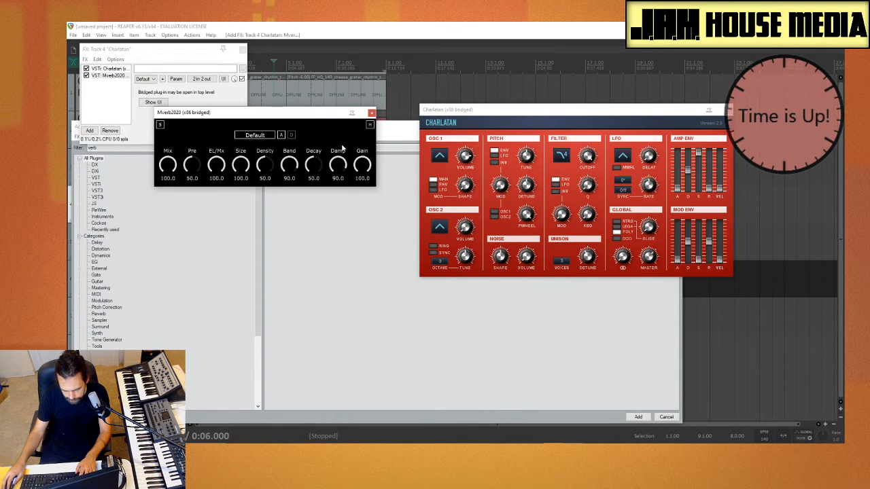
{"action": "left_click", "coordinate": [371, 113]}
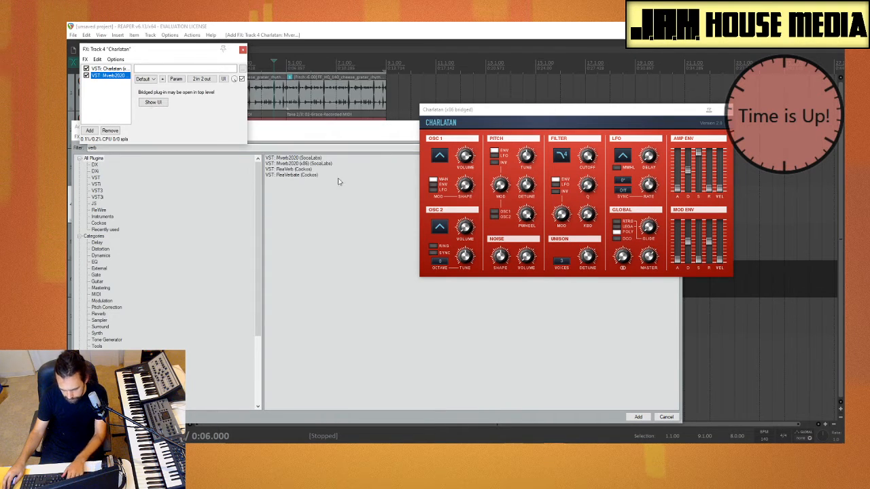
{"action": "left_click", "coordinate": [589, 119]}
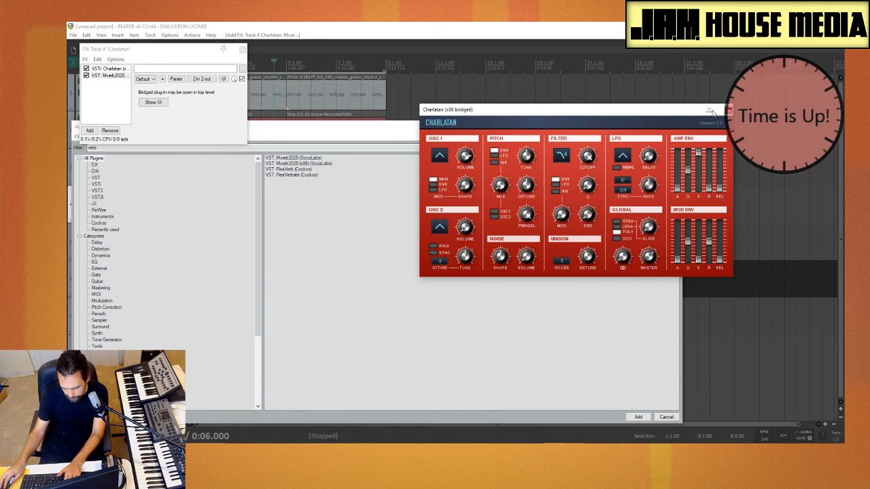
{"action": "left_click", "coordinate": [709, 110]}
{"action": "key", "text": "Escape"}
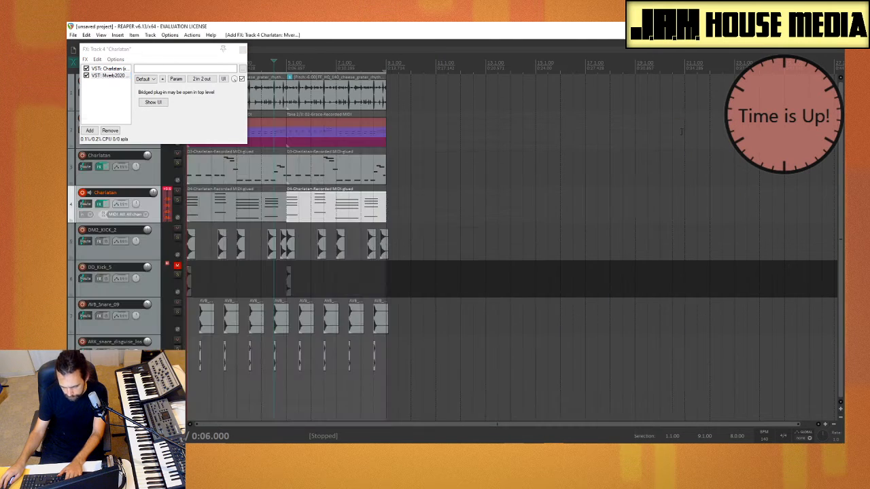
Show the mixer and lower the volume of the new Charlatan track while checking it during playback
{"action": "key", "text": "ctrl+m"}
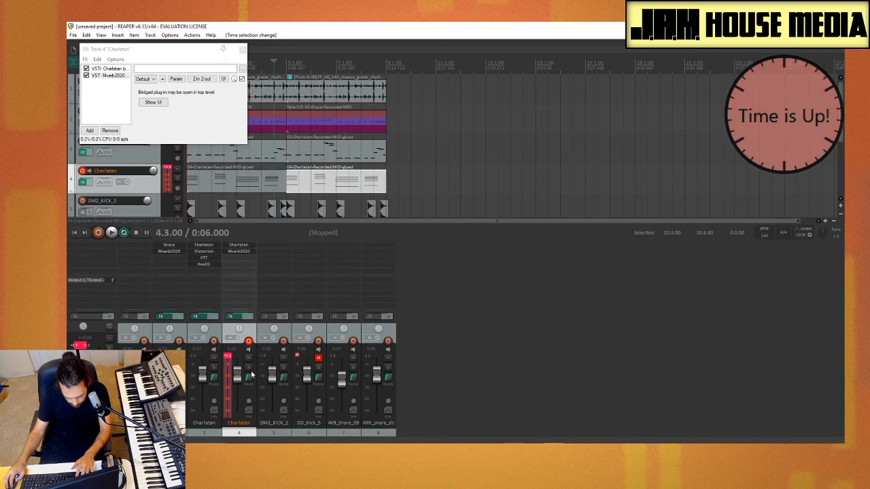
{"action": "key", "text": "space"}
{"action": "key", "text": "space"}
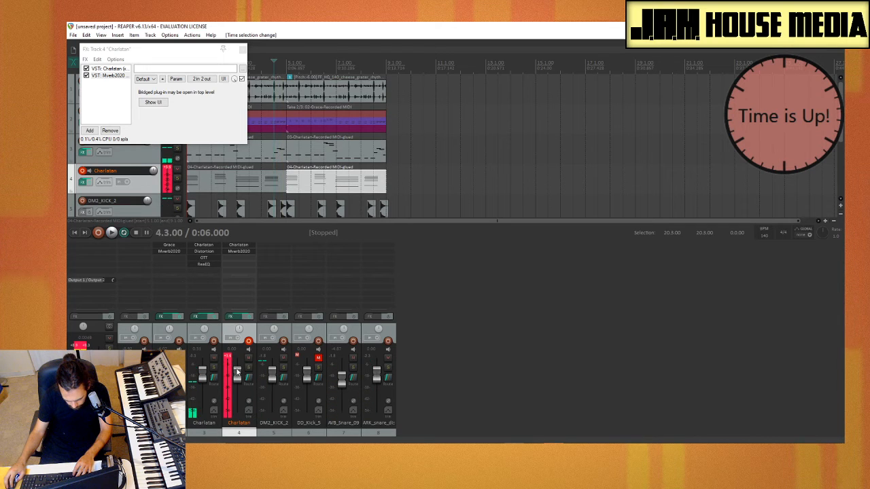
{"action": "left_click_drag", "start_coordinate": [240, 375], "coordinate": [241, 398]}
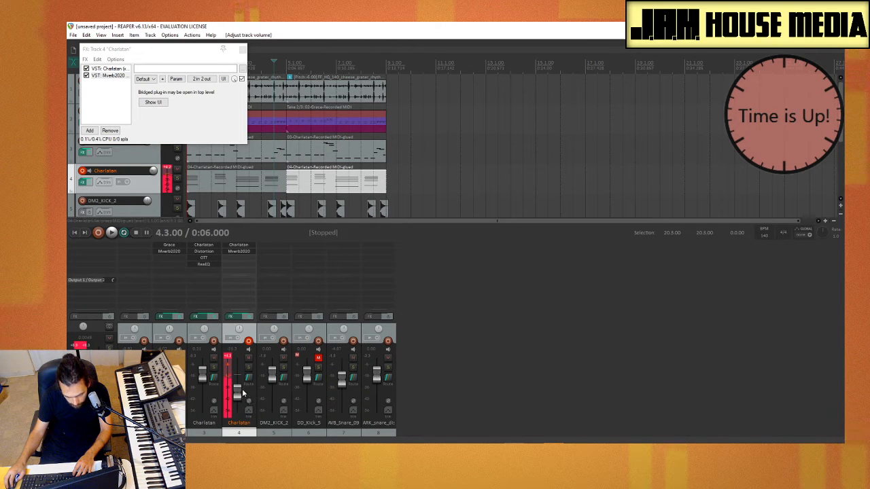
{"action": "key", "text": "space"}
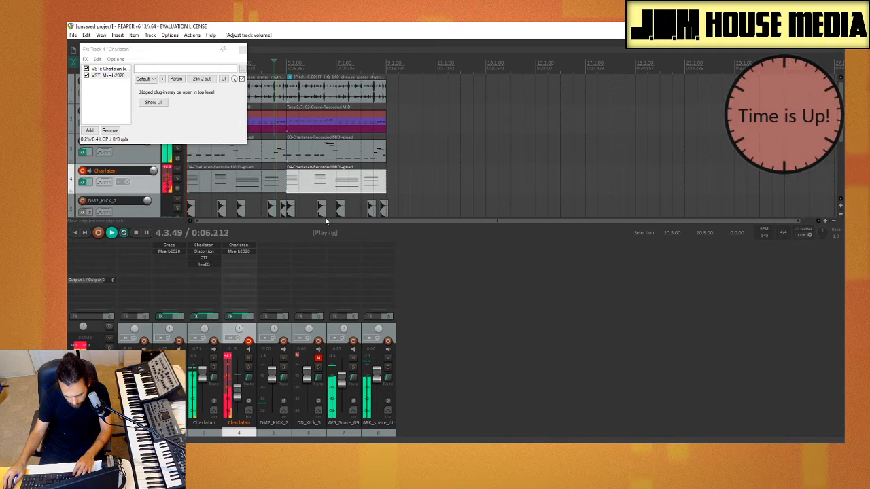
{"action": "left_click_drag", "start_coordinate": [238, 392], "coordinate": [240, 397]}
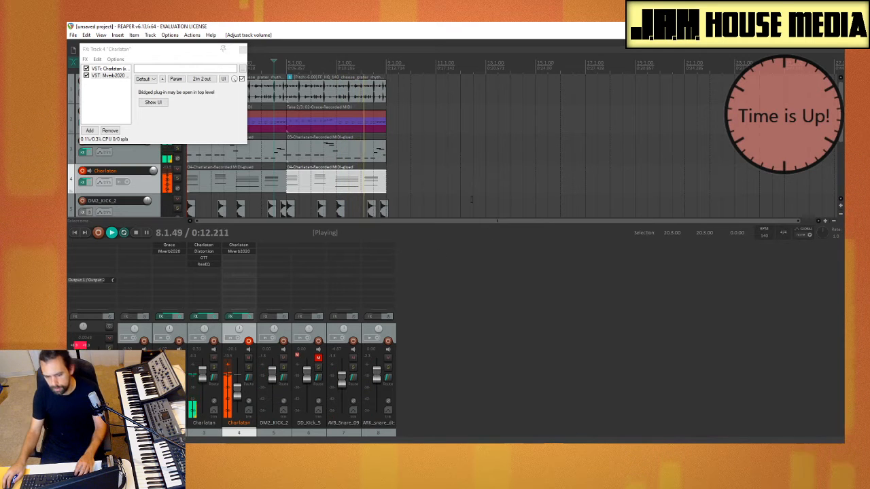
Deselect the items, close track 4's FX chain, and briefly check playback before stopping
{"action": "left_click", "coordinate": [459, 182]}
{"action": "key", "text": "space"}
{"action": "key", "text": "space"}
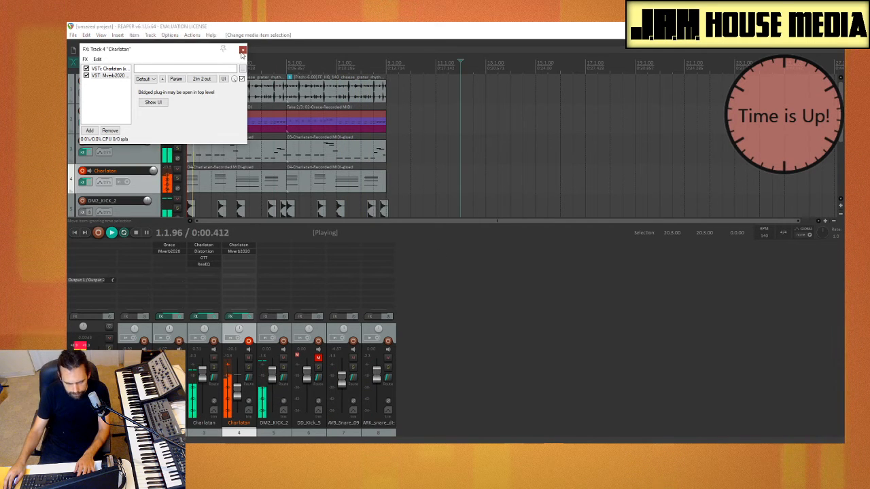
{"action": "left_click", "coordinate": [243, 50]}
{"action": "key", "text": "space"}
{"action": "left_click", "coordinate": [561, 165]}
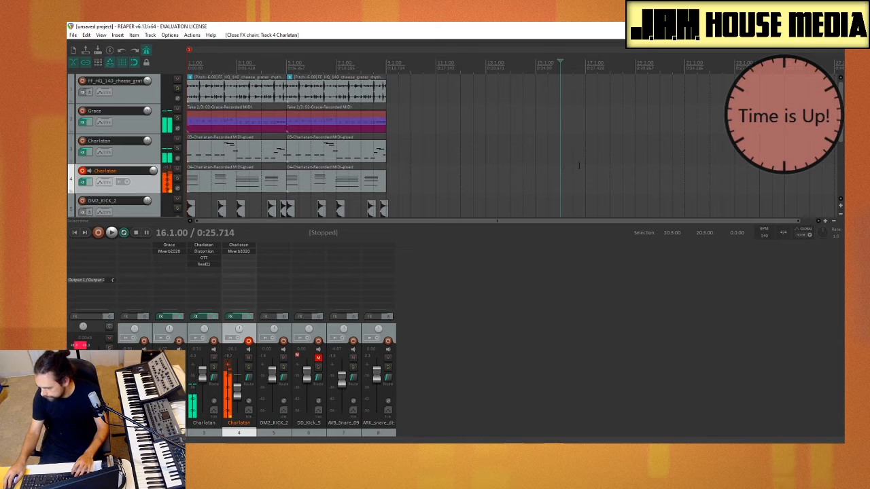
{"action": "key", "text": "space"}
{"action": "key", "text": "space"}
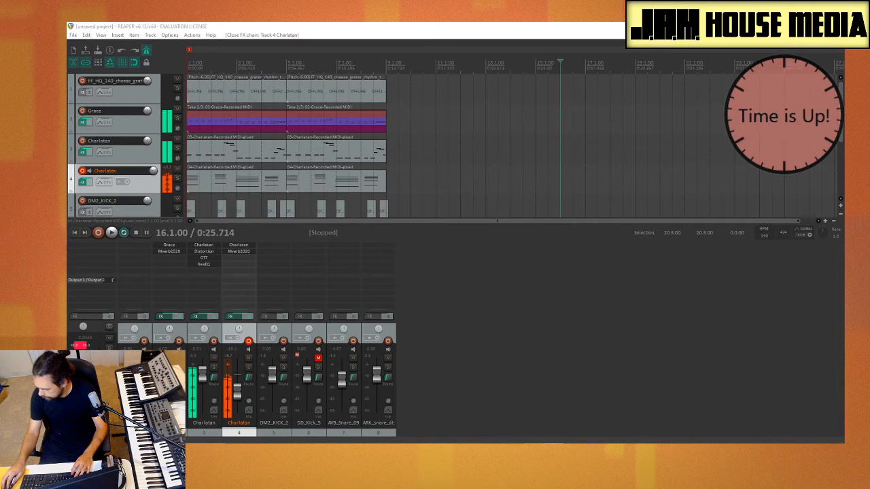
Set the time selection from 1.1.00 to 9.1.00 and play the full beat from the start
{"action": "left_click", "coordinate": [452, 188]}
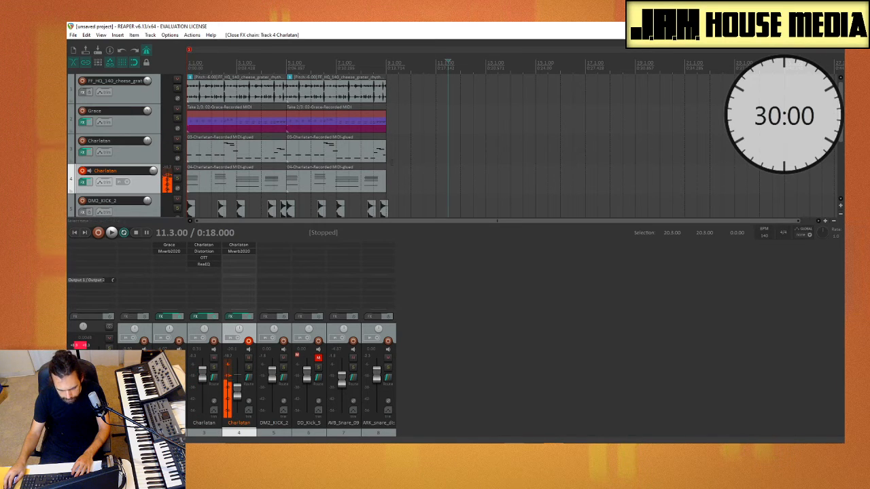
{"action": "left_click_drag", "start_coordinate": [389, 169], "coordinate": [191, 159]}
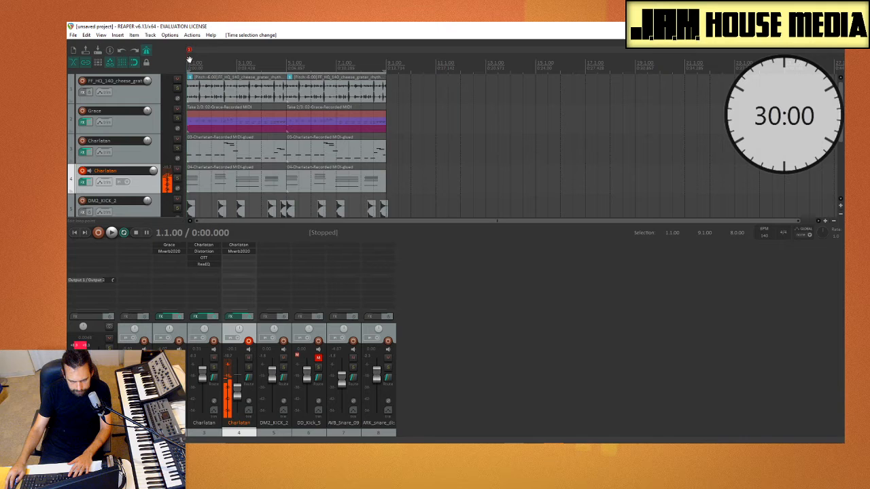
{"action": "key", "text": "space"}
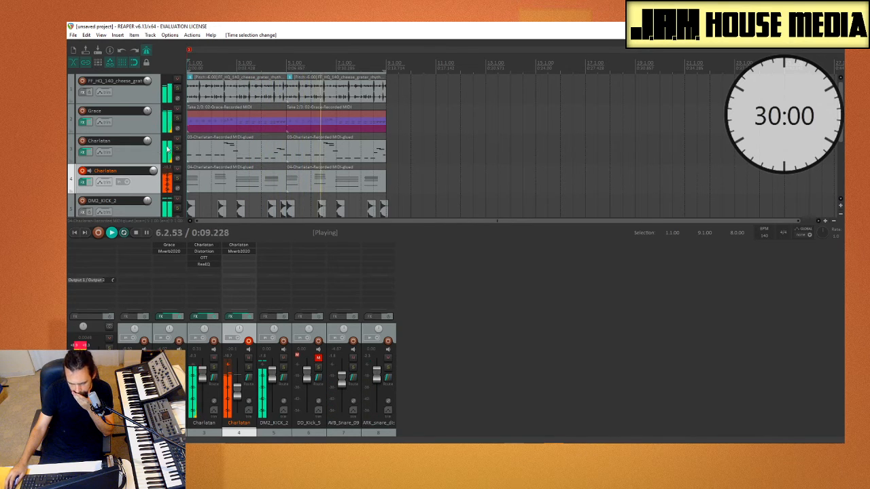
Set the frequency of high-shelf band 4 in track 3's ReaEQ to 1032.9 Hz, and close the equalizer
{"action": "left_click", "coordinate": [138, 150]}
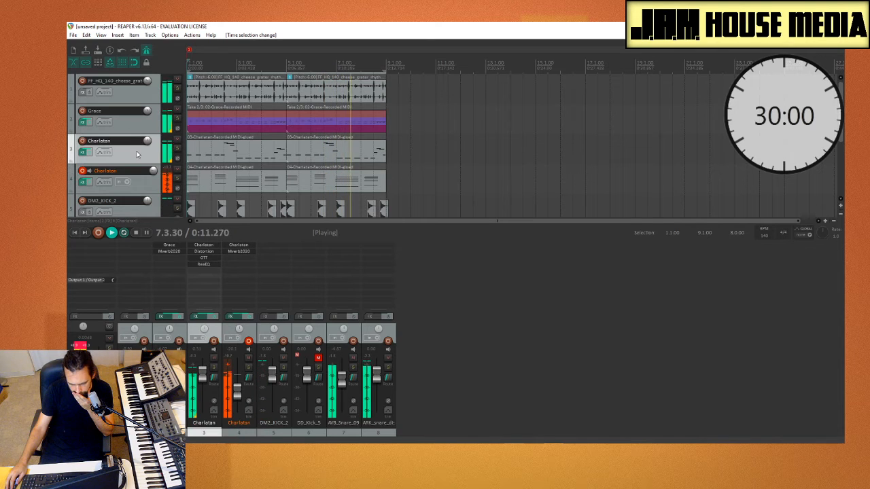
{"action": "left_click", "coordinate": [204, 264]}
{"action": "left_click_drag", "start_coordinate": [236, 120], "coordinate": [175, 153]}
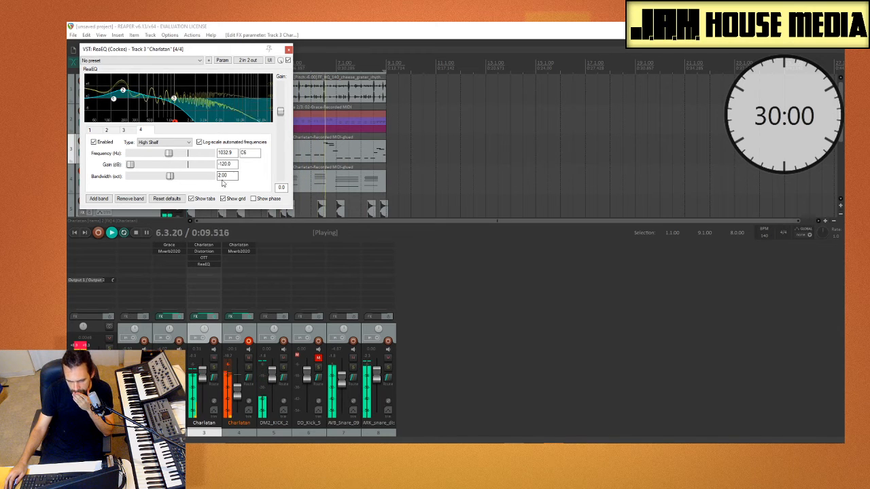
{"action": "left_click", "coordinate": [289, 51]}
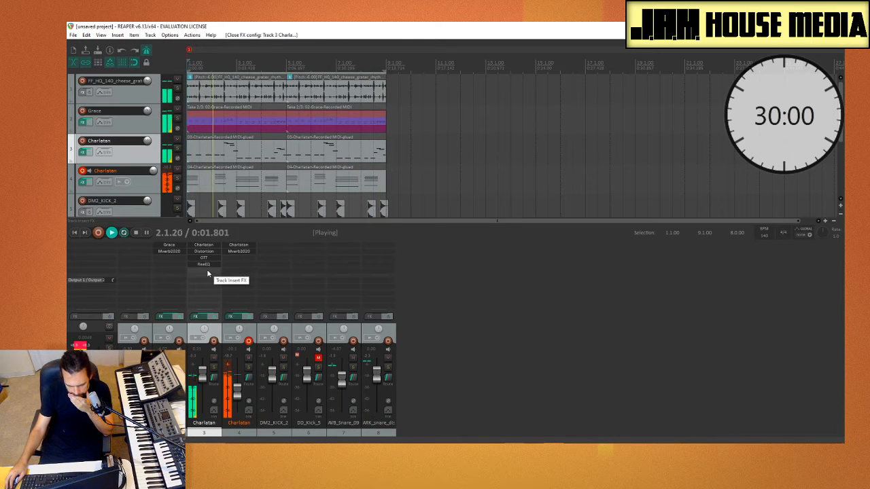
Move ReaEQ ahead of OTT on track 3, adjust OTT's band gain during playback, then stop and close its windows
{"action": "mouse_move", "coordinate": [210, 259]}
{"action": "left_mouse_down"}
{"action": "mouse_move", "coordinate": [210, 272]}
{"action": "mouse_move", "coordinate": [208, 265]}
{"action": "left_mouse_up"}
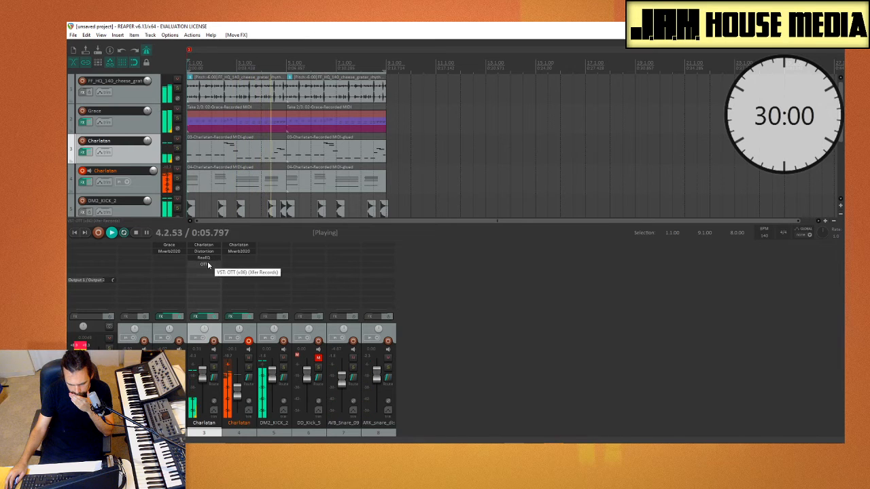
{"action": "double_click", "coordinate": [208, 262]}
{"action": "left_click", "coordinate": [236, 198]}
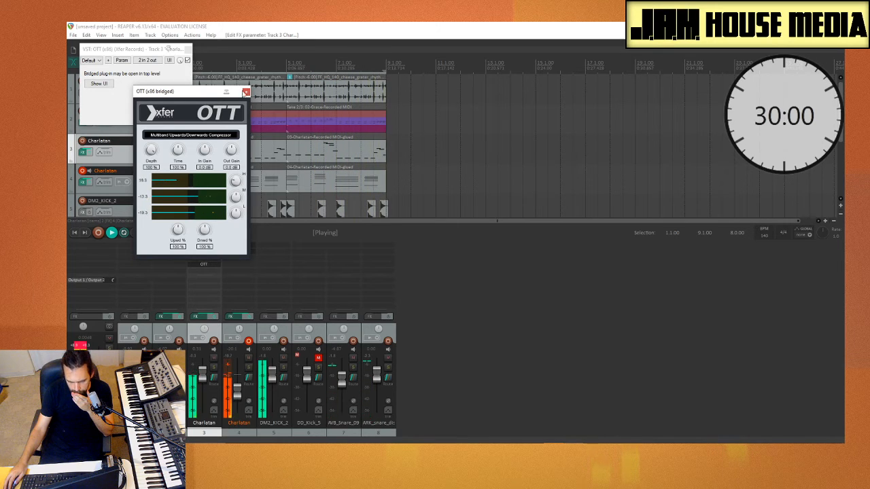
{"action": "left_click", "coordinate": [246, 92]}
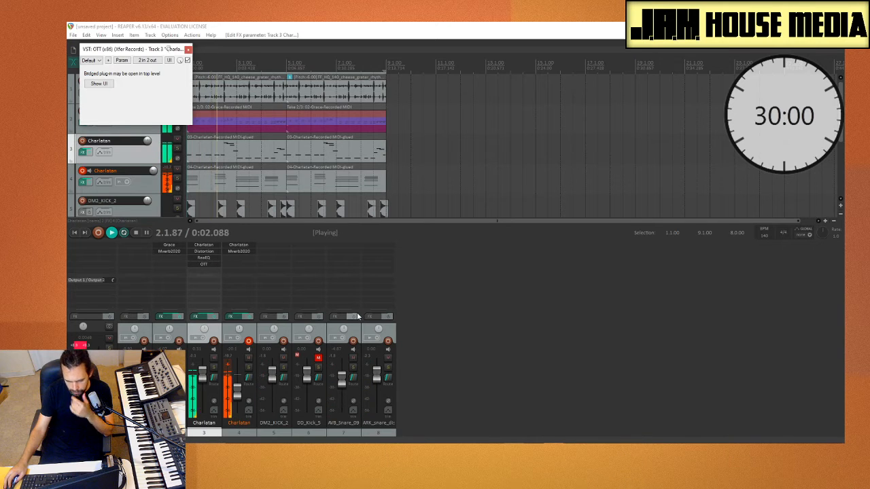
{"action": "key", "text": "space"}
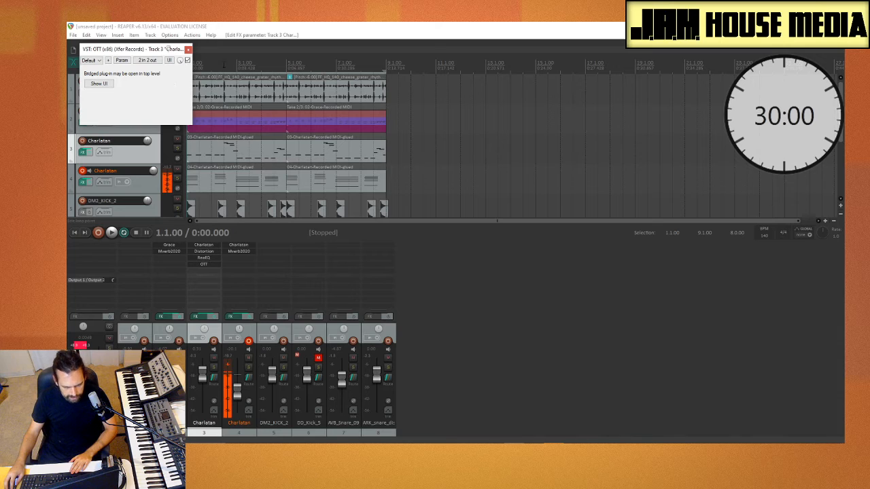
{"action": "left_click", "coordinate": [99, 84]}
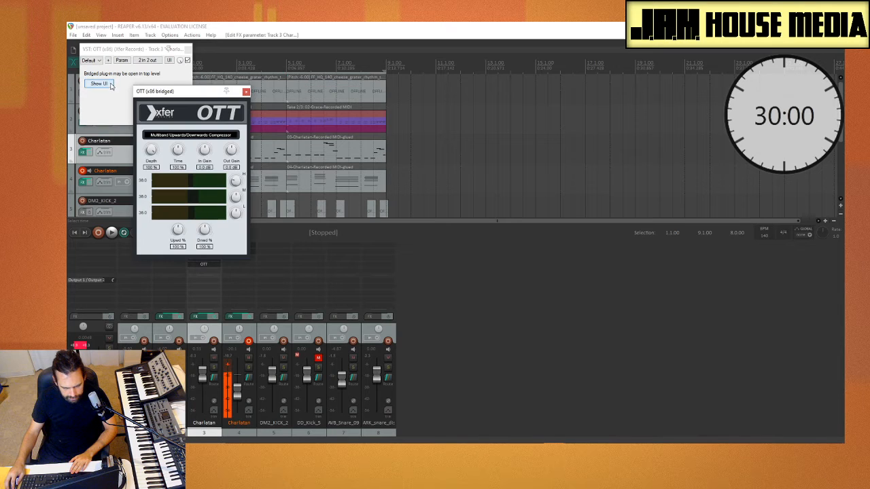
{"action": "left_click", "coordinate": [246, 92]}
{"action": "key", "text": "Escape"}
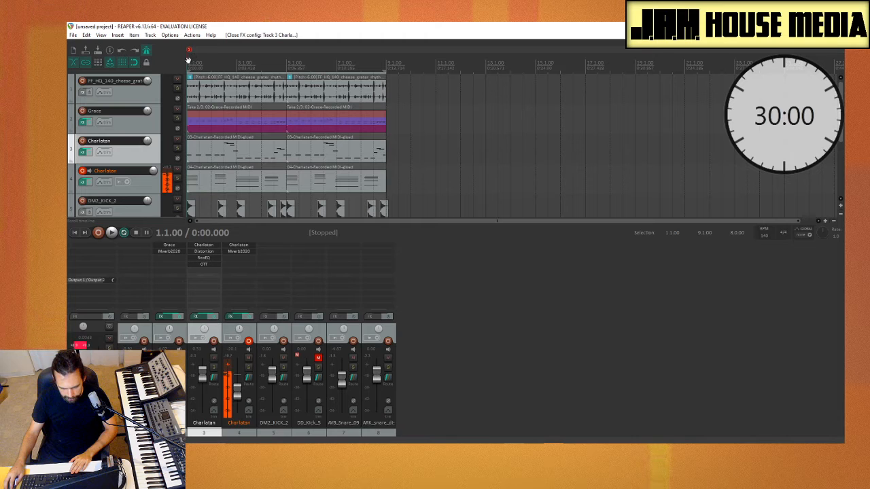
{"action": "left_click", "coordinate": [401, 120]}
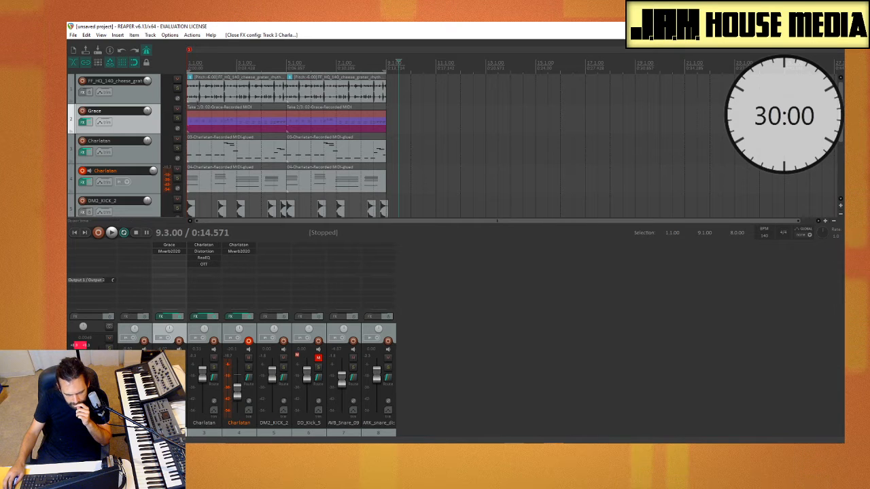
{"action": "left_click", "coordinate": [235, 123]}
{"action": "right_click", "coordinate": [235, 123]}
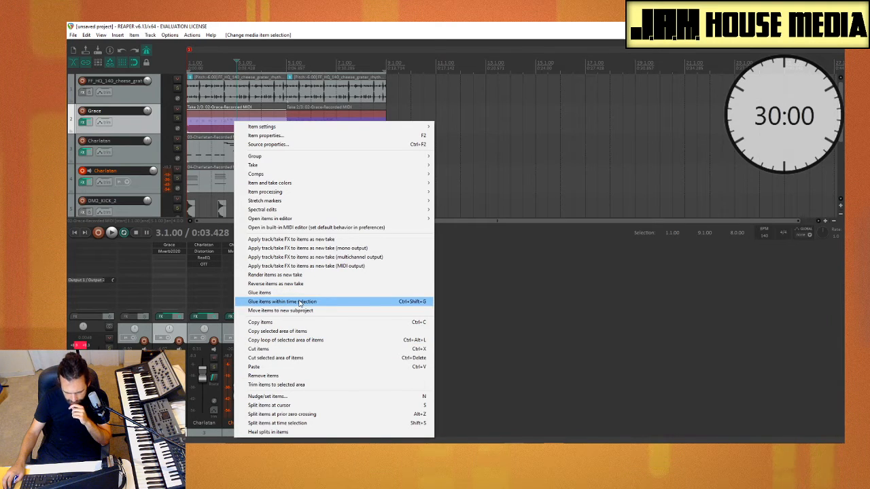
{"action": "left_click", "coordinate": [482, 183]}
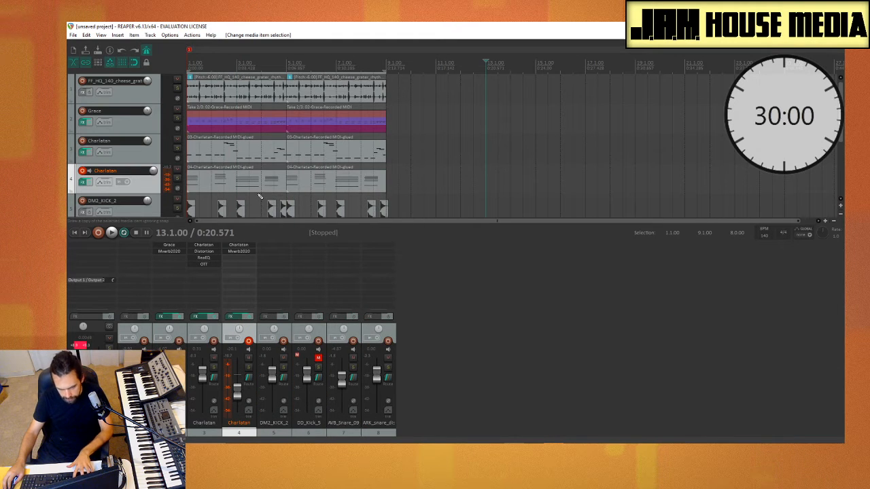
Glue each of the two four-bar Grace items on track 2, making the first take active in the opening item
{"action": "left_click", "coordinate": [373, 126]}
{"action": "key", "text": "ctrl+g"}
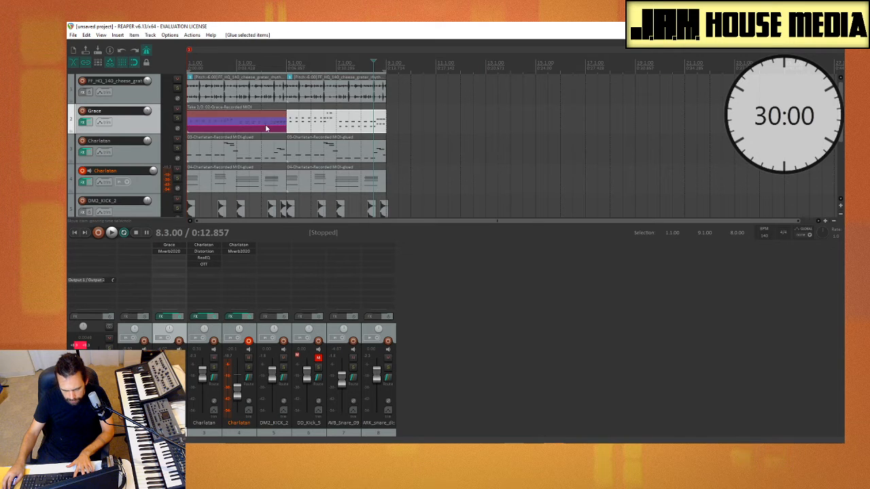
{"action": "left_click", "coordinate": [266, 128]}
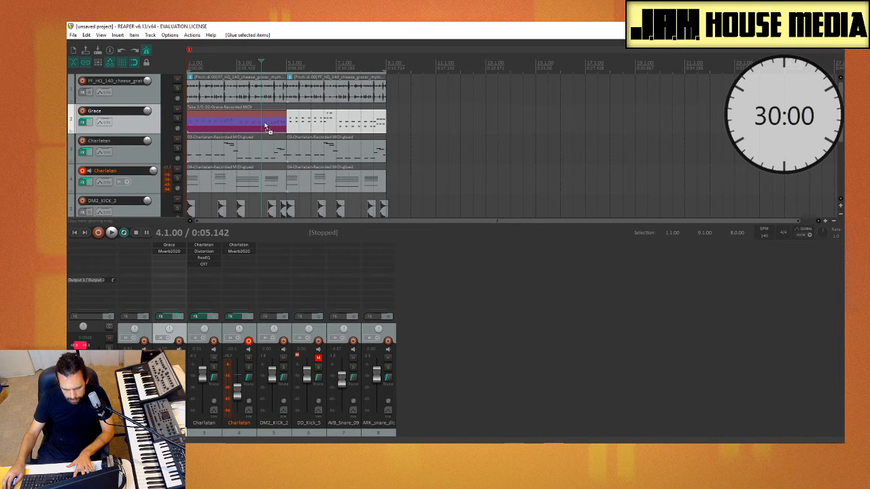
{"action": "left_click", "coordinate": [248, 122]}
{"action": "left_click", "coordinate": [242, 119]}
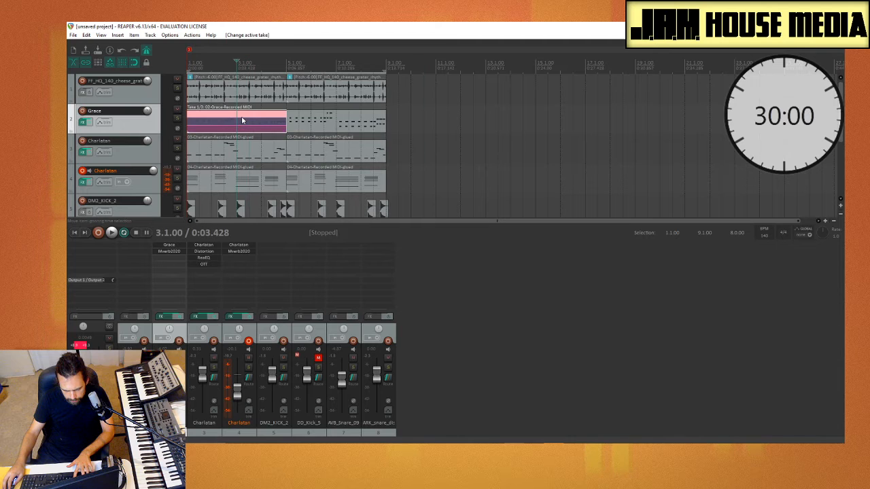
{"action": "key", "text": "ctrl+g"}
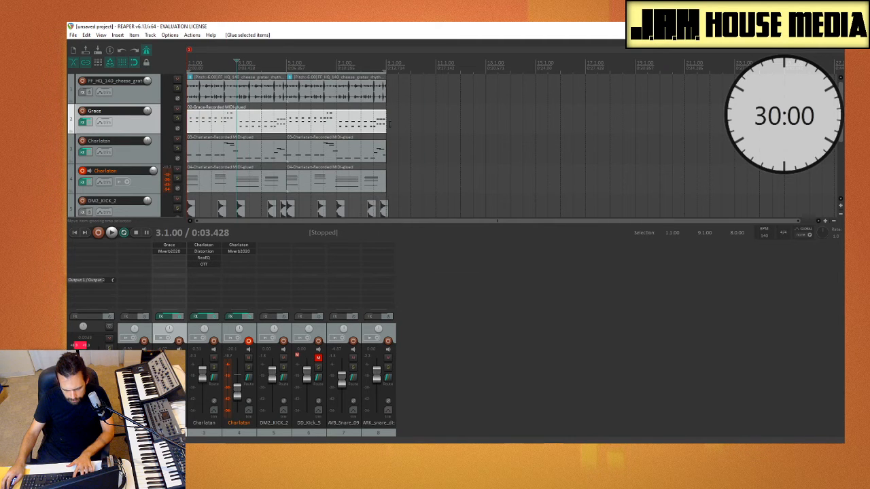
Deselect the items and hide the mixer to show all tracks of the eight-bar arrangement
{"action": "left_click", "coordinate": [442, 126]}
{"action": "scroll", "coordinate": [335, 164], "scroll_direction": "down", "scroll_amount": 3}
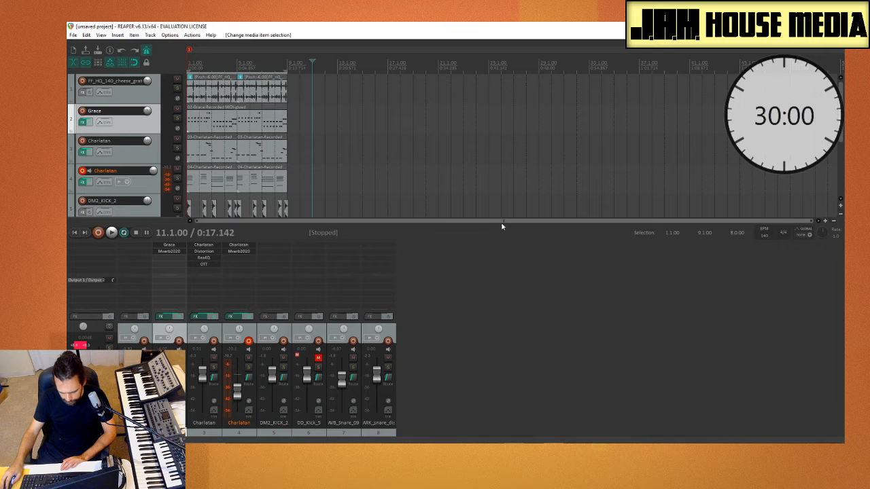
{"action": "left_click", "coordinate": [437, 278]}
{"action": "key", "text": "ctrl+m"}
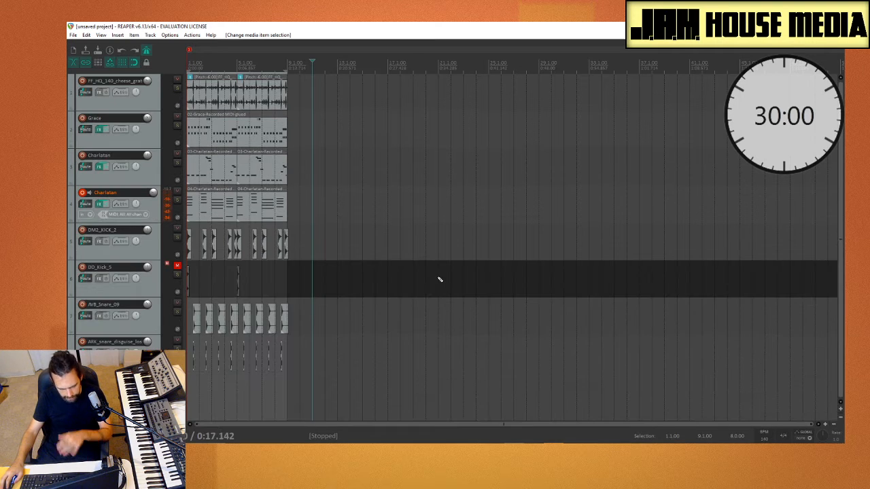
{"action": "scroll", "coordinate": [301, 214], "scroll_direction": "up", "scroll_amount": 3}
{"action": "scroll", "coordinate": [301, 213], "scroll_direction": "down", "scroll_amount": 3}
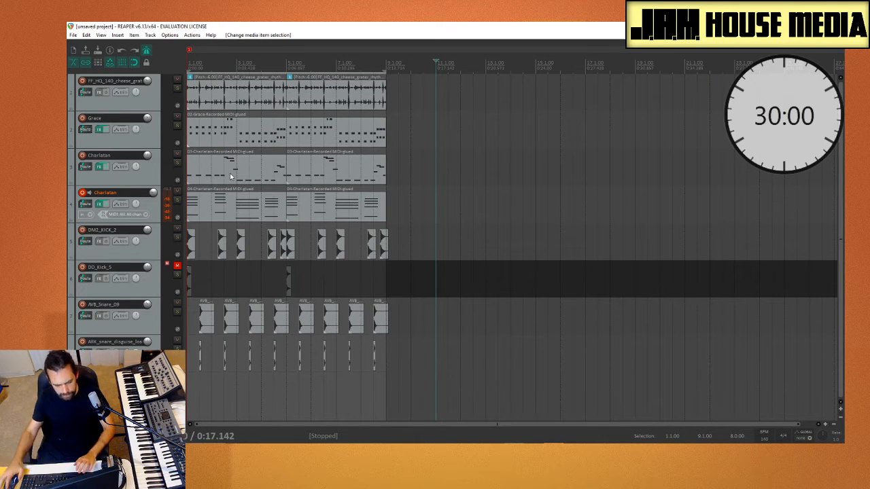
Save the project in the REAPER Media folder as "7-31-20 30 minute challenge.rpp"
{"action": "key", "text": "ctrl+s"}
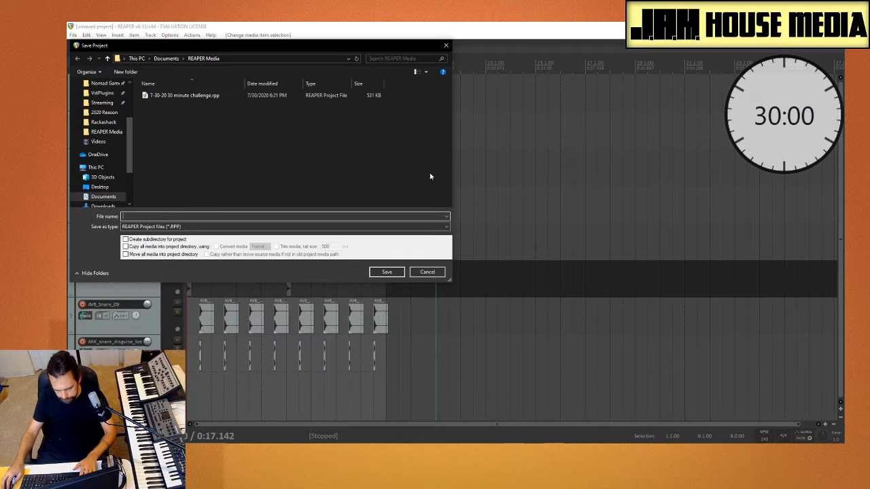
{"action": "left_click", "coordinate": [197, 97]}
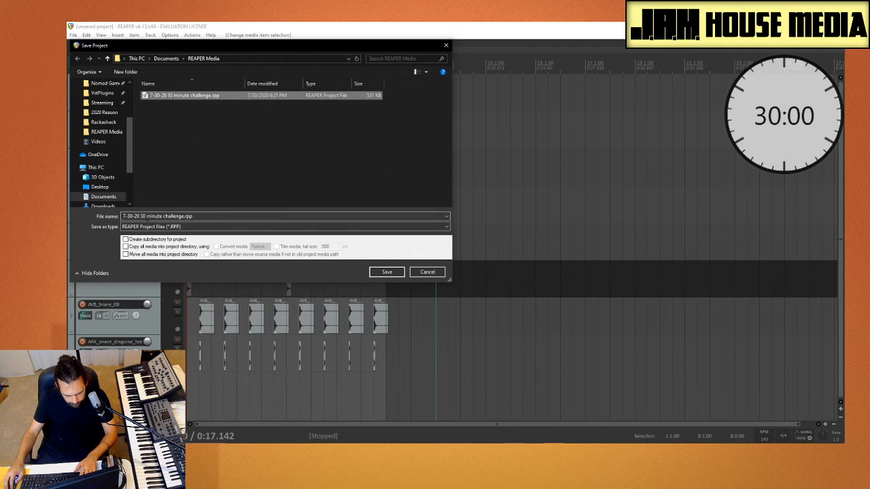
{"action": "left_click", "coordinate": [137, 216]}
{"action": "left_click", "coordinate": [132, 216]}
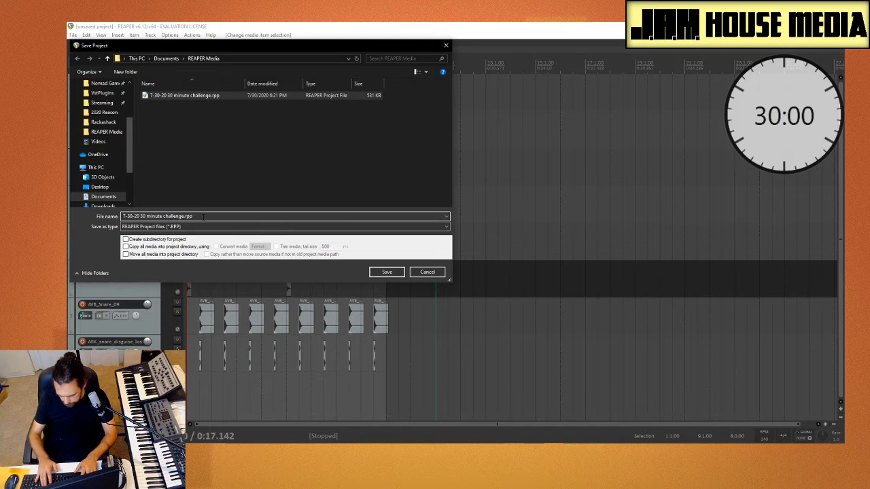
{"action": "key", "text": "BackSpace"}
{"action": "type", "text": "1"}
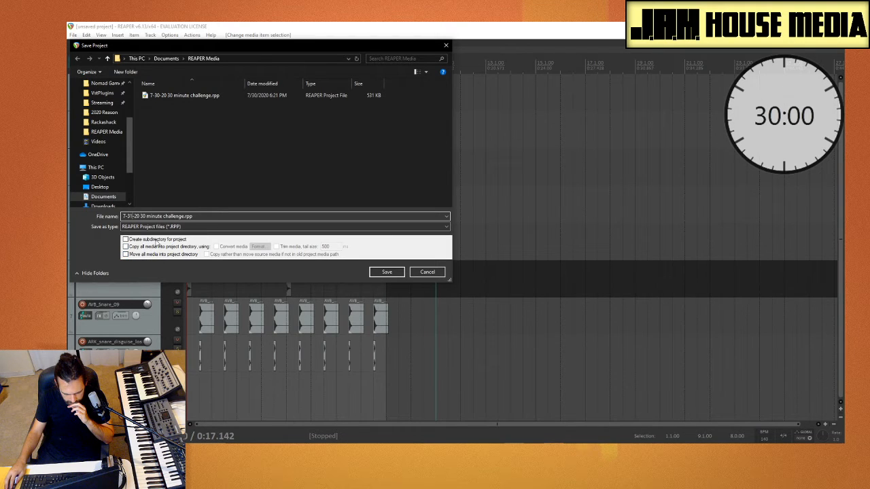
{"action": "left_click", "coordinate": [385, 272]}
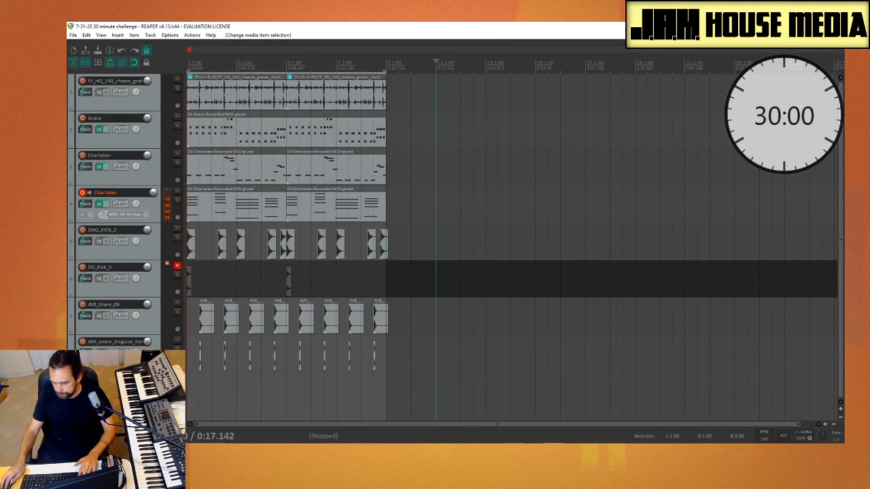
Close REAPER, dismiss the Steam update window, and exit Steam
{"action": "left_click", "coordinate": [836, 27]}
{"action": "left_click", "coordinate": [543, 203]}
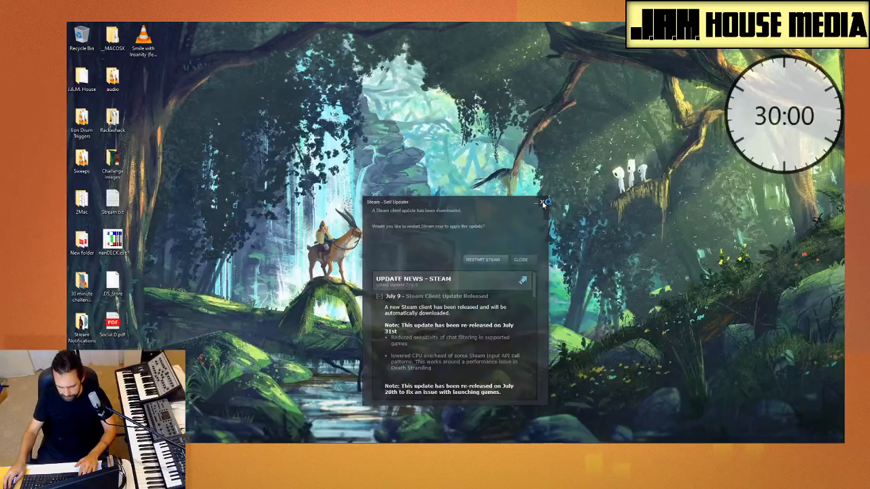
{"action": "left_click", "coordinate": [764, 452]}
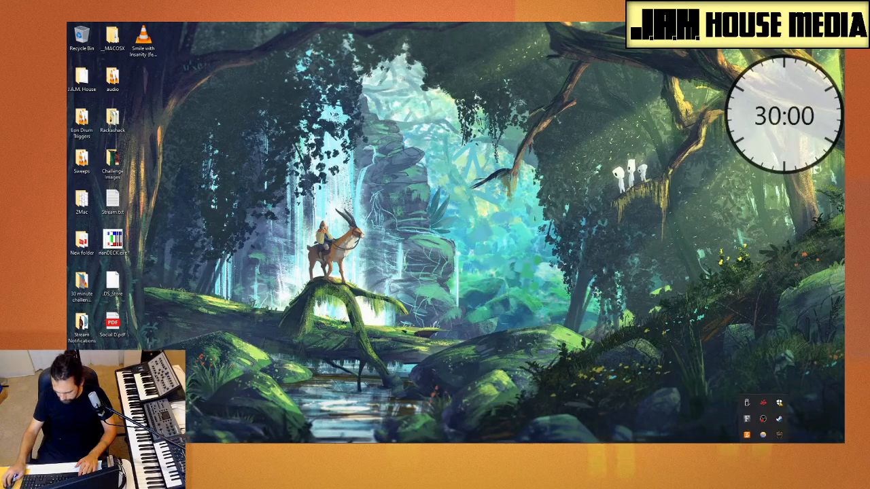
{"action": "right_click", "coordinate": [782, 419]}
{"action": "left_click", "coordinate": [801, 410]}
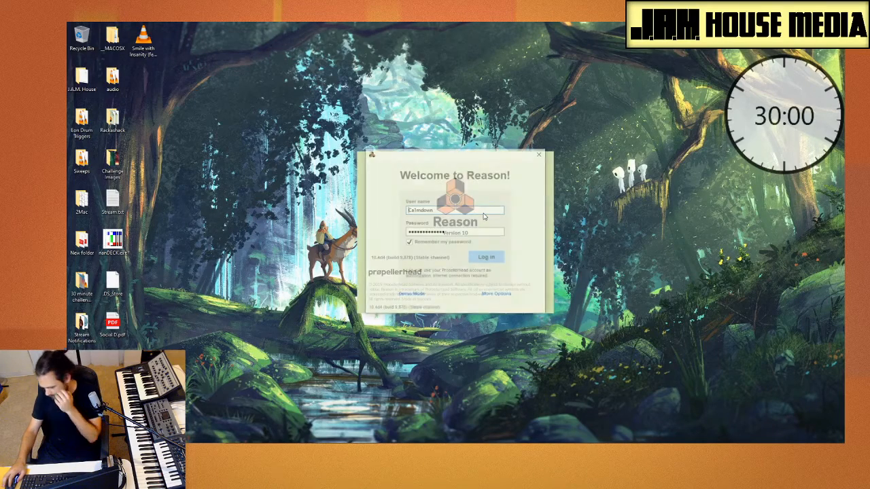
Log in to Reason with the remembered account, create a new document, and maximize its window
{"action": "left_click", "coordinate": [493, 259]}
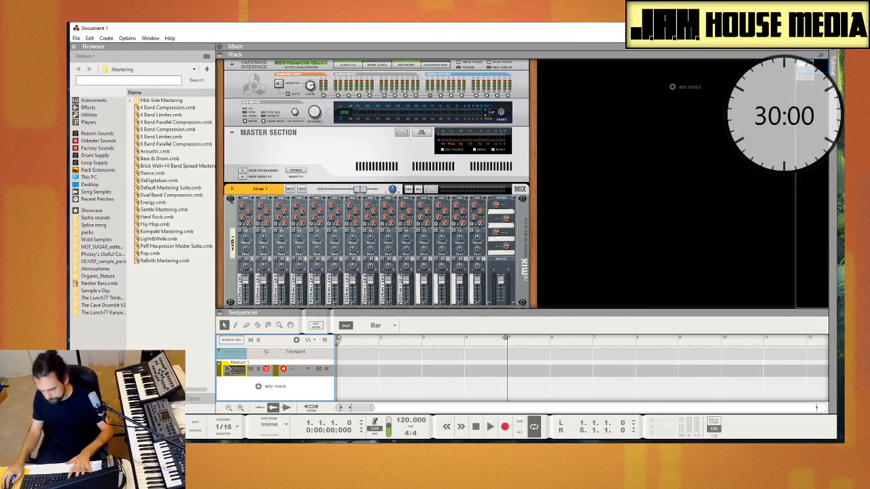
{"action": "key", "text": "ctrl+n"}
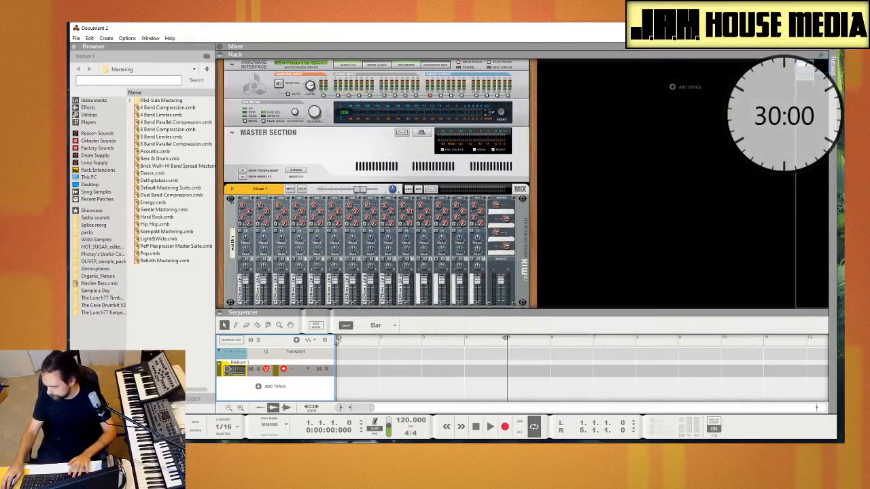
{"action": "mouse_move", "coordinate": [596, 32]}
{"action": "left_mouse_down"}
{"action": "mouse_move", "coordinate": [615, 160]}
{"action": "mouse_move", "coordinate": [596, 22]}
{"action": "left_mouse_up"}
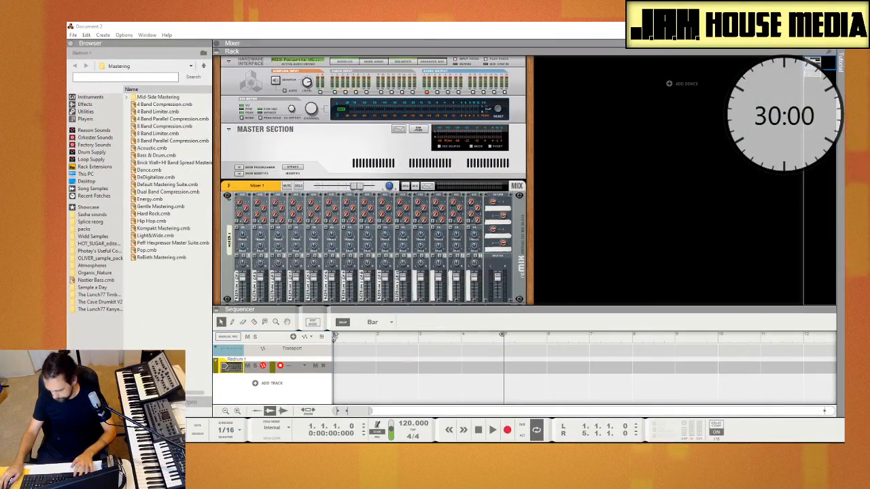
Switch to Chrome, open the Pinterest board shuffle page for challenge-images, and shuffle the images
{"action": "left_click_drag", "start_coordinate": [67, 27], "coordinate": [282, 22]}
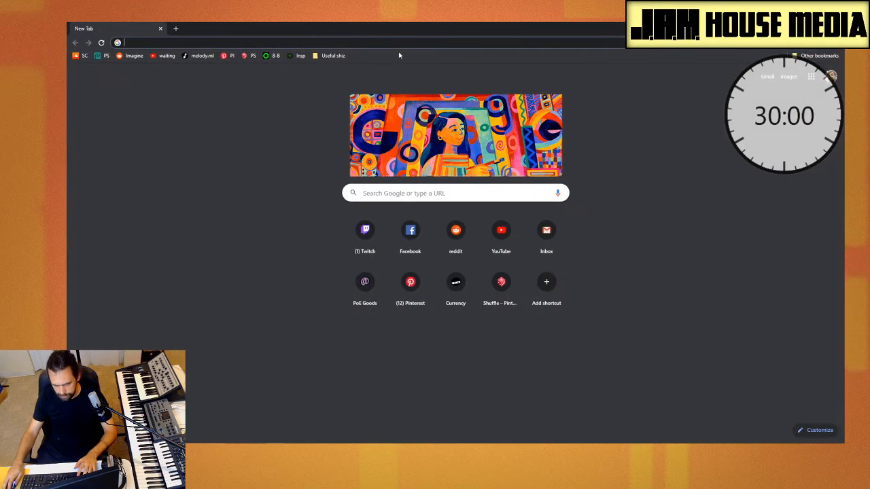
{"action": "left_click", "coordinate": [229, 57]}
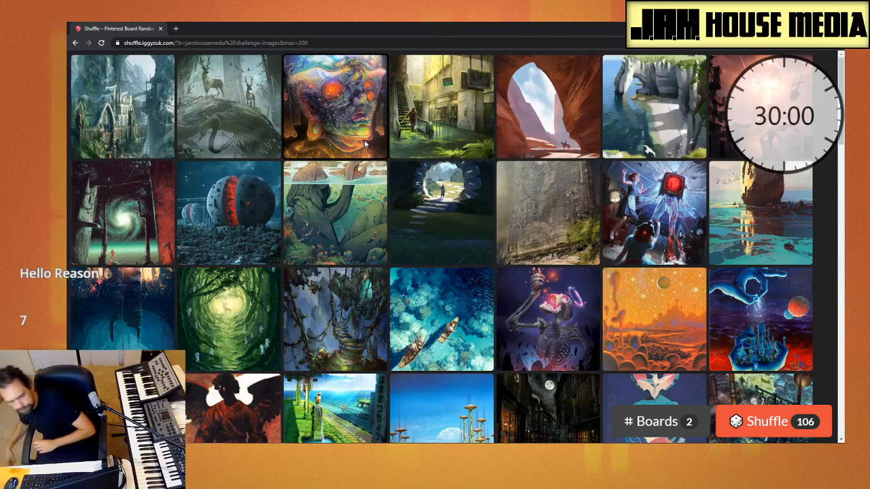
{"action": "left_click", "coordinate": [753, 422]}
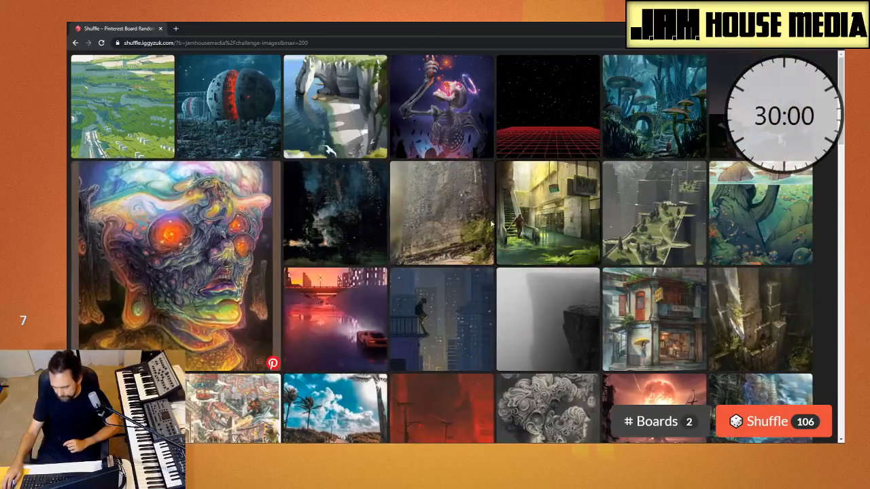
Open the shuffled-out image of the psychedelic face with glowing orange eyes in a new tab and view it
{"action": "right_click", "coordinate": [198, 246]}
{"action": "left_click", "coordinate": [224, 252]}
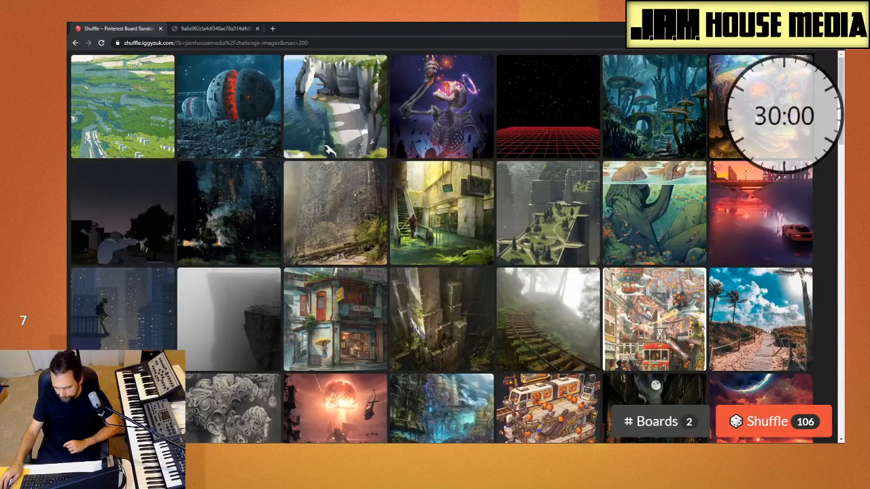
{"action": "left_click", "coordinate": [212, 29]}
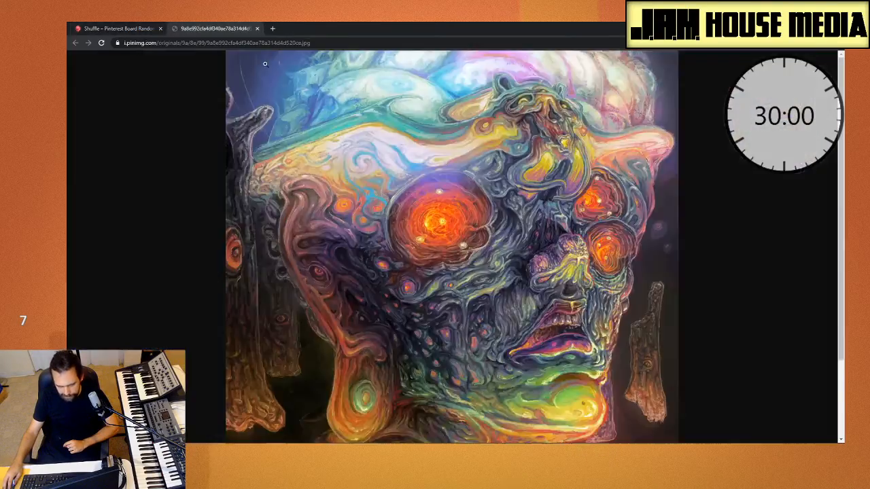
Show the whole psychedelic face image and save it as Trippy head.jpg
{"action": "left_click", "coordinate": [399, 240]}
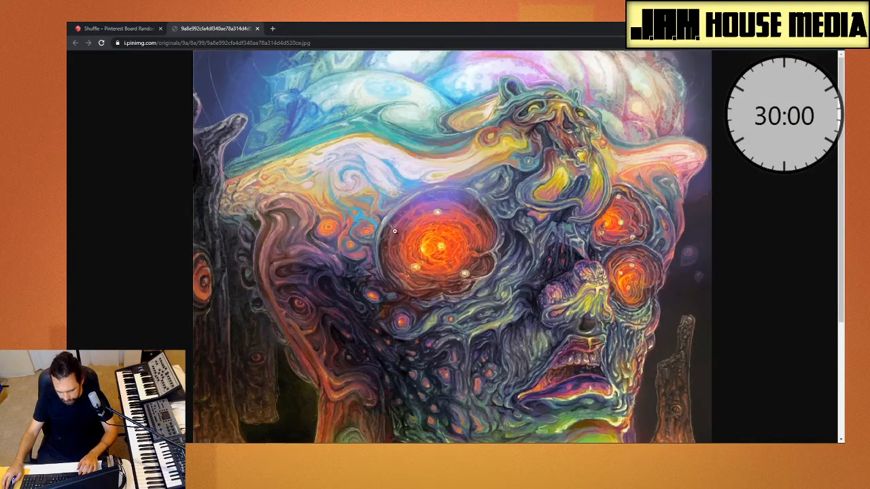
{"action": "scroll", "coordinate": [394, 232], "scroll_direction": "down", "scroll_amount": 2}
{"action": "scroll", "coordinate": [395, 232], "scroll_direction": "up", "scroll_amount": 3}
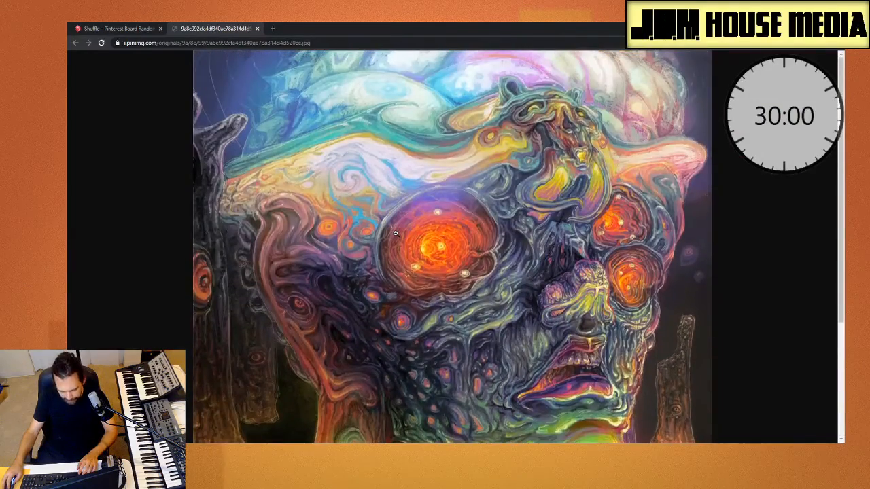
{"action": "left_click", "coordinate": [395, 233]}
{"action": "key", "text": "ctrl+minus"}
{"action": "right_click", "coordinate": [397, 232]}
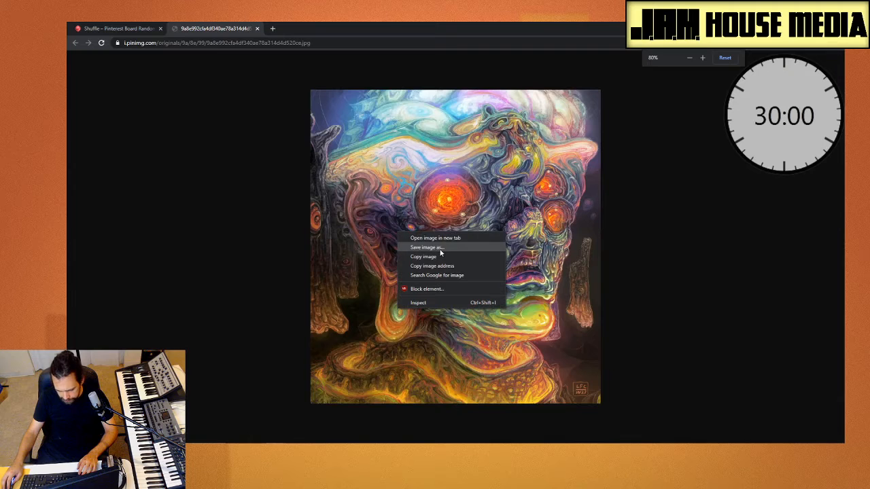
Move the browser window off this screen and back over the Reason window, and dismiss the Trippy head.jpg download bar
{"action": "left_click_drag", "start_coordinate": [383, 27], "coordinate": [842, 170]}
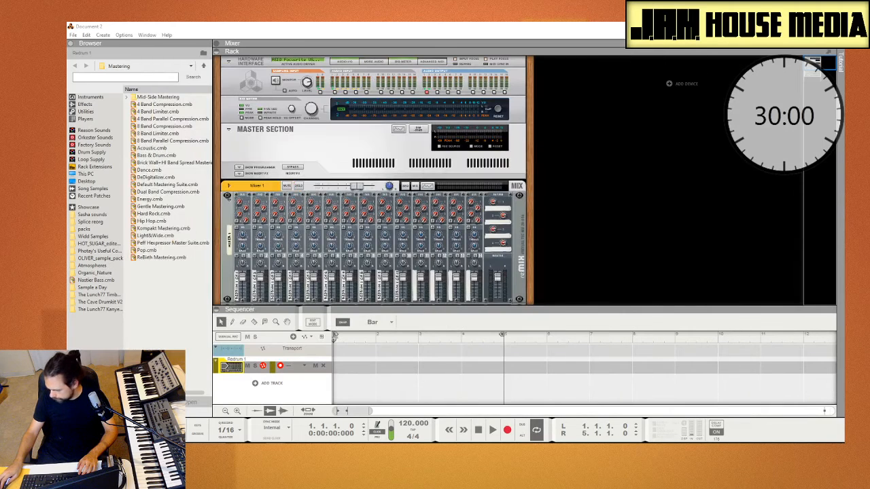
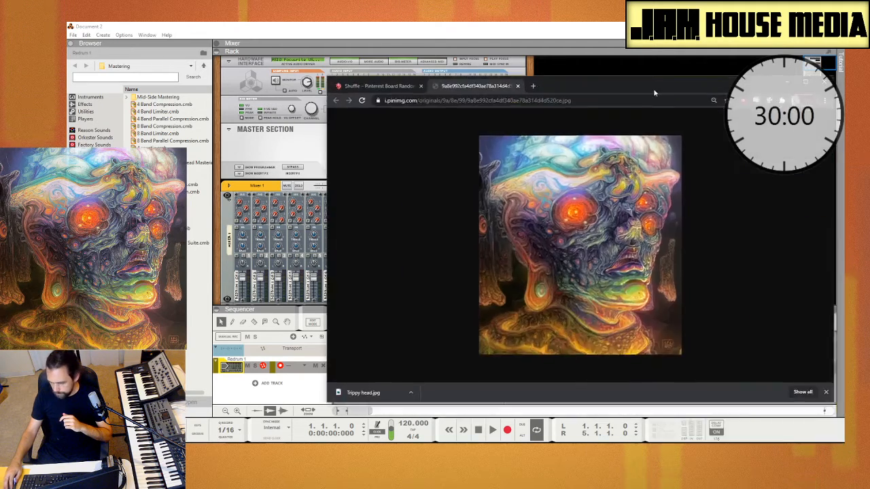
{"action": "left_click_drag", "start_coordinate": [655, 91], "coordinate": [608, 27]}
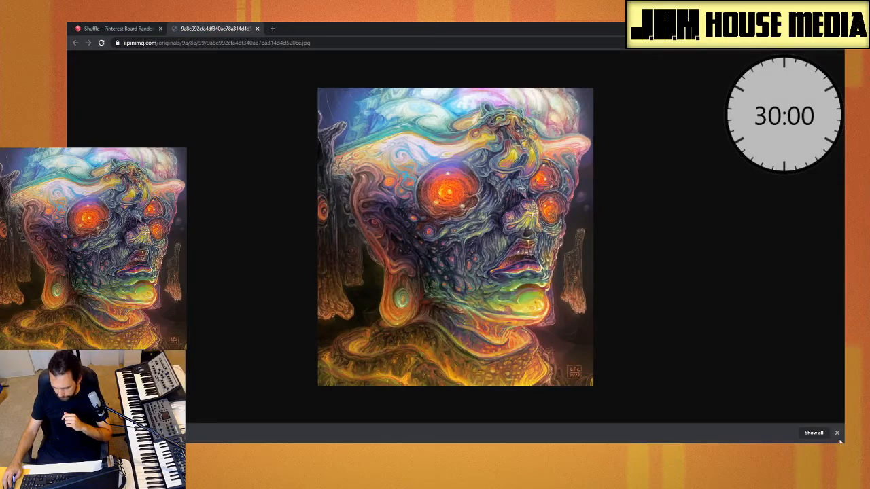
{"action": "left_click", "coordinate": [837, 433]}
Examine the glowing eyes, nose and mouth of the face image up close
{"action": "left_click", "coordinate": [544, 274]}
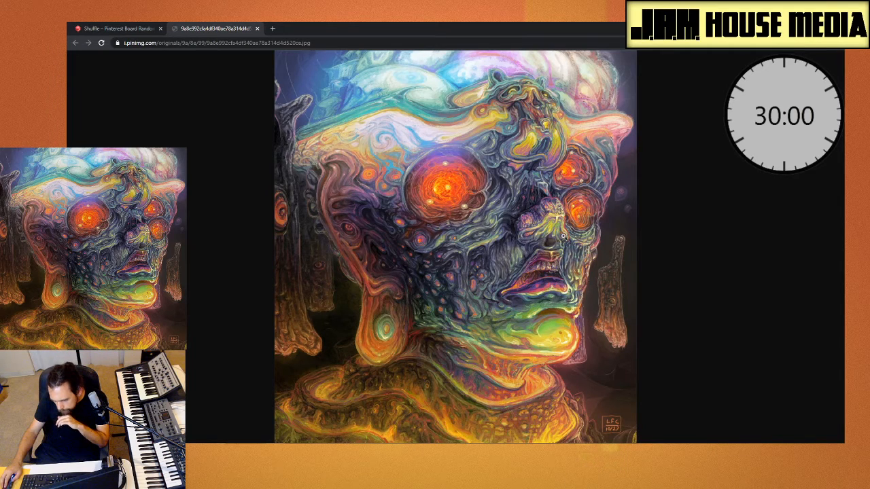
{"action": "key", "text": "ctrl+plus"}
{"action": "key", "text": "ctrl+plus"}
{"action": "key", "text": "ctrl+plus"}
{"action": "key", "text": "ctrl+plus"}
{"action": "key", "text": "ctrl+plus"}
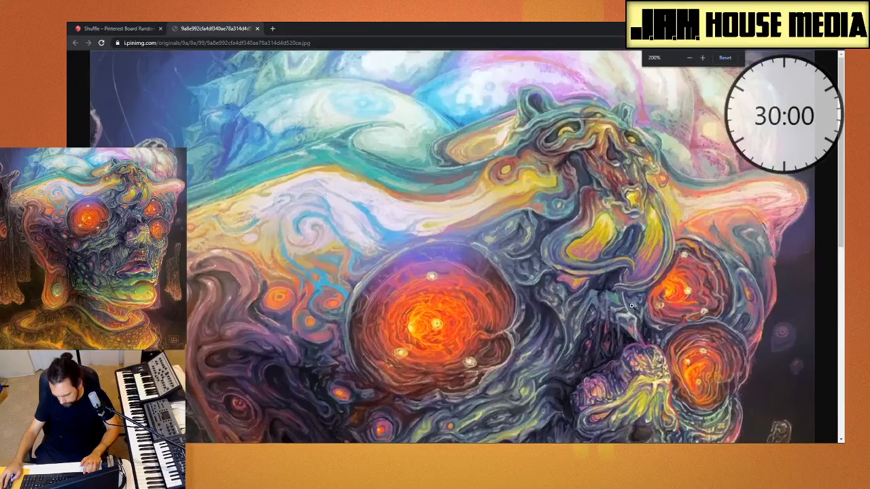
{"action": "scroll", "coordinate": [632, 306], "scroll_direction": "down", "scroll_amount": 2}
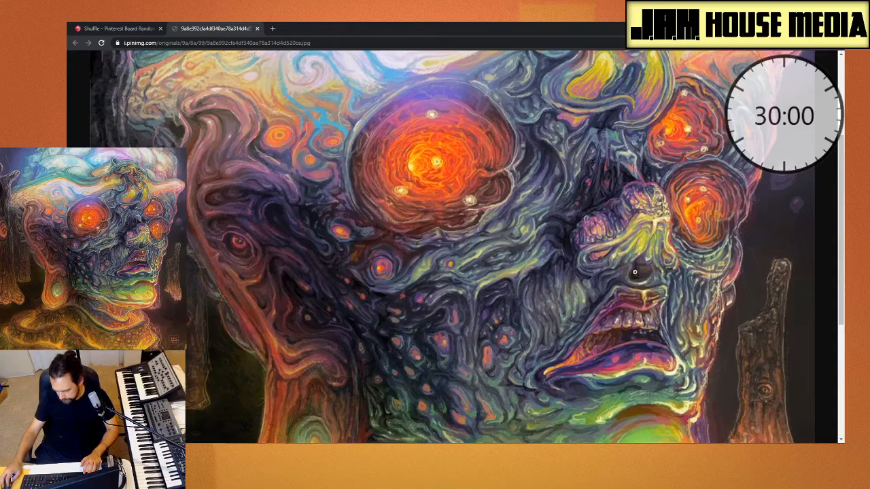
{"action": "key", "text": "ctrl+minus"}
{"action": "key", "text": "ctrl+minus"}
{"action": "key", "text": "ctrl+minus"}
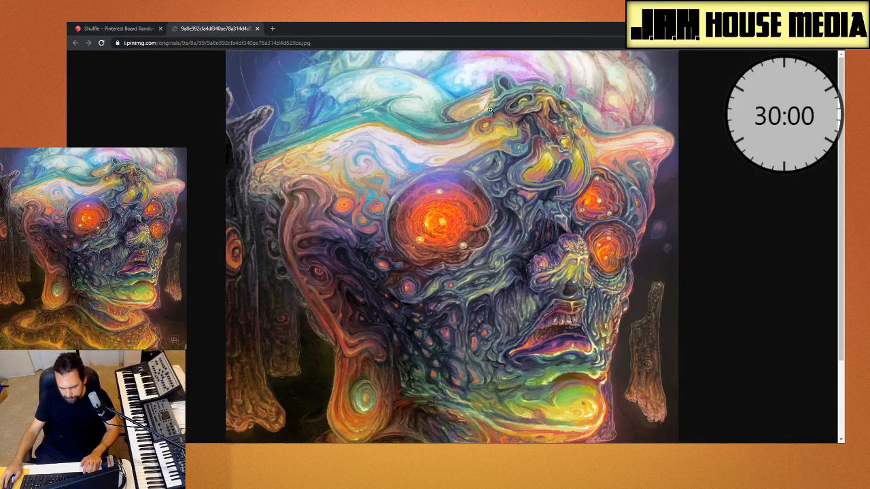
Examine the swirling forehead and animal-head details closely, and view the whole image at 90% zoom
{"action": "key", "text": "ctrl+plus"}
{"action": "key", "text": "ctrl+plus"}
{"action": "key", "text": "ctrl+plus"}
{"action": "key", "text": "ctrl+plus"}
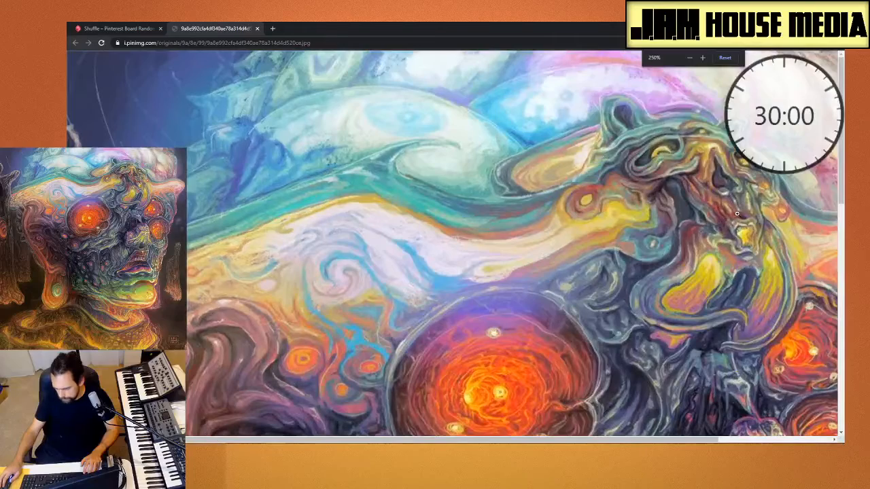
{"action": "key", "text": "ctrl+minus"}
{"action": "key", "text": "ctrl+minus"}
{"action": "key", "text": "ctrl+minus"}
{"action": "key", "text": "ctrl+minus"}
{"action": "key", "text": "ctrl+minus"}
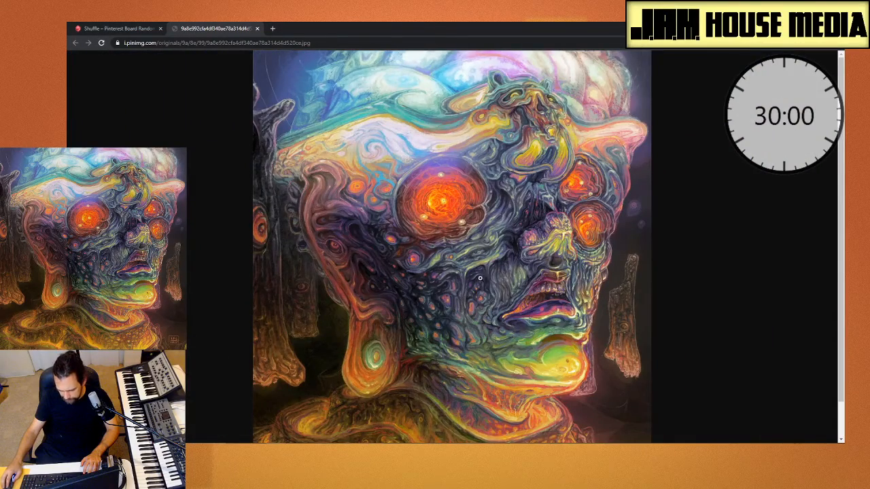
{"action": "scroll", "coordinate": [480, 278], "scroll_direction": "down", "scroll_amount": 1}
{"action": "key", "text": "ctrl+minus"}
{"action": "key", "text": "ctrl+minus"}
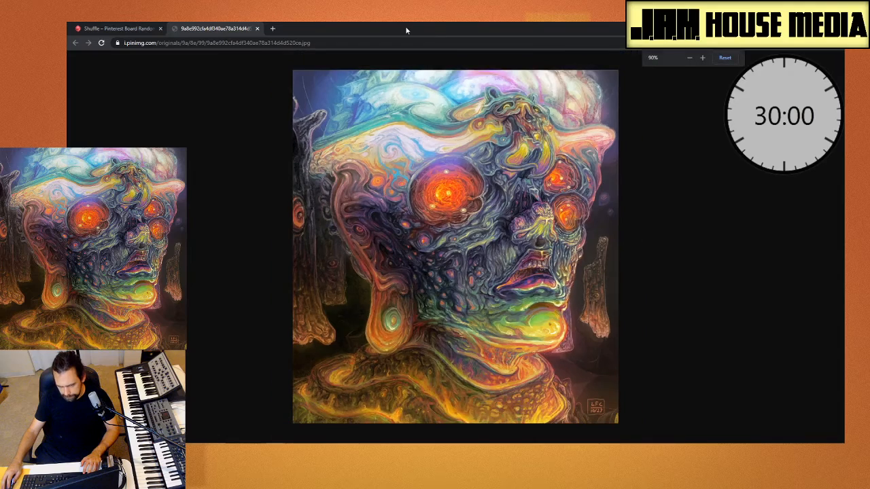
Switch back to the new Reason document and show the sequencer at full height
{"action": "key", "text": "alt+Tab"}
{"action": "left_click", "coordinate": [575, 186]}
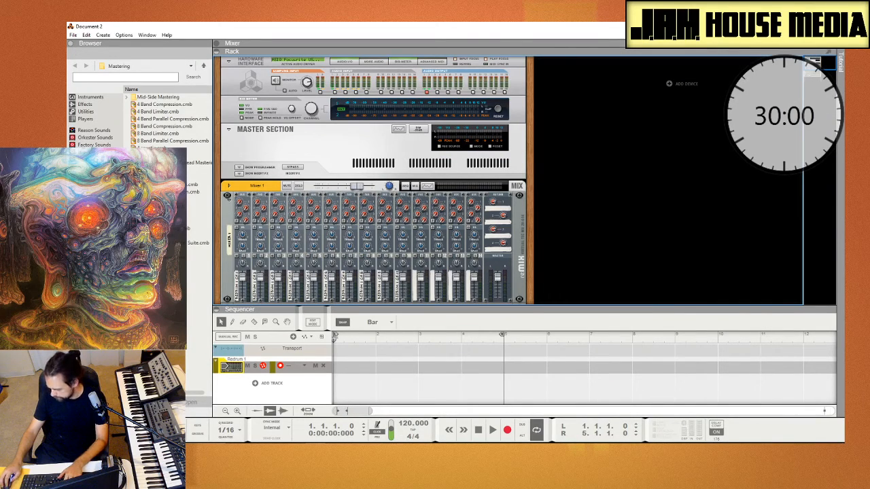
{"action": "key", "text": "alt+Tab"}
{"action": "left_click", "coordinate": [647, 201]}
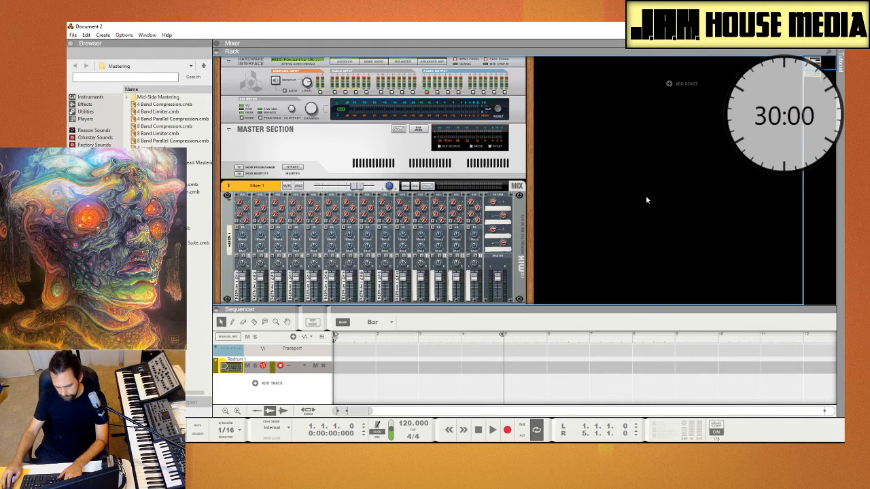
{"action": "key", "text": "F7"}
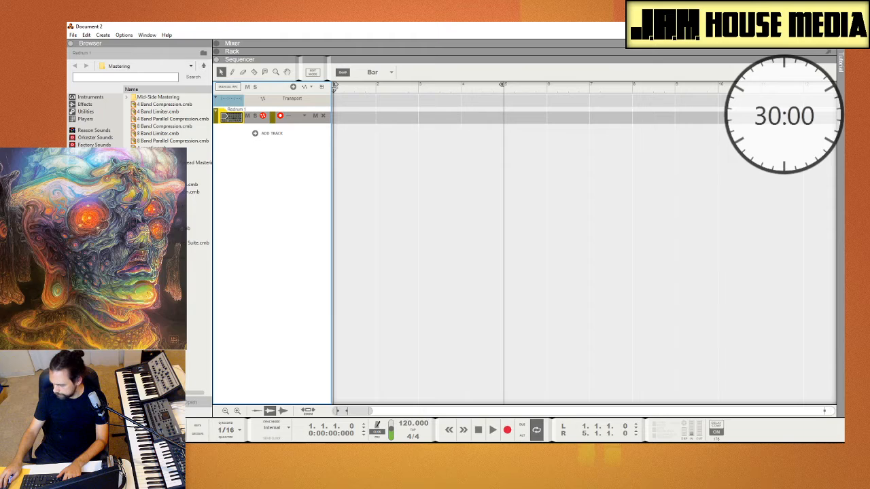
{"action": "key", "text": "alt+Tab"}
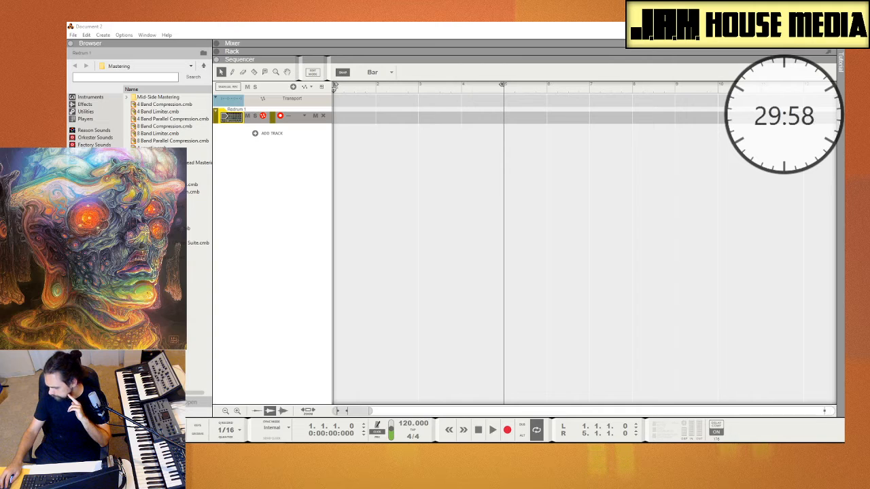
{"action": "left_click", "coordinate": [401, 180]}
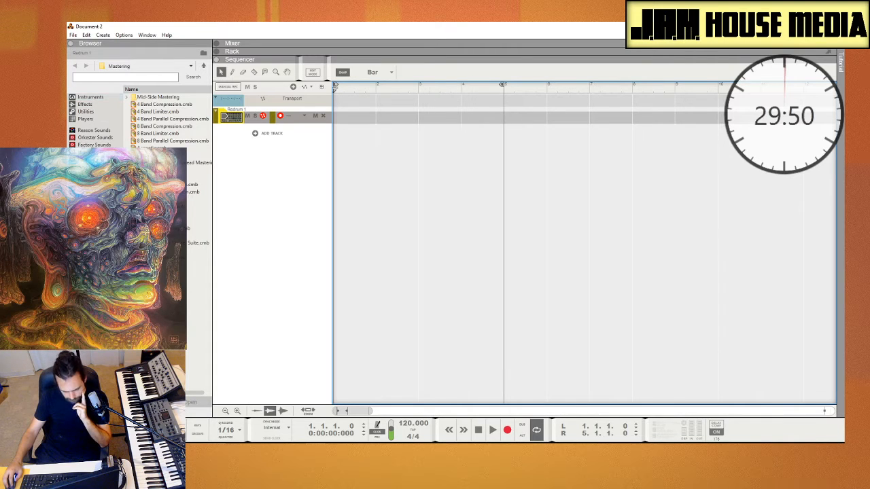
Add a Thor synthesizer from the instruments, show its programmer in the rack, and delete the device again
{"action": "left_click", "coordinate": [96, 99]}
{"action": "scroll", "coordinate": [167, 204], "scroll_direction": "down", "scroll_amount": 1}
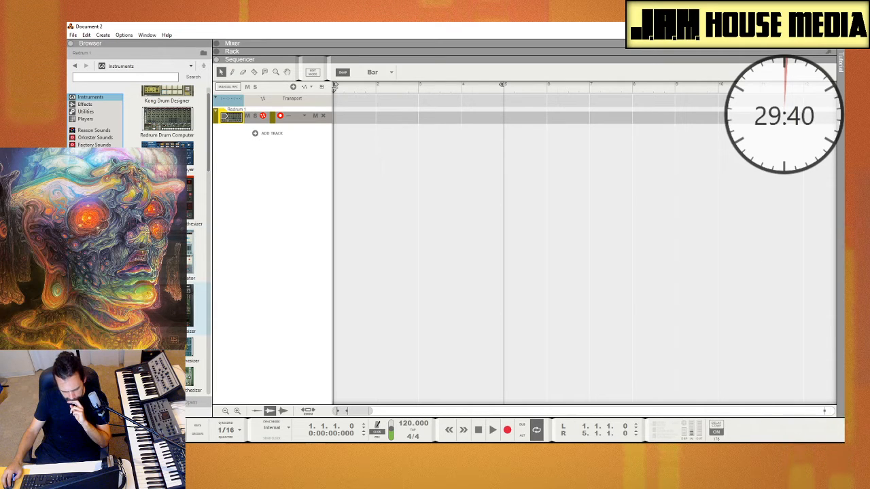
{"action": "left_click_drag", "start_coordinate": [166, 307], "coordinate": [255, 187]}
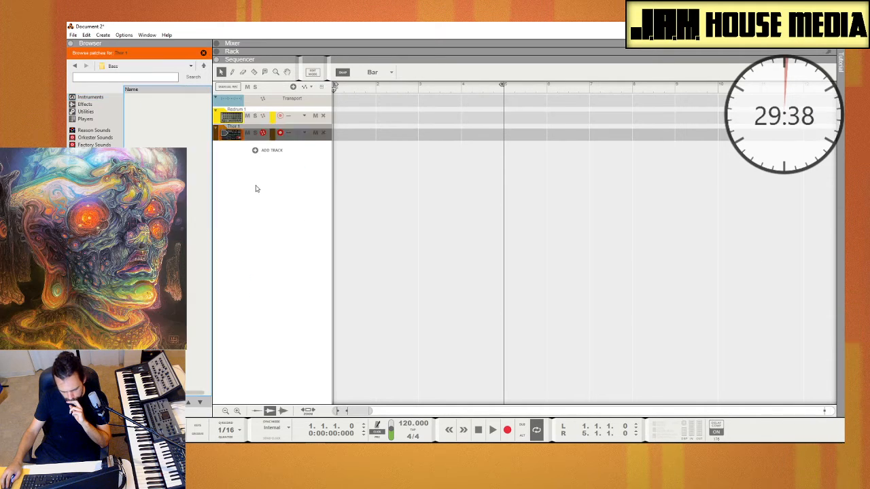
{"action": "key", "text": "F6"}
{"action": "key", "text": "F7"}
{"action": "key", "text": "F6"}
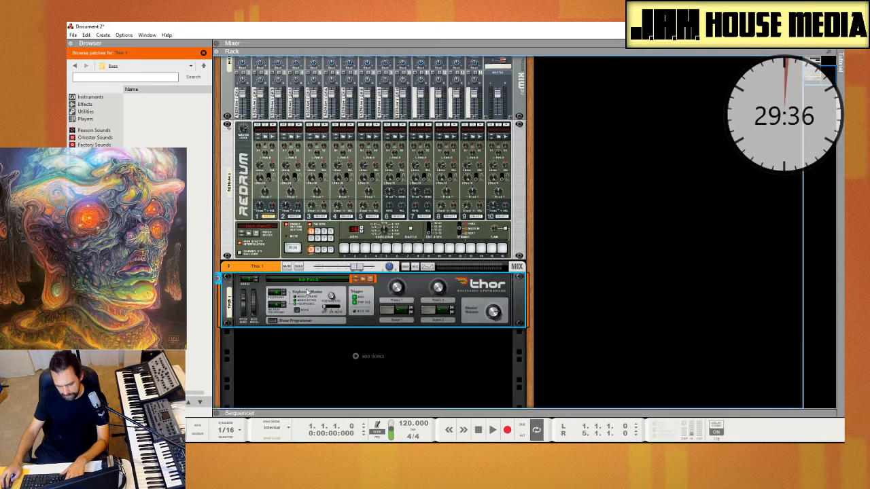
{"action": "left_click", "coordinate": [273, 322]}
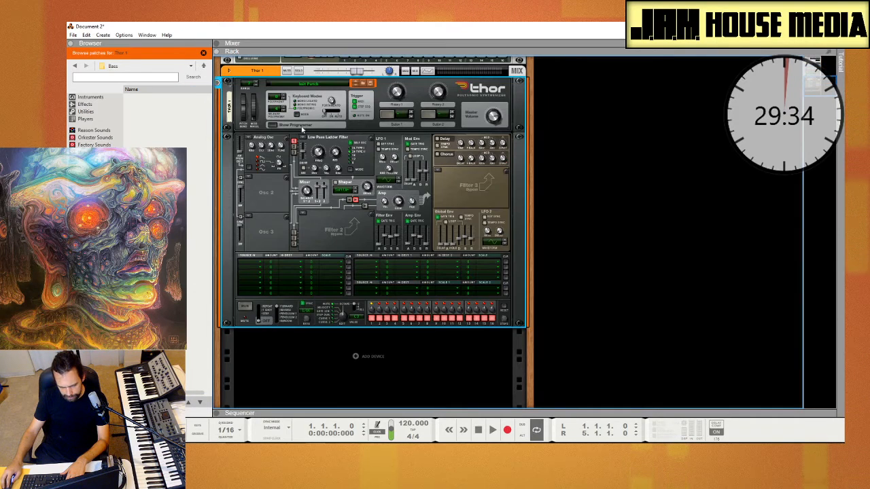
{"action": "key", "text": "Delete"}
{"action": "key", "text": "Return"}
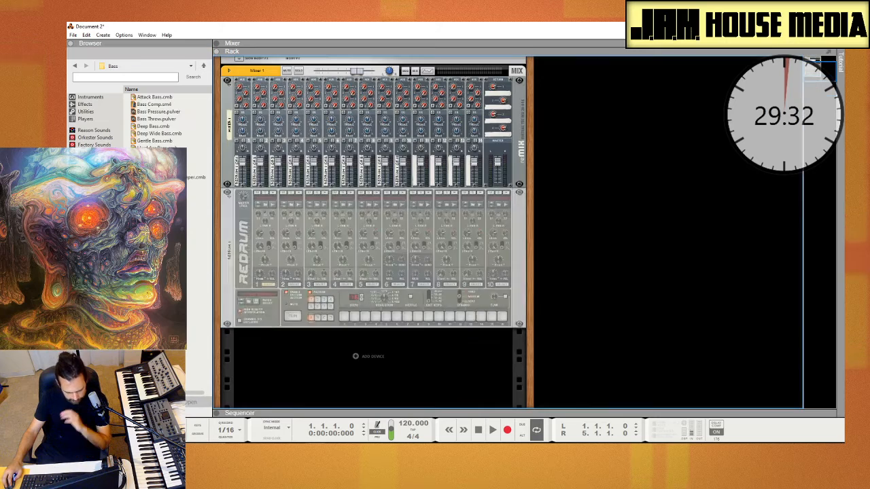
Browse to the zMidsNBass folder of WIDDLER SUMMER SAMPLE PACK within Widd Samples
{"action": "left_click", "coordinate": [95, 198]}
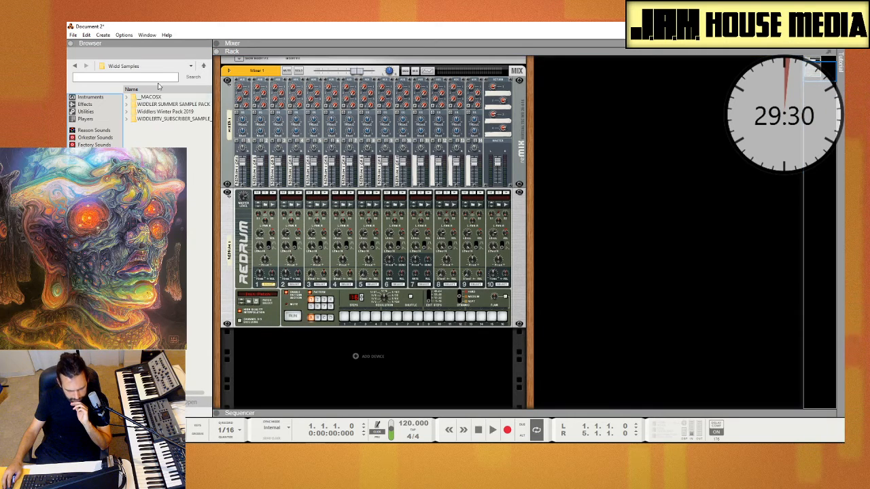
{"action": "left_click", "coordinate": [191, 106]}
{"action": "double_click", "coordinate": [191, 106]}
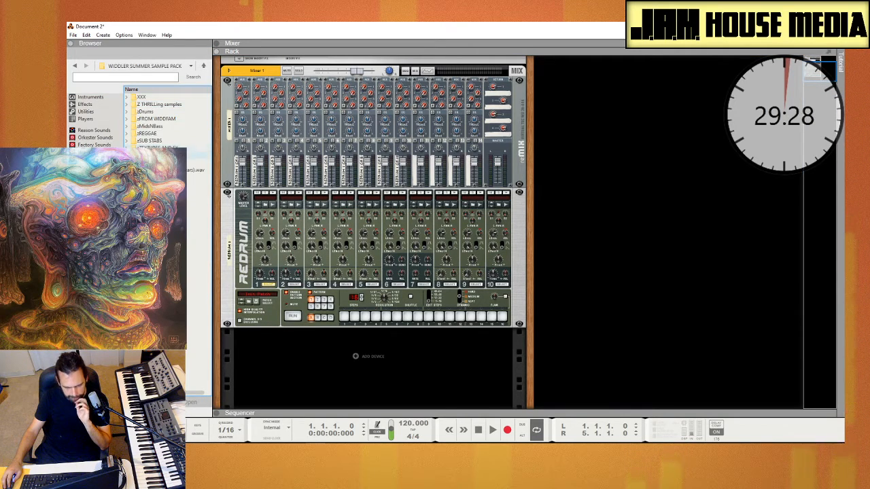
{"action": "double_click", "coordinate": [171, 128]}
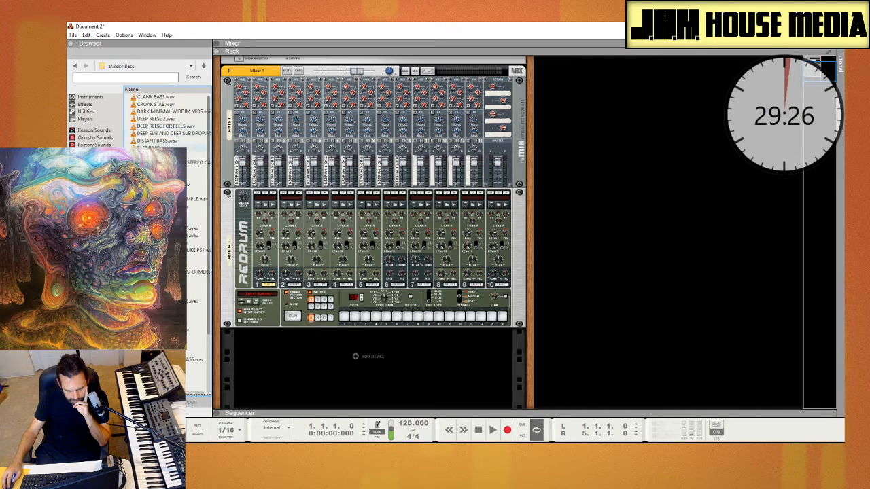
Audition the zMidsNBass samples, starting with DEEP REESE 2.wav, DEEP REESE FOR FEELS.wav and DISTANT BASS.wav
{"action": "left_click", "coordinate": [163, 119]}
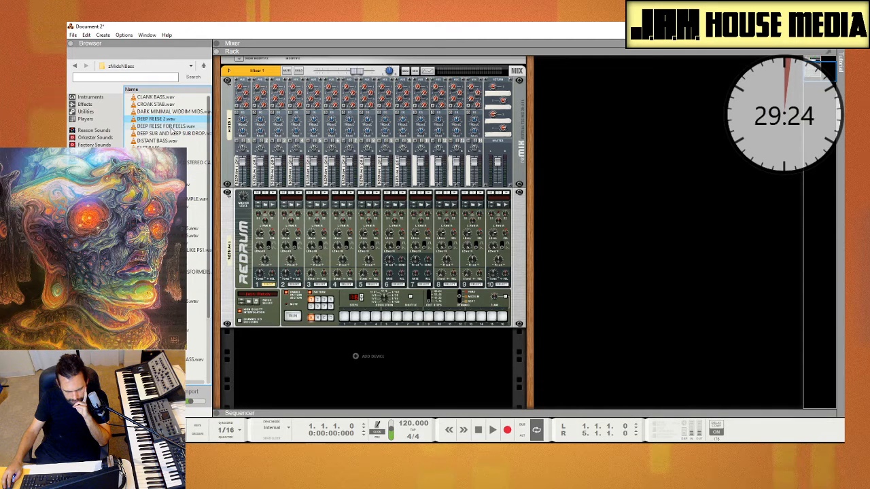
{"action": "left_click", "coordinate": [172, 127]}
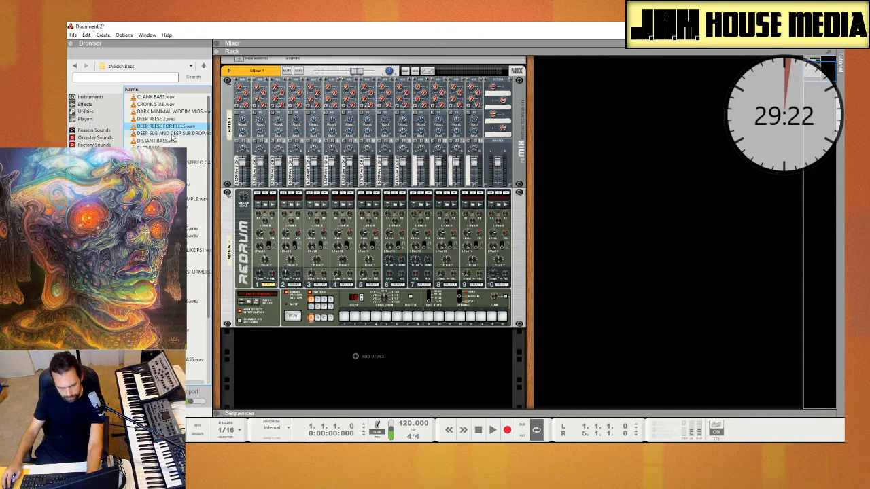
{"action": "left_click", "coordinate": [174, 135]}
{"action": "left_click", "coordinate": [174, 142]}
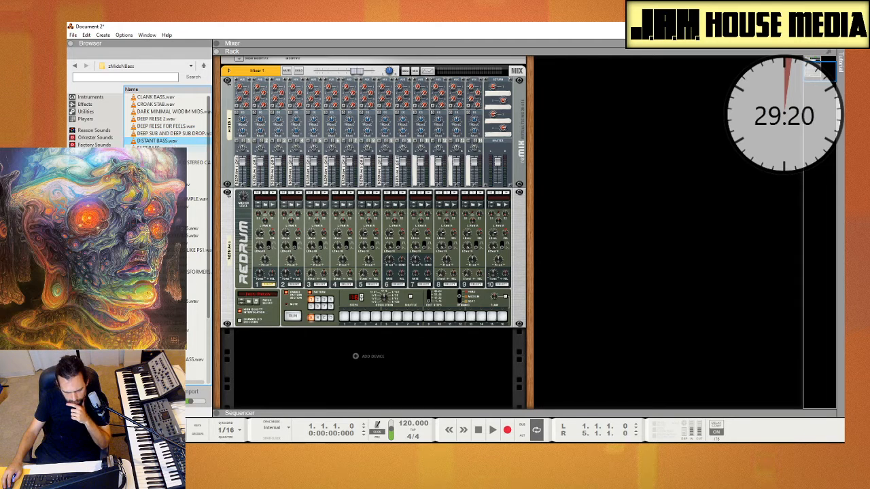
{"action": "left_click", "coordinate": [174, 149]}
{"action": "left_click", "coordinate": [174, 177]}
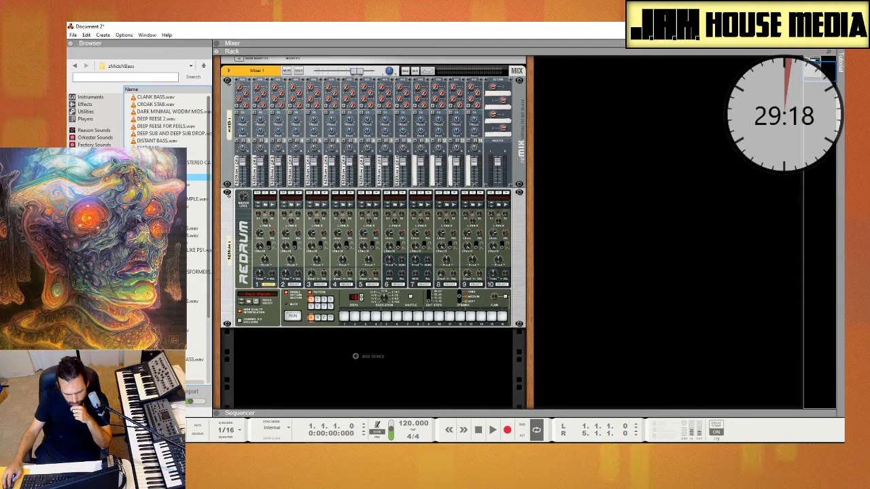
{"action": "left_click", "coordinate": [174, 185]}
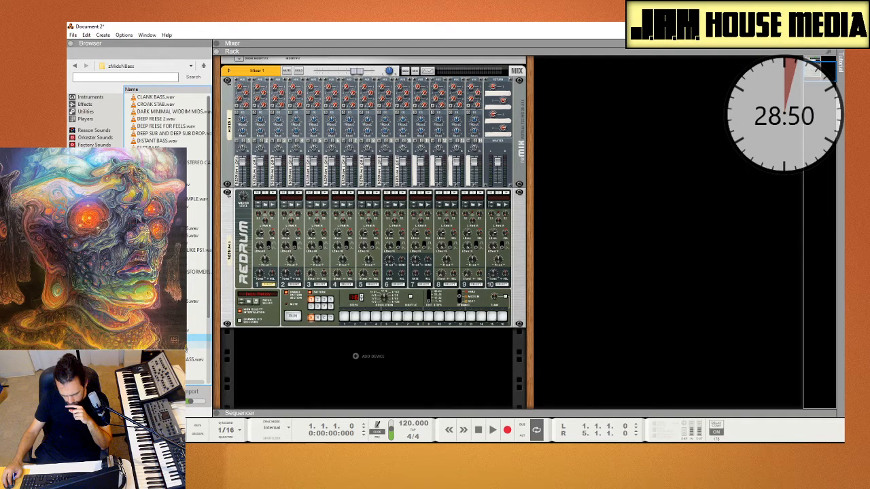
{"action": "scroll", "coordinate": [194, 315], "scroll_direction": "down", "scroll_amount": 4}
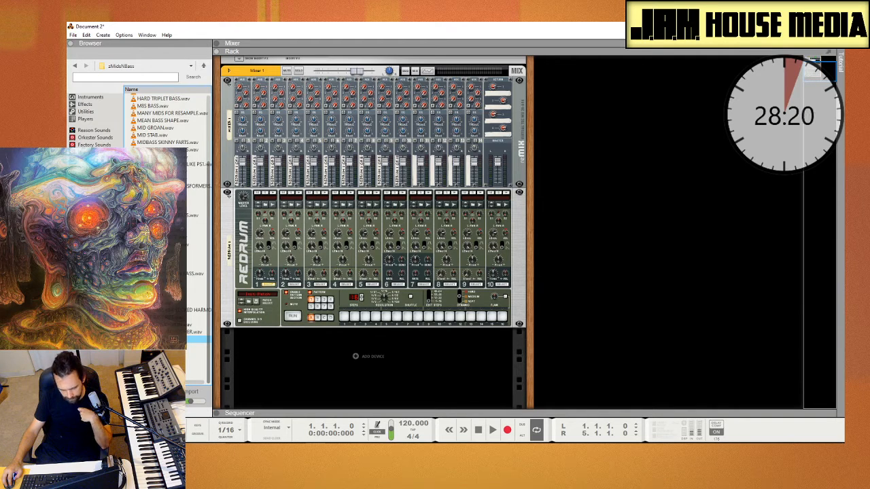
Add the TONS OF MIDS sample to the sequencer as a new audio track starting at bar 1, showing the entire clip
{"action": "key", "text": "F7"}
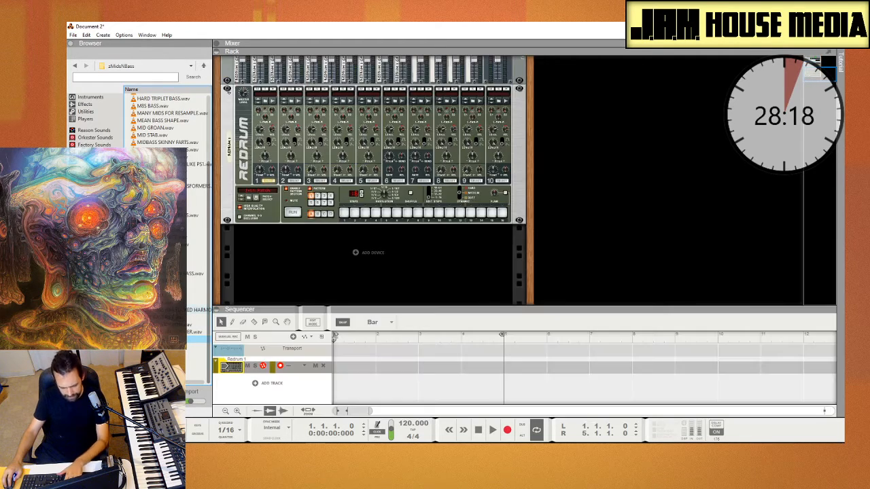
{"action": "left_click_drag", "start_coordinate": [197, 339], "coordinate": [314, 186]}
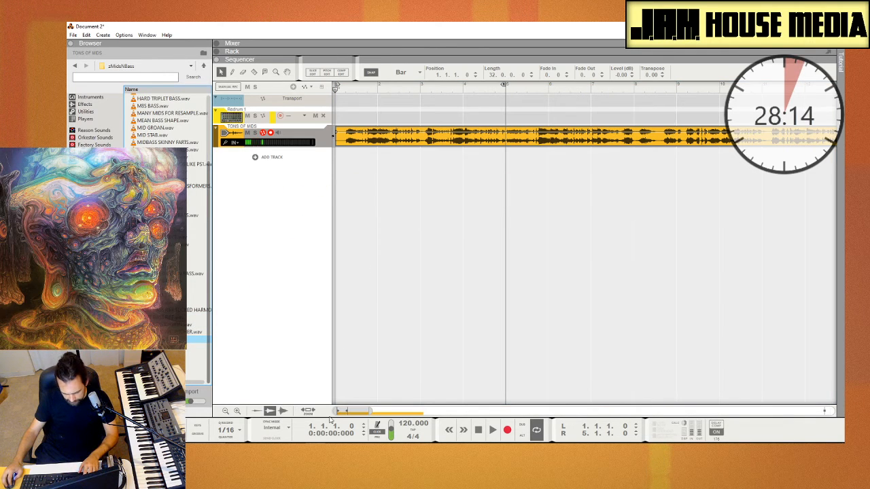
{"action": "left_click_drag", "start_coordinate": [369, 411], "coordinate": [503, 411]}
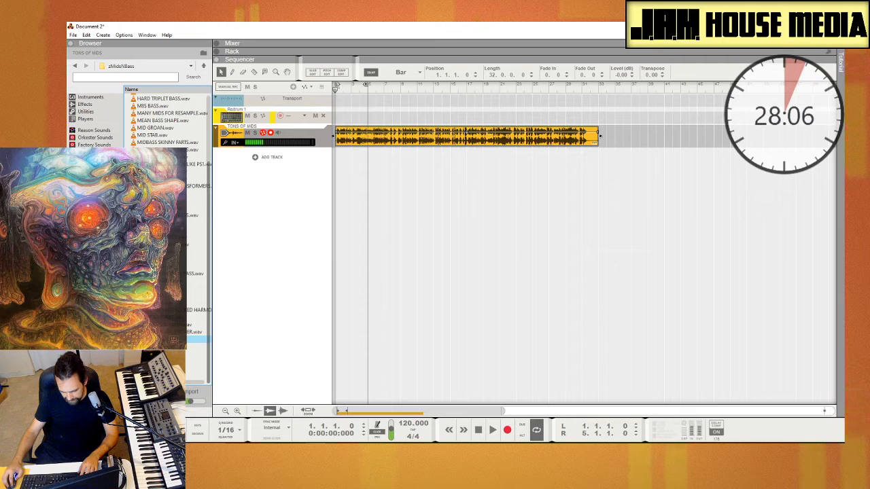
Set the sequencer snap to Grid and trim the start of the TONS OF MIDS clip, making its length 31.3.0.0
{"action": "key", "text": "space"}
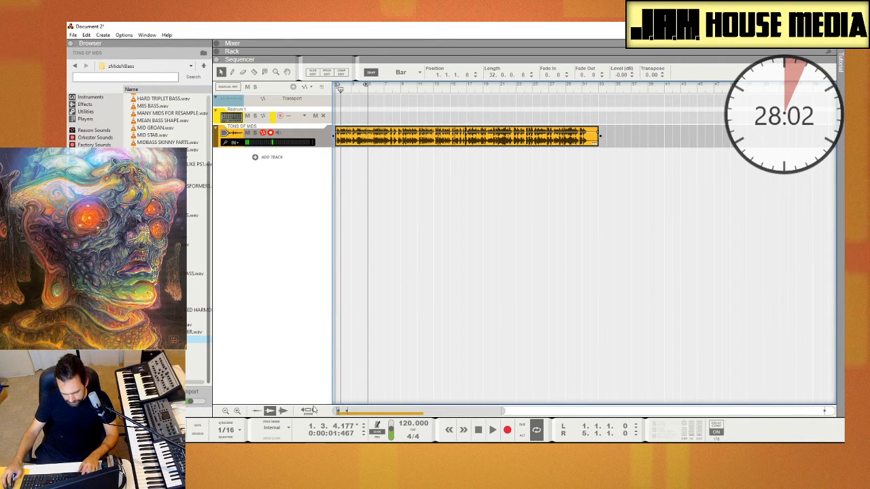
{"action": "left_click_drag", "start_coordinate": [502, 411], "coordinate": [348, 412]}
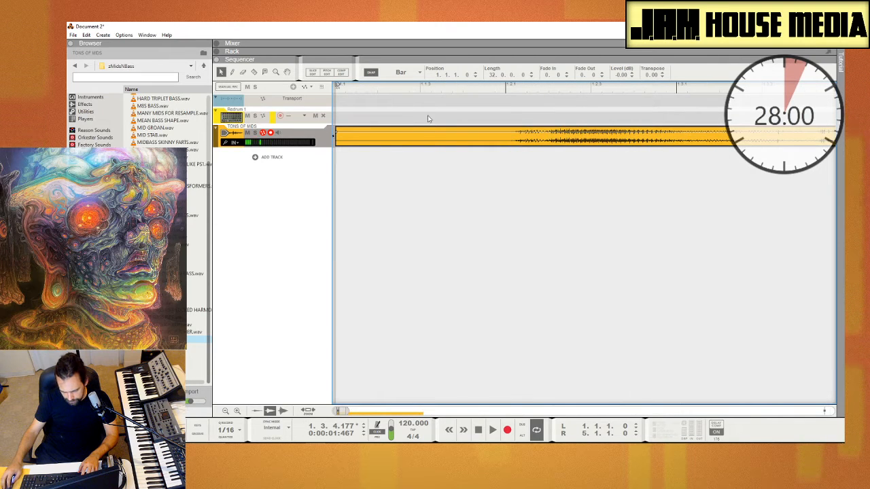
{"action": "left_click", "coordinate": [331, 137]}
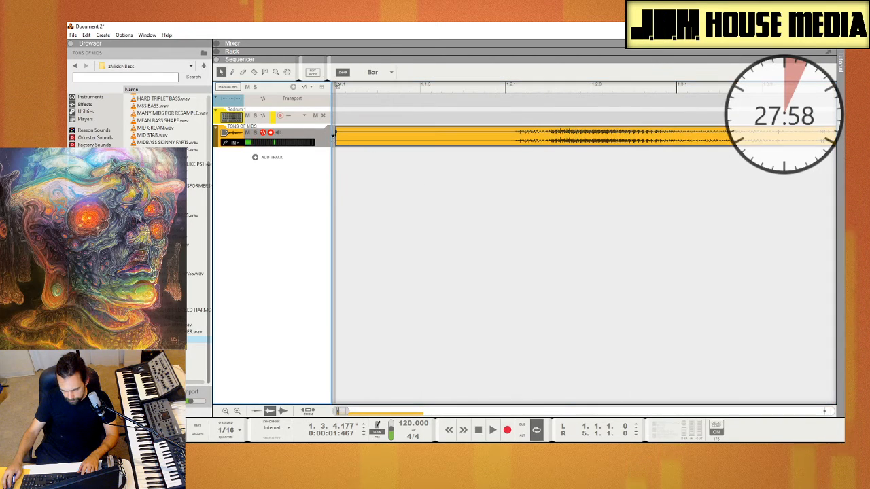
{"action": "left_click", "coordinate": [479, 143]}
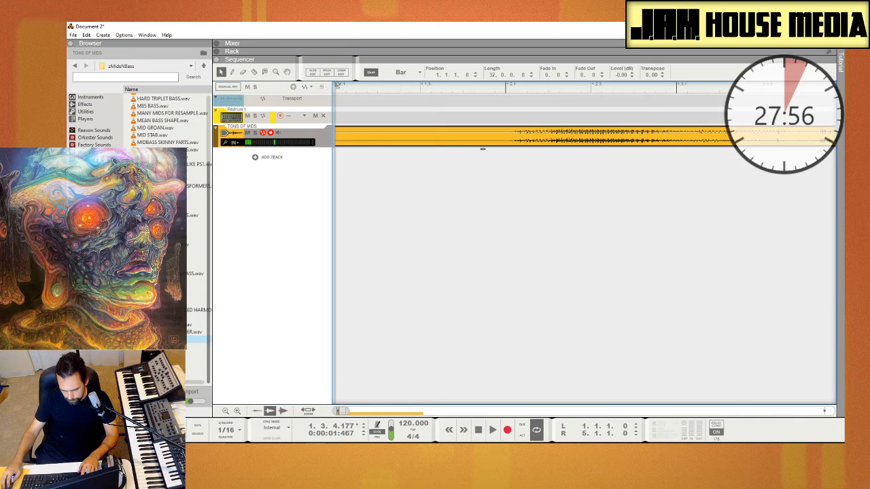
{"action": "left_click", "coordinate": [401, 72]}
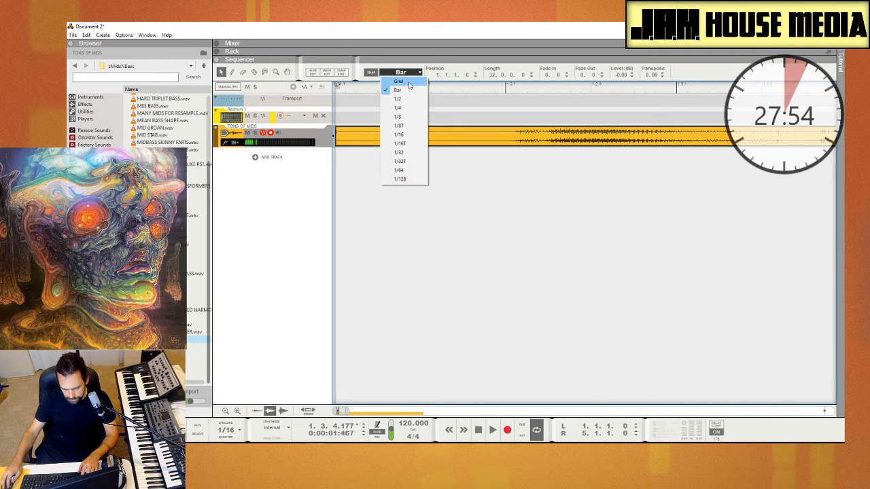
{"action": "left_click", "coordinate": [400, 83]}
{"action": "left_click_drag", "start_coordinate": [337, 139], "coordinate": [506, 138]}
{"action": "left_click", "coordinate": [323, 115]}
{"action": "left_click_drag", "start_coordinate": [324, 116], "coordinate": [324, 116]}
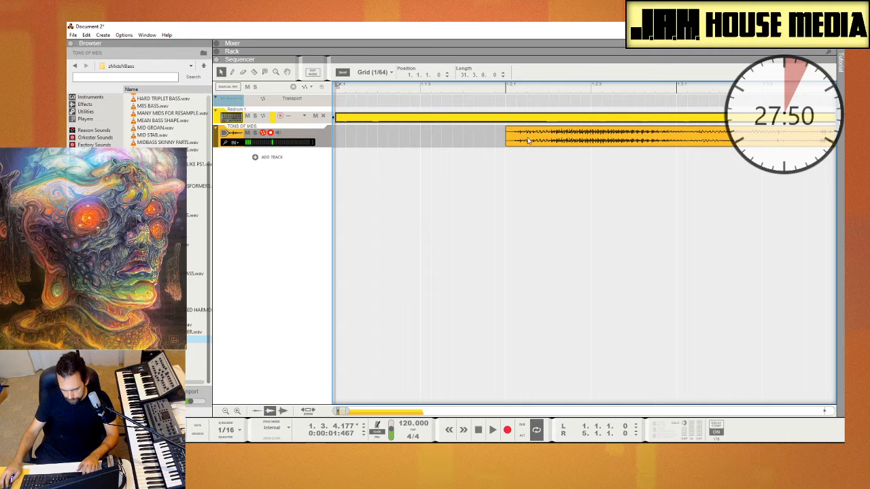
{"action": "key", "text": "Delete"}
Move the trimmed TONS OF MIDS clip back to 1.1.1.0 and play the loop from the start
{"action": "left_click_drag", "start_coordinate": [528, 140], "coordinate": [361, 148]}
{"action": "key", "text": "space"}
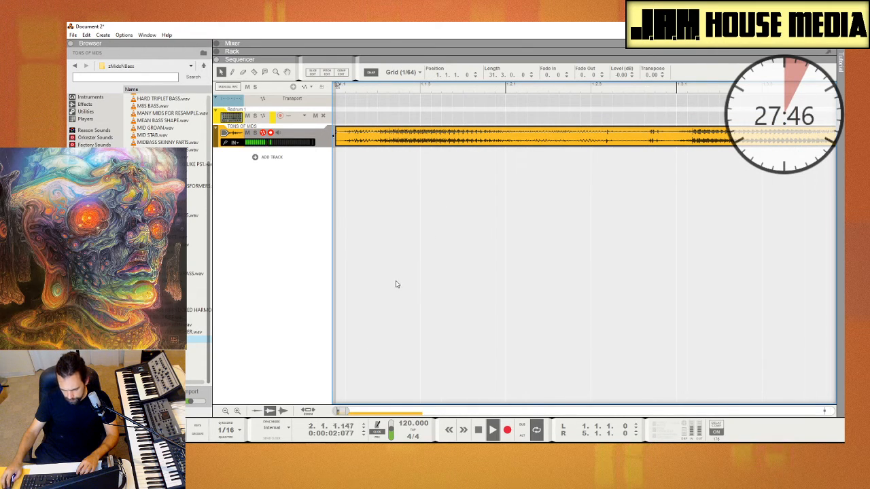
{"action": "left_click_drag", "start_coordinate": [347, 412], "coordinate": [365, 411]}
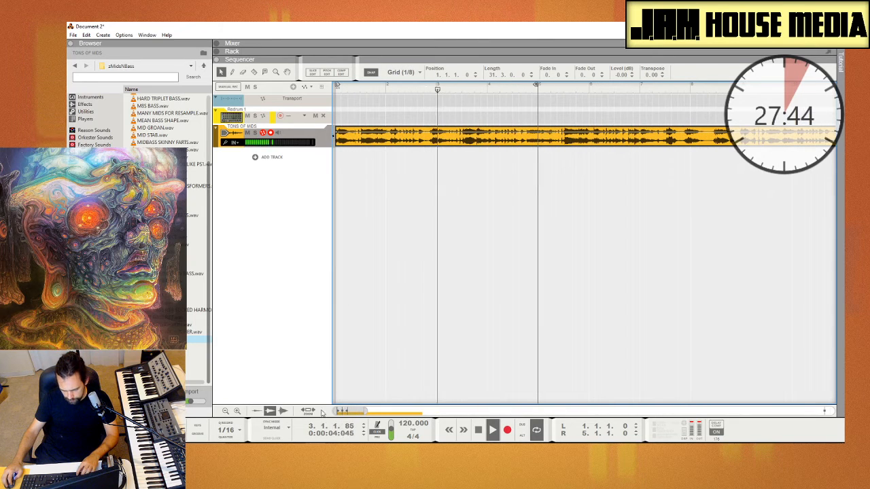
{"action": "key", "text": "space"}
{"action": "left_click", "coordinate": [426, 245]}
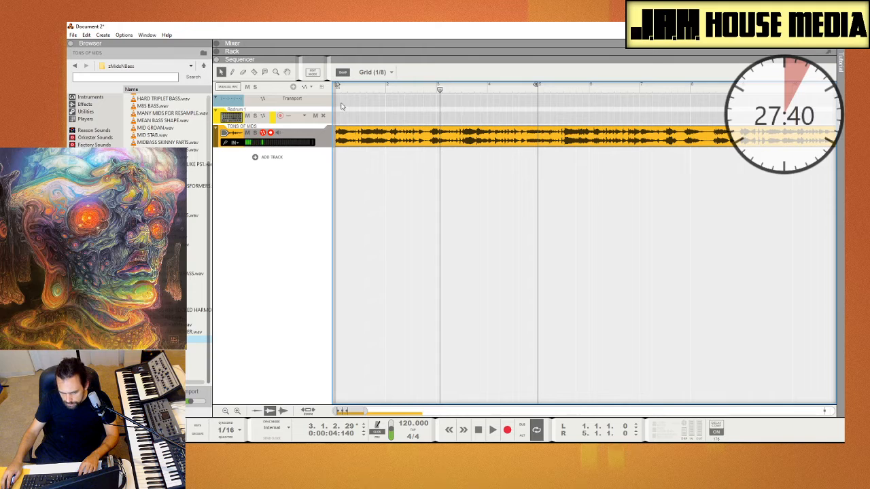
{"action": "left_click_drag", "start_coordinate": [342, 87], "coordinate": [334, 88]}
{"action": "key", "text": "space"}
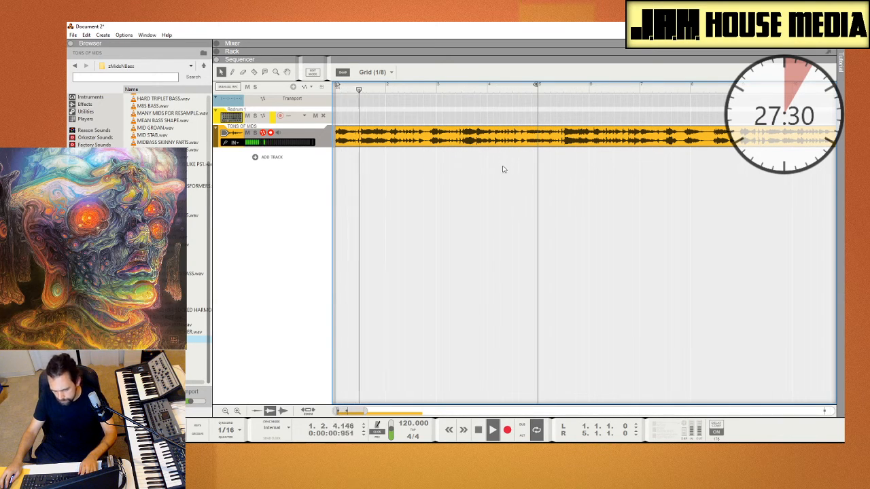
Split the TONS OF MIDS clip at bar 5 and move the remainder away, leaving a gap of nearly two bars
{"action": "key", "text": "r"}
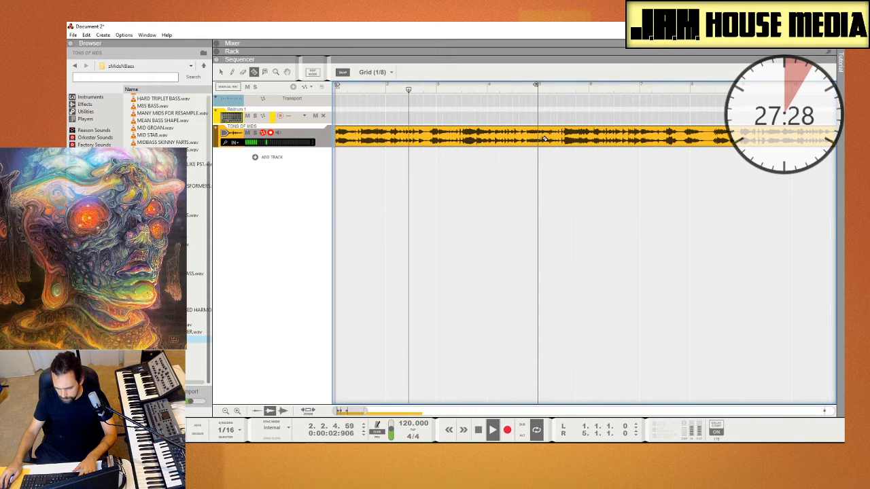
{"action": "key", "text": "q"}
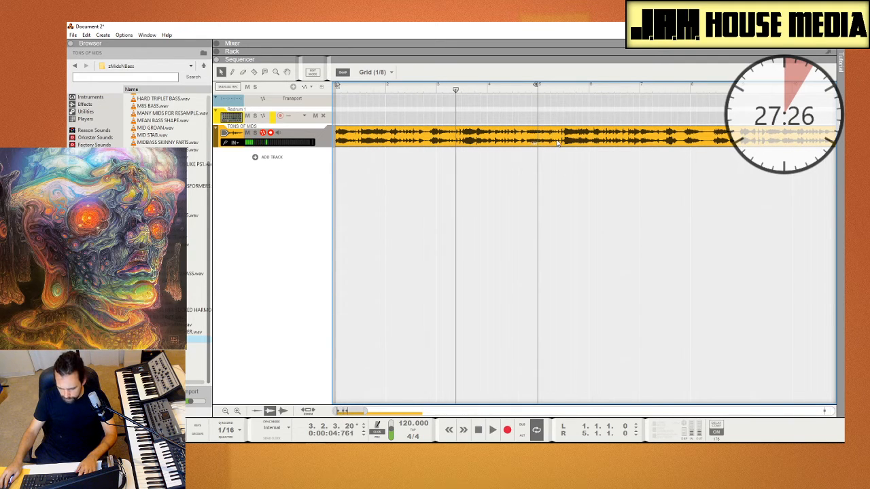
{"action": "left_click_drag", "start_coordinate": [558, 143], "coordinate": [646, 142]}
{"action": "left_click", "coordinate": [466, 120]}
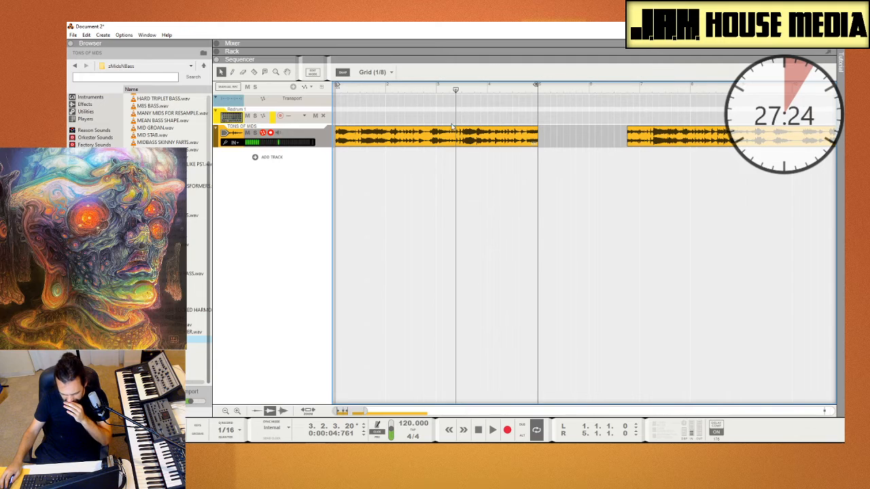
Open the four-bar TONS OF MIDS clip for slice editing and check its slices while playing the loop
{"action": "double_click", "coordinate": [405, 138]}
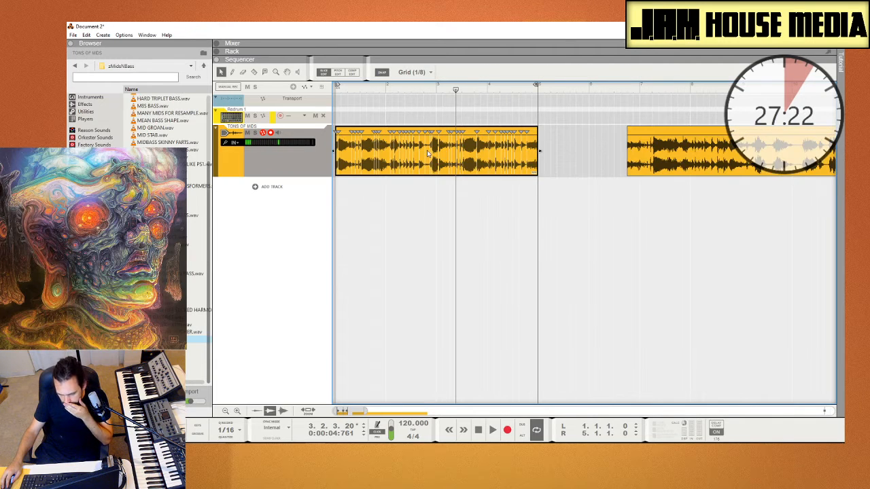
{"action": "left_click_drag", "start_coordinate": [358, 409], "coordinate": [351, 410]}
{"action": "left_click", "coordinate": [382, 96]}
{"action": "key", "text": "space"}
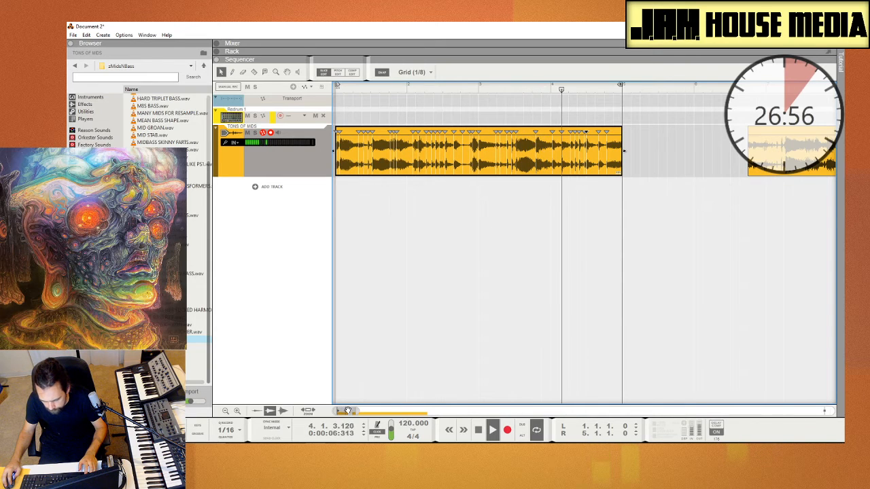
{"action": "left_click_drag", "start_coordinate": [350, 410], "coordinate": [385, 330]}
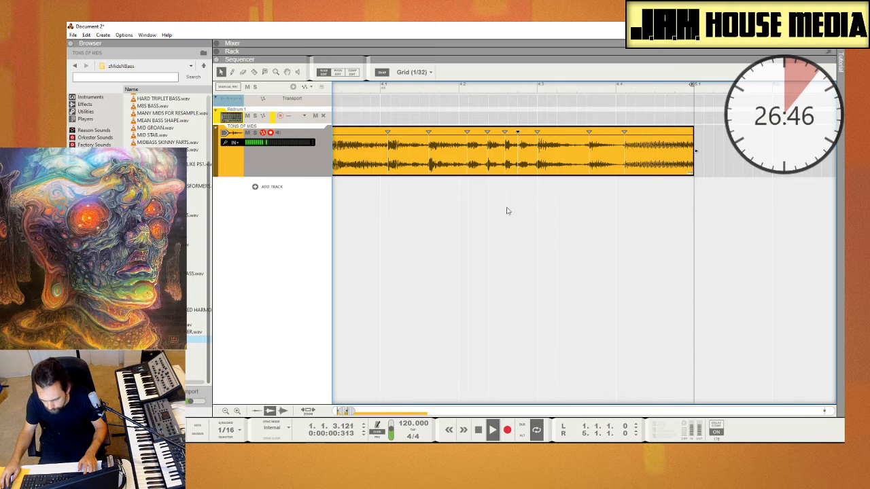
{"action": "left_click_drag", "start_coordinate": [350, 411], "coordinate": [393, 411]}
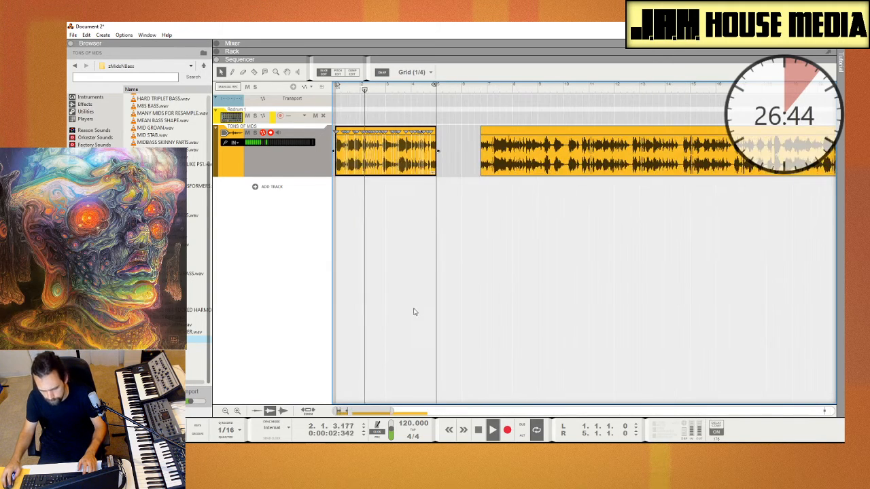
Leave slice editing and move the remaining TONS OF MIDS clip to about bar 11
{"action": "left_click", "coordinate": [413, 310]}
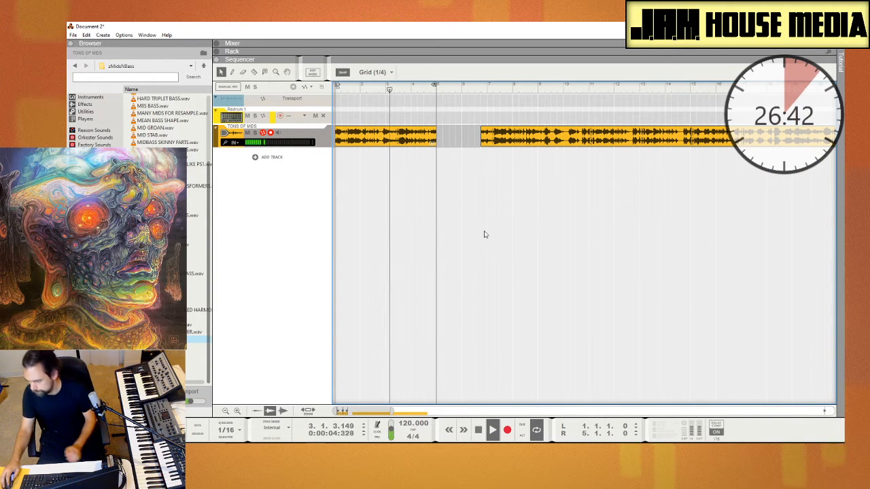
{"action": "left_click_drag", "start_coordinate": [495, 144], "coordinate": [603, 144]}
{"action": "left_click", "coordinate": [464, 209]}
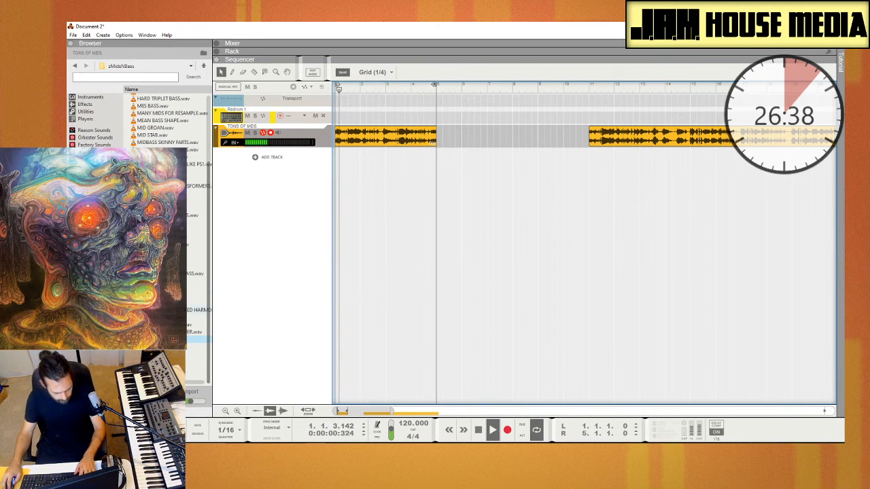
Add TIGHT SNARE 2 from the zDrums folder to a new audio track at 1.3.1 and duplicate it onto beat 3 of bars 2 to 4
{"action": "left_click", "coordinate": [204, 66]}
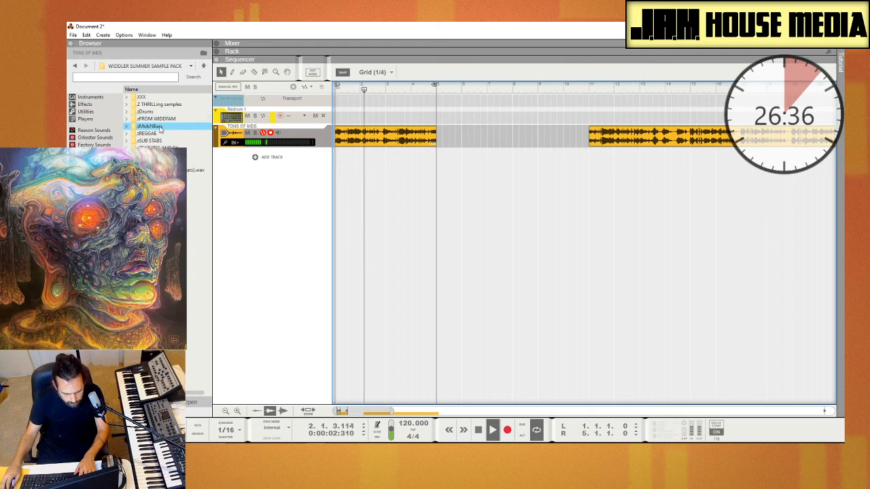
{"action": "double_click", "coordinate": [167, 120]}
{"action": "scroll", "coordinate": [168, 121], "scroll_direction": "down", "scroll_amount": 5}
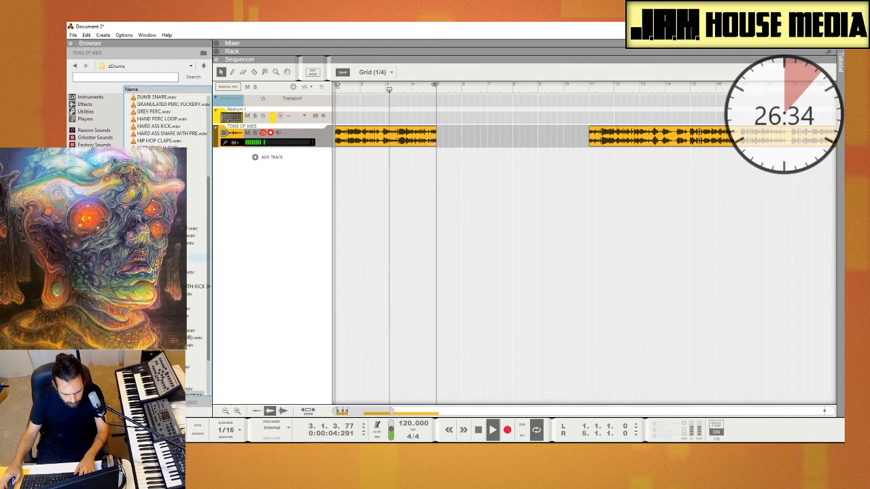
{"action": "scroll", "coordinate": [167, 121], "scroll_direction": "down", "scroll_amount": 3}
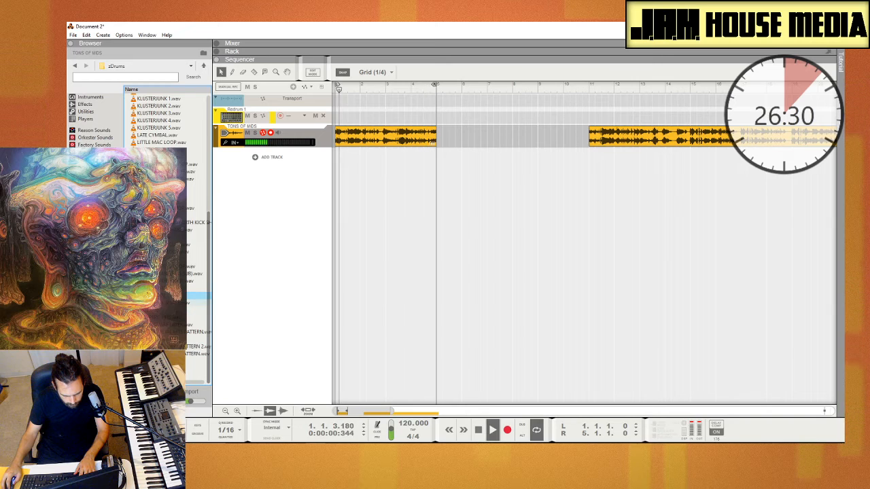
{"action": "left_click_drag", "start_coordinate": [198, 295], "coordinate": [364, 160]}
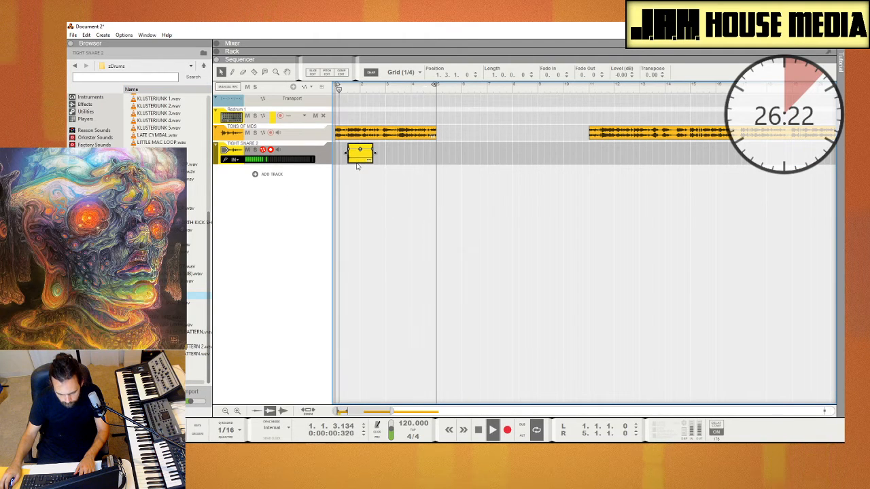
{"action": "left_click_drag", "start_coordinate": [355, 155], "coordinate": [438, 166]}
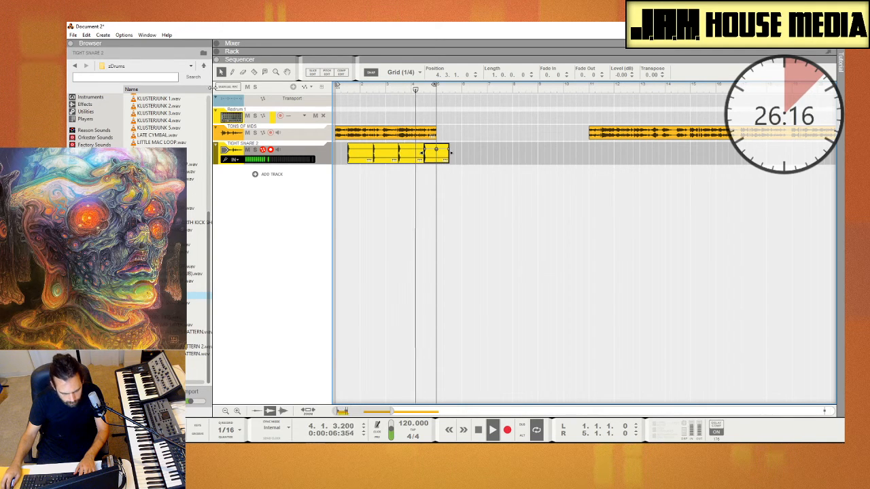
Audition the zDrums kicks, add DISTORTED PINCH KICK to a new audio track at bar 1, and copy it to bar 3
{"action": "left_click", "coordinate": [204, 67]}
{"action": "double_click", "coordinate": [179, 114]}
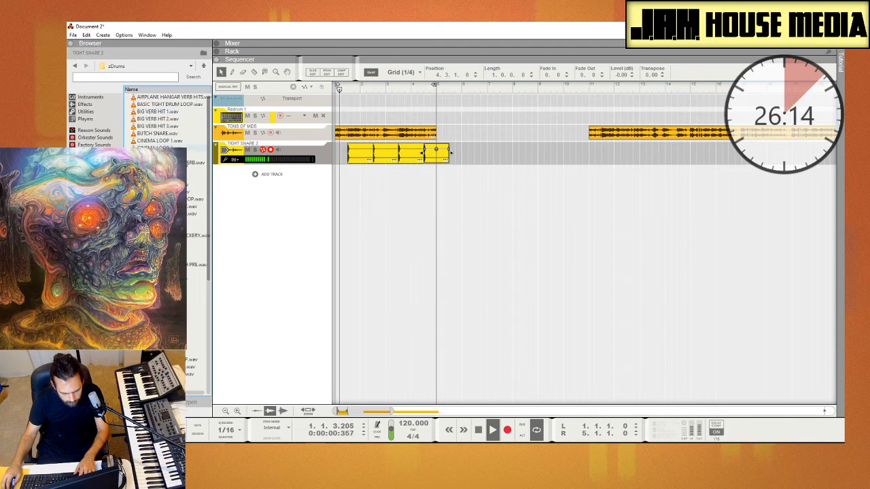
{"action": "scroll", "coordinate": [178, 129], "scroll_direction": "down", "scroll_amount": 2}
{"action": "scroll", "coordinate": [170, 122], "scroll_direction": "down", "scroll_amount": 5}
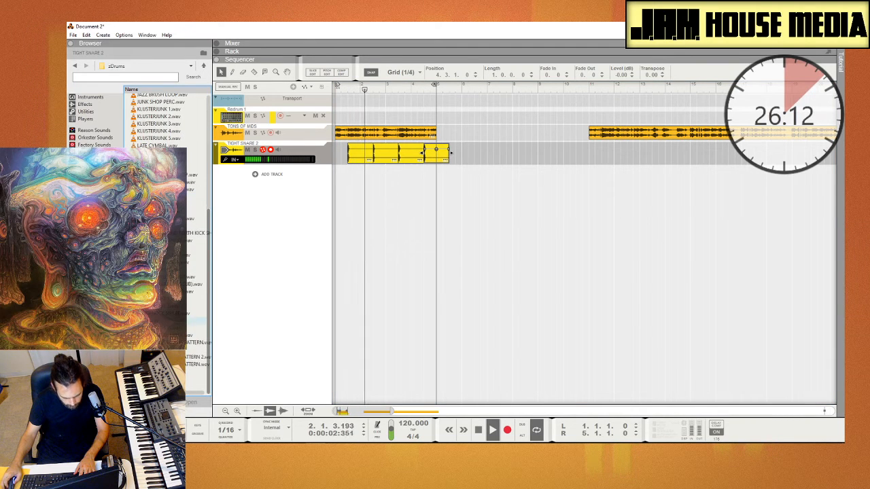
{"action": "scroll", "coordinate": [182, 128], "scroll_direction": "up", "scroll_amount": 5}
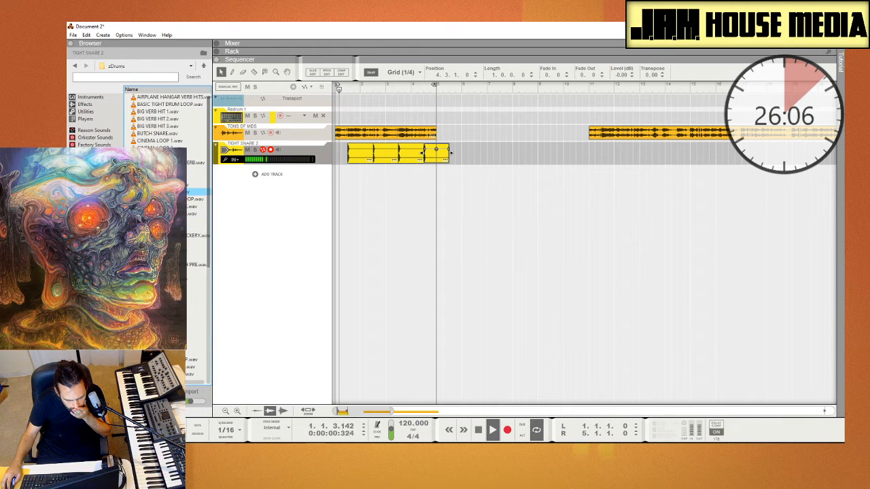
{"action": "left_click", "coordinate": [170, 207]}
{"action": "key", "text": "Up"}
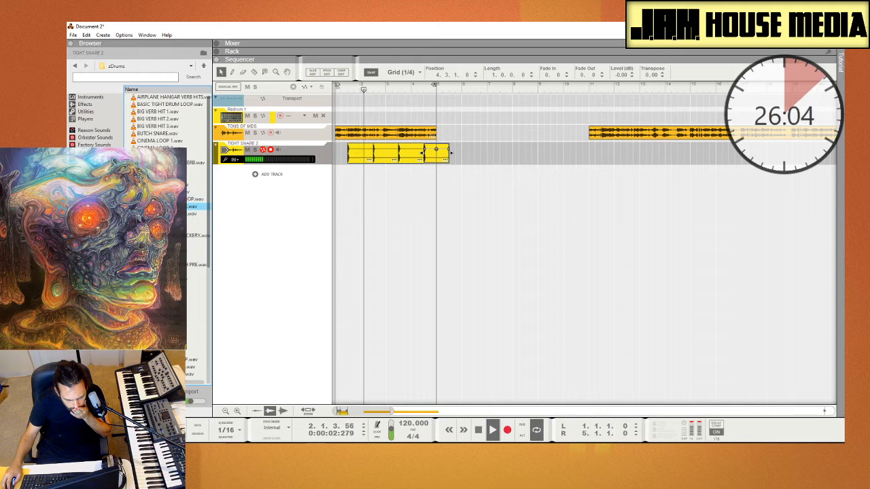
{"action": "key", "text": "Down"}
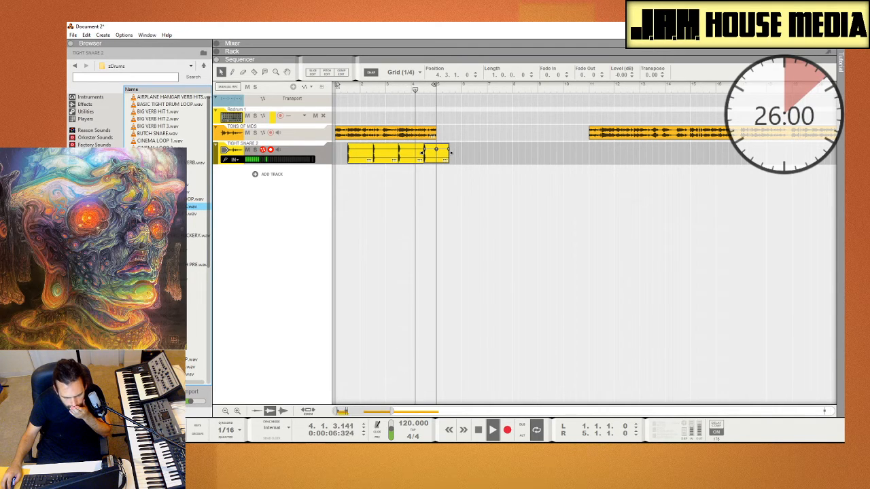
{"action": "left_click_drag", "start_coordinate": [167, 207], "coordinate": [336, 219]}
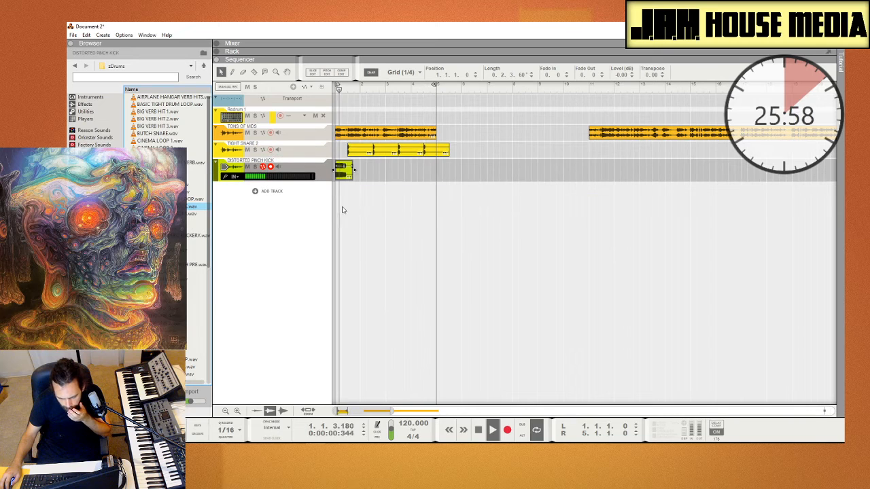
{"action": "left_click_drag", "start_coordinate": [350, 174], "coordinate": [399, 179]}
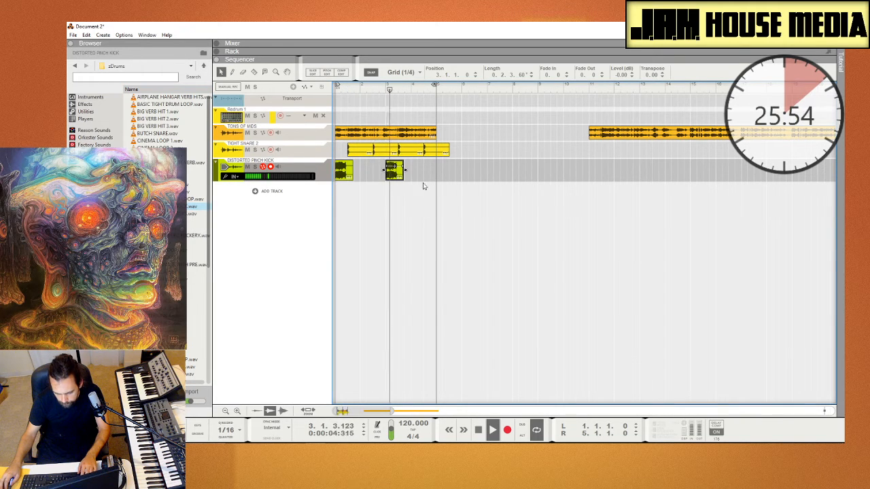
{"action": "left_click", "coordinate": [423, 186]}
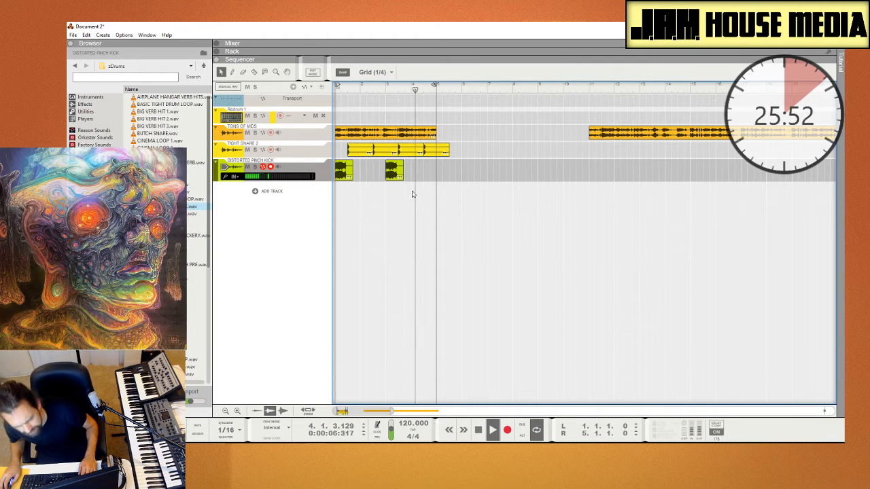
Add another DISTORTED PINCH KICK copy at 2.4.1, shorten it to 0.0.2.0, and play the loop from the start
{"action": "key", "text": "space"}
{"action": "left_click", "coordinate": [395, 176]}
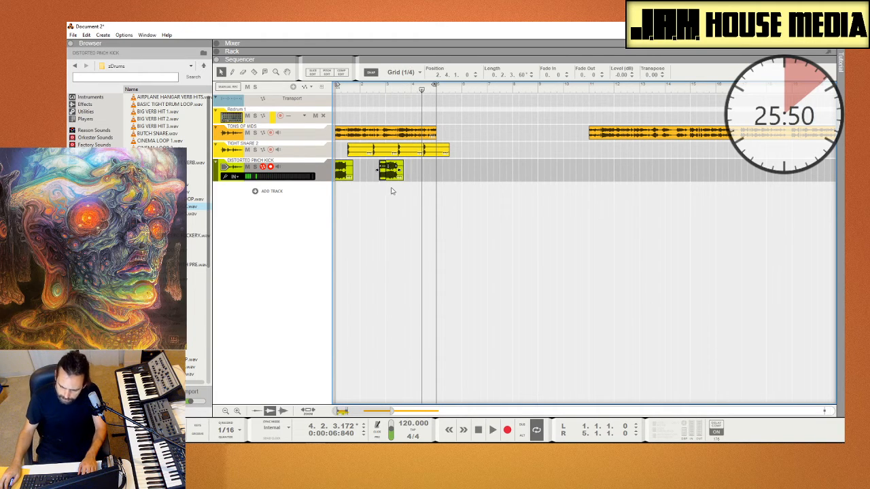
{"action": "left_click_drag", "start_coordinate": [361, 410], "coordinate": [244, 406]}
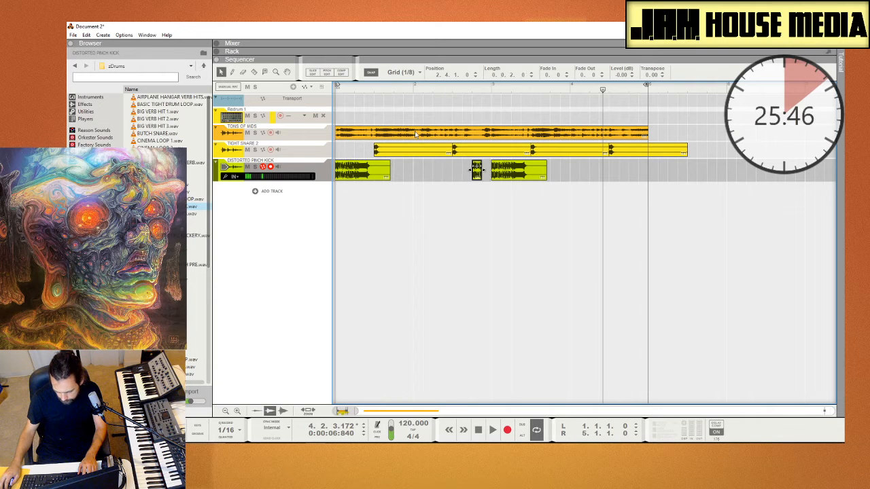
{"action": "left_click", "coordinate": [337, 92]}
{"action": "key", "text": "space"}
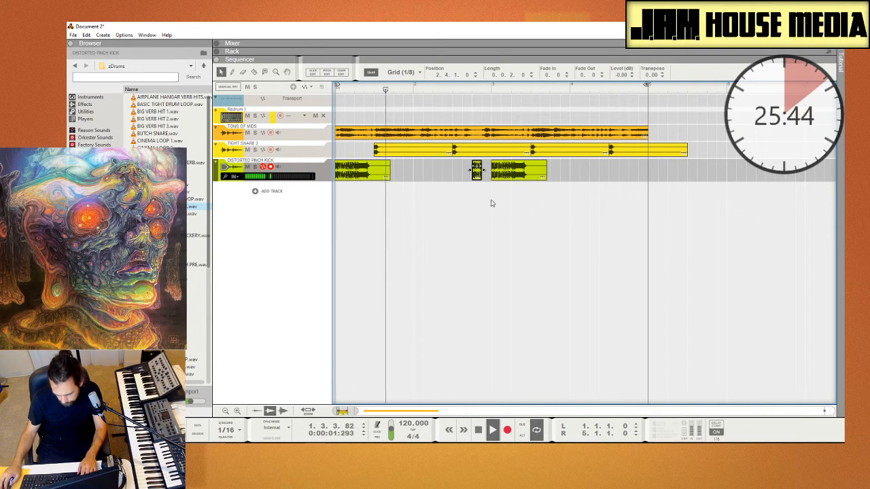
Copy the short DISTORTED PINCH KICK clip to 2.2.1, 2.2.3, 3.4.3, 4.1.3 and 4.2.3, checking the pattern by playing the loop
{"action": "key", "text": "space"}
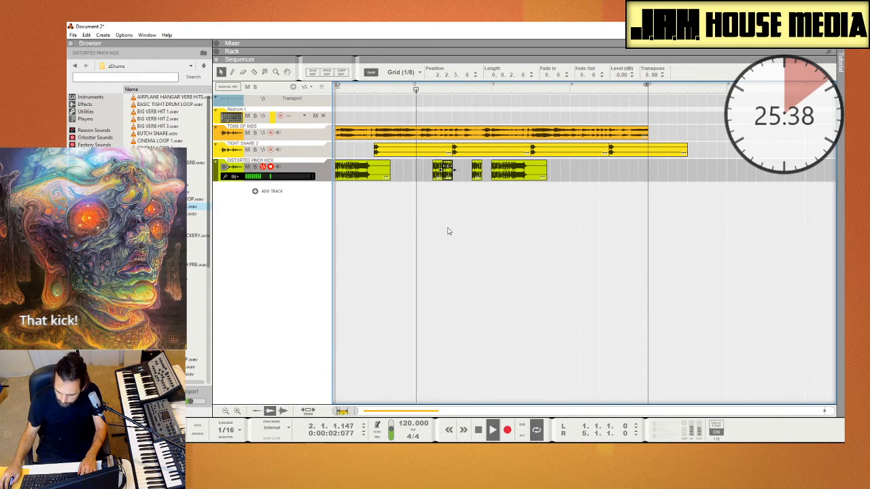
{"action": "left_click", "coordinate": [497, 226]}
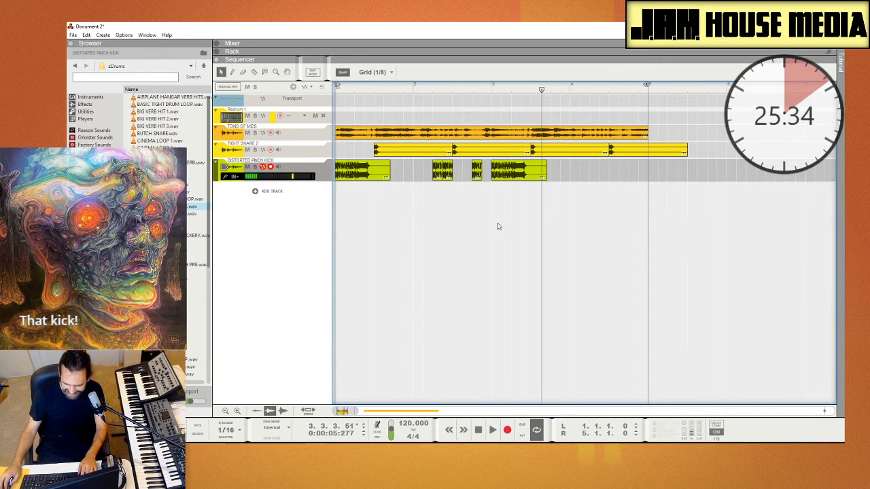
{"action": "left_click", "coordinate": [461, 172]}
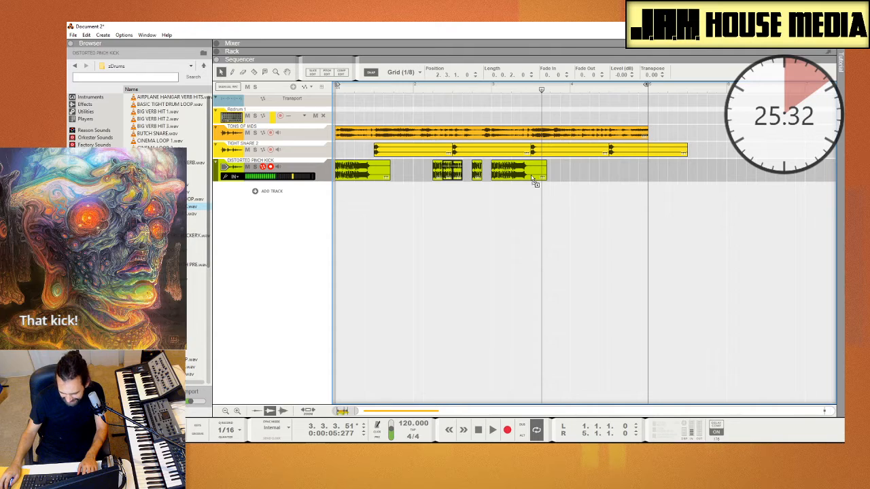
{"action": "left_click_drag", "start_coordinate": [408, 86], "coordinate": [334, 87]}
{"action": "key", "text": "space"}
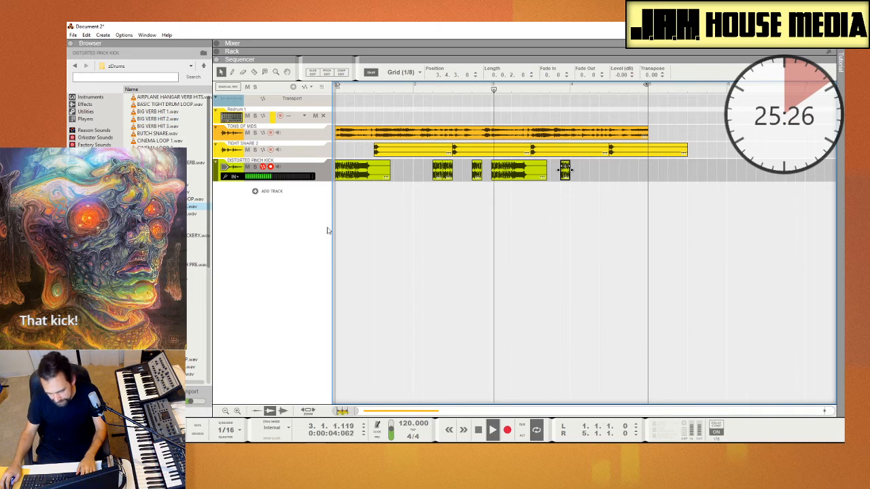
{"action": "key", "text": "space"}
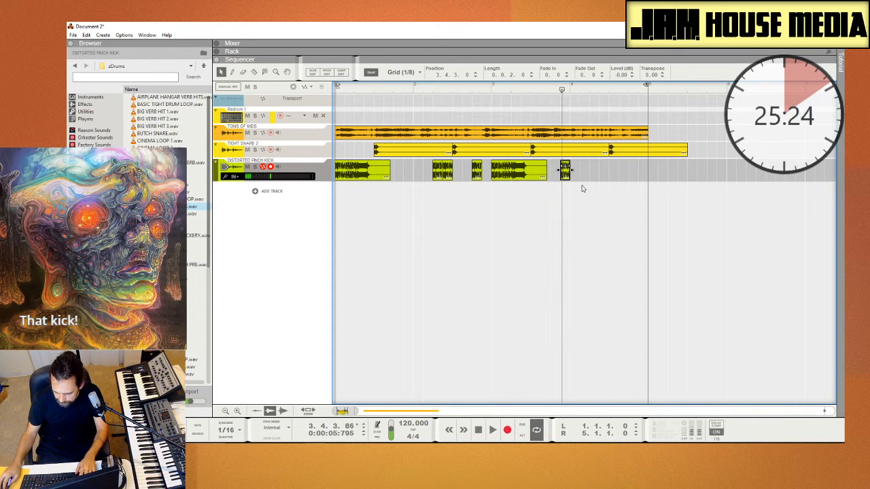
{"action": "left_click_drag", "start_coordinate": [567, 178], "coordinate": [606, 179]}
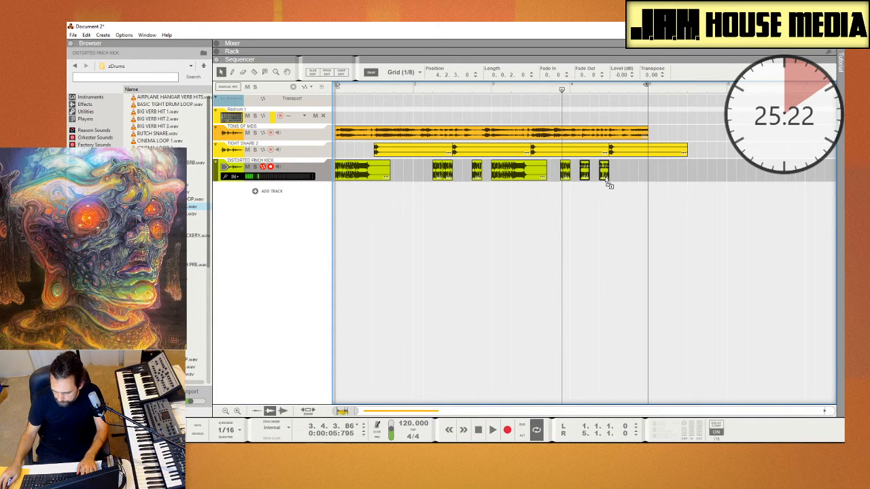
Set the sequencer's snap grid to 1/16T and play the kick pattern
{"action": "left_click_drag", "start_coordinate": [356, 411], "coordinate": [352, 407]}
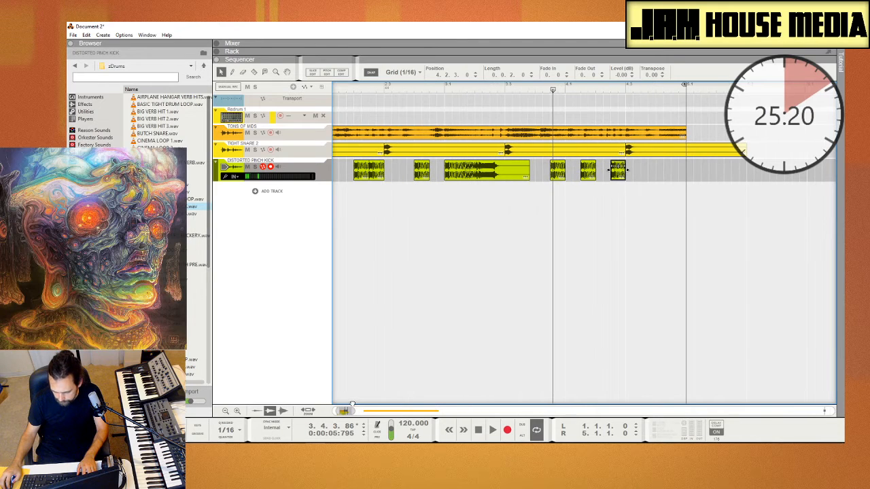
{"action": "left_click", "coordinate": [393, 73]}
{"action": "left_click", "coordinate": [401, 144]}
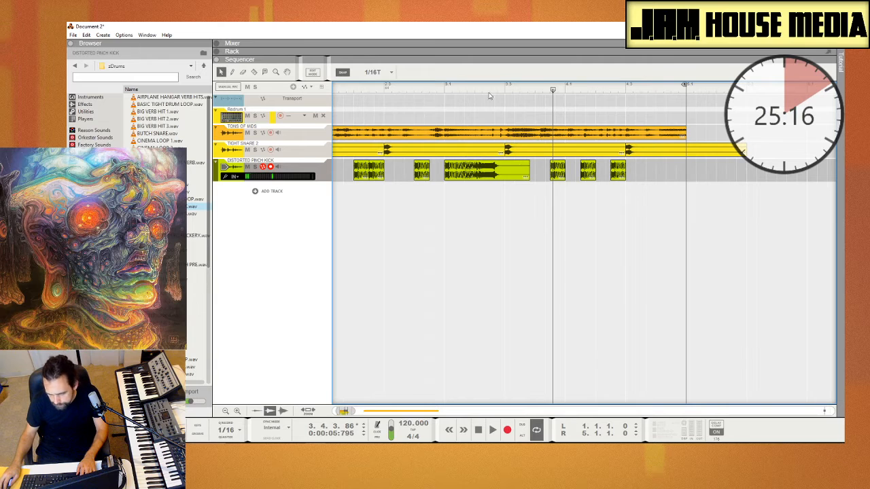
{"action": "key", "text": "shift+Return"}
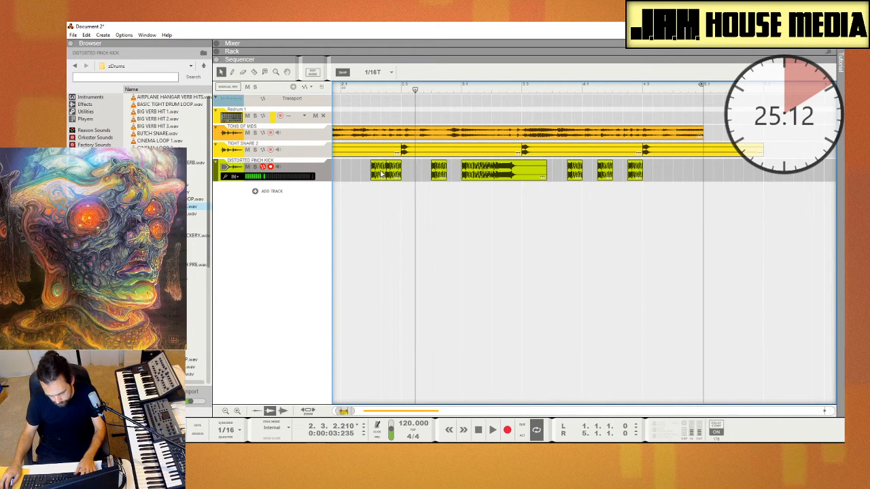
Try the kick from 2.2.1 at 2.1.4.80, delete both short kicks in beat 2 of bar 2, and play from the start
{"action": "left_click_drag", "start_coordinate": [383, 174], "coordinate": [376, 176]}
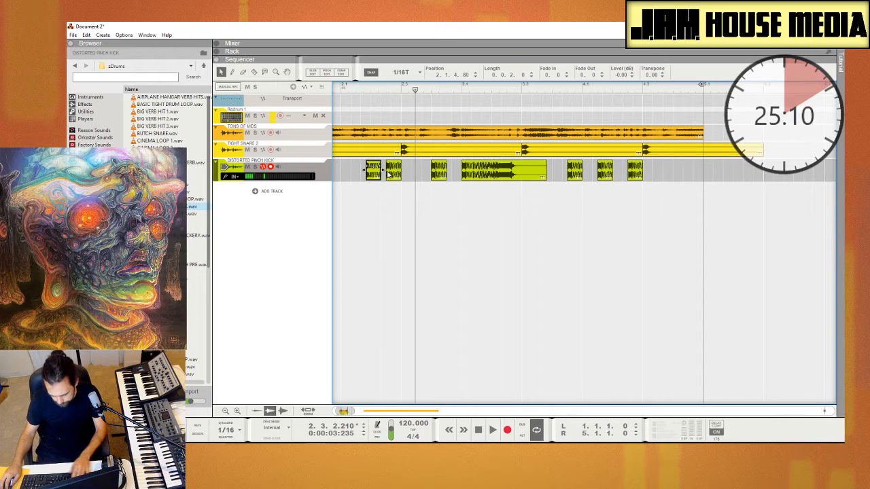
{"action": "key", "text": "Delete"}
{"action": "key", "text": "shift+Return"}
{"action": "scroll", "coordinate": [379, 91], "scroll_direction": "left", "scroll_amount": 6}
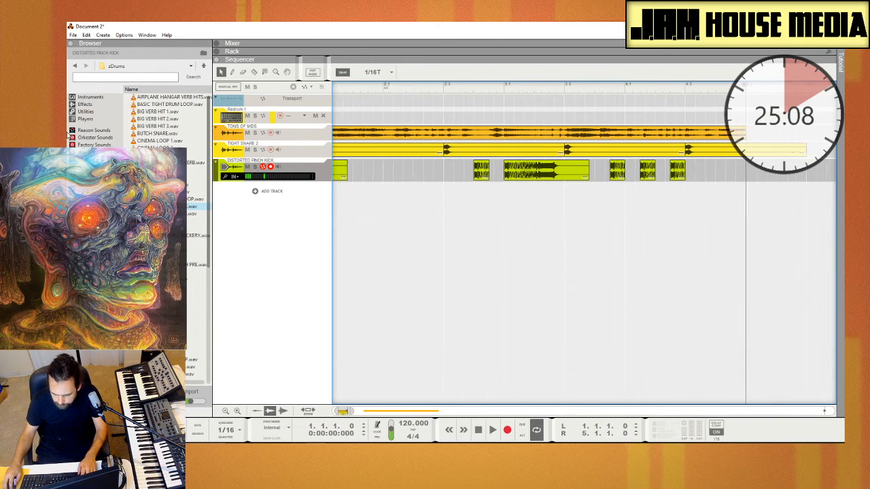
{"action": "key", "text": "space"}
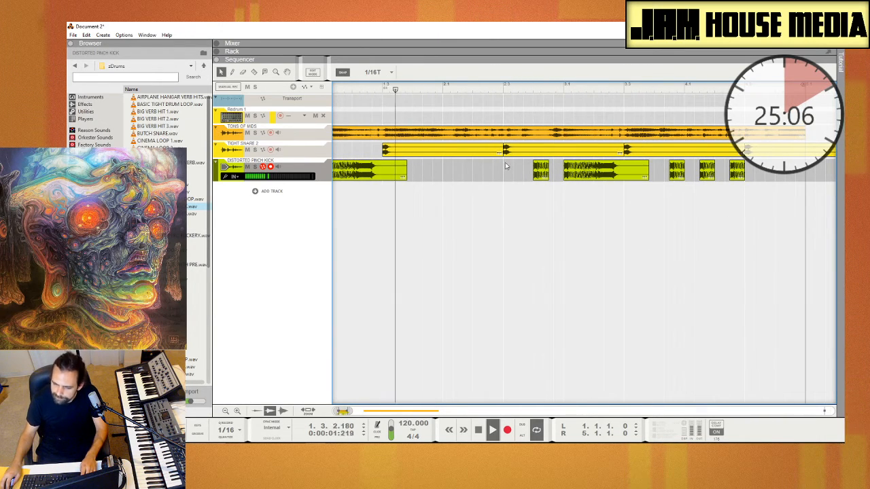
{"action": "key", "text": "space"}
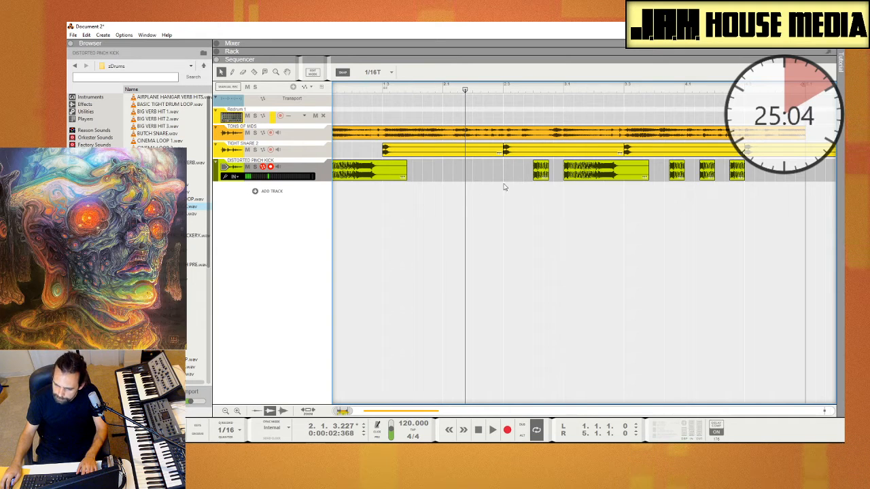
Copy the short kick from 2.4.1 to 2.2.1 and 2.2.3, and play the pattern through bar 2 and from the start
{"action": "left_click_drag", "start_coordinate": [542, 175], "coordinate": [496, 178]}
{"action": "key", "text": "space"}
{"action": "key", "text": "space"}
{"action": "left_click", "coordinate": [466, 88]}
{"action": "key", "text": "space"}
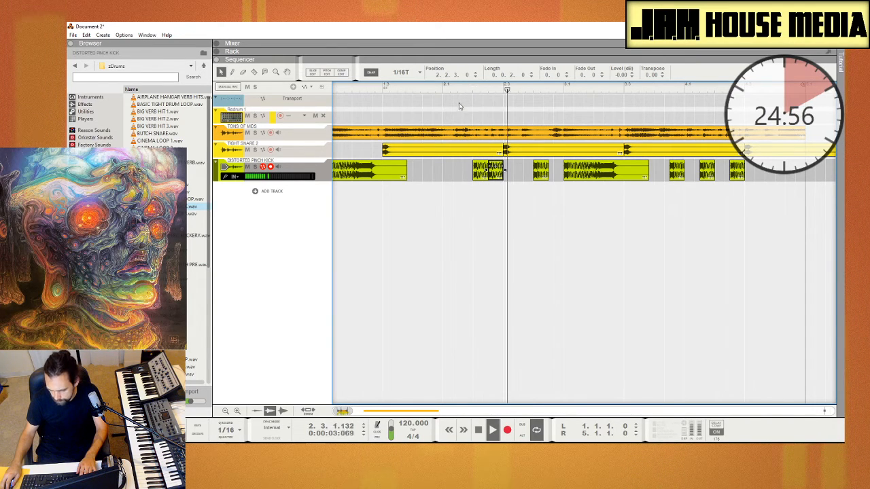
{"action": "key", "text": "shift+Return"}
{"action": "key", "text": "space"}
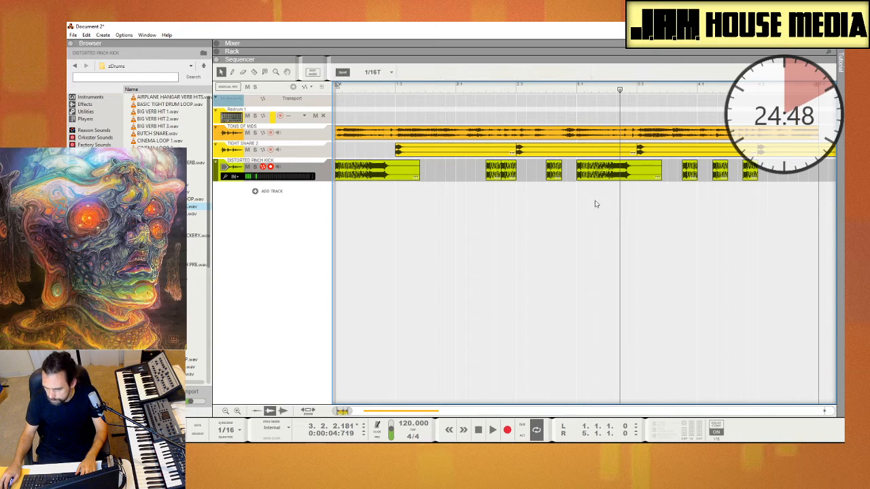
{"action": "left_click", "coordinate": [566, 194]}
{"action": "left_click", "coordinate": [336, 89]}
{"action": "key", "text": "space"}
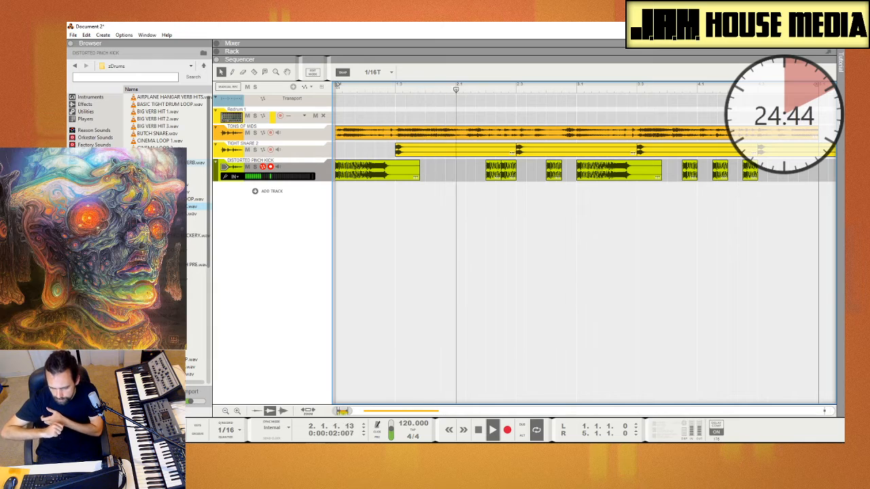
{"action": "key", "text": "space"}
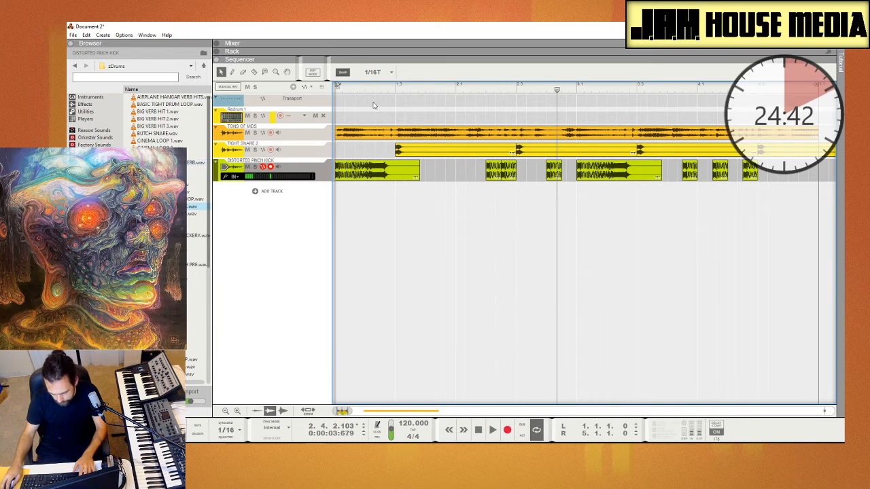
Move the kicks at 2.2.1 and 2.2.3 to 2.2.2.80 and 2.2.3.160, and play the result
{"action": "left_click_drag", "start_coordinate": [486, 174], "coordinate": [502, 181]}
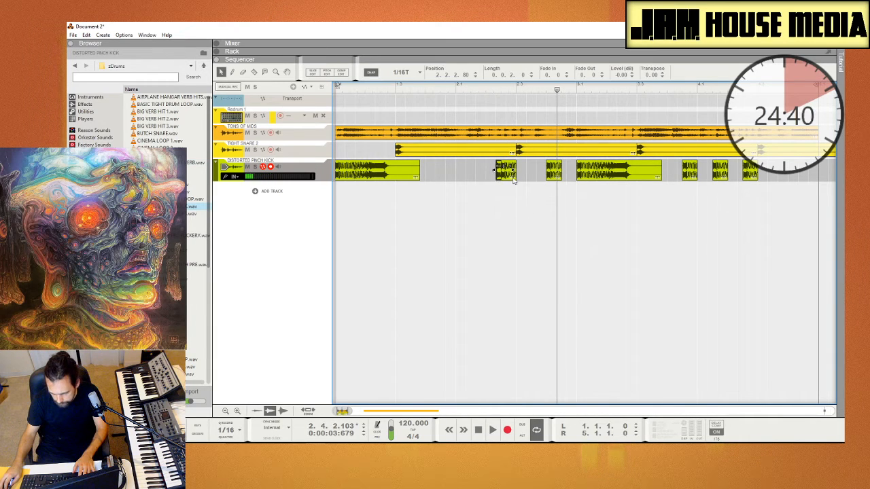
{"action": "key", "text": "space"}
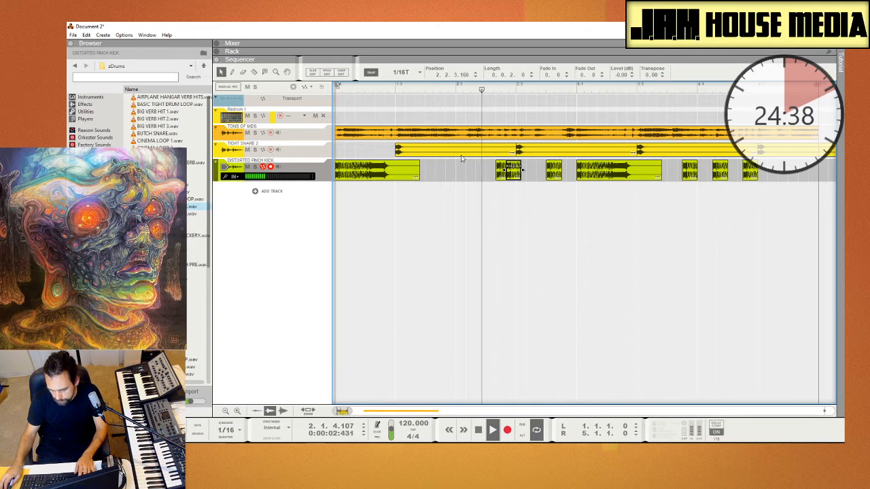
{"action": "key", "text": "space"}
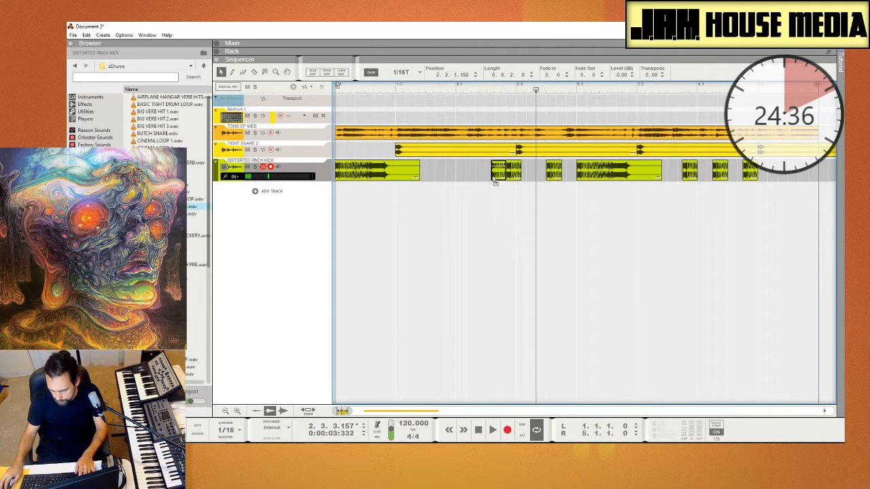
Try the first kick of the bar 2 pair at 2.2.1.160, place it at 2.2.1, and play bar 2 after each move
{"action": "left_click", "coordinate": [480, 91]}
{"action": "key", "text": "space"}
{"action": "key", "text": "space"}
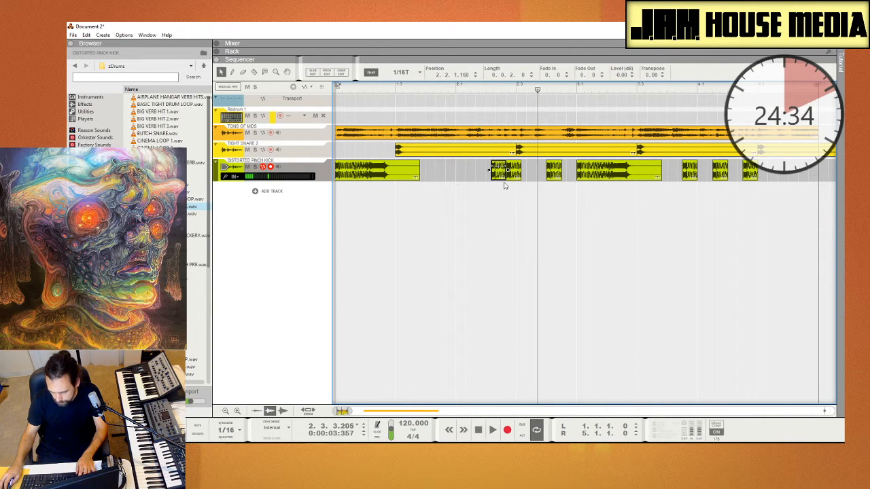
{"action": "left_click", "coordinate": [470, 91]}
{"action": "key", "text": "space"}
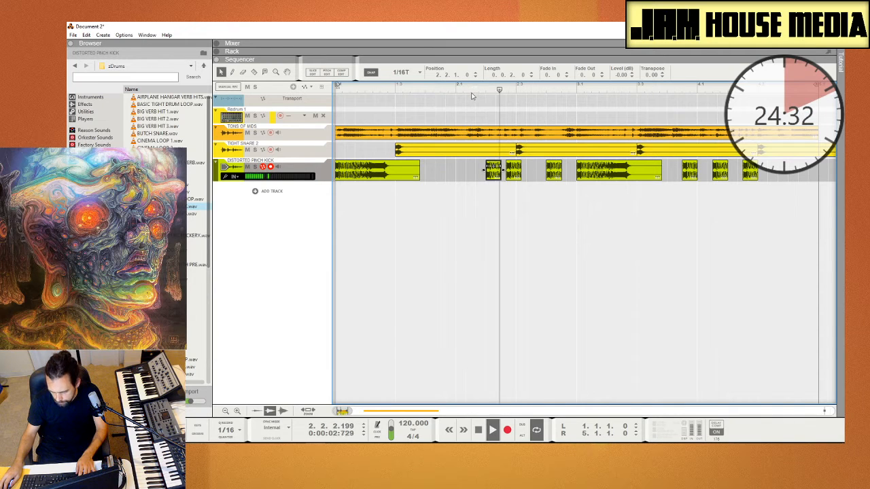
{"action": "key", "text": "space"}
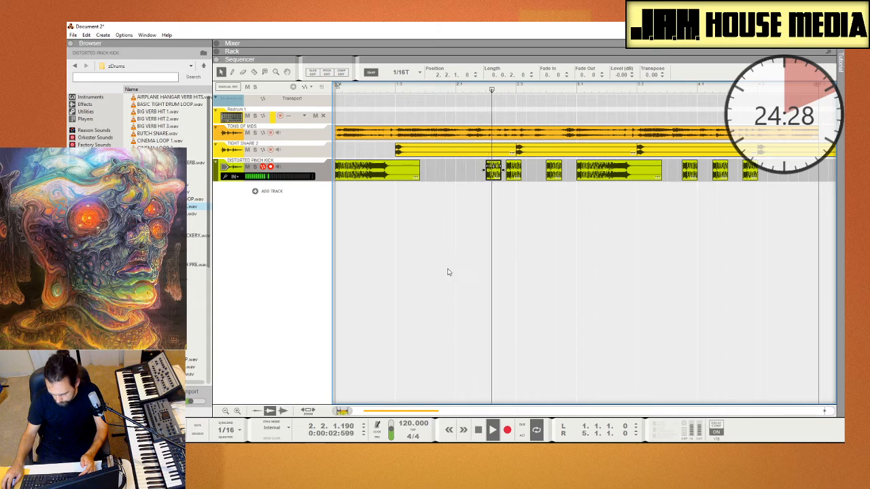
Lengthen the kick at 2.2.3.160 to 0.1.0.0, give it a fade-out of 1.80, and play bar 2
{"action": "key", "text": "space"}
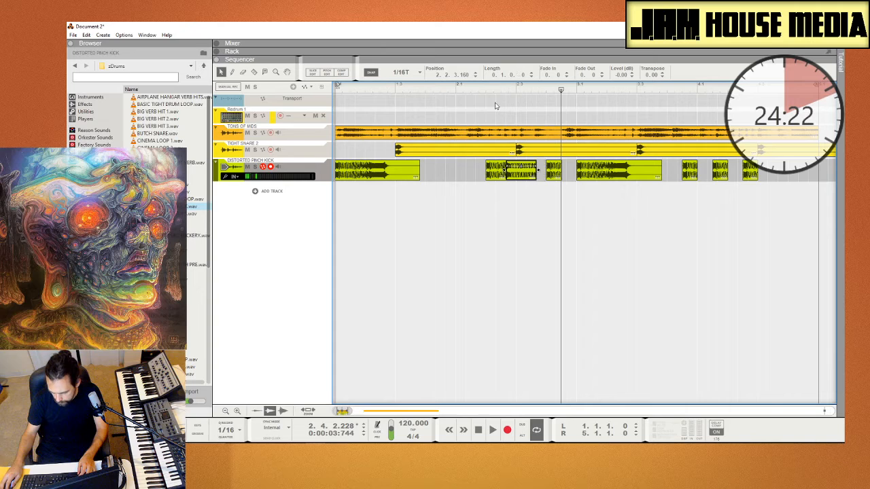
{"action": "left_click", "coordinate": [477, 89]}
{"action": "key", "text": "space"}
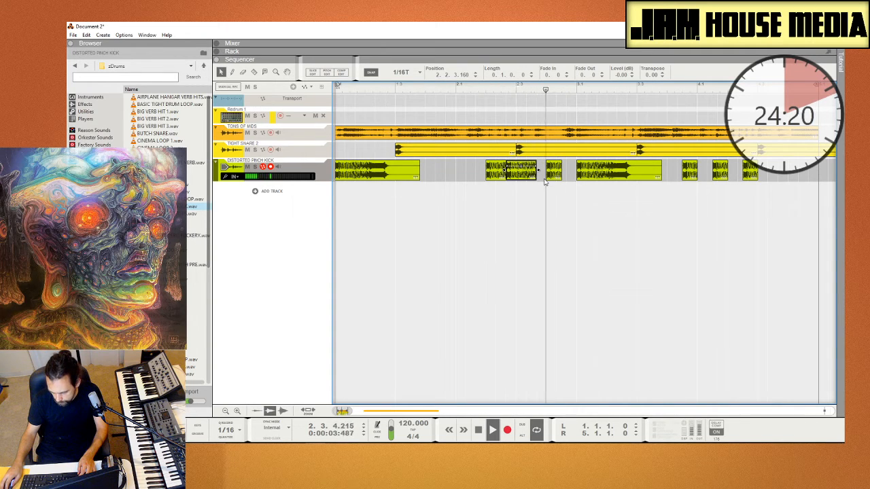
{"action": "key", "text": "space"}
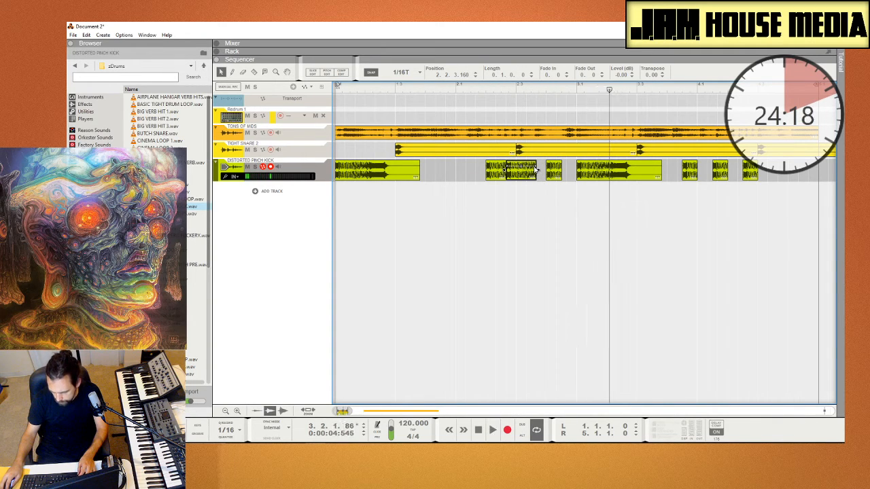
{"action": "left_click", "coordinate": [479, 90]}
{"action": "key", "text": "space"}
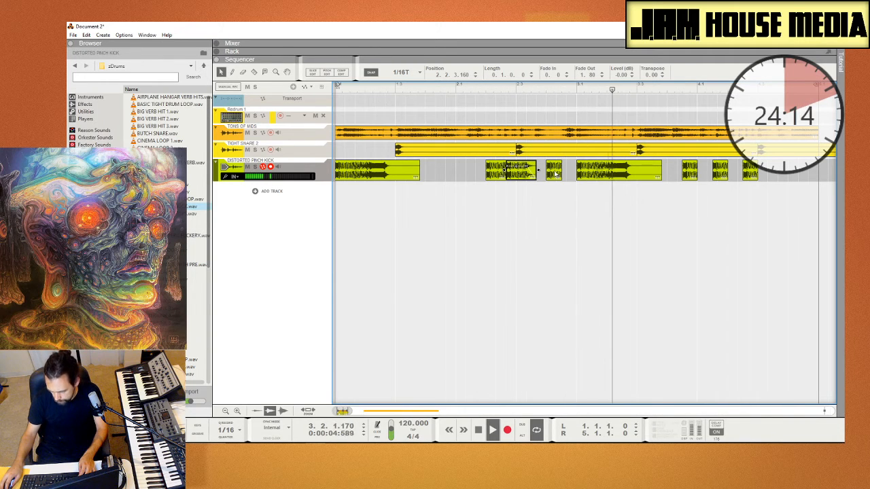
Lengthen the kick at 2.4.1 to 0.1.0.0, add a fade-out, and play from bar 2
{"action": "key", "text": "space"}
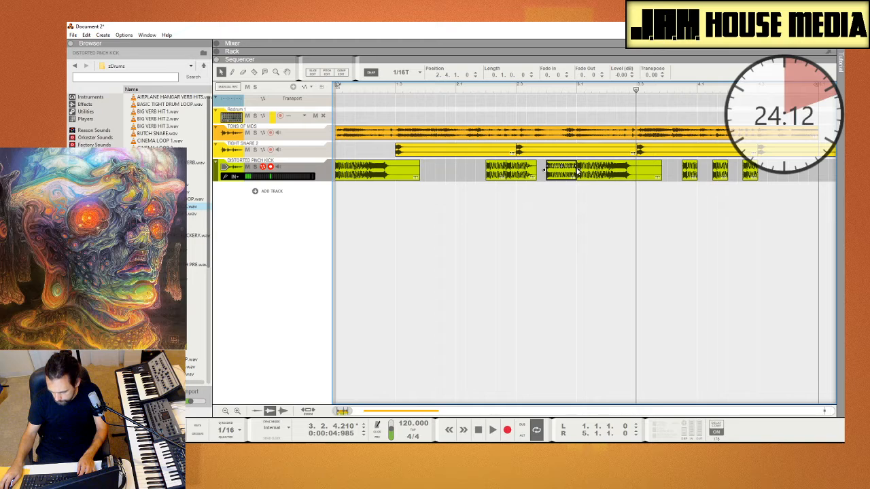
{"action": "left_click", "coordinate": [479, 90]}
{"action": "key", "text": "space"}
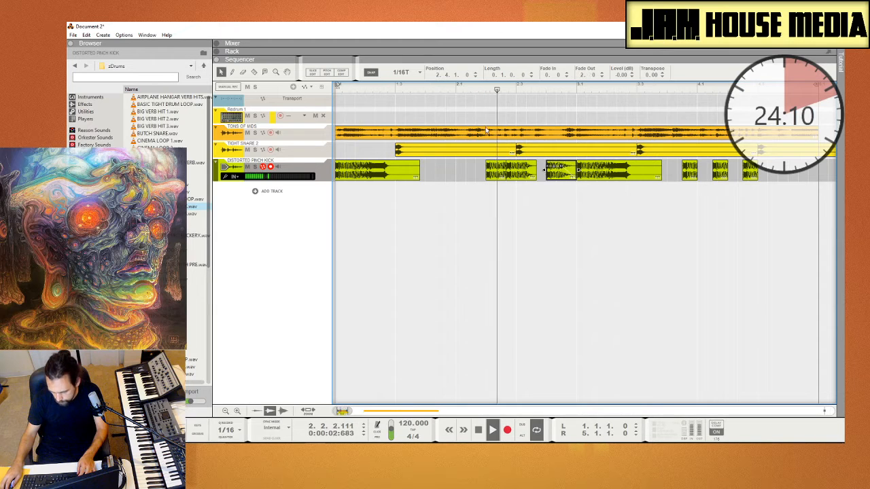
Stop playback and undo the last three short kick clips at the end of the DISTORTED PINCH KICK track
{"action": "left_click", "coordinate": [612, 238]}
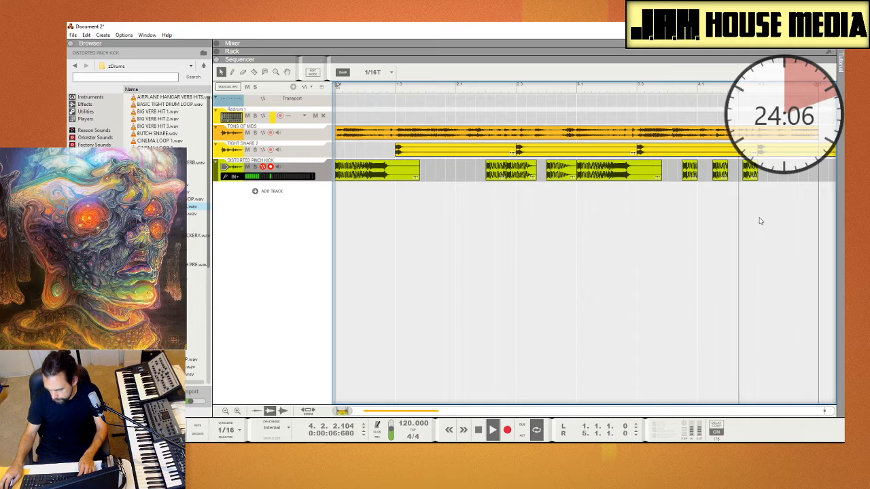
{"action": "key", "text": "space"}
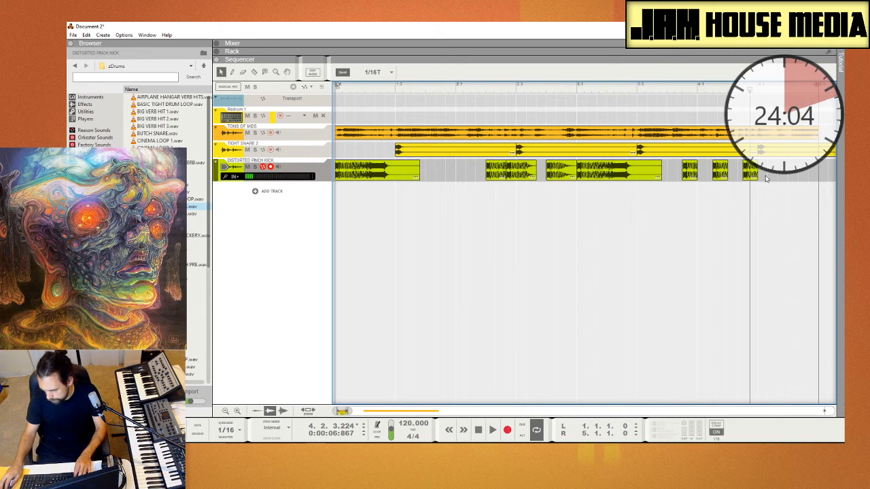
{"action": "key", "text": "ctrl+z"}
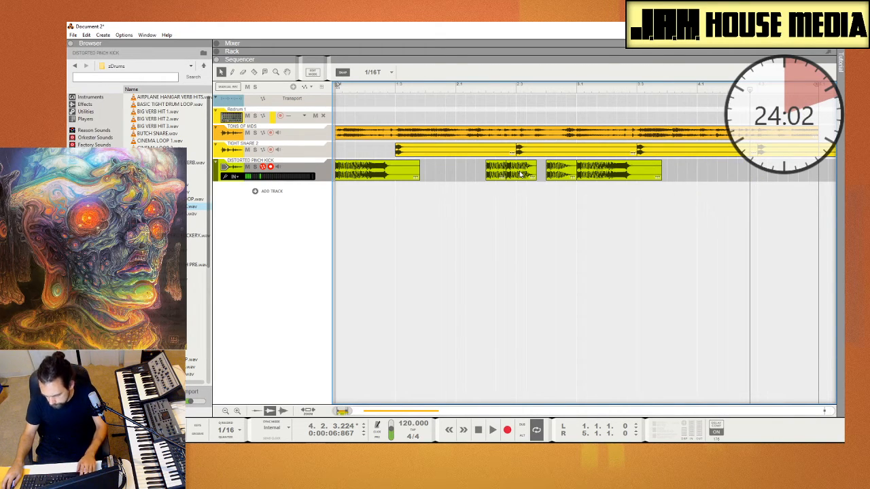
Copy the short distorted kick clip three times end to end, from position 3.4.2.80 to 4.2.2.80, and play the result
{"action": "left_click_drag", "start_coordinate": [521, 175], "coordinate": [708, 183]}
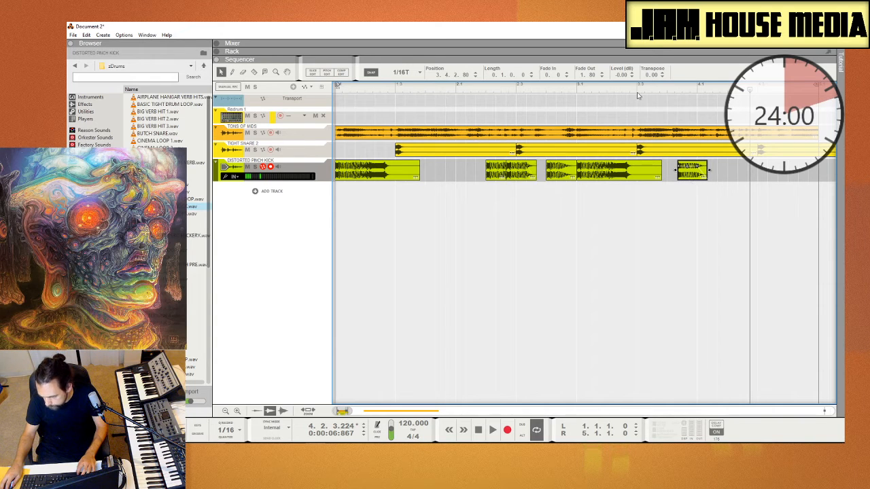
{"action": "key", "text": "space"}
{"action": "left_click_drag", "start_coordinate": [700, 171], "coordinate": [760, 187]}
{"action": "key", "text": "space"}
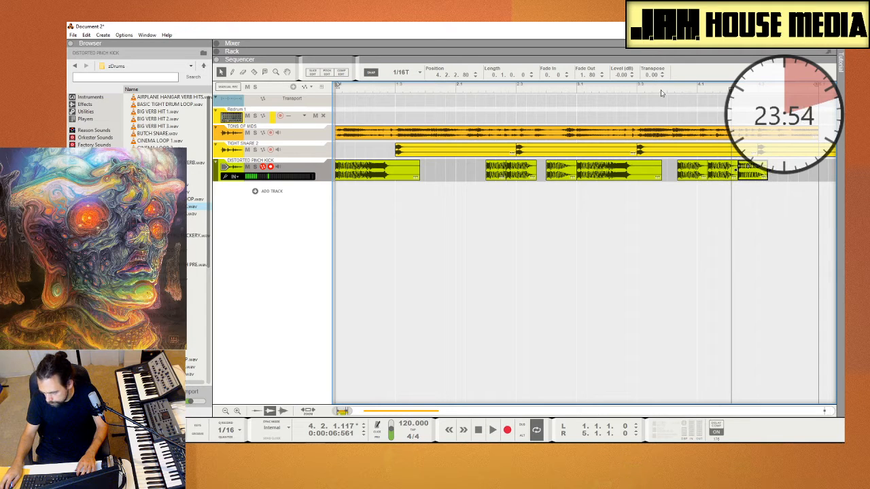
{"action": "key", "text": "space"}
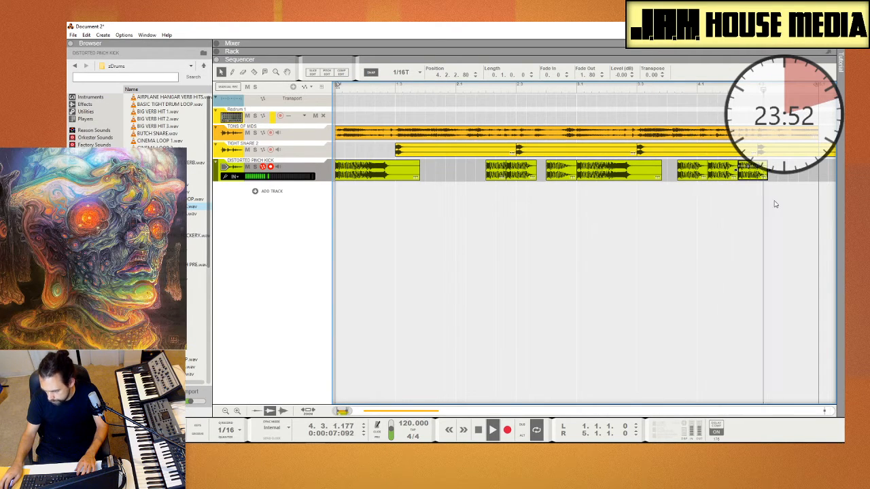
Move the three copied kick clips slightly later so they start between 3.4.3.160 and 4.2.3.160, and play the loop
{"action": "key", "text": "space"}
{"action": "left_click_drag", "start_coordinate": [787, 179], "coordinate": [761, 183]}
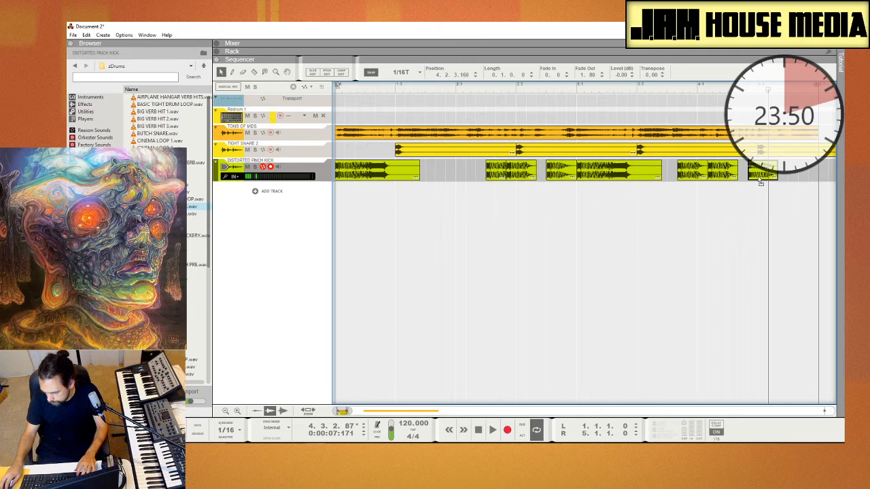
{"action": "left_click_drag", "start_coordinate": [697, 174], "coordinate": [705, 180]}
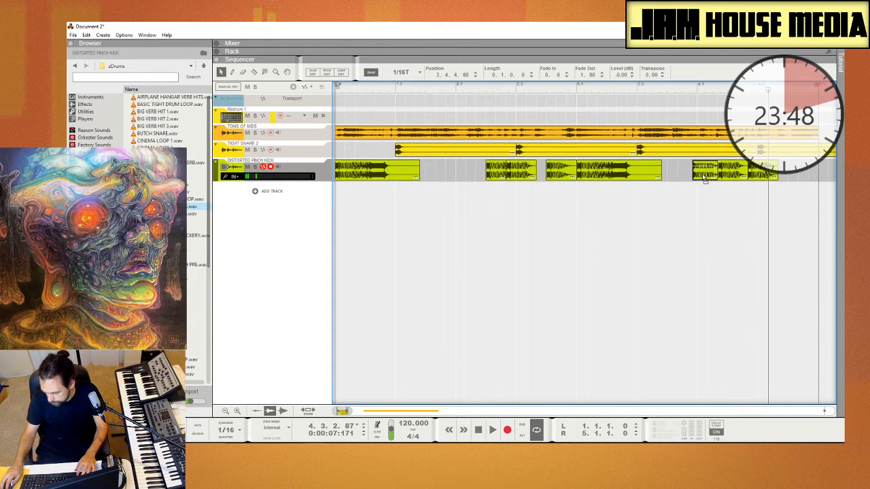
{"action": "key", "text": "space"}
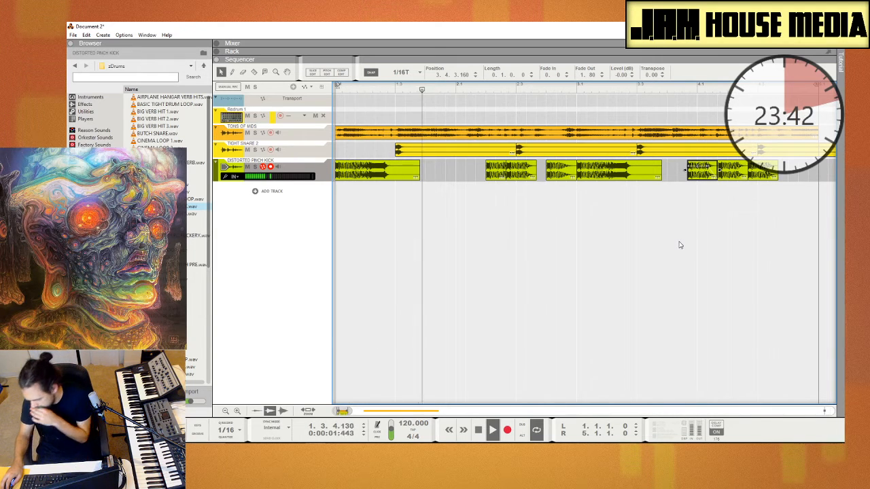
{"action": "left_click", "coordinate": [685, 262]}
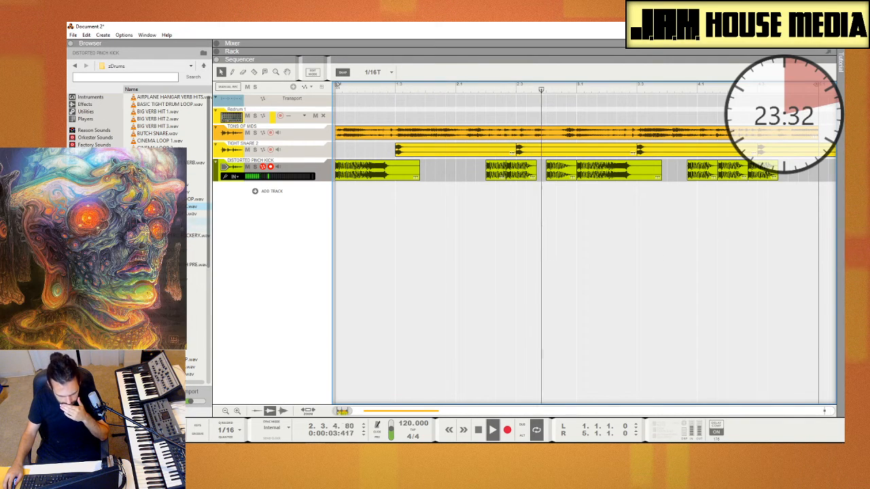
Stop playback and audition the drum samples in the zDrums folder for a fitting percussion loop
{"action": "left_click", "coordinate": [163, 309]}
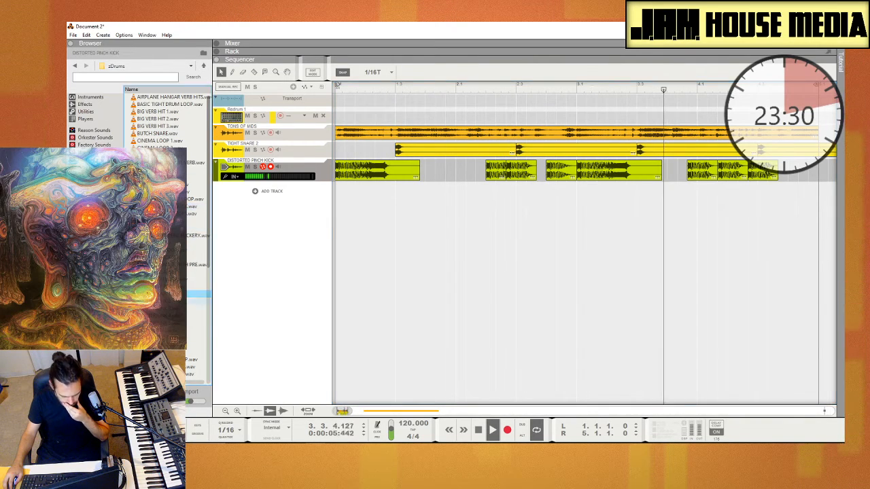
{"action": "left_click", "coordinate": [163, 294]}
{"action": "key", "text": "space"}
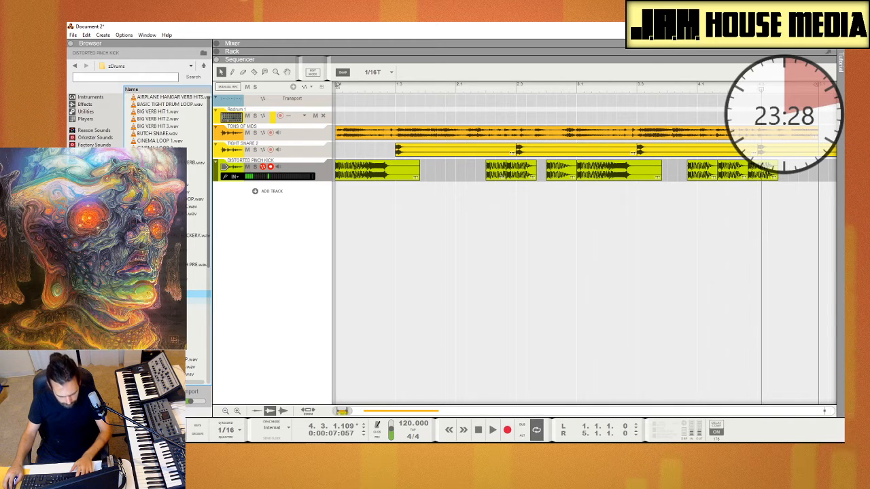
{"action": "key", "text": "Down"}
{"action": "left_click", "coordinate": [188, 272]}
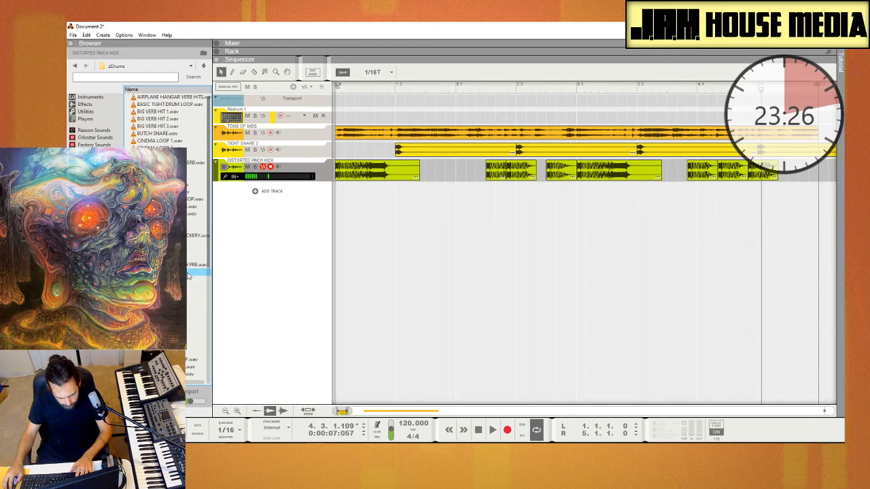
{"action": "key", "text": "Up"}
{"action": "key", "text": "Up"}
{"action": "key", "text": "Up"}
{"action": "key", "text": "Up"}
{"action": "key", "text": "Up"}
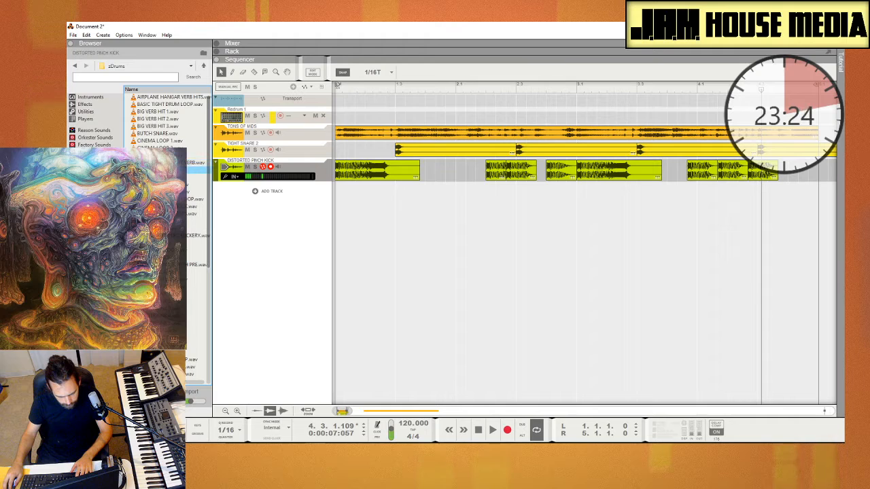
{"action": "key", "text": "Up"}
{"action": "key", "text": "Up"}
{"action": "key", "text": "Up"}
{"action": "key", "text": "Up"}
{"action": "key", "text": "Up"}
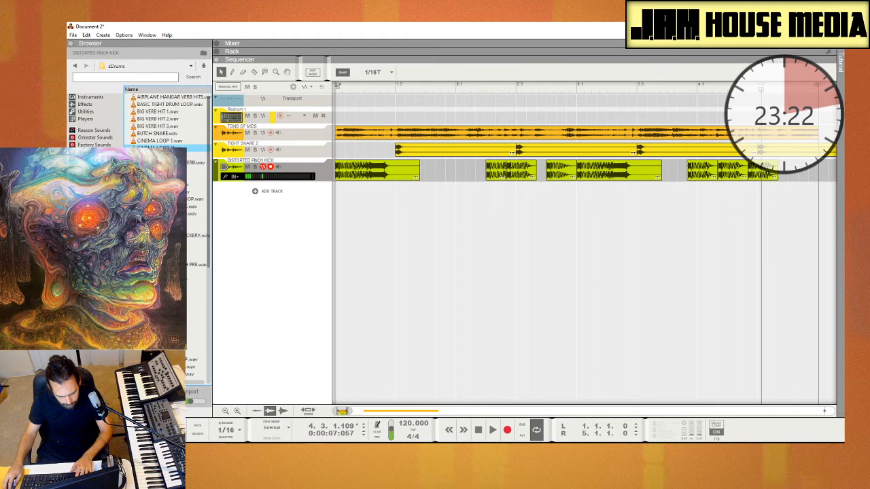
{"action": "left_click", "coordinate": [173, 127]}
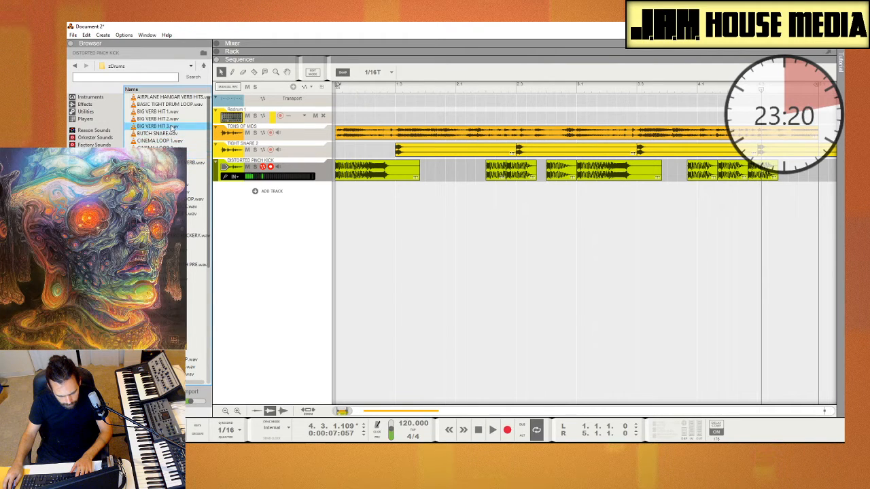
{"action": "scroll", "coordinate": [167, 123], "scroll_direction": "down", "scroll_amount": 5}
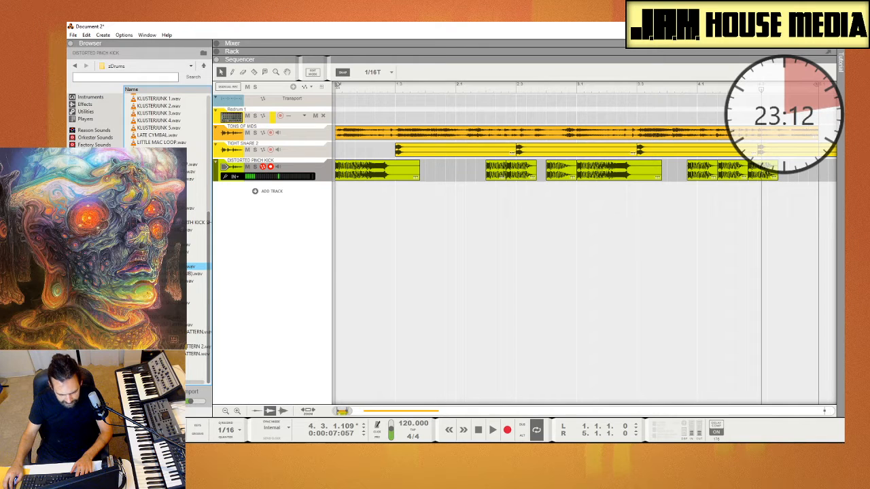
Add the SLUMMIN PERC LOOP sample to the sequencer as a new audio track and play the arrangement
{"action": "left_click_drag", "start_coordinate": [198, 267], "coordinate": [426, 238]}
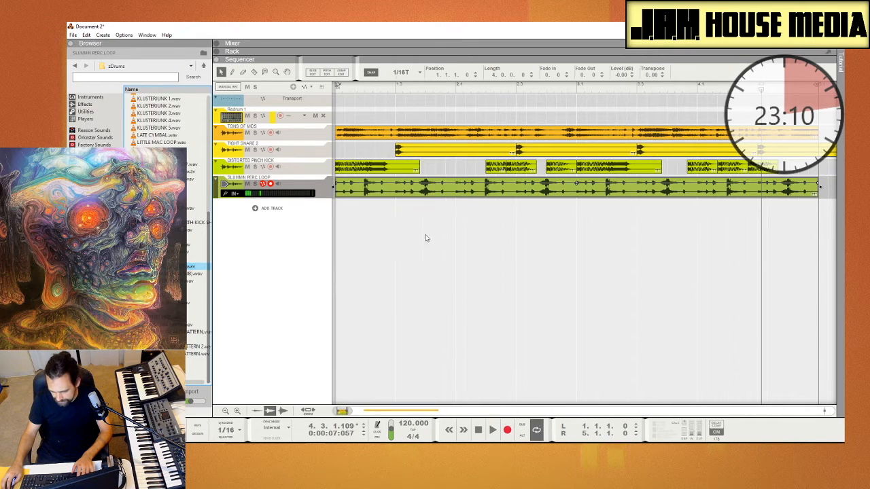
{"action": "left_click_drag", "start_coordinate": [345, 413], "coordinate": [378, 301]}
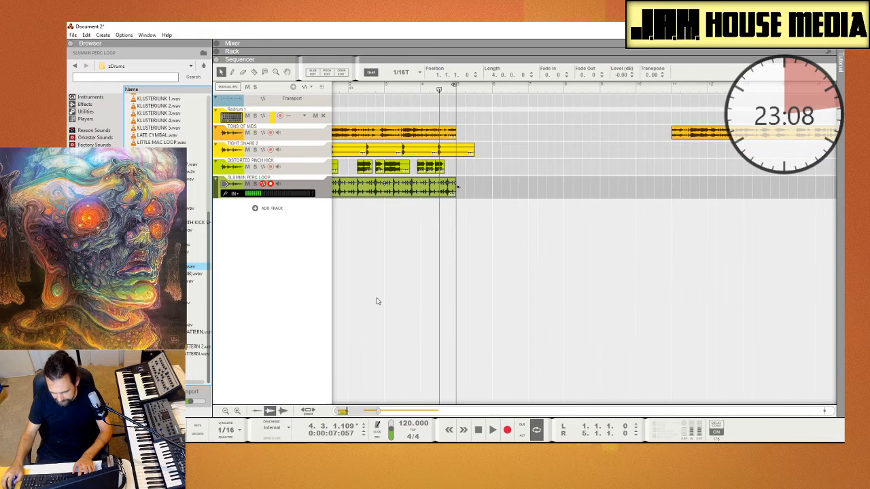
{"action": "left_click_drag", "start_coordinate": [460, 188], "coordinate": [461, 212]}
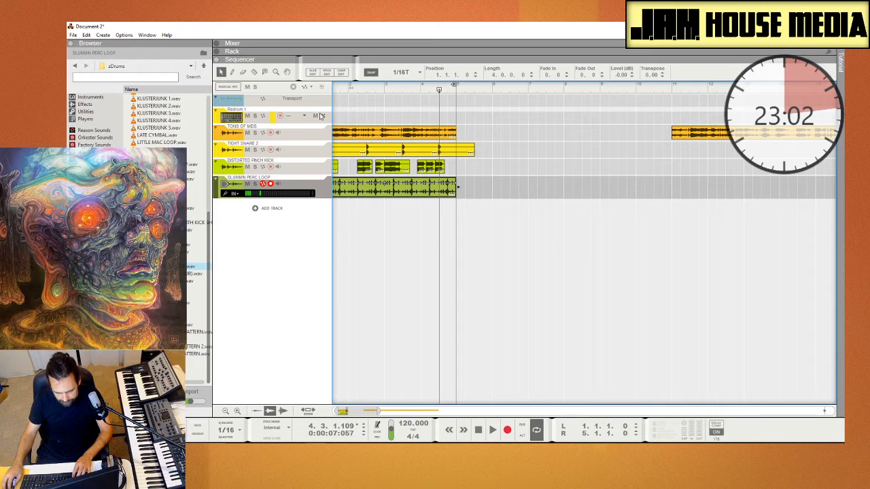
{"action": "key", "text": "shift+Return"}
{"action": "key", "text": "space"}
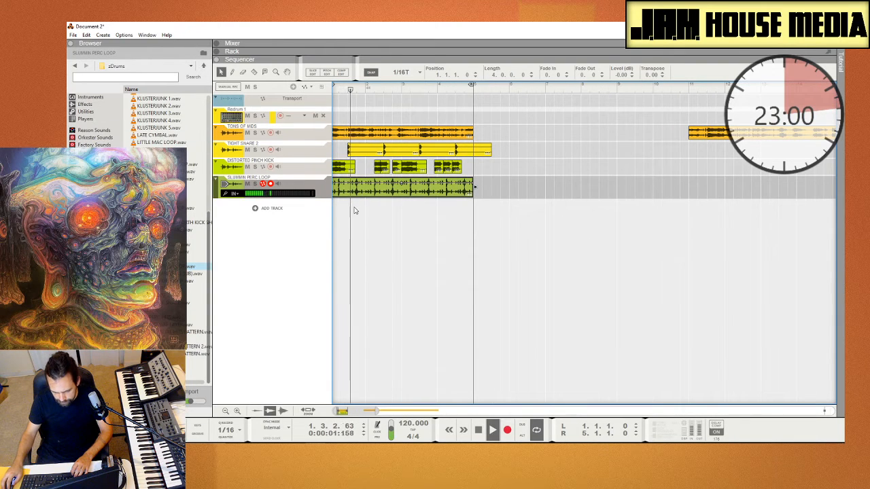
Solo the SLUMMIN PERC LOOP track and try to time-stretch its clip to a length of 9.0.1.80
{"action": "left_click_drag", "start_coordinate": [500, 188], "coordinate": [452, 205]}
{"action": "left_click", "coordinate": [255, 184]}
{"action": "left_click_drag", "start_coordinate": [519, 185], "coordinate": [404, 203]}
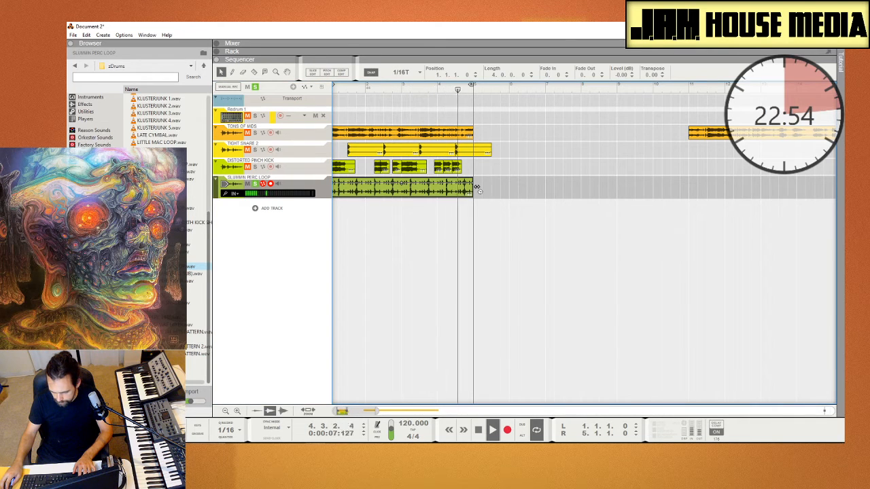
{"action": "left_click_drag", "start_coordinate": [477, 190], "coordinate": [656, 217]}
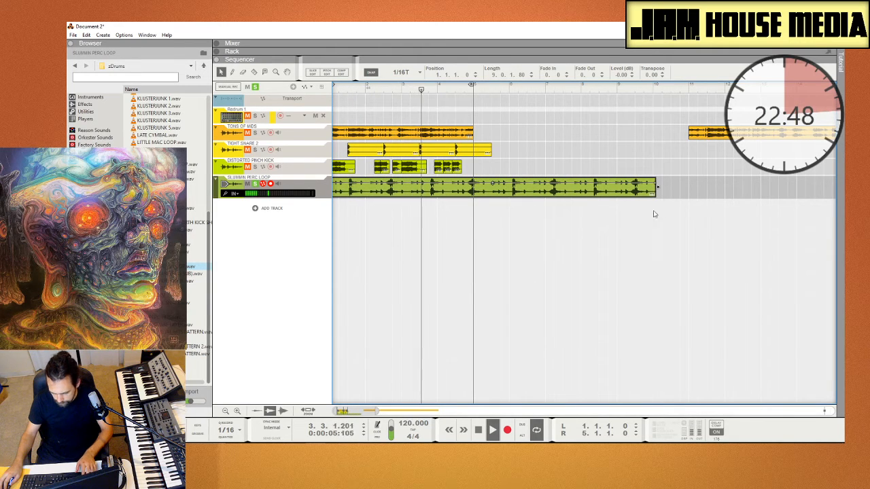
{"action": "key", "text": "ctrl+z"}
Set the snap value to Grid and time-stretch the SLUMMIN PERC LOOP clip to 8 bars
{"action": "left_click", "coordinate": [412, 72]}
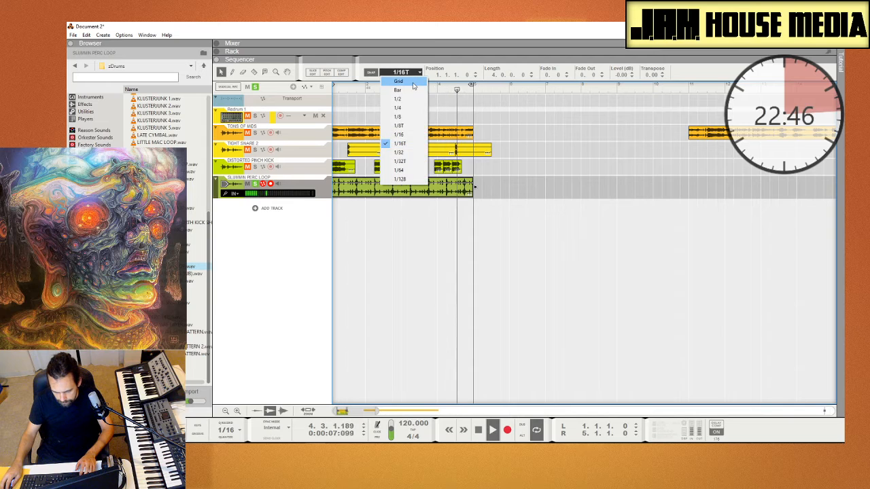
{"action": "left_click", "coordinate": [405, 81]}
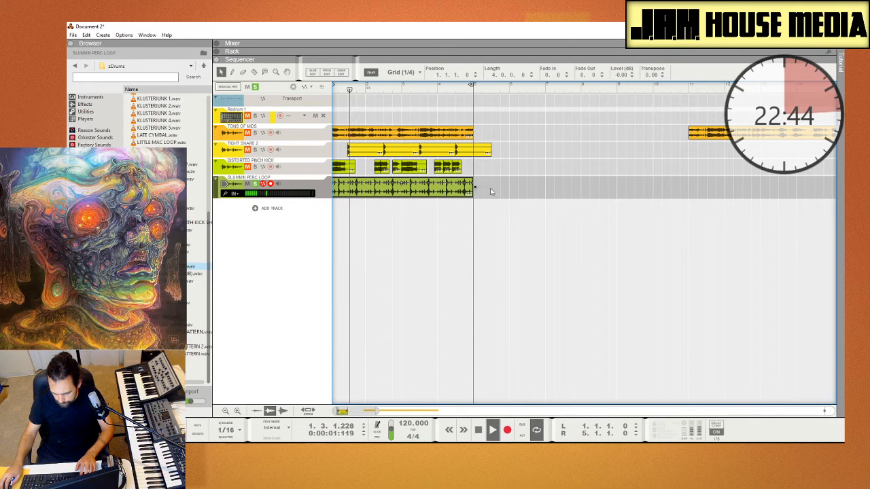
{"action": "left_click_drag", "start_coordinate": [478, 187], "coordinate": [617, 191]}
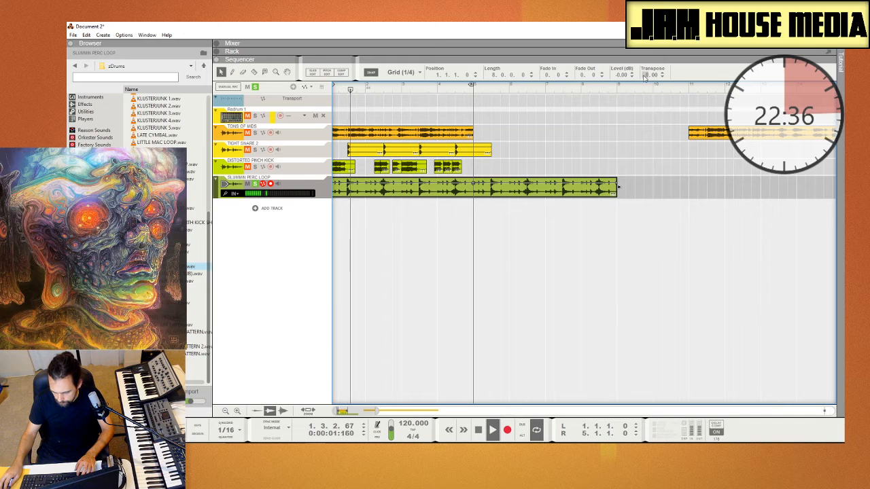
Transpose the stretched percussion loop clip by -12 semitones, and switch its track from soloed to muted
{"action": "left_click_drag", "start_coordinate": [645, 79], "coordinate": [645, 121]}
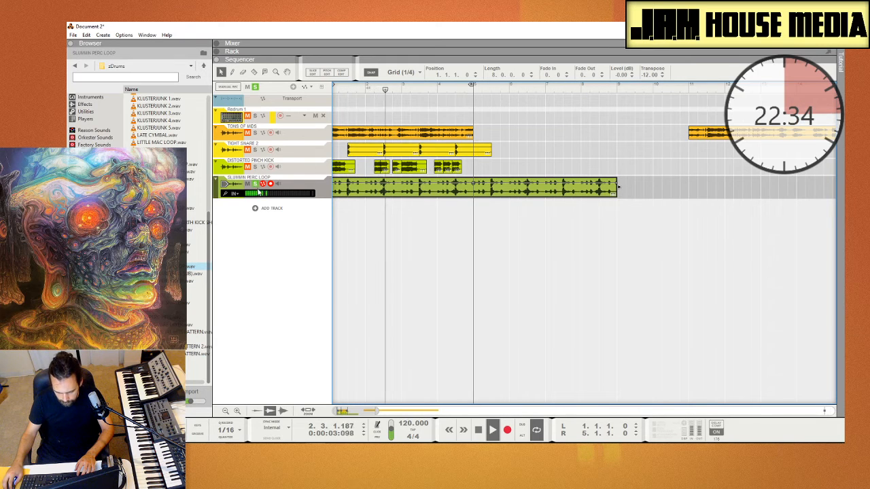
{"action": "left_click", "coordinate": [258, 186]}
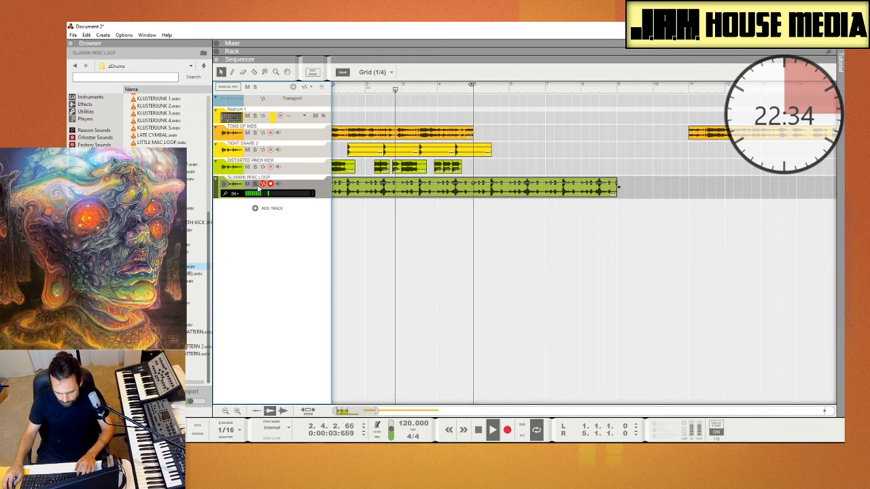
{"action": "left_click", "coordinate": [441, 239]}
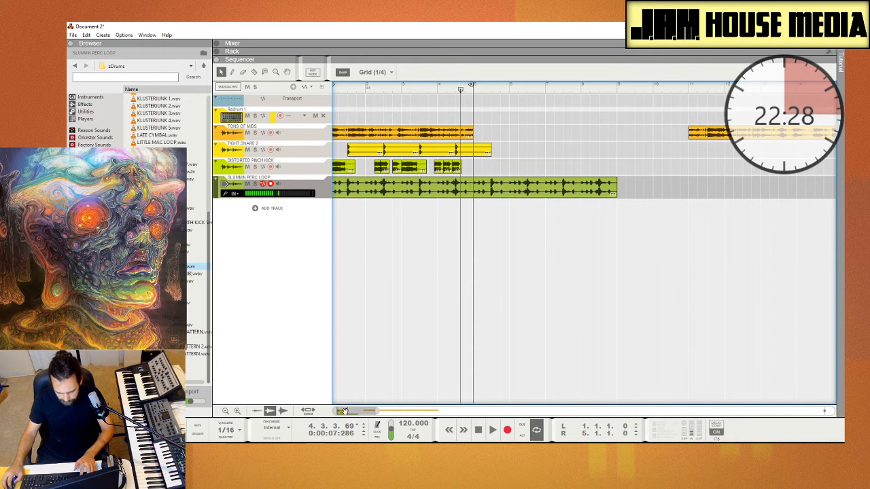
{"action": "left_click_drag", "start_coordinate": [344, 411], "coordinate": [358, 412]}
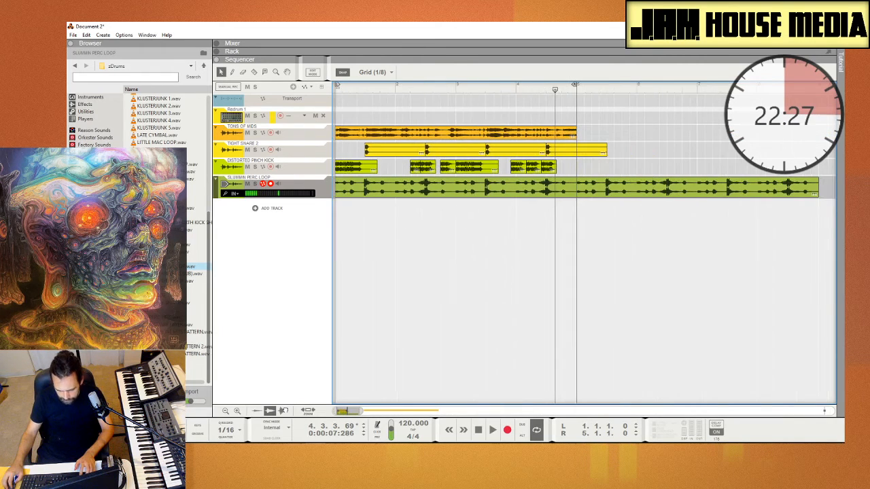
{"action": "left_click", "coordinate": [248, 184]}
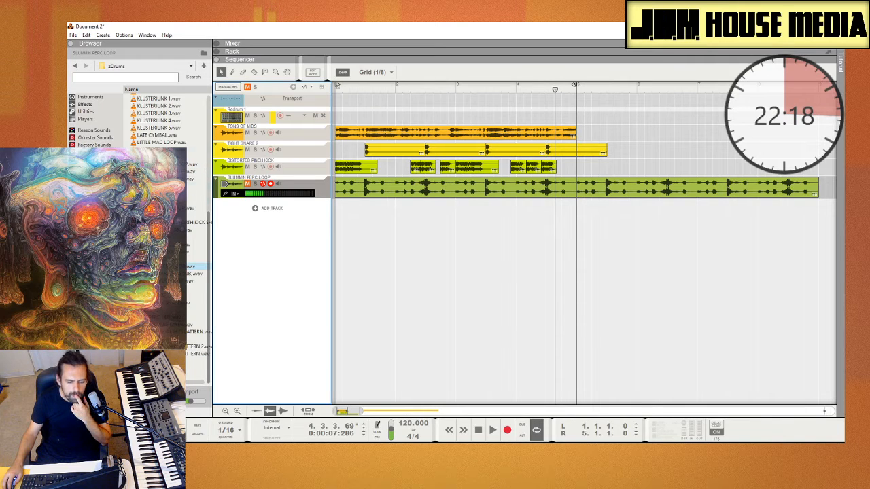
Open the Splice reorg sample folder, select its Drum Hits folder and play the arrangement from the start
{"action": "left_click", "coordinate": [94, 185]}
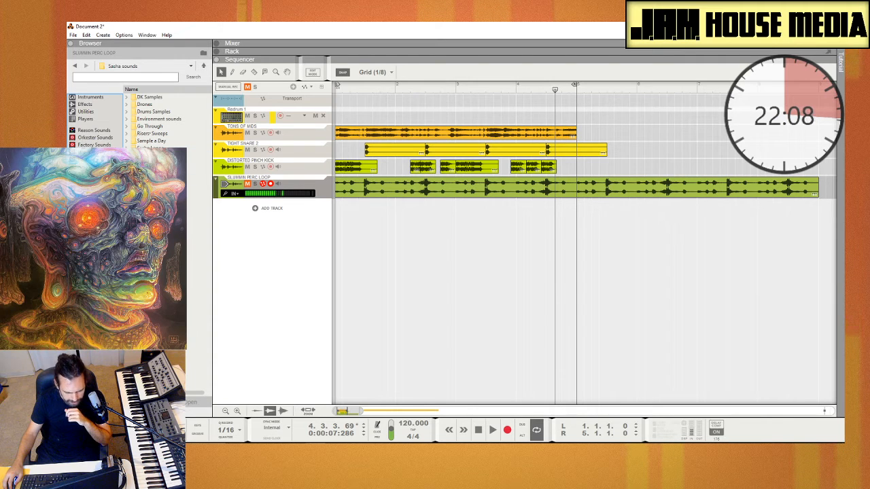
{"action": "left_click", "coordinate": [96, 189]}
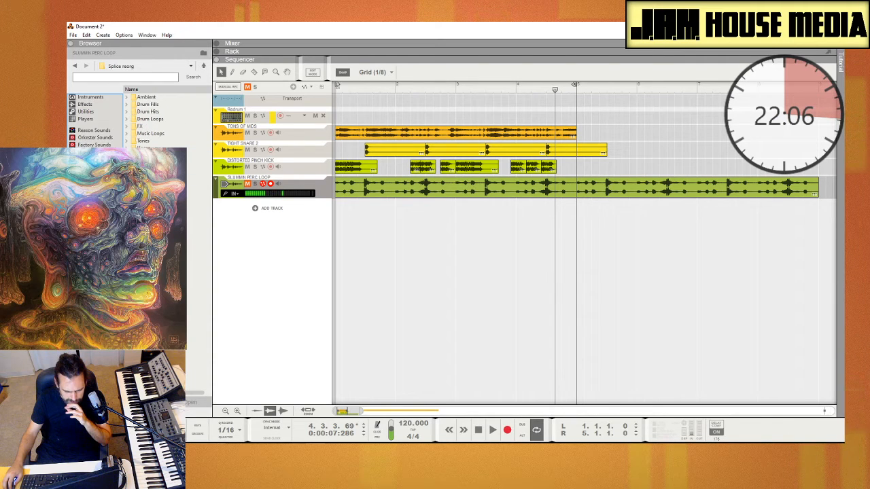
{"action": "left_click", "coordinate": [170, 115]}
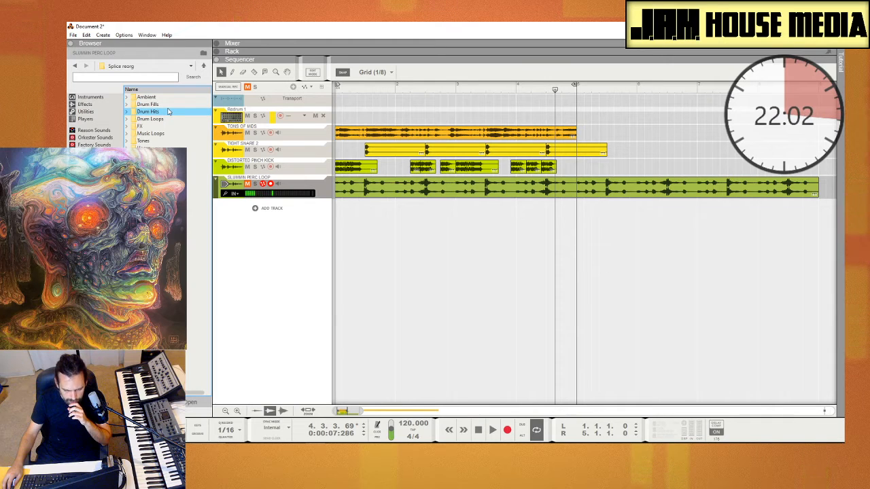
{"action": "left_click", "coordinate": [338, 89]}
{"action": "key", "text": "space"}
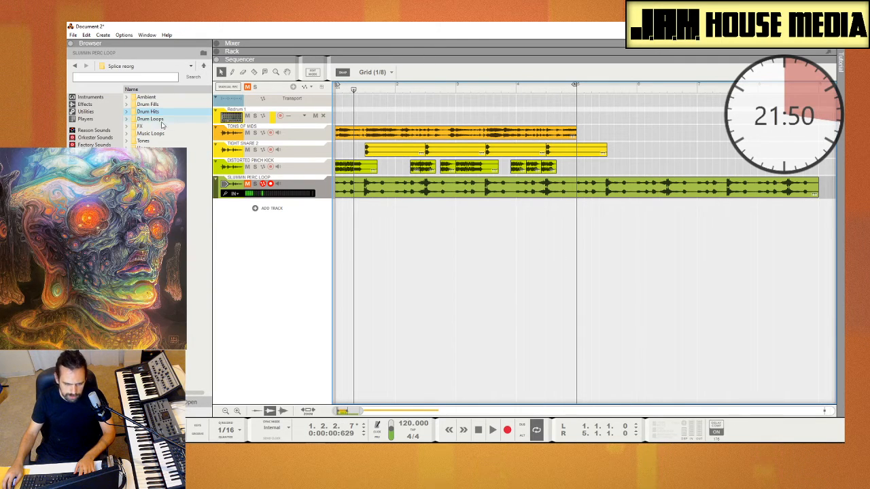
Open the Closed hat folder inside the Hat folder of Drum Hits
{"action": "left_click", "coordinate": [171, 113]}
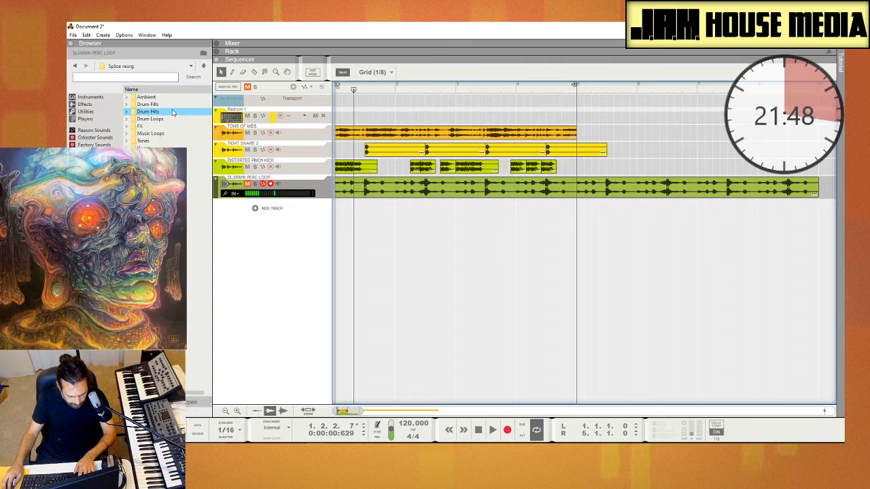
{"action": "double_click", "coordinate": [171, 112]}
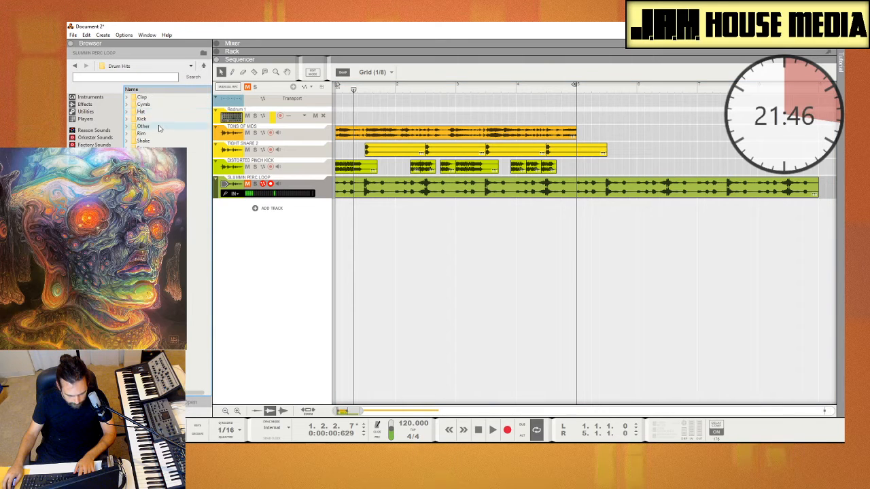
{"action": "double_click", "coordinate": [163, 112]}
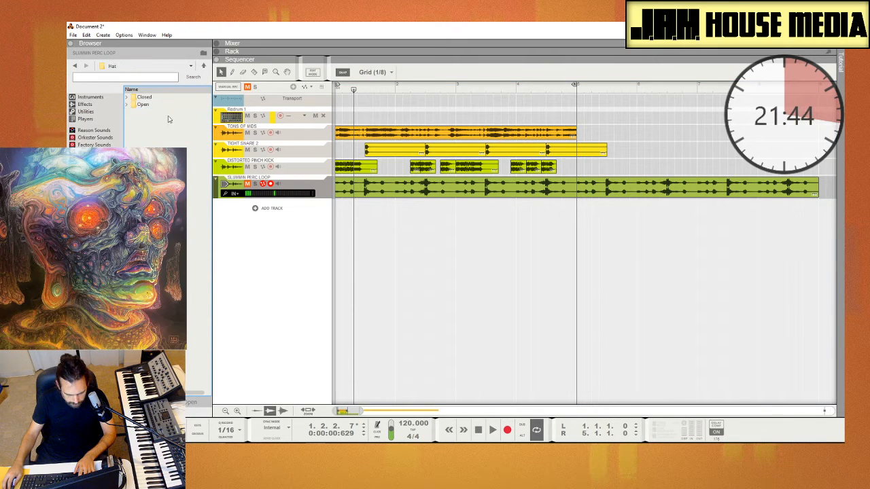
{"action": "double_click", "coordinate": [167, 99]}
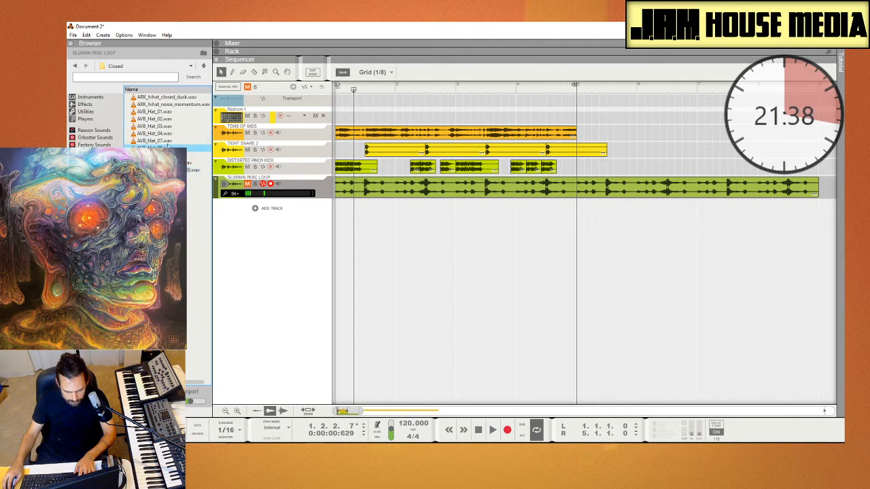
Audition closed hat samples and add AVB_Hat_03.wav on a new audio track in bar 1
{"action": "key", "text": "Up"}
{"action": "key", "text": "Up"}
{"action": "left_click", "coordinate": [167, 135]}
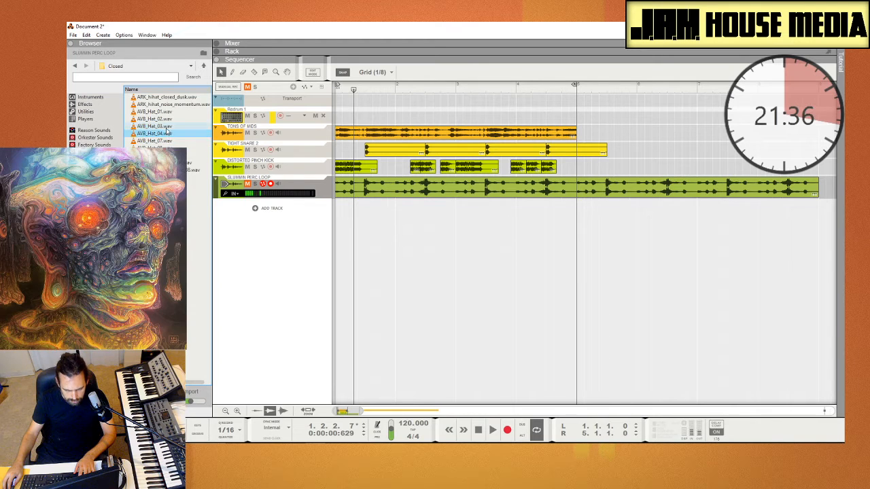
{"action": "left_click", "coordinate": [169, 128]}
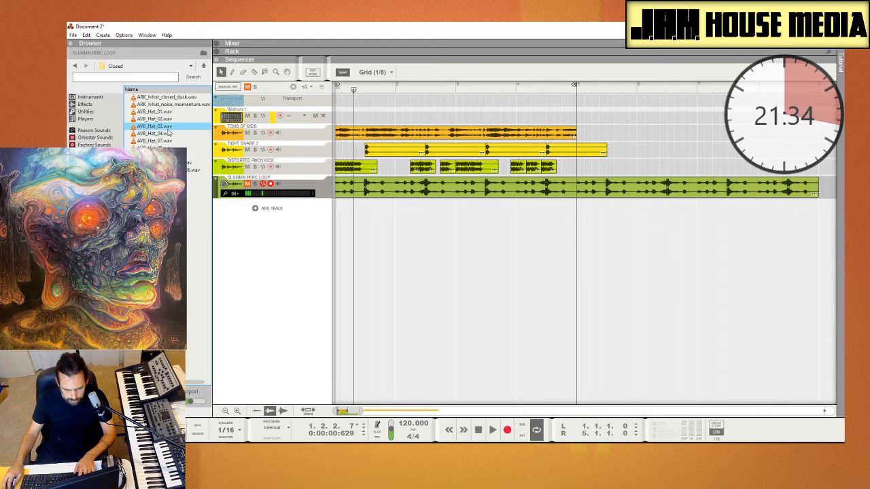
{"action": "left_click_drag", "start_coordinate": [167, 134], "coordinate": [342, 216]}
{"action": "left_click_drag", "start_coordinate": [339, 402], "coordinate": [342, 411]}
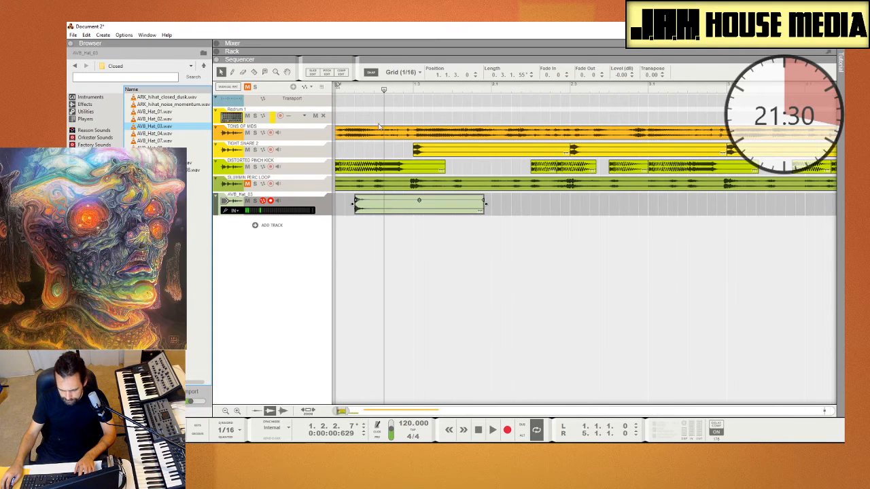
Place the AVB_Hat_03 clip at the start of bar 1 and copy it onto beats 2, 3 and 4
{"action": "left_click", "coordinate": [367, 87]}
{"action": "key", "text": "space"}
{"action": "left_click", "coordinate": [356, 86]}
{"action": "key", "text": "space"}
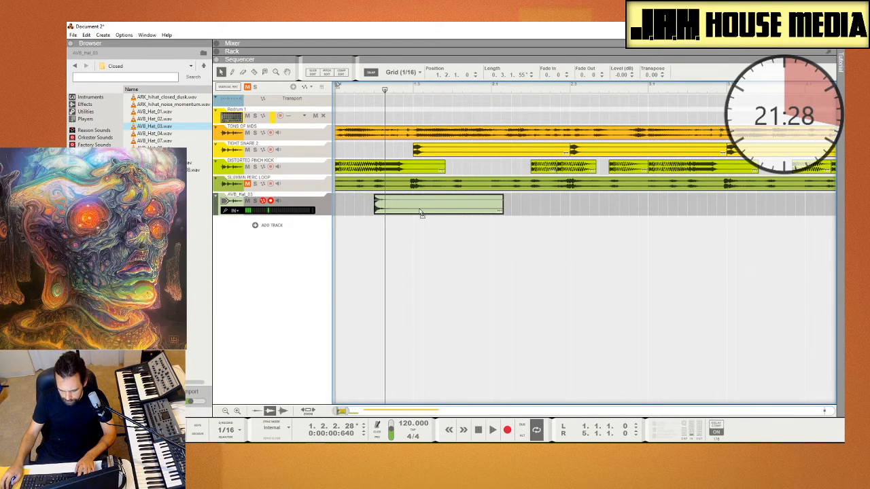
{"action": "left_click_drag", "start_coordinate": [445, 214], "coordinate": [402, 208]}
{"action": "key", "text": "space"}
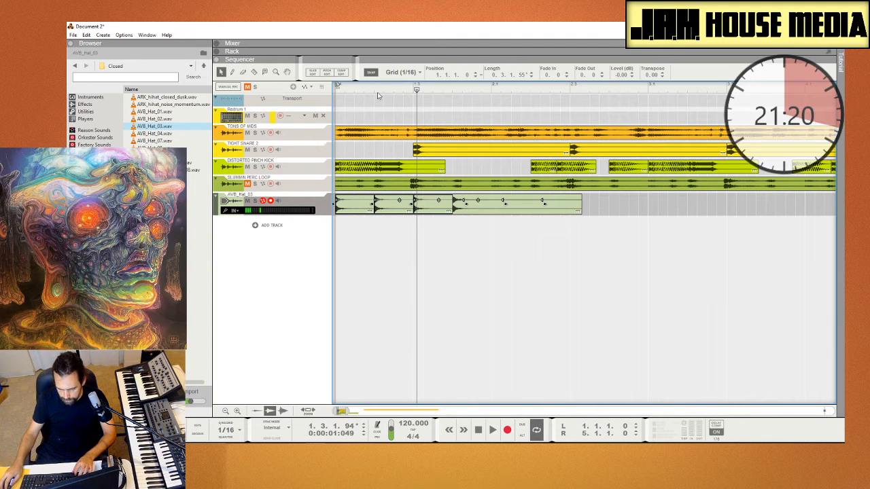
Play back the hat pattern and copy the AVB_Hat_03 clip onto beats 1, 2 and 3 of bar 2
{"action": "left_click", "coordinate": [378, 95]}
{"action": "key", "text": "space"}
{"action": "left_click", "coordinate": [611, 238]}
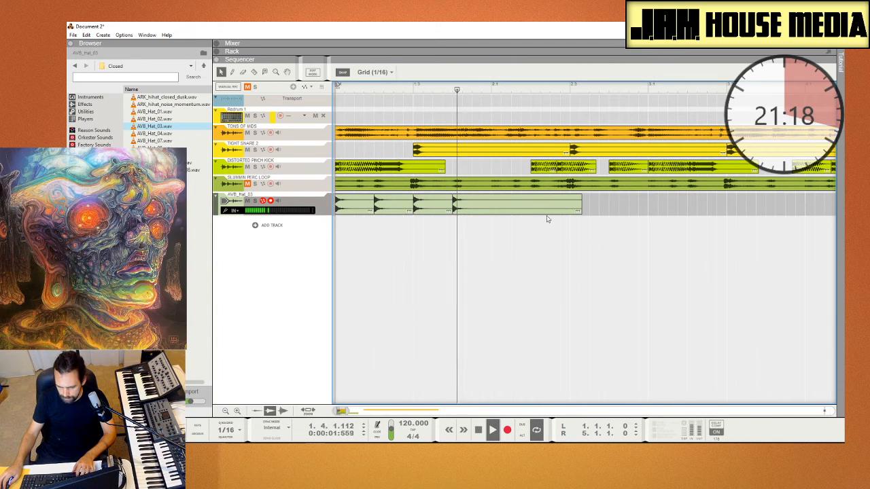
{"action": "key", "text": "space"}
{"action": "left_click_drag", "start_coordinate": [495, 207], "coordinate": [544, 216]}
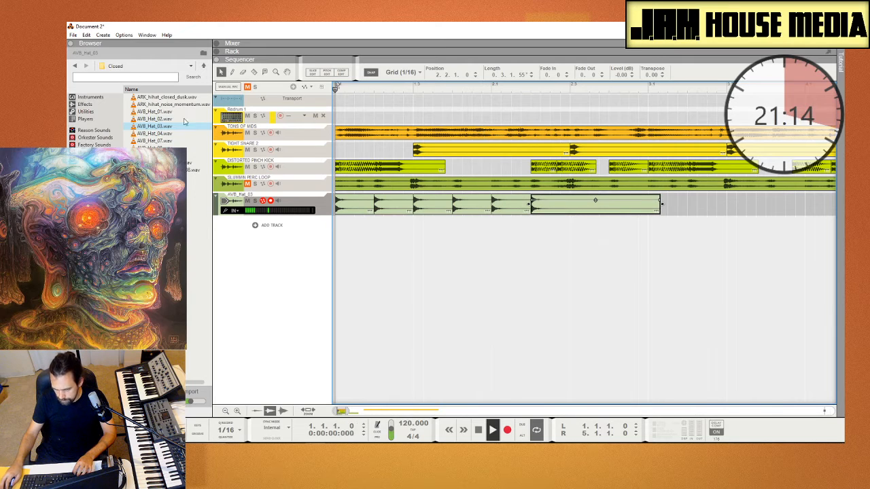
{"action": "left_click_drag", "start_coordinate": [568, 208], "coordinate": [608, 215]}
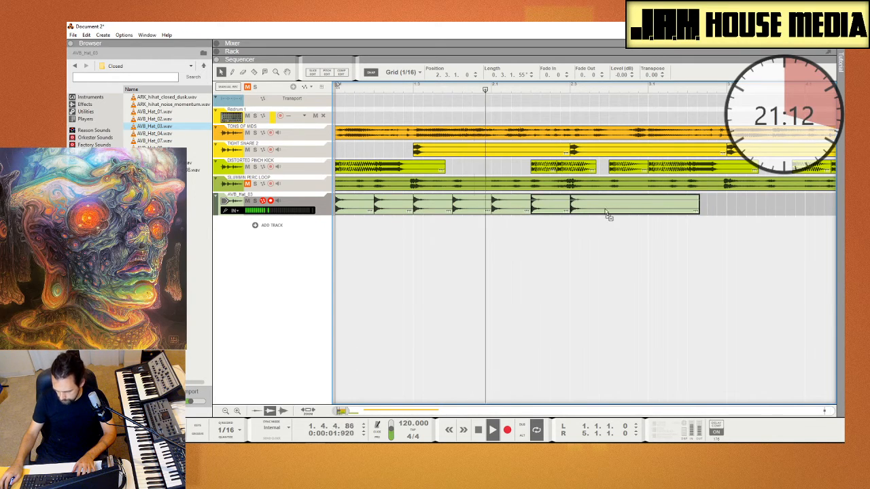
{"action": "key", "text": "space"}
Duplicate the run of AVB_Hat_03 clips as a group starting at 2.3.1.0, and play the arrangement from the start
{"action": "left_click", "coordinate": [675, 210]}
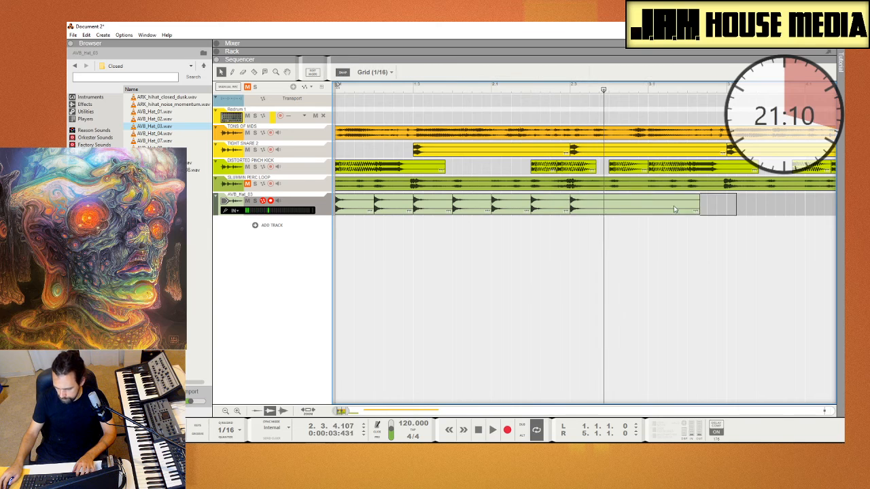
{"action": "left_click_drag", "start_coordinate": [369, 212], "coordinate": [363, 210]}
{"action": "left_click_drag", "start_coordinate": [363, 211], "coordinate": [596, 218]}
{"action": "left_click", "coordinate": [484, 436]}
{"action": "key", "text": "space"}
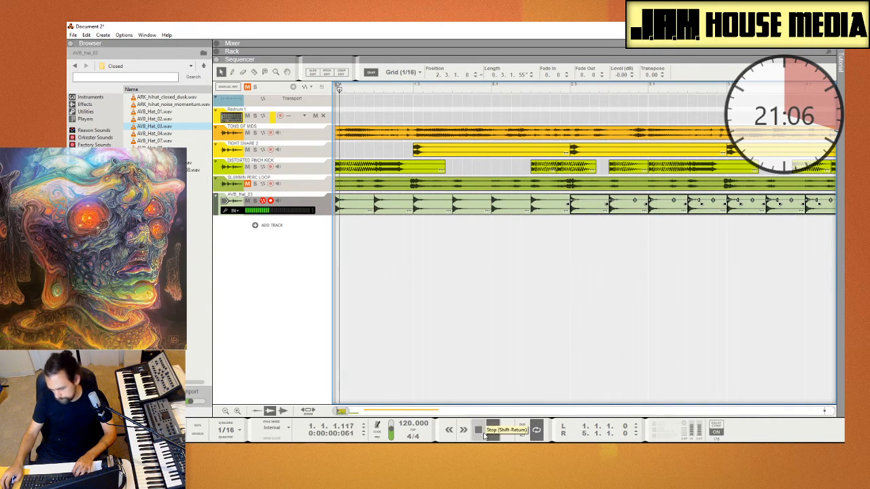
Extend the AVB_Hat_03 pattern through beat 4 of bar 4 by copying a group of its clips to 3.2.1.0, and play it
{"action": "left_click", "coordinate": [519, 320]}
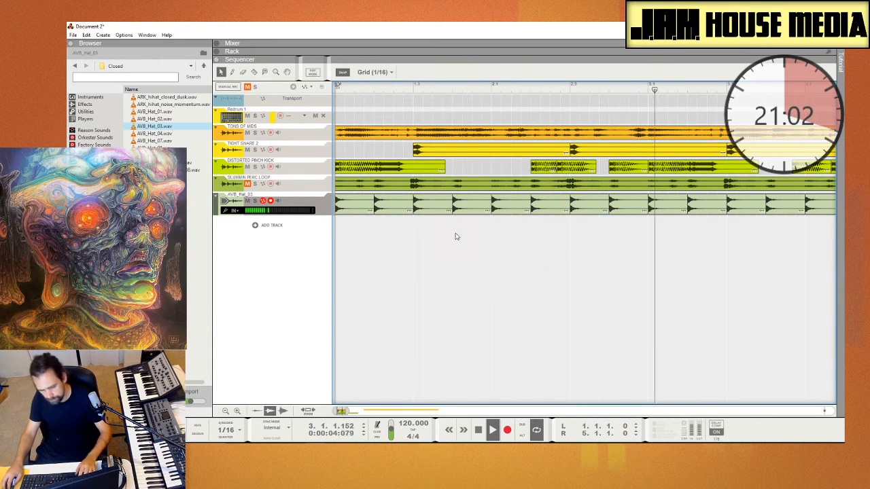
{"action": "left_click", "coordinate": [414, 210]}
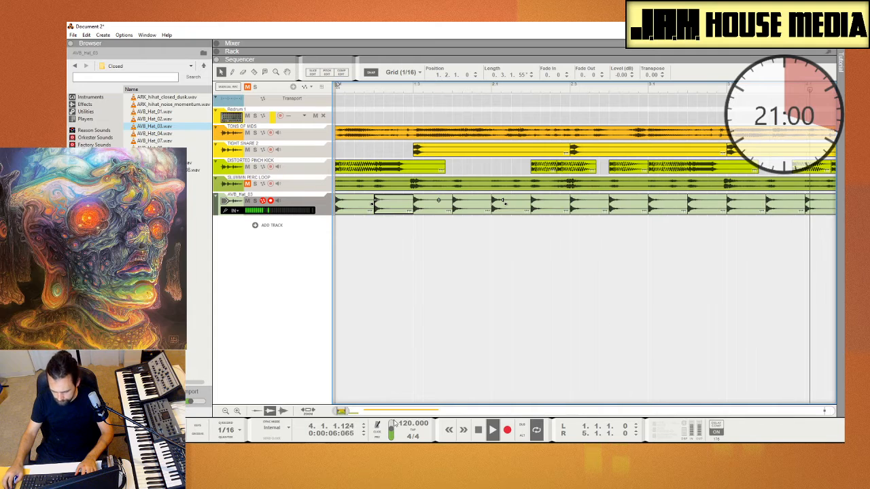
{"action": "left_click_drag", "start_coordinate": [345, 411], "coordinate": [384, 411]}
{"action": "key", "text": "space"}
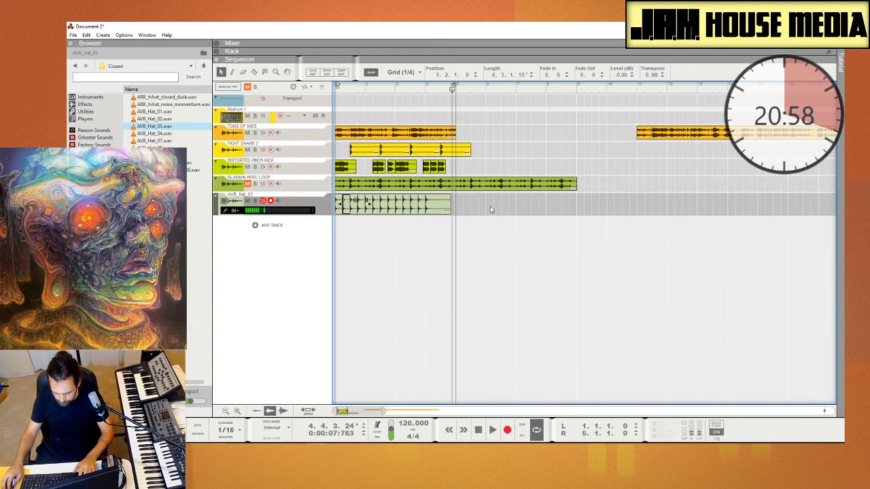
{"action": "left_click_drag", "start_coordinate": [489, 207], "coordinate": [421, 219]}
{"action": "key", "text": "space"}
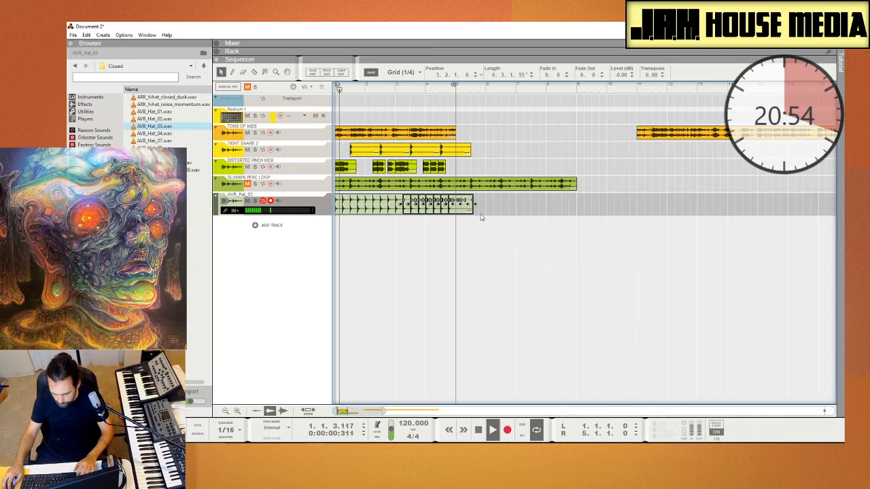
{"action": "left_click", "coordinate": [552, 246]}
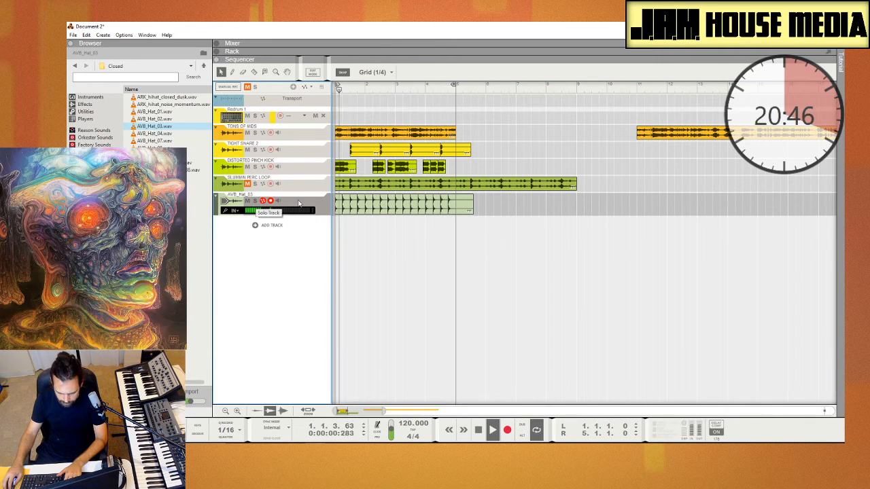
Lower the level of every other AVB_Hat_03 clip, starting from 1.2.1.0, to -8.09 dB and play the result from the start
{"action": "left_click", "coordinate": [345, 212]}
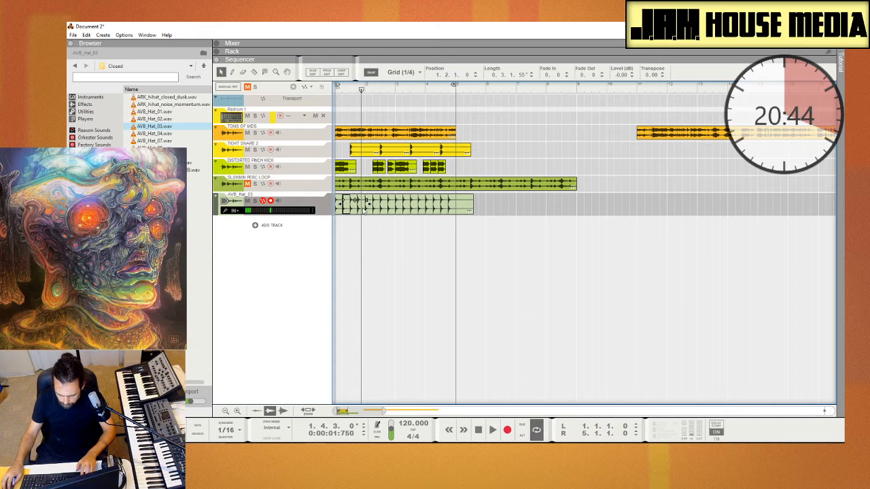
{"action": "left_click", "coordinate": [391, 212], "text": "shift"}
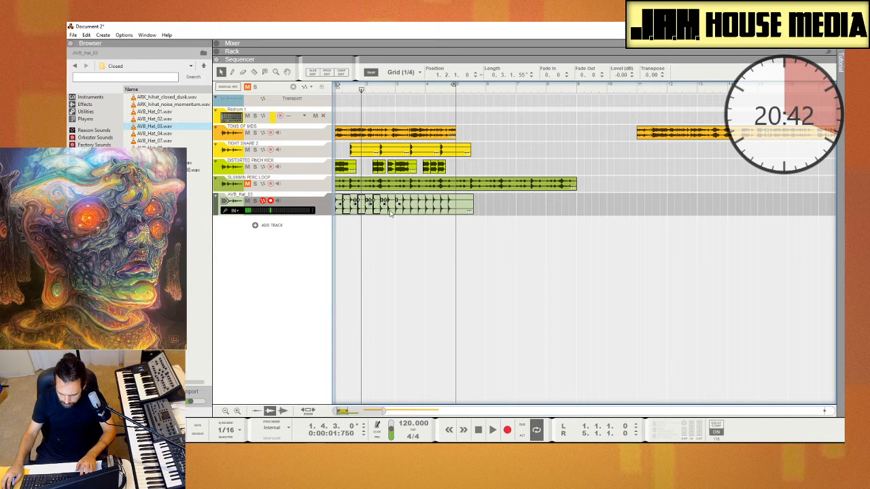
{"action": "left_click", "coordinate": [407, 213], "text": "shift"}
{"action": "left_click", "coordinate": [419, 214], "text": "shift"}
{"action": "left_click", "coordinate": [420, 216], "text": "shift"}
{"action": "left_click", "coordinate": [436, 216], "text": "shift"}
{"action": "left_click", "coordinate": [452, 215], "text": "shift"}
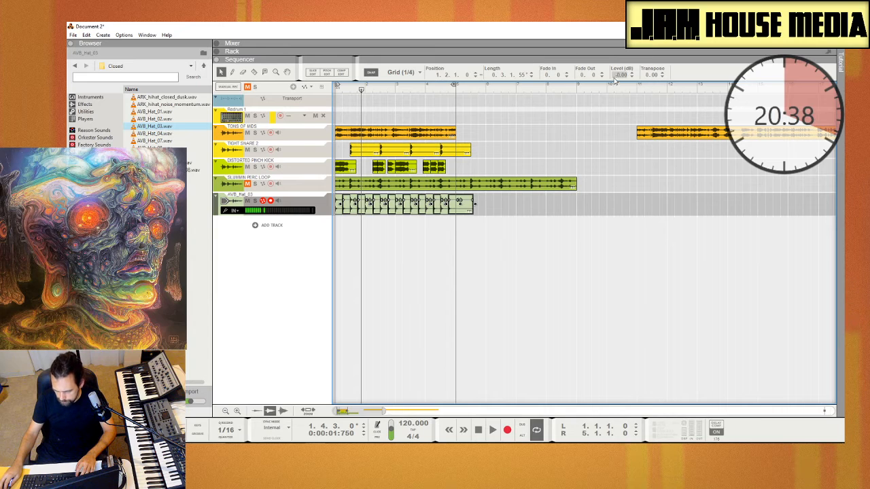
{"action": "left_click_drag", "start_coordinate": [614, 78], "coordinate": [611, 97]}
{"action": "left_click_drag", "start_coordinate": [424, 88], "coordinate": [334, 90]}
{"action": "key", "text": "space"}
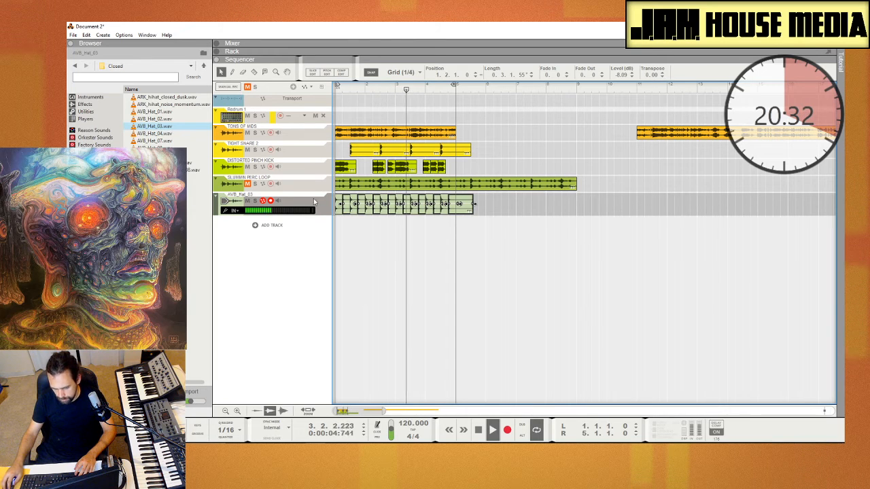
Audition the other closed hat samples and add AVB_Hat_09.wav on a new track at the start of bar 1
{"action": "left_click", "coordinate": [167, 145]}
{"action": "key", "text": "space"}
{"action": "left_click", "coordinate": [167, 134]}
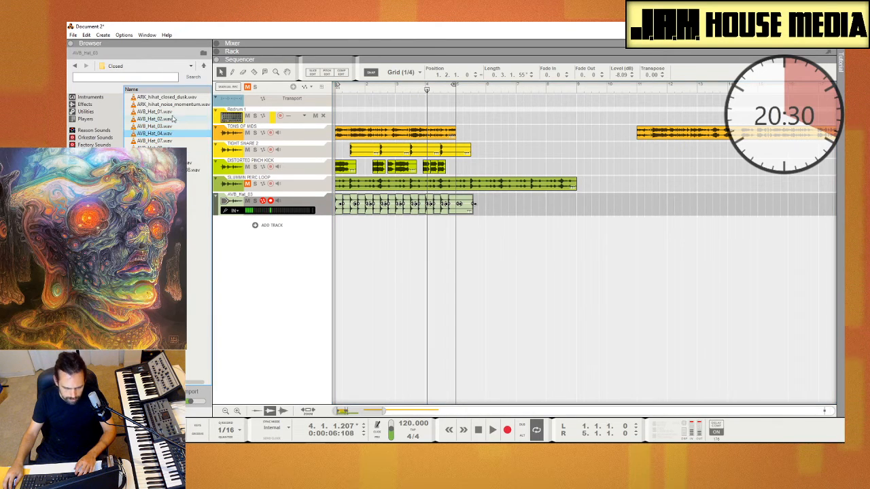
{"action": "left_click", "coordinate": [174, 112]}
{"action": "left_click", "coordinate": [175, 119]}
{"action": "left_click", "coordinate": [173, 147]}
{"action": "left_click", "coordinate": [173, 156]}
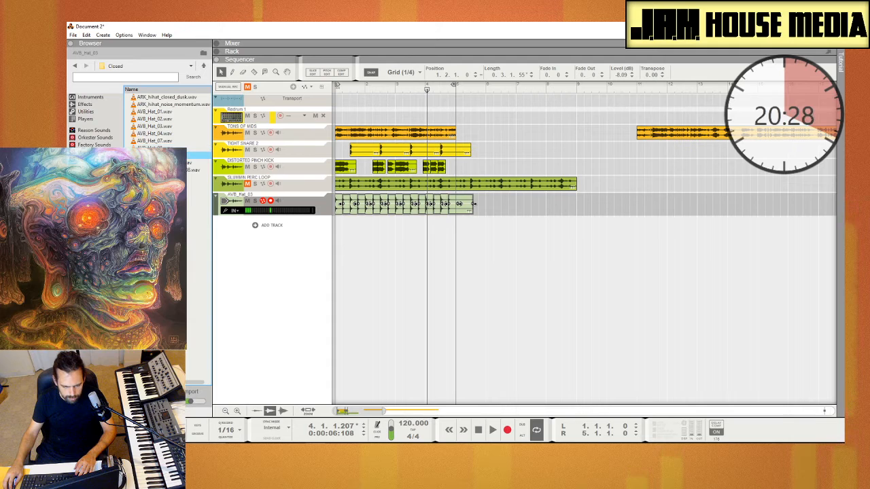
{"action": "left_click", "coordinate": [170, 148]}
{"action": "left_click_drag", "start_coordinate": [169, 156], "coordinate": [345, 232]}
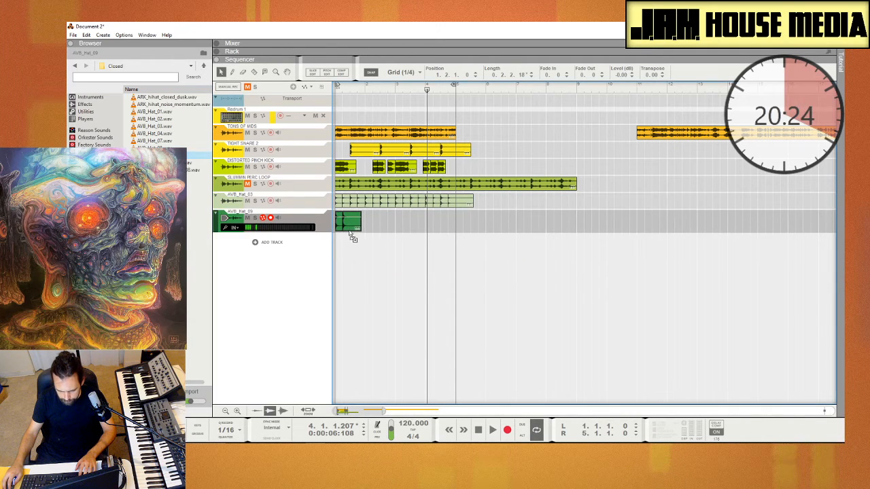
Copy the AVB_Hat_09 clips onto every beat through bar 4, then play from the start with the AVB_Hat_03 track muted
{"action": "mouse_move", "coordinate": [388, 211]}
{"action": "left_mouse_down"}
{"action": "mouse_move", "coordinate": [333, 236]}
{"action": "mouse_move", "coordinate": [373, 238]}
{"action": "left_mouse_up"}
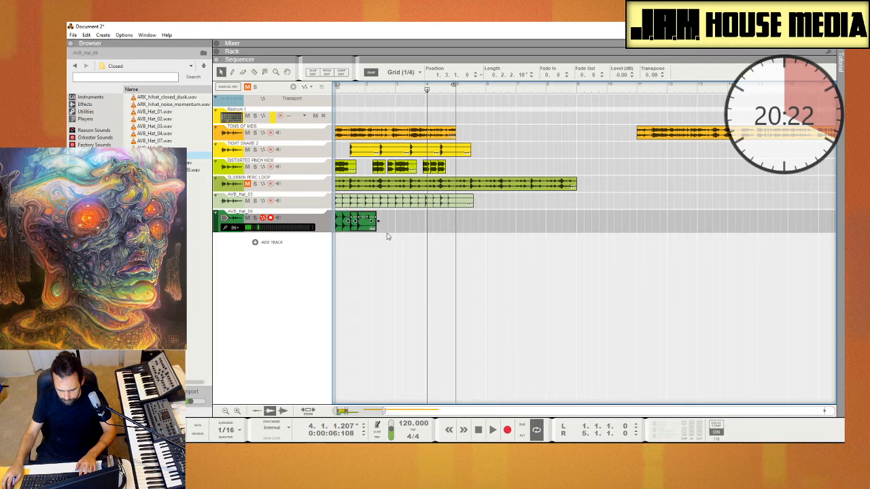
{"action": "left_click_drag", "start_coordinate": [413, 213], "coordinate": [436, 238]}
{"action": "key", "text": "shift+Return"}
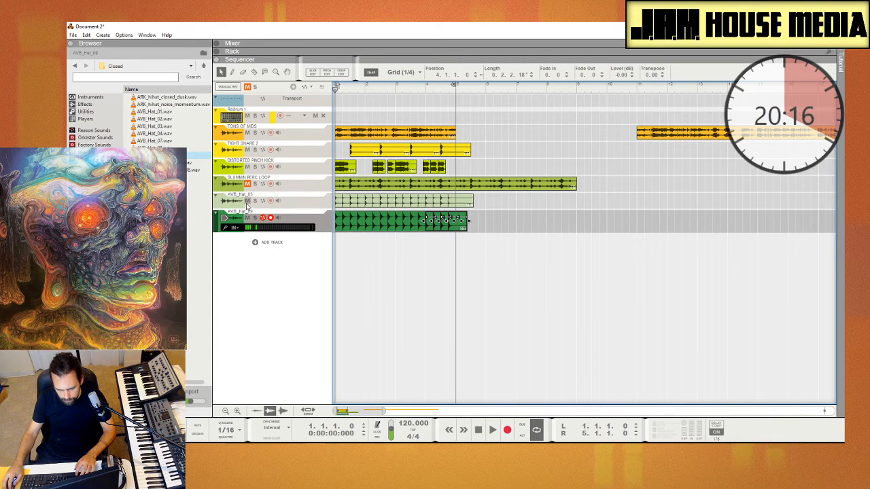
{"action": "key", "text": "space"}
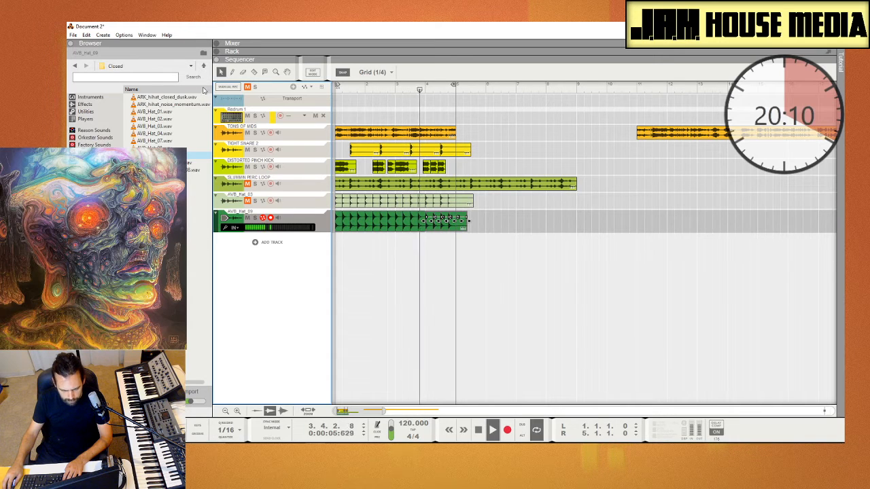
Audition samples in the Open hat folder and add AVB_Hat_10.wav on a new track at the start of bar 1
{"action": "left_click", "coordinate": [203, 66]}
{"action": "double_click", "coordinate": [153, 104]}
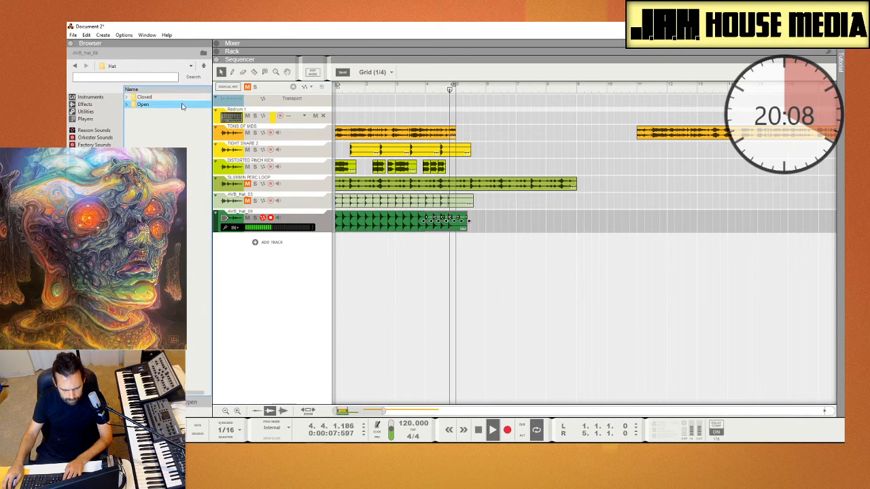
{"action": "left_click", "coordinate": [180, 111]}
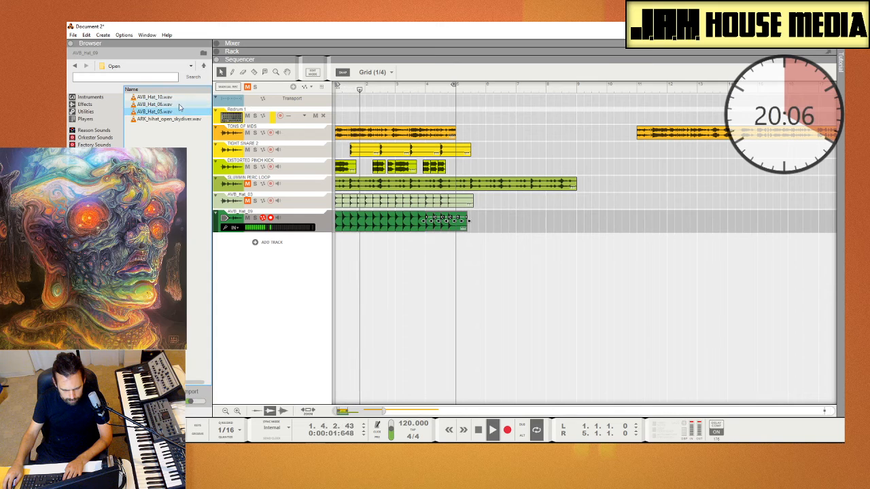
{"action": "left_click", "coordinate": [180, 104]}
{"action": "left_click", "coordinate": [163, 97]}
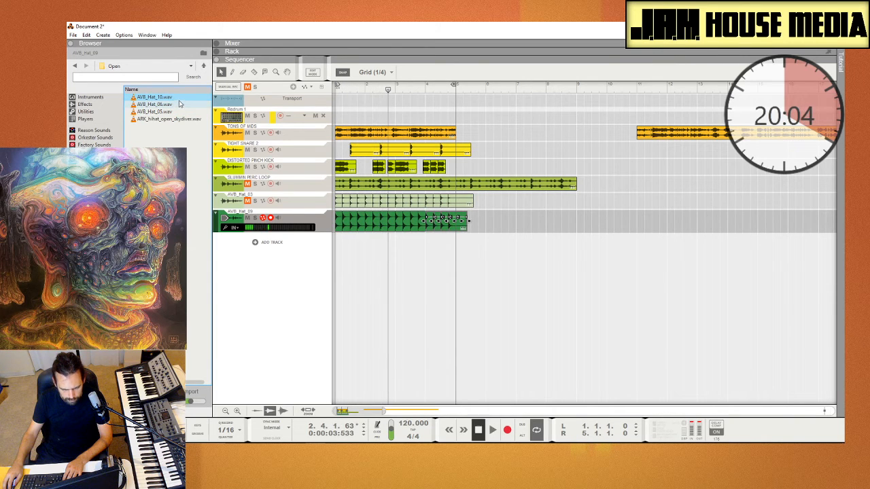
{"action": "left_click_drag", "start_coordinate": [163, 97], "coordinate": [339, 265]}
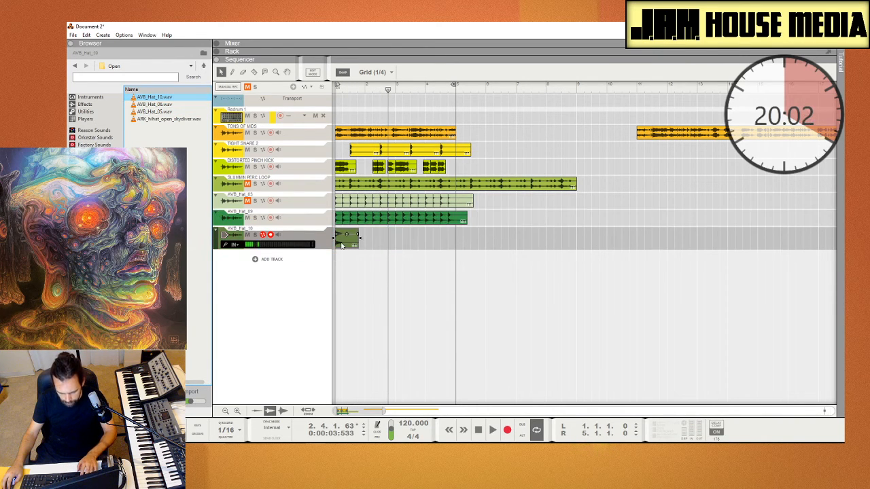
Copy the AVB_Hat_10 clip to 1.2.1.0, mute the AVB_Hat_09 track and play briefly from the start
{"action": "left_click", "coordinate": [249, 218]}
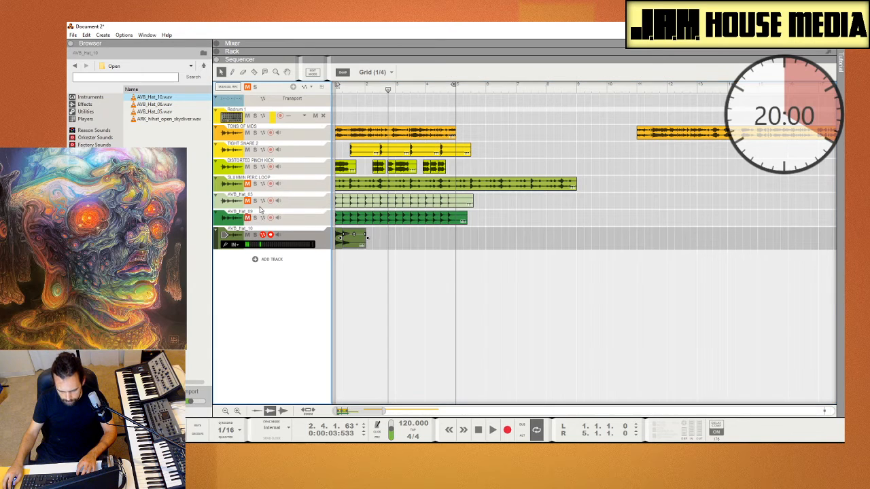
{"action": "left_click", "coordinate": [338, 90]}
{"action": "key", "text": "space"}
{"action": "key", "text": "space"}
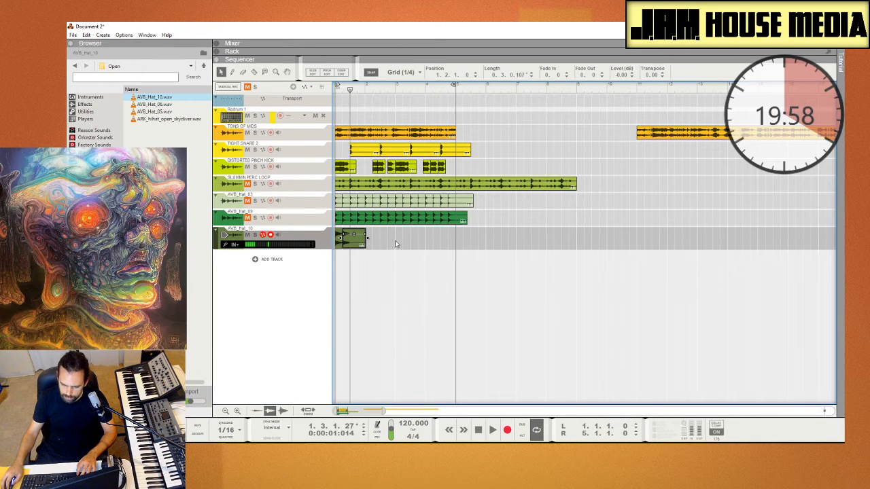
Copy the AVB_Hat_10 clips to 1.3.1.0, play them, and delete all clips from the AVB_Hat_10 track
{"action": "left_click_drag", "start_coordinate": [395, 242], "coordinate": [342, 248]}
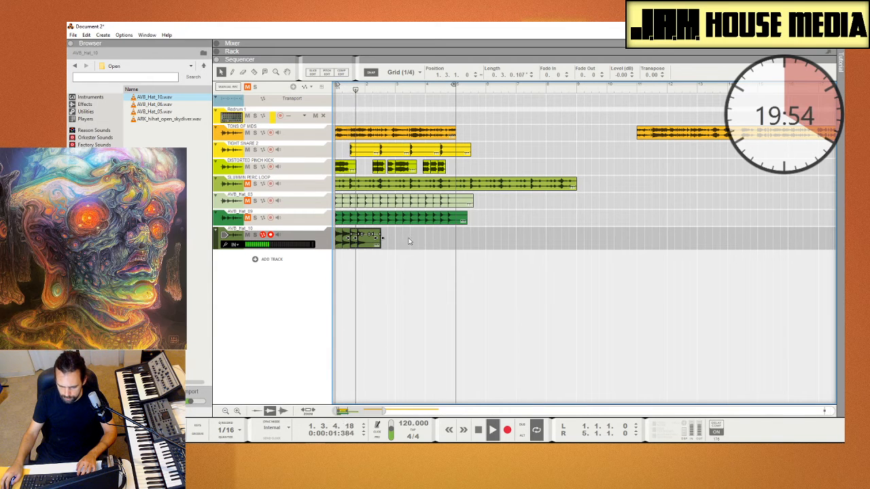
{"action": "key", "text": "space"}
{"action": "key", "text": "Delete"}
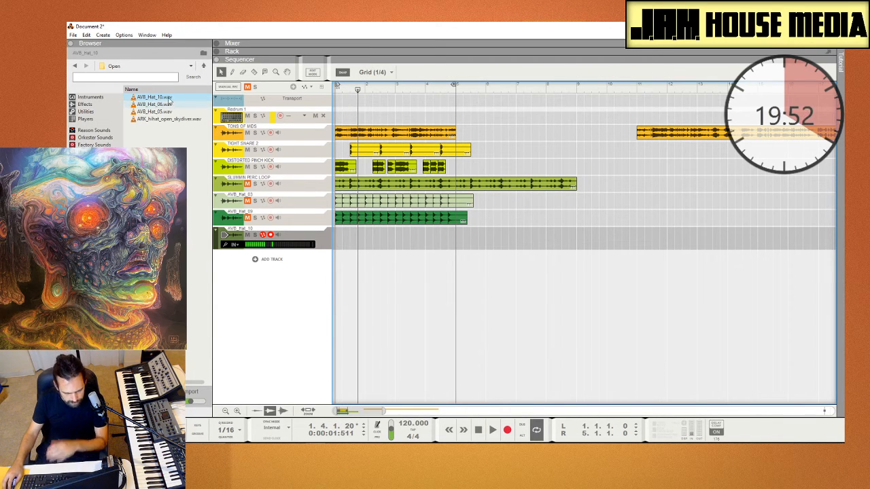
Audition AVB_Perc_08.wav from the Cymb folder of Drum Hits and add it to the AVB_Hat_10 track at the start of bar 1
{"action": "left_click", "coordinate": [202, 68]}
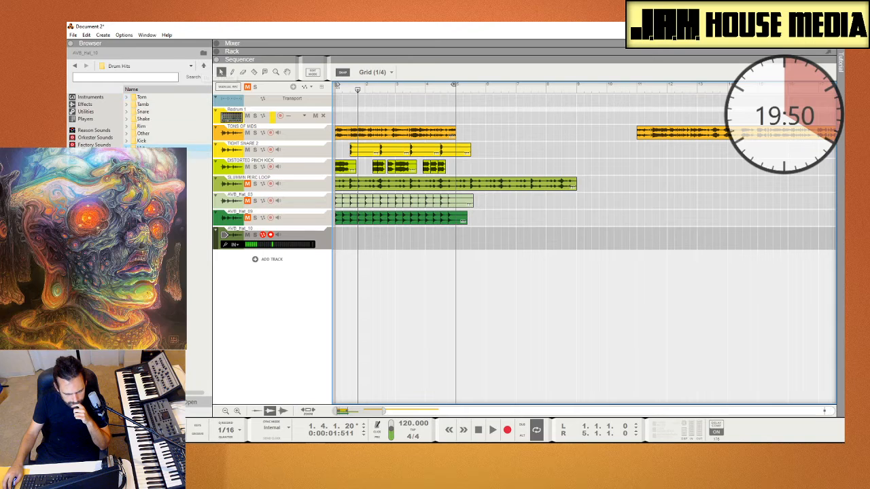
{"action": "left_click", "coordinate": [151, 155]}
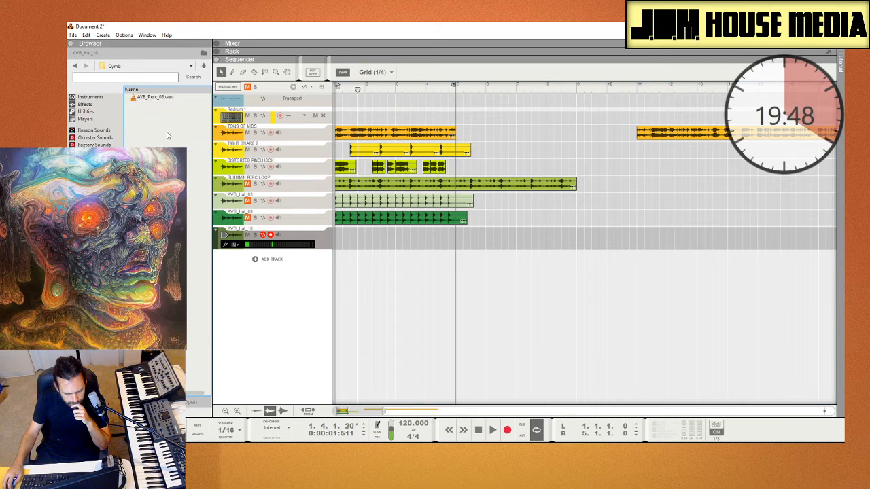
{"action": "left_click", "coordinate": [169, 98]}
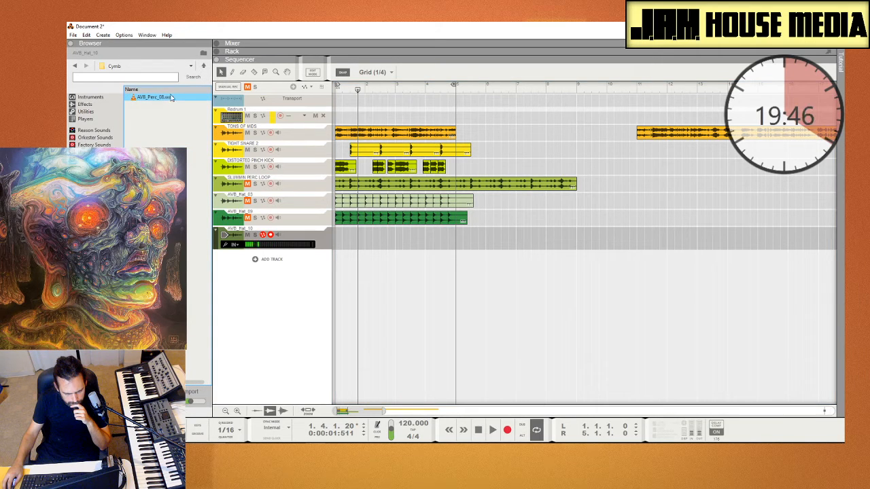
{"action": "left_click_drag", "start_coordinate": [181, 94], "coordinate": [343, 249]}
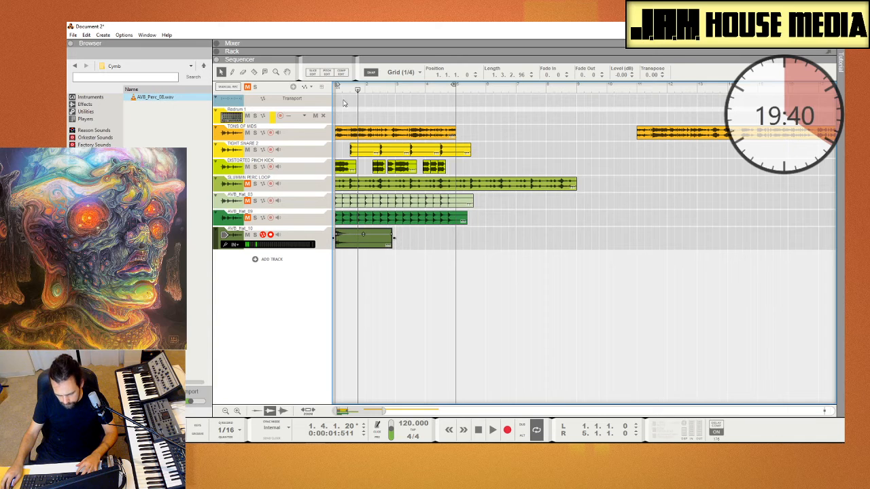
Copy the AVB_Perc_08 clip repeatedly through bar 4 and set the transpose of all its clips to 5 during playback
{"action": "key", "text": "space"}
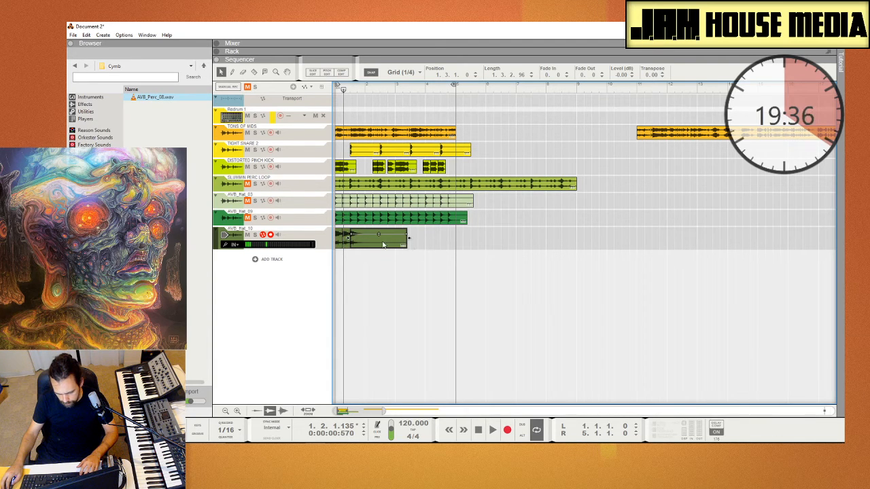
{"action": "left_click_drag", "start_coordinate": [340, 252], "coordinate": [487, 253]}
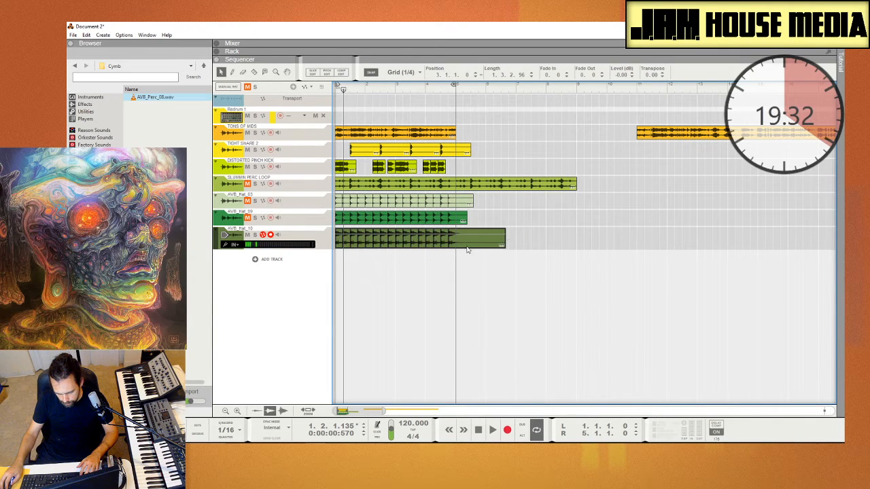
{"action": "key", "text": "space"}
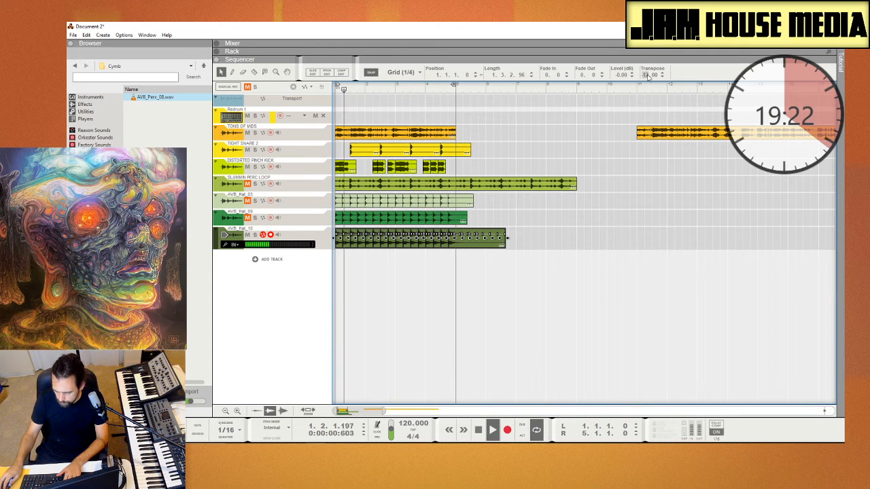
{"action": "left_click_drag", "start_coordinate": [652, 73], "coordinate": [649, 86]}
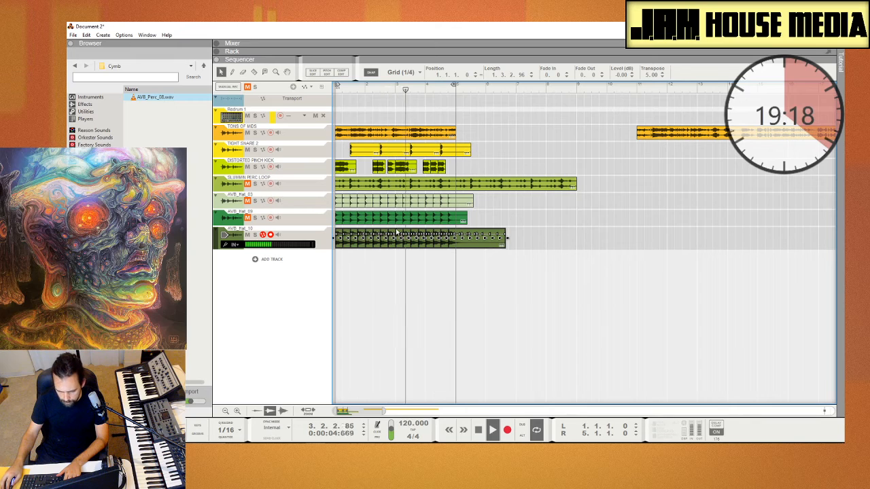
Lower the AVB_Hat_10 channel's level to about -5.87 dB in the mixer and return to the sequencer
{"action": "left_click", "coordinate": [306, 239]}
{"action": "key", "text": "F5"}
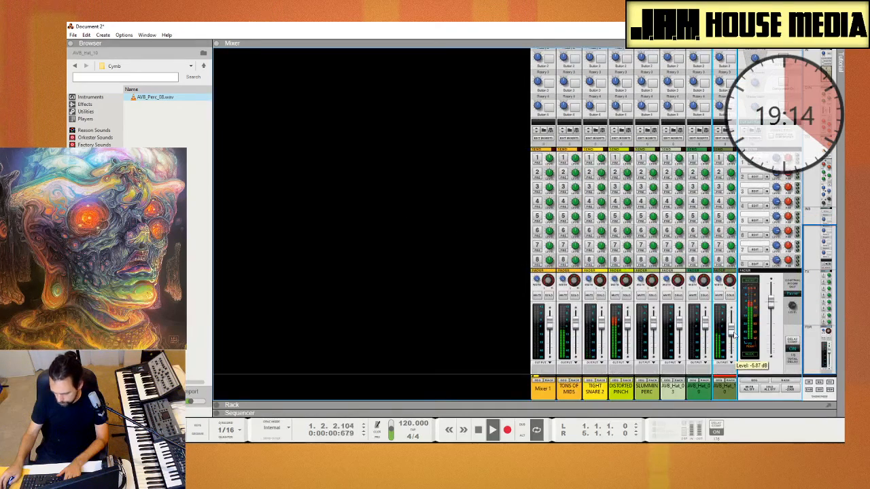
{"action": "key", "text": "F7"}
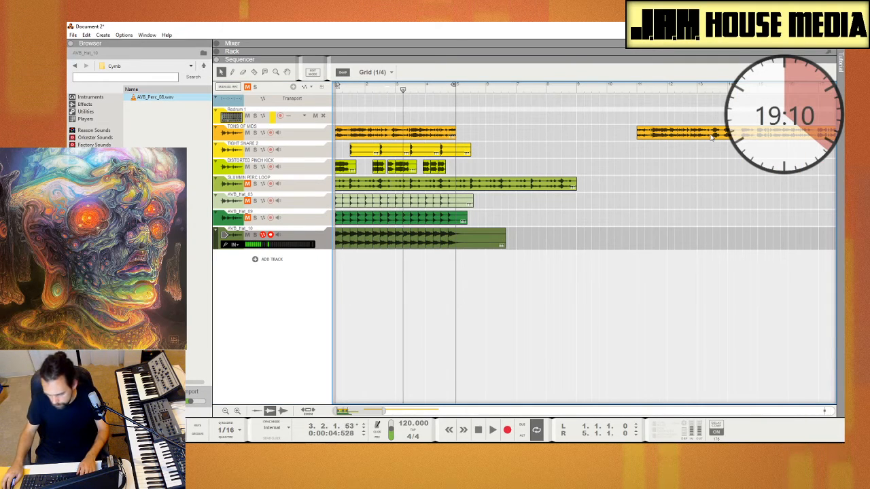
Move the long TONS OF MIDS clip to 5.1.1.0 and set the loop locators to 5.1.1.0 and 8.3.1.0
{"action": "left_click_drag", "start_coordinate": [707, 133], "coordinate": [530, 136]}
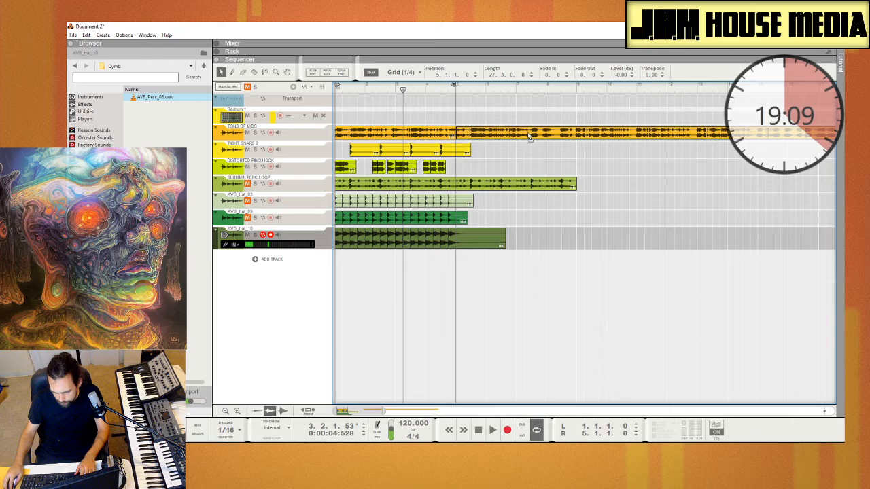
{"action": "left_click", "coordinate": [459, 91], "text": "ctrl"}
{"action": "left_click_drag", "start_coordinate": [585, 89], "coordinate": [562, 90]}
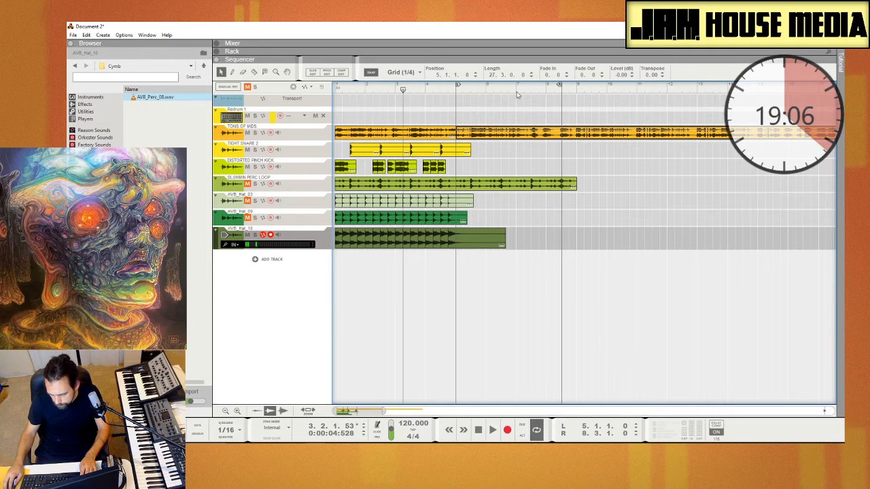
Solo the TONS OF MIDS track, play from bar 5, and extend the loop end to 9.1.1.0
{"action": "left_click", "coordinate": [459, 93]}
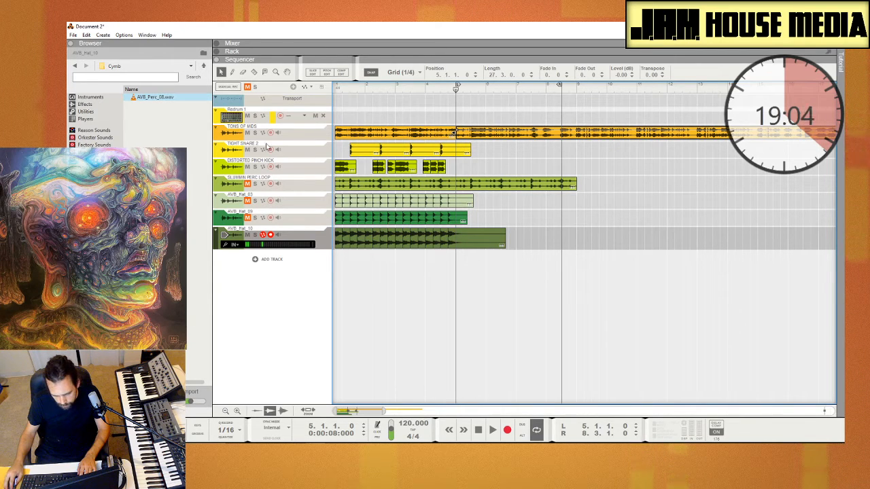
{"action": "left_click", "coordinate": [521, 160]}
{"action": "key", "text": "space"}
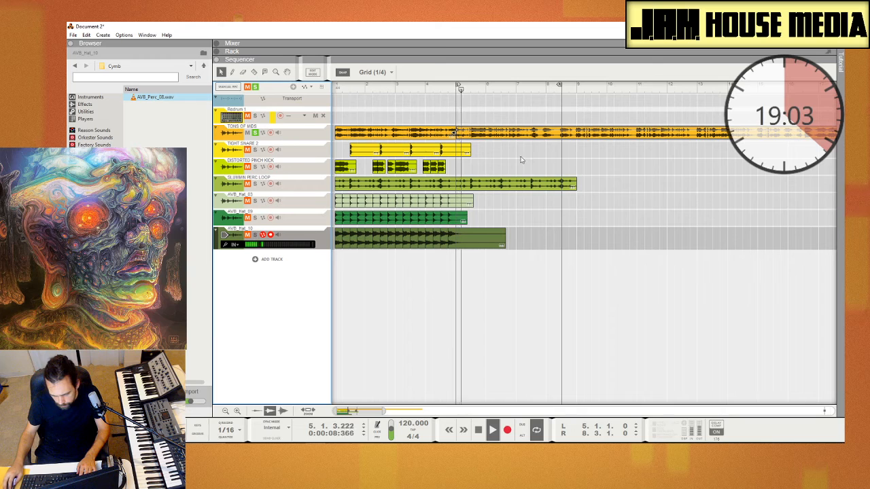
{"action": "left_click", "coordinate": [575, 89], "text": "alt"}
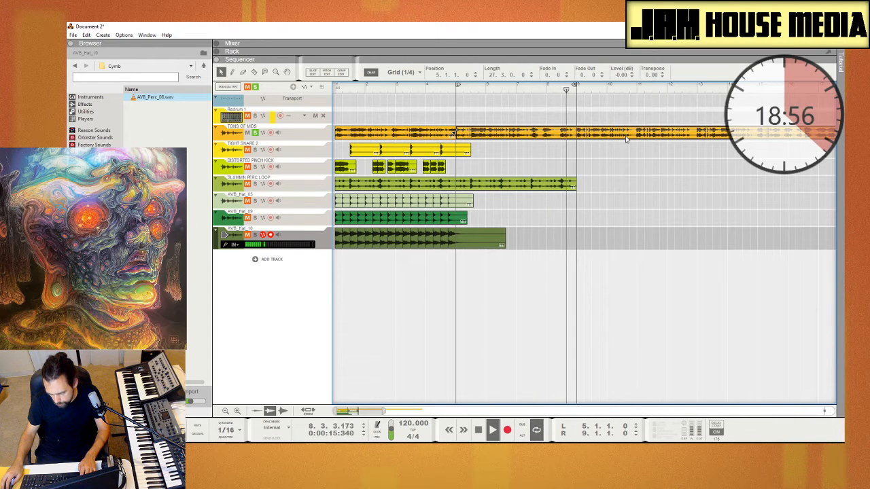
{"action": "key", "text": "space"}
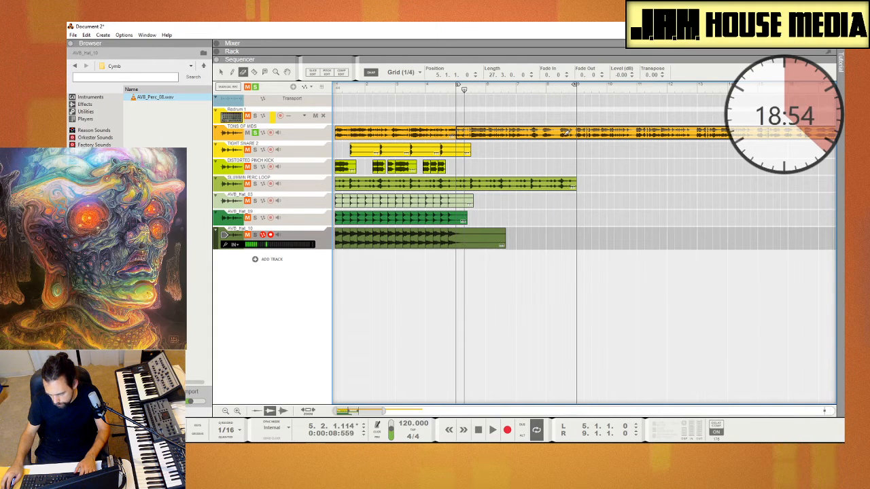
Split the long TONS OF MIDS clip at 8.2.1.0, moving the remainder to 9.4.1.0 and the first piece to 6.1.1.0
{"action": "key", "text": "r"}
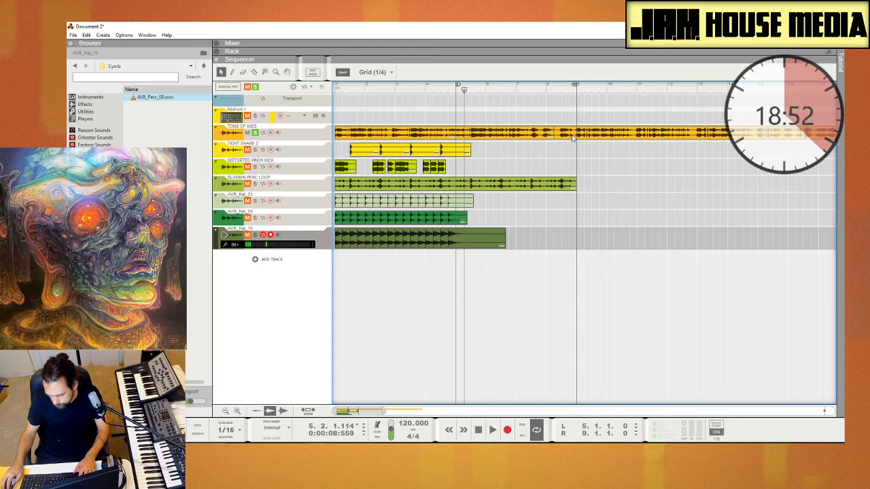
{"action": "left_click_drag", "start_coordinate": [573, 138], "coordinate": [617, 140]}
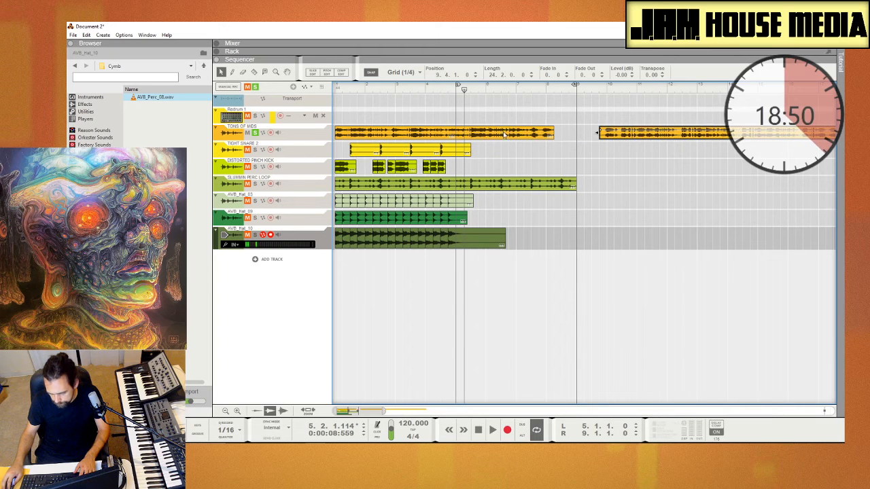
{"action": "left_click_drag", "start_coordinate": [499, 137], "coordinate": [529, 137]}
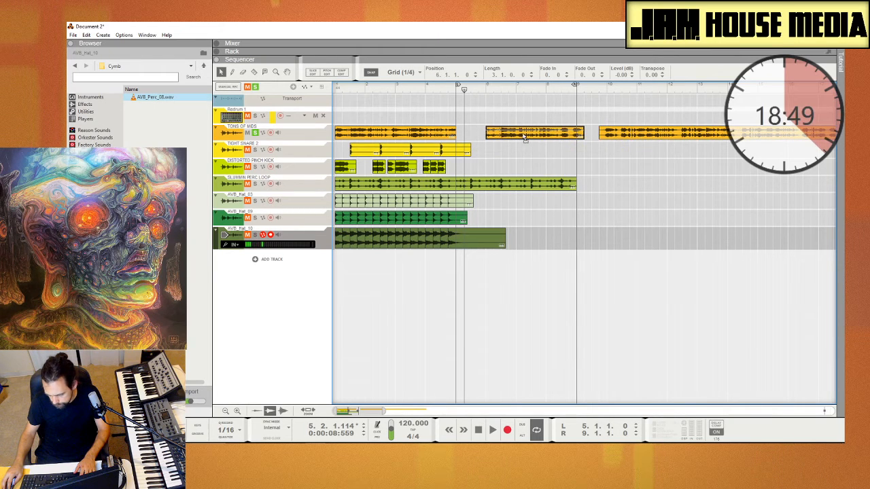
Play the remainder clip from about bar 10 and split it at 10.3.1.0
{"action": "left_click", "coordinate": [605, 92]}
{"action": "key", "text": "space"}
{"action": "key", "text": "r"}
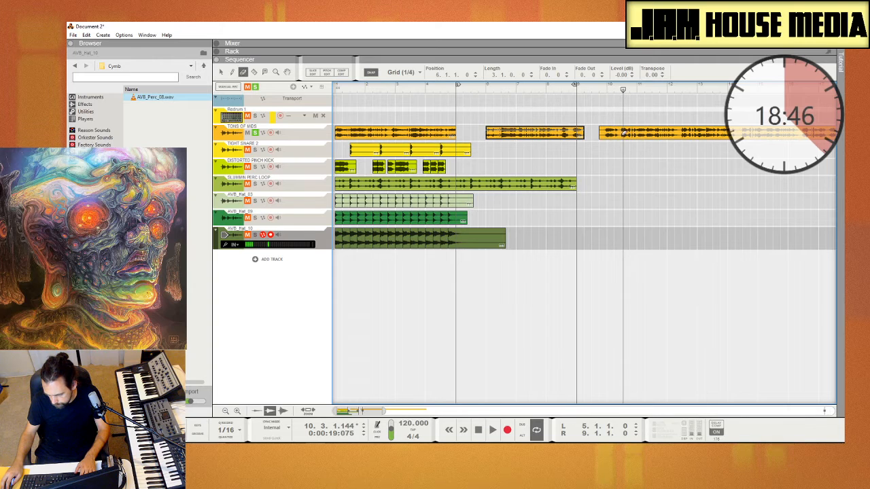
{"action": "left_click", "coordinate": [564, 134]}
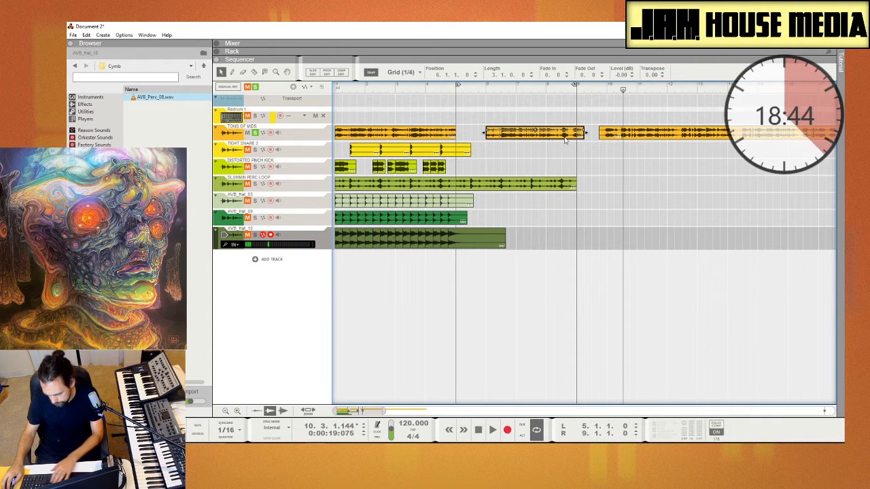
Play the recording past bar 12, move the clip at bar 6 beyond bar 10, and move the short split piece to 8.3.1.0
{"action": "left_click_drag", "start_coordinate": [671, 93], "coordinate": [688, 93]}
{"action": "key", "text": "space"}
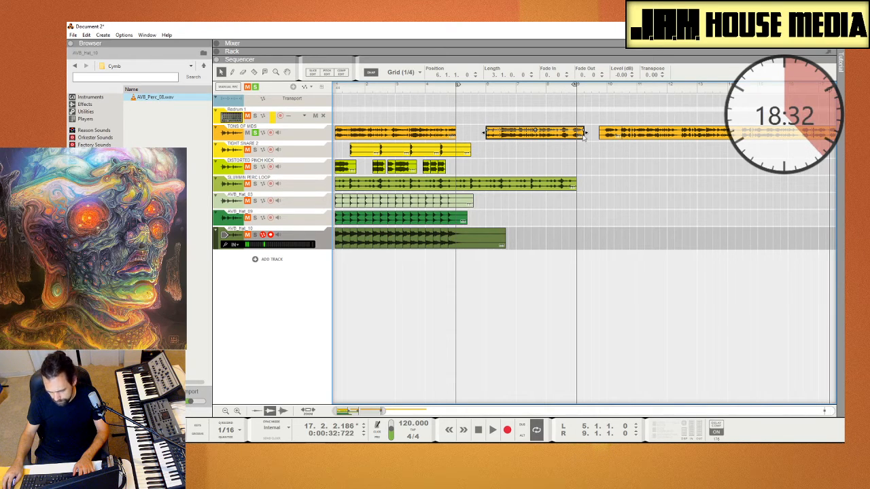
{"action": "left_click_drag", "start_coordinate": [583, 135], "coordinate": [756, 134]}
{"action": "left_click_drag", "start_coordinate": [621, 140], "coordinate": [539, 139]}
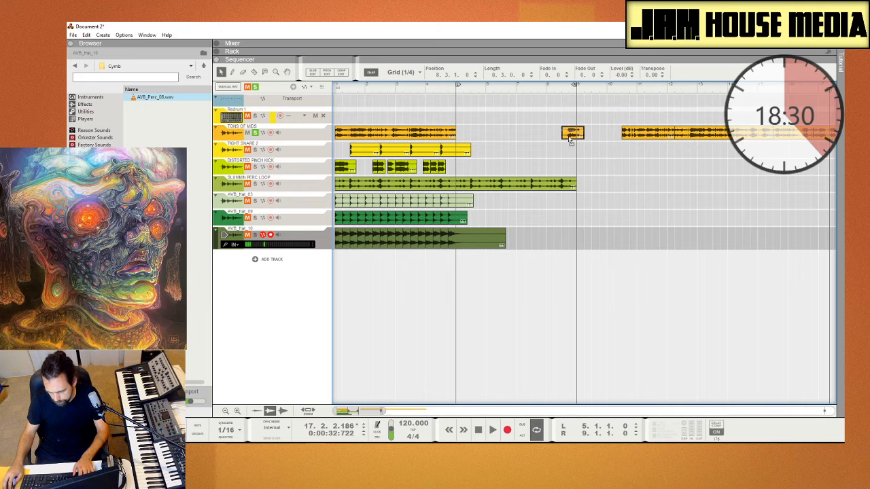
Copy the opening four-bar TONS OF MIDS clip to 5.1.1.0 and place the short clip over its end at 8.3.1.0
{"action": "left_click_drag", "start_coordinate": [395, 134], "coordinate": [514, 140]}
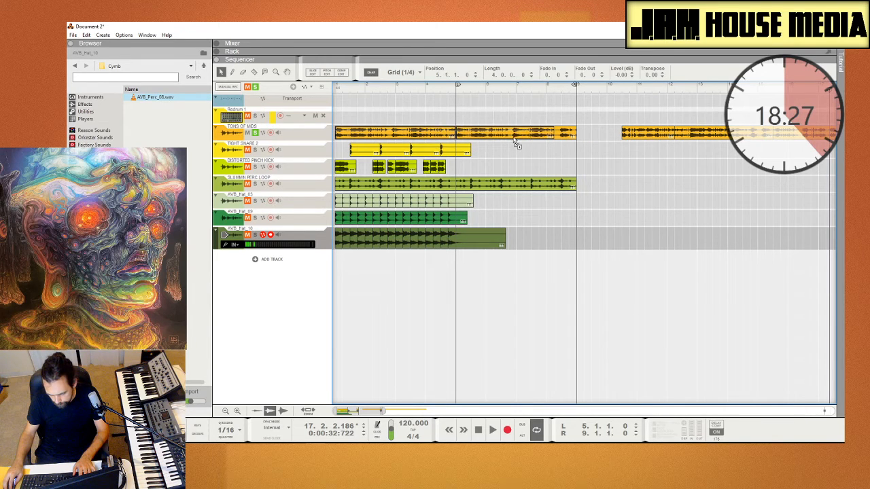
{"action": "left_click", "coordinate": [554, 144]}
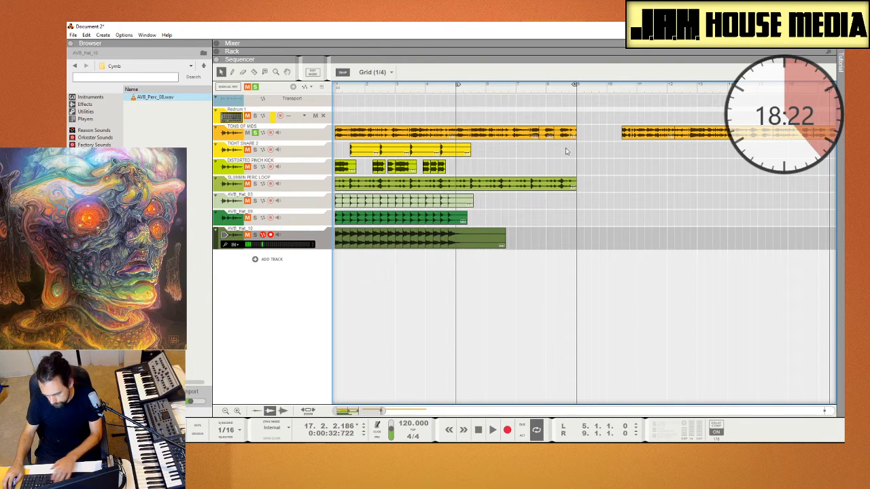
{"action": "left_click_drag", "start_coordinate": [568, 136], "coordinate": [575, 145]}
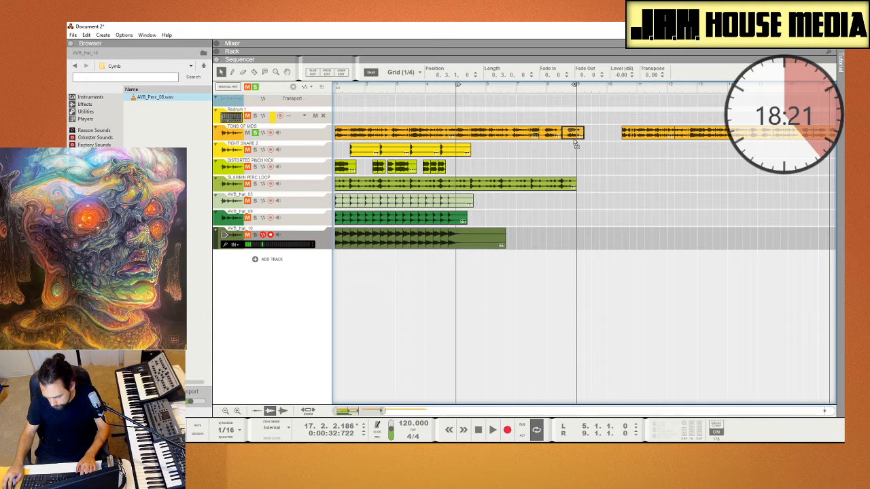
Play the transition from about bar 8 and reposition the short TONS OF MIDS clip at 8.3.1.0
{"action": "left_click", "coordinate": [541, 91]}
{"action": "key", "text": "space"}
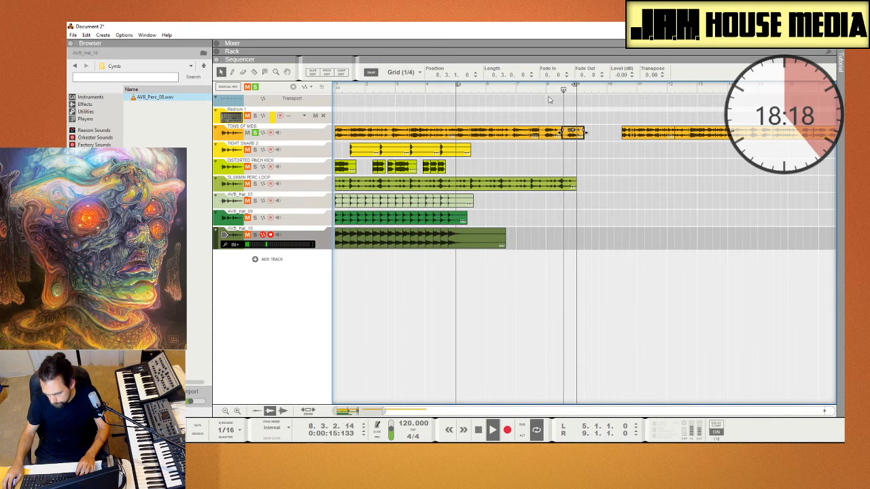
{"action": "key", "text": "space"}
{"action": "left_click", "coordinate": [592, 153]}
{"action": "left_click_drag", "start_coordinate": [550, 136], "coordinate": [571, 142]}
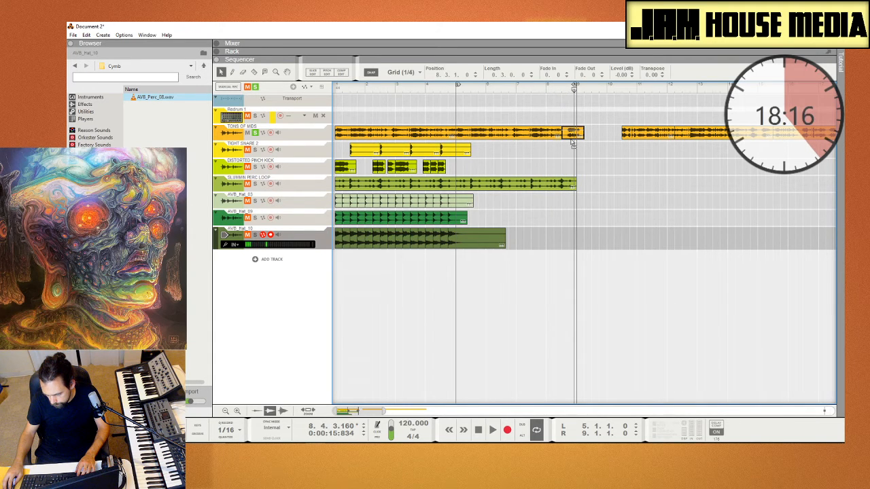
Trim the start of the short TONS OF MIDS clip in bar 8 to a length of 0.2.1.120 and play the result
{"action": "left_click_drag", "start_coordinate": [369, 411], "coordinate": [339, 368]}
{"action": "left_click_drag", "start_coordinate": [373, 89], "coordinate": [324, 99]}
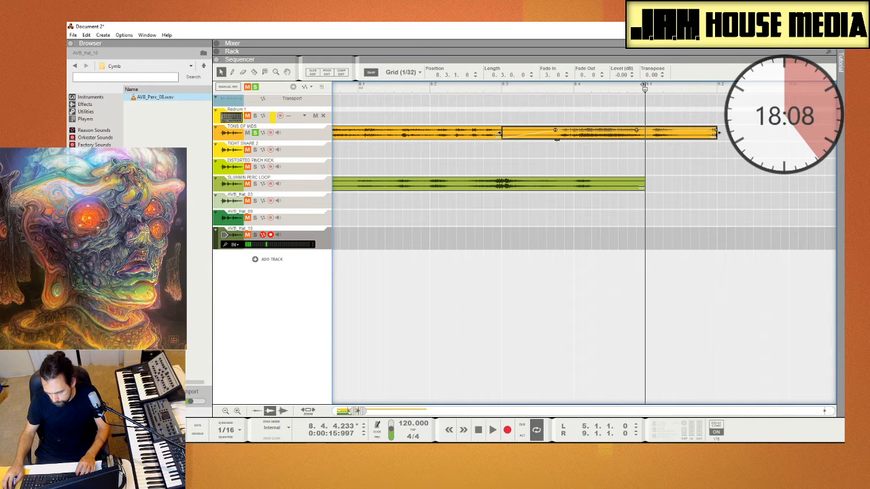
{"action": "left_click", "coordinate": [514, 138]}
{"action": "key", "text": "Delete"}
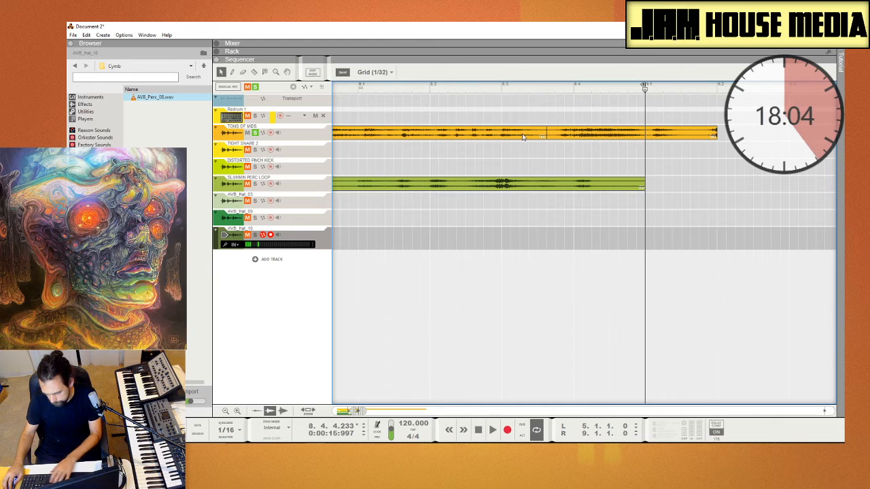
{"action": "key", "text": "space"}
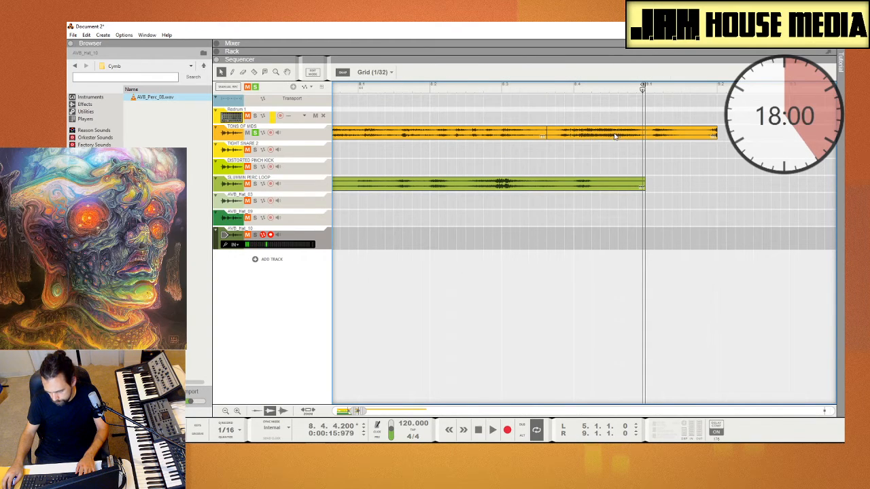
Move the trimmed TONS OF MIDS clip to 8.3.1.120 and play the transition, including from 8.1.4.0
{"action": "left_click_drag", "start_coordinate": [615, 136], "coordinate": [568, 136]}
{"action": "left_click", "coordinate": [479, 88]}
{"action": "key", "text": "space"}
{"action": "key", "text": "space"}
{"action": "left_click", "coordinate": [409, 91]}
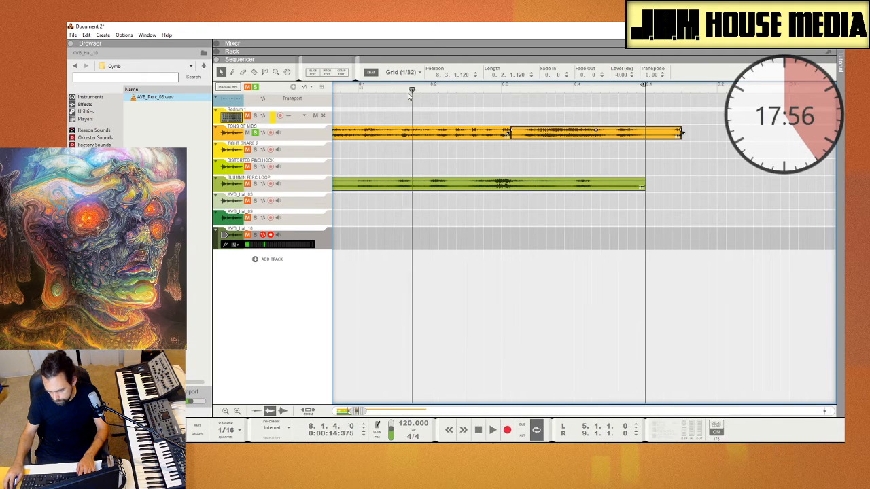
{"action": "key", "text": "space"}
{"action": "key", "text": "space"}
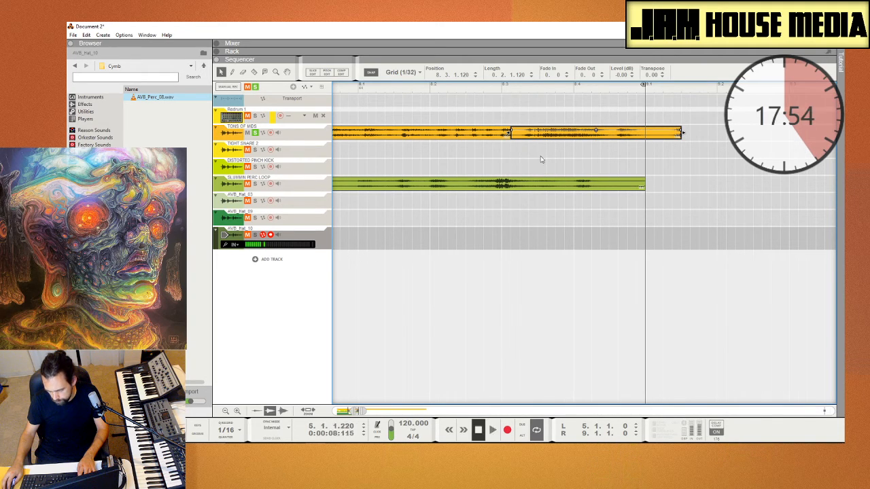
Clear all track solos and play the full mix through the transition in bar 8
{"action": "key", "text": "KP_4"}
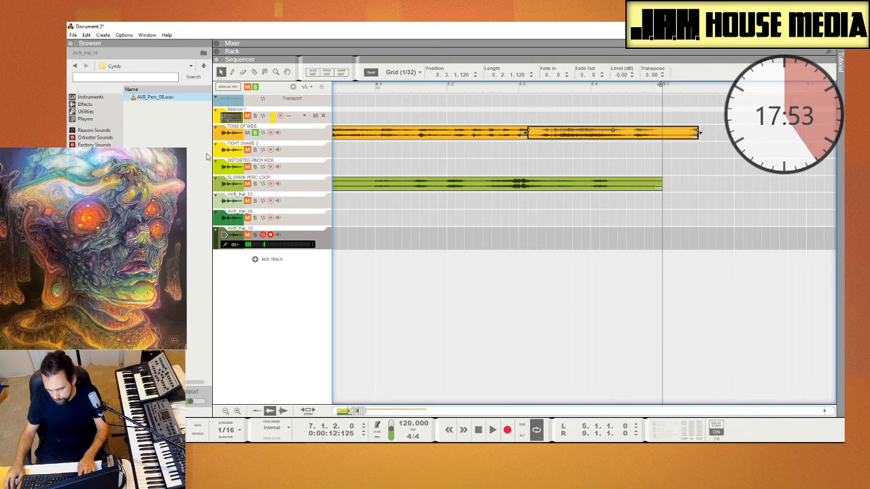
{"action": "left_click", "coordinate": [255, 87]}
{"action": "key", "text": "space"}
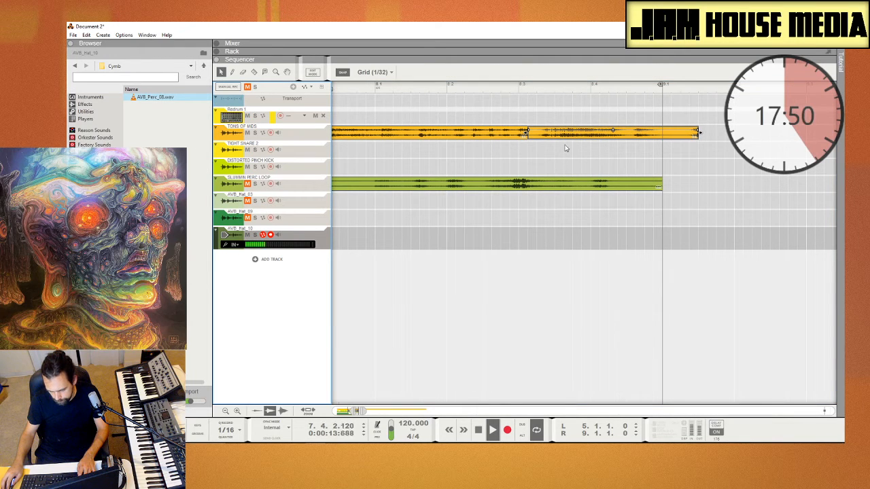
{"action": "key", "text": "space"}
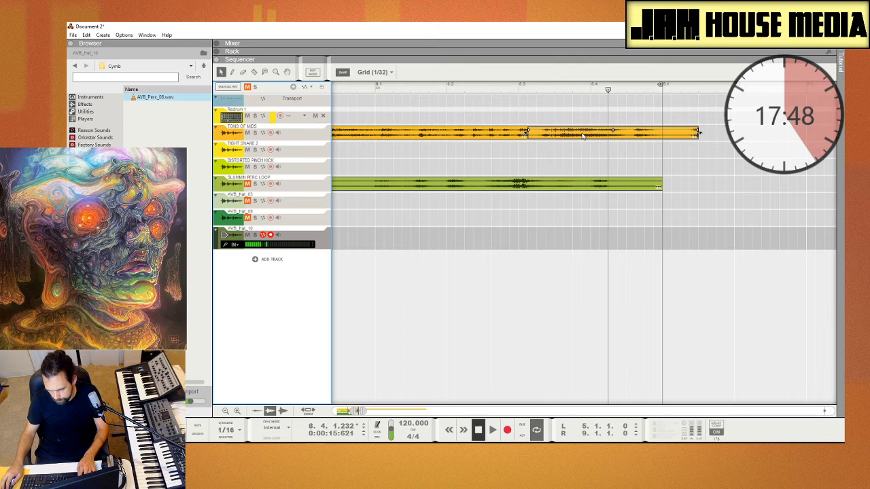
Move the short TONS OF MIDS clip to 8.2.4.0, trim its length to 0.2.0.120, and trim the underlying four-bar clip to the same end
{"action": "left_click_drag", "start_coordinate": [582, 136], "coordinate": [555, 136]}
{"action": "key", "text": "space"}
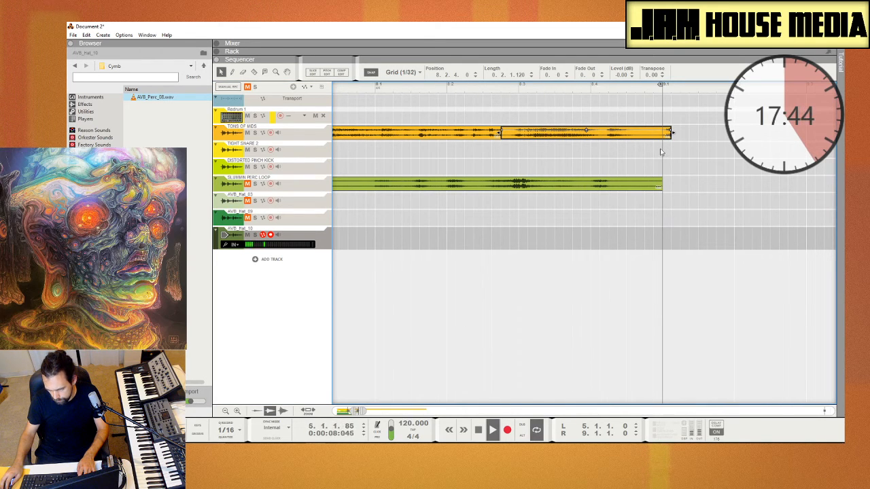
{"action": "left_click_drag", "start_coordinate": [675, 136], "coordinate": [665, 136]}
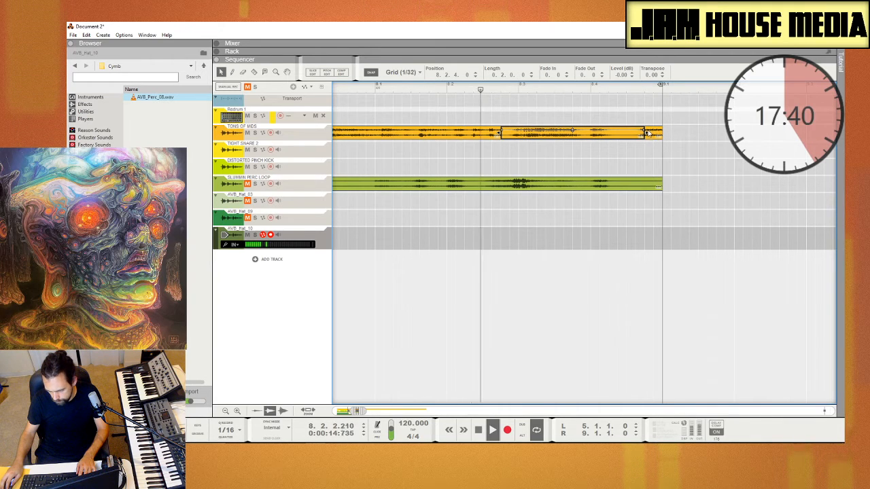
{"action": "left_click_drag", "start_coordinate": [662, 134], "coordinate": [680, 133]}
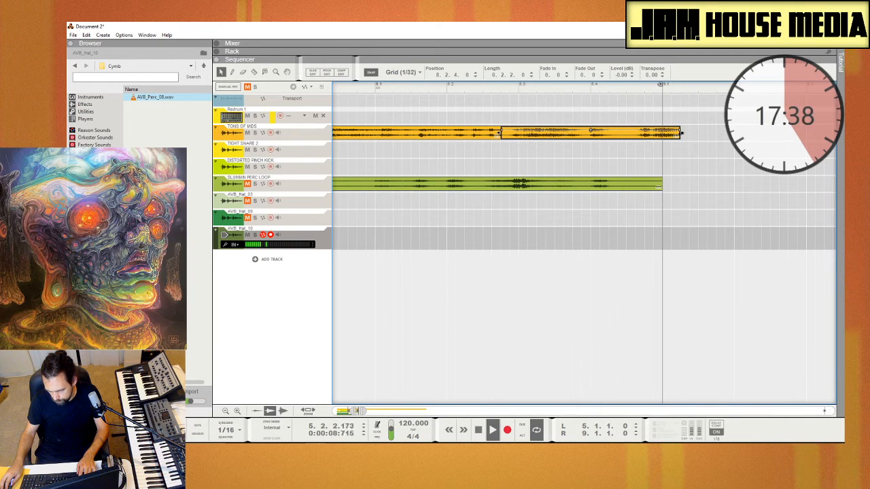
{"action": "left_click_drag", "start_coordinate": [683, 134], "coordinate": [647, 135]}
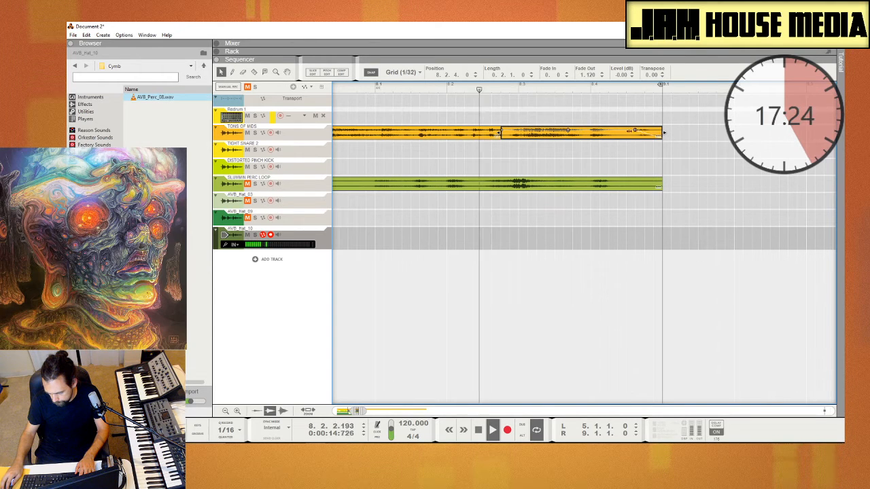
{"action": "left_click_drag", "start_coordinate": [660, 132], "coordinate": [625, 135]}
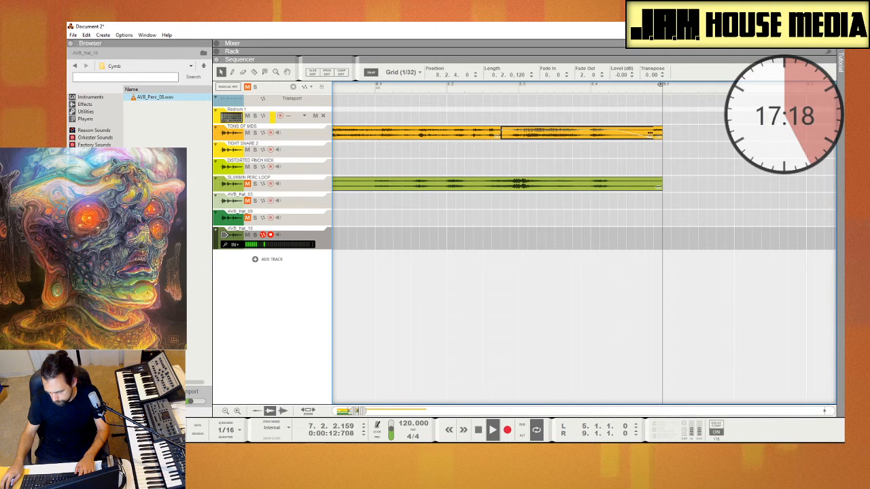
{"action": "key", "text": "ctrl+z"}
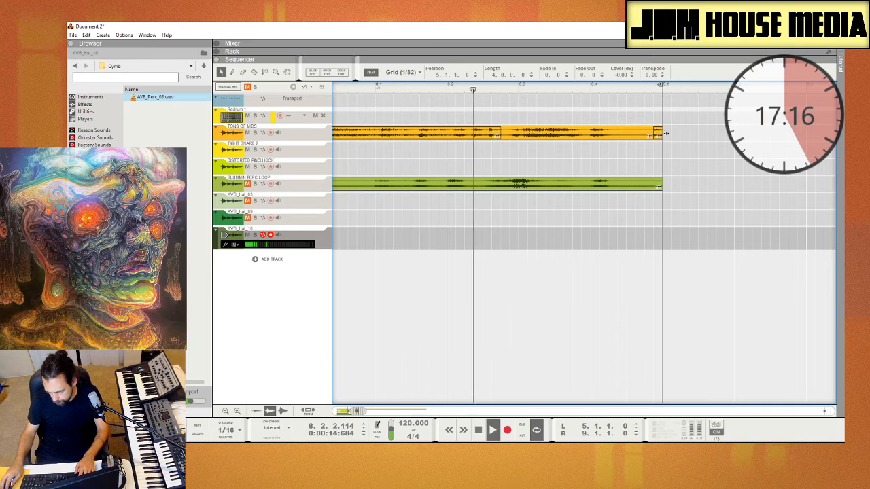
{"action": "left_click_drag", "start_coordinate": [663, 132], "coordinate": [653, 133]}
{"action": "left_click", "coordinate": [692, 141]}
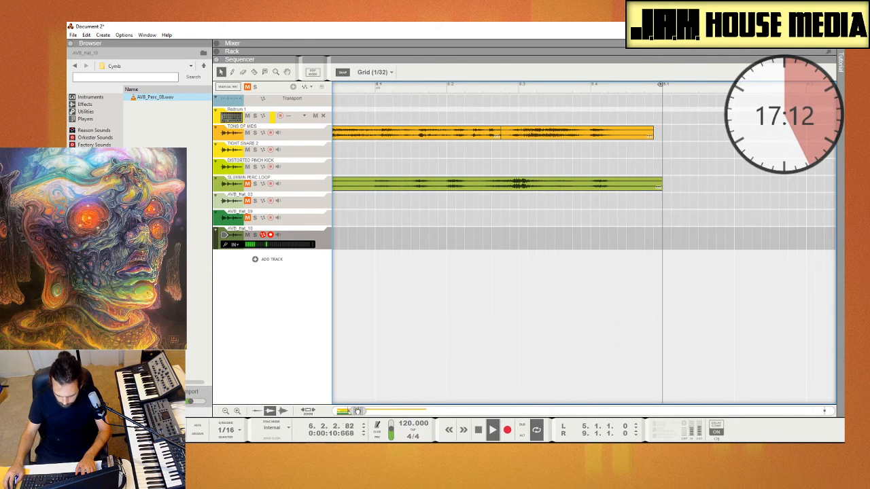
Extend the loop start back to 1.1.1.0 and copy the snare, kick and hat clips four bars later, starting at bar 5
{"action": "left_click_drag", "start_coordinate": [358, 411], "coordinate": [327, 272]}
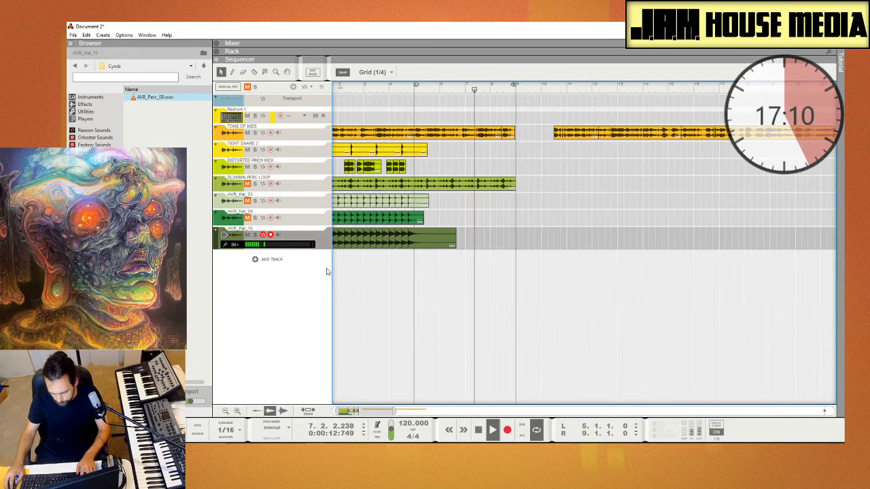
{"action": "left_click_drag", "start_coordinate": [416, 85], "coordinate": [175, 106]}
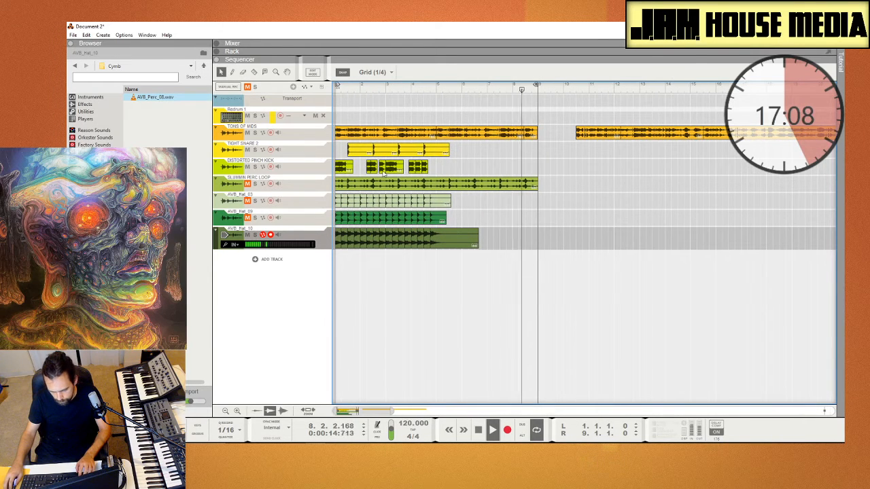
{"action": "left_click_drag", "start_coordinate": [467, 151], "coordinate": [309, 169]}
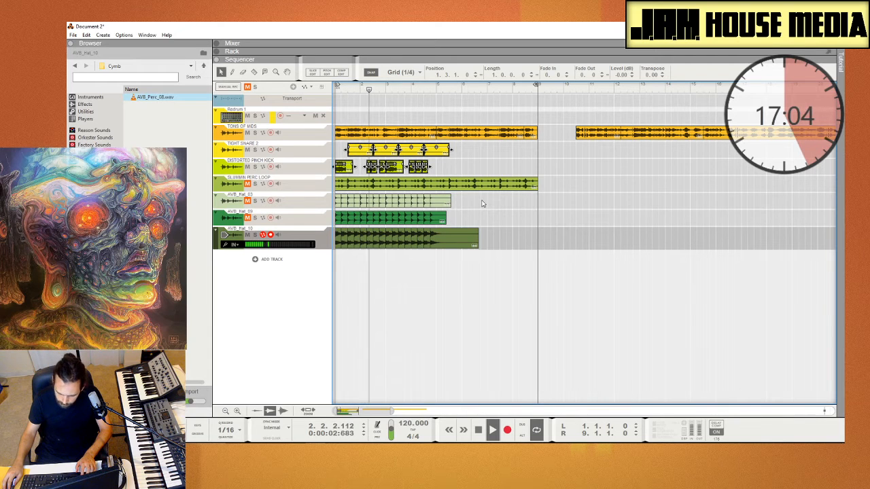
{"action": "left_click_drag", "start_coordinate": [480, 195], "coordinate": [346, 253]}
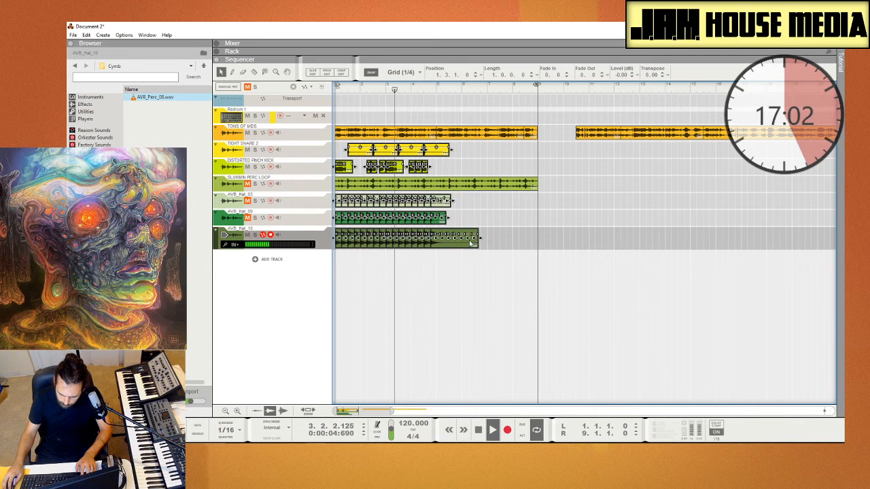
{"action": "left_click_drag", "start_coordinate": [472, 241], "coordinate": [565, 239]}
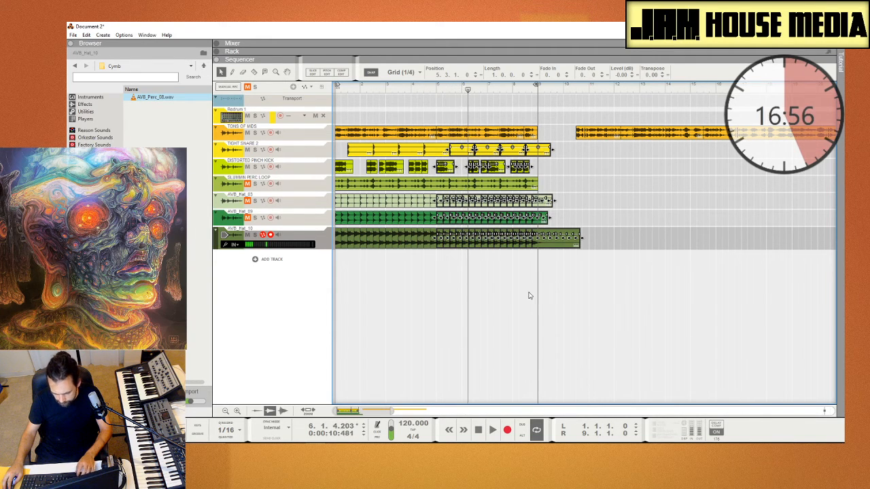
{"action": "left_click", "coordinate": [503, 297]}
Delete the DISTORTED PINCH KICK clip at the start of bar 5 and play the arrangement
{"action": "left_click_drag", "start_coordinate": [367, 411], "coordinate": [349, 409]}
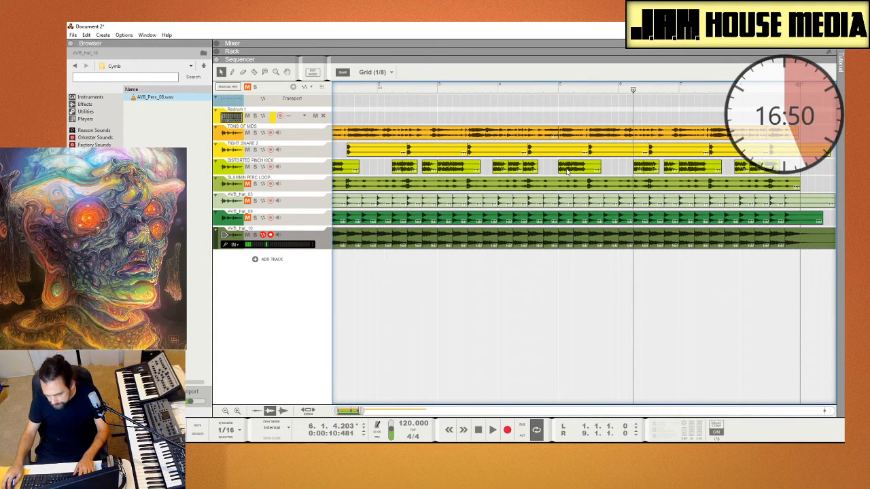
{"action": "left_click", "coordinate": [568, 170]}
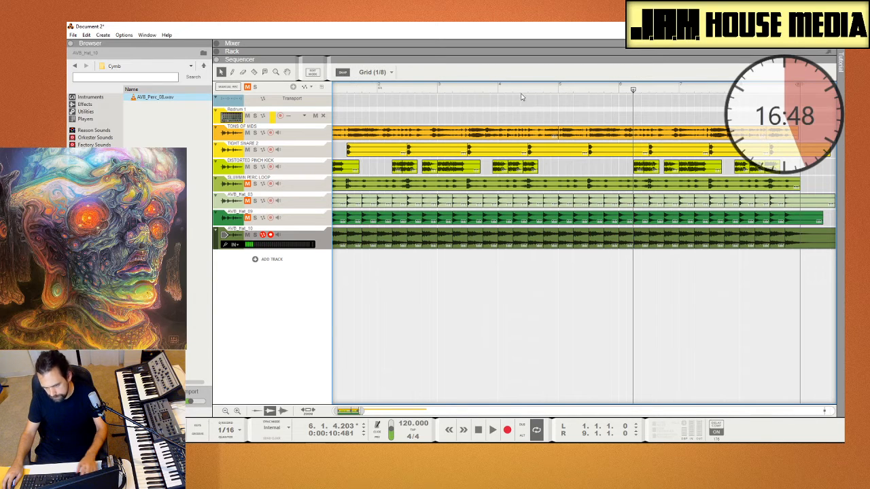
{"action": "left_click_drag", "start_coordinate": [514, 87], "coordinate": [327, 90]}
{"action": "key", "text": "space"}
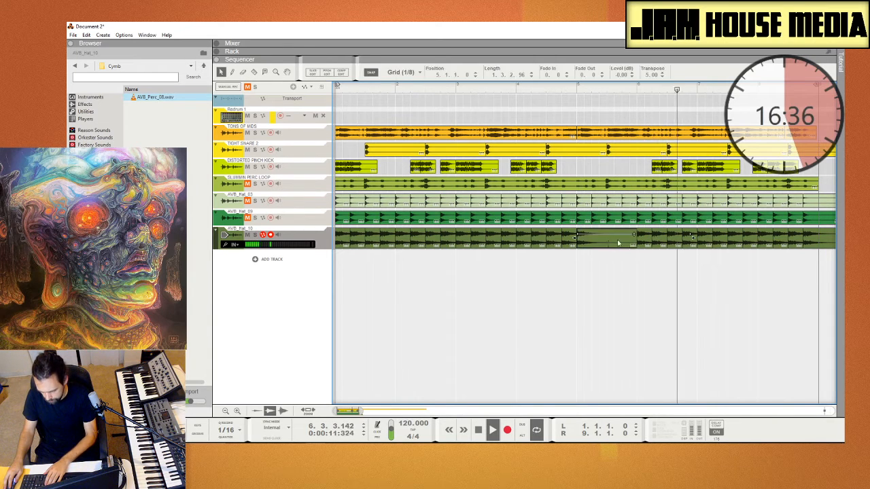
Remove the AVB_Hat_10 hits at the start of bar 5 and play the transition from bar 4
{"action": "left_click_drag", "start_coordinate": [638, 242], "coordinate": [626, 246]}
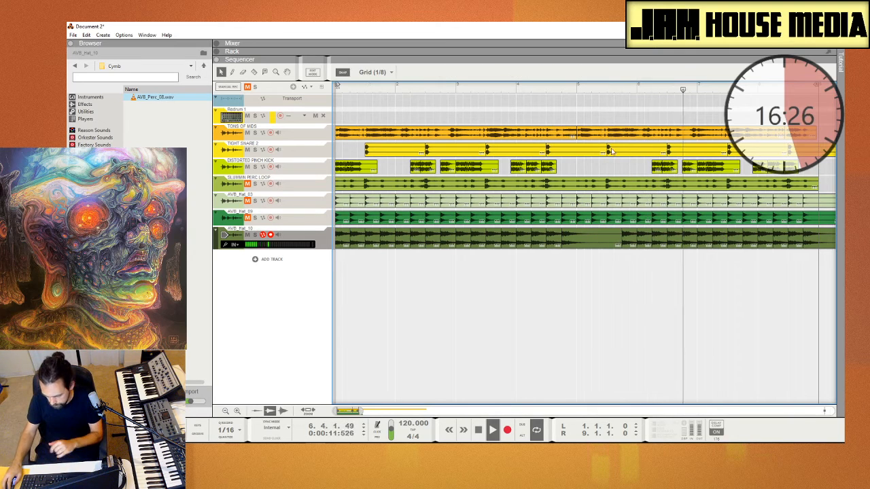
{"action": "left_click", "coordinate": [539, 93]}
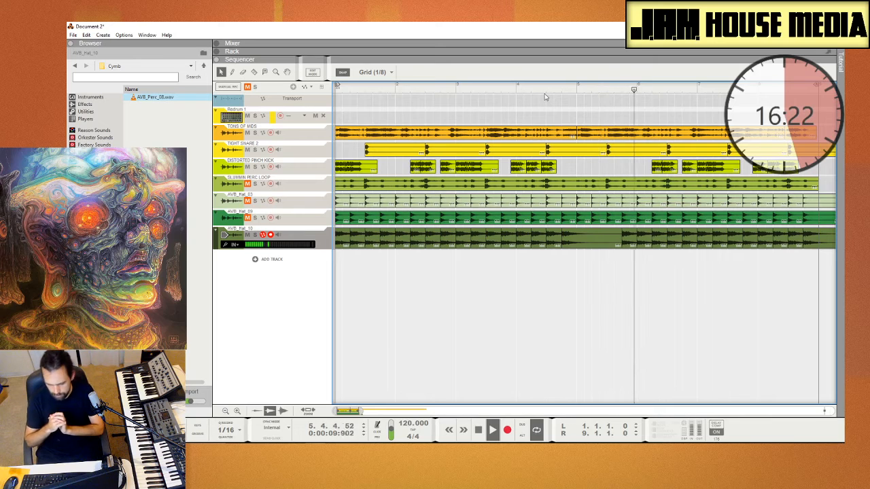
{"action": "key", "text": "space"}
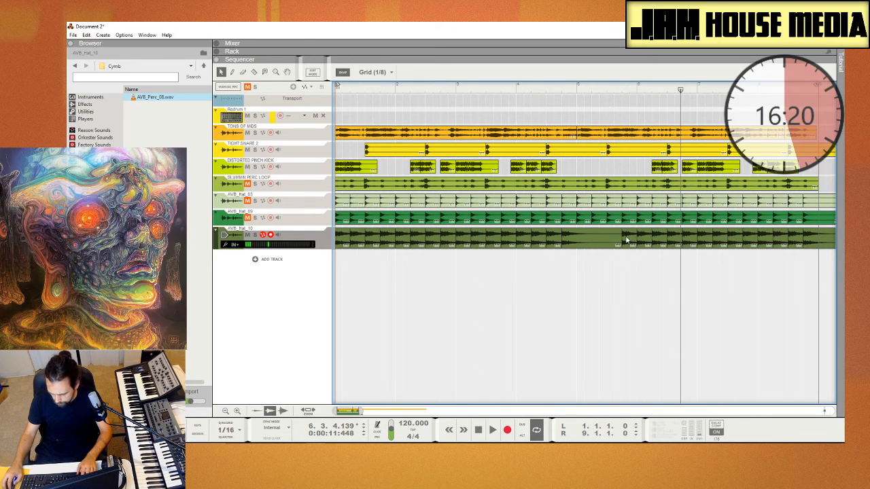
Try extending the start of the AVB_Hat_10 clip back to 5.2.1.0 and play the transition into bar 5
{"action": "left_click", "coordinate": [616, 244]}
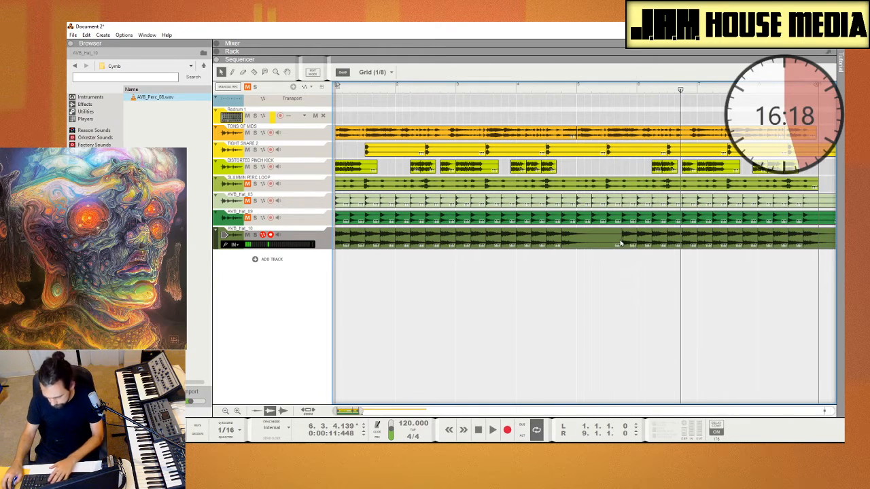
{"action": "left_click_drag", "start_coordinate": [618, 243], "coordinate": [625, 245]}
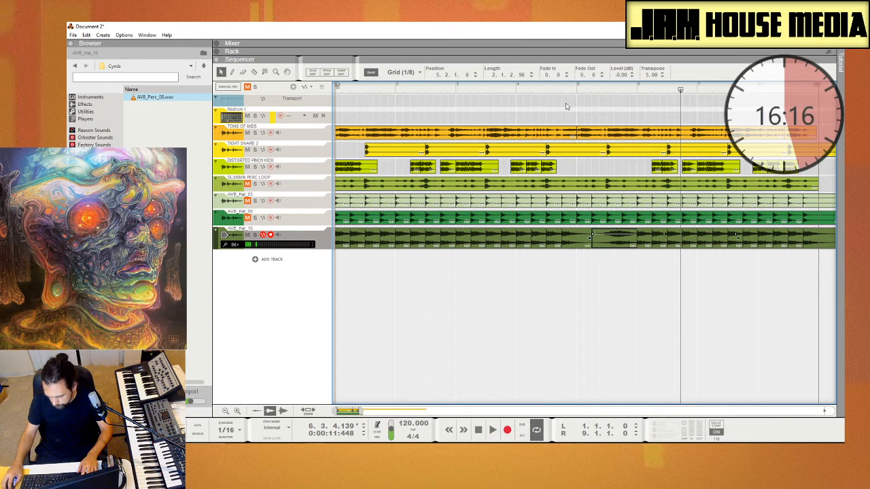
{"action": "left_click_drag", "start_coordinate": [556, 86], "coordinate": [546, 86]}
{"action": "key", "text": "space"}
{"action": "left_click", "coordinate": [639, 279]}
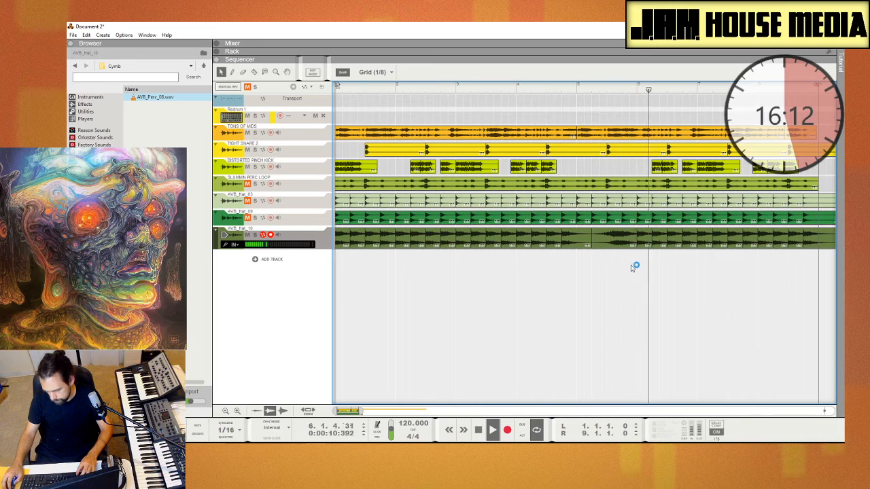
{"action": "key", "text": "space"}
Reverse the AVB_Hat_10 clip at 5.2.3.0 and place it at 5.1.3.0 with a length of 0.3.0.96
{"action": "left_click", "coordinate": [617, 244]}
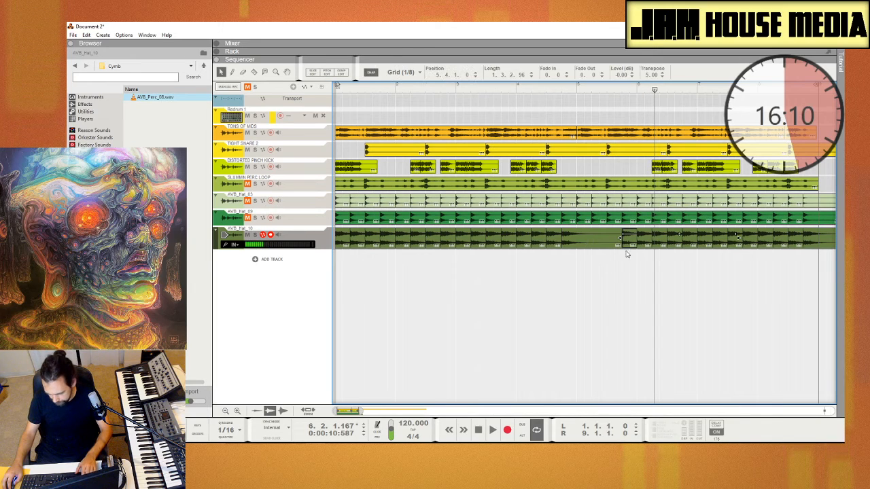
{"action": "right_click", "coordinate": [606, 240]}
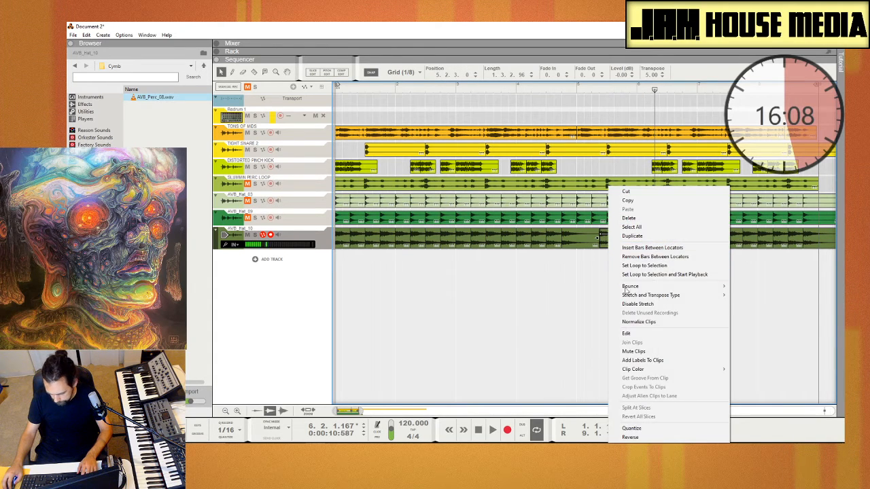
{"action": "left_click", "coordinate": [649, 437]}
{"action": "left_click_drag", "start_coordinate": [609, 240], "coordinate": [591, 247]}
{"action": "left_click", "coordinate": [581, 92]}
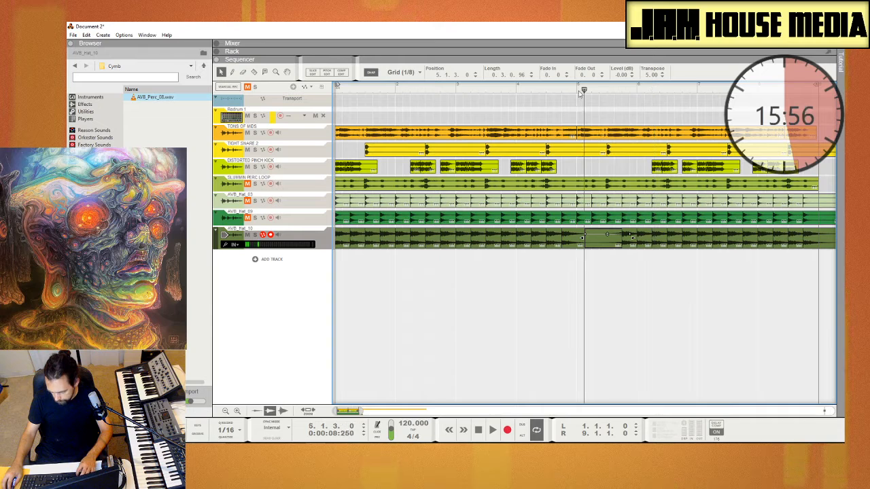
Trim the start of the reversed AVB_Hat_10 clip to 5.2.3.0, length 0.2.0.96, and play the transition
{"action": "key", "text": "space"}
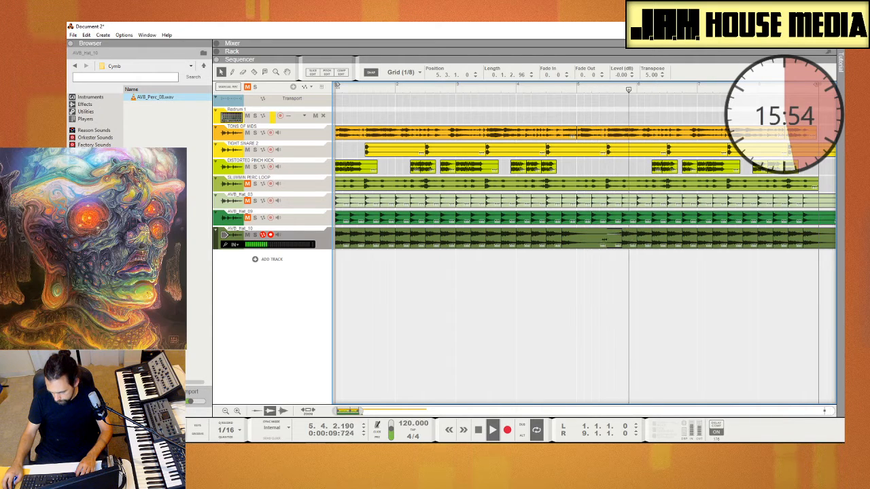
{"action": "left_click_drag", "start_coordinate": [604, 240], "coordinate": [598, 238]}
{"action": "left_click", "coordinate": [533, 91]}
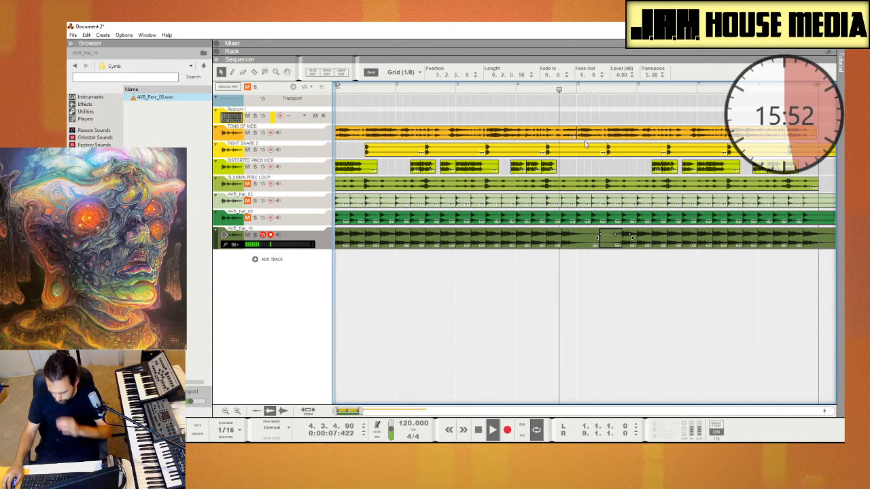
{"action": "left_click", "coordinate": [639, 306]}
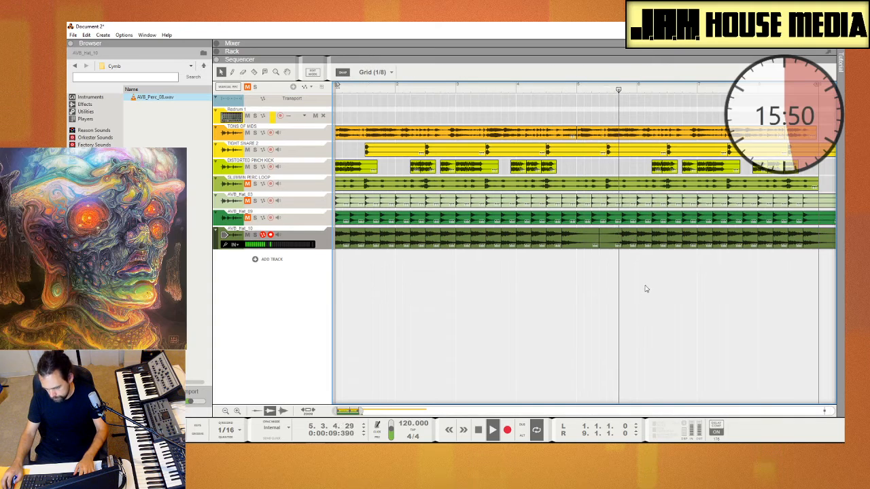
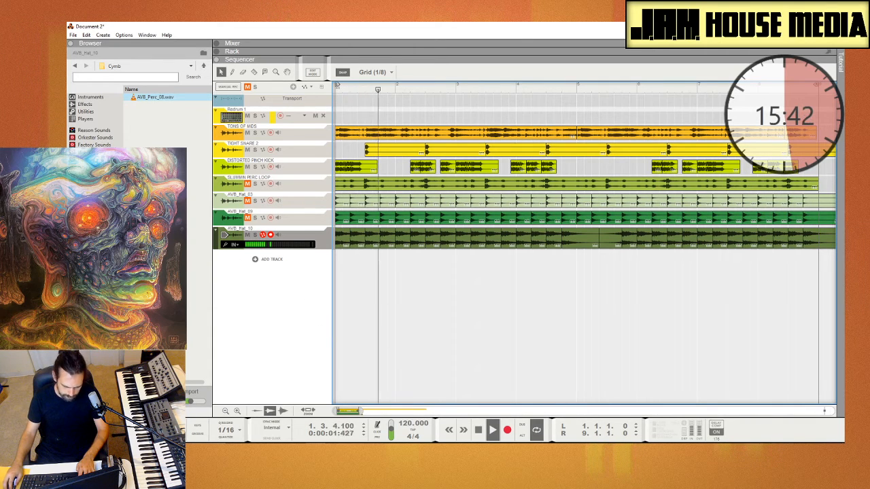
{"action": "key", "text": "space"}
Browse the Widd Samples packs, from WIDDLER SUMMER SAMPLE PACK to the FX folder of Widdlers Winter Pack 2019
{"action": "left_click", "coordinate": [96, 204]}
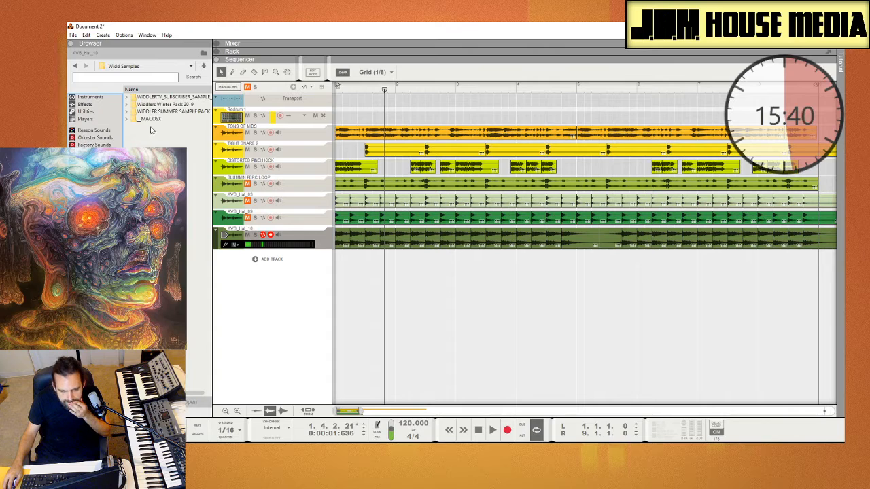
{"action": "left_click", "coordinate": [192, 111]}
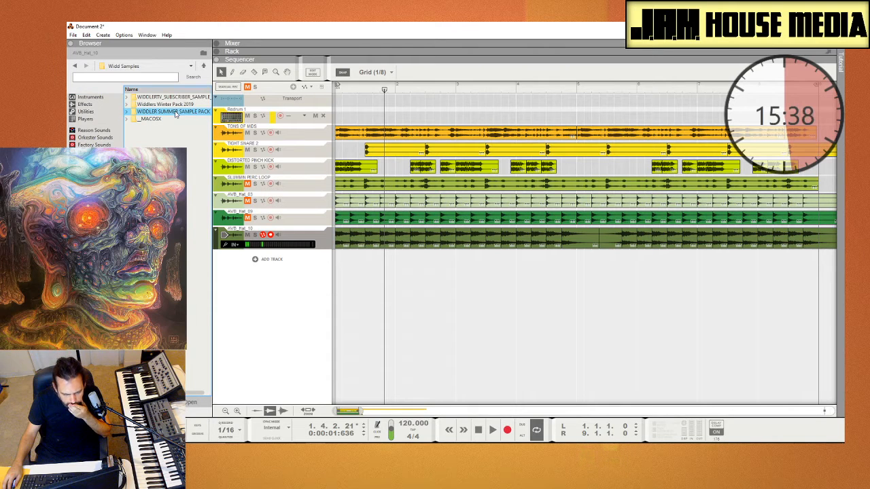
{"action": "double_click", "coordinate": [175, 112]}
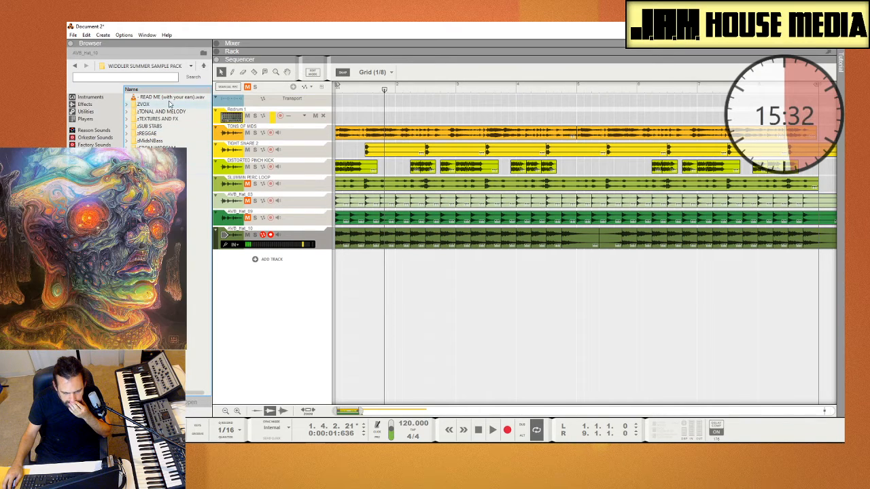
{"action": "left_click", "coordinate": [203, 66]}
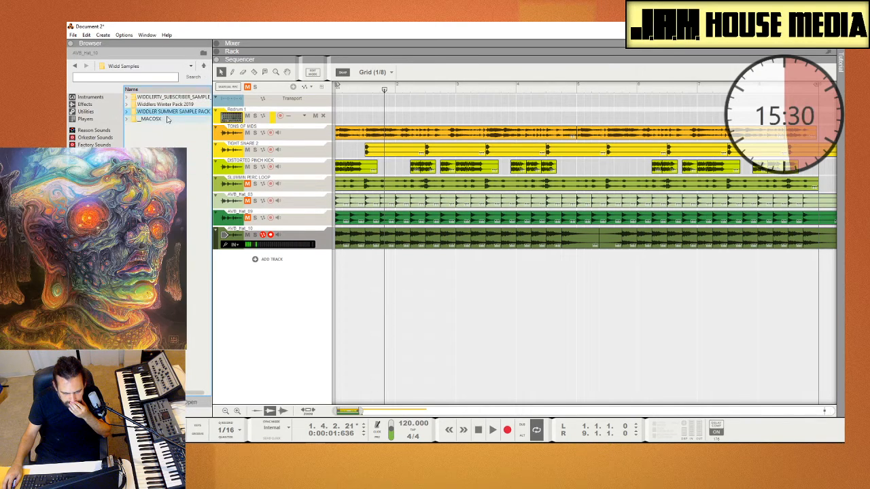
{"action": "double_click", "coordinate": [174, 105]}
{"action": "scroll", "coordinate": [170, 123], "scroll_direction": "down", "scroll_amount": 5}
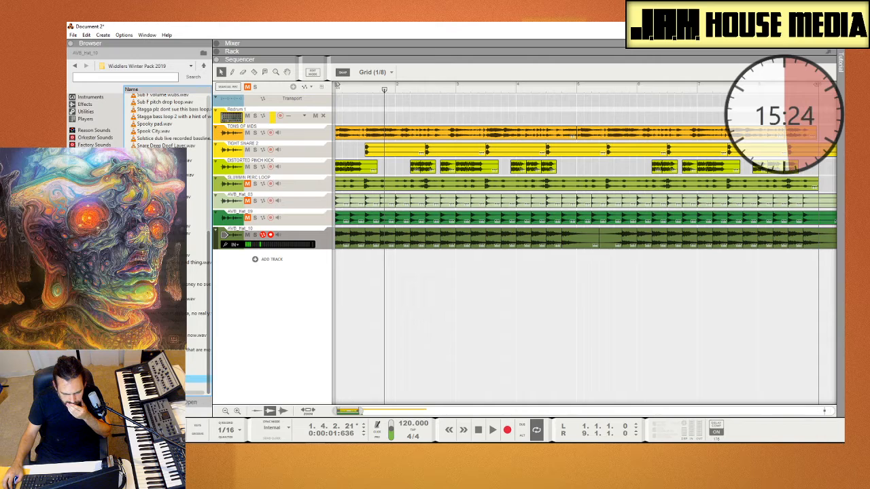
{"action": "double_click", "coordinate": [163, 380]}
{"action": "scroll", "coordinate": [163, 306], "scroll_direction": "down", "scroll_amount": 5}
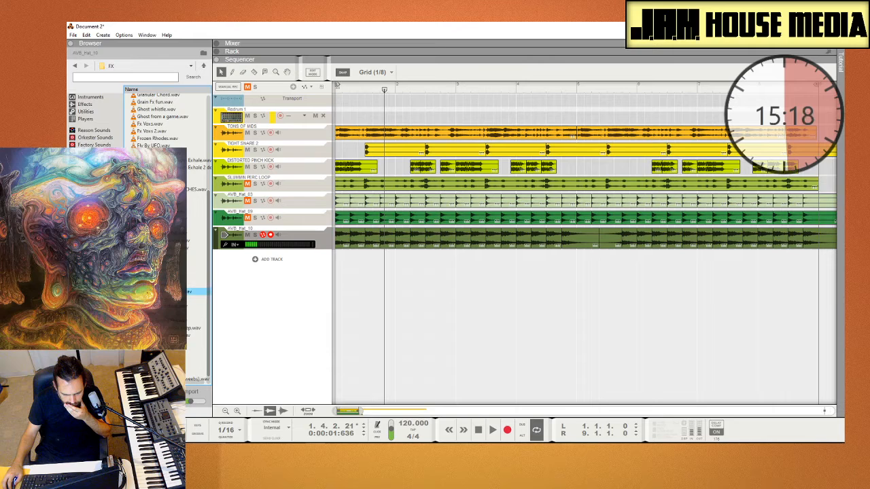
Look through the loose samples in Widdlers Winter Pack 2019, including Wind Long.wav, for a suitable texture
{"action": "left_click", "coordinate": [205, 67]}
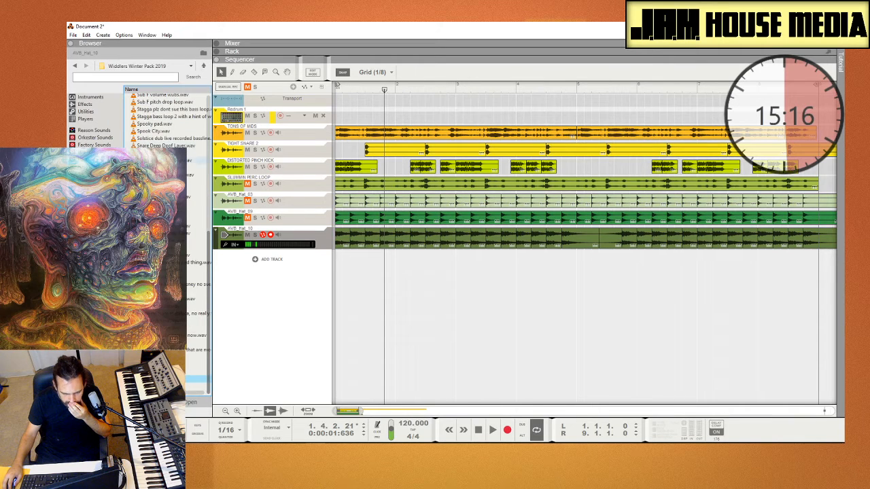
{"action": "left_click", "coordinate": [164, 160]}
{"action": "scroll", "coordinate": [164, 160], "scroll_direction": "down", "scroll_amount": 5}
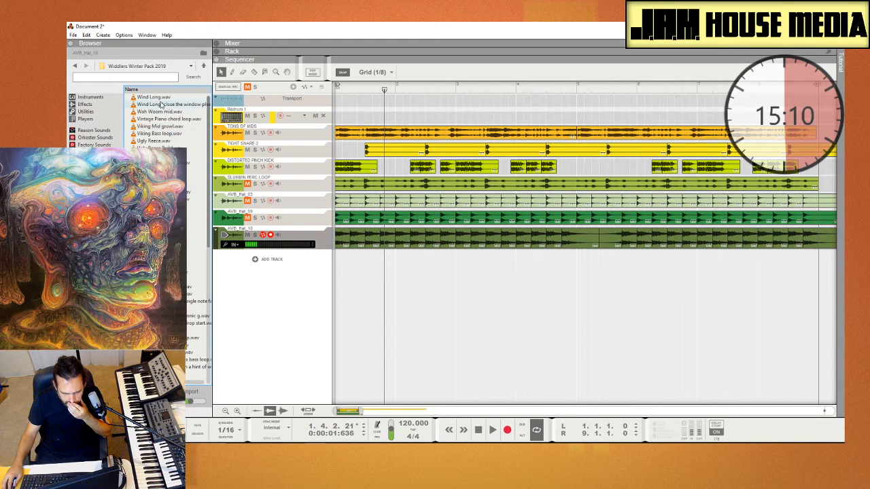
{"action": "left_click", "coordinate": [161, 98]}
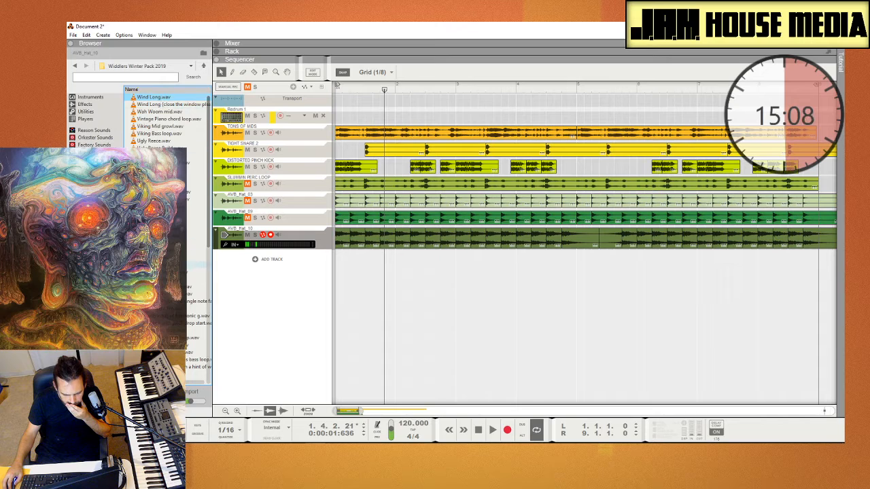
{"action": "scroll", "coordinate": [163, 119], "scroll_direction": "up", "scroll_amount": 10}
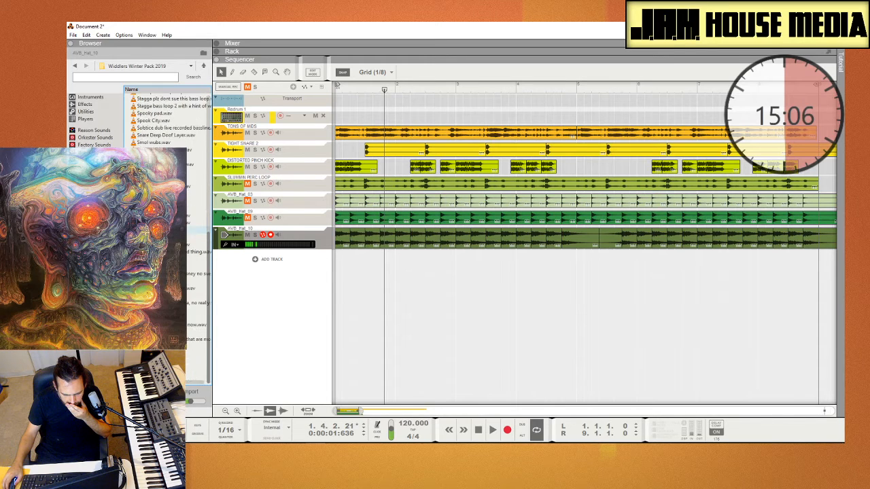
{"action": "scroll", "coordinate": [163, 119], "scroll_direction": "down", "scroll_amount": 10}
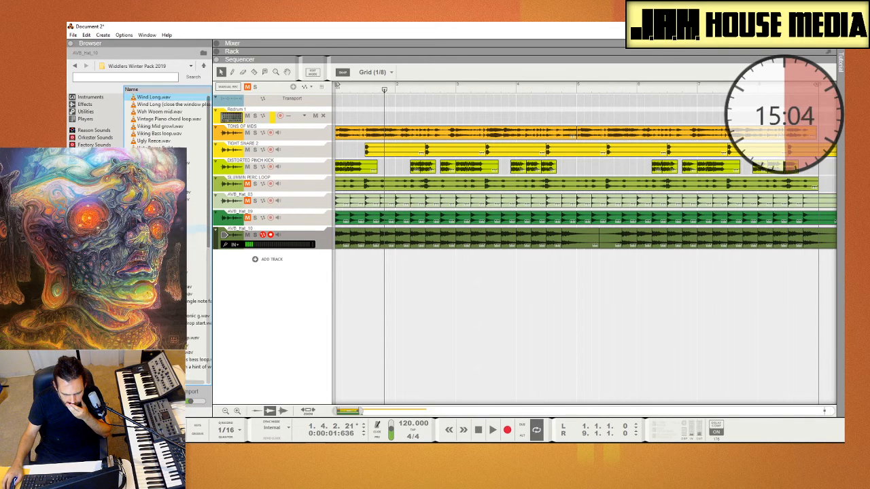
{"action": "scroll", "coordinate": [163, 119], "scroll_direction": "up", "scroll_amount": 10}
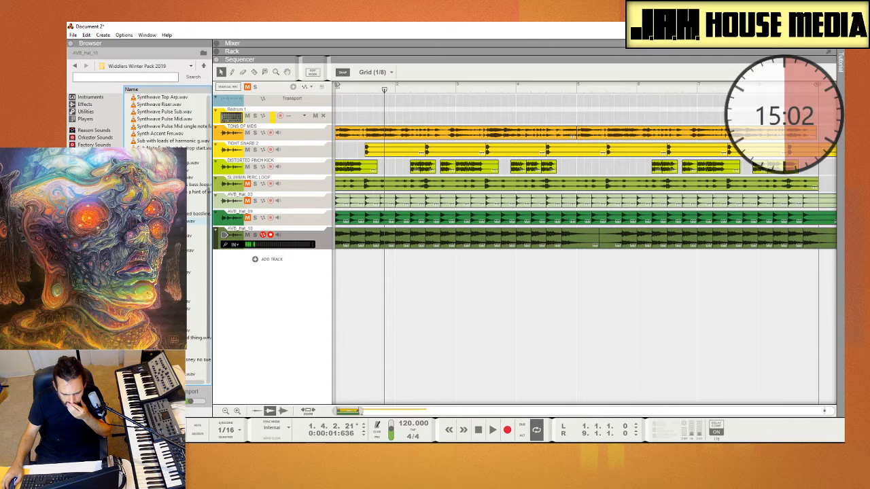
{"action": "scroll", "coordinate": [163, 119], "scroll_direction": "down", "scroll_amount": 10}
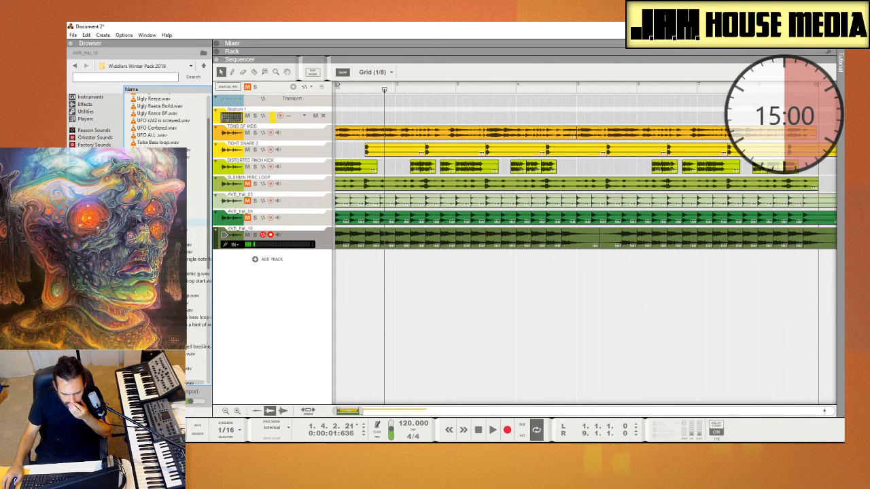
{"action": "scroll", "coordinate": [166, 114], "scroll_direction": "up", "scroll_amount": 10}
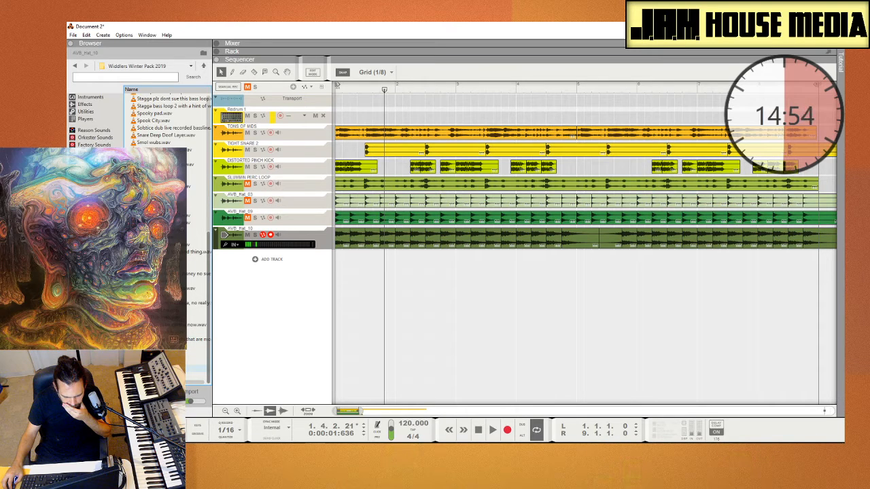
Reverse the name sorting of the sample packs and look through the subscriber pack's TEXTURE_AND_FOLEY folder
{"action": "left_click", "coordinate": [203, 65]}
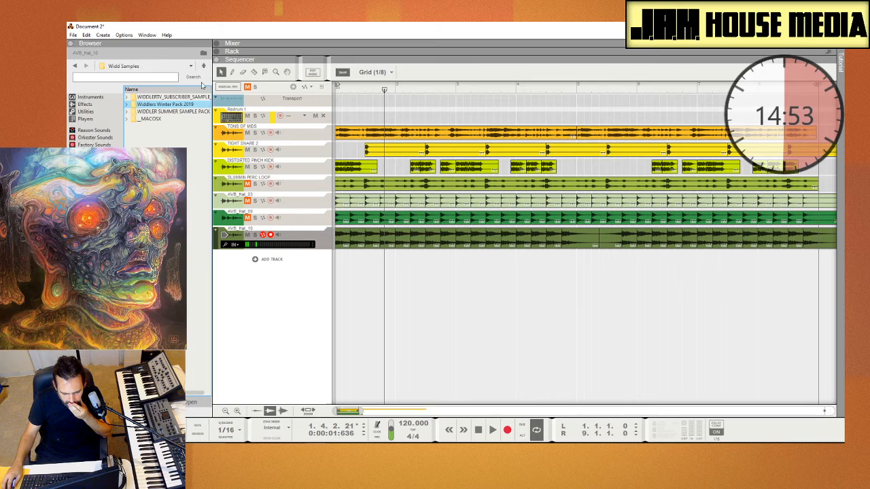
{"action": "double_click", "coordinate": [182, 112]}
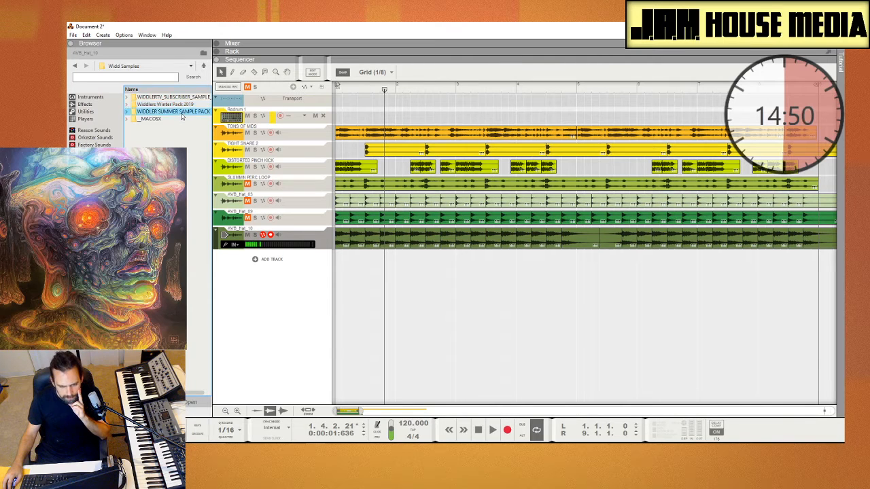
{"action": "left_click", "coordinate": [203, 65]}
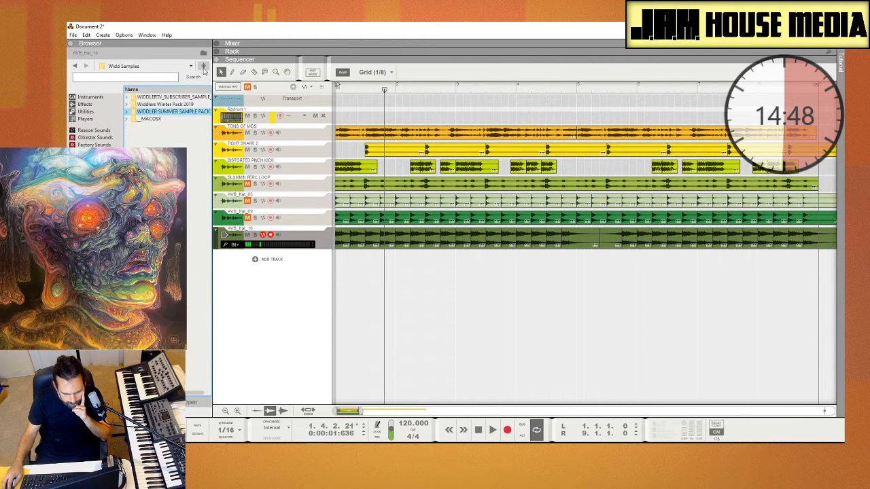
{"action": "left_click", "coordinate": [187, 90]}
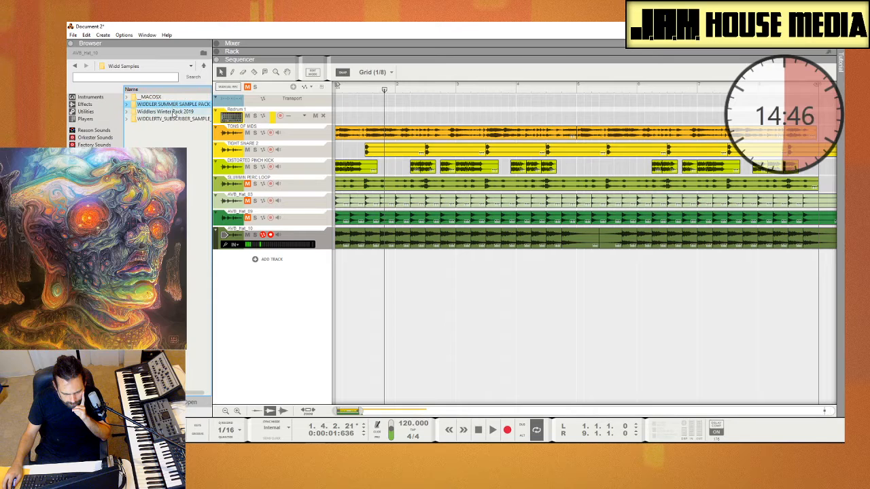
{"action": "double_click", "coordinate": [174, 120]}
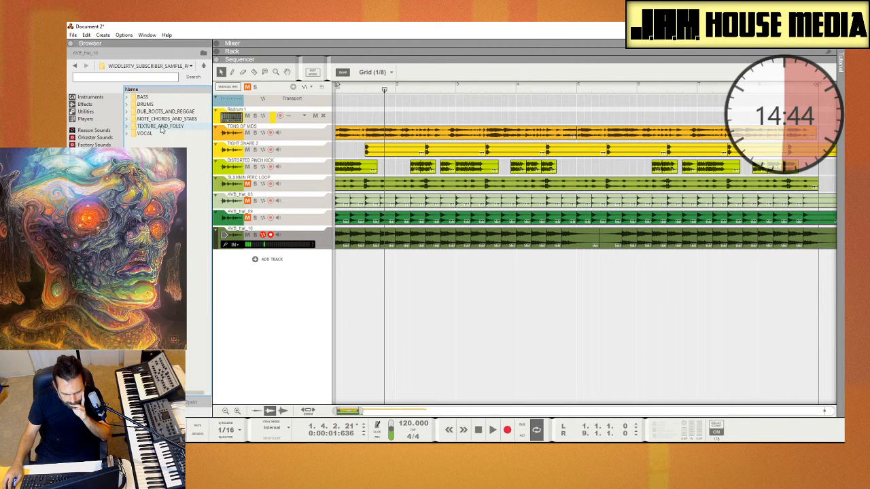
{"action": "double_click", "coordinate": [163, 129]}
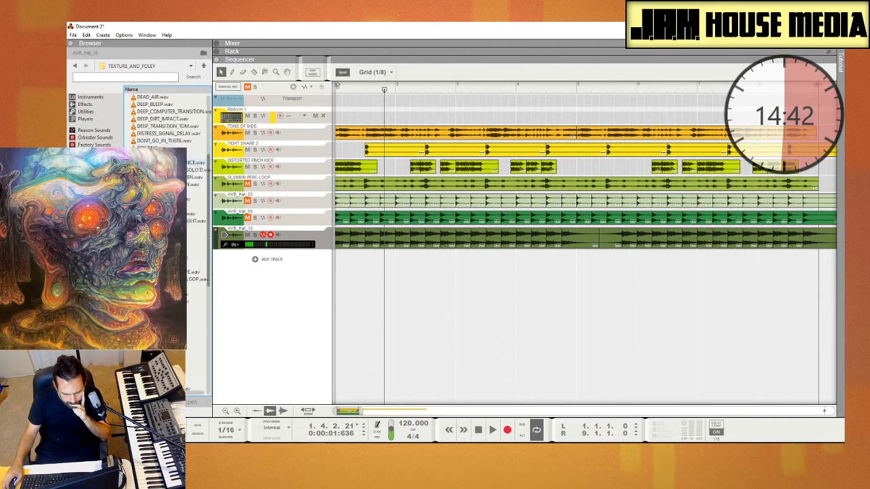
{"action": "scroll", "coordinate": [164, 130], "scroll_direction": "down", "scroll_amount": 10}
{"action": "left_click", "coordinate": [163, 153]}
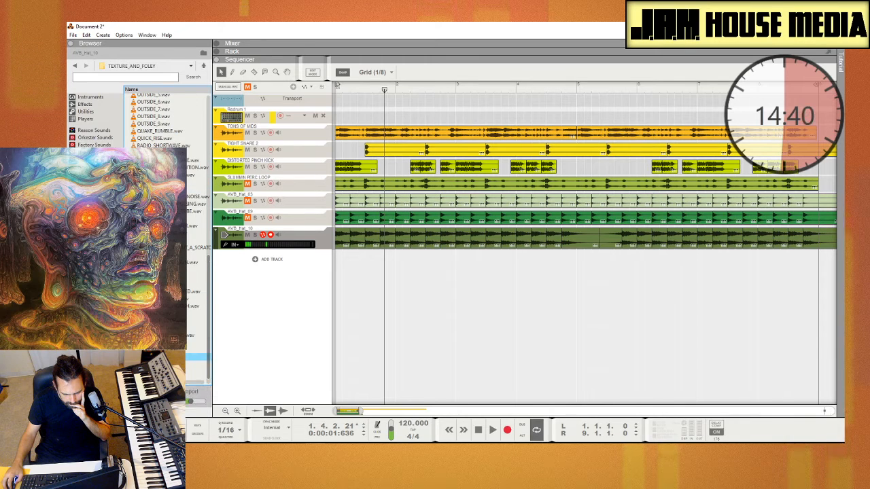
{"action": "scroll", "coordinate": [184, 116], "scroll_direction": "up", "scroll_amount": 6}
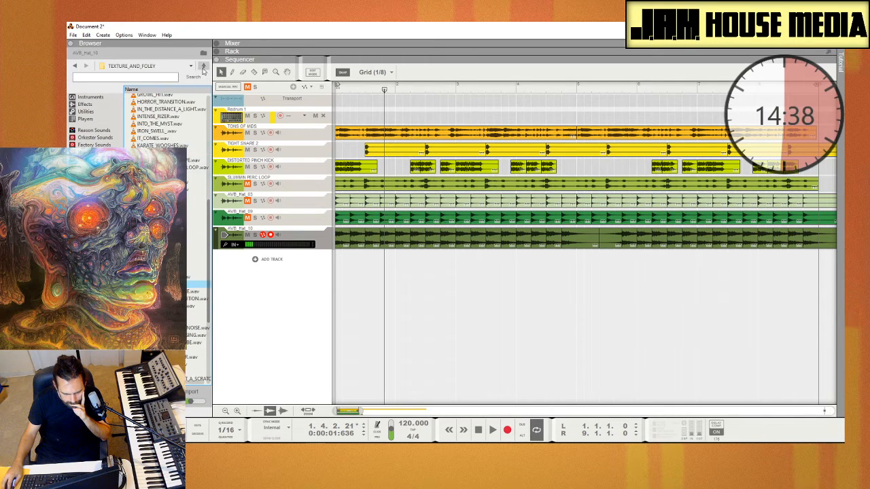
{"action": "left_click", "coordinate": [203, 70]}
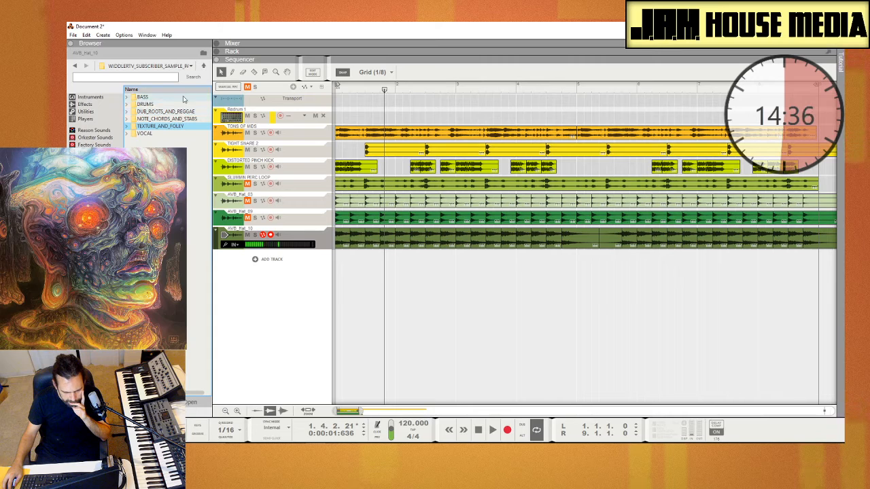
Find Motion 2 in the FX folder of Widdlers Winter Pack 2019 and add it on a new audio track at 1.1.1.0
{"action": "left_click", "coordinate": [204, 66]}
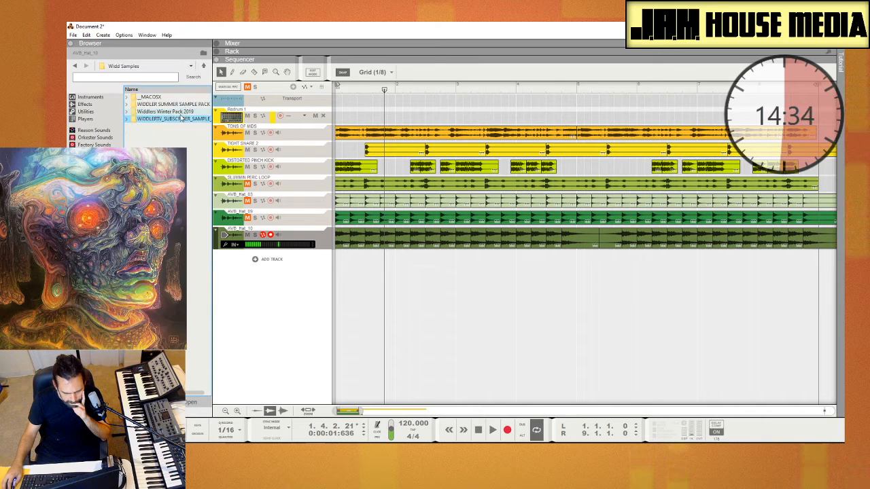
{"action": "double_click", "coordinate": [165, 111]}
{"action": "scroll", "coordinate": [170, 123], "scroll_direction": "down", "scroll_amount": 10}
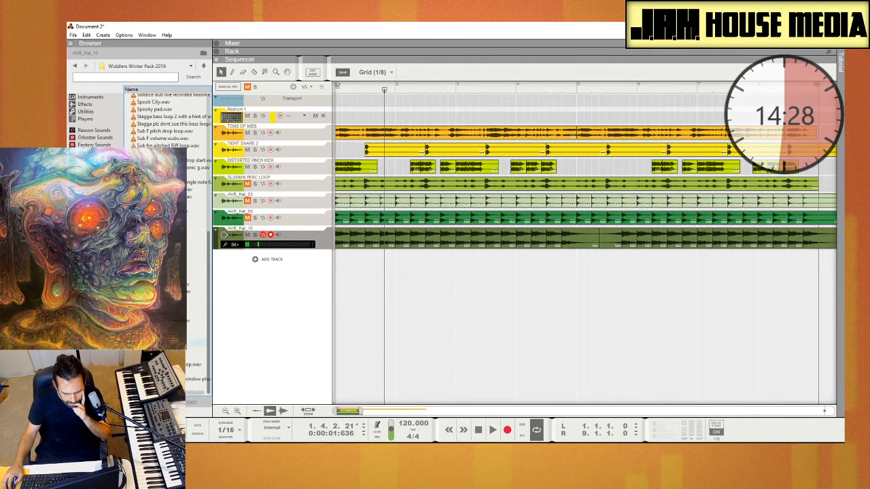
{"action": "scroll", "coordinate": [166, 119], "scroll_direction": "up", "scroll_amount": 12}
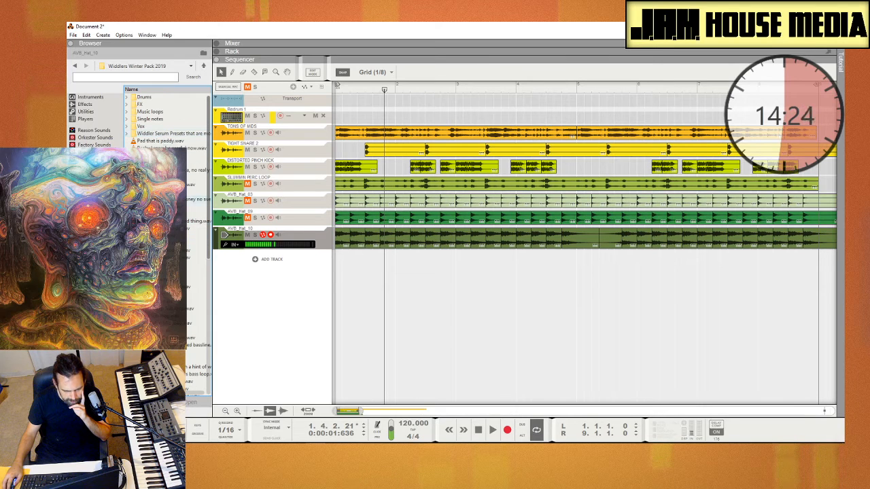
{"action": "double_click", "coordinate": [164, 105]}
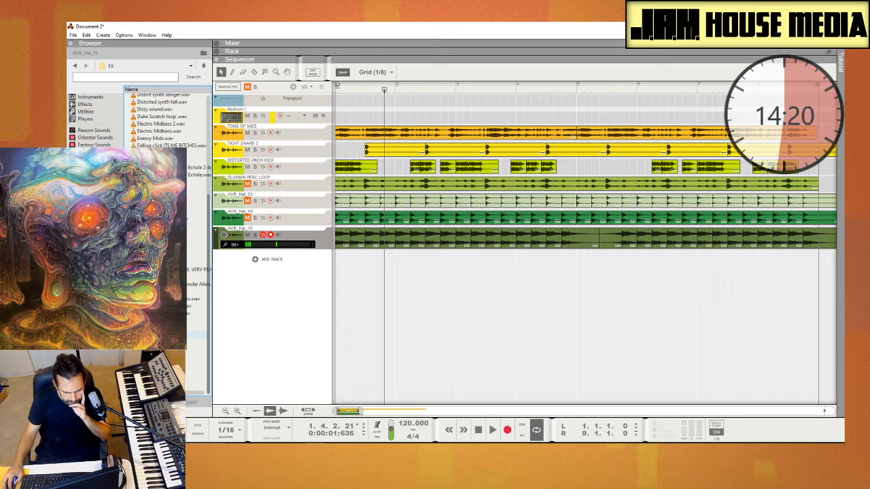
{"action": "left_click", "coordinate": [163, 335]}
{"action": "left_click", "coordinate": [163, 328]}
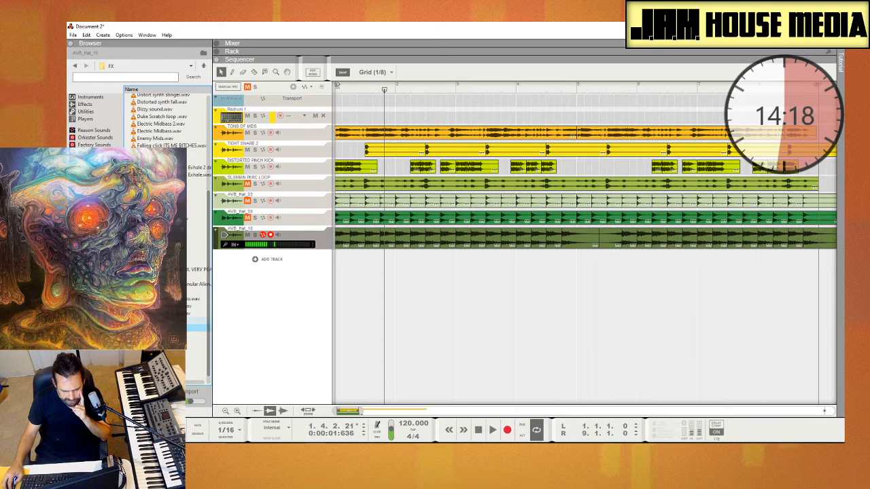
{"action": "scroll", "coordinate": [381, 348], "scroll_direction": "down", "scroll_amount": 1}
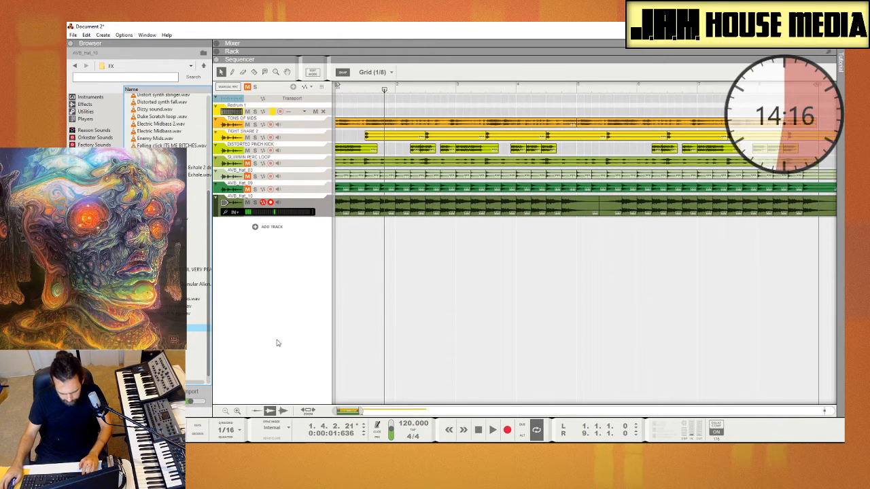
{"action": "left_click_drag", "start_coordinate": [163, 328], "coordinate": [382, 301]}
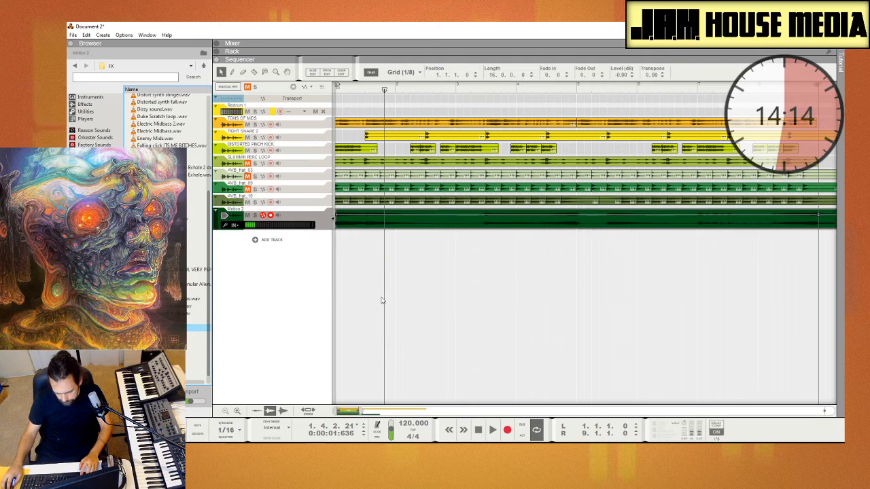
Return the song position to 1.1.1.0 and play the arrangement with the Motion 2 sample
{"action": "left_click_drag", "start_coordinate": [360, 411], "coordinate": [428, 411]}
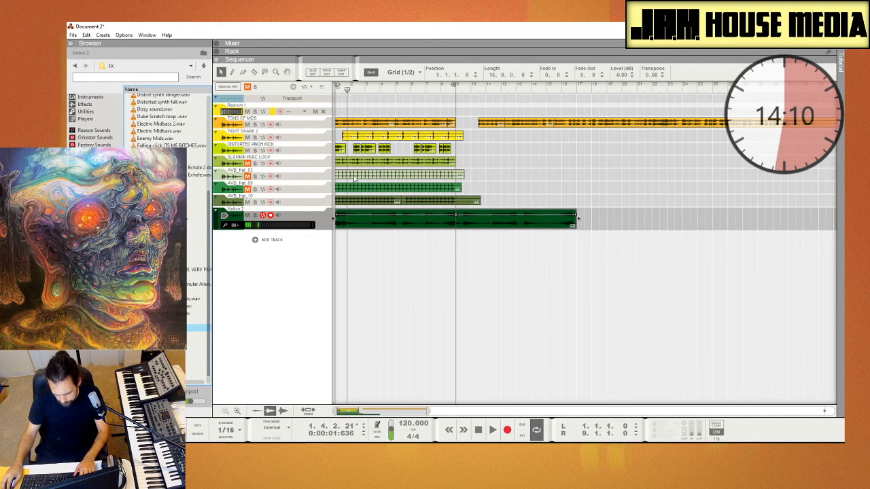
{"action": "left_click_drag", "start_coordinate": [348, 90], "coordinate": [286, 107]}
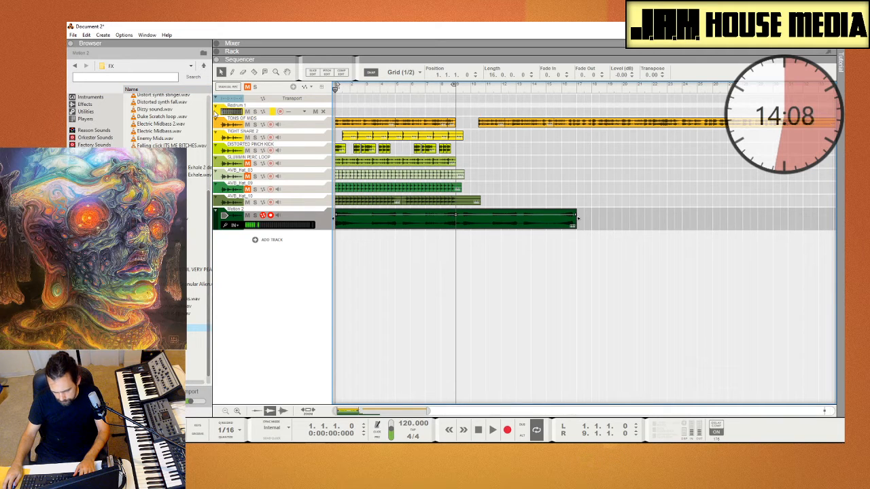
{"action": "key", "text": "space"}
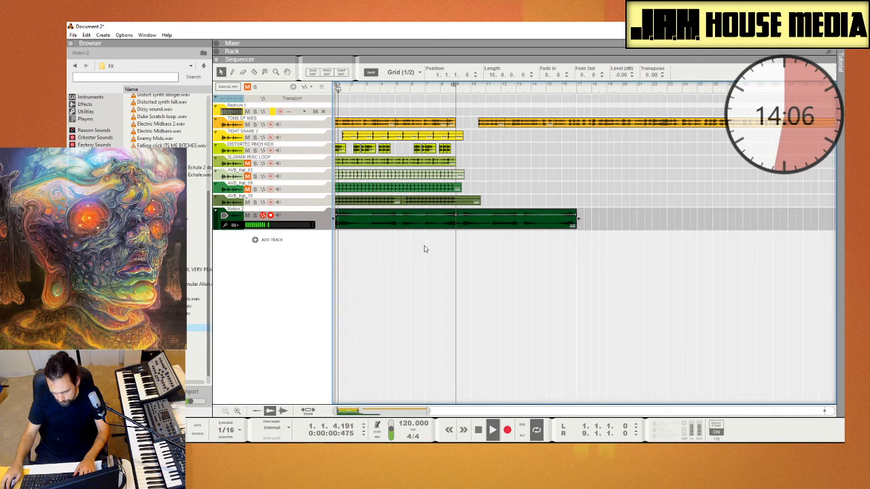
Split the Motion 2 clip at bar 9 and delete the part after the split
{"action": "left_click", "coordinate": [427, 264]}
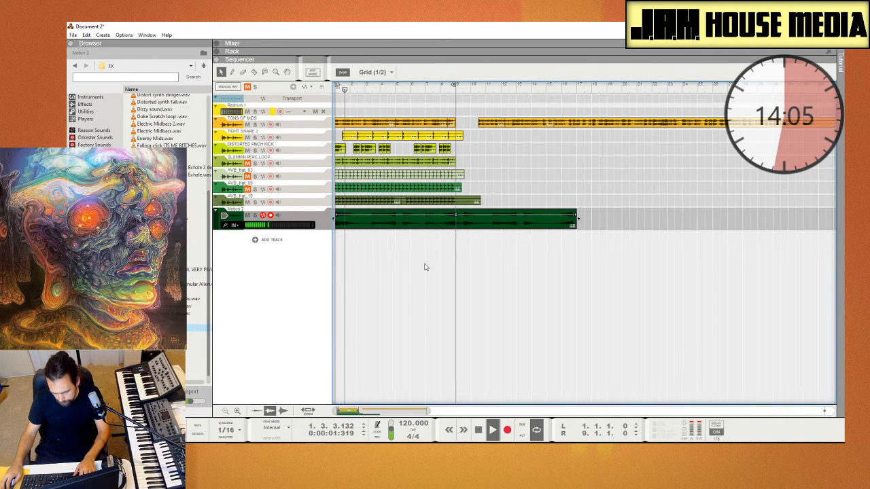
{"action": "key", "text": "r"}
{"action": "left_click", "coordinate": [469, 224]}
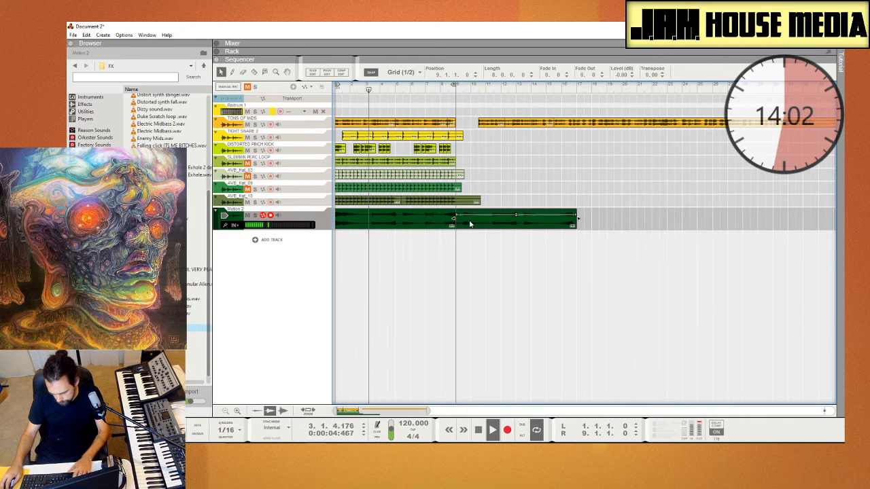
{"action": "key", "text": "Delete"}
{"action": "key", "text": "q"}
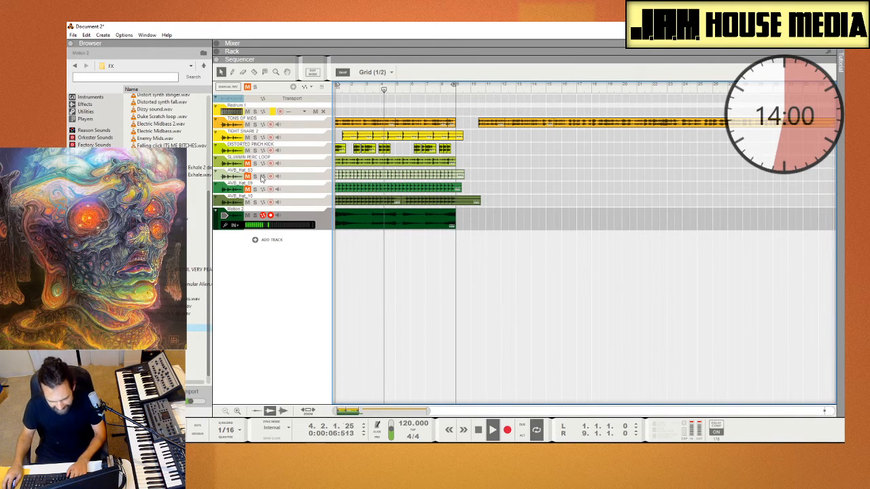
Copy a DISTORTED PINCH KICK clip into bar 5, trim it to start at 5.2.1.0 with length 0.1.3.60, and play that passage
{"action": "left_click", "coordinate": [234, 151]}
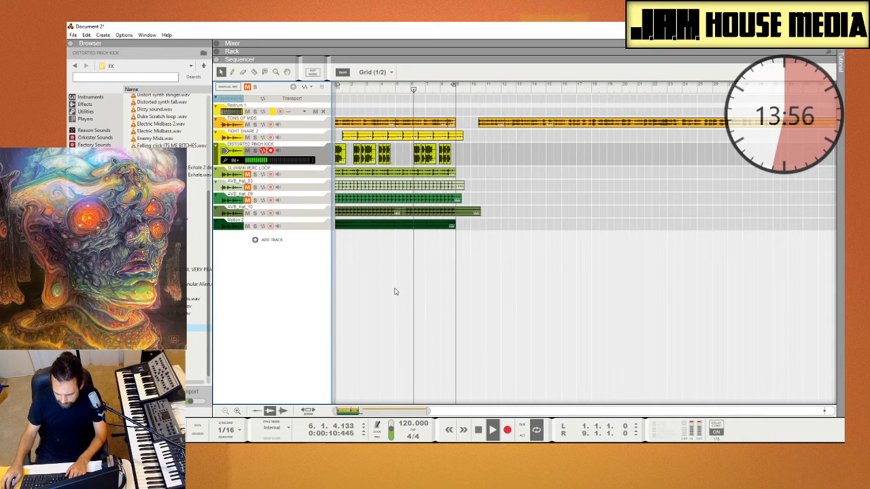
{"action": "key", "text": "space"}
{"action": "left_click", "coordinate": [400, 309]}
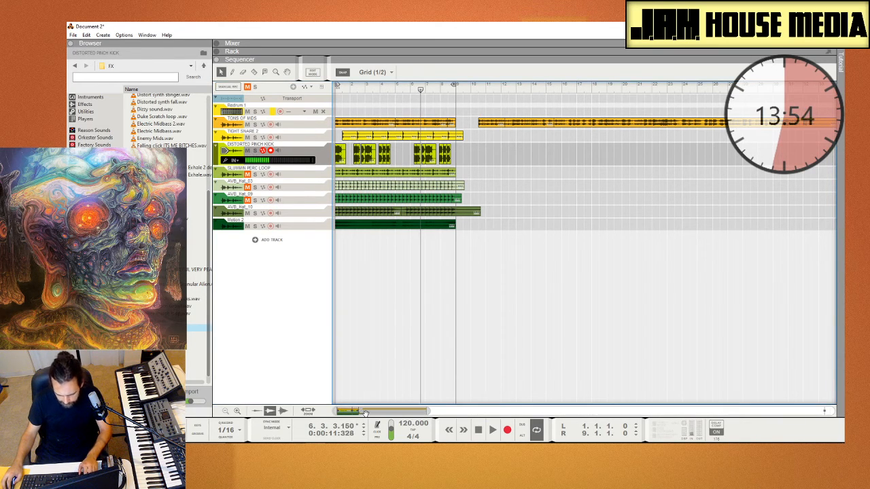
{"action": "scroll", "coordinate": [329, 389], "scroll_direction": "up", "scroll_amount": 5}
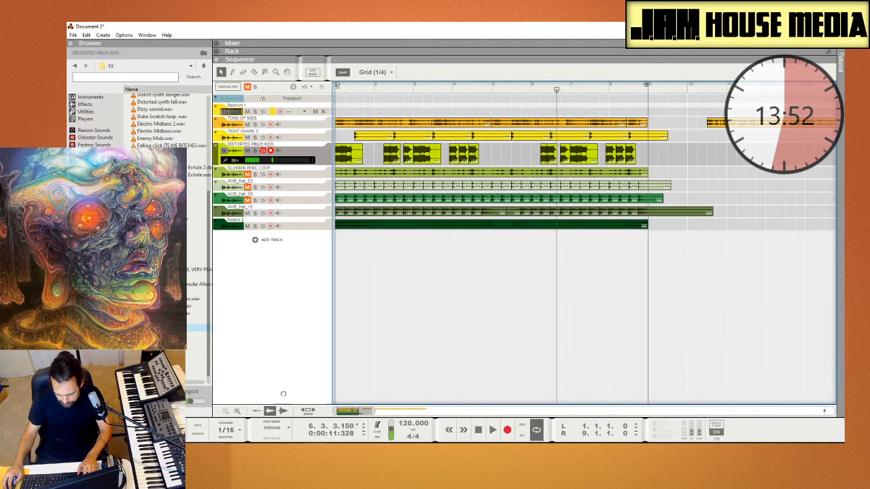
{"action": "scroll", "coordinate": [284, 388], "scroll_direction": "left", "scroll_amount": 1}
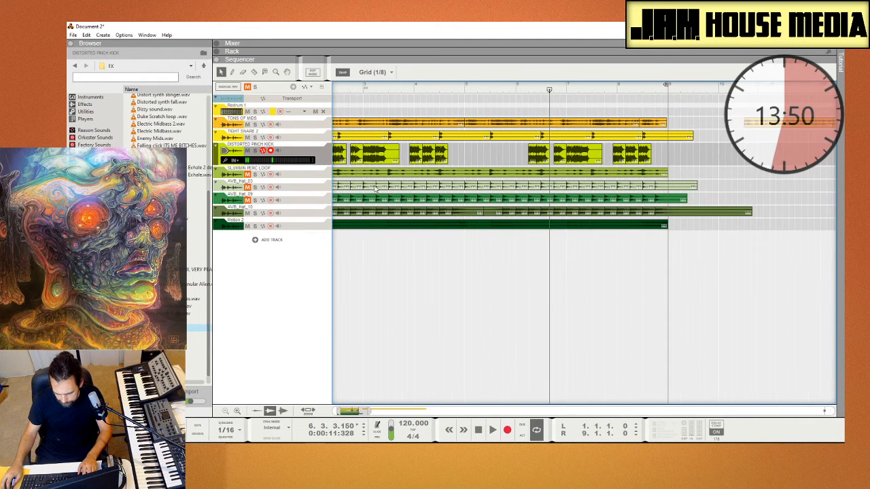
{"action": "left_click_drag", "start_coordinate": [377, 152], "coordinate": [487, 162]}
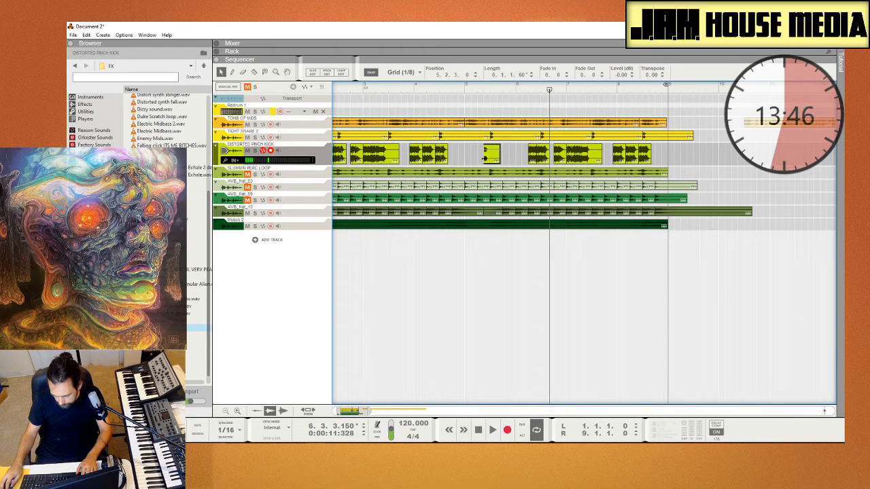
{"action": "left_click", "coordinate": [452, 88]}
{"action": "key", "text": "space"}
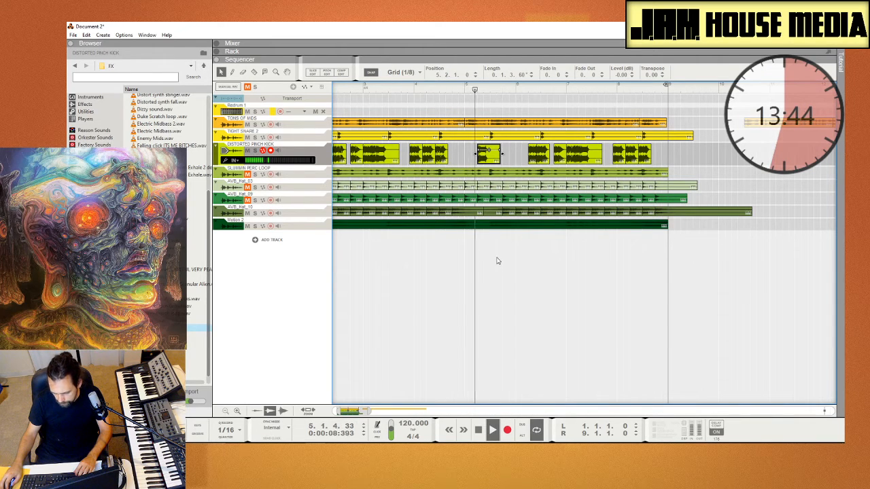
{"action": "key", "text": "space"}
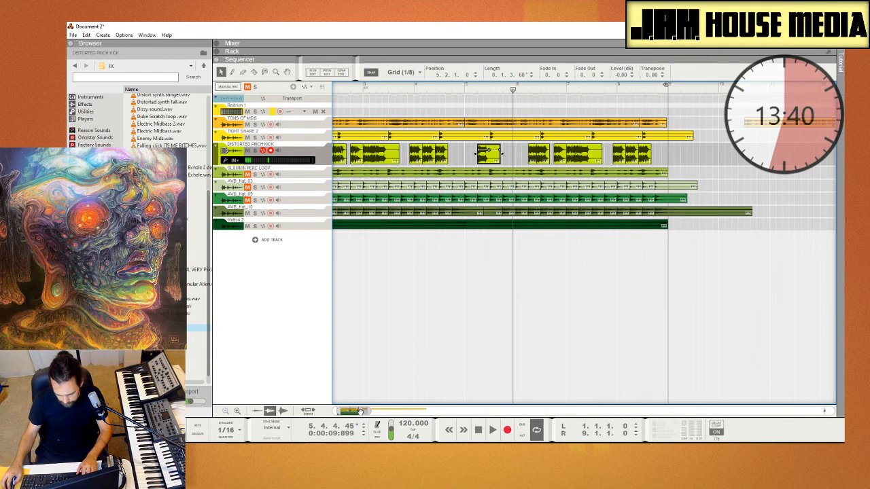
Give the short kick clip in bar 5 a fade-in of 0.60 and play the arrangement from 1.1.1.0
{"action": "left_click_drag", "start_coordinate": [360, 411], "coordinate": [235, 364]}
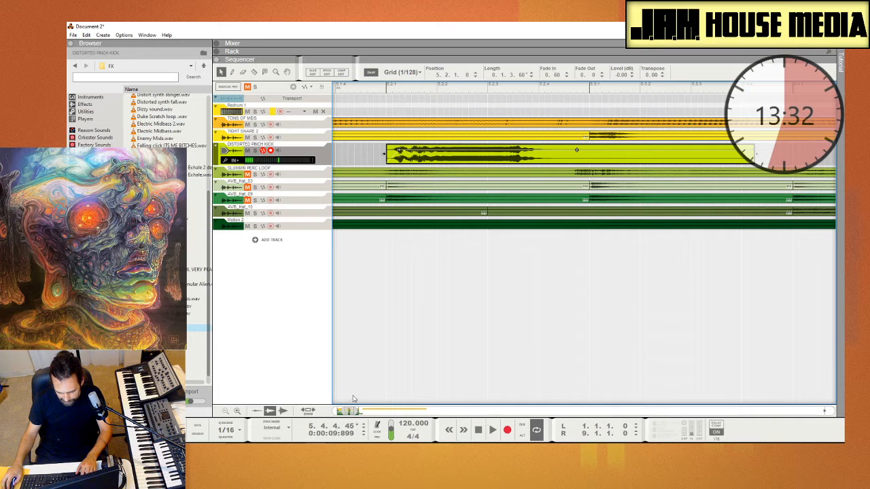
{"action": "left_click_drag", "start_coordinate": [353, 411], "coordinate": [334, 423]}
{"action": "key", "text": "shift+Return"}
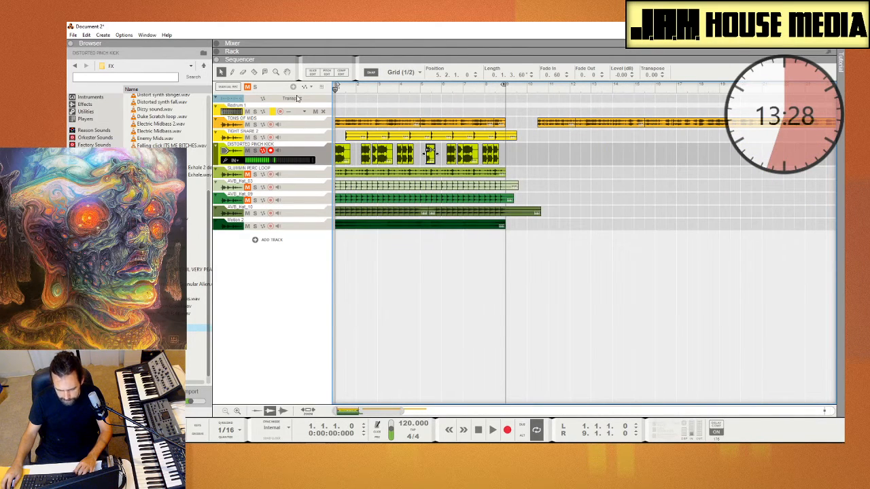
{"action": "key", "text": "space"}
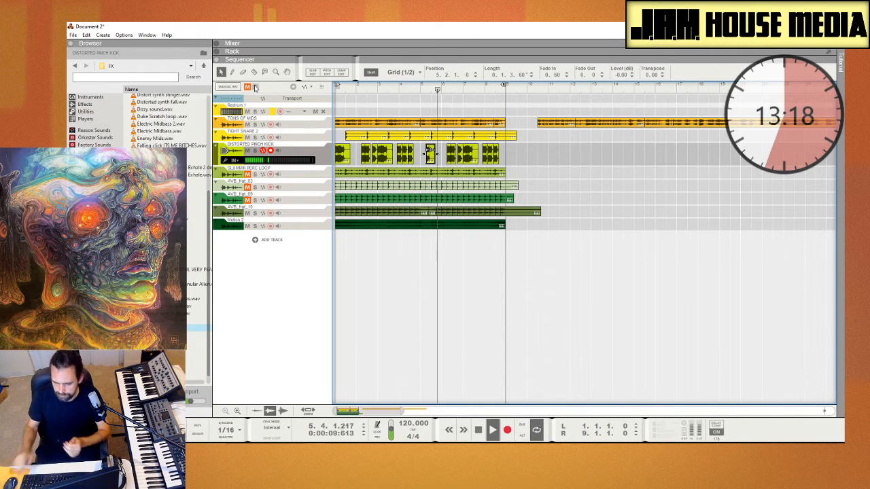
{"action": "left_click", "coordinate": [596, 212]}
{"action": "key", "text": "space"}
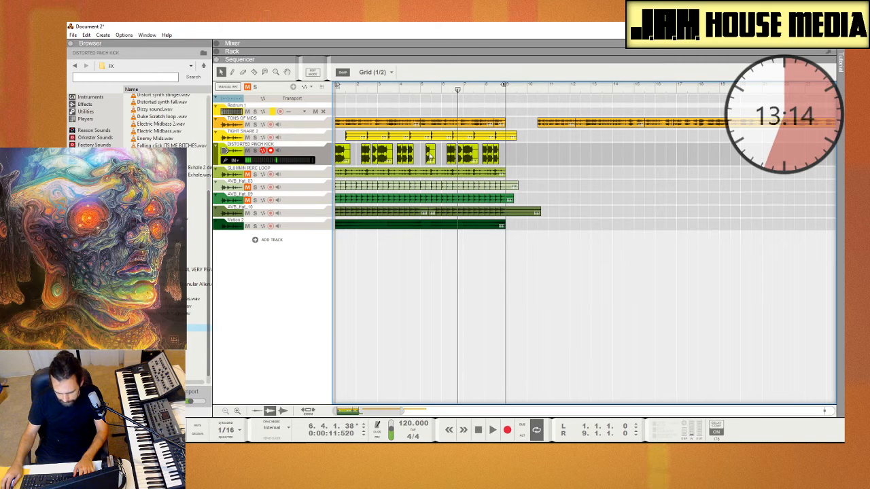
Create an audio track below DISTORTED PINCH KICK and place copies of the short bar 5 kick clip there in bars 1, 3 and 5
{"action": "key", "text": "ctrl+t"}
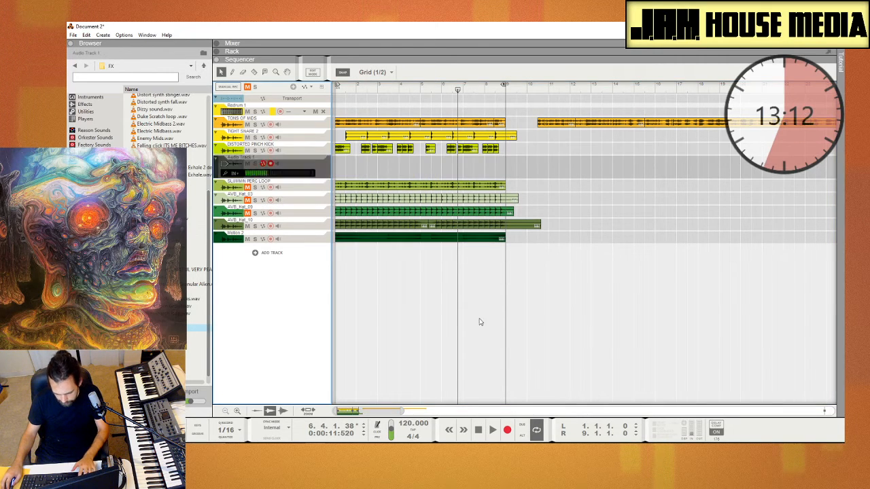
{"action": "left_click_drag", "start_coordinate": [430, 148], "coordinate": [431, 168]}
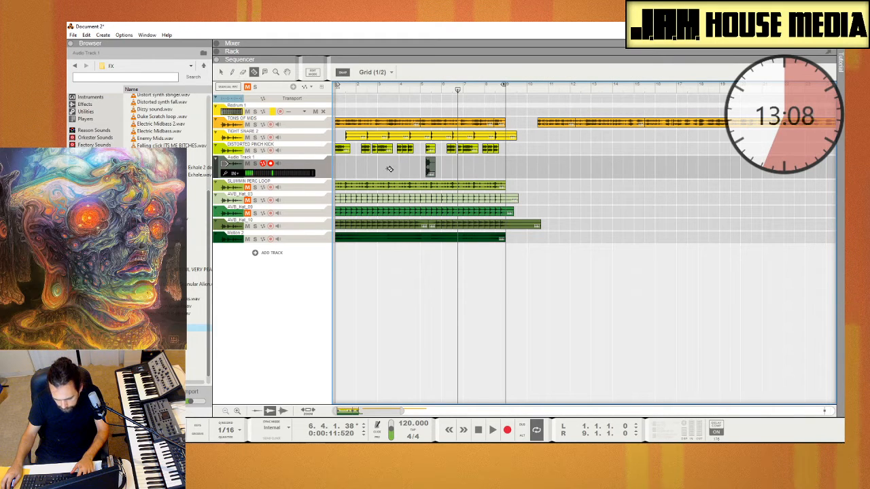
{"action": "left_click_drag", "start_coordinate": [351, 411], "coordinate": [263, 393]}
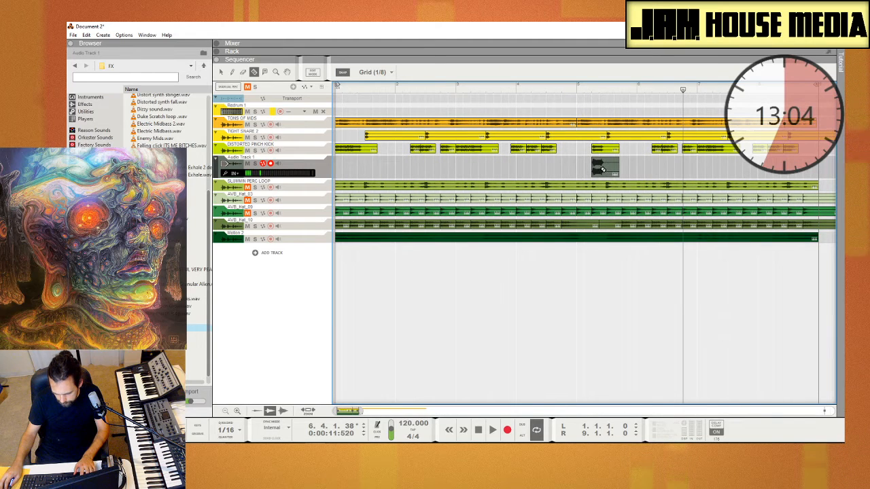
{"action": "key", "text": "q"}
{"action": "left_click_drag", "start_coordinate": [601, 171], "coordinate": [346, 174]}
Shorten the first DISTORTED PINCH KICK clip to 0.1.0.0 and give it a fade-out of 1.80
{"action": "left_click", "coordinate": [376, 148]}
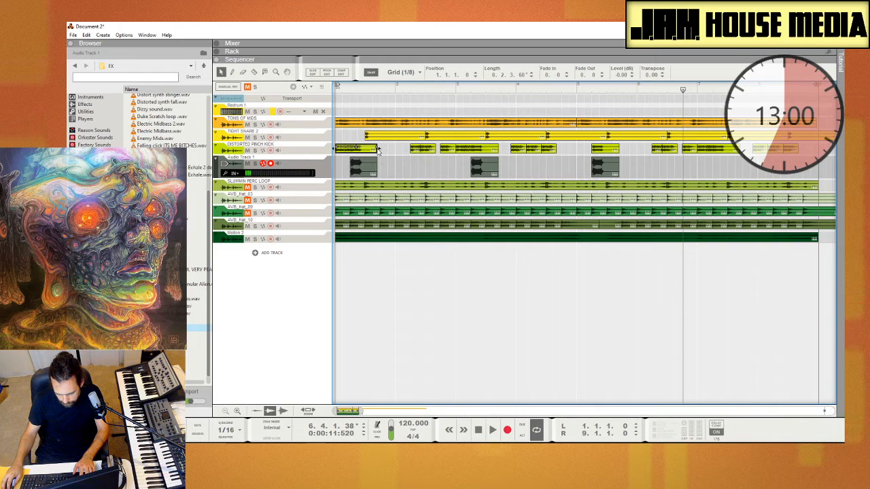
{"action": "left_click_drag", "start_coordinate": [377, 148], "coordinate": [350, 150]}
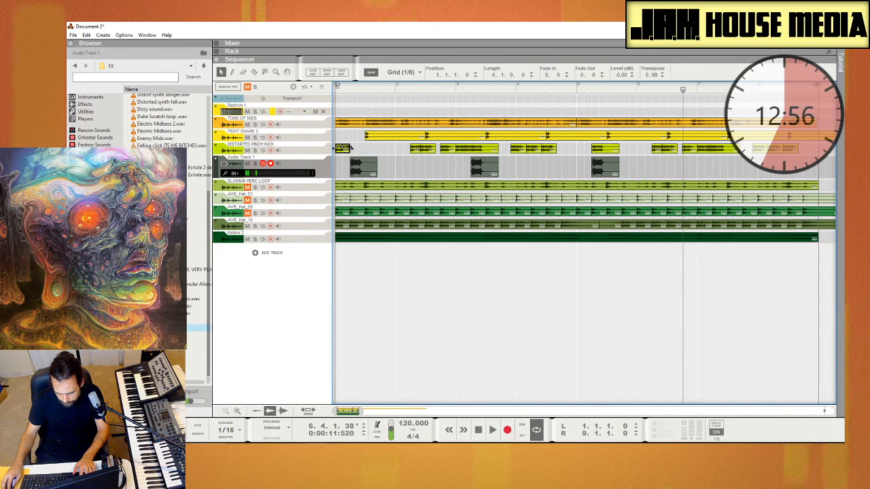
{"action": "left_click", "coordinate": [343, 150], "text": "shift"}
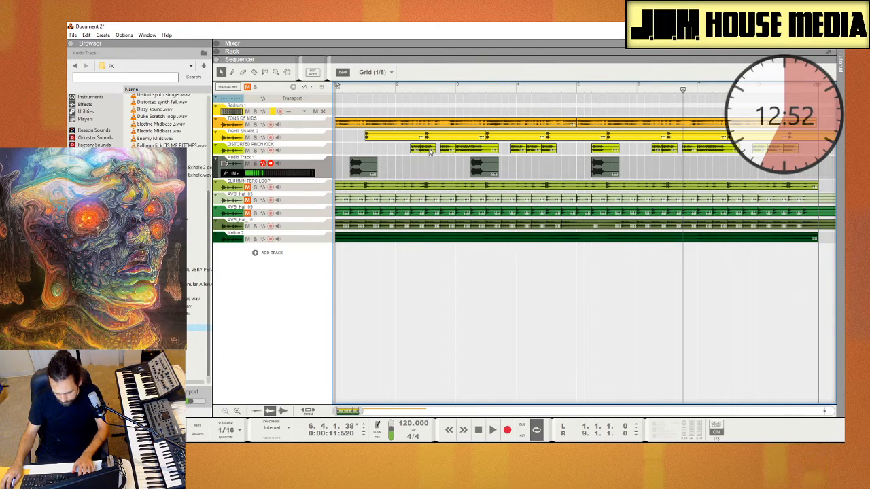
{"action": "left_click", "coordinate": [343, 149]}
{"action": "left_click", "coordinate": [376, 155]}
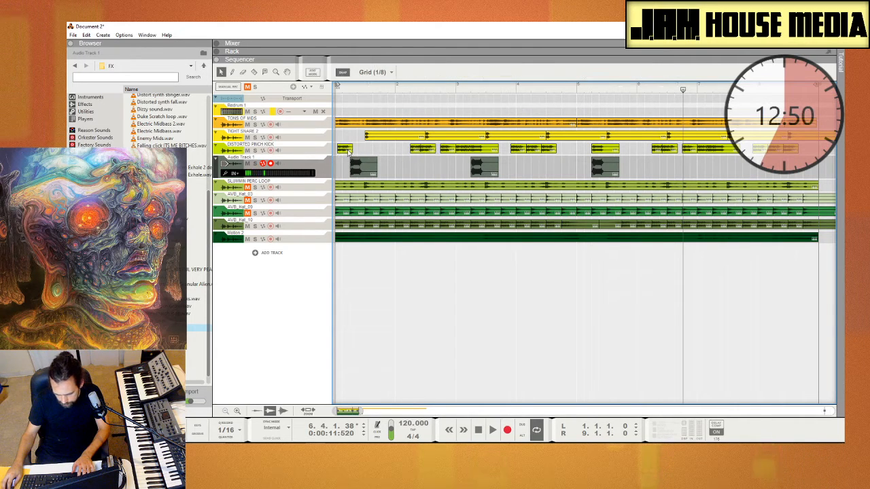
Replace the long kick clip at bar 3 with a copy of the shortened first clip at 3.1.1.0, and play the arrangement
{"action": "left_click_drag", "start_coordinate": [348, 149], "coordinate": [469, 155]}
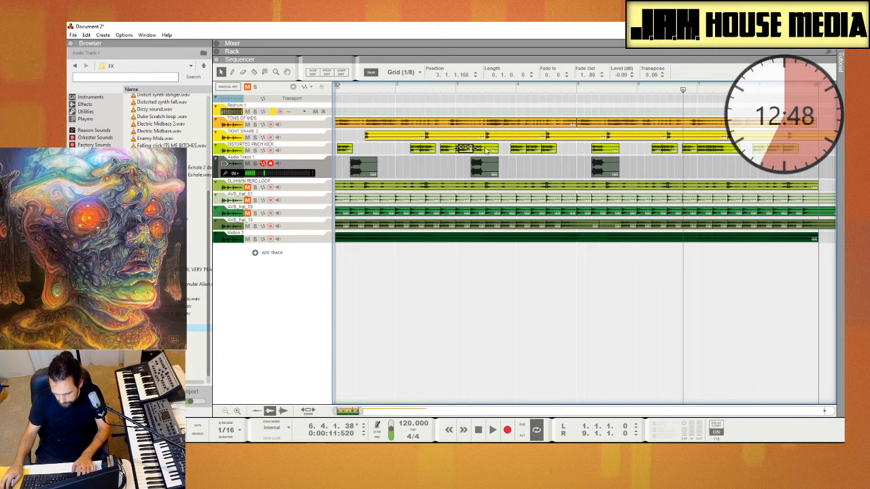
{"action": "left_click", "coordinate": [347, 149]}
{"action": "left_click_drag", "start_coordinate": [454, 87], "coordinate": [471, 170]}
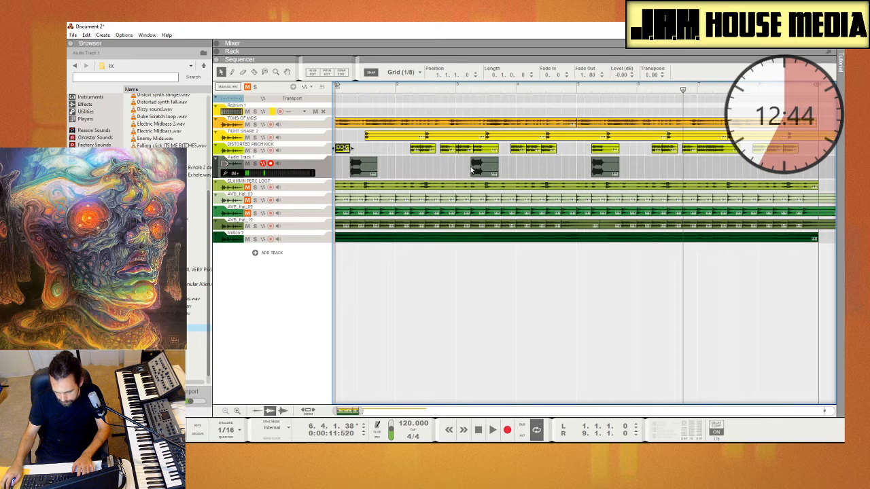
{"action": "type", "text": "0"}
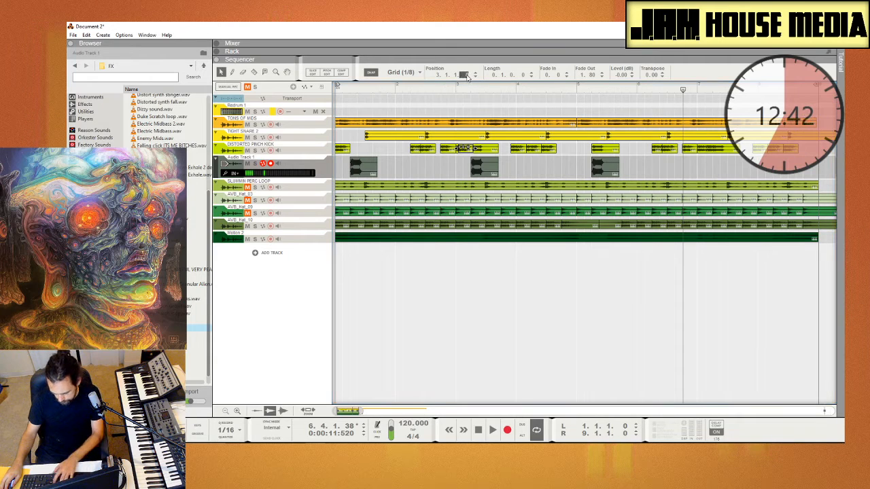
{"action": "key", "text": "Return"}
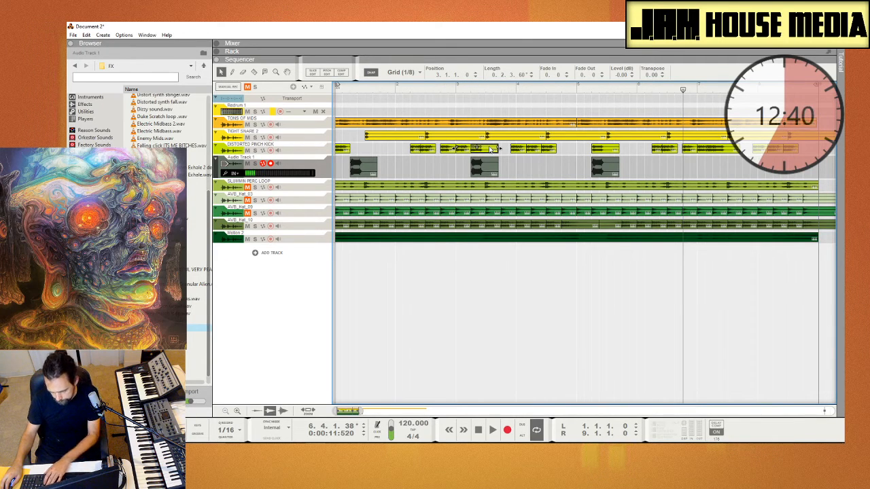
{"action": "key", "text": "Delete"}
{"action": "left_click", "coordinate": [339, 89]}
{"action": "key", "text": "space"}
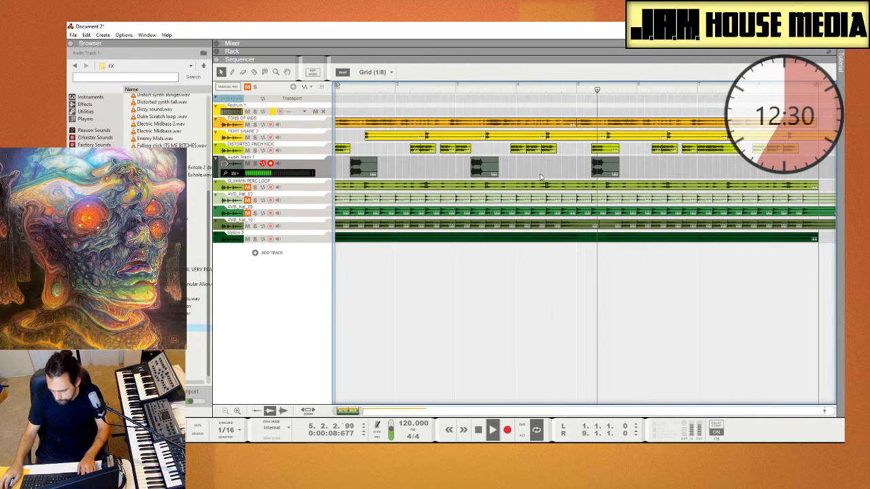
Delete the duplicate bar 5 clip from DISTORTED PINCH KICK and copy Audio Track 1's bar 5 clip to 7.2.1.0
{"action": "left_click", "coordinate": [602, 150]}
{"action": "key", "text": "Delete"}
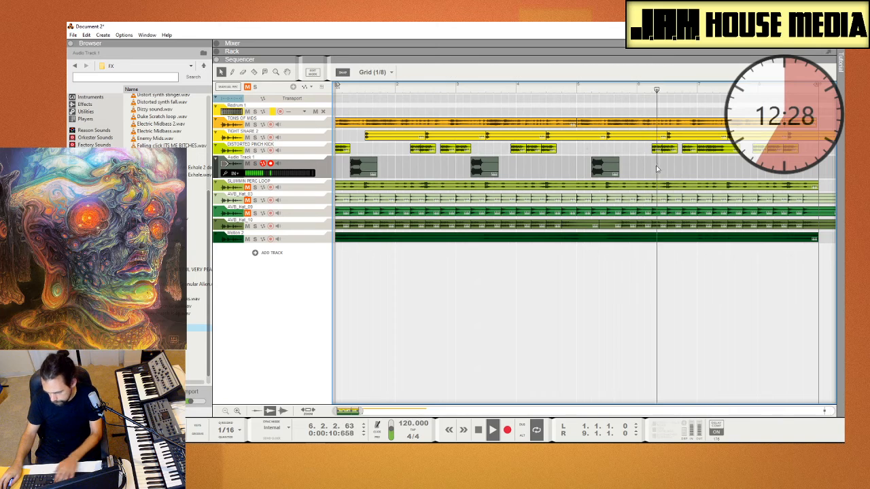
{"action": "key", "text": "space"}
{"action": "left_click_drag", "start_coordinate": [610, 169], "coordinate": [740, 174]}
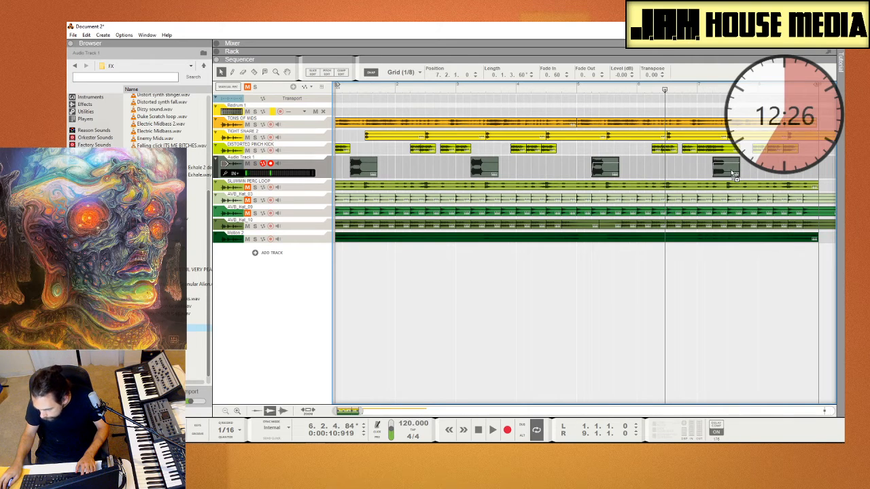
{"action": "left_click", "coordinate": [746, 168]}
Replace the long DISTORTED PINCH KICK clip at bar 7 with a copy of the shortened kick at 7.1.1.0
{"action": "left_click", "coordinate": [718, 151]}
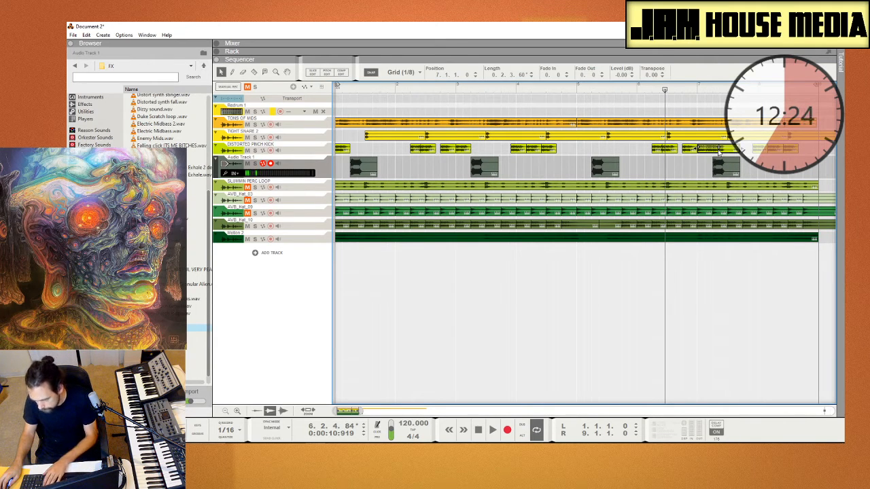
{"action": "key", "text": "Delete"}
{"action": "left_click_drag", "start_coordinate": [669, 150], "coordinate": [739, 160]}
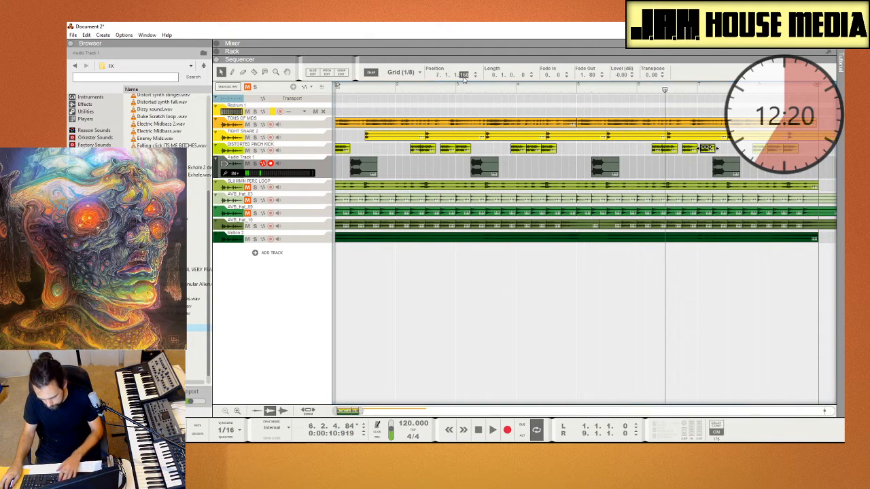
Solo Audio Track 1, add an RV7000 MkII Reverb to it with Dry/Wet at 24, and return to the sequencer
{"action": "left_click", "coordinate": [641, 176]}
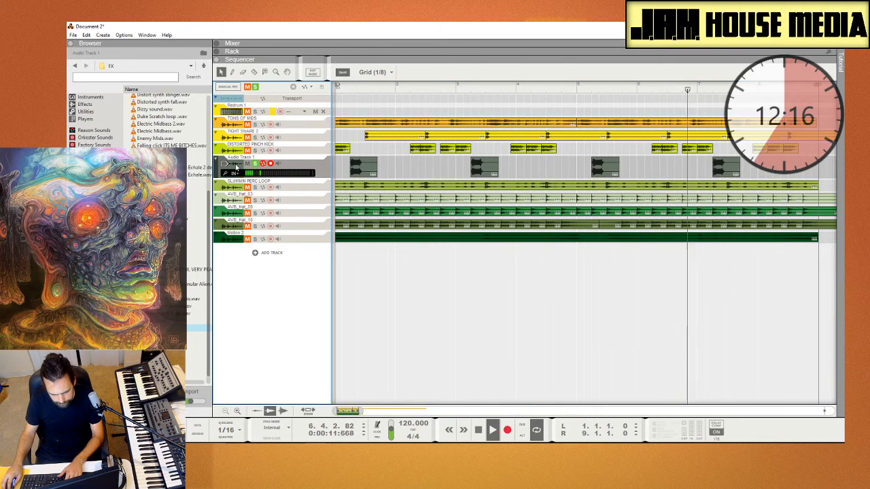
{"action": "key", "text": "F6"}
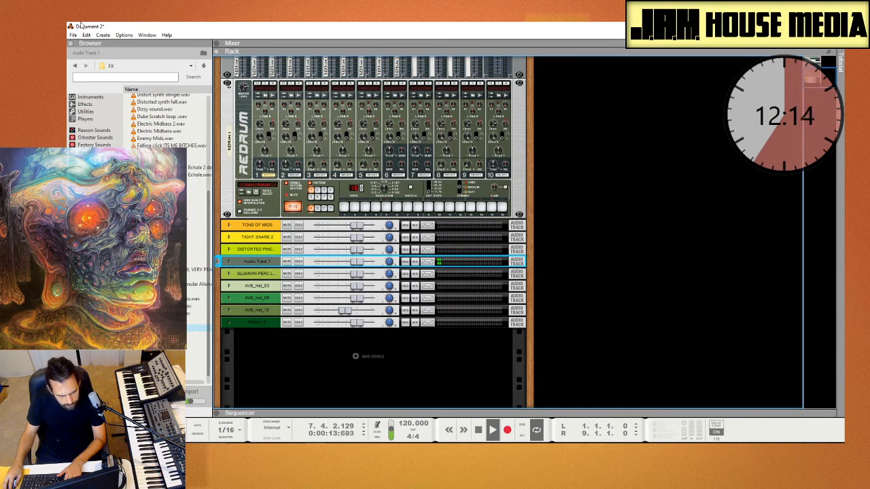
{"action": "left_click", "coordinate": [105, 35]}
{"action": "mouse_move", "coordinate": [119, 100]}
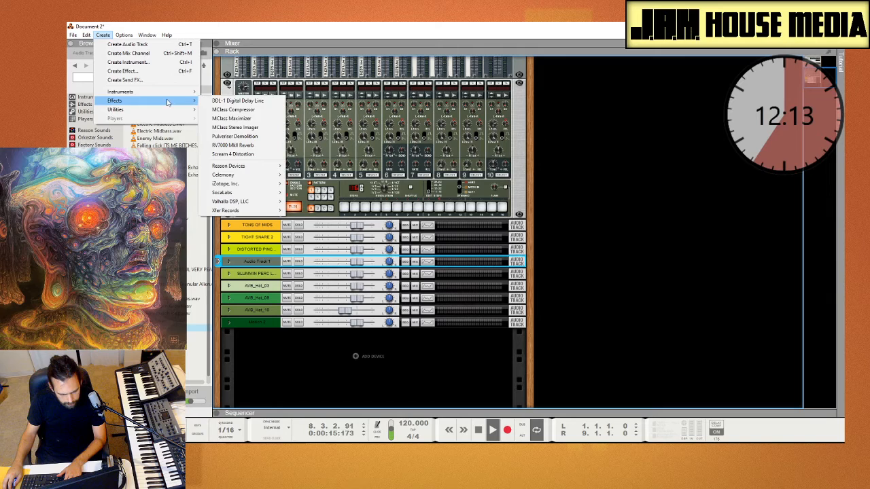
{"action": "left_click", "coordinate": [235, 142]}
{"action": "left_click_drag", "start_coordinate": [472, 242], "coordinate": [475, 275]}
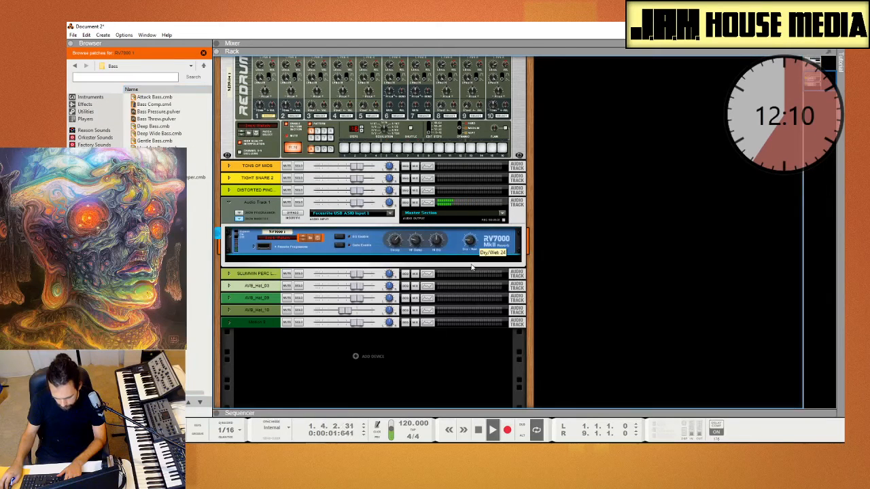
{"action": "key", "text": "F7"}
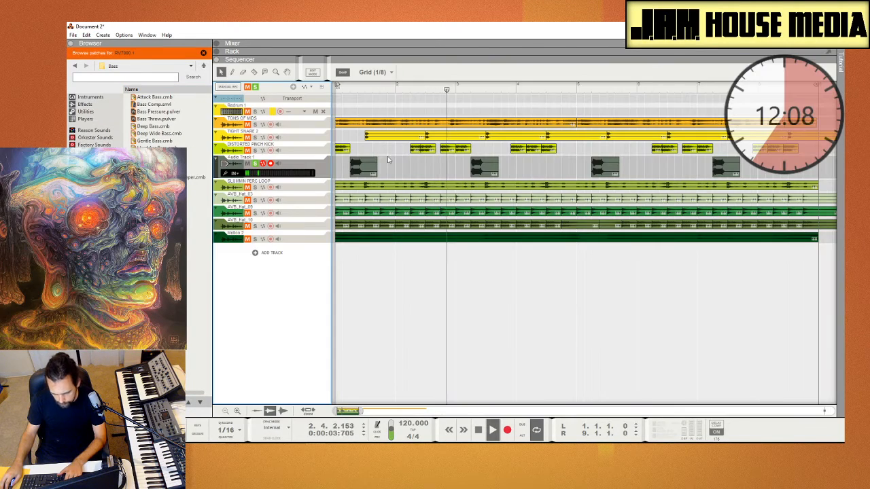
Turn off all solos and lower Audio Track 1's level fader slightly in the rack
{"action": "left_click", "coordinate": [253, 87]}
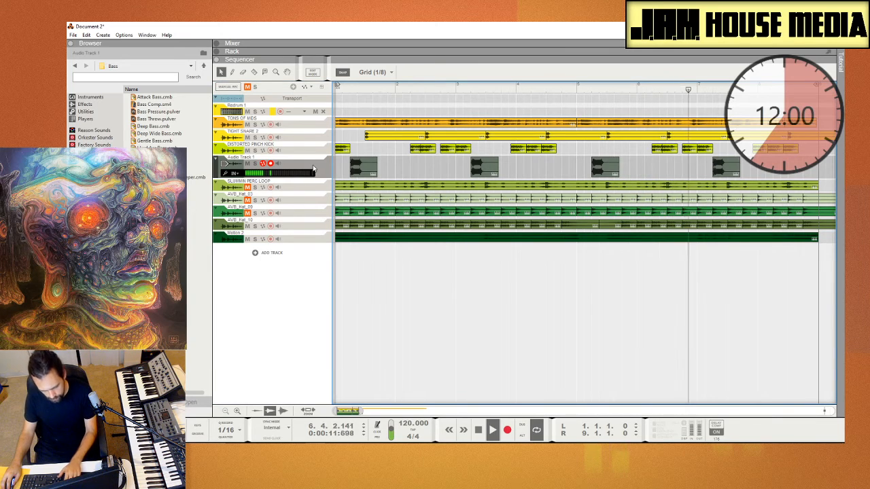
{"action": "key", "text": "F5"}
{"action": "key", "text": "F6"}
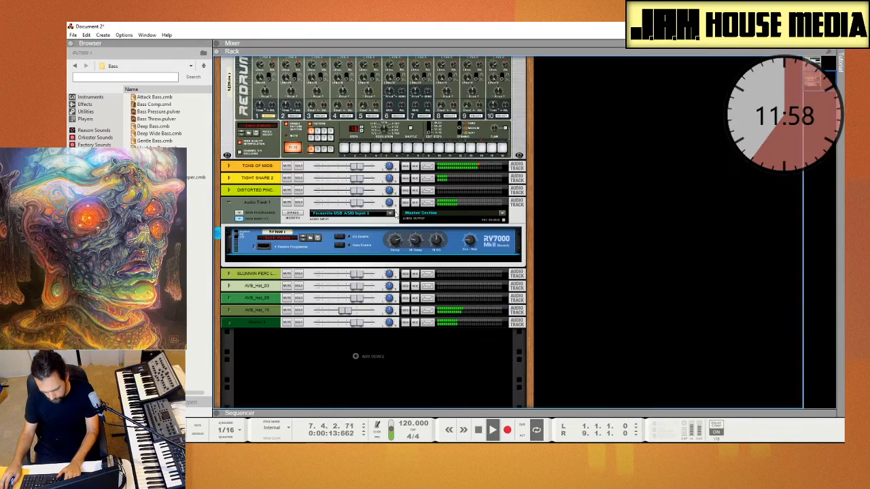
{"action": "left_click", "coordinate": [361, 207]}
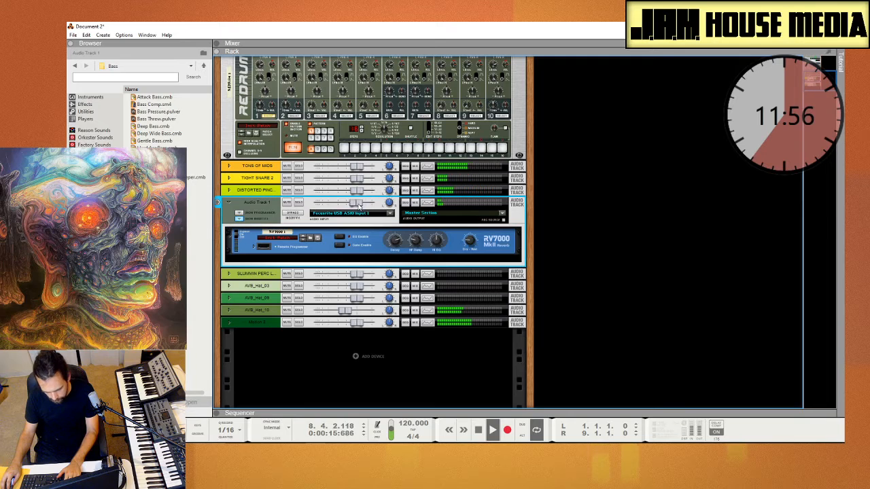
Add a second RV7000 MkII Reverb after Audio Track 1's first one, open its Remote Programmer, and return to the sequencer
{"action": "left_click", "coordinate": [366, 247]}
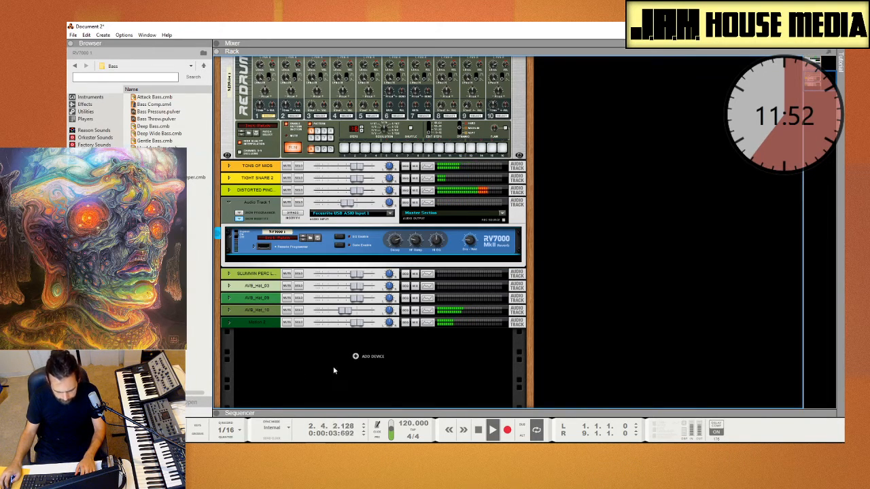
{"action": "left_click", "coordinate": [102, 35]}
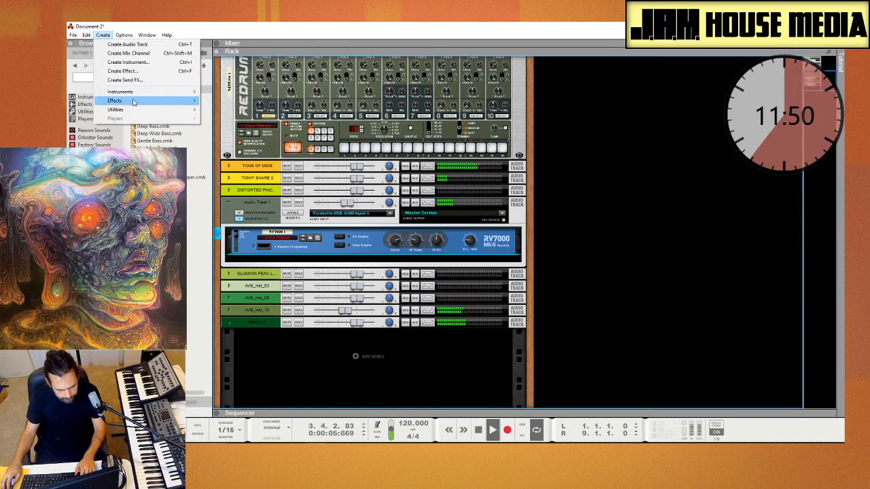
{"action": "mouse_move", "coordinate": [195, 102]}
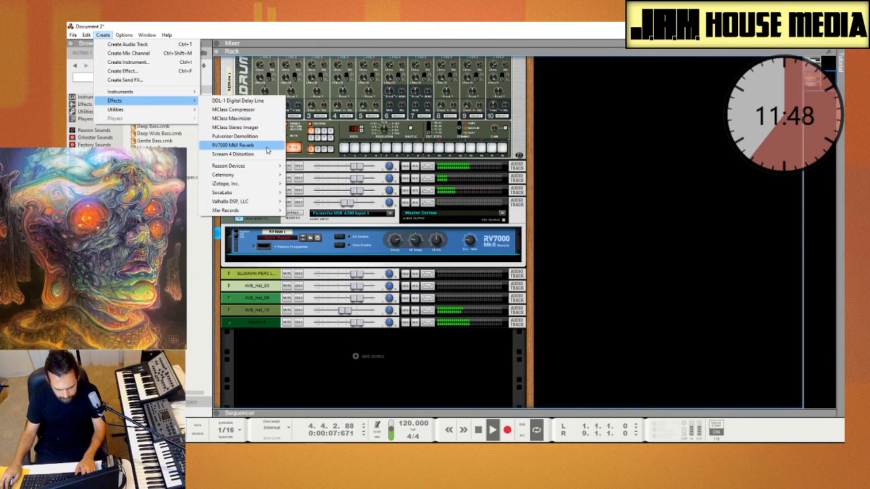
{"action": "left_click", "coordinate": [232, 145]}
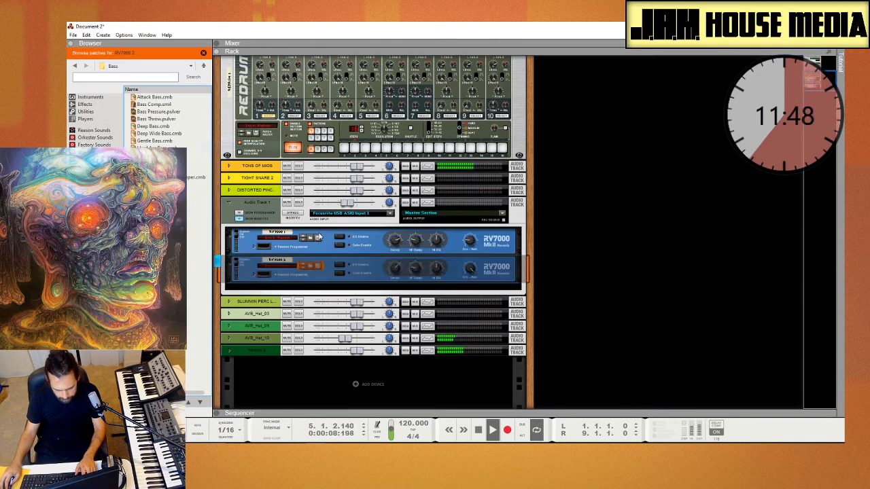
{"action": "left_click", "coordinate": [254, 274]}
{"action": "left_click_drag", "start_coordinate": [278, 297], "coordinate": [290, 366]}
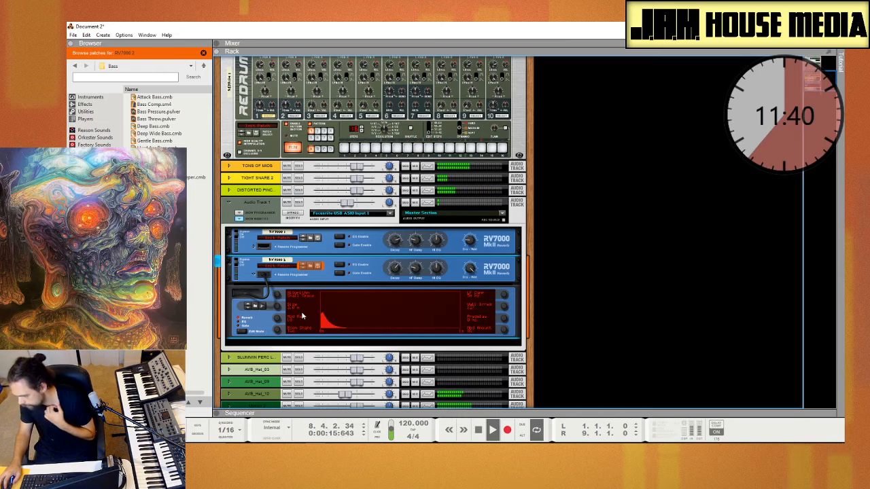
{"action": "key", "text": "F7"}
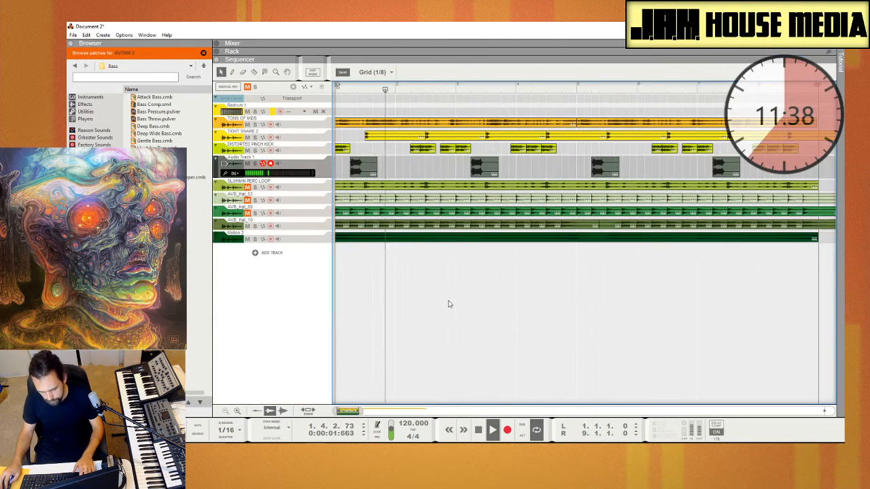
Stop playback, add a Thor synthesizer as a new instrument, and show it in the rack
{"action": "key", "text": "ctrl+i"}
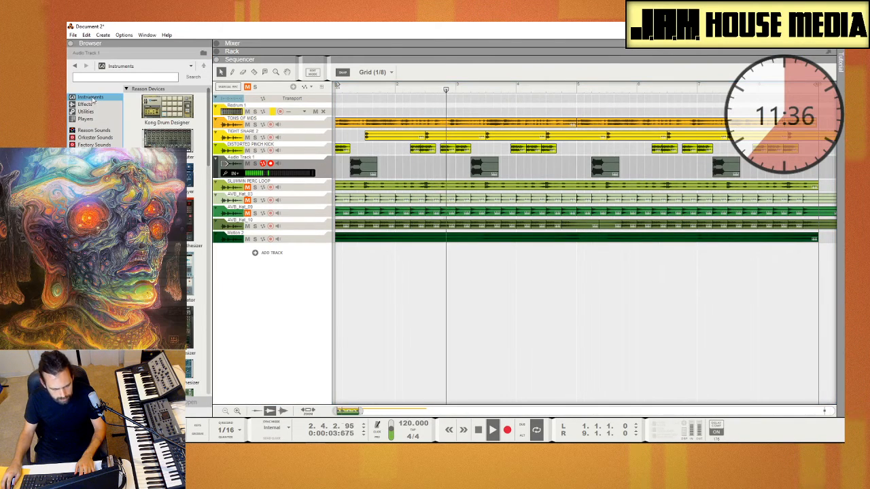
{"action": "key", "text": "space"}
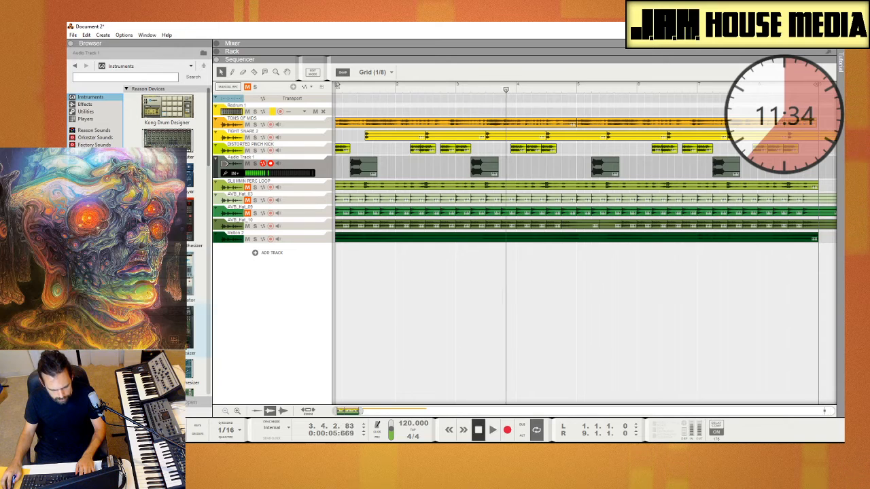
{"action": "left_click_drag", "start_coordinate": [170, 330], "coordinate": [274, 327]}
{"action": "key", "text": "F6"}
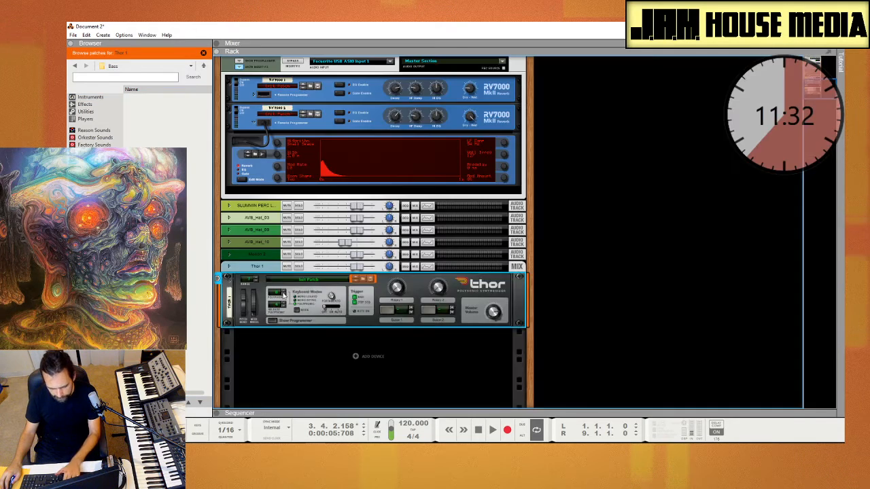
{"action": "key", "text": "F7"}
{"action": "key", "text": "F6"}
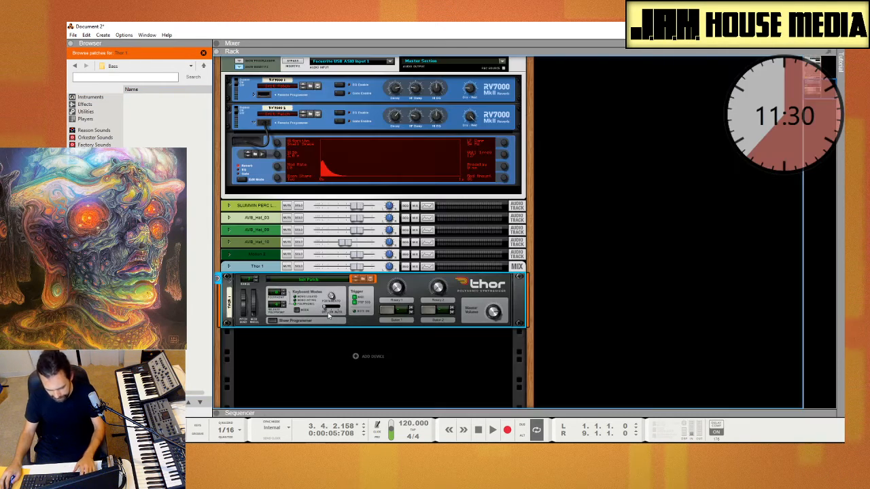
Open Thor's programmer, change oscillator 1 from Analog to FM Pair, and play the arrangement
{"action": "left_click", "coordinate": [273, 322]}
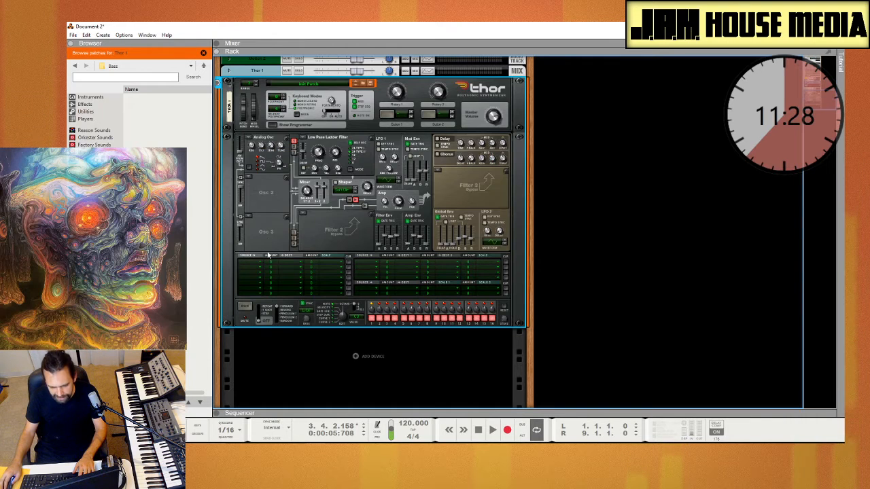
{"action": "left_click", "coordinate": [251, 151]}
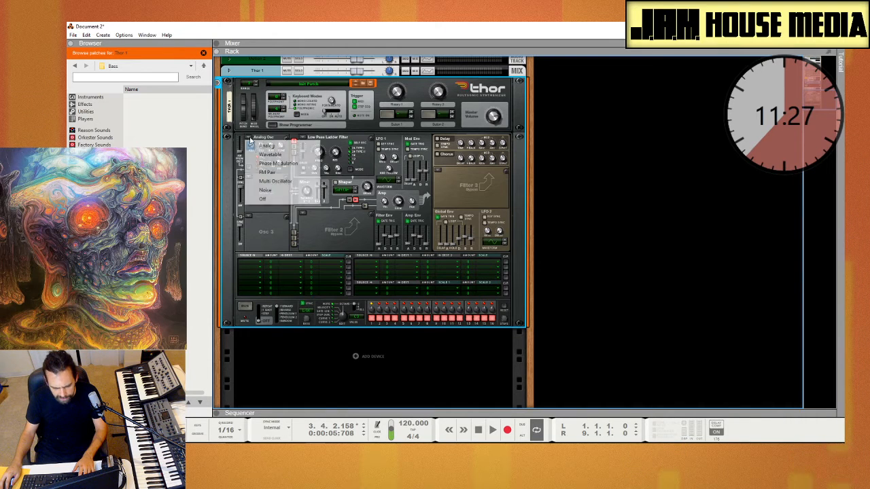
{"action": "left_click", "coordinate": [276, 174]}
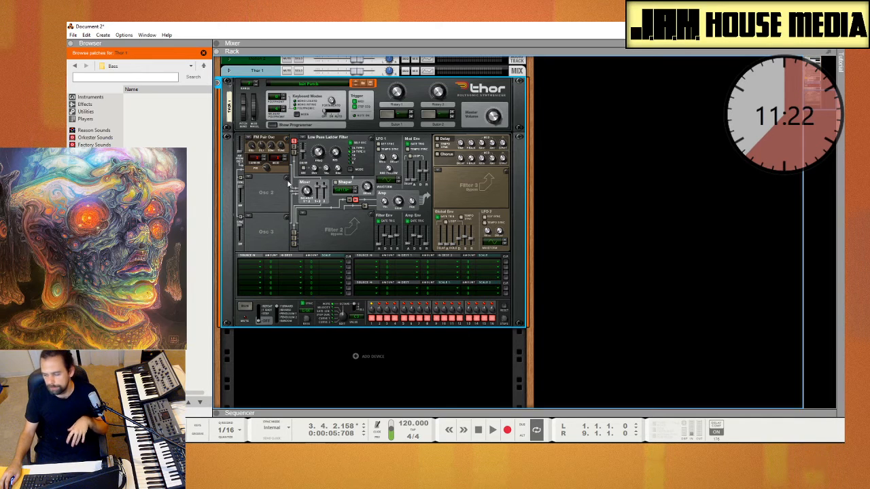
{"action": "key", "text": "space"}
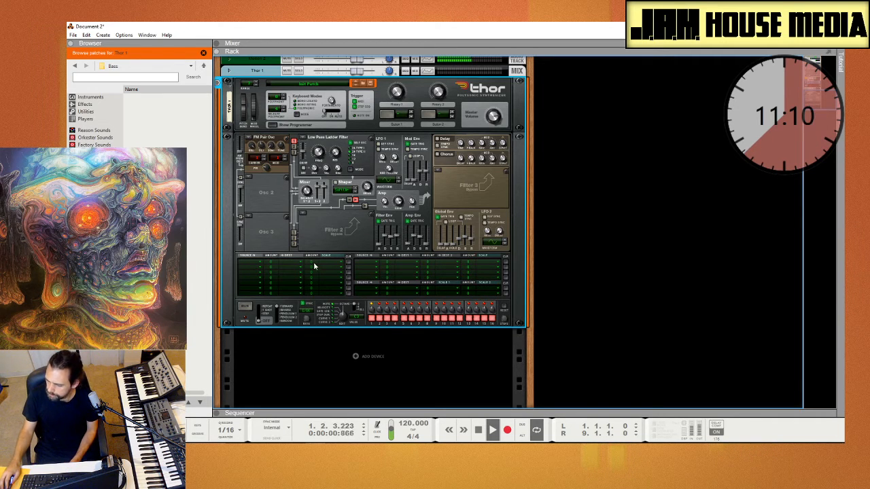
Add an RPG-8 arpeggiator from the utility devices directly below Thor in the rack
{"action": "left_click", "coordinate": [87, 112]}
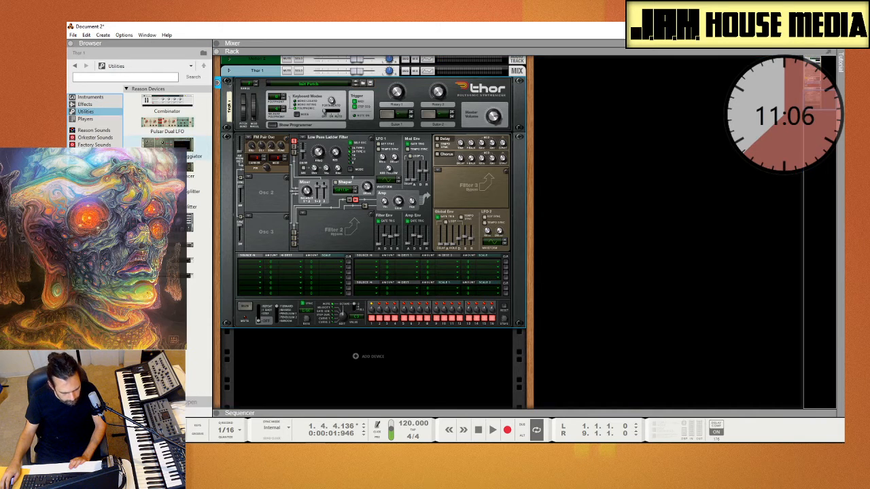
{"action": "left_click_drag", "start_coordinate": [166, 144], "coordinate": [295, 354]}
{"action": "left_click", "coordinate": [346, 390]}
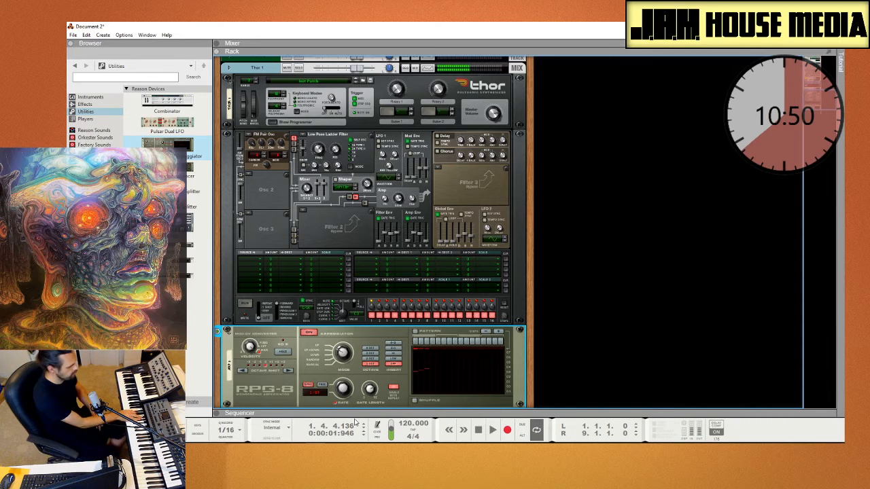
Open the first TONS OF MIDS clip in Pitch Edit and play it to examine its notes
{"action": "key", "text": "F7"}
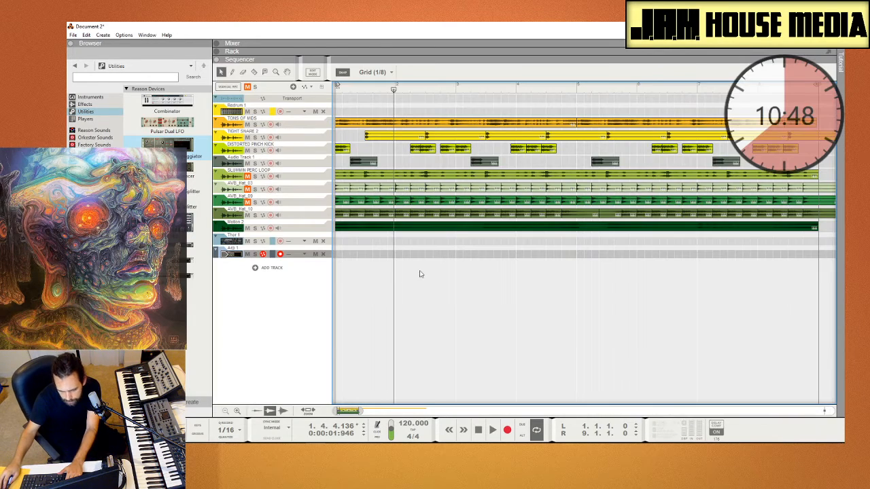
{"action": "left_click", "coordinate": [352, 128]}
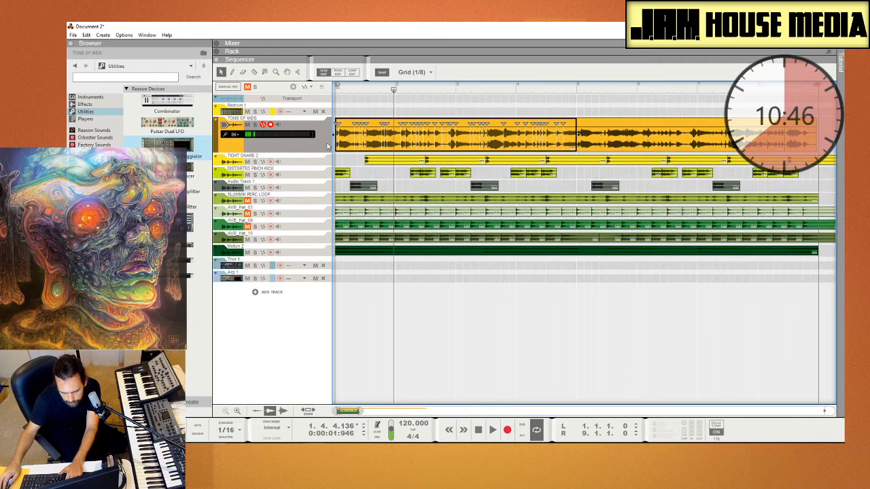
{"action": "left_click", "coordinate": [338, 73]}
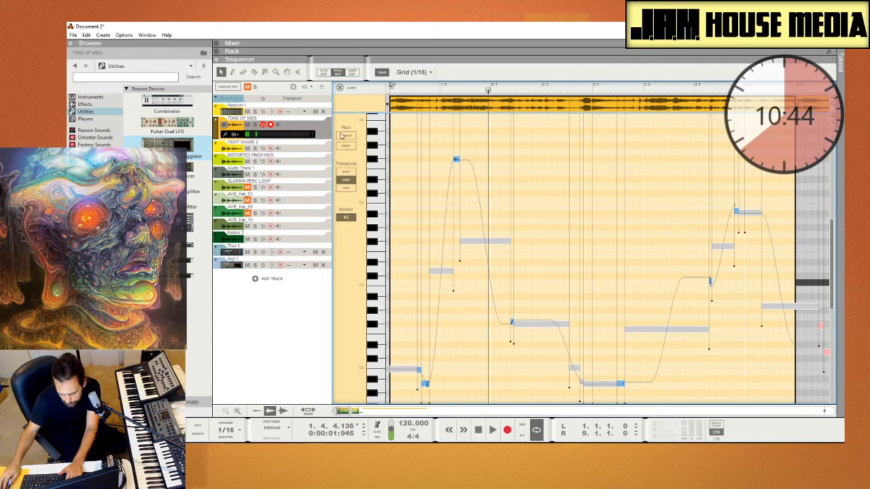
{"action": "key", "text": "space"}
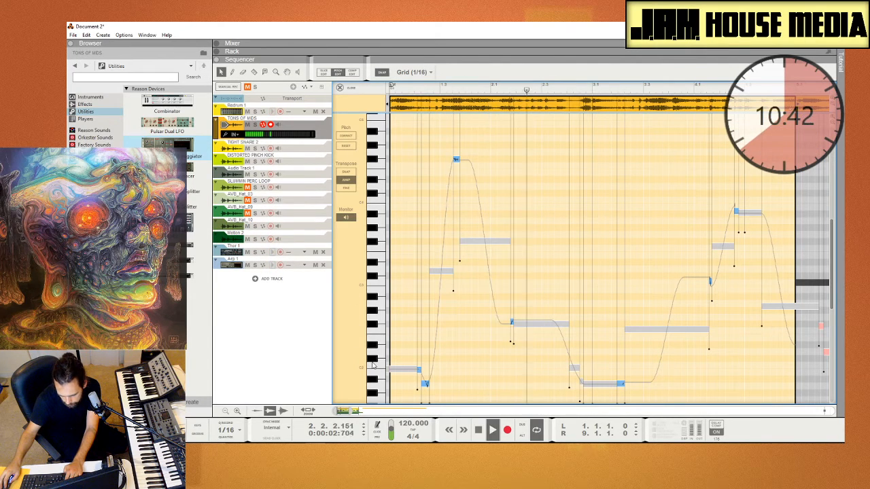
Select the Thor 1 track, return the song position to the start, and show the RPG-8 in the rack
{"action": "left_click", "coordinate": [226, 255]}
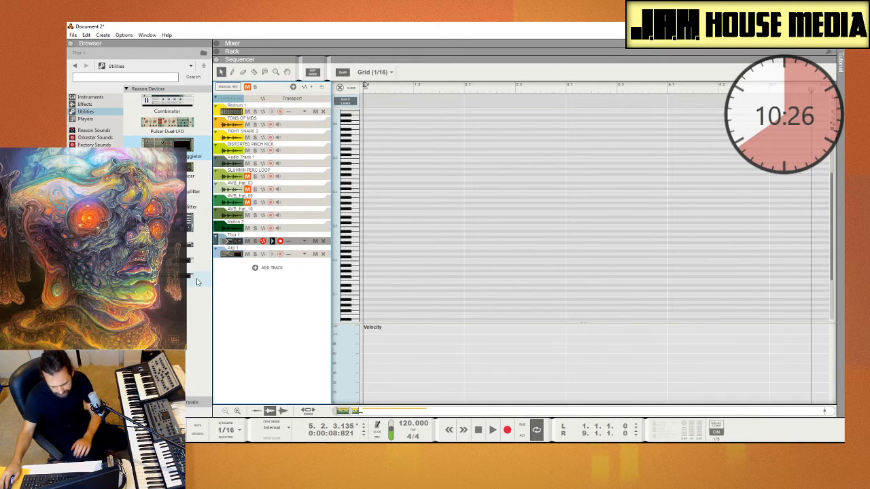
{"action": "key", "text": "F6"}
{"action": "key", "text": "F7"}
{"action": "key", "text": "F6"}
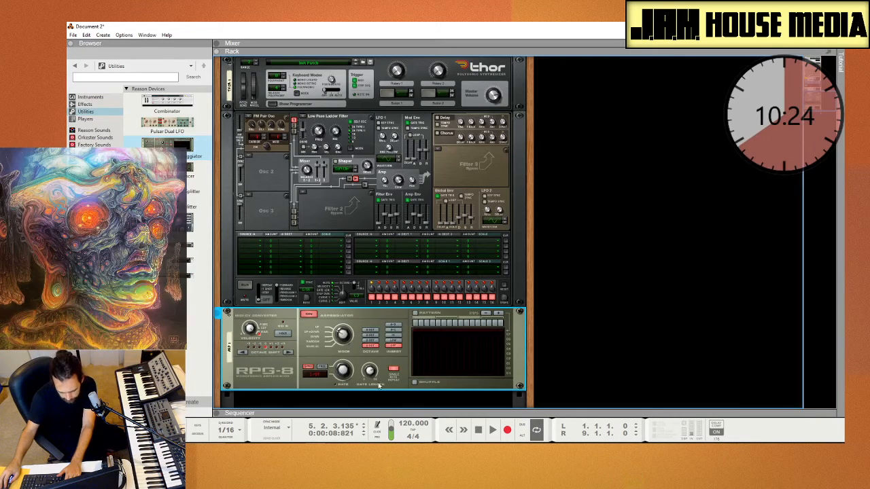
{"action": "left_click", "coordinate": [479, 430]}
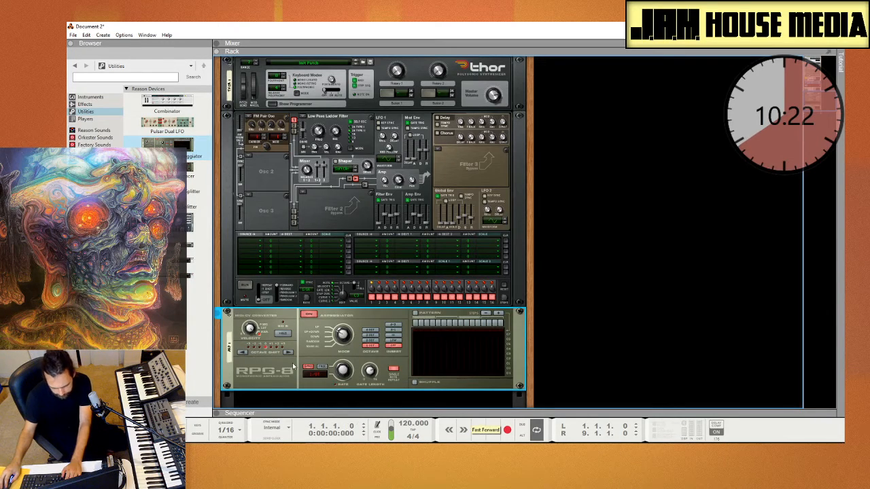
{"action": "key", "text": "F7"}
{"action": "key", "text": "F6"}
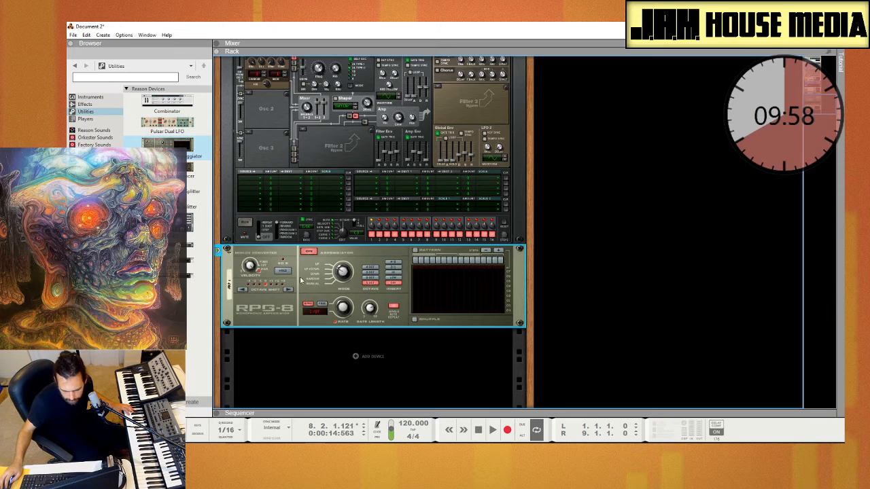
Add an RV7000 MkII Reverb below the RPG-8 with its Decay at 94
{"action": "left_click", "coordinate": [102, 35]}
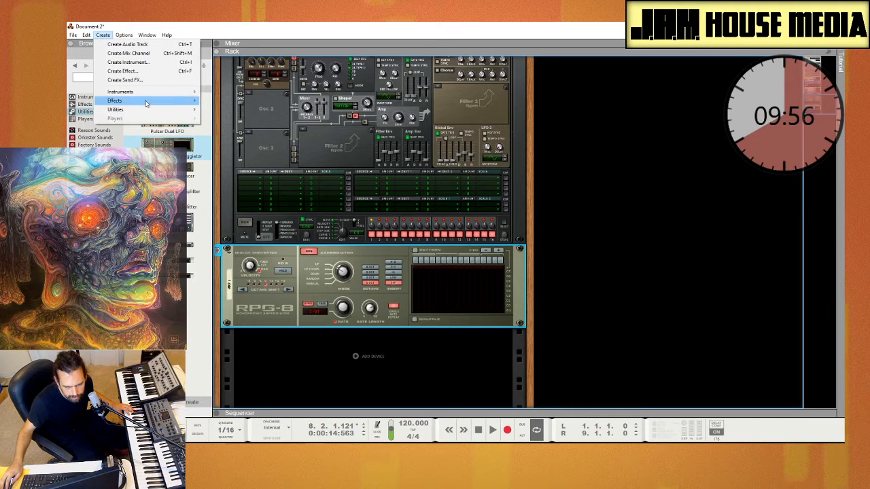
{"action": "mouse_move", "coordinate": [146, 101]}
{"action": "left_click", "coordinate": [262, 126]}
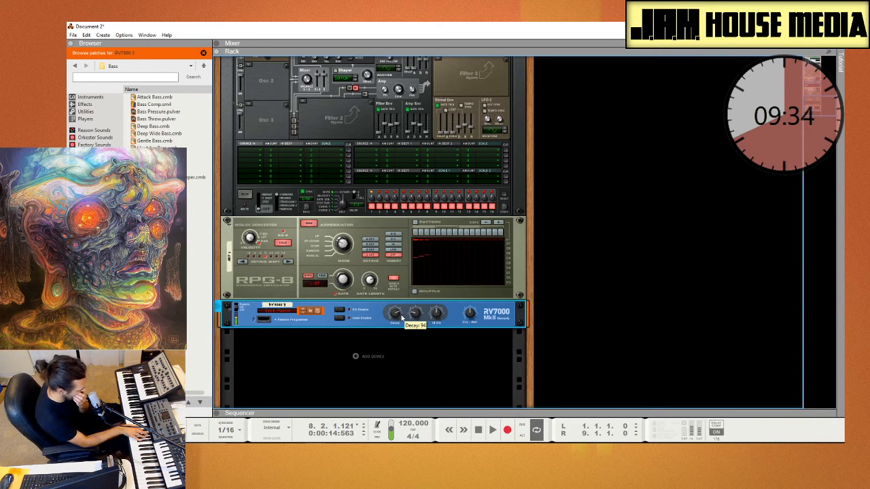
Leave the sequencer's edit mode and move the spare TONS OF MIDS clip group from bar 10 to about bar 23
{"action": "key", "text": "F7"}
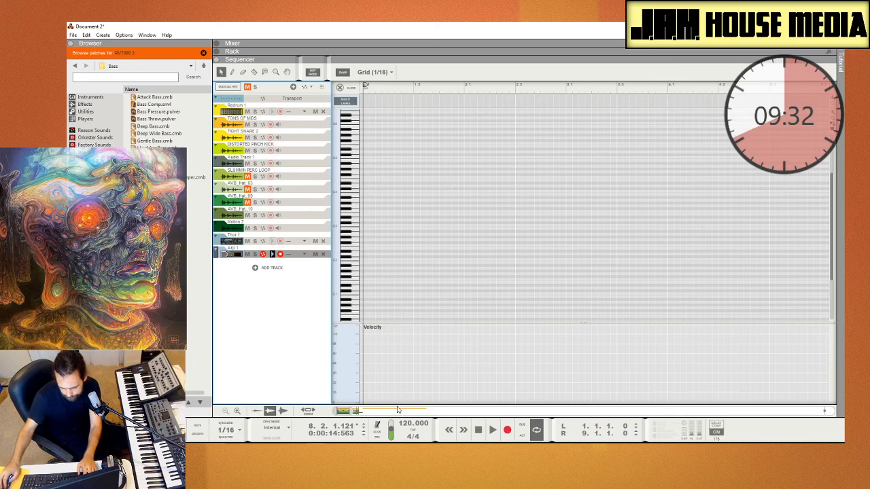
{"action": "key", "text": "ctrl+e"}
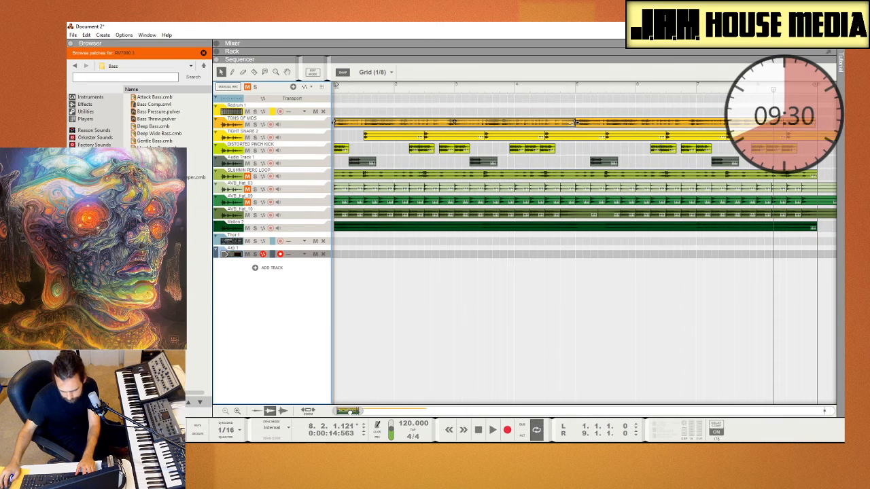
{"action": "left_click_drag", "start_coordinate": [361, 411], "coordinate": [422, 411]}
{"action": "left_click_drag", "start_coordinate": [486, 109], "coordinate": [608, 156]}
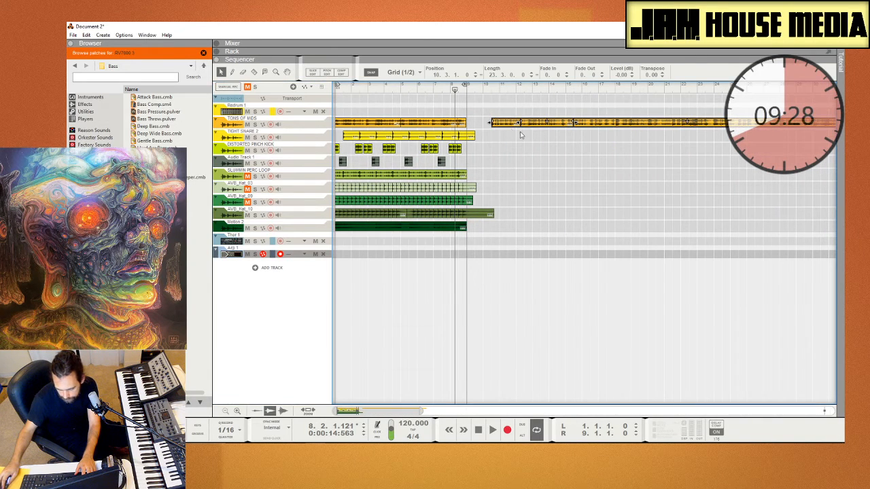
{"action": "left_click_drag", "start_coordinate": [516, 124], "coordinate": [730, 124]}
Move the eight-bar arrangement to bar 9, copy every track's clips except TONS OF MIDS back to bar 1, and play from the start
{"action": "mouse_move", "coordinate": [569, 117]}
{"action": "left_mouse_down"}
{"action": "mouse_move", "coordinate": [322, 193]}
{"action": "mouse_move", "coordinate": [358, 212]}
{"action": "mouse_move", "coordinate": [514, 223]}
{"action": "mouse_move", "coordinate": [491, 225]}
{"action": "left_mouse_up"}
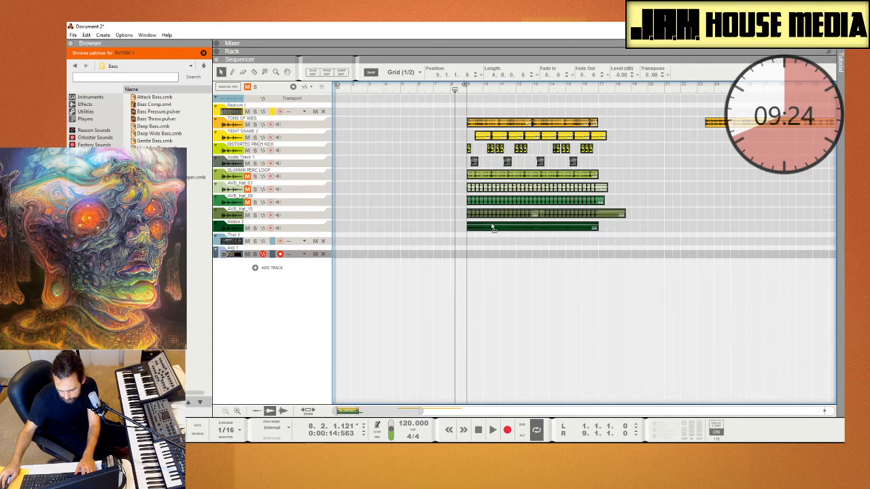
{"action": "left_click_drag", "start_coordinate": [634, 130], "coordinate": [348, 229]}
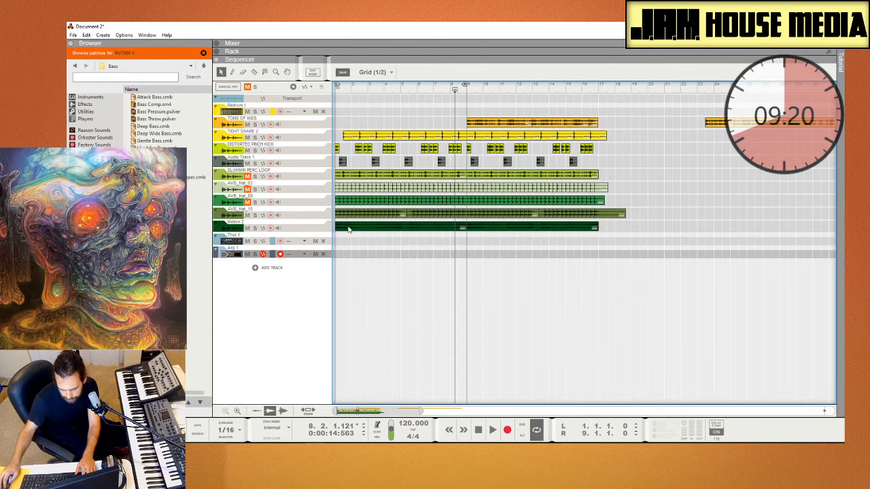
{"action": "key", "text": "shift+Return"}
{"action": "key", "text": "shift+Return"}
{"action": "key", "text": "space"}
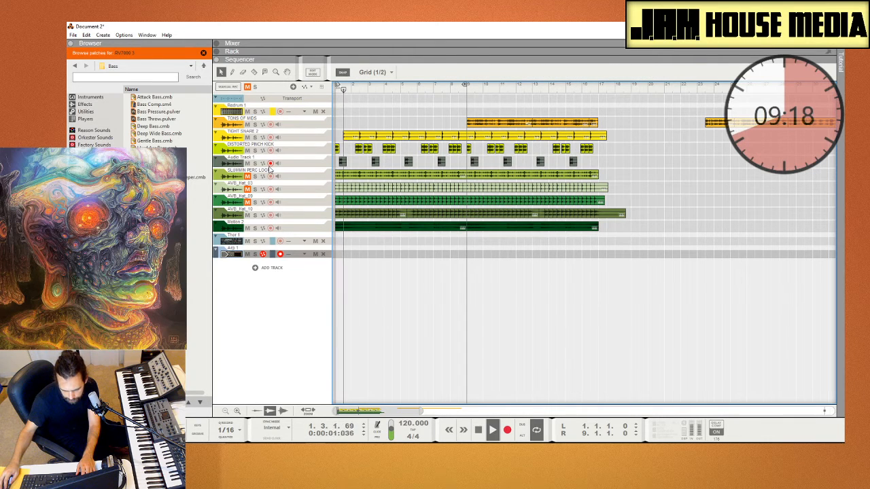
Select the Thor 1 track, return the song position to the start, and play the arrangement
{"action": "key", "text": "space"}
{"action": "left_click", "coordinate": [239, 165]}
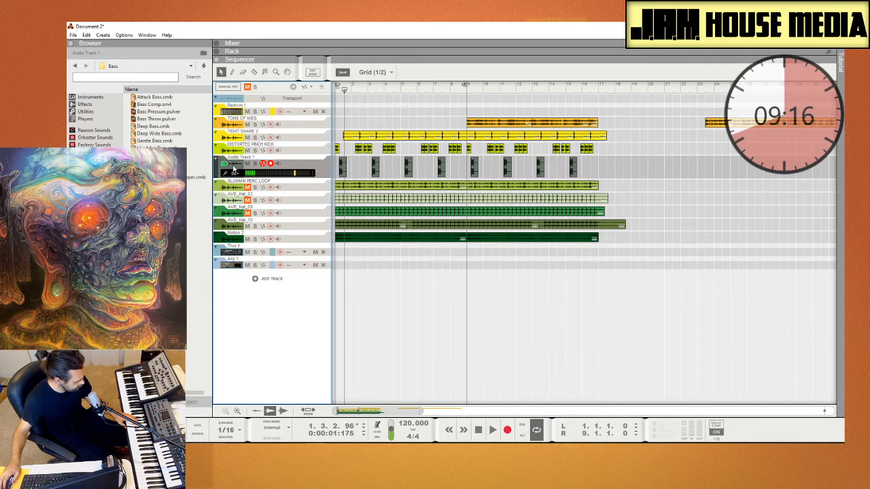
{"action": "left_click", "coordinate": [234, 258]}
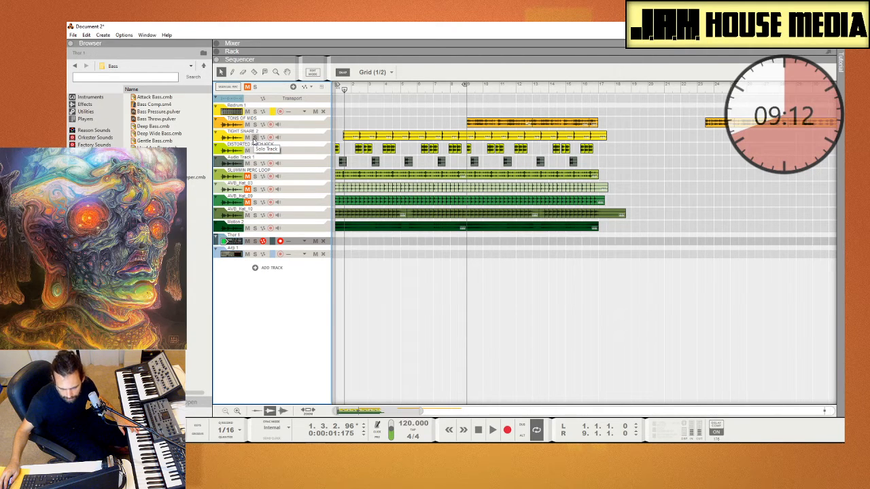
{"action": "left_click", "coordinate": [343, 90]}
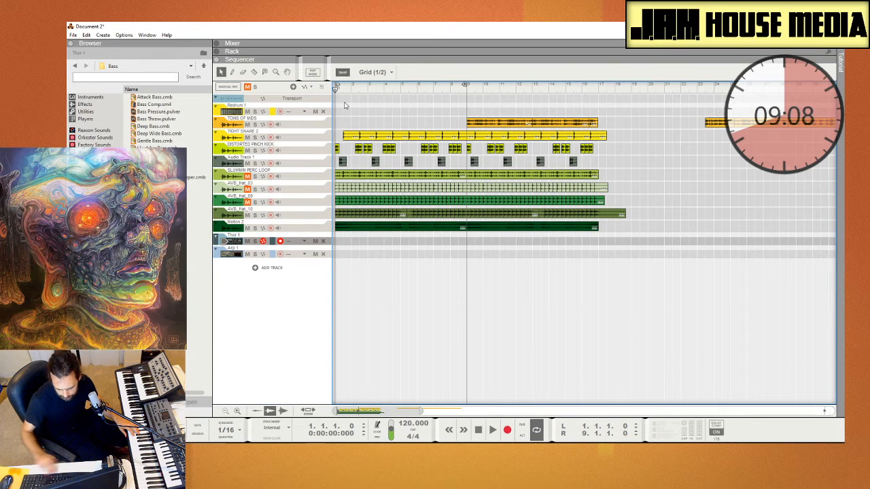
{"action": "key", "text": "space"}
{"action": "key", "text": "space"}
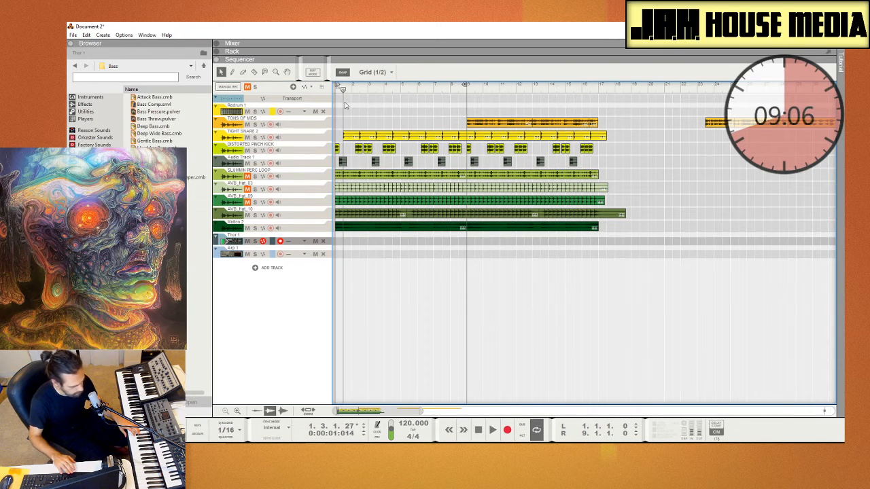
{"action": "key", "text": "space"}
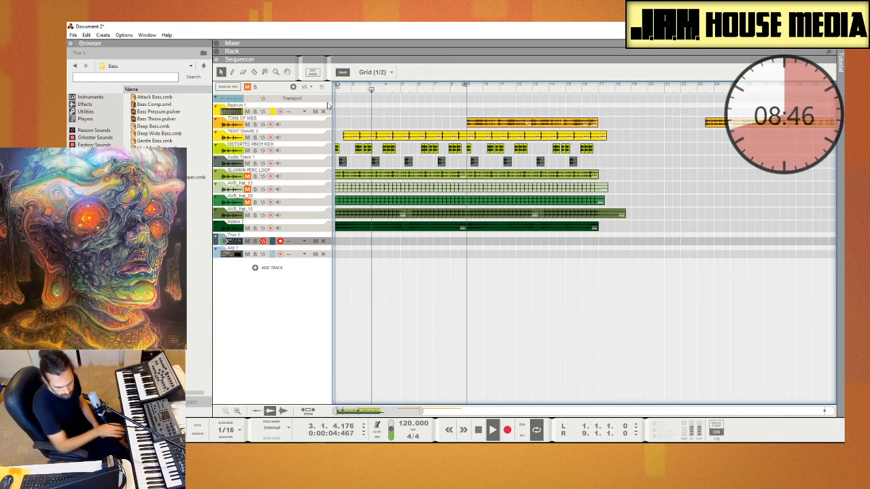
Select the Arp 1 track, briefly solo the distorted kick track during playback, and return the song position to the start
{"action": "left_click", "coordinate": [232, 255]}
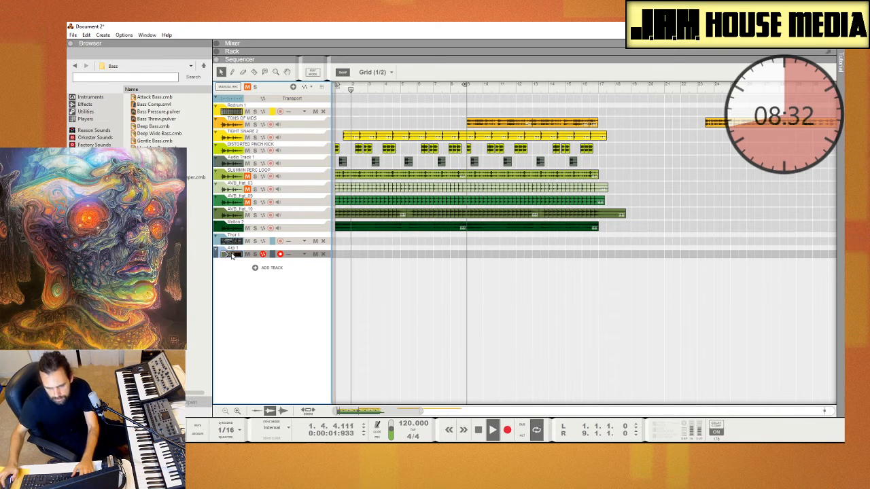
{"action": "left_click", "coordinate": [254, 150]}
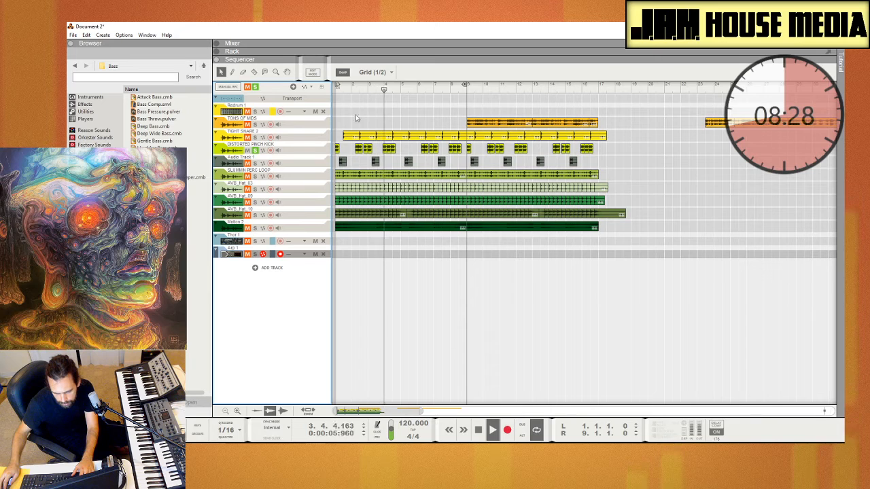
{"action": "left_click", "coordinate": [255, 150]}
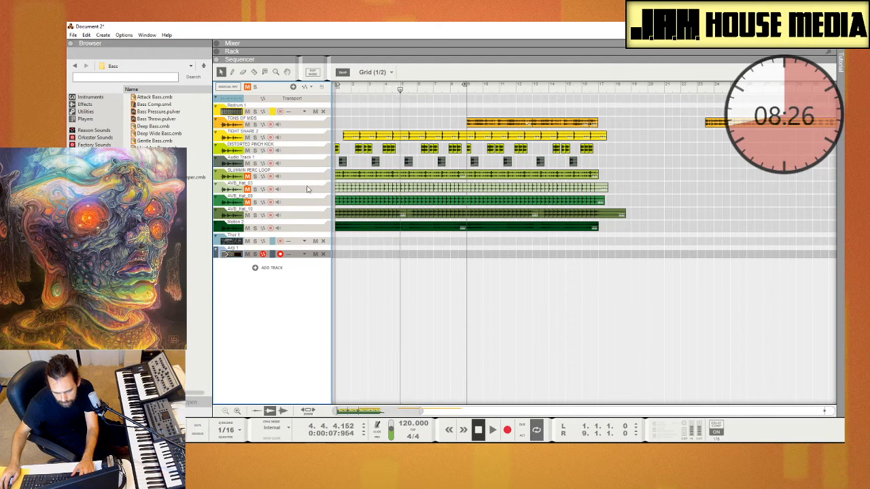
{"action": "left_click", "coordinate": [477, 429]}
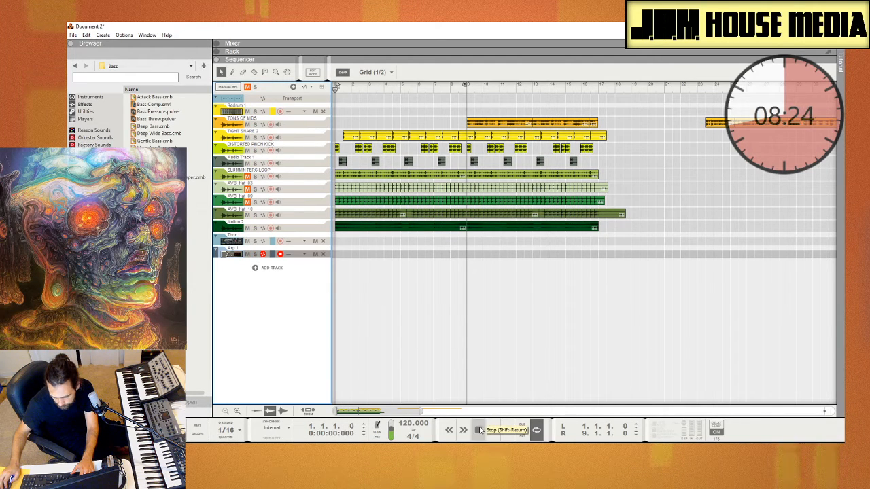
Record an eight-bar part from bar 1 on the Arp 1 track with the precount on
{"action": "left_click", "coordinate": [379, 437]}
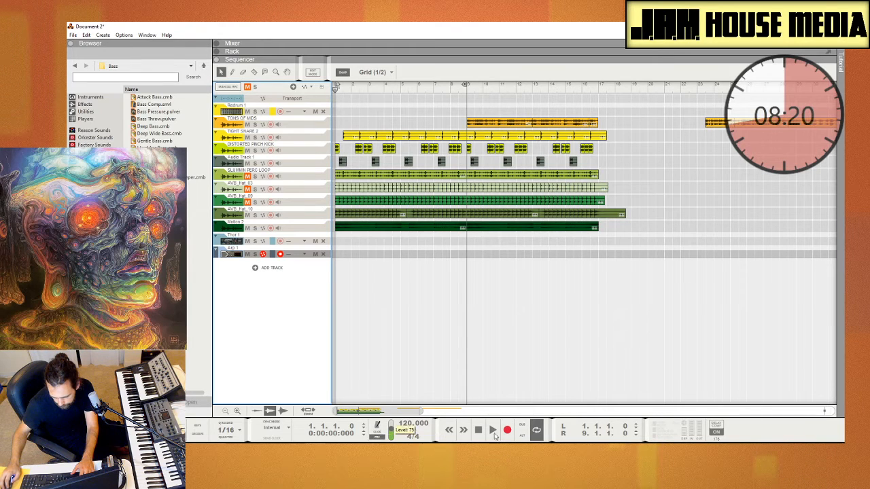
{"action": "left_click", "coordinate": [507, 431]}
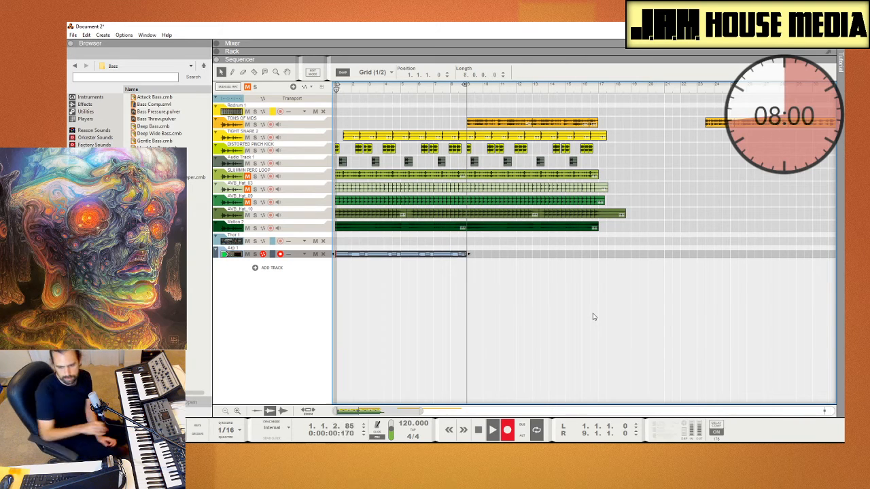
{"action": "right_click", "coordinate": [437, 257]}
{"action": "left_click", "coordinate": [486, 242]}
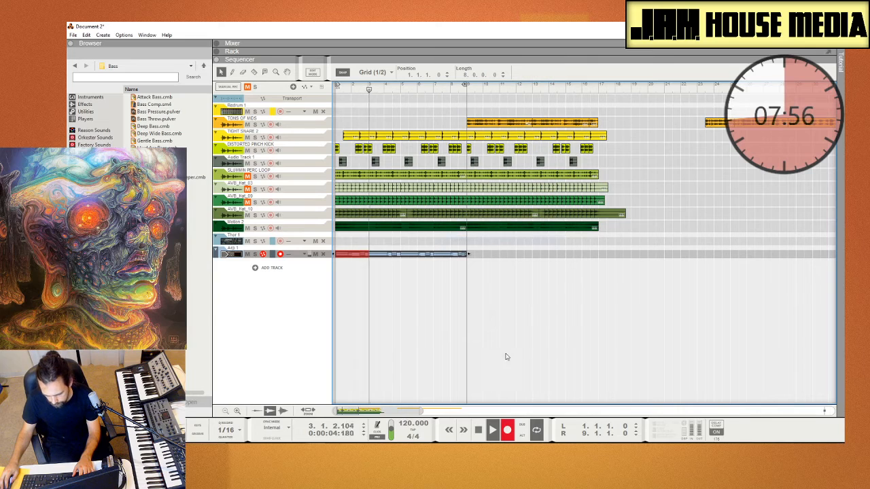
{"action": "left_click", "coordinate": [508, 430]}
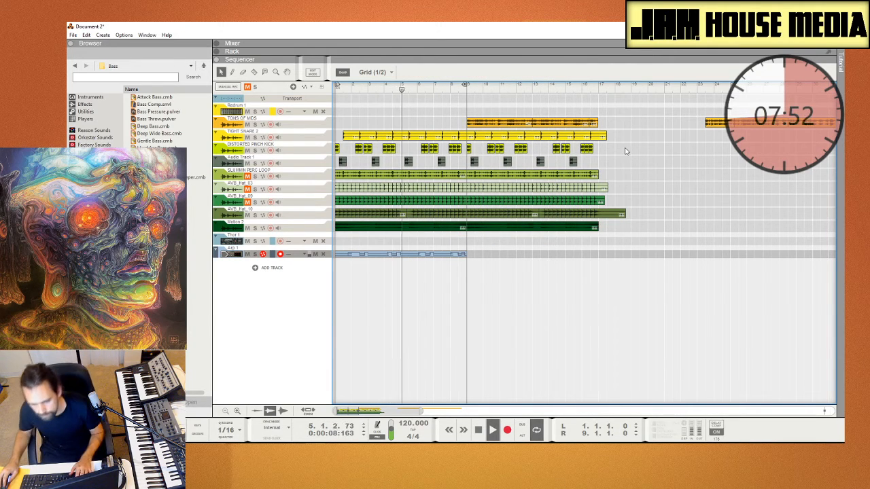
Move all drum and TONS OF MIDS clips eight bars later, repeat the Arp 1 clip from bar 9, and select the distorted kick track
{"action": "left_click_drag", "start_coordinate": [639, 96], "coordinate": [335, 265]}
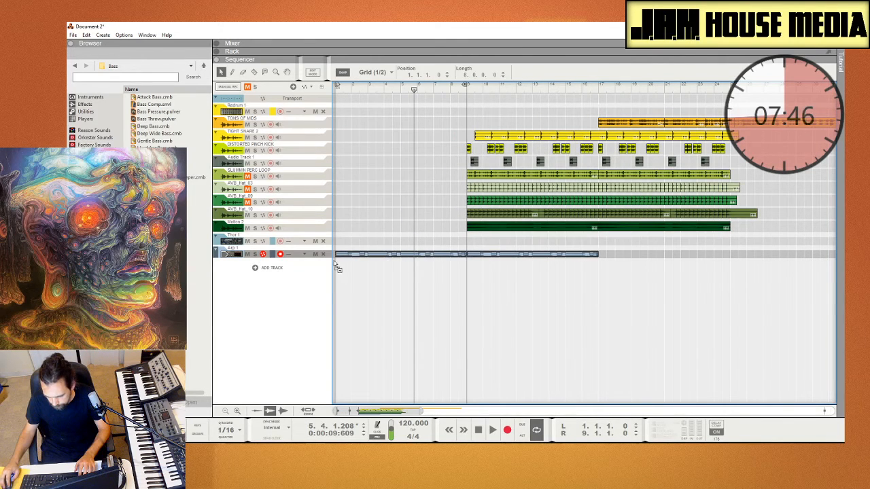
{"action": "left_click", "coordinate": [304, 151]}
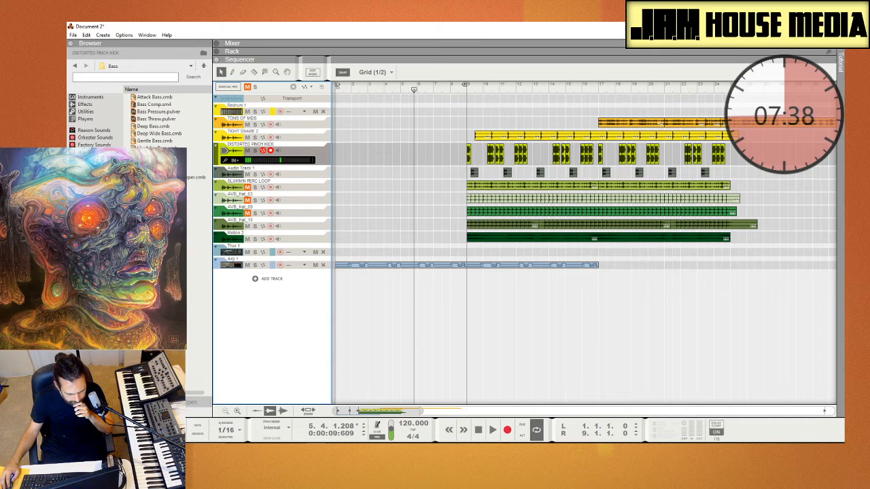
Browse and audition samples in the Widdlers Winter Pack 2019 Drums and WIDDLER SUMMER SAMPLE PACK zDrums folders
{"action": "left_click", "coordinate": [95, 203]}
{"action": "double_click", "coordinate": [185, 111]}
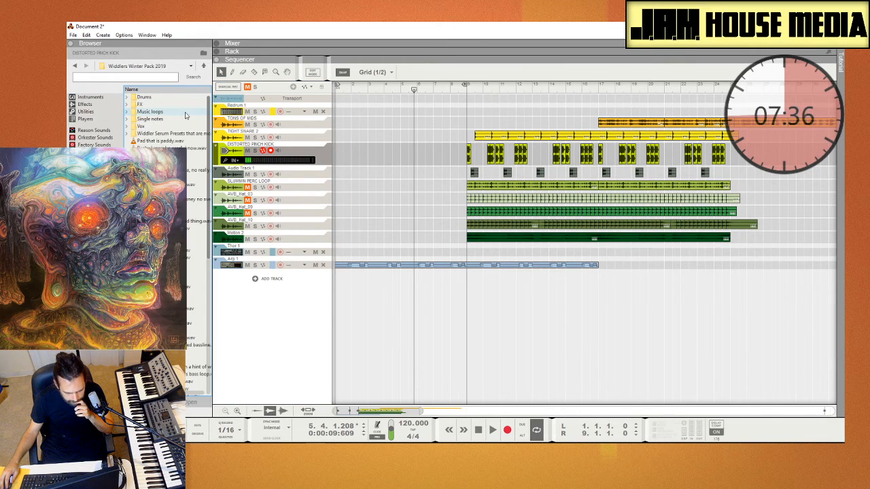
{"action": "double_click", "coordinate": [165, 101]}
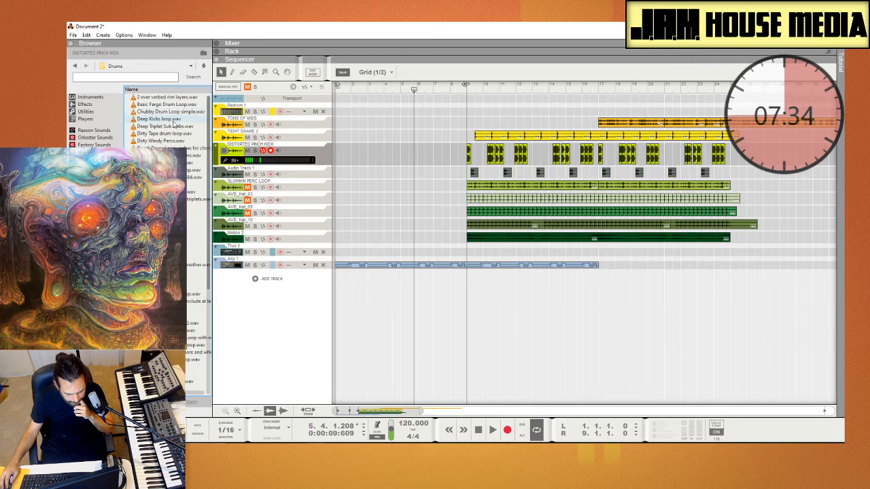
{"action": "left_click", "coordinate": [174, 121]}
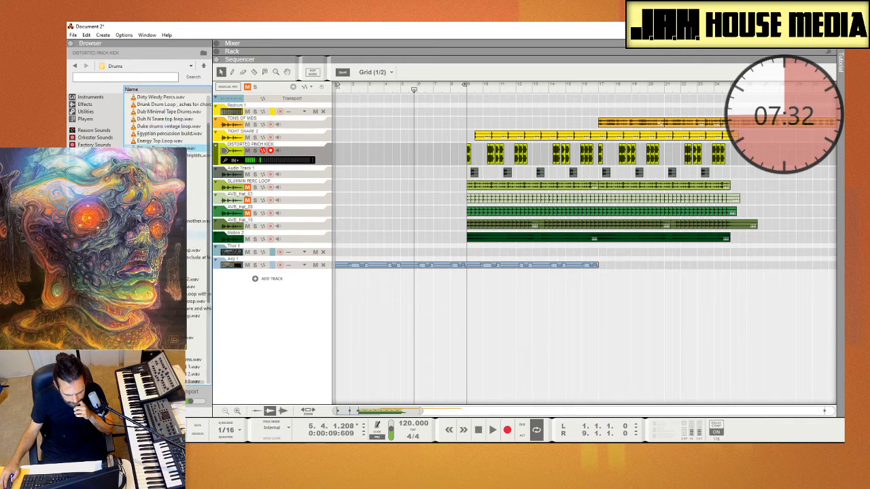
{"action": "scroll", "coordinate": [180, 228], "scroll_direction": "down", "scroll_amount": 4}
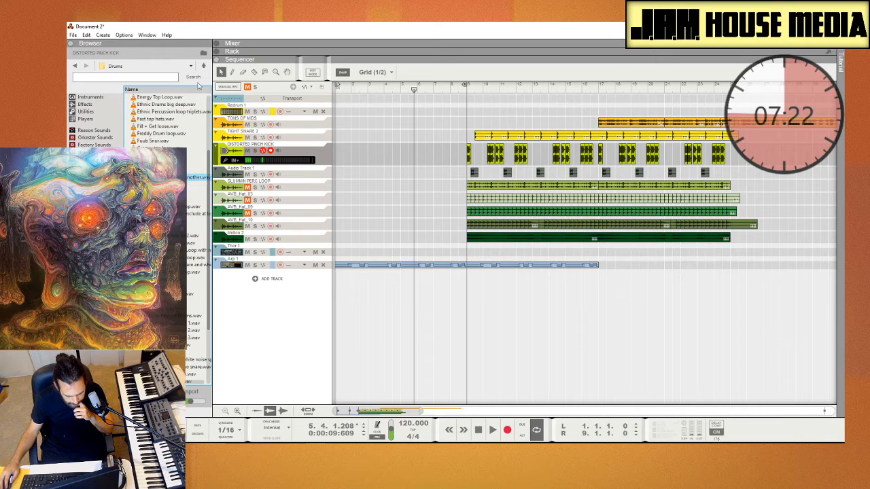
{"action": "left_click", "coordinate": [203, 66]}
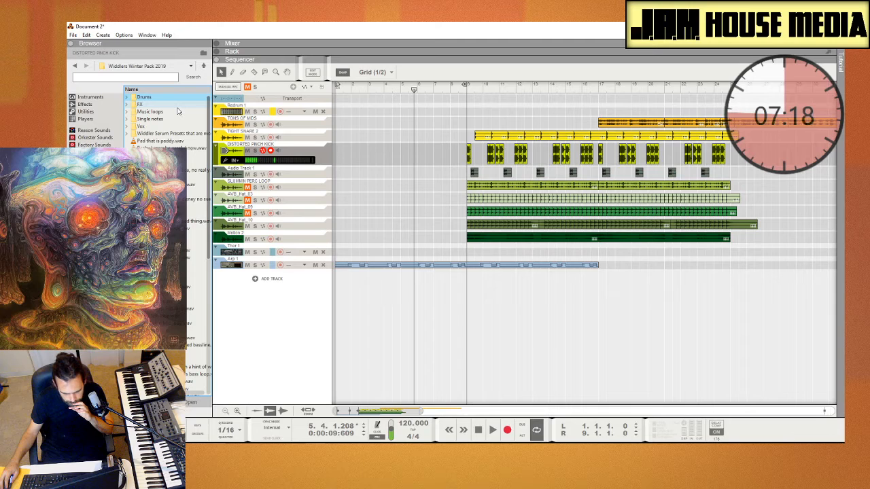
{"action": "left_click", "coordinate": [203, 67]}
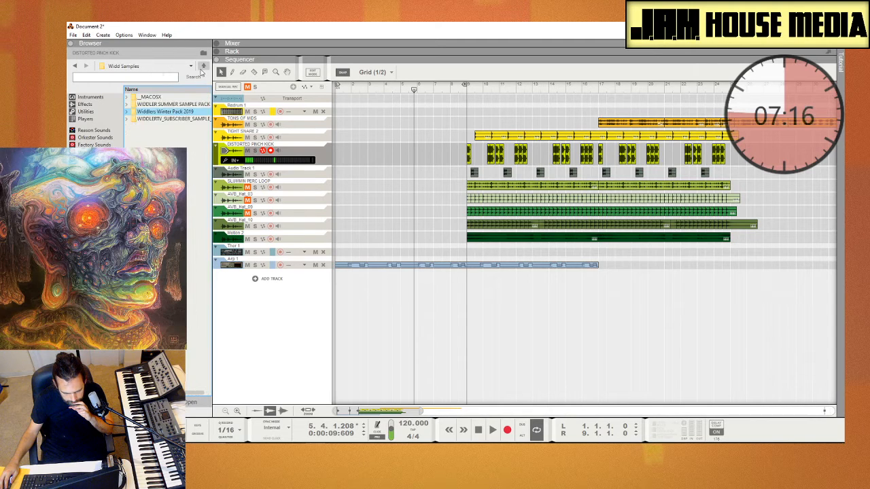
{"action": "double_click", "coordinate": [183, 104]}
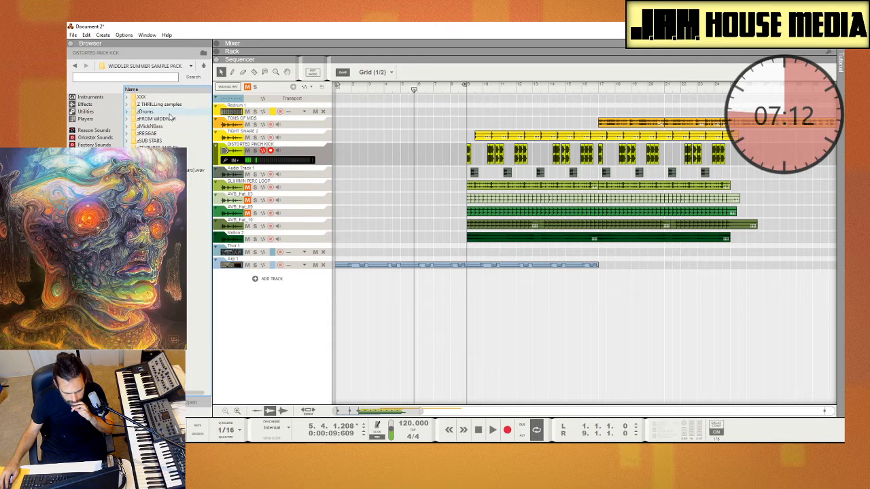
{"action": "double_click", "coordinate": [146, 111]}
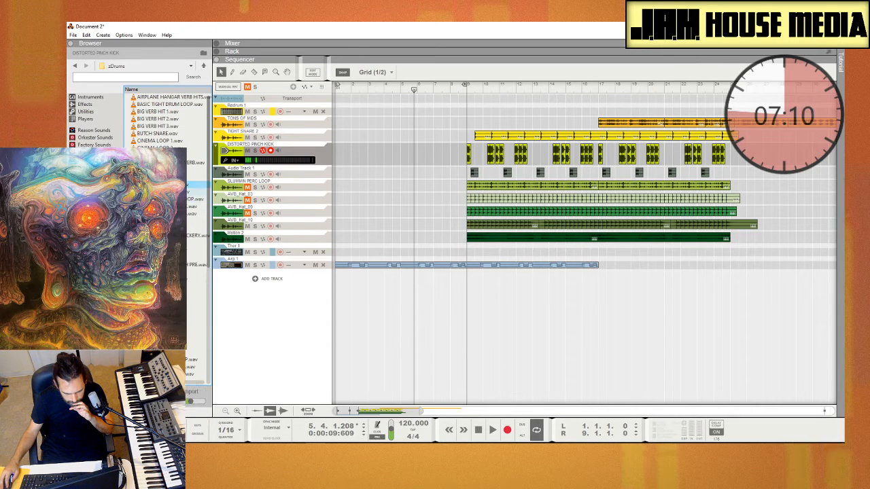
{"action": "left_click", "coordinate": [163, 229]}
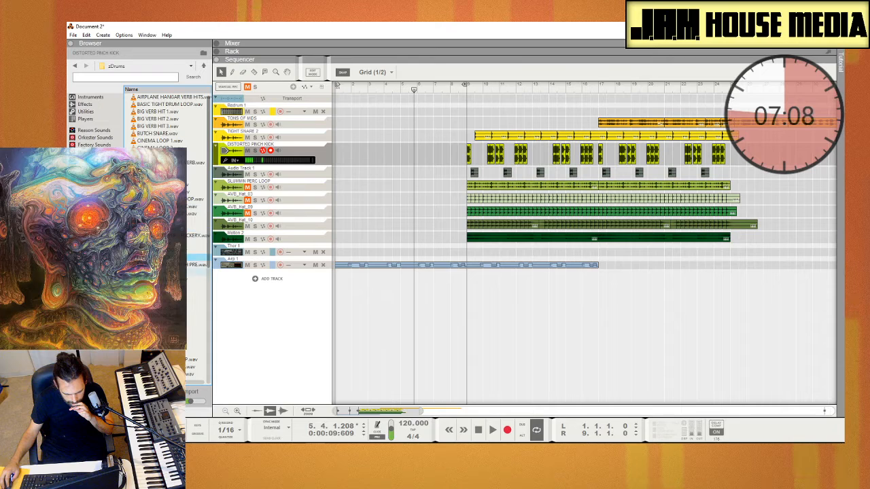
{"action": "left_click", "coordinate": [164, 301]}
{"action": "left_click", "coordinate": [163, 316]}
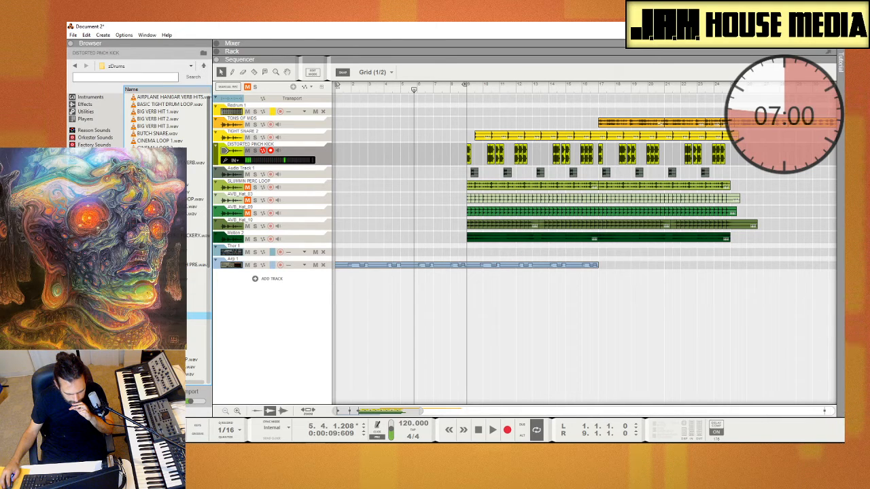
Place a kick sample from the Kick folder within Drums Samples at bar 1 of the distorted kick track
{"action": "left_click", "coordinate": [95, 187]}
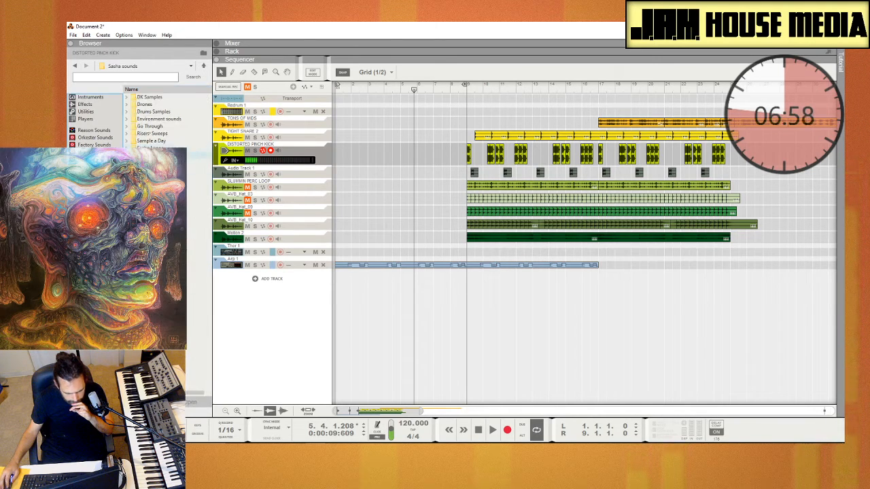
{"action": "double_click", "coordinate": [170, 112]}
{"action": "double_click", "coordinate": [169, 163]}
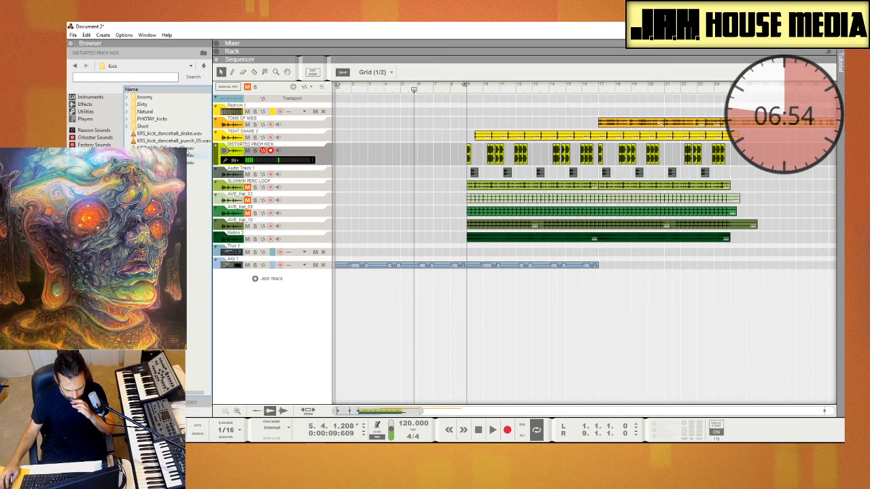
{"action": "left_click", "coordinate": [170, 148]}
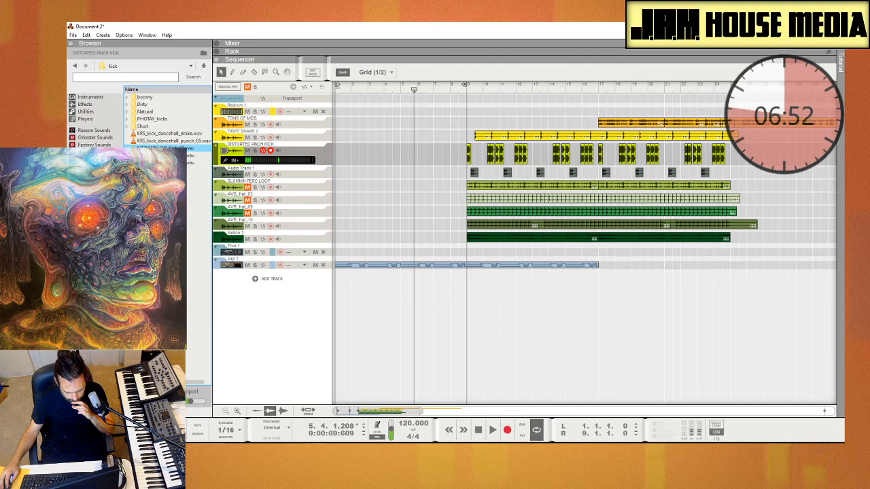
{"action": "left_click_drag", "start_coordinate": [170, 149], "coordinate": [337, 155]}
Create a new audio track below the distorted kick track and move the new kick clip onto it at bar 1
{"action": "left_click_drag", "start_coordinate": [371, 410], "coordinate": [299, 398]}
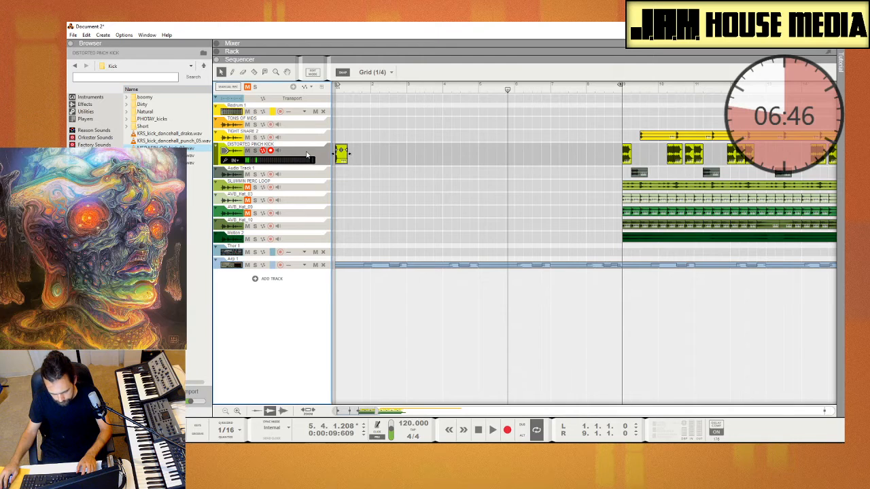
{"action": "key", "text": "ctrl+t"}
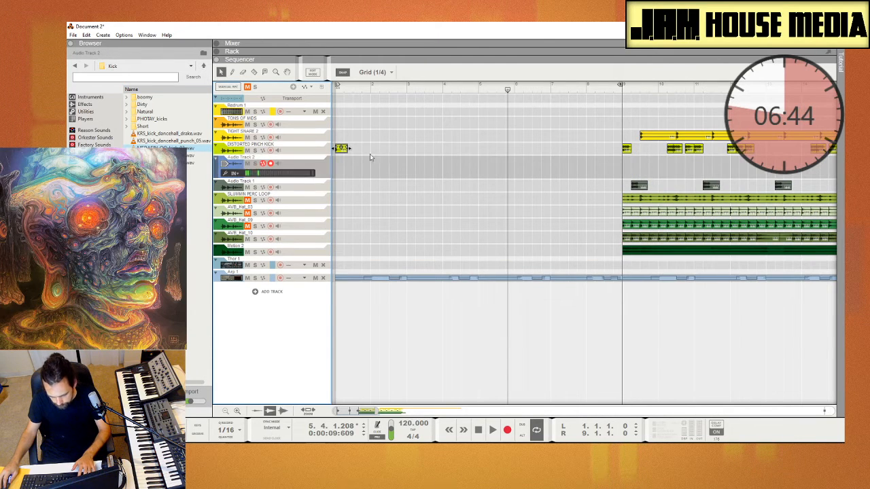
{"action": "left_click_drag", "start_coordinate": [341, 148], "coordinate": [342, 163]}
Copy the eight-bar group of distorted kick clips starting at bar 9 back to bar 1 on the same track
{"action": "left_click_drag", "start_coordinate": [577, 143], "coordinate": [839, 155]}
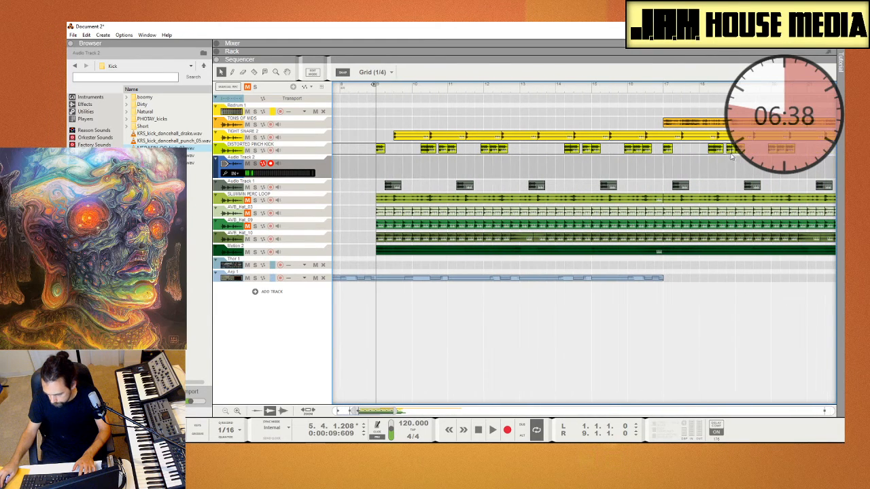
{"action": "left_click_drag", "start_coordinate": [663, 157], "coordinate": [662, 155]}
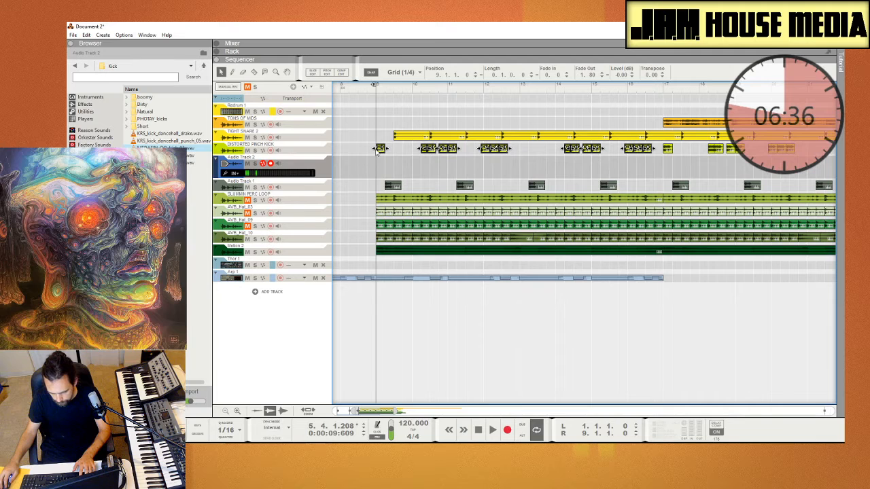
{"action": "left_click_drag", "start_coordinate": [378, 151], "coordinate": [108, 153]}
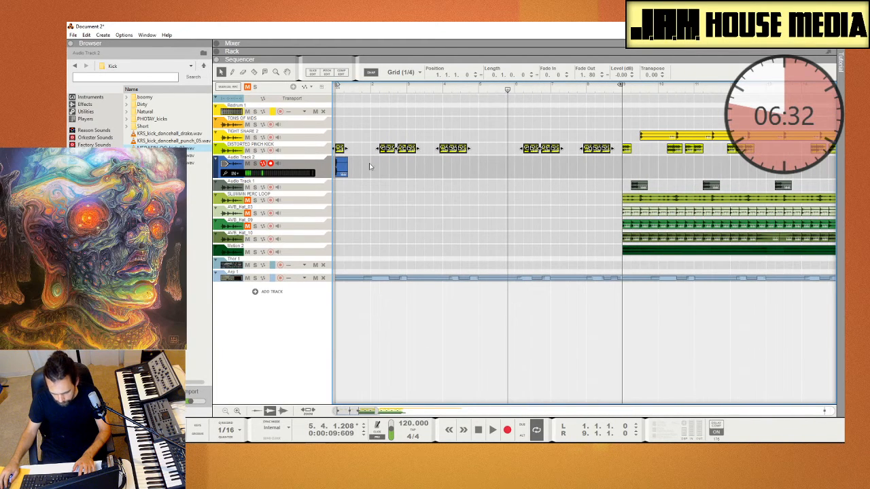
Copy the new kick clip on Audio Track 2 to position 2.2.1, under the second group of distorted kicks
{"action": "left_click", "coordinate": [370, 166]}
{"action": "left_click_drag", "start_coordinate": [342, 174], "coordinate": [393, 177]}
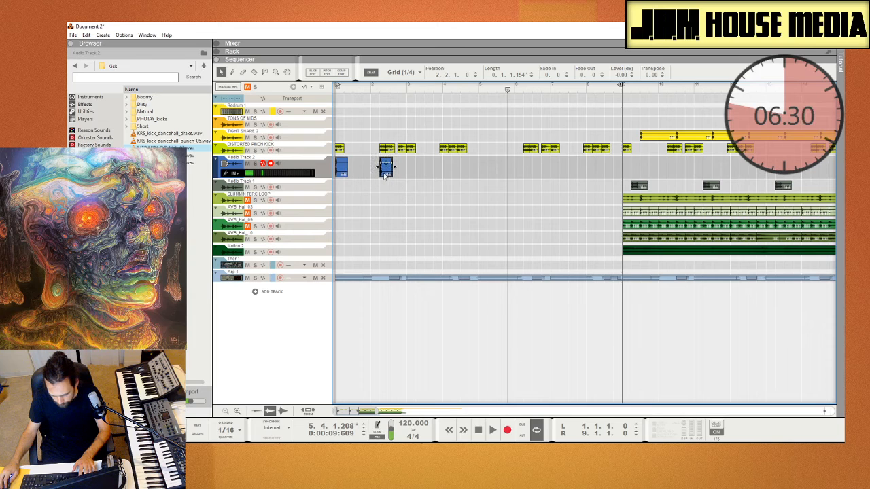
{"action": "left_click_drag", "start_coordinate": [363, 412], "coordinate": [192, 362]}
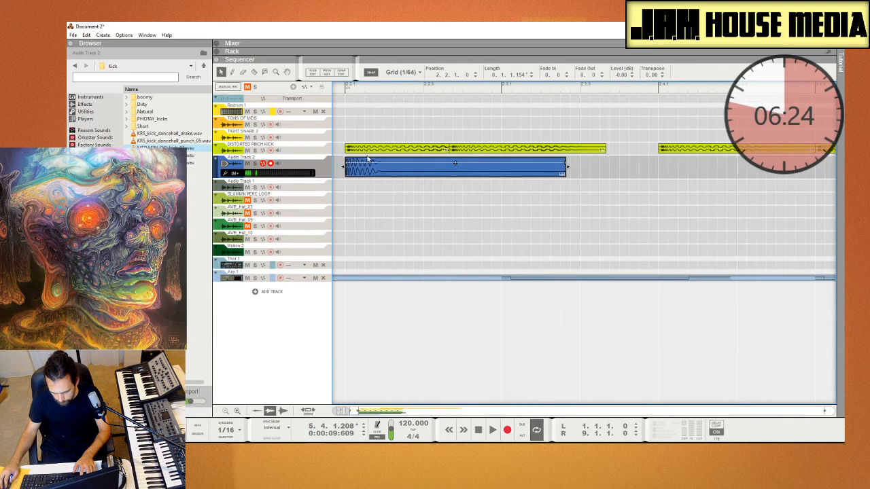
Copy the kick clip on Audio Track 2 beneath the next distorted kick and set its position to 2.2.3.160
{"action": "left_click_drag", "start_coordinate": [416, 176], "coordinate": [494, 177]}
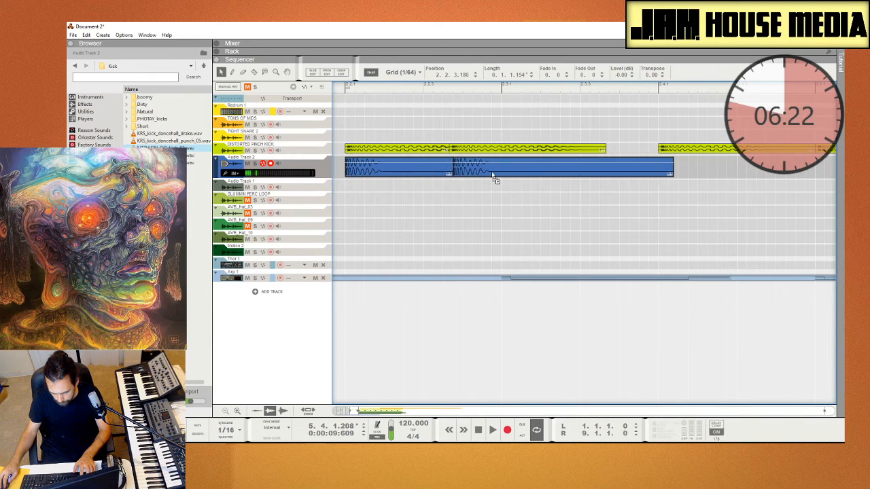
{"action": "double_click", "coordinate": [464, 74]}
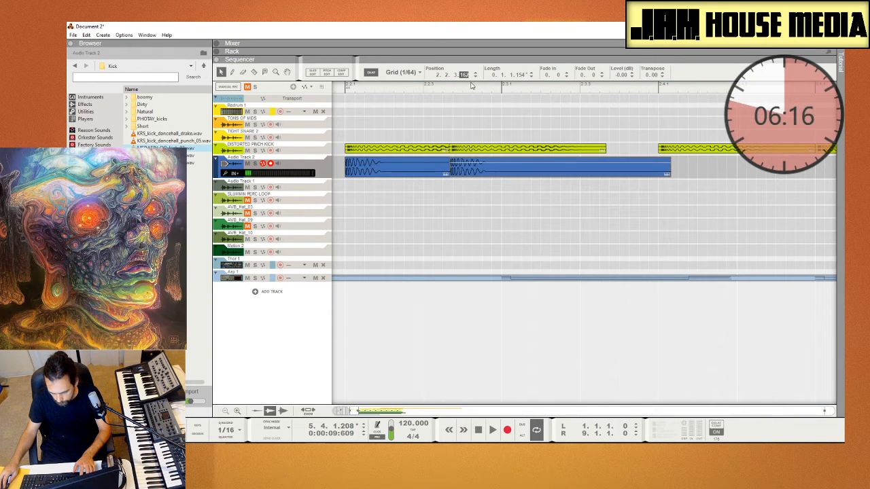
{"action": "key", "text": "Return"}
{"action": "left_click_drag", "start_coordinate": [456, 89], "coordinate": [447, 92]}
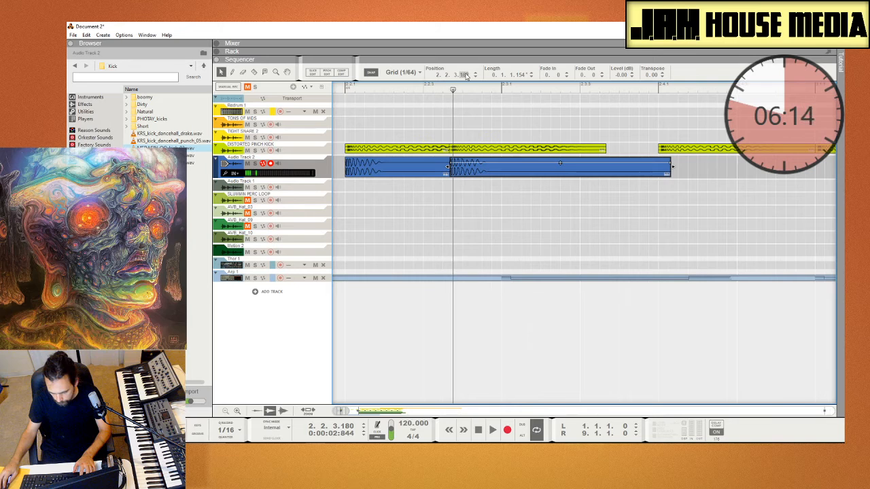
{"action": "double_click", "coordinate": [466, 76]}
{"action": "type", "text": "160"}
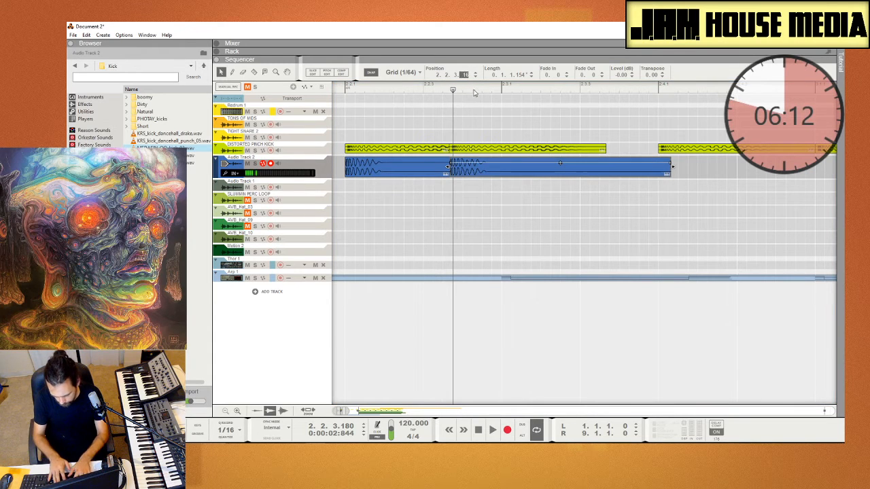
{"action": "key", "text": "Return"}
{"action": "left_click", "coordinate": [572, 235]}
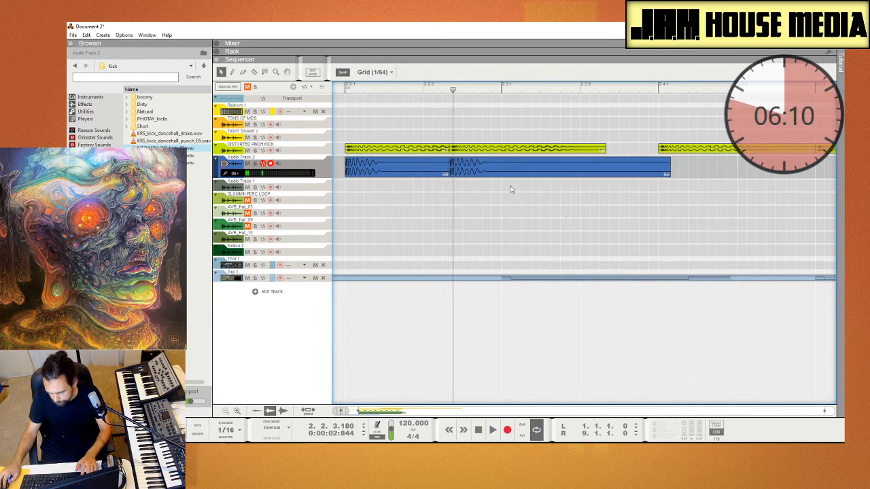
Copy the kick clip on Audio Track 2 to positions 2.4.1.0 and 3.1.1.0, under the next two distorted kicks
{"action": "left_click_drag", "start_coordinate": [509, 170], "coordinate": [708, 175]}
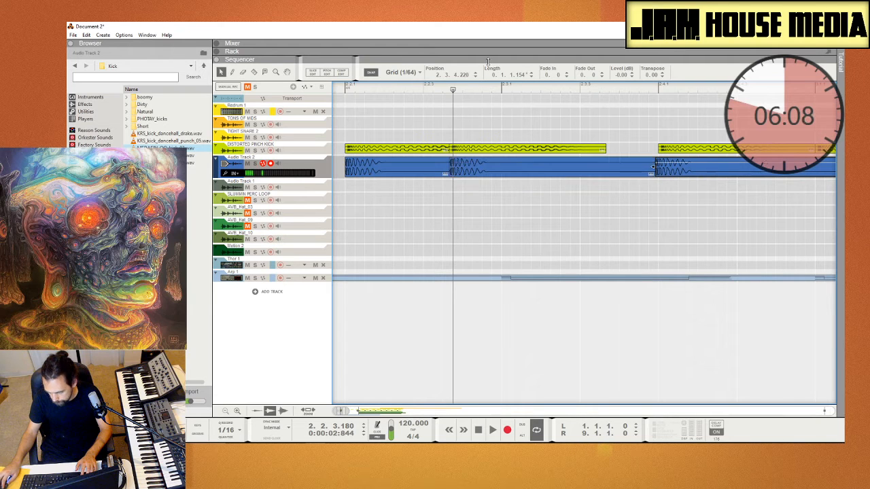
{"action": "double_click", "coordinate": [464, 76]}
{"action": "type", "text": "240"}
{"action": "key", "text": "Return"}
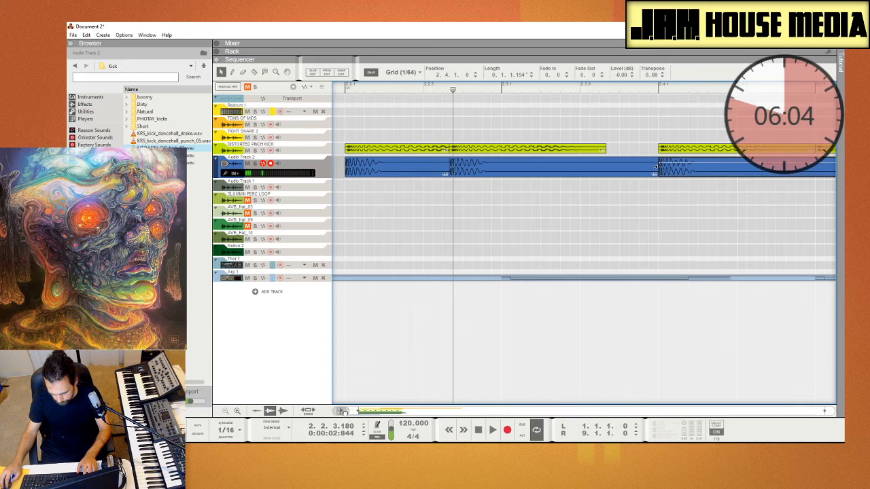
{"action": "left_click_drag", "start_coordinate": [344, 412], "coordinate": [342, 411]}
{"action": "left_click", "coordinate": [571, 210]}
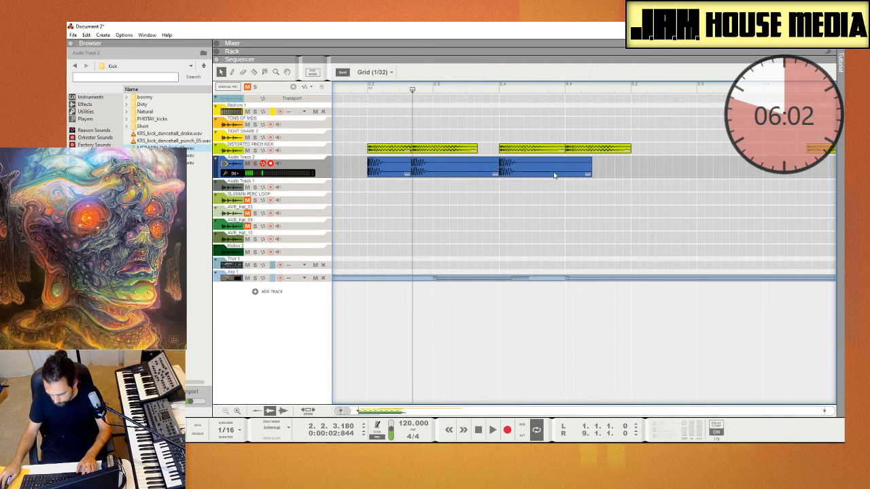
{"action": "left_click_drag", "start_coordinate": [554, 175], "coordinate": [628, 175]}
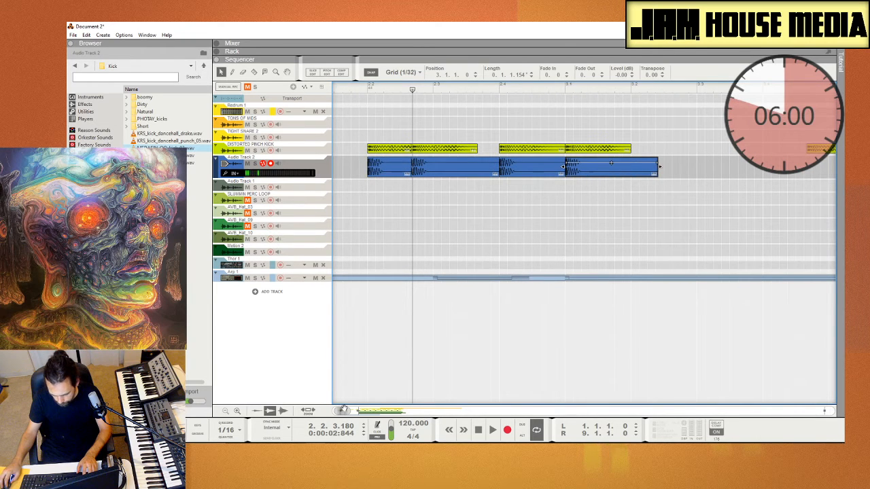
{"action": "left_click_drag", "start_coordinate": [344, 411], "coordinate": [352, 434]}
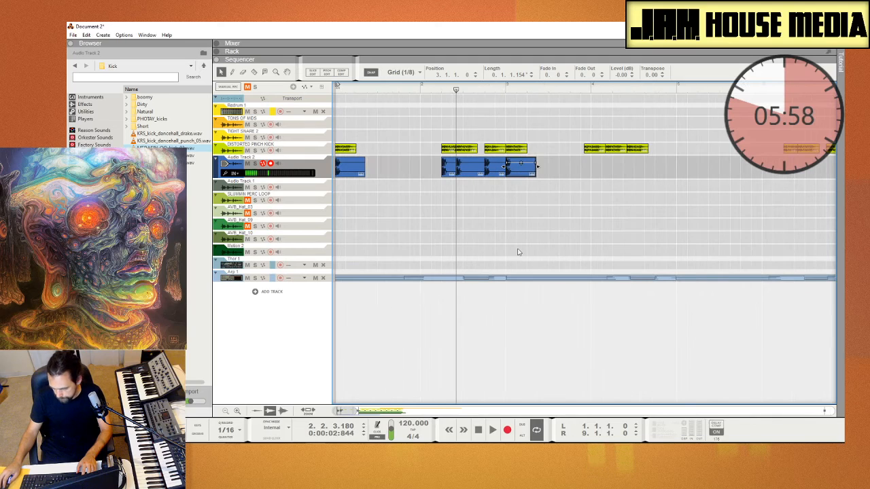
{"action": "left_click", "coordinate": [544, 184]}
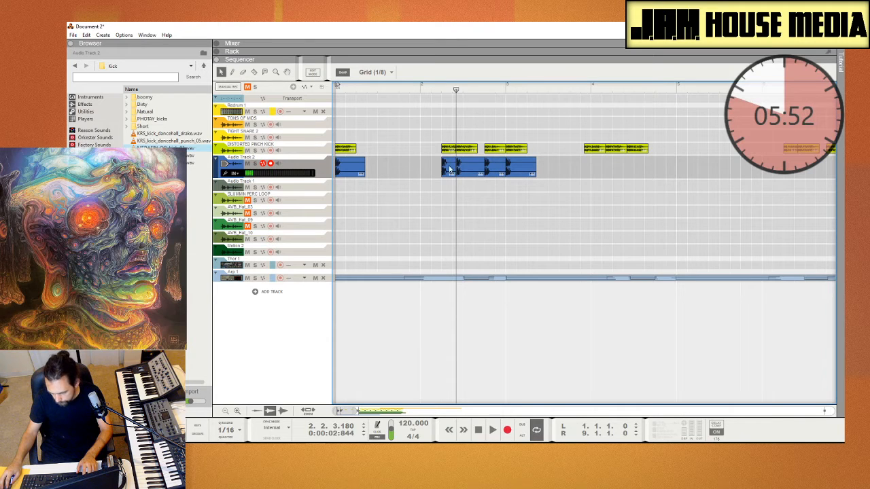
Place three consecutive copies of the kick clip under the distorted kick group just before bar 4, starting at position 3.4.3.160
{"action": "left_click_drag", "start_coordinate": [450, 170], "coordinate": [606, 178]}
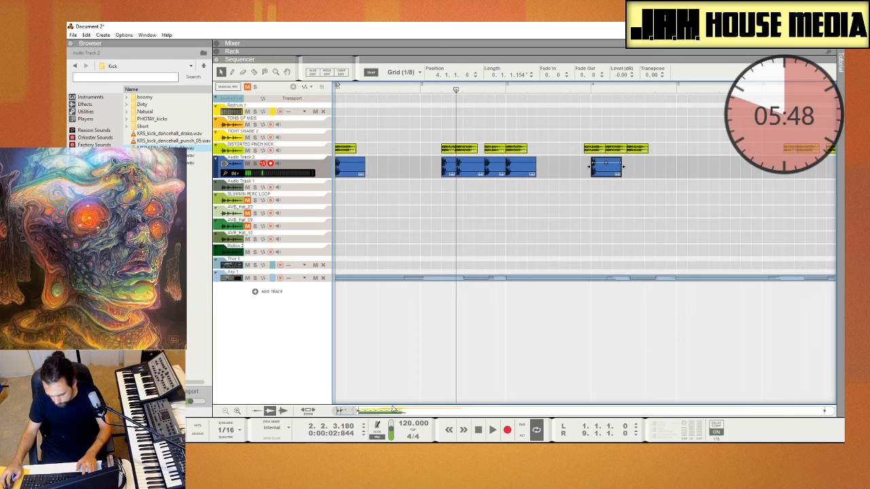
{"action": "left_click_drag", "start_coordinate": [353, 410], "coordinate": [354, 378]}
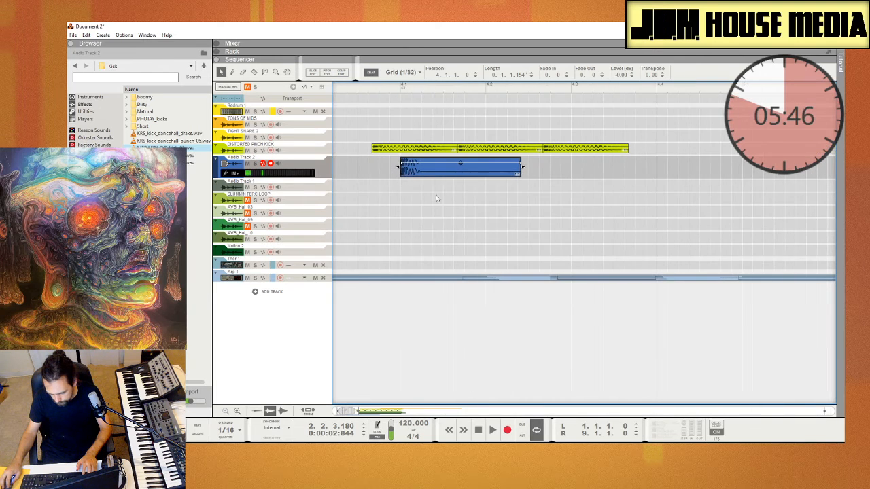
{"action": "left_click_drag", "start_coordinate": [453, 173], "coordinate": [416, 172]}
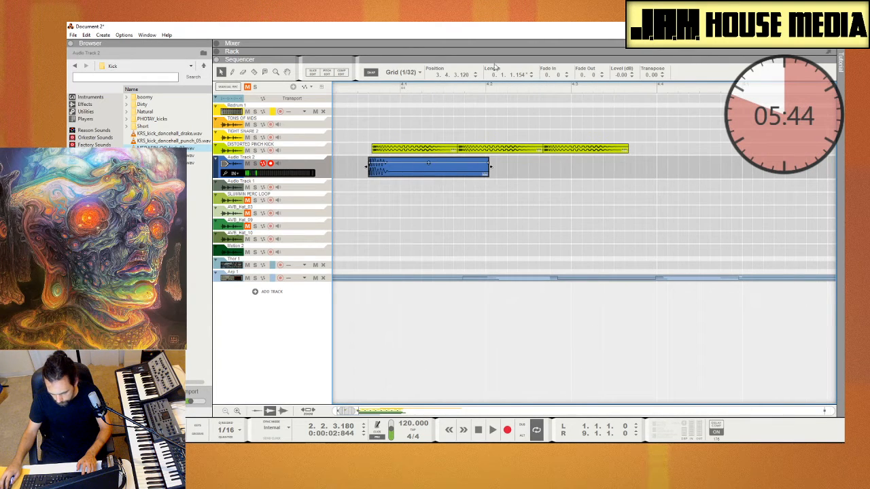
{"action": "left_click_drag", "start_coordinate": [466, 78], "coordinate": [483, 64]}
{"action": "left_click_drag", "start_coordinate": [433, 172], "coordinate": [573, 173]}
{"action": "left_click_drag", "start_coordinate": [702, 172], "coordinate": [329, 180]}
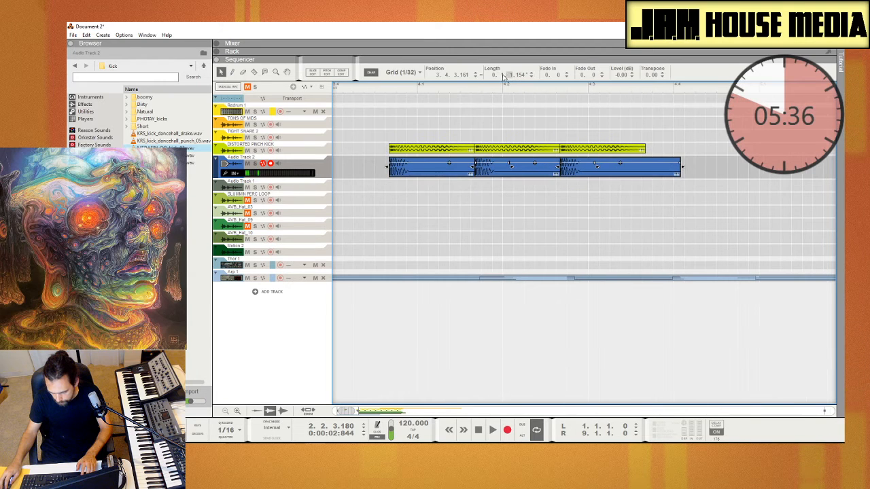
{"action": "left_click", "coordinate": [476, 77]}
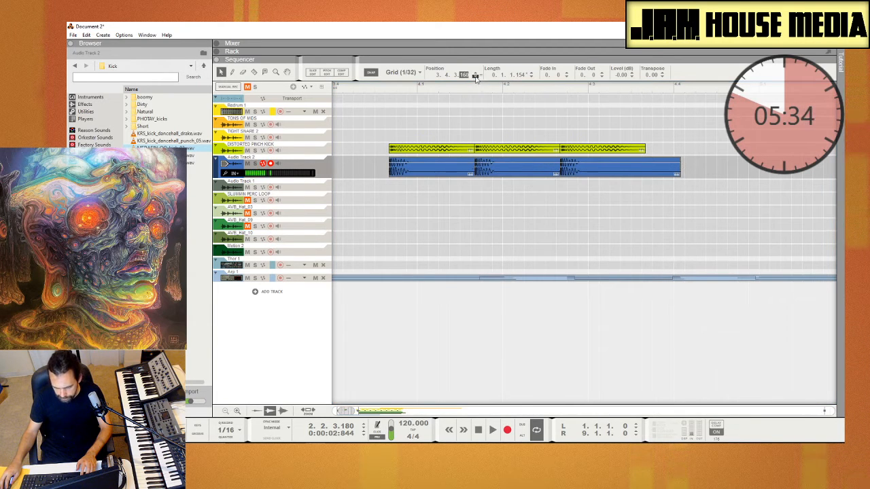
{"action": "left_click", "coordinate": [353, 88]}
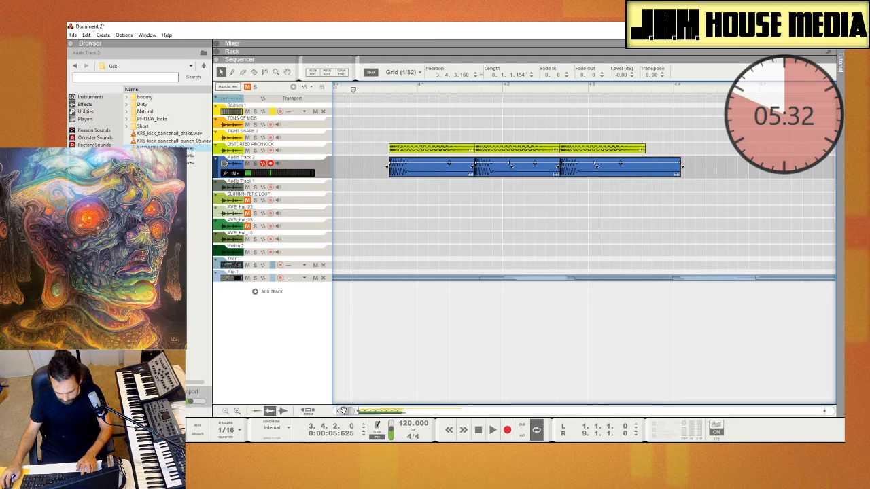
Copy the four-bar group of kick clips on Audio Track 2 from bar 1 to bar 5
{"action": "left_click_drag", "start_coordinate": [356, 411], "coordinate": [392, 411]}
{"action": "left_click_drag", "start_coordinate": [461, 192], "coordinate": [439, 180]}
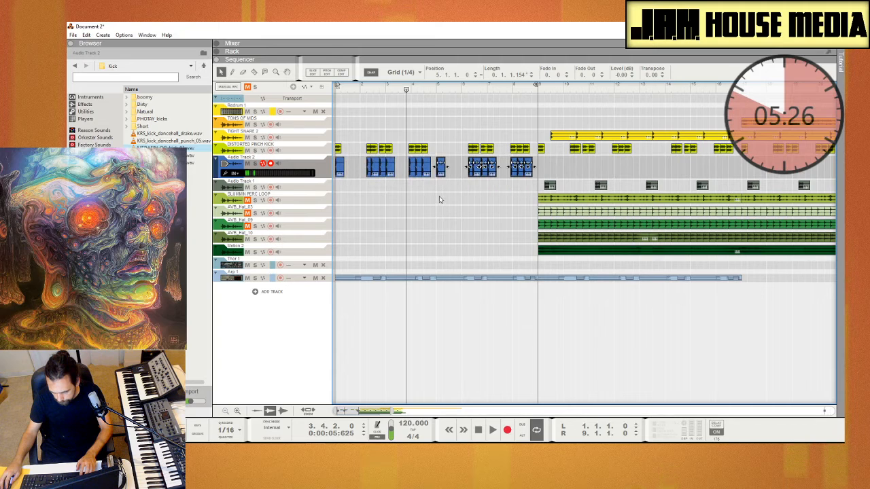
{"action": "left_click", "coordinate": [439, 196]}
{"action": "left_click", "coordinate": [440, 173]}
Mute the DISTORTED PINCH KICK track and delete its clips in bars 1 to 8 during playback from the start
{"action": "key", "text": "Home"}
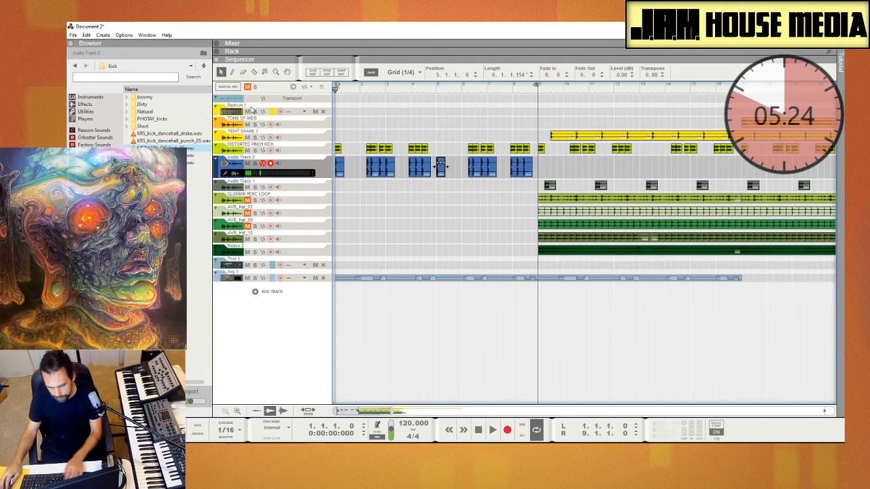
{"action": "left_click", "coordinate": [249, 150]}
{"action": "key", "text": "space"}
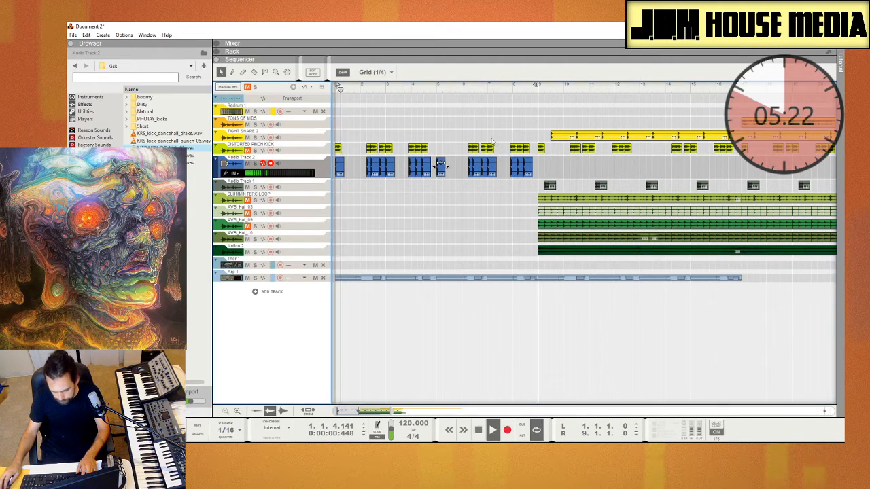
{"action": "left_click_drag", "start_coordinate": [532, 130], "coordinate": [296, 144]}
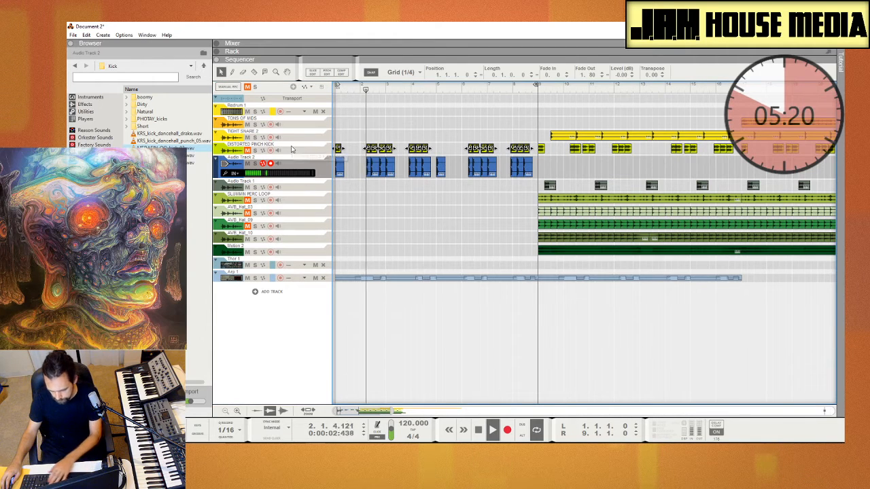
{"action": "key", "text": "Delete"}
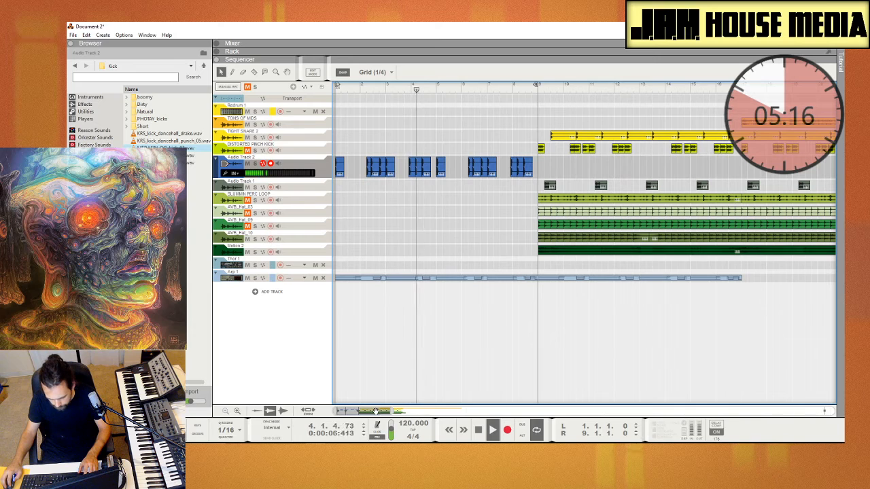
Copy the eight-bar clip on the dark green audio track from bar 9 to bar 1 and move the right locator to bar 21
{"action": "scroll", "coordinate": [399, 292], "scroll_direction": "down", "scroll_amount": 4}
{"action": "left_click_drag", "start_coordinate": [378, 253], "coordinate": [394, 233]}
{"action": "left_click_drag", "start_coordinate": [460, 252], "coordinate": [327, 254]}
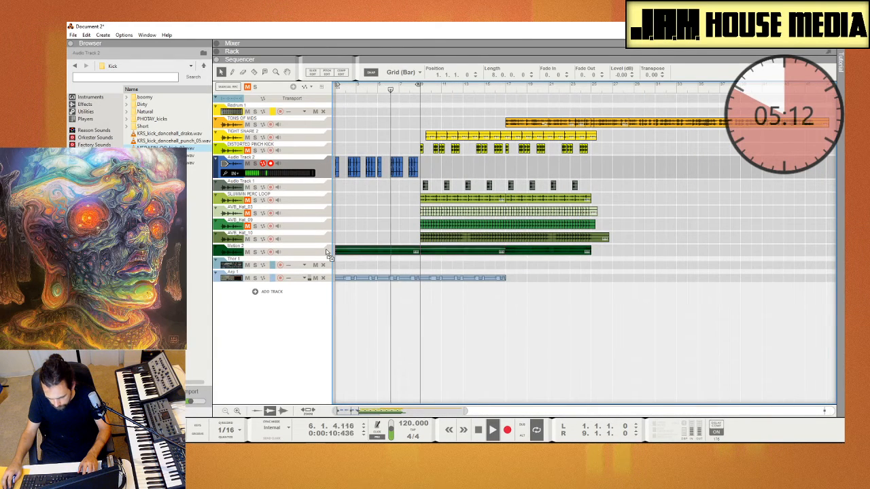
{"action": "left_click", "coordinate": [550, 267]}
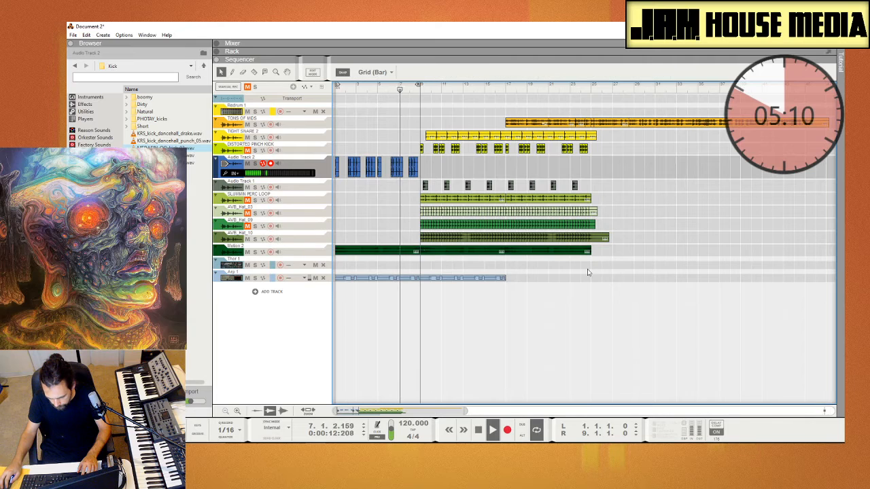
{"action": "left_click", "coordinate": [549, 86], "text": "alt"}
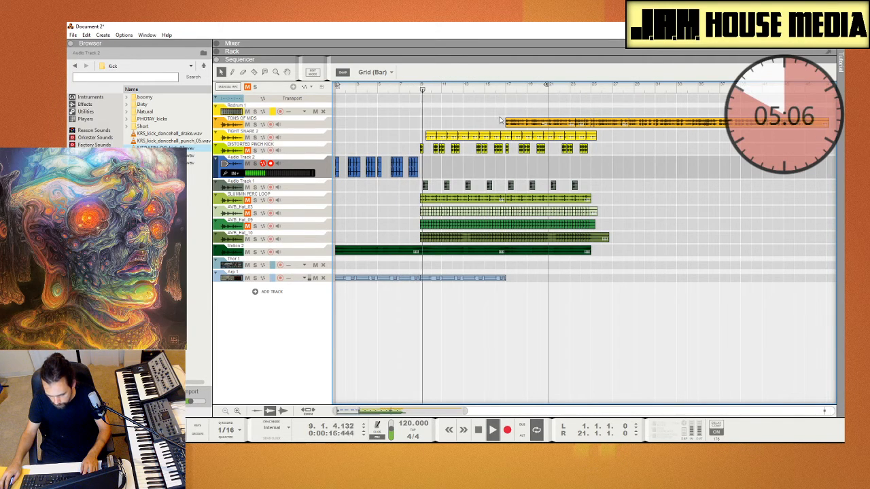
Stop playback and duplicate the kick clips in bars 1 to 8 of Audio Track 2 to bar 9
{"action": "left_click", "coordinate": [247, 150]}
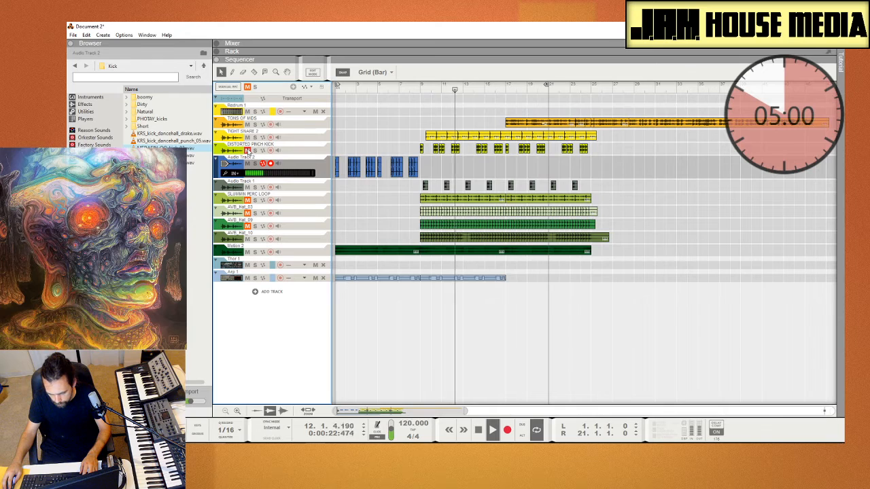
{"action": "key", "text": "space"}
{"action": "left_click", "coordinate": [338, 171]}
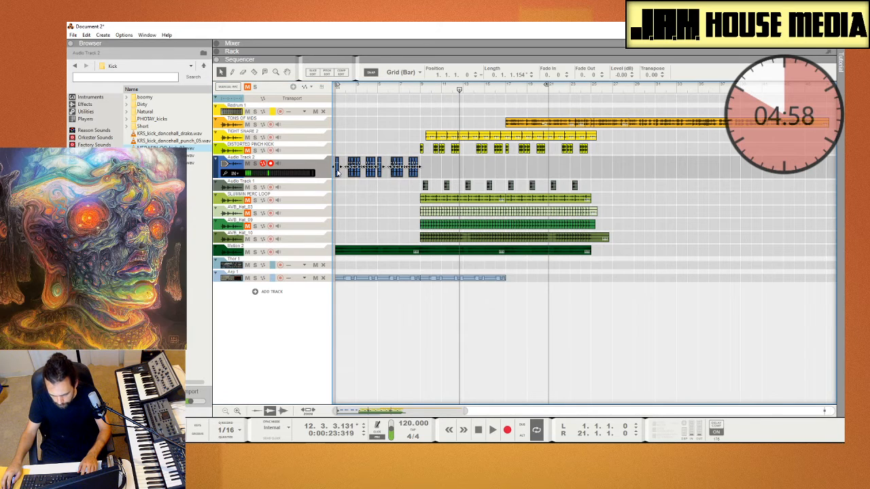
{"action": "key", "text": "ctrl+d"}
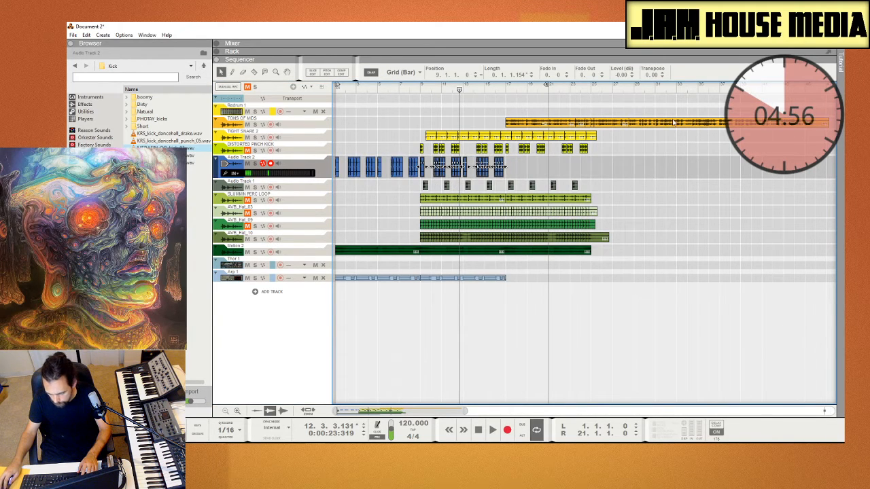
Shift all audio clips from bar 9 onward to bar 17, and copy the section in bars 17 to 24 back to bar 9
{"action": "left_click_drag", "start_coordinate": [817, 108], "coordinate": [511, 253]}
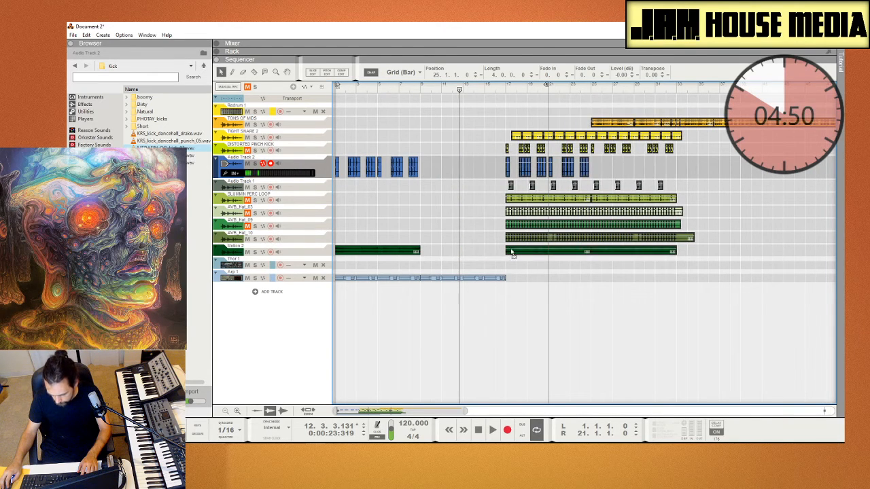
{"action": "left_click", "coordinate": [498, 131]}
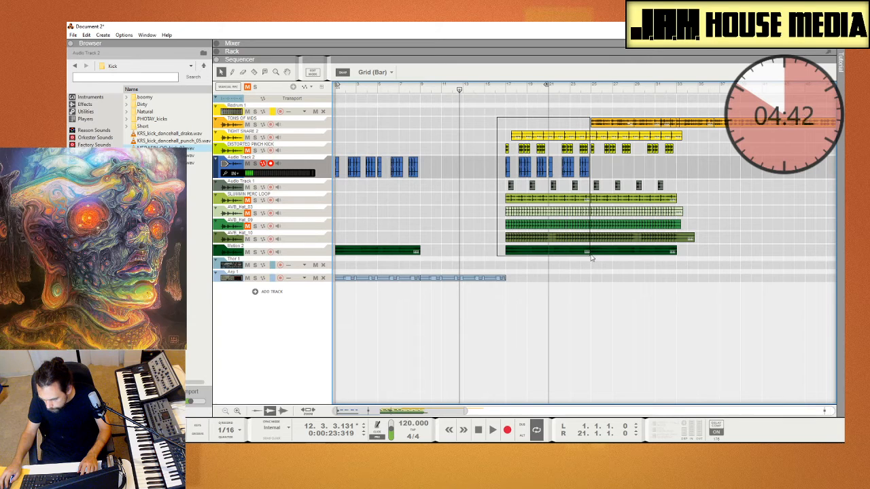
{"action": "left_click_drag", "start_coordinate": [591, 257], "coordinate": [479, 252]}
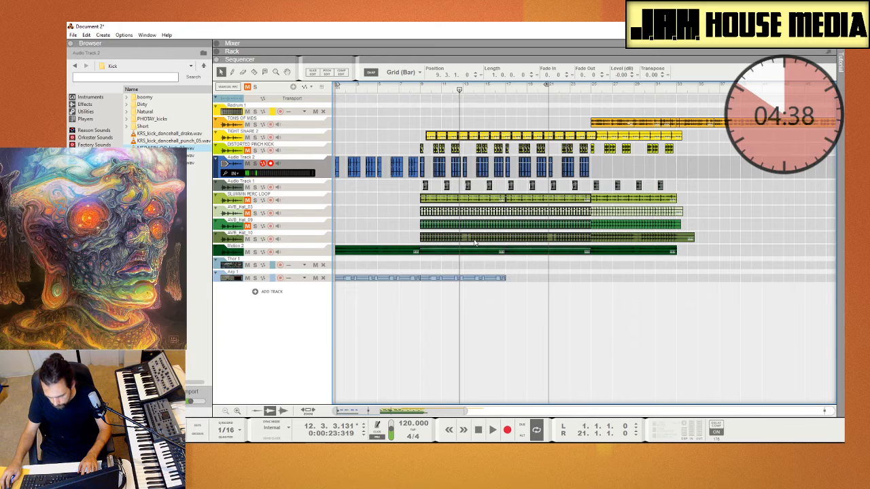
{"action": "left_click", "coordinate": [476, 243]}
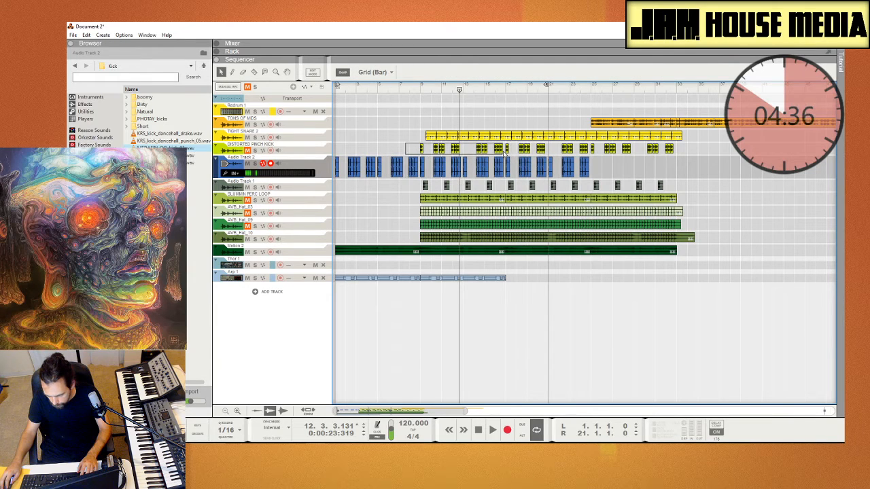
Delete the distorted kick clips in bars 9 to 16 and, during playback from the start, the Audio Track 2 kicks in bars 1 to 8
{"action": "left_click_drag", "start_coordinate": [503, 153], "coordinate": [505, 154]}
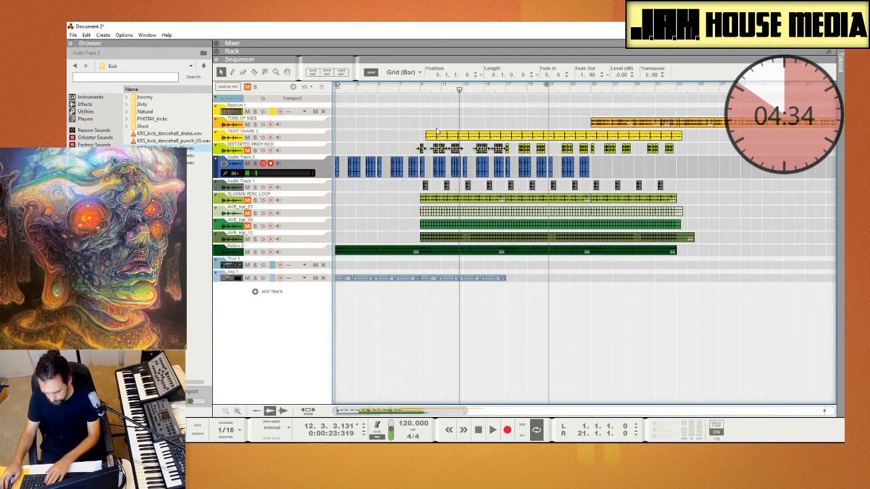
{"action": "key", "text": "Delete"}
{"action": "key", "text": "shift+Return"}
{"action": "key", "text": "space"}
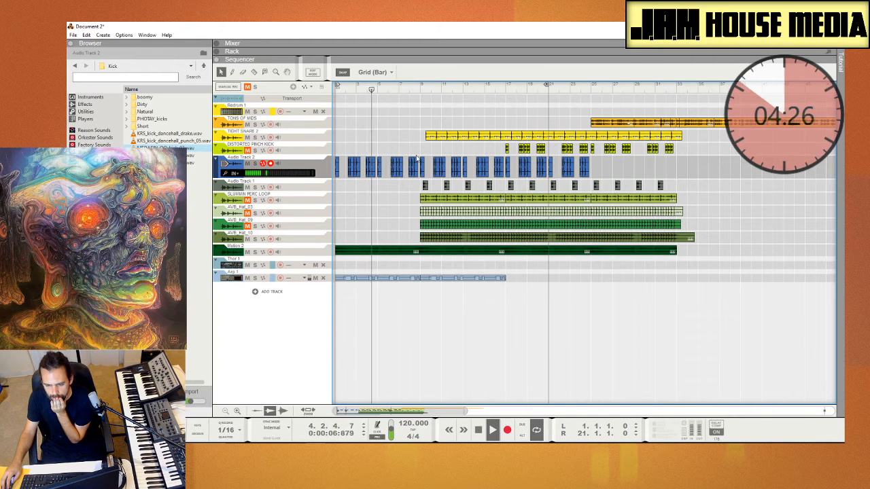
{"action": "left_click_drag", "start_coordinate": [417, 154], "coordinate": [302, 179]}
{"action": "key", "text": "Delete"}
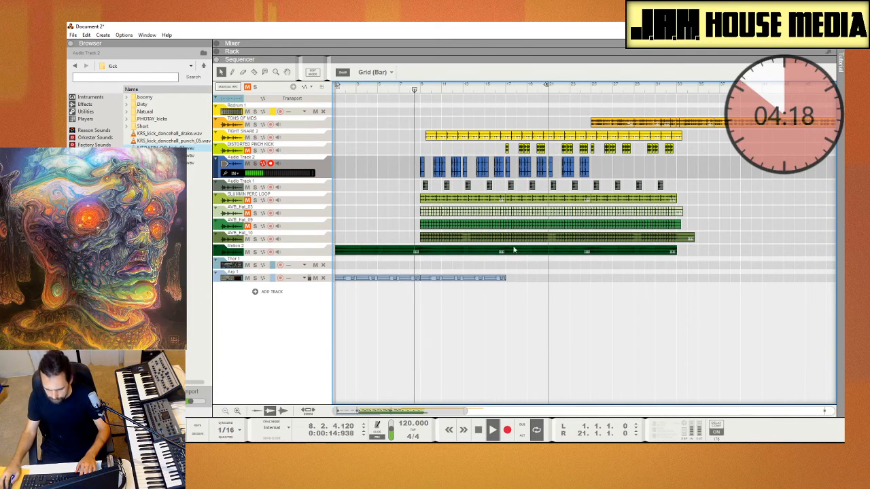
Copy the eight-bar Arp 1 clip from bar 9 to bar 17 and set the right locator to bar 33
{"action": "left_click", "coordinate": [459, 280]}
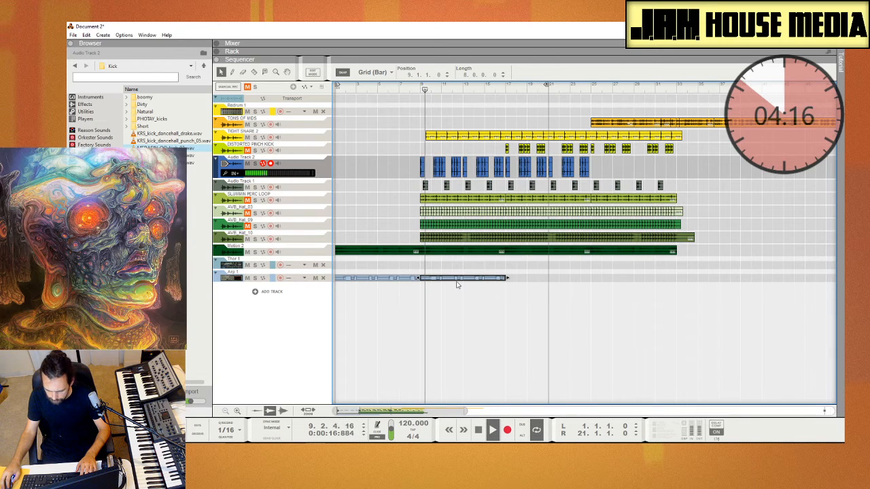
{"action": "left_click_drag", "start_coordinate": [458, 286], "coordinate": [540, 287]}
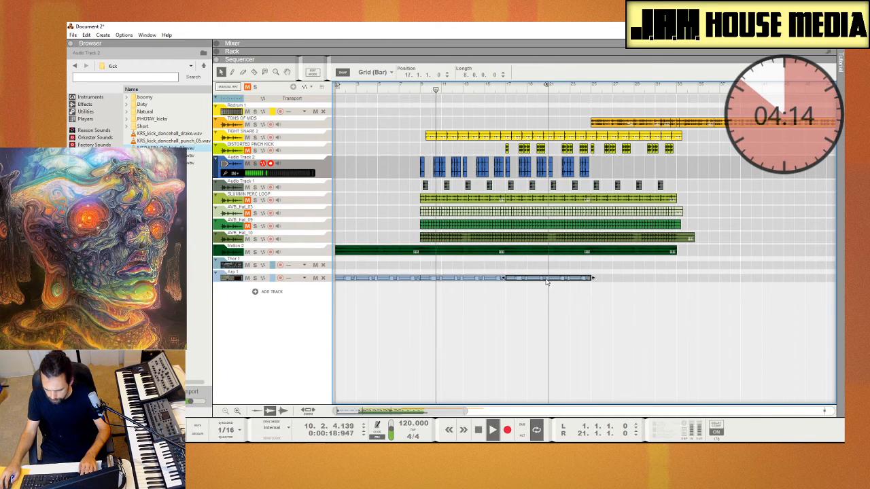
{"action": "left_click", "coordinate": [679, 86], "text": "alt"}
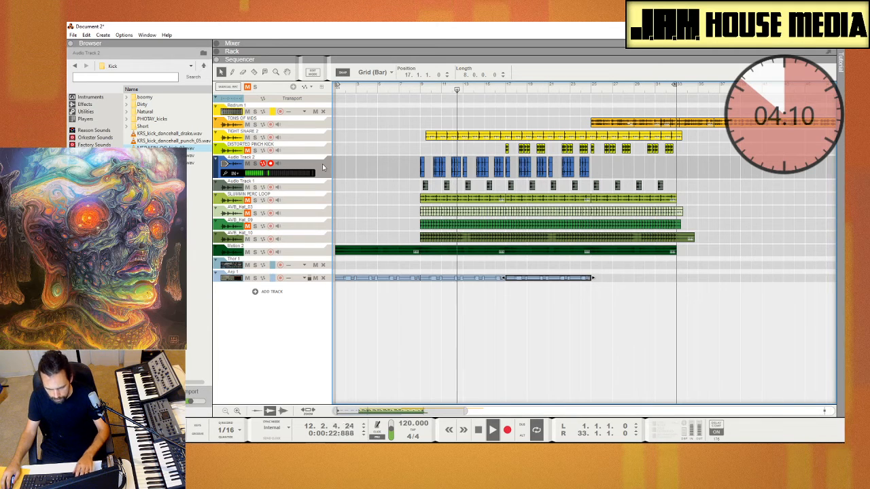
In the rack, lower Audio Track 2's level slightly and enable its low-pass filter with the cutoff at 100 Hz
{"action": "key", "text": "F6"}
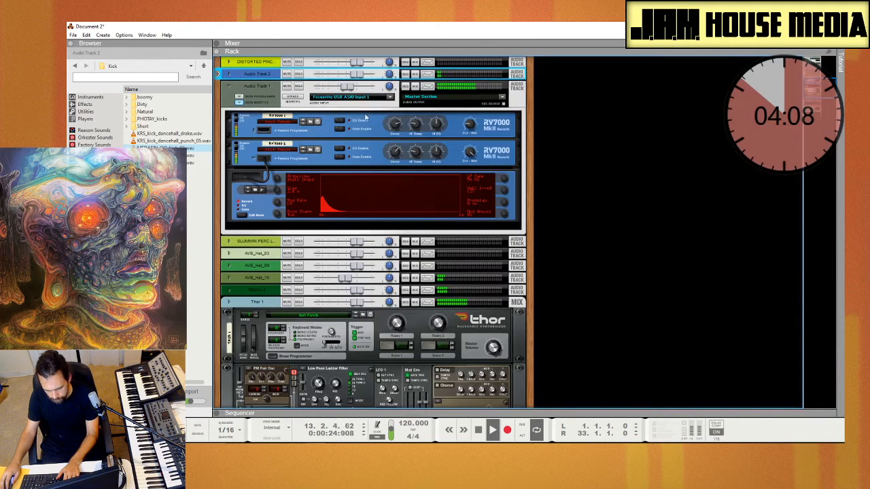
{"action": "mouse_move", "coordinate": [357, 74]}
{"action": "left_mouse_down"}
{"action": "mouse_move", "coordinate": [323, 80]}
{"action": "mouse_move", "coordinate": [356, 83]}
{"action": "left_mouse_up"}
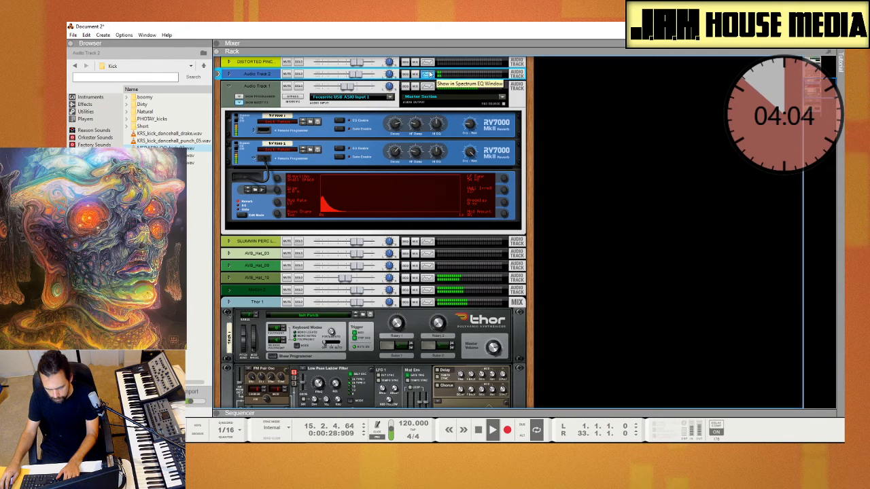
{"action": "left_click", "coordinate": [429, 74]}
{"action": "left_click", "coordinate": [526, 191]}
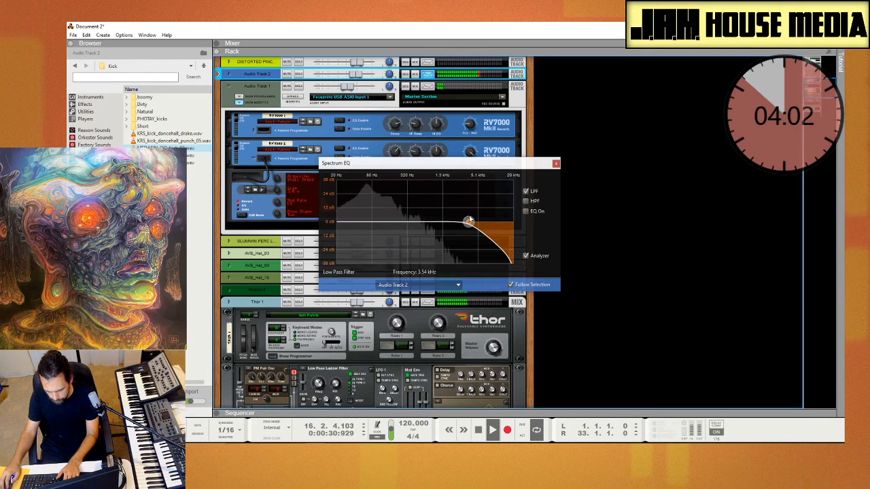
{"action": "left_click_drag", "start_coordinate": [469, 221], "coordinate": [378, 221]}
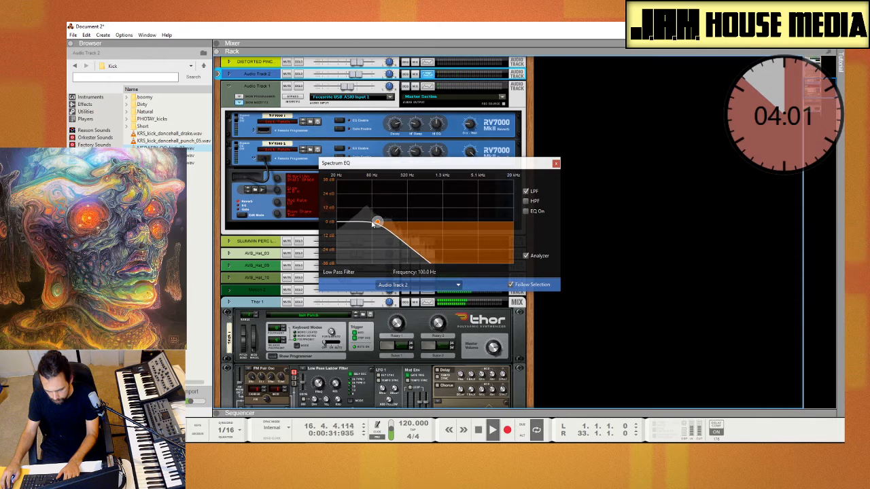
{"action": "left_click", "coordinate": [556, 164]}
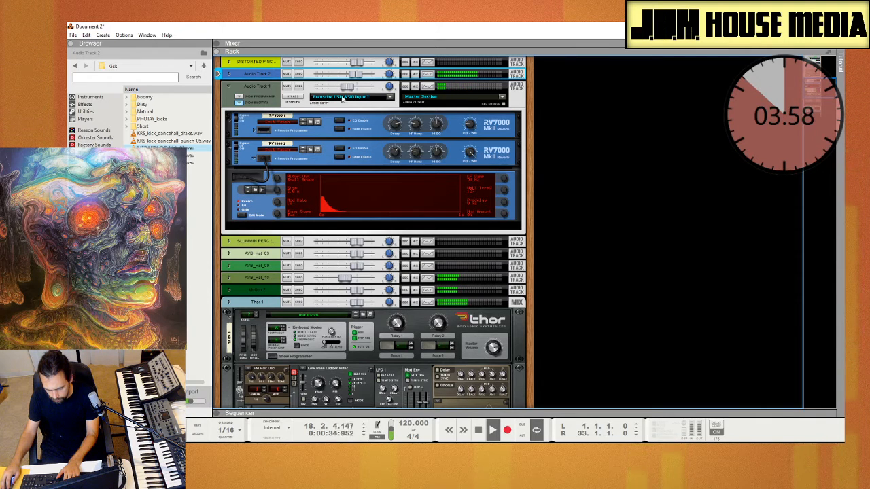
Add the Master Bass Combinator patch to Audio Track 2 in the rack, reduce the track's level a little, and return to the sequencer
{"action": "left_click", "coordinate": [264, 80]}
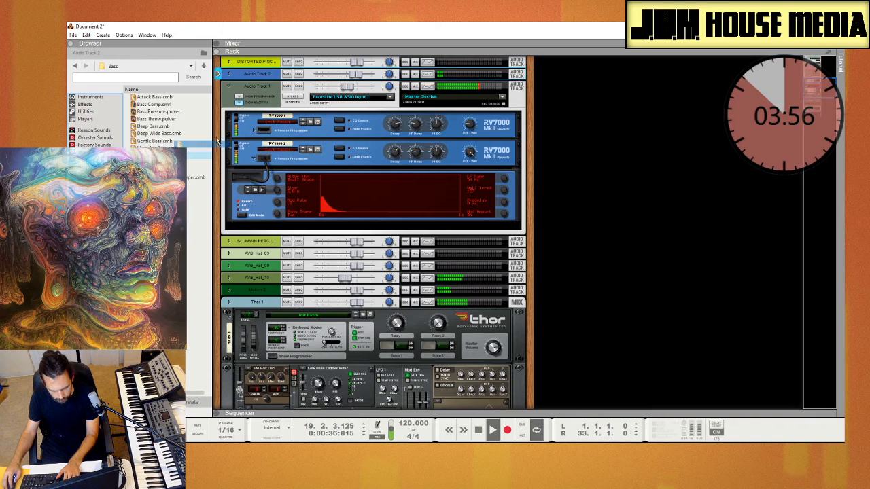
{"action": "left_click_drag", "start_coordinate": [263, 79], "coordinate": [265, 80]}
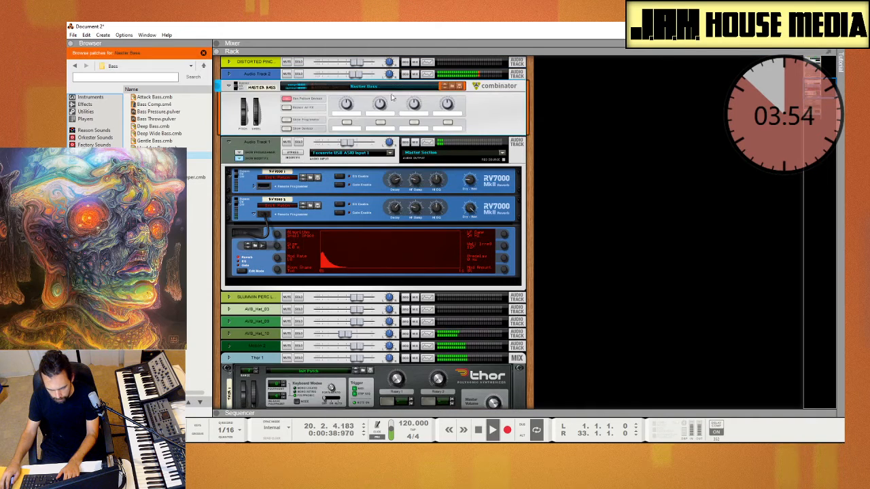
{"action": "left_click_drag", "start_coordinate": [356, 76], "coordinate": [350, 77]}
{"action": "key", "text": "F7"}
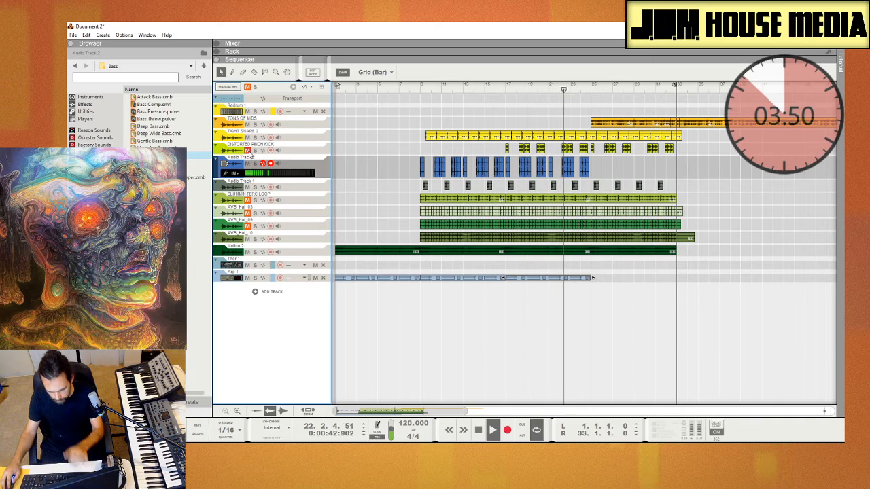
During playback from bar 17, replace Audio Track 2's kicks from bar 17 onward with the distorted kick clips moved from bars 17 to 24
{"action": "left_click", "coordinate": [500, 89]}
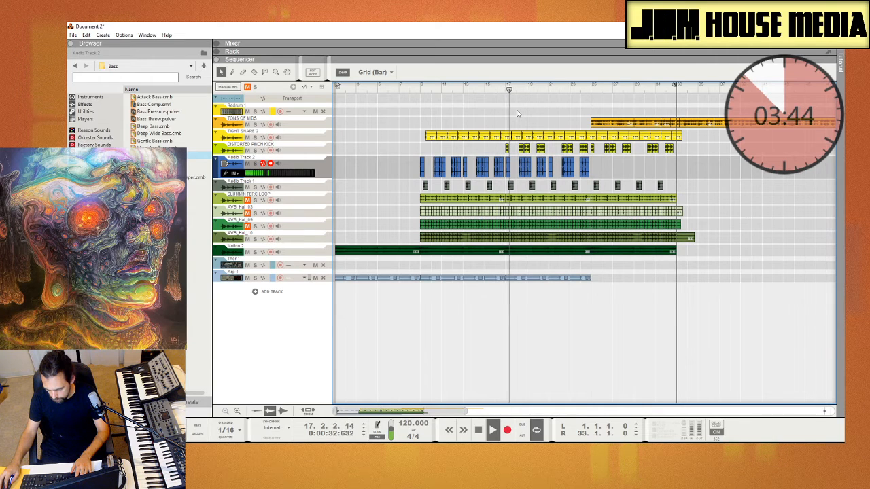
{"action": "left_click_drag", "start_coordinate": [598, 166], "coordinate": [516, 172]}
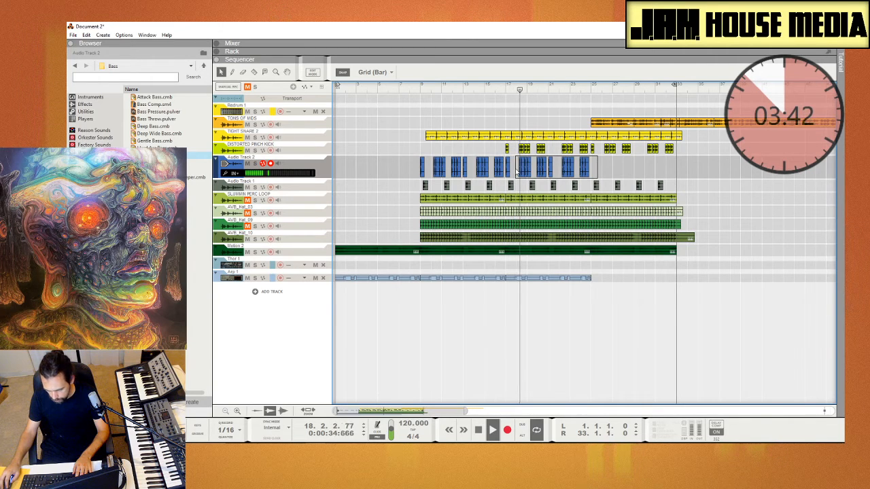
{"action": "key", "text": "Delete"}
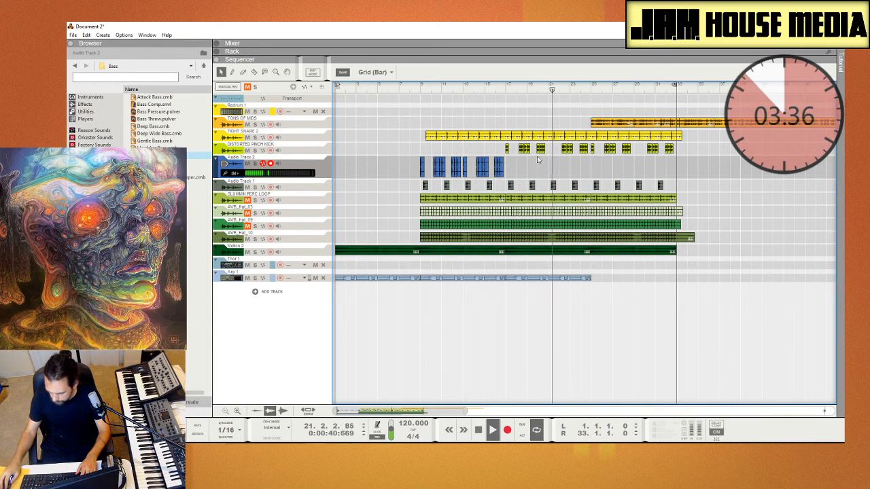
{"action": "left_click_drag", "start_coordinate": [498, 153], "coordinate": [589, 146]}
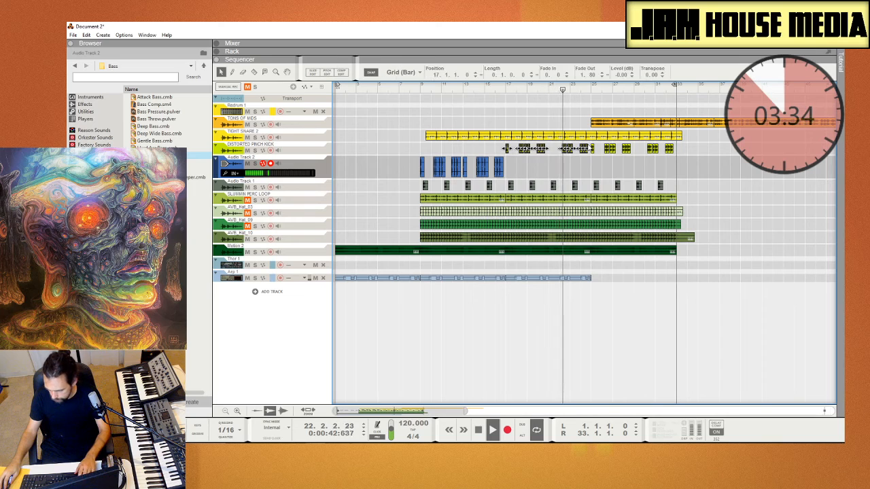
{"action": "left_click_drag", "start_coordinate": [520, 156], "coordinate": [509, 175]}
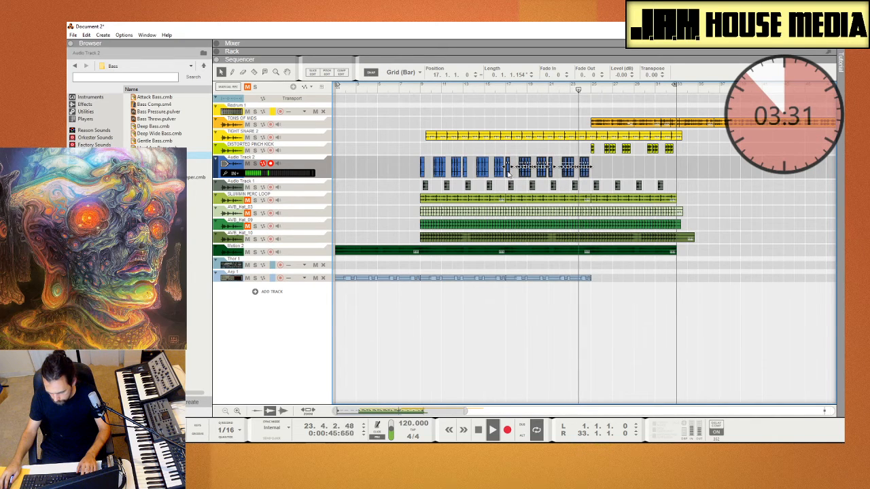
{"action": "left_click", "coordinate": [624, 172]}
Discard a trial copy of the Arp 1 clip at bar 25 and copy the clip at bar 17 to bar 33
{"action": "left_click_drag", "start_coordinate": [583, 281], "coordinate": [614, 277]}
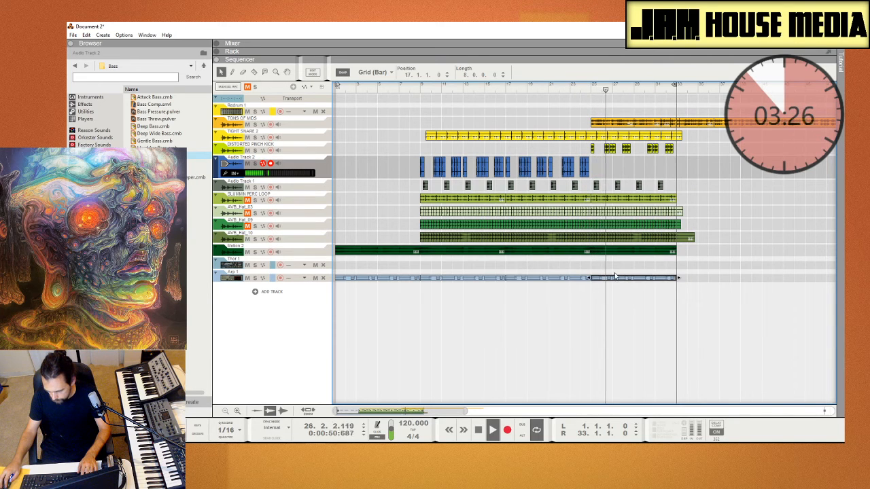
{"action": "key", "text": "Delete"}
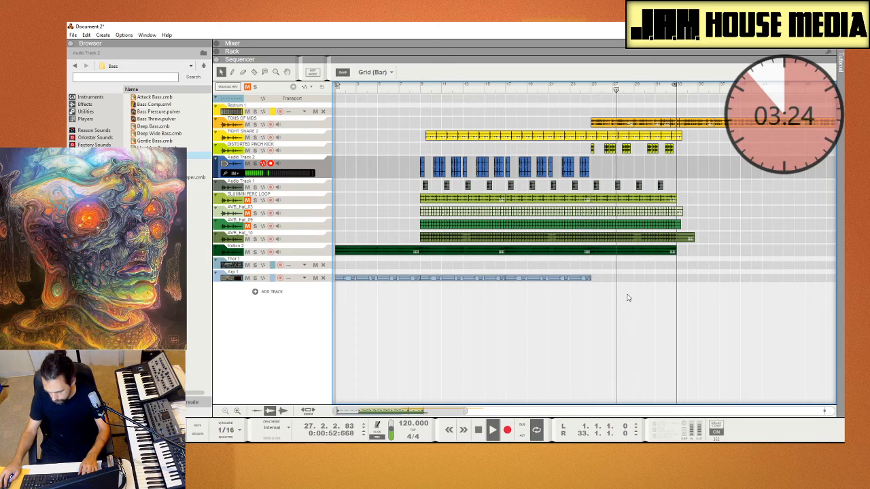
{"action": "left_click_drag", "start_coordinate": [614, 279], "coordinate": [564, 291]}
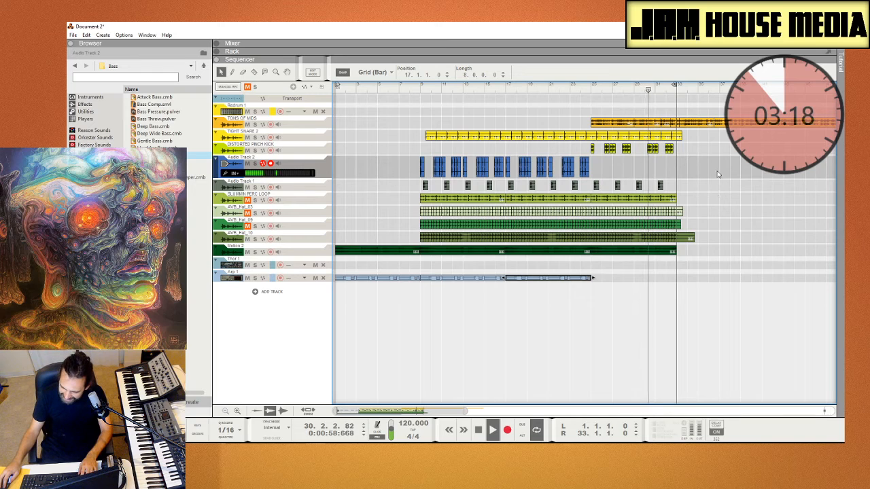
{"action": "left_click_drag", "start_coordinate": [408, 241], "coordinate": [426, 237]}
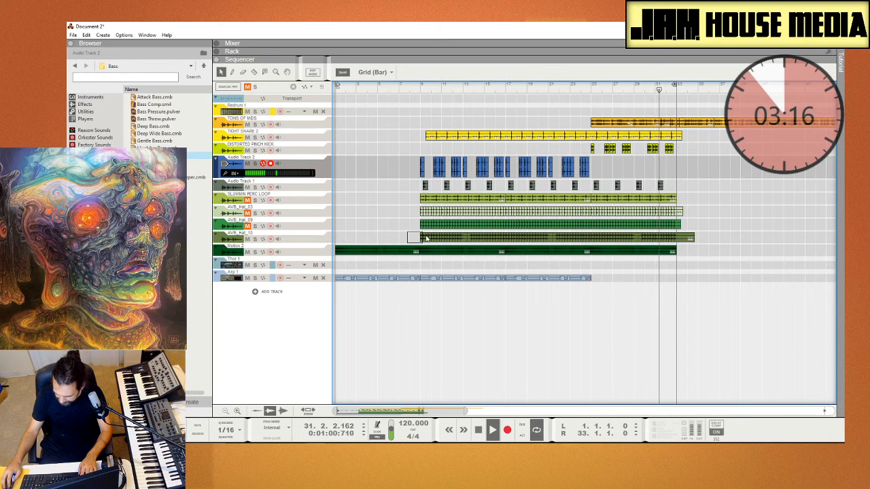
{"action": "left_click_drag", "start_coordinate": [520, 240], "coordinate": [419, 237]}
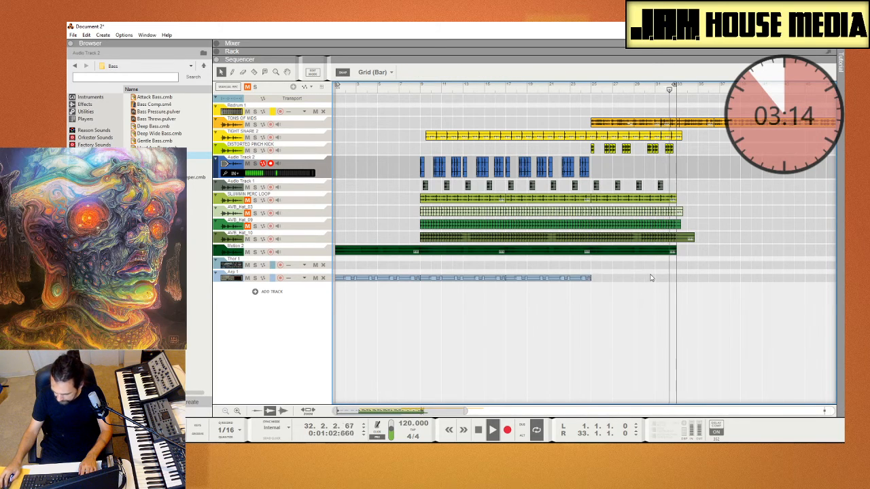
{"action": "left_click_drag", "start_coordinate": [557, 280], "coordinate": [747, 283]}
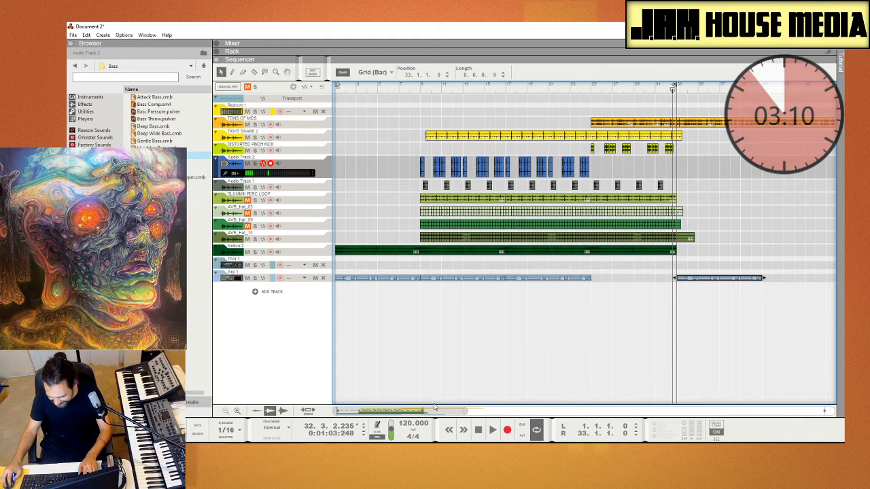
Move the TONS OF MIDS clips from bar 33 onward out to about bar 59 and later, and play the arrangement from bar 25
{"action": "left_click_drag", "start_coordinate": [453, 411], "coordinate": [454, 426]}
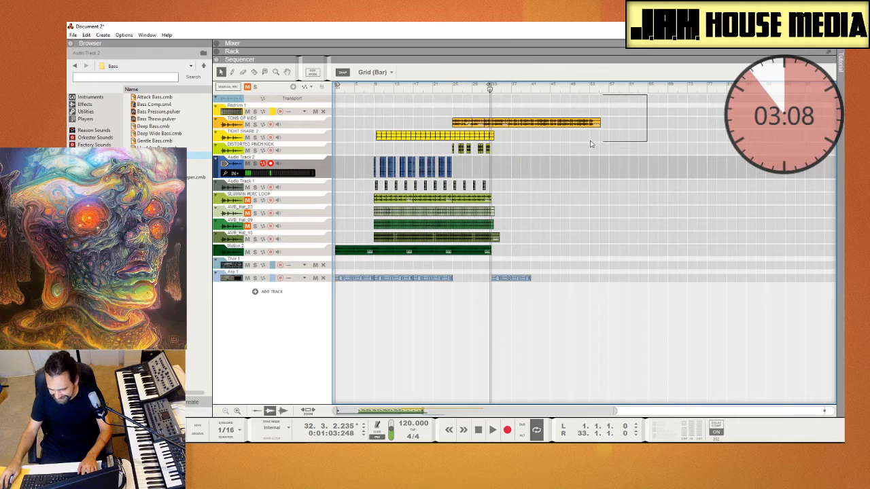
{"action": "left_click_drag", "start_coordinate": [504, 129], "coordinate": [501, 130]}
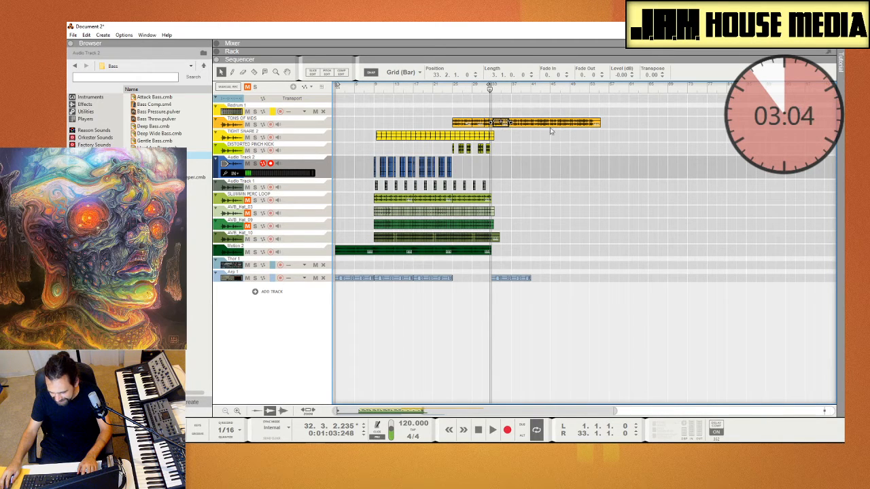
{"action": "left_click", "coordinate": [503, 130]}
{"action": "left_click_drag", "start_coordinate": [505, 127], "coordinate": [682, 134]}
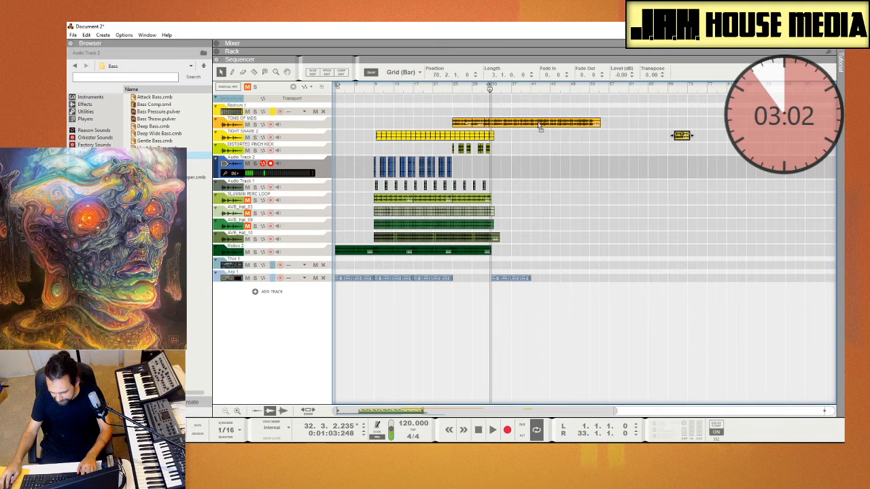
{"action": "left_click_drag", "start_coordinate": [540, 128], "coordinate": [671, 126]}
{"action": "left_click", "coordinate": [452, 86]}
{"action": "key", "text": "space"}
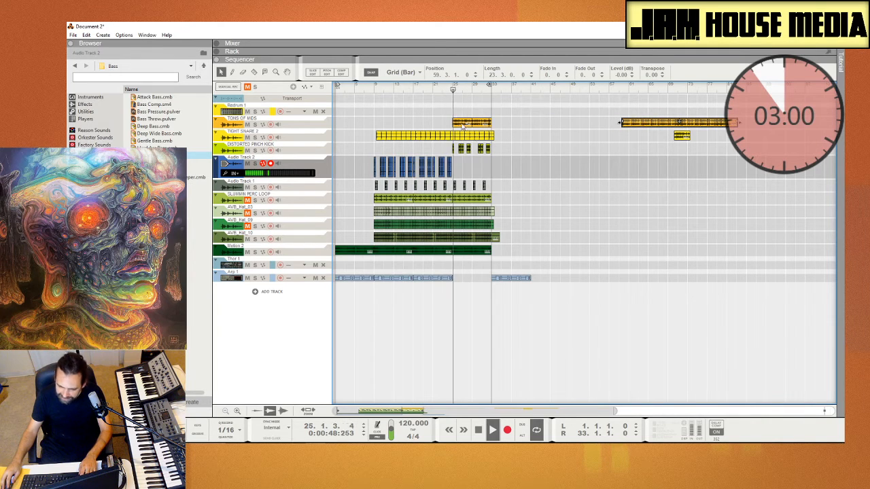
{"action": "left_click", "coordinate": [526, 165]}
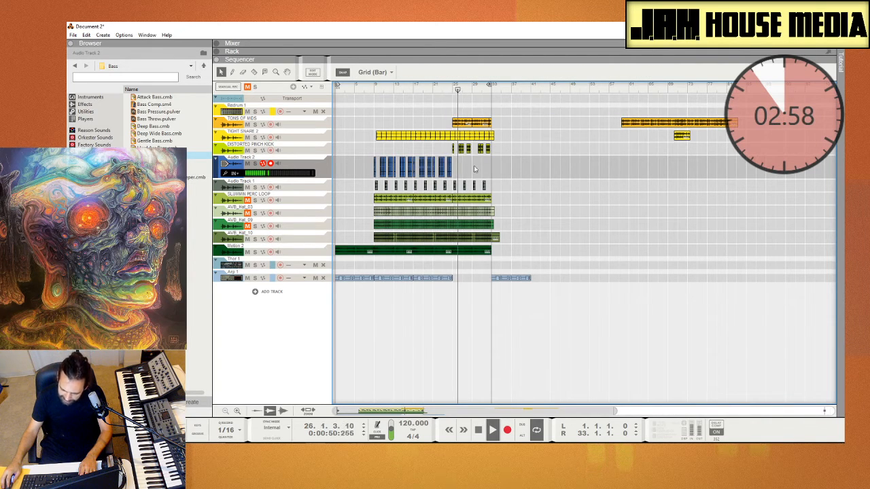
Copy the Arp 1 clip from bar 17 to bar 25 and move the Arp 1 clip at bar 33 to bar 45
{"action": "left_click_drag", "start_coordinate": [406, 410], "coordinate": [398, 391]}
{"action": "left_click_drag", "start_coordinate": [443, 280], "coordinate": [520, 284]}
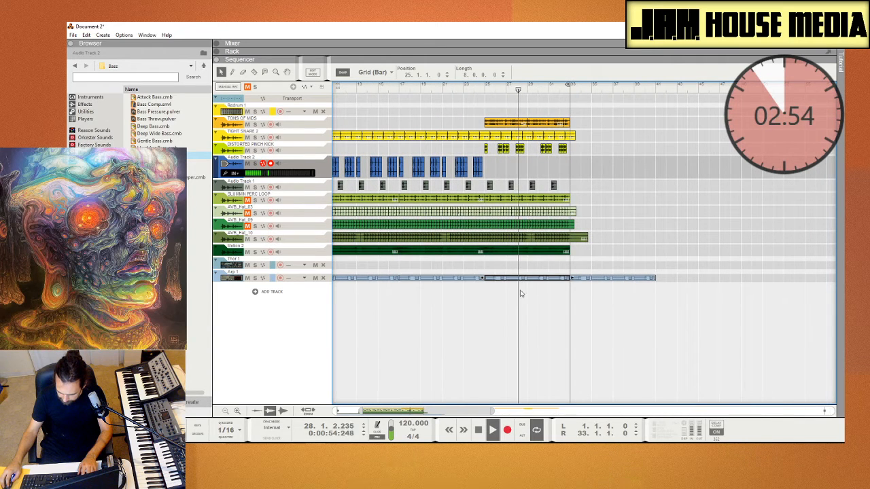
{"action": "left_click", "coordinate": [522, 298]}
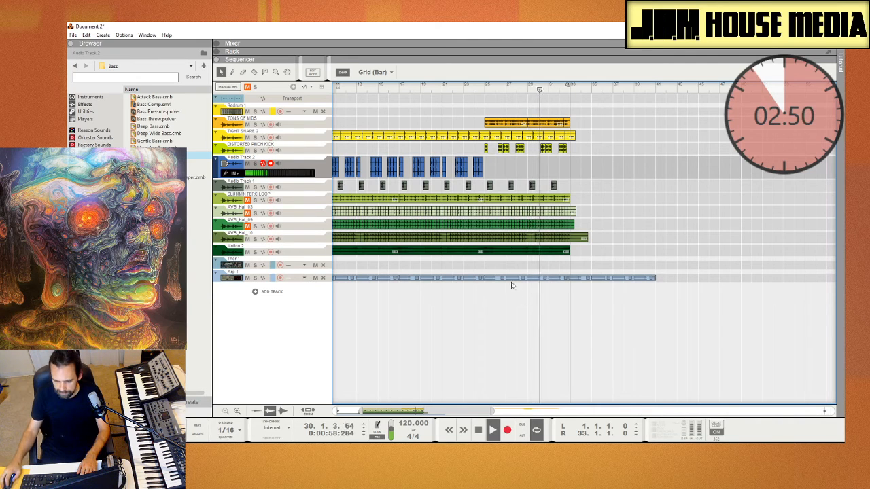
{"action": "left_click", "coordinate": [608, 282]}
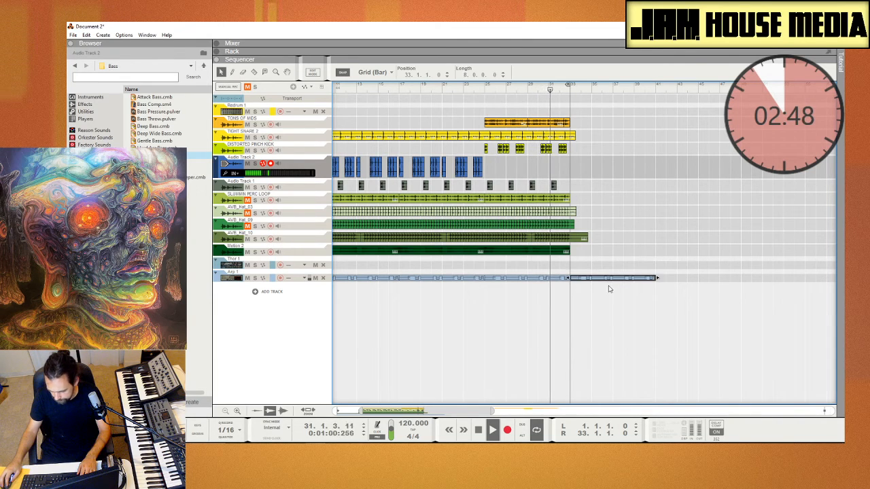
{"action": "left_click_drag", "start_coordinate": [608, 283], "coordinate": [738, 283]}
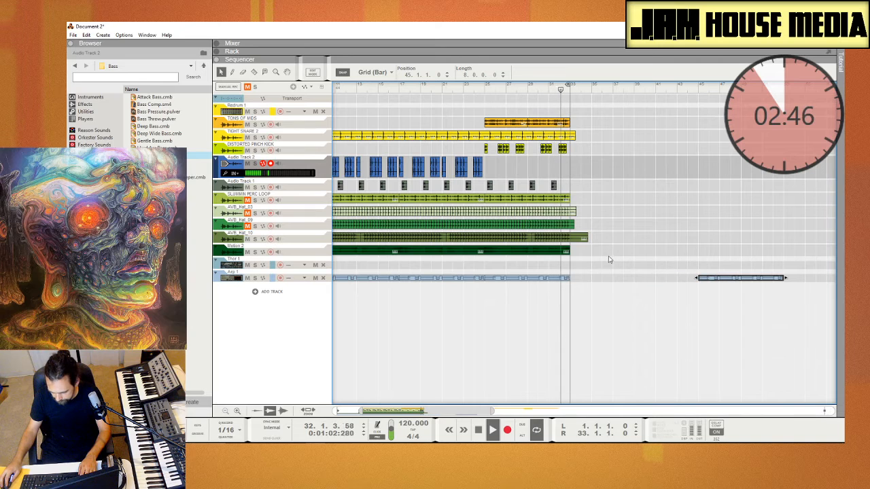
Stop playback and duplicate the audio clips in bars 25 to 32, from TONS OF MIDS through the dark green track, to bar 33
{"action": "mouse_move", "coordinate": [608, 256]}
{"action": "left_mouse_down"}
{"action": "mouse_move", "coordinate": [485, 192]}
{"action": "mouse_move", "coordinate": [489, 115]}
{"action": "left_mouse_up"}
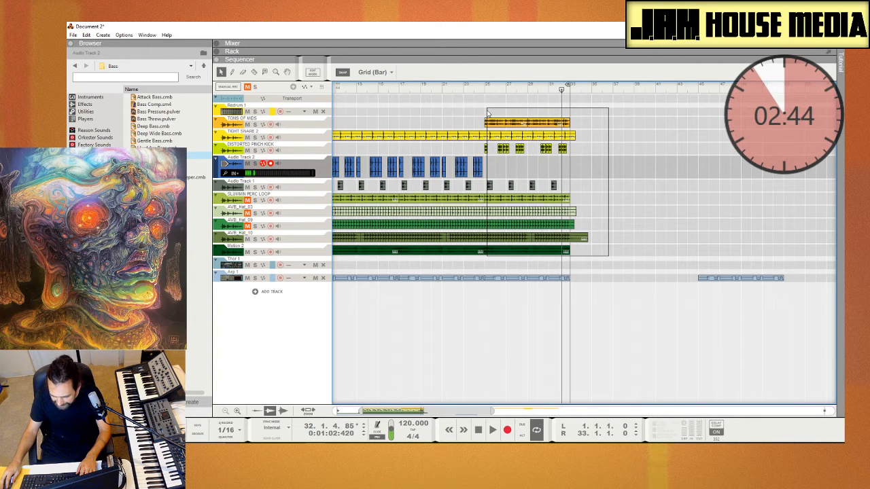
{"action": "left_click_drag", "start_coordinate": [486, 112], "coordinate": [486, 114]}
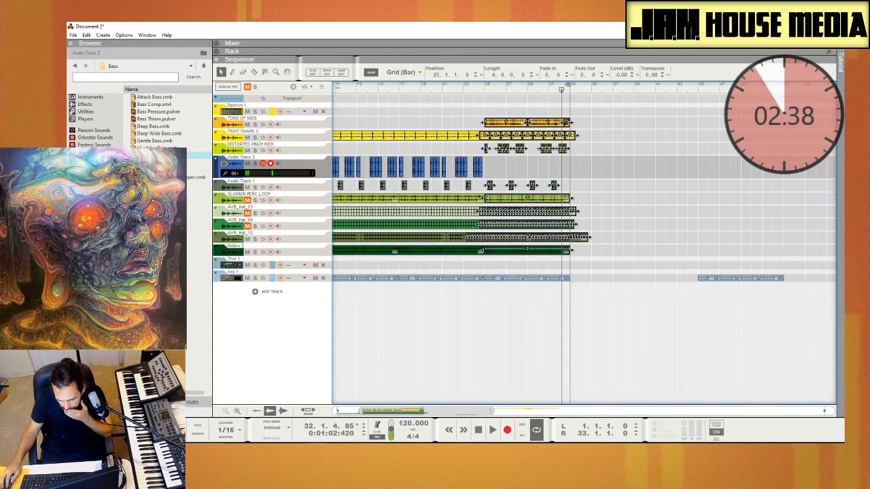
{"action": "key", "text": "ctrl+d"}
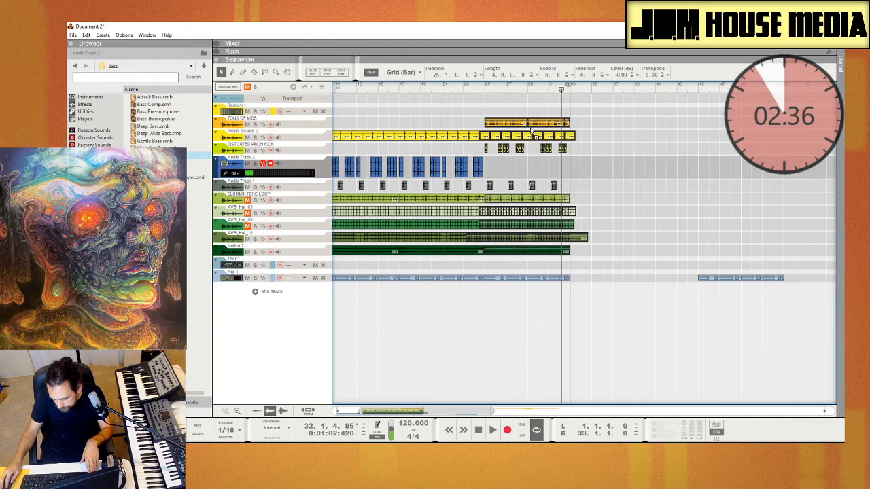
{"action": "left_click", "coordinate": [714, 169]}
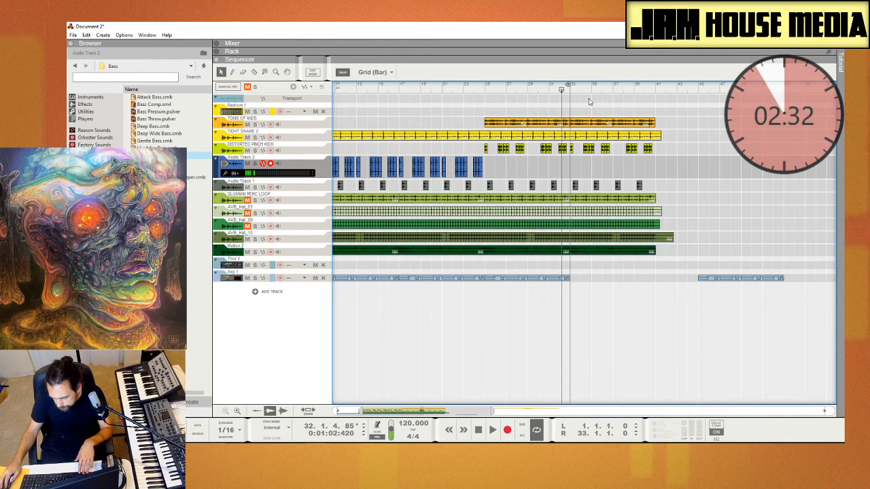
Move the Arp 1 clip from bar 25 to bar 33 and play the arrangement from bar 25
{"action": "left_click_drag", "start_coordinate": [532, 279], "coordinate": [617, 279]}
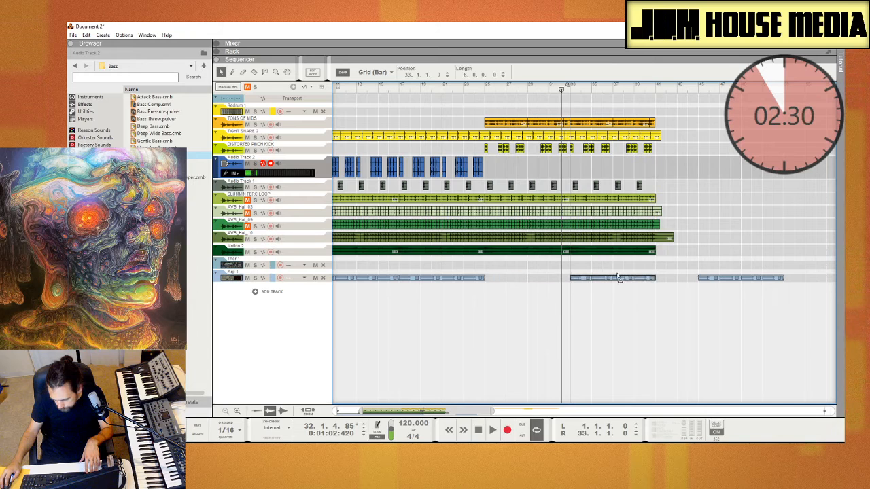
{"action": "left_click", "coordinate": [486, 87]}
{"action": "key", "text": "space"}
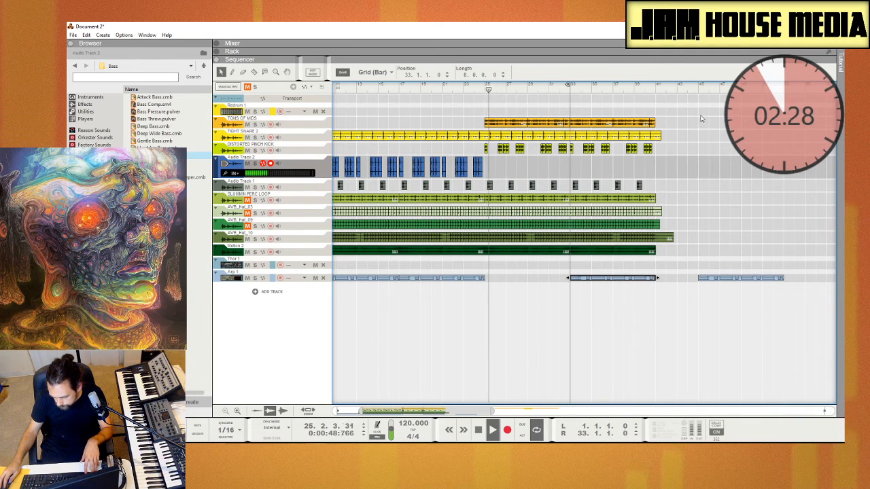
Extend the loop end to bar 41 and move the Arp 1 clip at bar 45 to bar 53
{"action": "left_click_drag", "start_coordinate": [568, 84], "coordinate": [665, 89]}
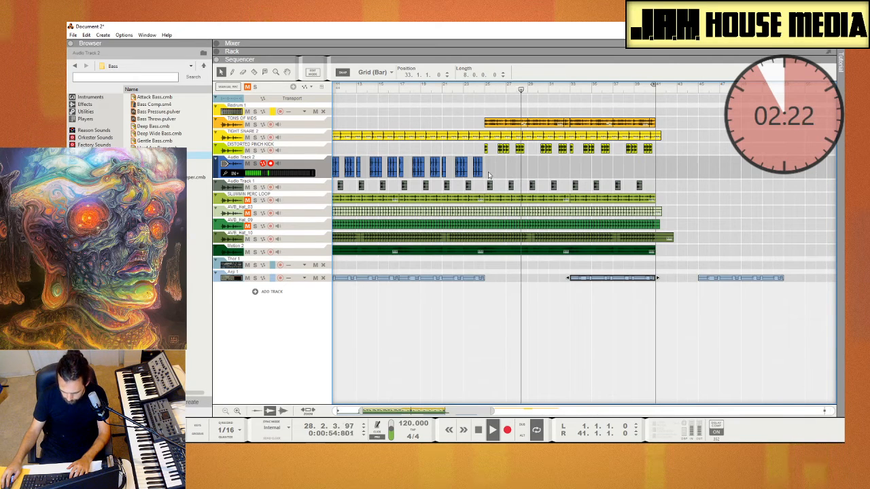
{"action": "key", "text": "F5"}
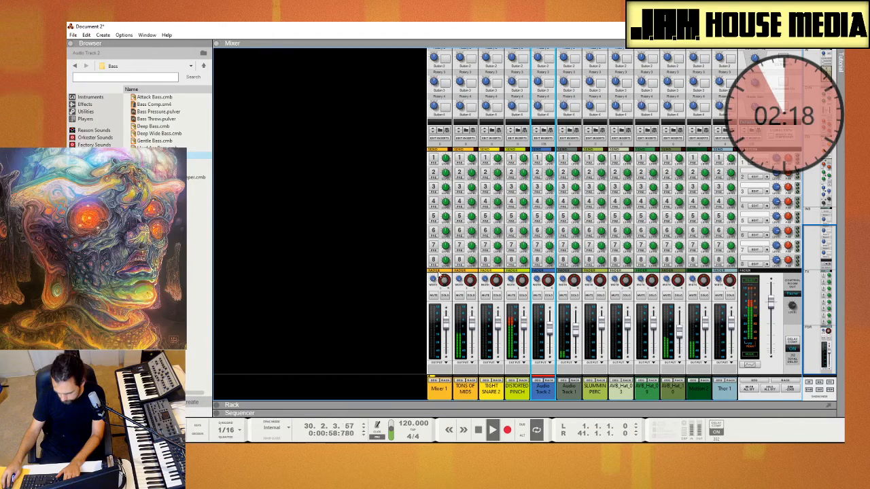
{"action": "key", "text": "F6"}
{"action": "key", "text": "F7"}
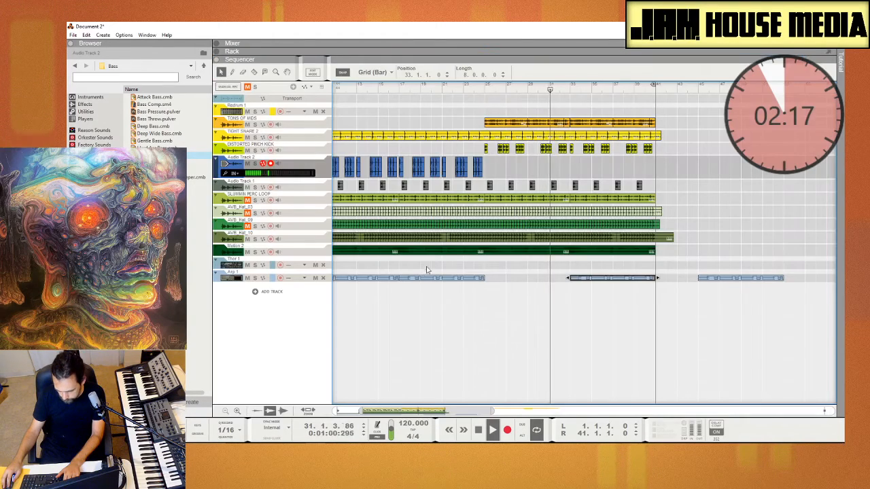
{"action": "left_click", "coordinate": [530, 316]}
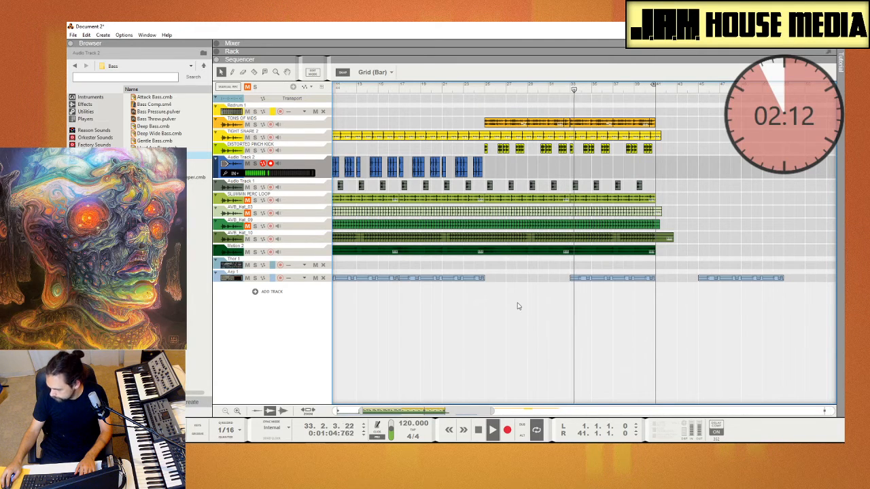
{"action": "left_click_drag", "start_coordinate": [723, 243], "coordinate": [797, 278]}
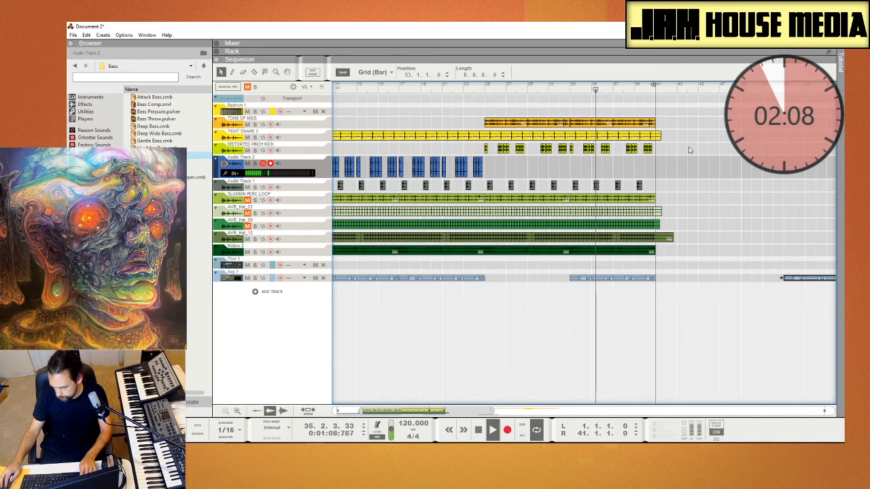
Duplicate the bars 33 to 40 clips, from TIGHT SNARE 2 through Arp 1, to bar 41 and resume playback with the loop ending at bar 49
{"action": "left_click_drag", "start_coordinate": [692, 142], "coordinate": [571, 162]}
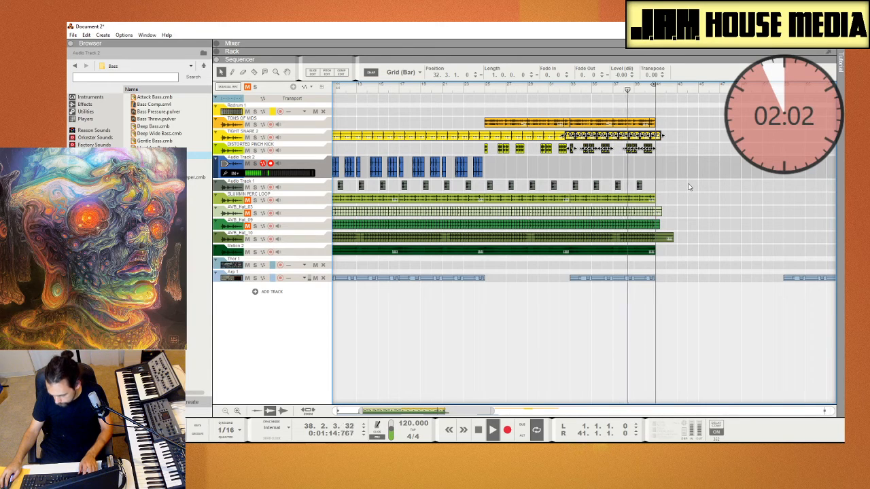
{"action": "key", "text": "space"}
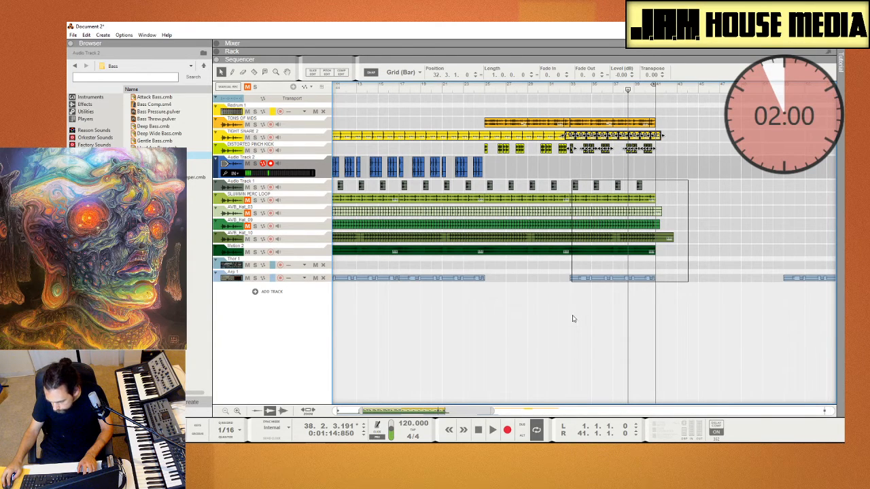
{"action": "left_click_drag", "start_coordinate": [573, 319], "coordinate": [575, 316]}
{"action": "left_click_drag", "start_coordinate": [586, 279], "coordinate": [654, 277]}
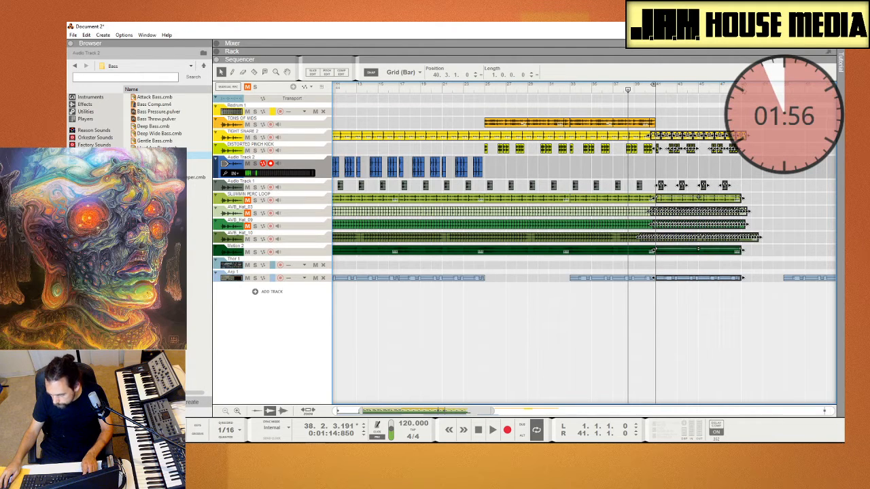
{"action": "key", "text": "space"}
{"action": "left_click", "coordinate": [771, 132]}
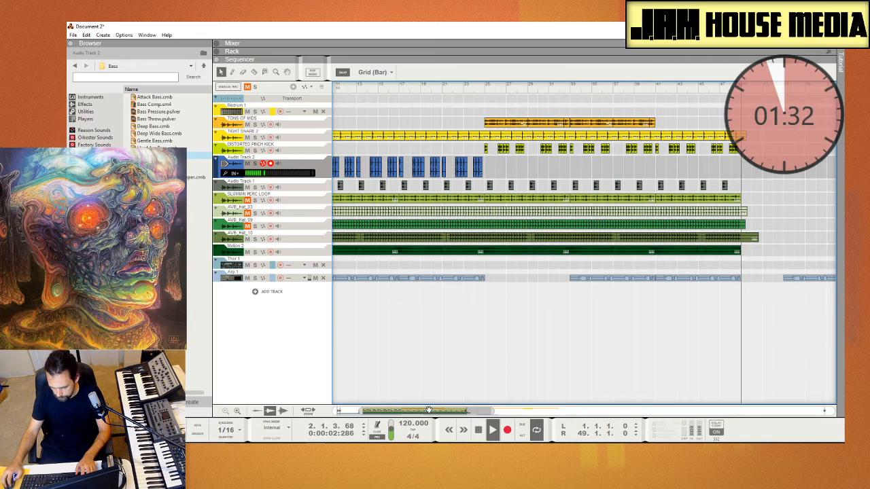
Move the spare TONS OF MIDS, TIGHT SNARE 2 and Arp 1 clips after bar 49 about 19 bars later
{"action": "left_click_drag", "start_coordinate": [428, 410], "coordinate": [641, 129]}
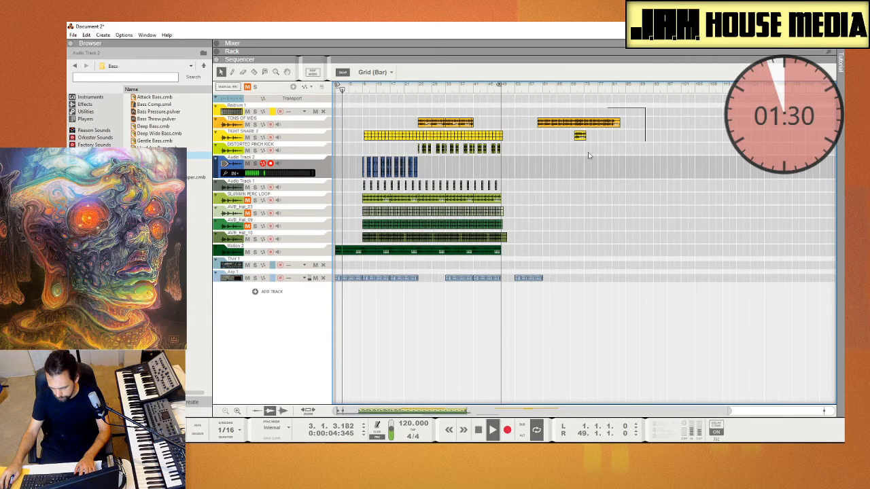
{"action": "left_click_drag", "start_coordinate": [588, 156], "coordinate": [590, 280]}
{"action": "left_click", "coordinate": [575, 247]}
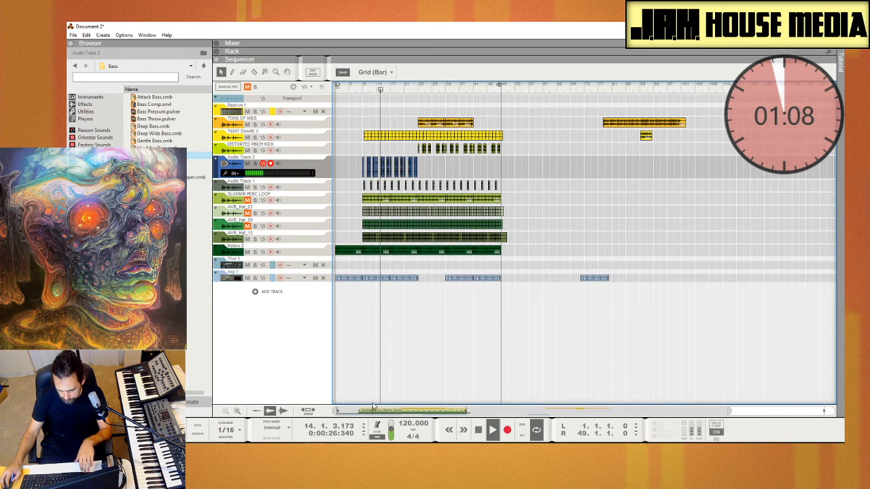
Delete the Audio Track 2 clips in bars 9 to 16
{"action": "mouse_move", "coordinate": [372, 409]}
{"action": "left_mouse_down"}
{"action": "mouse_move", "coordinate": [416, 416]}
{"action": "mouse_move", "coordinate": [359, 412]}
{"action": "mouse_move", "coordinate": [425, 422]}
{"action": "mouse_move", "coordinate": [351, 412]}
{"action": "left_mouse_up"}
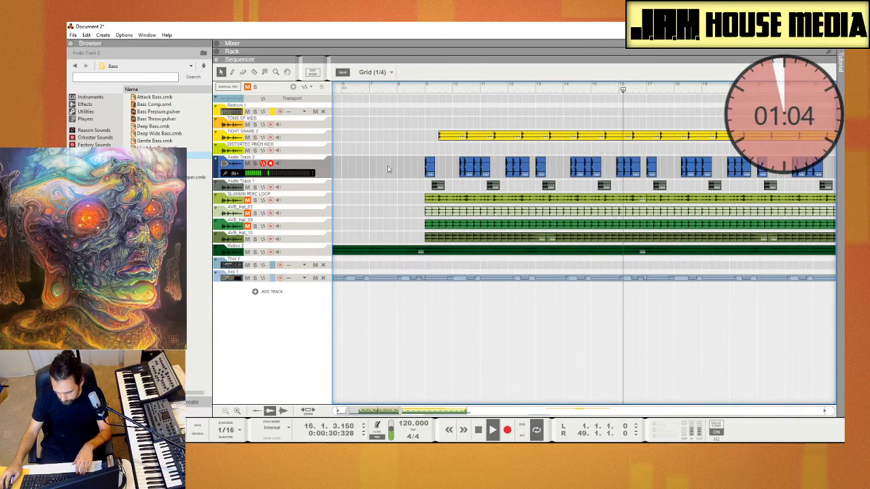
{"action": "left_click_drag", "start_coordinate": [403, 167], "coordinate": [620, 167]}
{"action": "key", "text": "Delete"}
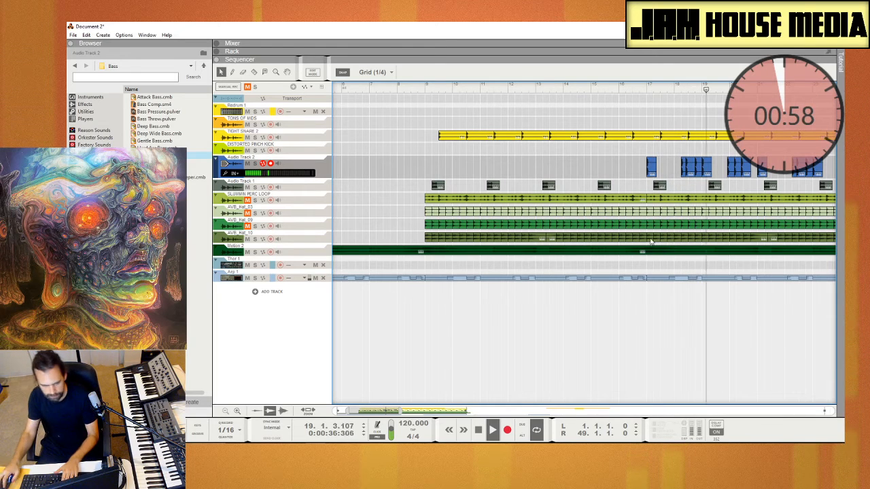
Enable the high-pass filter at 187.1 Hz in the Spectrum EQ of Audio Track 2 and return to the arrangement
{"action": "key", "text": "F6"}
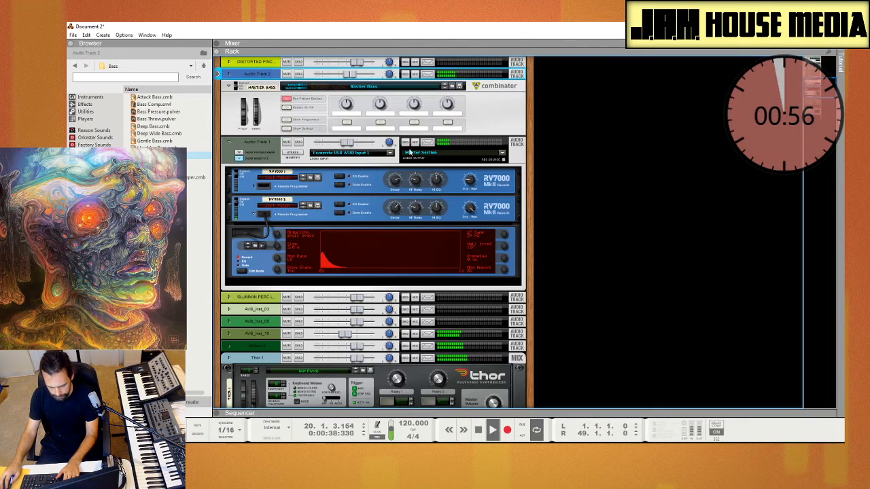
{"action": "left_click", "coordinate": [426, 74]}
{"action": "left_click", "coordinate": [526, 202]}
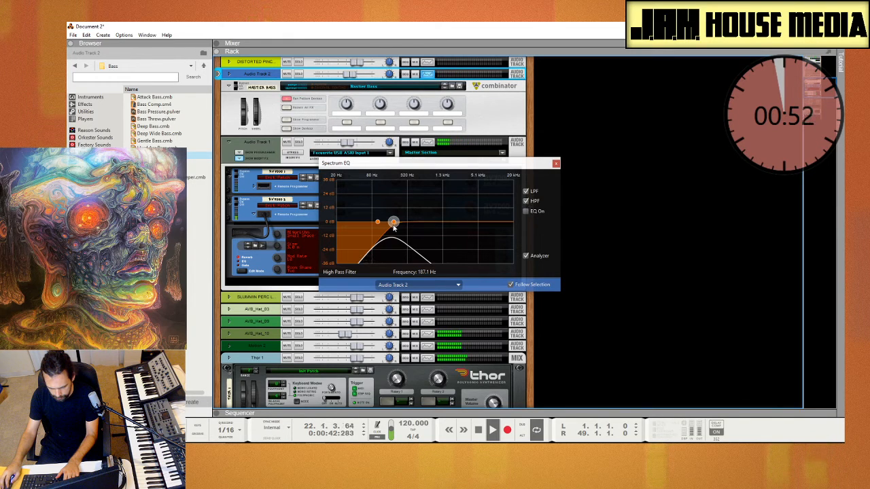
{"action": "left_click", "coordinate": [557, 165]}
{"action": "key", "text": "F7"}
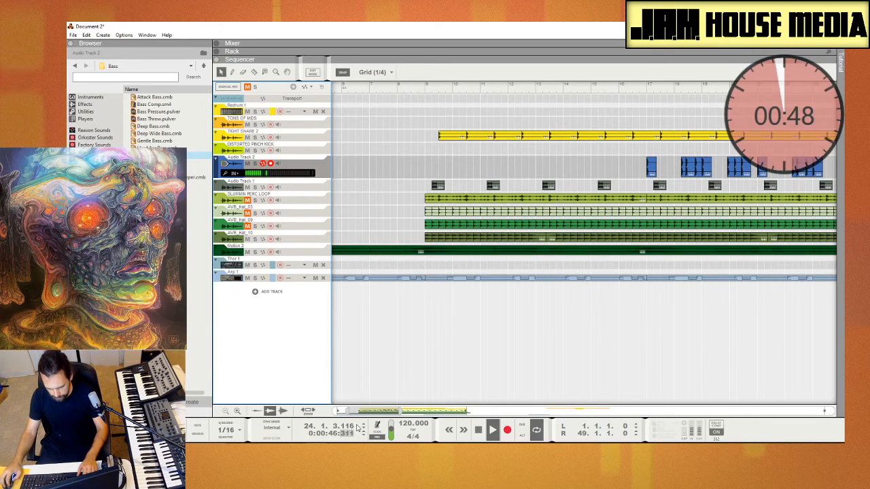
{"action": "left_click_drag", "start_coordinate": [389, 410], "coordinate": [390, 423]}
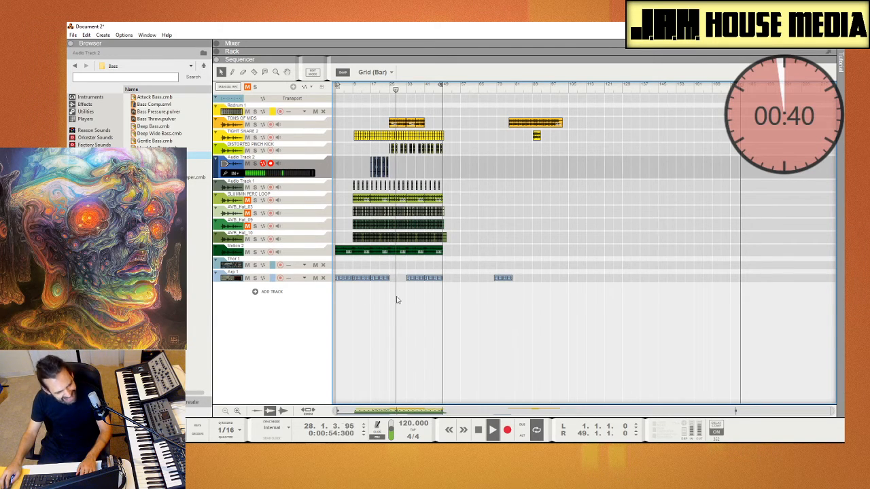
{"action": "left_click_drag", "start_coordinate": [431, 412], "coordinate": [216, 382]}
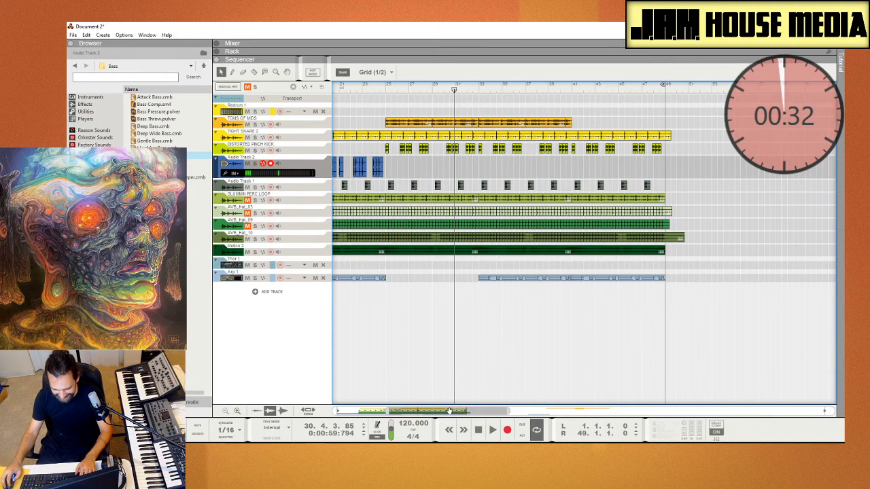
{"action": "left_click_drag", "start_coordinate": [436, 411], "coordinate": [372, 426]}
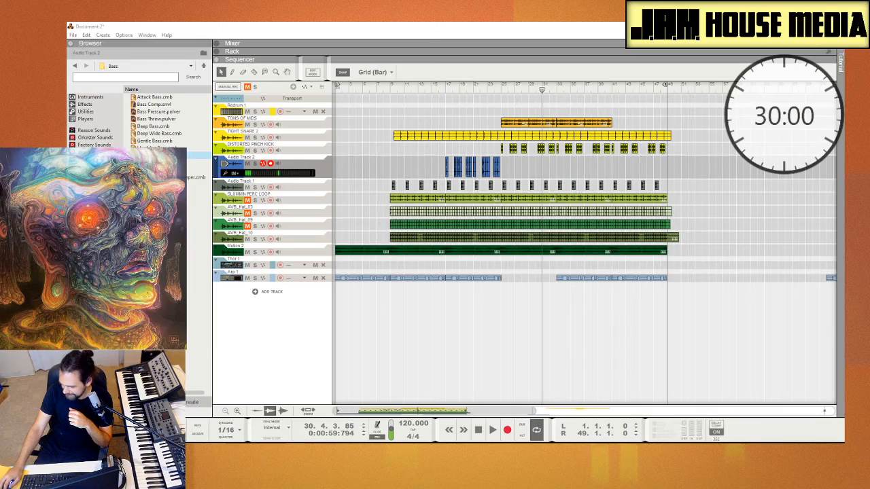
Switch to the Chrome window with the orange-eyed head image, replacing Reason on this screen, and show it maximized in full screen
{"action": "left_click_drag", "start_coordinate": [843, 204], "coordinate": [404, 124]}
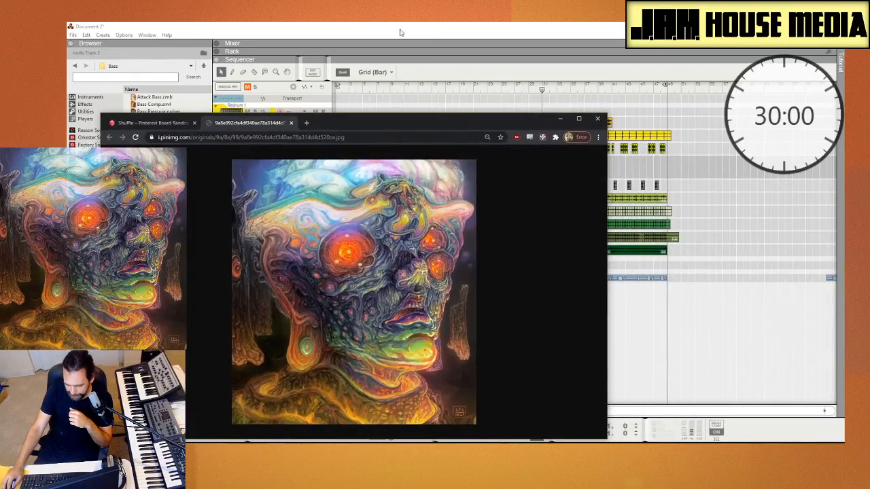
{"action": "left_click_drag", "start_coordinate": [389, 30], "coordinate": [844, 306]}
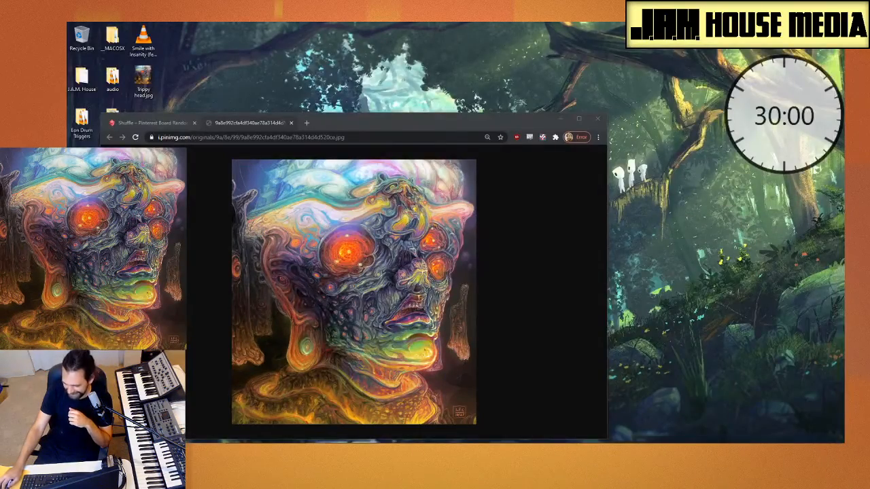
{"action": "double_click", "coordinate": [365, 120]}
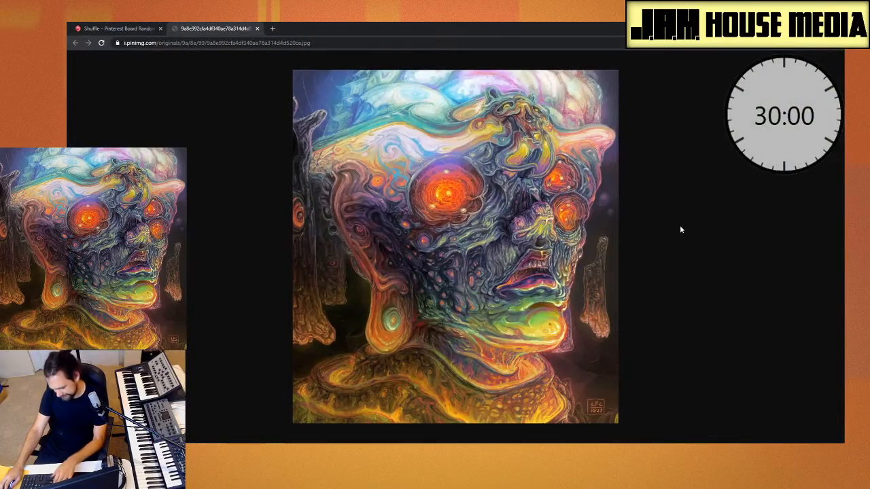
{"action": "key", "text": "F11"}
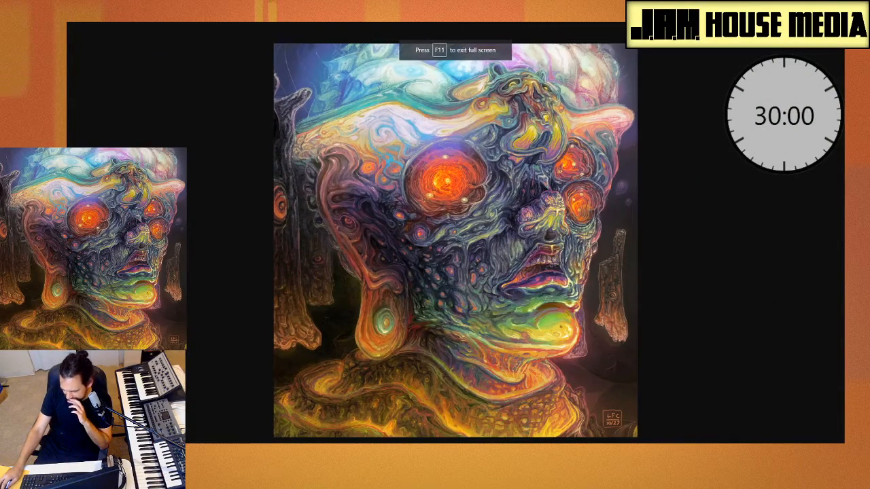
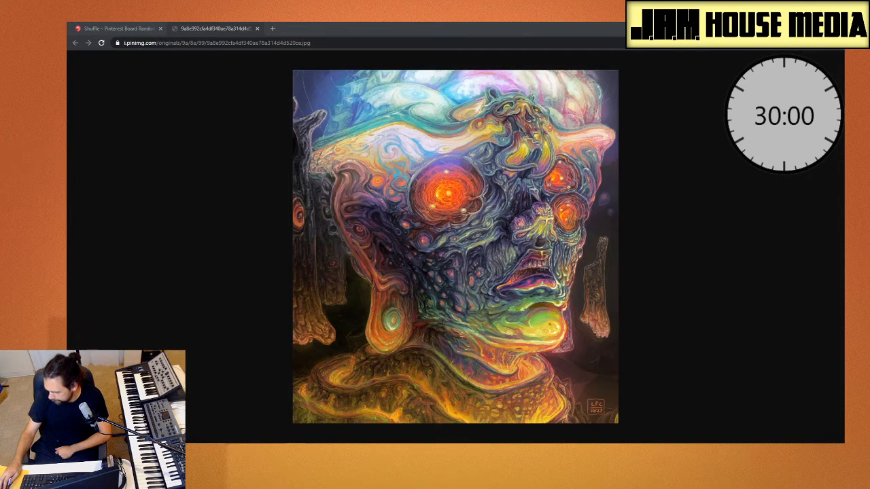
Open the Pinterest Challenge Images board in a new tab and move the "Wonder 2" pin to the Used Images board
{"action": "left_click_drag", "start_coordinate": [450, 31], "coordinate": [397, 23]}
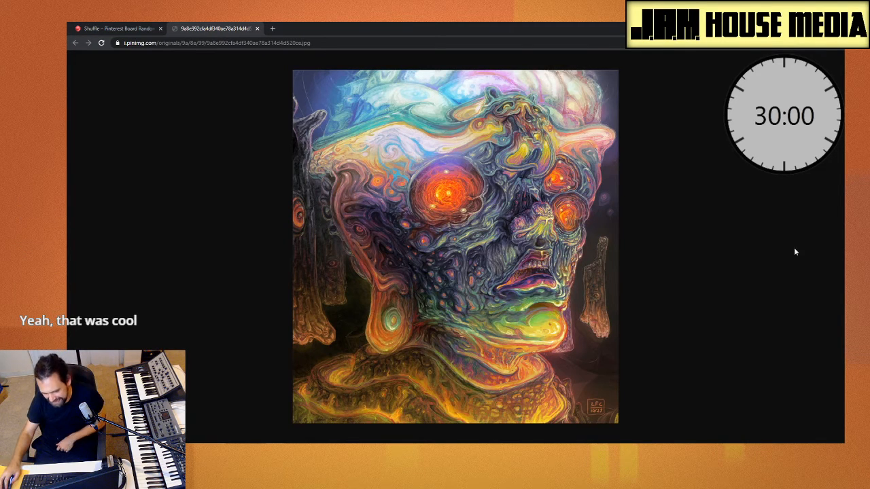
{"action": "left_click", "coordinate": [271, 29]}
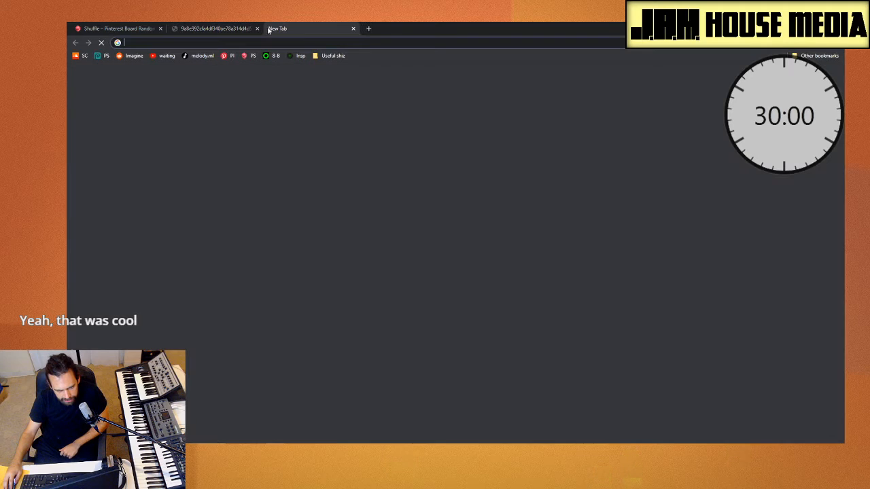
{"action": "left_click", "coordinate": [232, 54]}
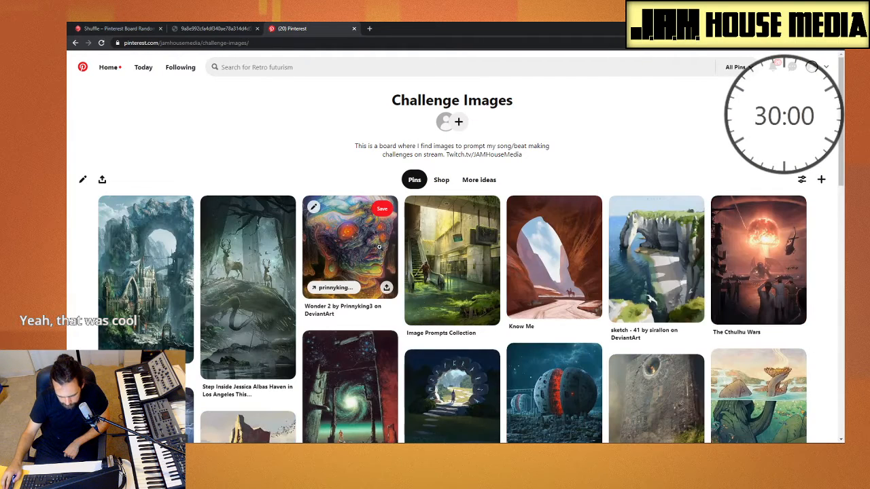
{"action": "left_click", "coordinate": [314, 207]}
{"action": "left_click", "coordinate": [435, 192]}
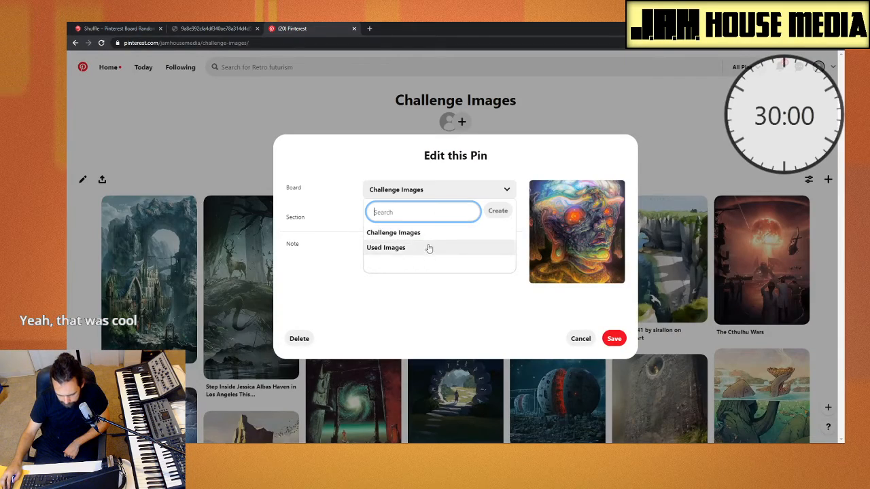
{"action": "left_click", "coordinate": [427, 247]}
{"action": "left_click", "coordinate": [614, 338]}
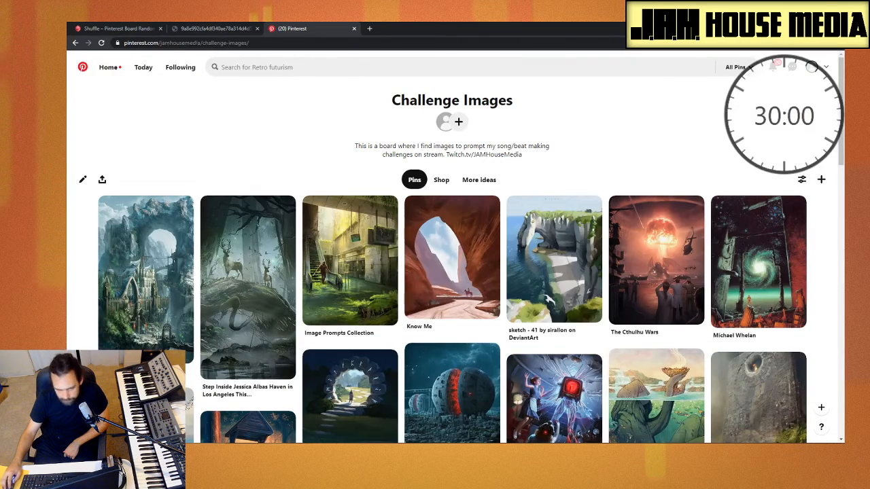
Close the head image and Pinterest pages, and reload the Shuffle page to refresh its board images
{"action": "left_click", "coordinate": [217, 29]}
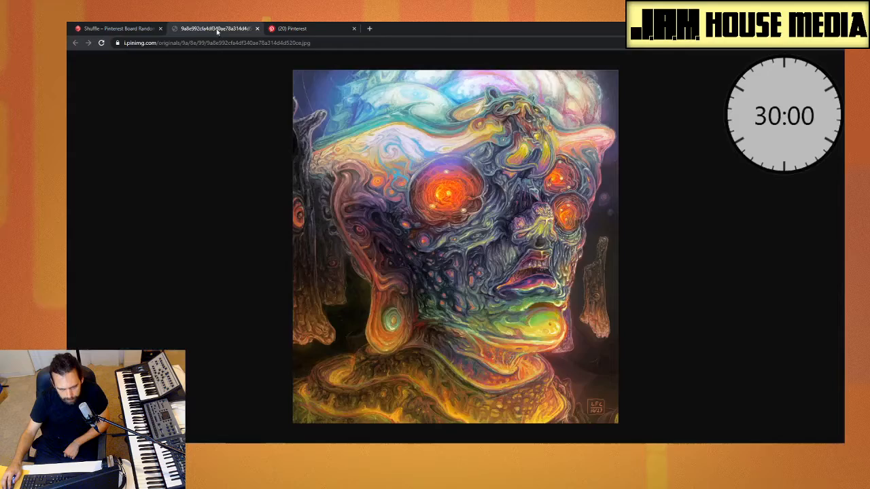
{"action": "left_click", "coordinate": [257, 29]}
{"action": "left_click", "coordinate": [257, 29]}
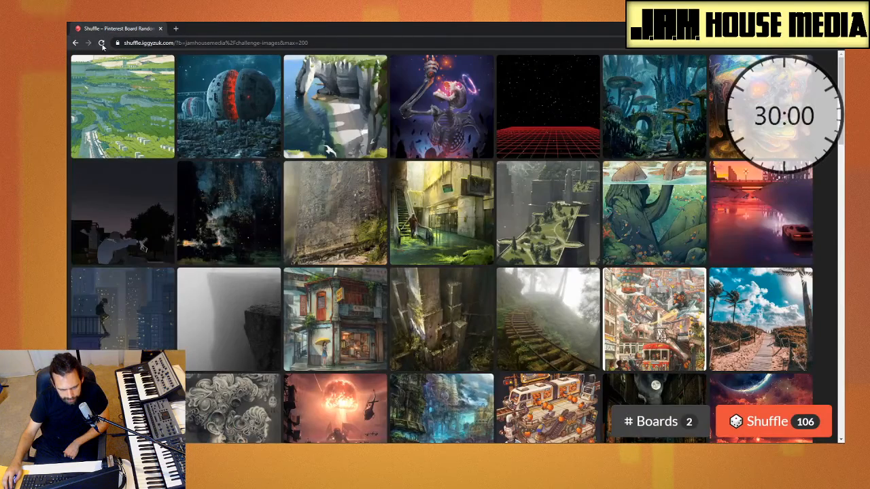
{"action": "left_click", "coordinate": [101, 43]}
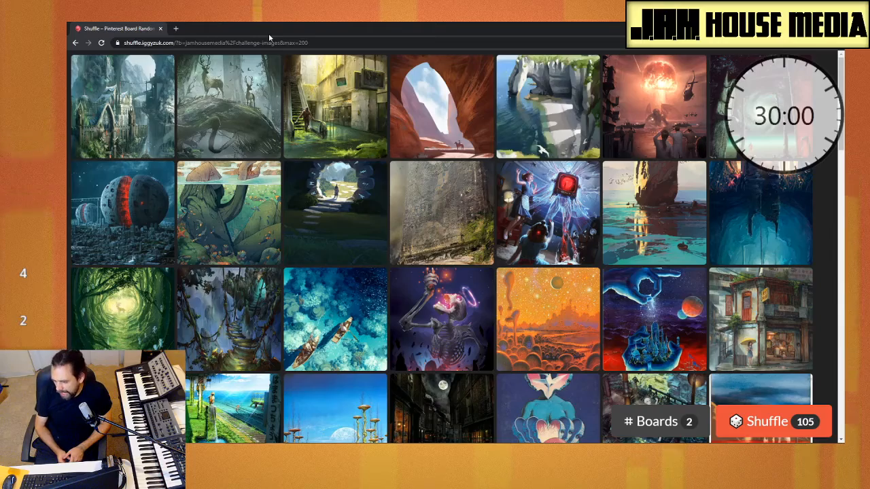
Shuffle the board images twice and open the blue and purple smoke image by itself in a new tab
{"action": "left_click", "coordinate": [772, 422]}
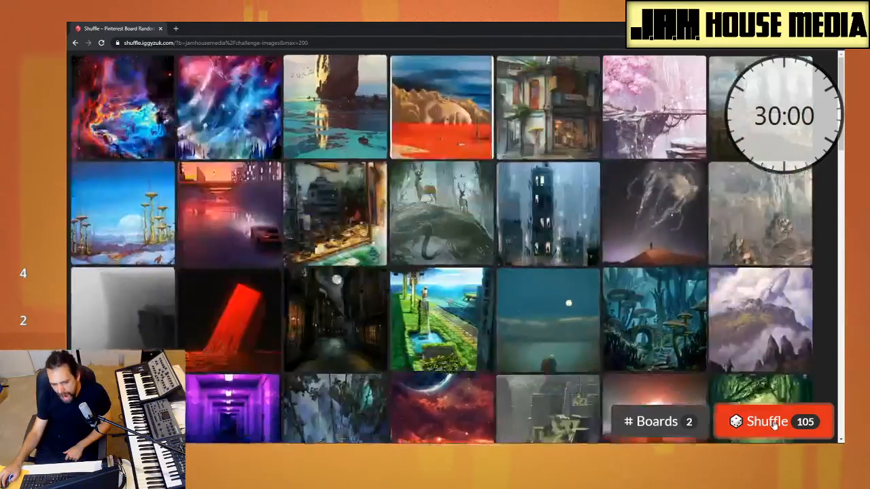
{"action": "left_click", "coordinate": [774, 425]}
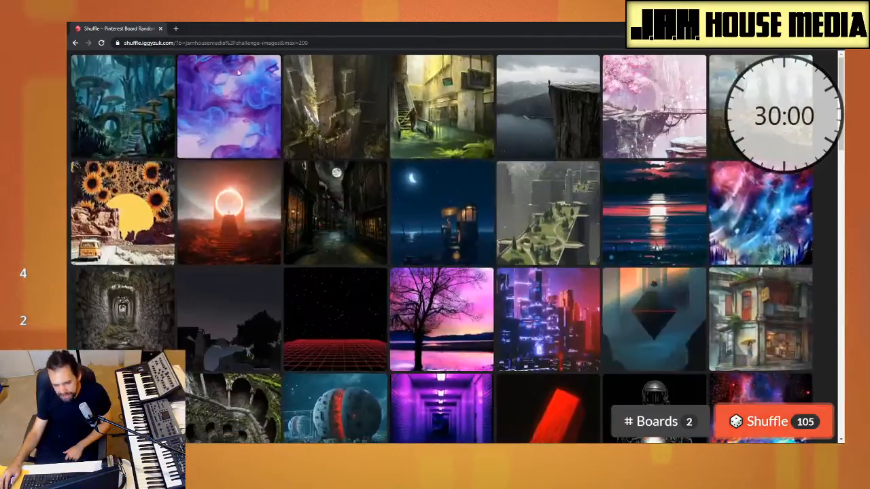
{"action": "left_click", "coordinate": [242, 105]}
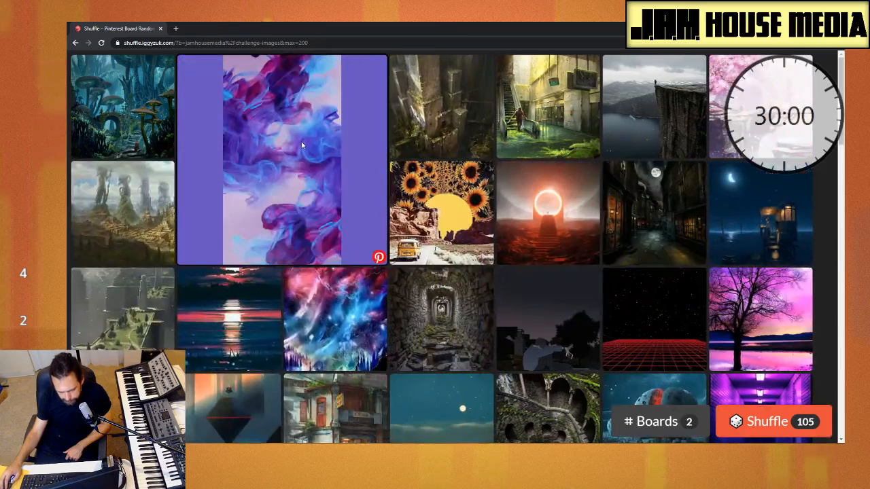
{"action": "right_click", "coordinate": [310, 128]}
{"action": "left_click", "coordinate": [323, 138]}
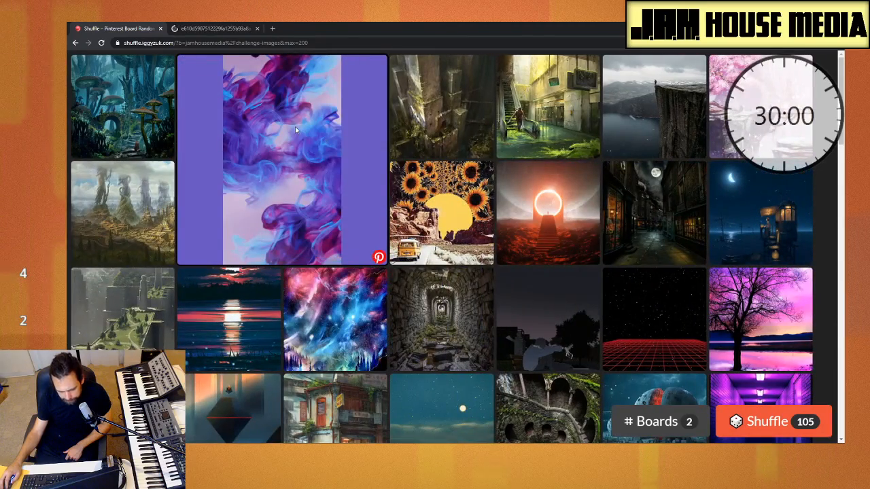
{"action": "left_click", "coordinate": [313, 151]}
{"action": "left_click", "coordinate": [200, 30]}
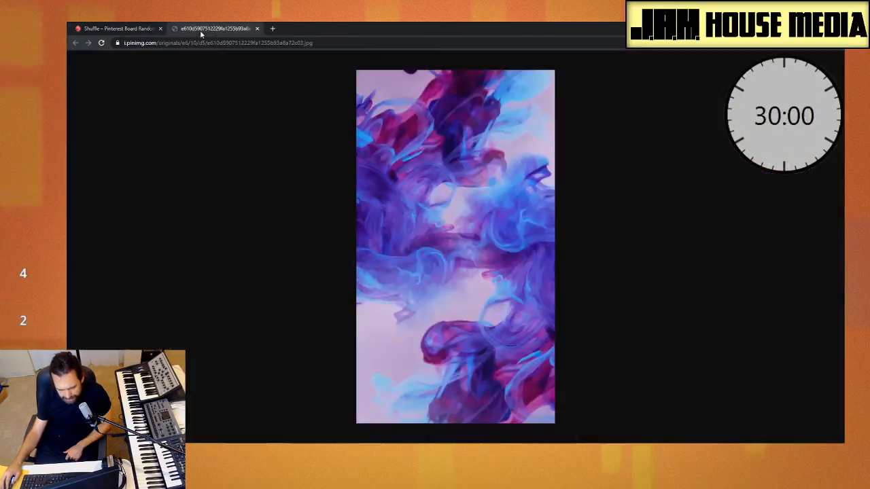
Copy the smoke image's web address and share it in the stream chat
{"action": "left_click", "coordinate": [298, 43]}
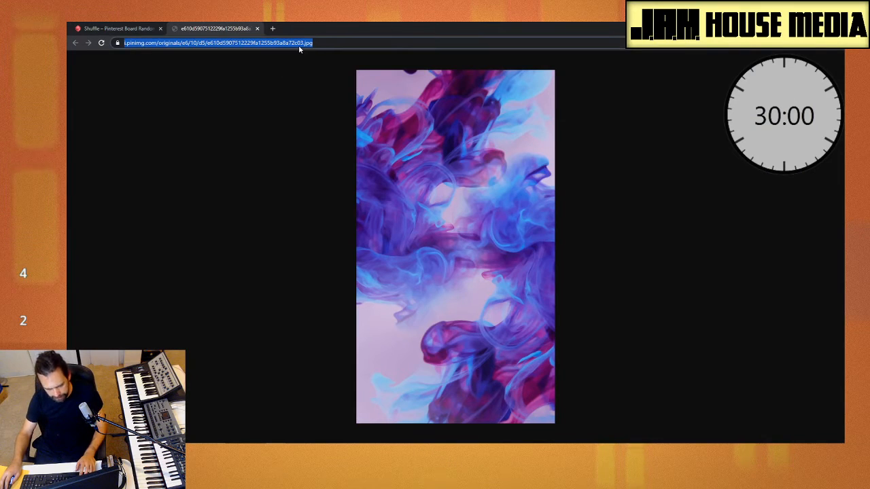
{"action": "left_click_drag", "start_coordinate": [334, 27], "coordinate": [747, 381]}
{"action": "double_click", "coordinate": [748, 380]}
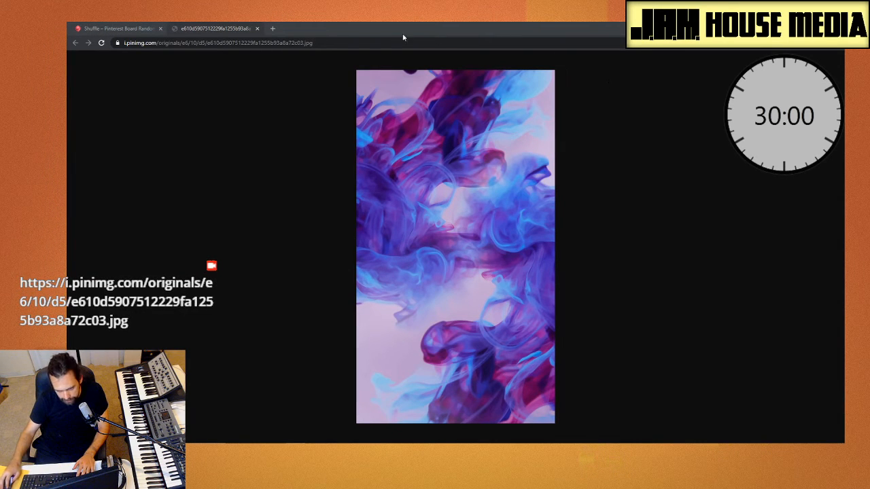
{"action": "left_click", "coordinate": [333, 42]}
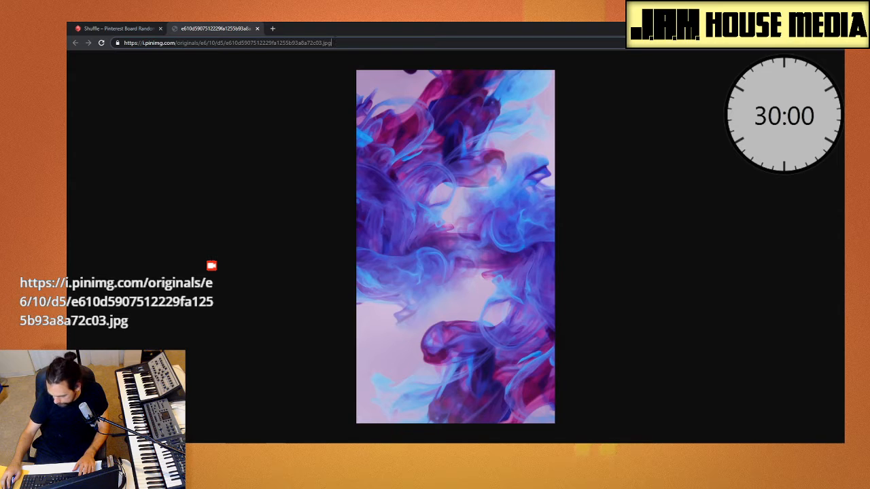
{"action": "left_click", "coordinate": [357, 43]}
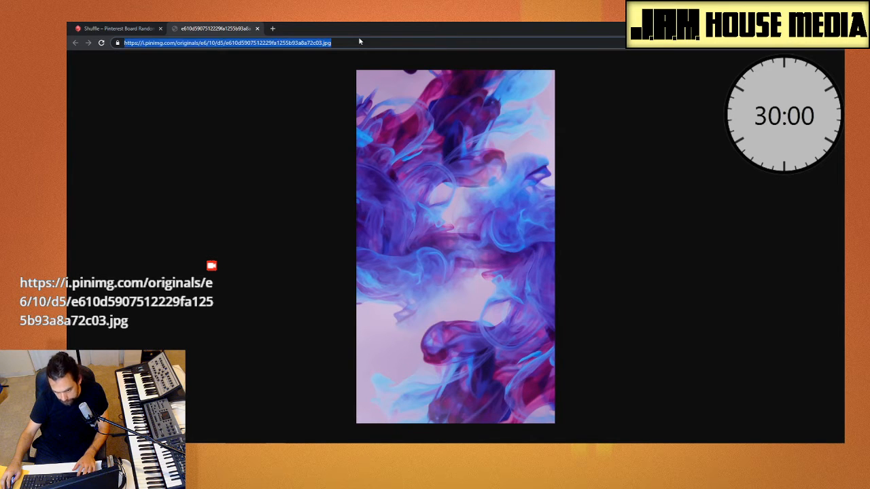
Switch to the empty Reason document, bringing the smoke image's browser window back for a look and moving it off this screen
{"action": "key", "text": "super+d"}
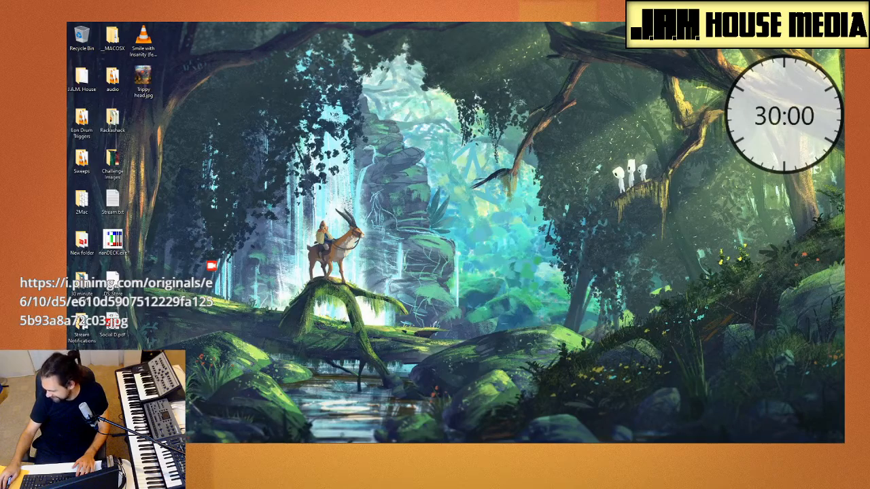
{"action": "key", "text": "alt+Tab"}
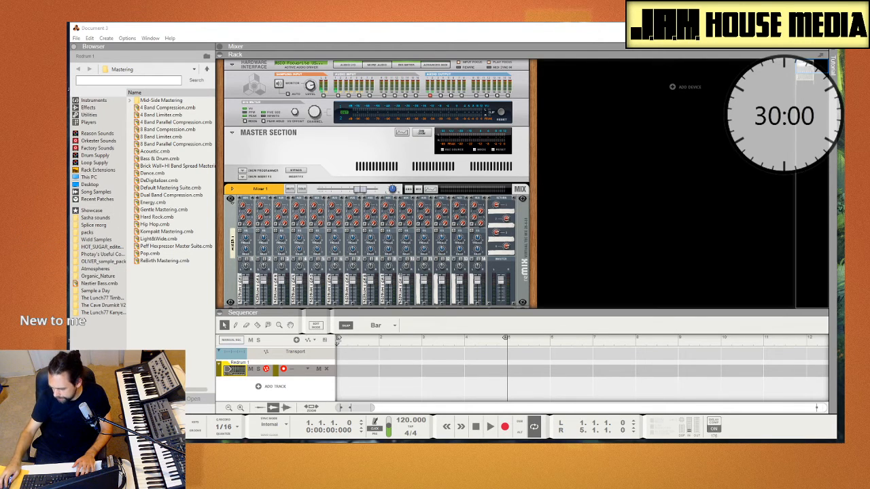
{"action": "left_click_drag", "start_coordinate": [843, 219], "coordinate": [277, 23]}
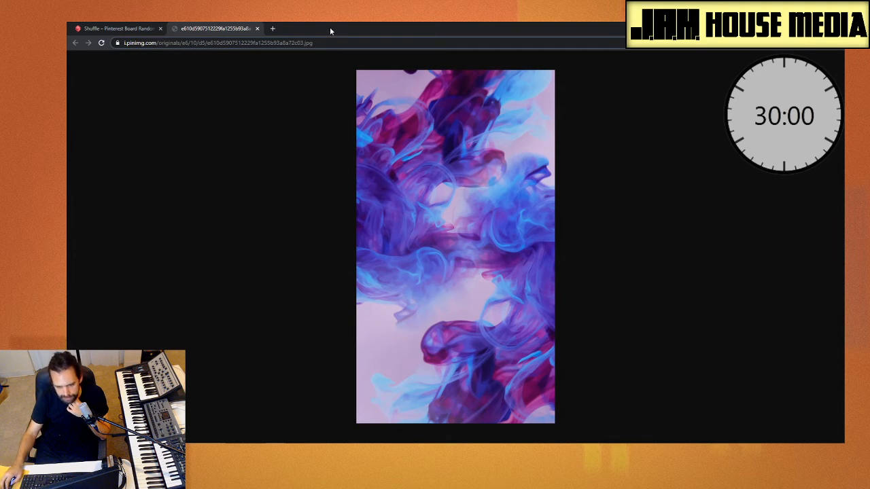
{"action": "left_click_drag", "start_coordinate": [330, 27], "coordinate": [843, 248]}
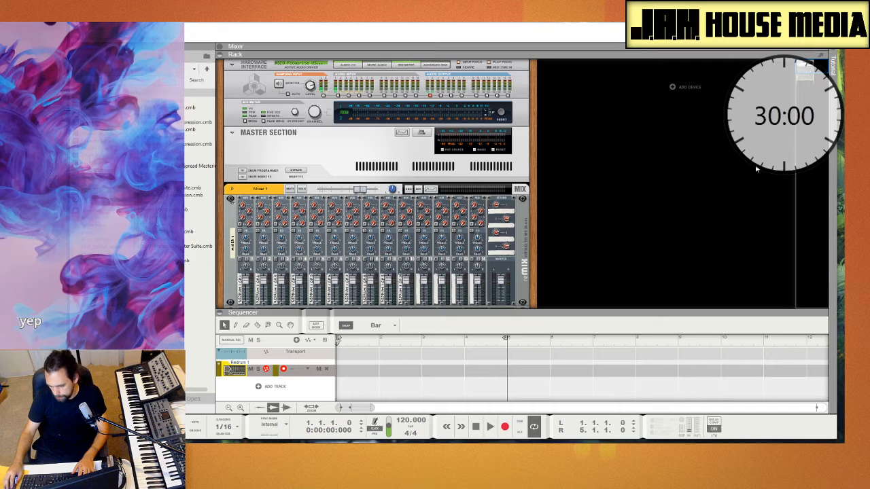
Switch between the mixer, rack and sequencer views, ending with the rack shown at full height
{"action": "left_click", "coordinate": [659, 200]}
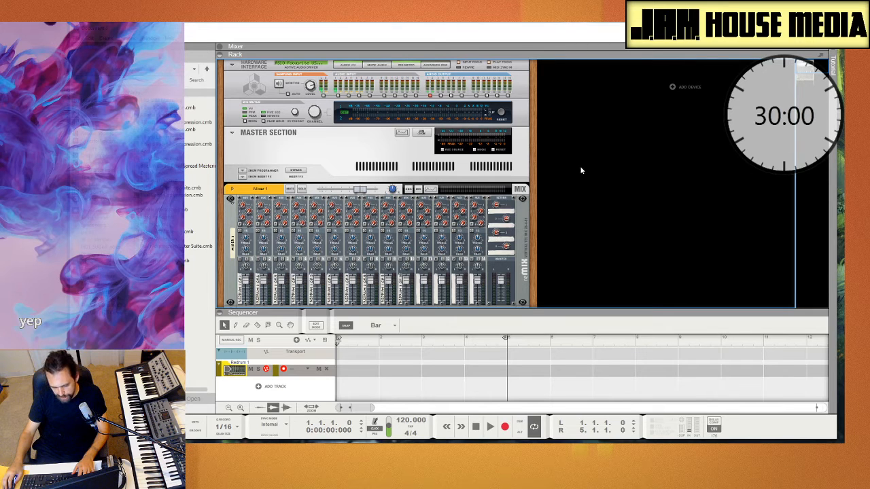
{"action": "key", "text": "F5"}
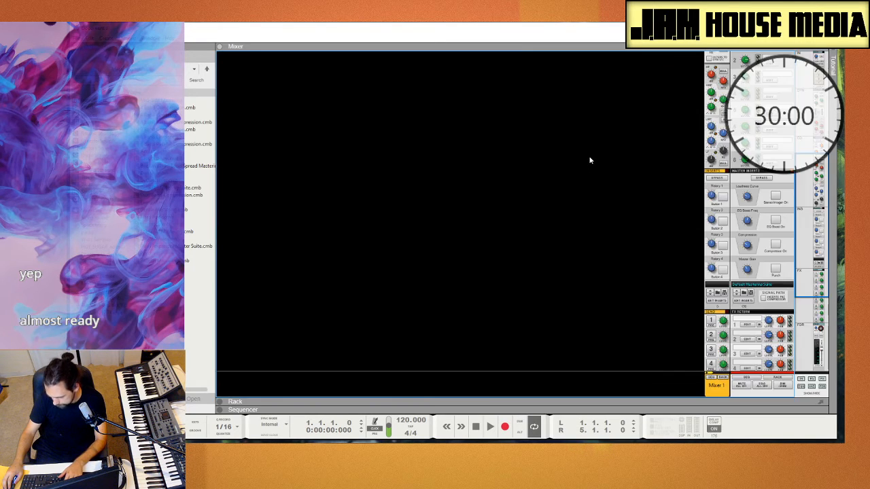
{"action": "key", "text": "F6"}
{"action": "key", "text": "F7"}
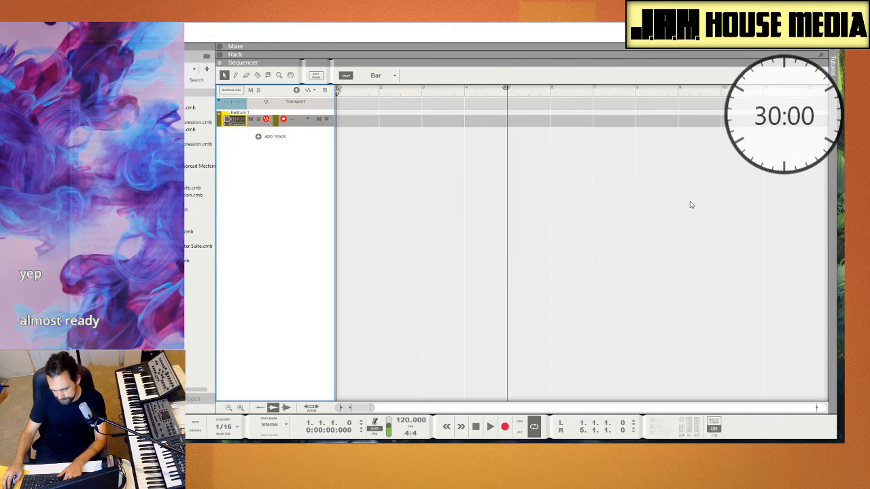
{"action": "key", "text": "F6"}
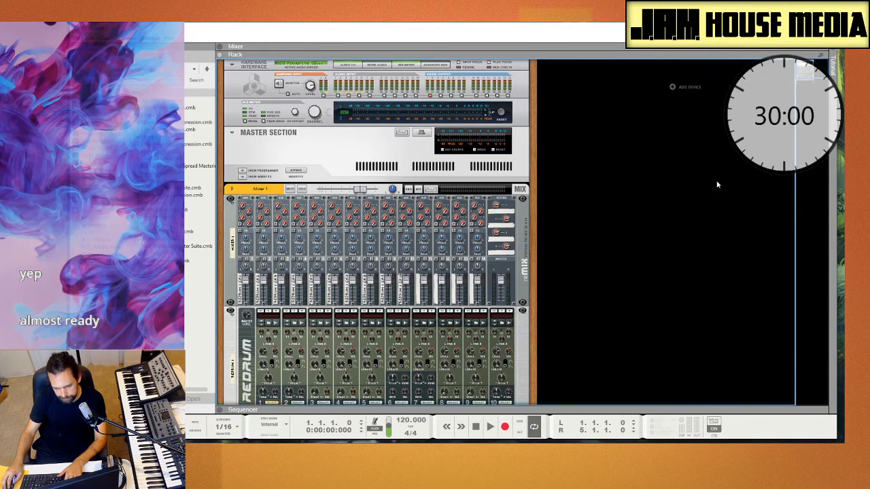
{"action": "key", "text": "F7"}
{"action": "key", "text": "F6"}
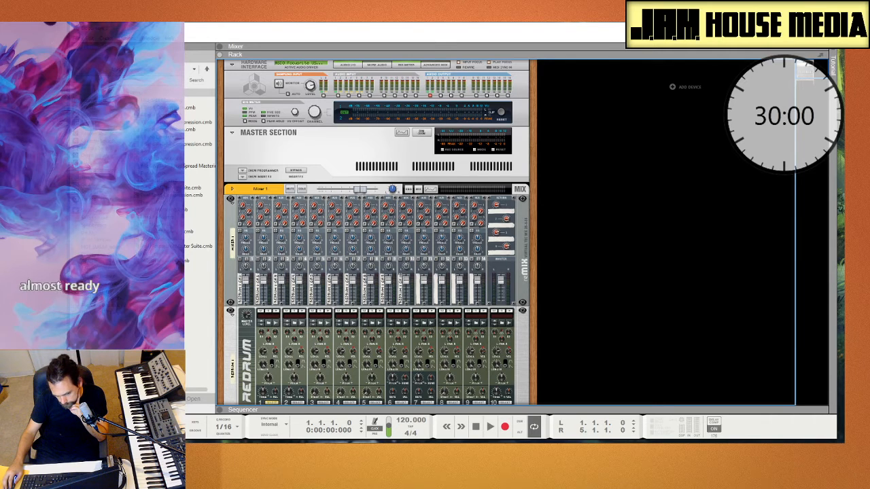
List the available instruments in Reason's browser and return the focus to the empty rack area
{"action": "left_click", "coordinate": [89, 100]}
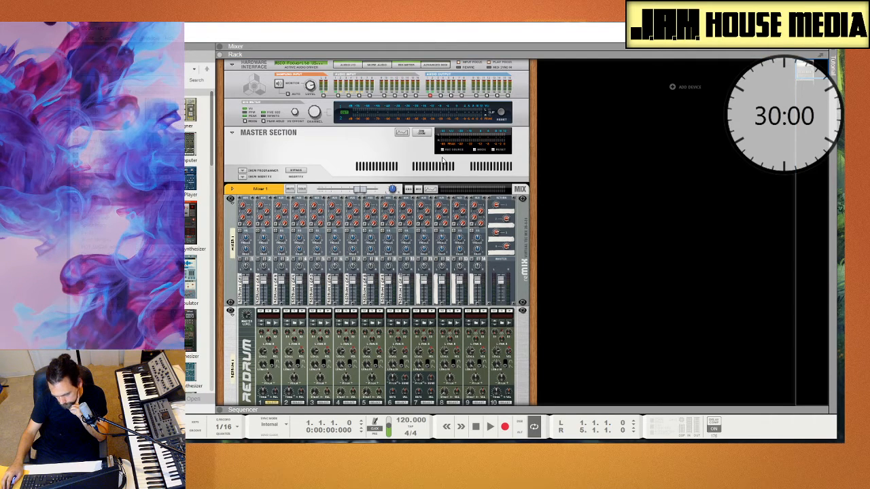
{"action": "left_click", "coordinate": [561, 241]}
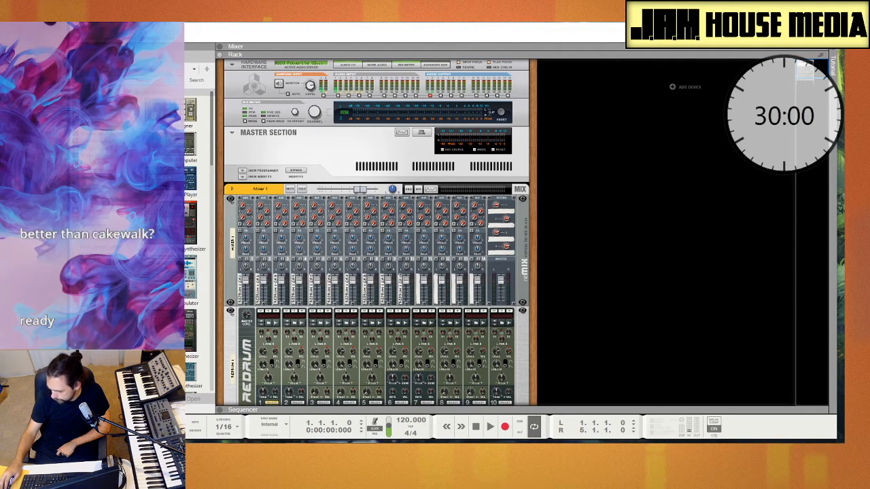
Add a Grain sample manipulator from the instrument list to the rack below the Redrum
{"action": "left_click", "coordinate": [642, 257]}
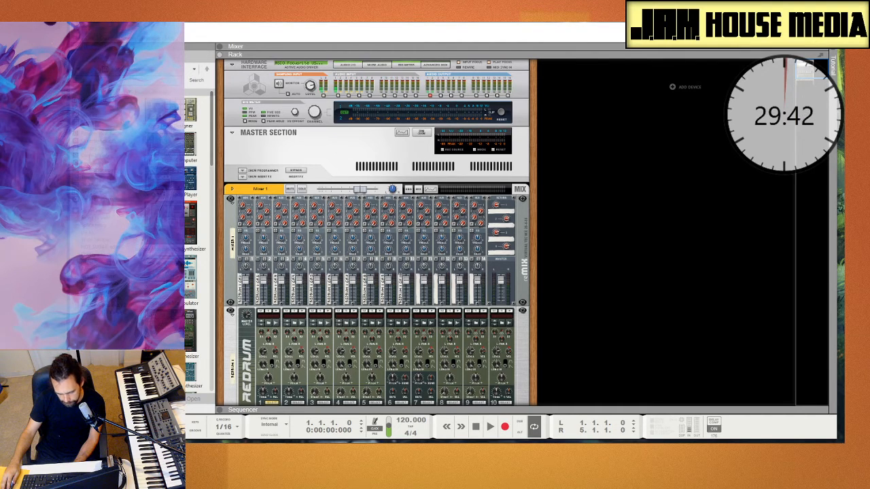
{"action": "scroll", "coordinate": [353, 358], "scroll_direction": "down", "scroll_amount": 5}
{"action": "left_click_drag", "start_coordinate": [192, 280], "coordinate": [319, 342]}
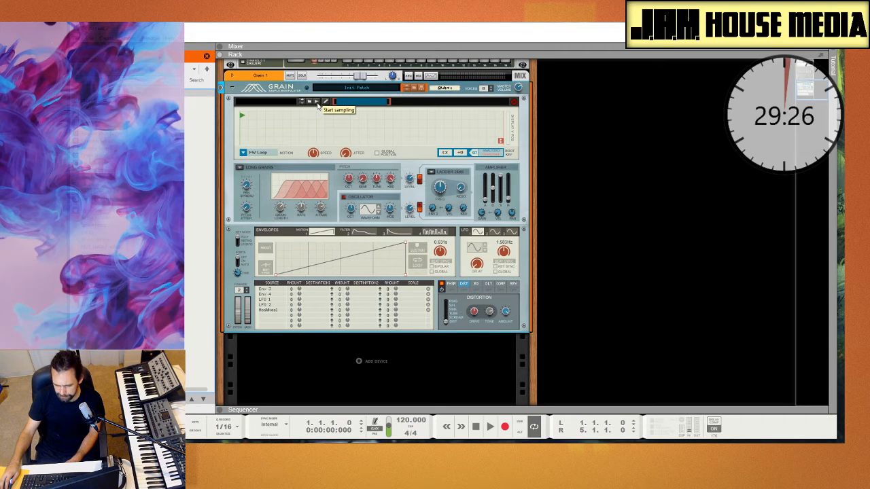
{"action": "left_click", "coordinate": [318, 102]}
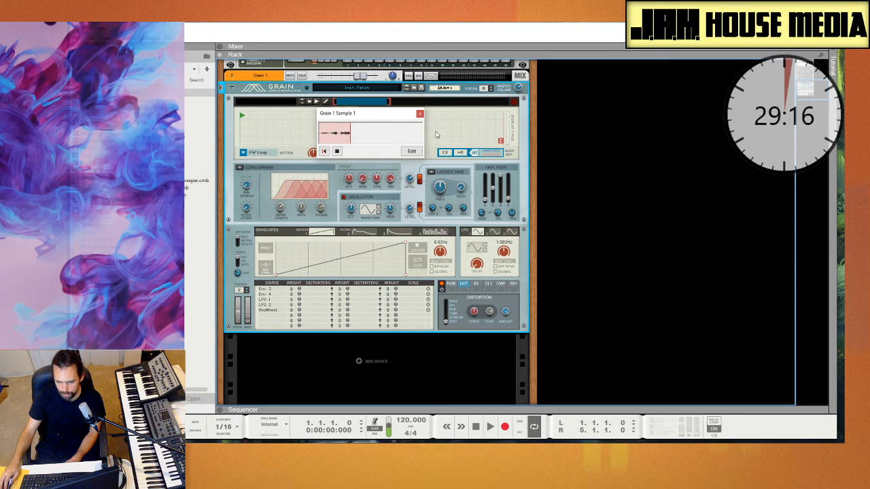
{"action": "left_click", "coordinate": [411, 151]}
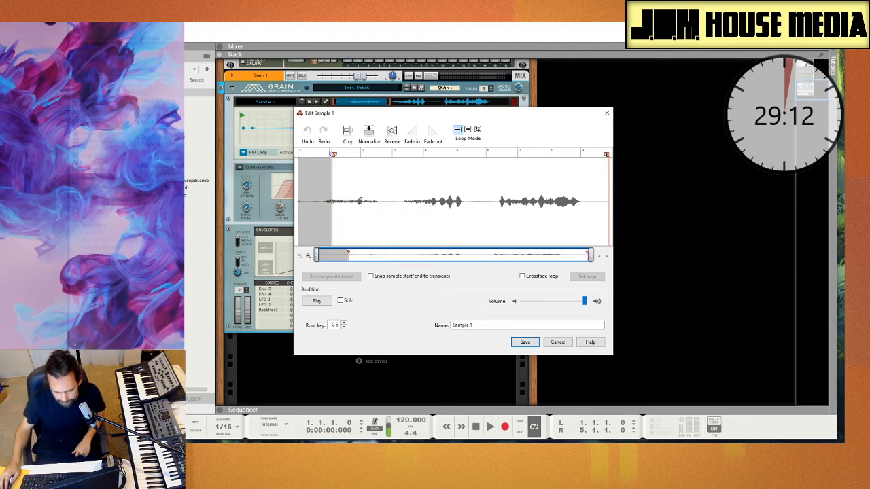
{"action": "left_click", "coordinate": [558, 342]}
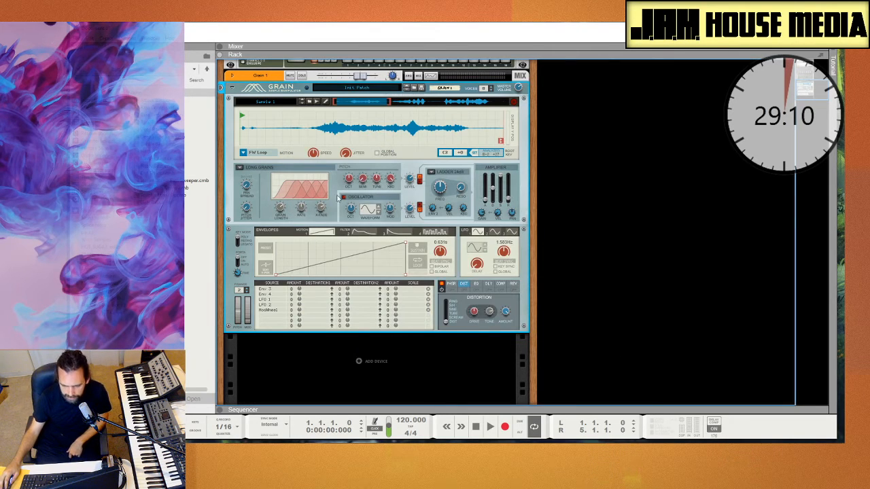
Record a new sample into Grain, crop it to the section from about 6 s to the end, normalize it and save it
{"action": "left_click", "coordinate": [317, 103]}
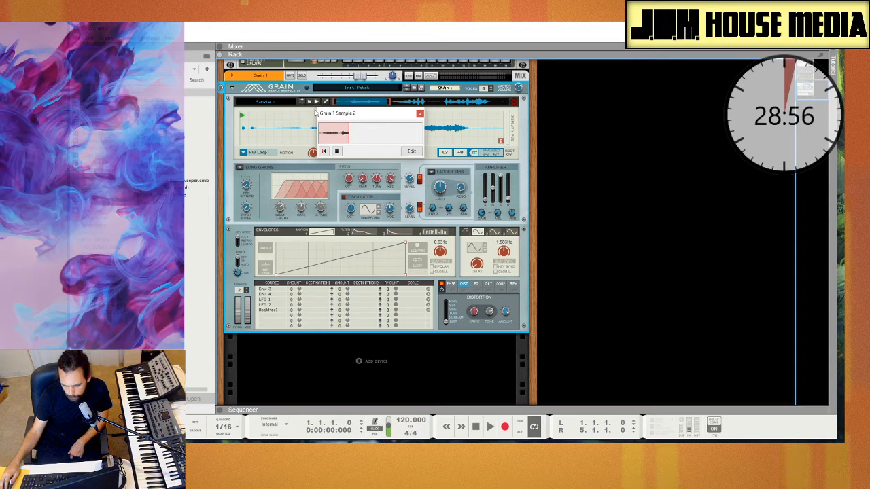
{"action": "left_click", "coordinate": [413, 153]}
{"action": "left_click_drag", "start_coordinate": [502, 201], "coordinate": [610, 201]}
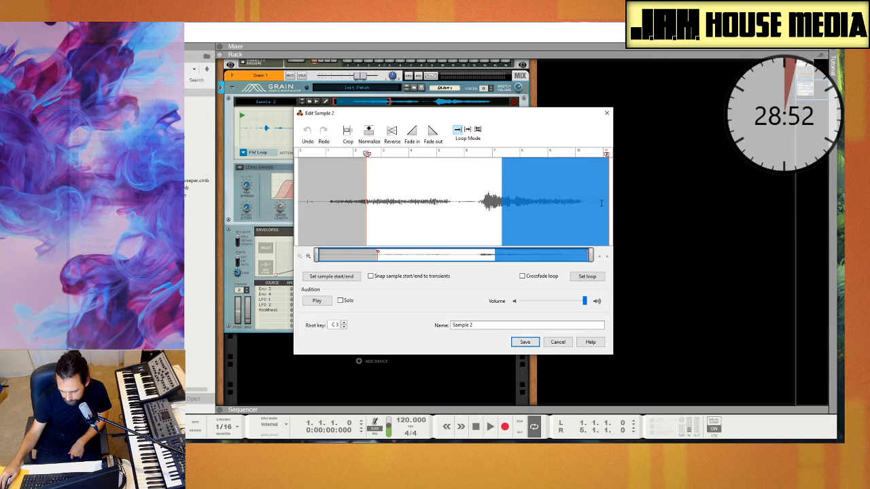
{"action": "left_click_drag", "start_coordinate": [470, 201], "coordinate": [609, 201]}
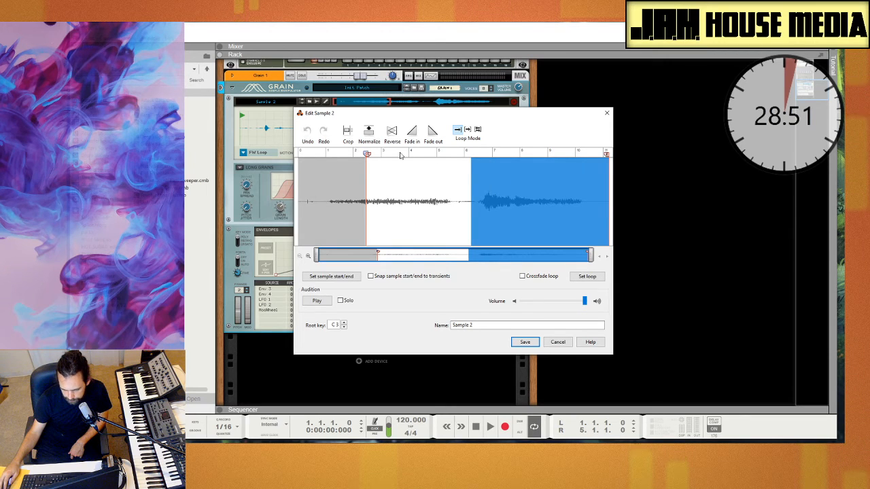
{"action": "left_click", "coordinate": [348, 132]}
{"action": "left_click", "coordinate": [368, 136]}
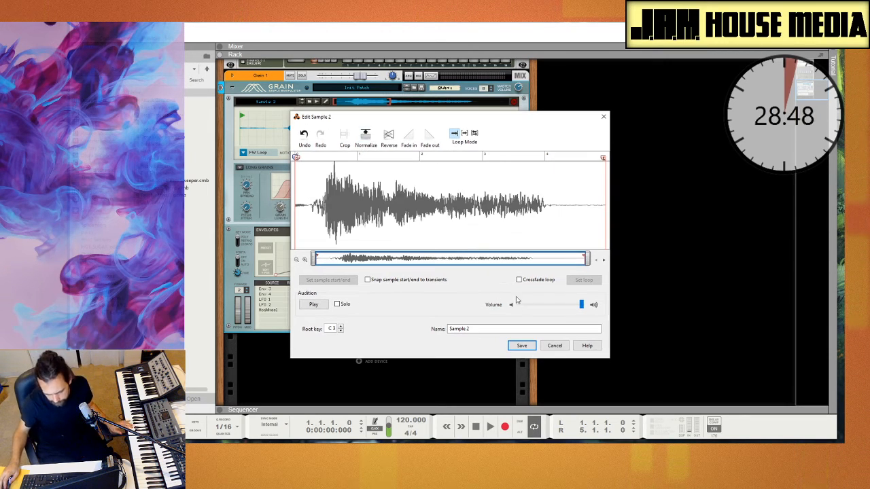
{"action": "left_click", "coordinate": [529, 346]}
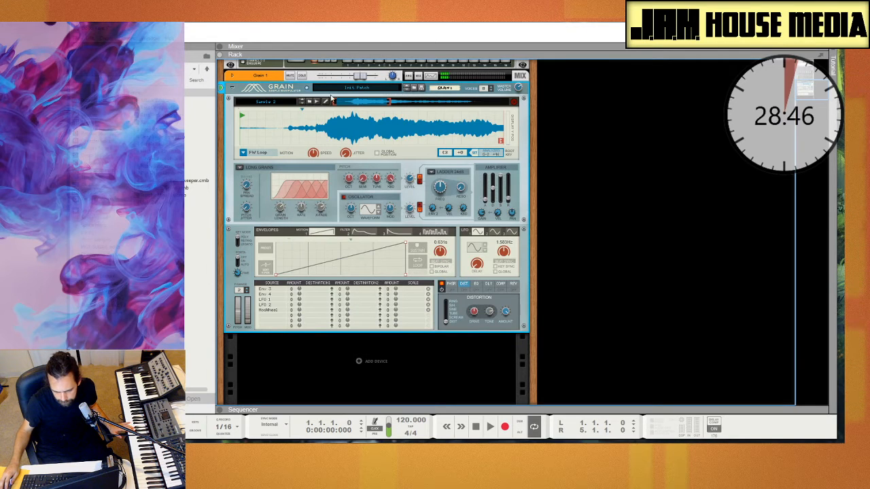
Switch Grain's playback algorithm from Long Grains to Tape and set its root key to A4
{"action": "left_click_drag", "start_coordinate": [377, 102], "coordinate": [435, 107]}
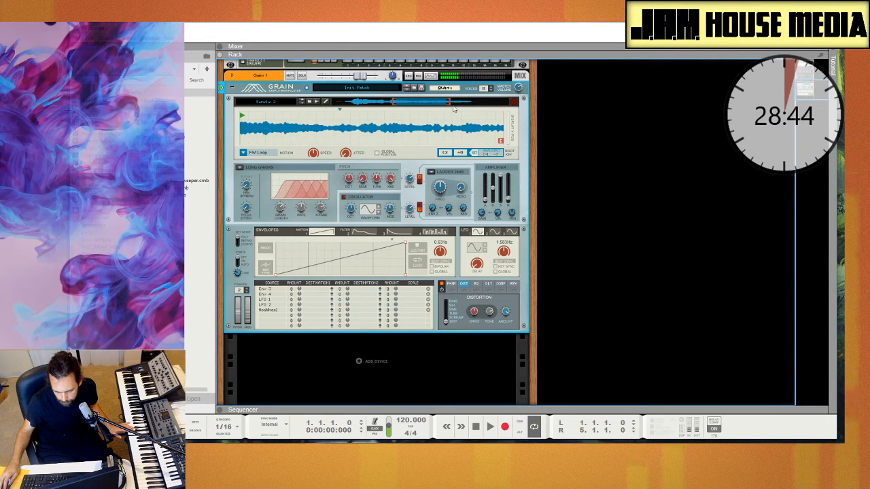
{"action": "left_click", "coordinate": [240, 167]}
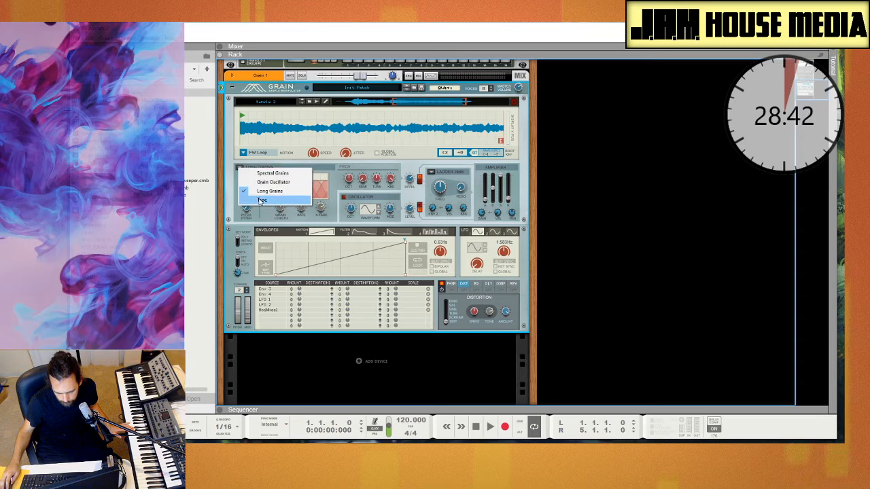
{"action": "left_click", "coordinate": [255, 196]}
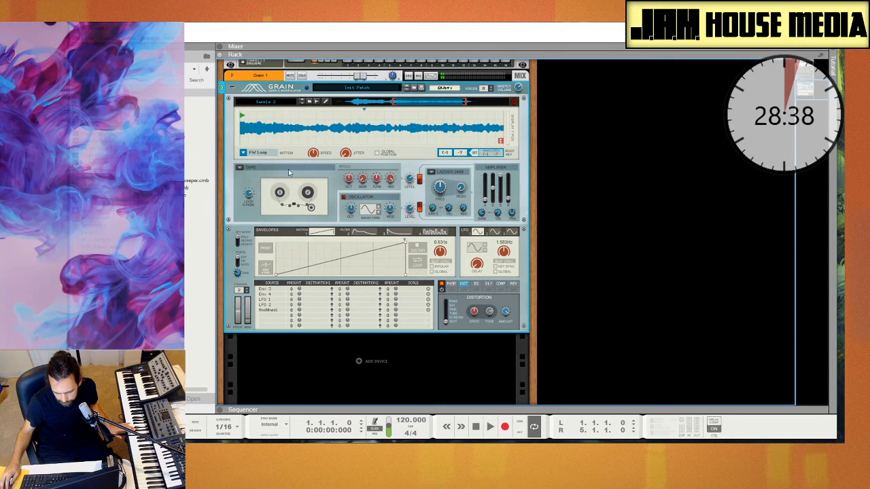
{"action": "left_click_drag", "start_coordinate": [444, 154], "coordinate": [448, 63]}
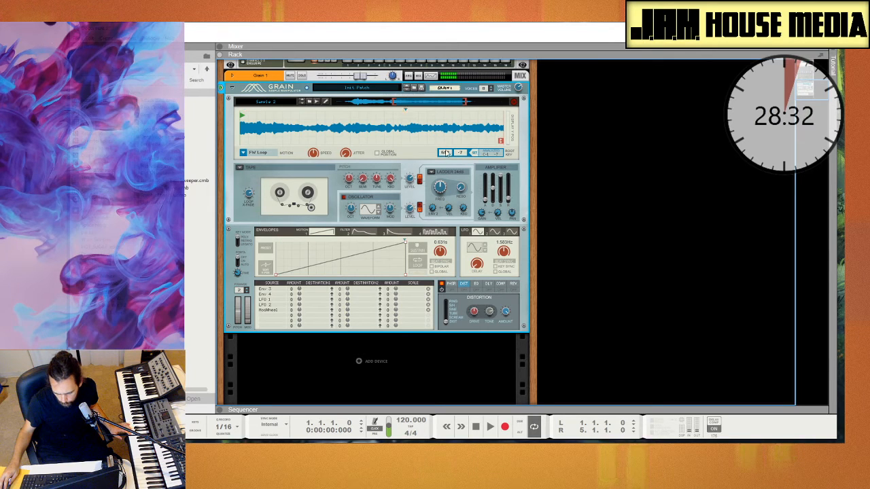
{"action": "left_click_drag", "start_coordinate": [454, 141], "coordinate": [455, 135]}
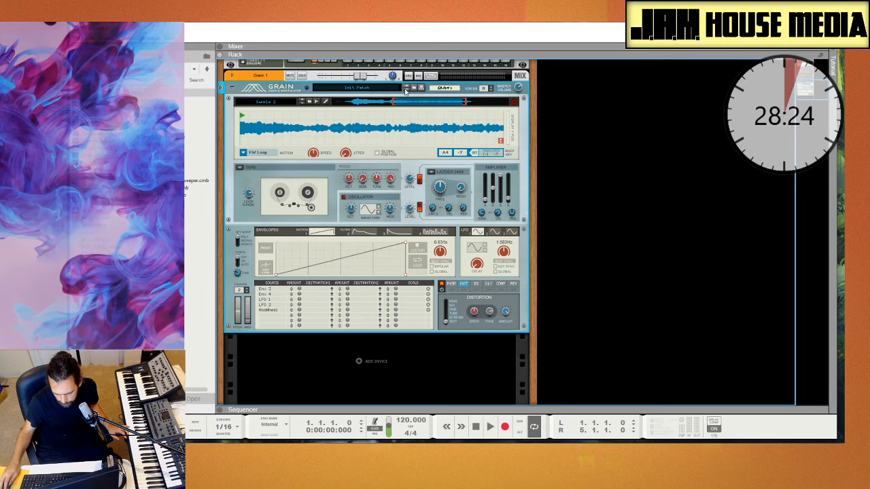
Reopen Grain's sample for editing, crop off about the first 1.5 s, normalize the rest and save it
{"action": "right_click", "coordinate": [280, 100]}
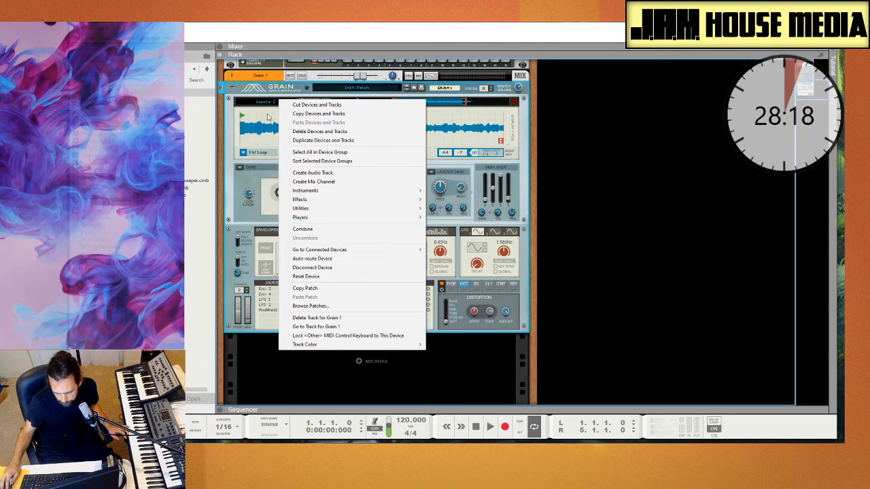
{"action": "left_click", "coordinate": [273, 123]}
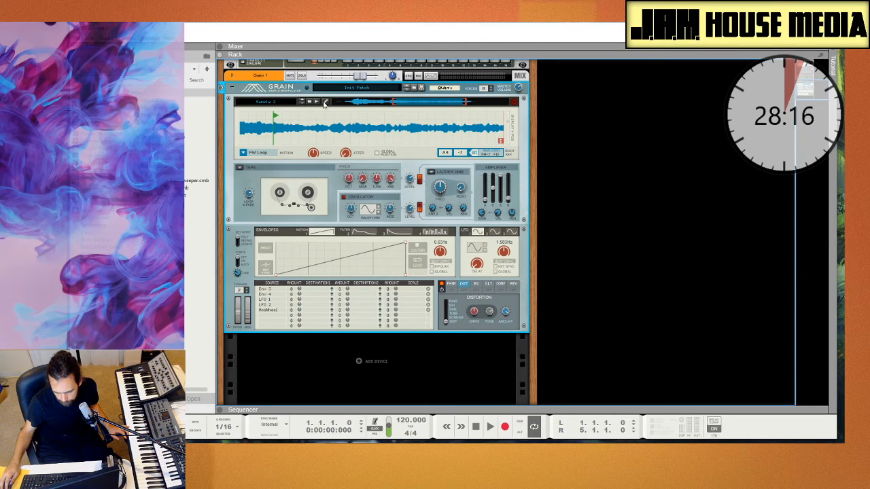
{"action": "left_click", "coordinate": [326, 102]}
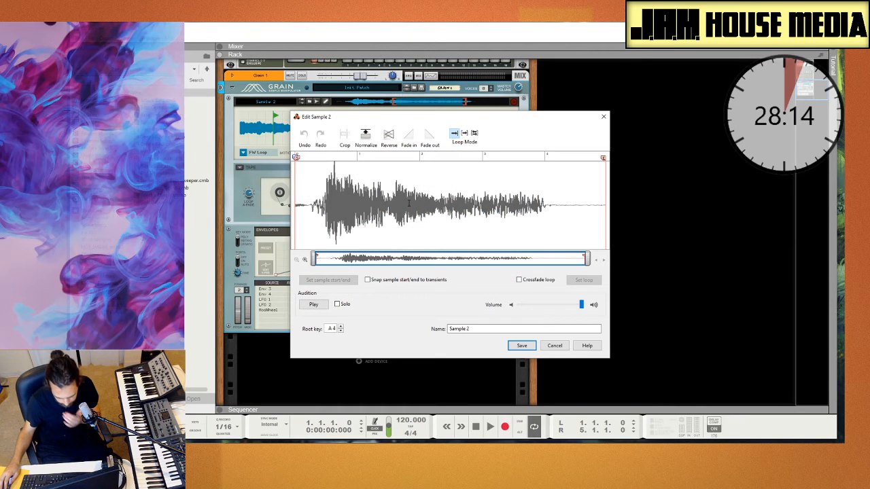
{"action": "left_click_drag", "start_coordinate": [389, 204], "coordinate": [605, 204]}
{"action": "left_click", "coordinate": [345, 136]}
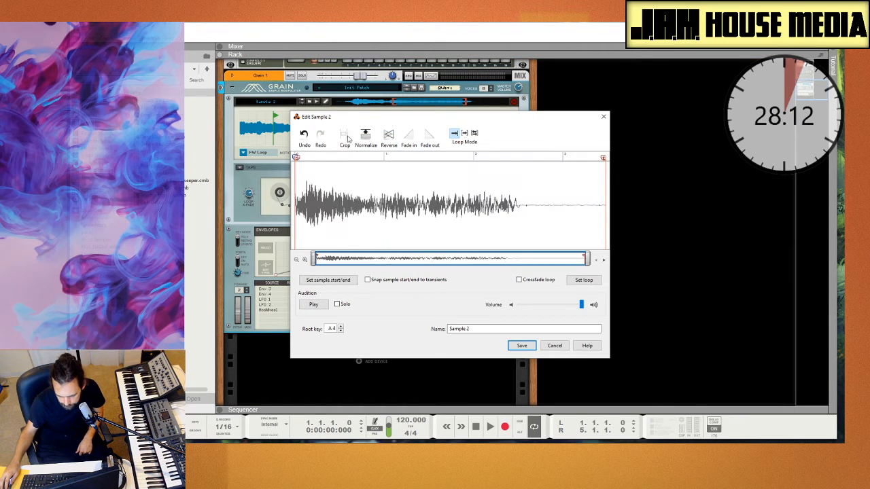
{"action": "left_click", "coordinate": [367, 139]}
{"action": "left_click", "coordinate": [518, 346]}
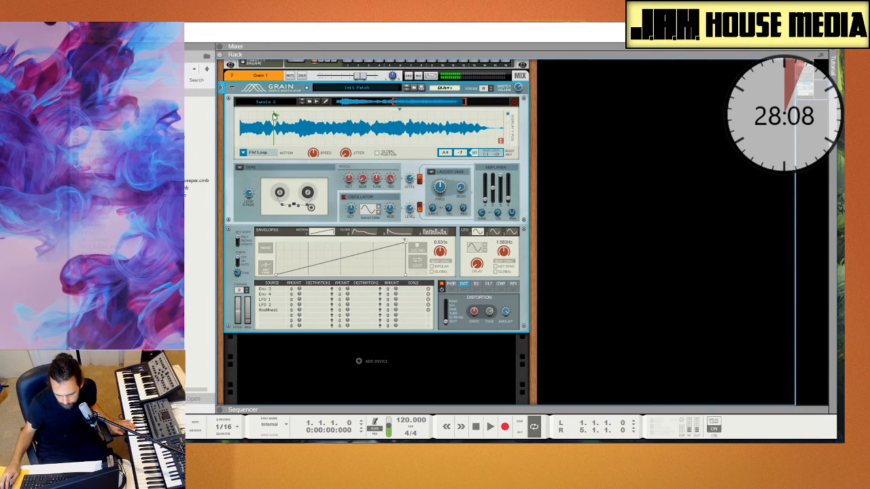
Narrow Grain's playback range with the sample start and end markers, then raise its root key and set the fine tuning to +50
{"action": "left_click_drag", "start_coordinate": [505, 143], "coordinate": [425, 140]}
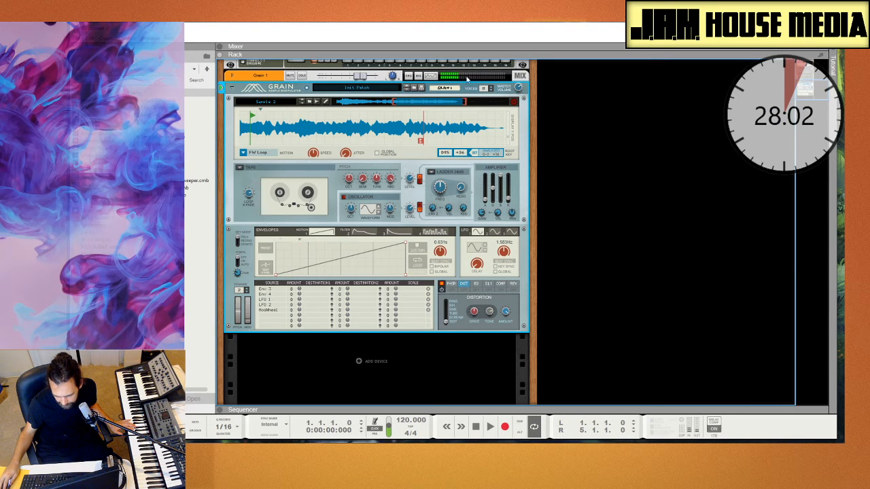
{"action": "left_click_drag", "start_coordinate": [451, 132], "coordinate": [451, 135]}
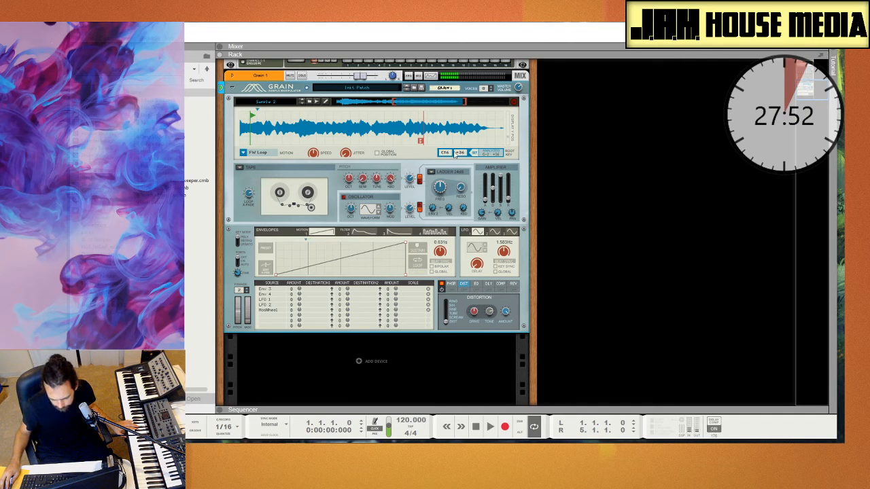
{"action": "left_click_drag", "start_coordinate": [455, 155], "coordinate": [462, 172]}
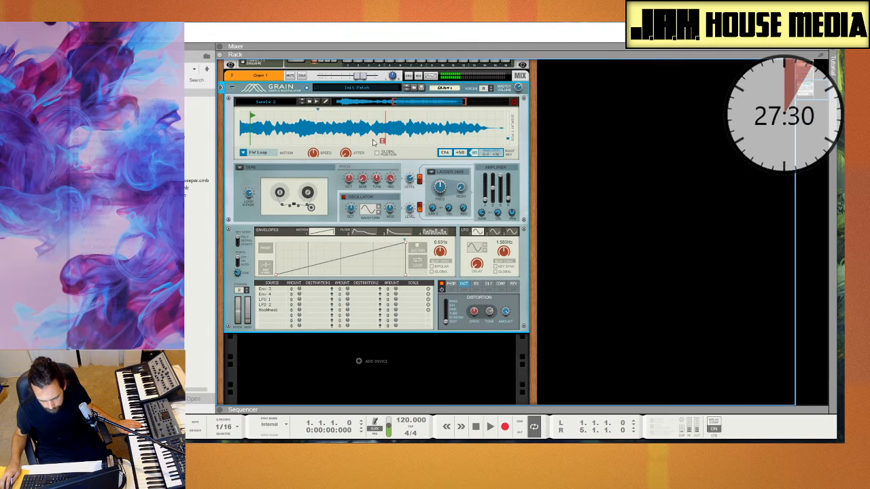
{"action": "left_click_drag", "start_coordinate": [424, 145], "coordinate": [334, 148]}
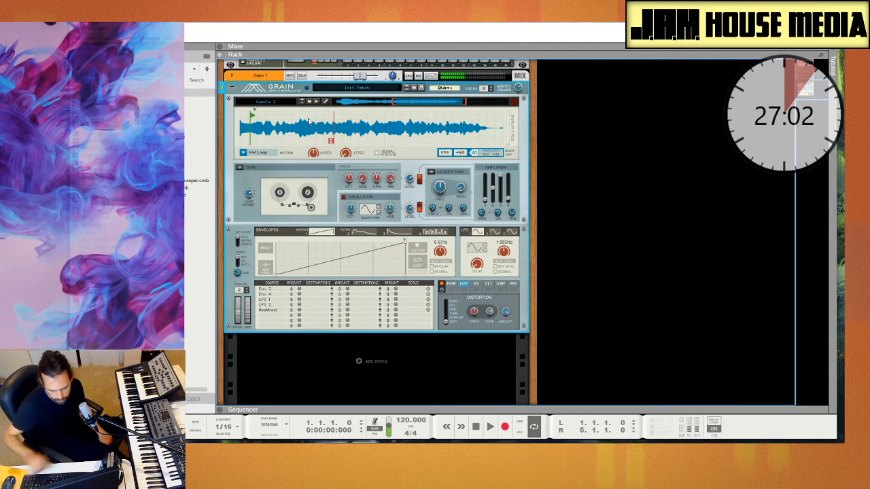
Add a second Grain sample manipulator below the first one and record a new sample into it
{"action": "left_click", "coordinate": [102, 99]}
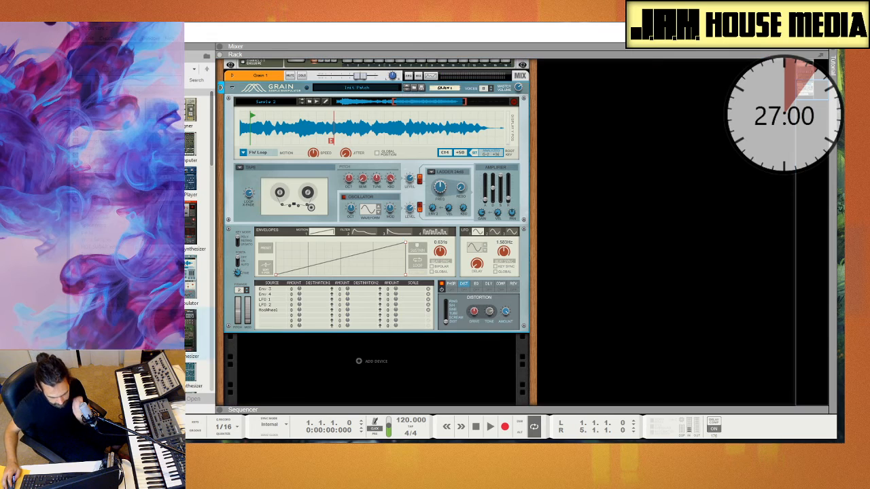
{"action": "left_click_drag", "start_coordinate": [163, 281], "coordinate": [310, 380]}
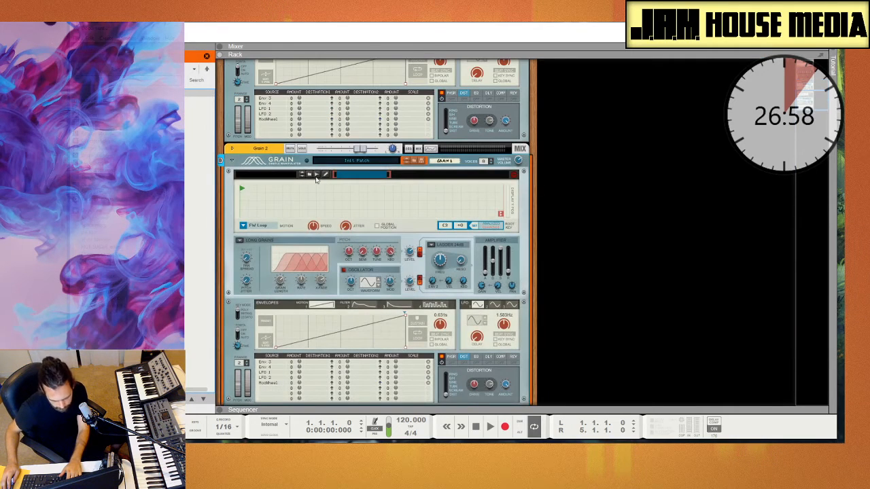
{"action": "left_click", "coordinate": [317, 175]}
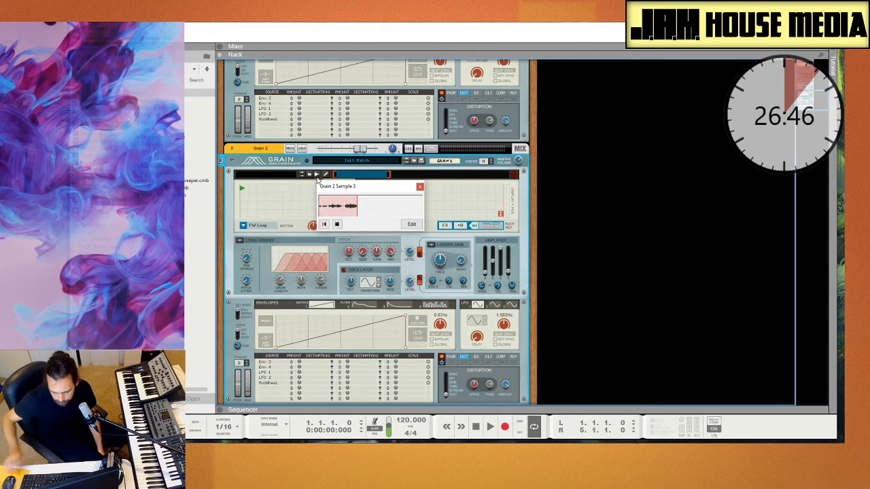
Crop the second Grain's sample to the sustained part from about 8 to 10 s, normalize it and save it
{"action": "left_click", "coordinate": [411, 224]}
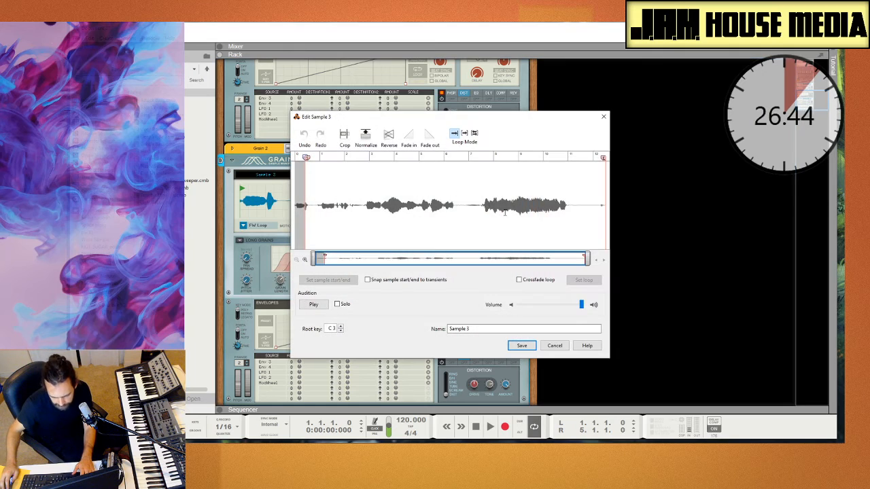
{"action": "left_click_drag", "start_coordinate": [499, 212], "coordinate": [550, 224]}
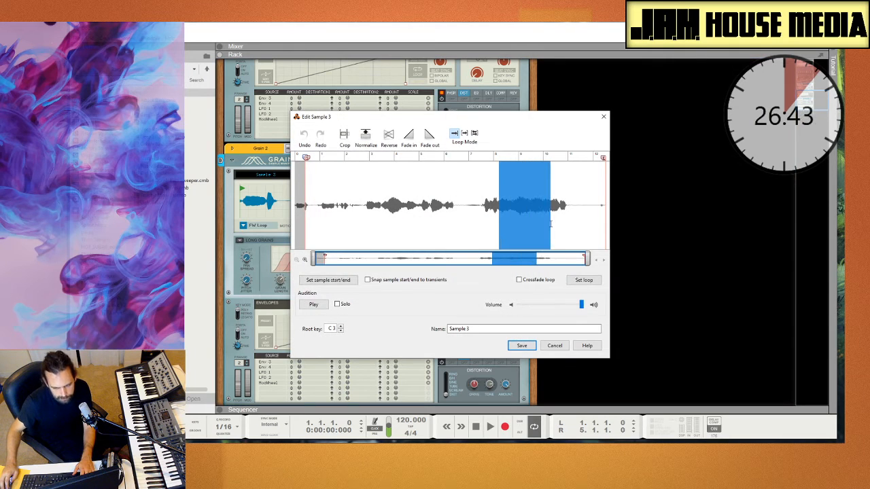
{"action": "left_click", "coordinate": [345, 141]}
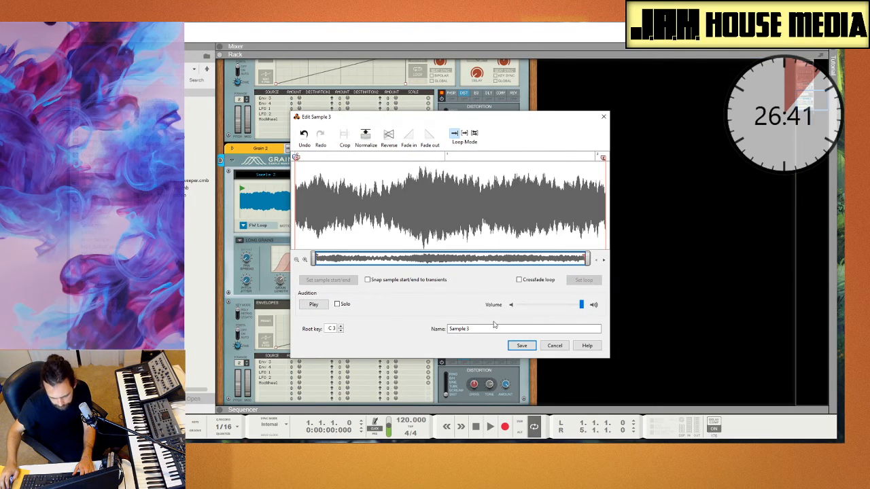
{"action": "left_click", "coordinate": [521, 345]}
Switch the second Grain to Tape, move its end marker slightly inward and apply the analyzed pitch as its root key
{"action": "mouse_move", "coordinate": [380, 177]}
{"action": "left_mouse_down"}
{"action": "mouse_move", "coordinate": [433, 195]}
{"action": "mouse_move", "coordinate": [400, 178]}
{"action": "mouse_move", "coordinate": [364, 176]}
{"action": "left_mouse_up"}
{"action": "left_click", "coordinate": [239, 242]}
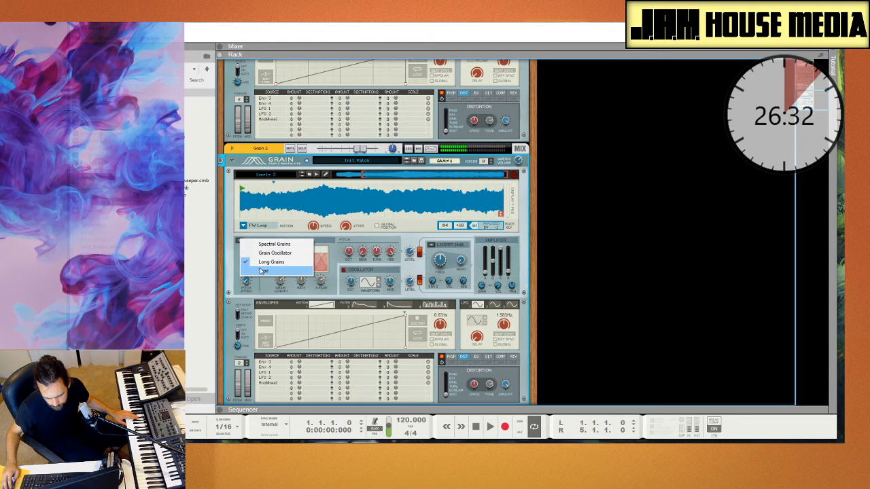
{"action": "left_click", "coordinate": [248, 272]}
{"action": "left_click_drag", "start_coordinate": [488, 215], "coordinate": [482, 229]}
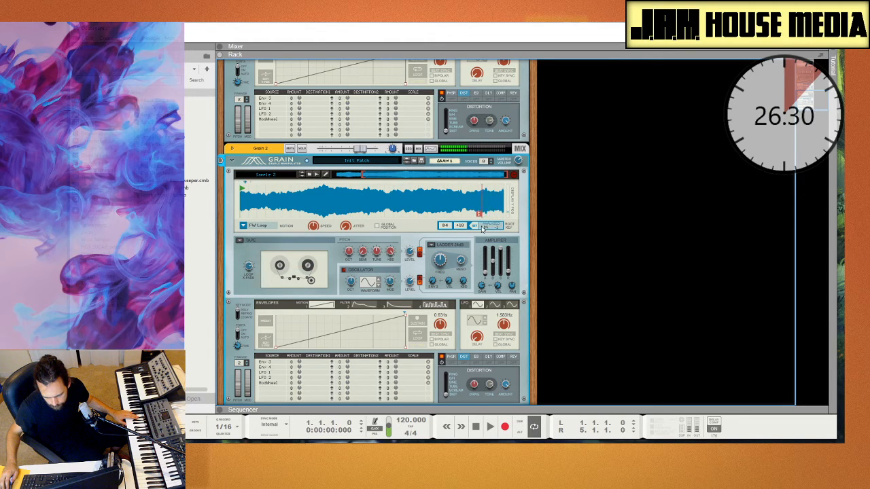
{"action": "left_click", "coordinate": [475, 226]}
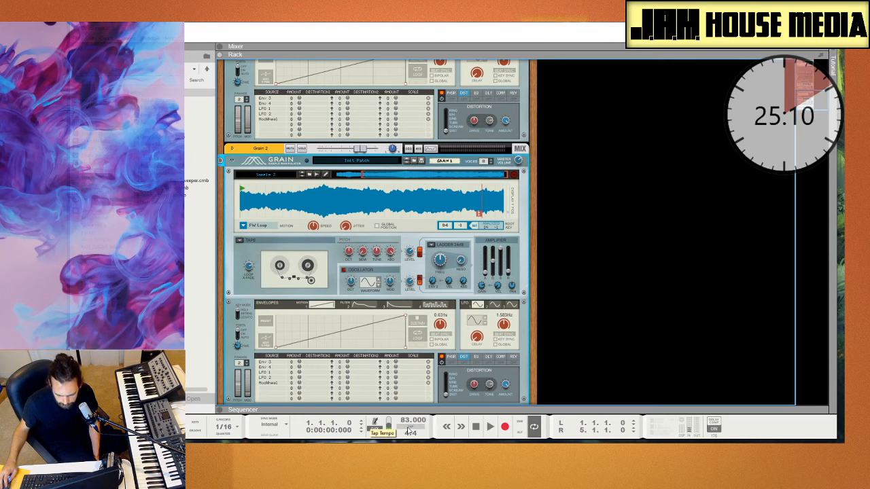
Set the song tempo to 82 BPM and start recording a part with the second Grain
{"action": "left_click", "coordinate": [408, 429]}
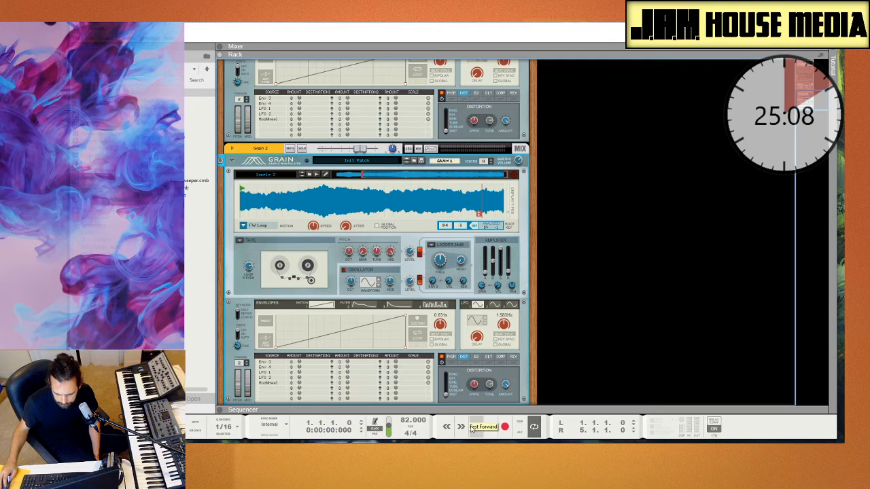
{"action": "left_click", "coordinate": [505, 426]}
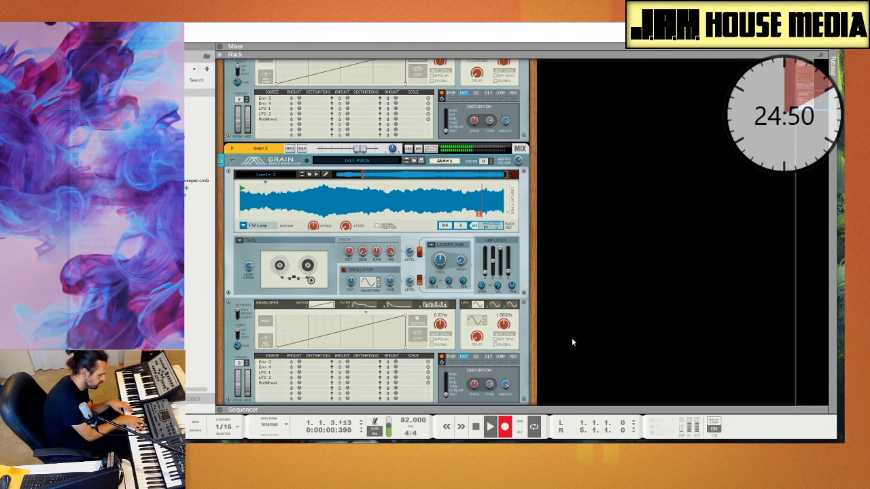
Quantize the newly recorded Grain 2 clip in the sequencer and stop recording
{"action": "key", "text": "F7"}
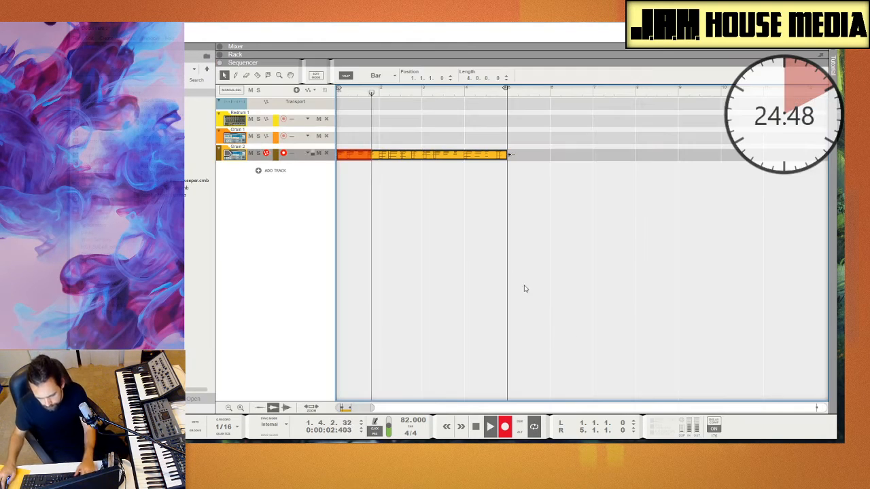
{"action": "right_click", "coordinate": [426, 159]}
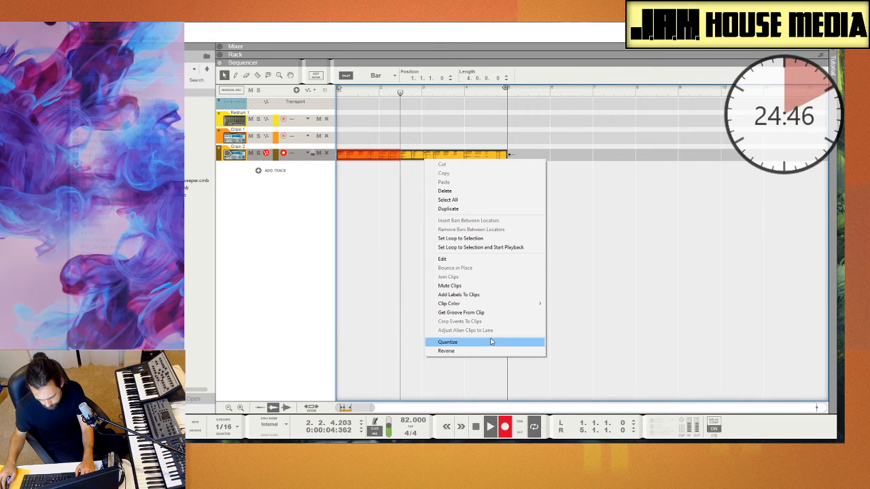
{"action": "left_click", "coordinate": [484, 342]}
{"action": "left_click", "coordinate": [505, 426]}
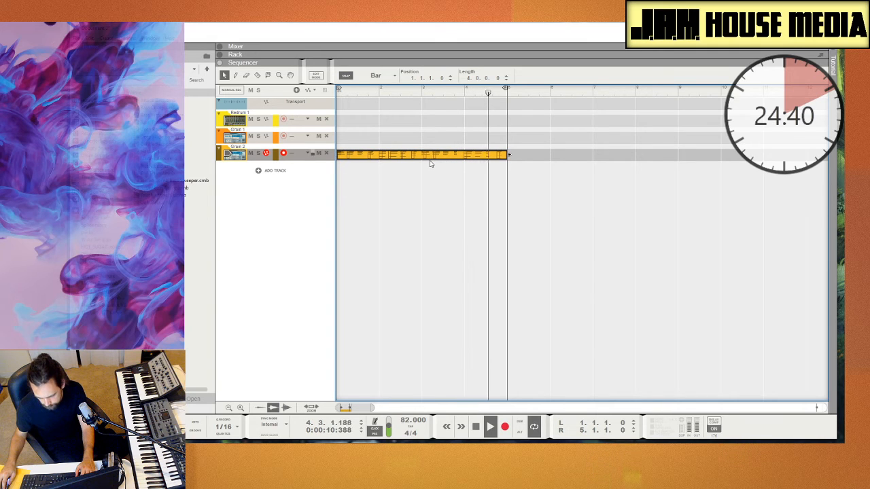
Split the Grain 2 clip at bar 3 and replace its first two bars with a copy of the second half
{"action": "key", "text": "w"}
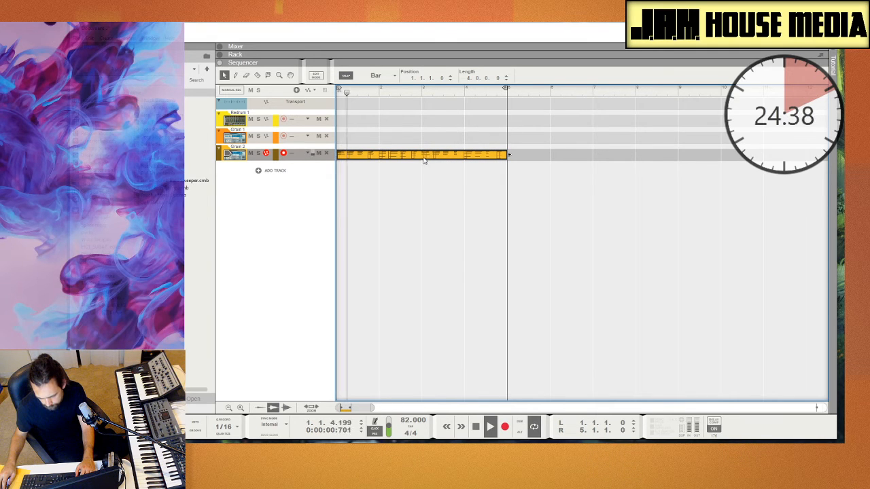
{"action": "key", "text": "e"}
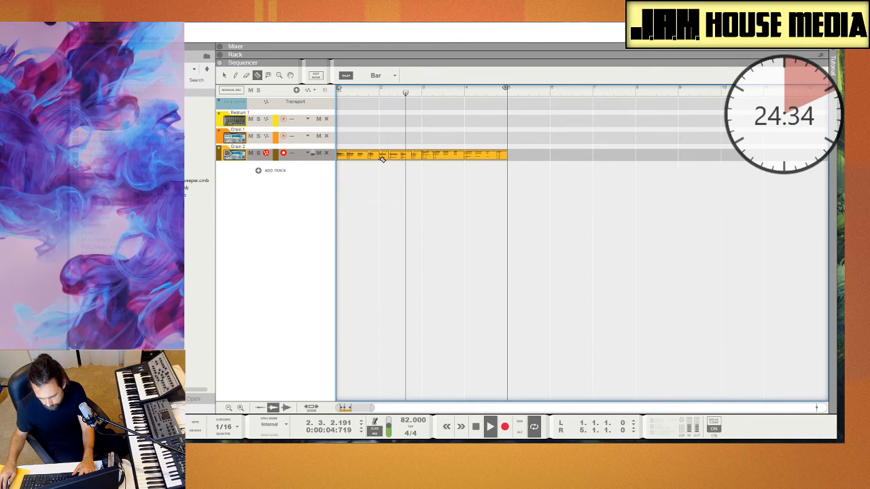
{"action": "key", "text": "q"}
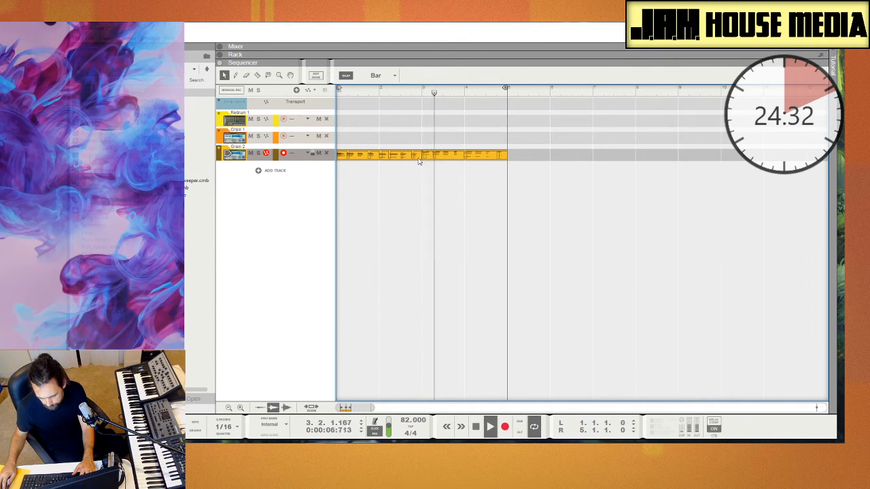
{"action": "left_click", "coordinate": [413, 158]}
{"action": "key", "text": "Delete"}
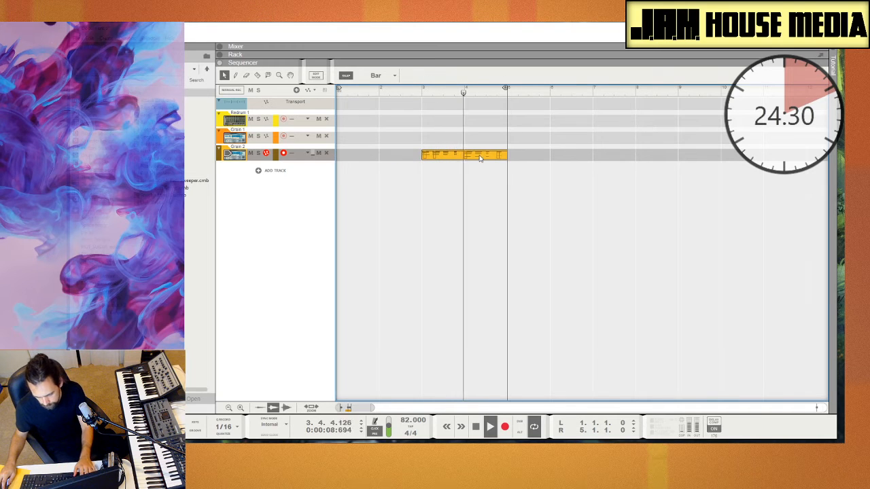
{"action": "left_click_drag", "start_coordinate": [471, 159], "coordinate": [382, 161]}
Apply the side-by-side (abut) legato adjustment to all notes of the first Grain 2 clip and play it back
{"action": "double_click", "coordinate": [384, 159]}
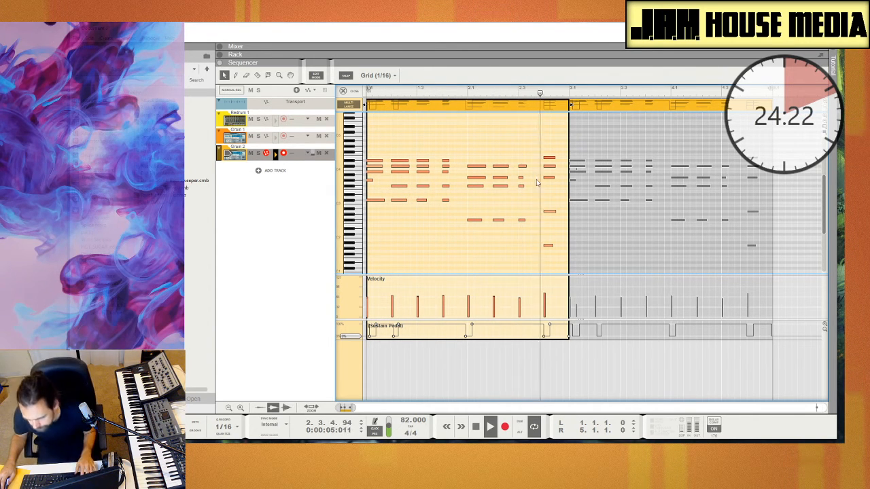
{"action": "key", "text": "space"}
{"action": "key", "text": "ctrl+e"}
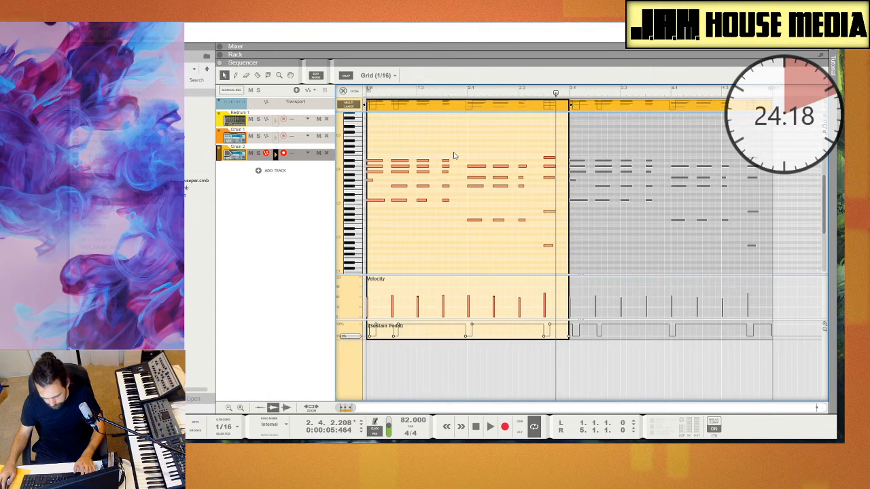
{"action": "key", "text": "ctrl+a"}
{"action": "key", "text": "F8"}
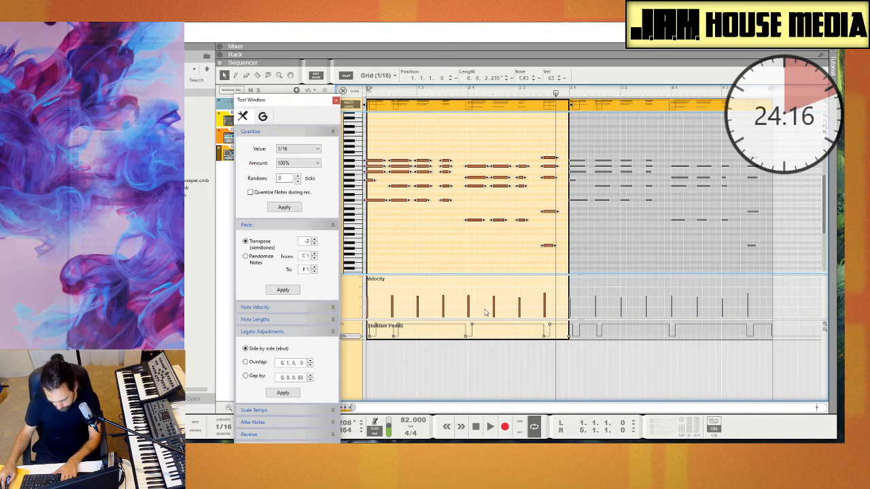
{"action": "left_click", "coordinate": [283, 393]}
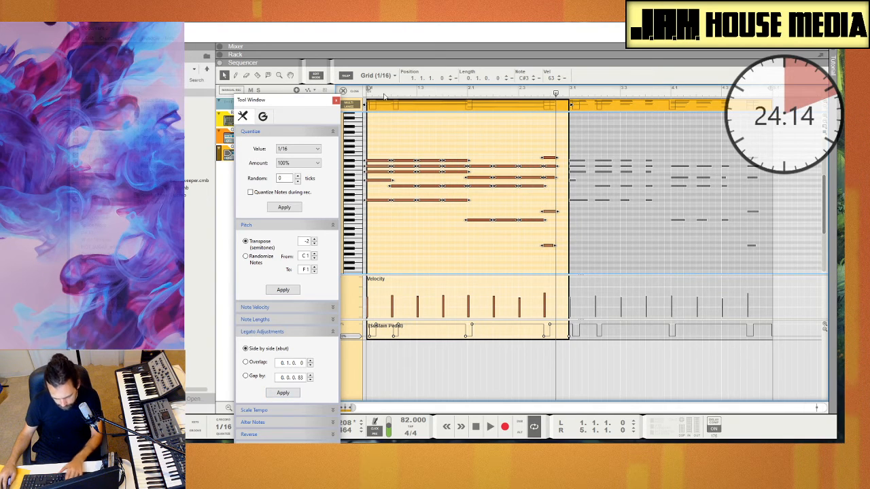
{"action": "key", "text": "space"}
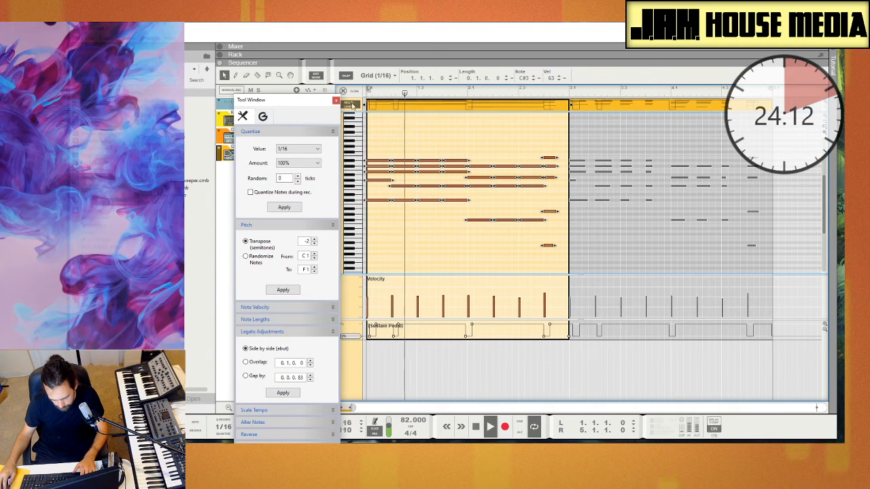
{"action": "key", "text": "F8"}
{"action": "left_click", "coordinate": [411, 137]}
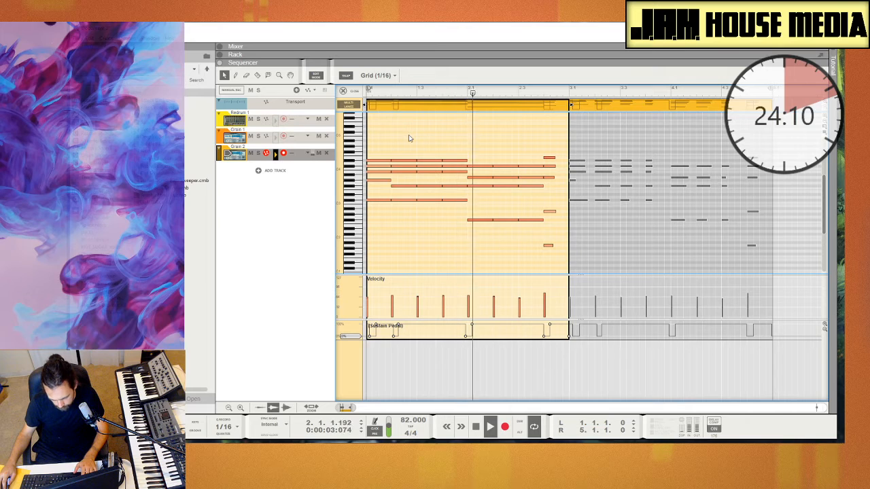
{"action": "key", "text": "space"}
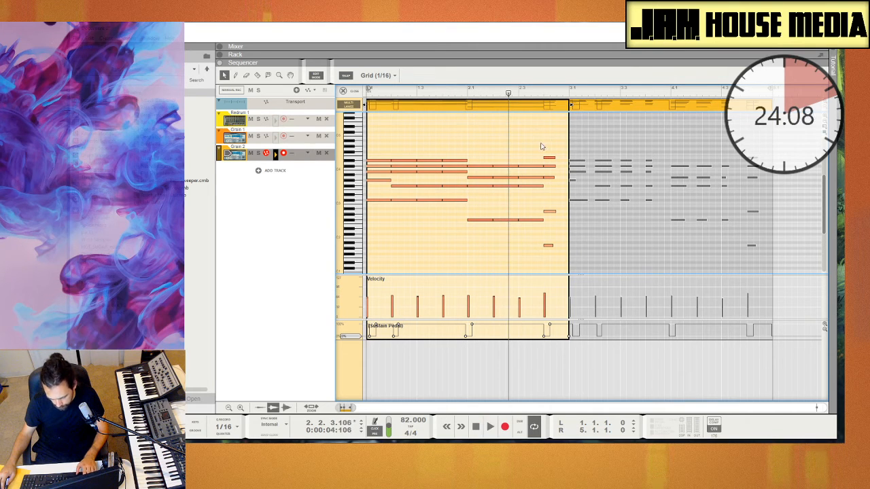
Extend the last chord to the end of the first clip and copy that clip over bars 3 and 4
{"action": "key", "text": "ctrl+a"}
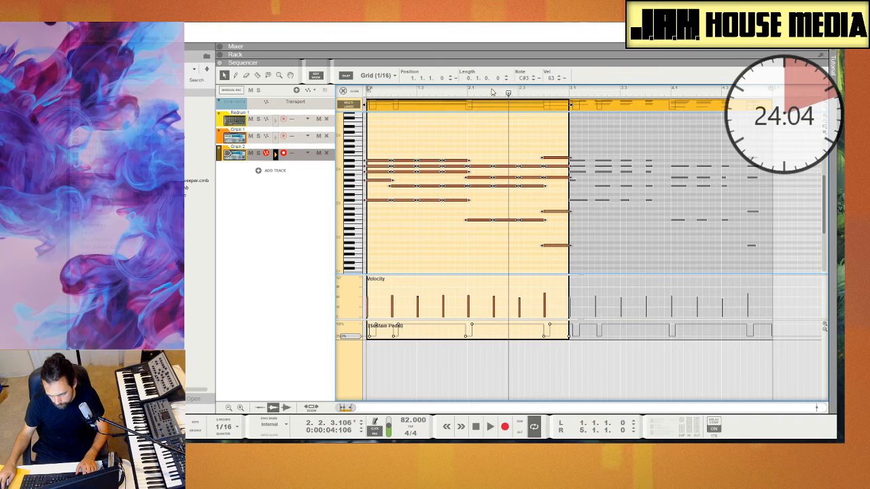
{"action": "key", "text": "space"}
{"action": "key", "text": "ctrl+e"}
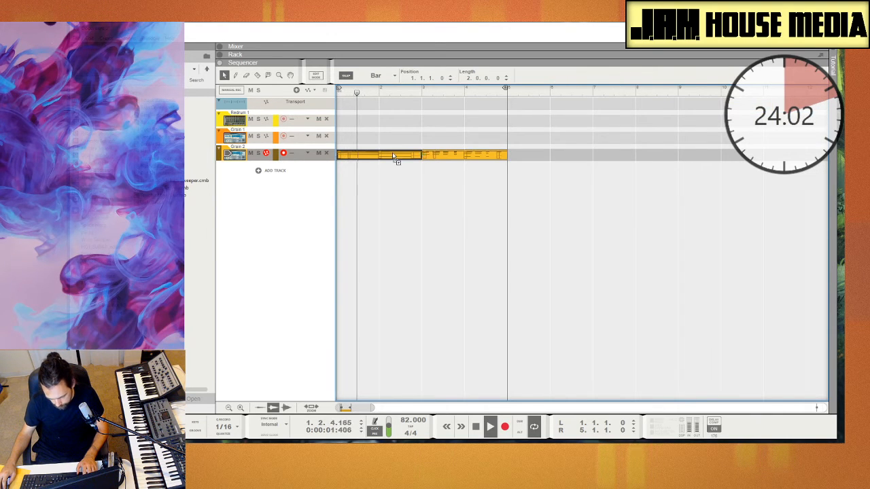
Clear the sustain pedal automation from the two-bar Grain 2 clips
{"action": "key", "text": "ctrl+e"}
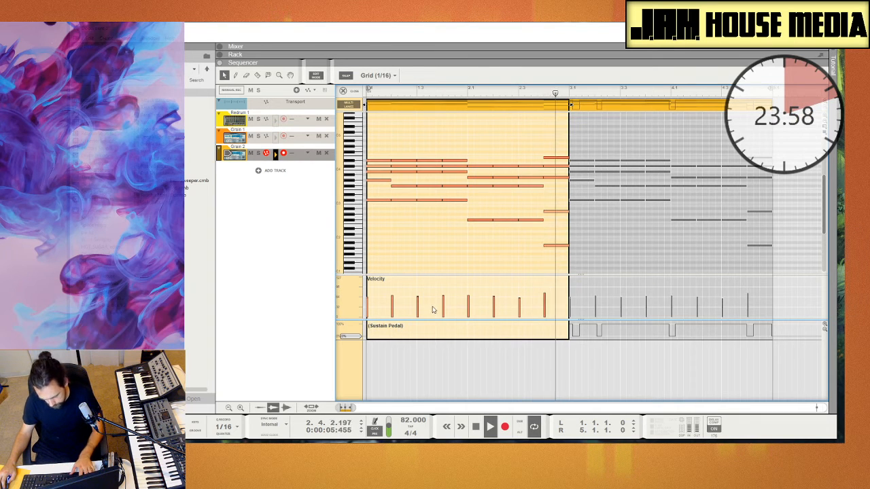
{"action": "key", "text": "ctrl+e"}
{"action": "left_click", "coordinate": [488, 157]}
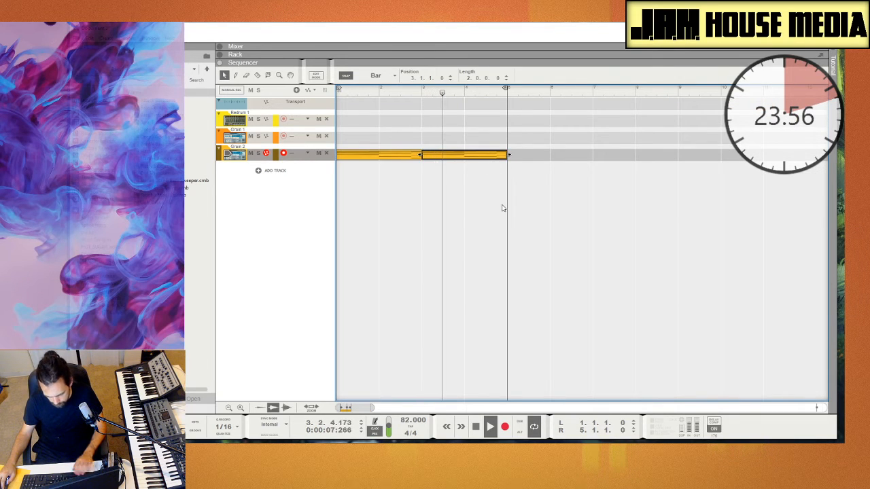
{"action": "left_click", "coordinate": [502, 206]}
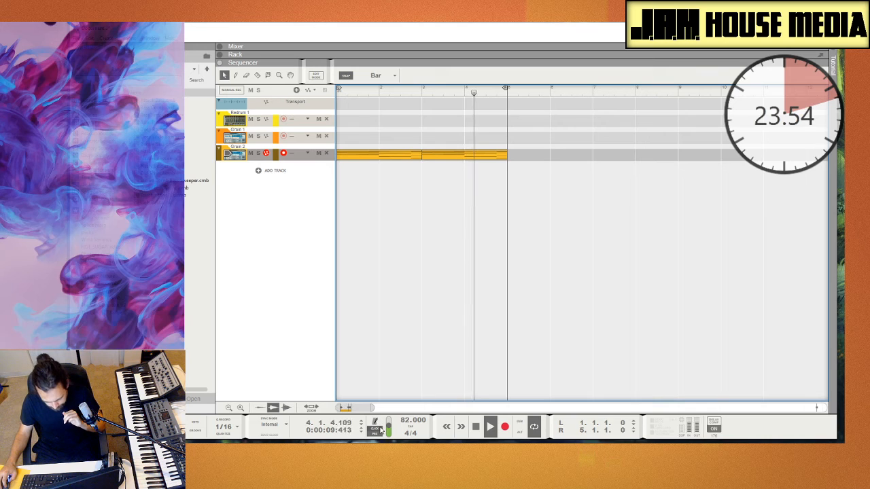
Add the BBL_75_drum_loop_dust_bugs loop as a new audio track at bar 1 and fit it to 8 bars
{"action": "left_click", "coordinate": [382, 436]}
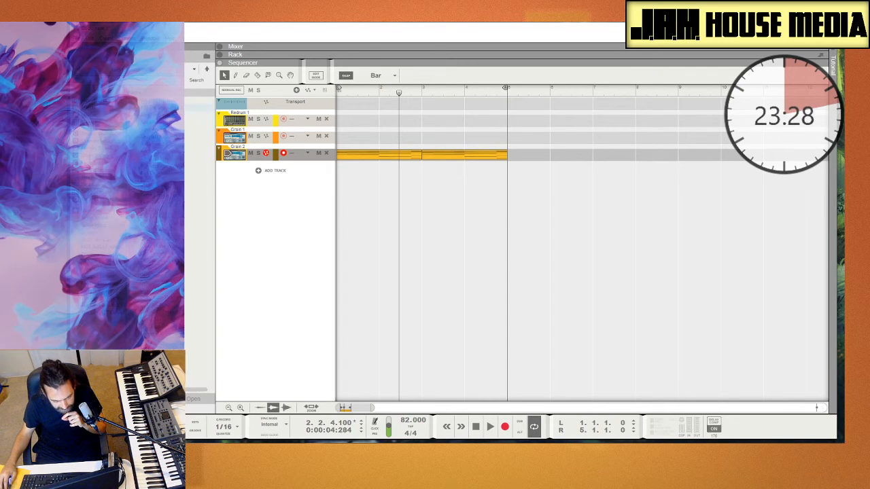
{"action": "left_click", "coordinate": [109, 123]}
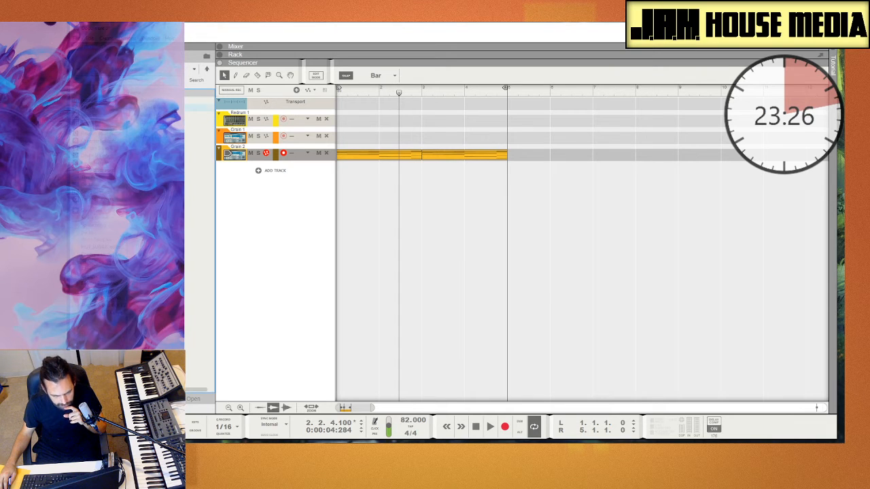
{"action": "double_click", "coordinate": [109, 101]}
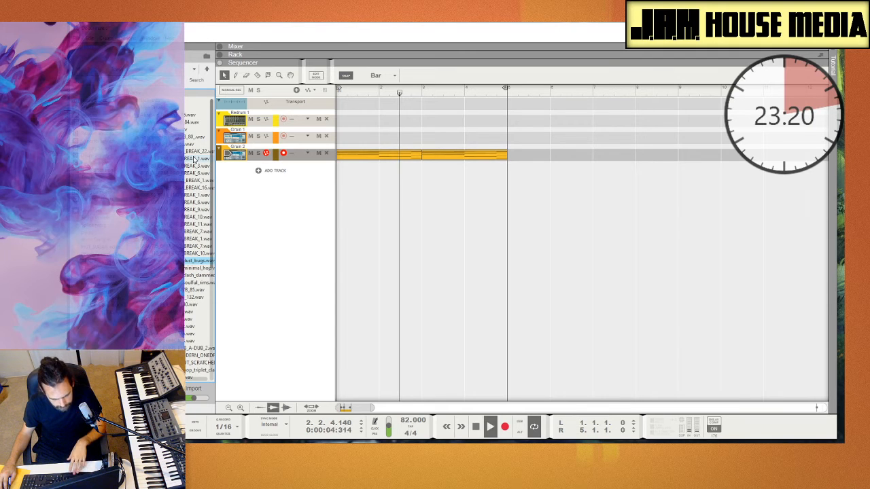
{"action": "left_click_drag", "start_coordinate": [195, 159], "coordinate": [376, 199]}
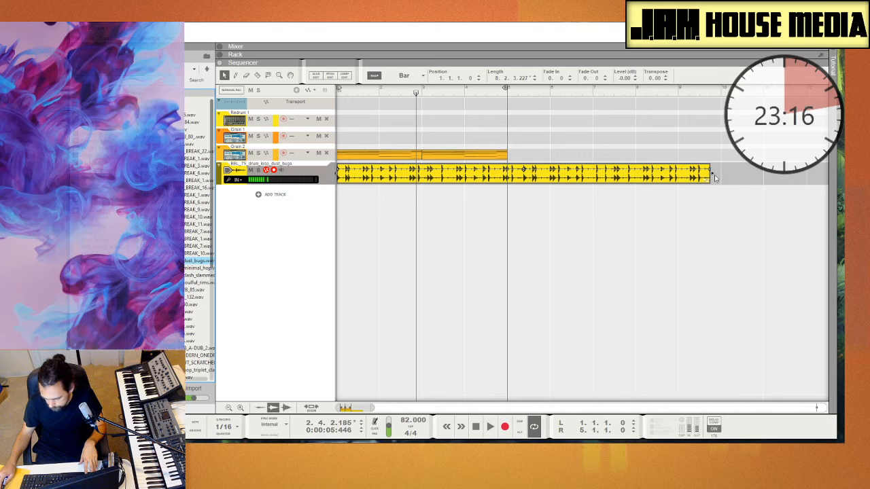
{"action": "left_click_drag", "start_coordinate": [715, 176], "coordinate": [678, 175]}
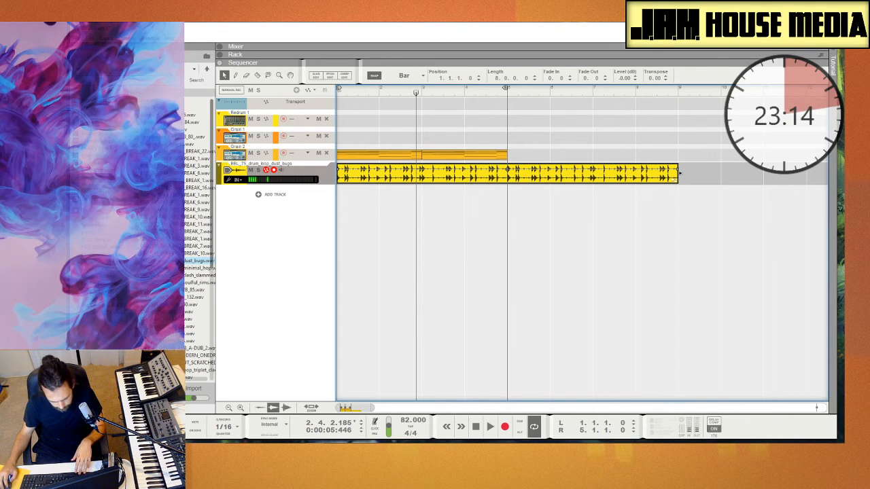
{"action": "left_click_drag", "start_coordinate": [373, 92], "coordinate": [222, 101]}
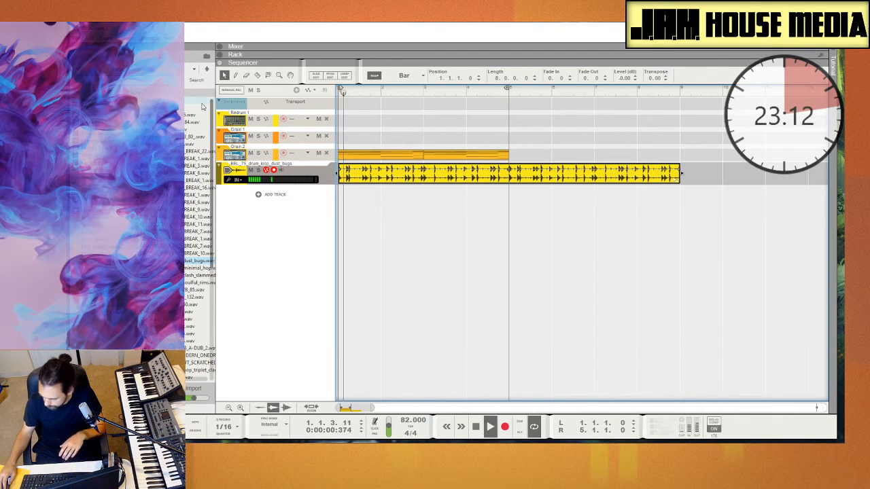
Split the drum loop clip at bar 5
{"action": "key", "text": "r"}
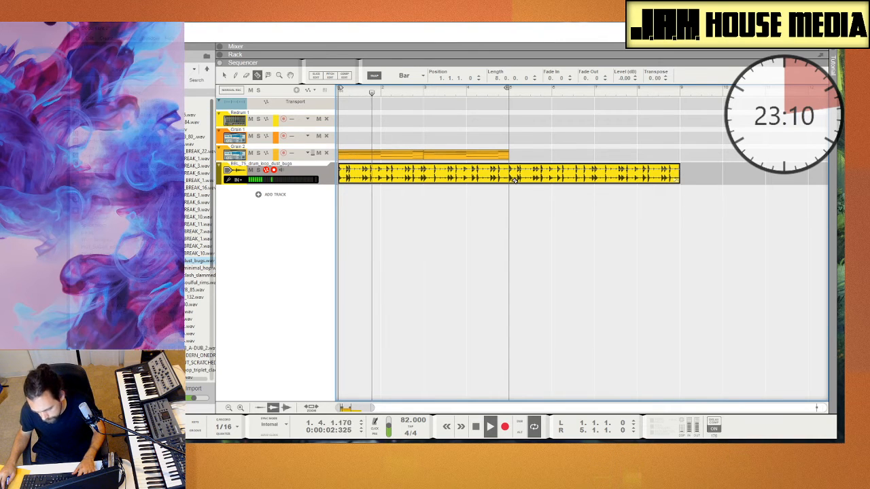
{"action": "left_click", "coordinate": [515, 180]}
{"action": "key", "text": "q"}
Duplicate both Grain 2 clips to fill bars 5 to 8 and extend the loop's right locator to bar 9
{"action": "left_click_drag", "start_coordinate": [522, 153], "coordinate": [361, 159]}
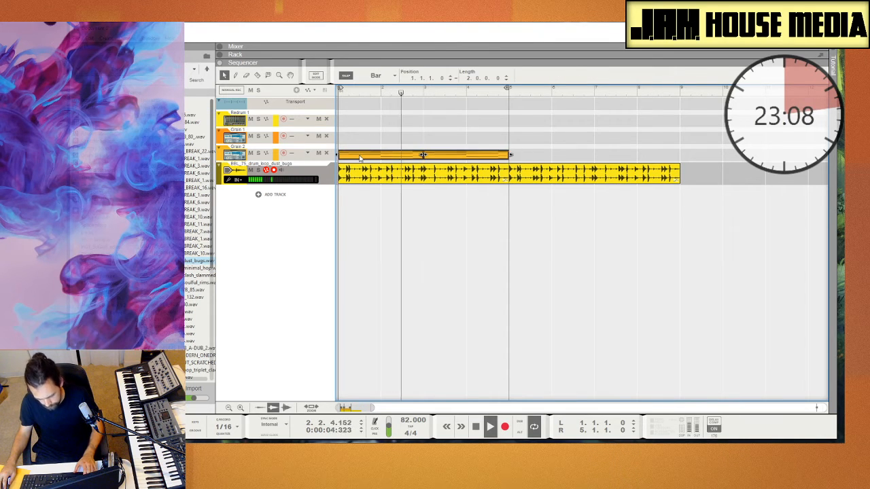
{"action": "key", "text": "ctrl+d"}
{"action": "left_click", "coordinate": [682, 235]}
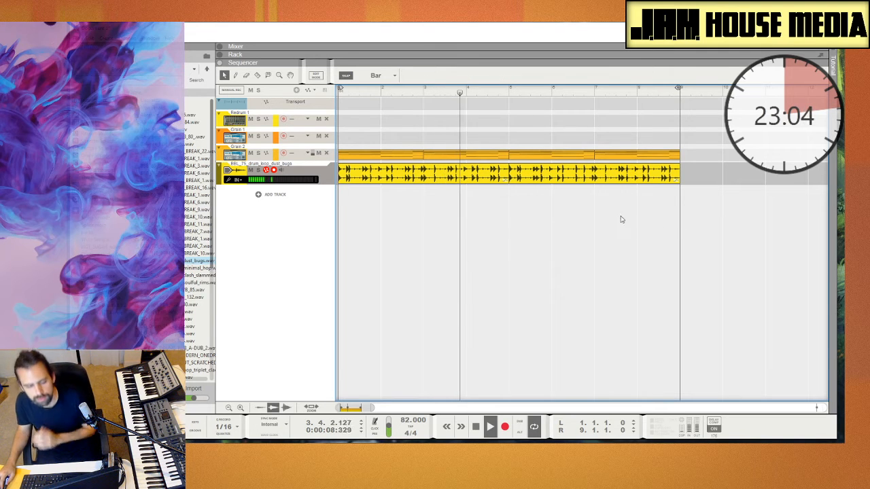
Add a Thor synthesizer below the drum loop track, show its programmer and switch oscillator 1 to FM Pair Osc
{"action": "left_click", "coordinate": [93, 100]}
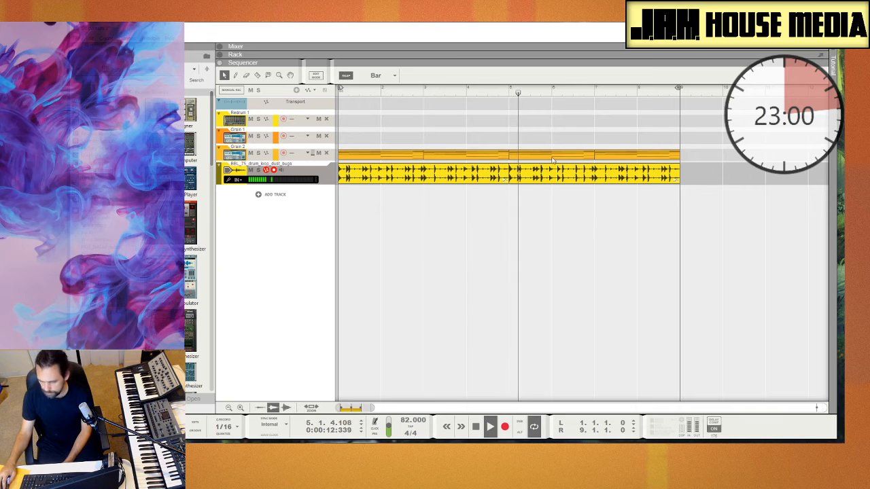
{"action": "left_click_drag", "start_coordinate": [192, 333], "coordinate": [265, 268]}
{"action": "key", "text": "F6"}
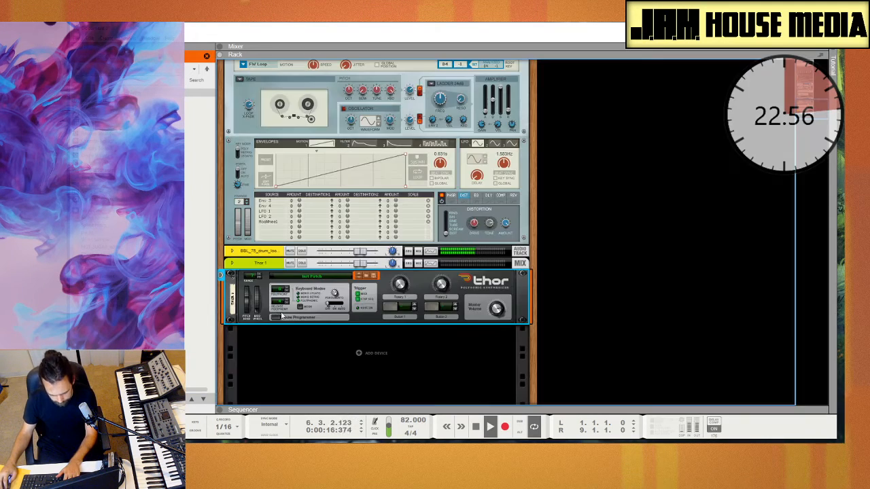
{"action": "left_click", "coordinate": [275, 318]}
{"action": "key", "text": "F7"}
{"action": "key", "text": "F6"}
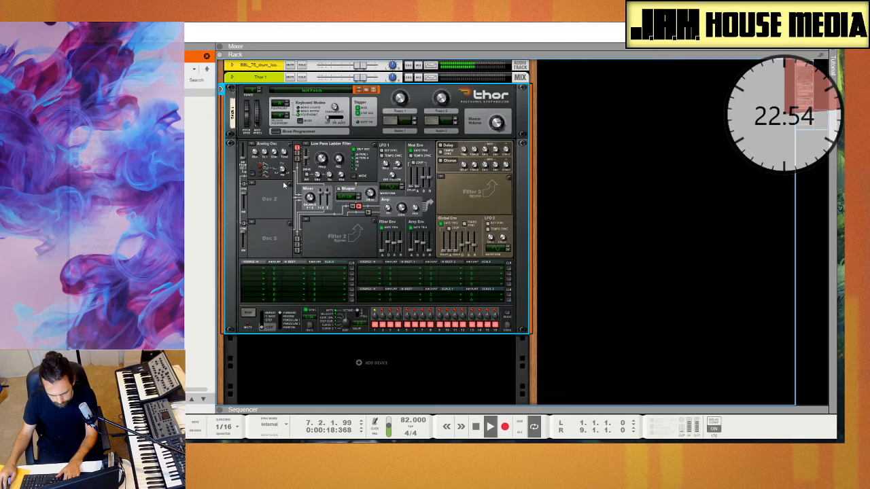
{"action": "left_click", "coordinate": [253, 149]}
{"action": "left_click", "coordinate": [275, 178]}
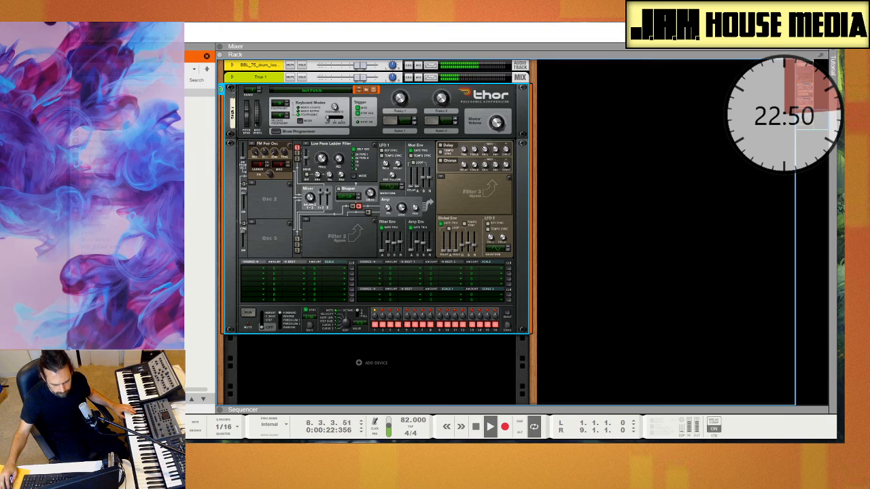
Add the Master Bass Combinator patch beneath Thor in the rack
{"action": "left_click", "coordinate": [208, 70]}
{"action": "left_click_drag", "start_coordinate": [170, 158], "coordinate": [310, 319]}
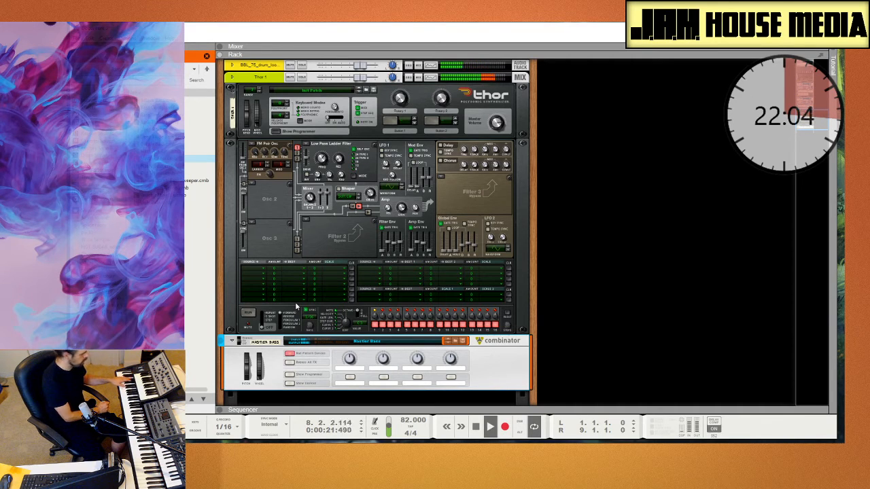
Join the Grain 2 clips across bars 1 to 8 in the sequencer
{"action": "key", "text": "F7"}
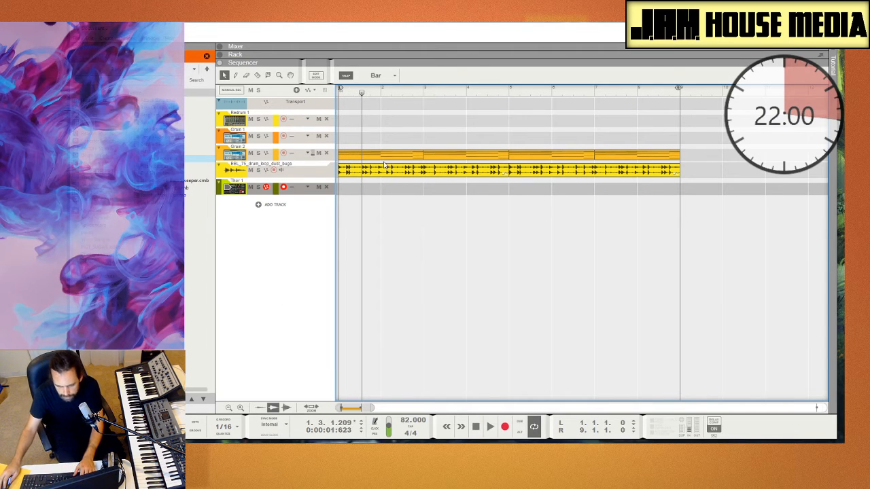
{"action": "key", "text": "q"}
{"action": "mouse_move", "coordinate": [365, 156]}
{"action": "left_mouse_down"}
{"action": "mouse_move", "coordinate": [745, 170]}
{"action": "mouse_move", "coordinate": [329, 163]}
{"action": "left_mouse_up"}
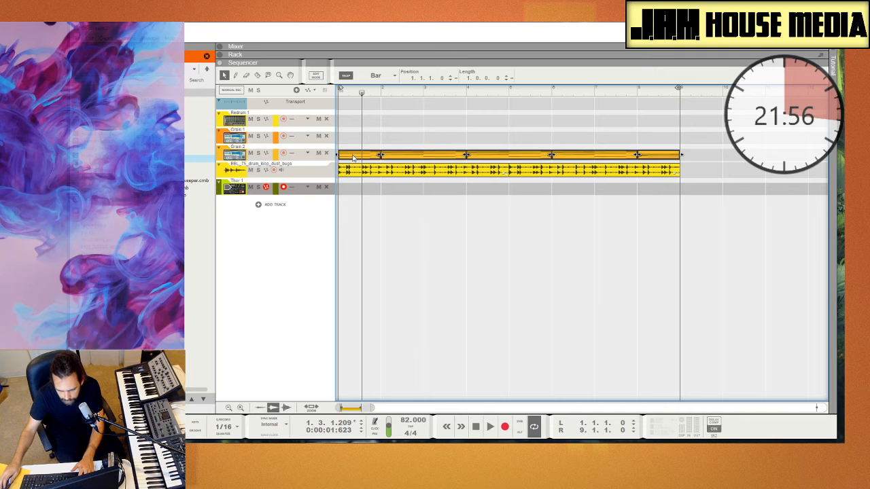
{"action": "right_click", "coordinate": [353, 158]}
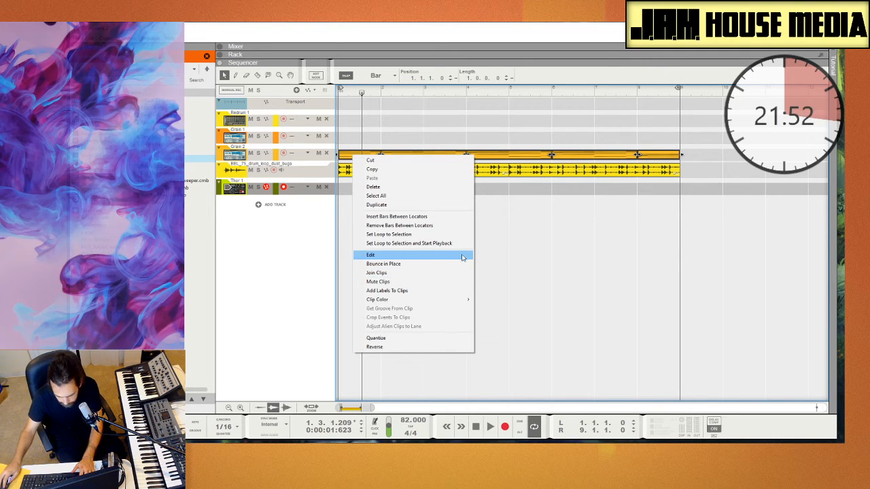
{"action": "left_click", "coordinate": [398, 273]}
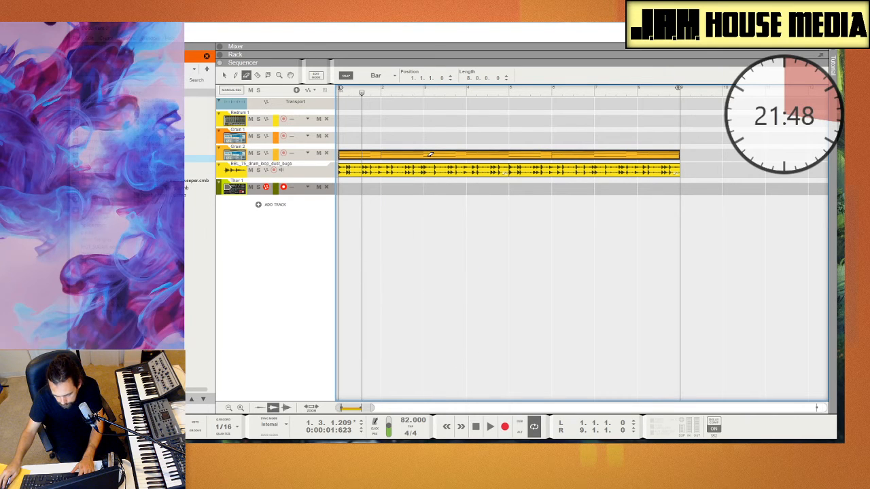
{"action": "key", "text": "e"}
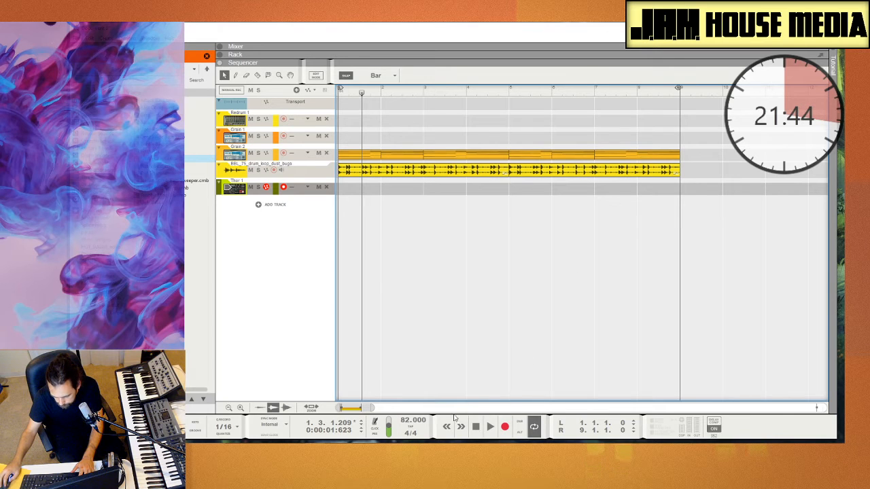
Record a bass part on the Thor track starting from bar 1
{"action": "left_click", "coordinate": [475, 426]}
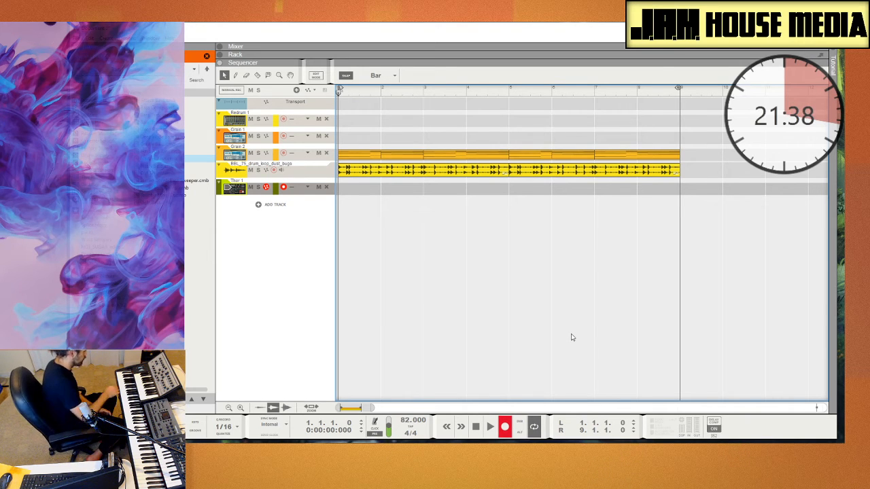
{"action": "key", "text": "ctrl+Return"}
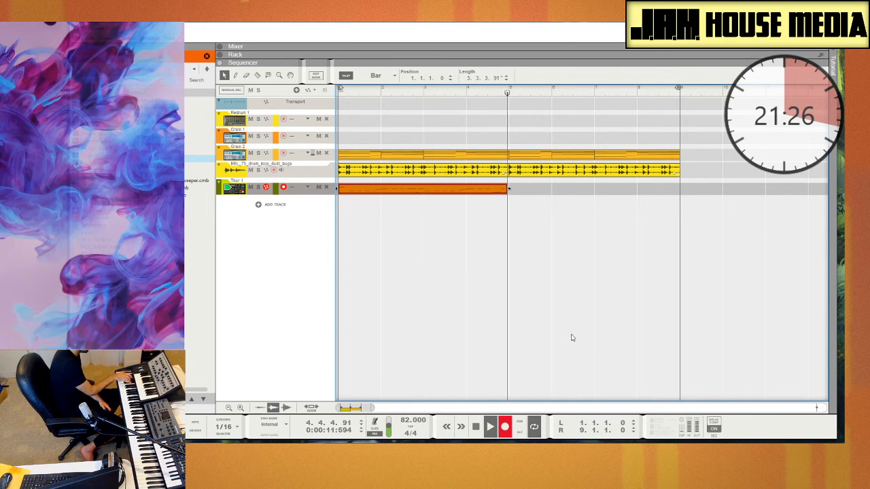
{"action": "key", "text": "space"}
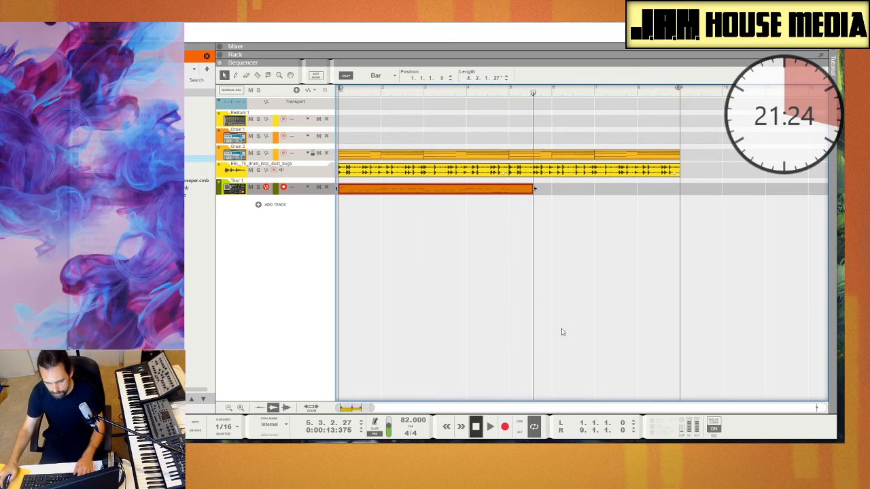
Quantize the recorded Thor bass clip and play it back from the start of the loop
{"action": "right_click", "coordinate": [421, 190]}
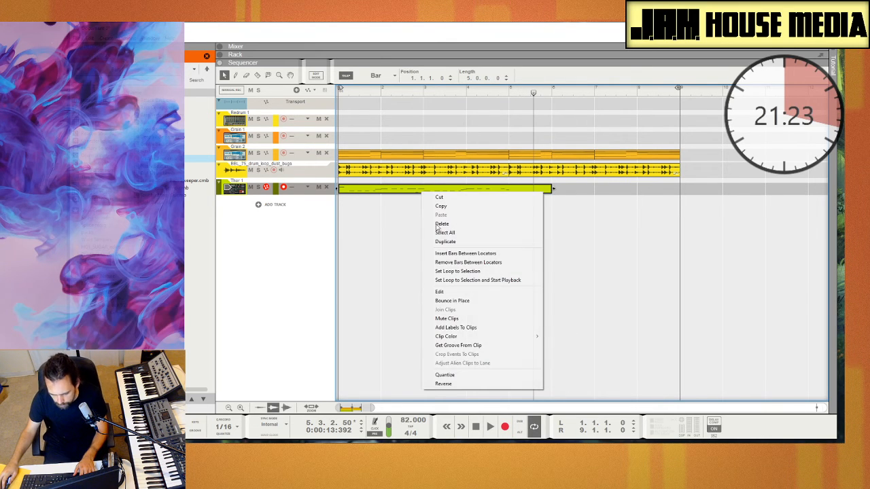
{"action": "left_click", "coordinate": [478, 376]}
{"action": "left_click", "coordinate": [422, 93]}
{"action": "key", "text": "space"}
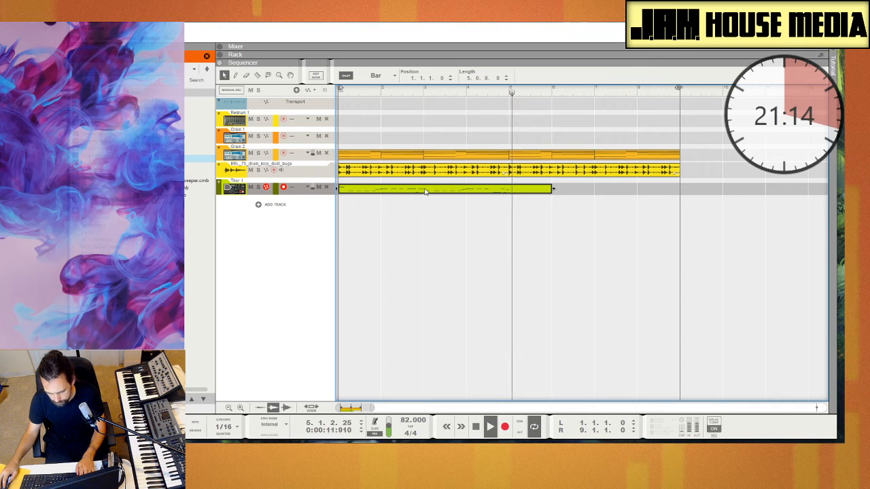
{"action": "key", "text": "shift+Return"}
{"action": "key", "text": "space"}
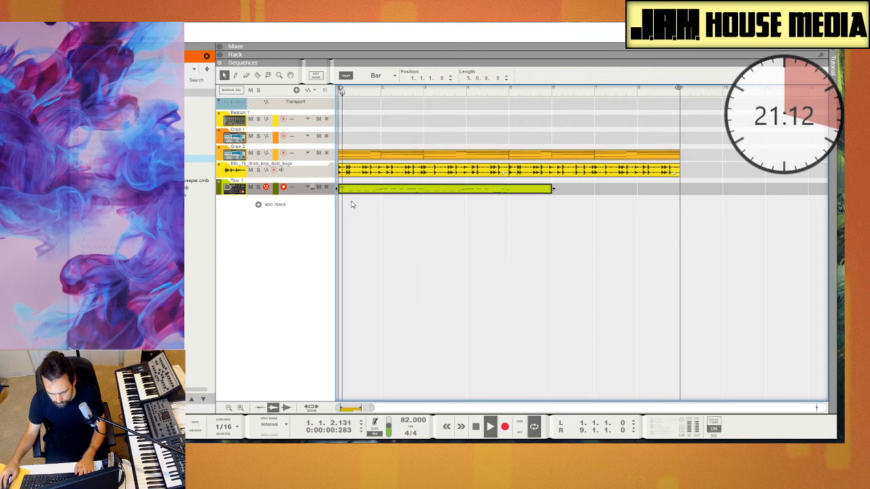
Move the first note of the Thor bass clip down to F#0
{"action": "double_click", "coordinate": [351, 190]}
{"action": "left_click", "coordinate": [373, 277]}
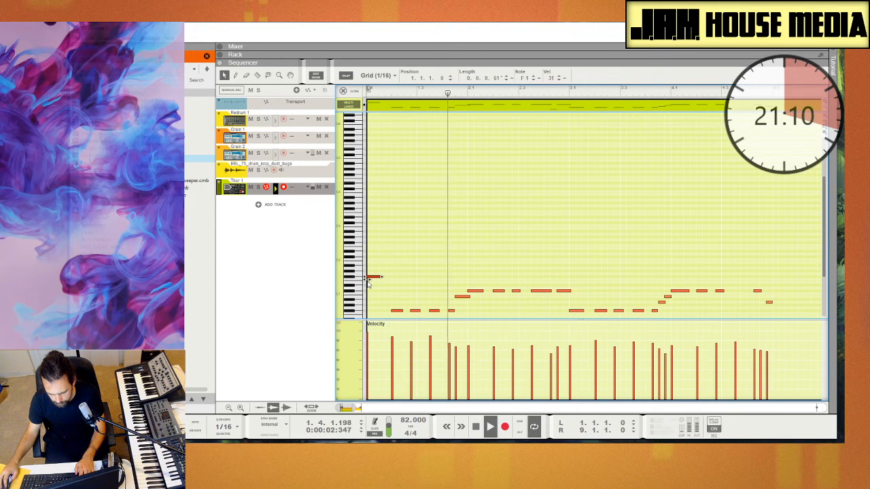
{"action": "left_click_drag", "start_coordinate": [374, 277], "coordinate": [376, 314]}
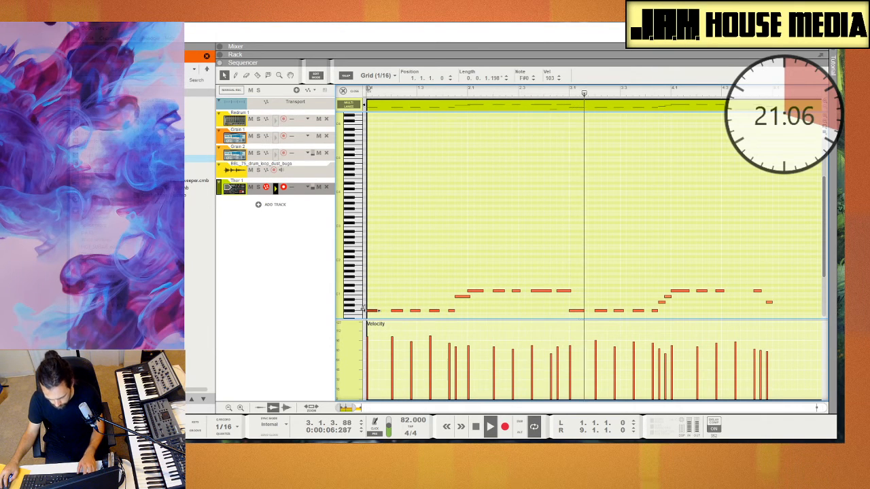
{"action": "key", "text": "shift+Tab"}
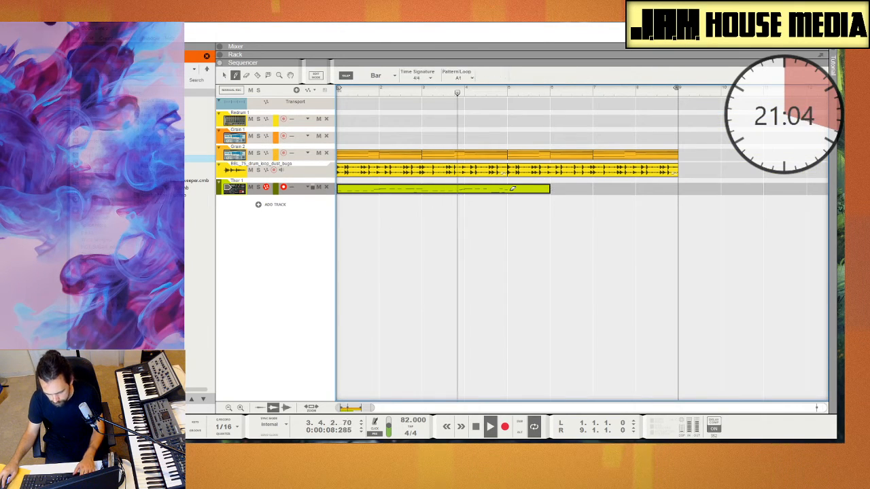
Trim the Thor bass clip to four bars and copy it to bars 5 to 8
{"action": "left_click", "coordinate": [513, 190], "text": "alt"}
{"action": "key", "text": "Delete"}
{"action": "left_click_drag", "start_coordinate": [435, 192], "coordinate": [607, 196]}
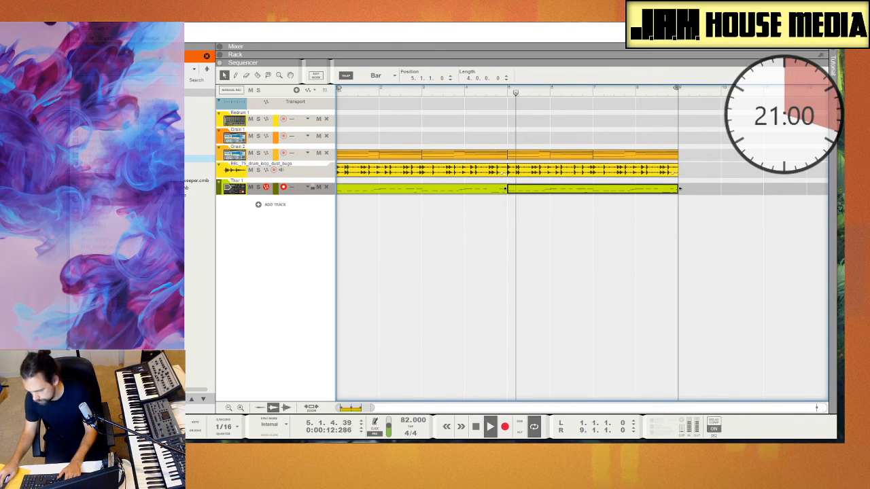
Adjust Thor's amp envelope release and enable its chorus with a Dry/Wet of 44
{"action": "double_click", "coordinate": [236, 189]}
{"action": "left_click", "coordinate": [431, 229]}
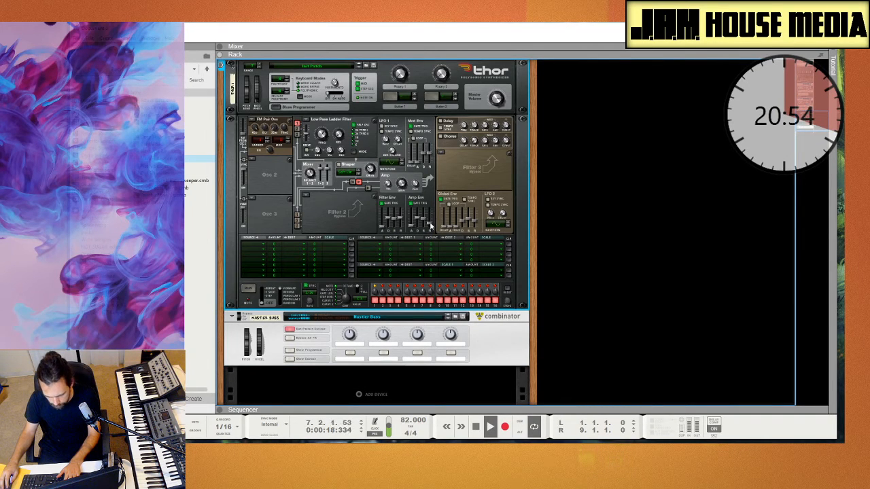
{"action": "left_click_drag", "start_coordinate": [429, 228], "coordinate": [431, 232]}
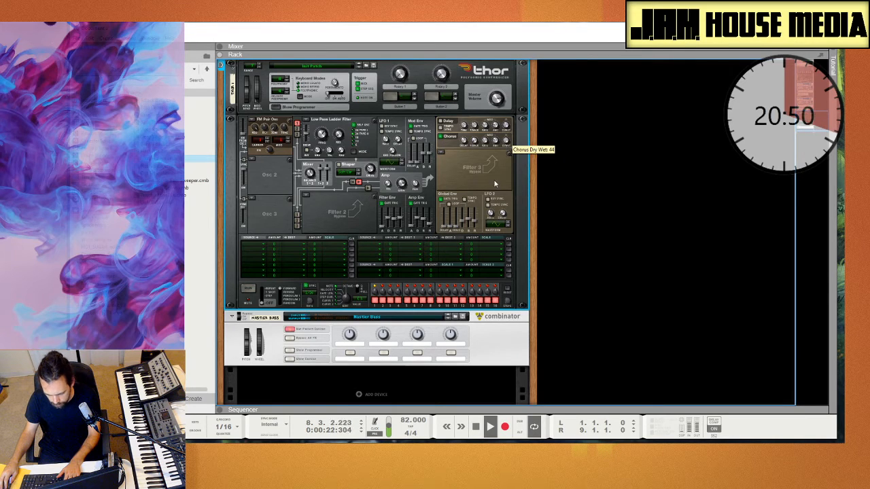
{"action": "left_click", "coordinate": [515, 341]}
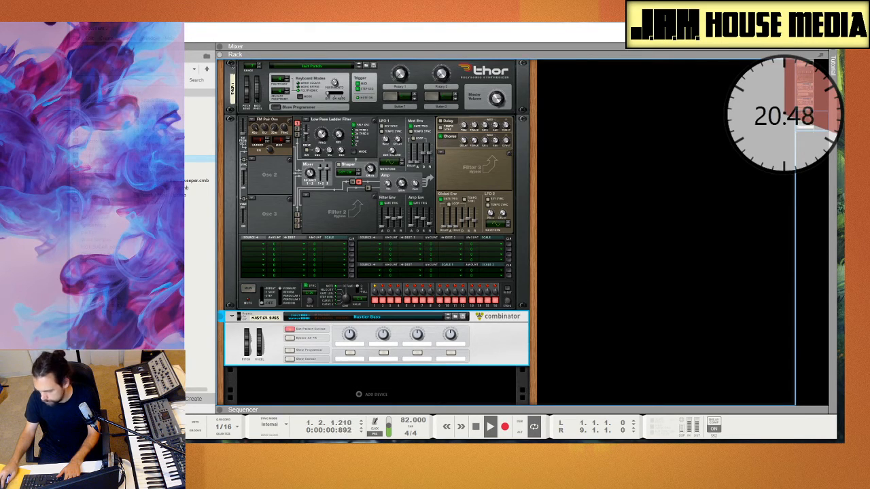
Add a third Grain Sample Manipulator below the Thor track and show it in the rack
{"action": "key", "text": "F7"}
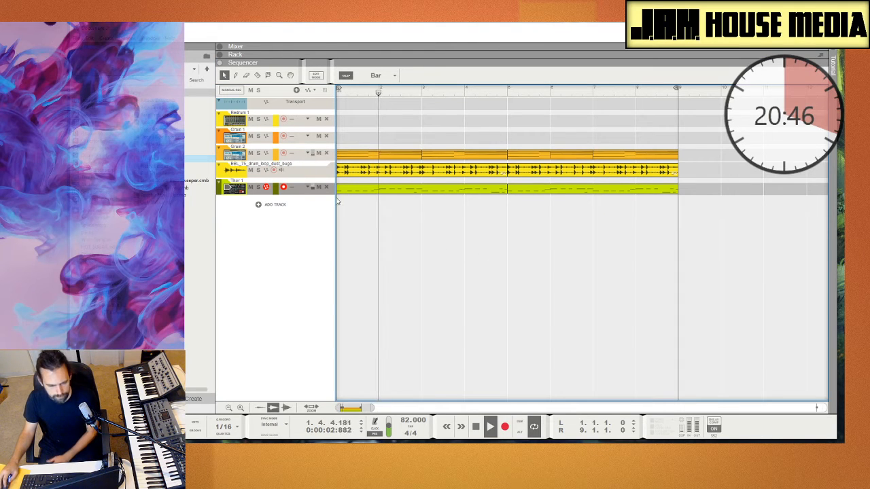
{"action": "left_click", "coordinate": [102, 102]}
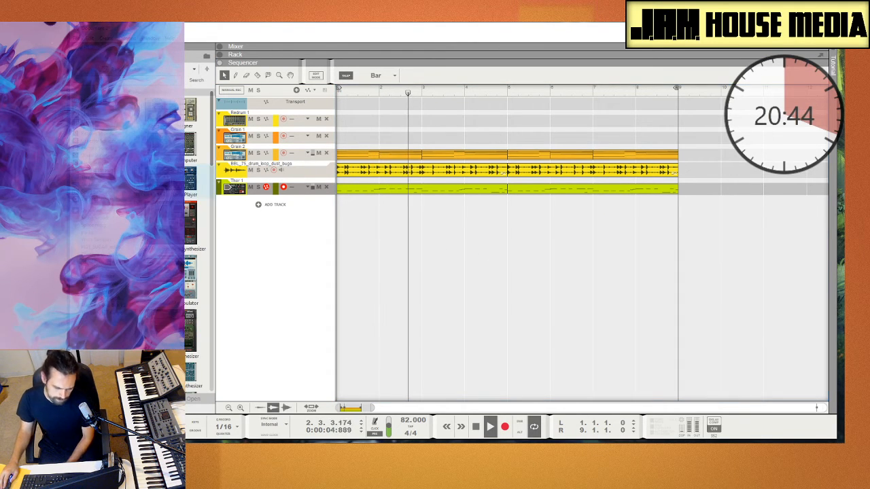
{"action": "scroll", "coordinate": [174, 203], "scroll_direction": "down", "scroll_amount": 2}
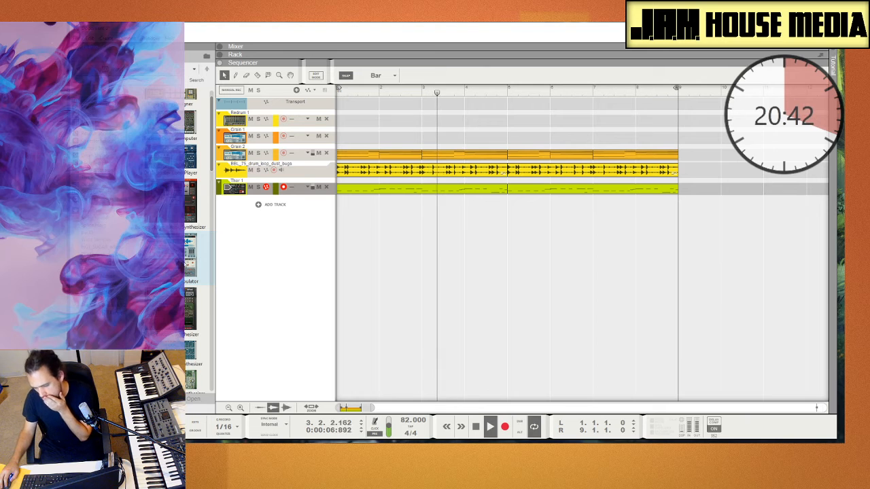
{"action": "left_click_drag", "start_coordinate": [186, 264], "coordinate": [266, 247]}
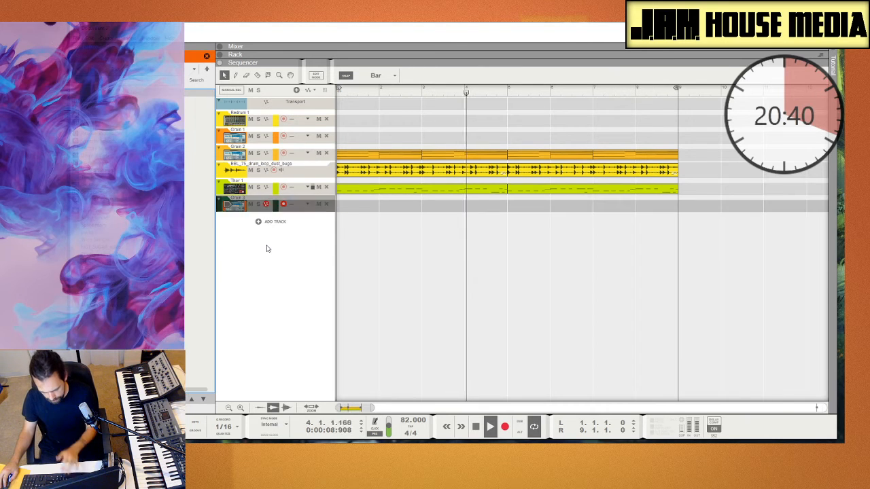
{"action": "key", "text": "F6"}
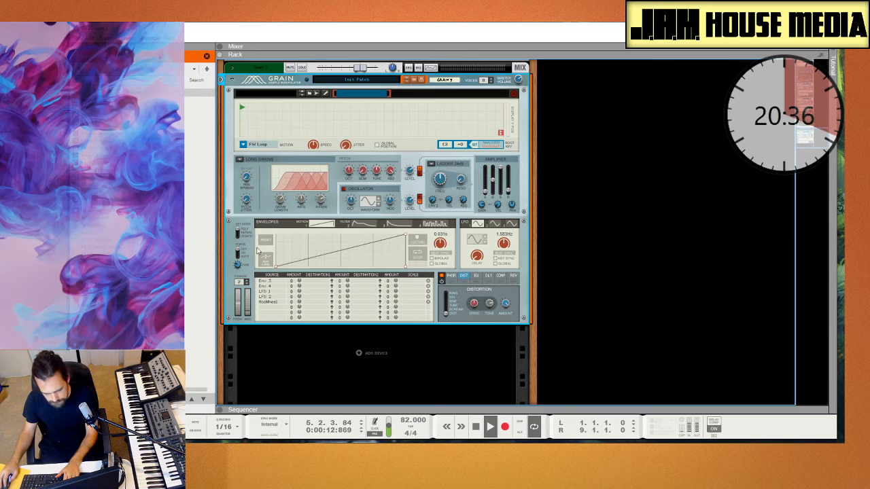
Duplicate the drum loop clips into bars 9 to 16 and set the loop locators to bars 9 and 17
{"action": "key", "text": "F7"}
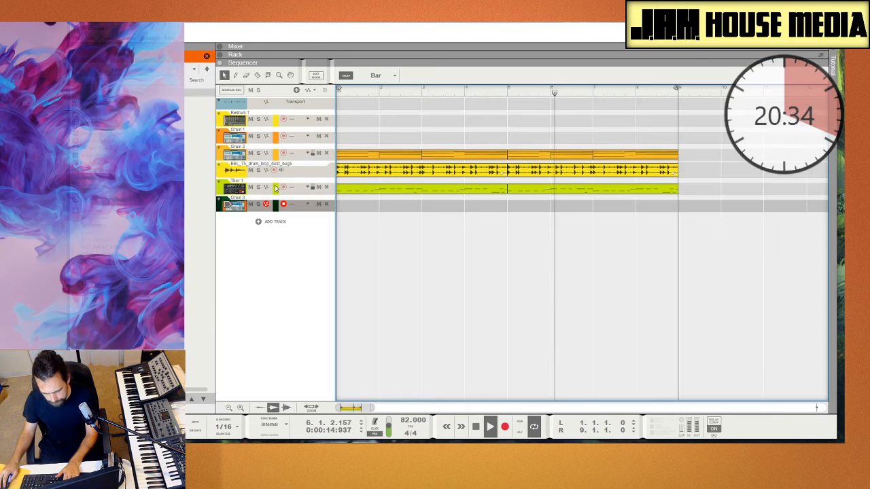
{"action": "left_click_drag", "start_coordinate": [690, 176], "coordinate": [484, 171]}
{"action": "key", "text": "ctrl+d"}
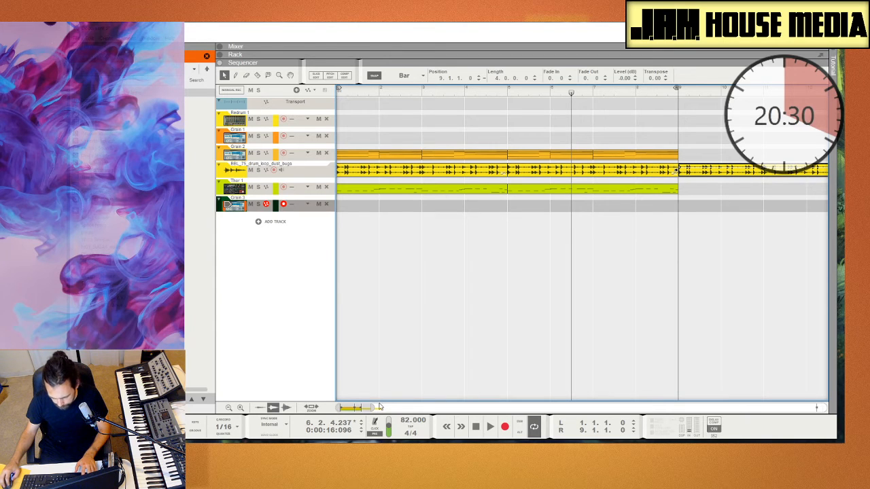
{"action": "left_click_drag", "start_coordinate": [372, 408], "coordinate": [452, 408]}
{"action": "left_click", "coordinate": [526, 89], "text": "alt"}
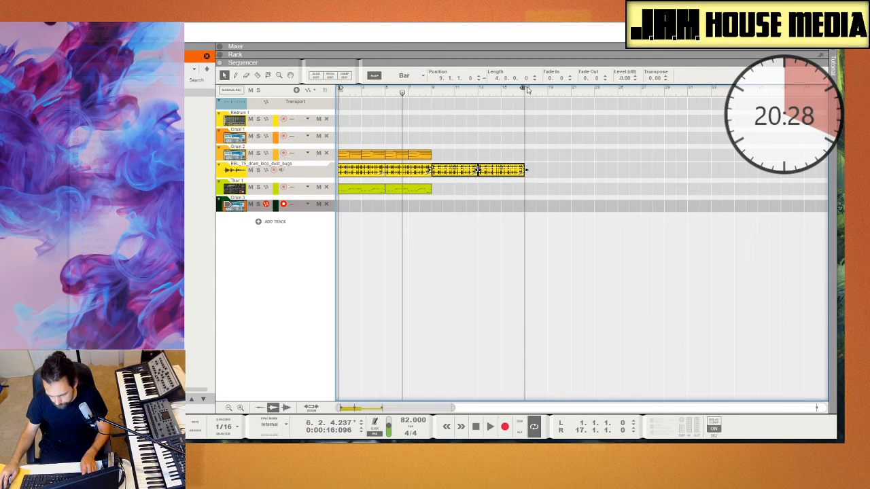
{"action": "left_click", "coordinate": [440, 92], "text": "ctrl"}
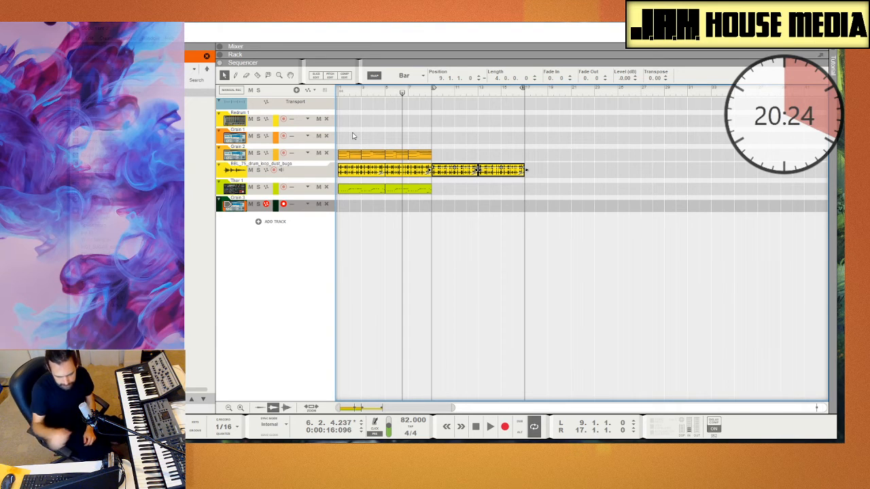
Record a new chord part on the Grain 2 track across bars 9 to 16 and quantize it
{"action": "left_click", "coordinate": [236, 155]}
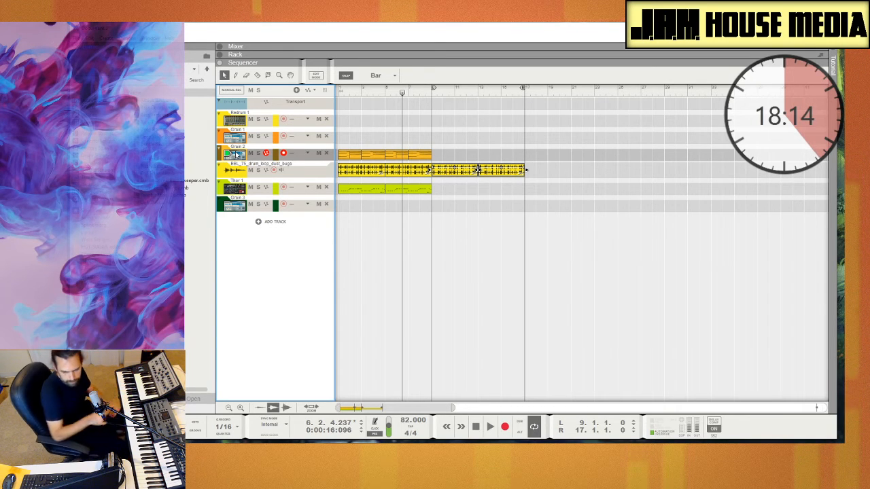
{"action": "left_click", "coordinate": [434, 90]}
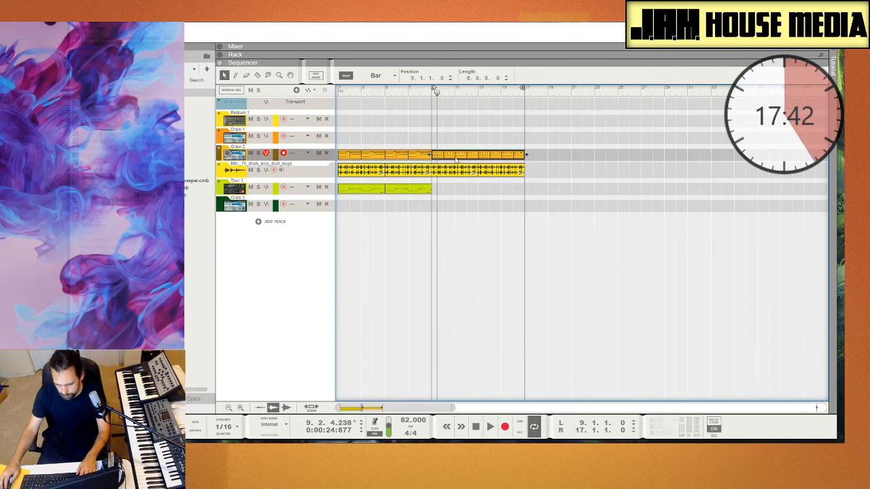
{"action": "right_click", "coordinate": [464, 159]}
{"action": "left_click", "coordinate": [527, 340]}
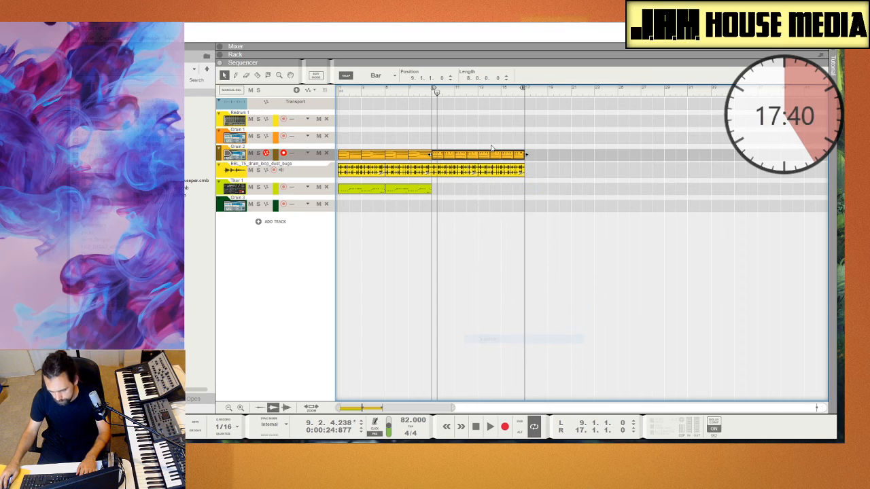
Split the new Grain 2 clip at bar 13, replace its first half with a copy of the second, and play it
{"action": "key", "text": "r"}
{"action": "left_click", "coordinate": [483, 155]}
{"action": "key", "text": "q"}
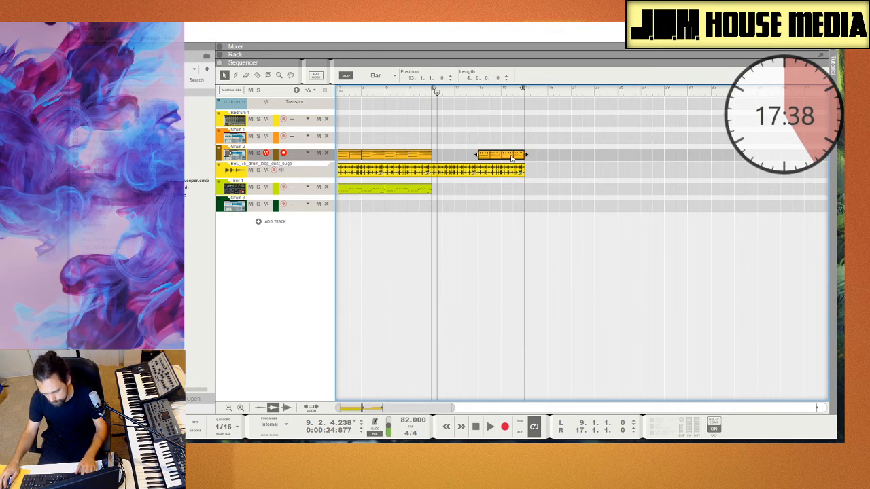
{"action": "key", "text": "space"}
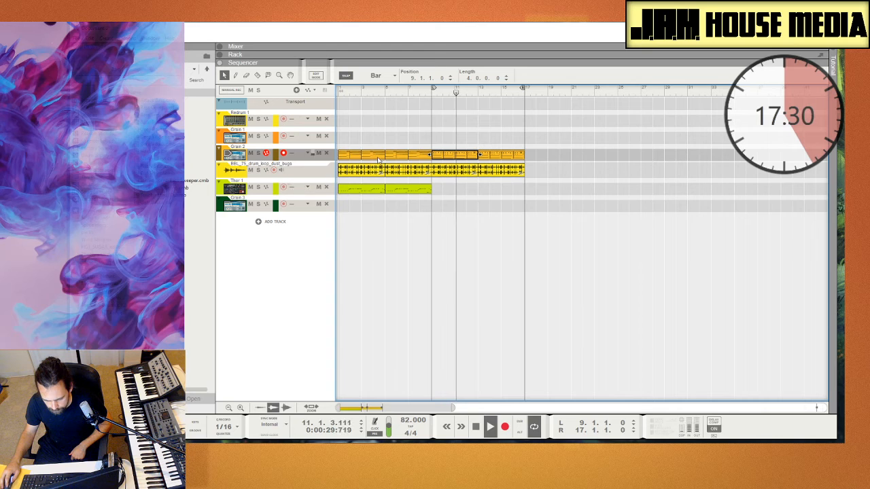
Delete all sustain pedal automation from the Grain 2 clip in bars 9 to 12
{"action": "double_click", "coordinate": [463, 155]}
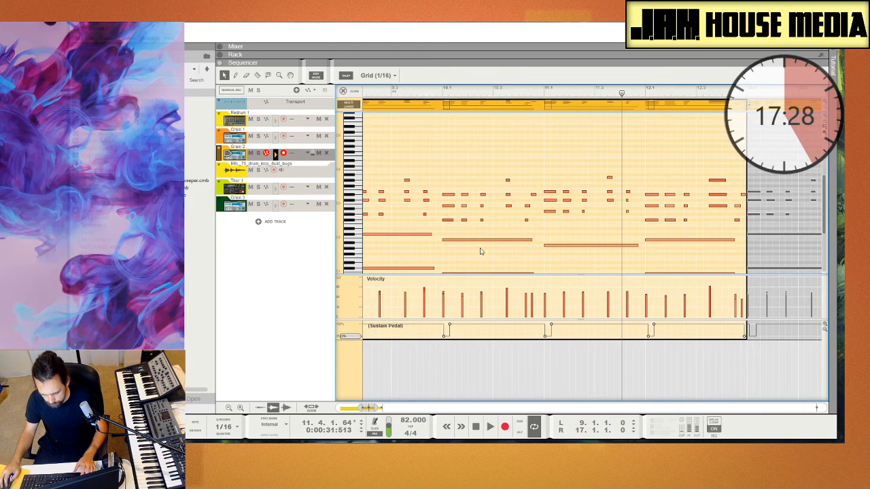
{"action": "left_click", "coordinate": [478, 329]}
{"action": "key", "text": "ctrl+a"}
{"action": "key", "text": "Delete"}
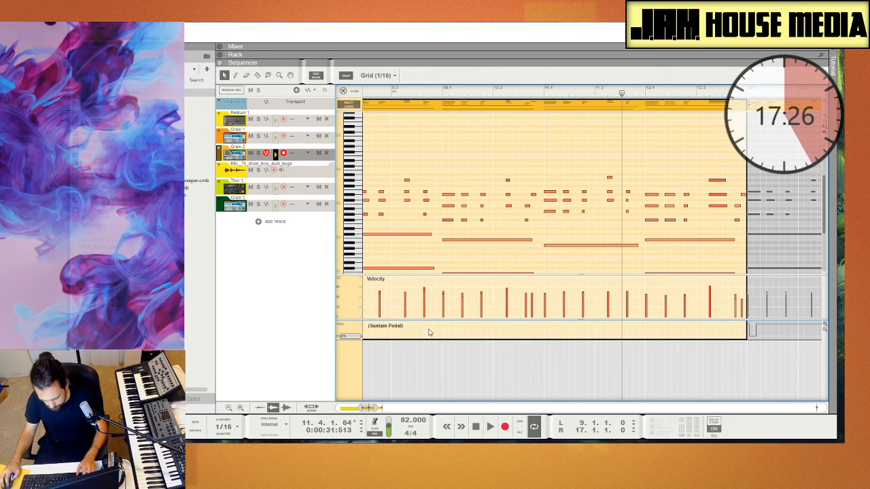
{"action": "left_click_drag", "start_coordinate": [376, 408], "coordinate": [385, 408]}
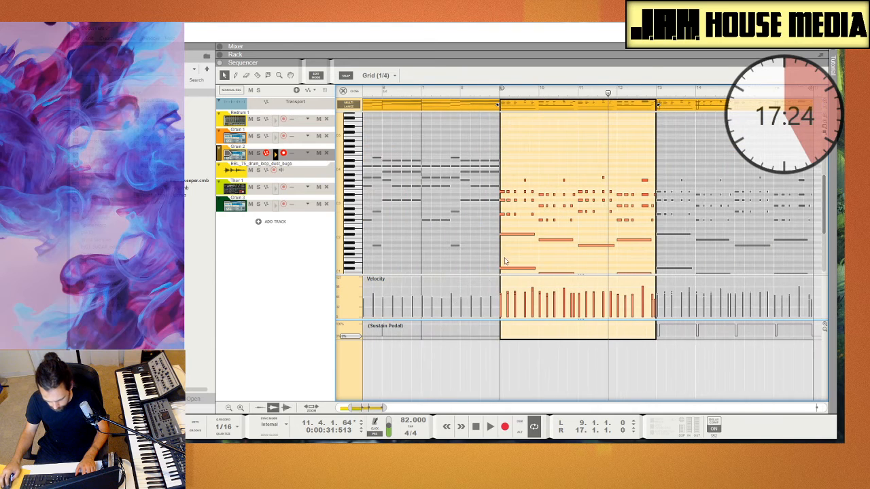
Select all notes in the Grain 2 clip at bars 9 to 12 and apply side-by-side legato
{"action": "left_click", "coordinate": [549, 174]}
{"action": "key", "text": "ctrl+a"}
{"action": "key", "text": "F8"}
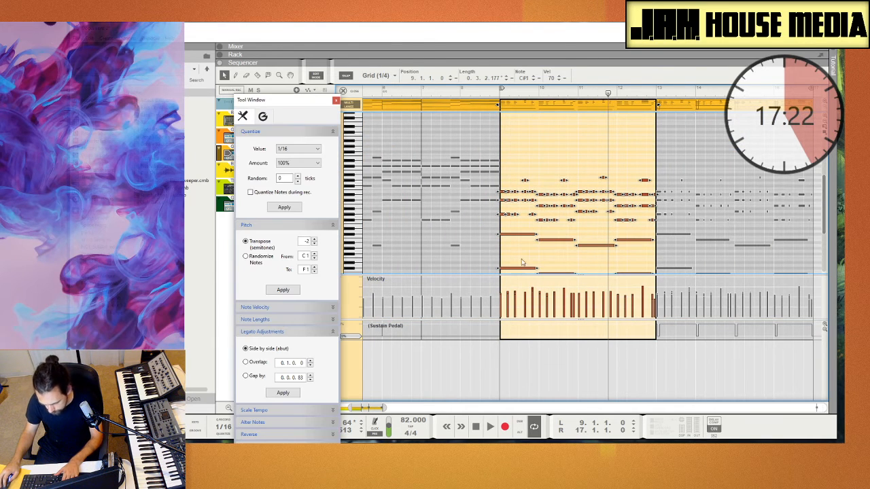
{"action": "left_click", "coordinate": [283, 394]}
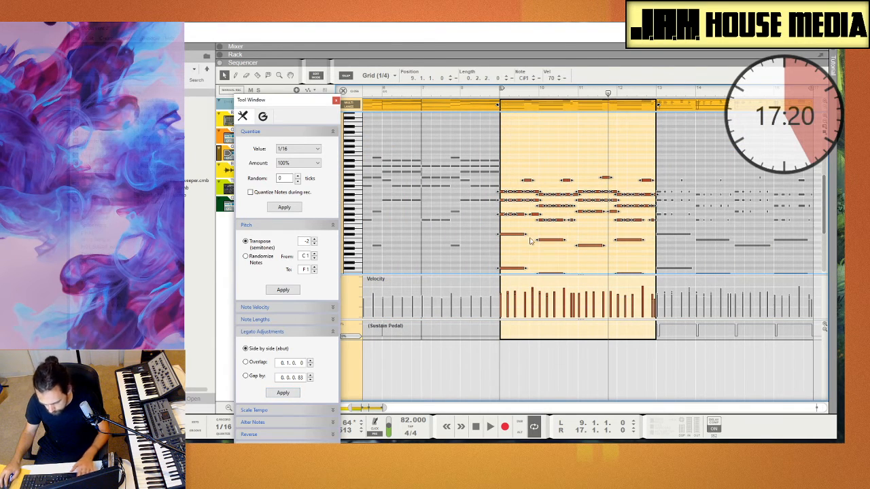
Lengthen the low bass notes in bars 9 to 12 of the Grain 2 clip so each pair fills its whole bar
{"action": "left_click_drag", "start_coordinate": [531, 231], "coordinate": [516, 265]}
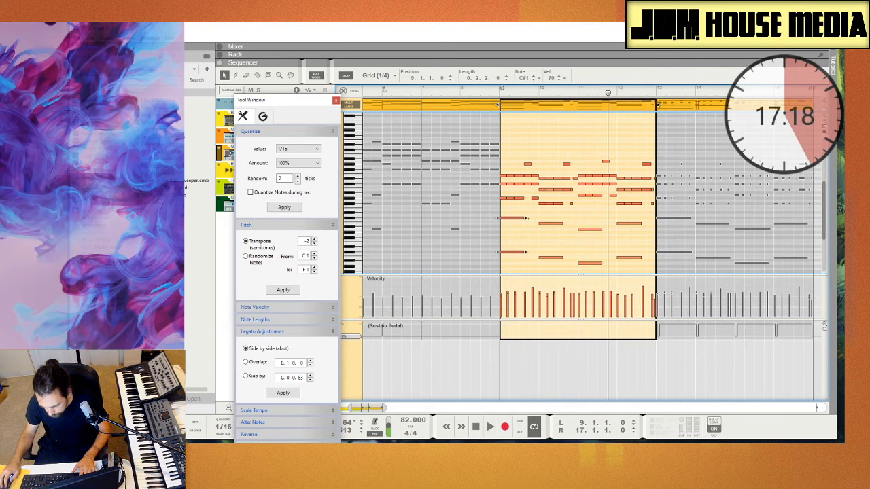
{"action": "left_click_drag", "start_coordinate": [558, 218], "coordinate": [568, 263]}
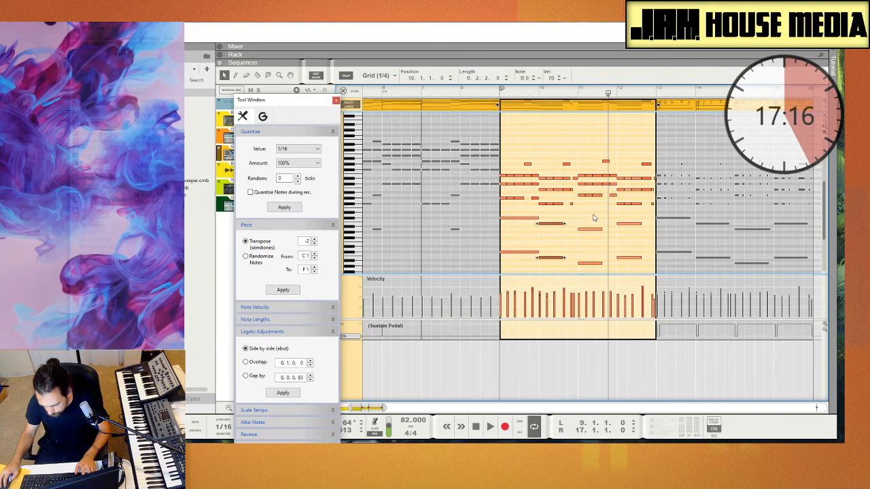
{"action": "left_click_drag", "start_coordinate": [593, 219], "coordinate": [594, 283]}
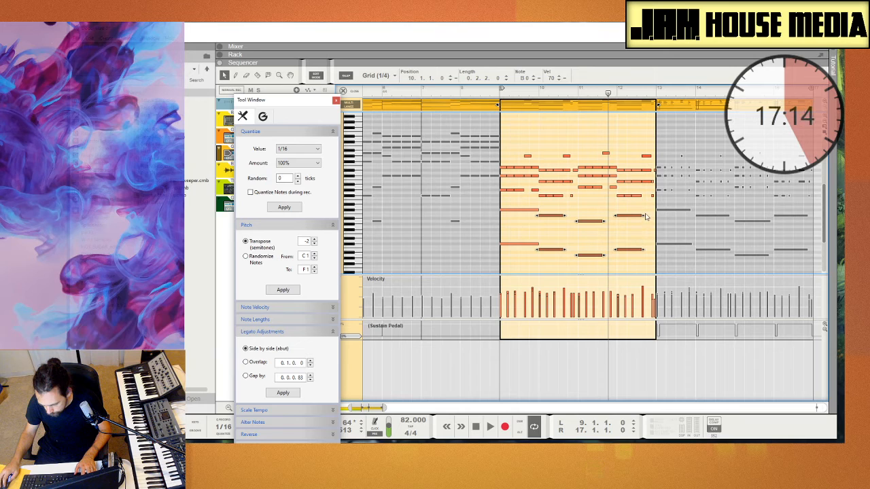
{"action": "left_click", "coordinate": [581, 205]}
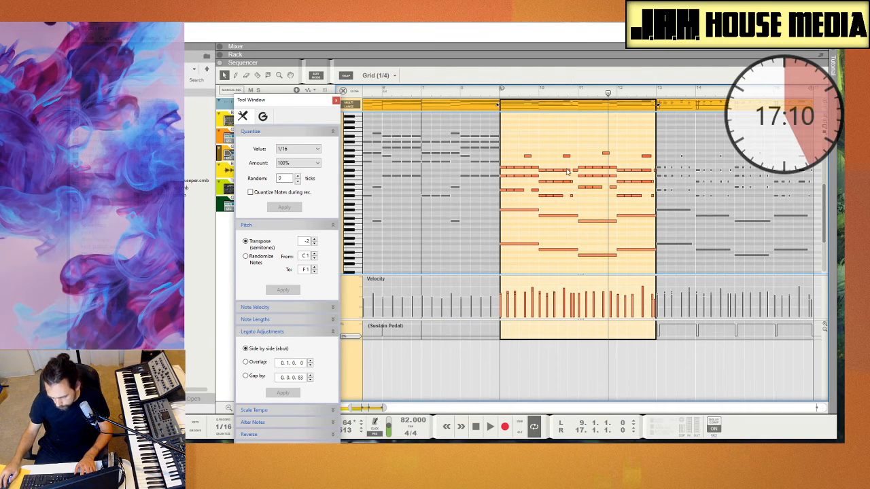
Extend the short chord notes at the ends of bars 10 and 12 to the bar lines, checking them in playback
{"action": "left_click", "coordinate": [575, 172]}
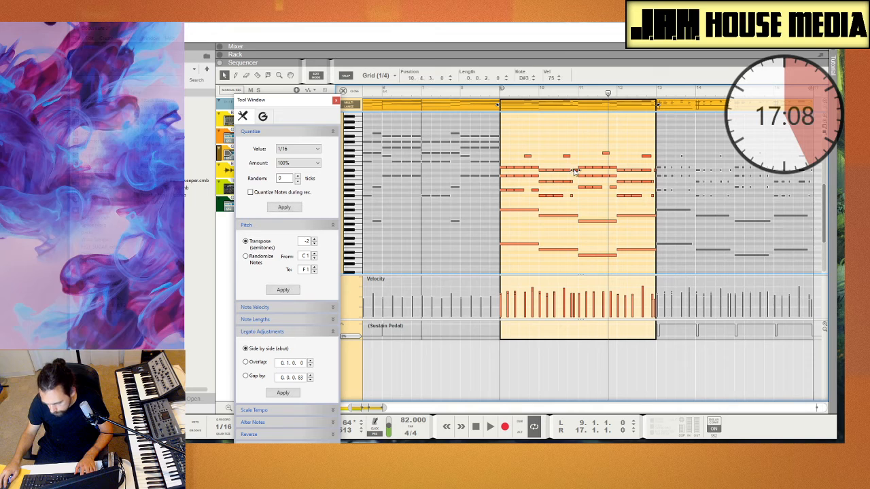
{"action": "left_click", "coordinate": [541, 91]}
{"action": "key", "text": "space"}
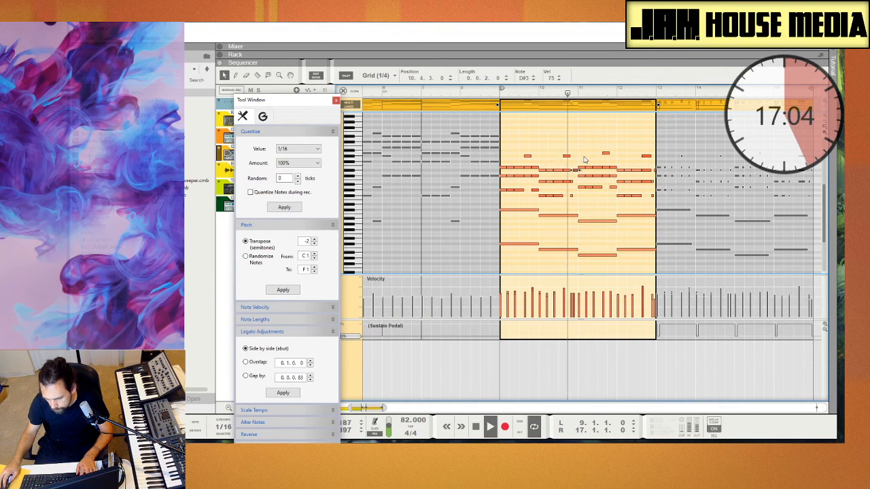
{"action": "key", "text": "space"}
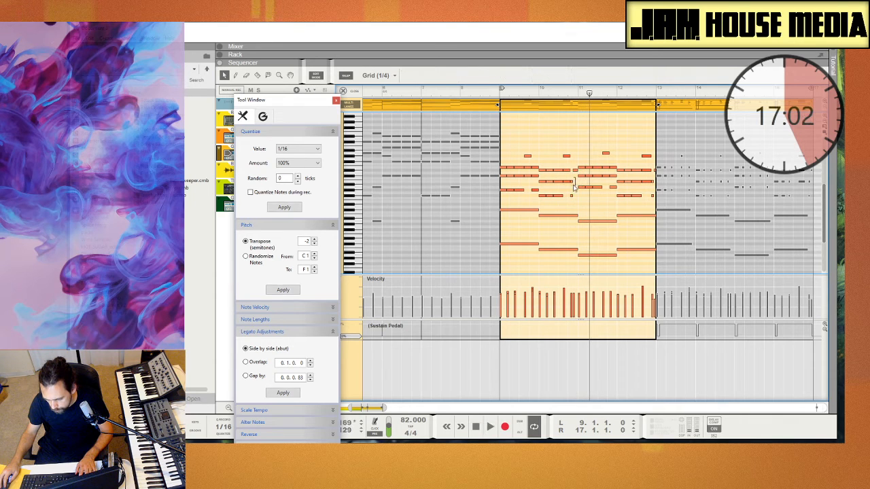
{"action": "left_click", "coordinate": [572, 193]}
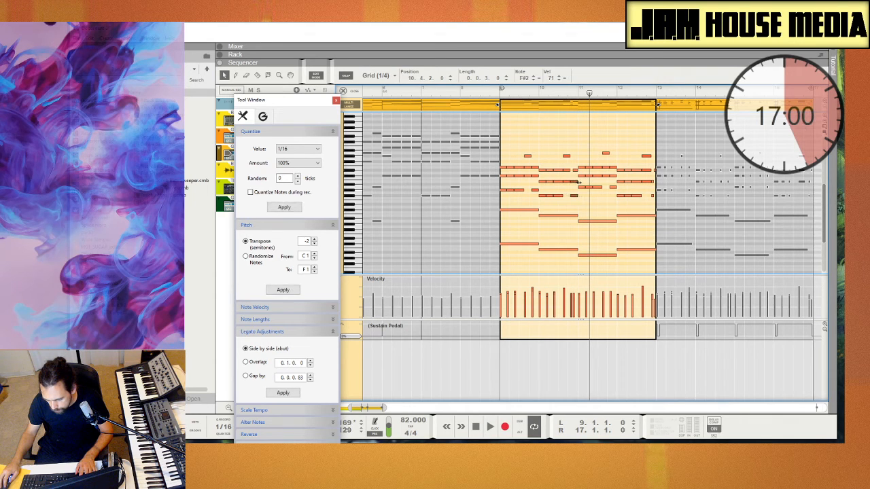
{"action": "left_click", "coordinate": [529, 92]}
{"action": "key", "text": "space"}
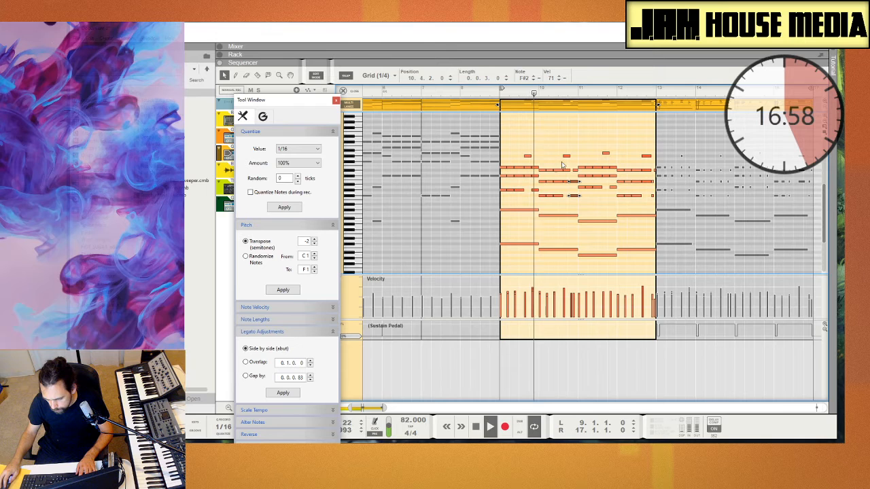
{"action": "left_click", "coordinate": [562, 152]}
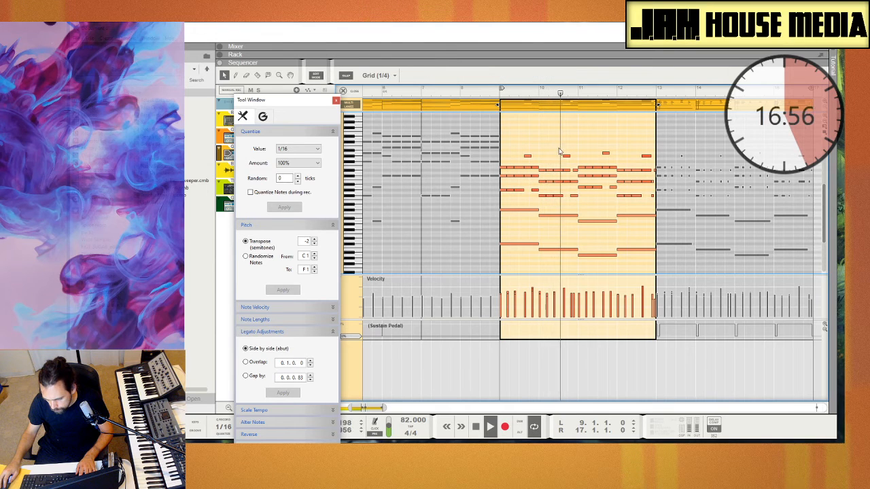
{"action": "left_click", "coordinate": [652, 182]}
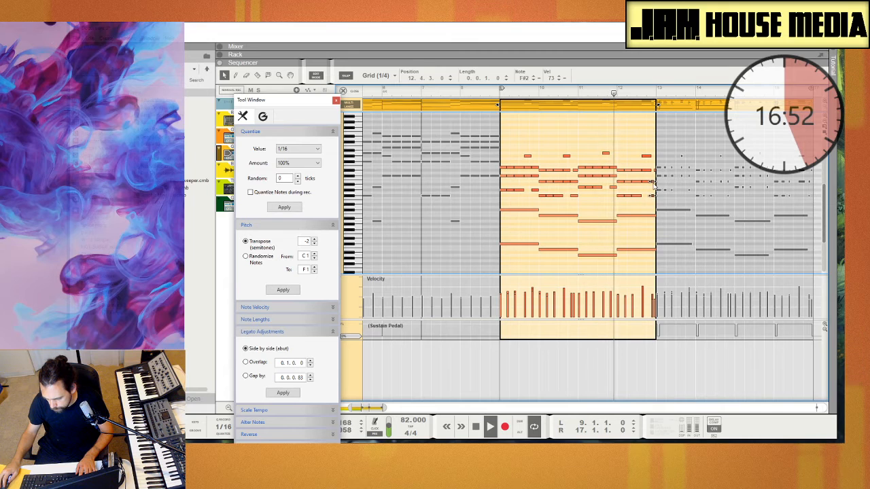
{"action": "left_click_drag", "start_coordinate": [654, 181], "coordinate": [658, 182]}
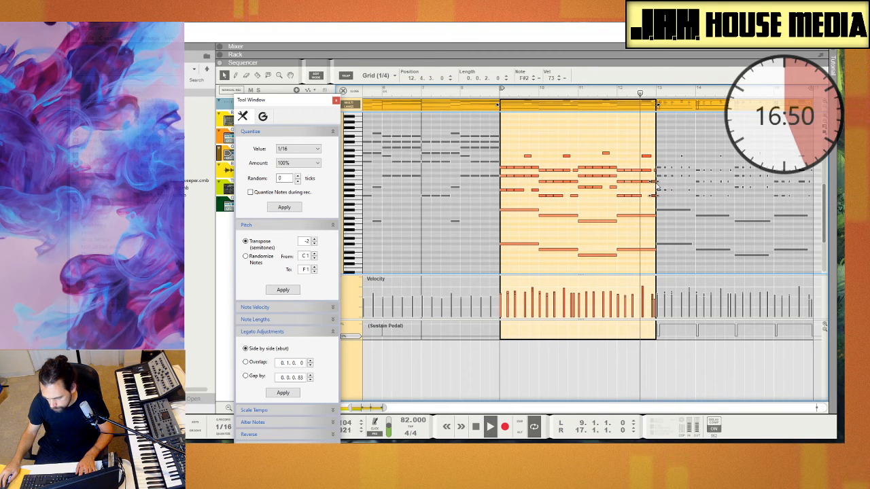
Replace the Grain 2 clip in bars 13 to 16 with a copy of the edited clip and close the Tool Window
{"action": "key", "text": "ctrl+e"}
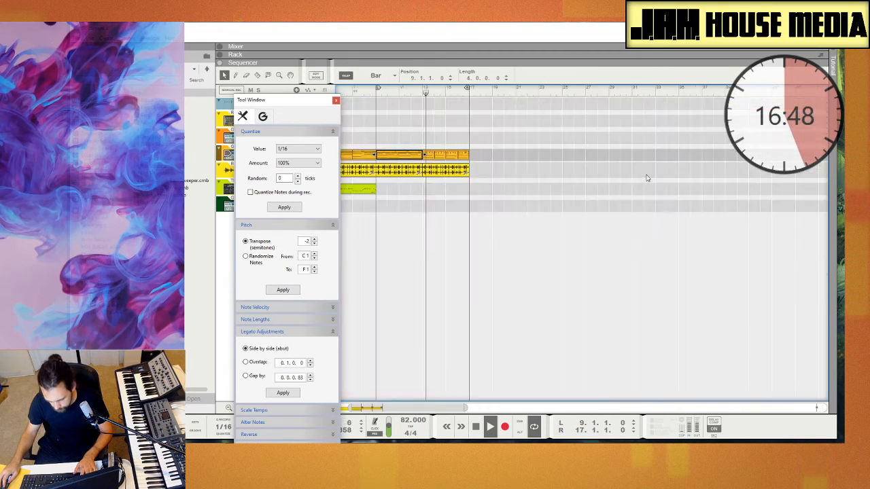
{"action": "left_click", "coordinate": [569, 185]}
{"action": "key", "text": "ctrl+v"}
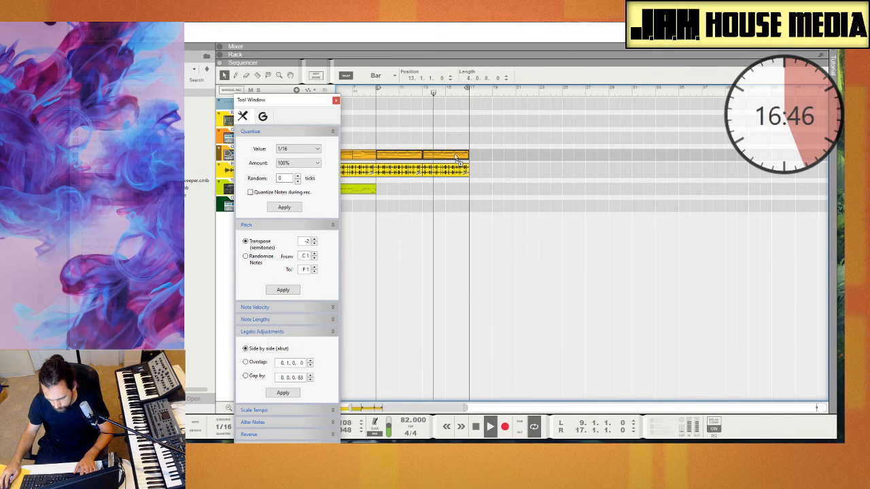
{"action": "left_click", "coordinate": [512, 159]}
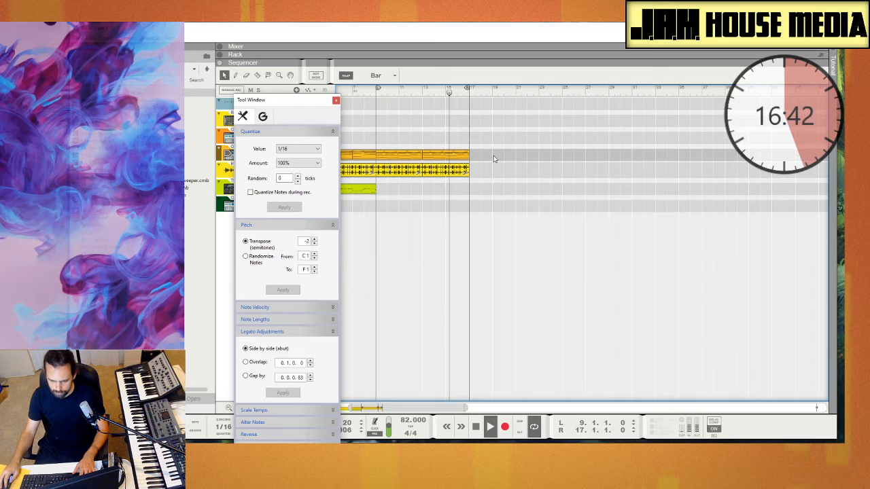
{"action": "left_click", "coordinate": [336, 100]}
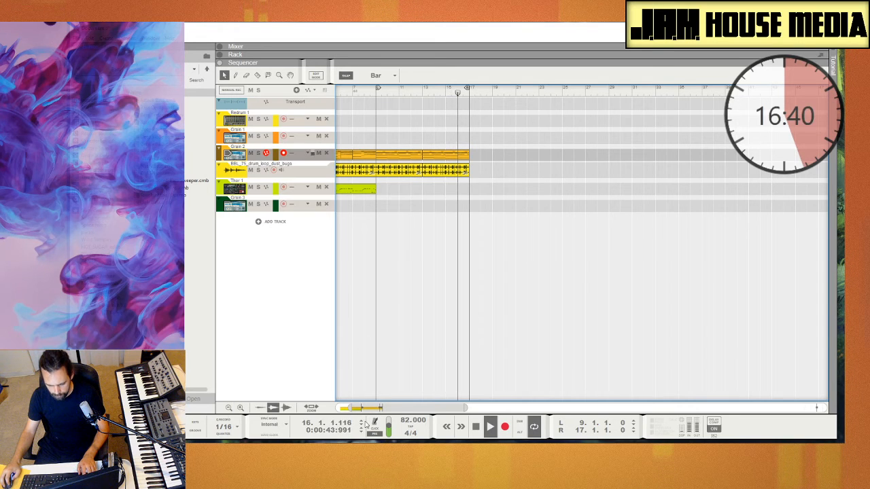
Set the left loop locator to bar 1, select the Thor 1 track, and check its channel fader in the mixer
{"action": "left_click_drag", "start_coordinate": [355, 406], "coordinate": [342, 388]}
{"action": "left_click", "coordinate": [341, 89], "text": "ctrl"}
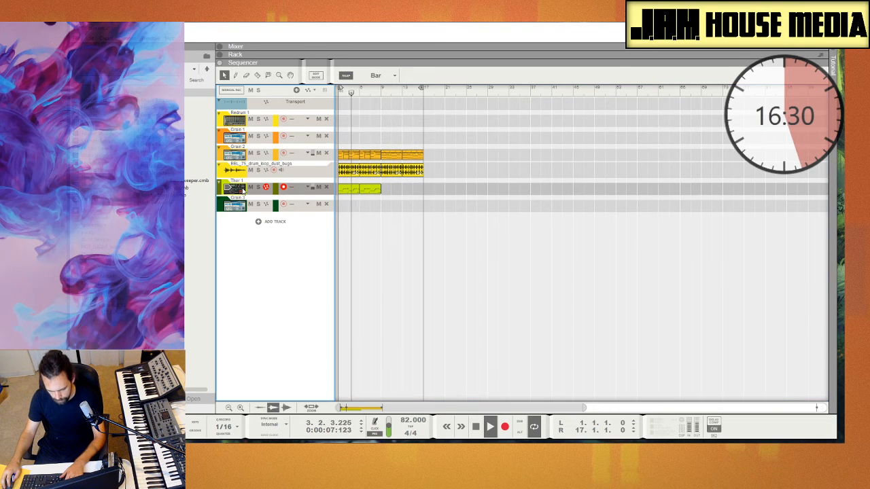
{"action": "key", "text": "F5"}
{"action": "left_click", "coordinate": [696, 326]}
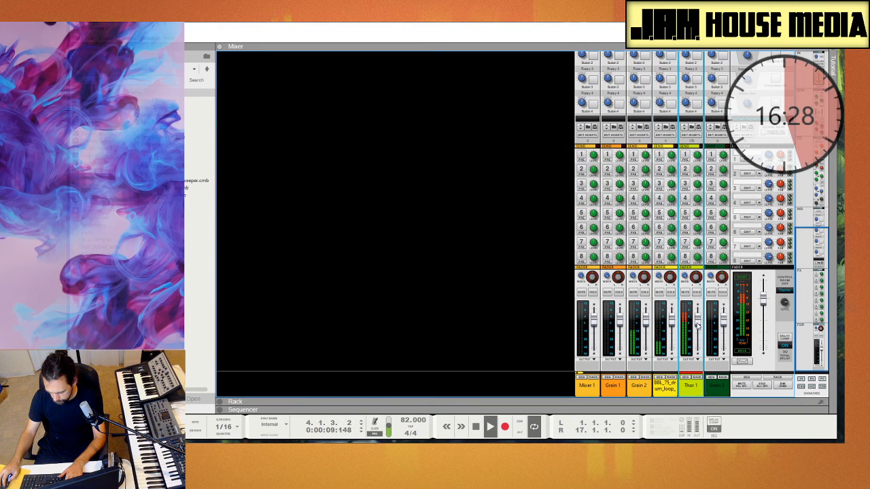
{"action": "key", "text": "F7"}
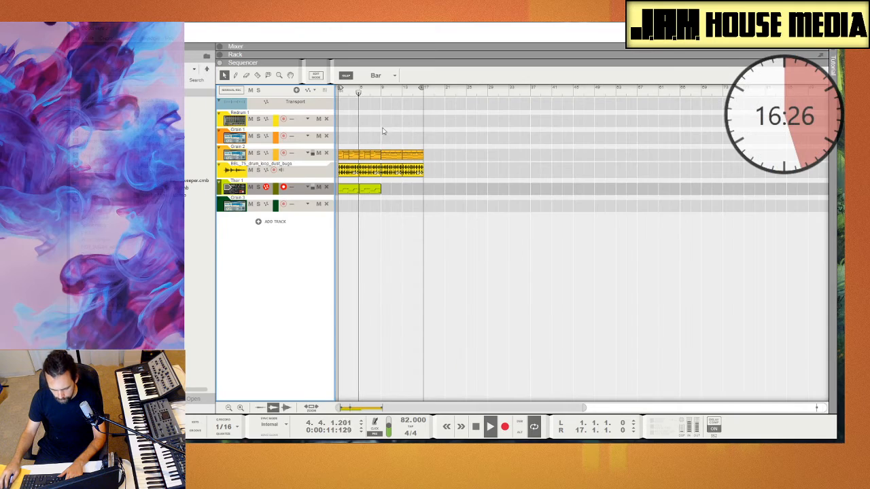
Record a new bass take on an added Thor 1 note lane, with the left loop locator moved to bar 9
{"action": "left_click", "coordinate": [520, 422]}
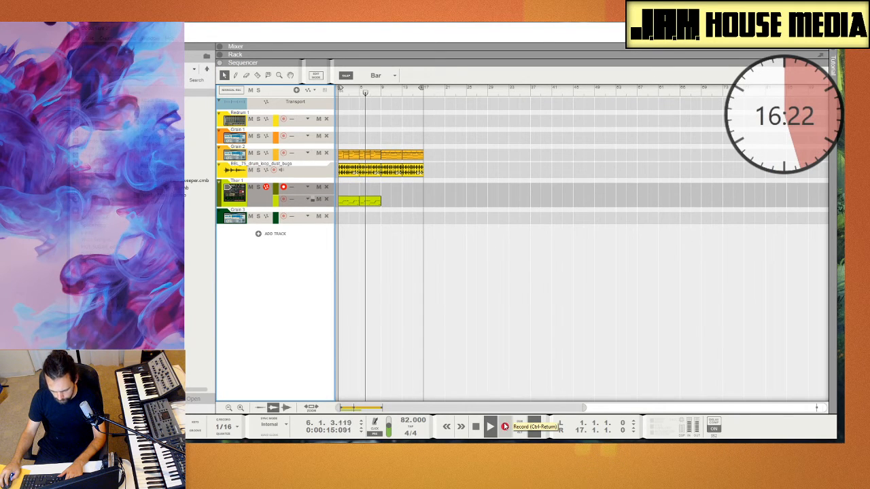
{"action": "left_click", "coordinate": [505, 426]}
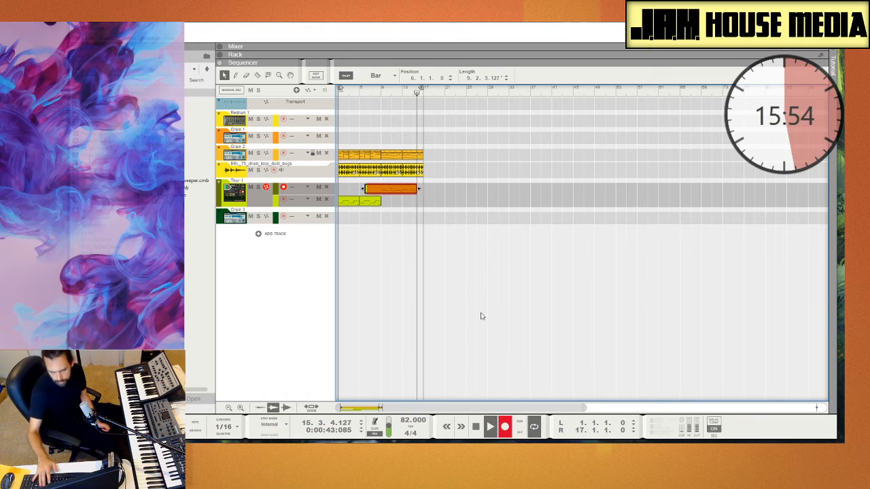
{"action": "key", "text": "Delete"}
{"action": "left_click_drag", "start_coordinate": [339, 89], "coordinate": [380, 89]}
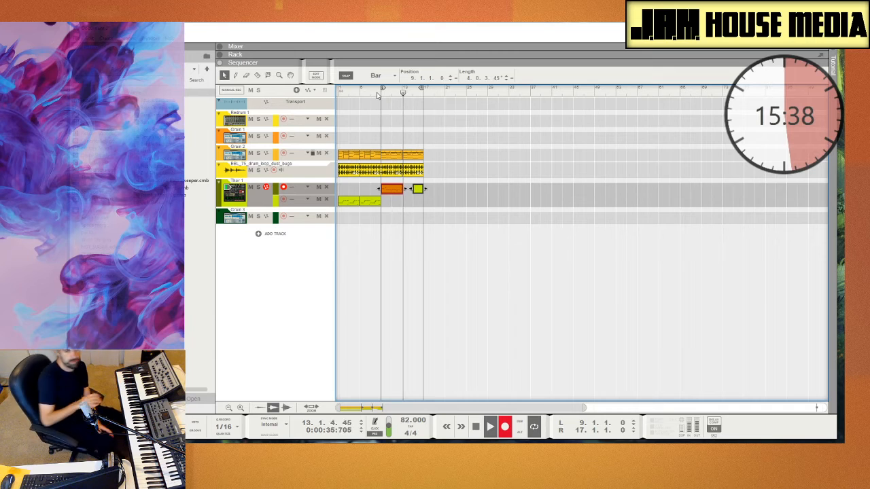
{"action": "key", "text": "space"}
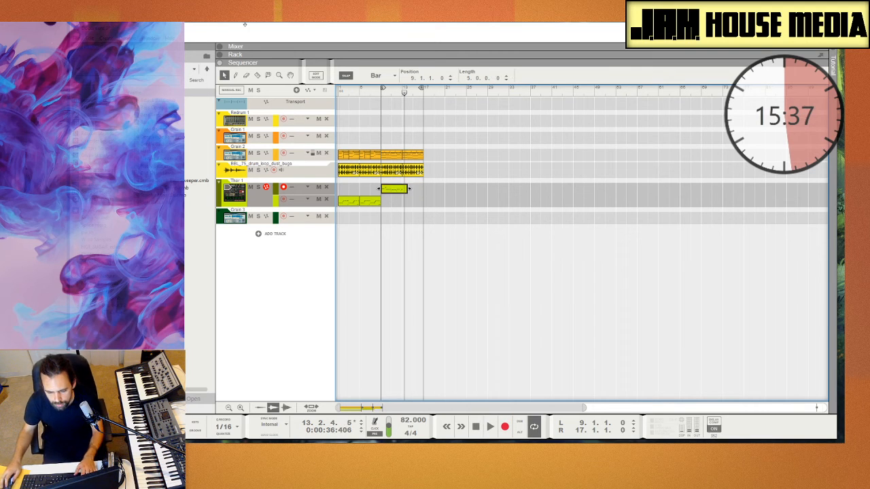
Trim the new Thor 1 clip to bars 9 to 12, copy it into bars 13 to 16, and play the section
{"action": "right_click", "coordinate": [395, 187]}
{"action": "left_click", "coordinate": [455, 370]}
{"action": "key", "text": "e"}
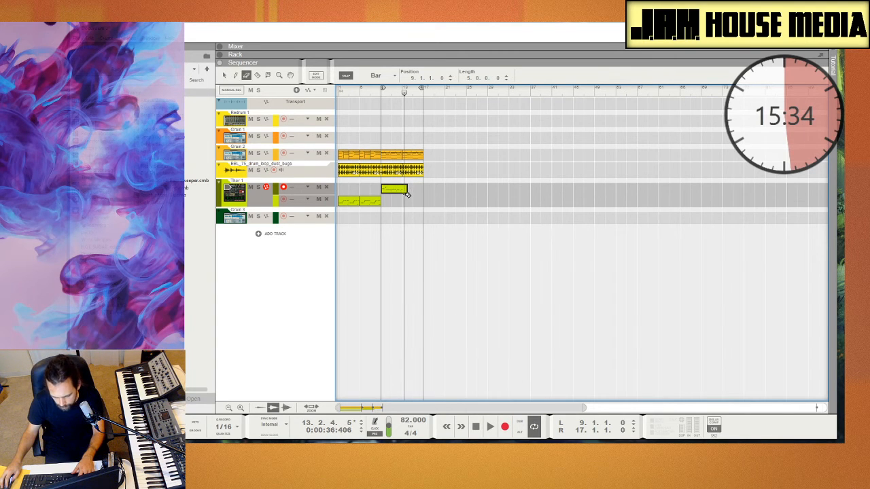
{"action": "key", "text": "q"}
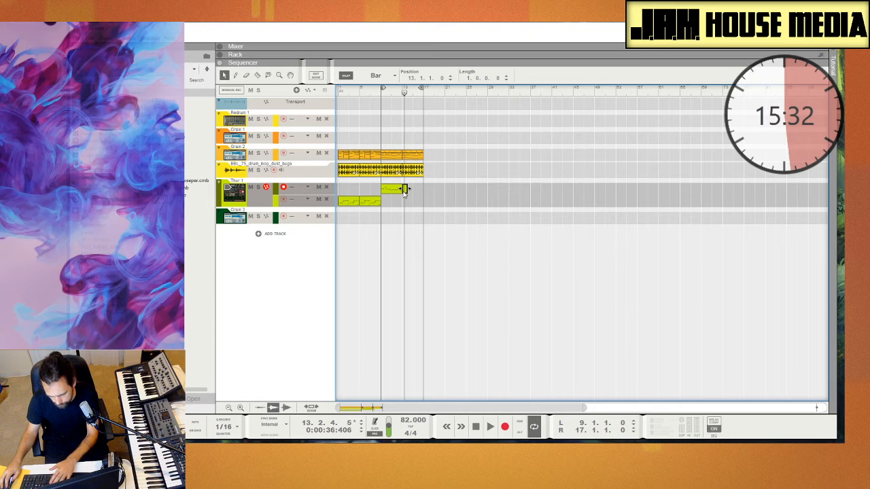
{"action": "left_click_drag", "start_coordinate": [406, 190], "coordinate": [401, 192]}
{"action": "left_click", "coordinate": [399, 191]}
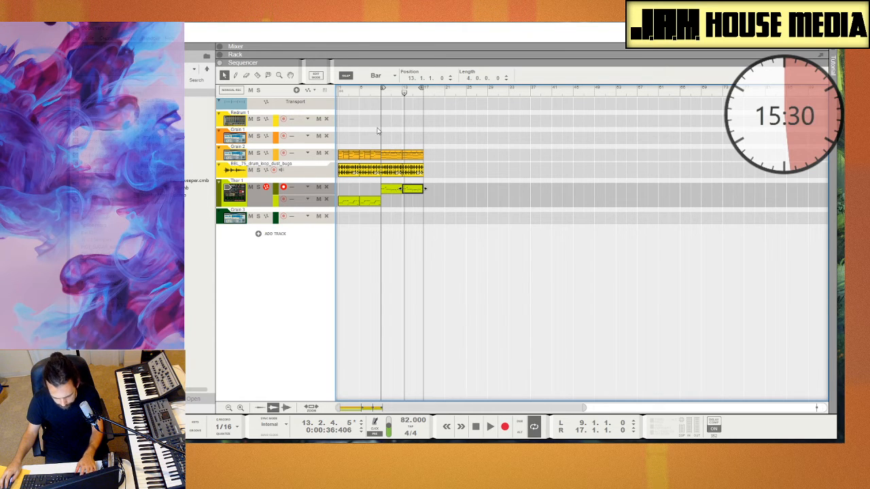
{"action": "key", "text": "space"}
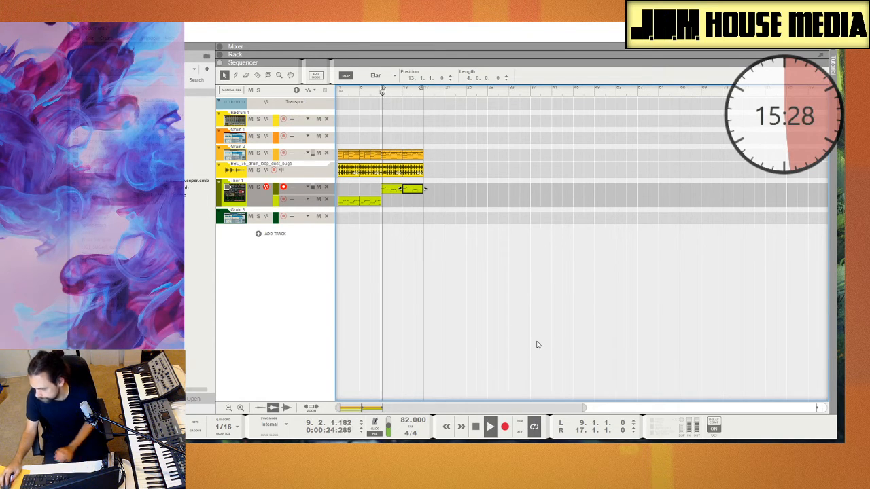
{"action": "left_click", "coordinate": [503, 264]}
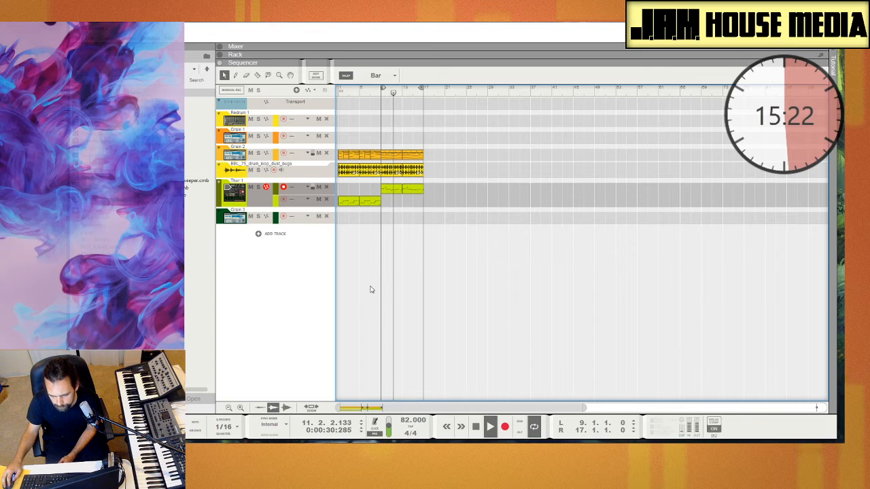
Stop playback and add a new Grain Sample Manipulator instrument from the browser
{"action": "left_click", "coordinate": [295, 281]}
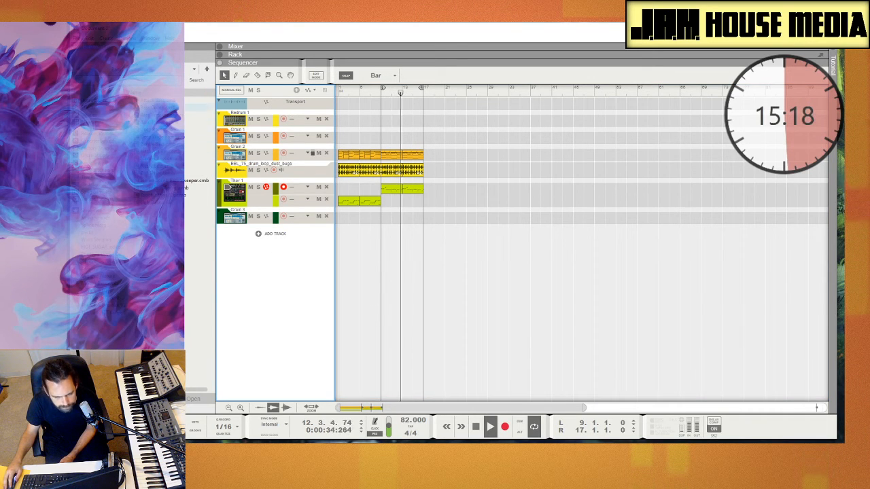
{"action": "left_click", "coordinate": [92, 97]}
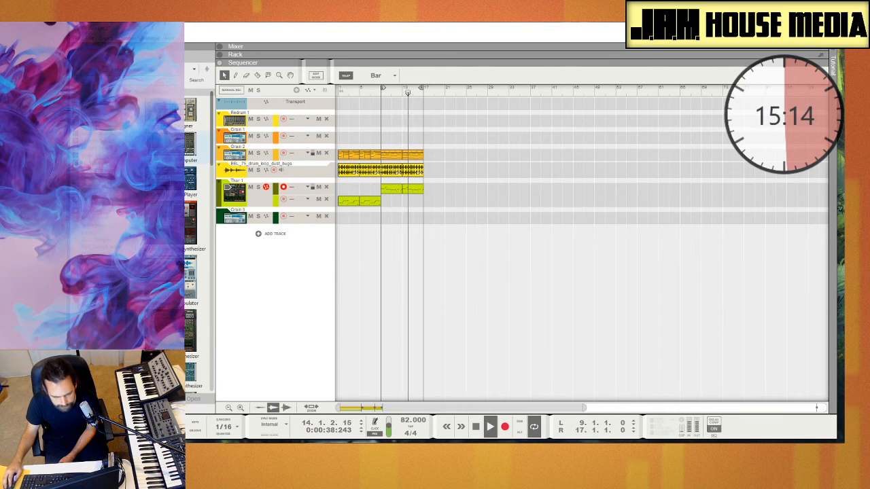
{"action": "key", "text": "space"}
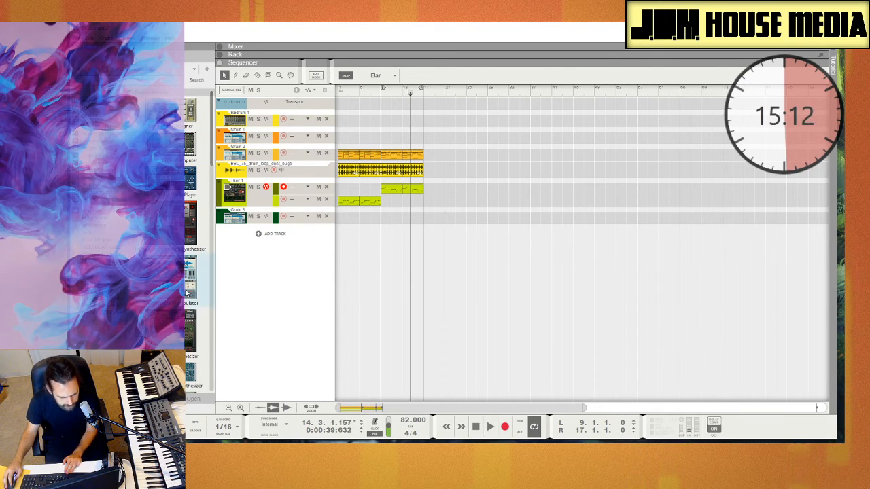
{"action": "left_click_drag", "start_coordinate": [193, 280], "coordinate": [280, 296]}
{"action": "key", "text": "F6"}
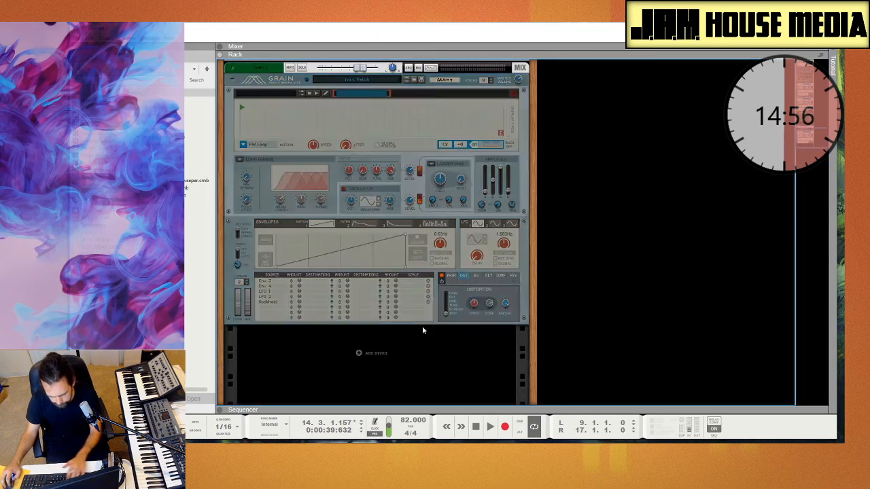
{"action": "right_click", "coordinate": [413, 354]}
{"action": "right_click", "coordinate": [342, 364]}
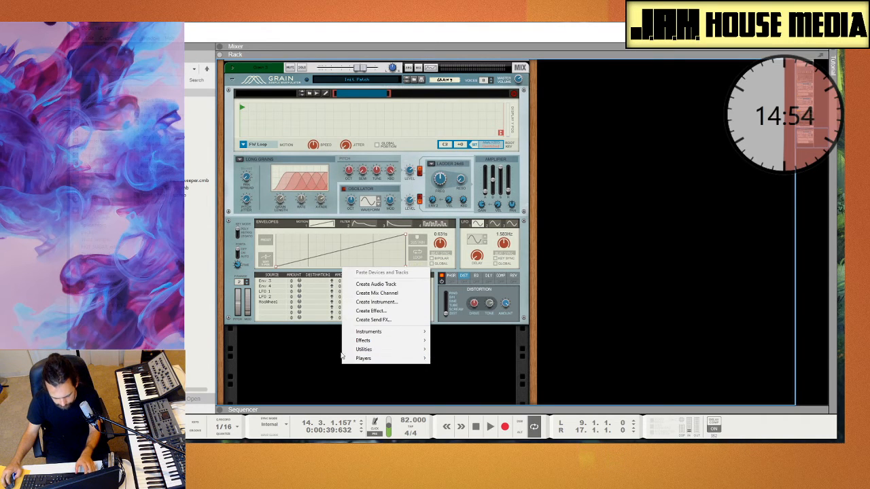
{"action": "left_click", "coordinate": [305, 359]}
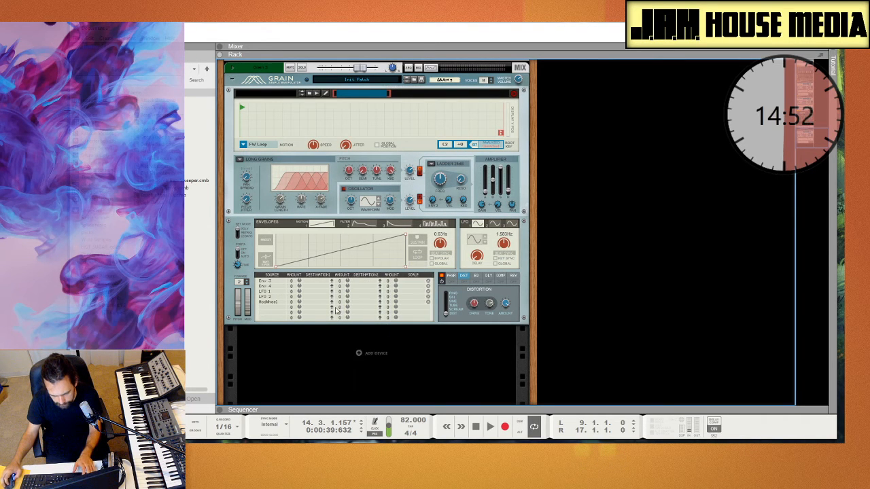
{"action": "left_click", "coordinate": [333, 289]}
{"action": "key", "text": "ctrl+d"}
{"action": "key", "text": "F7"}
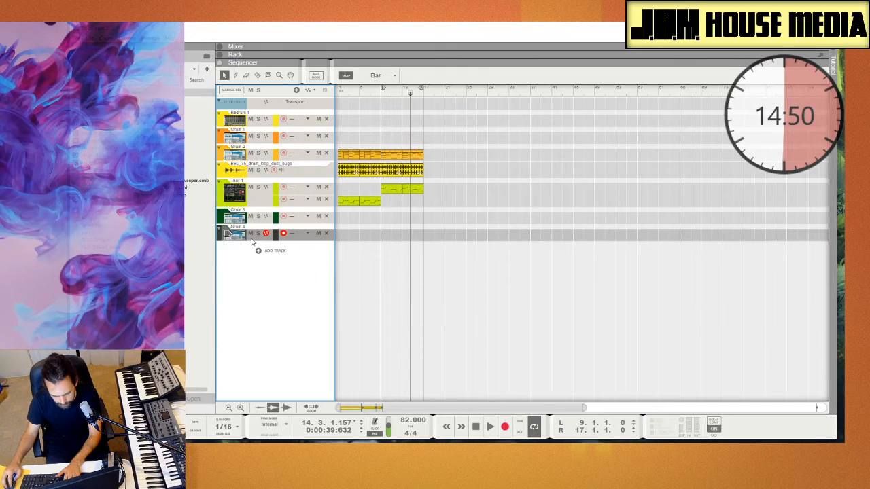
Delete the Grain 4 and Grain 3 instruments together with everything in their device groups
{"action": "key", "text": "Delete"}
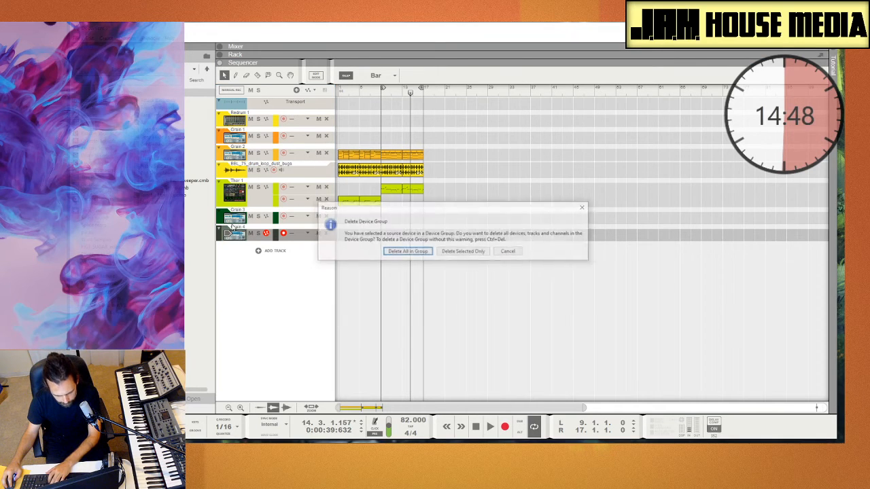
{"action": "key", "text": "Return"}
{"action": "key", "text": "Delete"}
{"action": "key", "text": "Return"}
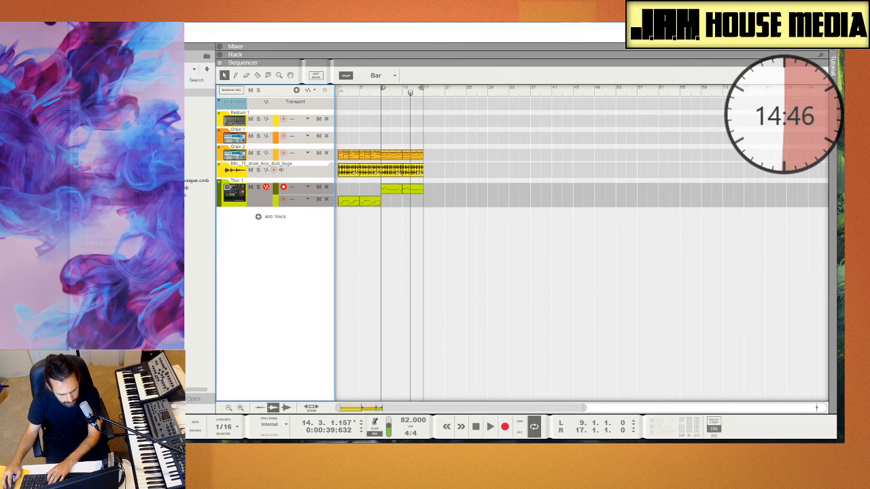
Add a new Thor synthesizer below Thor 1 and set its first oscillator to Multi Osc
{"action": "left_click", "coordinate": [95, 102]}
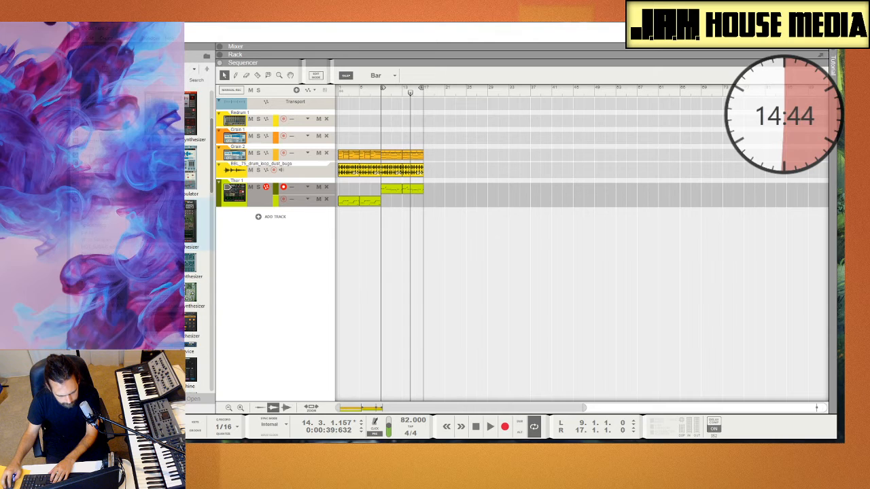
{"action": "left_click_drag", "start_coordinate": [176, 225], "coordinate": [292, 266]}
{"action": "key", "text": "F6"}
{"action": "key", "text": "F7"}
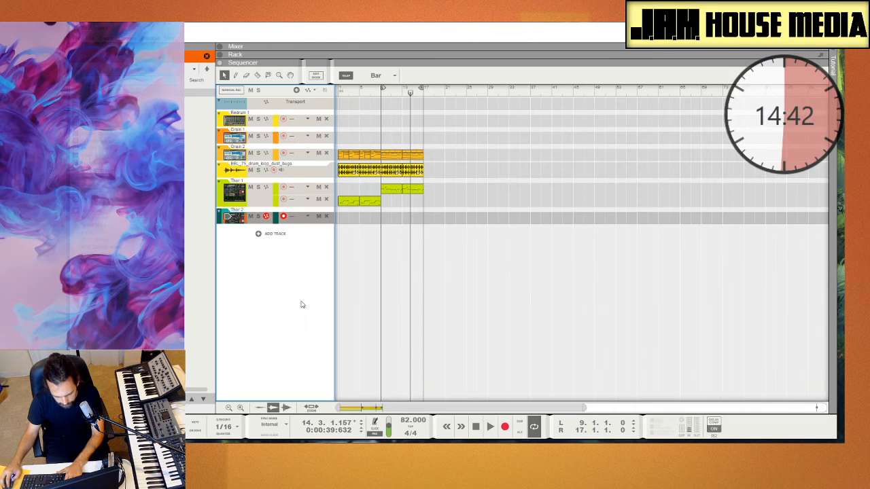
{"action": "key", "text": "F6"}
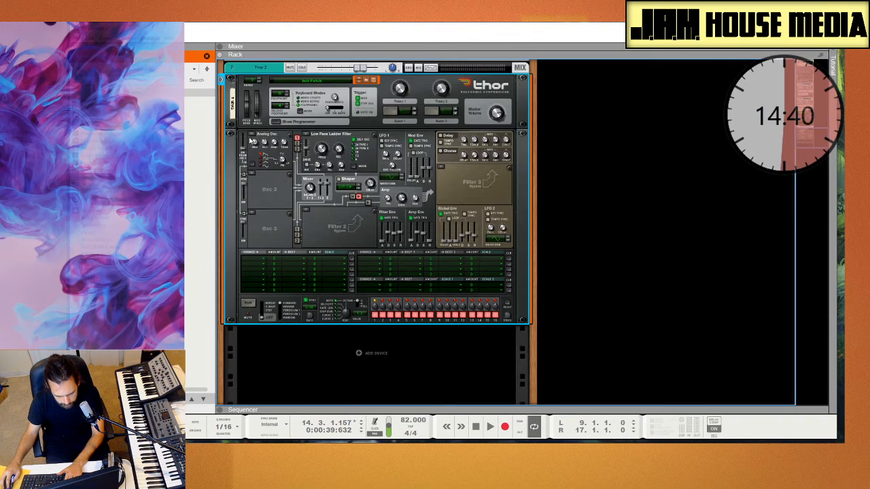
{"action": "left_click", "coordinate": [251, 136]}
{"action": "left_click", "coordinate": [259, 170]}
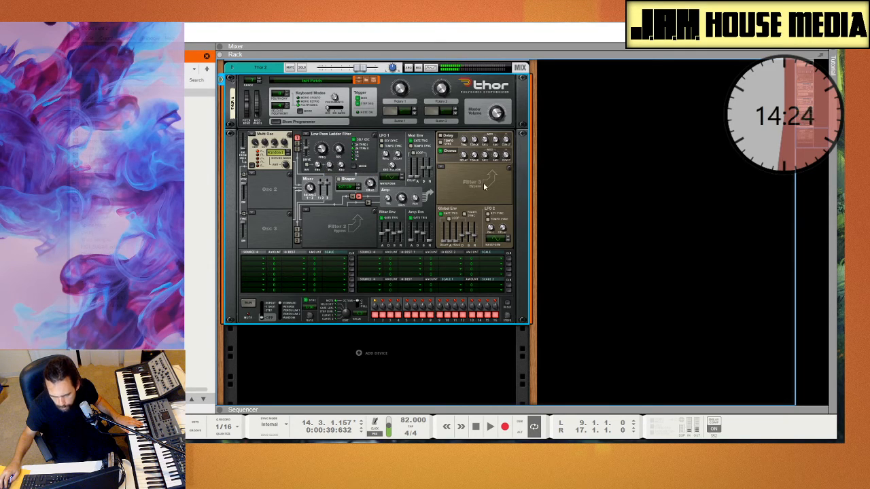
Add an RV7000 MkII Reverb to the new Thor and set its Decay to about 124
{"action": "left_click", "coordinate": [107, 38]}
{"action": "mouse_move", "coordinate": [194, 103]}
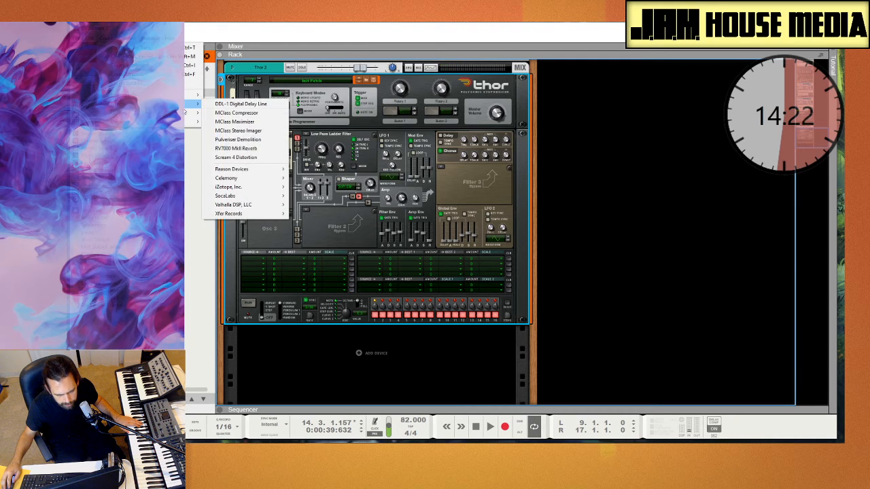
{"action": "left_click", "coordinate": [243, 142]}
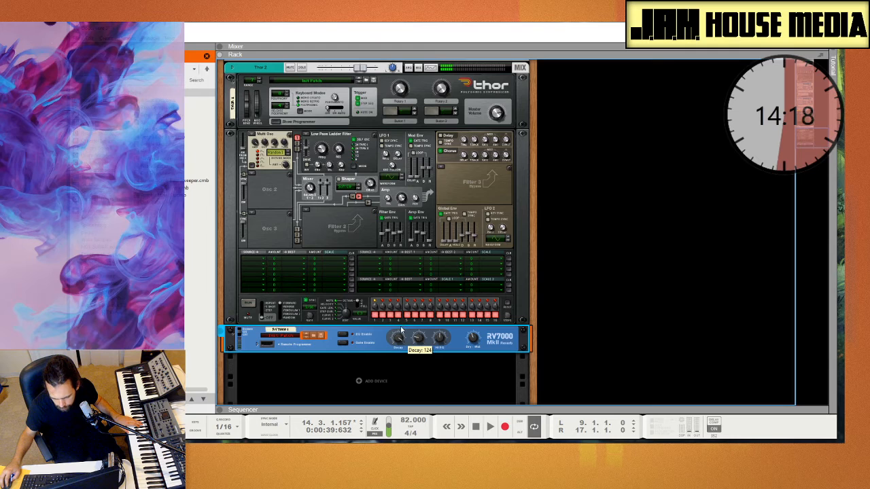
{"action": "left_click", "coordinate": [319, 165]}
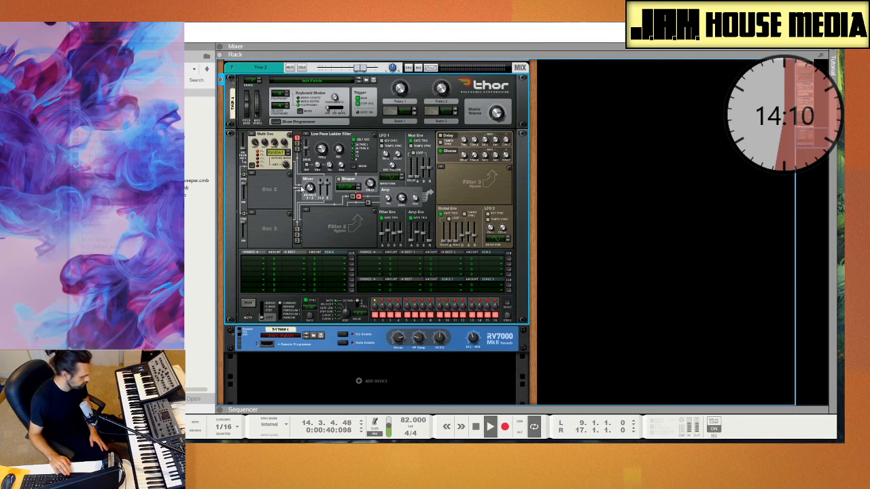
Record a chord take on the Thor 2 track over the looped section from bar 9 to bar 17
{"action": "key", "text": "F7"}
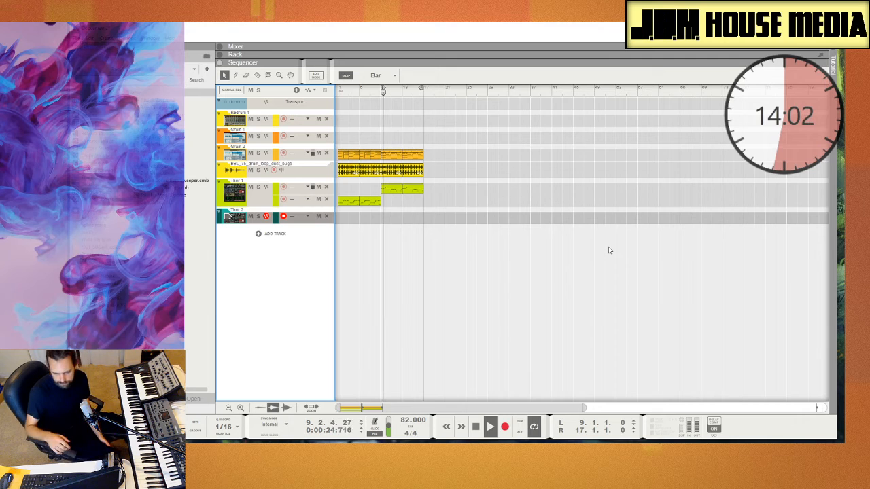
{"action": "left_click", "coordinate": [505, 431]}
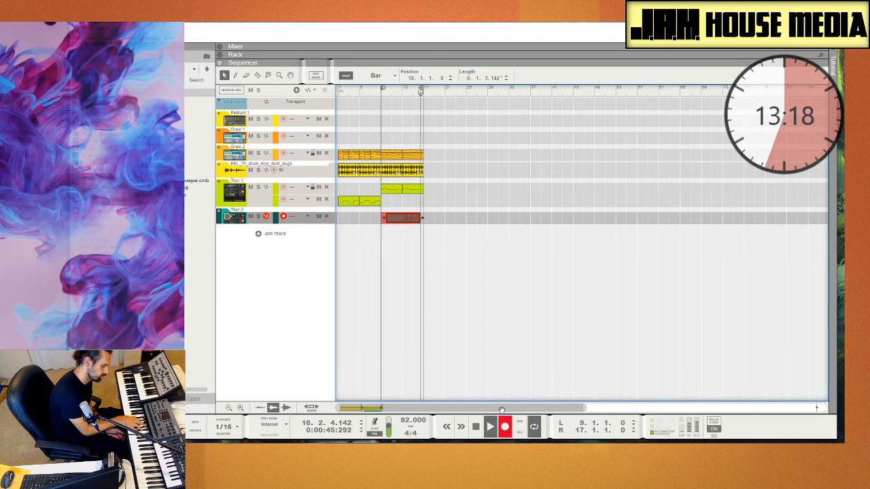
{"action": "key", "text": "space"}
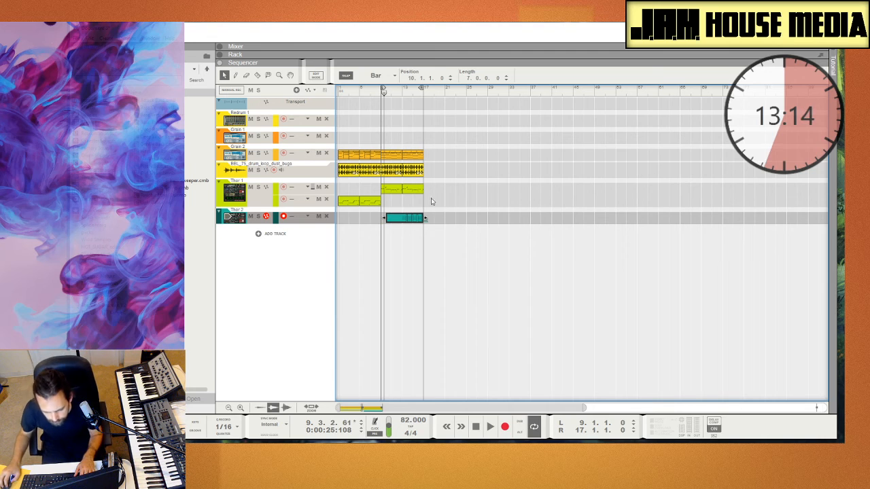
Quantize the Thor 2 clip, keep only its part from bar 13 onward, and move that part to bars 9 to 12
{"action": "right_click", "coordinate": [416, 218]}
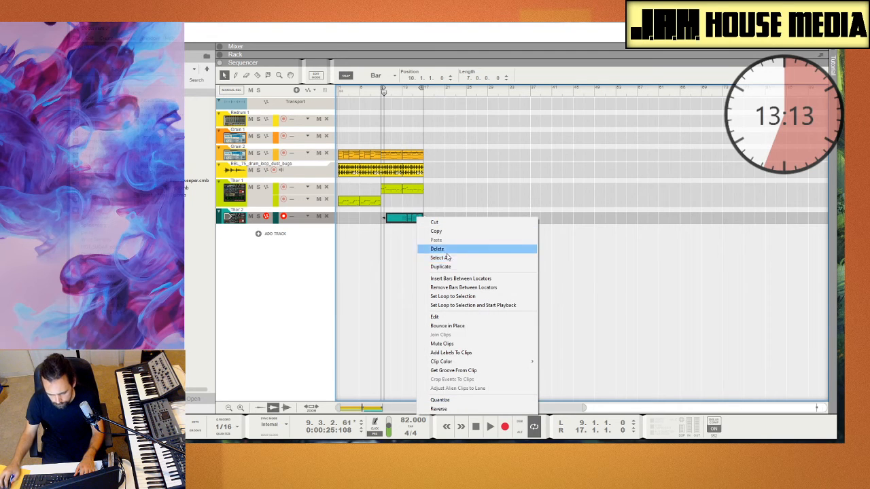
{"action": "left_click", "coordinate": [454, 400]}
{"action": "key", "text": "w"}
{"action": "key", "text": "r"}
{"action": "left_click", "coordinate": [400, 221]}
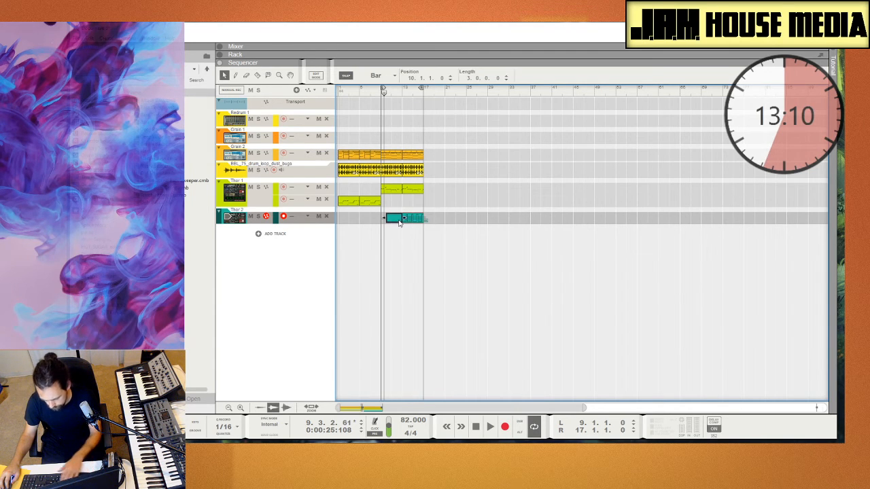
{"action": "key", "text": "Delete"}
{"action": "left_click_drag", "start_coordinate": [421, 219], "coordinate": [403, 219]}
Open the Thor 2 clip for note editing and delete the chord notes beyond its end at bar 13
{"action": "double_click", "coordinate": [401, 219]}
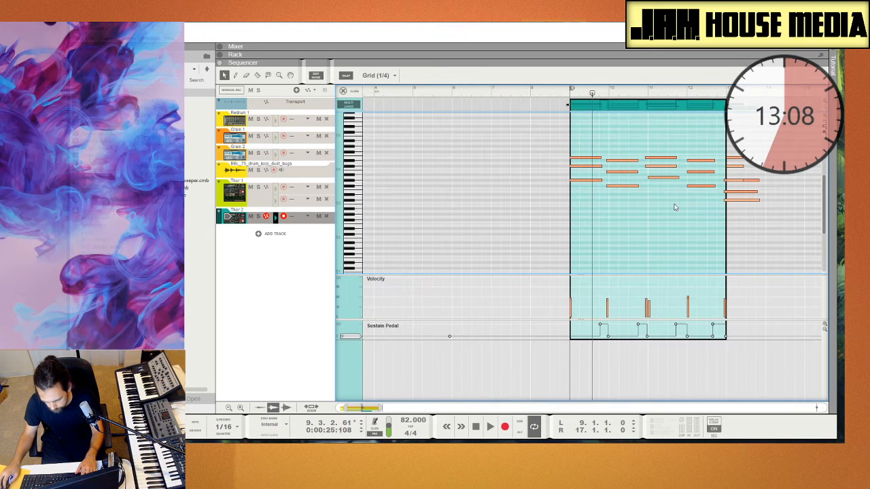
{"action": "left_click_drag", "start_coordinate": [744, 222], "coordinate": [744, 223]}
{"action": "key", "text": "Delete"}
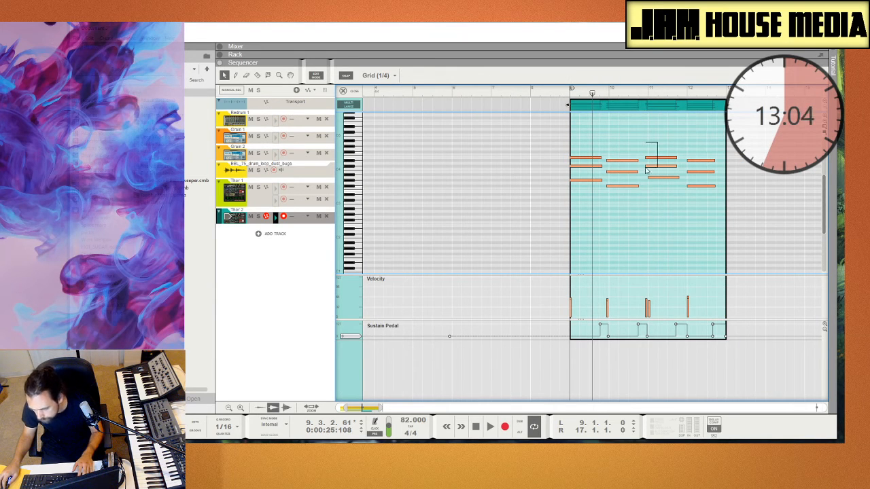
Align the second chord's notes to start at bar 10 and the third chord's notes at bar 11
{"action": "left_click_drag", "start_coordinate": [618, 175], "coordinate": [603, 219]}
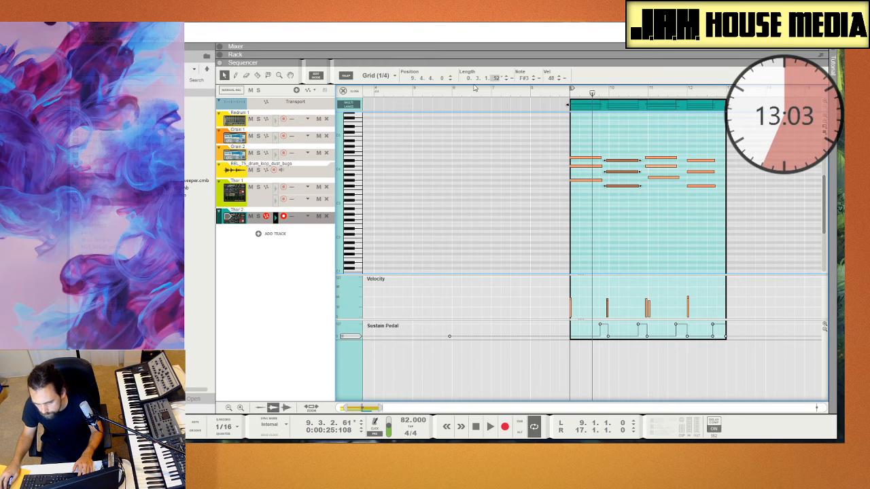
{"action": "left_click", "coordinate": [428, 79]}
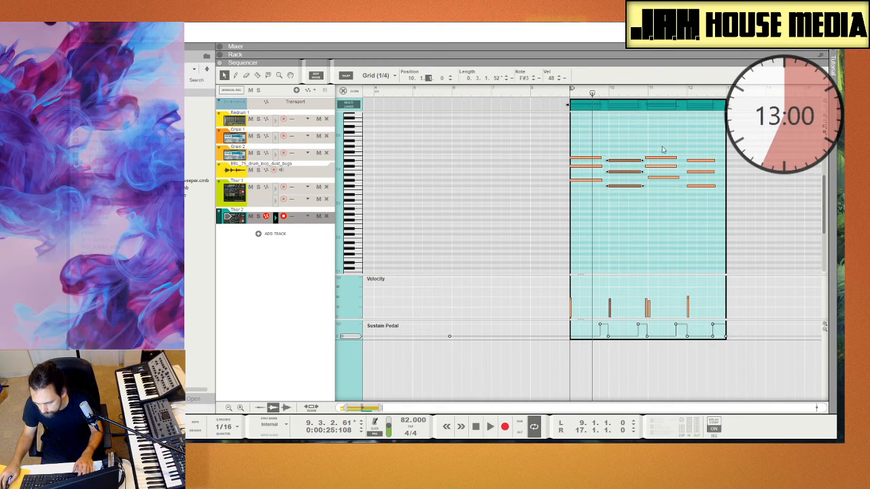
{"action": "left_click_drag", "start_coordinate": [663, 148], "coordinate": [656, 188]}
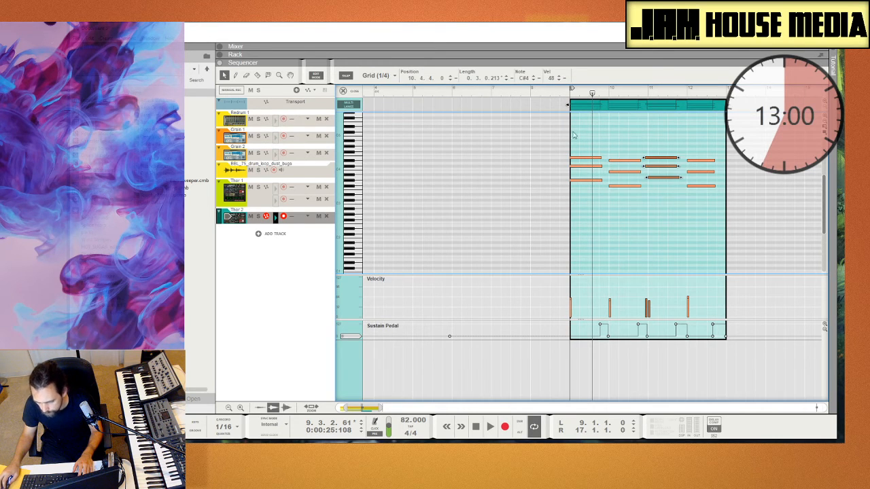
{"action": "left_click", "coordinate": [429, 79]}
{"action": "left_click_drag", "start_coordinate": [687, 147], "coordinate": [688, 220]}
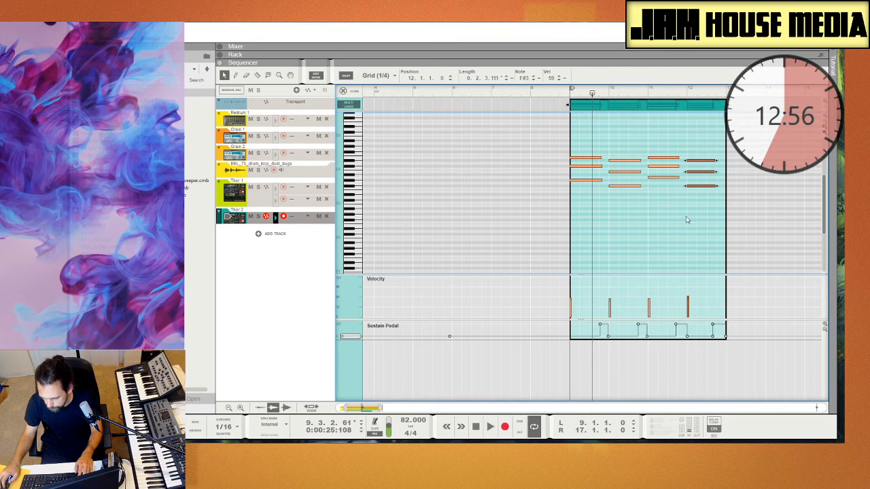
Lengthen all the chord notes in the Thor 2 clip to one full bar each while the section plays
{"action": "key", "text": "space"}
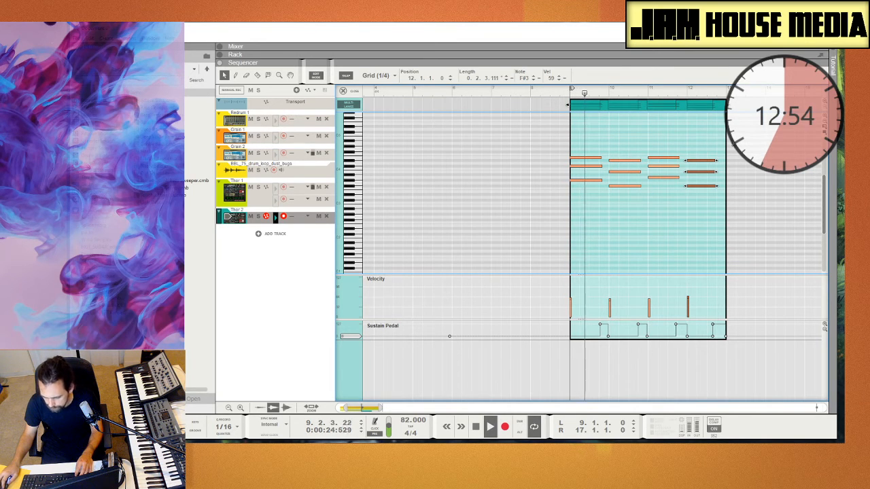
{"action": "left_click_drag", "start_coordinate": [731, 140], "coordinate": [591, 223]}
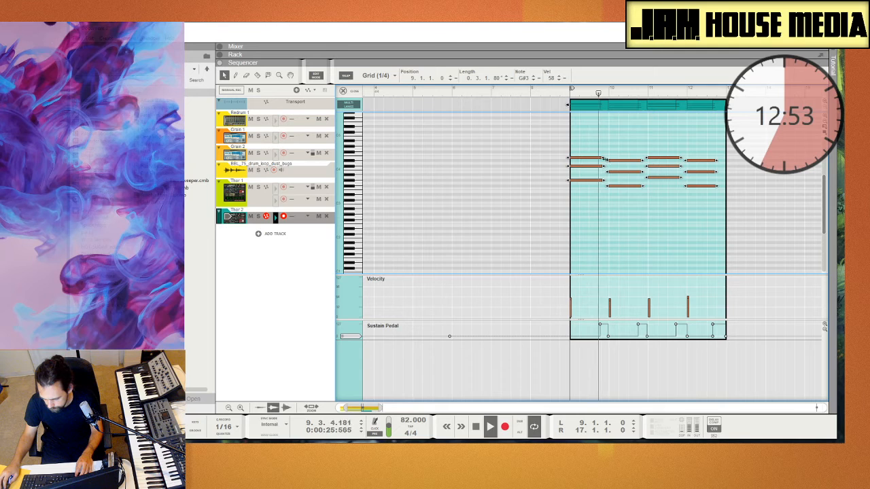
{"action": "double_click", "coordinate": [499, 80]}
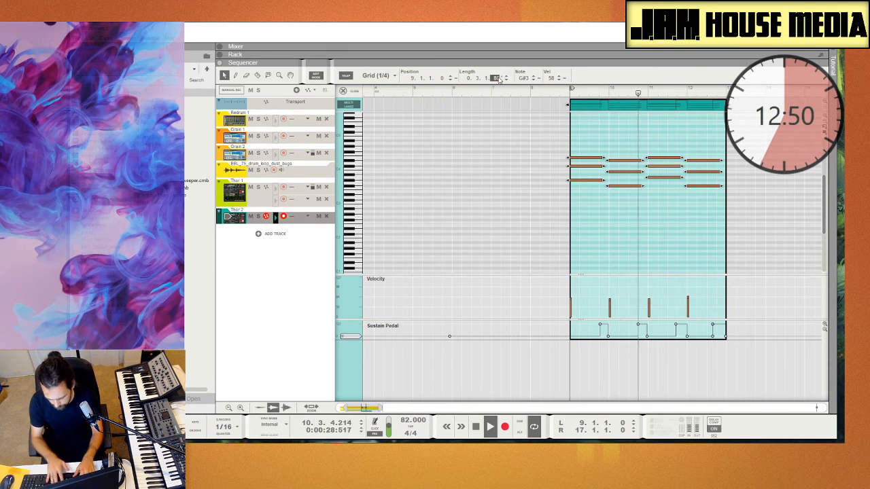
{"action": "type", "text": "240"}
{"action": "key", "text": "Return"}
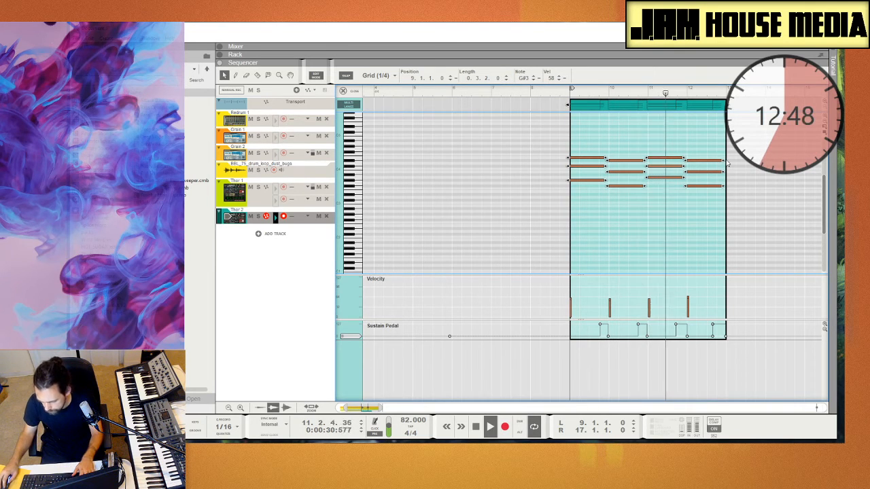
{"action": "left_click_drag", "start_coordinate": [724, 161], "coordinate": [729, 160]}
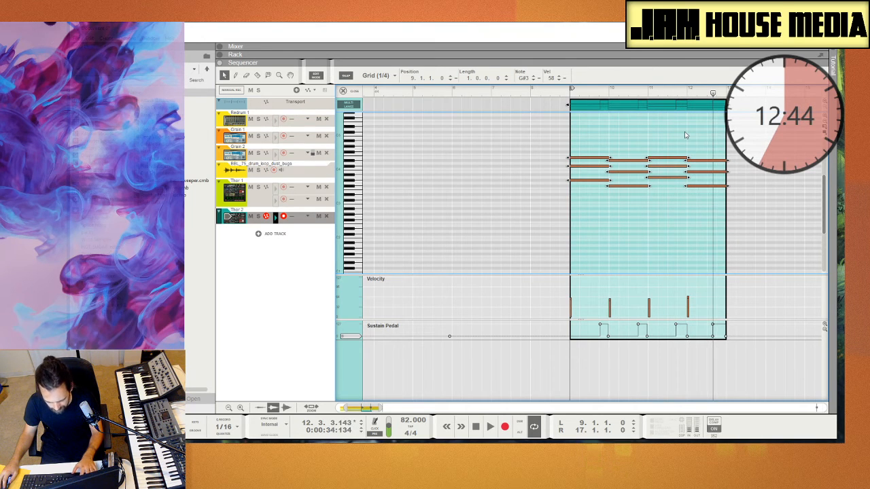
Leave note editing, copy the Thor 2 clip into bars 13 to 16, and play from bar 10
{"action": "key", "text": "ctrl+e"}
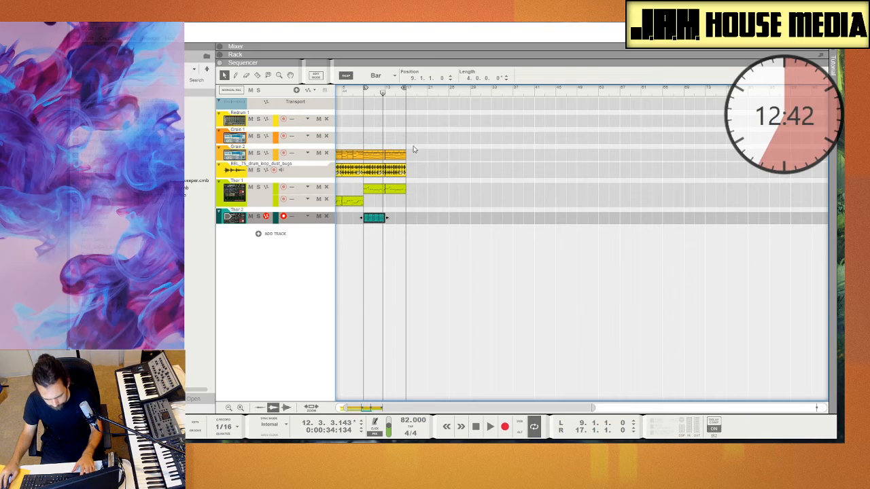
{"action": "key", "text": "ctrl+z"}
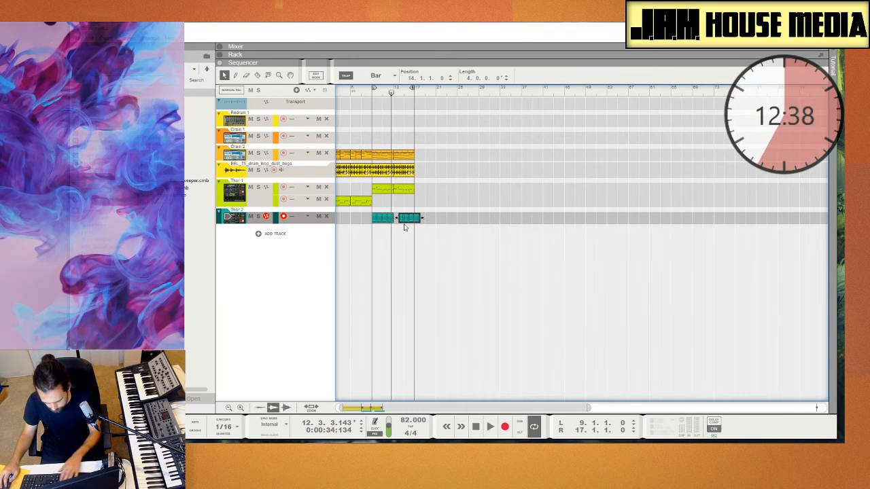
{"action": "key", "text": "ctrl+z"}
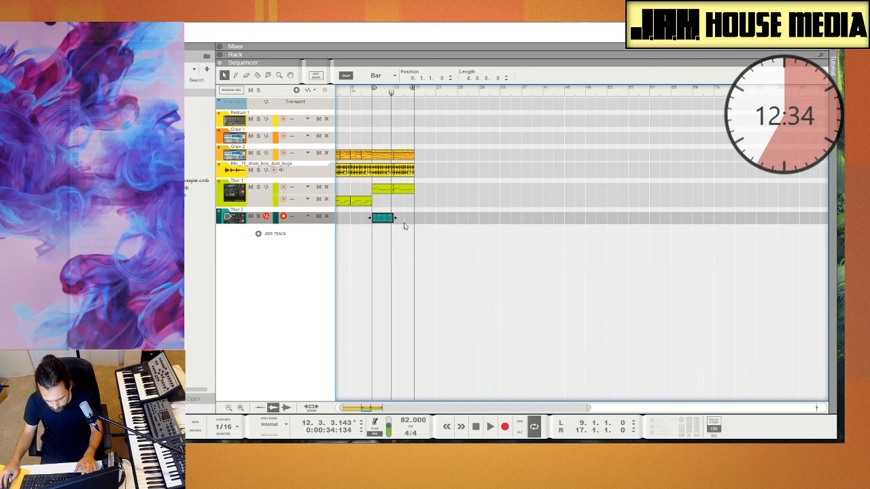
{"action": "left_click", "coordinate": [376, 93]}
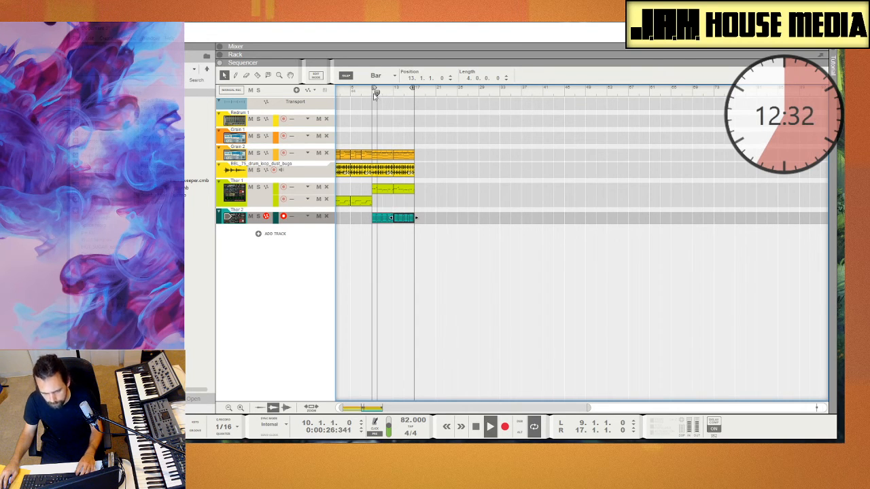
Try adding another RV7000 MkII Reverb directly after the Thor 2 synthesizer in its device chain
{"action": "double_click", "coordinate": [234, 217]}
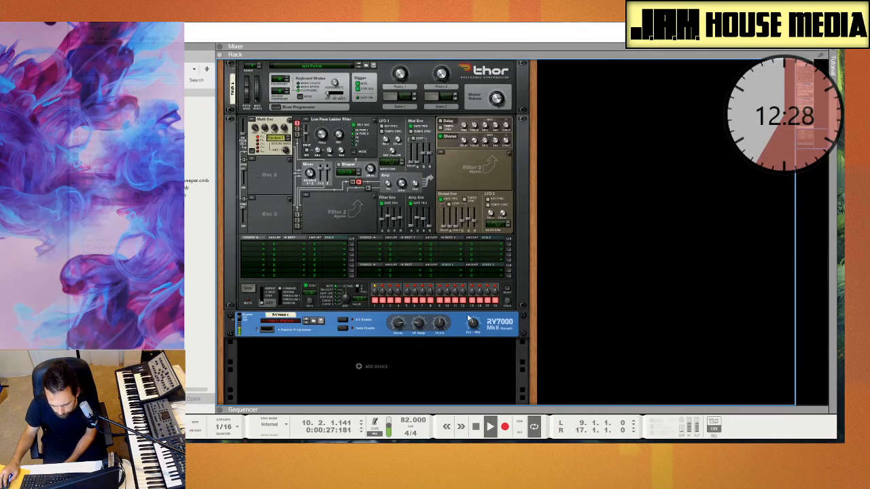
{"action": "left_click", "coordinate": [471, 319]}
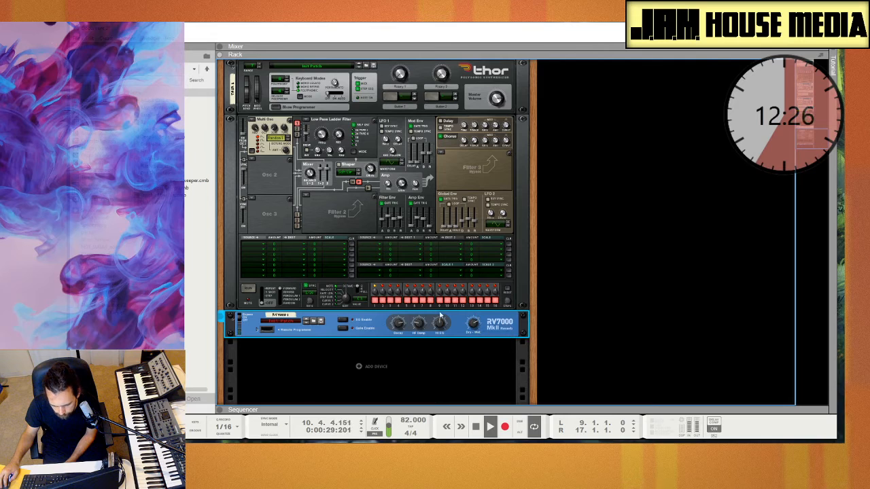
{"action": "left_click", "coordinate": [272, 224]}
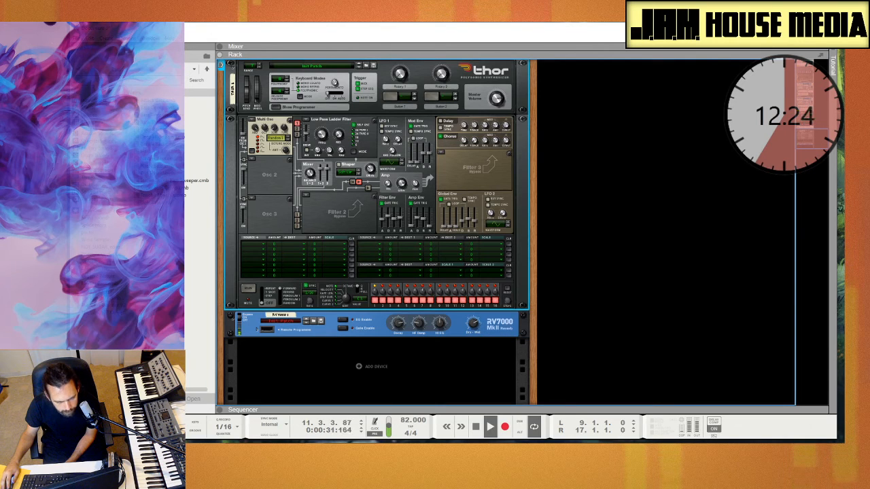
{"action": "left_click", "coordinate": [110, 38]}
{"action": "mouse_move", "coordinate": [195, 95]}
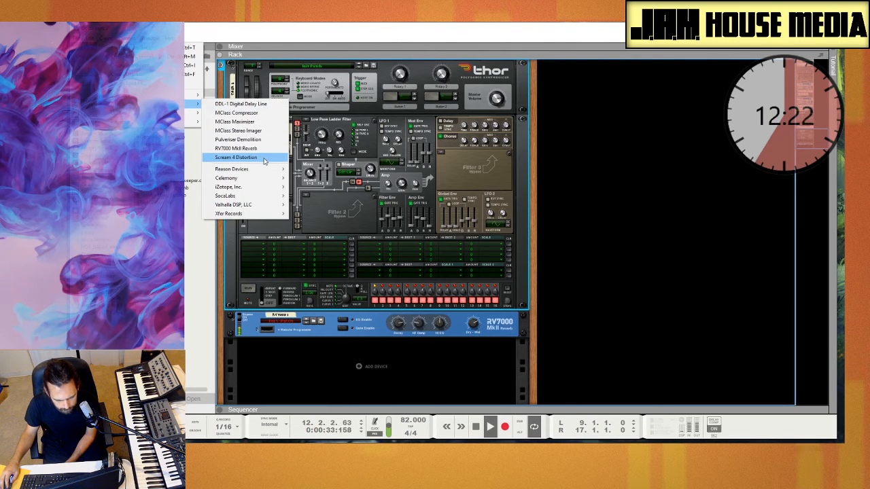
{"action": "left_click", "coordinate": [262, 149]}
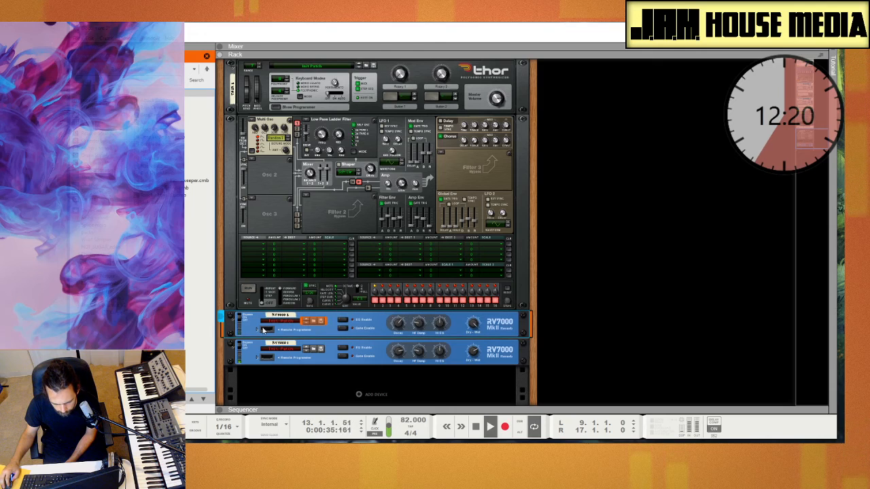
{"action": "left_click", "coordinate": [257, 329]}
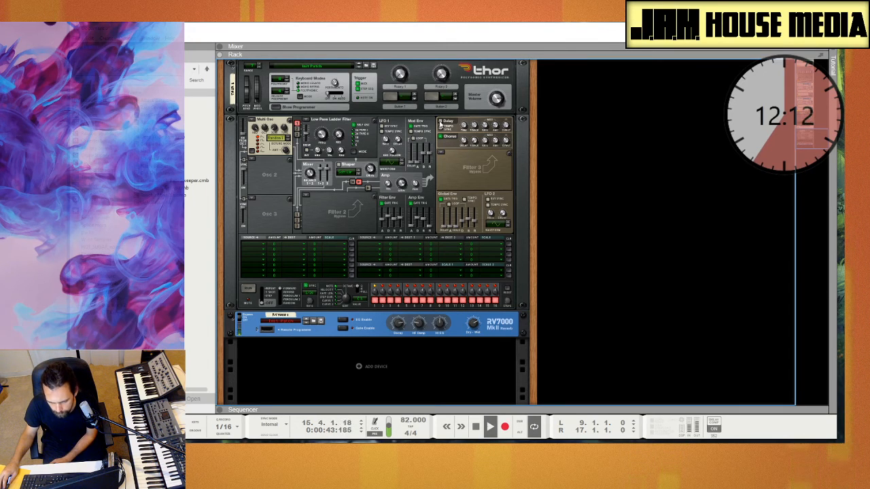
Turn on the Delay effect in the Thor 2 synthesizer, adjust its dry/wet amount, and return to the track arrangement
{"action": "left_click", "coordinate": [505, 126]}
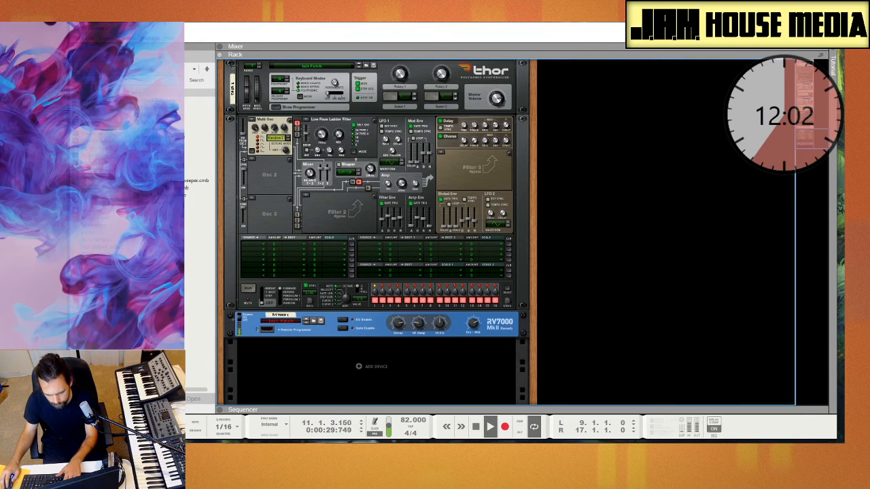
{"action": "key", "text": "F7"}
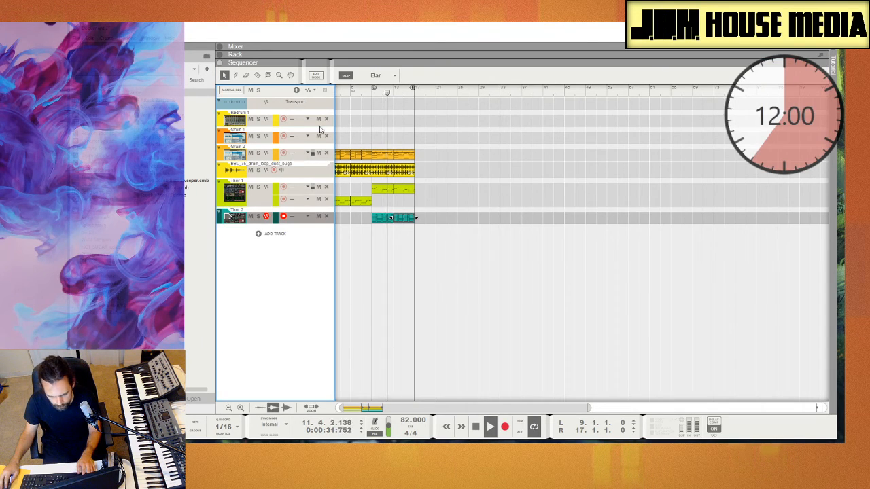
Loop bars 1 to 9 and record a new chord part on the Thor 2 track from bar 1
{"action": "left_click_drag", "start_coordinate": [374, 88], "coordinate": [306, 100]}
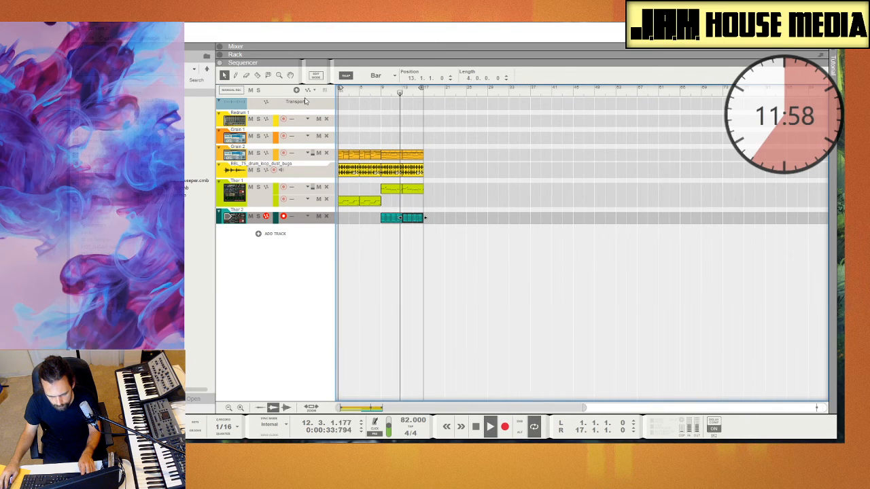
{"action": "left_click_drag", "start_coordinate": [421, 88], "coordinate": [380, 88]}
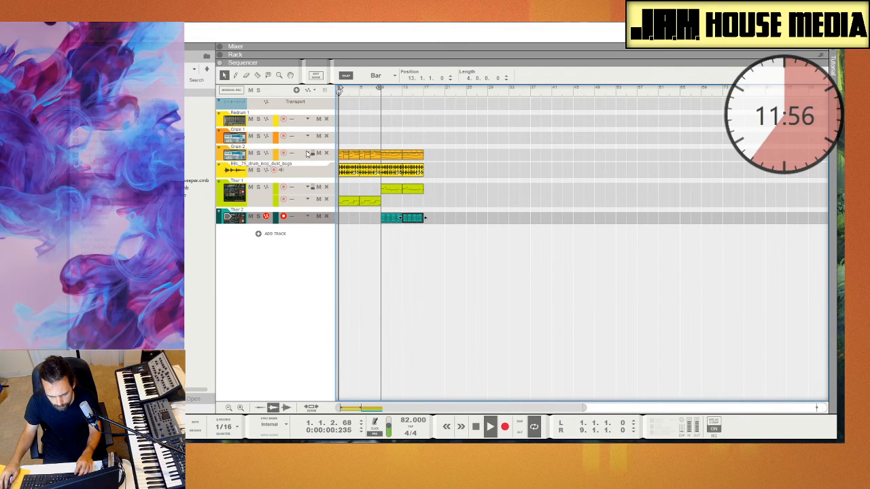
{"action": "double_click", "coordinate": [478, 427]}
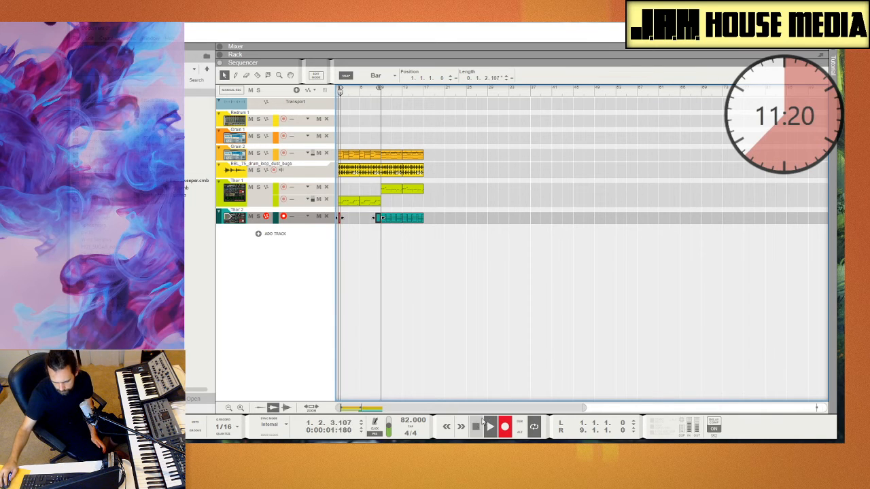
{"action": "double_click", "coordinate": [476, 427]}
{"action": "left_click", "coordinate": [506, 427]}
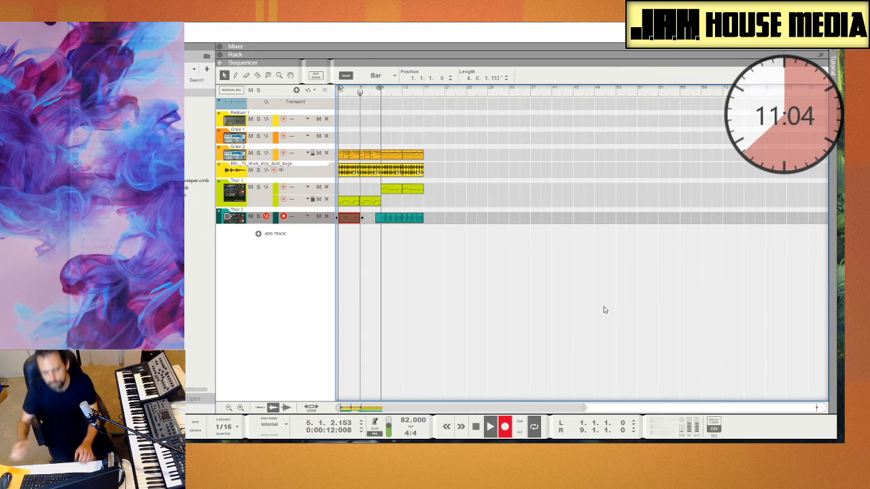
{"action": "key", "text": "space"}
Quantize the newly recorded Thor 2 clip, split it, and delete the surplus so three bars from bar 1 remain
{"action": "right_click", "coordinate": [353, 216]}
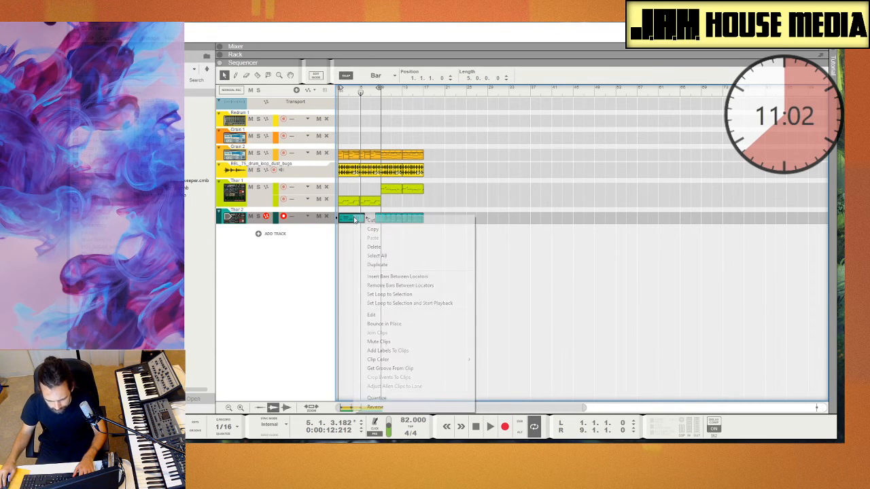
{"action": "left_click", "coordinate": [410, 399]}
{"action": "key", "text": "e"}
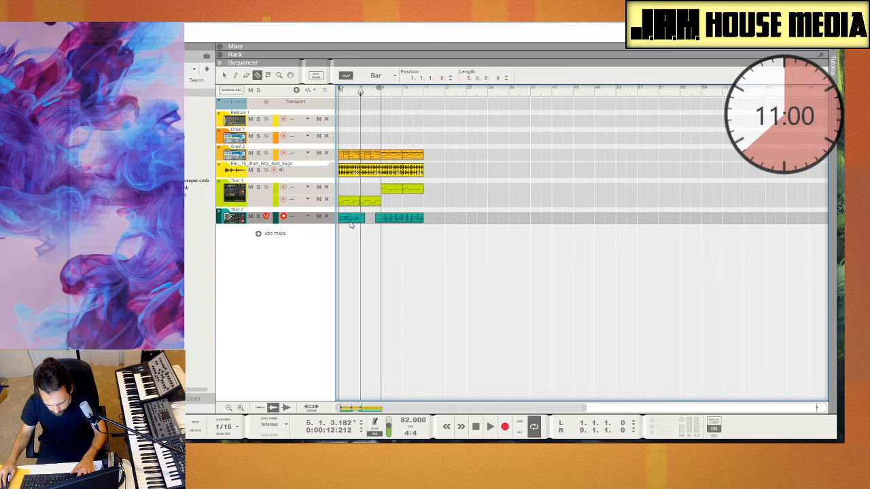
{"action": "left_click", "coordinate": [350, 222]}
{"action": "key", "text": "q"}
{"action": "left_click", "coordinate": [346, 218]}
{"action": "key", "text": "Delete"}
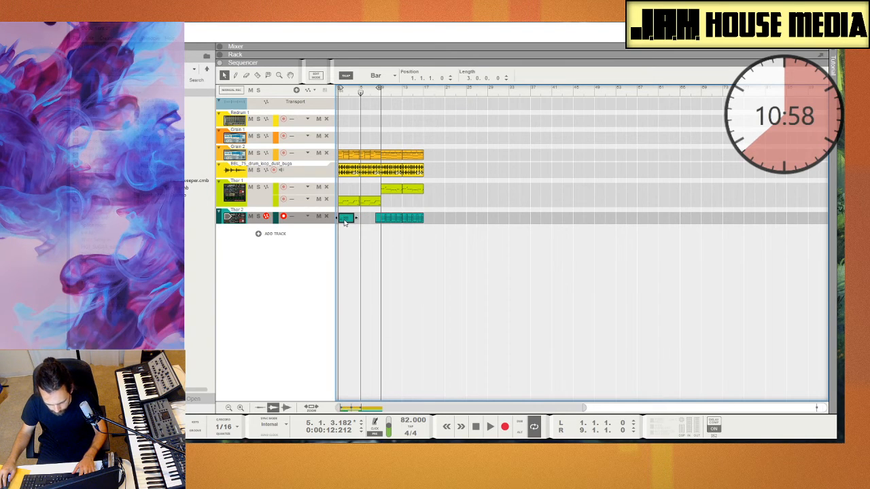
Lengthen all the notes of both chords in the new Thor 2 clip so each chord fills its bar, and leave note editing
{"action": "double_click", "coordinate": [344, 220]}
{"action": "left_click", "coordinate": [368, 92]}
{"action": "key", "text": "space"}
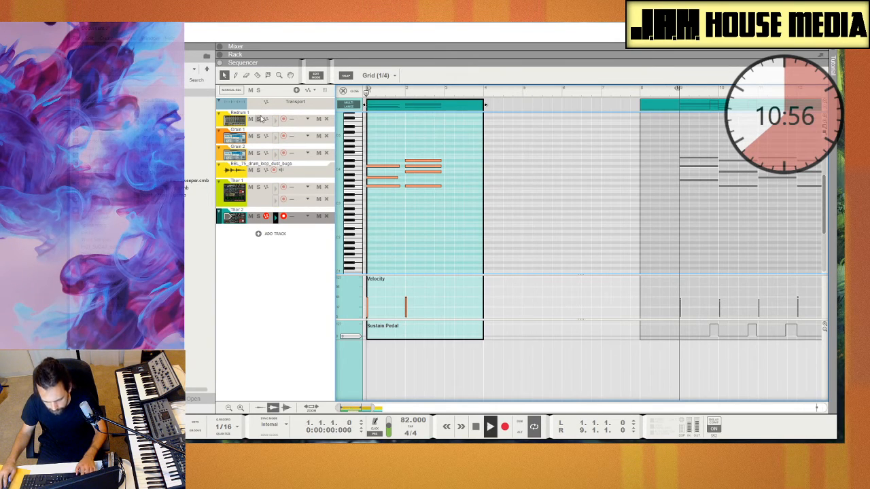
{"action": "left_click_drag", "start_coordinate": [462, 141], "coordinate": [365, 247]}
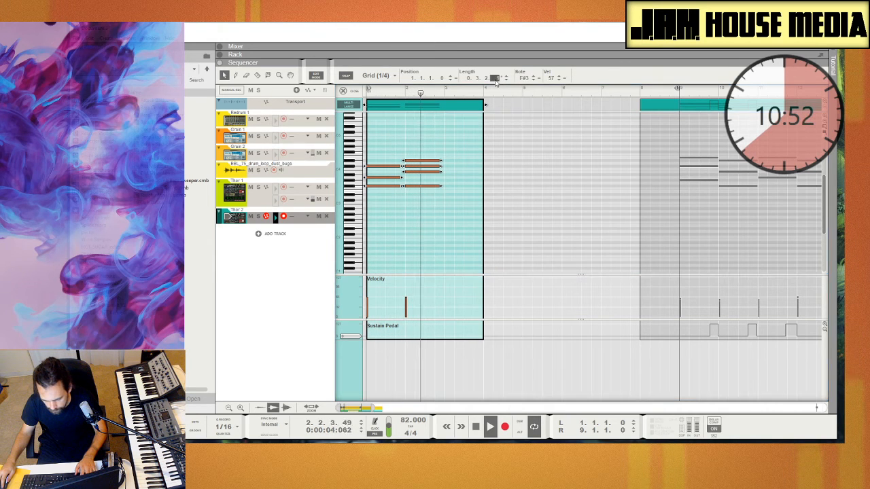
{"action": "key", "text": "space"}
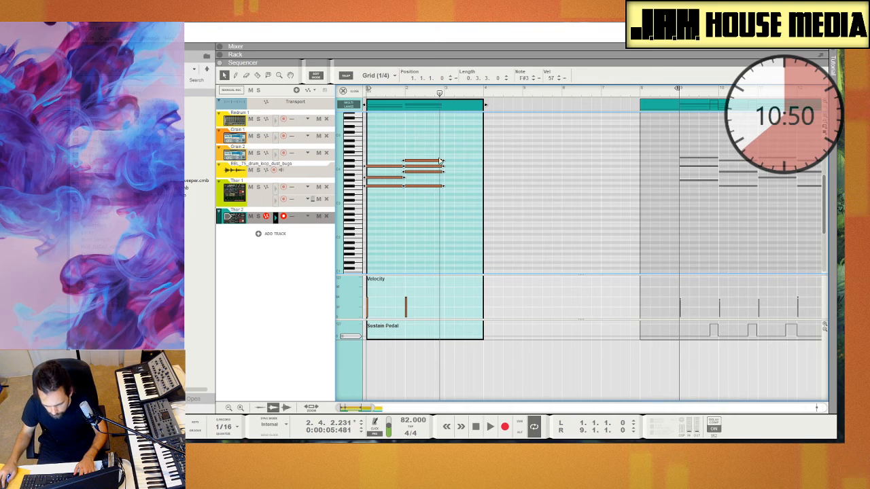
{"action": "left_click_drag", "start_coordinate": [443, 165], "coordinate": [447, 165]}
{"action": "key", "text": "ctrl+e"}
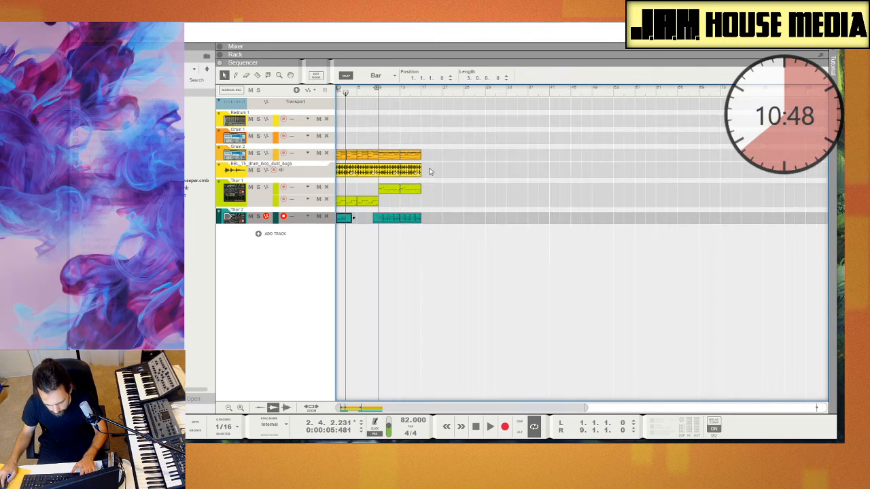
Shorten the Thor 2 chord clip to two bars and duplicate it three times to fill bars 1 to 8
{"action": "left_click_drag", "start_coordinate": [353, 217], "coordinate": [346, 222]}
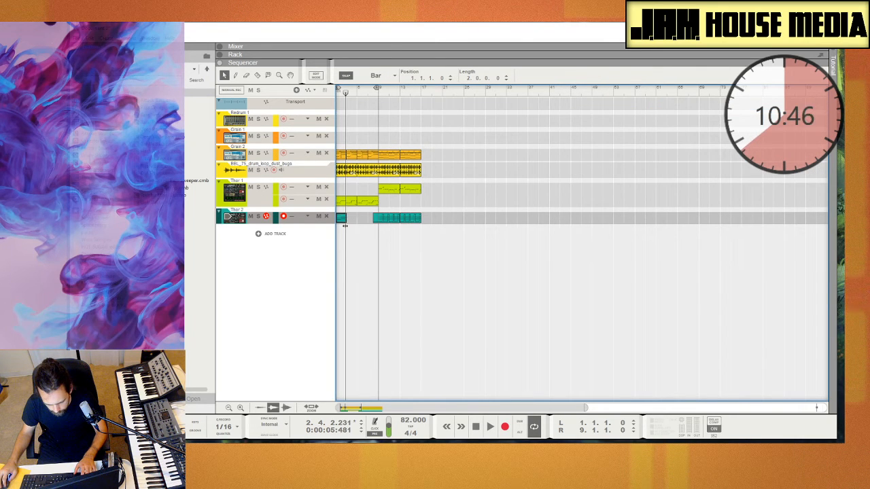
{"action": "key", "text": "ctrl+d"}
{"action": "key", "text": "ctrl+d"}
{"action": "key", "text": "ctrl+d"}
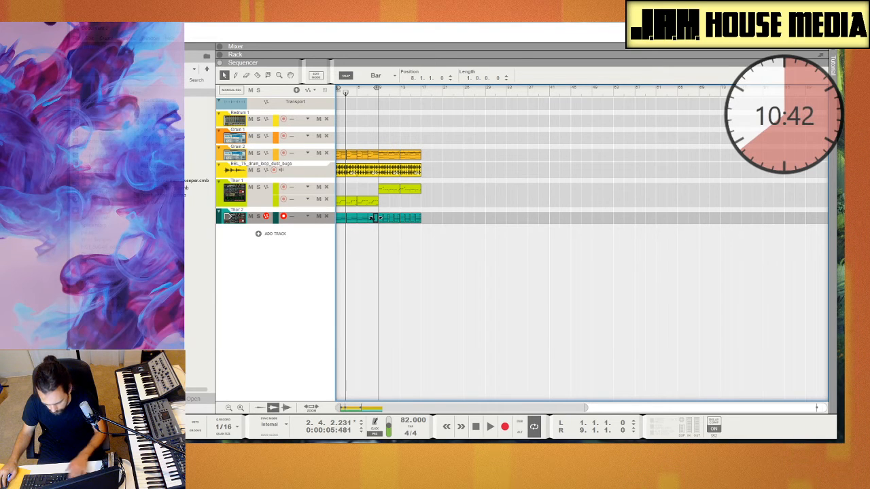
Play the arrangement from bar 1 and extend the loop's end to bar 17
{"action": "left_click", "coordinate": [363, 104]}
{"action": "left_click_drag", "start_coordinate": [357, 91], "coordinate": [243, 129]}
{"action": "key", "text": "space"}
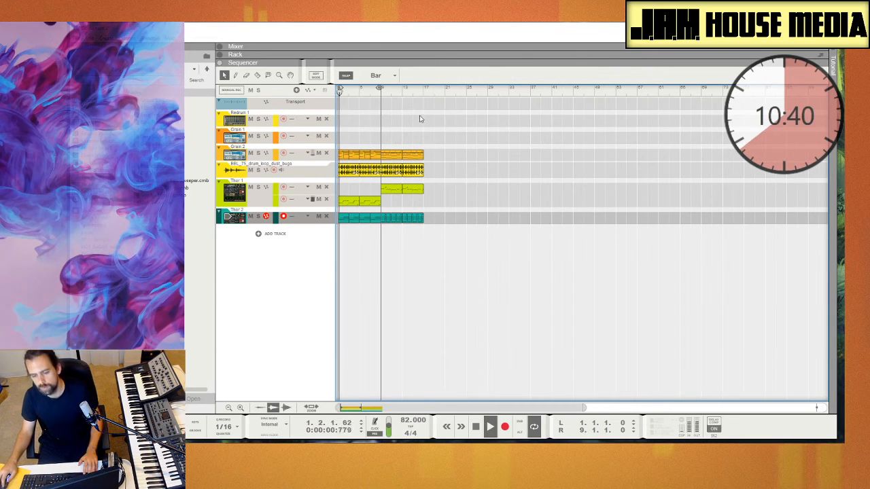
{"action": "left_click", "coordinate": [425, 94], "text": "alt"}
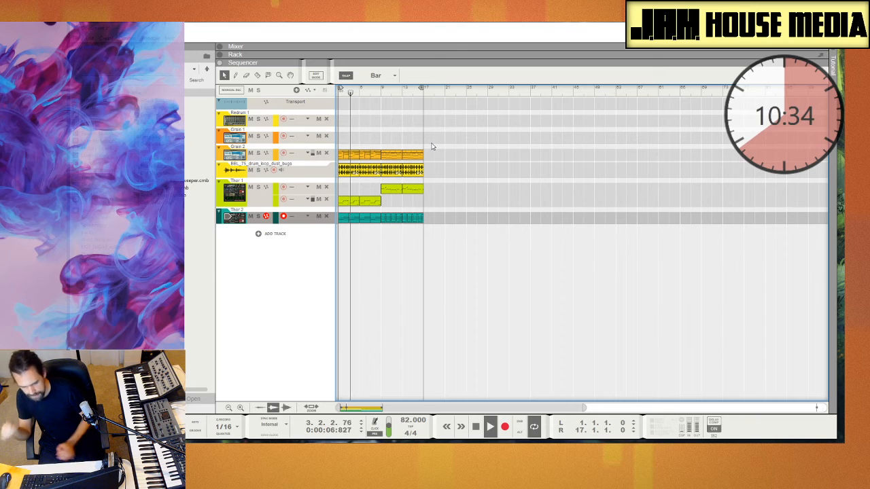
Try out a new Grain instrument track below Thor 2 and delete it again
{"action": "left_click", "coordinate": [99, 100]}
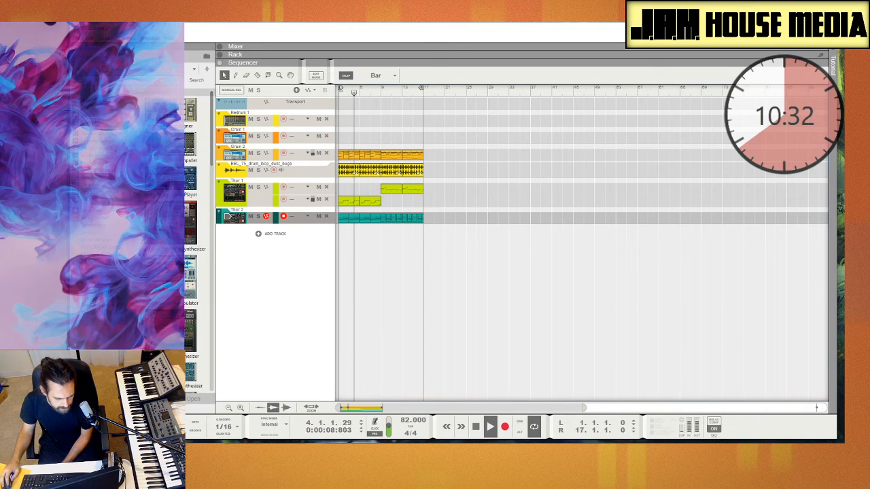
{"action": "scroll", "coordinate": [194, 238], "scroll_direction": "down", "scroll_amount": 3}
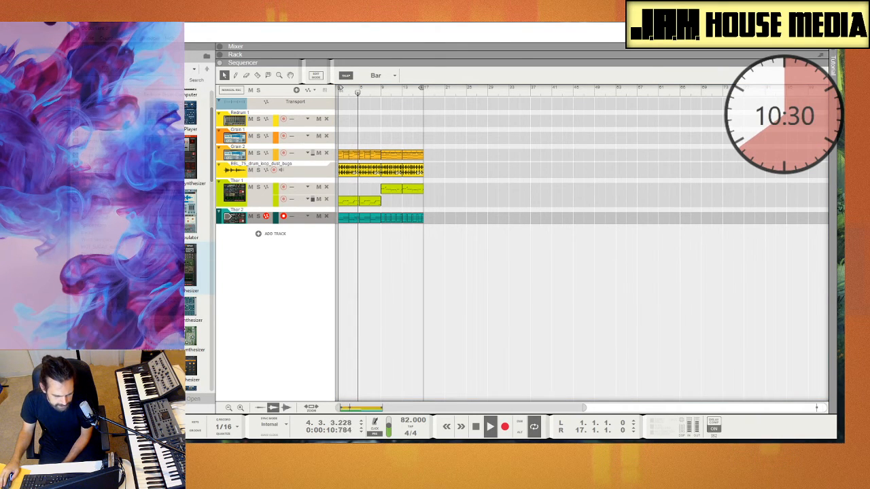
{"action": "mouse_move", "coordinate": [190, 211]}
{"action": "left_mouse_down"}
{"action": "mouse_move", "coordinate": [266, 272]}
{"action": "mouse_move", "coordinate": [274, 291]}
{"action": "left_mouse_up"}
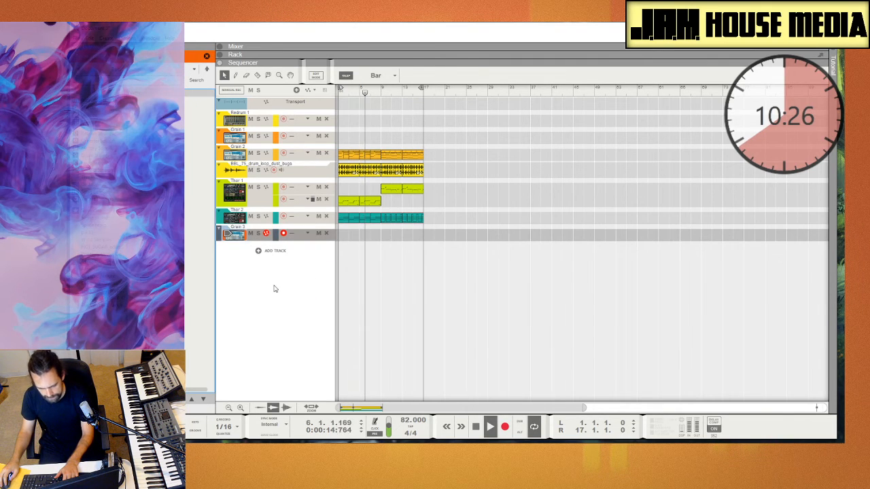
{"action": "key", "text": "F6"}
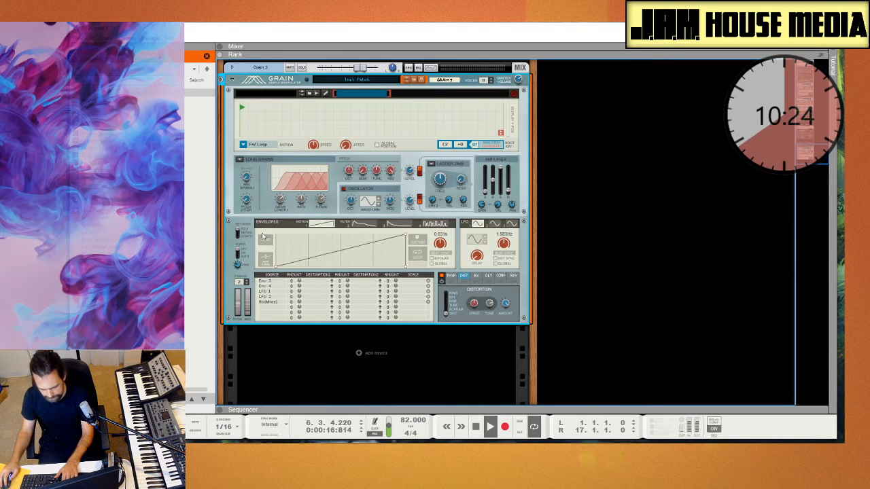
{"action": "key", "text": "Delete"}
{"action": "key", "text": "Return"}
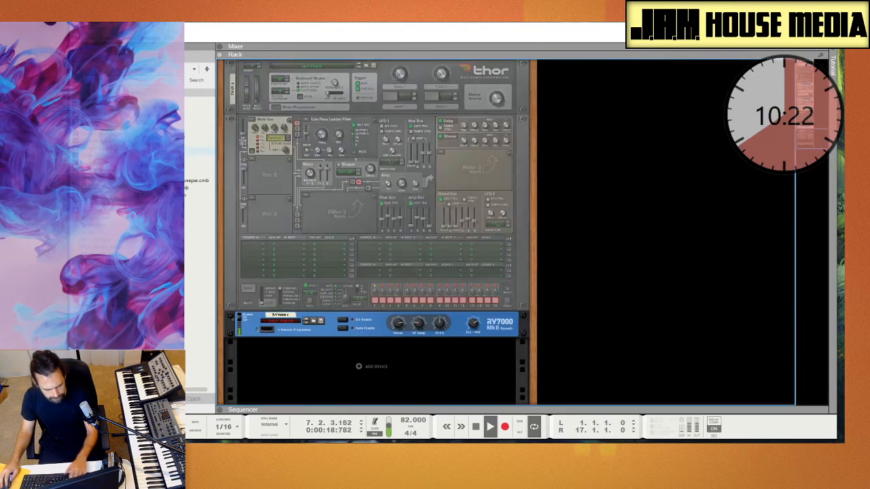
Stop playback, add a Klang tuned percussion instrument below the Thor 2 reverb, and return to the track arrangement
{"action": "key", "text": "ctrl+i"}
{"action": "scroll", "coordinate": [204, 175], "scroll_direction": "down", "scroll_amount": 5}
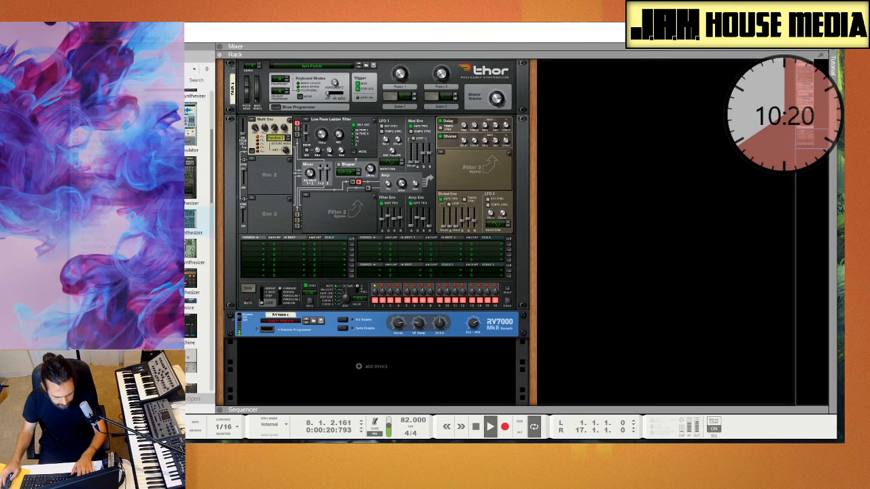
{"action": "key", "text": "space"}
{"action": "scroll", "coordinate": [199, 241], "scroll_direction": "down", "scroll_amount": 4}
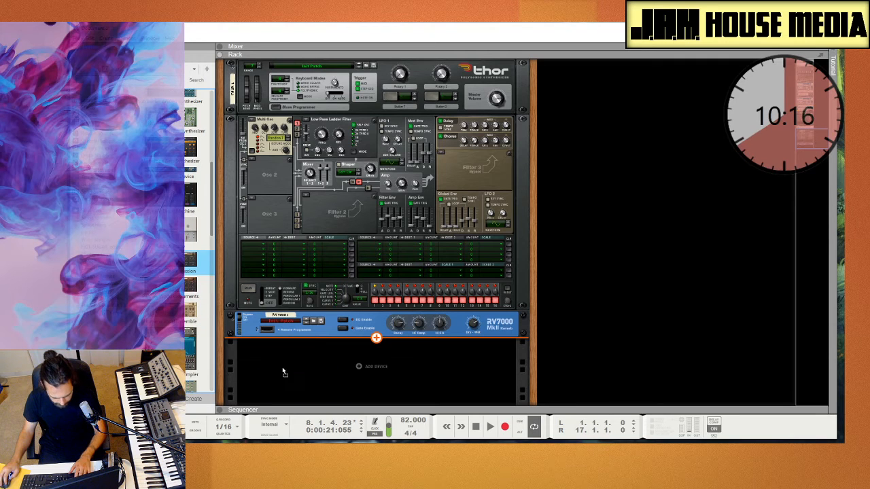
{"action": "key", "text": "F7"}
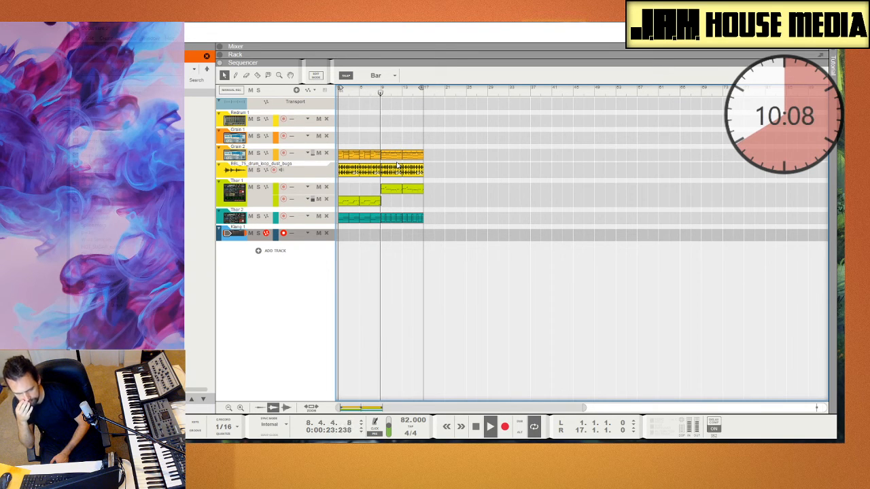
Delete the extra short notes at the end of the Thor 1 clip in bars 5 to 8, replay the passage, and leave note editing
{"action": "double_click", "coordinate": [376, 205]}
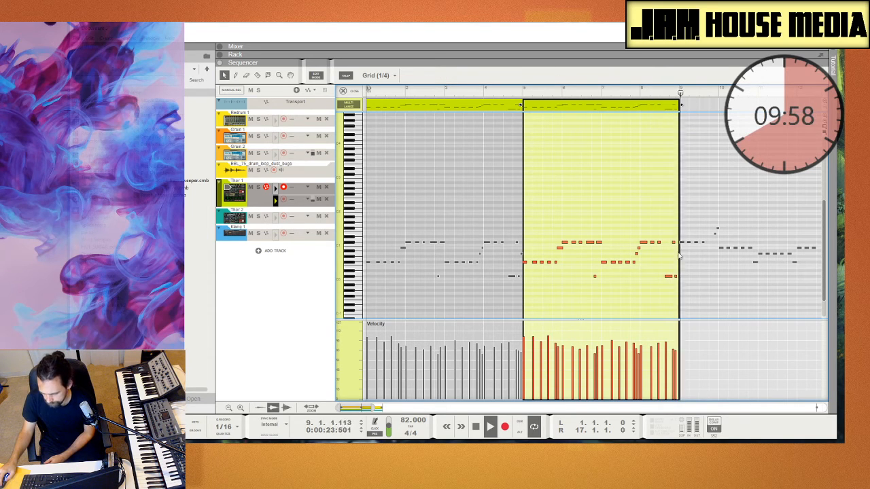
{"action": "left_click", "coordinate": [675, 276]}
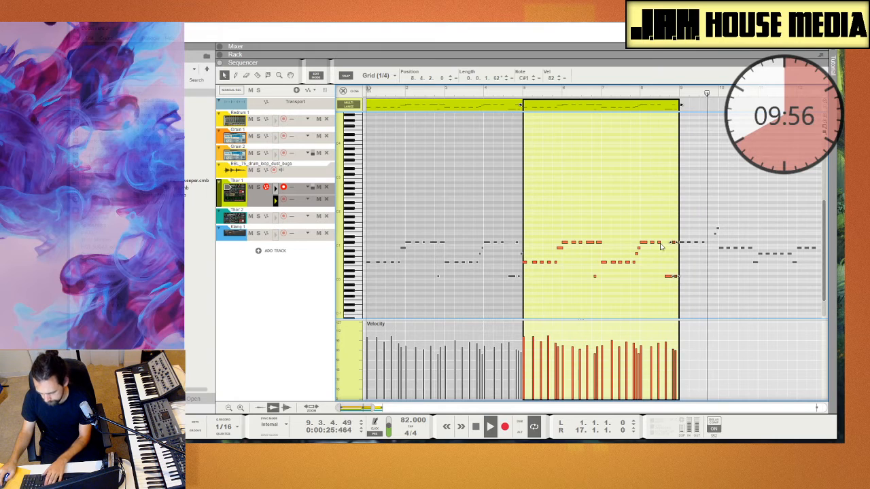
{"action": "key", "text": "Delete"}
{"action": "left_click", "coordinate": [628, 91]}
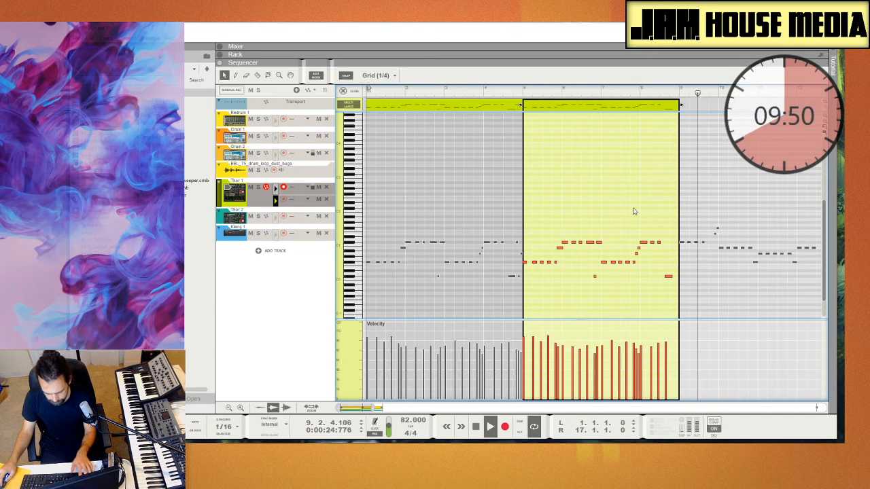
{"action": "key", "text": "shift+Tab"}
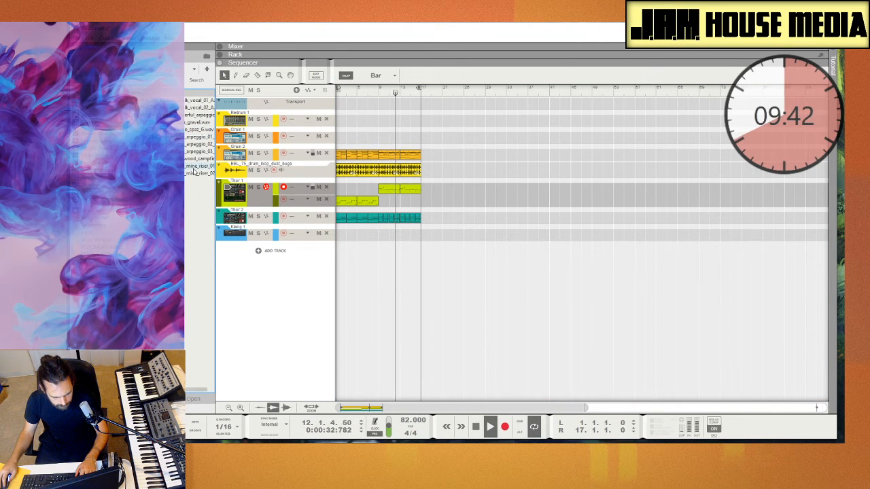
Add the salt mine riser 01 sample on a new audio track, ending at bar 9, and try a copy after it
{"action": "left_click_drag", "start_coordinate": [194, 172], "coordinate": [340, 288]}
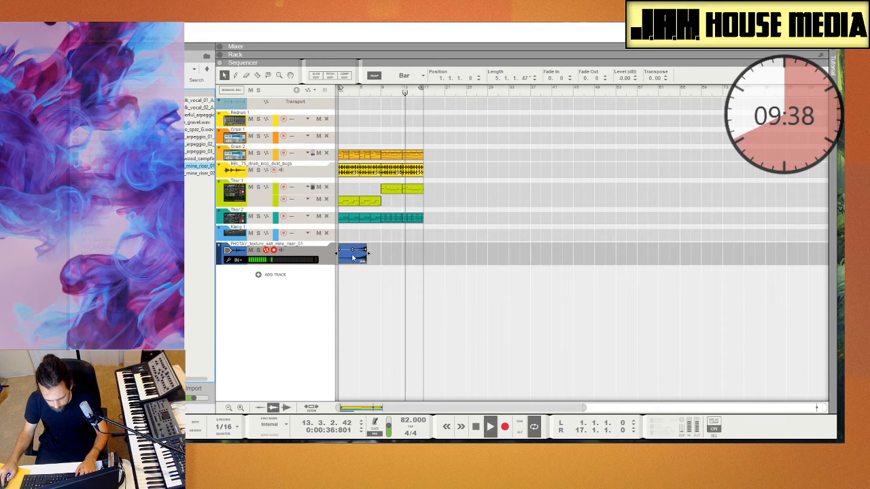
{"action": "left_click_drag", "start_coordinate": [352, 256], "coordinate": [383, 265]}
{"action": "left_click", "coordinate": [376, 92]}
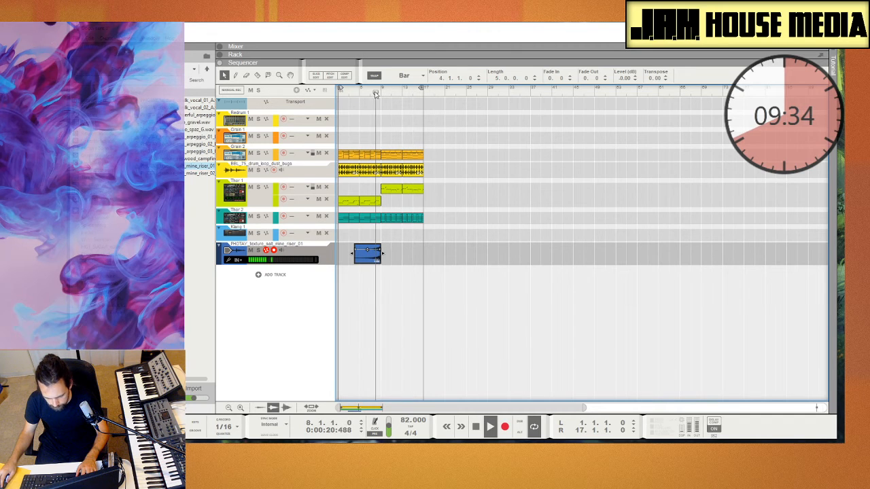
{"action": "left_click", "coordinate": [408, 259]}
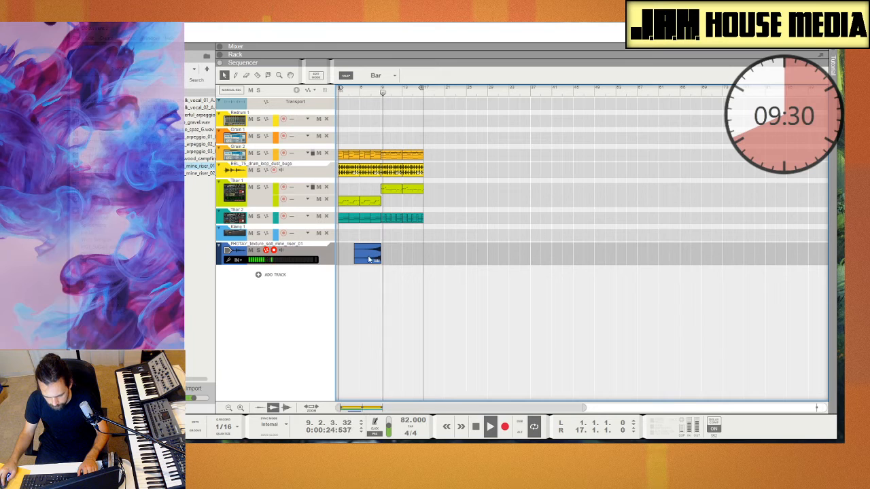
{"action": "left_click_drag", "start_coordinate": [369, 258], "coordinate": [402, 268]}
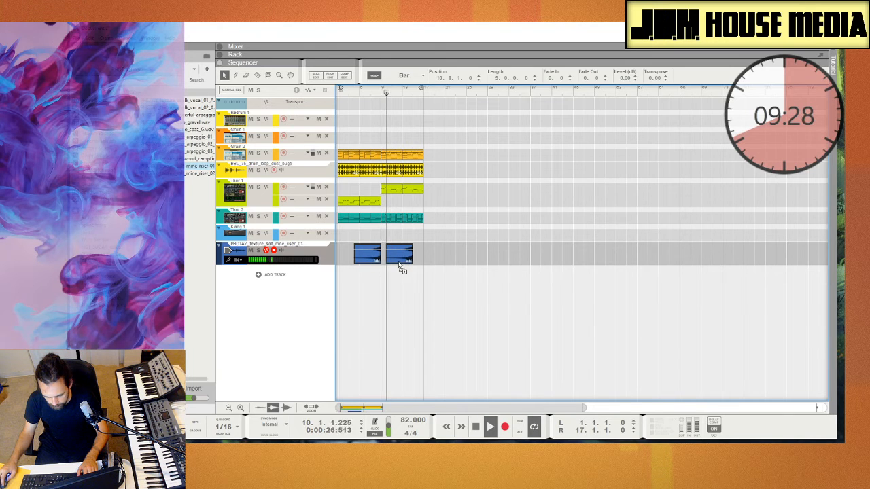
{"action": "key", "text": "Delete"}
Add an RV7000 MkII Reverb to the salt mine riser audio track
{"action": "key", "text": "F6"}
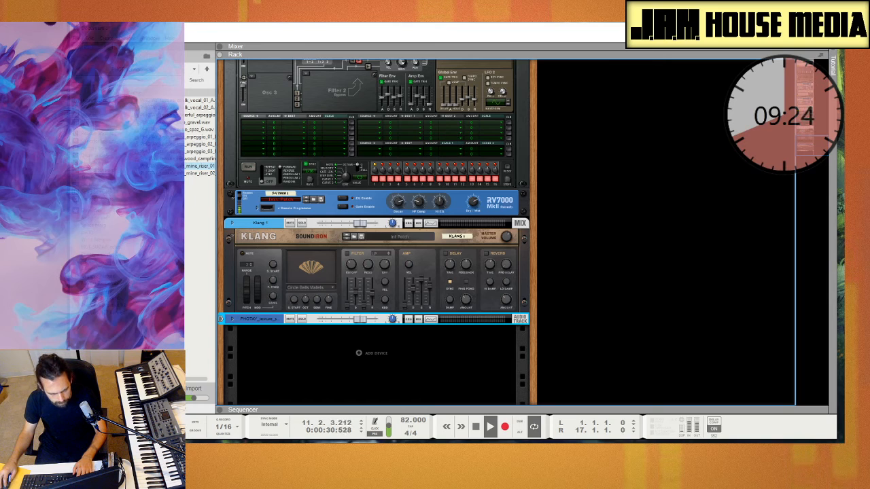
{"action": "left_click", "coordinate": [106, 39]}
{"action": "mouse_move", "coordinate": [192, 103]}
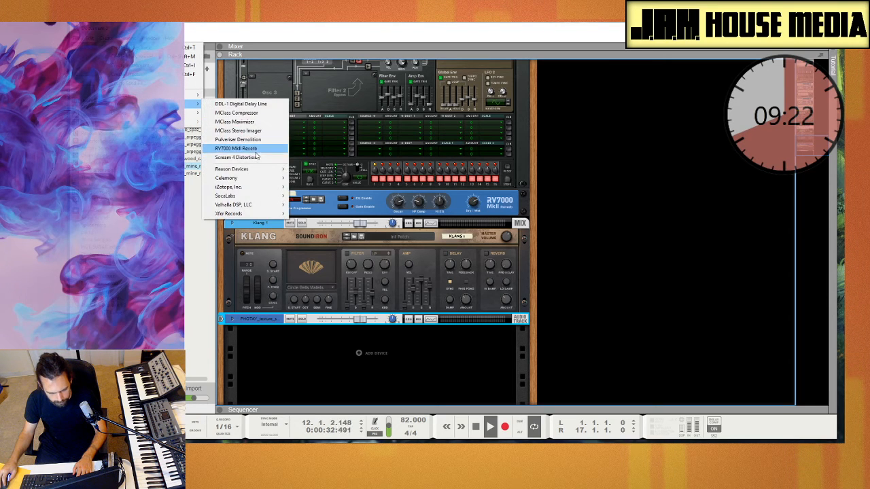
{"action": "left_click", "coordinate": [245, 150]}
{"action": "key", "text": "F7"}
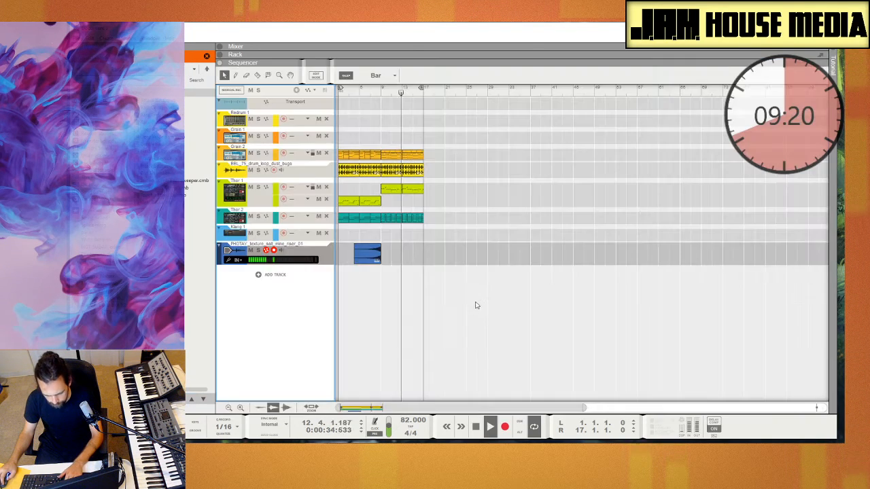
Set the Dry/Wet of the riser track's reverb to about 117 and listen to the transition into bar 9
{"action": "key", "text": "F6"}
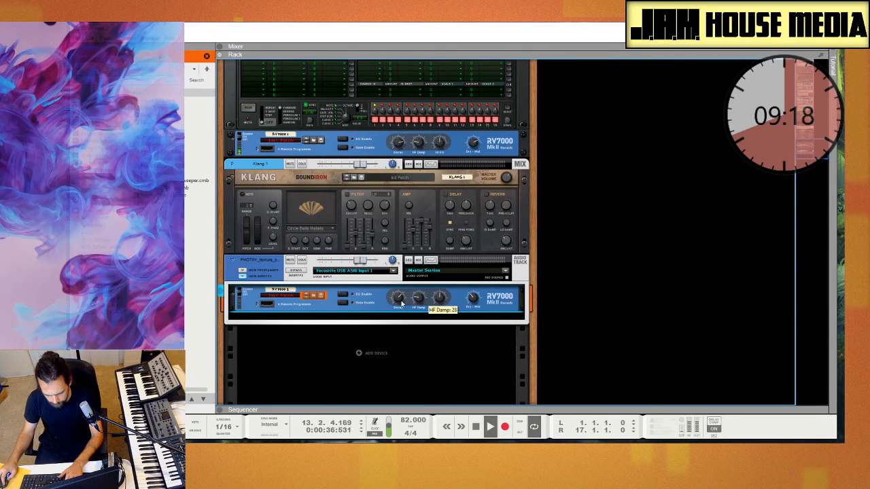
{"action": "key", "text": "F7"}
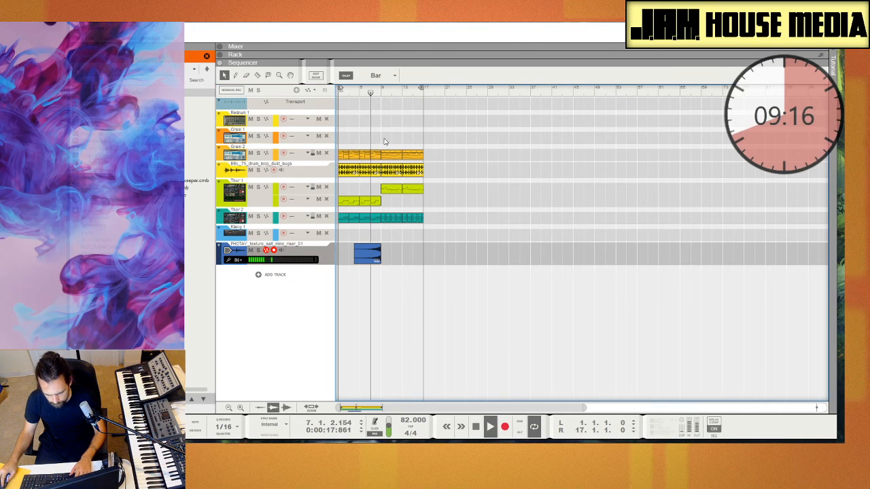
{"action": "key", "text": "F6"}
{"action": "left_click_drag", "start_coordinate": [474, 298], "coordinate": [472, 289]}
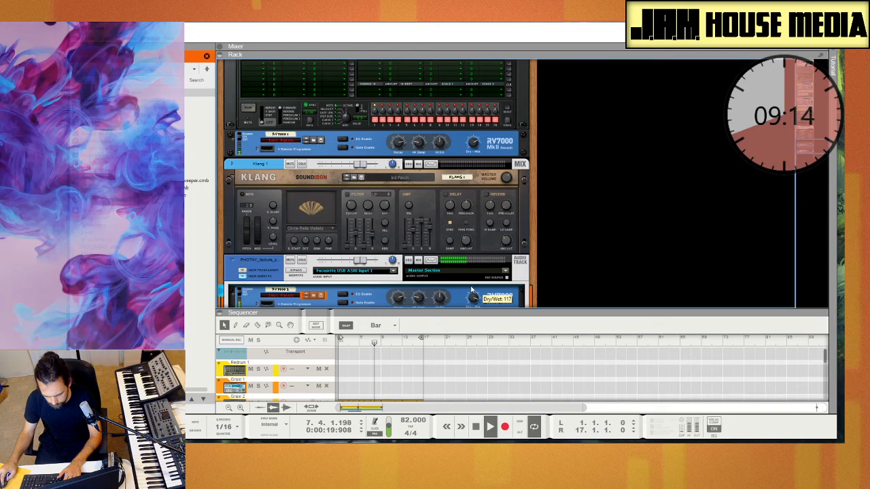
{"action": "key", "text": "F7"}
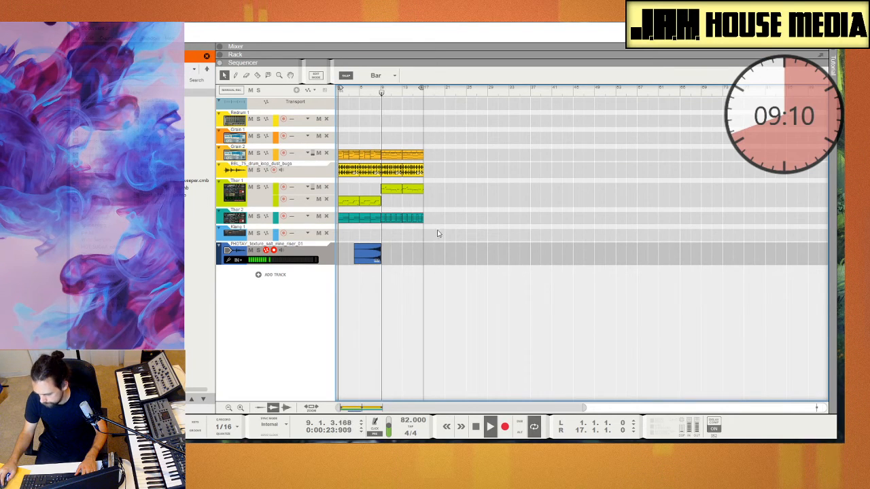
{"action": "key", "text": "F6"}
{"action": "key", "text": "F7"}
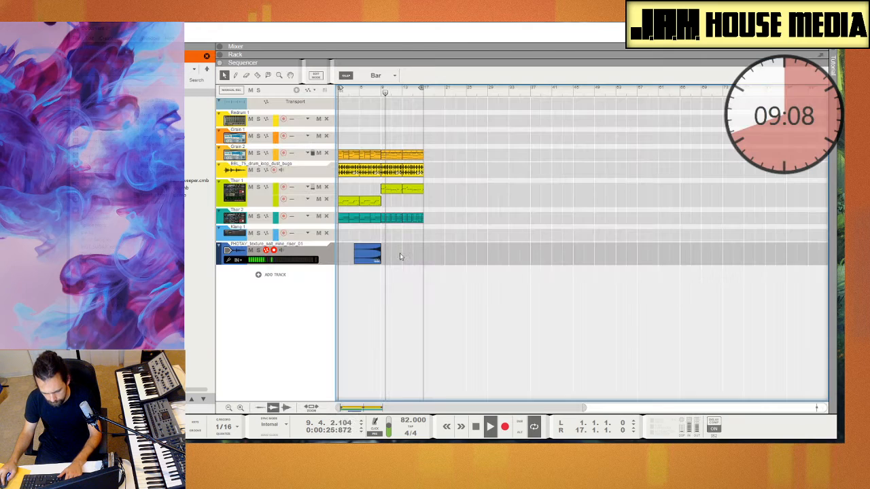
Stop playback, copy the riser clip, reverse the copy, and place it to start at bar 9
{"action": "key", "text": "space"}
{"action": "left_click_drag", "start_coordinate": [378, 408], "coordinate": [187, 366]}
{"action": "left_click", "coordinate": [479, 260]}
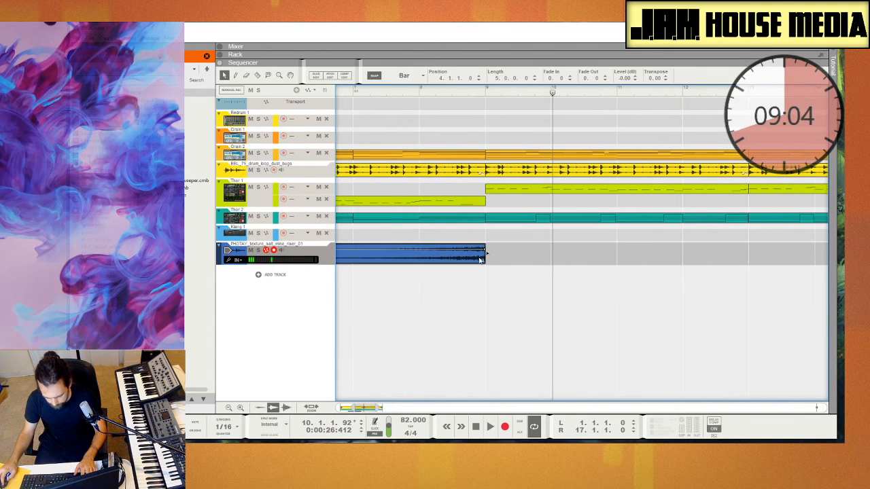
{"action": "left_click_drag", "start_coordinate": [443, 260], "coordinate": [609, 266]}
{"action": "right_click", "coordinate": [609, 266]}
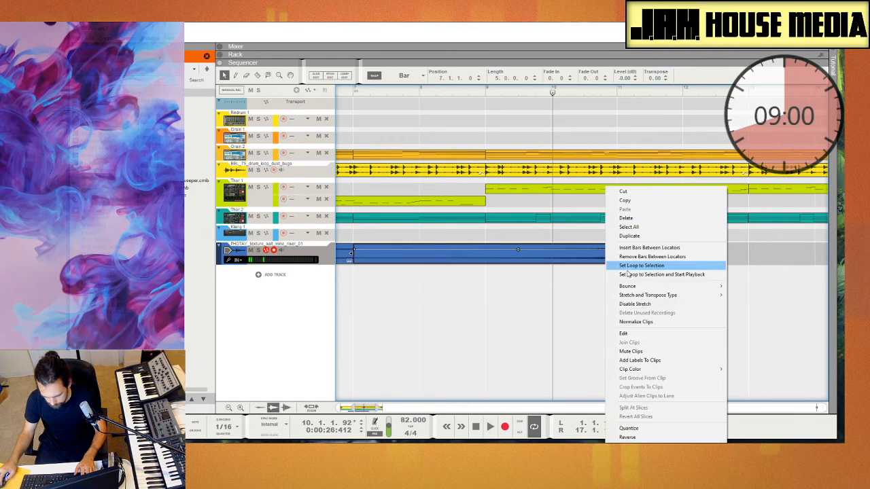
{"action": "left_click", "coordinate": [656, 437]}
{"action": "left_click_drag", "start_coordinate": [447, 259], "coordinate": [573, 261]}
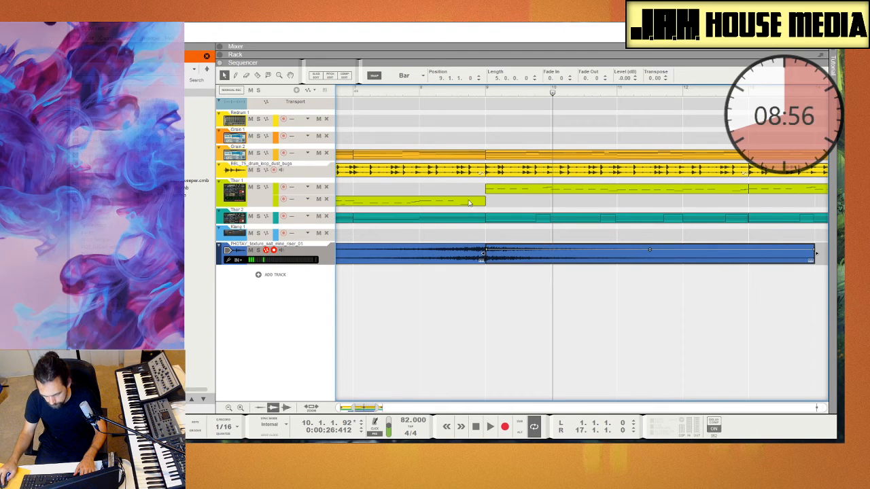
Set snapping to Grid (1/8), trim the reversed riser copy to 4 bars 2 beats from bar 9, and play it
{"action": "left_click", "coordinate": [405, 76]}
{"action": "left_click", "coordinate": [408, 184]}
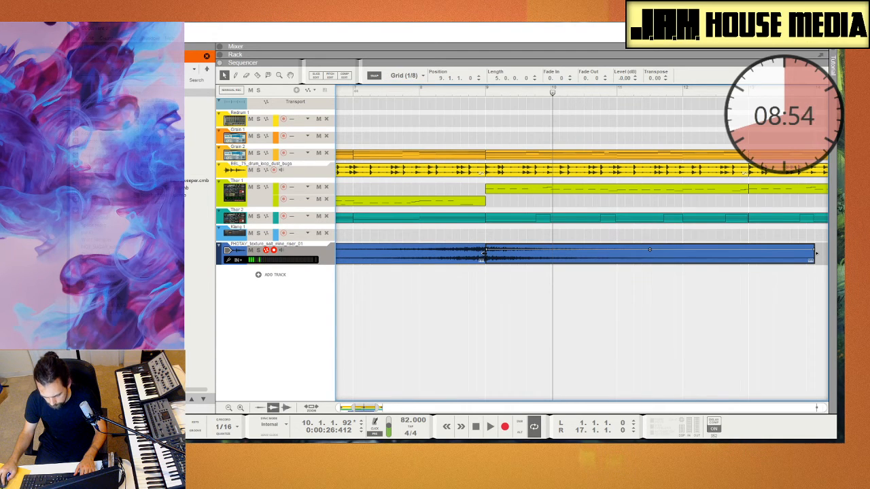
{"action": "left_click_drag", "start_coordinate": [523, 261], "coordinate": [503, 266]}
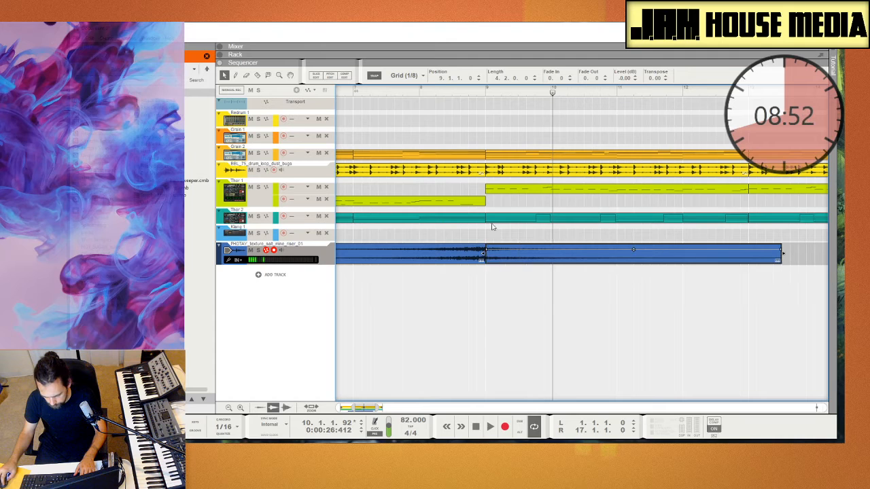
{"action": "key", "text": "space"}
{"action": "left_click", "coordinate": [530, 311]}
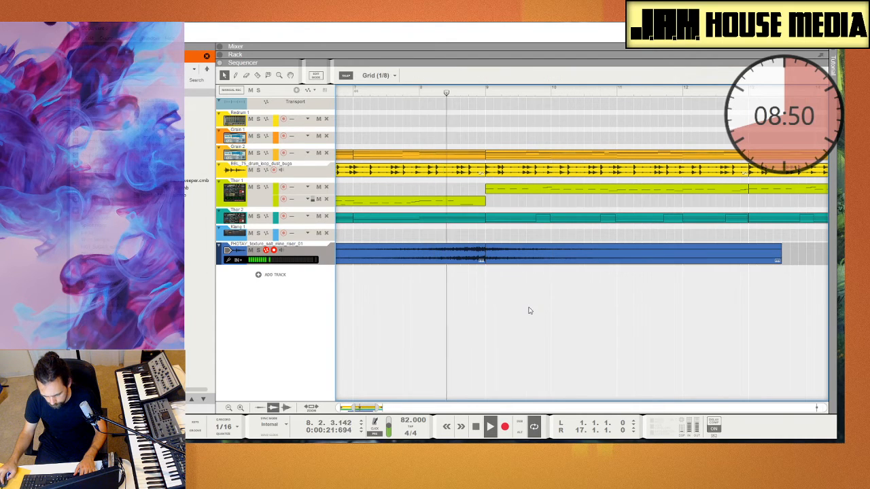
Shorten the reversed riser copy to 4 bars, replay the transition, and delete the copy
{"action": "left_click", "coordinate": [484, 257]}
{"action": "mouse_move", "coordinate": [483, 253]}
{"action": "left_mouse_down"}
{"action": "mouse_move", "coordinate": [518, 255]}
{"action": "mouse_move", "coordinate": [488, 257]}
{"action": "left_mouse_up"}
{"action": "left_click", "coordinate": [448, 97]}
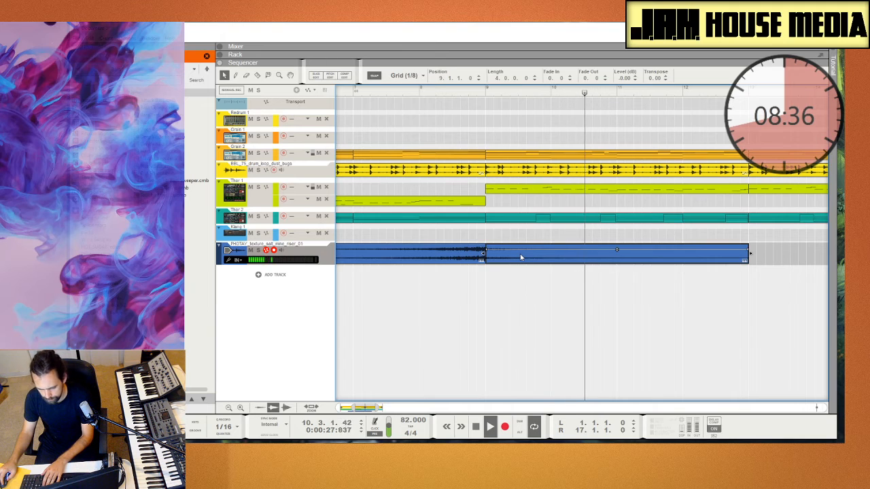
{"action": "key", "text": "Delete"}
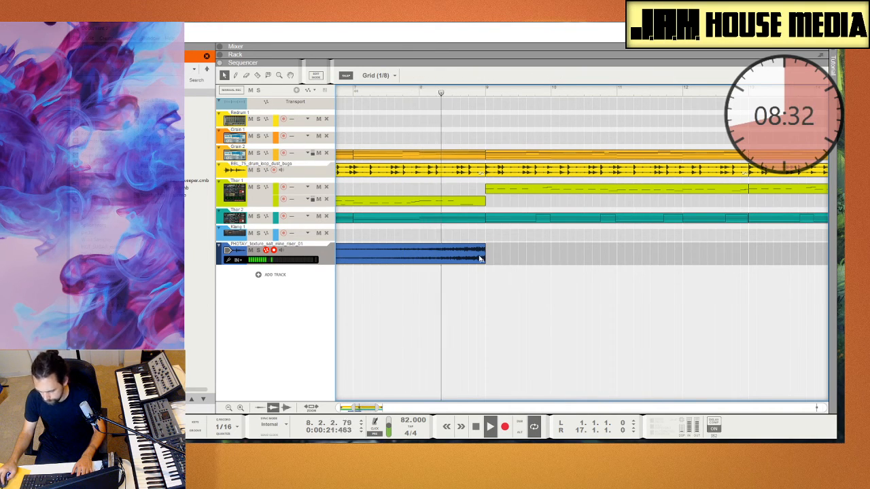
Undo the riser clip edits, redo them, and play the transition from bar 7
{"action": "left_click", "coordinate": [480, 257]}
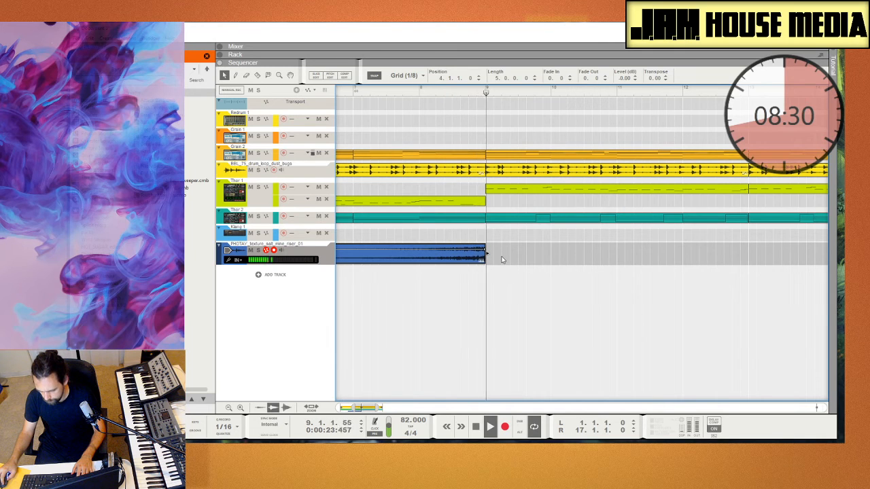
{"action": "key", "text": "F6"}
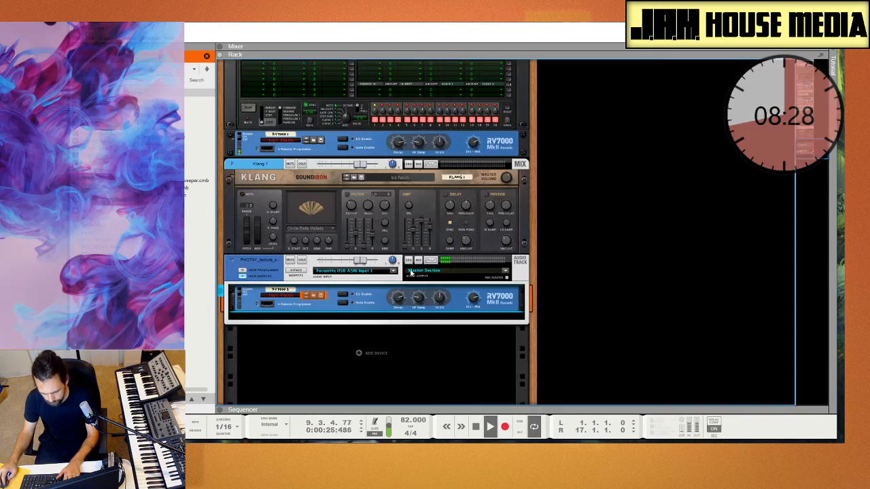
{"action": "key", "text": "F7"}
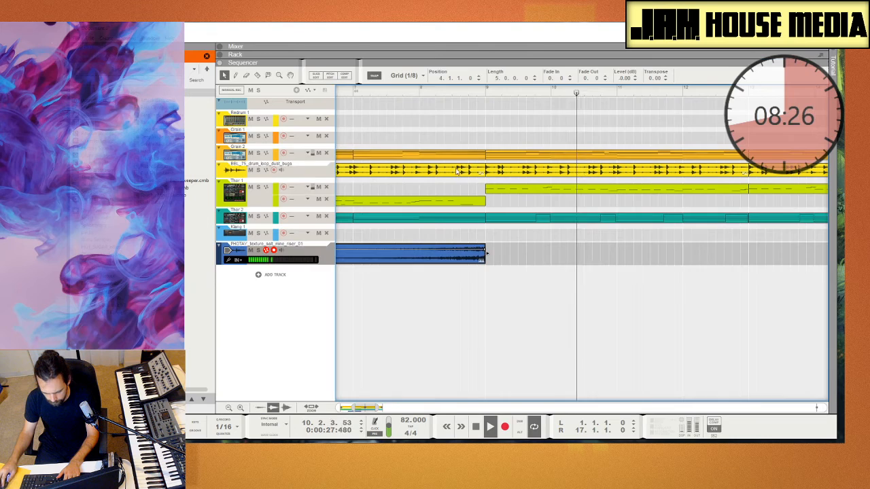
{"action": "key", "text": "ctrl+z"}
{"action": "left_click", "coordinate": [422, 93]}
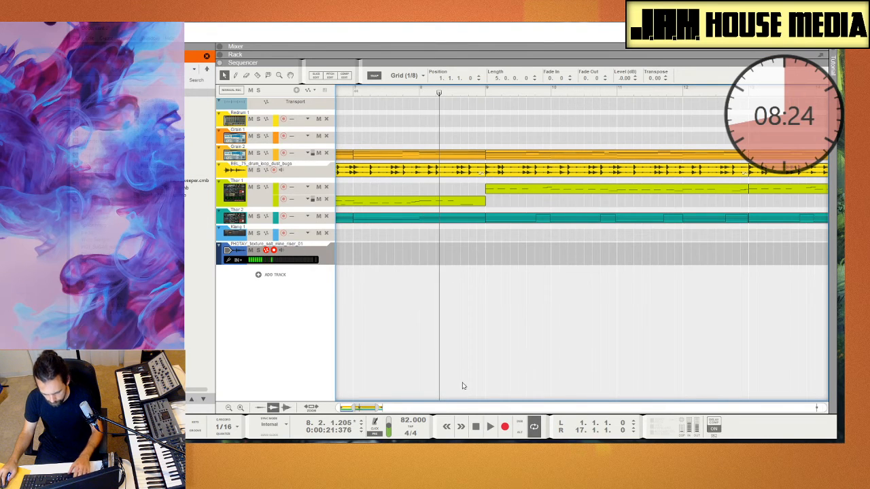
{"action": "key", "text": "ctrl+y"}
{"action": "left_click", "coordinate": [395, 93]}
{"action": "key", "text": "space"}
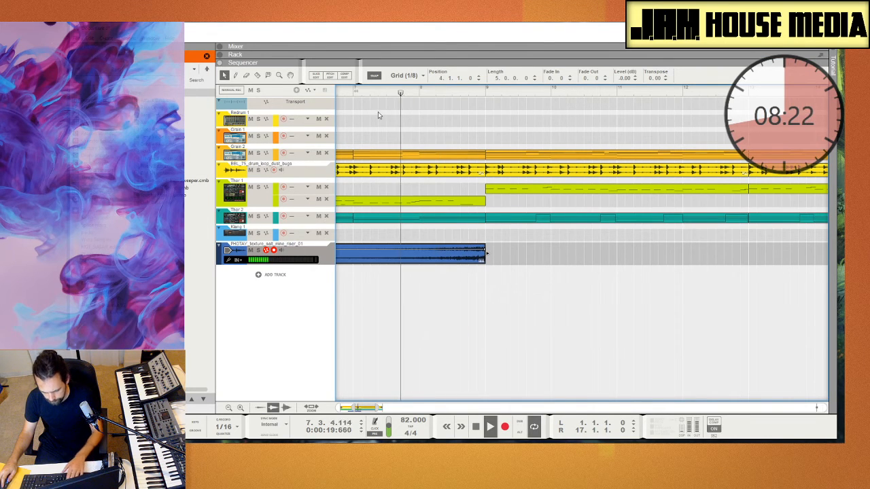
Set the Decay of the riser track's reverb to 112 and replay from just before bar 8
{"action": "key", "text": "F6"}
{"action": "key", "text": "F7"}
{"action": "key", "text": "F6"}
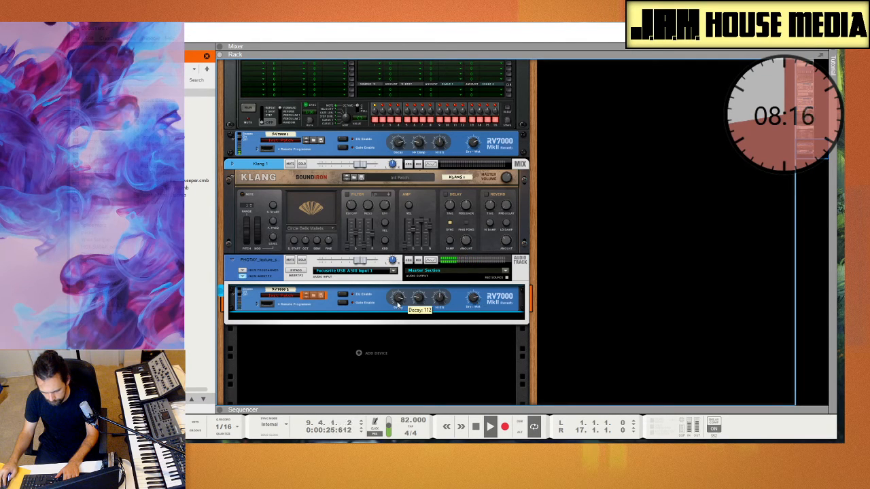
{"action": "key", "text": "F7"}
{"action": "left_click", "coordinate": [413, 98]}
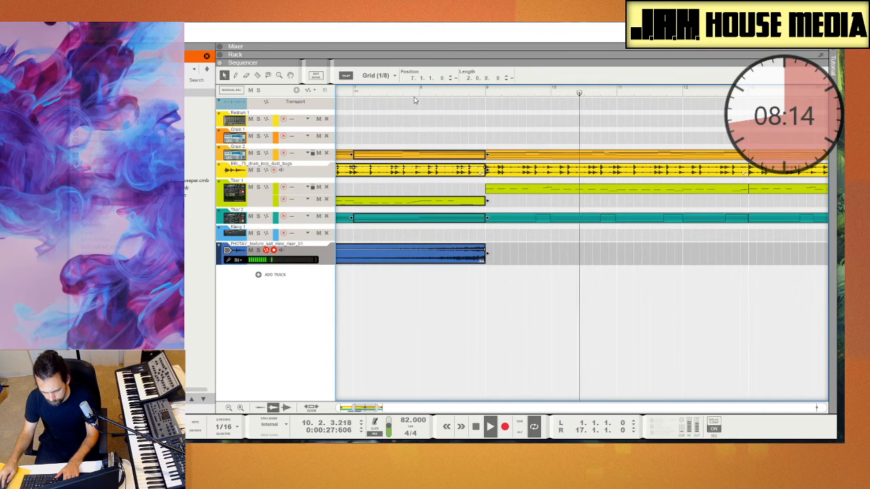
{"action": "left_click", "coordinate": [411, 94]}
{"action": "left_click", "coordinate": [547, 317]}
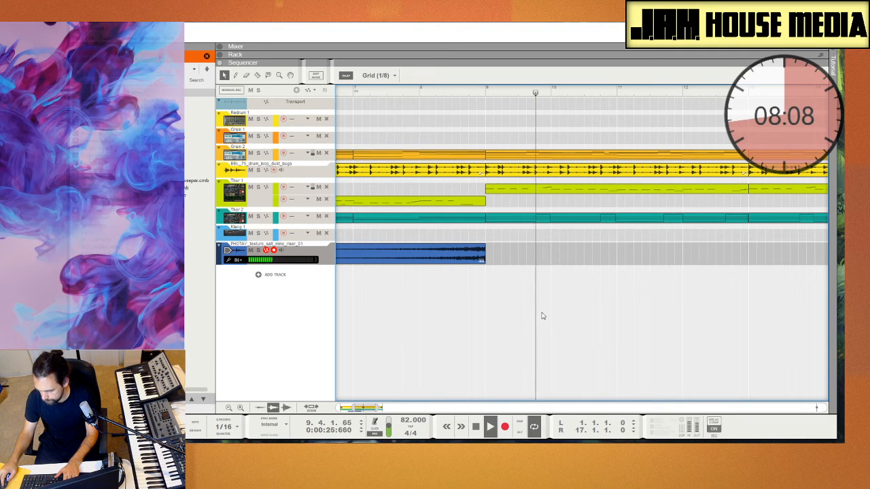
Examine the riser track's channel and reverb in the rack and return to the full 16-bar arrangement
{"action": "key", "text": "F5"}
{"action": "key", "text": "F7"}
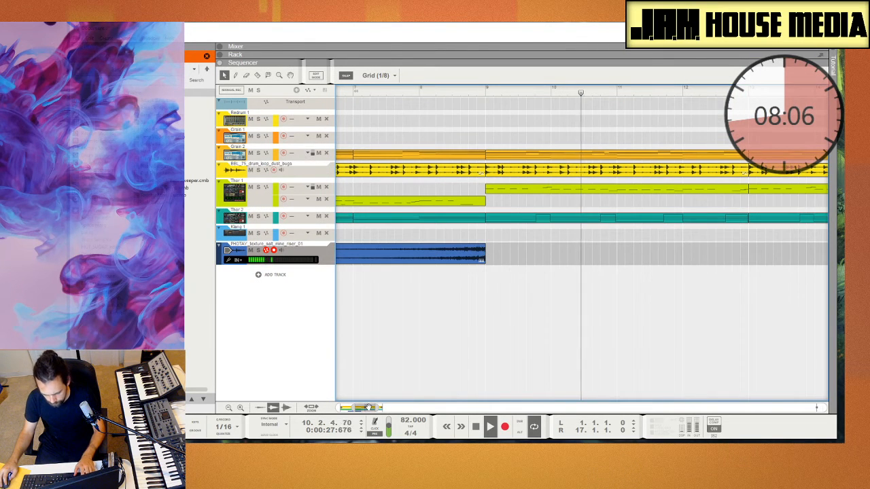
{"action": "left_click_drag", "start_coordinate": [379, 409], "coordinate": [436, 409]}
{"action": "left_click", "coordinate": [305, 255]}
{"action": "key", "text": "F6"}
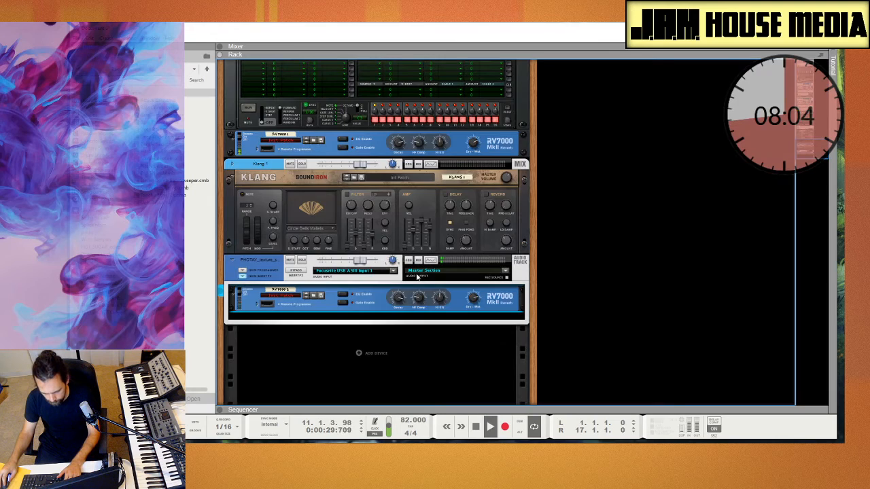
{"action": "left_click", "coordinate": [364, 265]}
{"action": "key", "text": "F7"}
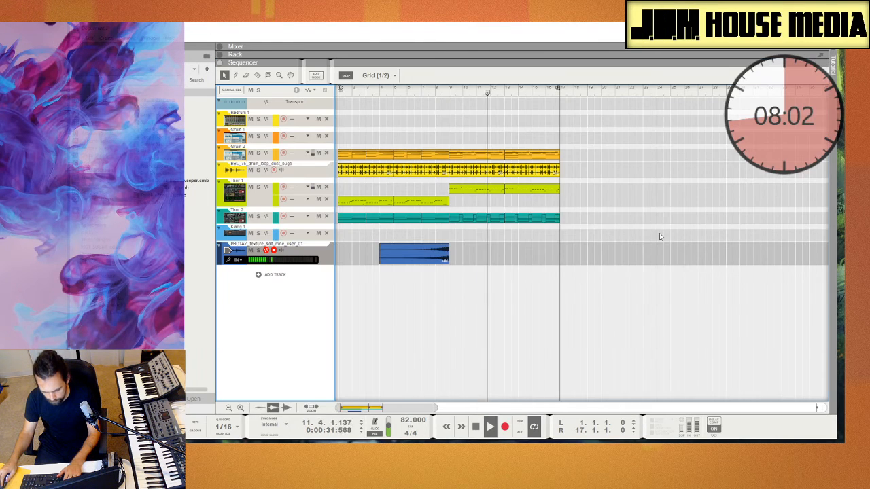
Delete the extra short notes ending the Thor 1 clip in bars 13 to 16 and lengthen its last F#0 note to one beat
{"action": "left_click", "coordinate": [553, 190]}
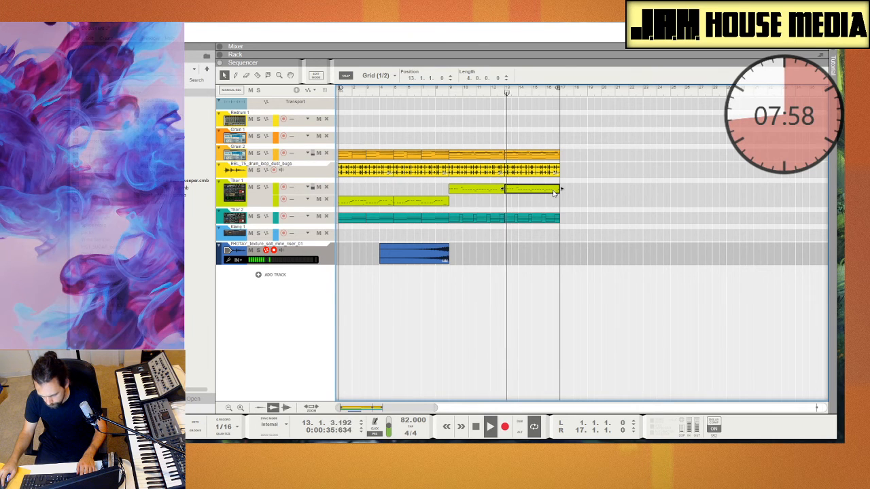
{"action": "double_click", "coordinate": [554, 192]}
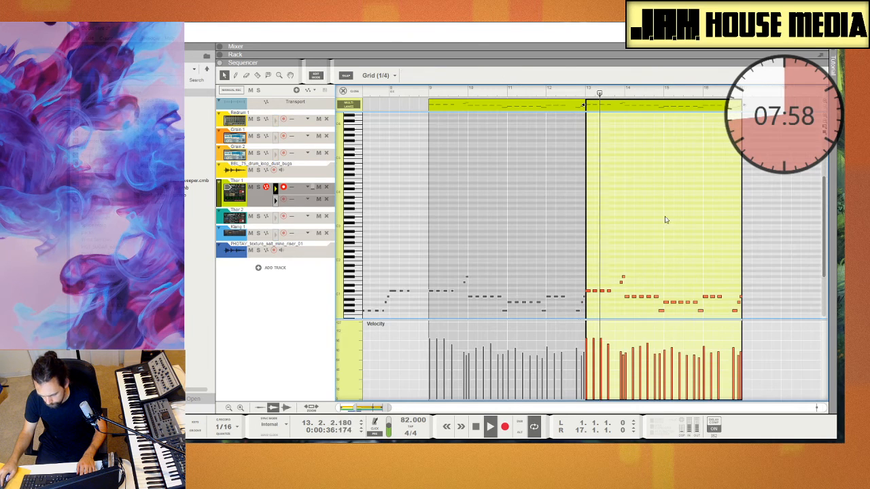
{"action": "left_click", "coordinate": [739, 301]}
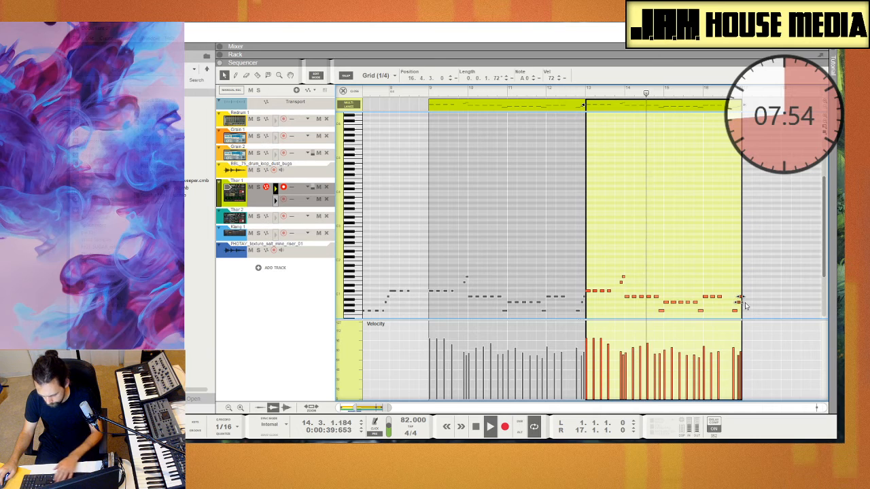
{"action": "key", "text": "Delete"}
{"action": "left_click", "coordinate": [735, 311]}
{"action": "left_click_drag", "start_coordinate": [738, 311], "coordinate": [741, 311]}
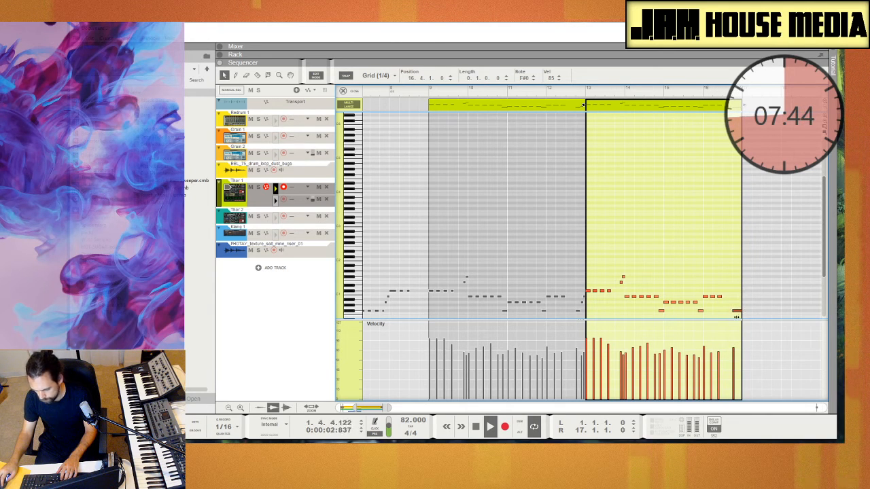
Set the last F#0 note of the Thor 1 clip to length 0.0.2.0 and position 16.4.3.0, playing it back
{"action": "left_click_drag", "start_coordinate": [487, 81], "coordinate": [487, 100]}
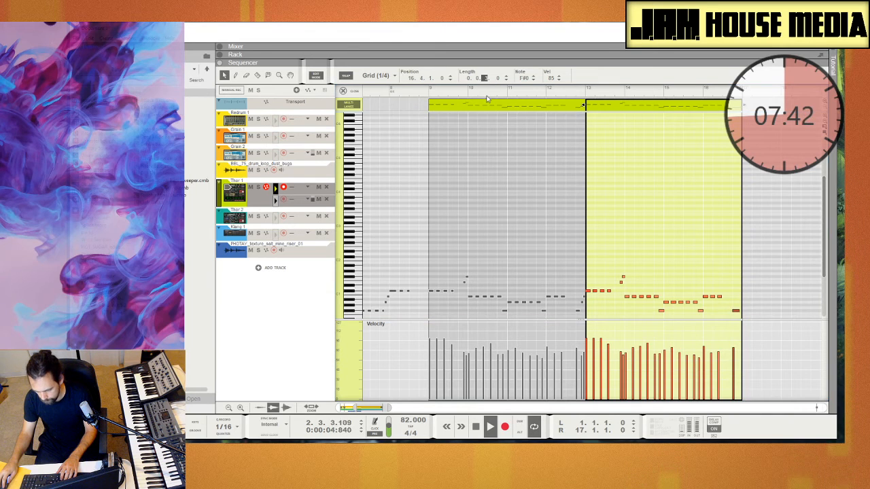
{"action": "left_click", "coordinate": [711, 89]}
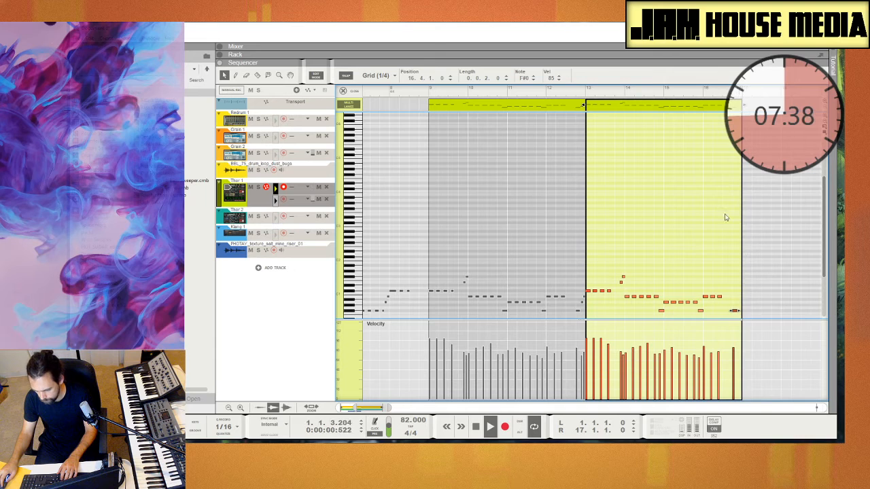
{"action": "key", "text": "space"}
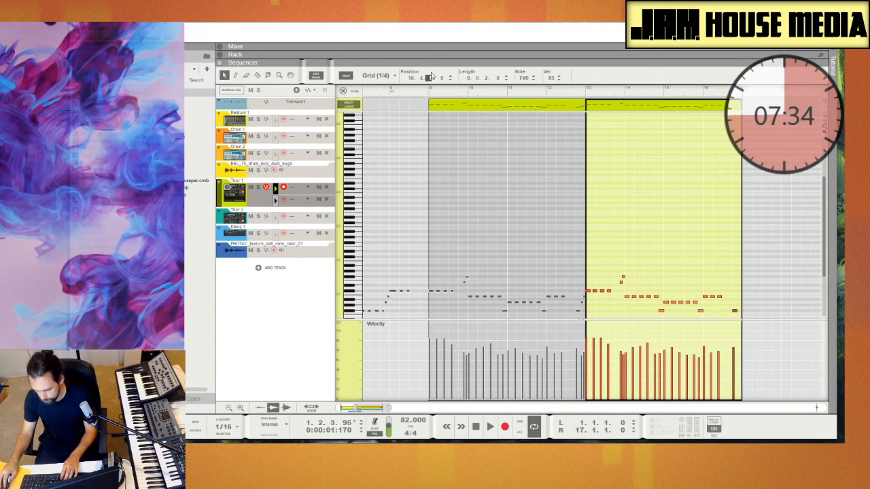
{"action": "key", "text": "Return"}
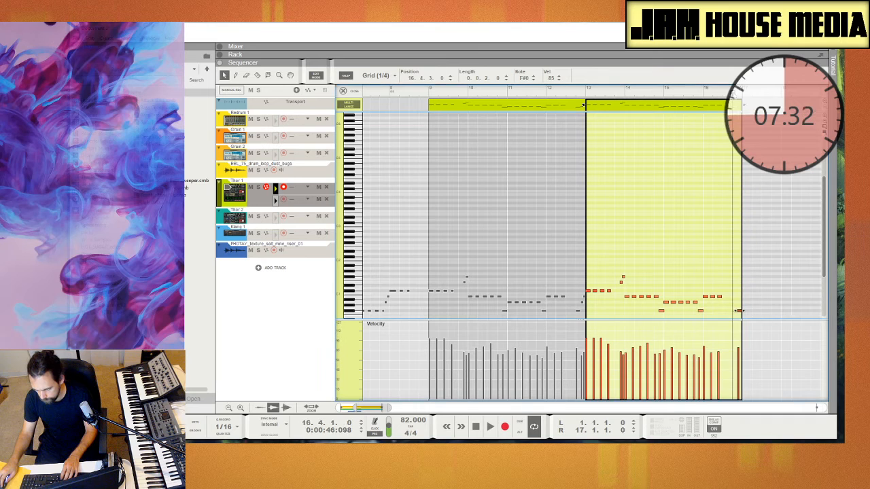
{"action": "key", "text": "space"}
{"action": "left_click", "coordinate": [682, 92]}
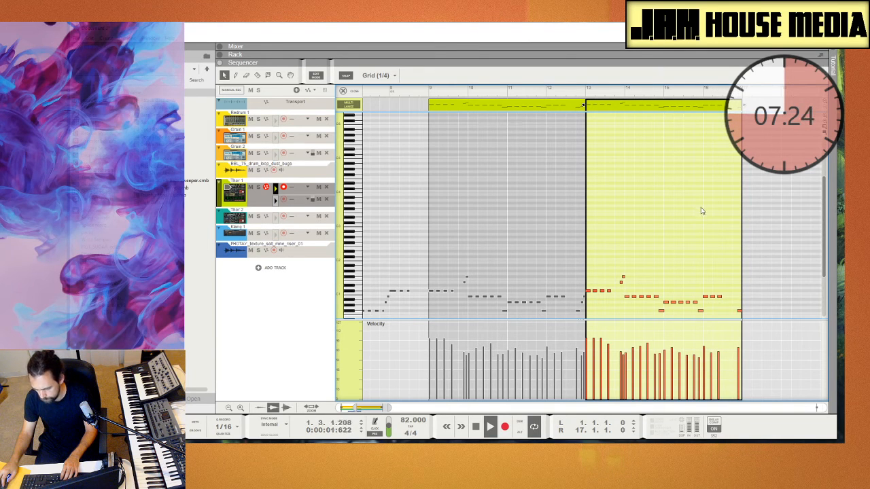
Return to the arrangement and copy the riser clip to the end of the piece, spanning bars 12 to 16
{"action": "key", "text": "ctrl+e"}
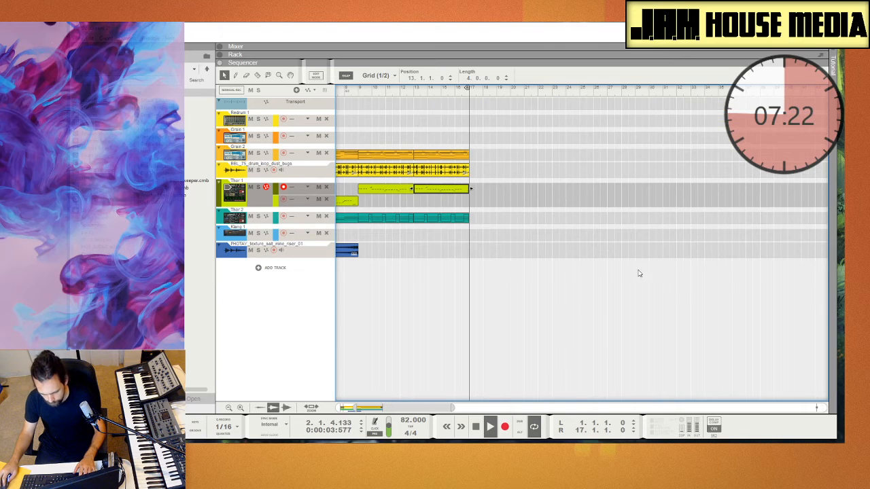
{"action": "left_click_drag", "start_coordinate": [349, 254], "coordinate": [459, 255]}
{"action": "left_click", "coordinate": [487, 270]}
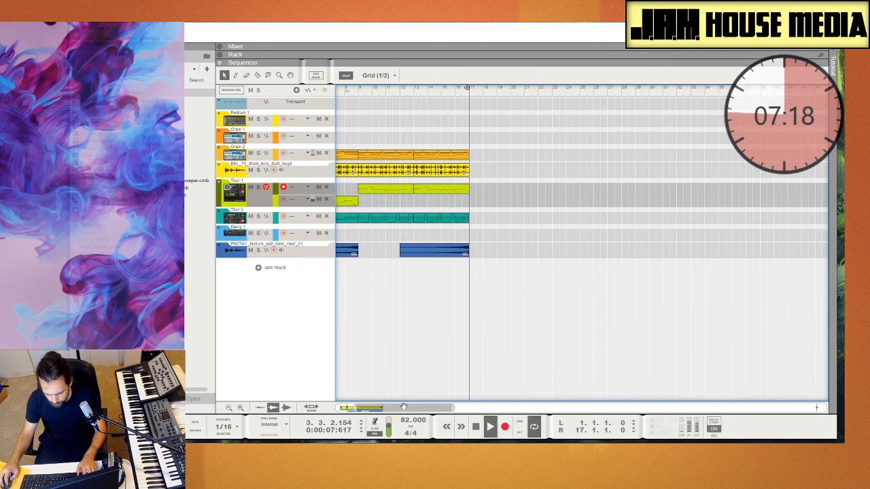
{"action": "left_click_drag", "start_coordinate": [403, 406], "coordinate": [384, 406]}
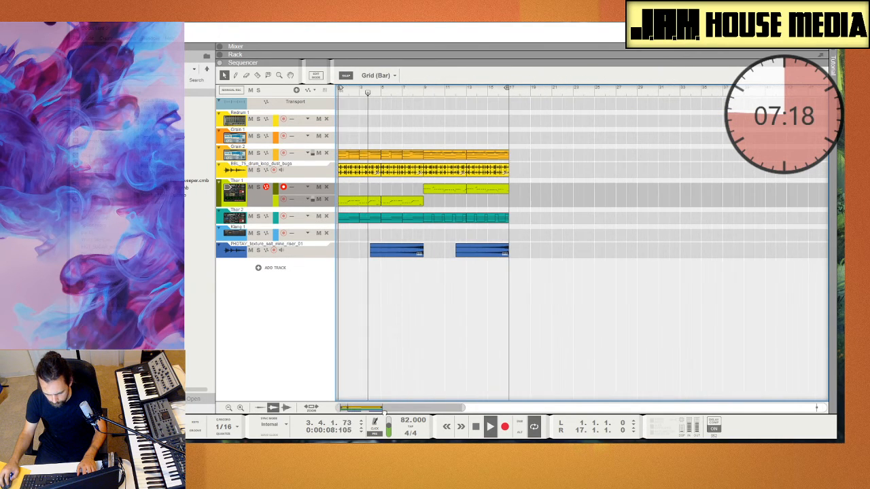
Try to split the Thor 2 clip in bar 16 with the Razor tool
{"action": "key", "text": "e"}
{"action": "left_click", "coordinate": [501, 218]}
{"action": "left_click", "coordinate": [501, 220]}
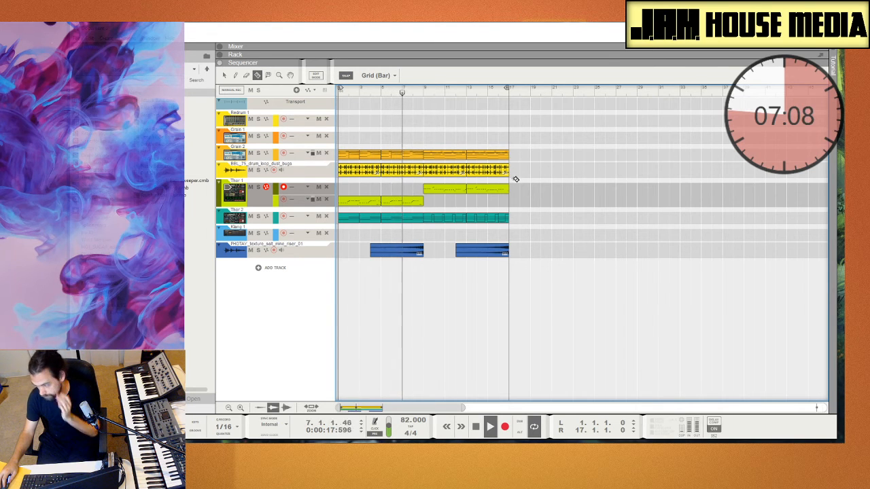
{"action": "key", "text": "q"}
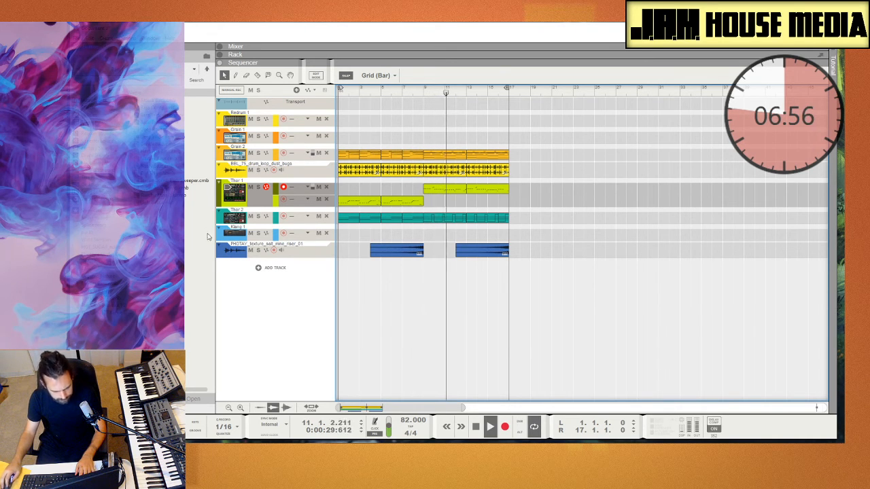
Rehearse a part on the Klang 1 track against the arrangement and record it over bars 1 to 16
{"action": "left_click", "coordinate": [231, 234]}
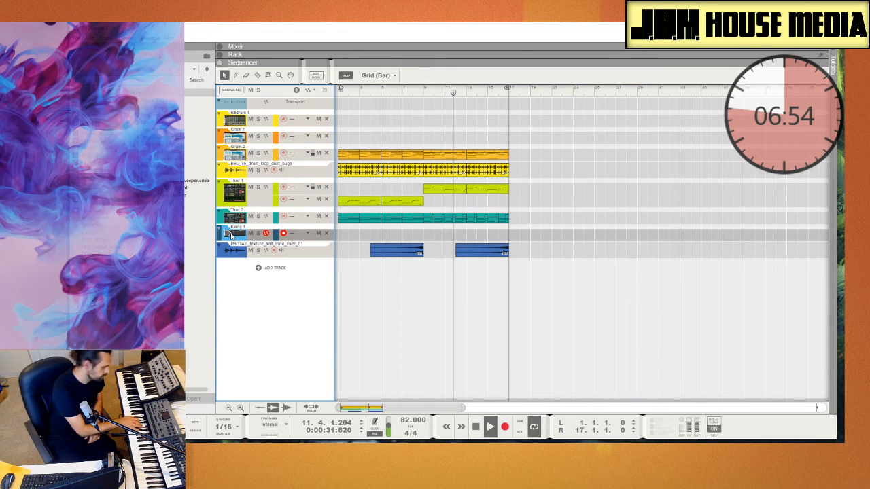
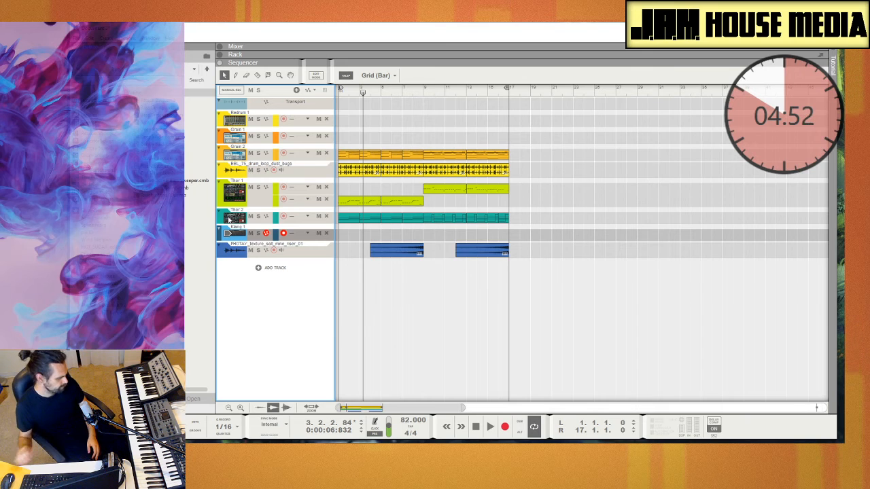
{"action": "key", "text": "space"}
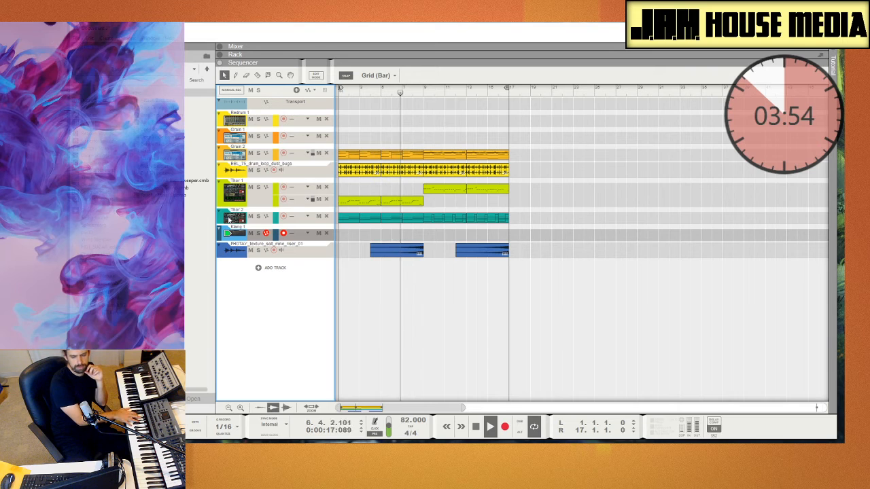
{"action": "key", "text": "space"}
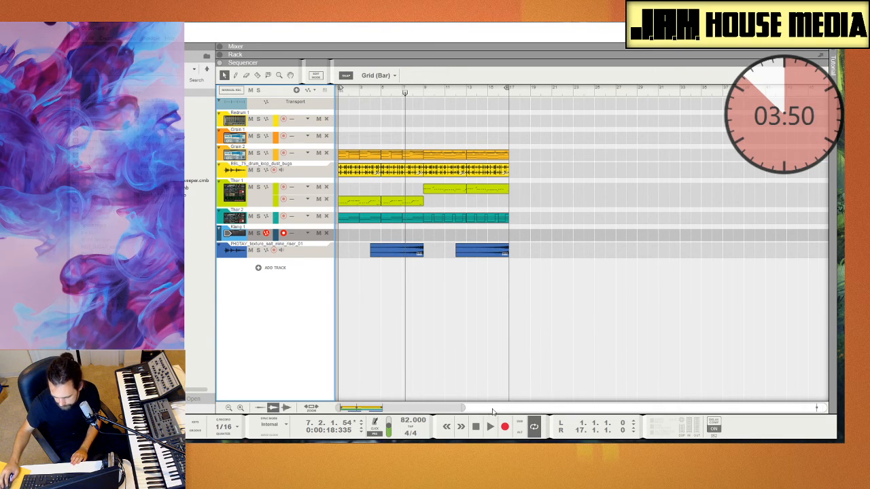
{"action": "left_click", "coordinate": [476, 427]}
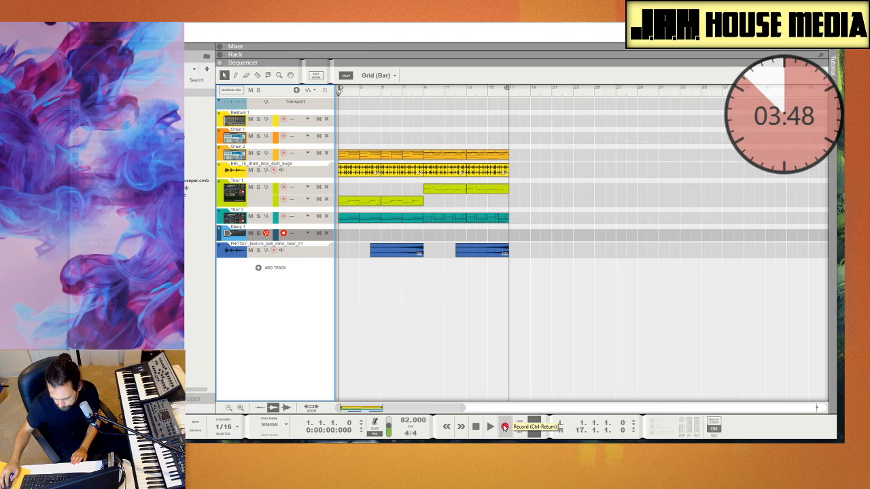
{"action": "left_click", "coordinate": [504, 426]}
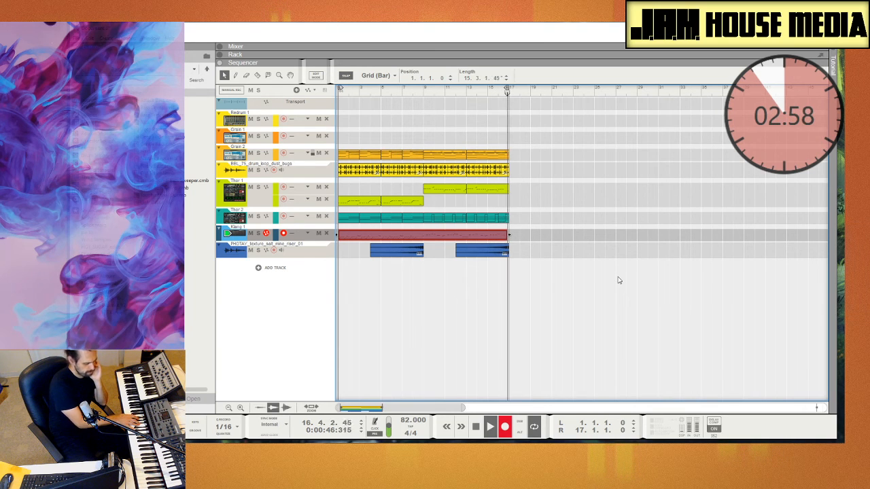
{"action": "key", "text": "space"}
{"action": "key", "text": "space"}
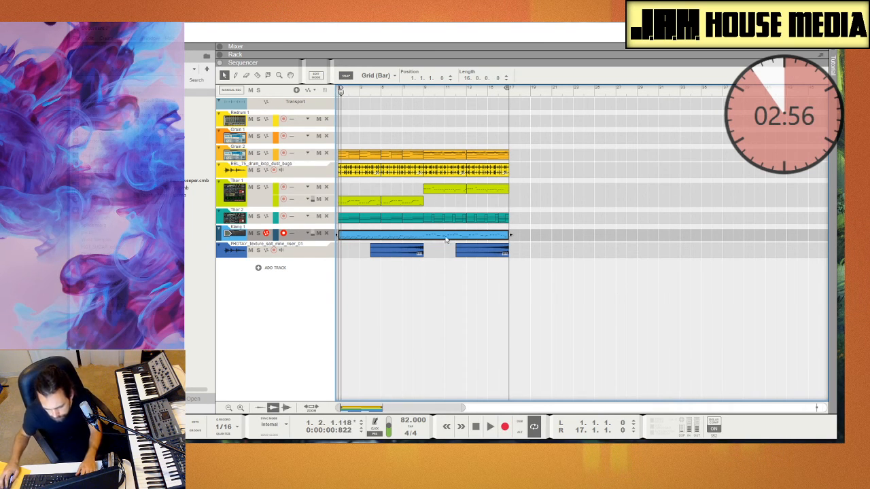
Split the Klang 1 clip at bar 9 and delete its second half
{"action": "key", "text": "r"}
{"action": "left_click", "coordinate": [430, 238]}
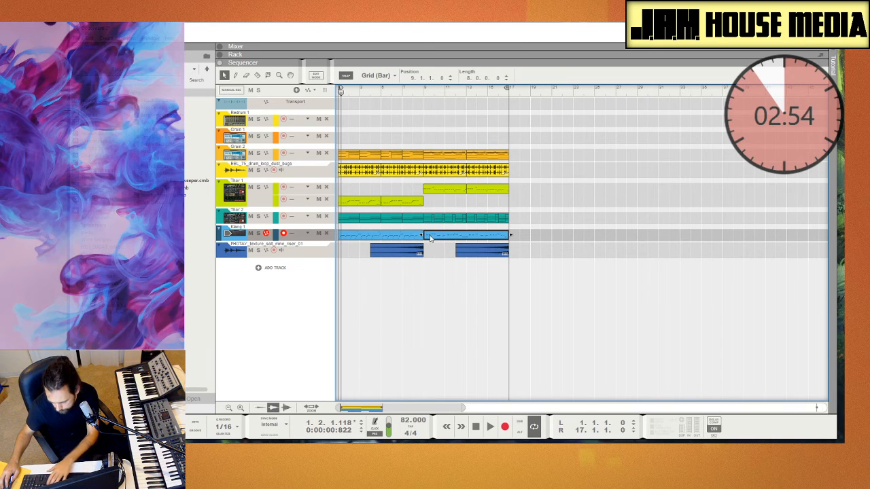
{"action": "key", "text": "Delete"}
Record a new Klang 1 part from bar 9 to the end of bar 16
{"action": "left_click", "coordinate": [423, 91]}
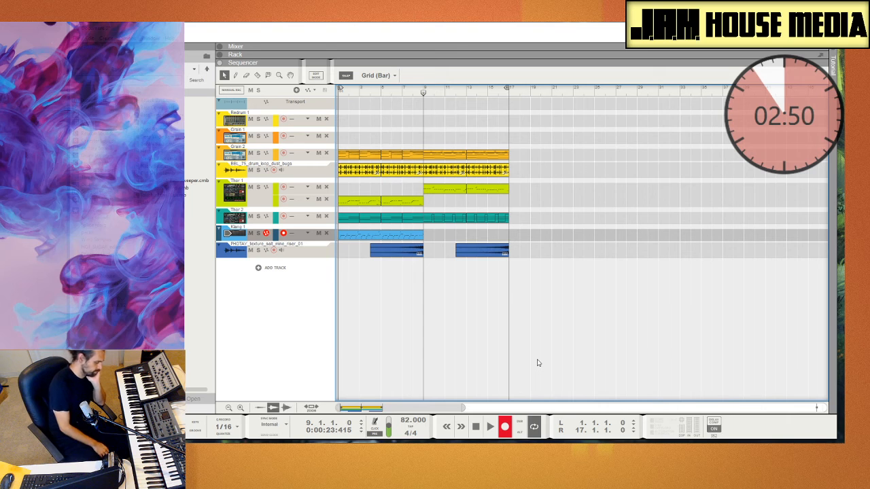
{"action": "key", "text": "ctrl+Return"}
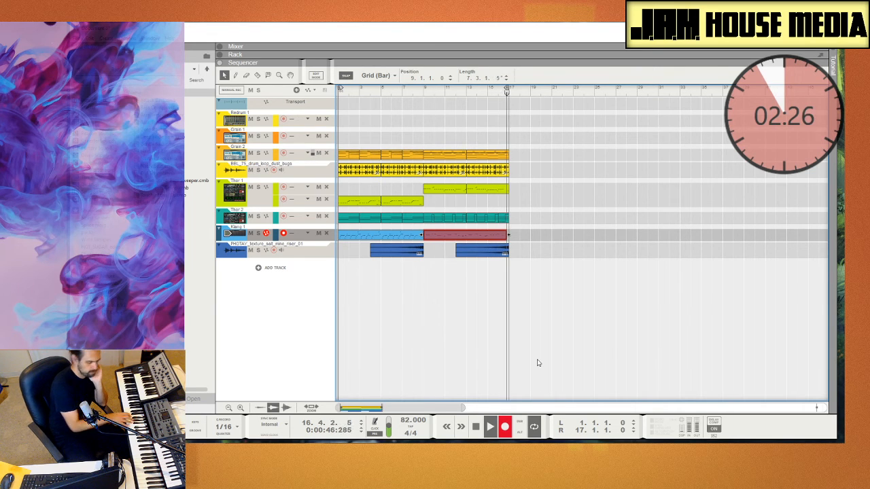
{"action": "key", "text": "space"}
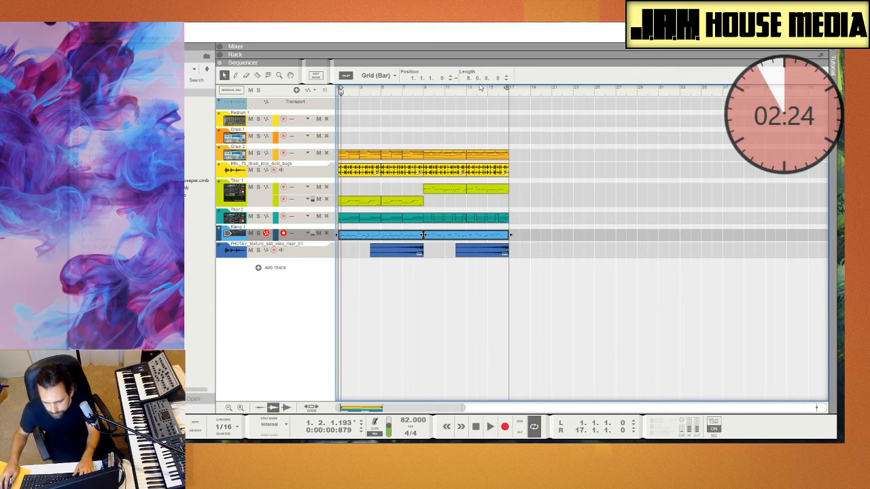
Play the arrangement from bar 13 and quantize the selected Klang 1 clips
{"action": "left_click", "coordinate": [466, 89]}
{"action": "key", "text": "space"}
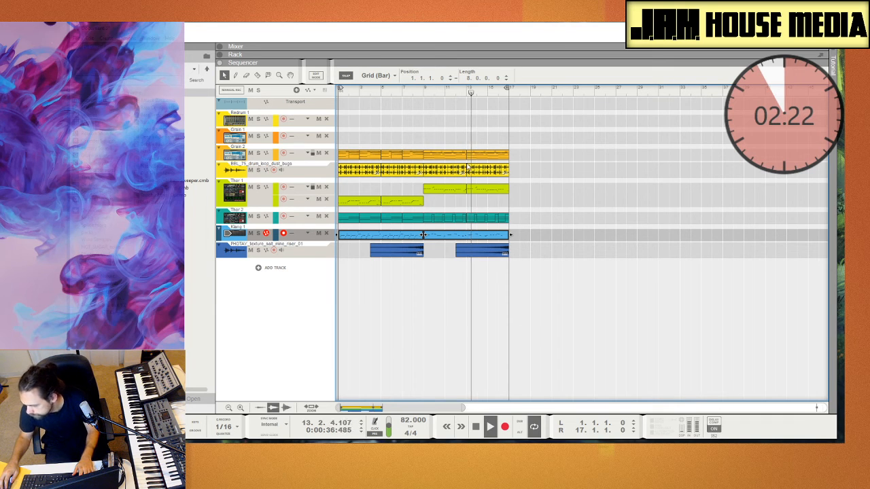
{"action": "right_click", "coordinate": [475, 236]}
{"action": "left_click", "coordinate": [534, 420]}
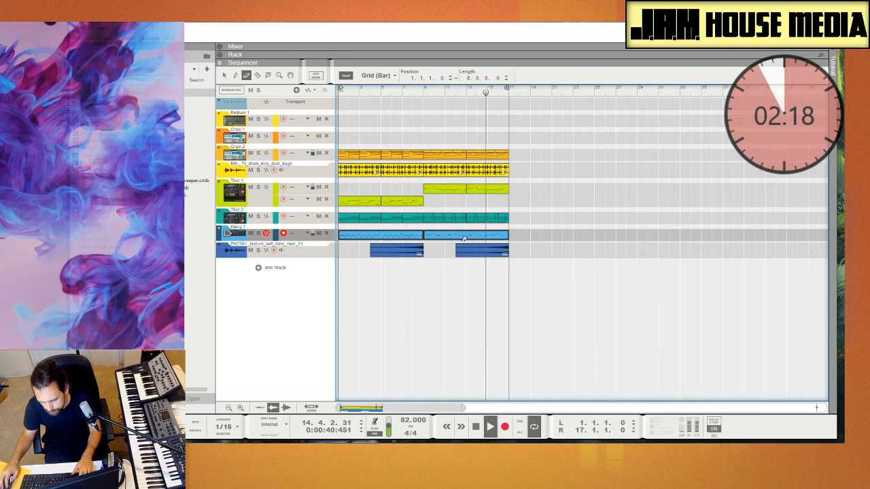
Split the second Klang 1 clip at bar 13 and try deleting the part in bars 9 to 12
{"action": "left_click", "coordinate": [457, 235]}
{"action": "key", "text": "Delete"}
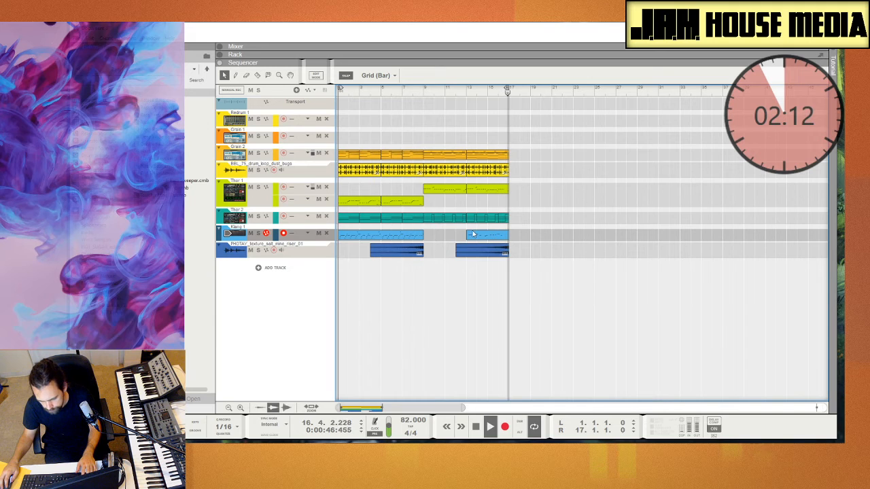
{"action": "key", "text": "ctrl+z"}
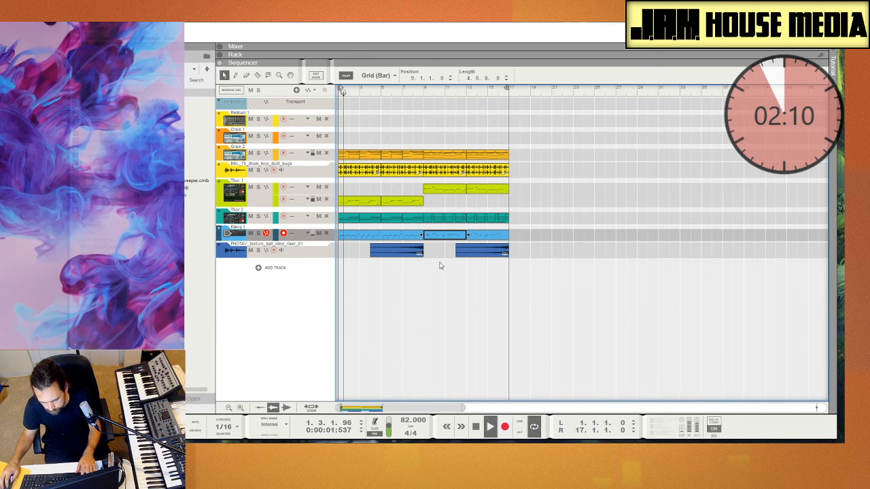
Quantize the Klang 1 clip in bars 1 to 8 and clear the selection
{"action": "right_click", "coordinate": [401, 237]}
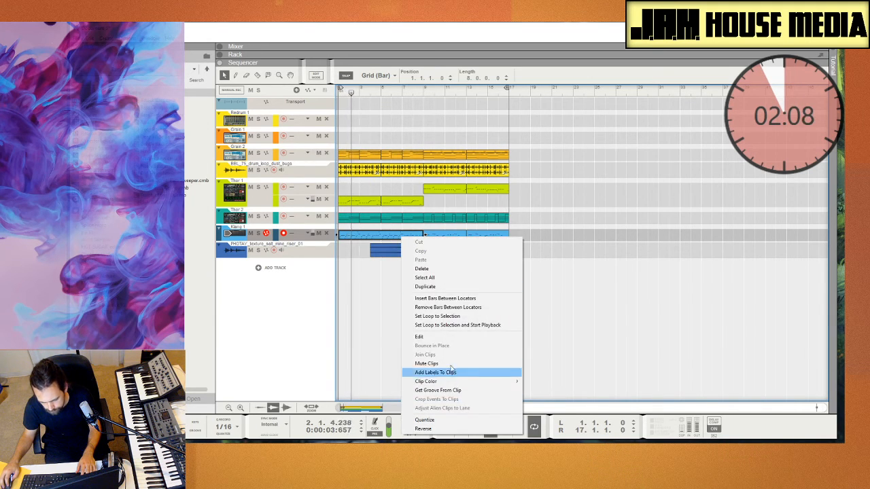
{"action": "left_click", "coordinate": [449, 420]}
{"action": "left_click", "coordinate": [367, 308]}
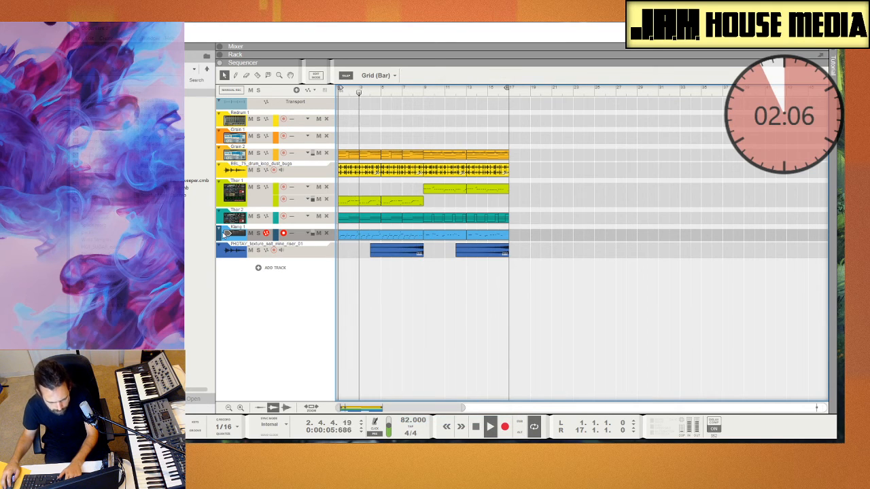
Add a new Grain Sample Manipulator track directly below the Klang 1 track
{"action": "left_click", "coordinate": [237, 235]}
{"action": "left_click", "coordinate": [95, 100]}
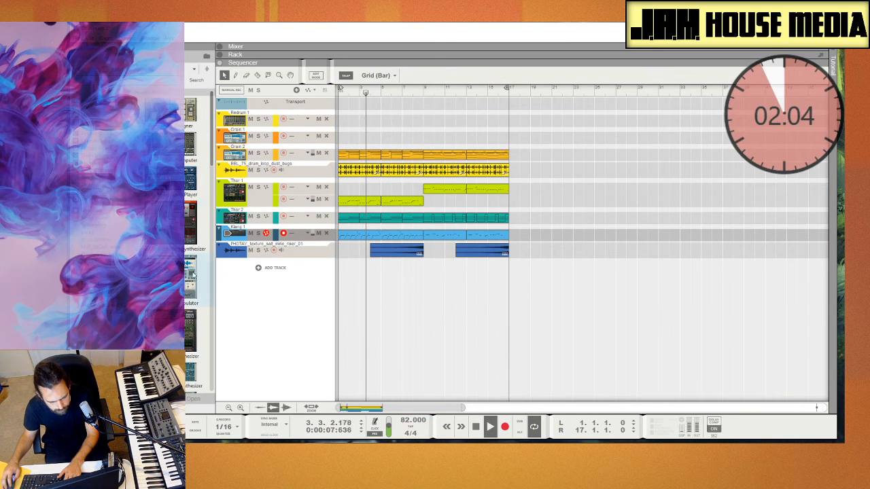
{"action": "left_click_drag", "start_coordinate": [193, 289], "coordinate": [252, 245]}
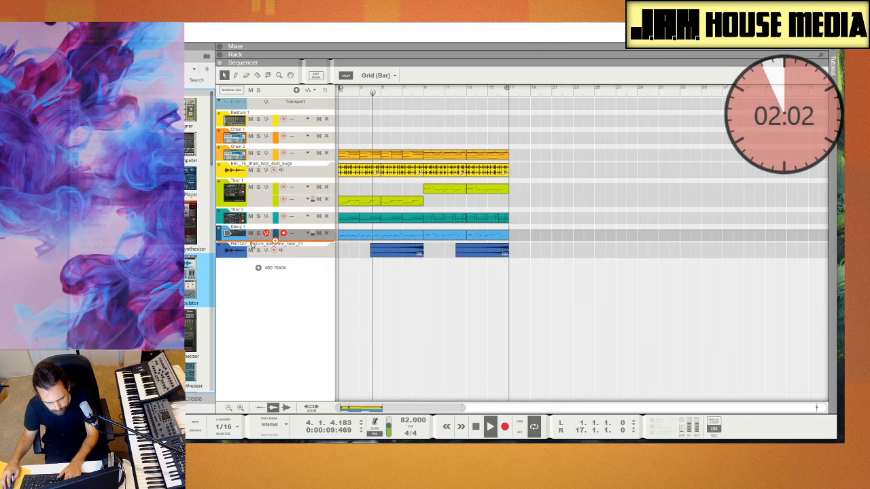
{"action": "key", "text": "F6"}
{"action": "key", "text": "F7"}
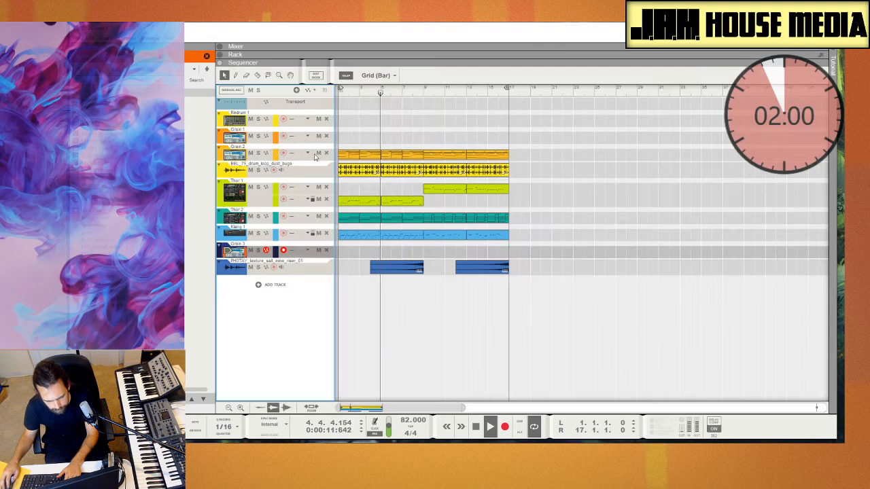
Stop playback, record a short sample into the new Grain device and open it for editing
{"action": "key", "text": "F6"}
{"action": "key", "text": "space"}
{"action": "left_click", "coordinate": [319, 80]}
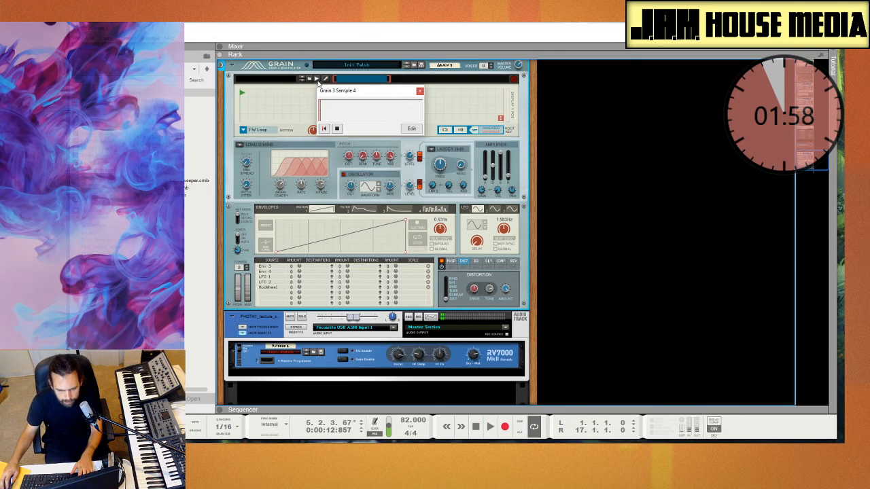
{"action": "left_click", "coordinate": [411, 129]}
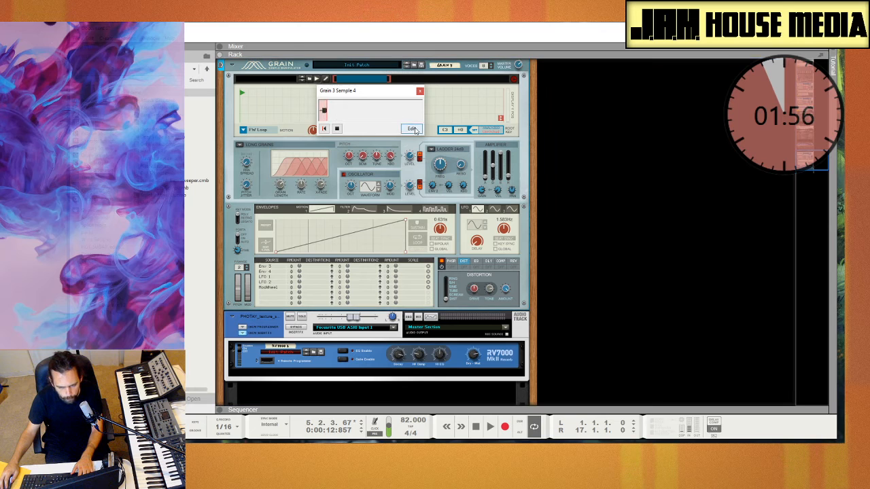
Normalize the recorded sample, trim it to the range from about 0.3 to 1.4 seconds and save it
{"action": "left_click", "coordinate": [365, 137]}
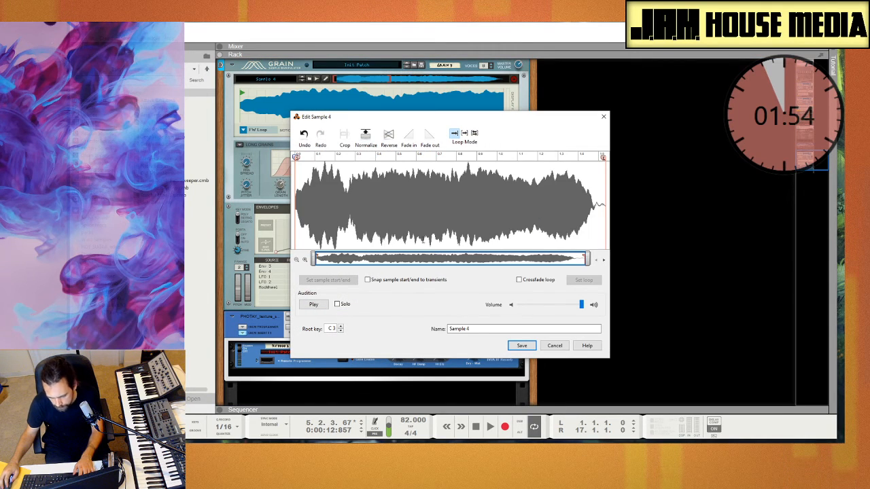
{"action": "left_click_drag", "start_coordinate": [374, 209], "coordinate": [585, 207]}
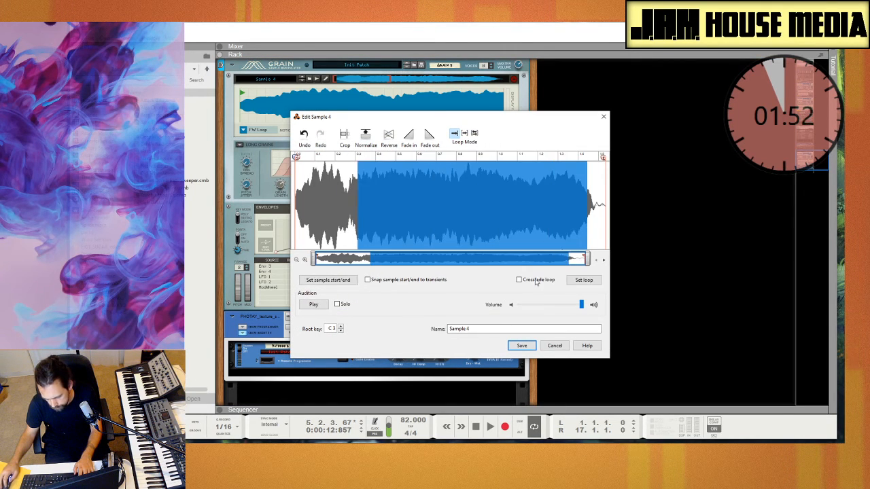
{"action": "left_click", "coordinate": [522, 345]}
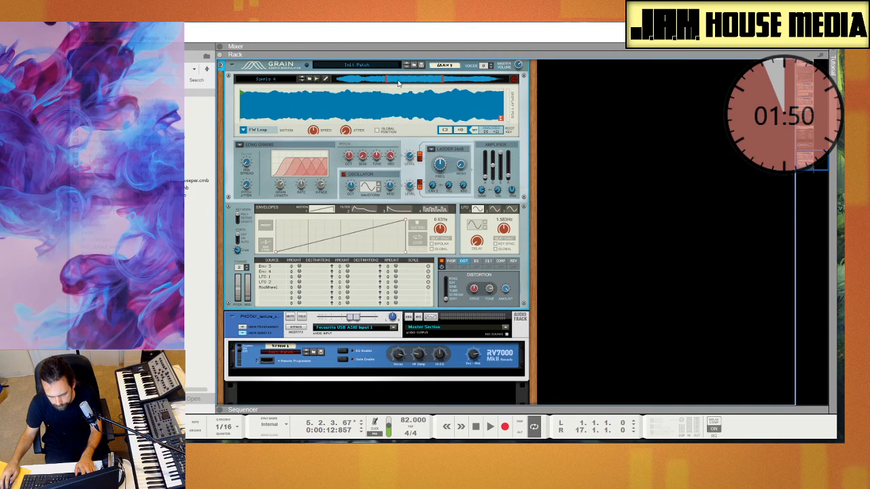
Extend the end of the Grain sample range and set its root key to the analyzed pitch, D5 +21
{"action": "key", "text": "space"}
{"action": "left_click_drag", "start_coordinate": [444, 79], "coordinate": [463, 80]}
{"action": "left_click", "coordinate": [476, 131]}
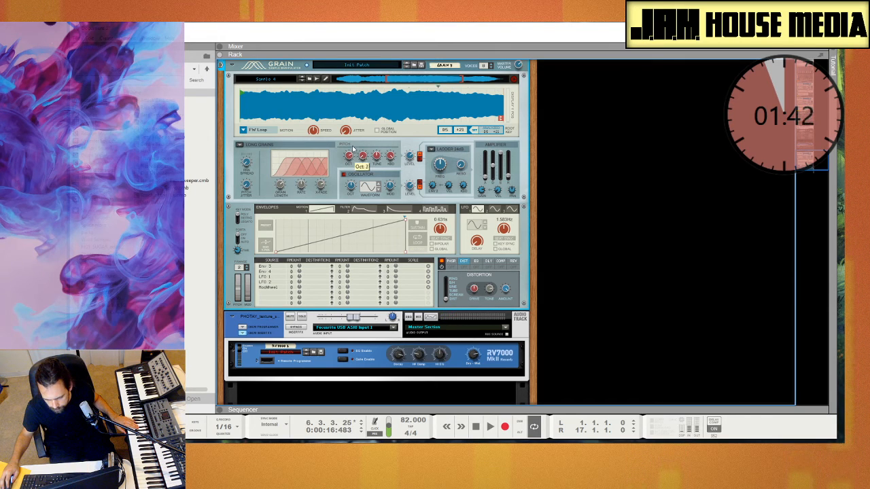
Fill the Grain 3 track with note clips across bars 1 to 16 and play the arrangement from the start
{"action": "key", "text": "F7"}
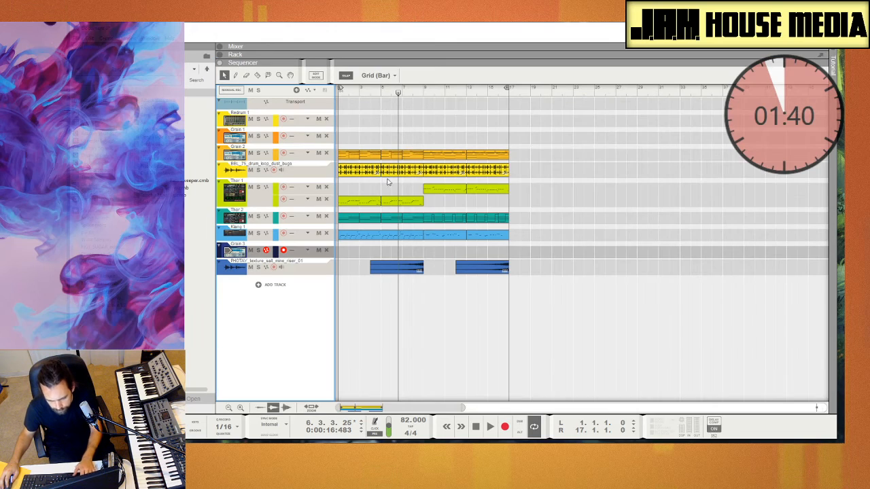
{"action": "left_click_drag", "start_coordinate": [443, 243], "coordinate": [369, 252]}
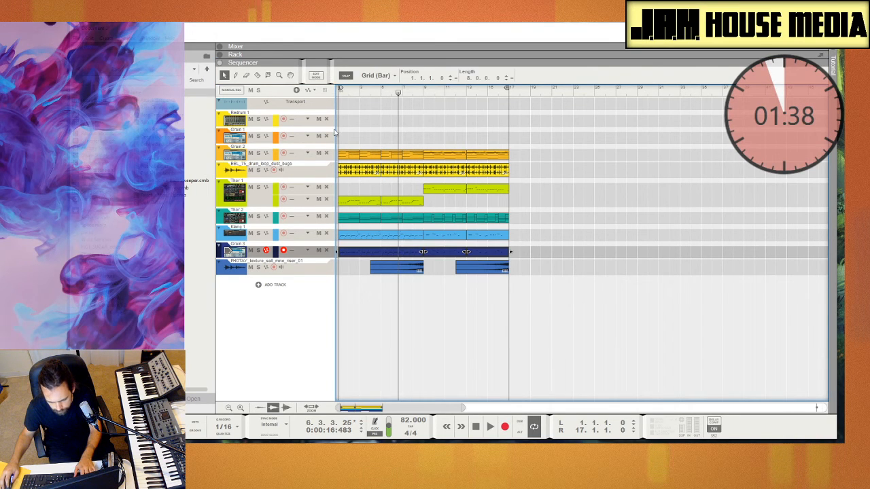
{"action": "key", "text": "shift+Return"}
{"action": "key", "text": "space"}
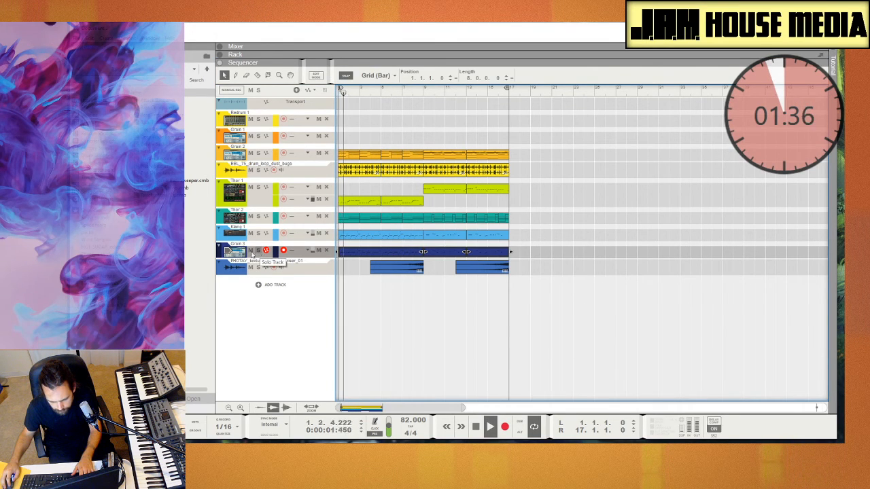
Add an RV7000 MkII Reverb to the new Grain device and set the Grain's amp release to 907 ms
{"action": "left_click", "coordinate": [265, 250]}
{"action": "key", "text": "F6"}
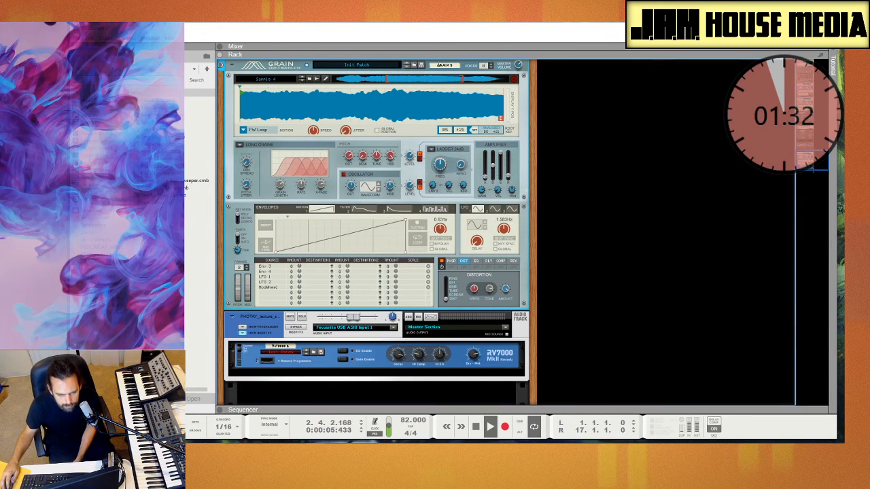
{"action": "left_click", "coordinate": [106, 38]}
{"action": "mouse_move", "coordinate": [197, 113]}
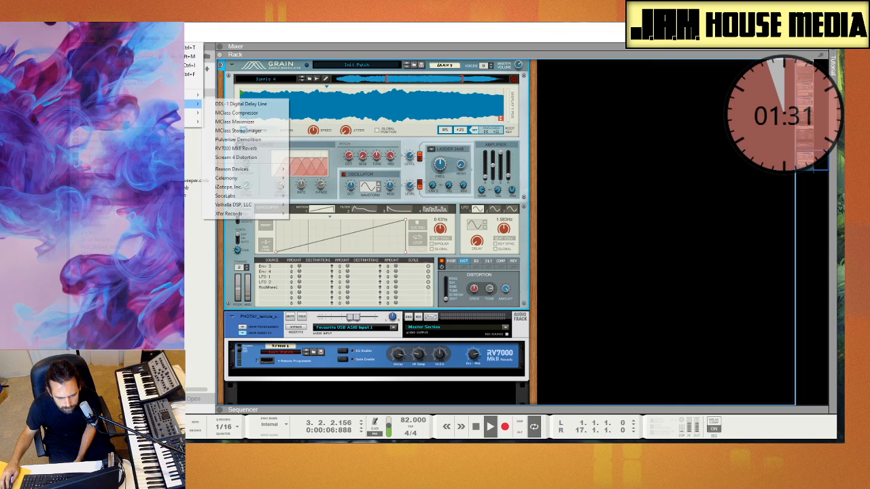
{"action": "left_click", "coordinate": [245, 149]}
{"action": "left_click_drag", "start_coordinate": [507, 181], "coordinate": [504, 179]}
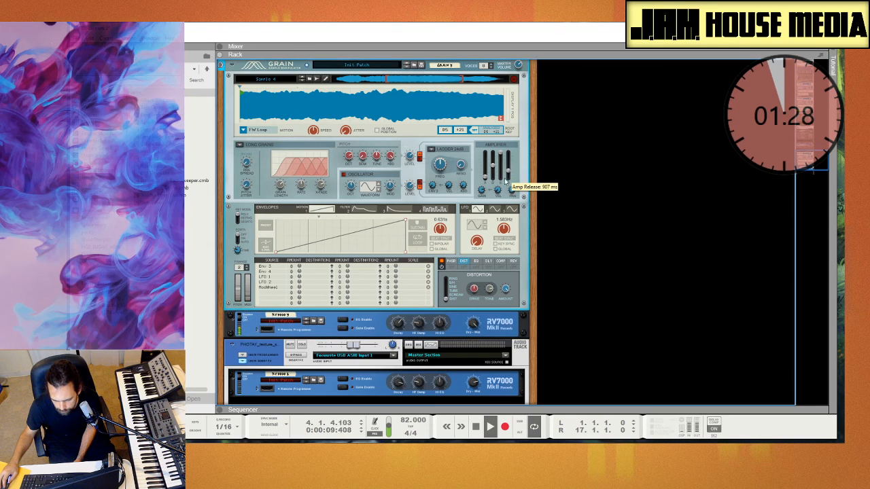
Adjust the new reverb's dry/wet mix and the Grain's octave, and deselect the Grain 3 clips
{"action": "left_click", "coordinate": [476, 325]}
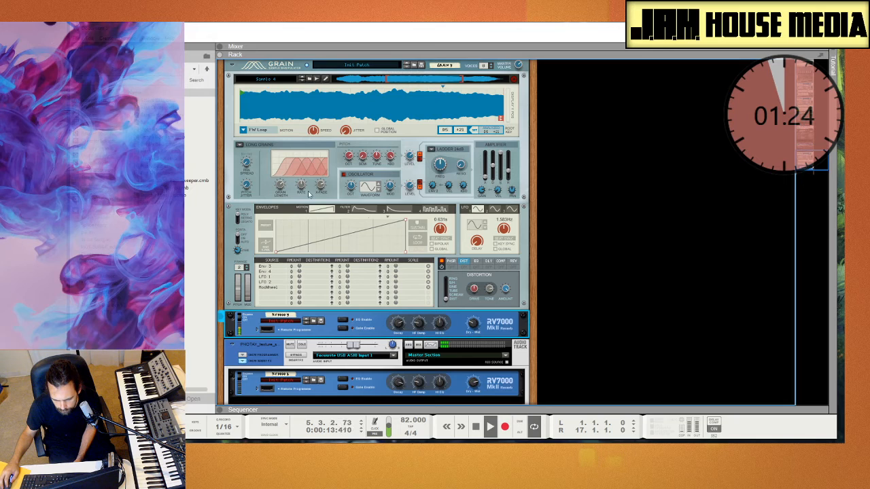
{"action": "left_click", "coordinate": [349, 157]}
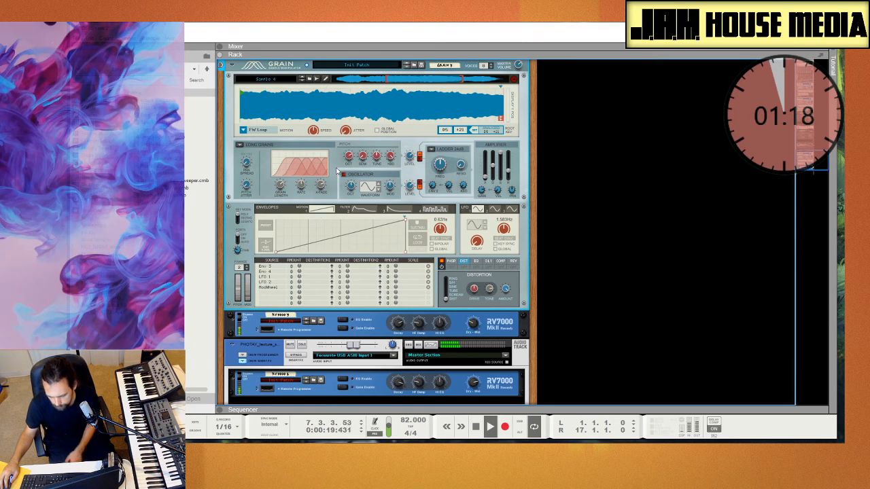
{"action": "key", "text": "F7"}
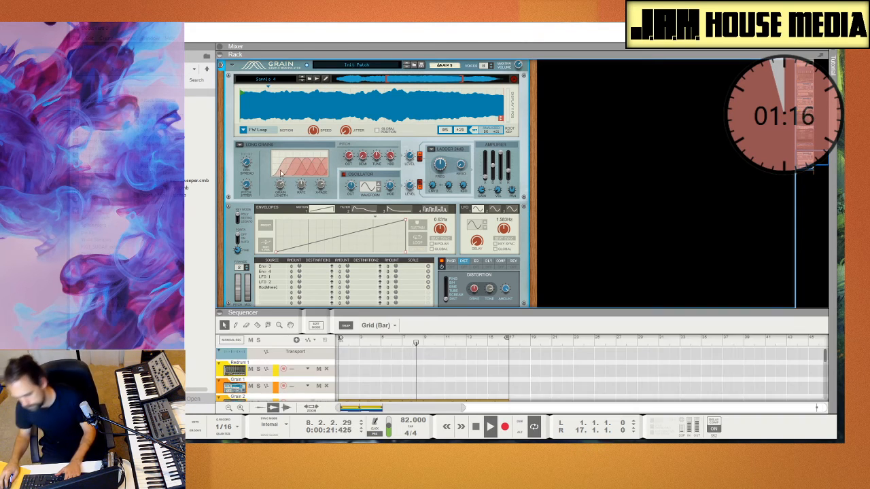
{"action": "key", "text": "F6"}
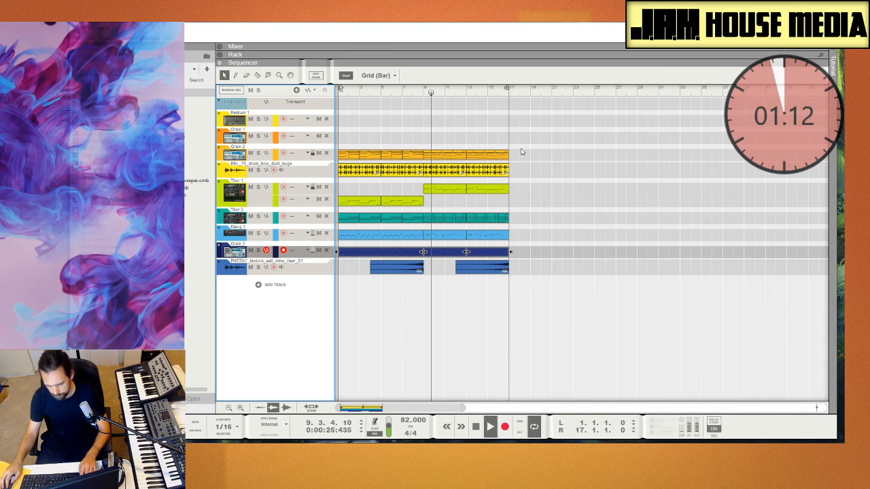
{"action": "left_click", "coordinate": [537, 250]}
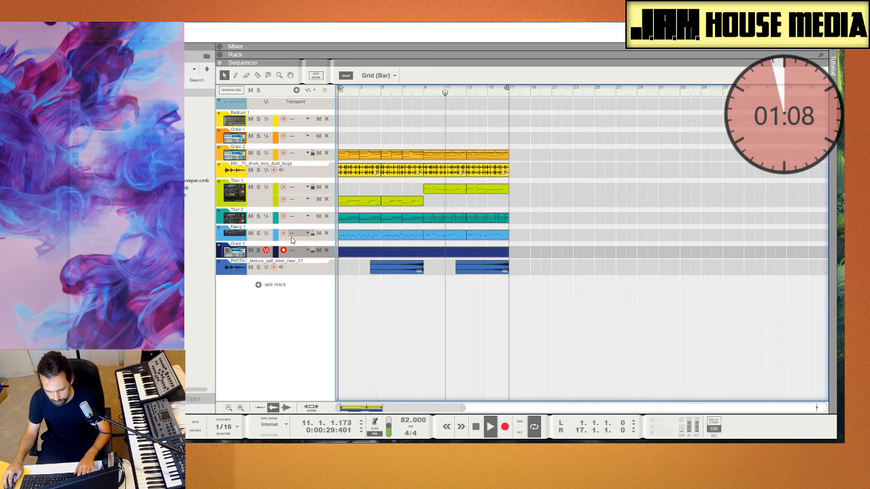
Duplicate the Klang 1 device together with its track and clips
{"action": "left_click", "coordinate": [236, 234]}
{"action": "key", "text": "F6"}
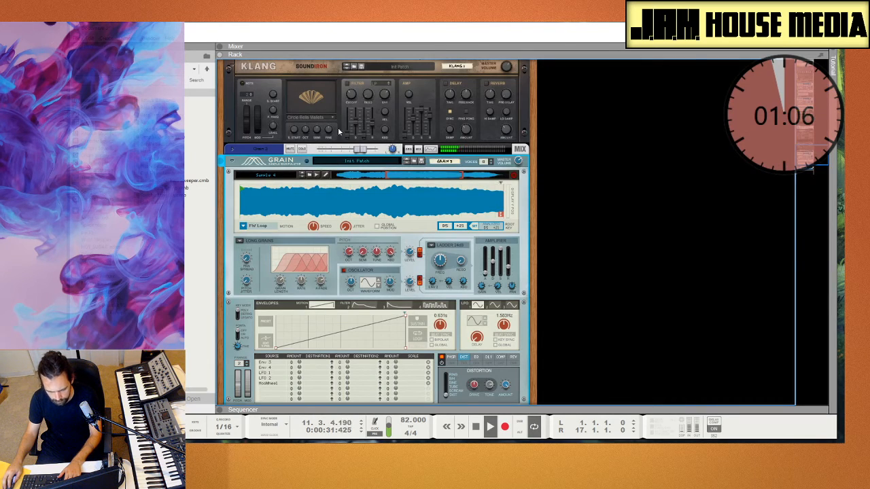
{"action": "left_click", "coordinate": [307, 136]}
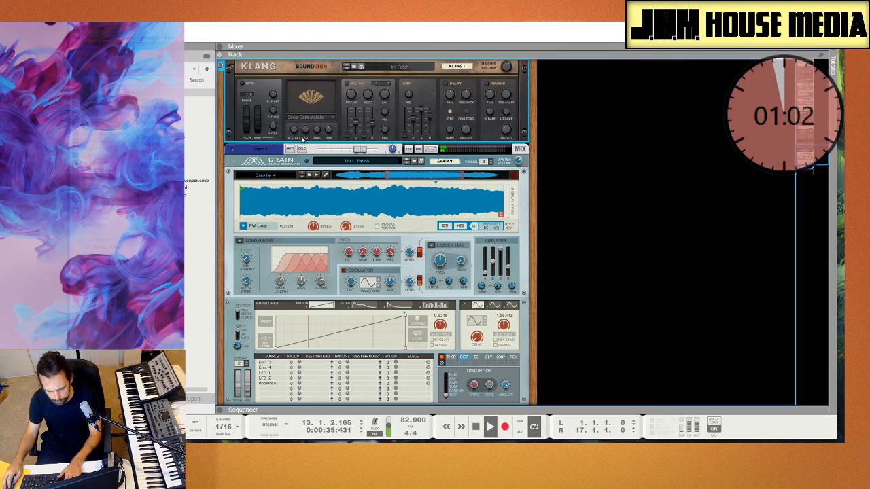
{"action": "key", "text": "F7"}
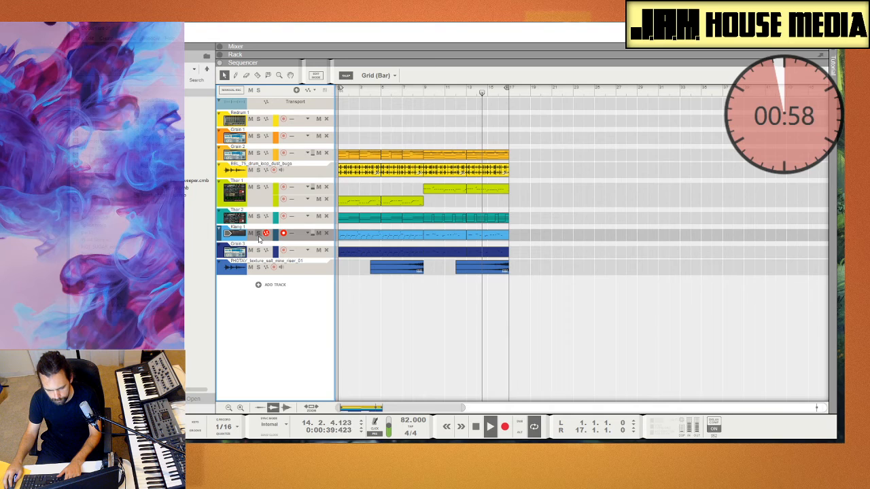
{"action": "key", "text": "F6"}
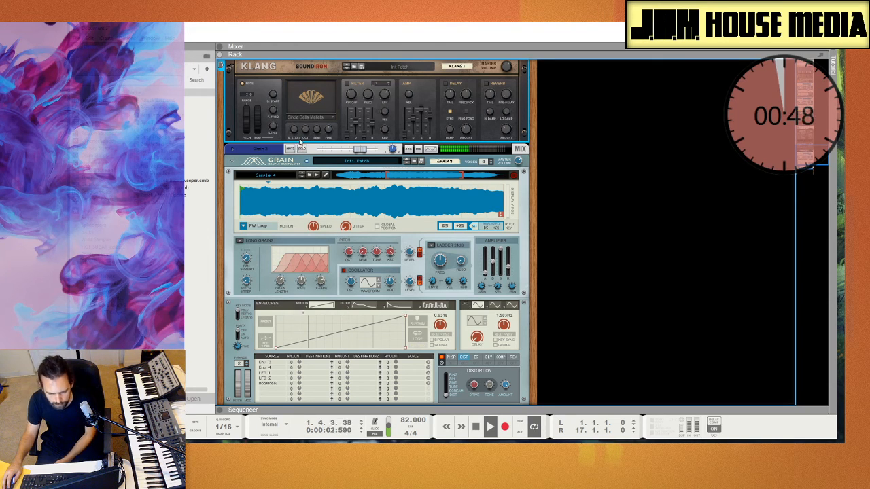
{"action": "right_click", "coordinate": [282, 131]}
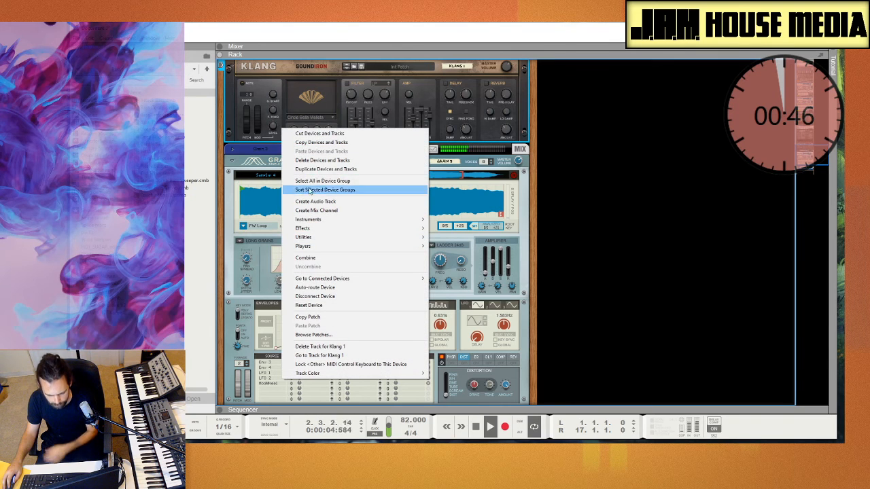
{"action": "left_click", "coordinate": [342, 170]}
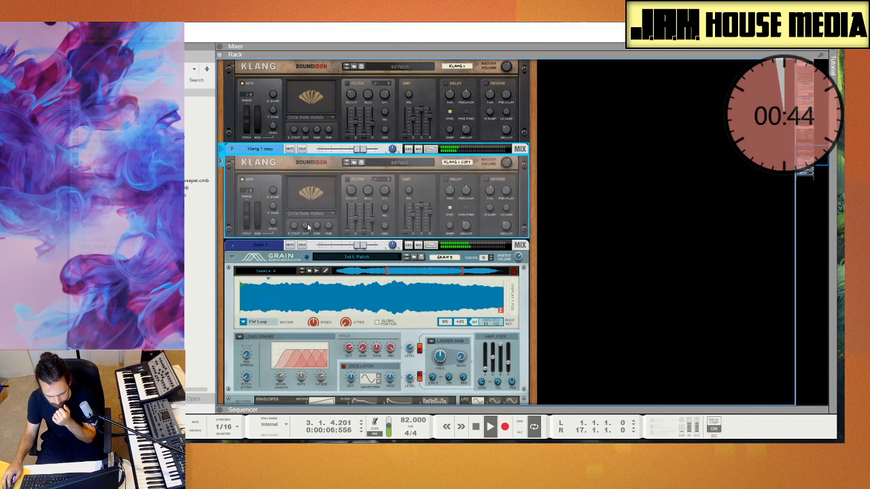
Select all clips in the arrangement and move them 16 bars ahead so they start at bar 17
{"action": "key", "text": "F7"}
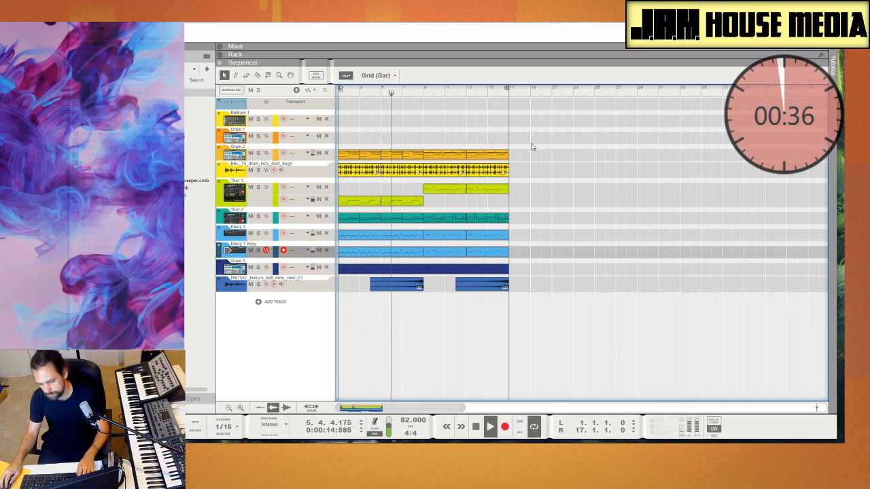
{"action": "left_click_drag", "start_coordinate": [530, 146], "coordinate": [522, 276]}
{"action": "left_click", "coordinate": [438, 265]}
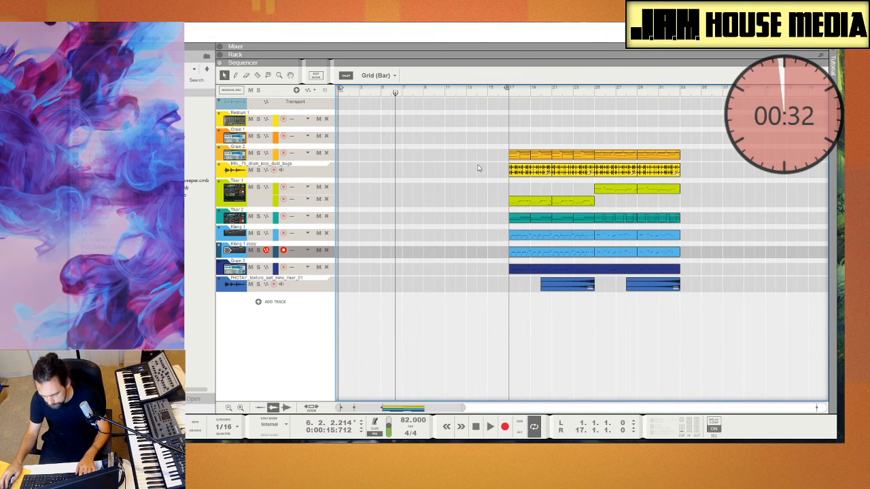
Copy the Grain 2 clips from bars 17 to 24 into bars 1 to 8 and play from the start
{"action": "left_click_drag", "start_coordinate": [513, 151], "coordinate": [579, 155]}
{"action": "left_click_drag", "start_coordinate": [542, 156], "coordinate": [372, 157]}
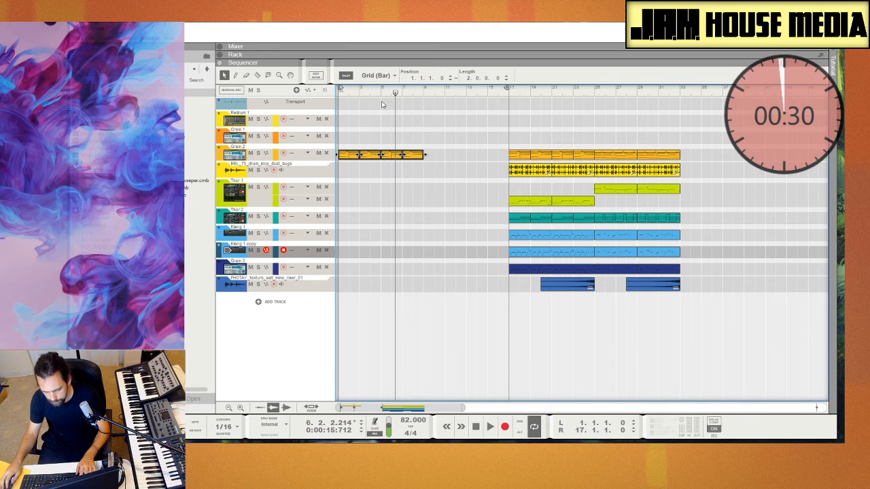
{"action": "key", "text": "shift+Return"}
{"action": "key", "text": "shift+Return"}
{"action": "key", "text": "space"}
Fill bars 9 to 16 with copies of the Grain 2 and drum loop clips, adding a one-bar drum loop clip at bar 8
{"action": "left_click_drag", "start_coordinate": [465, 133], "coordinate": [503, 159]}
{"action": "left_click_drag", "start_coordinate": [459, 178], "coordinate": [414, 169]}
{"action": "left_click", "coordinate": [448, 179]}
{"action": "left_click", "coordinate": [401, 179]}
{"action": "left_click", "coordinate": [399, 173]}
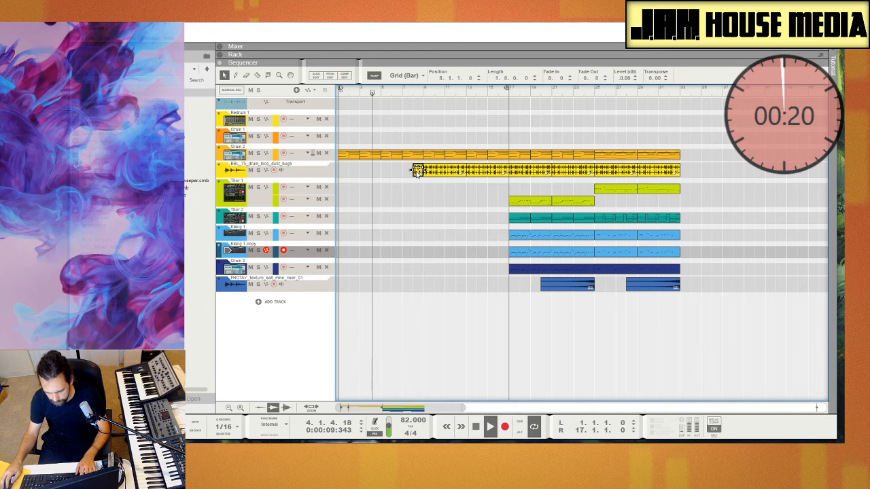
Play back the one-bar drum loop clip in bar 8 and trim its start to position 8.3.4
{"action": "double_click", "coordinate": [414, 169]}
{"action": "key", "text": "Escape"}
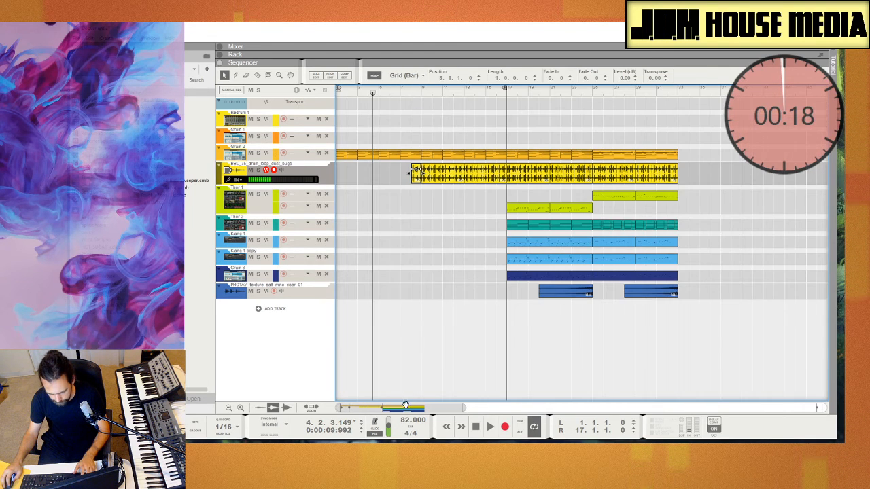
{"action": "left_click_drag", "start_coordinate": [406, 408], "coordinate": [252, 355]}
{"action": "left_click", "coordinate": [479, 91]}
{"action": "key", "text": "space"}
{"action": "key", "text": "space"}
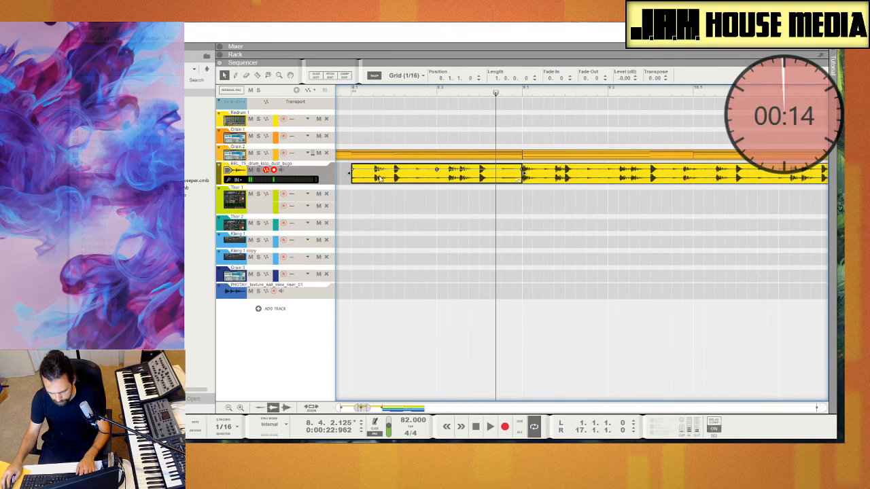
{"action": "left_click_drag", "start_coordinate": [350, 175], "coordinate": [469, 175]}
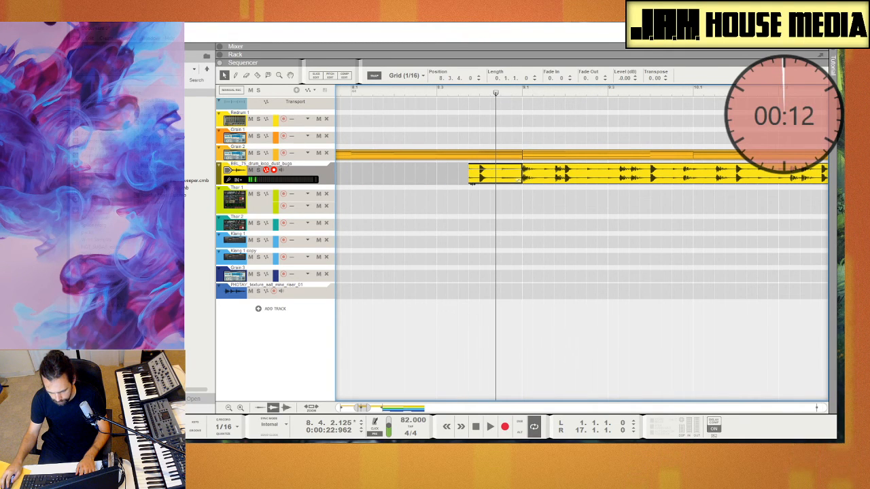
Trim the drum pickup clip to start at 8.4.1 with a length of 0.0.2.0 and copy it into the gap before bar 9
{"action": "left_click", "coordinate": [460, 91]}
{"action": "key", "text": "space"}
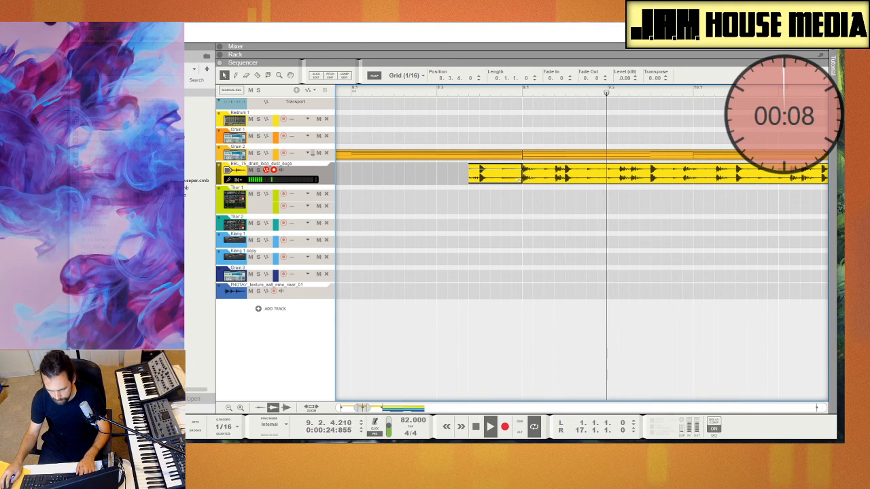
{"action": "left_click_drag", "start_coordinate": [469, 174], "coordinate": [480, 174]}
{"action": "left_click", "coordinate": [415, 92]}
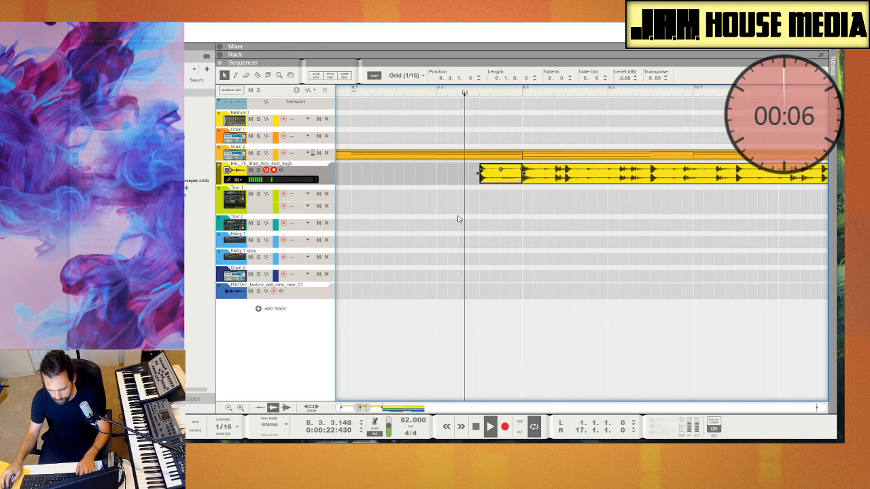
{"action": "key", "text": "space"}
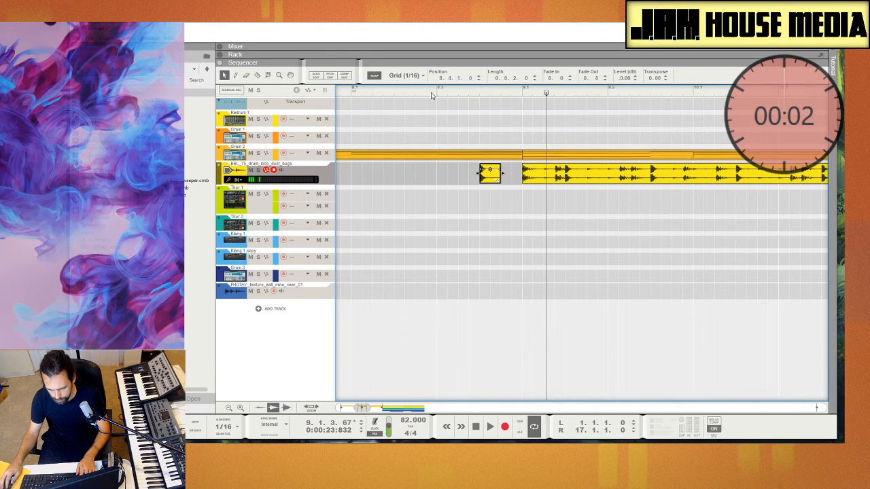
{"action": "key", "text": "space"}
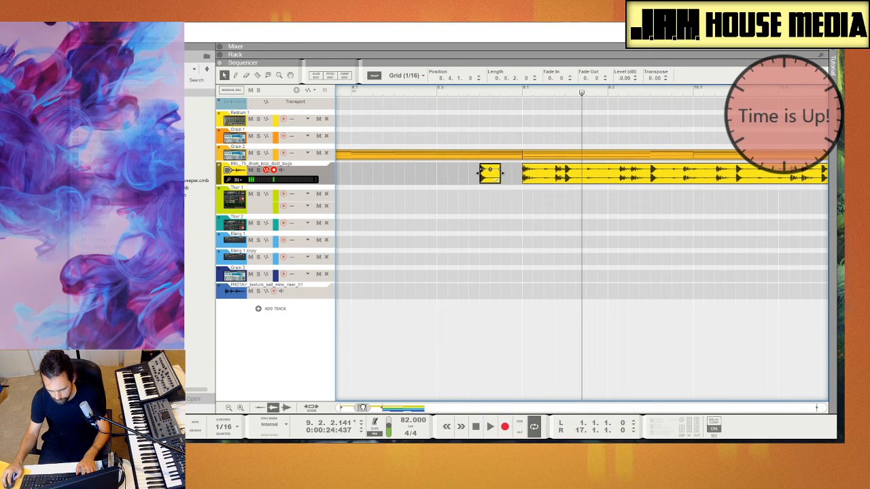
{"action": "left_click_drag", "start_coordinate": [362, 407], "coordinate": [365, 412]}
{"action": "left_click_drag", "start_coordinate": [510, 175], "coordinate": [525, 182]}
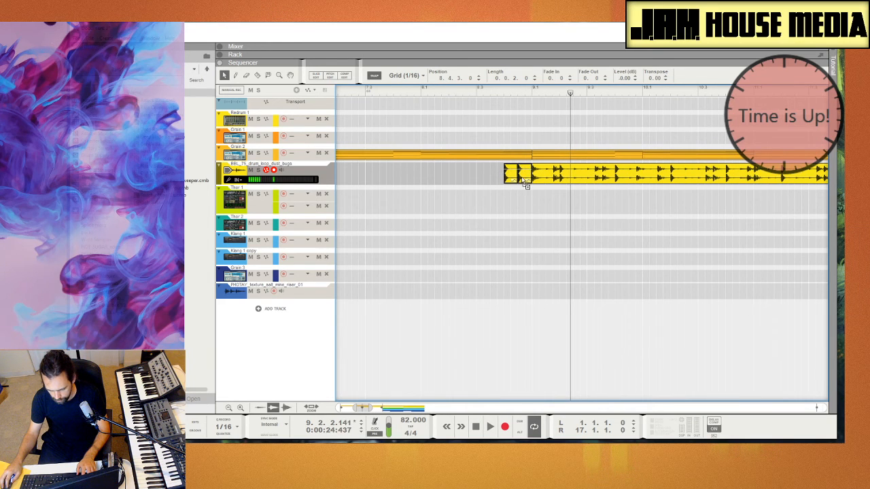
Copy both PHOTAY riser texture clips 16 bars earlier, to bars 4 and 12, and clear the selection
{"action": "left_click_drag", "start_coordinate": [362, 409], "coordinate": [367, 425]}
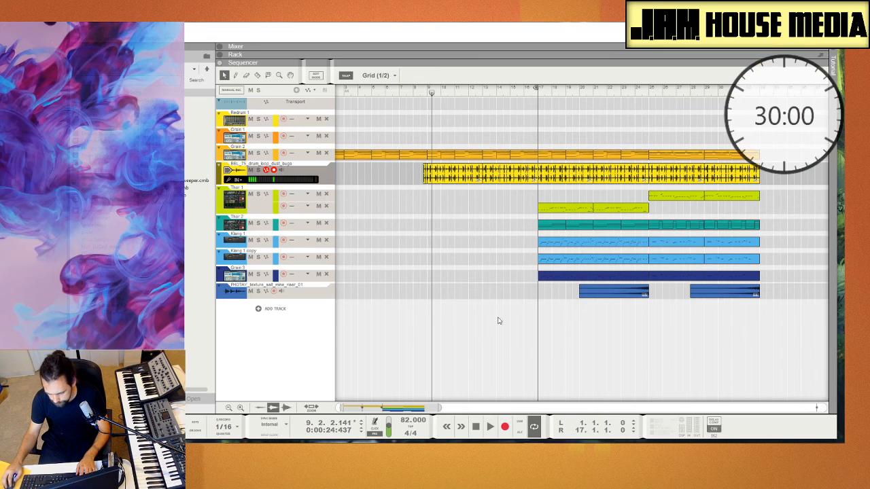
{"action": "left_click_drag", "start_coordinate": [612, 292], "coordinate": [506, 292]}
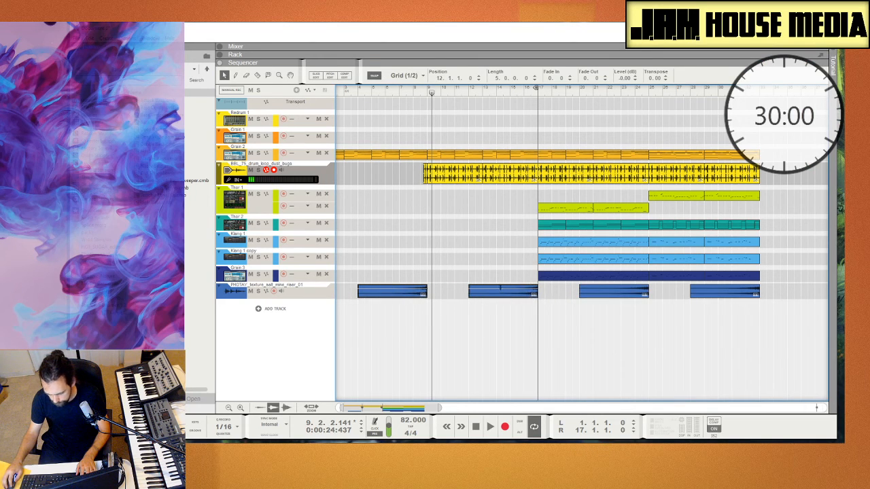
{"action": "left_click", "coordinate": [774, 271]}
Move the Thor 1, Thor 2, Klang 1, Klang 1 copy and Grain 3 clips from bars 17 to 24 back to bar 9
{"action": "left_click_drag", "start_coordinate": [785, 300], "coordinate": [764, 290]}
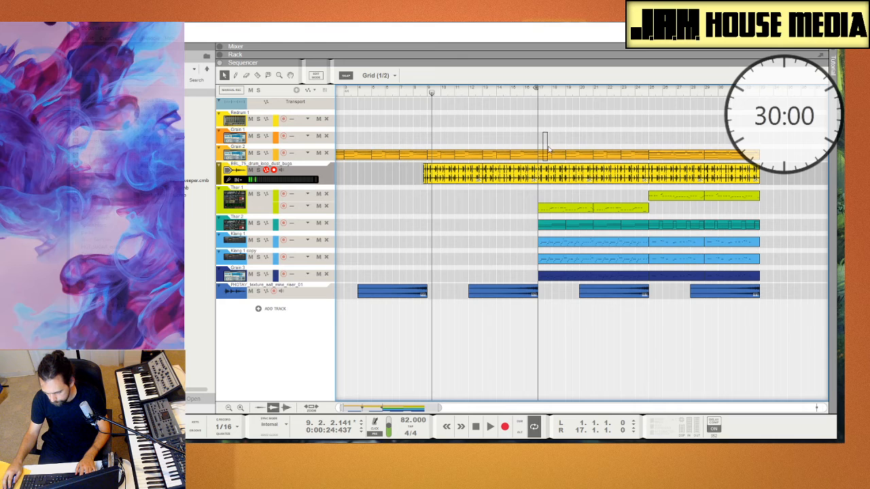
{"action": "left_click_drag", "start_coordinate": [589, 225], "coordinate": [613, 111]}
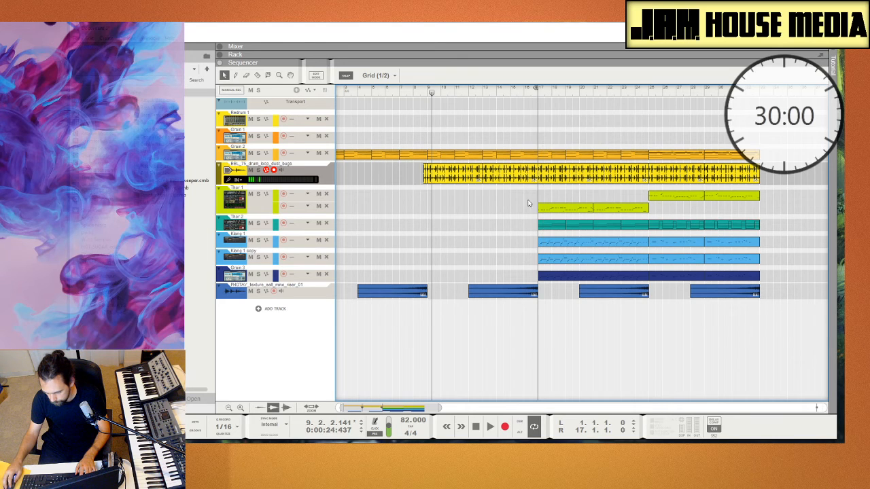
{"action": "left_click_drag", "start_coordinate": [639, 272], "coordinate": [529, 275]}
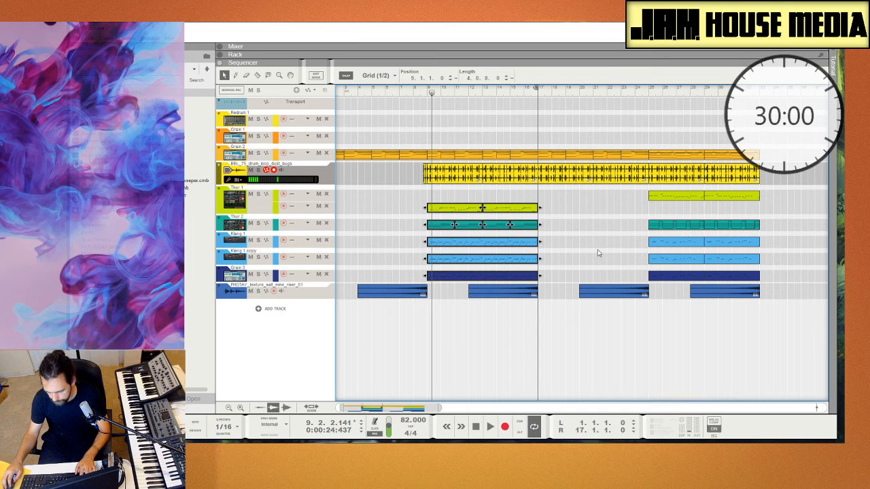
Delete the drum loop, Grain 2 and PHOTAY riser clips lying between bars 17 and 25
{"action": "left_click", "coordinate": [598, 253]}
{"action": "left_click_drag", "start_coordinate": [561, 189], "coordinate": [622, 179]}
{"action": "key", "text": "Delete"}
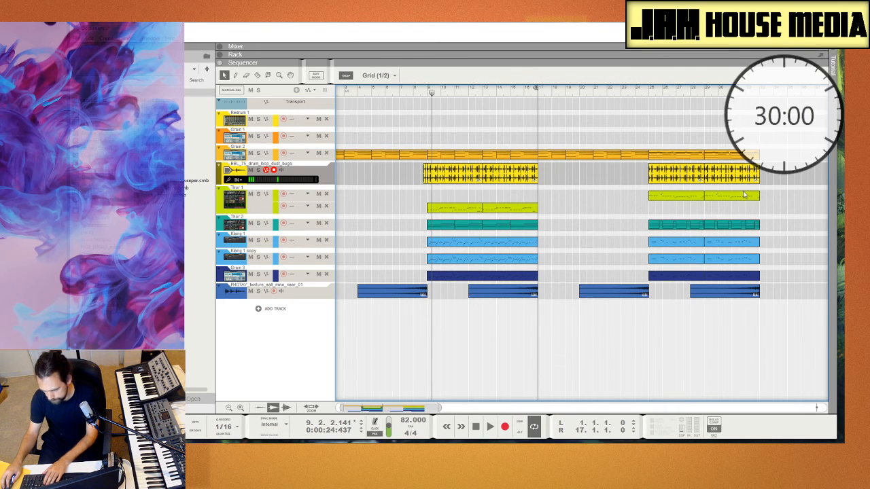
{"action": "left_click_drag", "start_coordinate": [642, 144], "coordinate": [542, 168]}
{"action": "key", "text": "Delete"}
{"action": "left_click_drag", "start_coordinate": [782, 145], "coordinate": [646, 277]}
{"action": "left_click", "coordinate": [612, 291]}
{"action": "key", "text": "Delete"}
Move all clips in bars 25 to 32 back to bar 17 and clear the selection
{"action": "left_click_drag", "start_coordinate": [781, 133], "coordinate": [626, 330]}
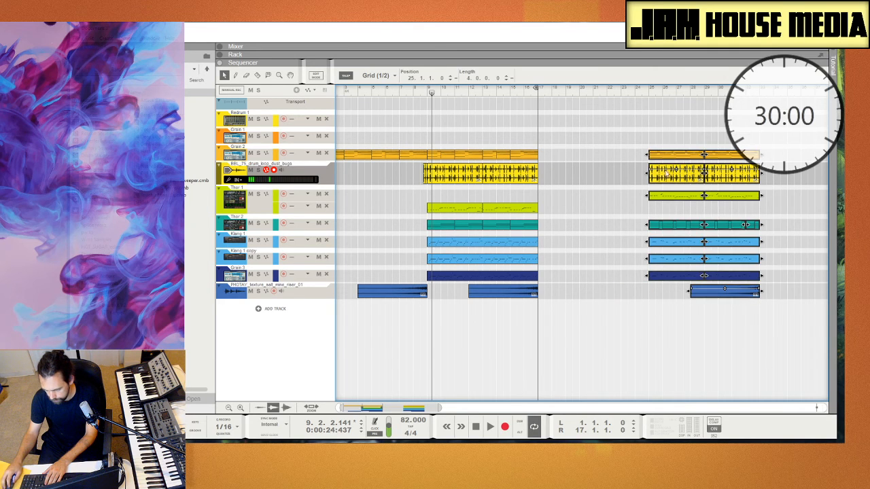
{"action": "left_click_drag", "start_coordinate": [652, 161], "coordinate": [542, 161]}
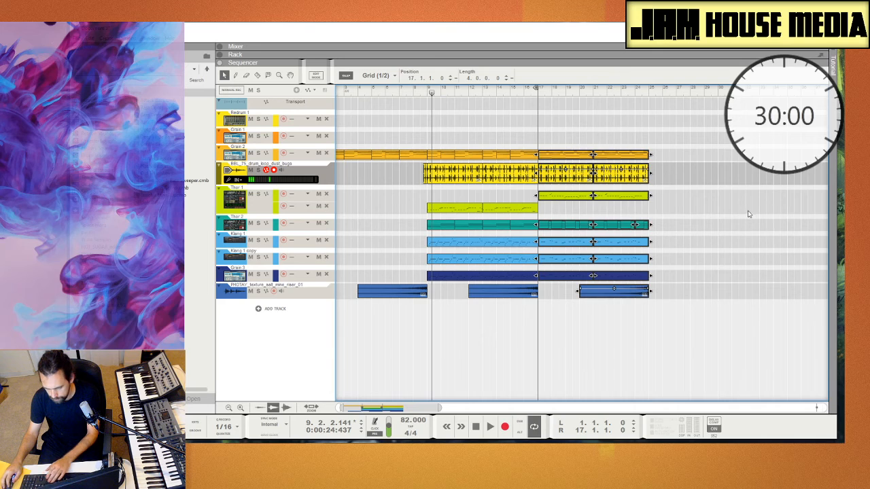
{"action": "left_click", "coordinate": [514, 130]}
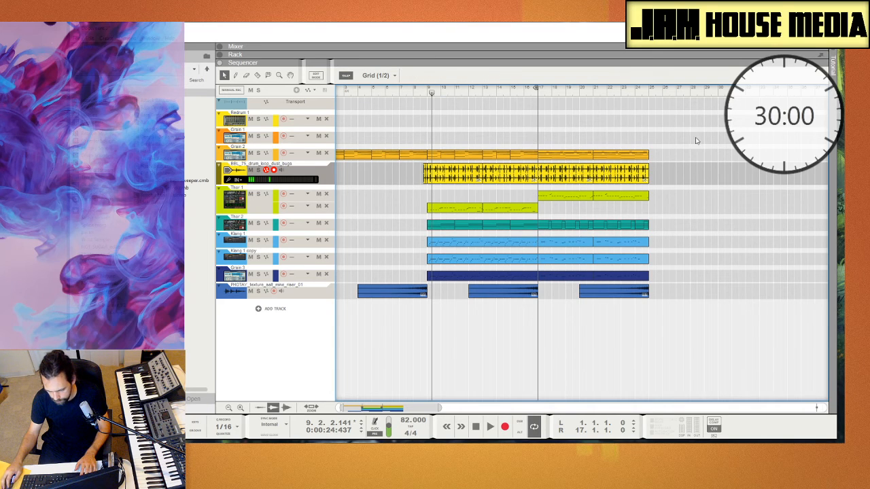
Duplicate the section from bars 9 to 24 to bar 25 and delete the copied clips past bar 33
{"action": "left_click_drag", "start_coordinate": [696, 141], "coordinate": [661, 273]}
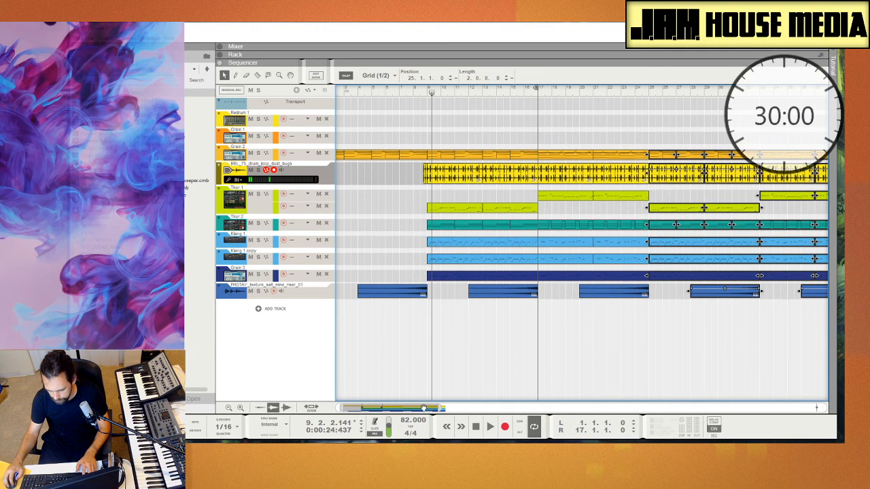
{"action": "scroll", "coordinate": [665, 137], "scroll_direction": "down", "scroll_amount": 3}
{"action": "left_click_drag", "start_coordinate": [675, 133], "coordinate": [579, 310]}
{"action": "key", "text": "Delete"}
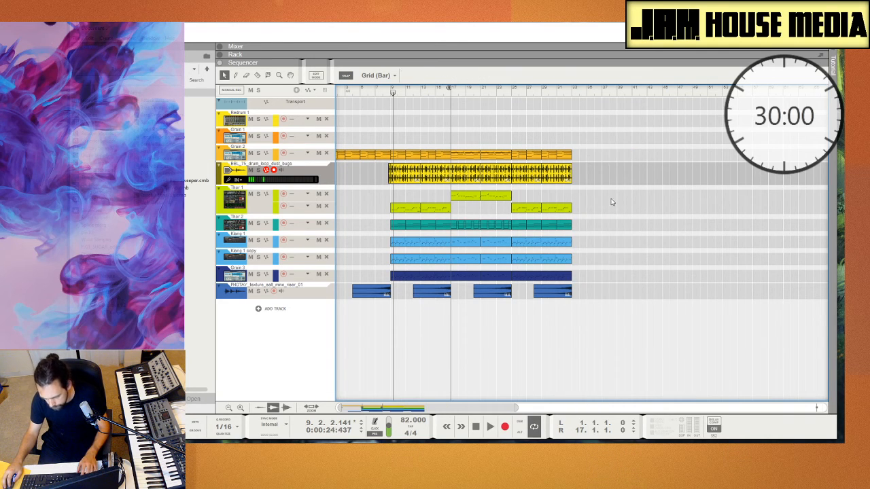
Copy the Klang 1, Klang 1 copy and Grain 3 clips from bars 25 to 32 to bar 33
{"action": "left_click_drag", "start_coordinate": [610, 191], "coordinate": [573, 216]}
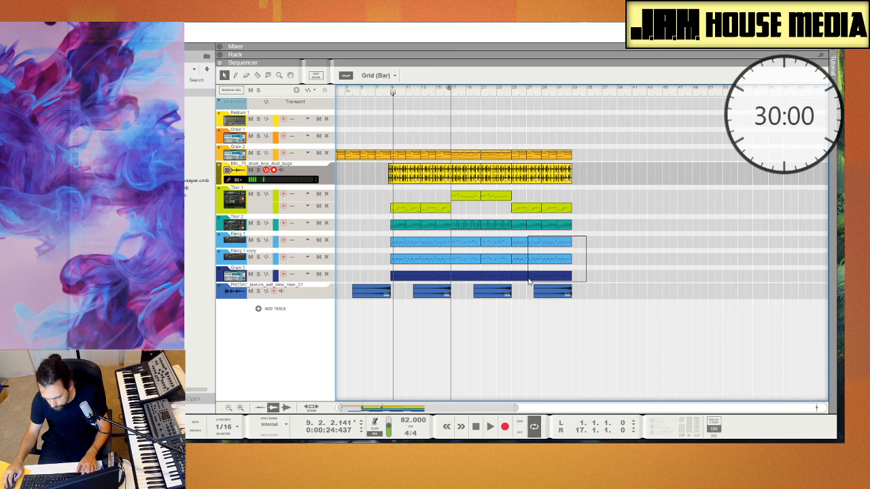
{"action": "left_click_drag", "start_coordinate": [550, 275], "coordinate": [588, 263]}
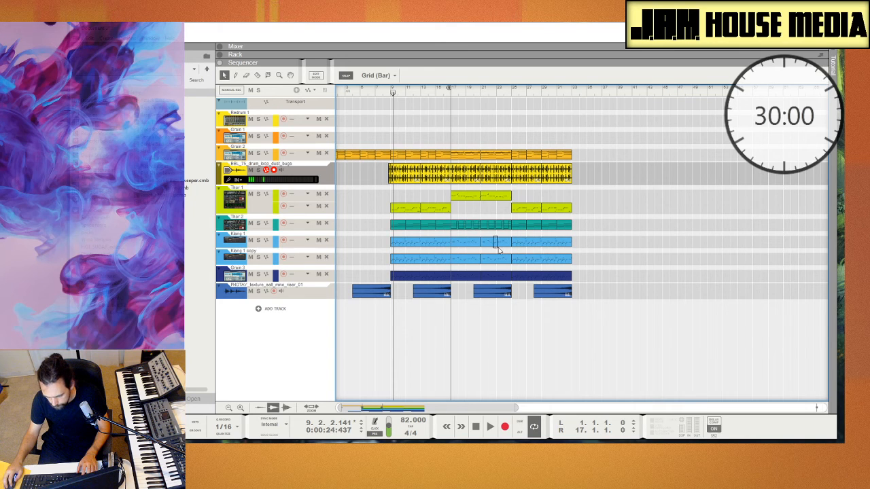
{"action": "left_click", "coordinate": [497, 244]}
{"action": "left_click_drag", "start_coordinate": [609, 236], "coordinate": [526, 278]}
{"action": "left_click_drag", "start_coordinate": [530, 277], "coordinate": [589, 278]}
{"action": "left_click", "coordinate": [660, 229]}
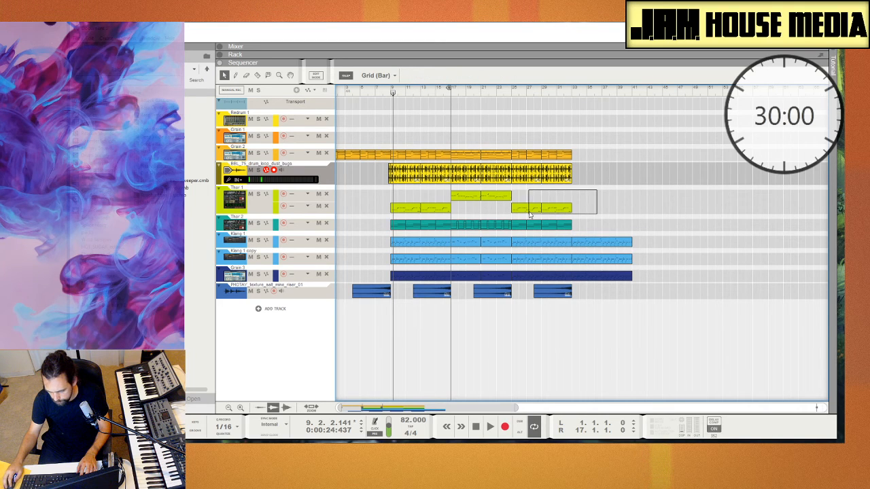
Copy the Grain 2 clips from bars 25 to 32 to bar 33 and clear the selection
{"action": "left_click_drag", "start_coordinate": [529, 214], "coordinate": [524, 213]}
{"action": "left_click_drag", "start_coordinate": [606, 148], "coordinate": [580, 163]}
{"action": "left_click", "coordinate": [598, 216]}
Uncover the smoke image in the browser and show it full screen without the downloads bar
{"action": "left_click_drag", "start_coordinate": [425, 33], "coordinate": [869, 48]}
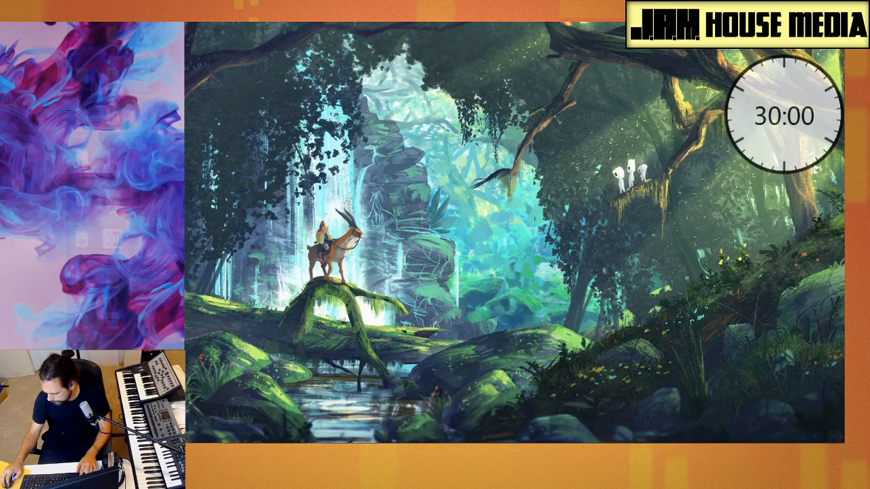
{"action": "left_click_drag", "start_coordinate": [844, 187], "coordinate": [343, 25]}
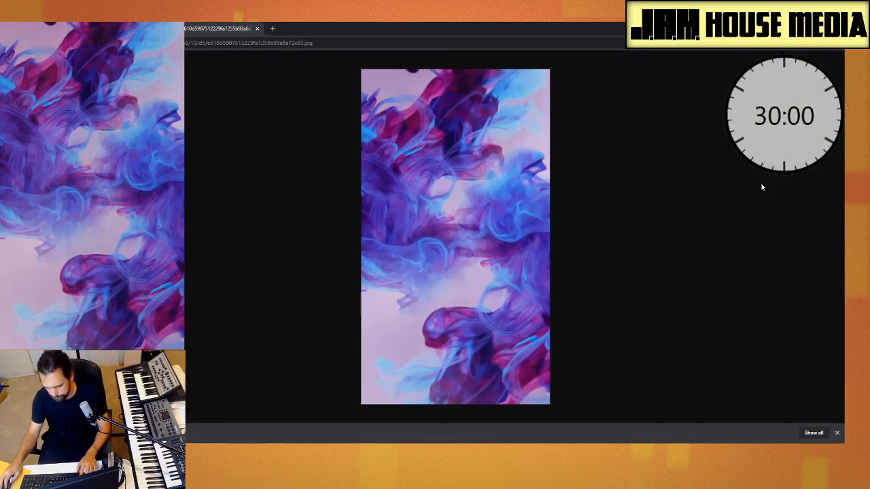
{"action": "left_click", "coordinate": [838, 431]}
{"action": "key", "text": "F11"}
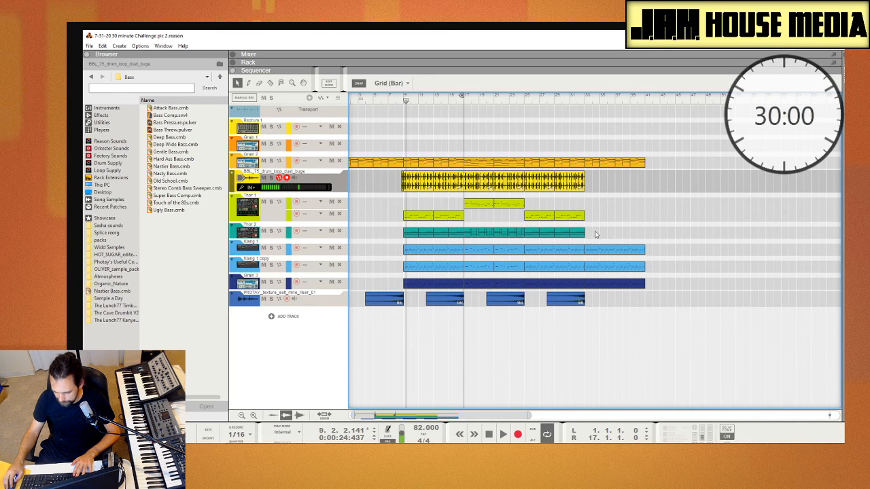
Move the Reason window off the smoke image, look at the empty Document 4 and return to the image
{"action": "left_click", "coordinate": [535, 232]}
{"action": "left_click", "coordinate": [601, 233]}
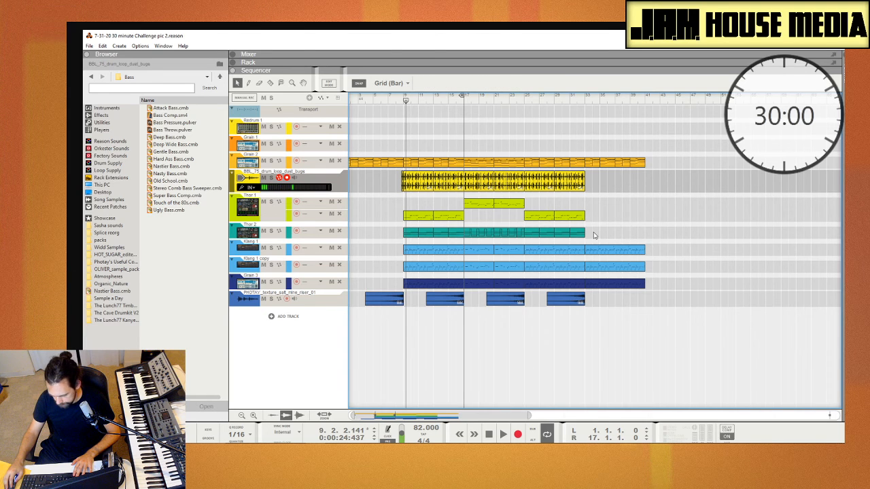
{"action": "left_click_drag", "start_coordinate": [446, 40], "coordinate": [843, 306]}
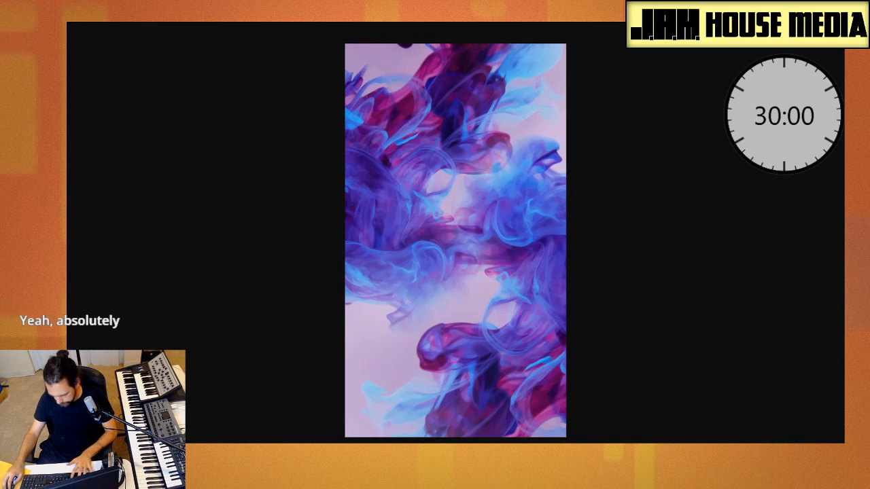
{"action": "key", "text": "alt+Tab"}
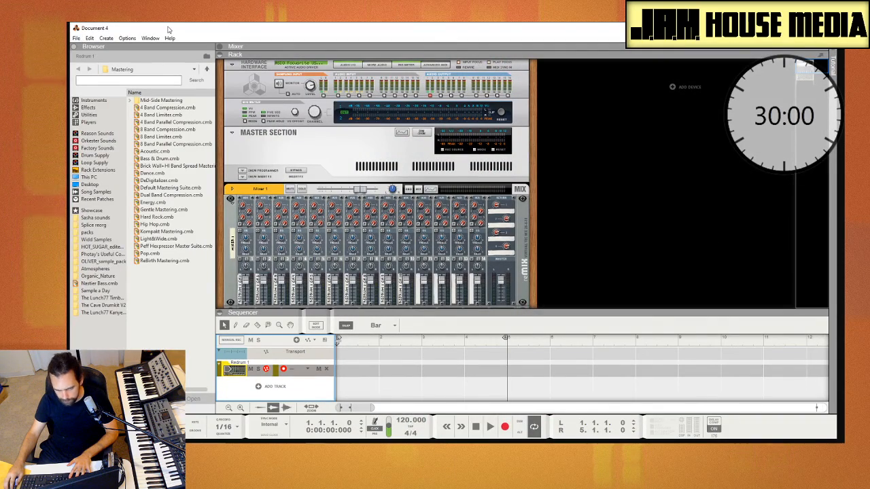
{"action": "key", "text": "alt+Tab"}
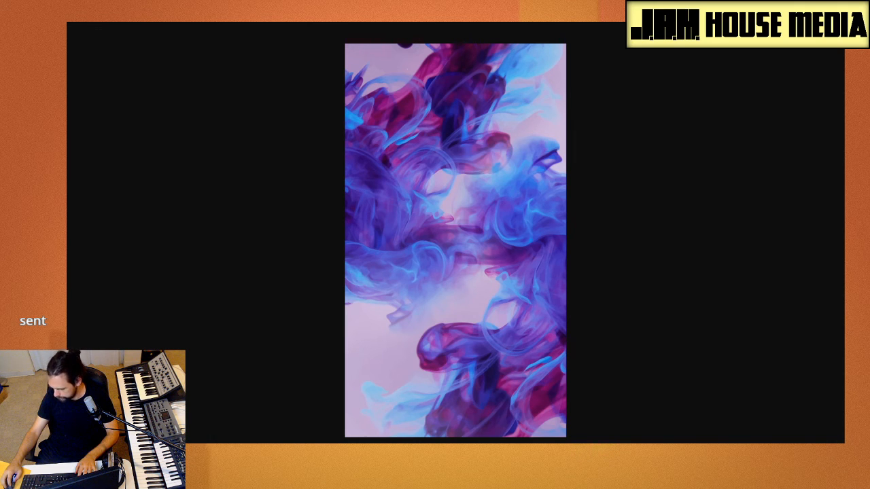
Open a new browser window and move it off the full-screen smoke image
{"action": "key", "text": "ctrl+n"}
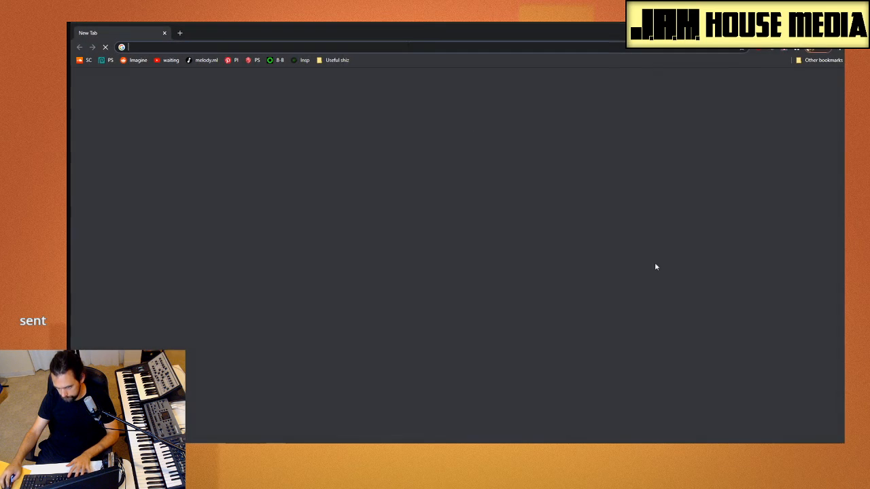
{"action": "left_click_drag", "start_coordinate": [416, 33], "coordinate": [843, 75]}
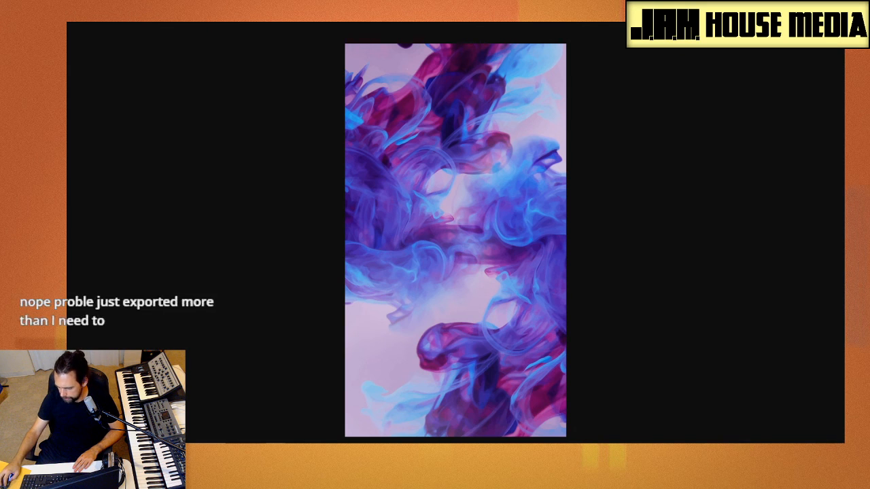
{"action": "left_click_drag", "start_coordinate": [844, 158], "coordinate": [844, 442]}
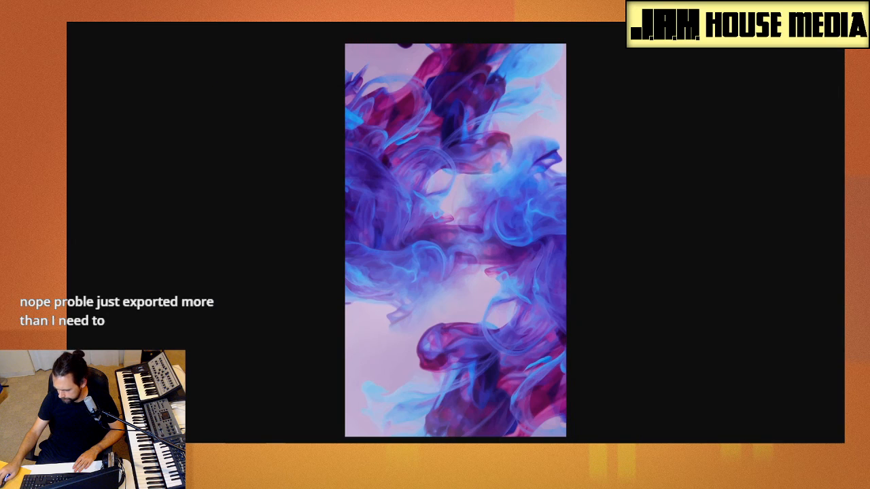